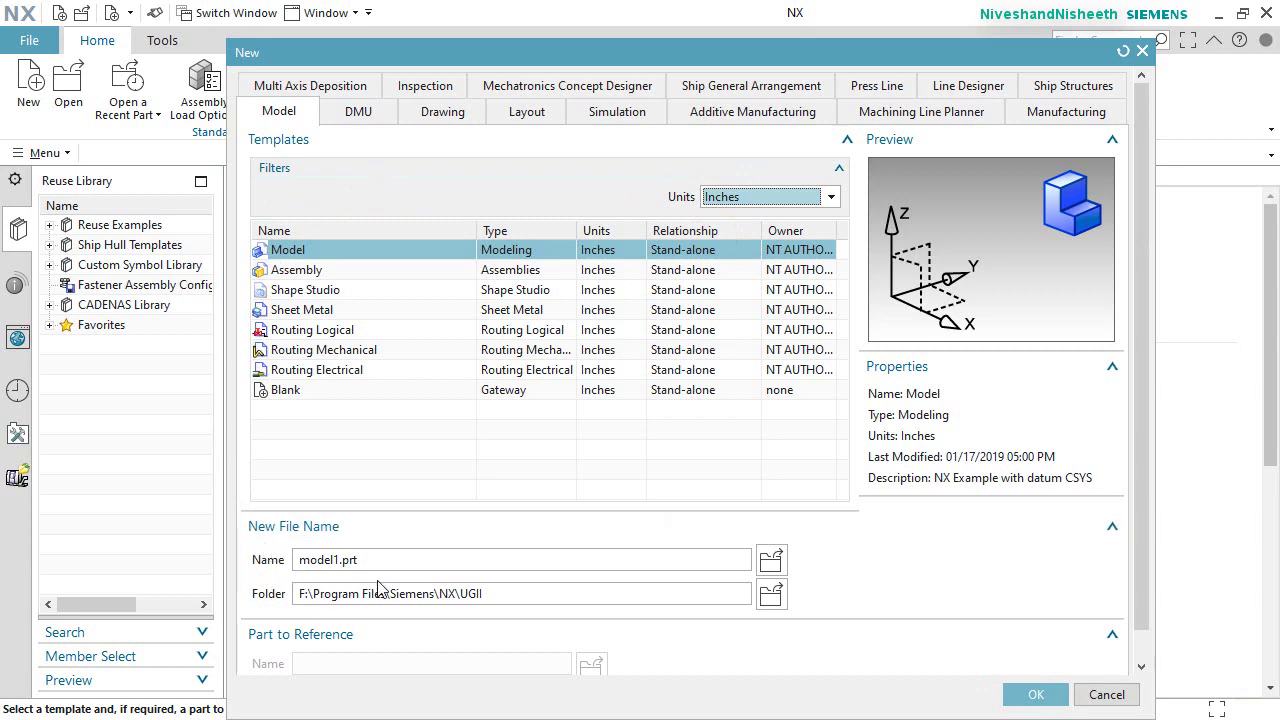
Step: Create the folder "Connecting Rod & Connecting Rod Cap Assembly" in the existing subfolder of D:\Siemens NX 1855 and set it as the new part's location
{"action": "left_click", "coordinate": [770, 594]}
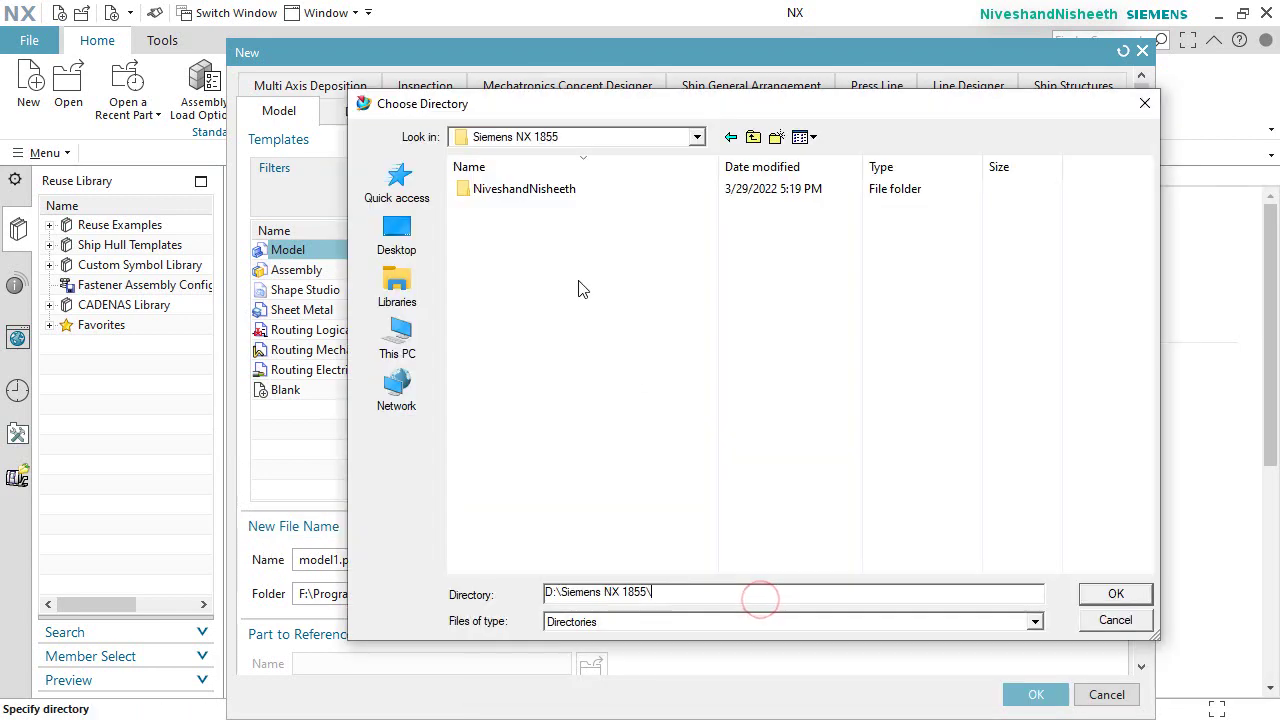
{"action": "double_click", "coordinate": [545, 192]}
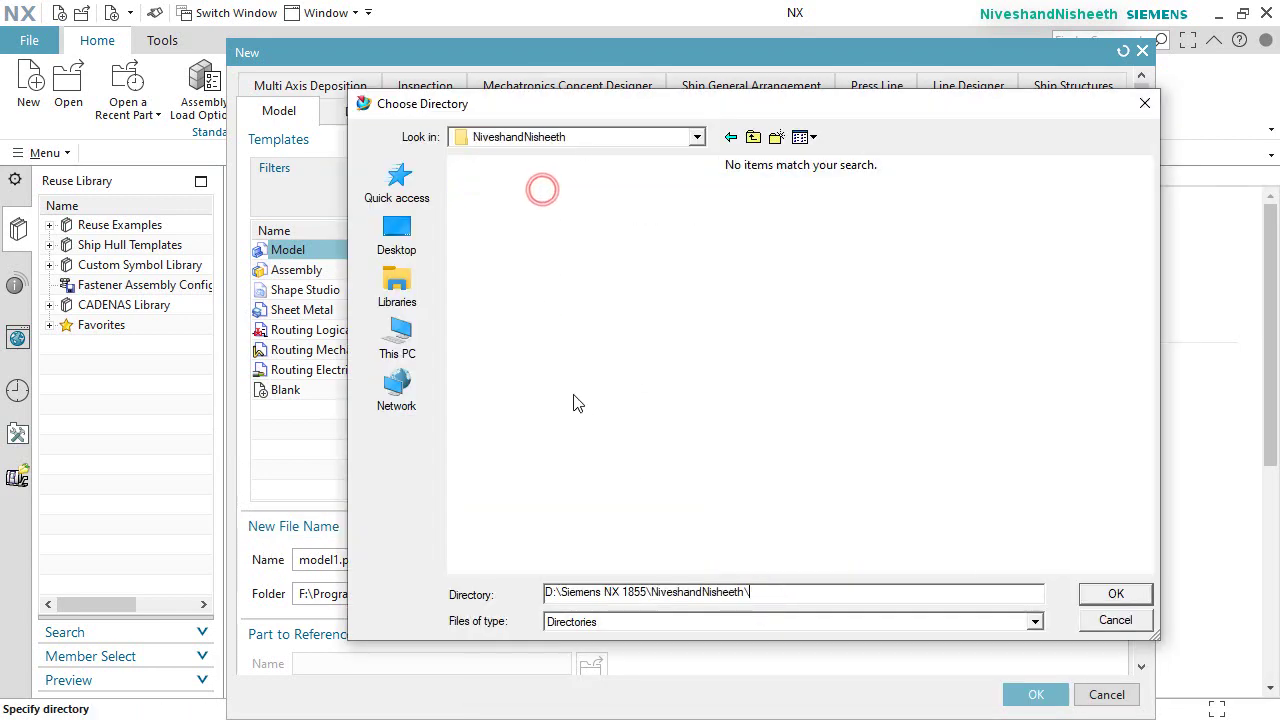
{"action": "left_click", "coordinate": [777, 137]}
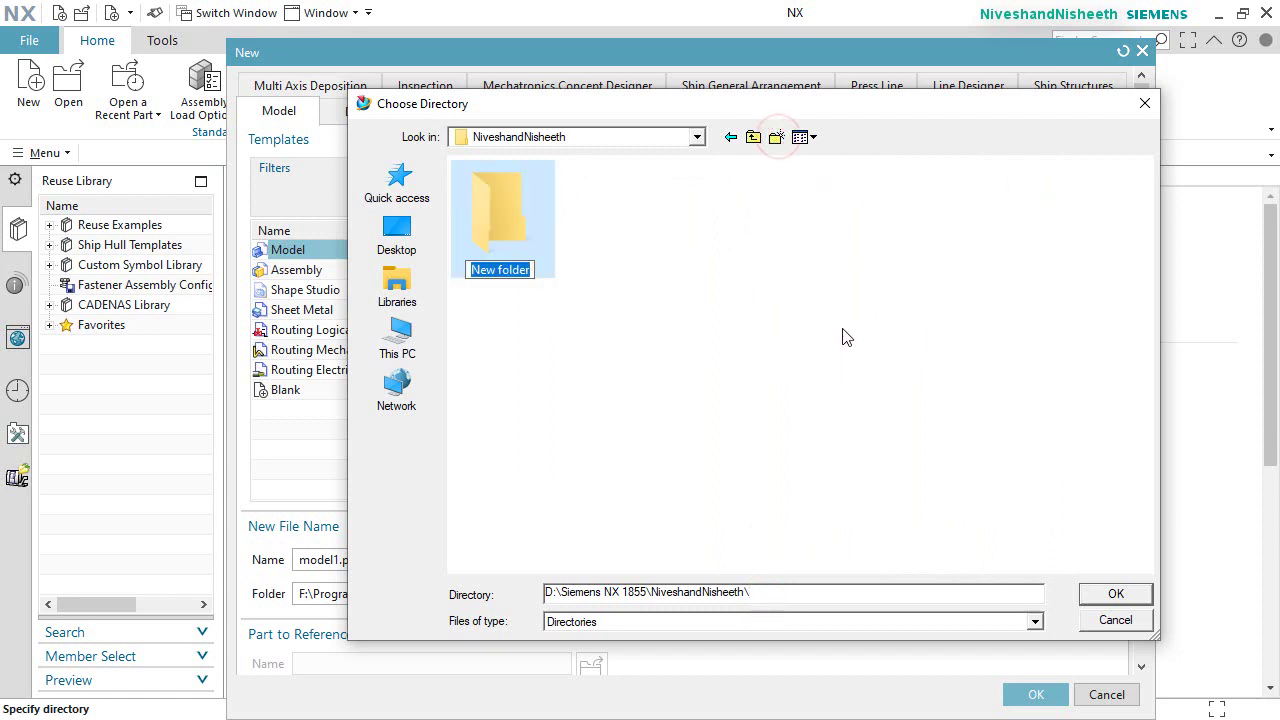
{"action": "right_click", "coordinate": [525, 266]}
{"action": "left_click", "coordinate": [565, 353]}
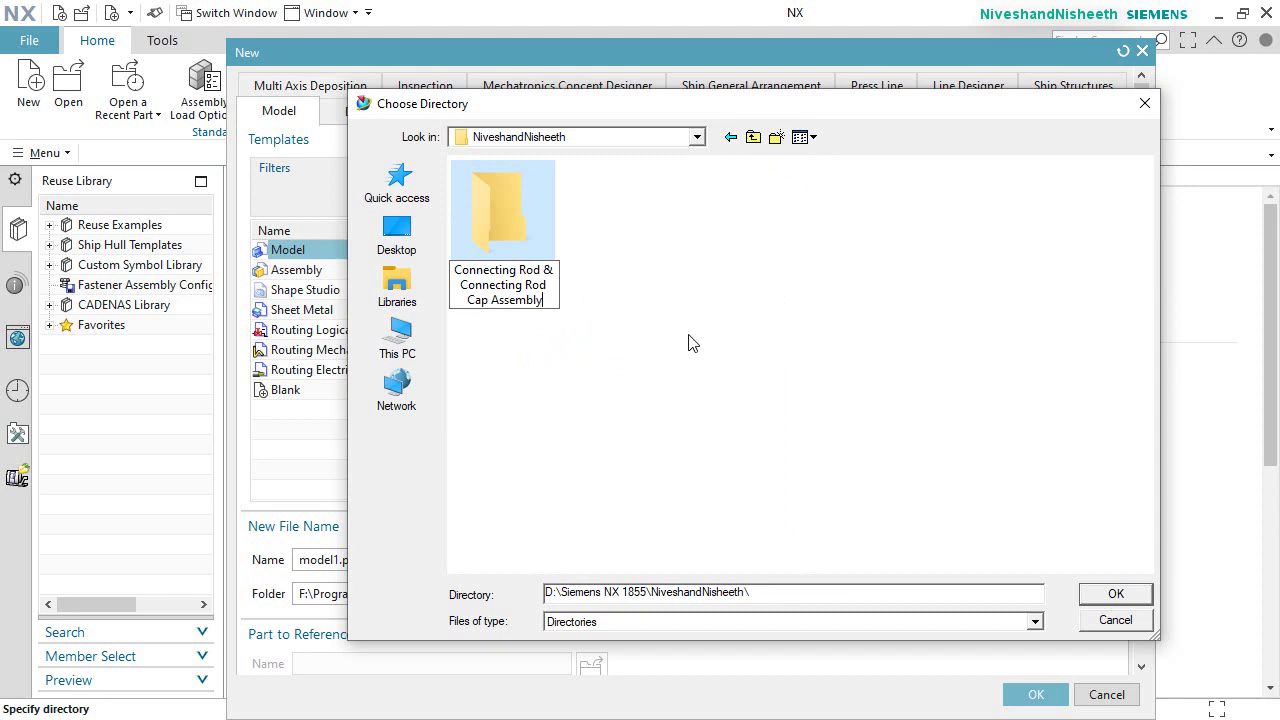
{"action": "key", "text": "Return"}
{"action": "double_click", "coordinate": [509, 213]}
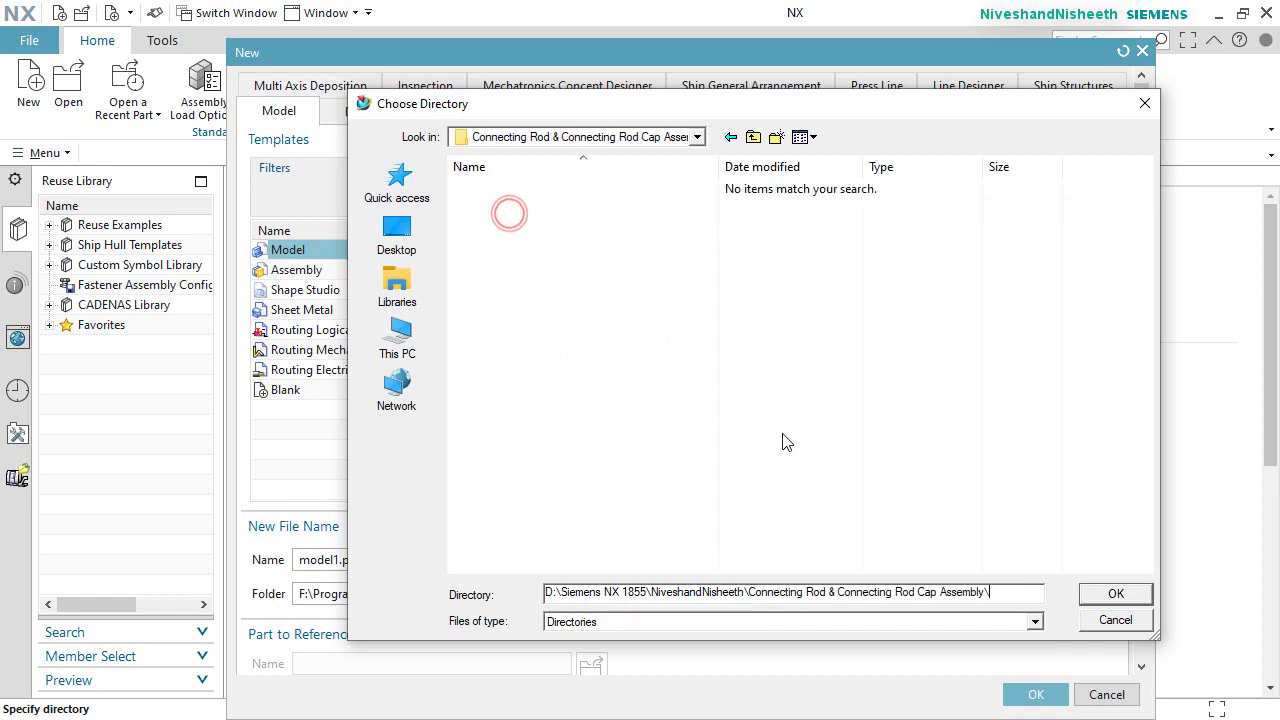
{"action": "left_click", "coordinate": [1107, 600]}
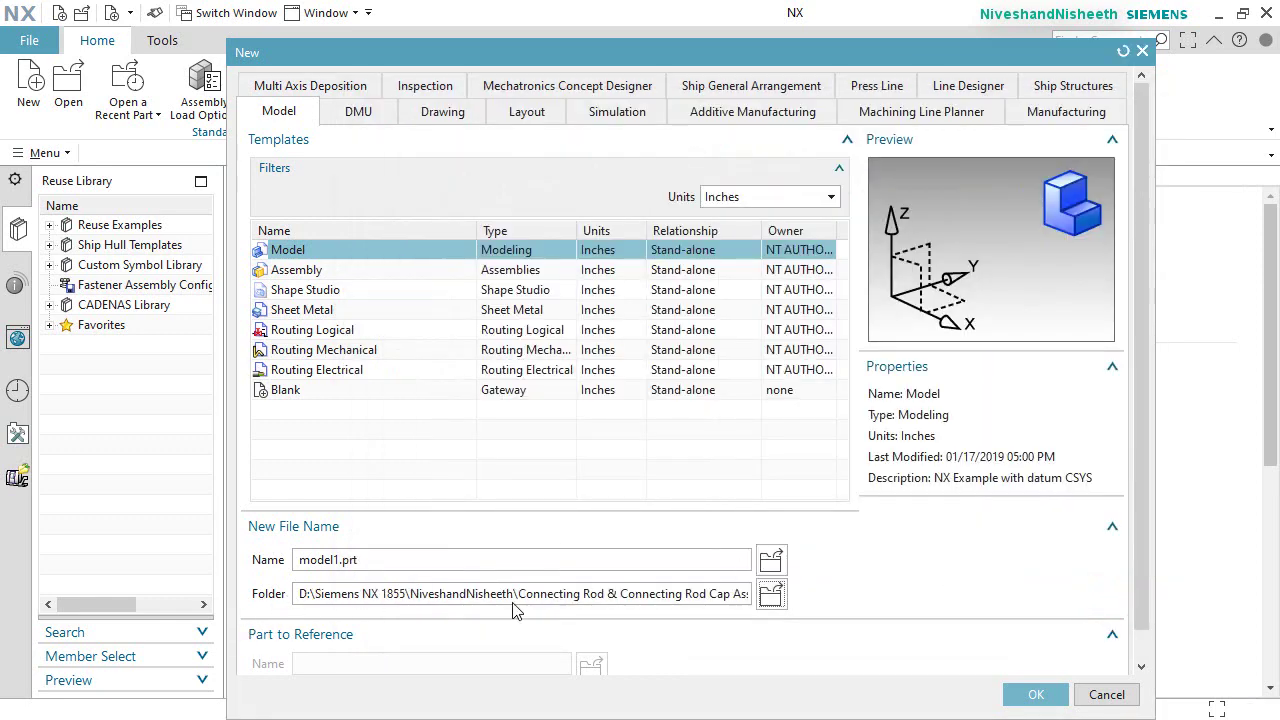
Step: Name the new file Connecting Rod.prt and create it from the Model template in inches
{"action": "left_click_drag", "start_coordinate": [300, 561], "coordinate": [339, 562]}
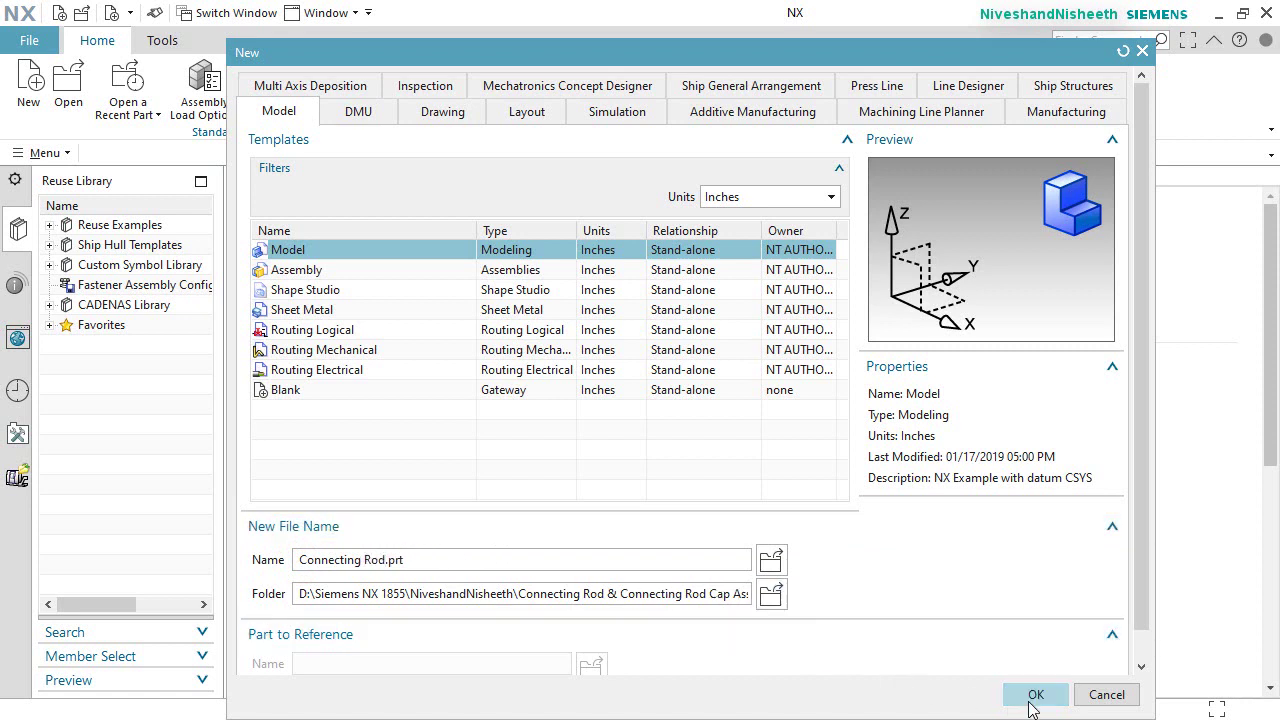
{"action": "left_click", "coordinate": [1035, 700]}
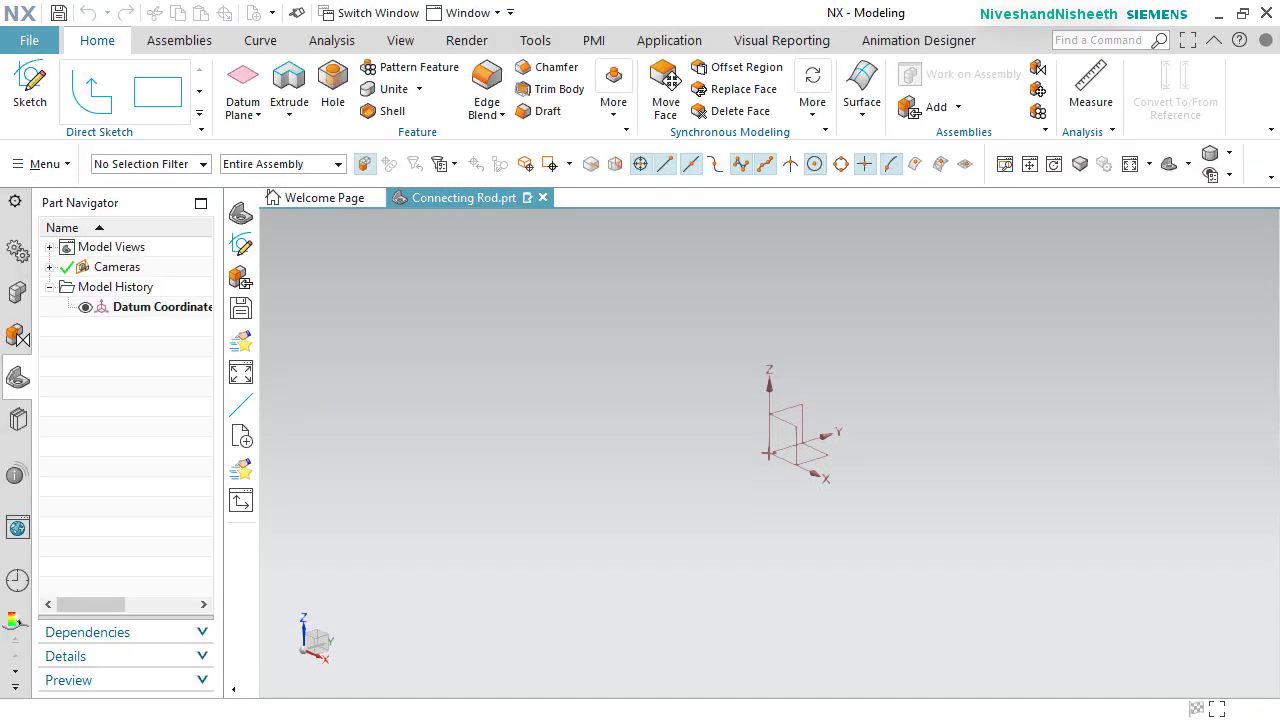
{"action": "right_click", "coordinate": [986, 532]}
Step: Set the PMI dimension text units to 5 decimal places with a Period as decimal delimiter
{"action": "left_click", "coordinate": [45, 48]}
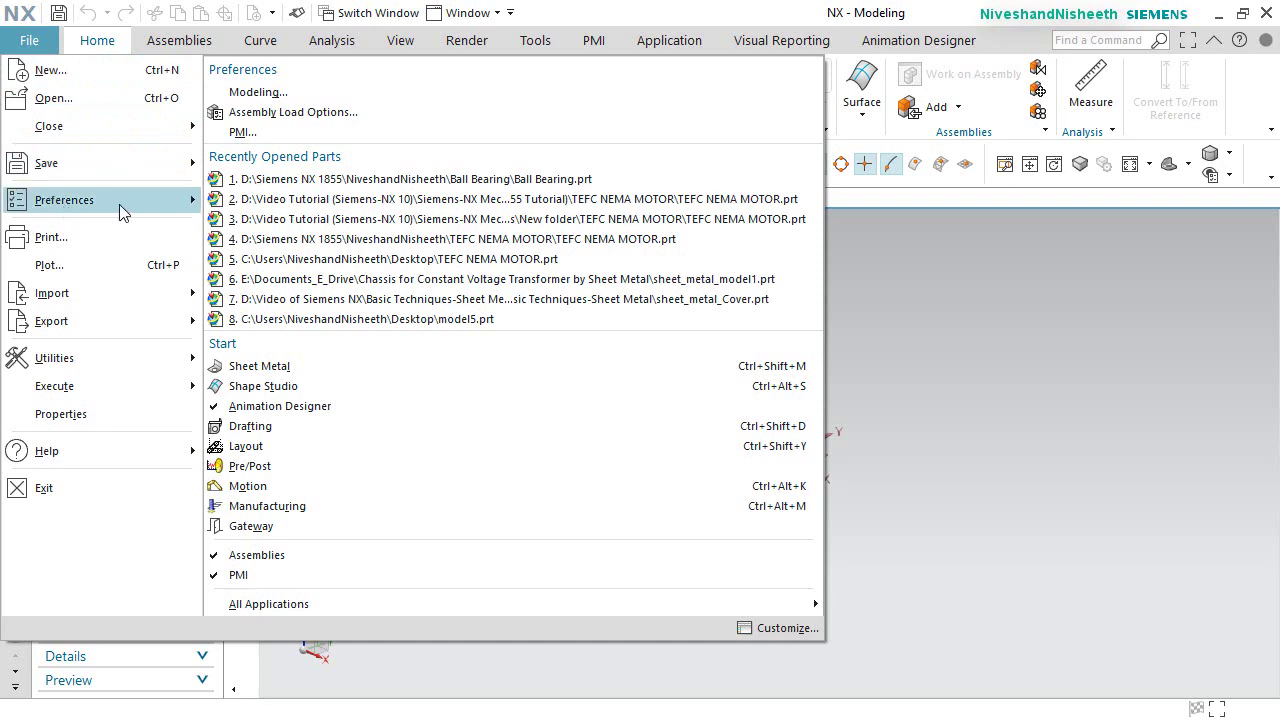
{"action": "mouse_move", "coordinate": [63, 200]}
{"action": "left_click", "coordinate": [268, 224]}
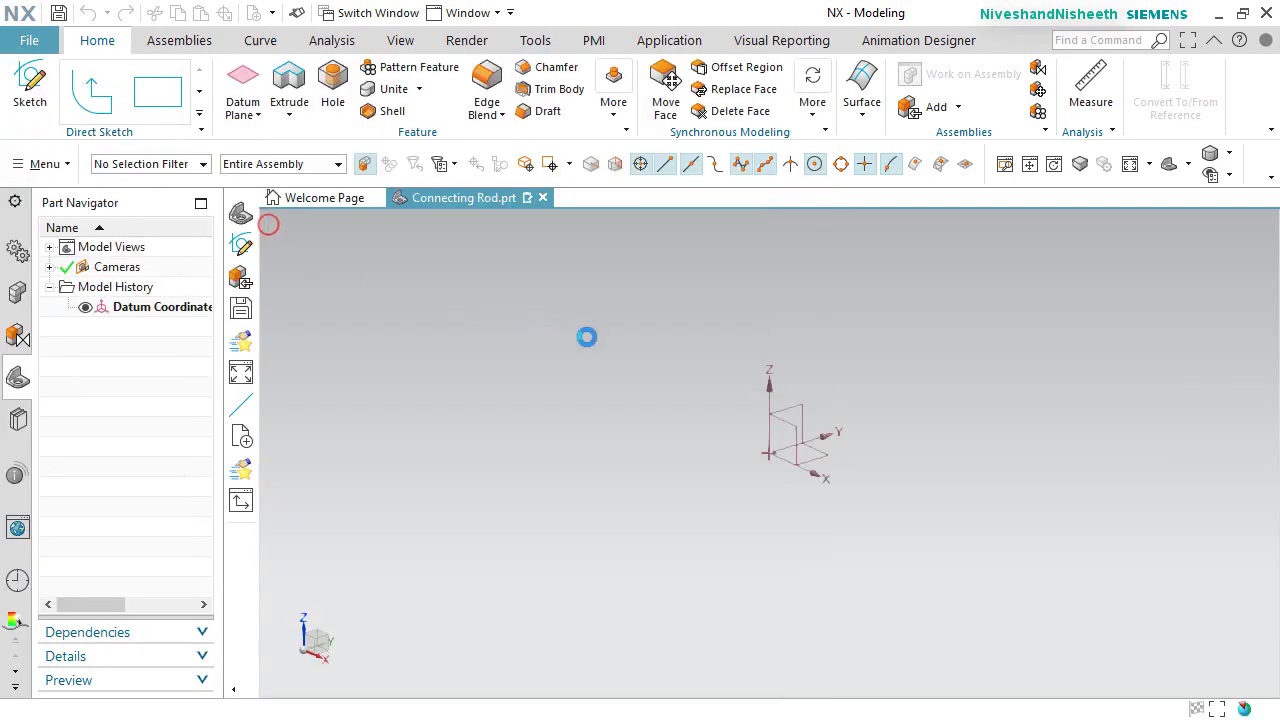
{"action": "left_click", "coordinate": [820, 332]}
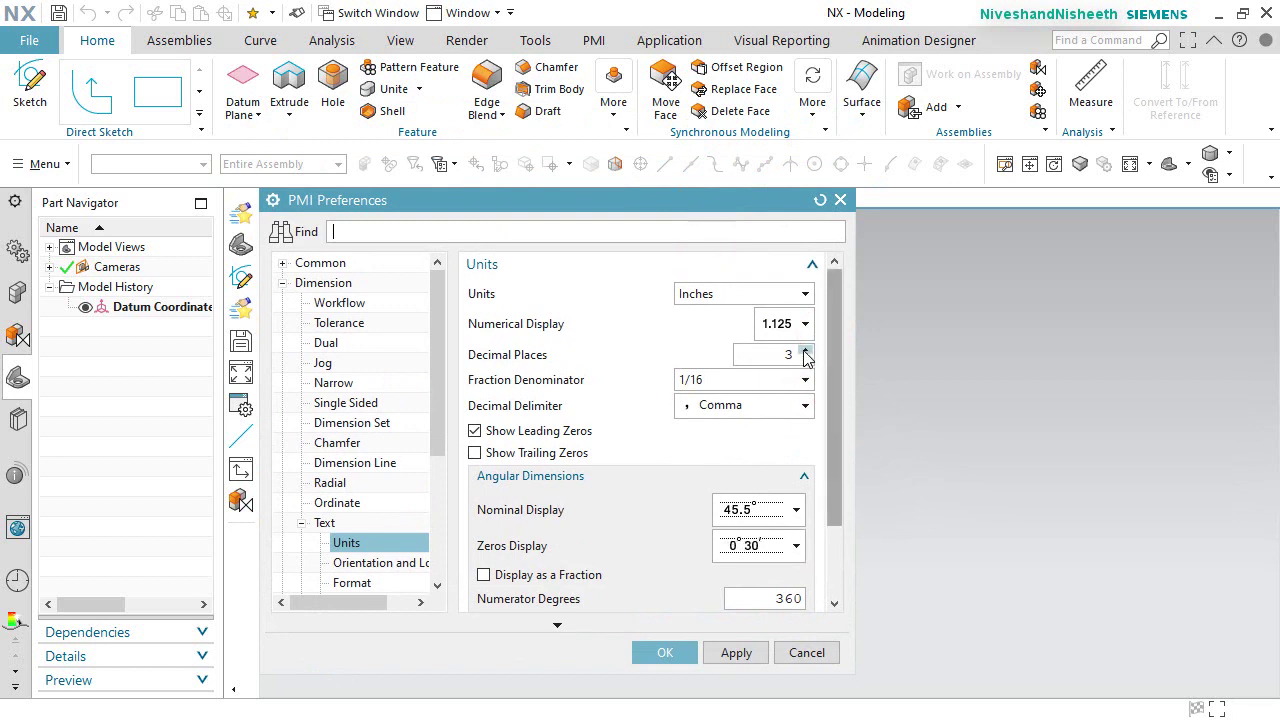
{"action": "left_click", "coordinate": [806, 350]}
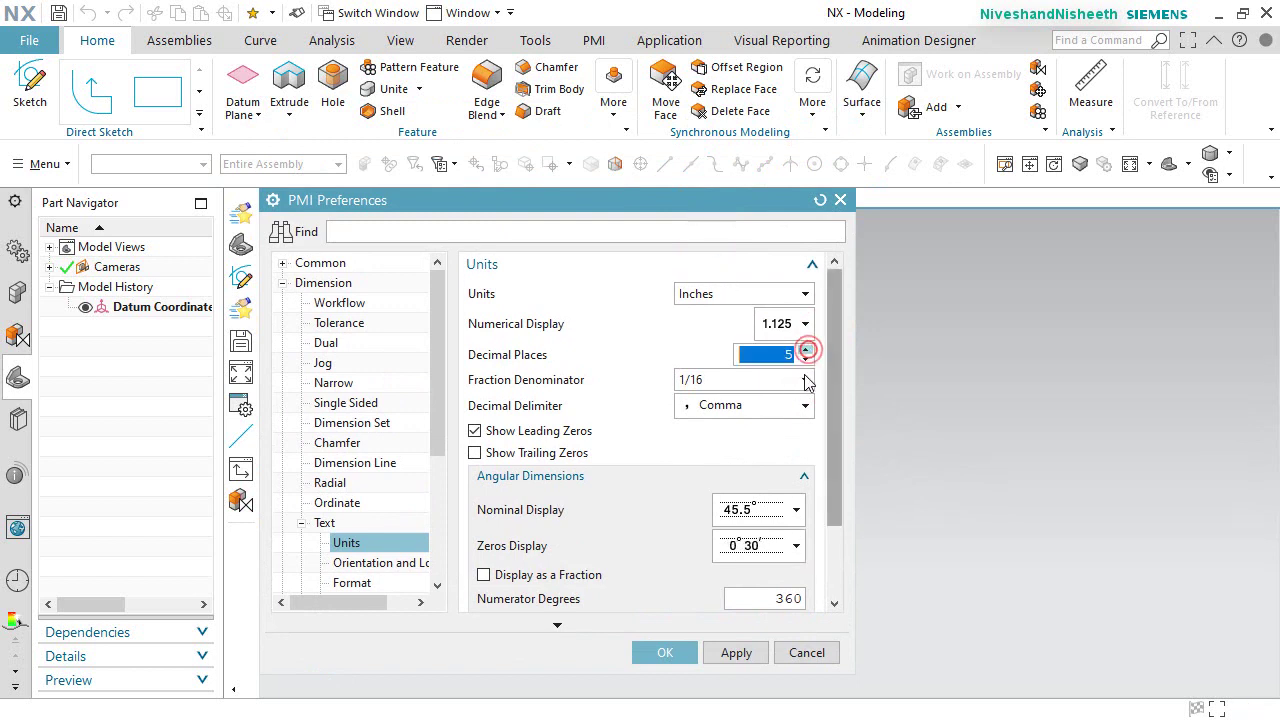
{"action": "left_click", "coordinate": [804, 405]}
{"action": "left_click", "coordinate": [709, 434]}
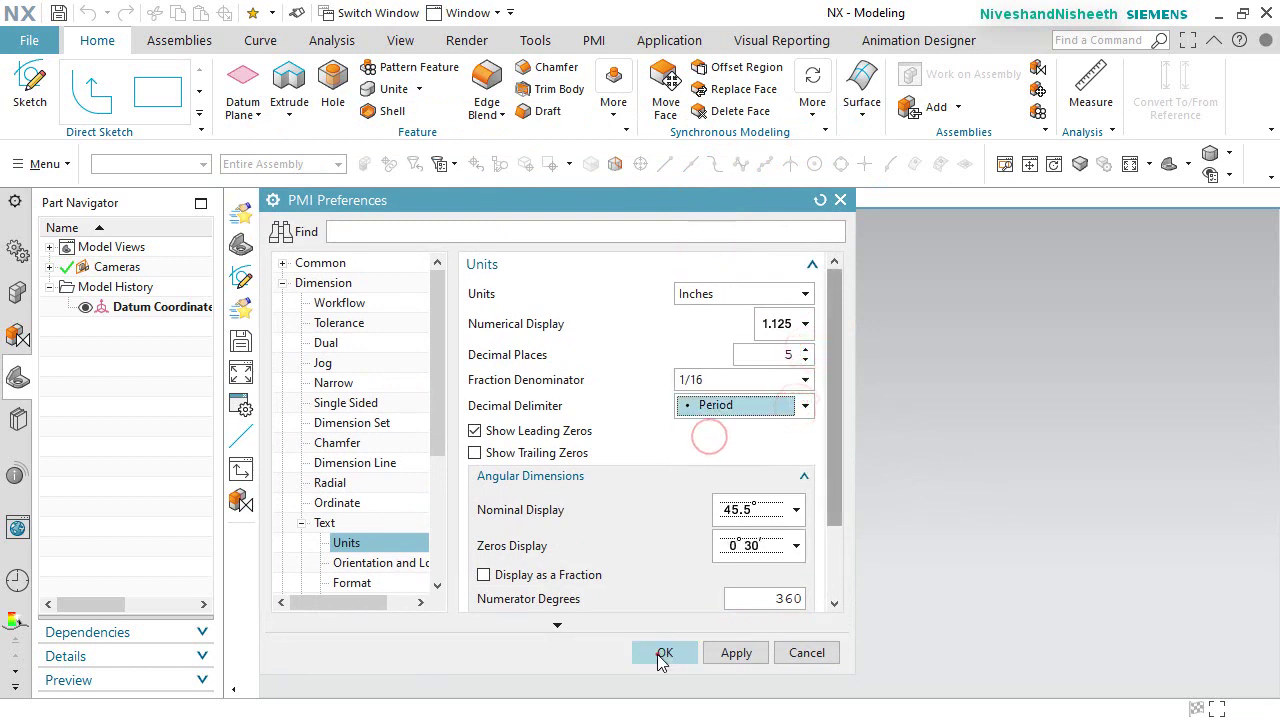
{"action": "left_click", "coordinate": [665, 652]}
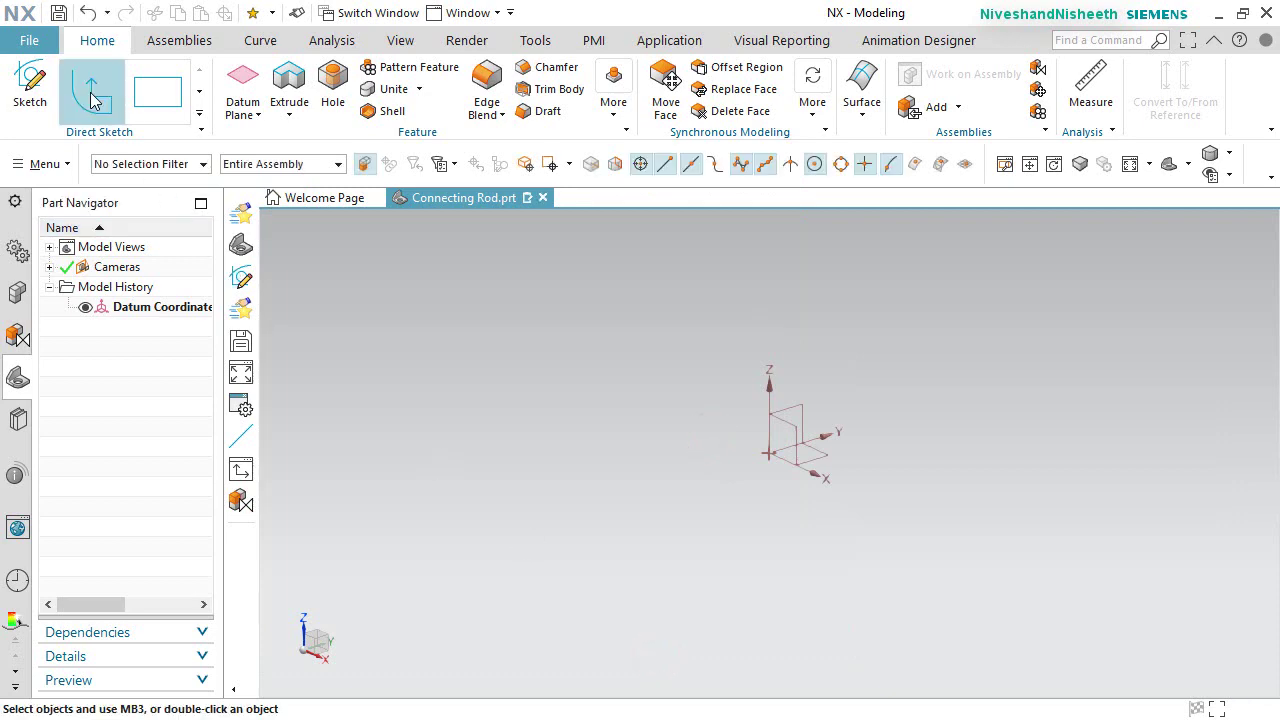
Step: Turn off Change View Orientation in the sketch session preferences and save the part
{"action": "left_click", "coordinate": [29, 40]}
{"action": "left_click", "coordinate": [111, 199]}
{"action": "left_click", "coordinate": [261, 120]}
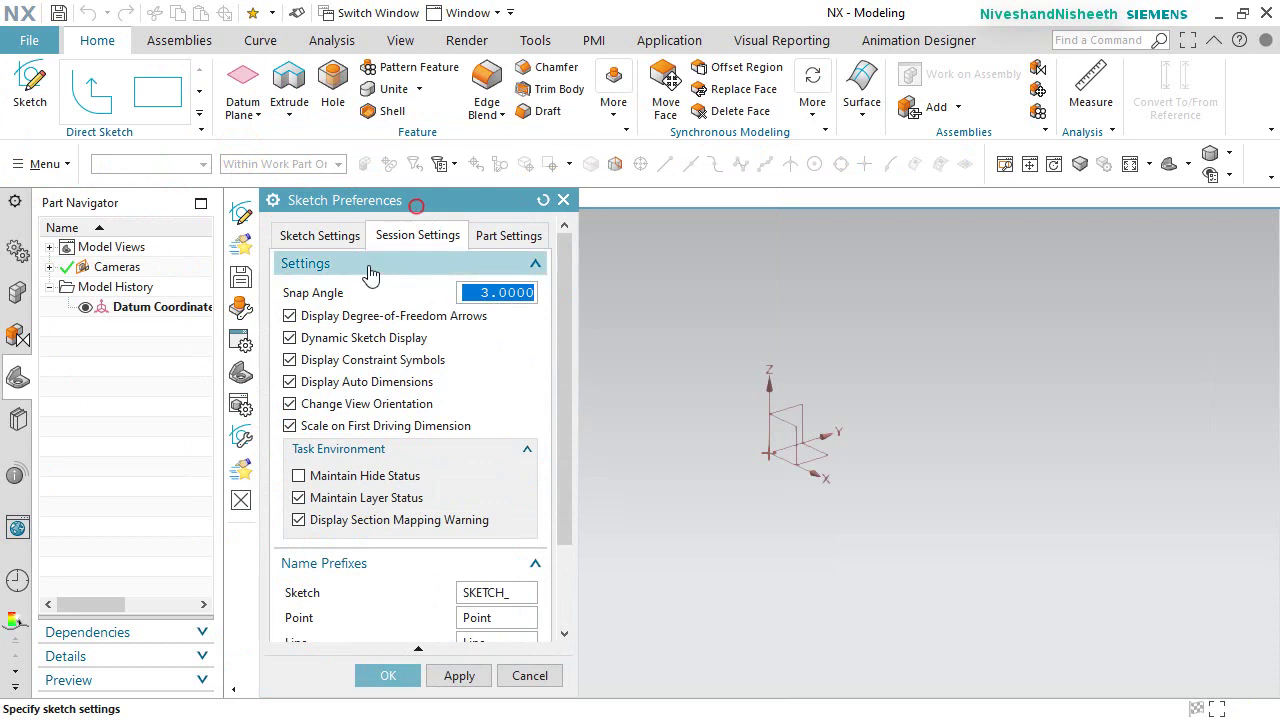
{"action": "left_click", "coordinate": [417, 205]}
{"action": "left_click", "coordinate": [290, 404]}
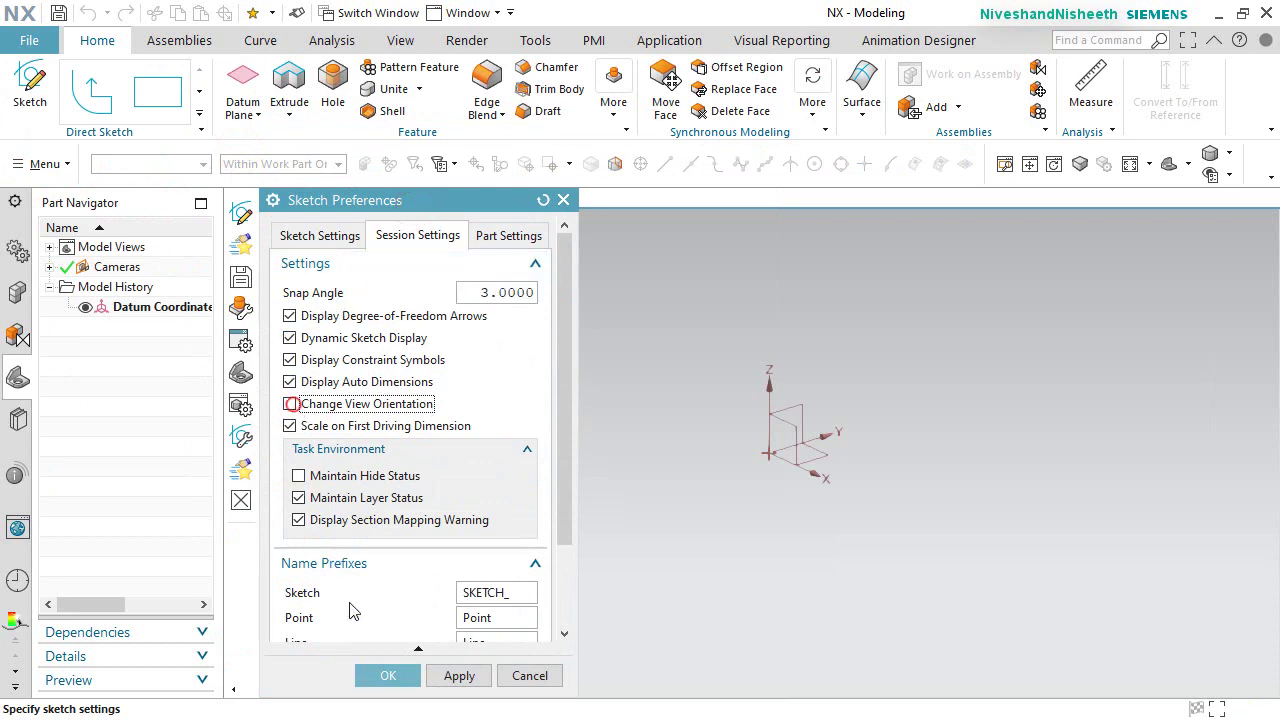
{"action": "left_click", "coordinate": [388, 675]}
{"action": "key", "text": "ctrl+s"}
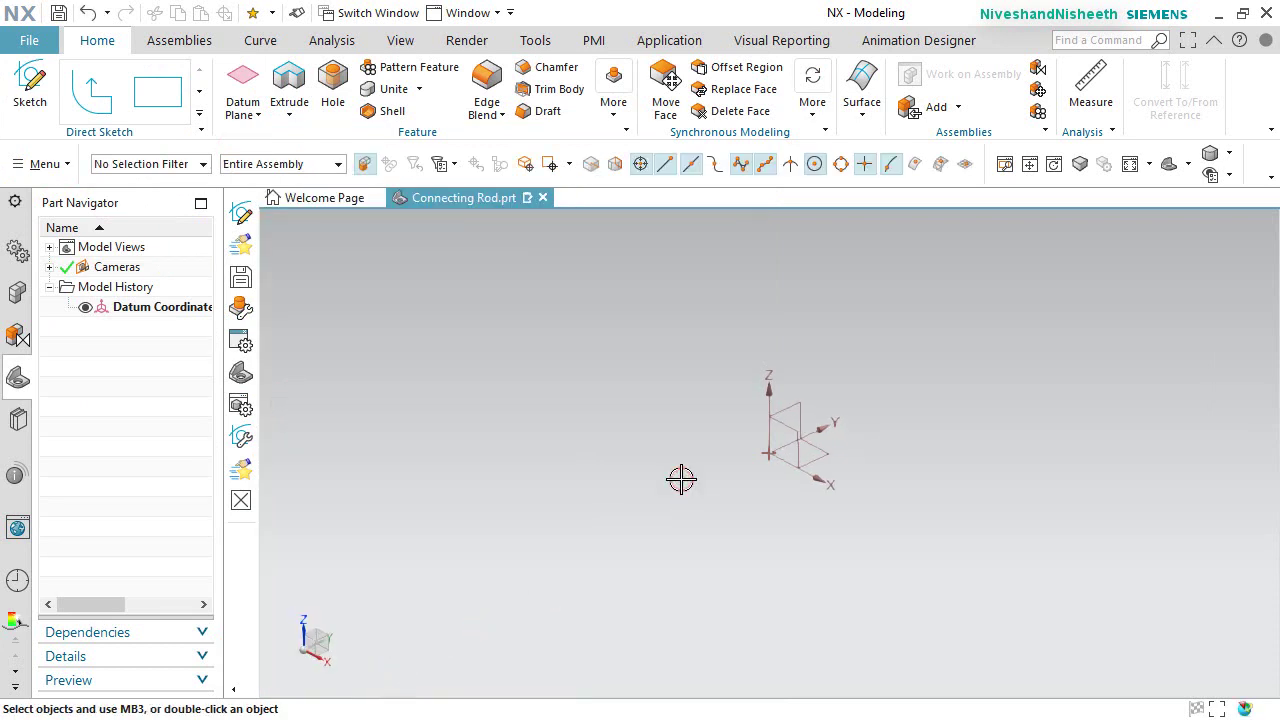
{"action": "left_click", "coordinate": [681, 480]}
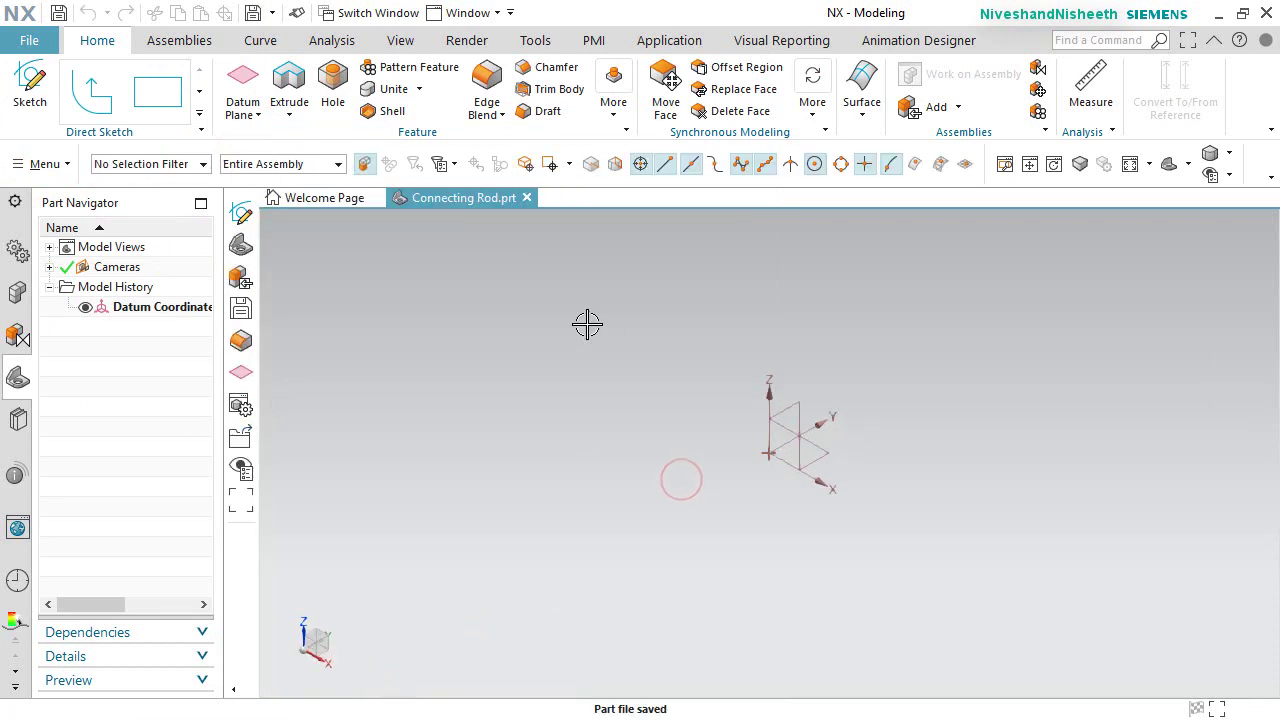
Step: Sketch a 1.25 in diameter circle centred on the origin of the XY plane and finish the sketch
{"action": "left_click", "coordinate": [30, 86]}
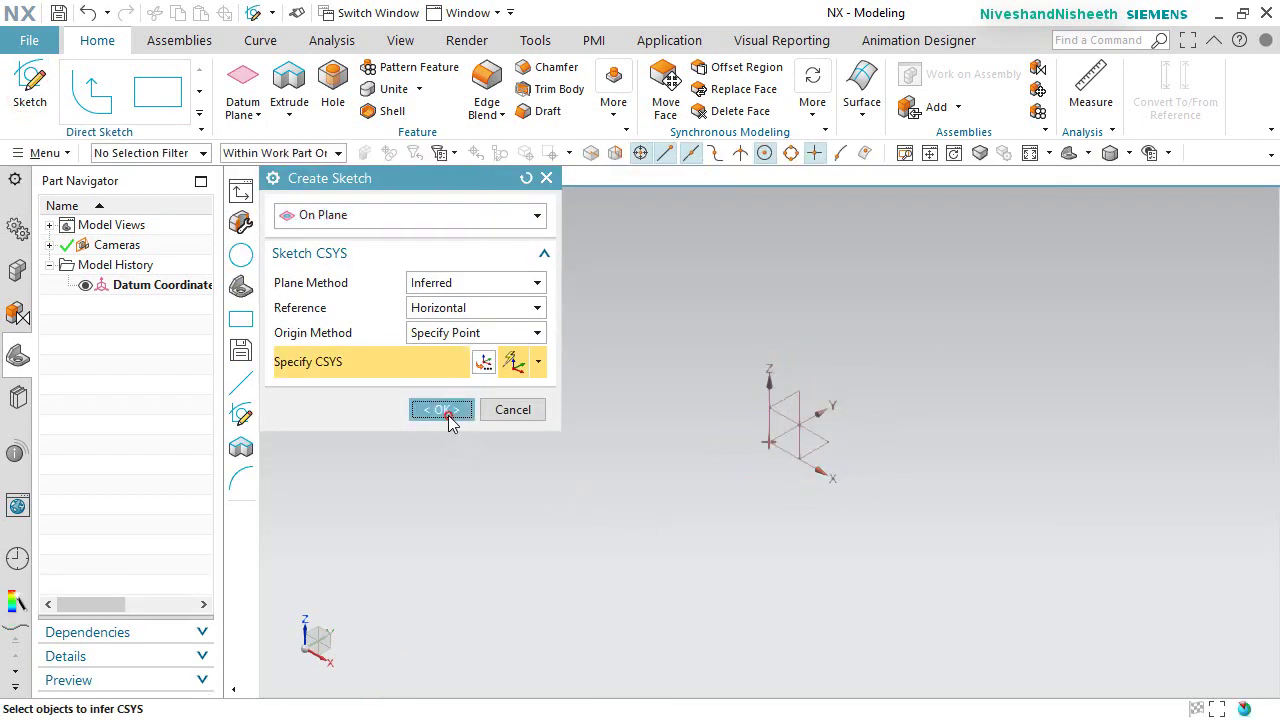
{"action": "left_click", "coordinate": [446, 411]}
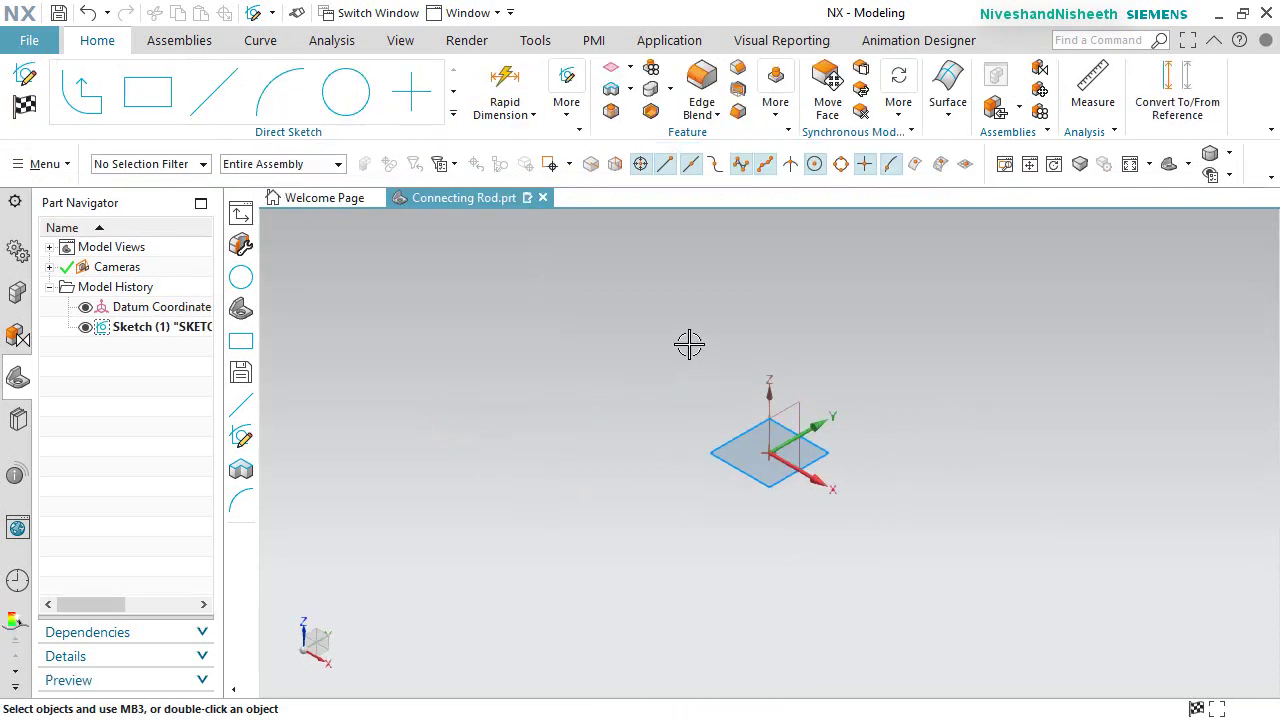
{"action": "left_click", "coordinate": [345, 90]}
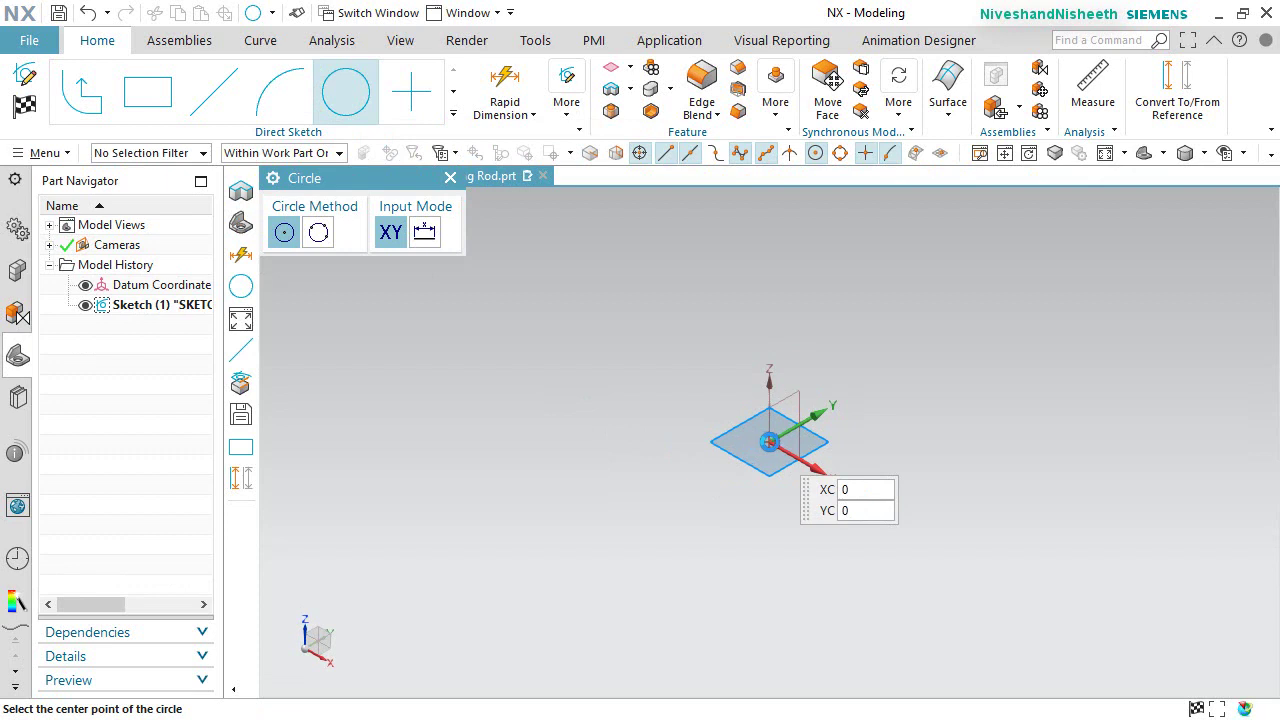
{"action": "left_click", "coordinate": [769, 441]}
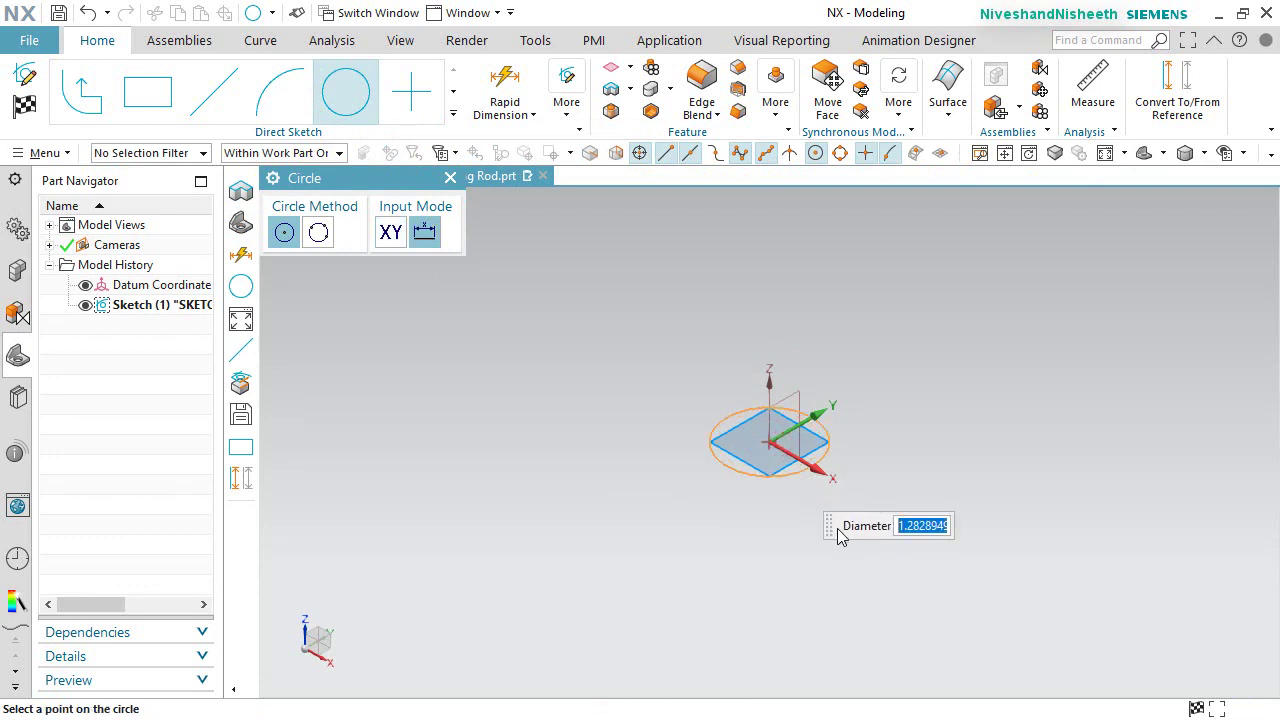
{"action": "key", "text": "Return"}
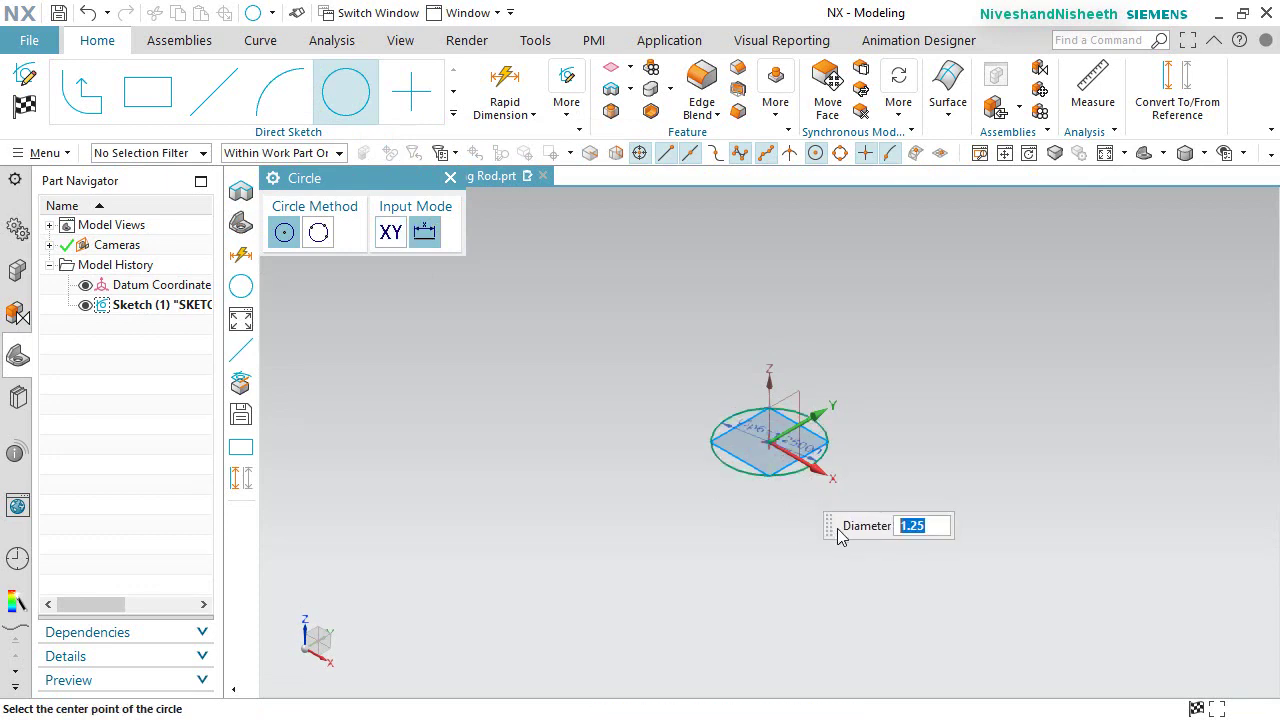
{"action": "right_click", "coordinate": [694, 272]}
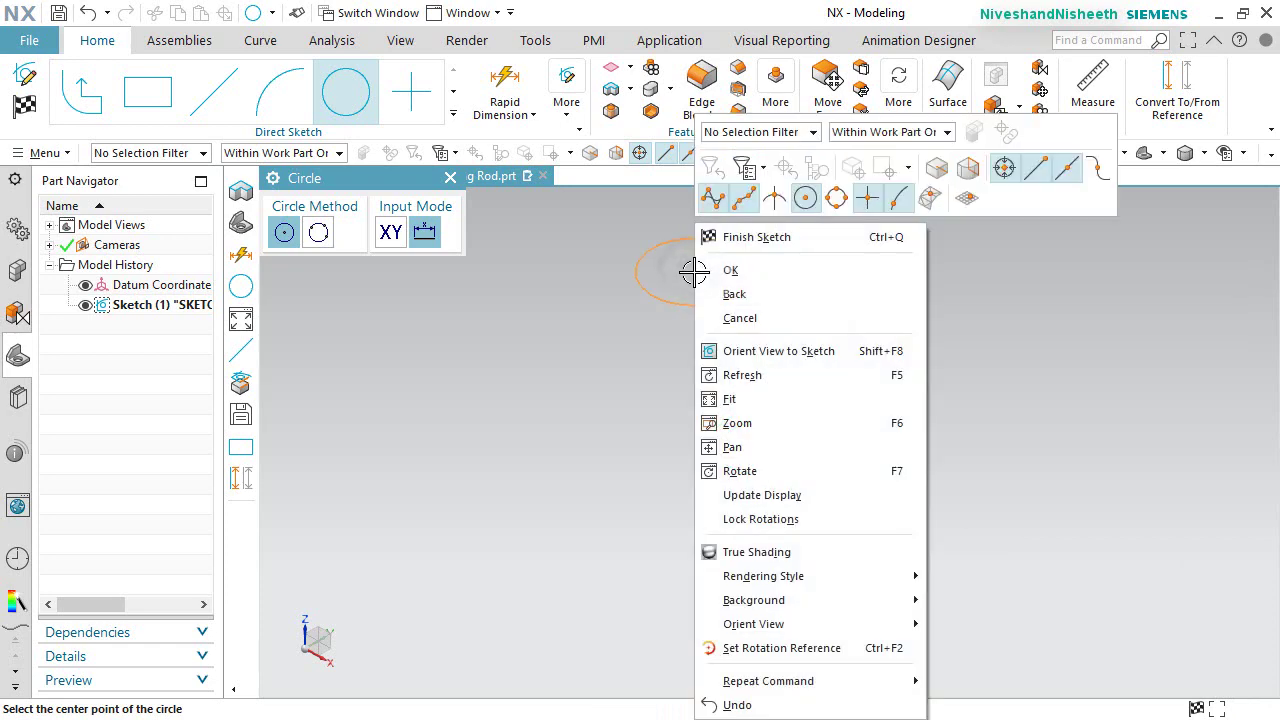
{"action": "left_click", "coordinate": [757, 236]}
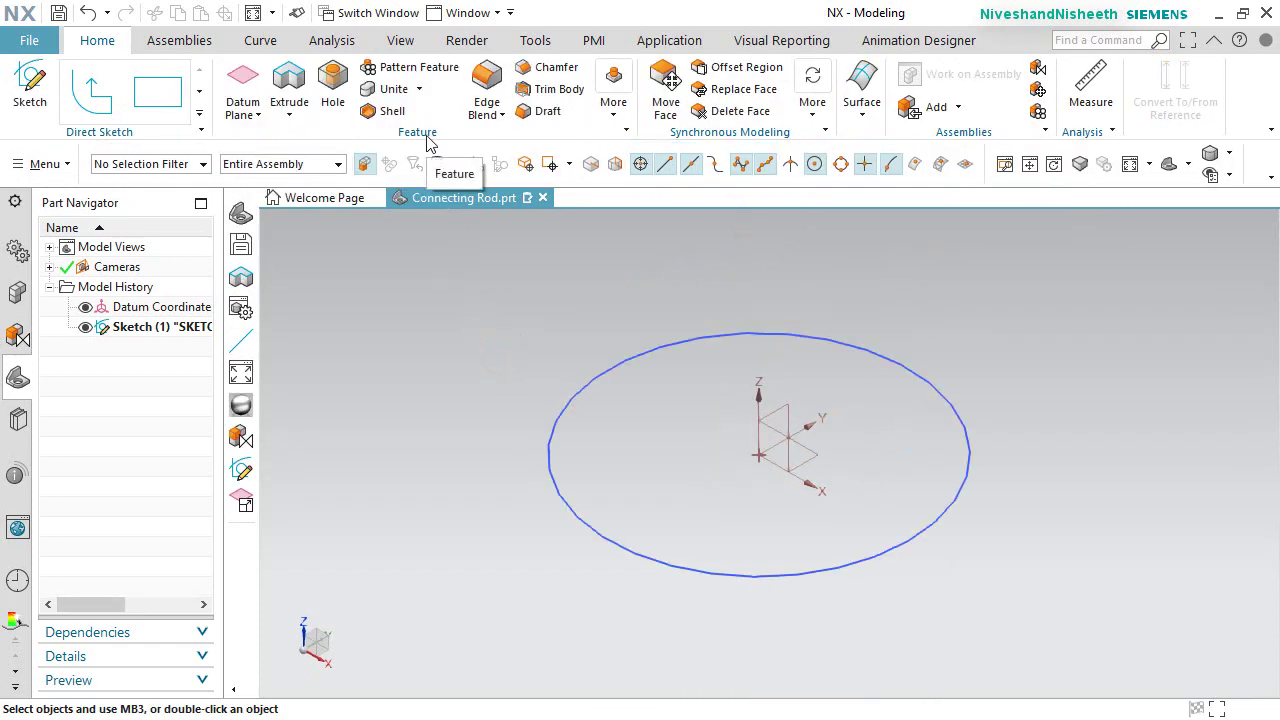
Step: Extrude the circle as a symmetric value with a distance of .990/2 in
{"action": "left_click", "coordinate": [288, 90]}
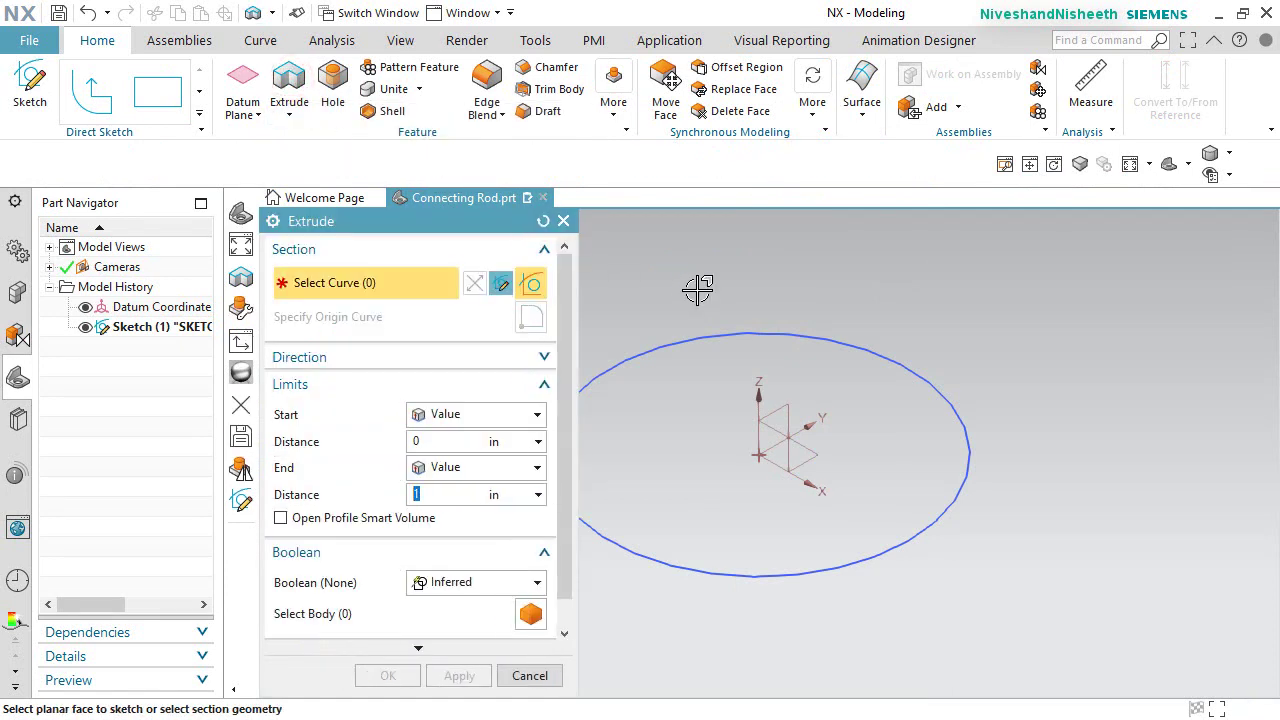
{"action": "scroll", "coordinate": [758, 334], "scroll_direction": "down", "scroll_amount": 1}
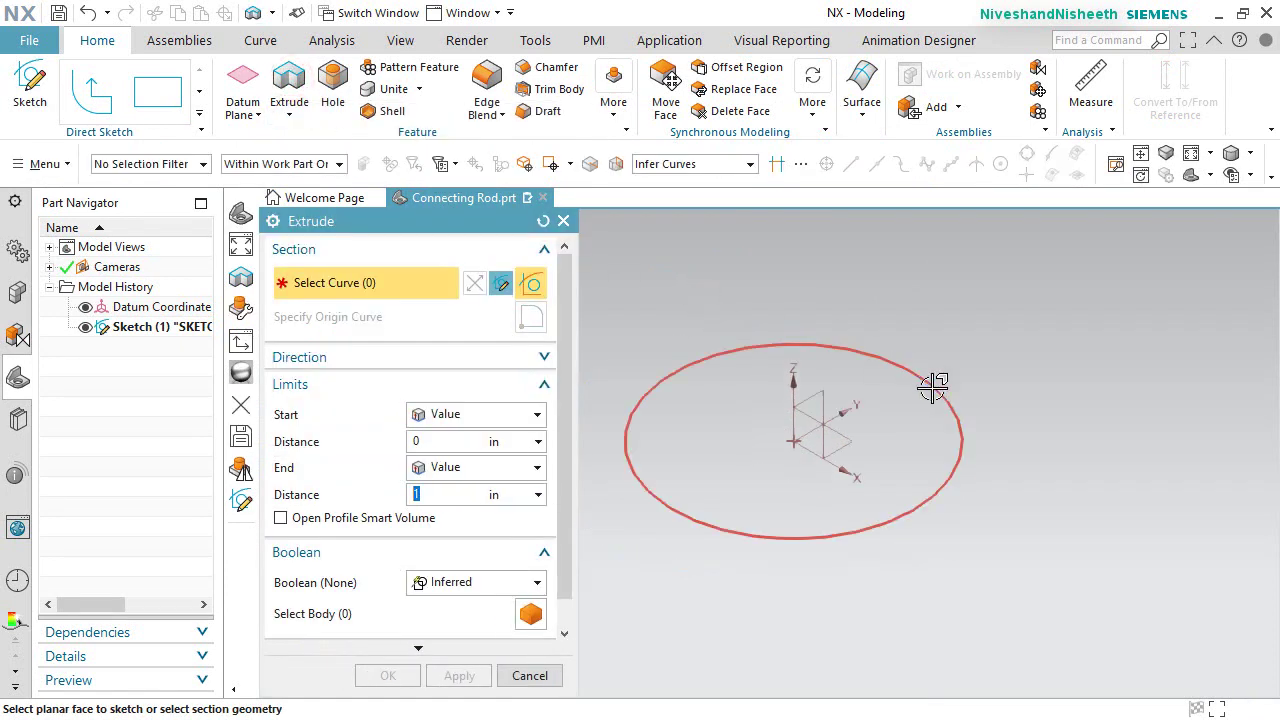
{"action": "left_click", "coordinate": [766, 360]}
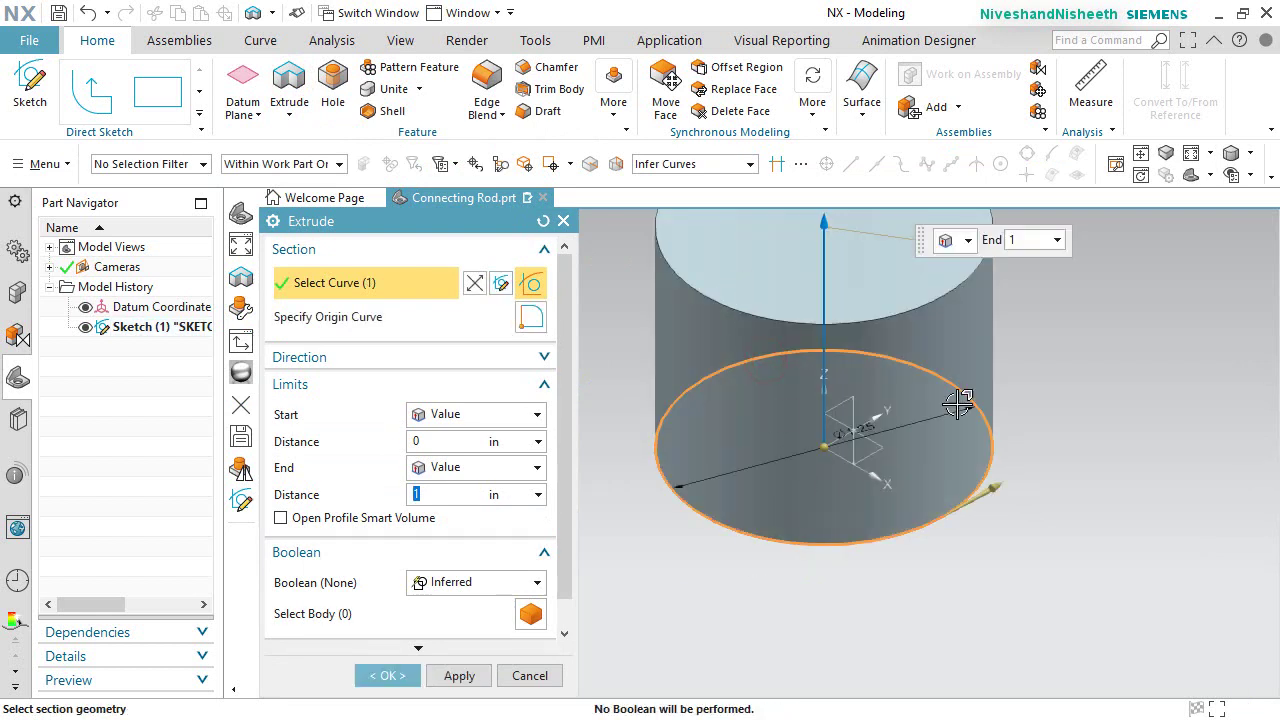
{"action": "left_click", "coordinate": [1113, 168]}
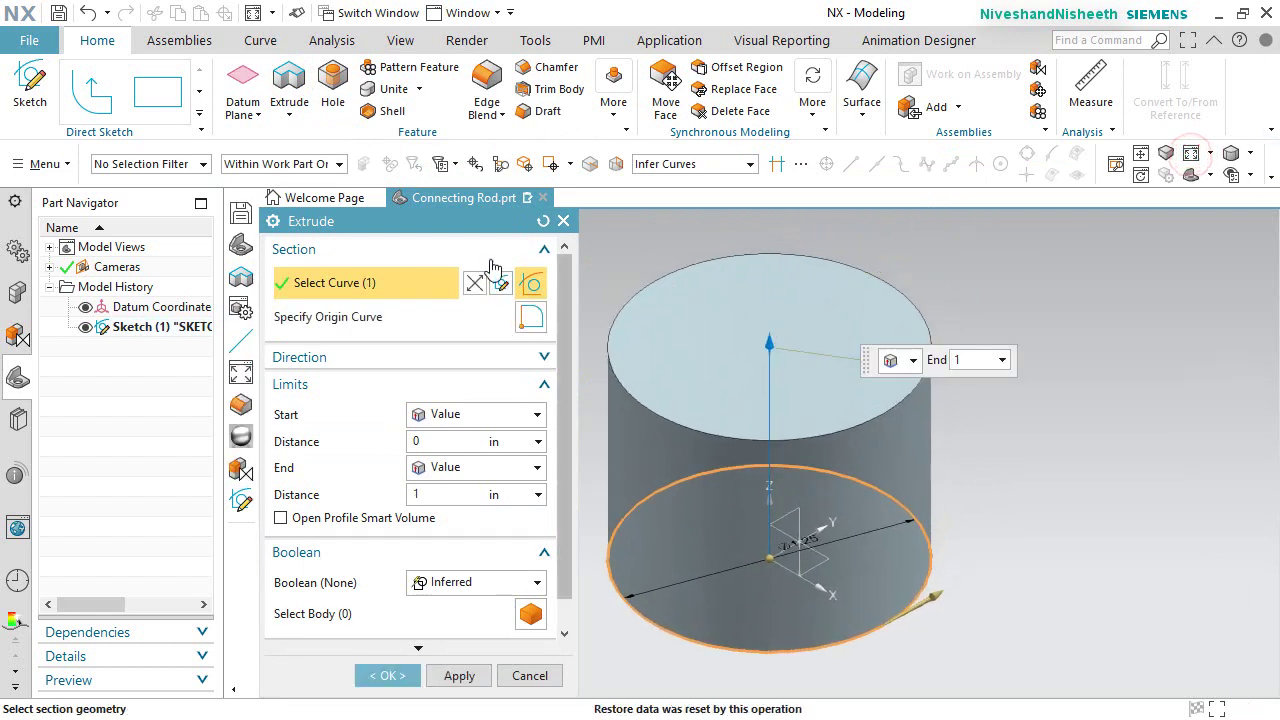
{"action": "left_click", "coordinate": [537, 414]}
{"action": "left_click", "coordinate": [490, 457]}
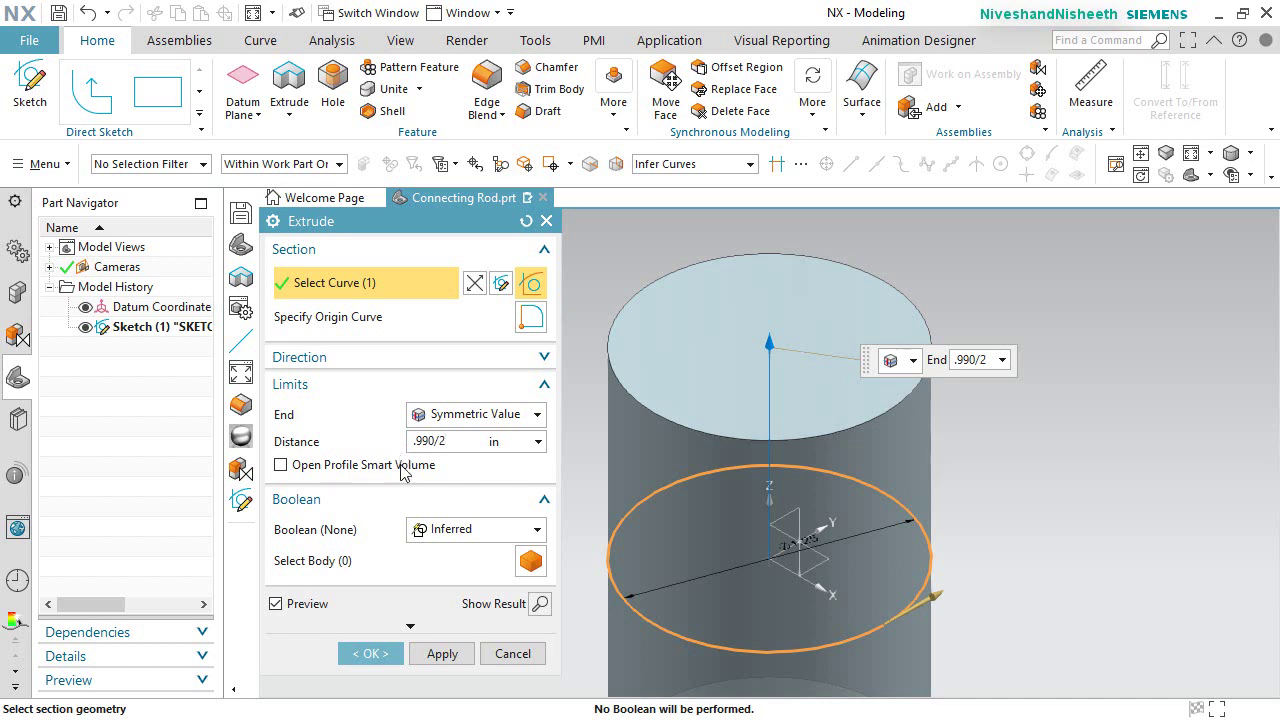
{"action": "left_click", "coordinate": [372, 651]}
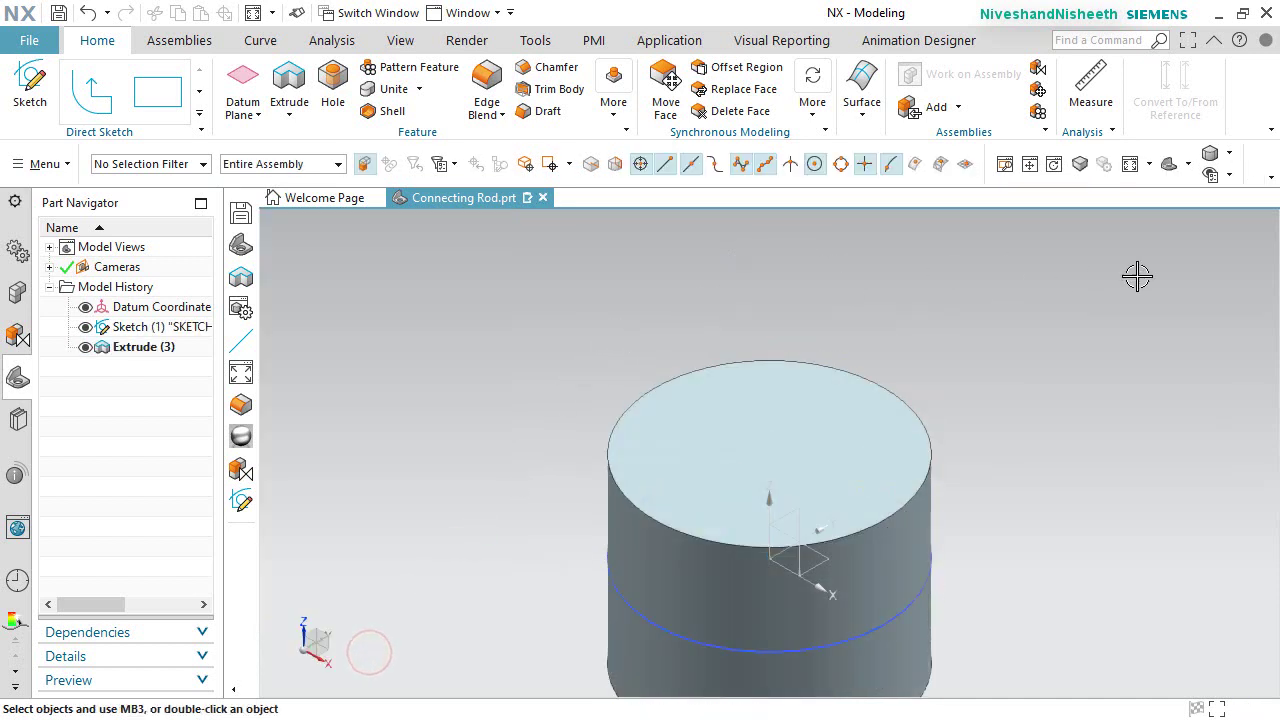
Step: Hide the circle sketch so that only the extruded cylinder and the datum are shown
{"action": "left_click", "coordinate": [1131, 166]}
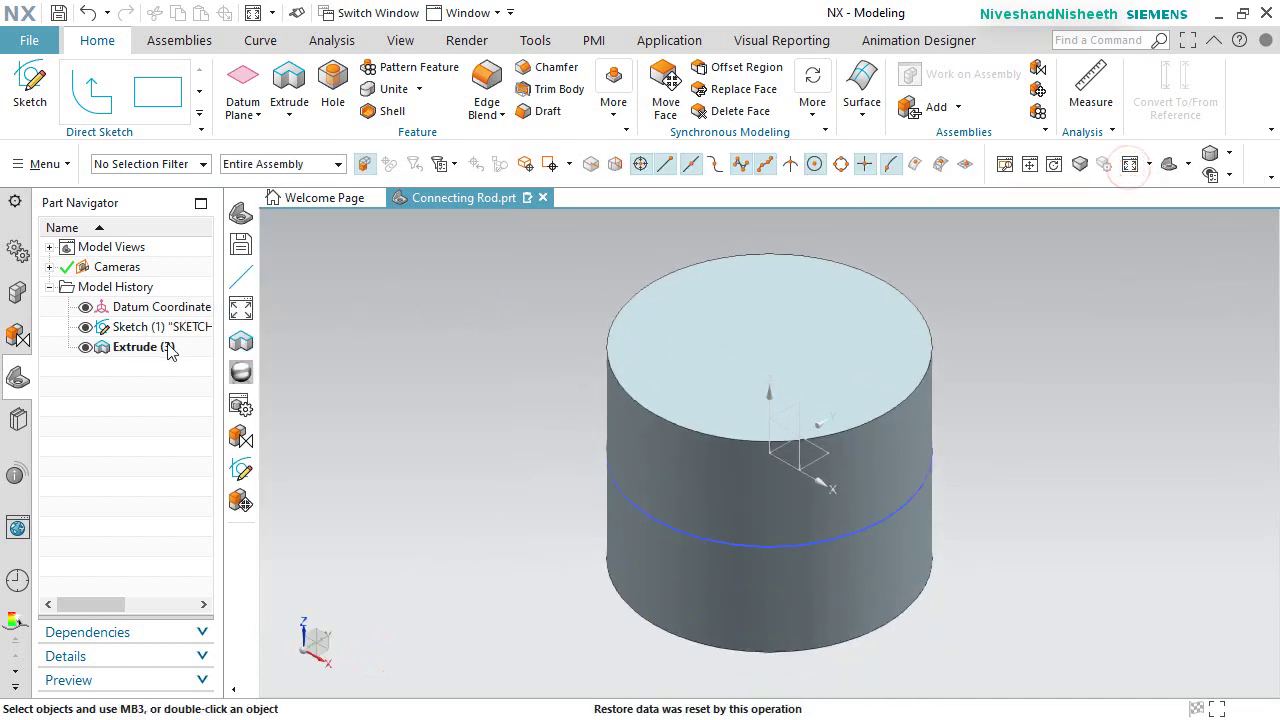
{"action": "left_click", "coordinate": [86, 327]}
{"action": "right_click", "coordinate": [1030, 322]}
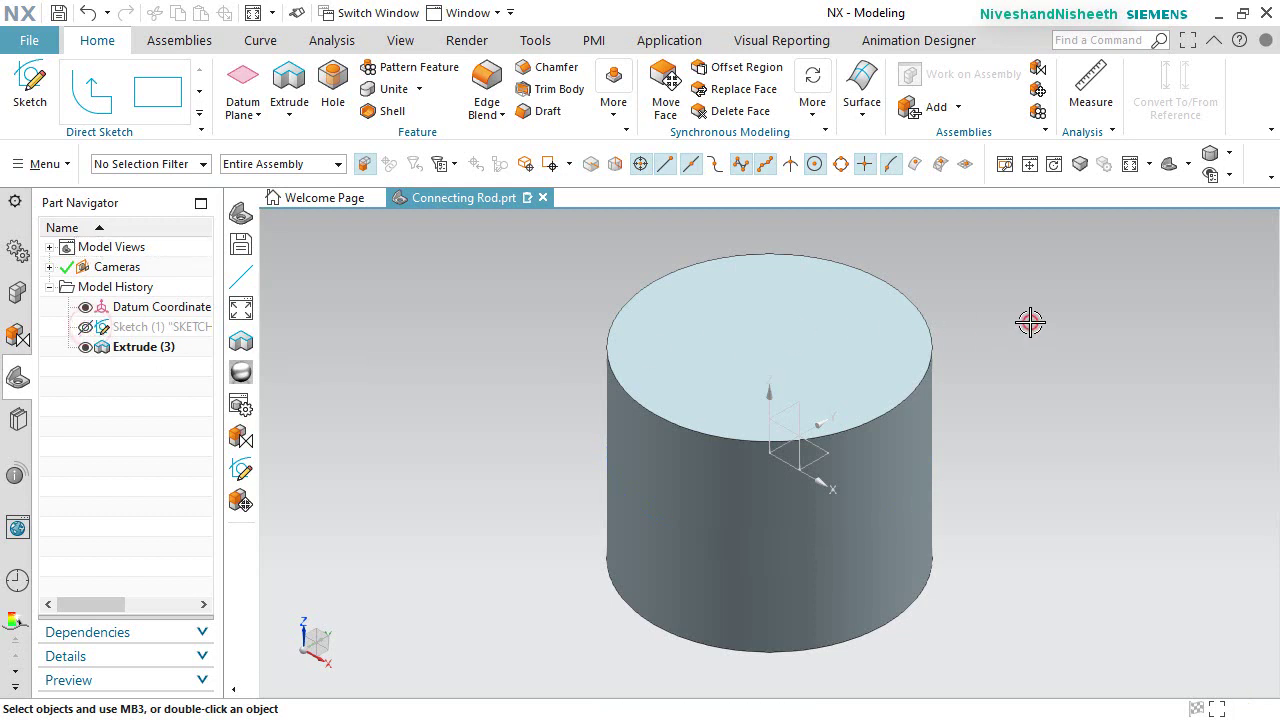
Step: Measure the distance between the top and bottom faces of the extruded cylinder
{"action": "left_click", "coordinate": [1135, 289]}
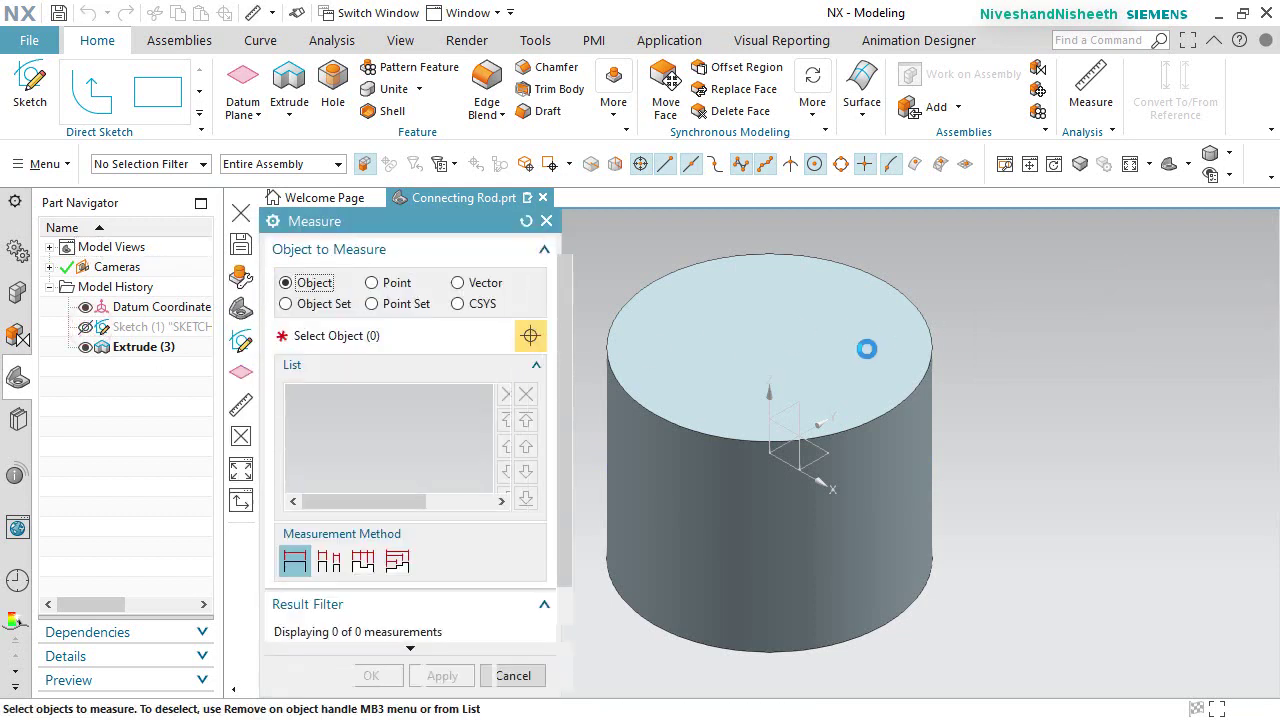
{"action": "left_click", "coordinate": [866, 348]}
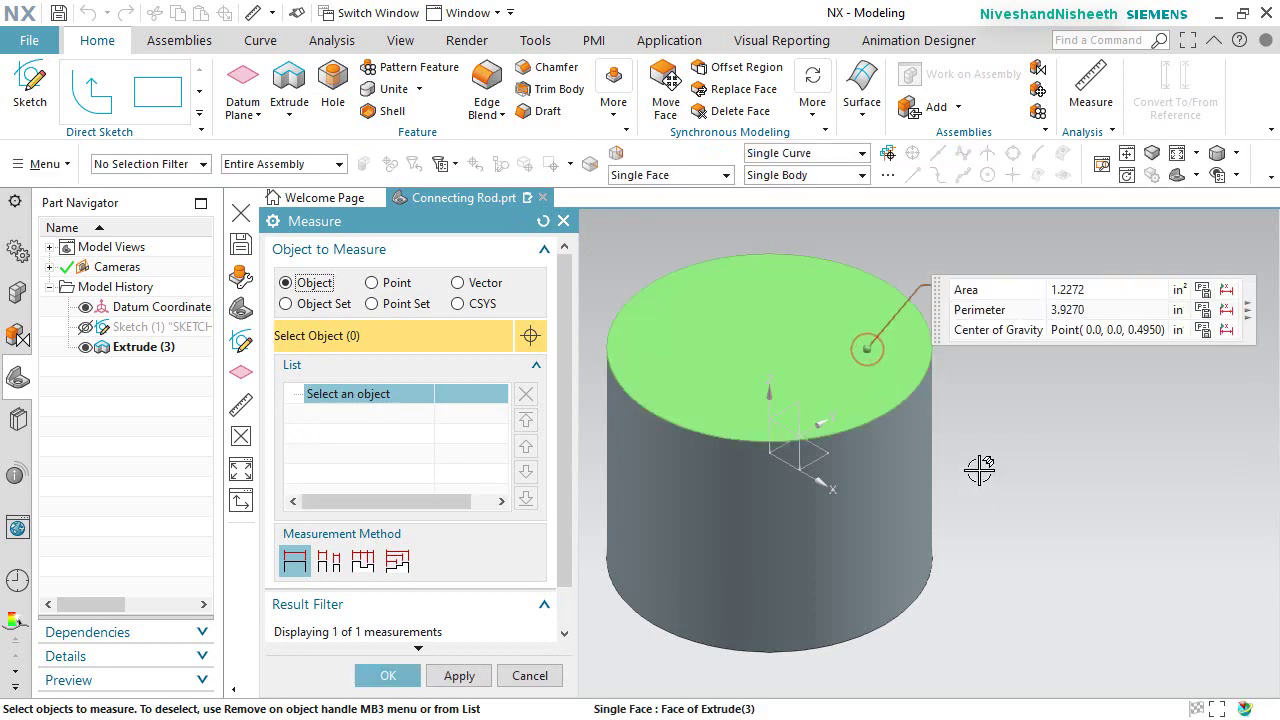
{"action": "middle_click_drag", "start_coordinate": [980, 466], "coordinate": [960, 412]}
{"action": "left_click", "coordinate": [824, 563]}
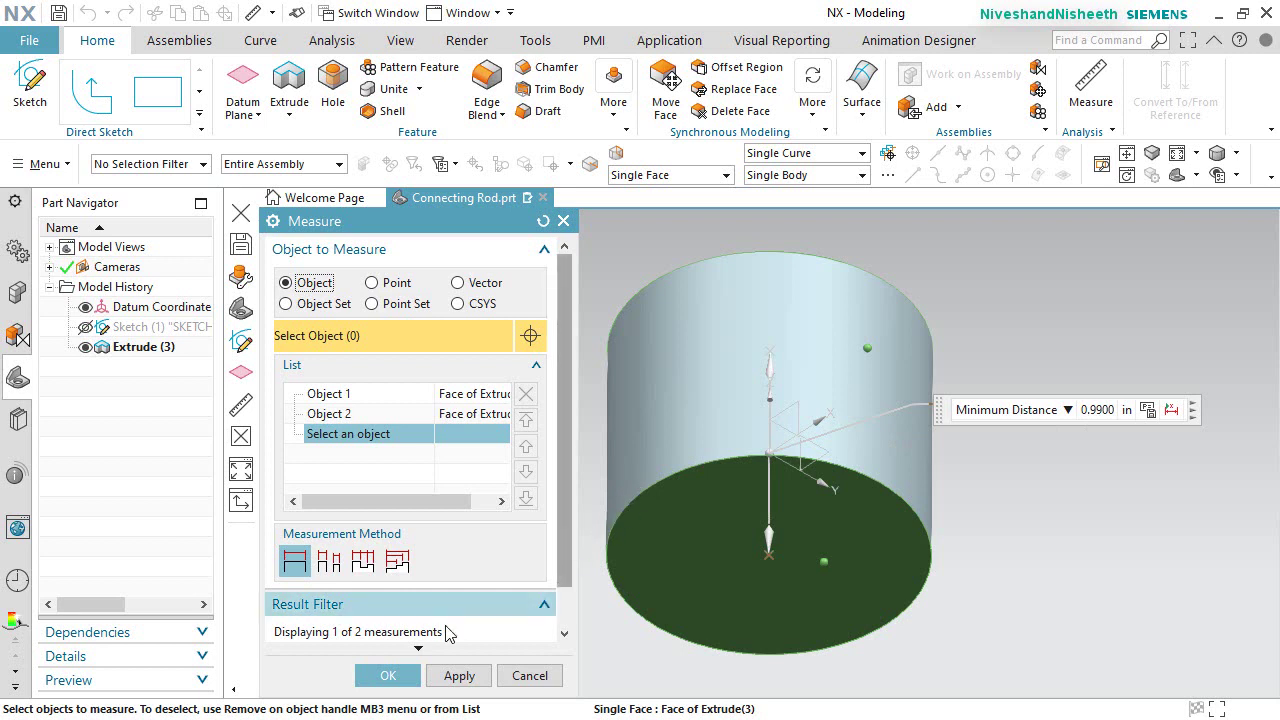
{"action": "left_click", "coordinate": [412, 668]}
{"action": "middle_click_drag", "start_coordinate": [1032, 521], "coordinate": [1020, 543]}
Step: Set the shaded view resolution to Extra Fine in the visualization preferences
{"action": "left_click", "coordinate": [21, 15]}
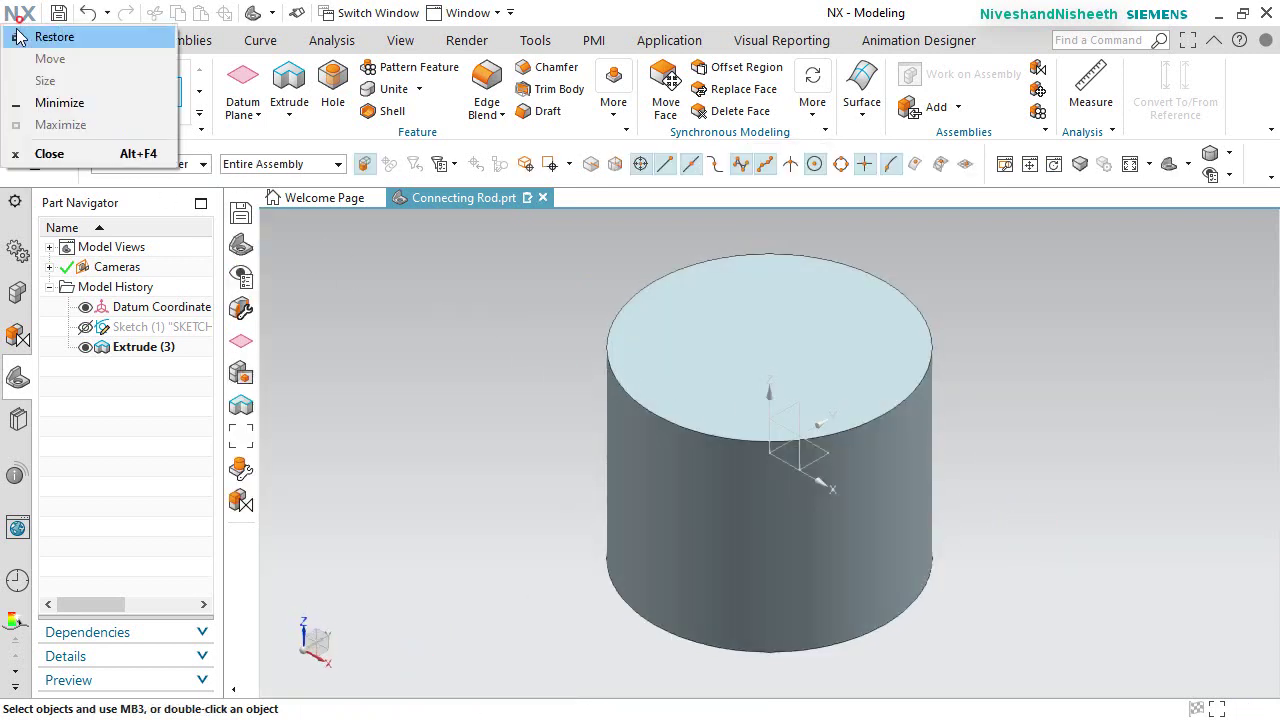
{"action": "left_click", "coordinate": [21, 14]}
{"action": "left_click", "coordinate": [27, 40]}
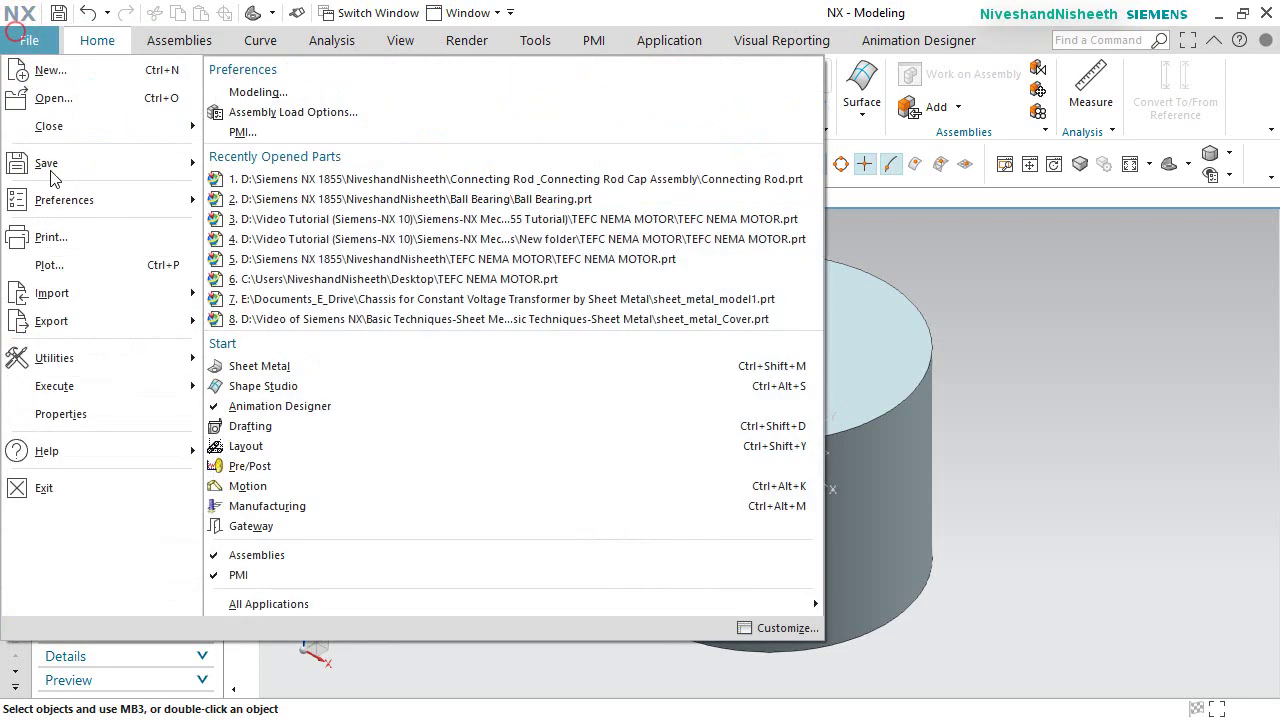
{"action": "left_click", "coordinate": [64, 200]}
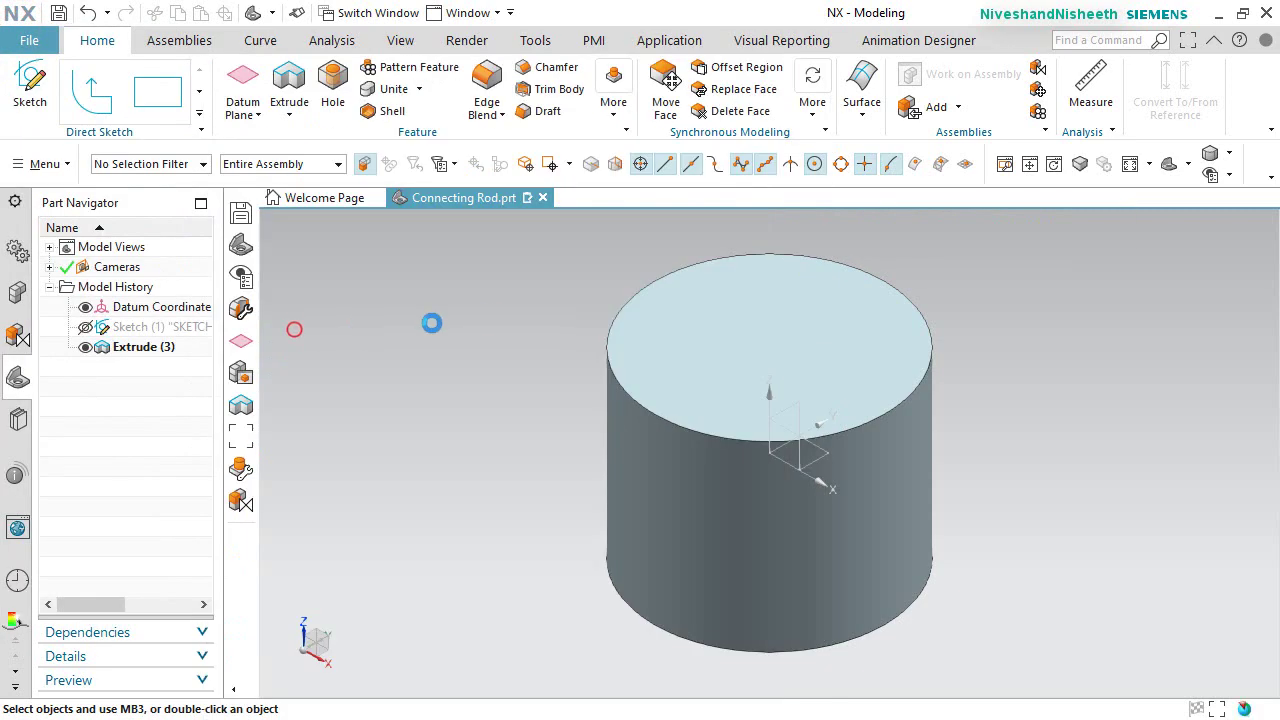
{"action": "left_click", "coordinate": [293, 329]}
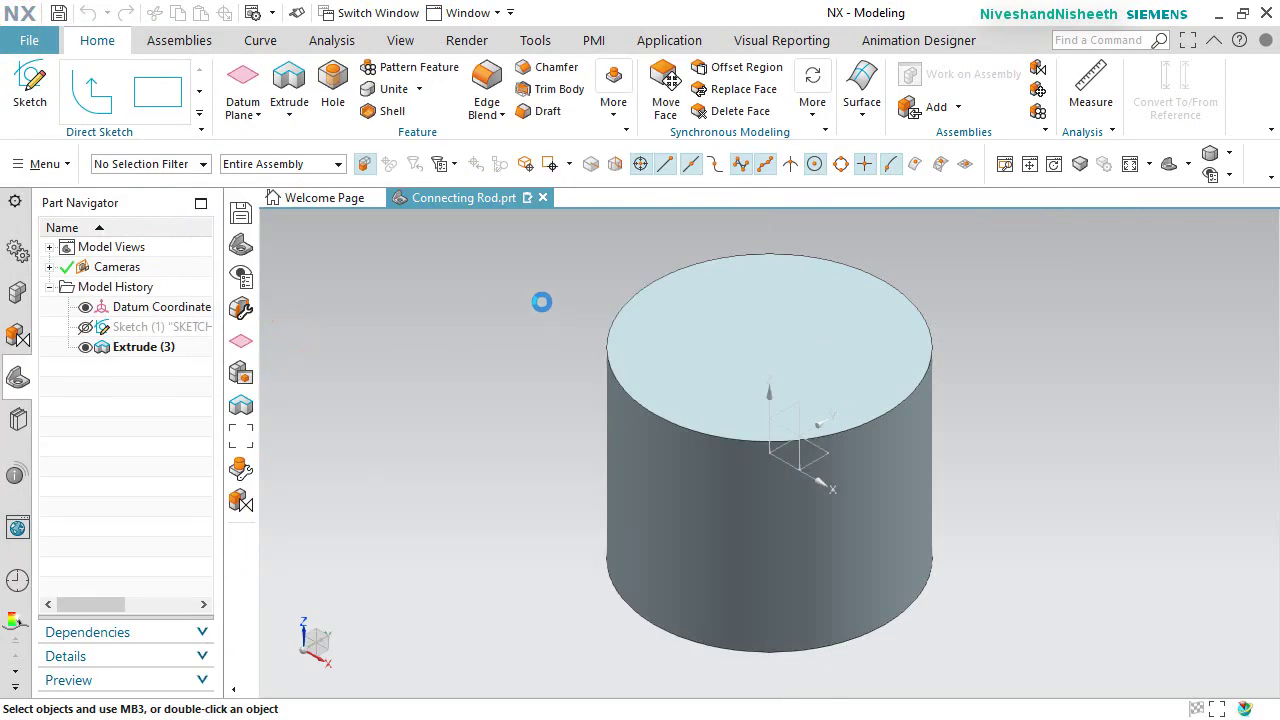
{"action": "left_click", "coordinate": [753, 578]}
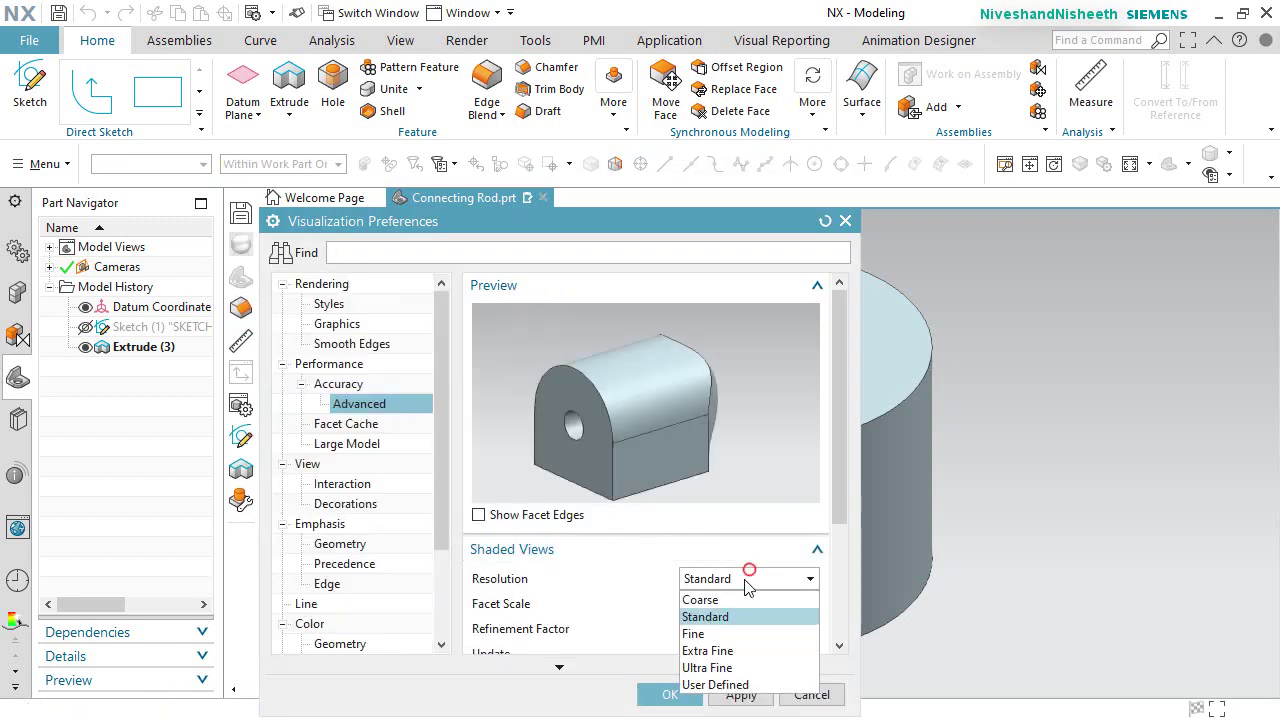
{"action": "left_click", "coordinate": [712, 649]}
{"action": "left_click", "coordinate": [688, 697]}
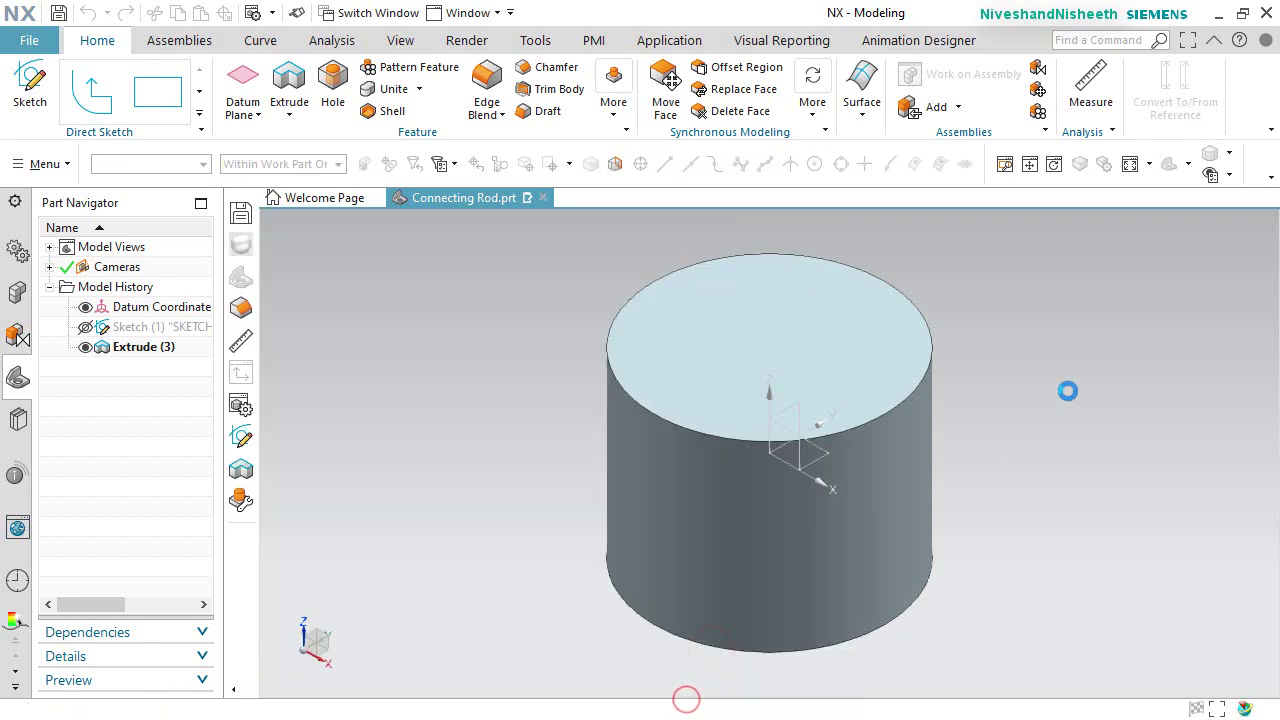
Step: Enable True Shading and assign a polished grey metal material to the cylinder body
{"action": "left_click", "coordinate": [400, 41]}
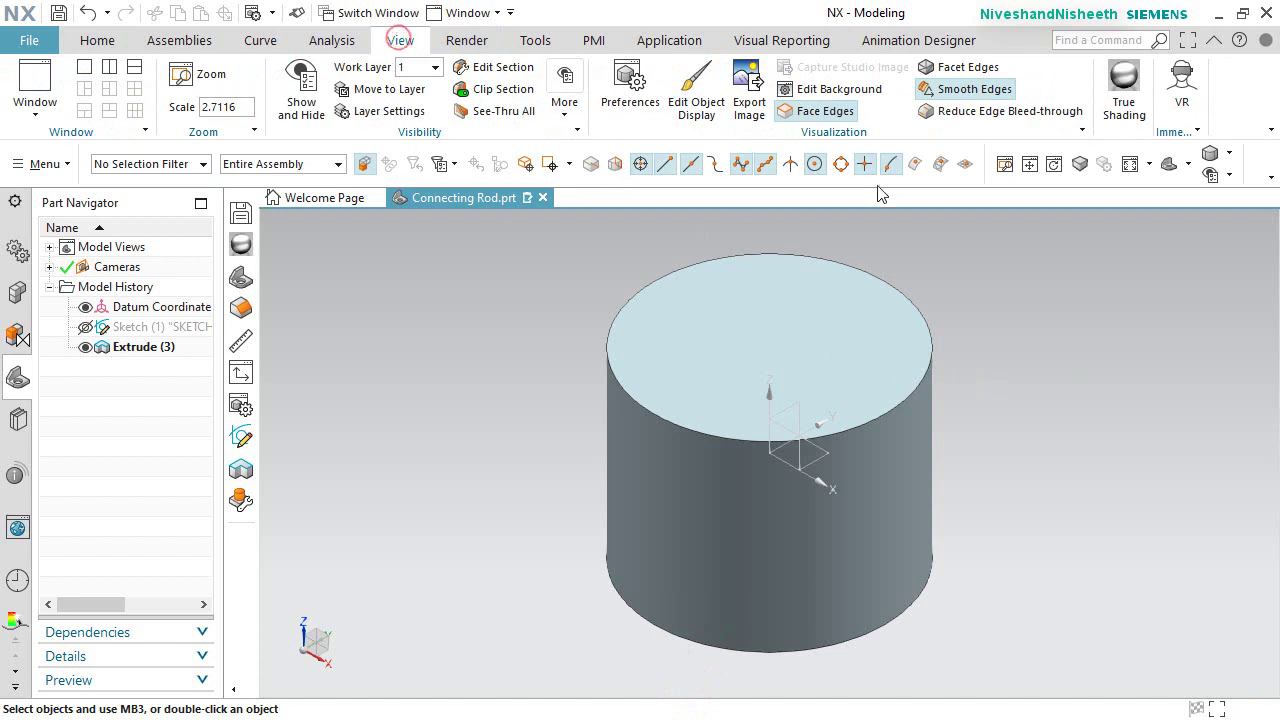
{"action": "left_click", "coordinate": [1124, 88]}
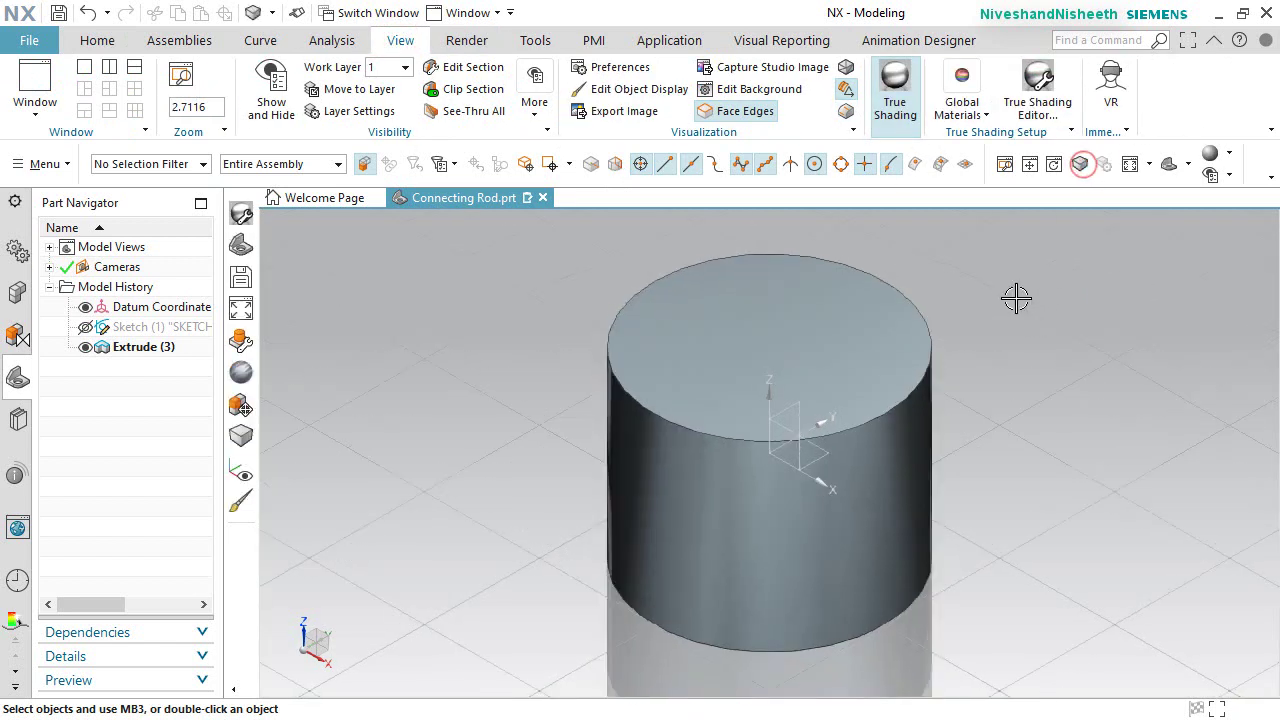
{"action": "left_click", "coordinate": [1017, 88]}
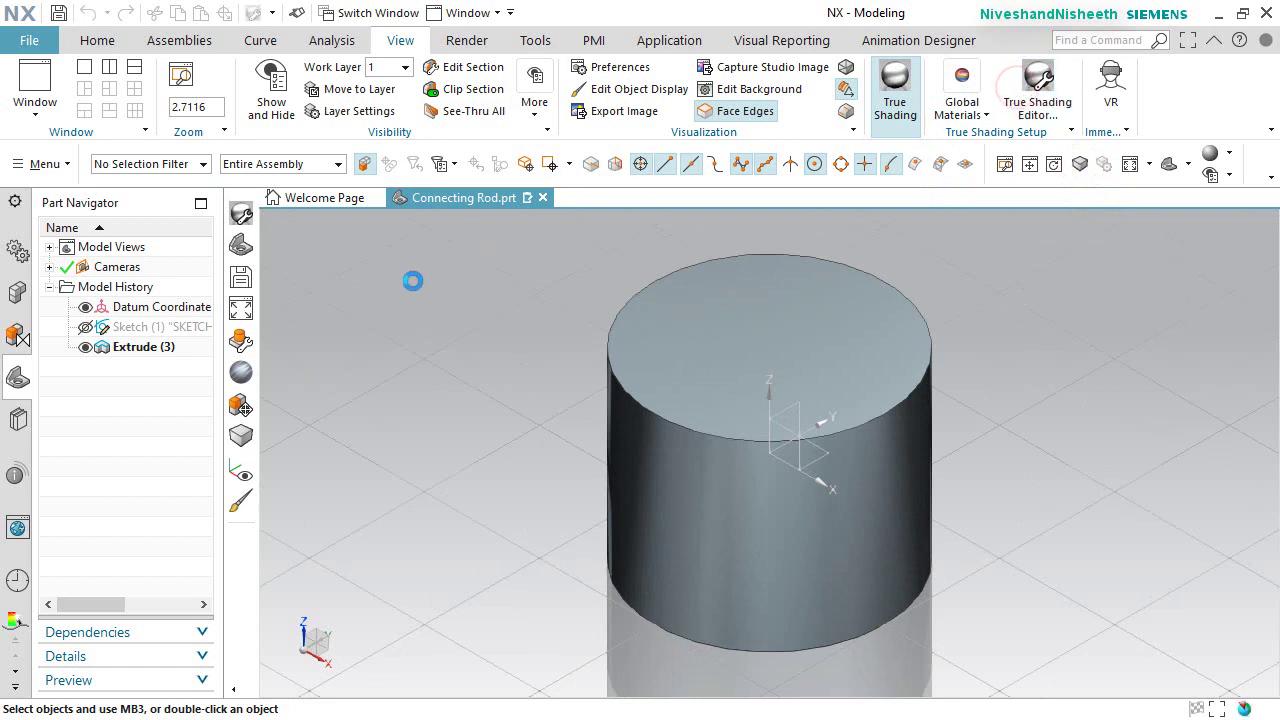
{"action": "left_click", "coordinate": [731, 516]}
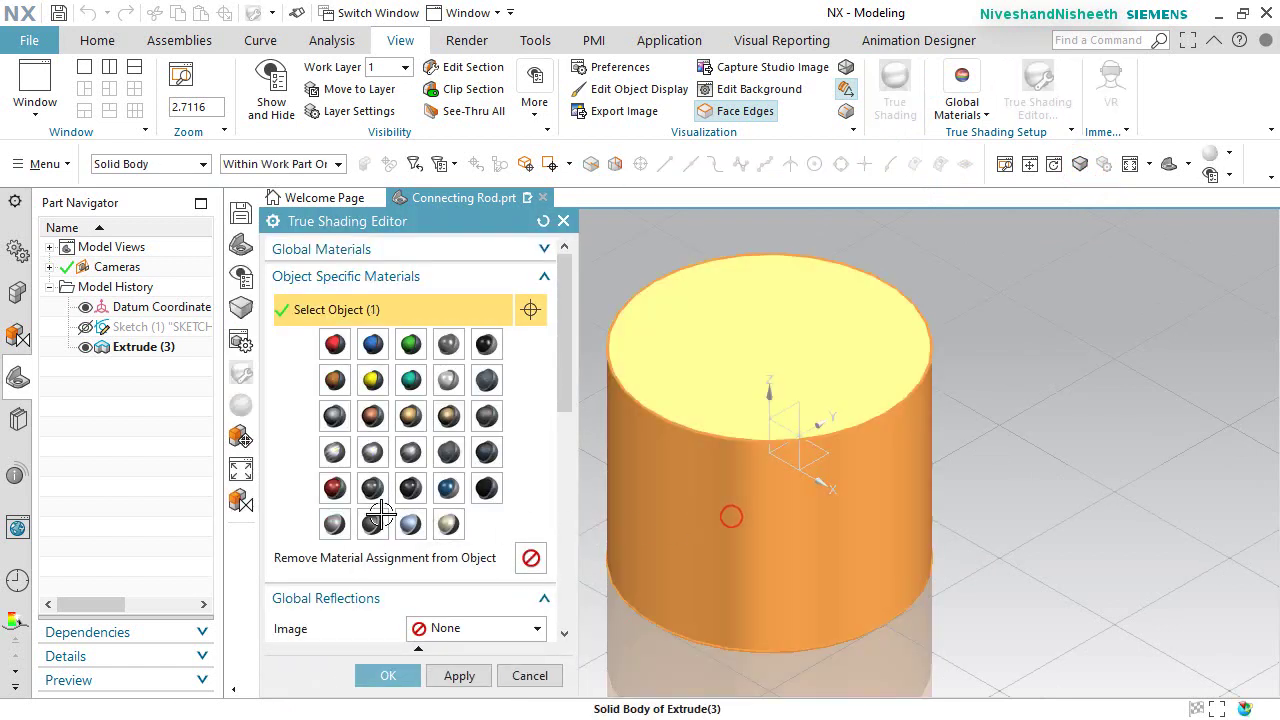
{"action": "left_click", "coordinate": [334, 453]}
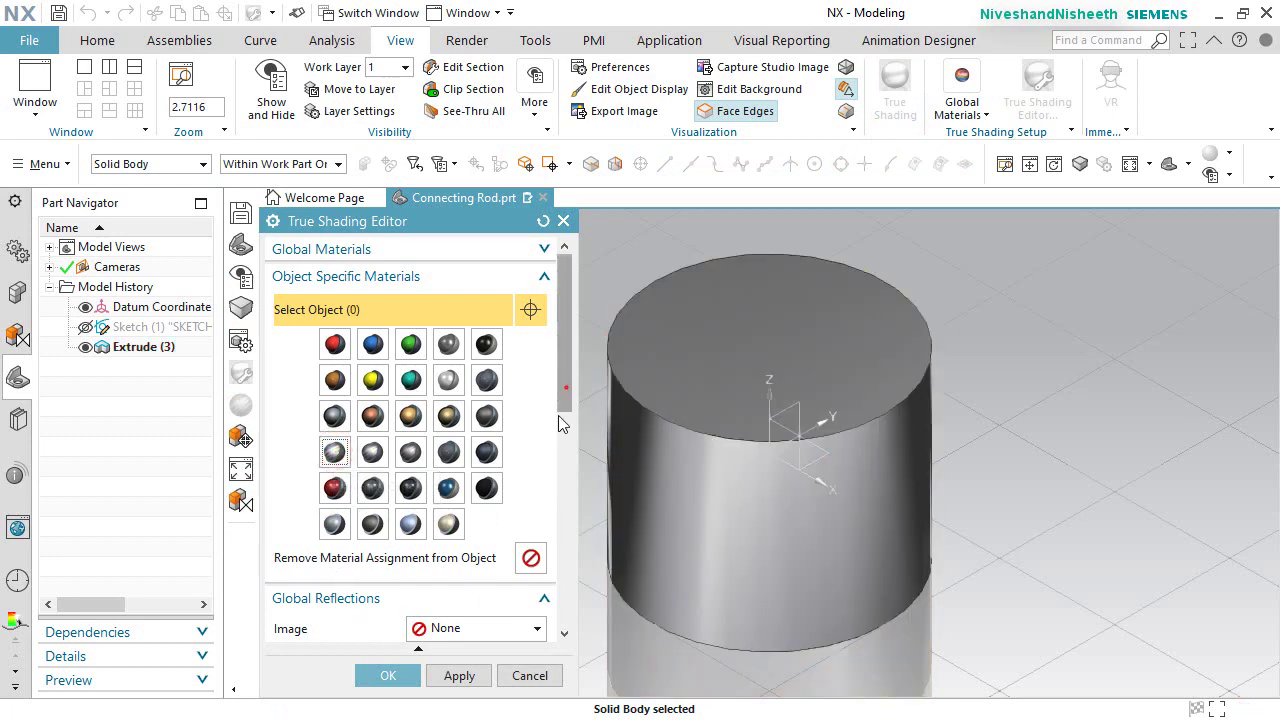
Step: Switch off the ground plane grid, planar shadows and floor reflection for True Shading and accept the settings
{"action": "scroll", "coordinate": [420, 450], "scroll_direction": "down", "scroll_amount": 5}
{"action": "scroll", "coordinate": [283, 504], "scroll_direction": "down", "scroll_amount": 3}
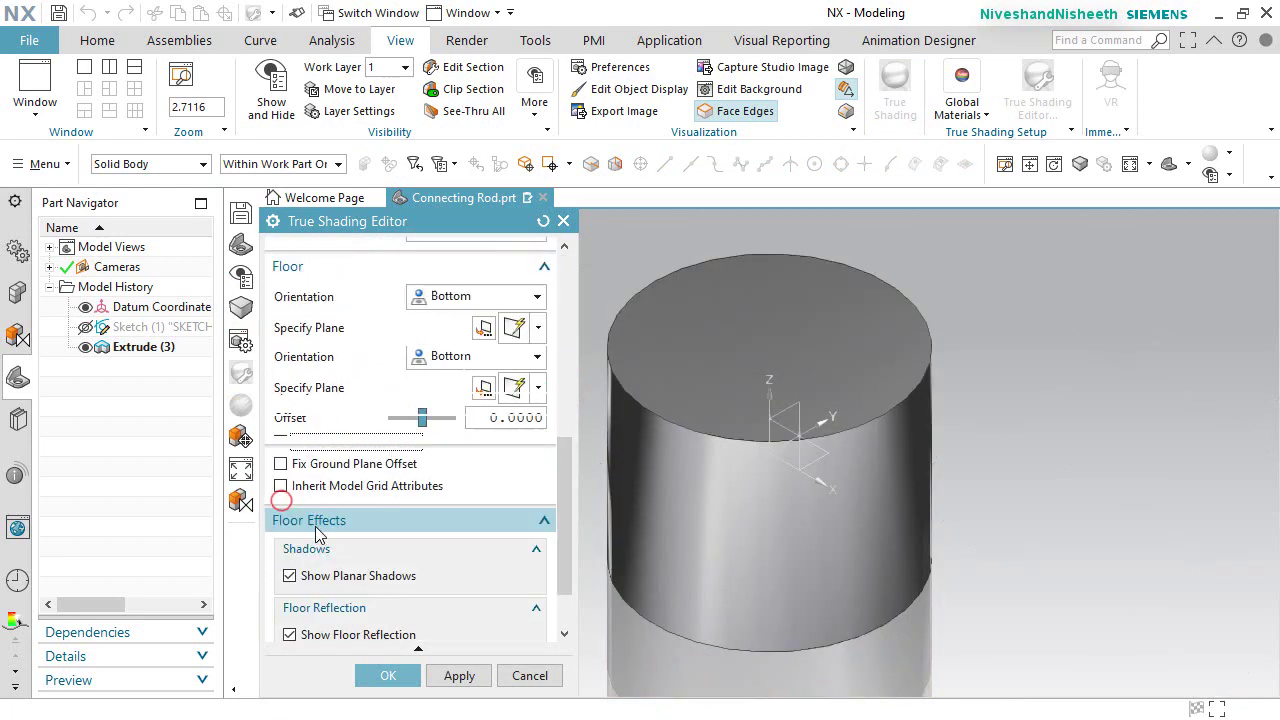
{"action": "left_click", "coordinate": [290, 515]}
{"action": "left_click", "coordinate": [290, 576]}
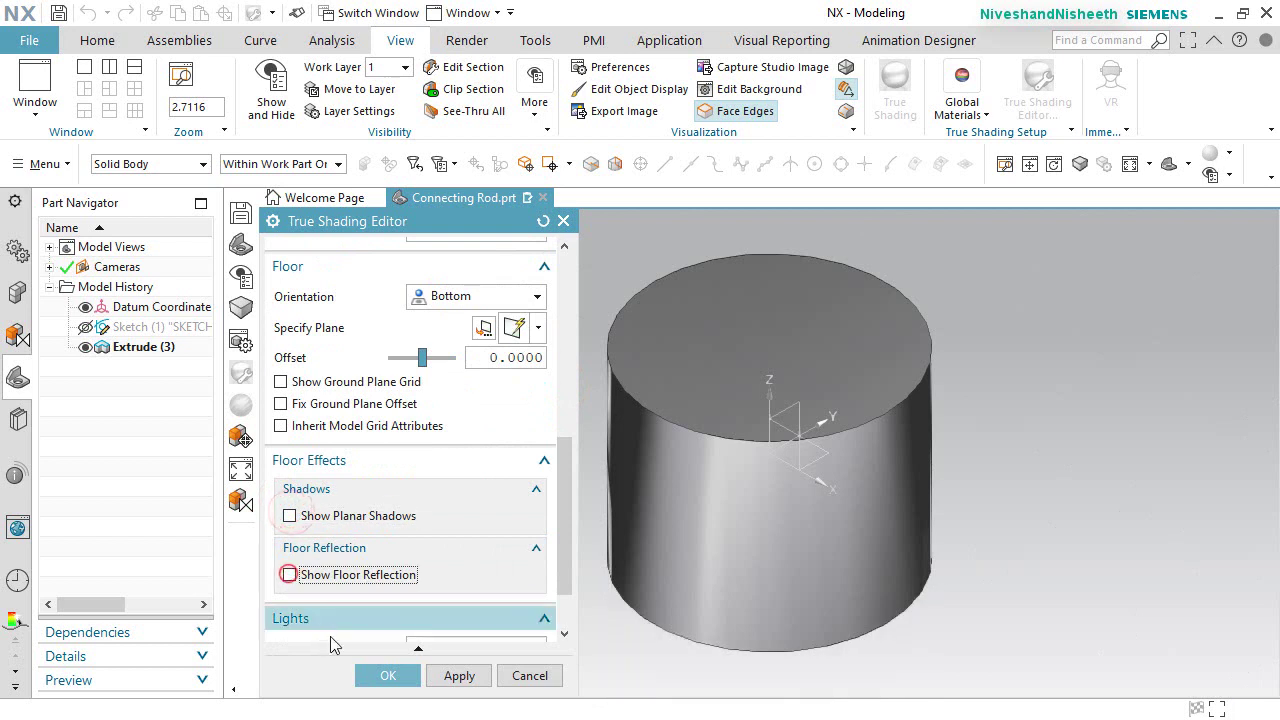
{"action": "scroll", "coordinate": [420, 580], "scroll_direction": "down", "scroll_amount": 3}
{"action": "left_click_drag", "start_coordinate": [477, 601], "coordinate": [491, 601]}
{"action": "left_click", "coordinate": [388, 675]}
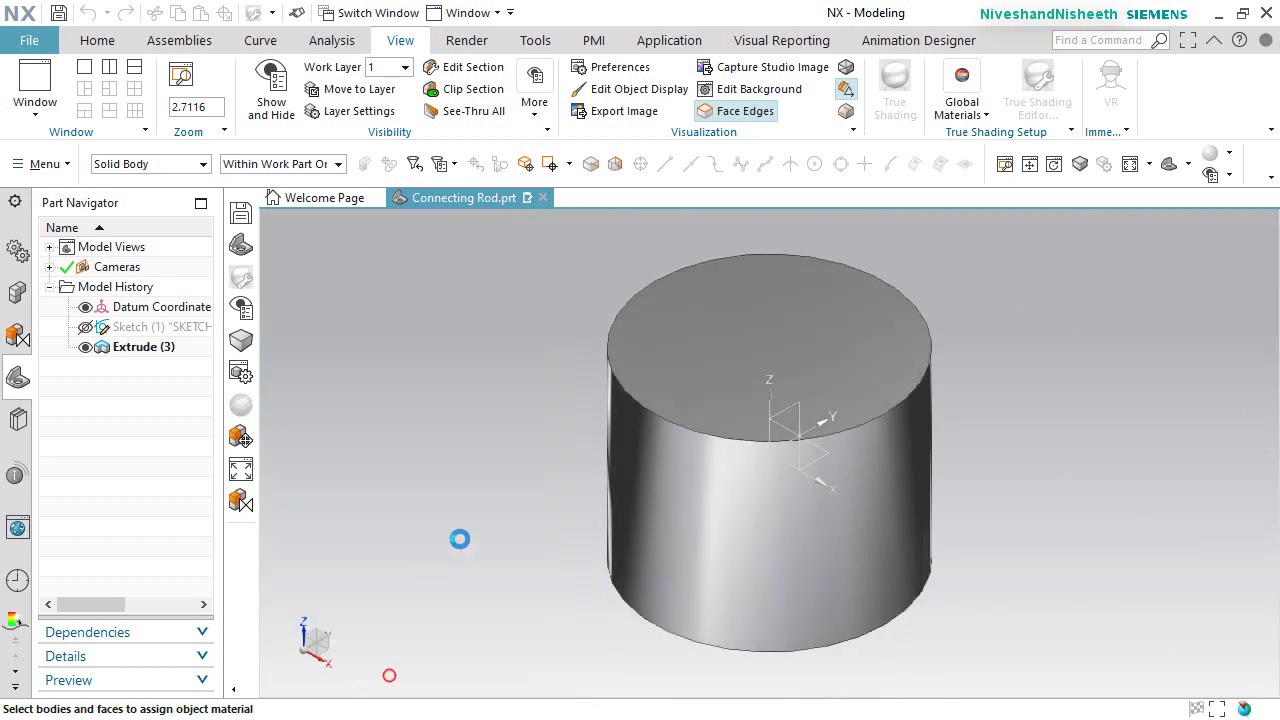
Step: Start a Hole on the cylinder's top face, make its point coincident with the sketch origin, and finish the sketch
{"action": "left_click", "coordinate": [92, 36]}
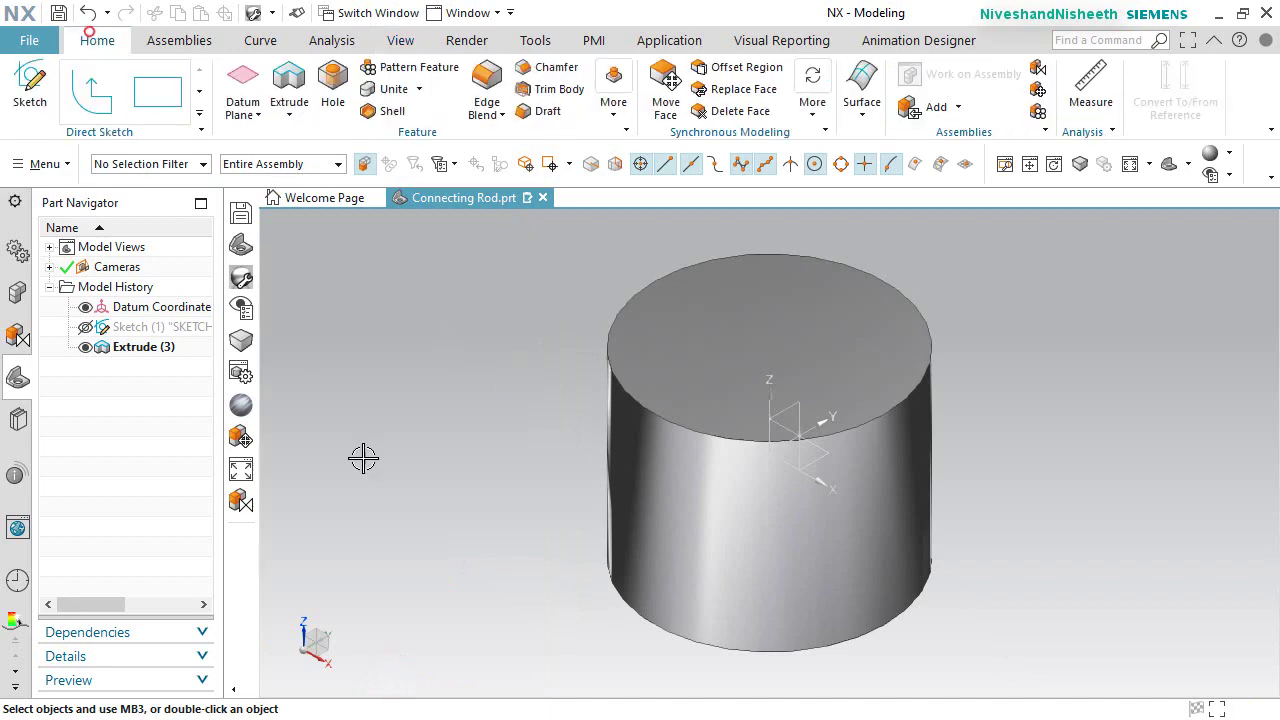
{"action": "middle_click_drag", "start_coordinate": [656, 547], "coordinate": [554, 484]}
{"action": "key", "text": "Home"}
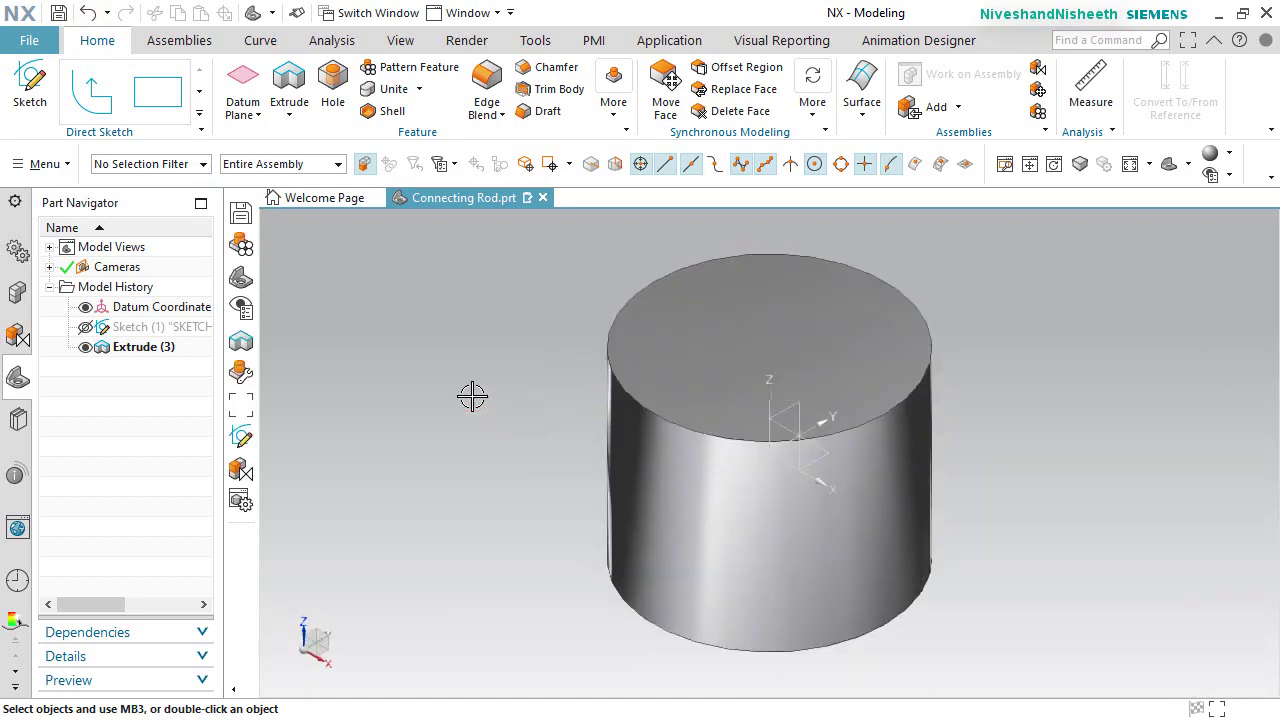
{"action": "left_click", "coordinate": [332, 86]}
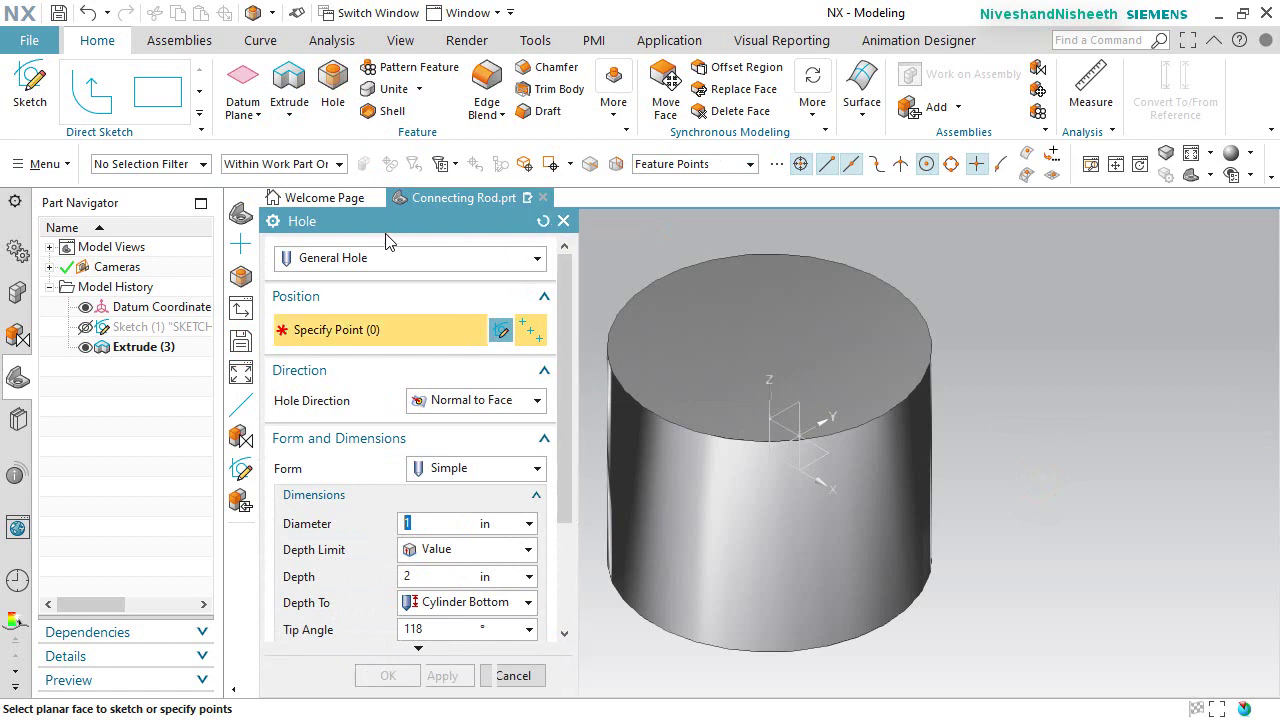
{"action": "left_click", "coordinate": [749, 365]}
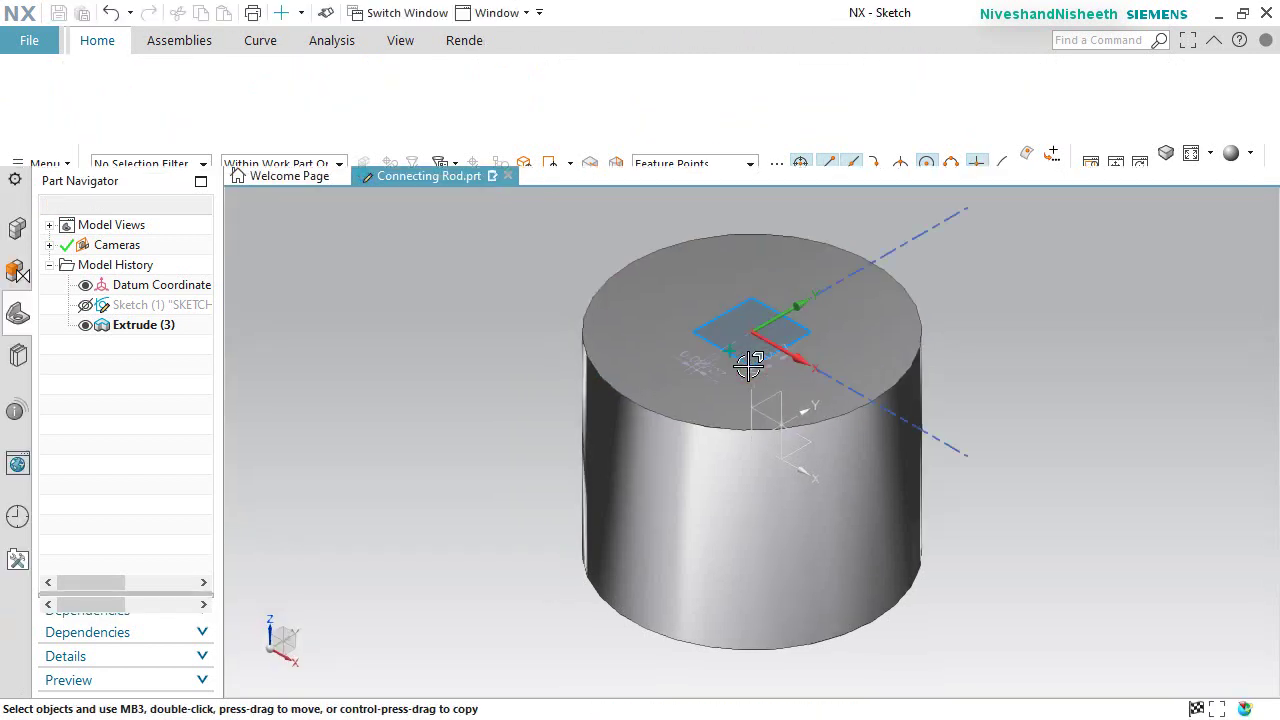
{"action": "left_click", "coordinate": [478, 322]}
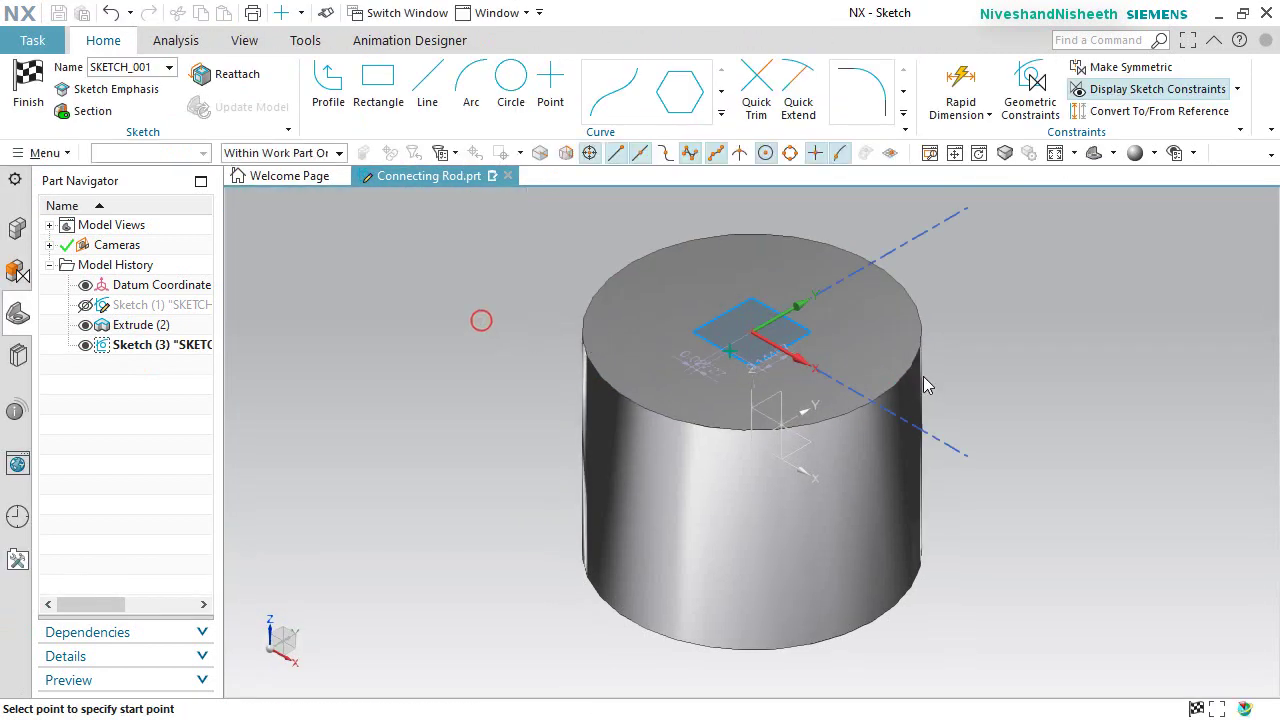
{"action": "mouse_move", "coordinate": [483, 318]}
{"action": "middle_mouse_down"}
{"action": "mouse_move", "coordinate": [968, 378]}
{"action": "mouse_move", "coordinate": [968, 428]}
{"action": "middle_mouse_up"}
{"action": "right_click_drag", "start_coordinate": [1078, 324], "coordinate": [1040, 300]}
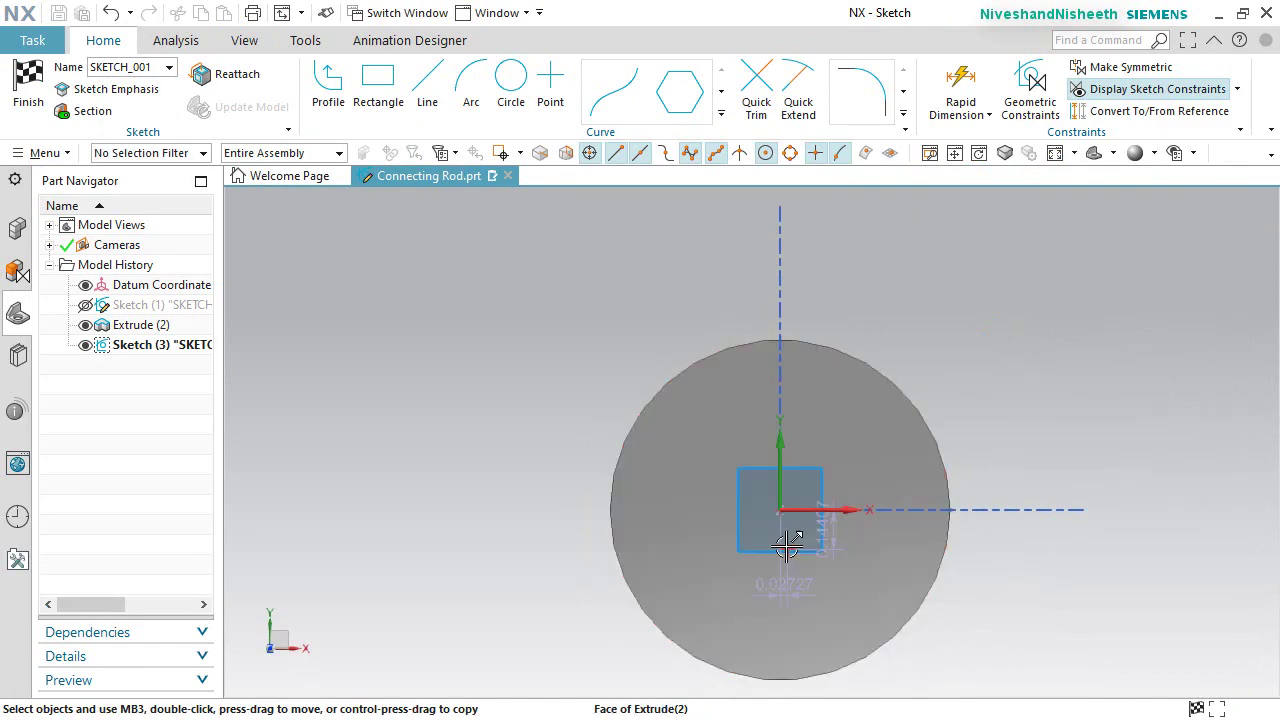
{"action": "left_click", "coordinate": [786, 545]}
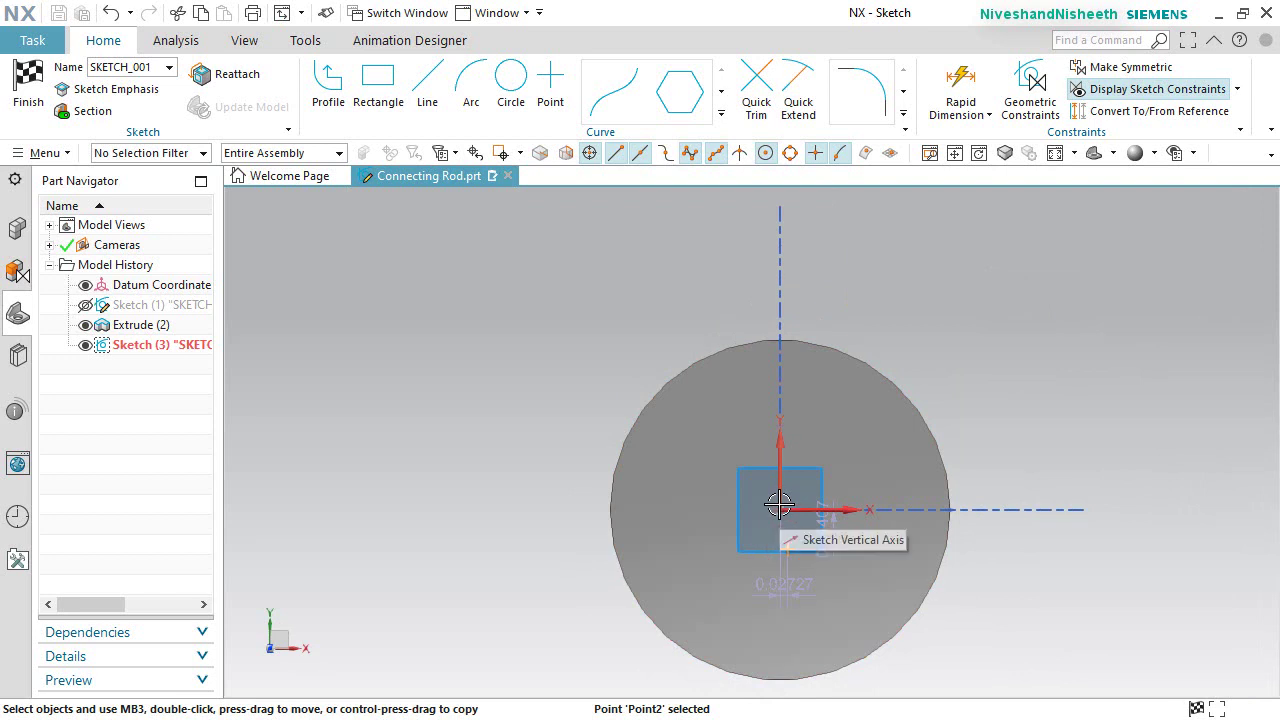
{"action": "left_click", "coordinate": [779, 510]}
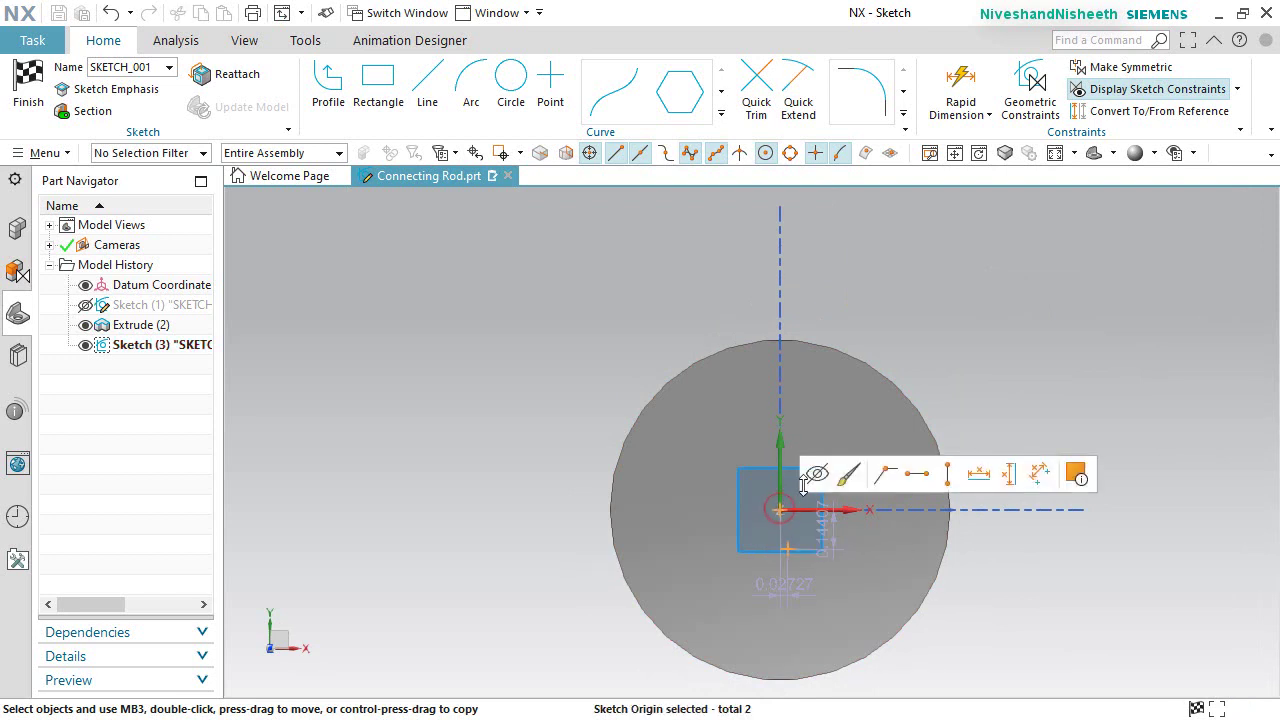
{"action": "left_click", "coordinate": [887, 476]}
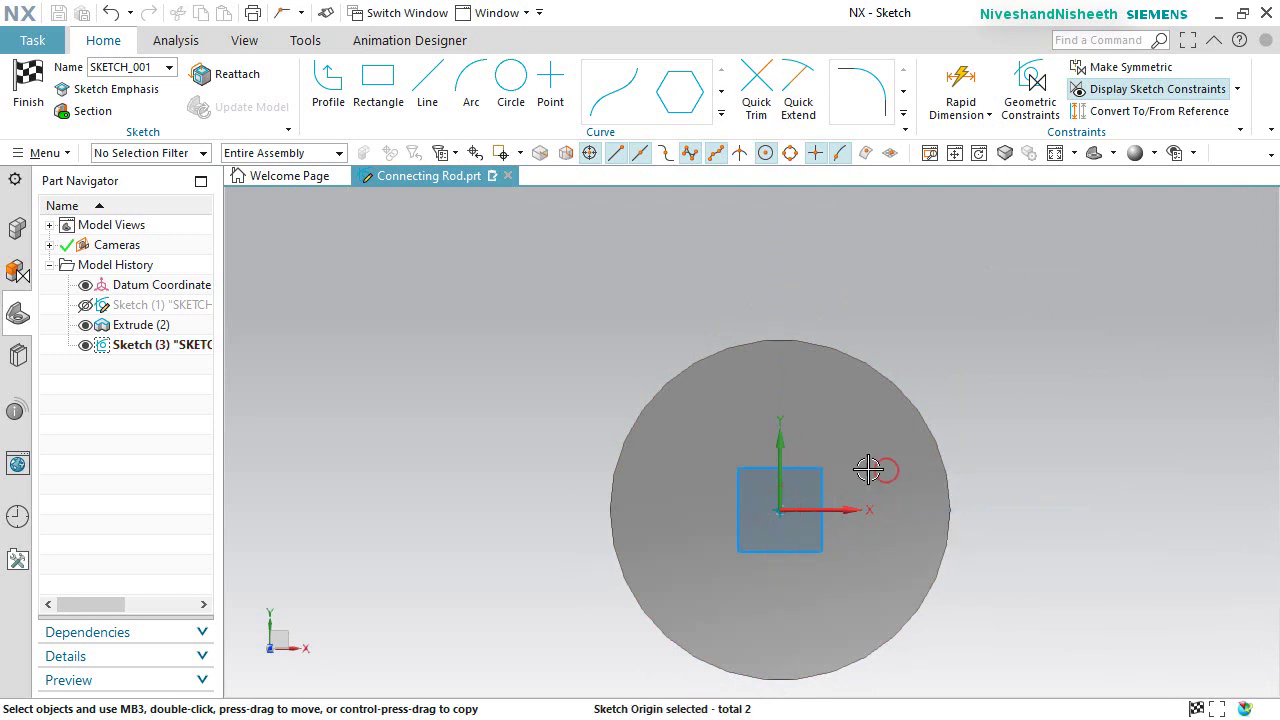
{"action": "left_click", "coordinate": [28, 82]}
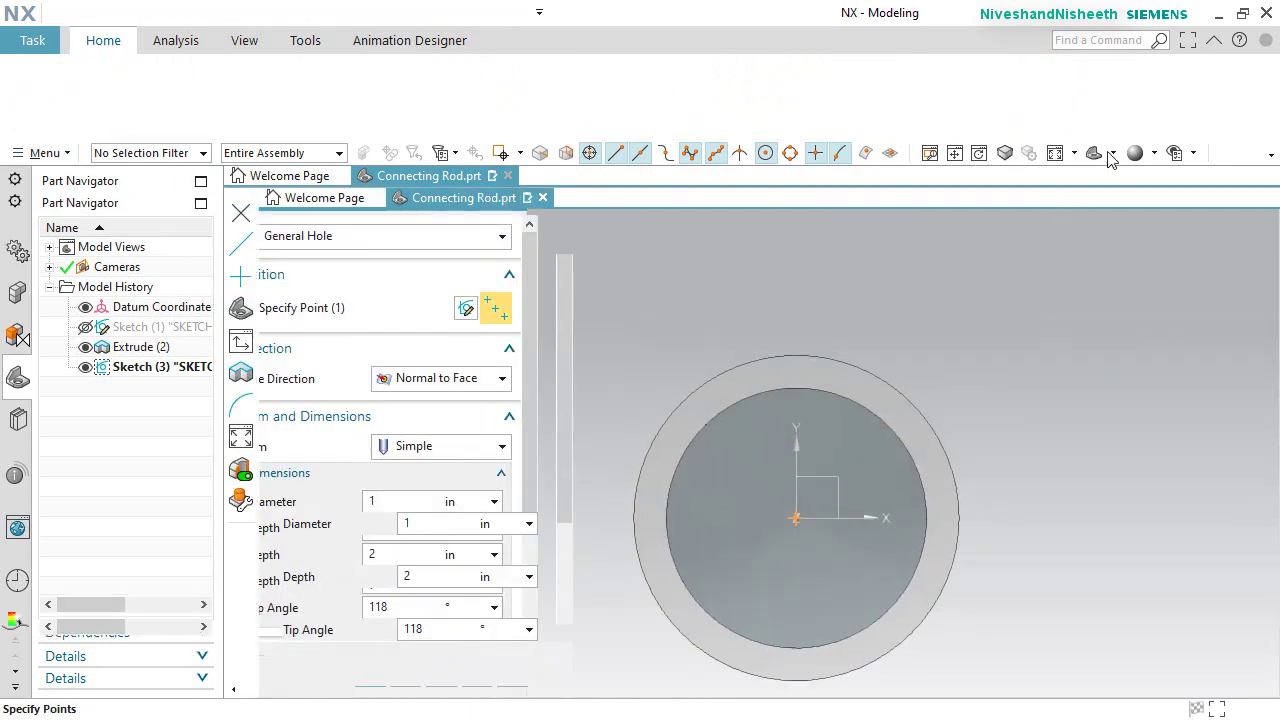
Step: Create the simple subtracted hole with a diameter of .9375 in and a Through Body depth limit
{"action": "left_click", "coordinate": [1115, 155]}
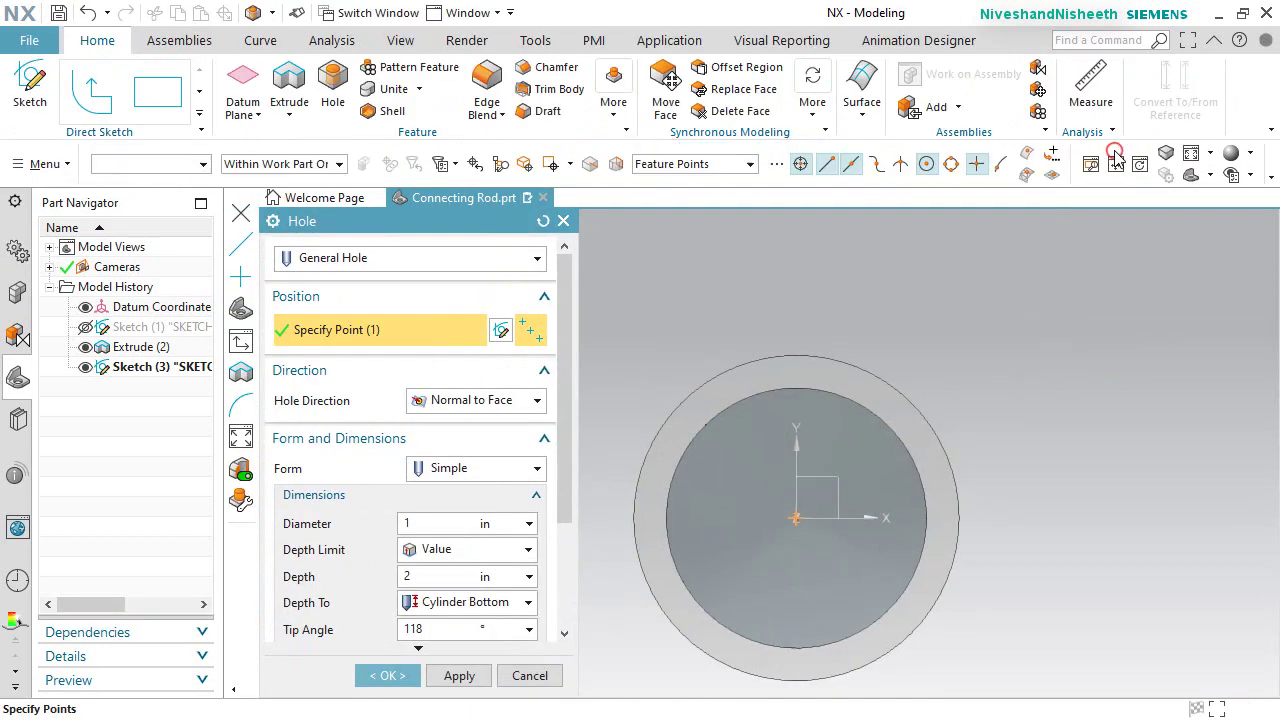
{"action": "left_click", "coordinate": [1211, 176]}
{"action": "left_click", "coordinate": [1255, 205]}
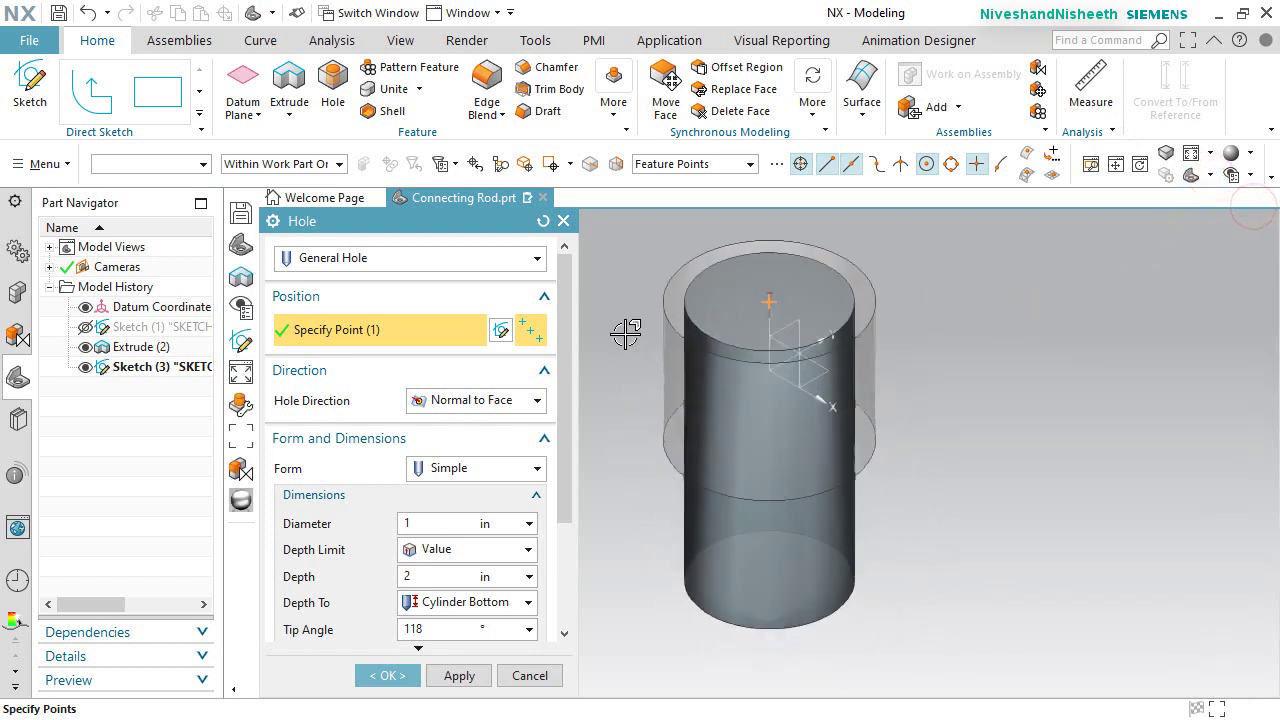
{"action": "left_click", "coordinate": [530, 553]}
{"action": "left_click", "coordinate": [477, 630]}
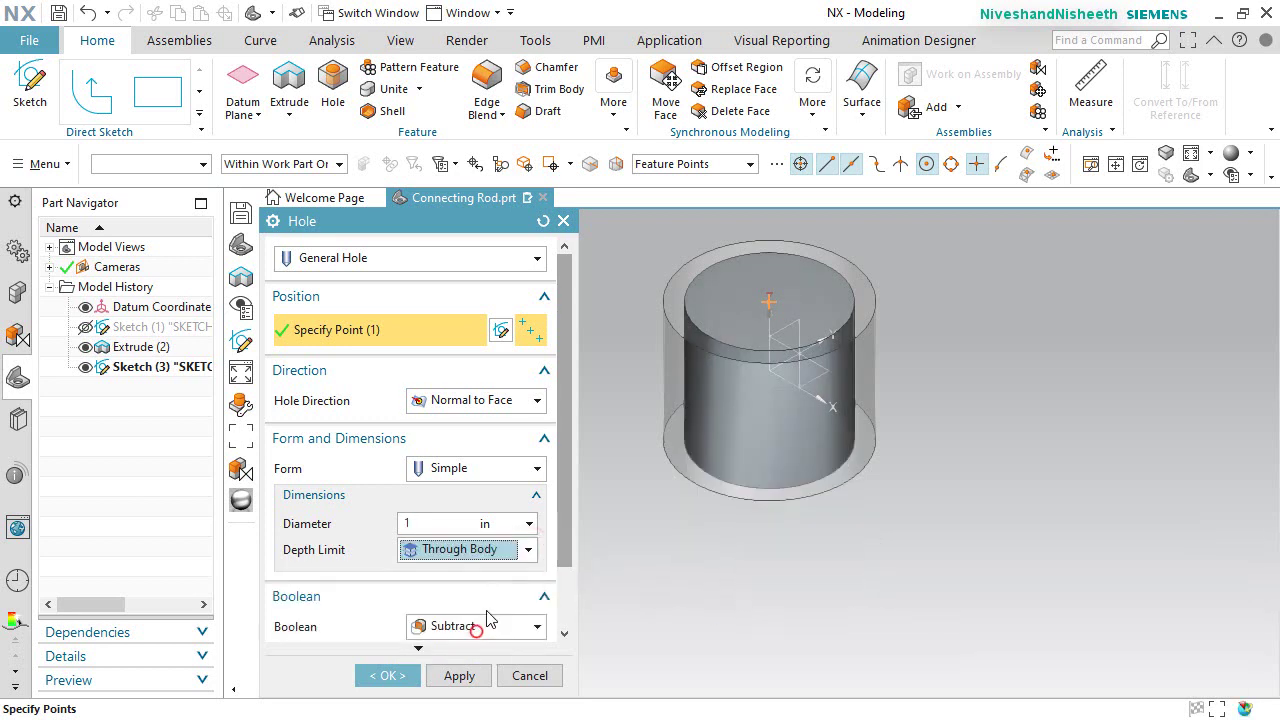
{"action": "left_click", "coordinate": [420, 523]}
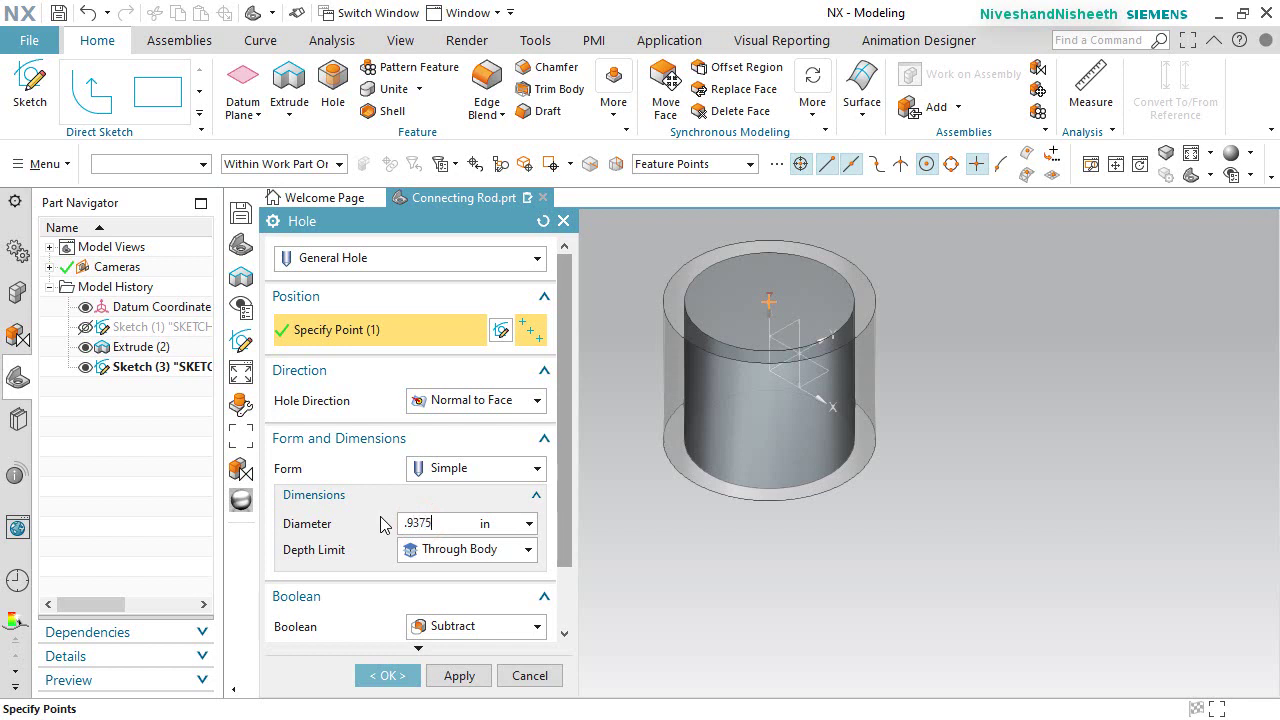
{"action": "key", "text": "Return"}
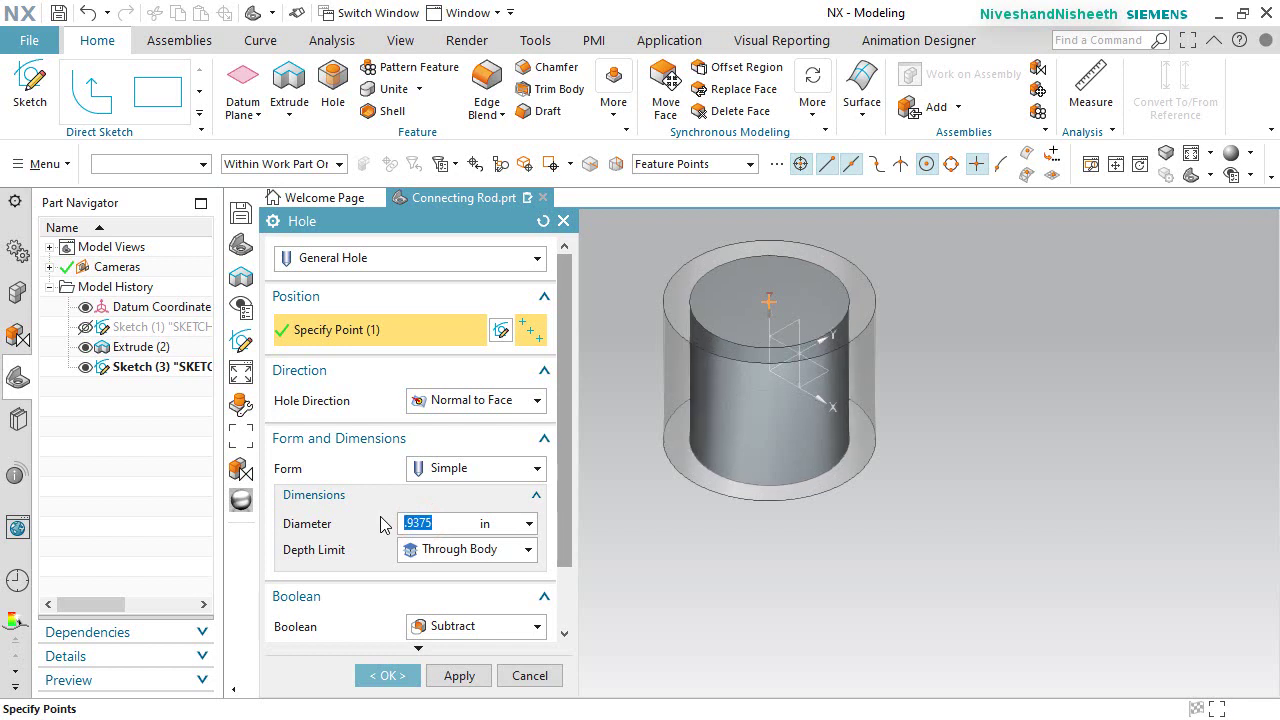
{"action": "left_click", "coordinate": [388, 675]}
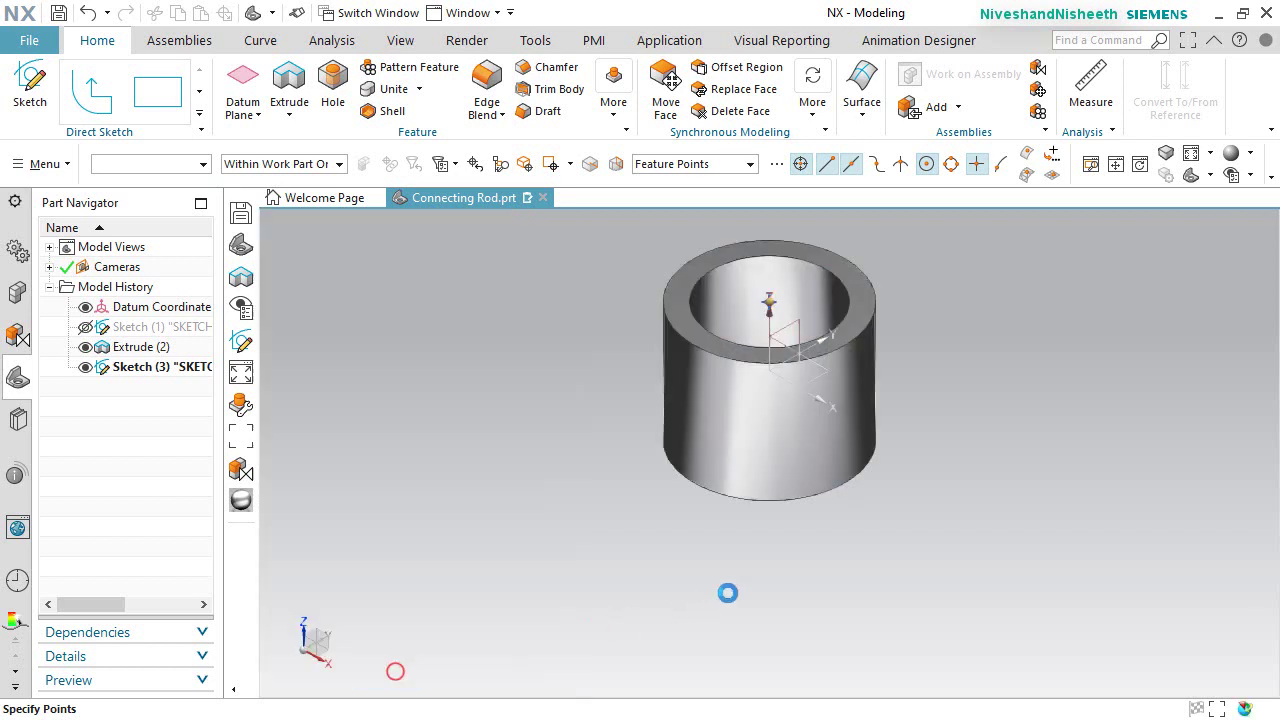
{"action": "left_click", "coordinate": [1190, 164]}
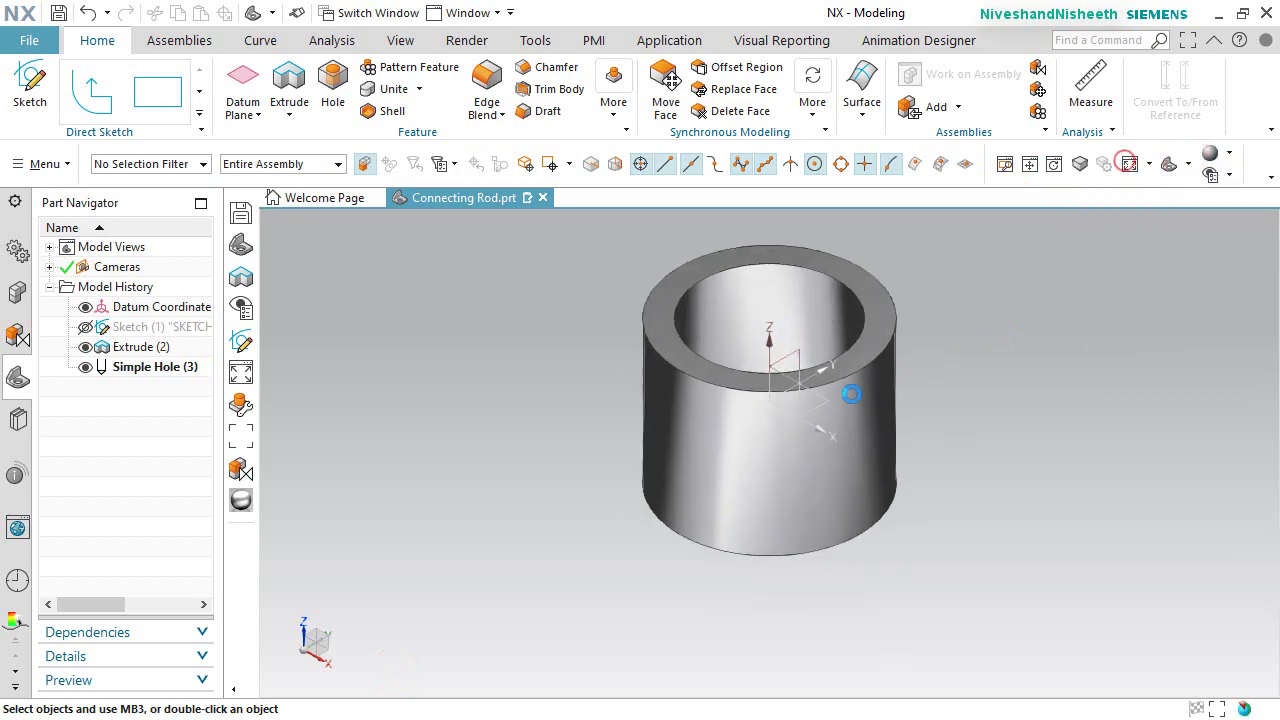
{"action": "middle_click_drag", "start_coordinate": [806, 560], "coordinate": [705, 410]}
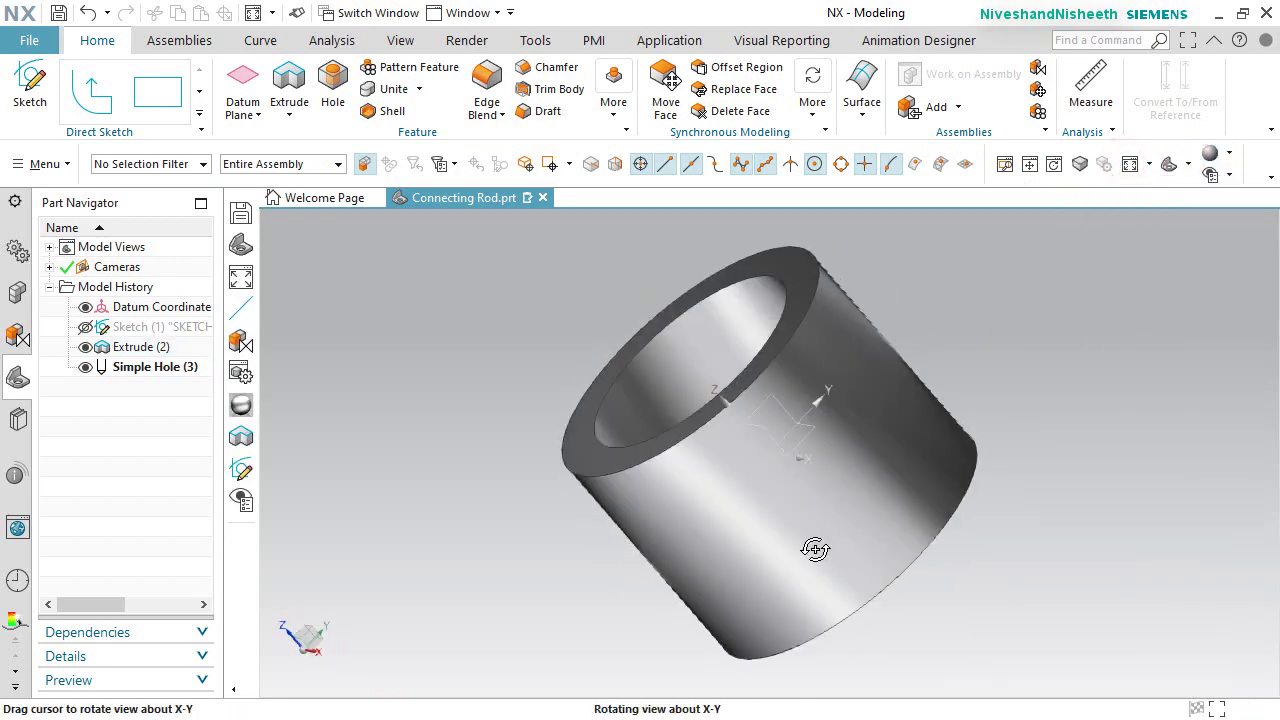
Step: Save the part and chamfer the hole's edges at both ends of the cylinder with a 0.02 in distance at 45°
{"action": "key", "text": "Home"}
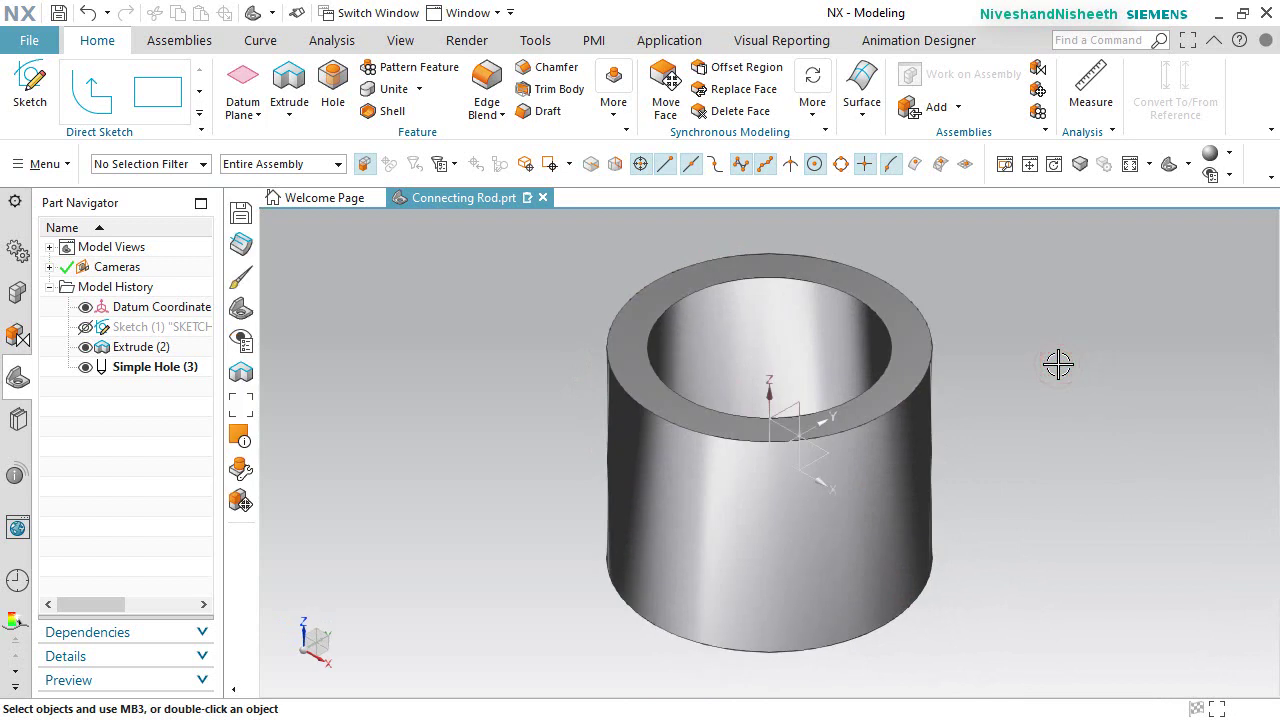
{"action": "key", "text": "ctrl+s"}
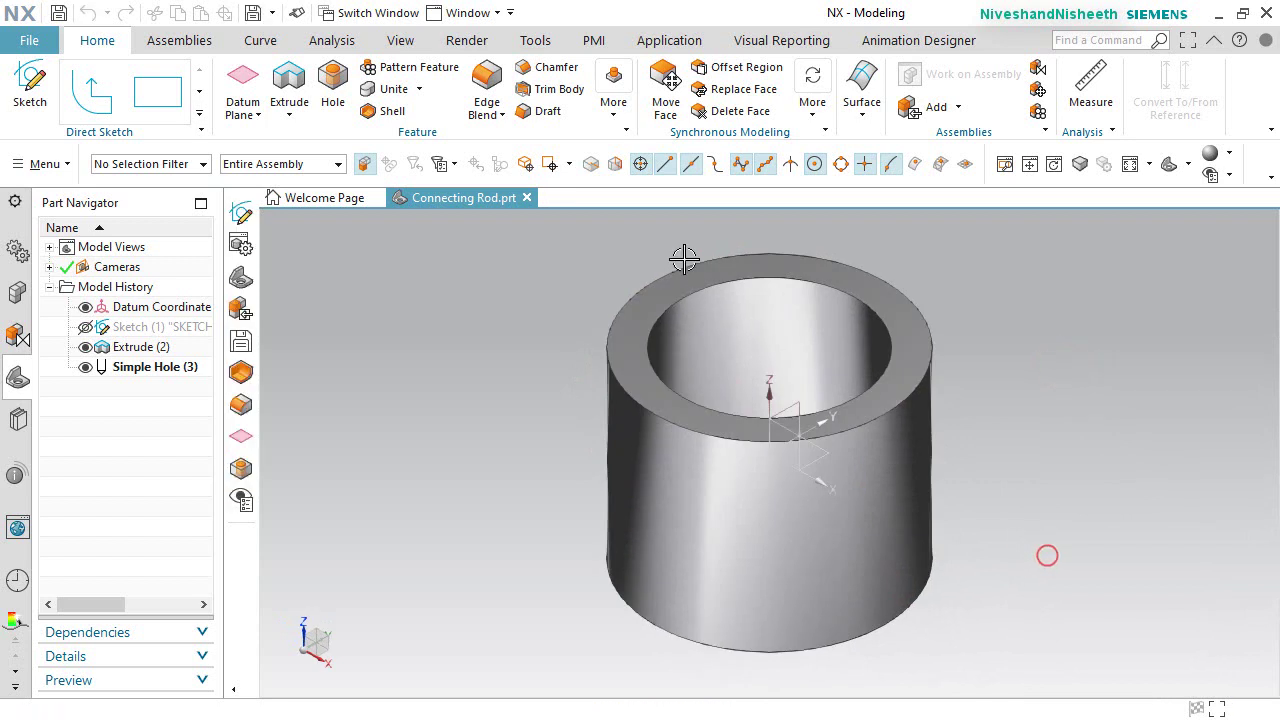
{"action": "left_click", "coordinate": [547, 65]}
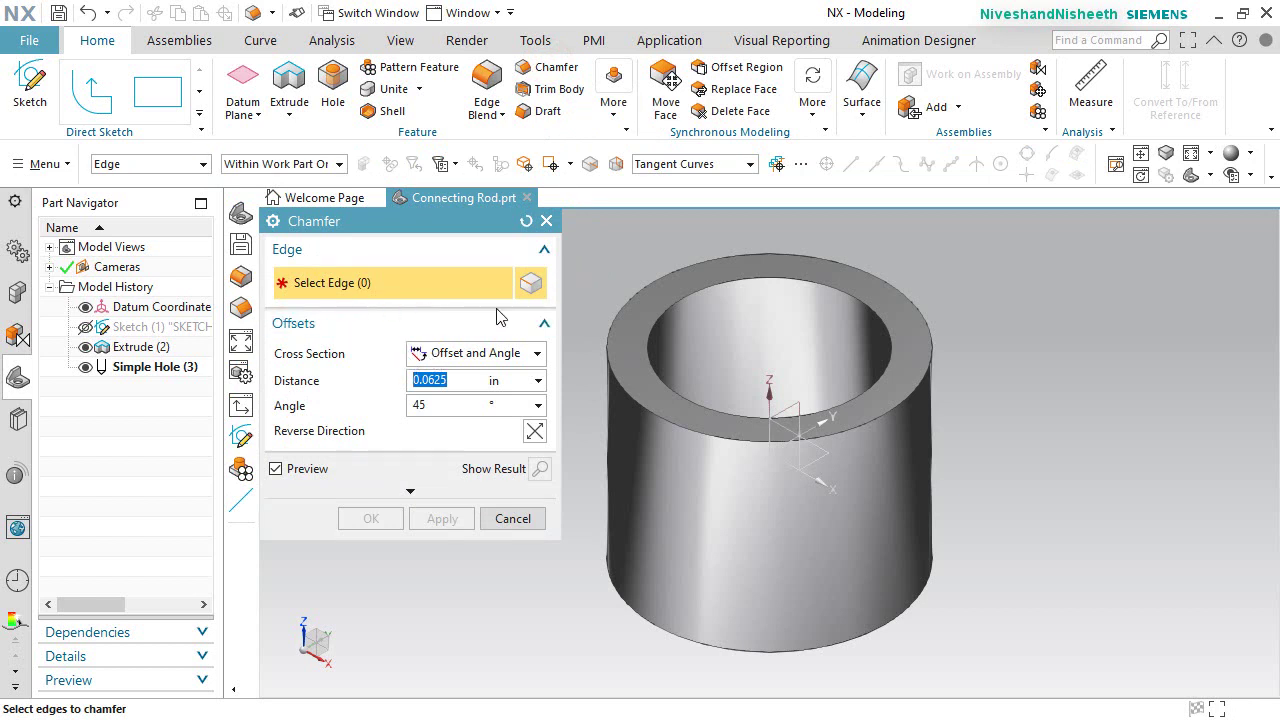
{"action": "left_click", "coordinate": [676, 307]}
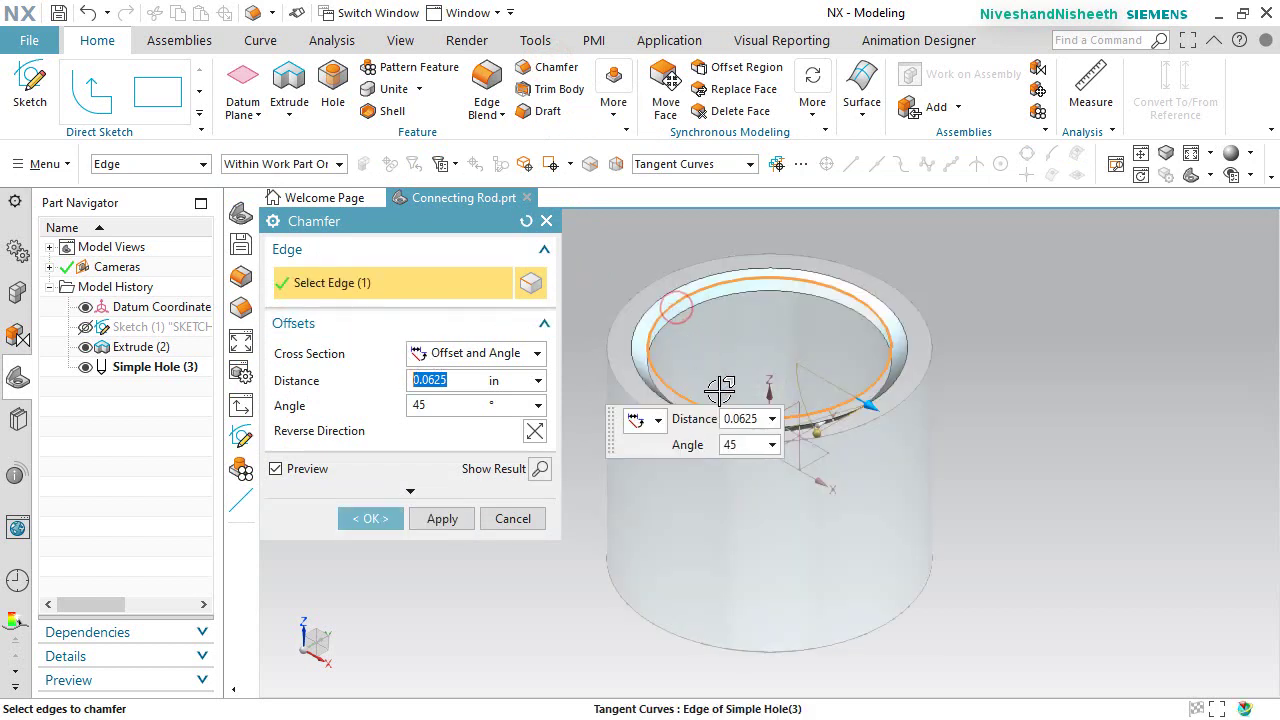
{"action": "middle_click_drag", "start_coordinate": [720, 388], "coordinate": [885, 545]}
{"action": "left_click", "coordinate": [901, 567]}
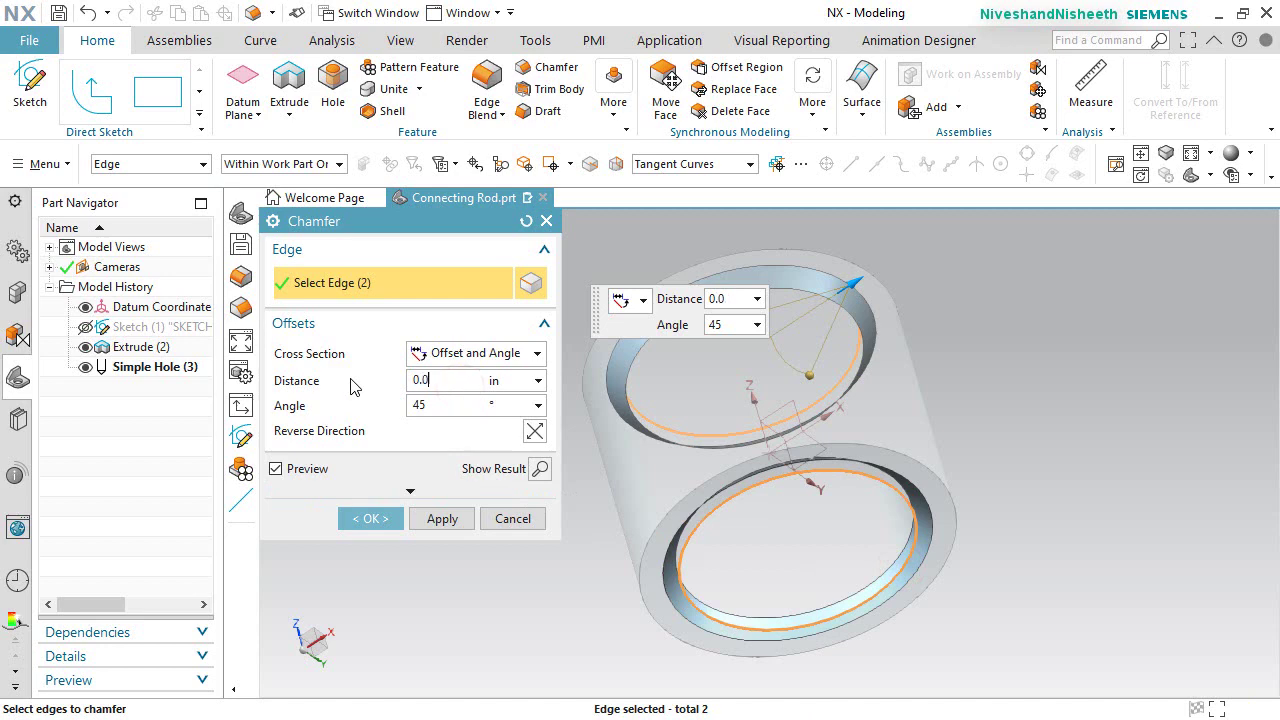
{"action": "left_click", "coordinate": [366, 517]}
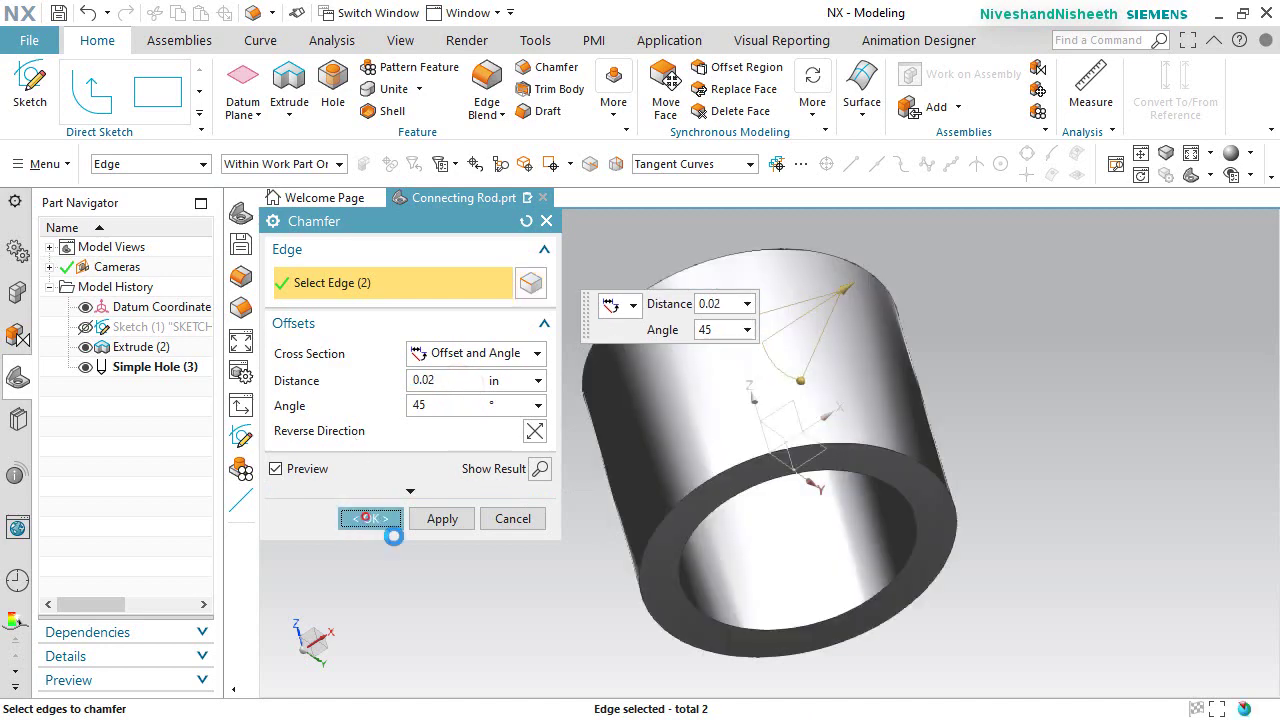
Step: Inspect the chamfered hole edges, restore the standard view and save the part
{"action": "middle_click_drag", "start_coordinate": [757, 546], "coordinate": [866, 603]}
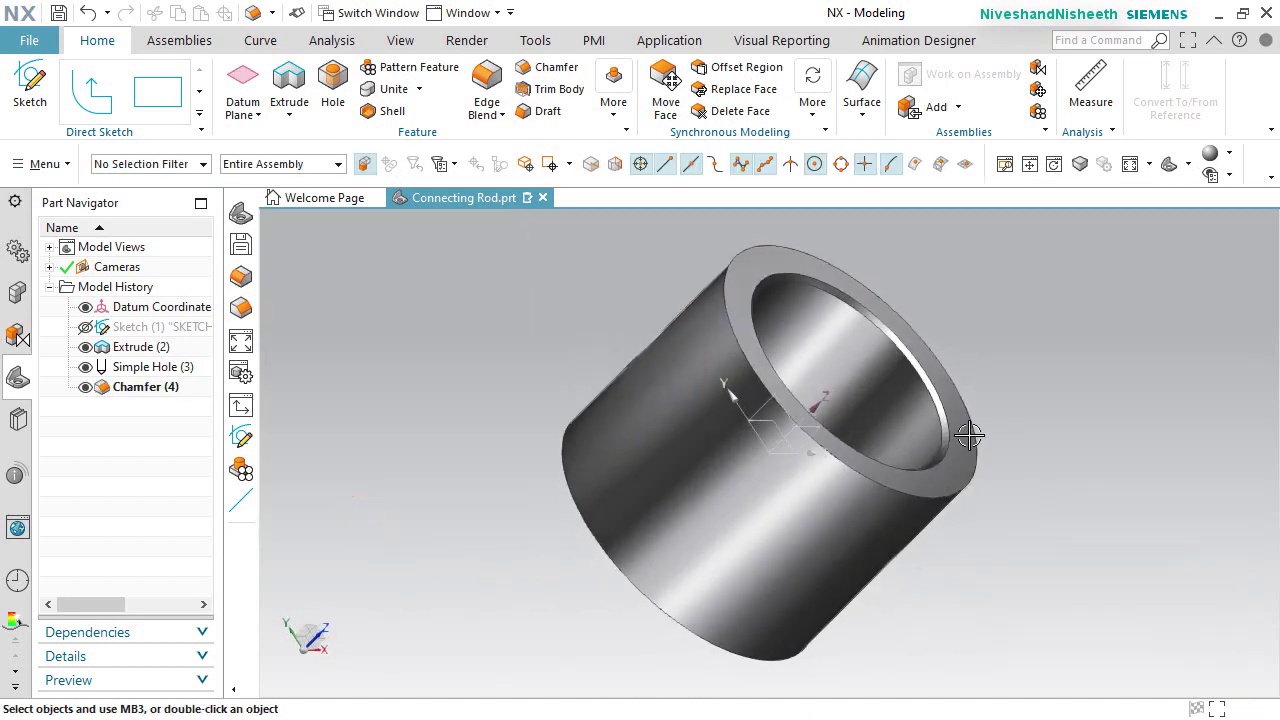
{"action": "key", "text": "Home"}
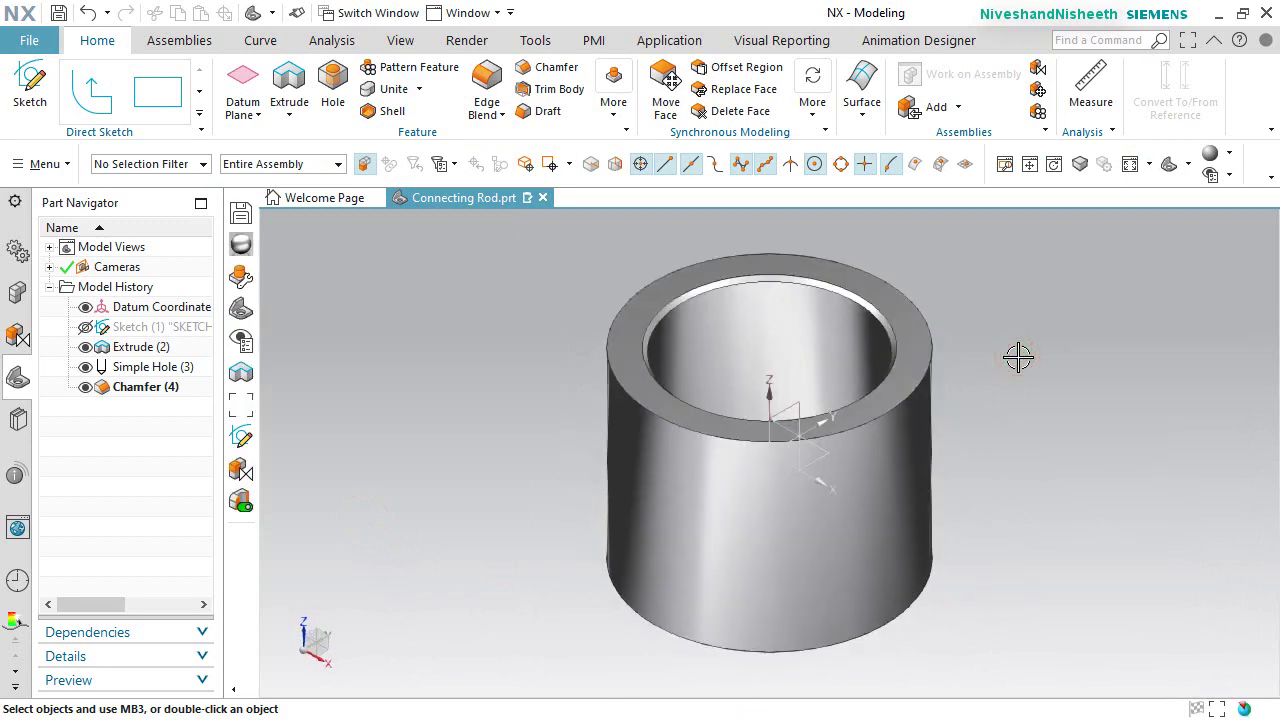
{"action": "key", "text": "ctrl+s"}
Step: Start a sketch on the default XY plane and create an Intersection Curve from the cylinder's outer face
{"action": "left_click", "coordinate": [16, 92]}
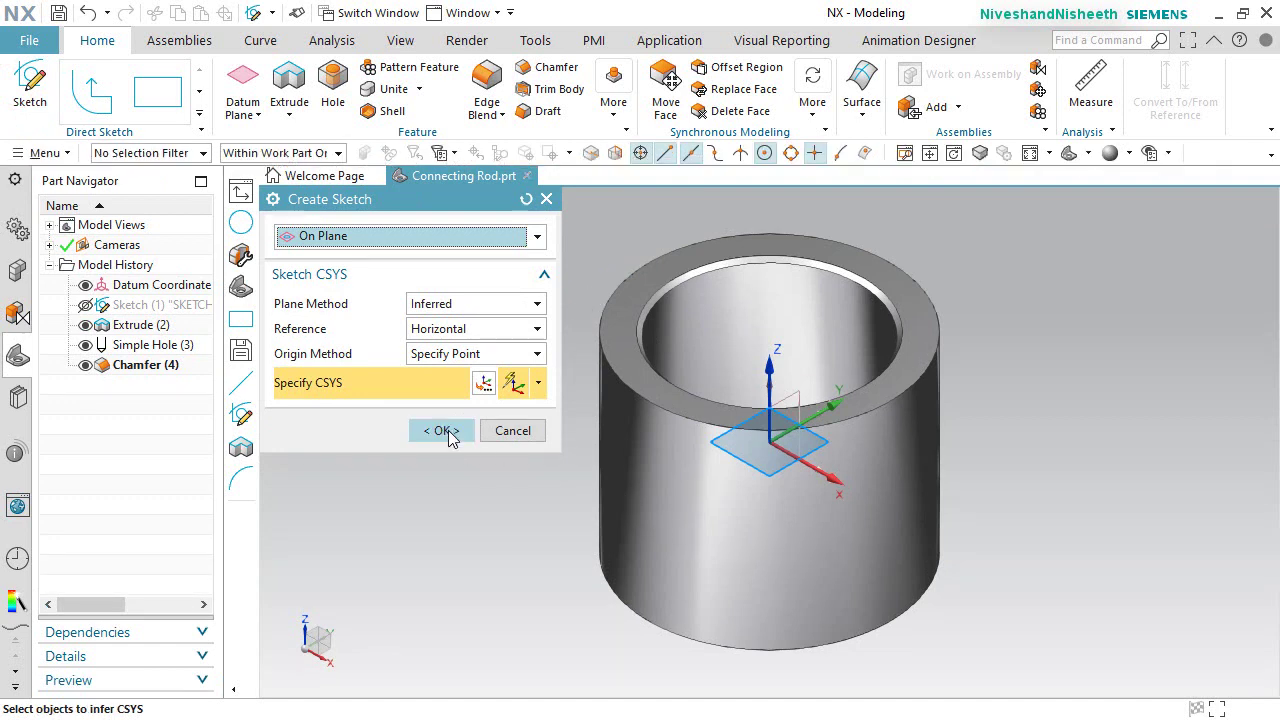
{"action": "left_click", "coordinate": [444, 431]}
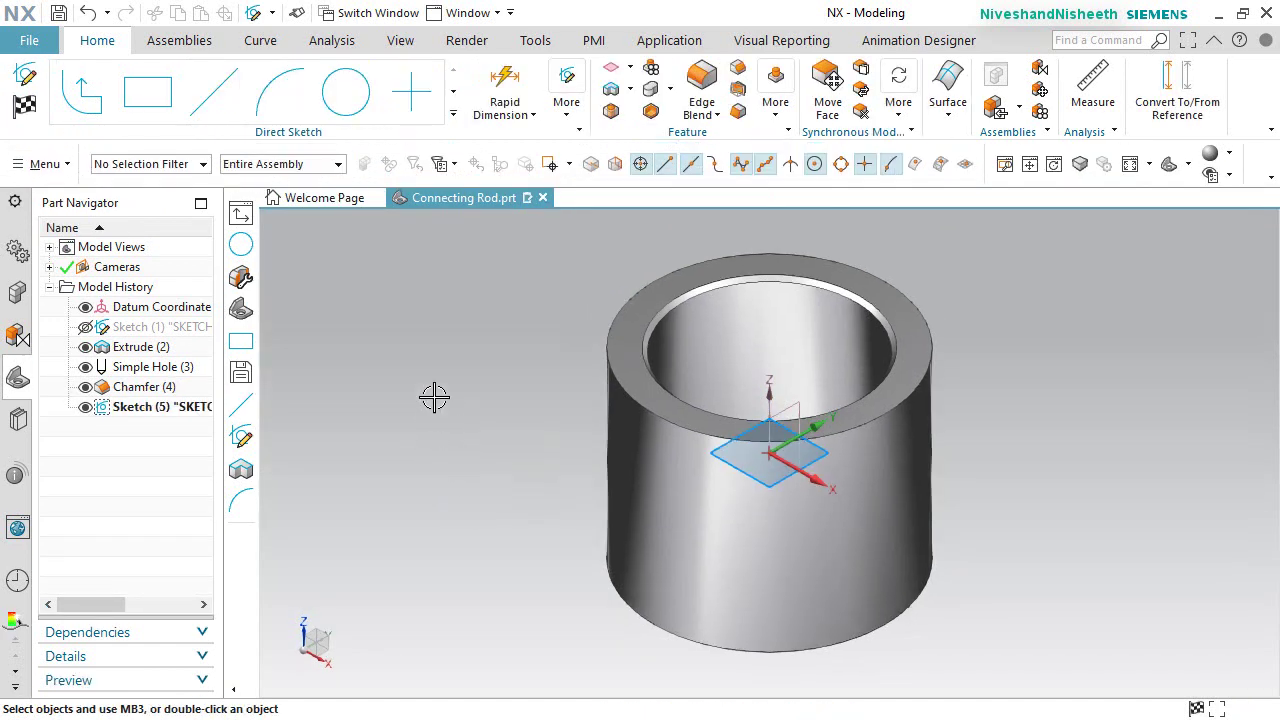
{"action": "left_click", "coordinate": [452, 113]}
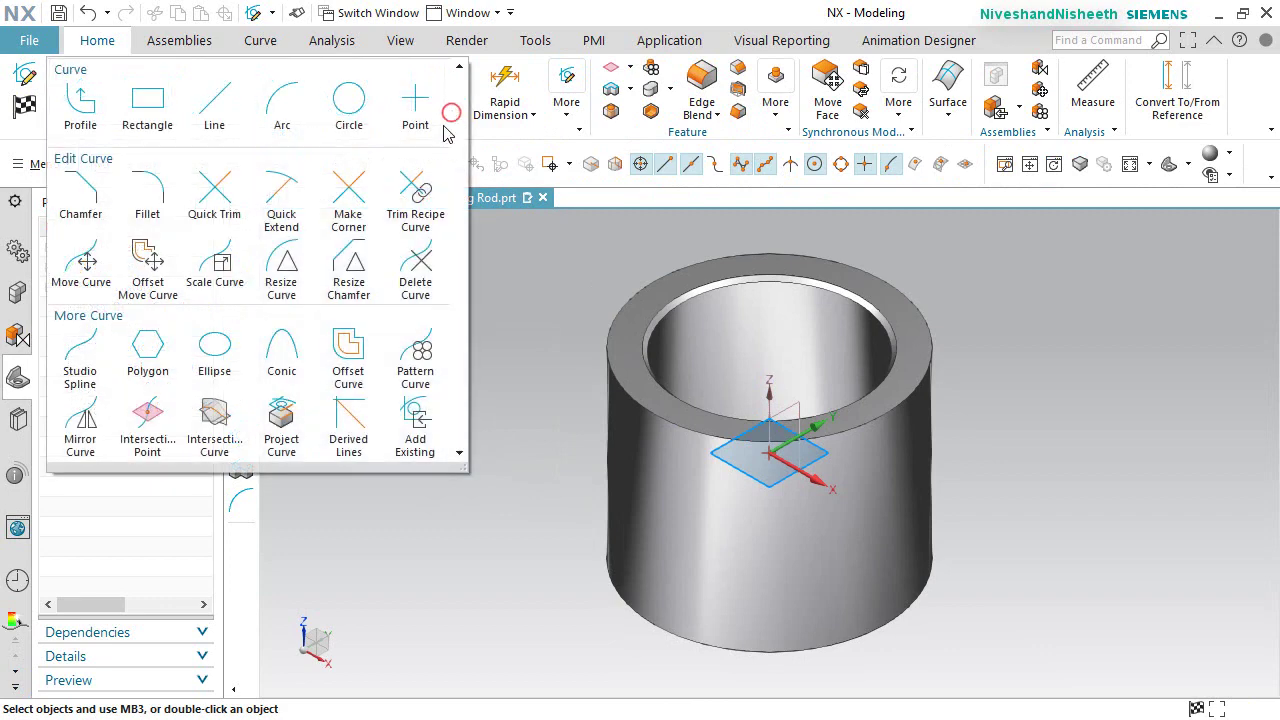
{"action": "left_click", "coordinate": [218, 428]}
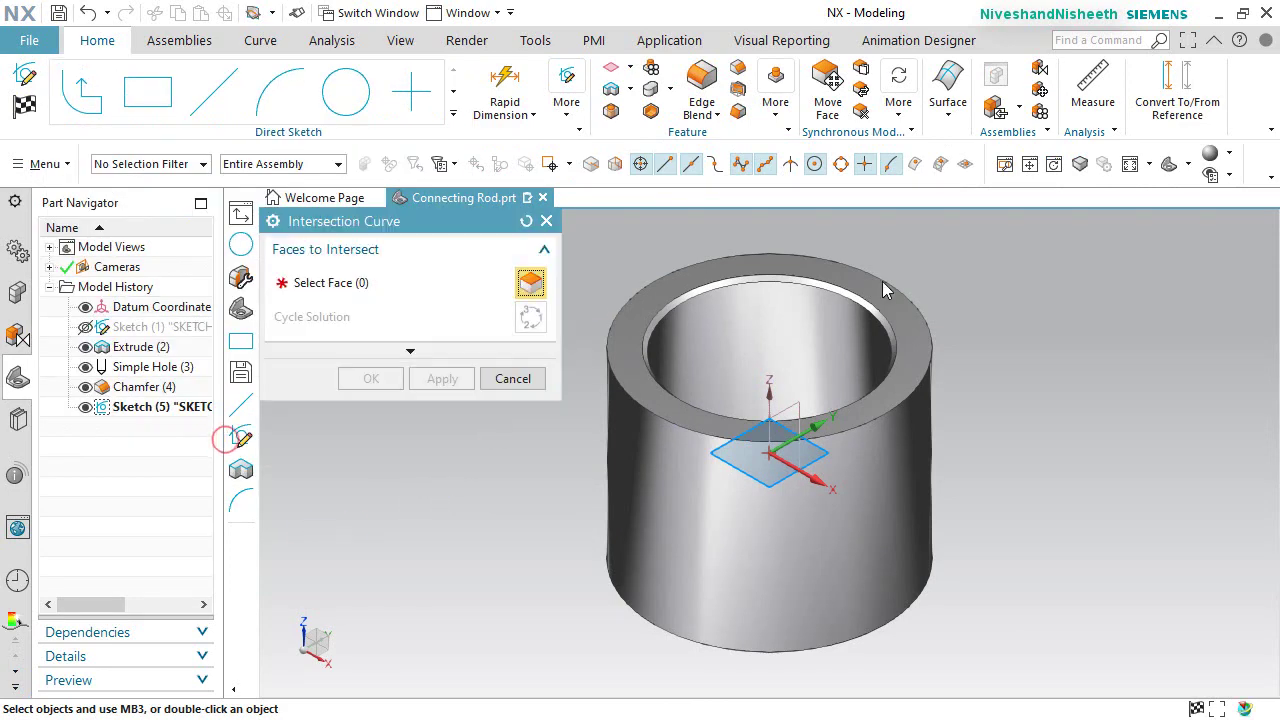
{"action": "left_click", "coordinate": [915, 449]}
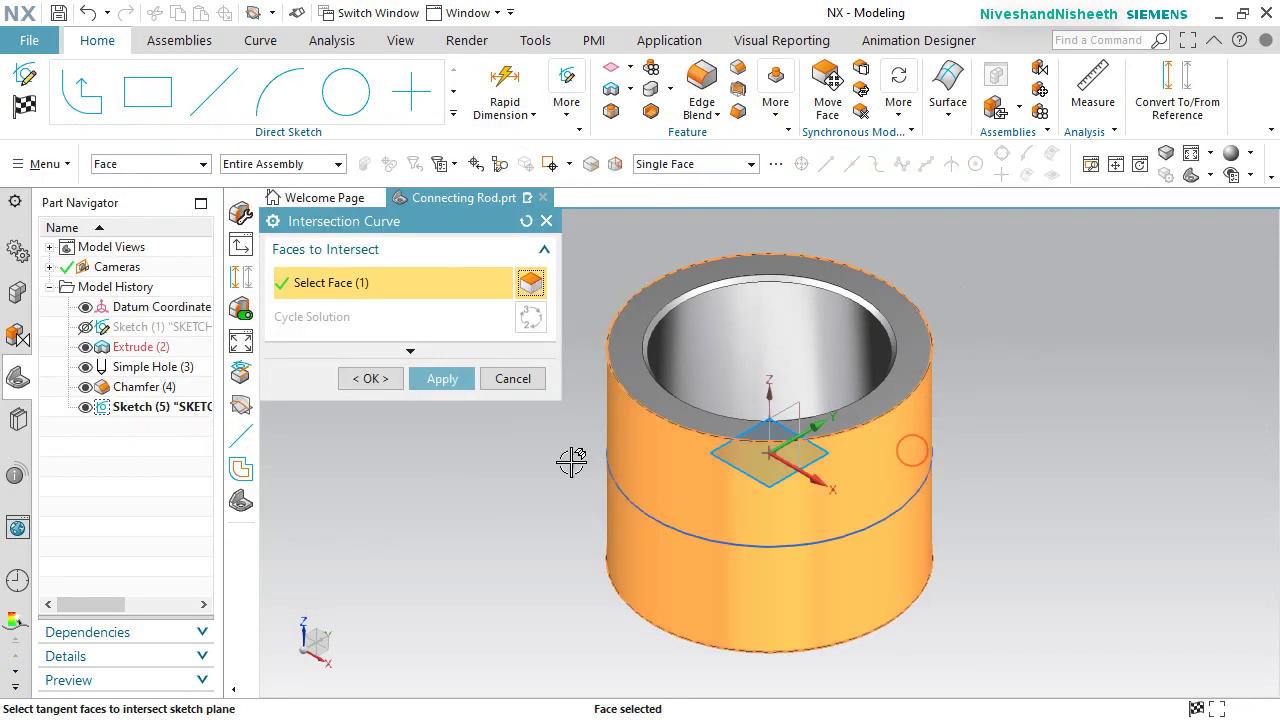
{"action": "left_click", "coordinate": [370, 379]}
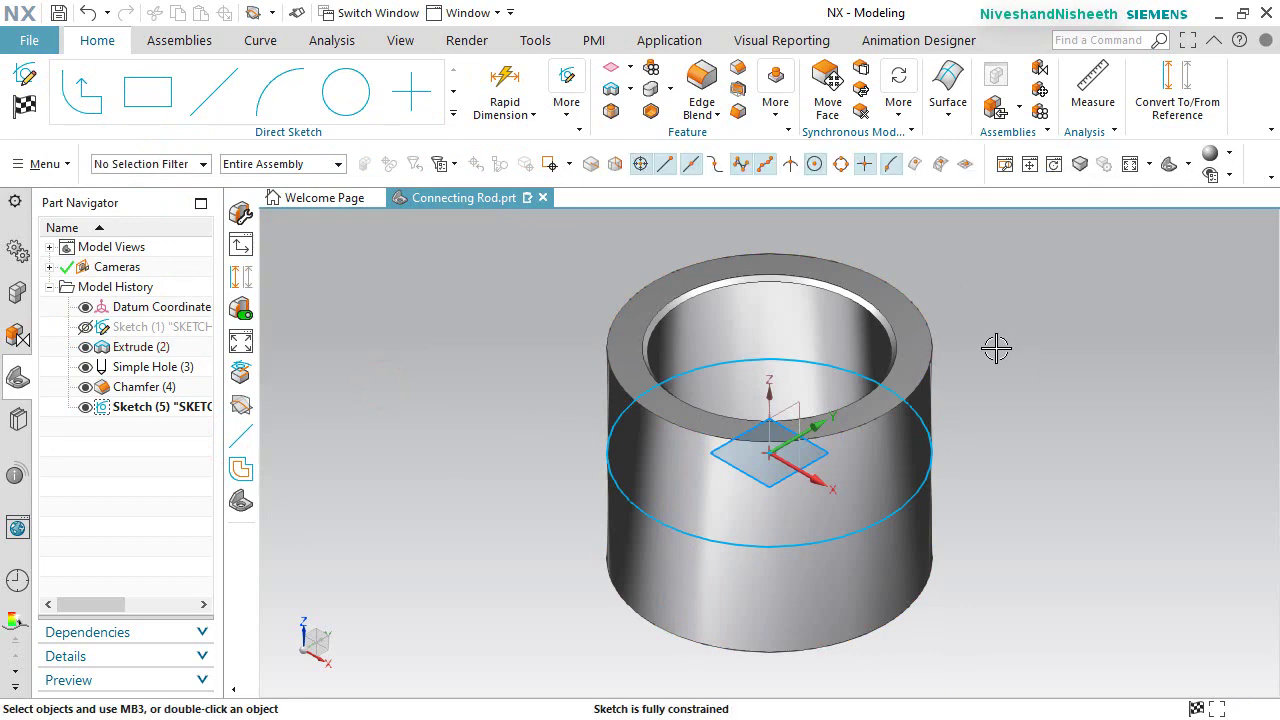
Step: Sketch two concentric circles with diameters of 2 in and 1.25 in, centred about 3.75 in from the origin along X
{"action": "middle_click_drag", "start_coordinate": [1000, 352], "coordinate": [1020, 417]}
{"action": "right_click_drag", "start_coordinate": [1098, 331], "coordinate": [1063, 328]}
{"action": "scroll", "coordinate": [509, 371], "scroll_direction": "down", "scroll_amount": 5}
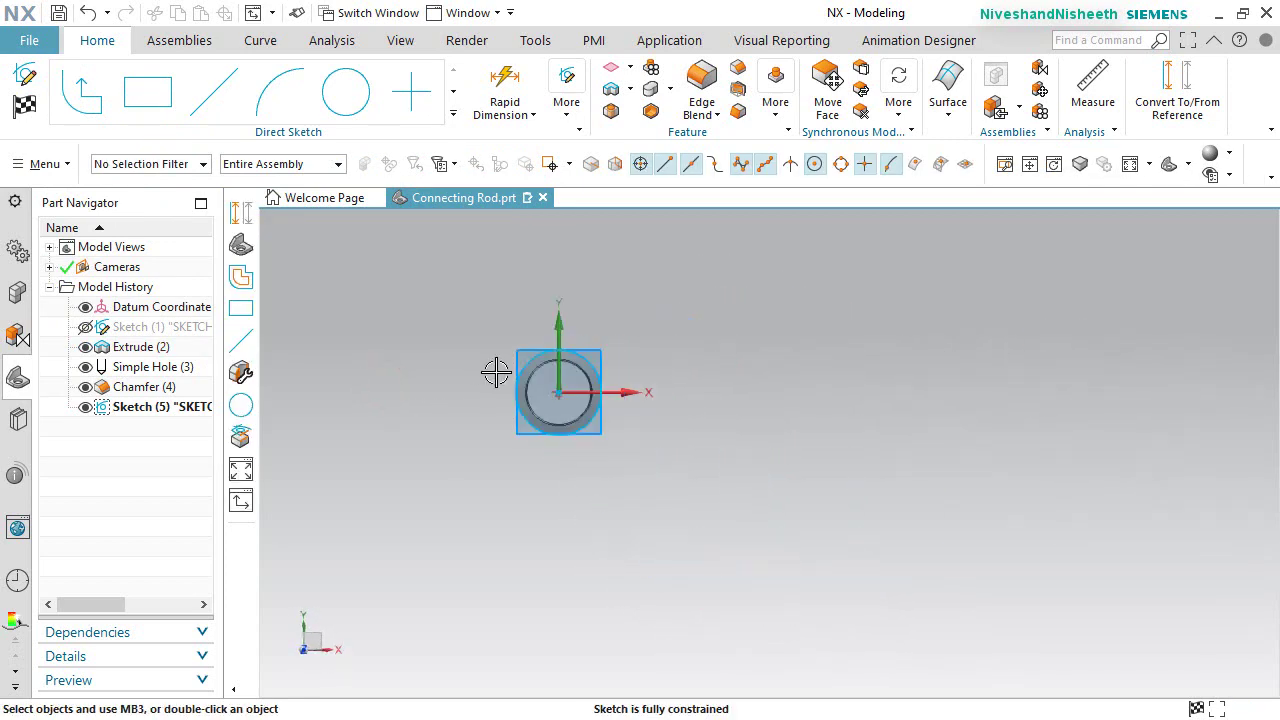
{"action": "scroll", "coordinate": [685, 284], "scroll_direction": "up", "scroll_amount": 2}
{"action": "left_click", "coordinate": [345, 91]}
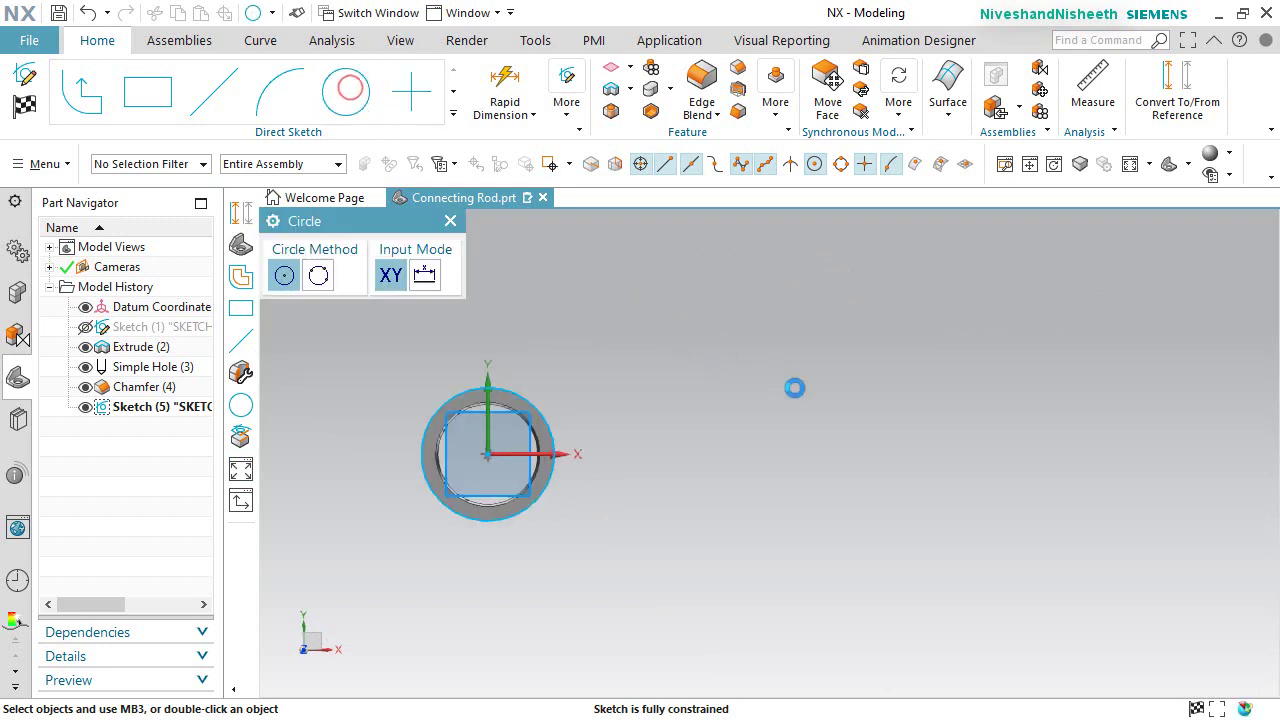
{"action": "left_click", "coordinate": [887, 438]}
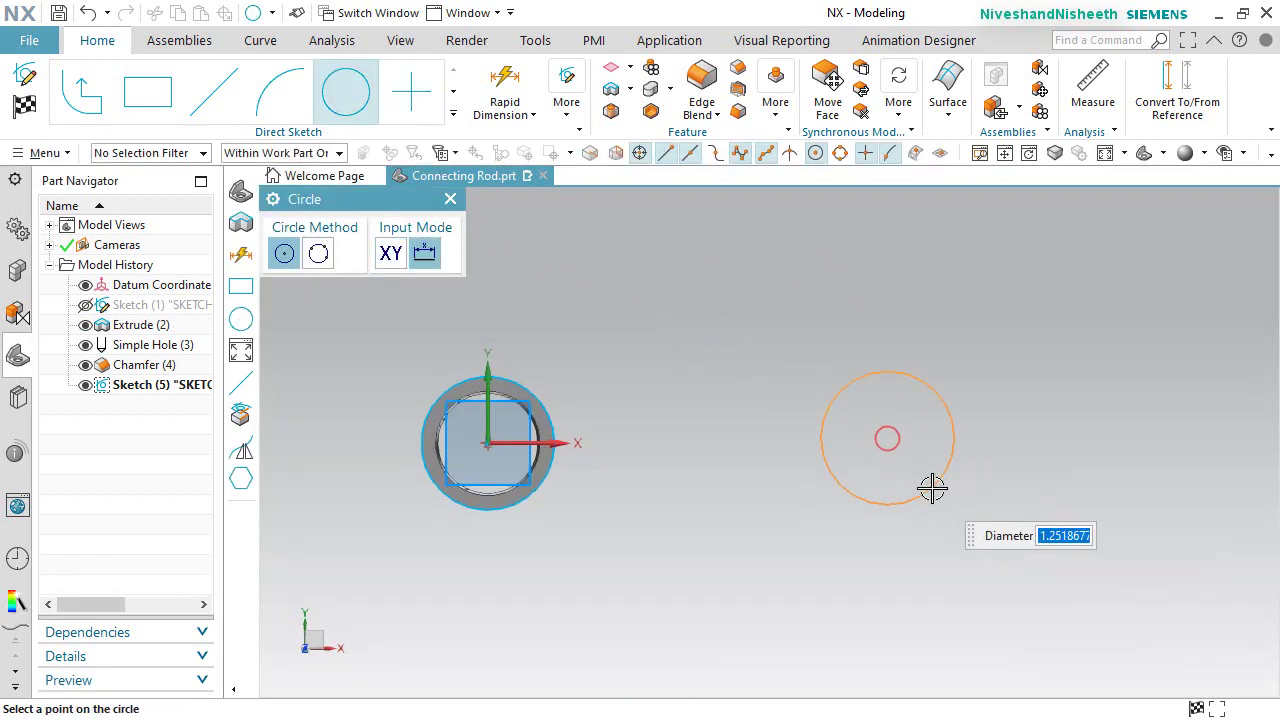
{"action": "key", "text": "Return"}
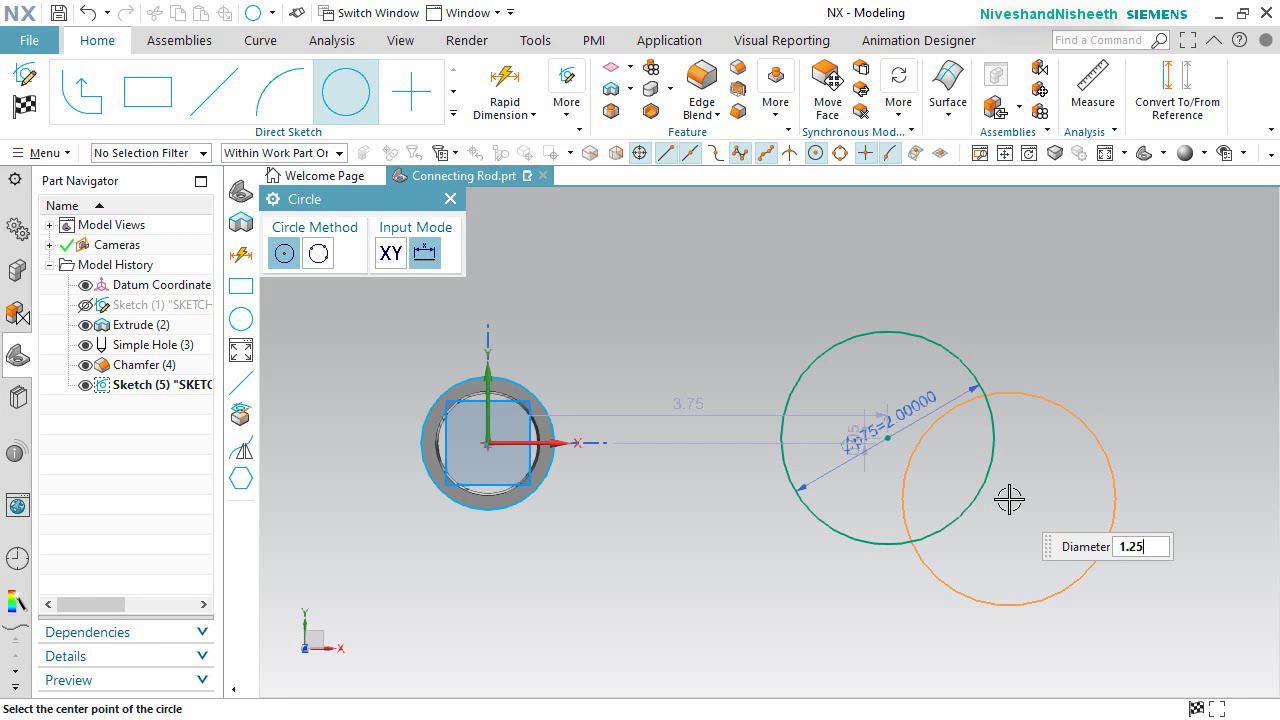
{"action": "key", "text": "Return"}
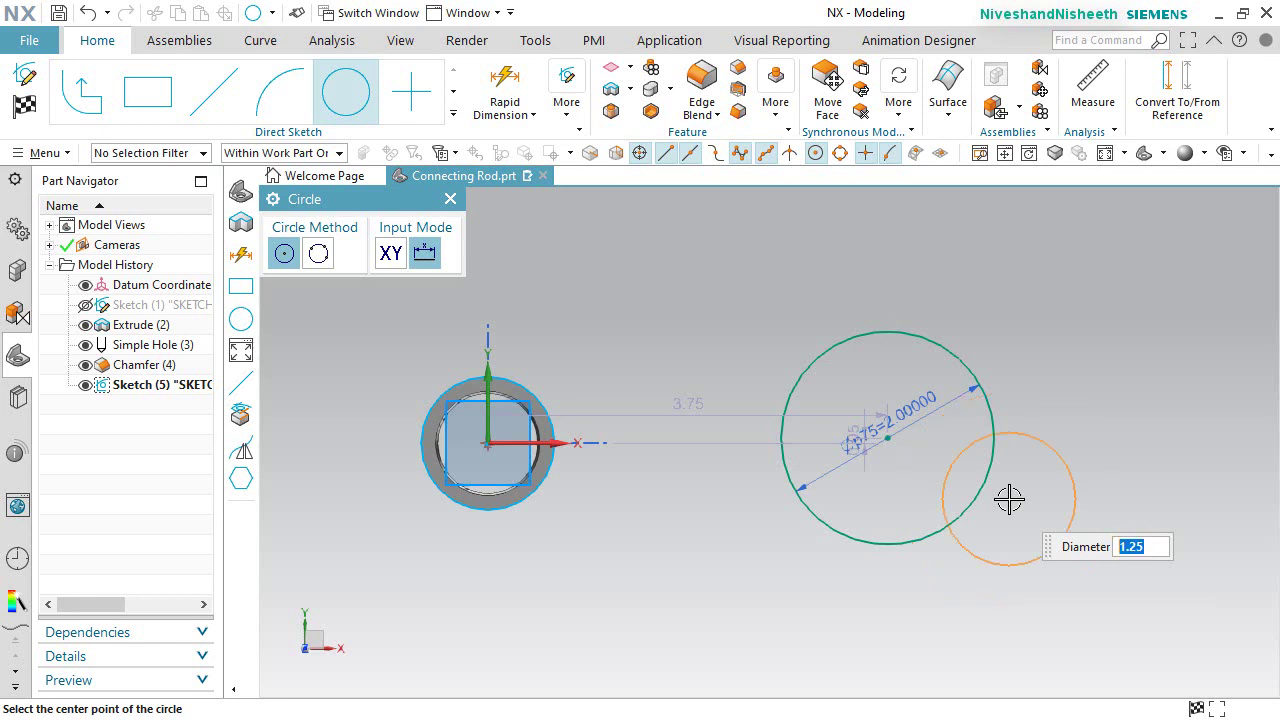
{"action": "left_click", "coordinate": [890, 440]}
{"action": "left_click", "coordinate": [450, 199]}
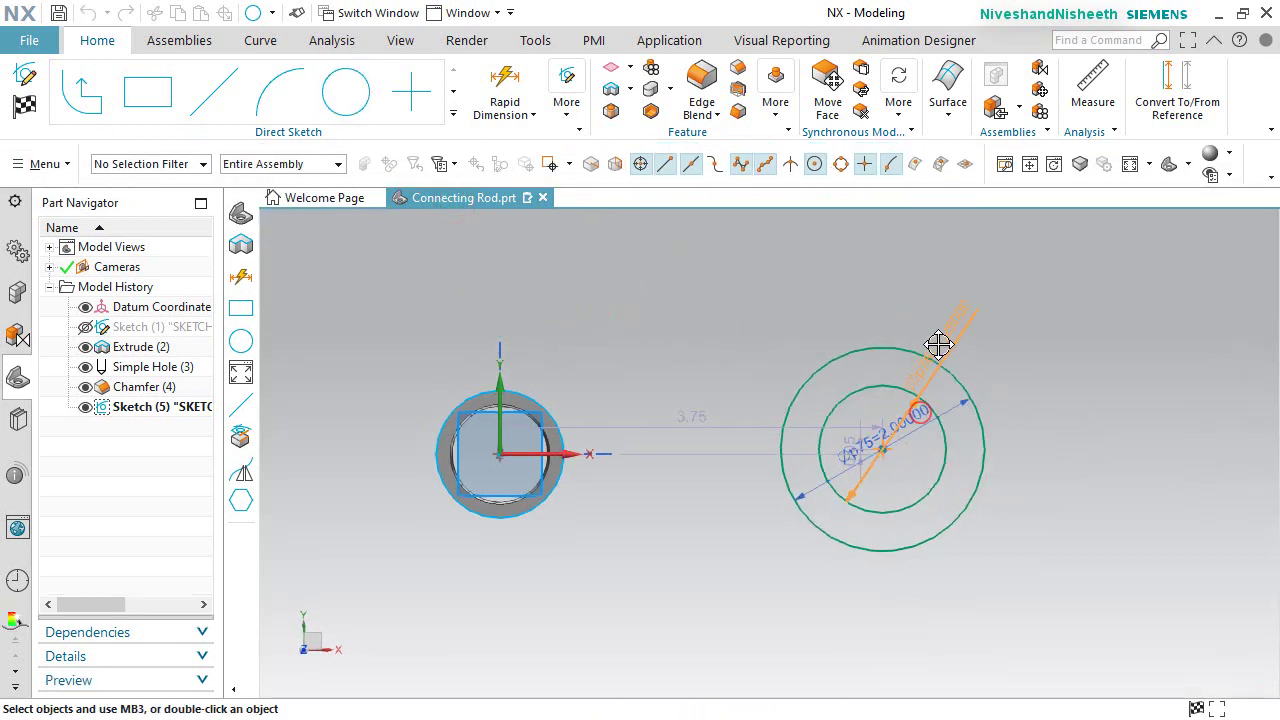
Step: Move the two circles' diameter dimensions clear of each other and fit the sketch in view
{"action": "left_click_drag", "start_coordinate": [938, 344], "coordinate": [1006, 480]}
{"action": "left_click_drag", "start_coordinate": [903, 429], "coordinate": [990, 332]}
{"action": "right_click", "coordinate": [939, 310]}
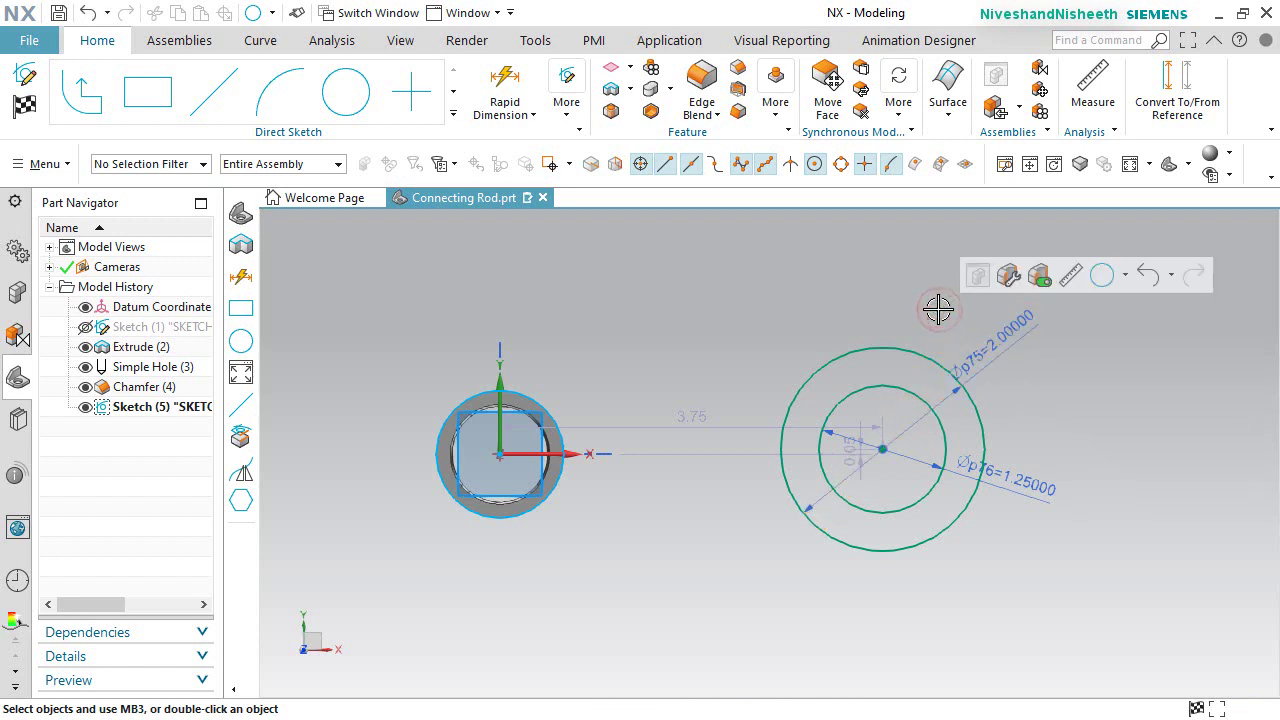
{"action": "left_click", "coordinate": [1130, 164]}
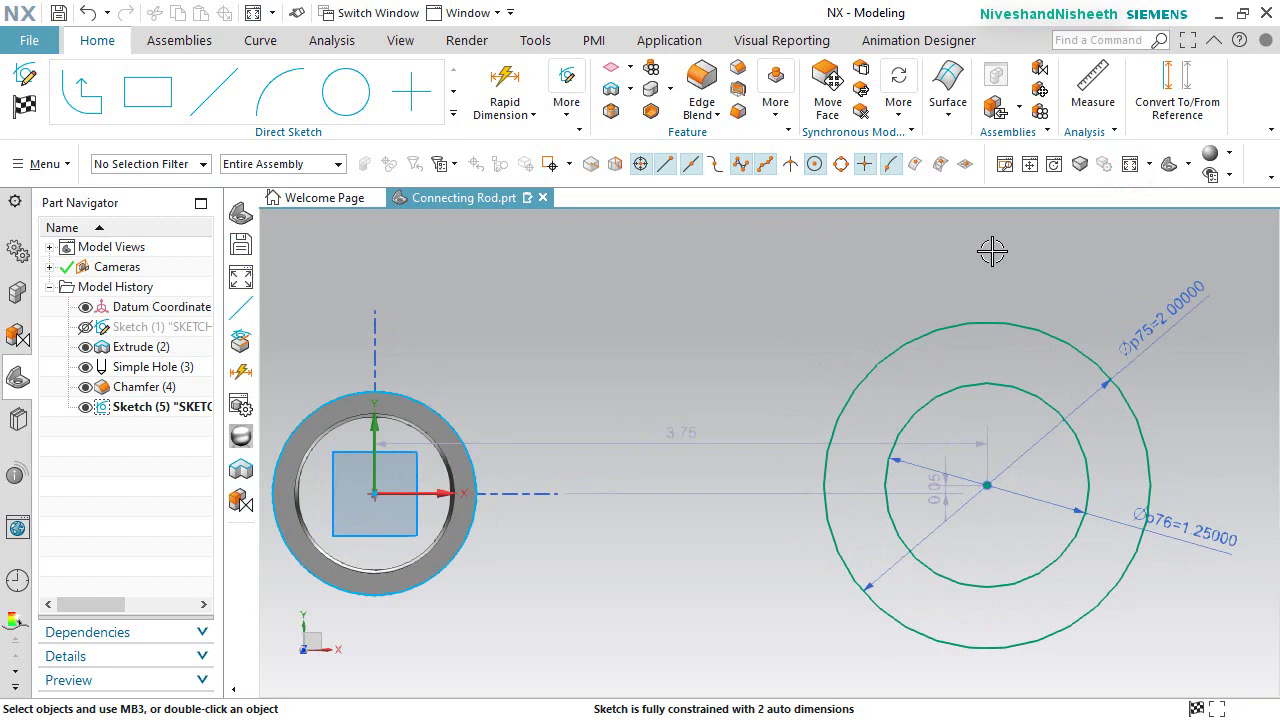
Step: Convert the intersection curve around the cylinder into a reference curve
{"action": "left_click", "coordinate": [1172, 100]}
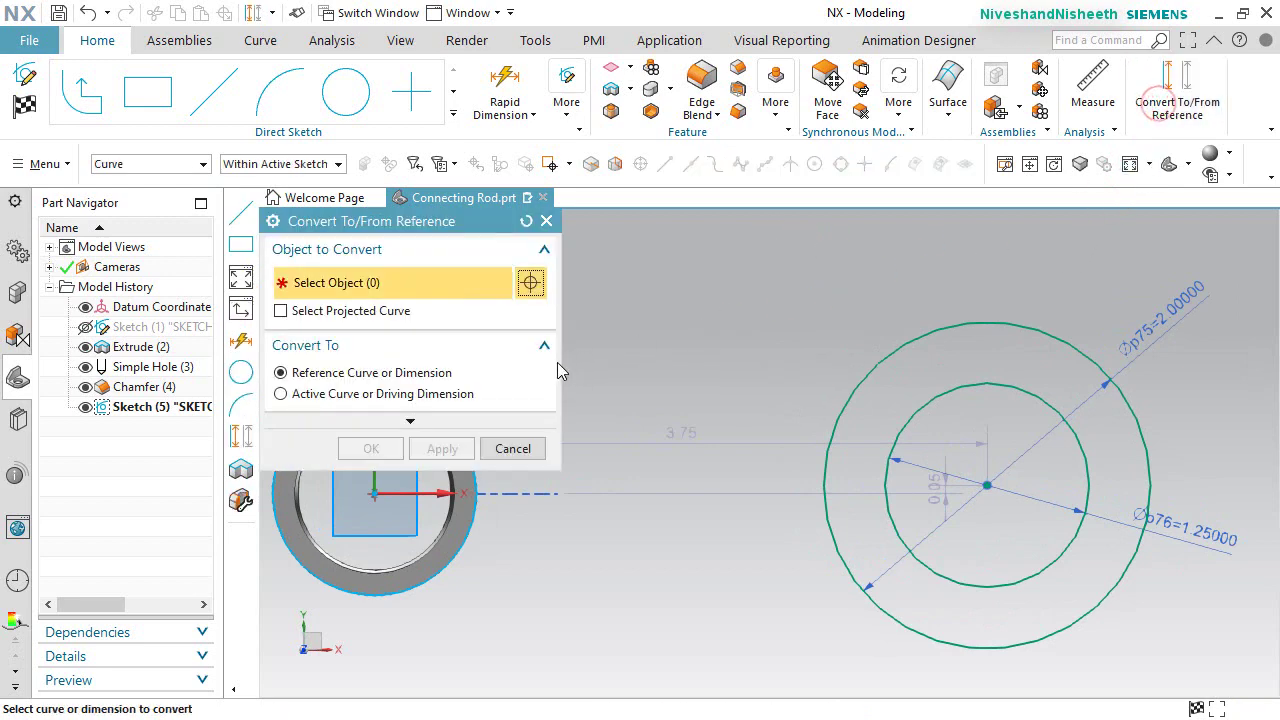
{"action": "scroll", "coordinate": [871, 546], "scroll_direction": "down", "scroll_amount": 3}
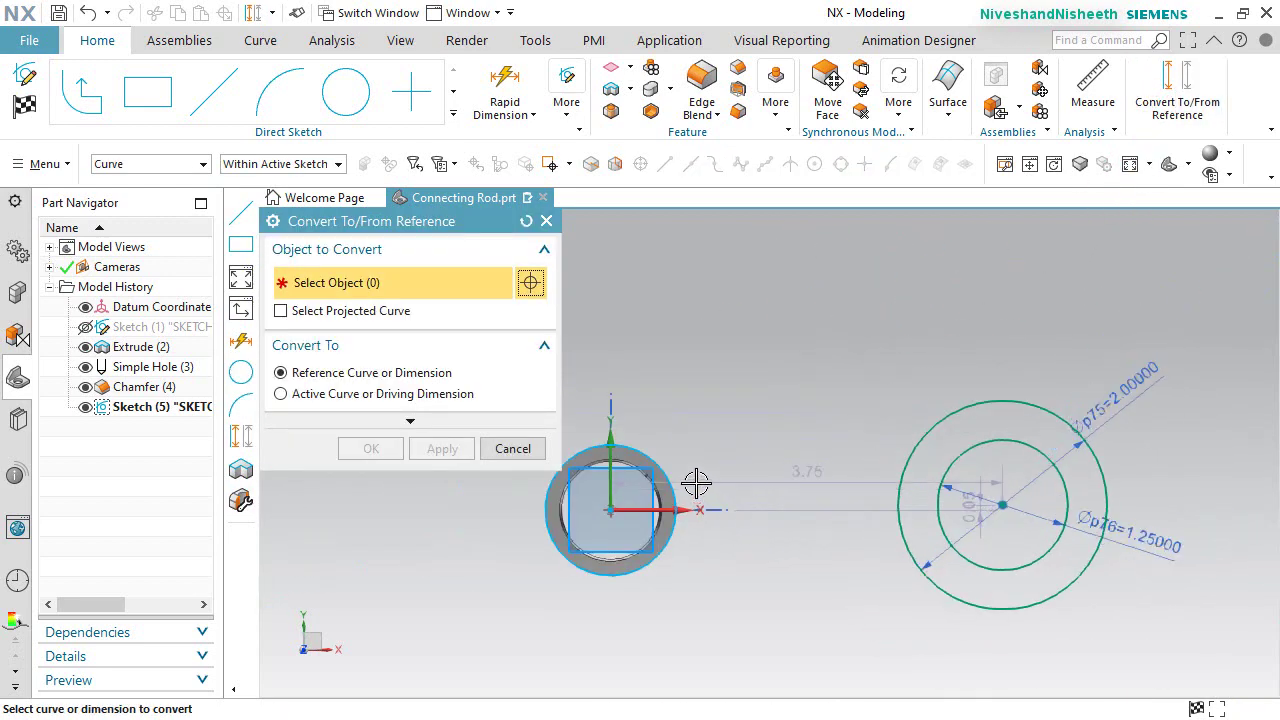
{"action": "left_click", "coordinate": [669, 465]}
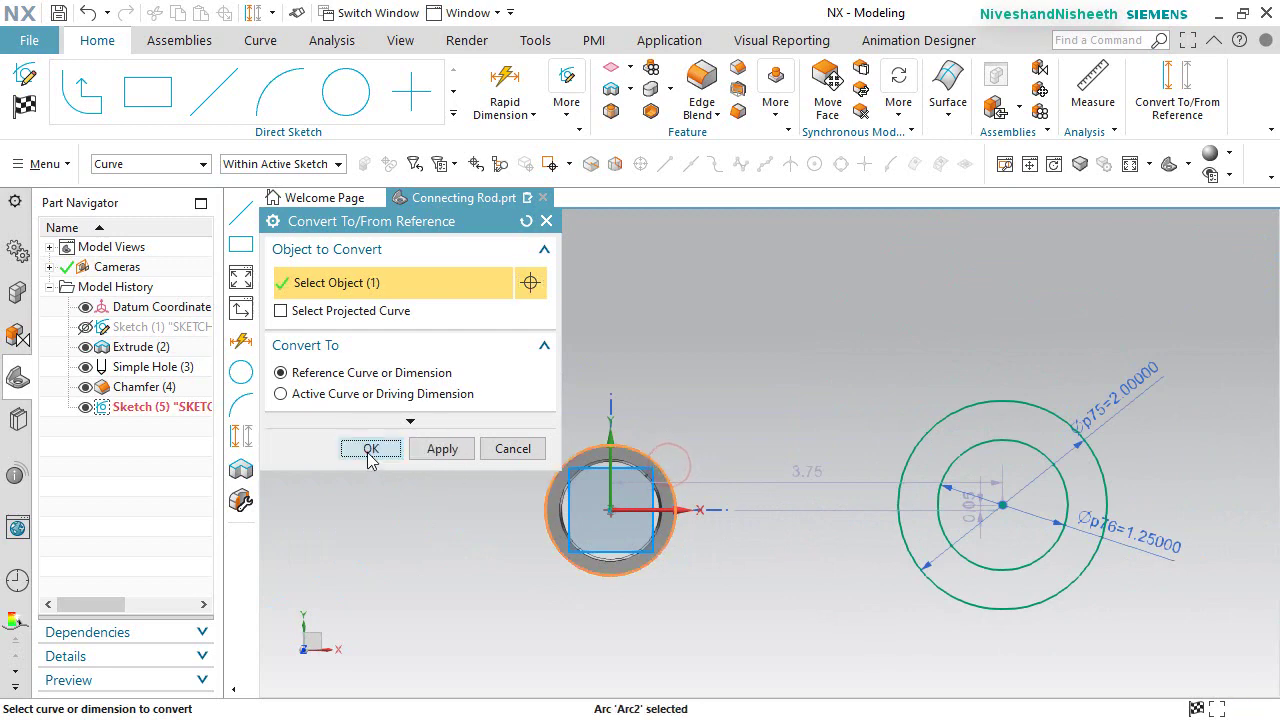
{"action": "left_click", "coordinate": [370, 449]}
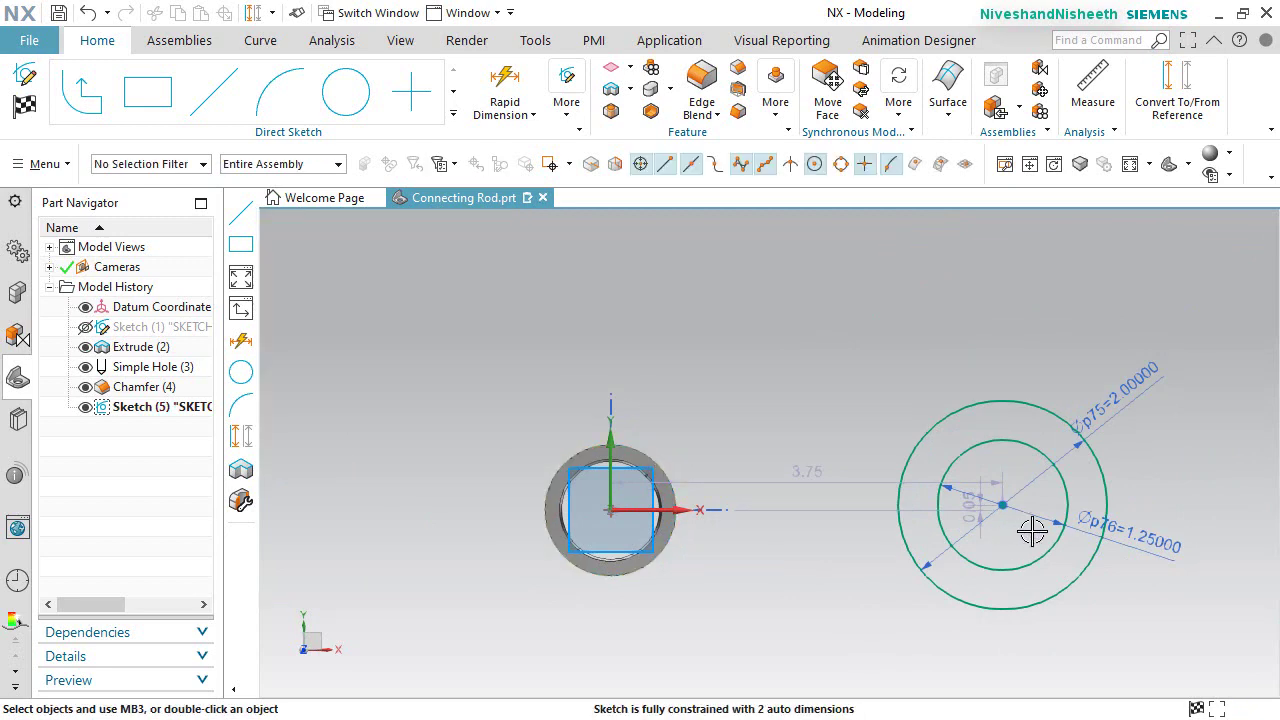
Step: Draw a vertical line about 2.8 in long across the concentric circles and make their centre coincident with the line's midpoint
{"action": "scroll", "coordinate": [829, 454], "scroll_direction": "down", "scroll_amount": 1}
{"action": "scroll", "coordinate": [1074, 551], "scroll_direction": "up", "scroll_amount": 2}
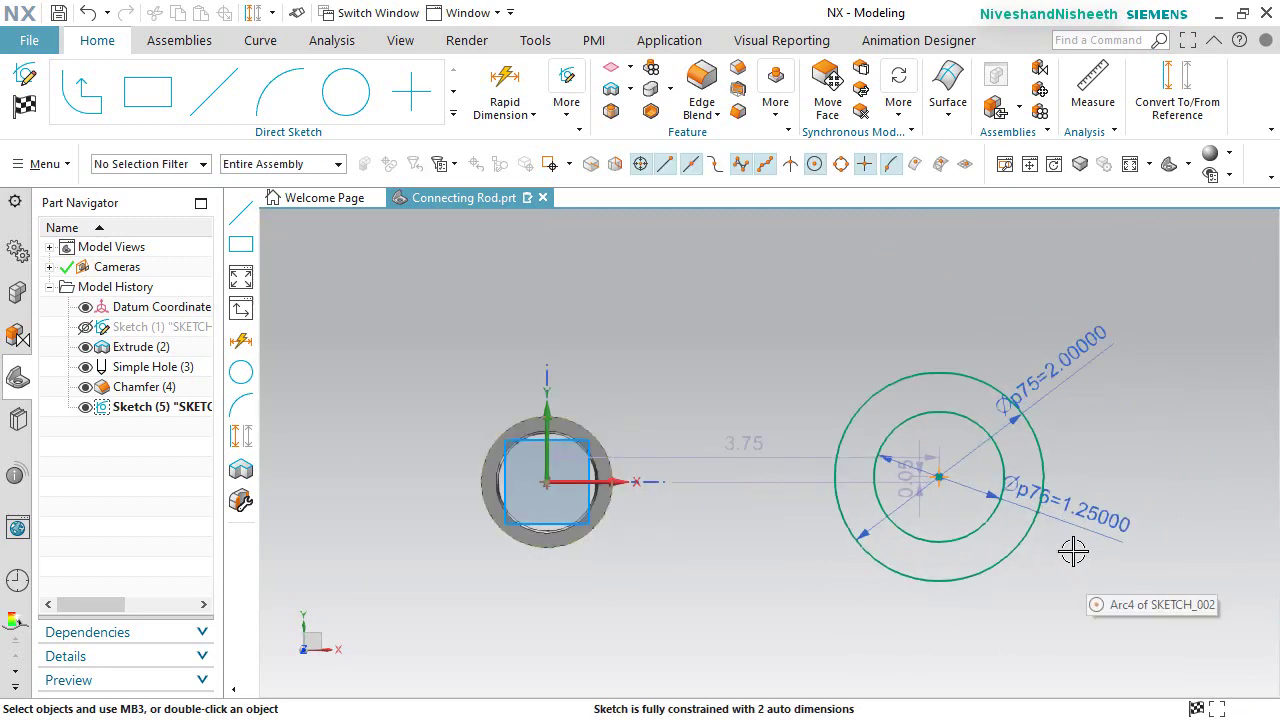
{"action": "left_click", "coordinate": [214, 90]}
{"action": "left_click", "coordinate": [837, 264]}
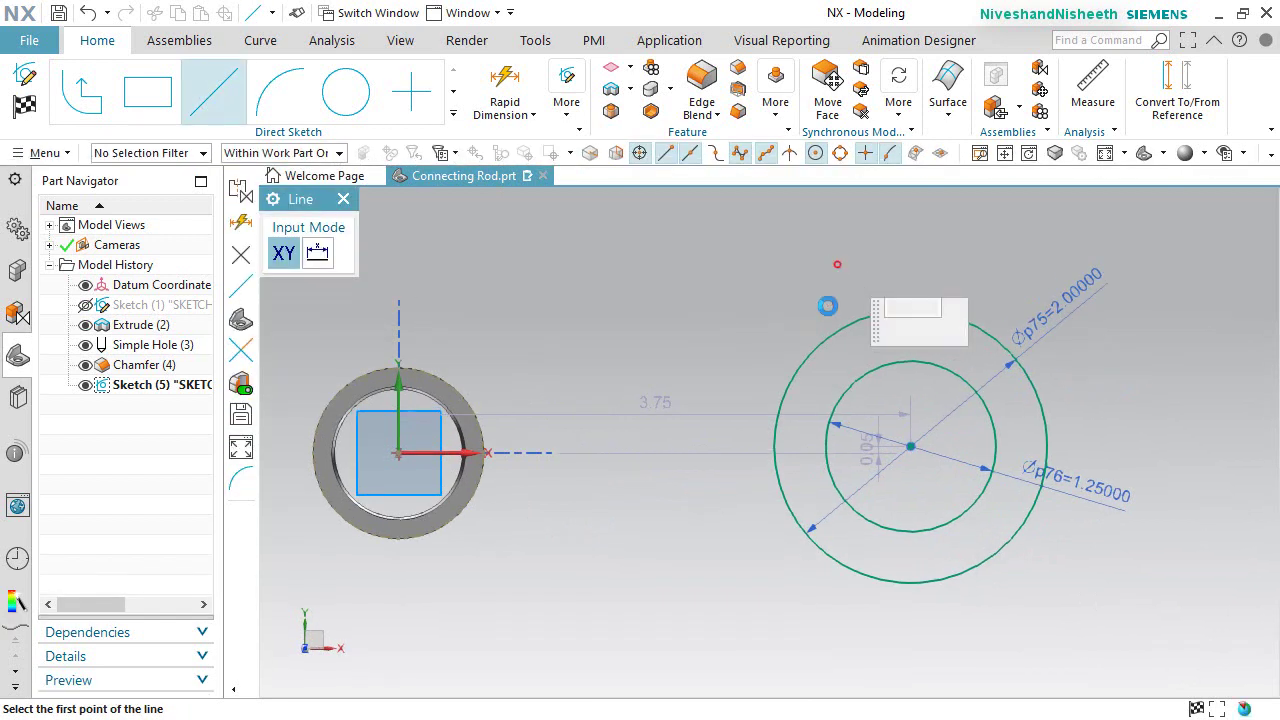
{"action": "left_click", "coordinate": [846, 641]}
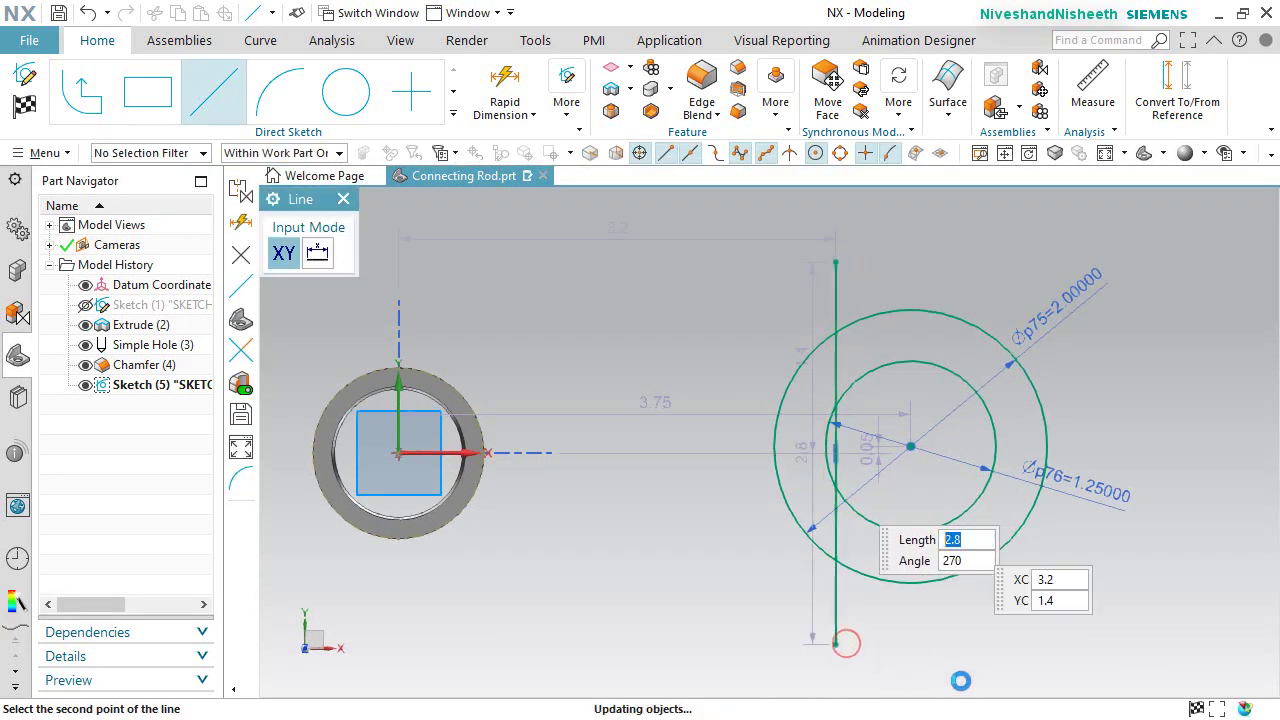
{"action": "key", "text": "Escape"}
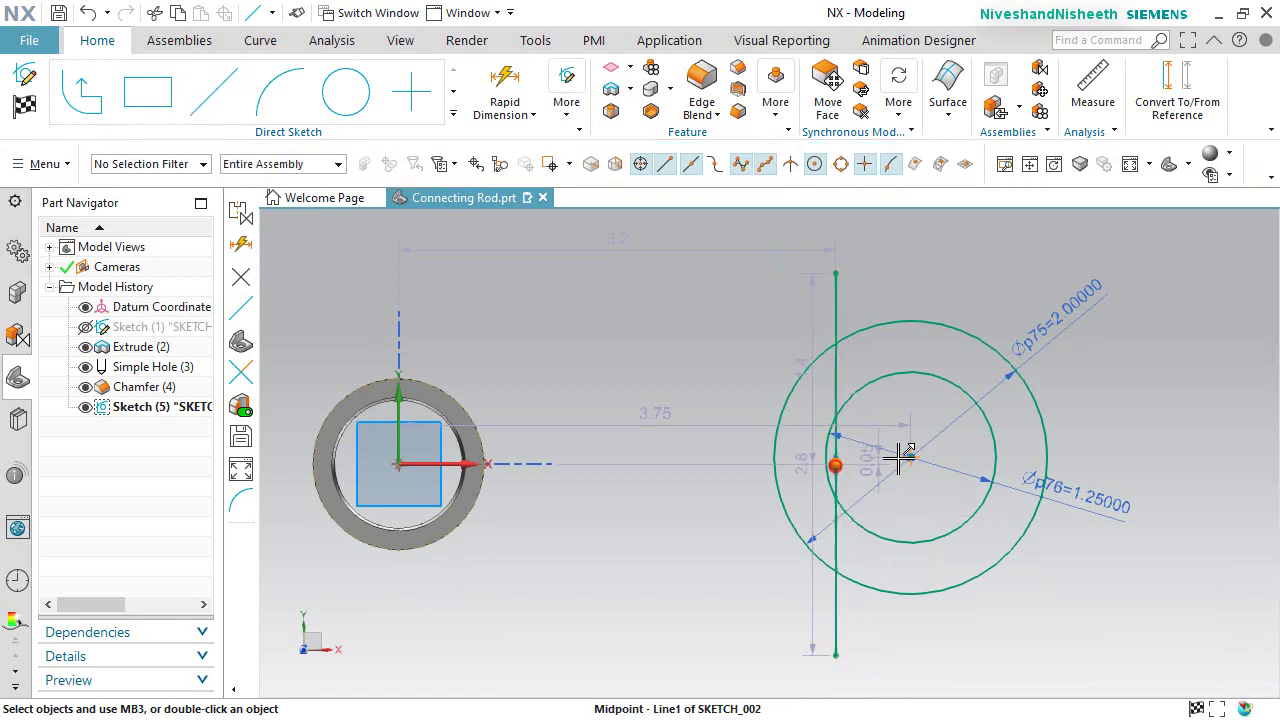
{"action": "left_click", "coordinate": [908, 457]}
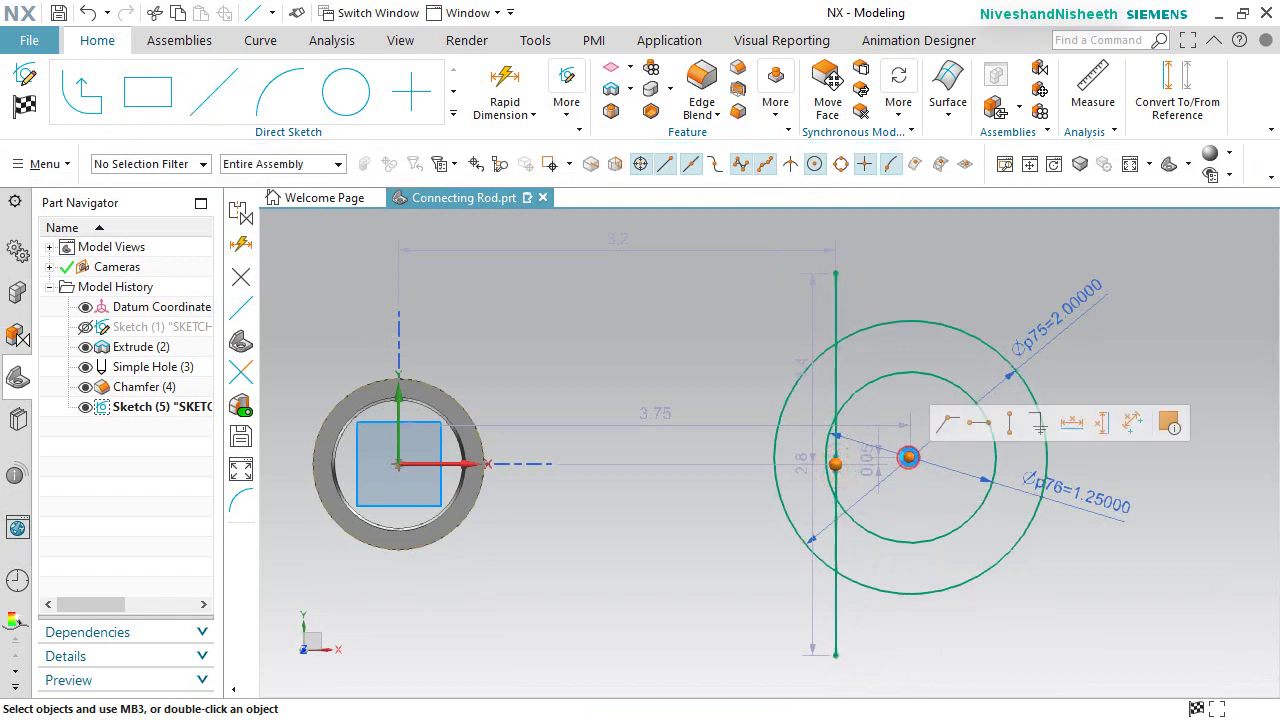
{"action": "left_click", "coordinate": [947, 425]}
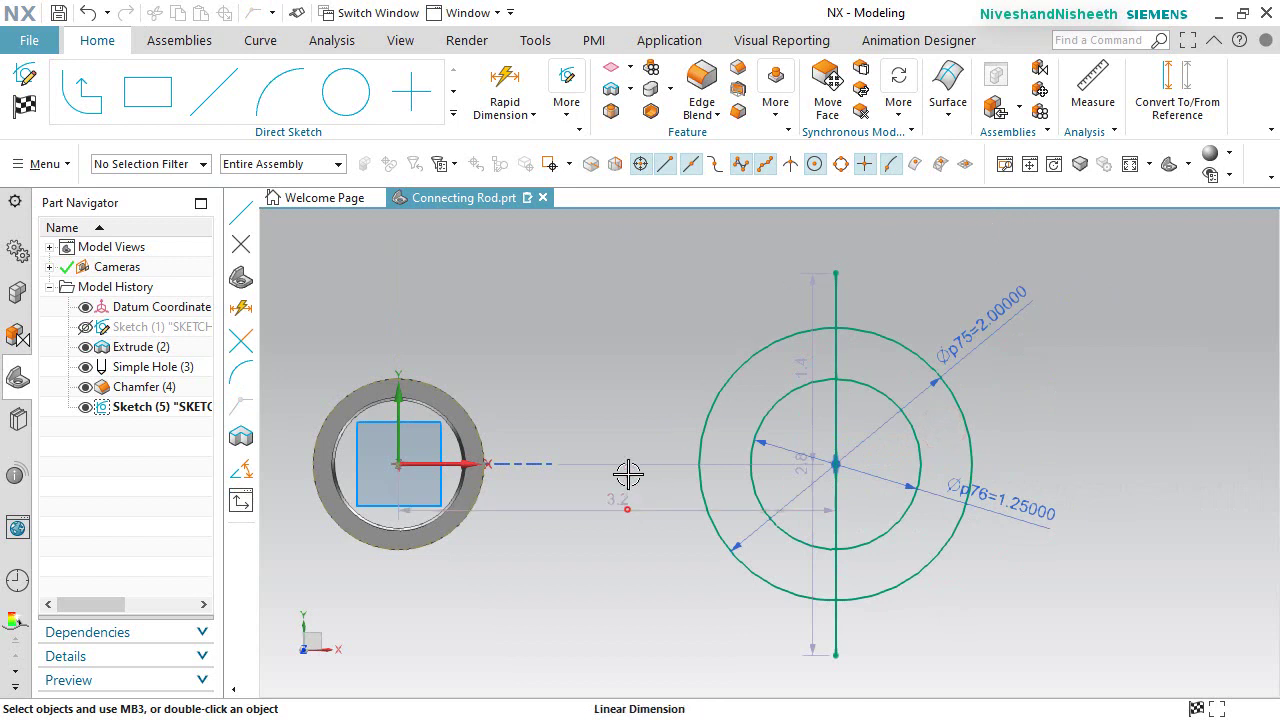
Step: Move the horizontal dimension above the geometry and set the line's distance from the sketch origin to 6 in
{"action": "left_click_drag", "start_coordinate": [628, 478], "coordinate": [634, 284]}
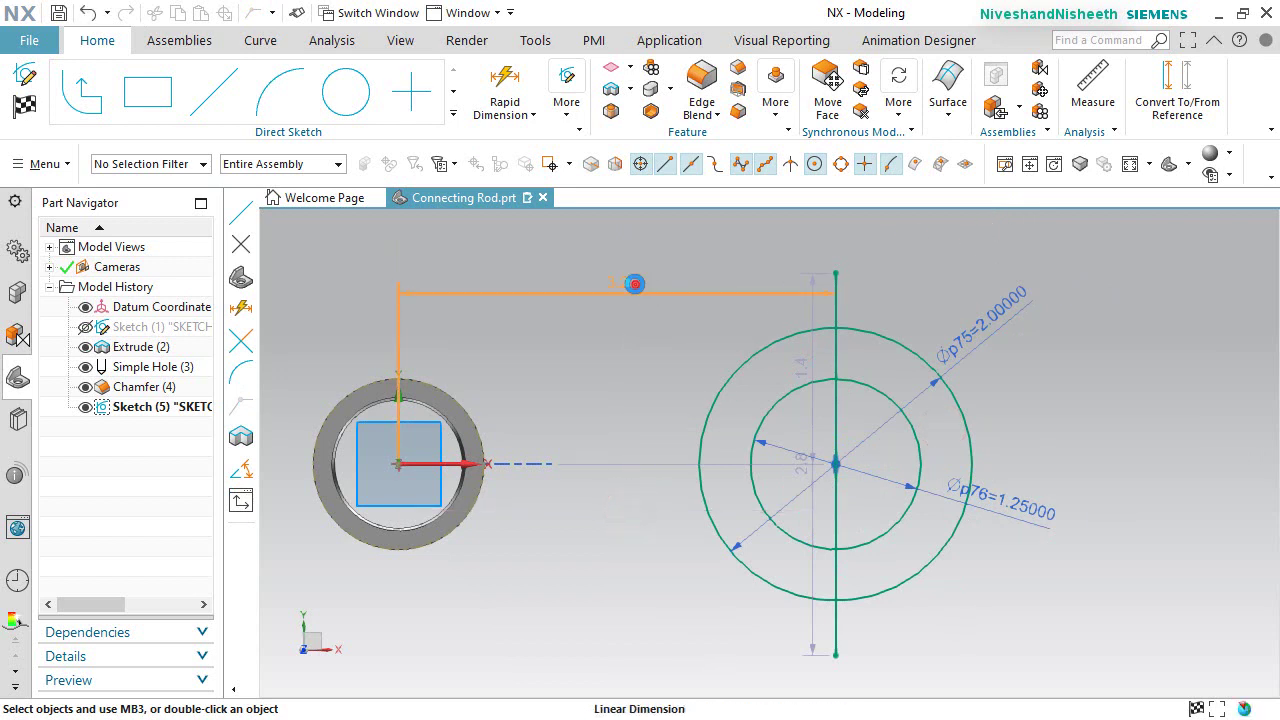
{"action": "double_click", "coordinate": [636, 284]}
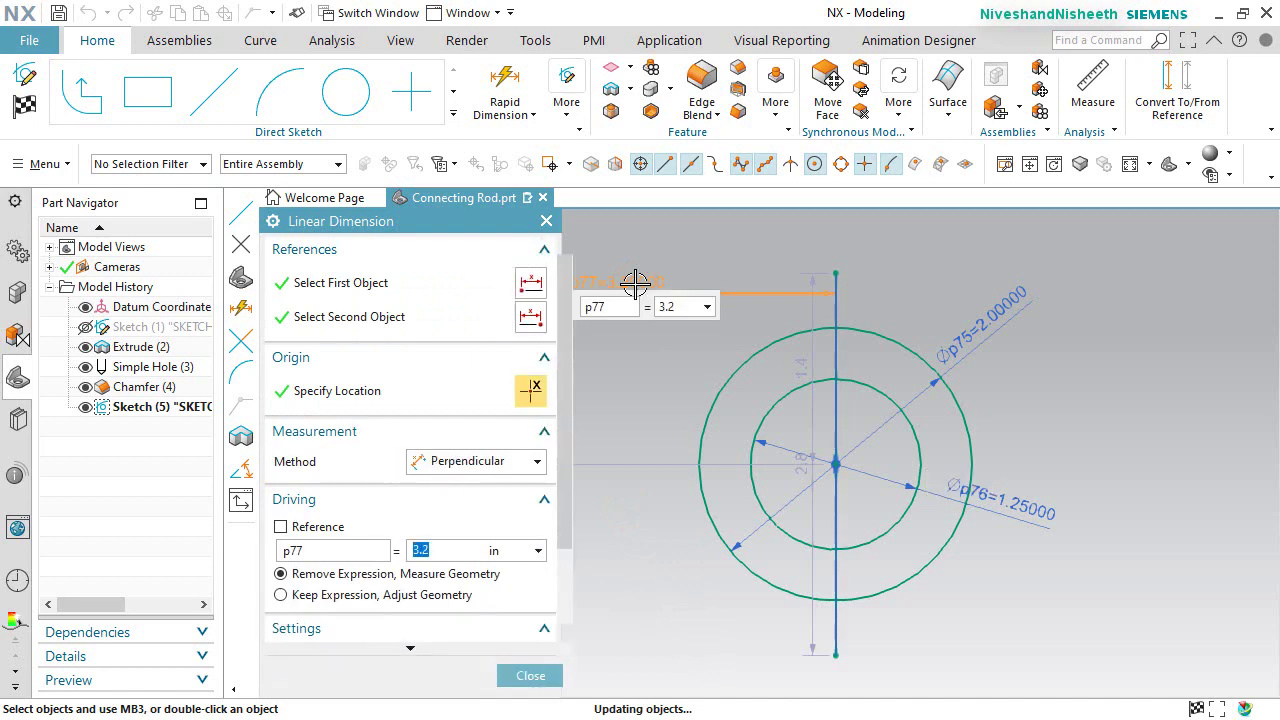
{"action": "type", "text": "6"}
{"action": "key", "text": "Return"}
{"action": "left_click", "coordinate": [530, 676]}
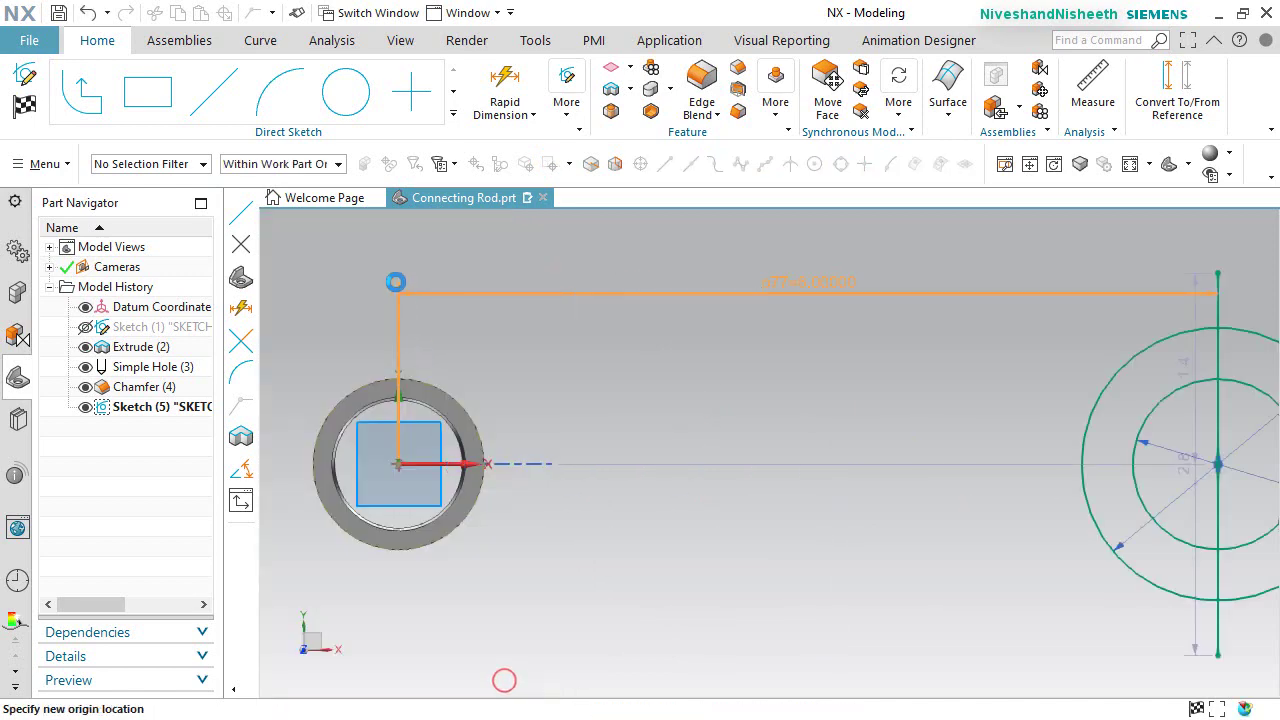
Step: Trim the vertical line's ends outside the outer circle and its middle portion inside the inner circle
{"action": "left_click", "coordinate": [452, 116]}
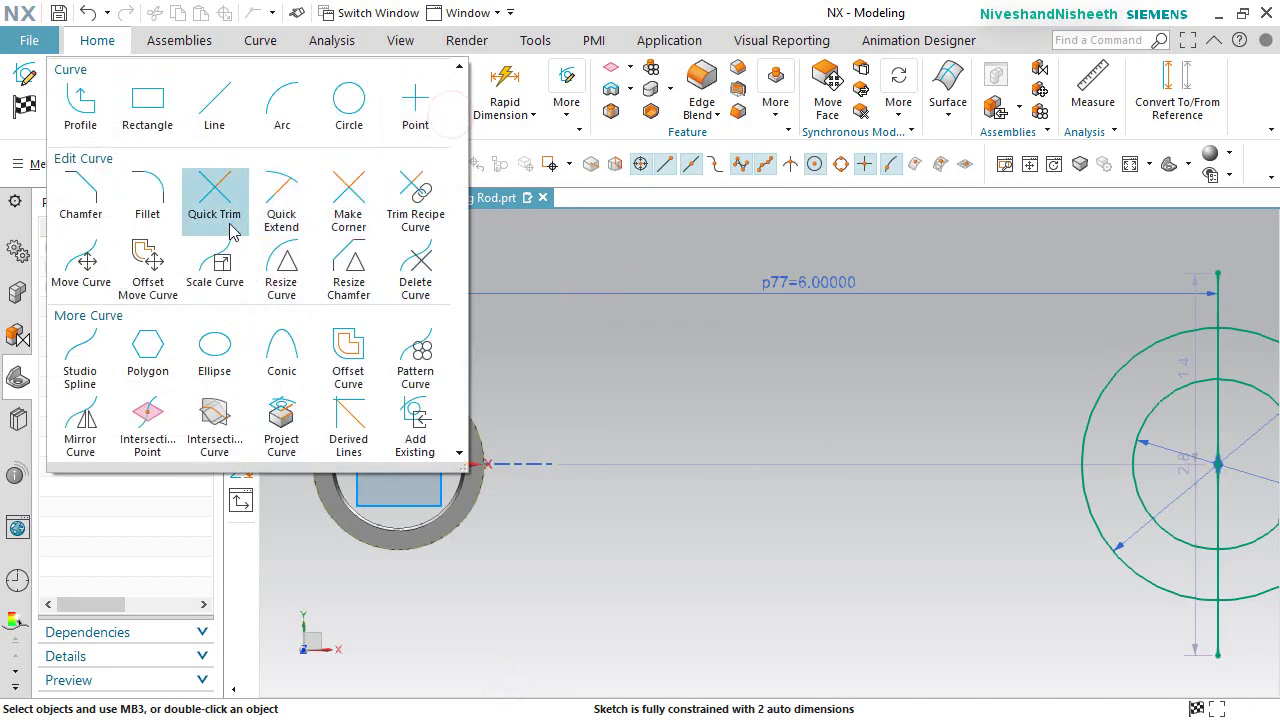
{"action": "left_click", "coordinate": [217, 225]}
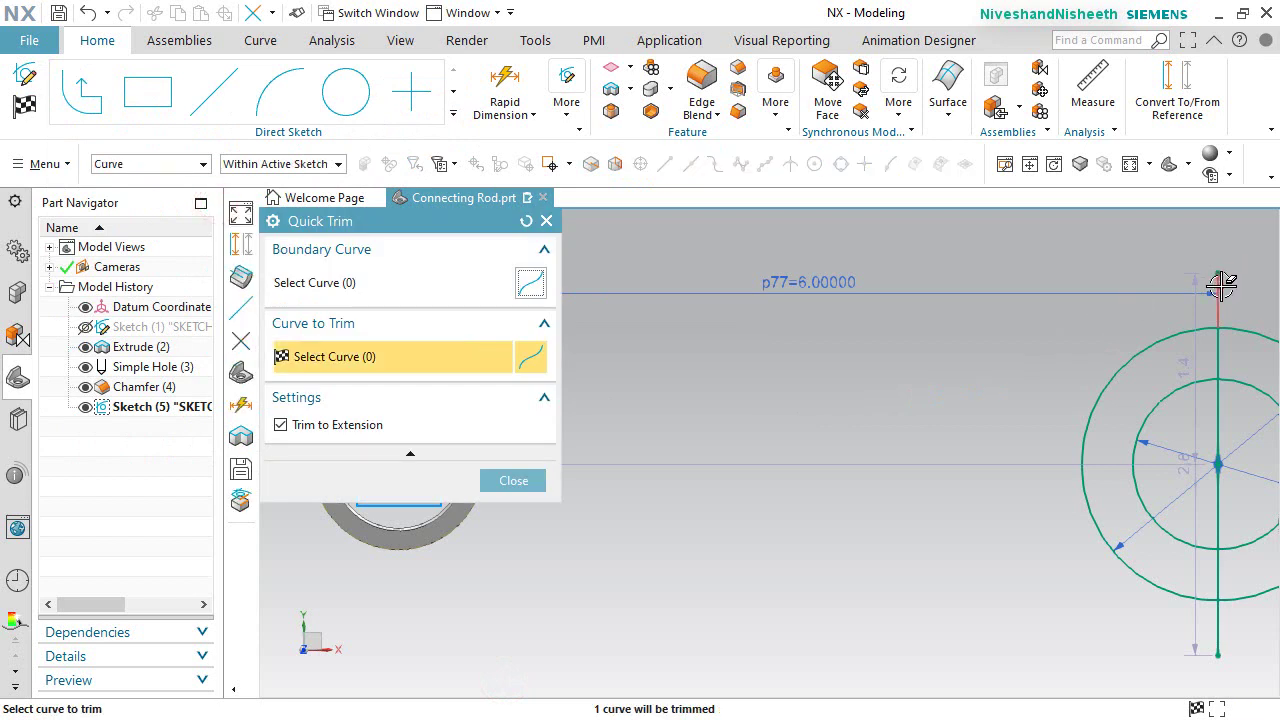
{"action": "left_click", "coordinate": [1221, 285]}
{"action": "left_click", "coordinate": [1205, 642]}
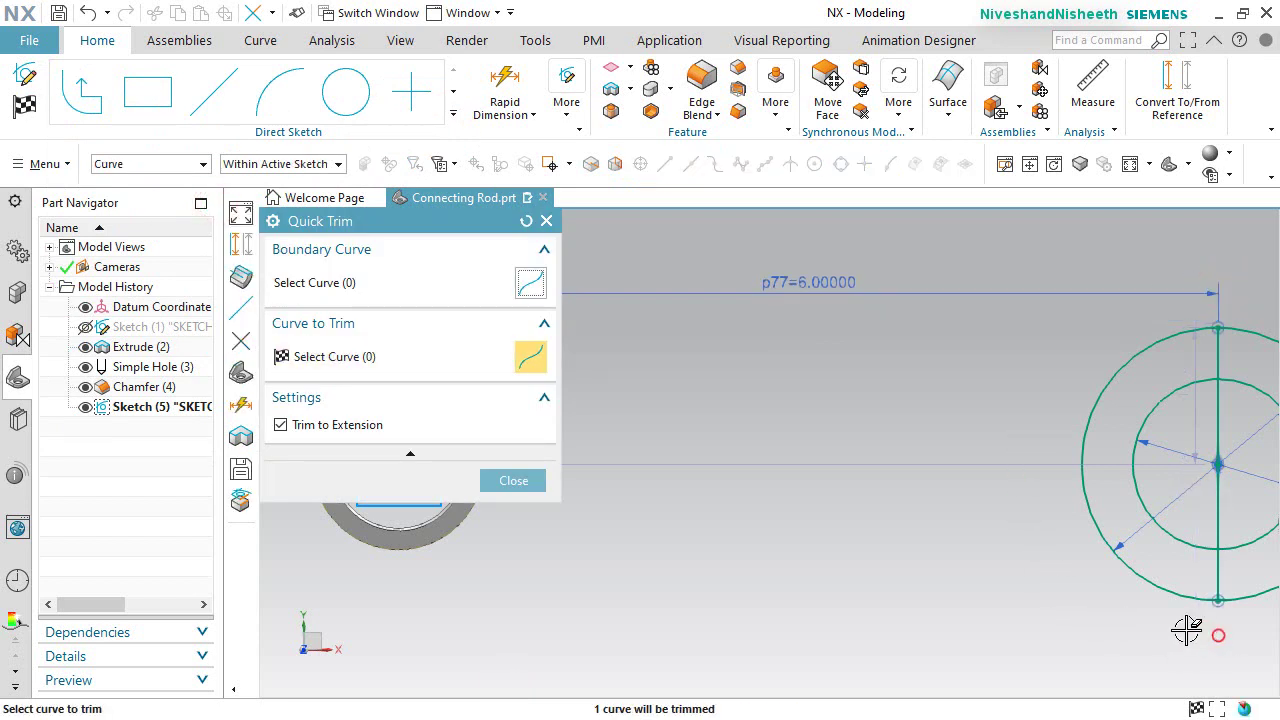
{"action": "scroll", "coordinate": [1187, 628], "scroll_direction": "down", "scroll_amount": 2}
{"action": "scroll", "coordinate": [1229, 508], "scroll_direction": "up", "scroll_amount": 2}
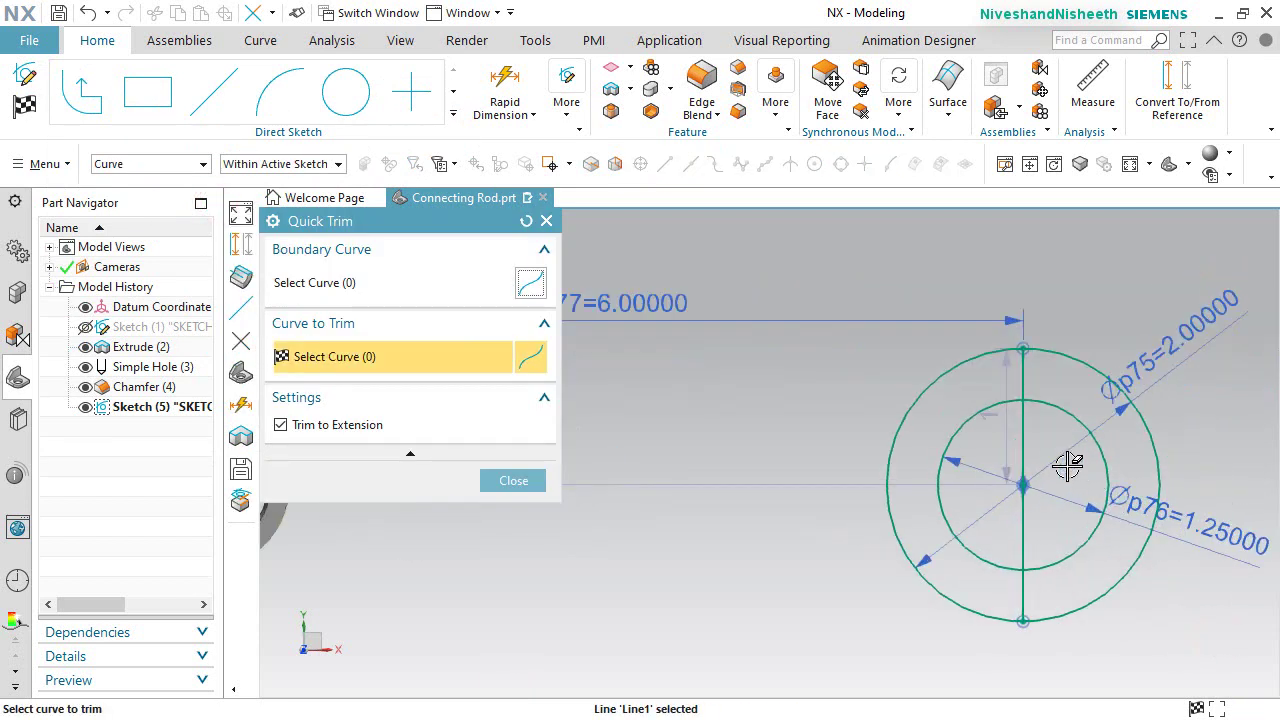
{"action": "left_click", "coordinate": [1025, 435]}
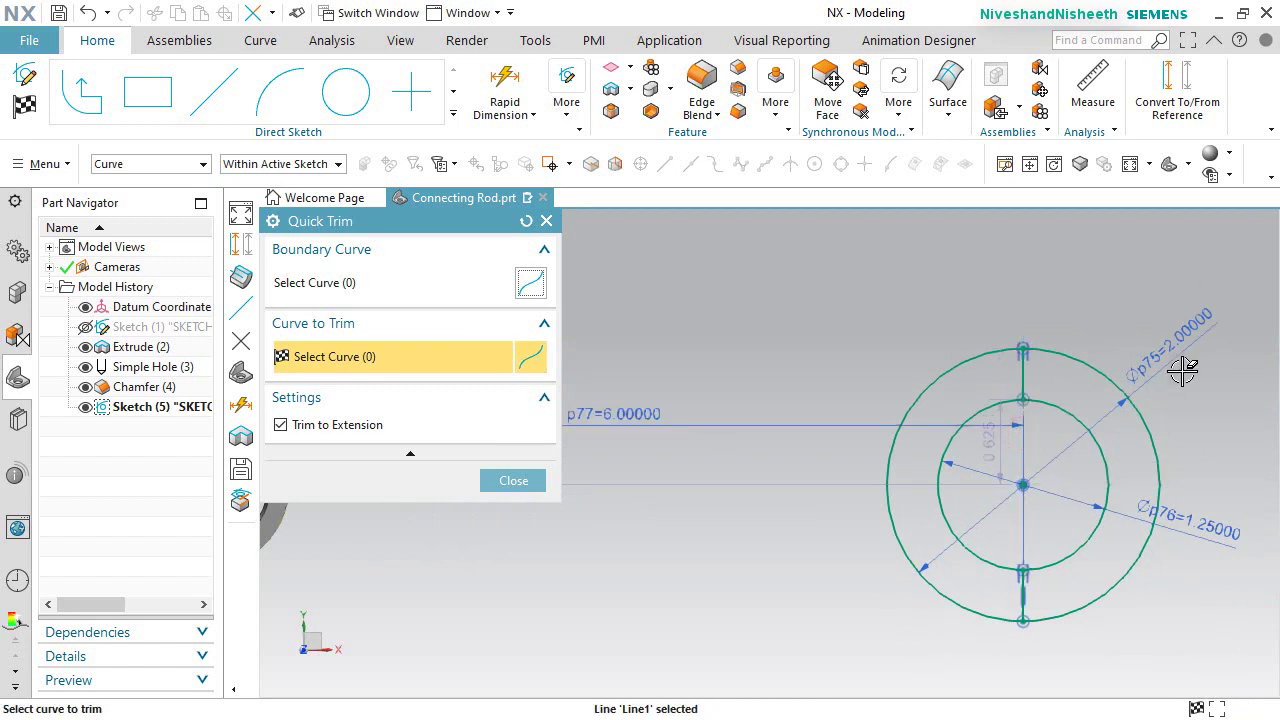
Step: Trim away the halves of both circles facing away from the cylinder, leaving a closed half-ring profile
{"action": "scroll", "coordinate": [1220, 449], "scroll_direction": "up", "scroll_amount": 3}
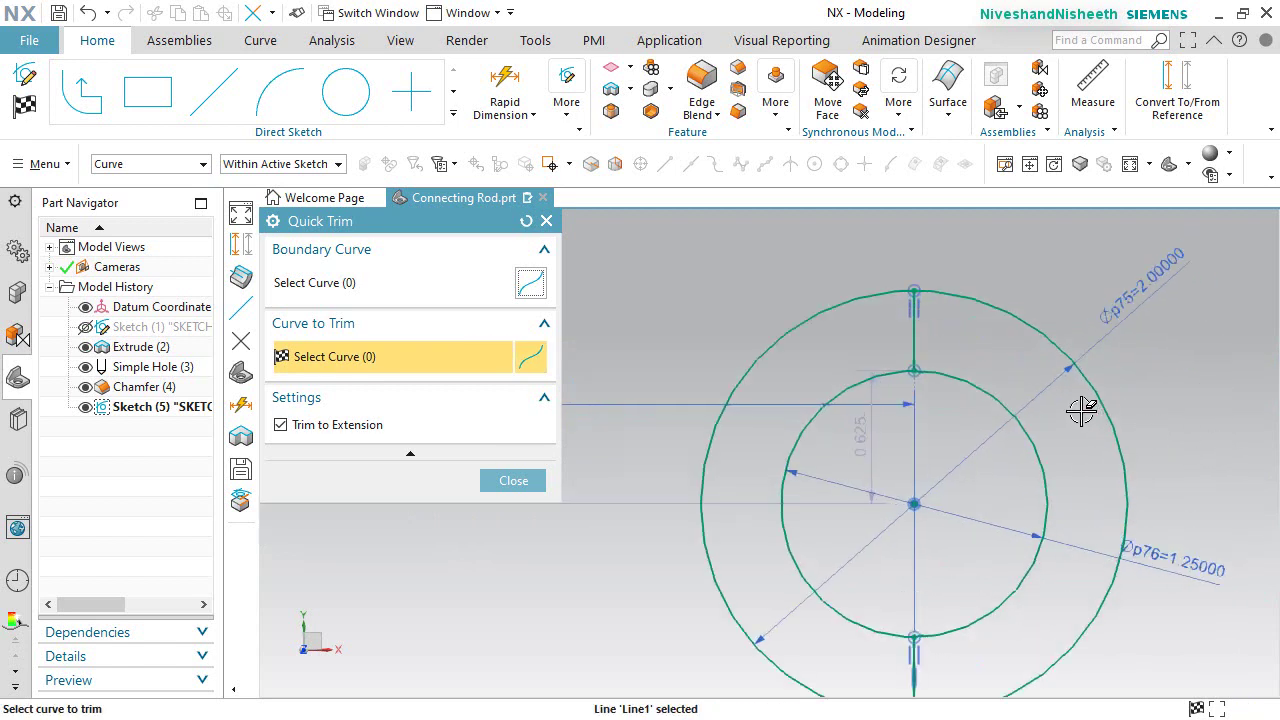
{"action": "left_click", "coordinate": [987, 391]}
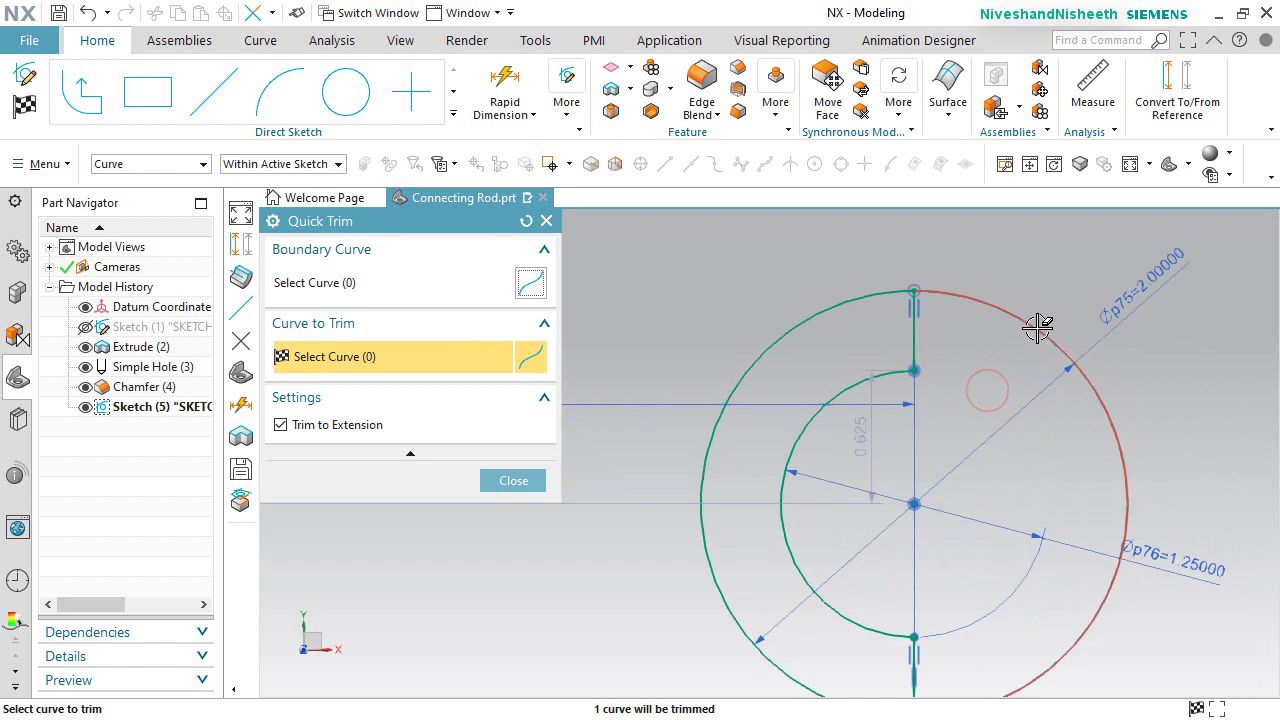
{"action": "left_click", "coordinate": [1037, 329]}
{"action": "scroll", "coordinate": [1037, 291], "scroll_direction": "down", "scroll_amount": 1}
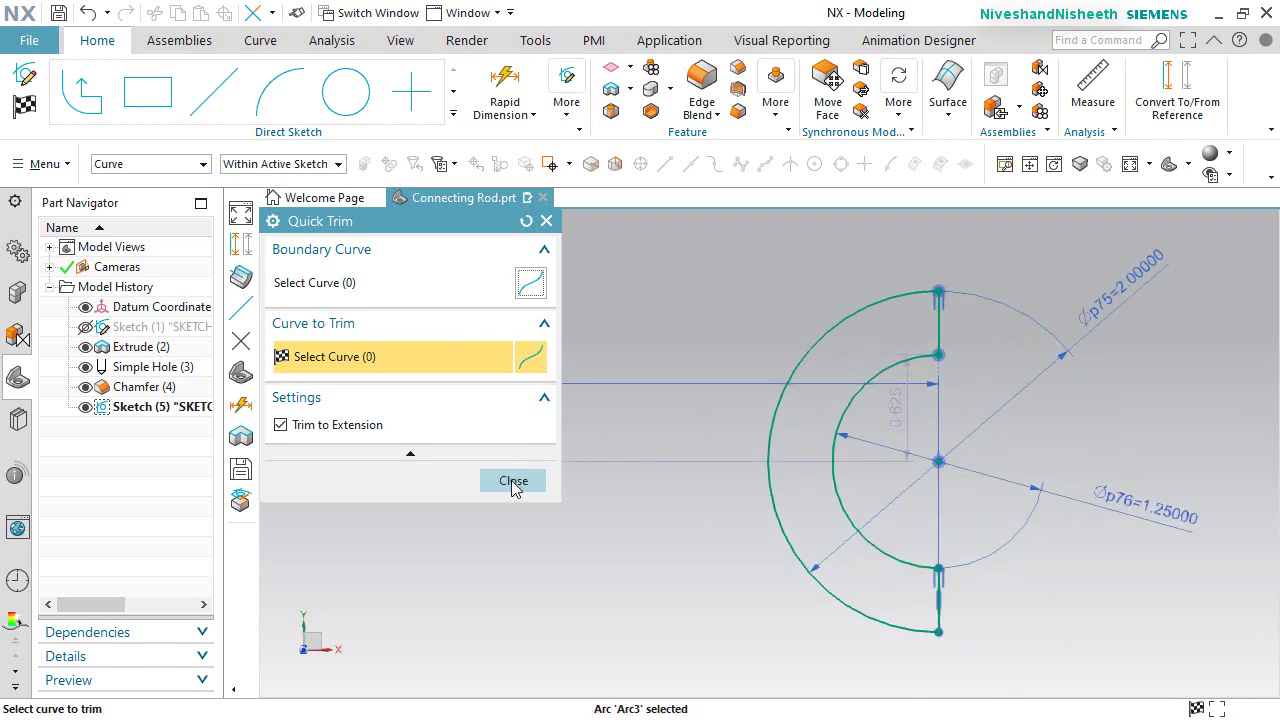
{"action": "left_click", "coordinate": [513, 481]}
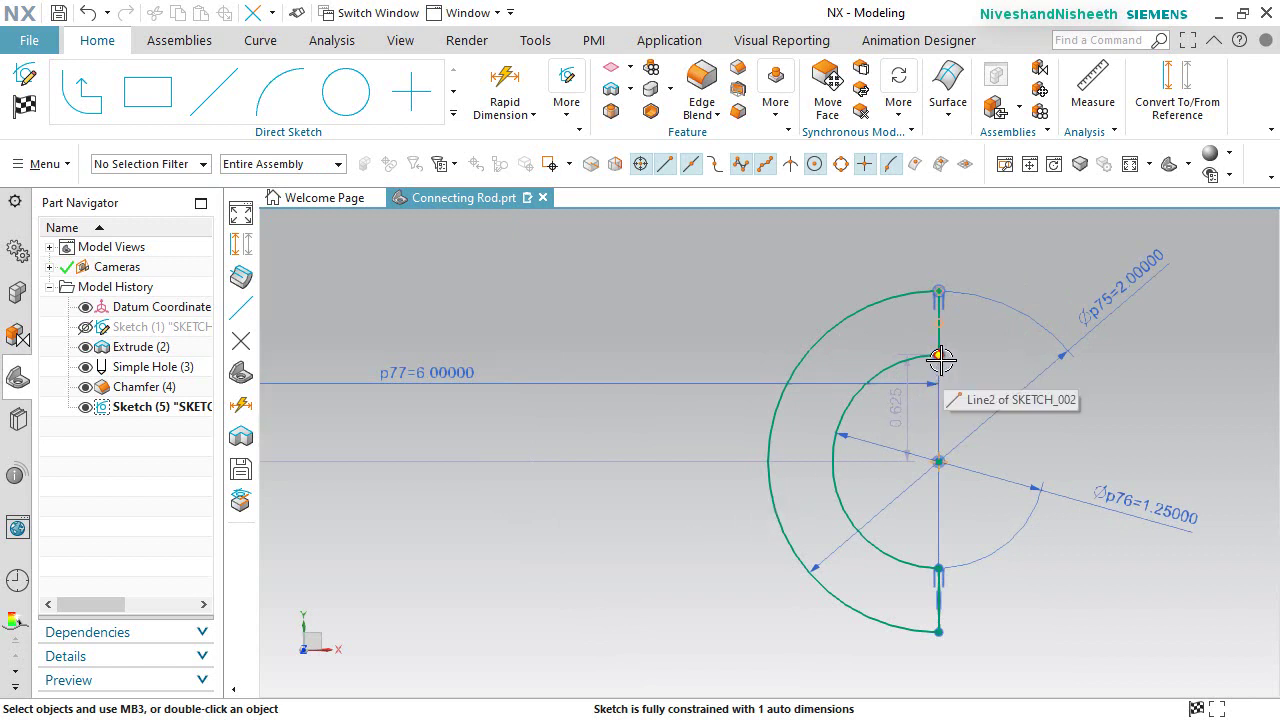
Step: Align the half-ring's arc centre horizontally with the sketch origin and finish the sketch
{"action": "mouse_move", "coordinate": [943, 357]}
{"action": "left_mouse_down"}
{"action": "mouse_move", "coordinate": [963, 371]}
{"action": "mouse_move", "coordinate": [963, 358]}
{"action": "left_mouse_up"}
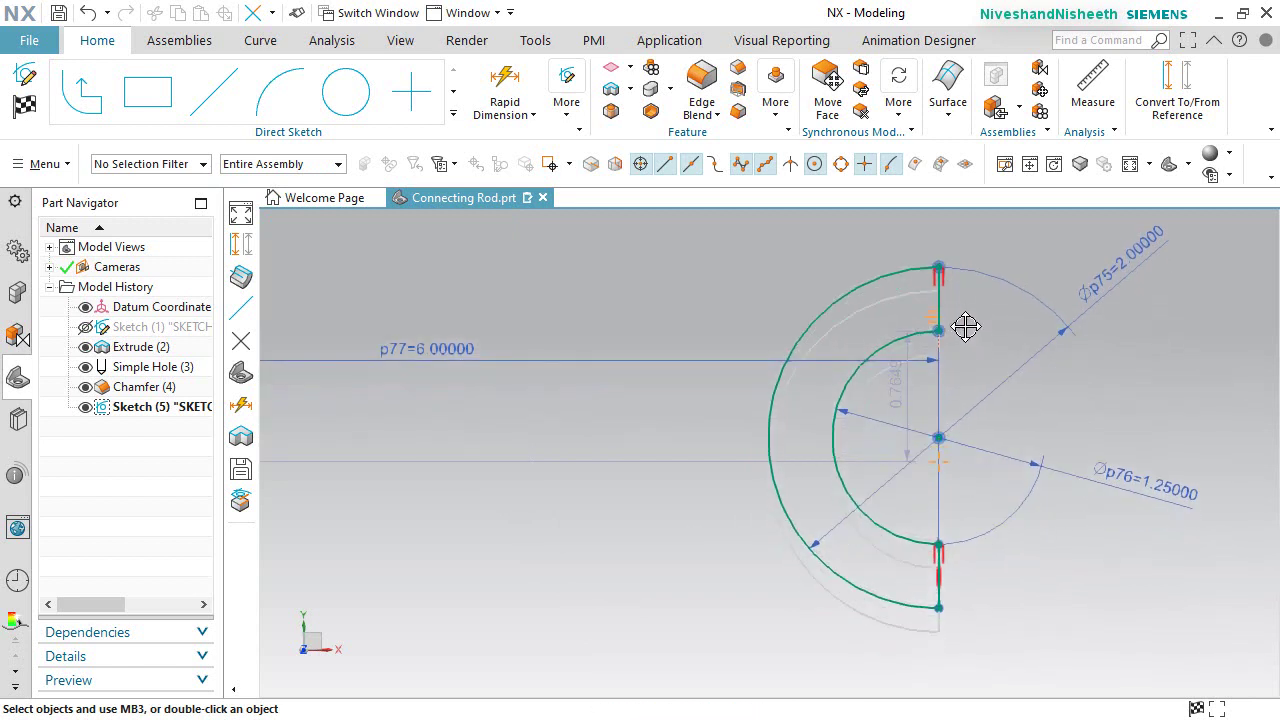
{"action": "scroll", "coordinate": [1000, 390], "scroll_direction": "down", "scroll_amount": 2}
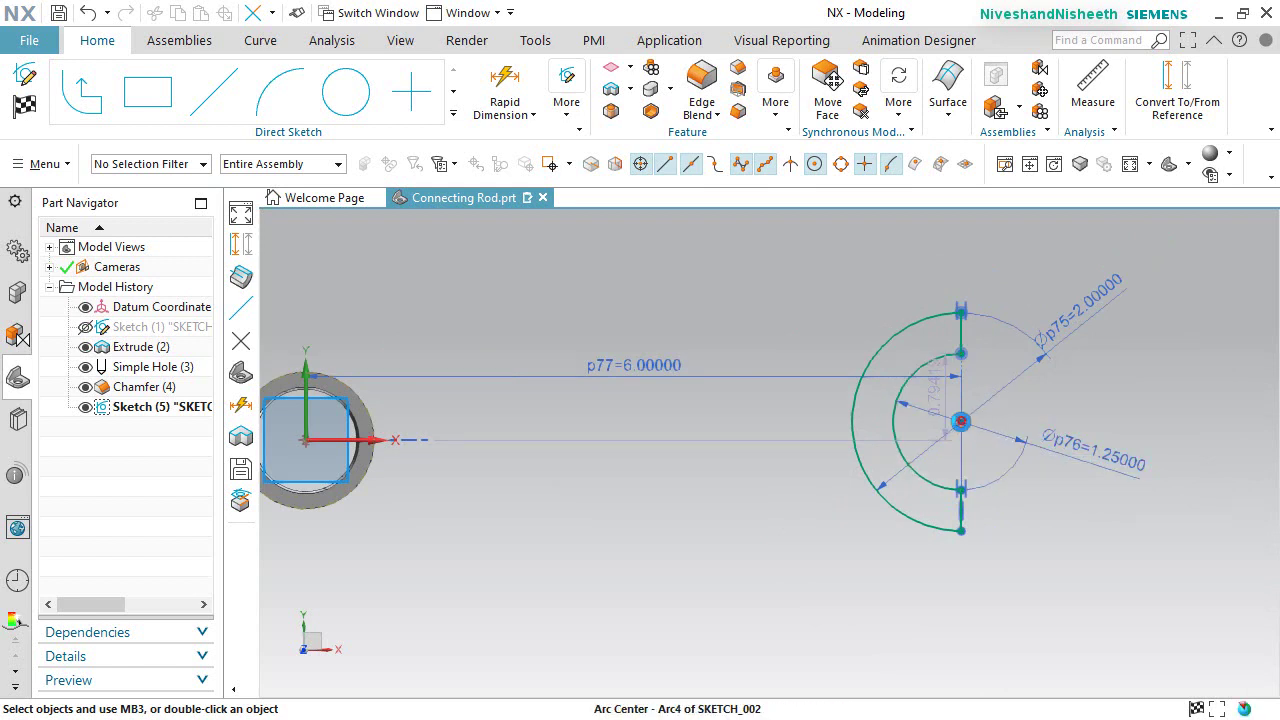
{"action": "left_click", "coordinate": [305, 439]}
{"action": "left_click", "coordinate": [383, 410]}
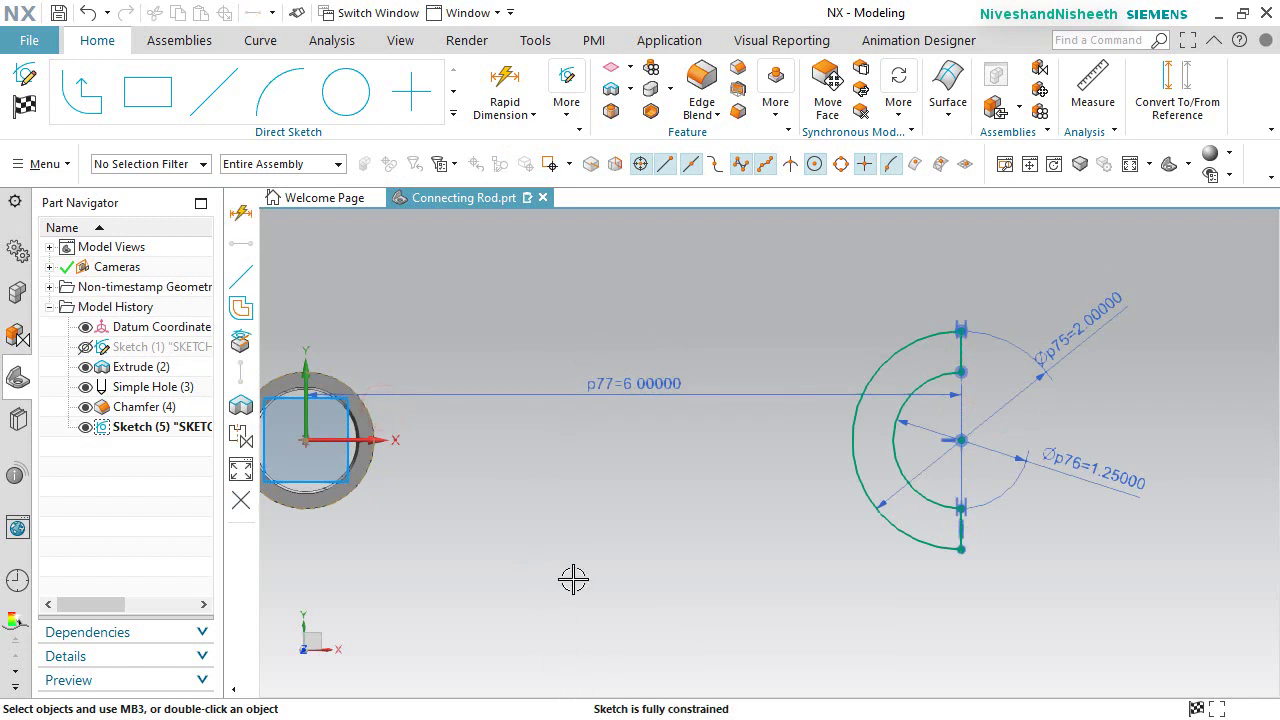
{"action": "left_click", "coordinate": [27, 106]}
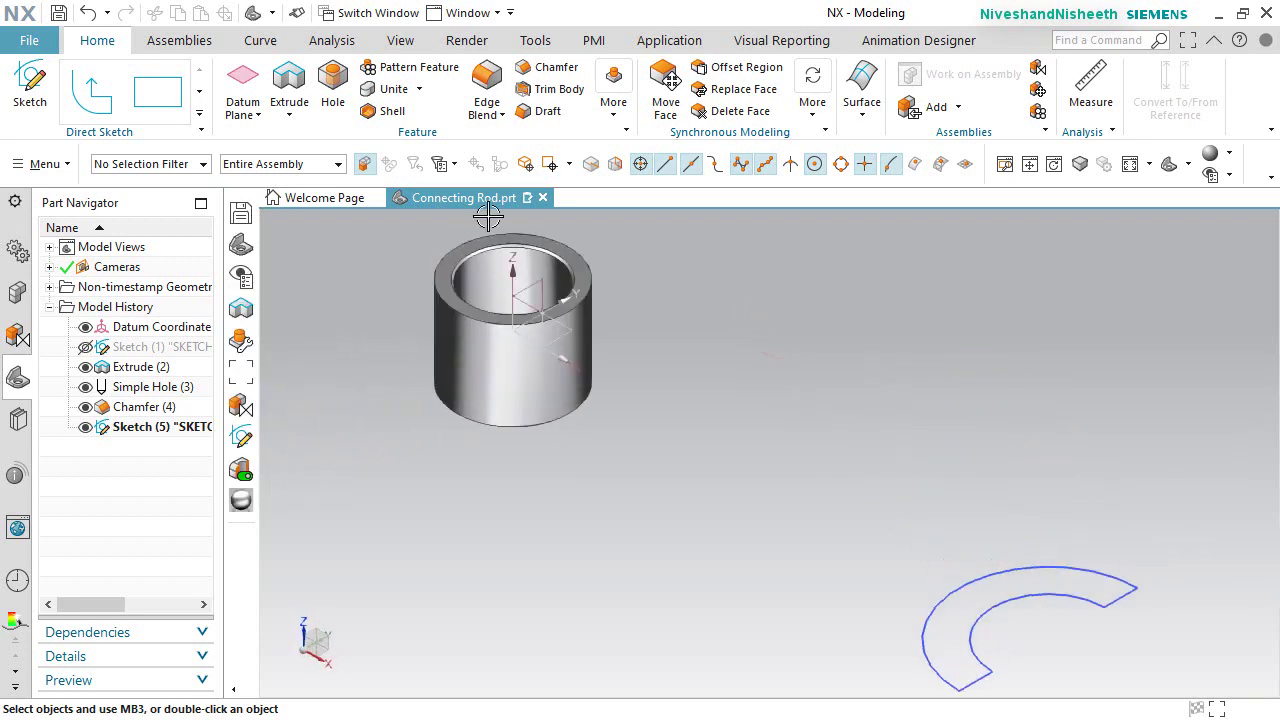
Step: Extrude the half-ring profile with a symmetric distance of .990/2 in and hide its sketch
{"action": "left_click", "coordinate": [288, 82]}
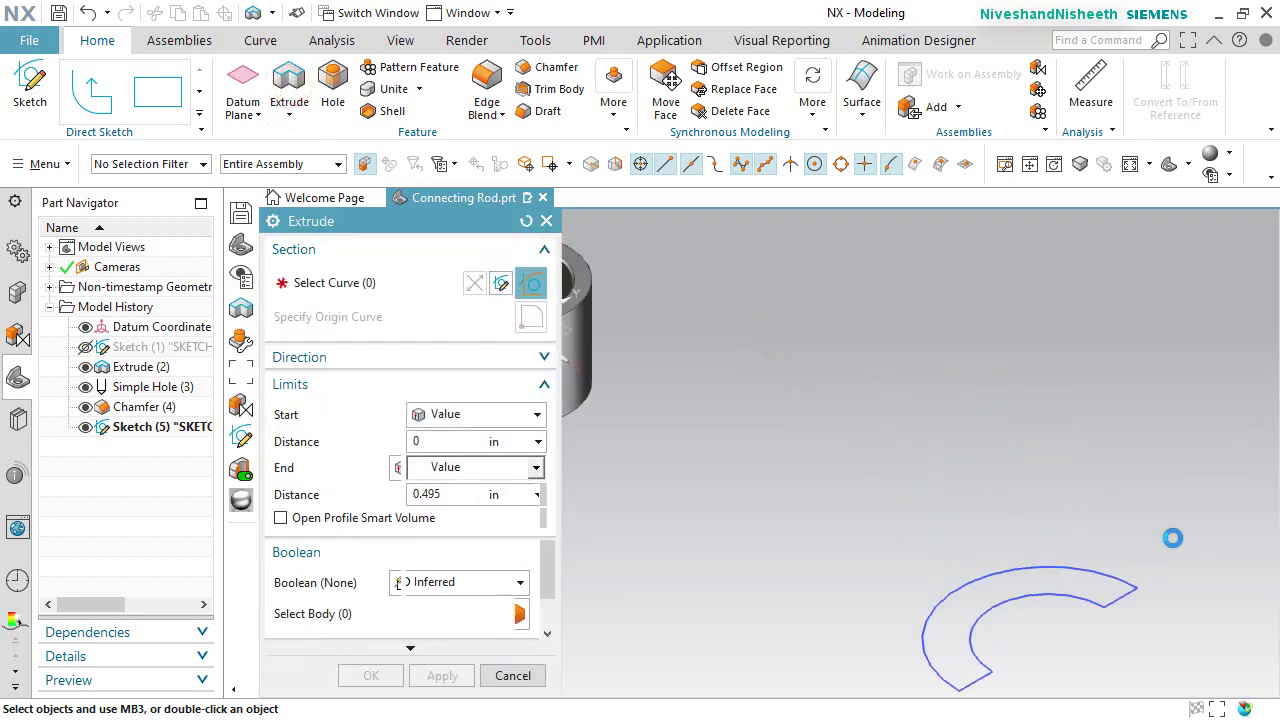
{"action": "left_click", "coordinate": [1108, 571]}
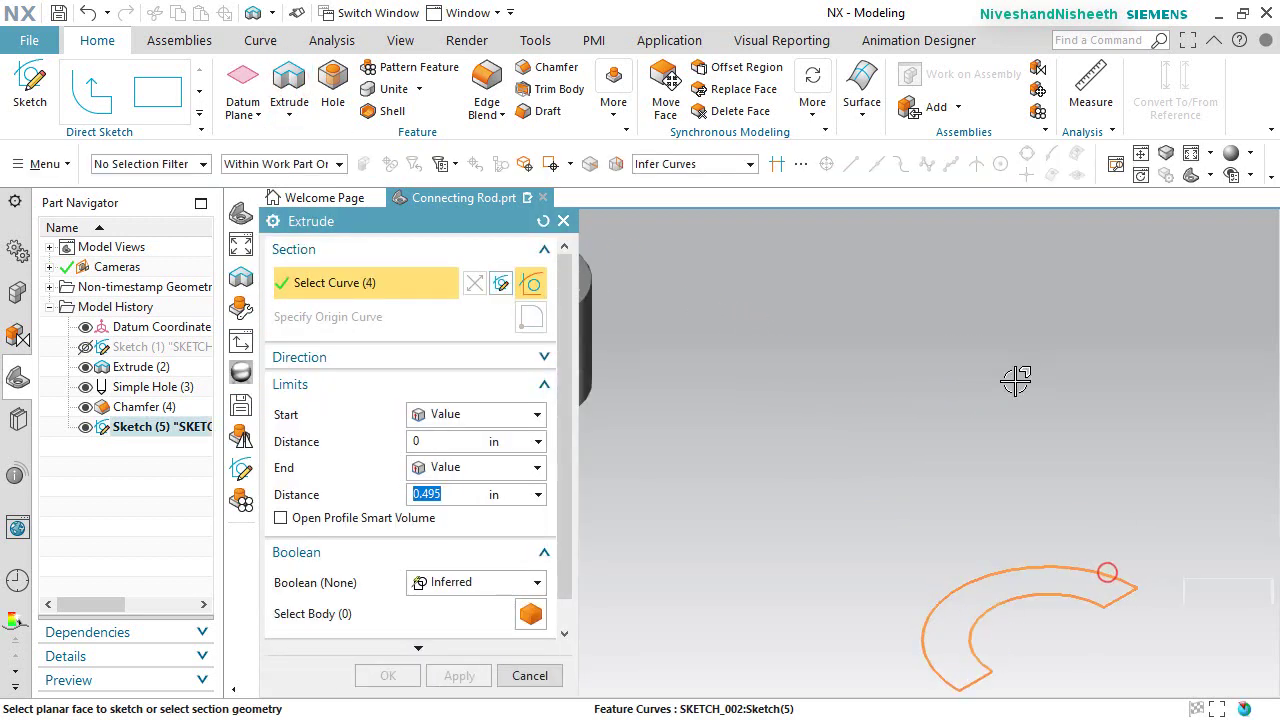
{"action": "left_click", "coordinate": [537, 414]}
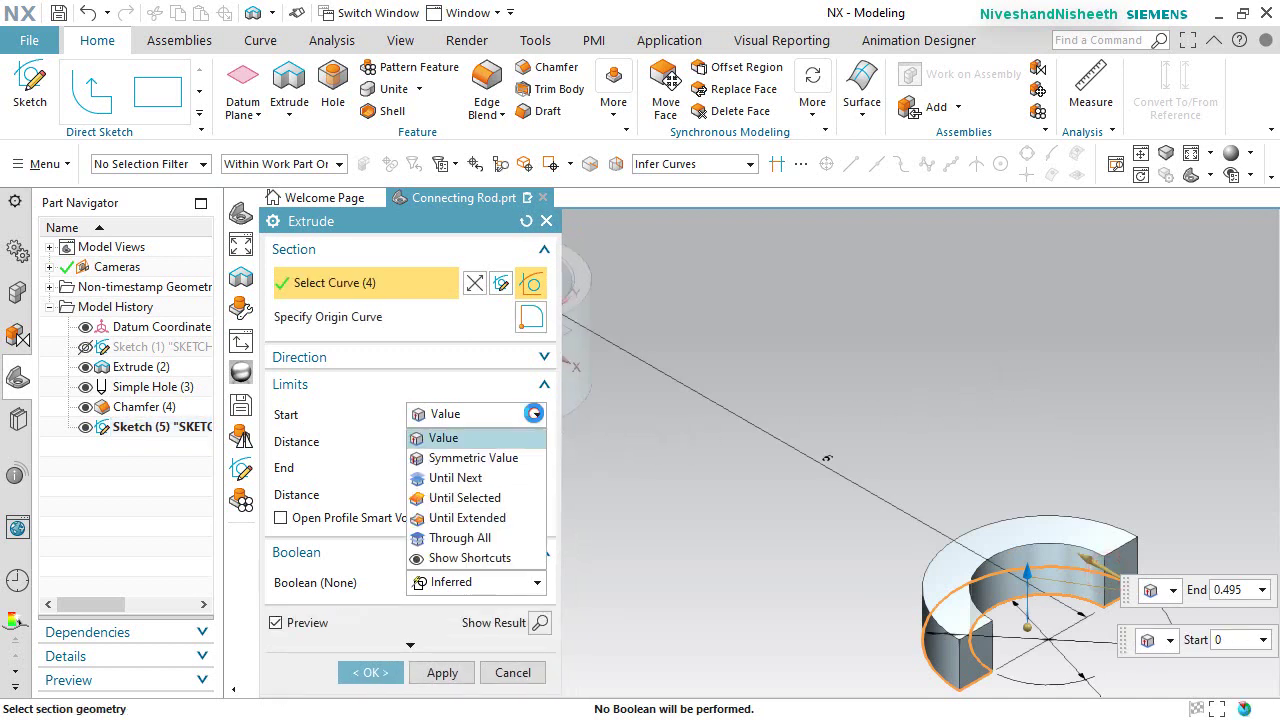
{"action": "left_click", "coordinate": [490, 457]}
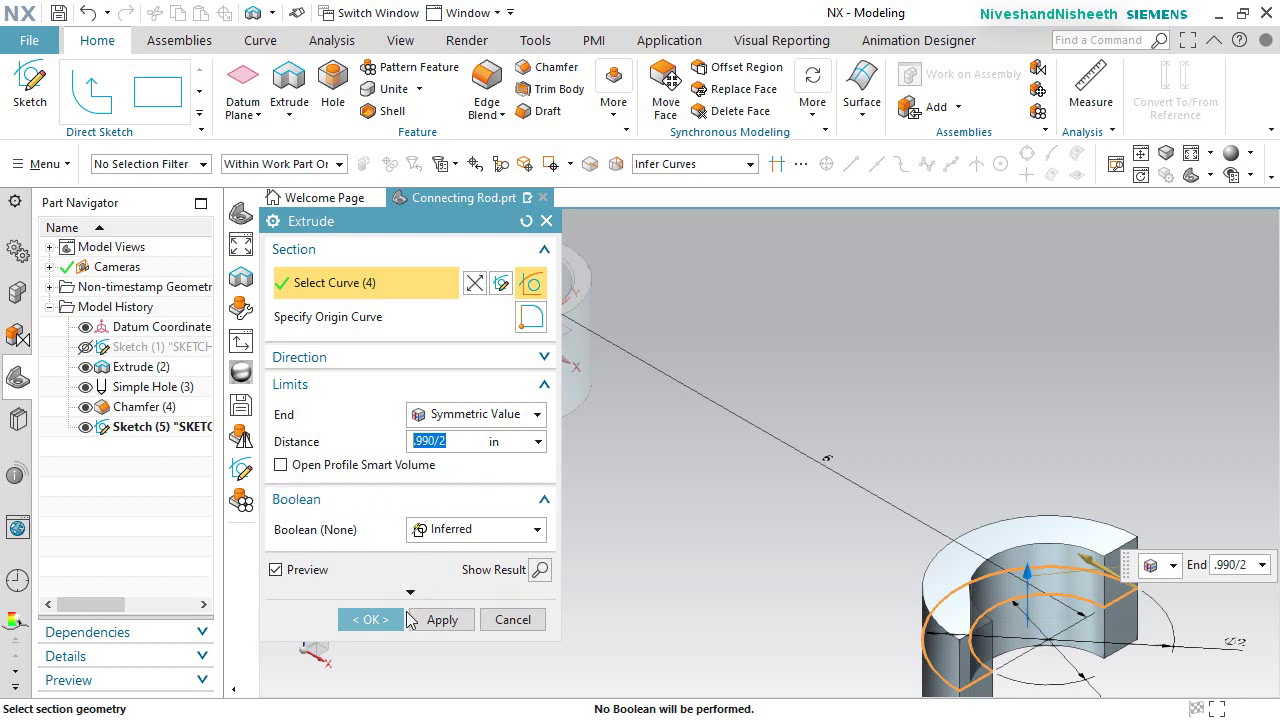
{"action": "left_click", "coordinate": [386, 622]}
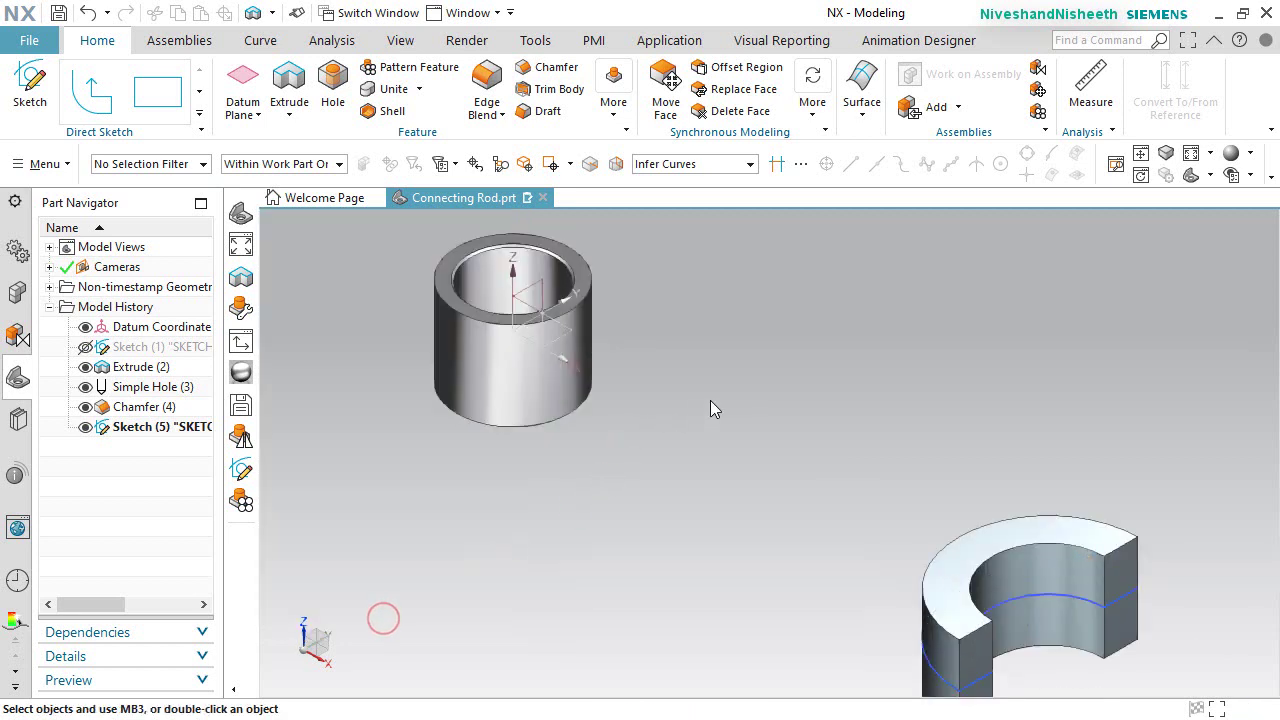
{"action": "left_click", "coordinate": [85, 427]}
{"action": "scroll", "coordinate": [811, 416], "scroll_direction": "down", "scroll_amount": 1}
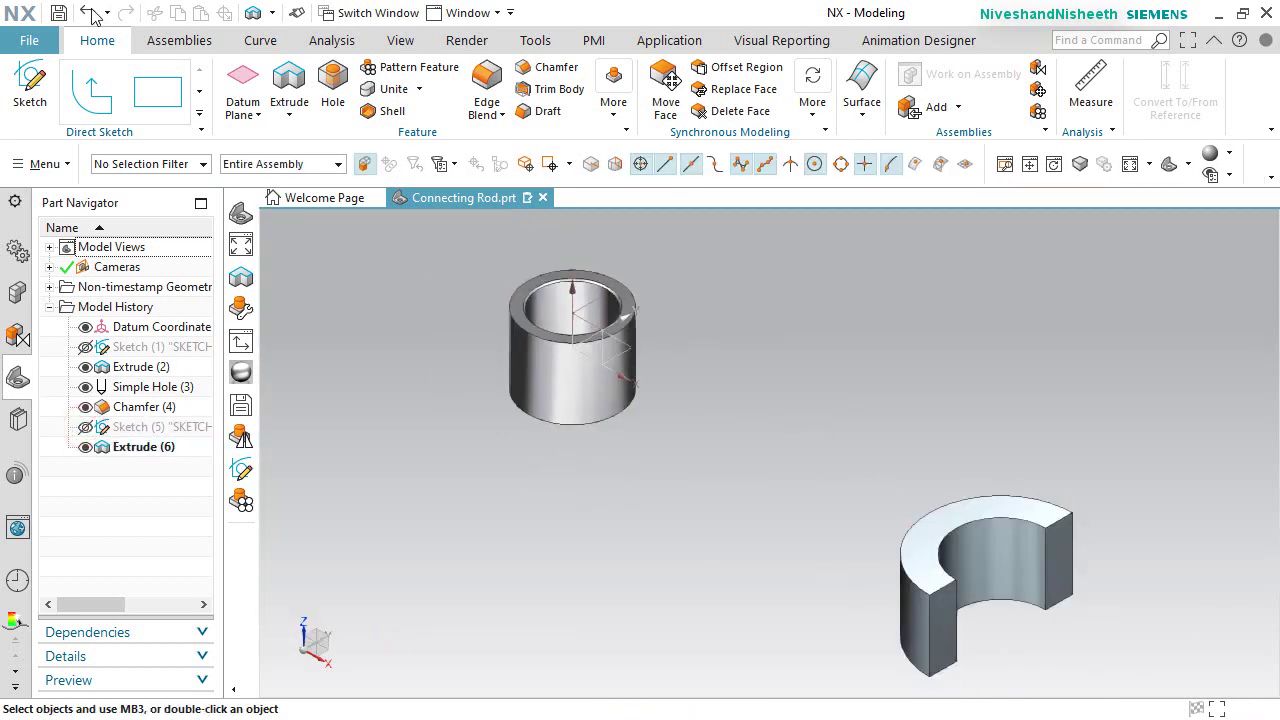
Step: Assign a grey metallic True Shading material to the half-ring body to match the cylinder
{"action": "left_click", "coordinate": [398, 40]}
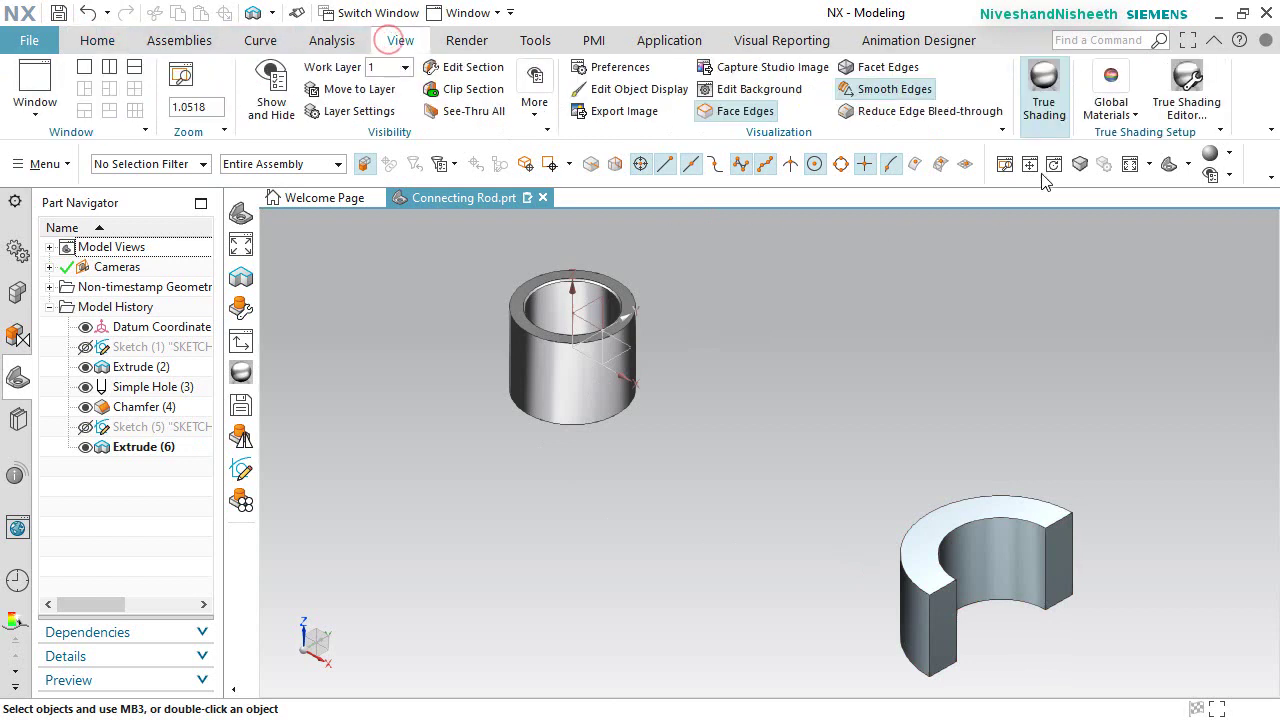
{"action": "left_click", "coordinate": [1186, 85]}
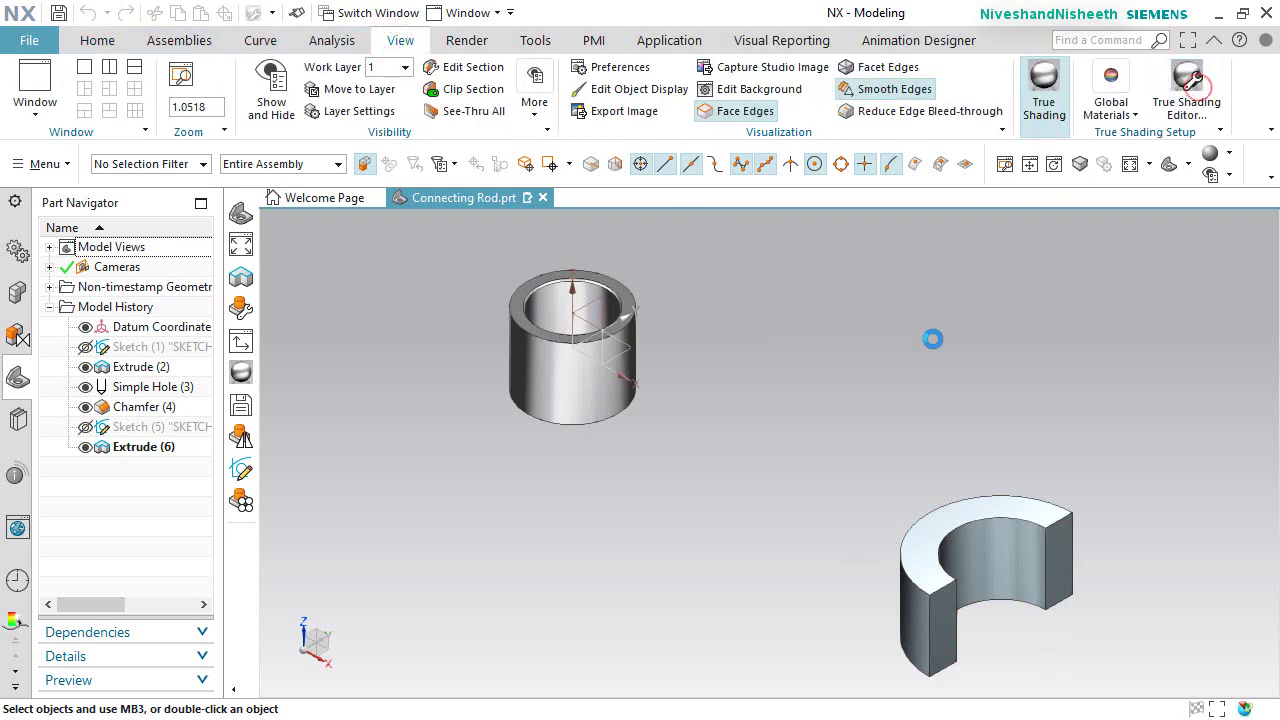
{"action": "left_click", "coordinate": [920, 548]}
{"action": "left_click", "coordinate": [335, 452]}
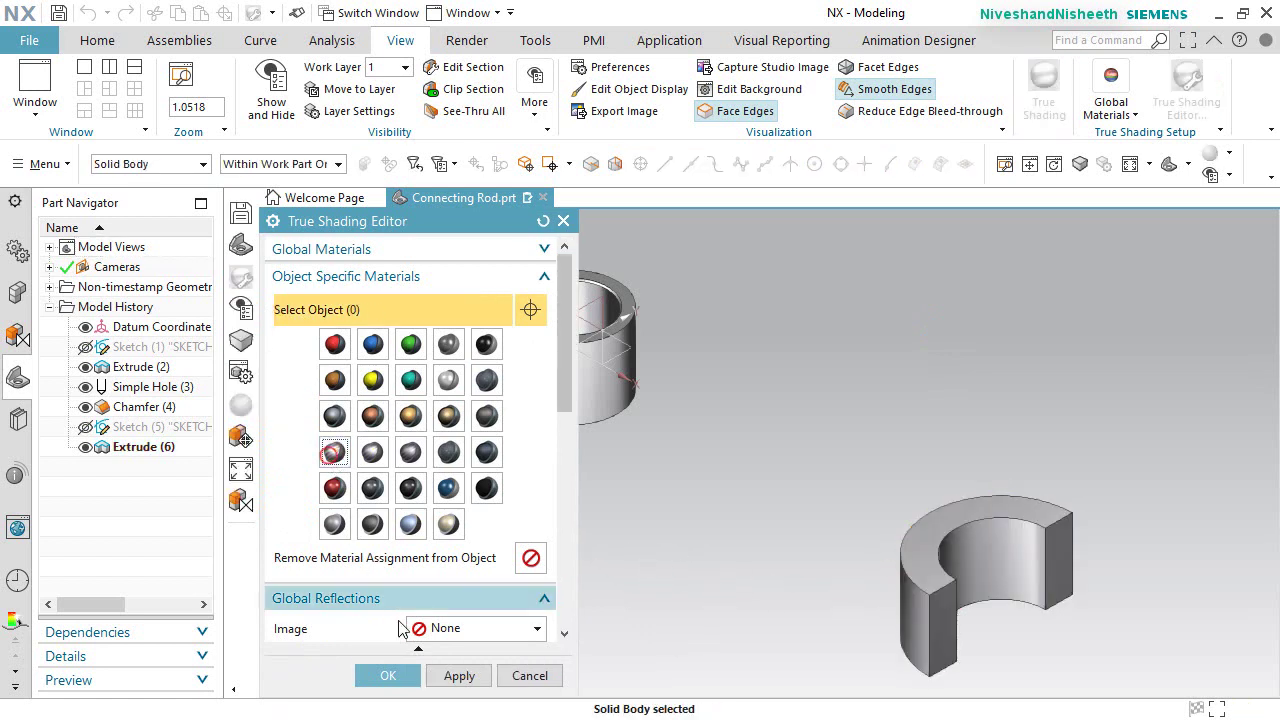
{"action": "left_click", "coordinate": [388, 675]}
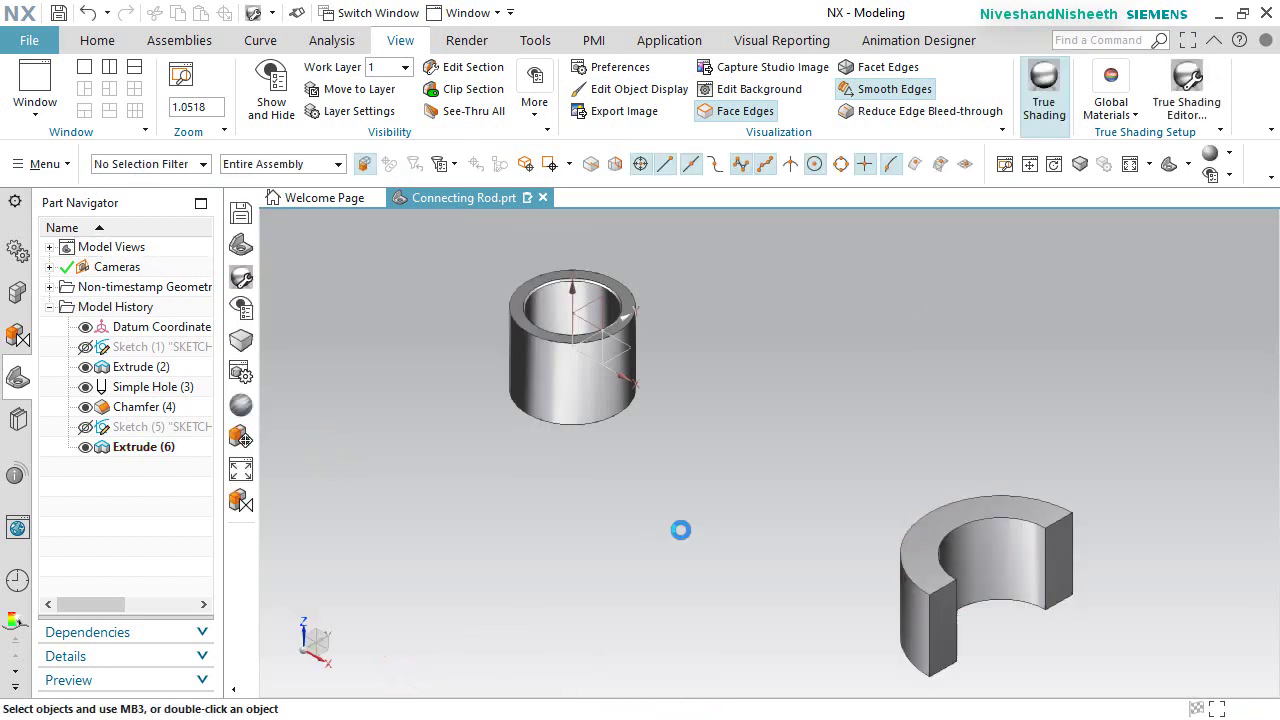
Step: Save the connecting rod part
{"action": "middle_click_drag", "start_coordinate": [788, 513], "coordinate": [810, 373]}
{"action": "key", "text": "Home"}
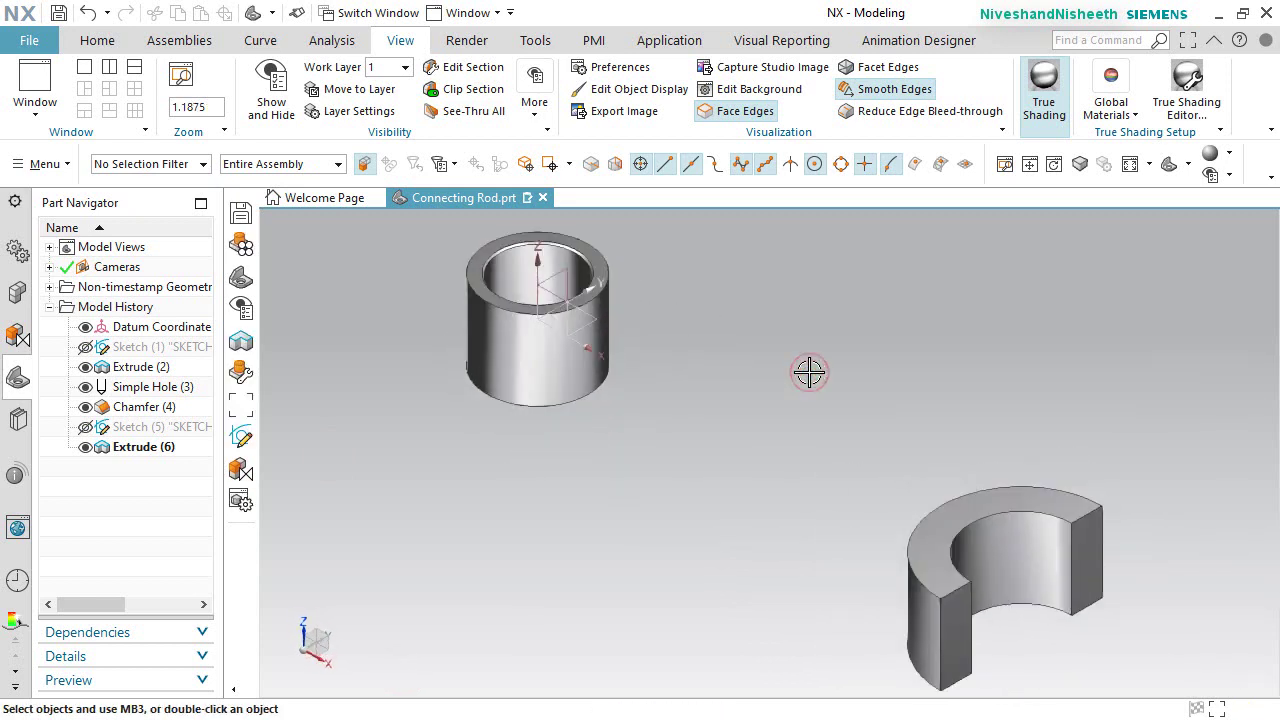
{"action": "key", "text": "ctrl+s"}
Step: Chamfer the half ring's two inner arc edges with a 0.02 in offset at a 45° angle
{"action": "left_click", "coordinate": [90, 40]}
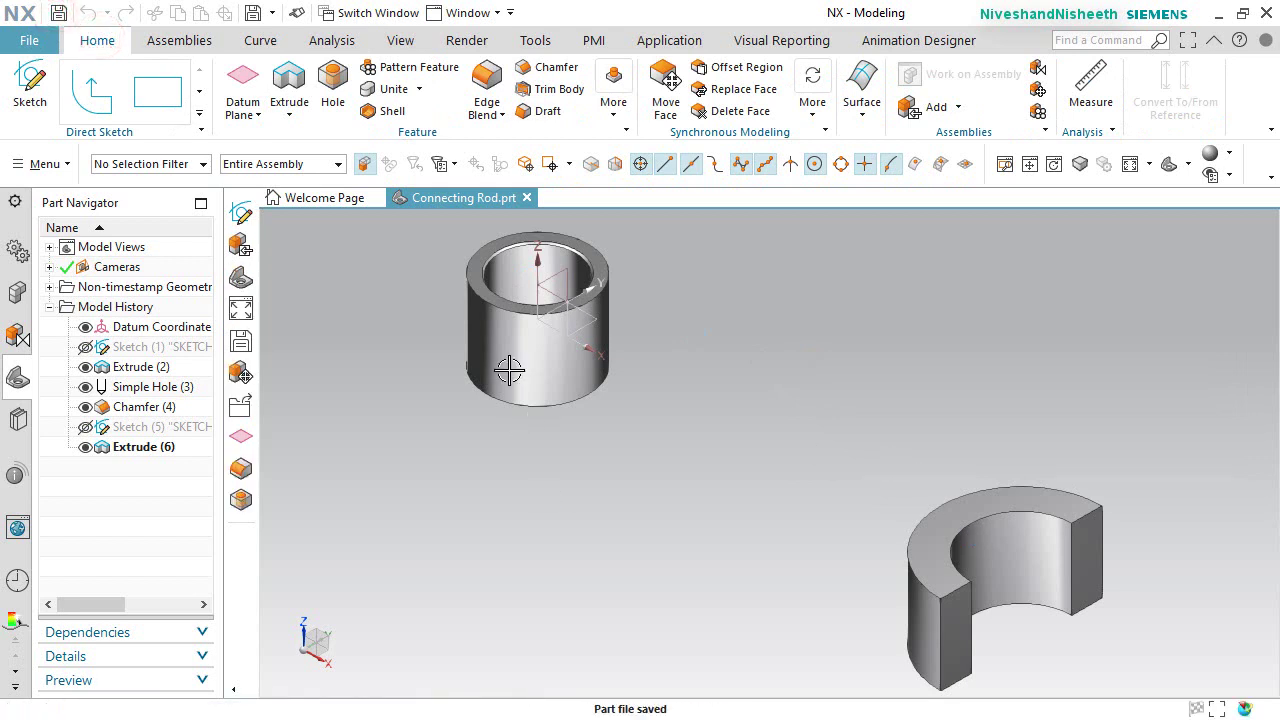
{"action": "left_click", "coordinate": [553, 70]}
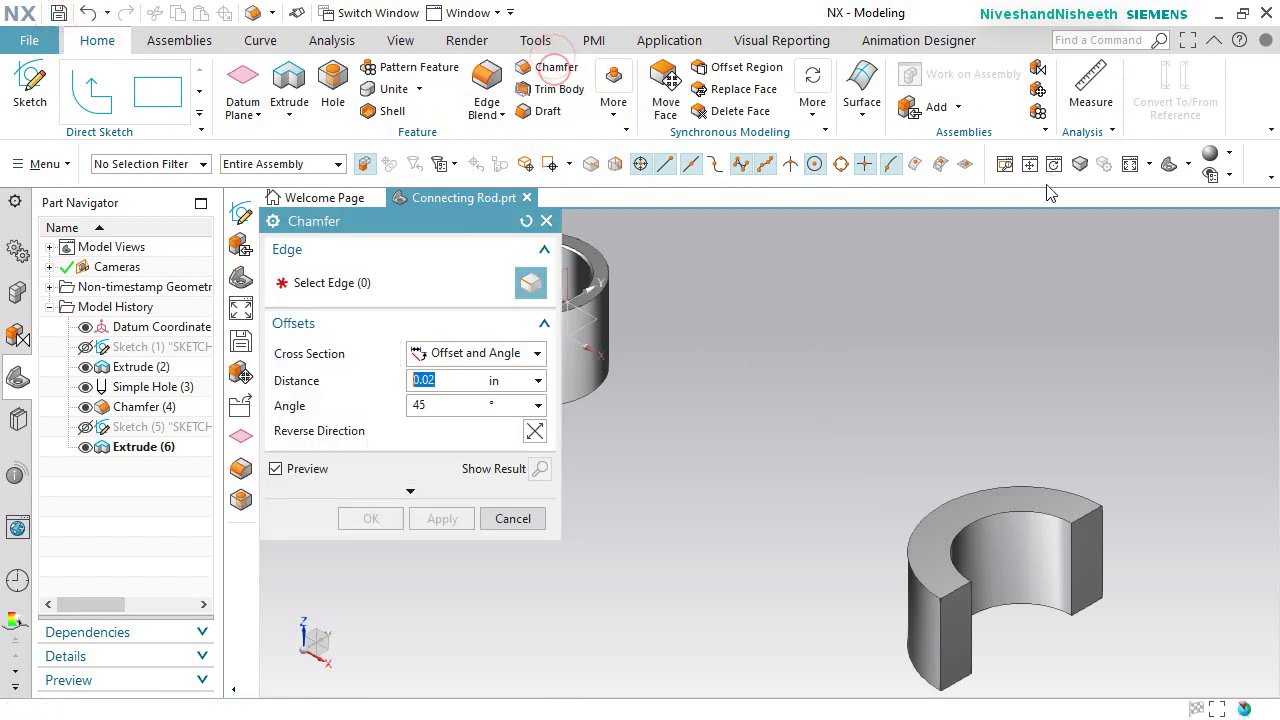
{"action": "left_click", "coordinate": [1010, 565]}
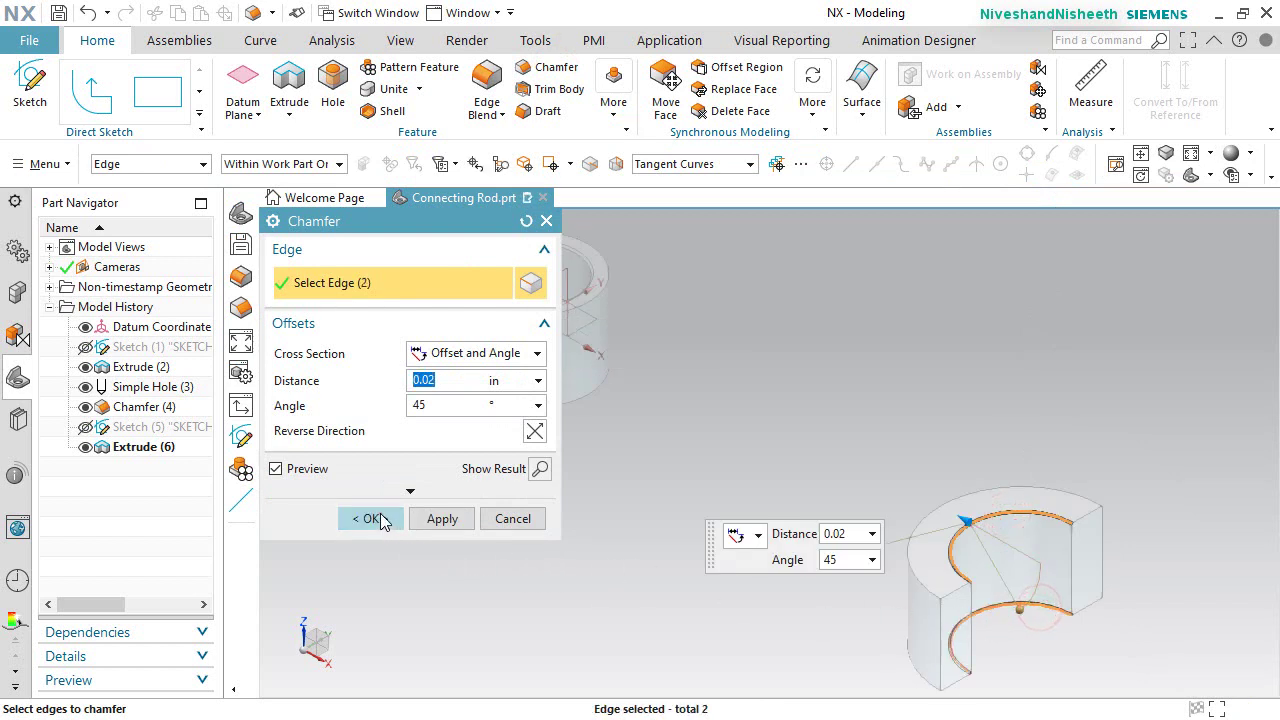
{"action": "left_click", "coordinate": [371, 518]}
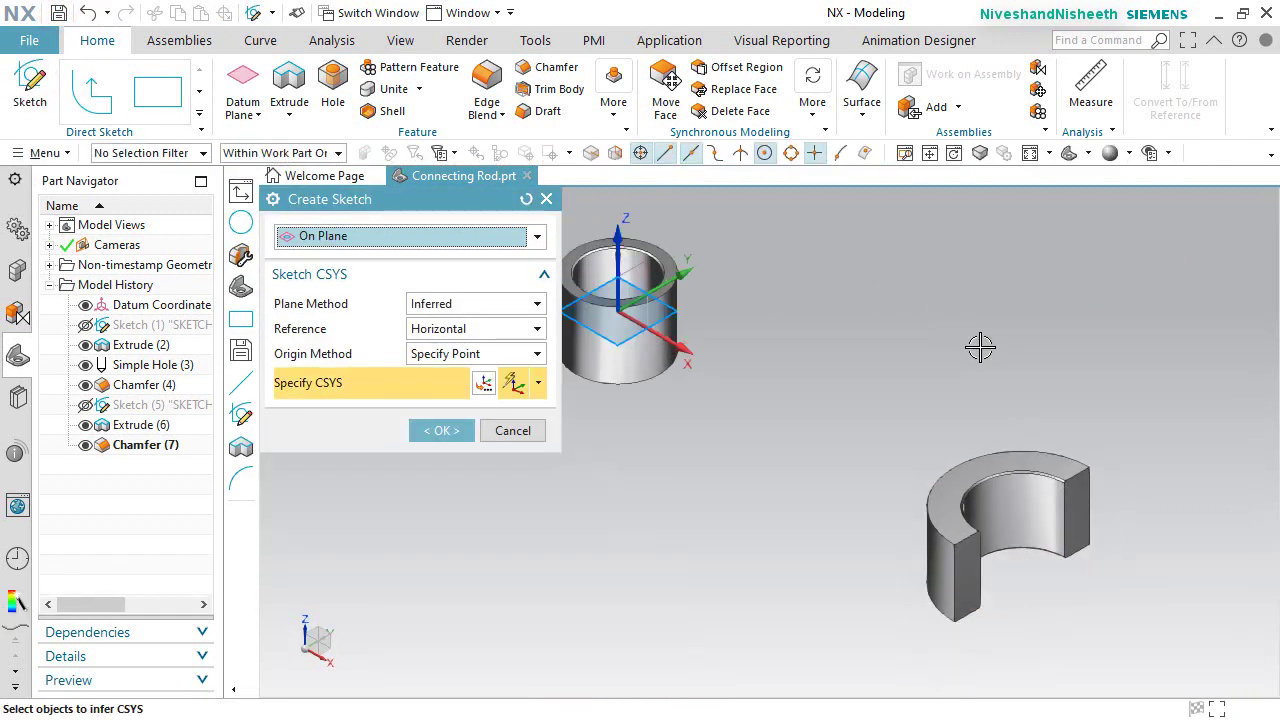
Step: Start a sketch on the horizontal XY plane and create intersection curves from the outer faces of the cylinder and half ring
{"action": "scroll", "coordinate": [800, 257], "scroll_direction": "up", "scroll_amount": 2}
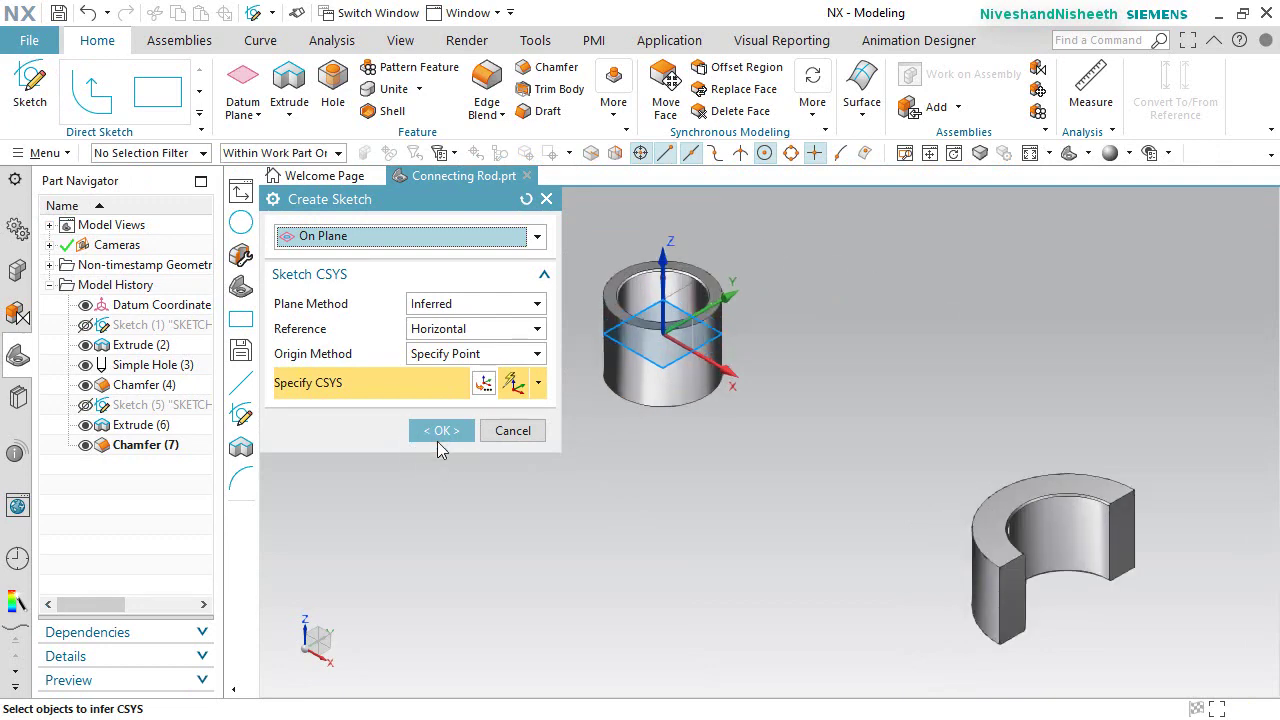
{"action": "left_click", "coordinate": [440, 438]}
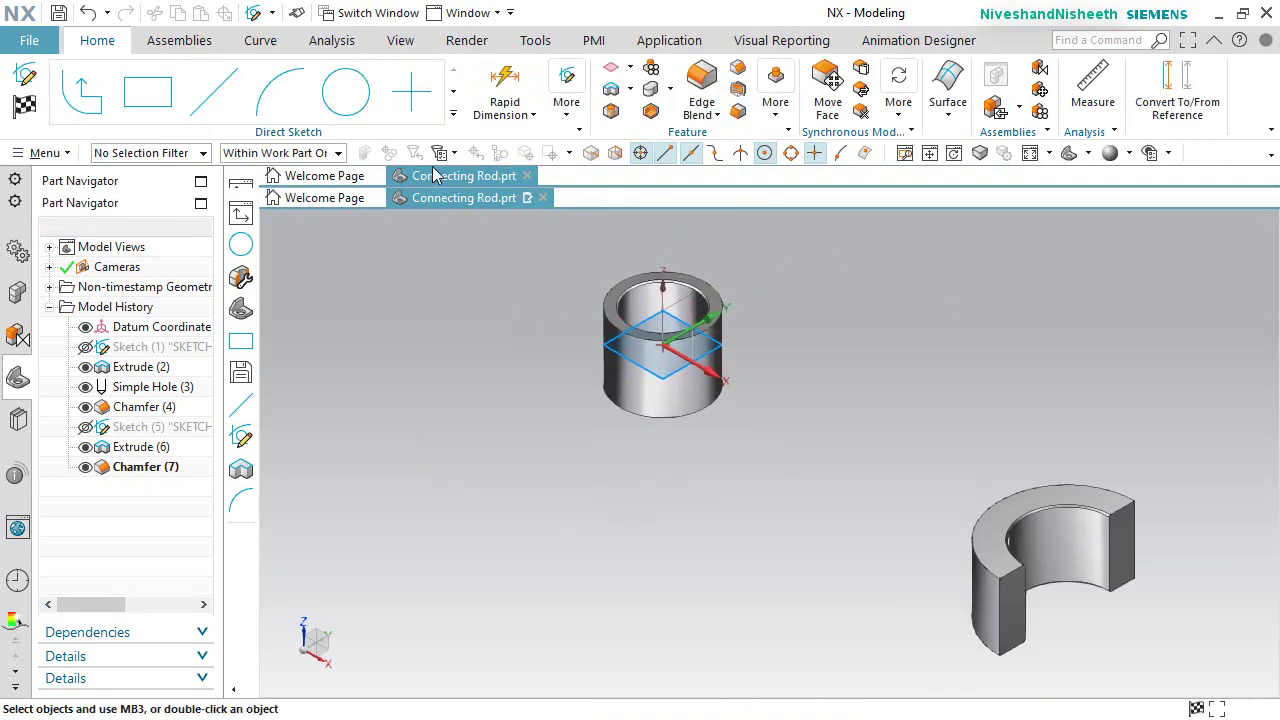
{"action": "left_click", "coordinate": [455, 118]}
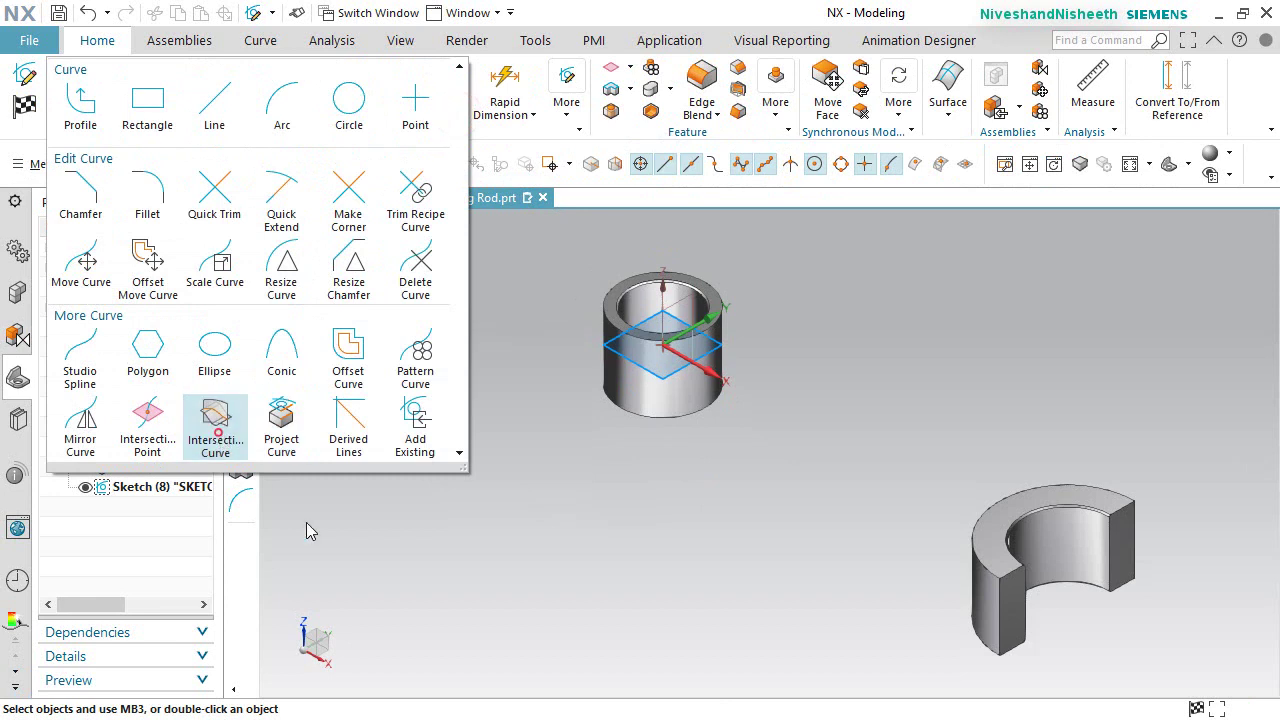
{"action": "left_click", "coordinate": [683, 398]}
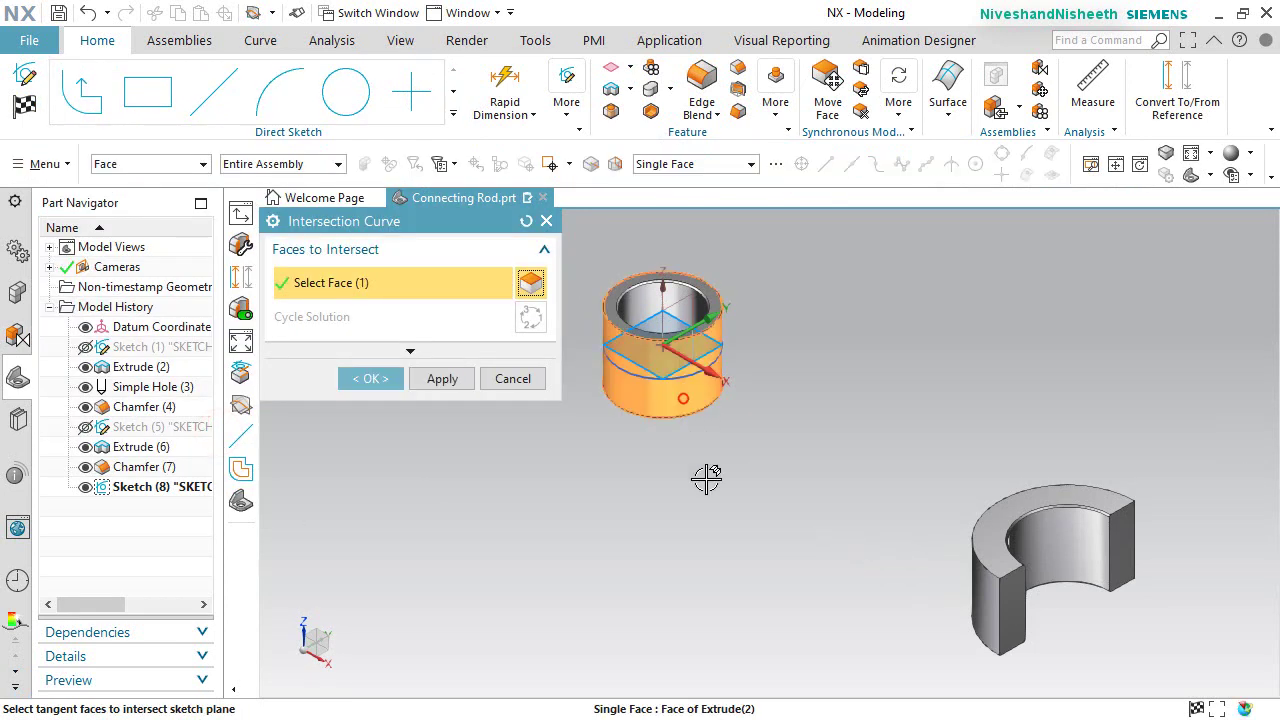
{"action": "left_click", "coordinate": [441, 379]}
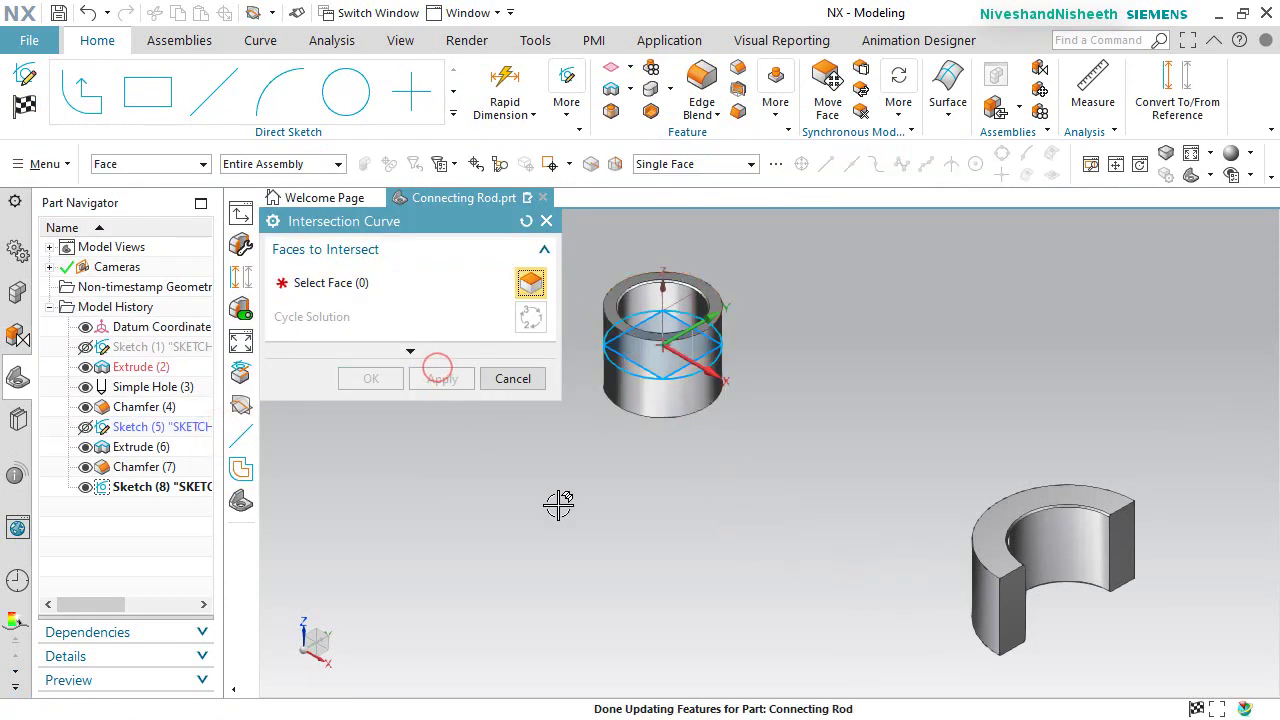
{"action": "left_click", "coordinate": [972, 590]}
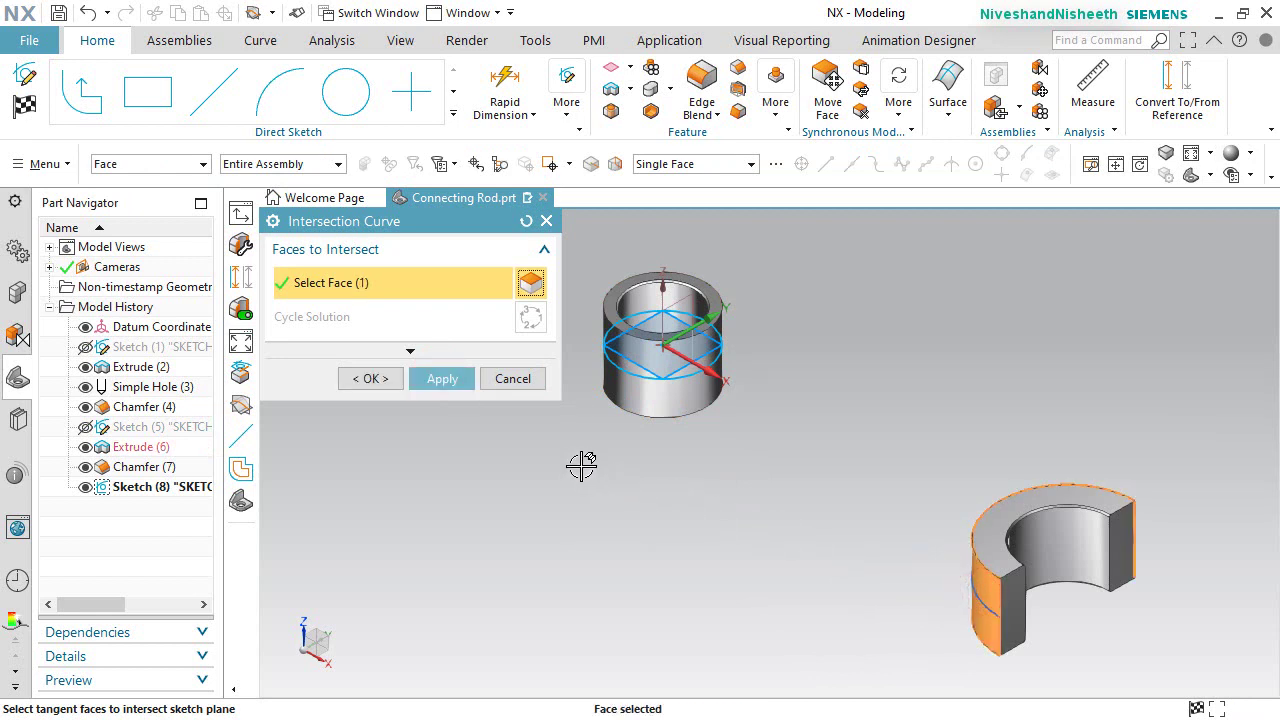
{"action": "left_click", "coordinate": [442, 379]}
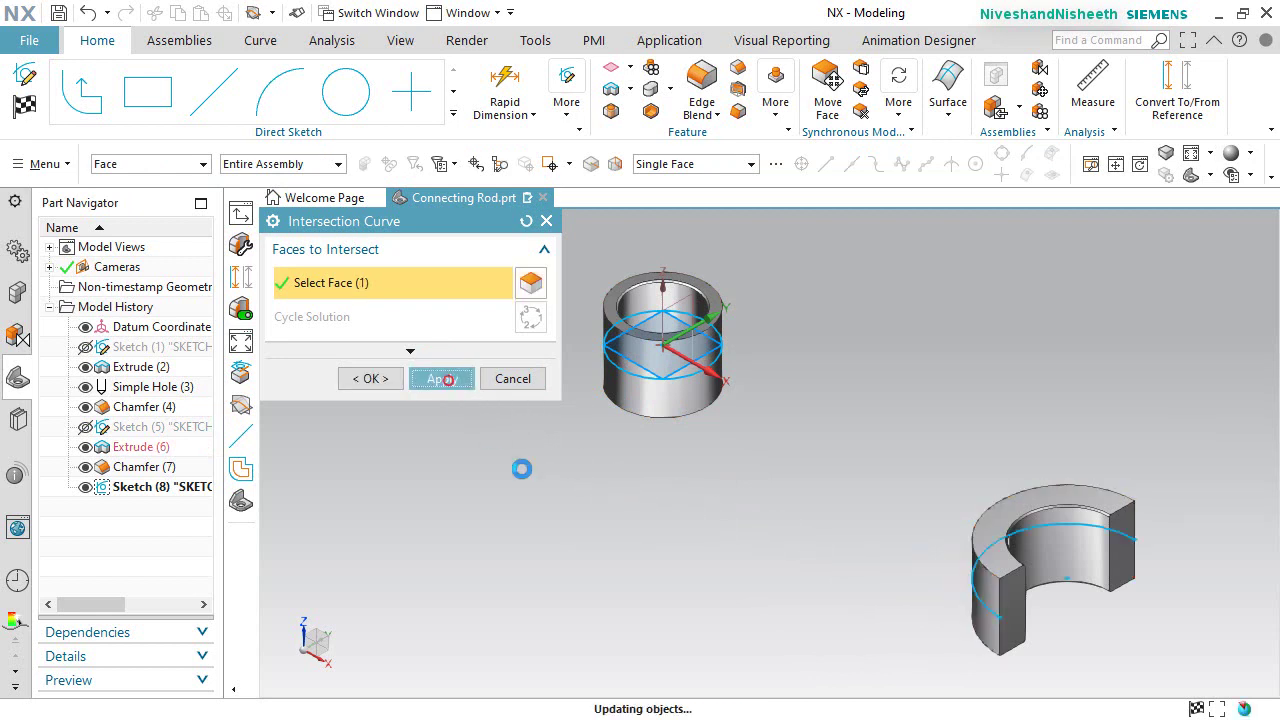
Step: Convert the intersection curves of the cylinder and half ring to reference curves
{"action": "left_click", "coordinate": [993, 590]}
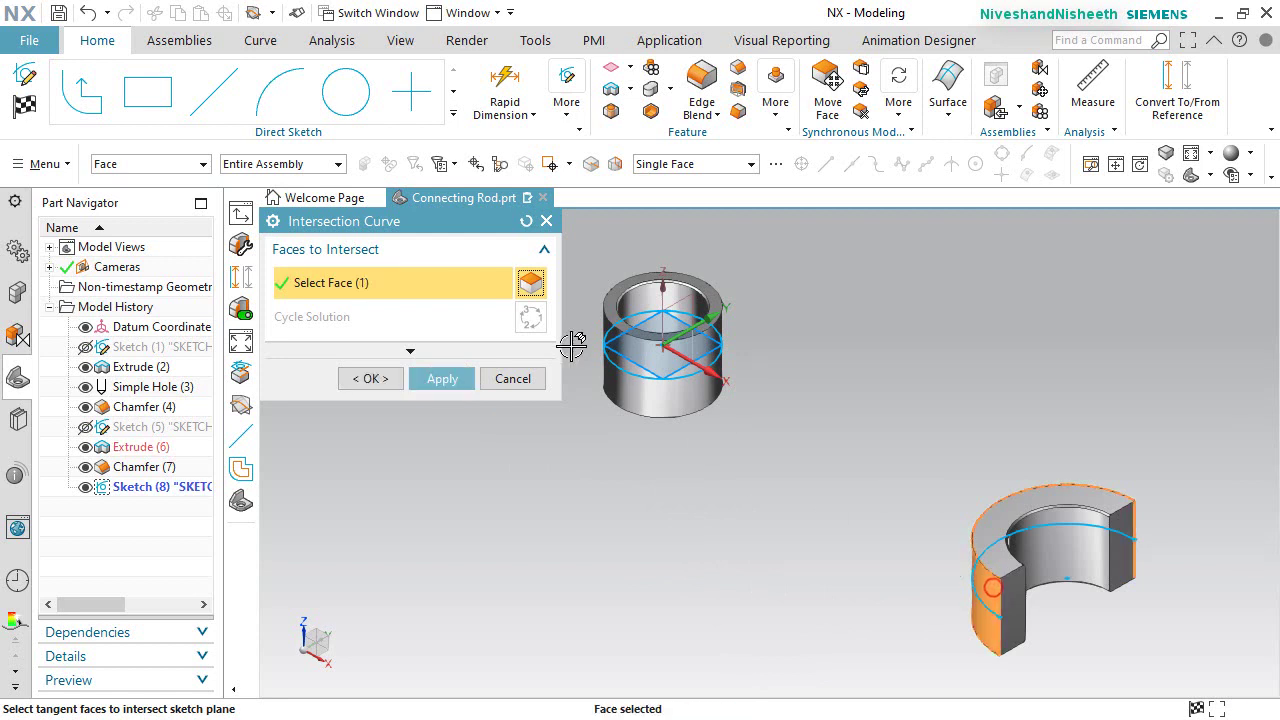
{"action": "left_click", "coordinate": [511, 379]}
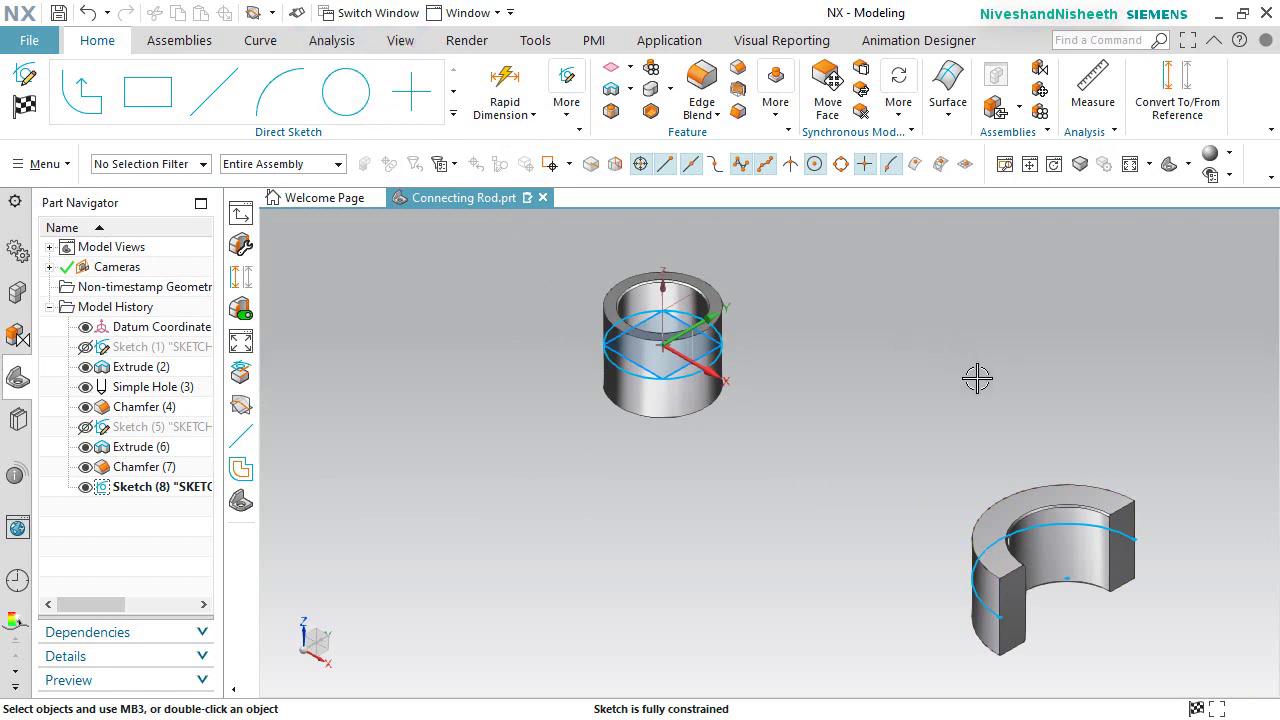
{"action": "middle_click_drag", "start_coordinate": [977, 378], "coordinate": [979, 418]}
{"action": "right_click_drag", "start_coordinate": [941, 378], "coordinate": [971, 318]}
{"action": "left_click", "coordinate": [1168, 88]}
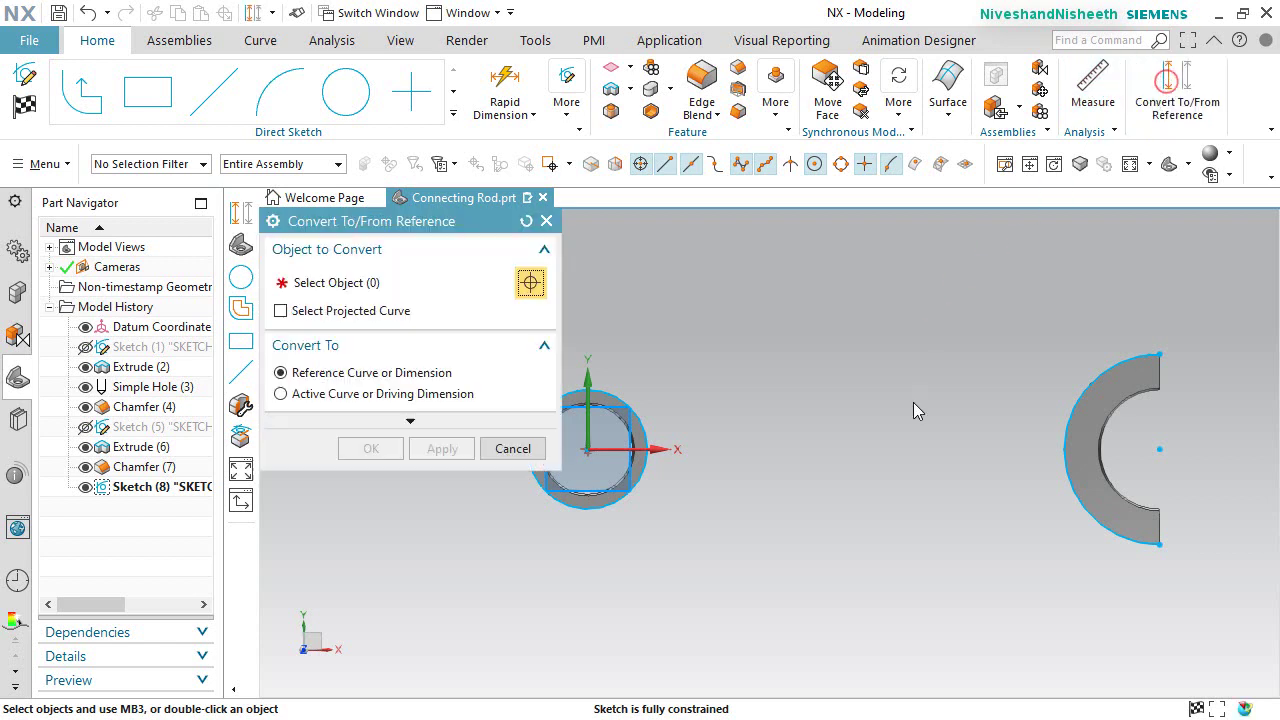
{"action": "scroll", "coordinate": [923, 416], "scroll_direction": "down", "scroll_amount": 2}
{"action": "left_click_drag", "start_coordinate": [575, 268], "coordinate": [1197, 651]}
{"action": "left_click", "coordinate": [372, 450]}
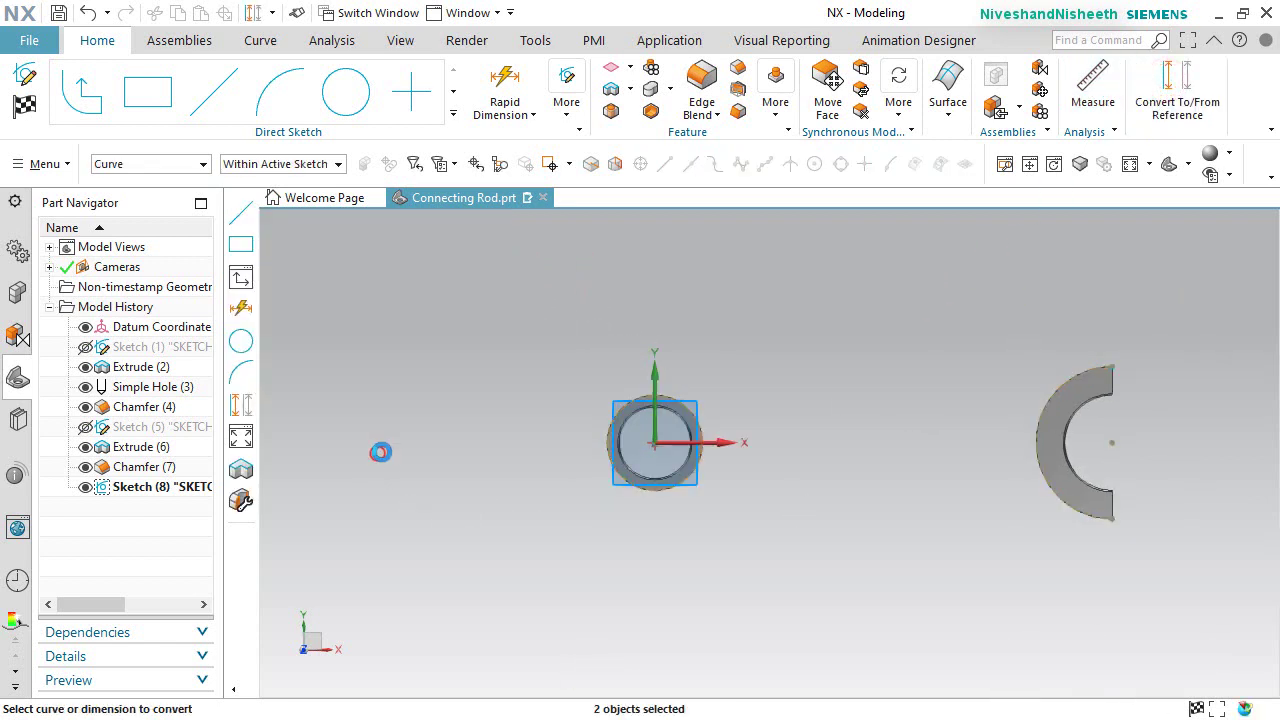
Step: Sketch a horizontal line from the cylinder's centre to the half ring's centre and convert it to a reference line
{"action": "left_click", "coordinate": [1132, 166]}
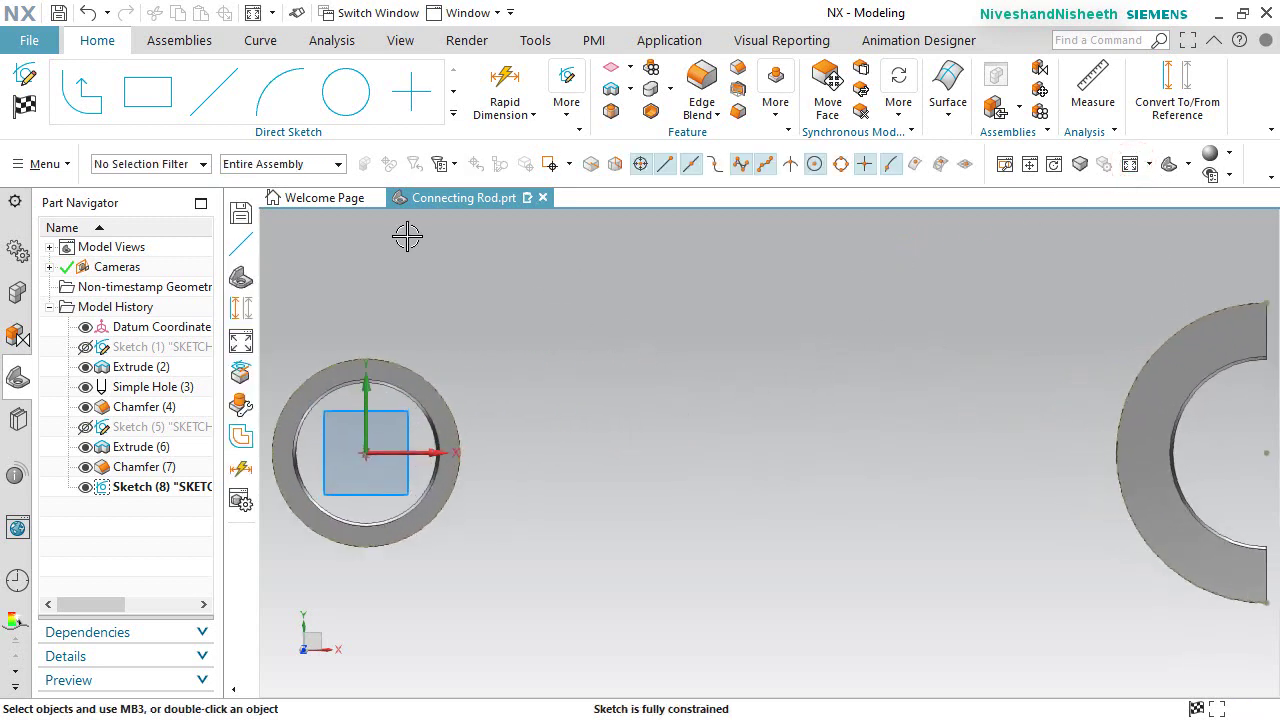
{"action": "left_click", "coordinate": [208, 92]}
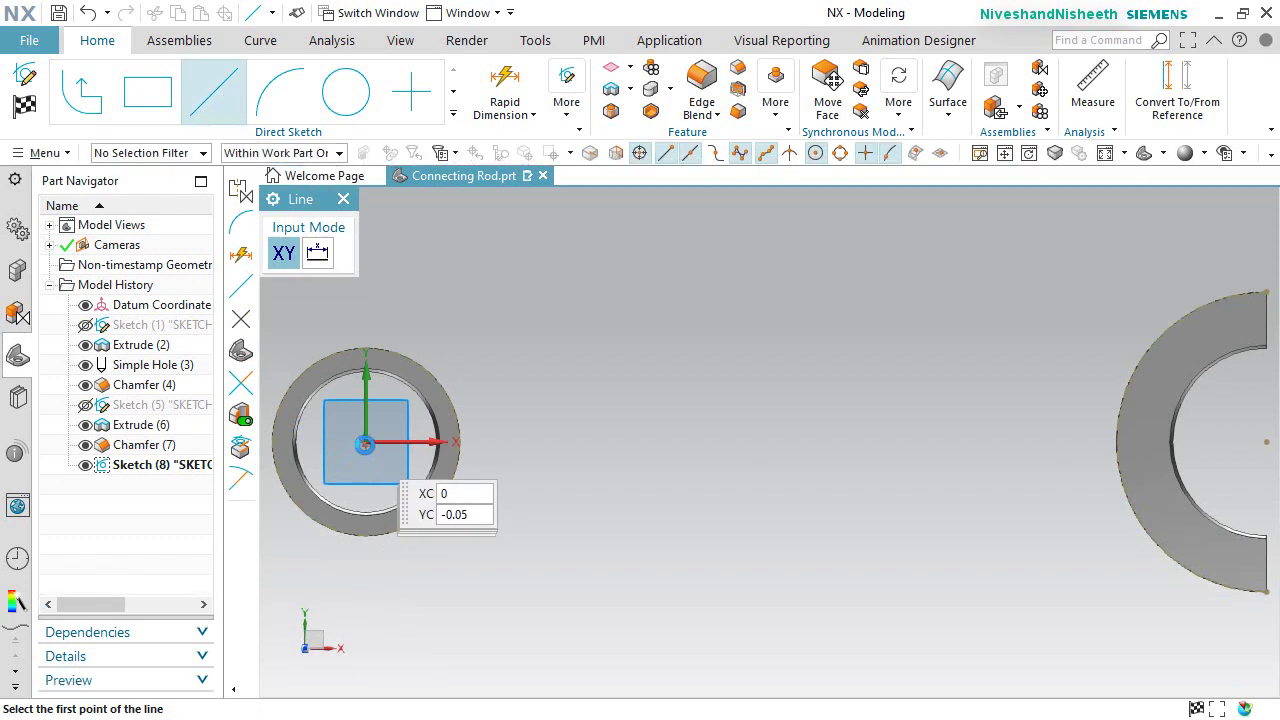
{"action": "left_click", "coordinate": [366, 443]}
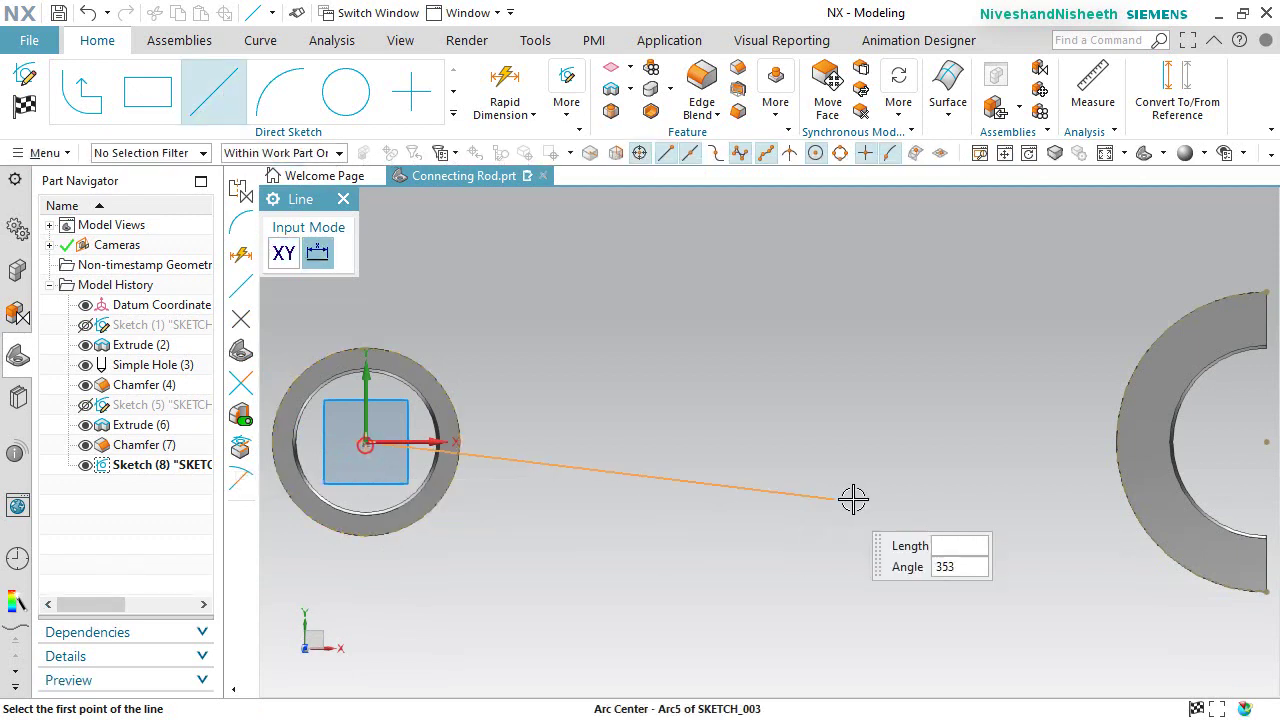
{"action": "left_click", "coordinate": [1265, 442]}
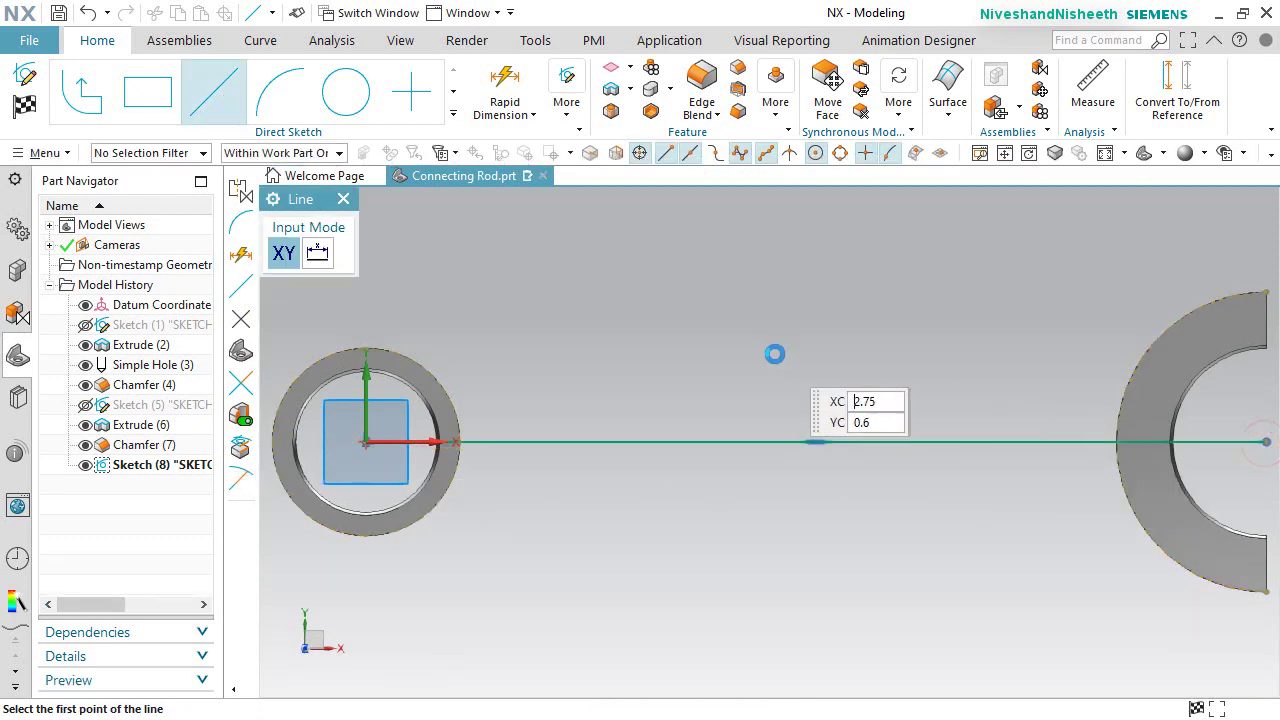
{"action": "key", "text": "Escape"}
{"action": "left_click", "coordinate": [717, 454]}
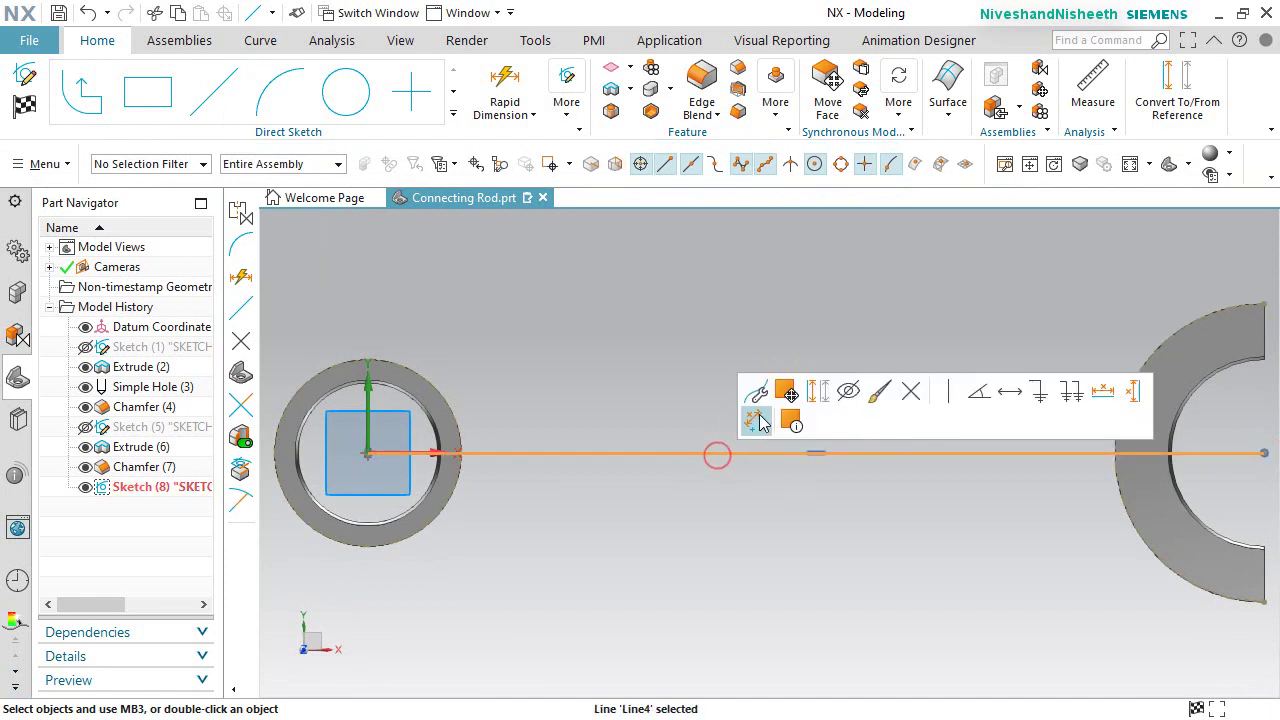
{"action": "left_click", "coordinate": [818, 393]}
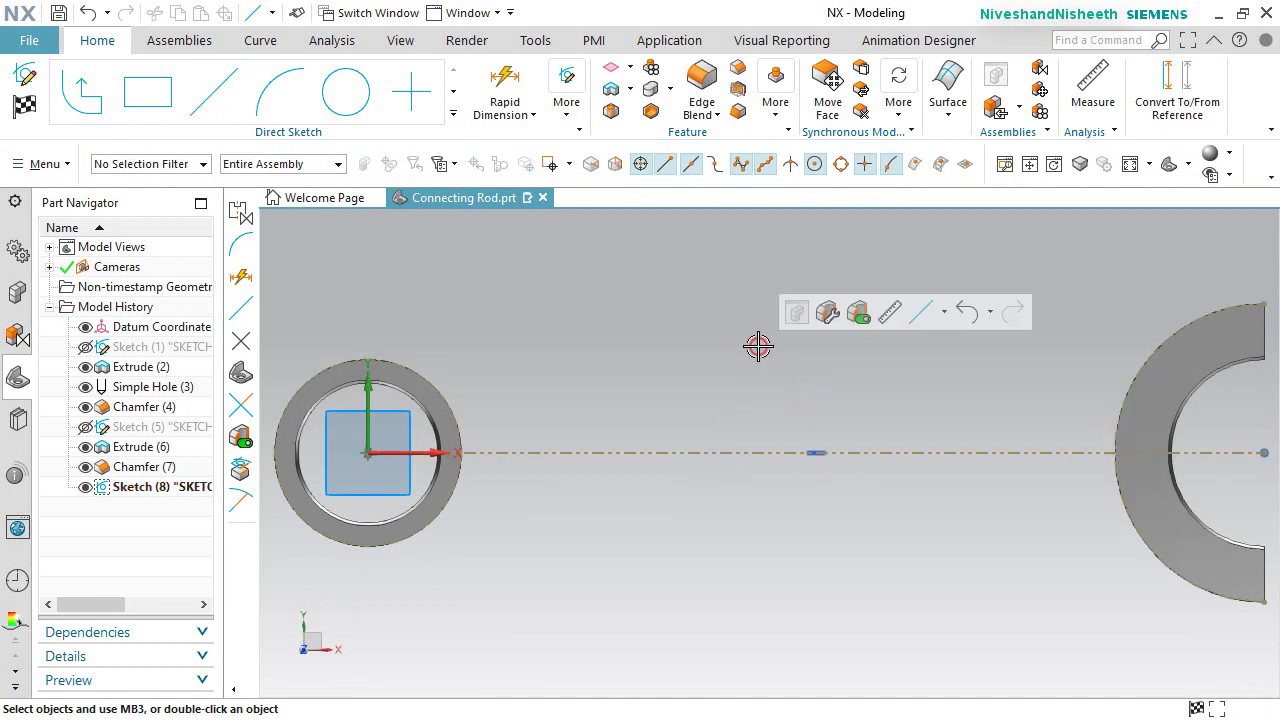
Step: Sketch a vertical line about 2.9 in long beside the half ring's open side and constrain its midpoint to the ring's centre
{"action": "scroll", "coordinate": [686, 400], "scroll_direction": "down", "scroll_amount": 2}
{"action": "scroll", "coordinate": [1150, 429], "scroll_direction": "down", "scroll_amount": 2}
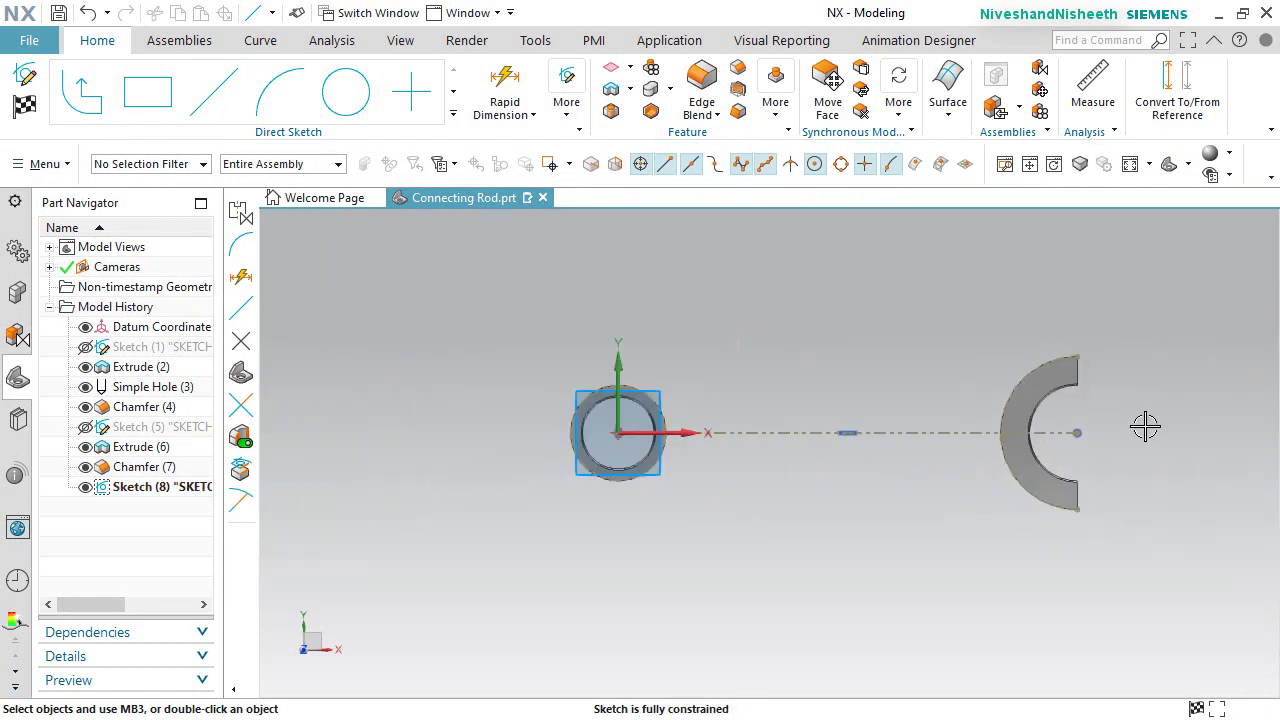
{"action": "scroll", "coordinate": [1143, 429], "scroll_direction": "up", "scroll_amount": 3}
{"action": "left_click", "coordinate": [213, 91]}
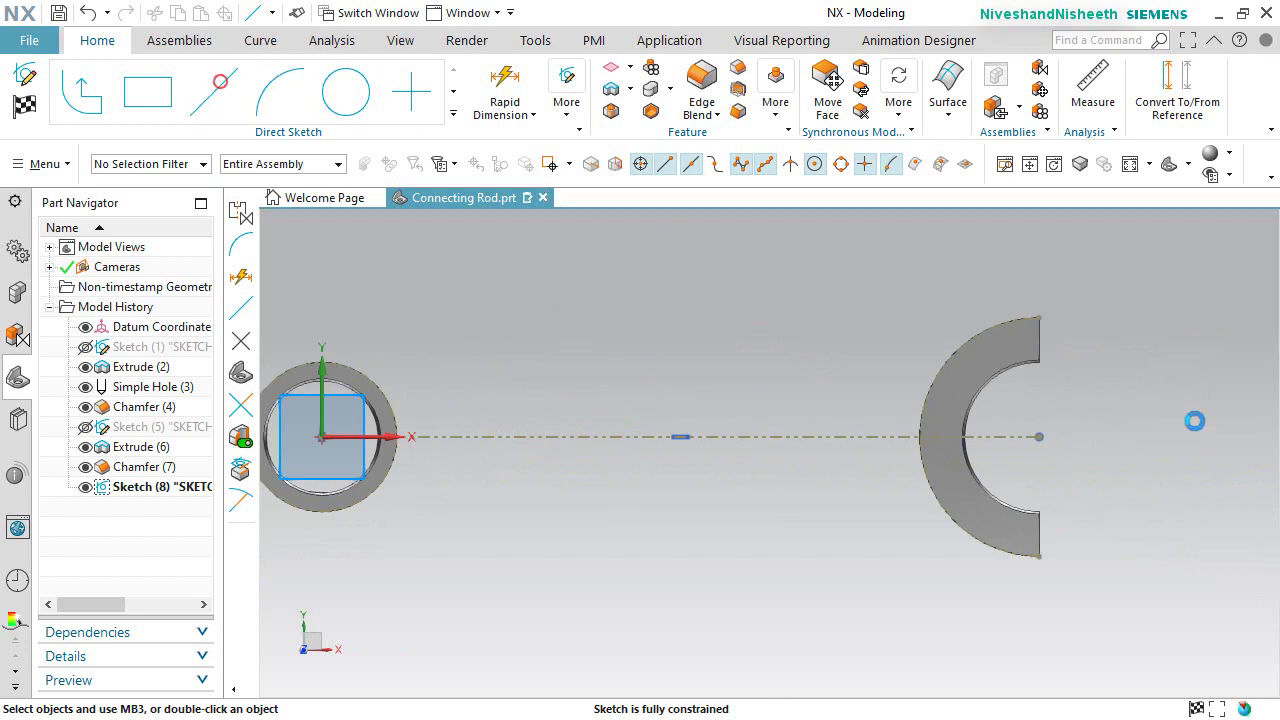
{"action": "left_click", "coordinate": [1097, 261]}
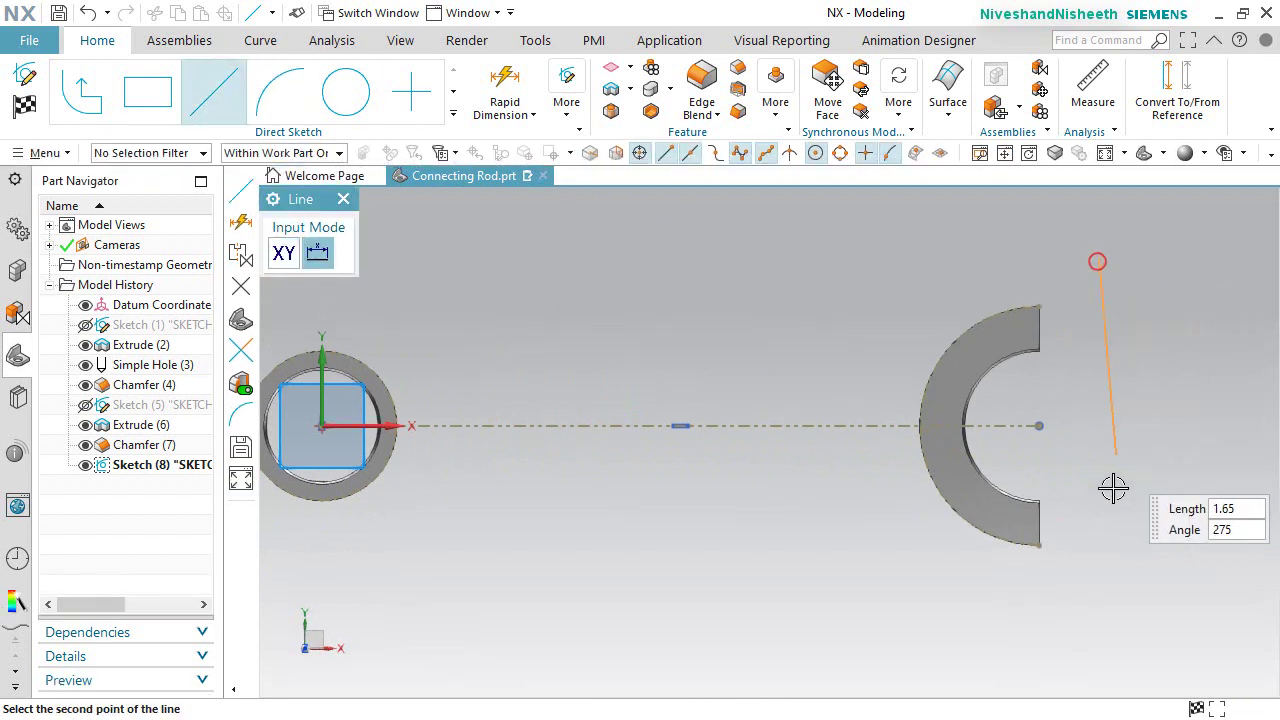
{"action": "left_click", "coordinate": [1100, 607]}
{"action": "key", "text": "Escape"}
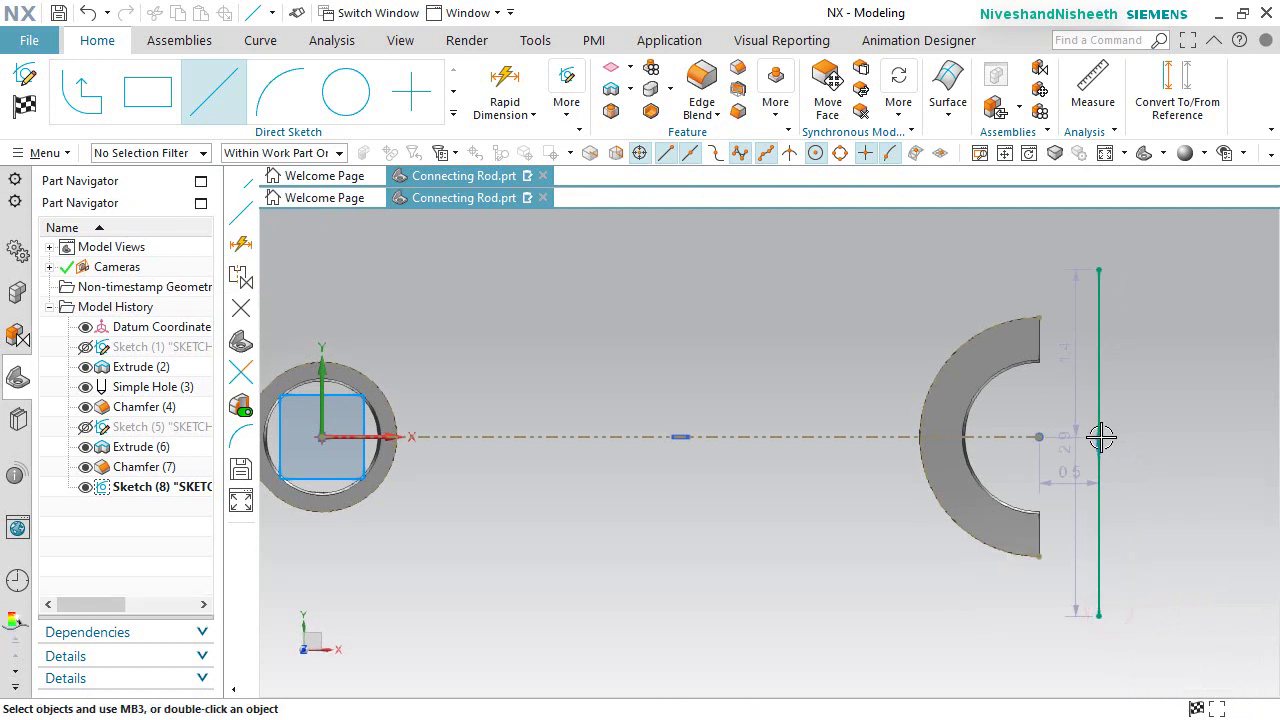
{"action": "left_click", "coordinate": [1042, 437]}
{"action": "left_click", "coordinate": [1034, 401]}
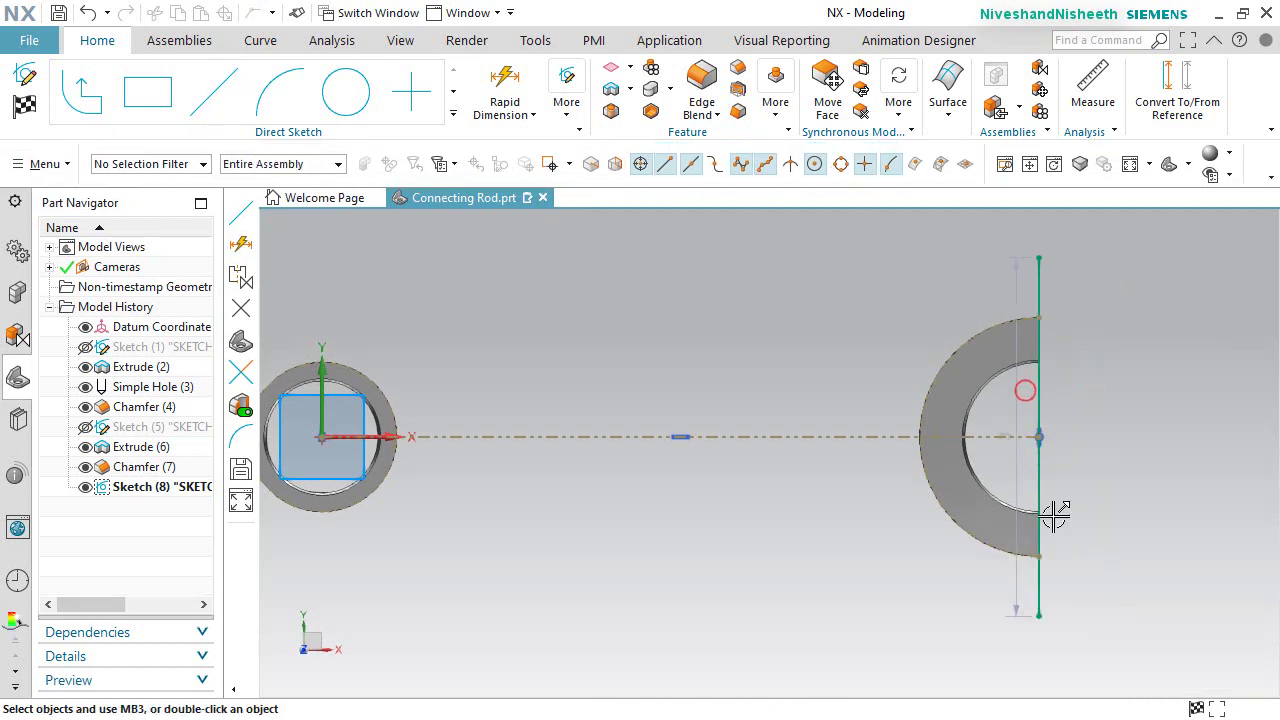
Step: Move the vertical line's length dimension clear of the half ring and set it to 2.5 in
{"action": "left_click_drag", "start_coordinate": [1018, 390], "coordinate": [1128, 418]}
{"action": "double_click", "coordinate": [1122, 418]}
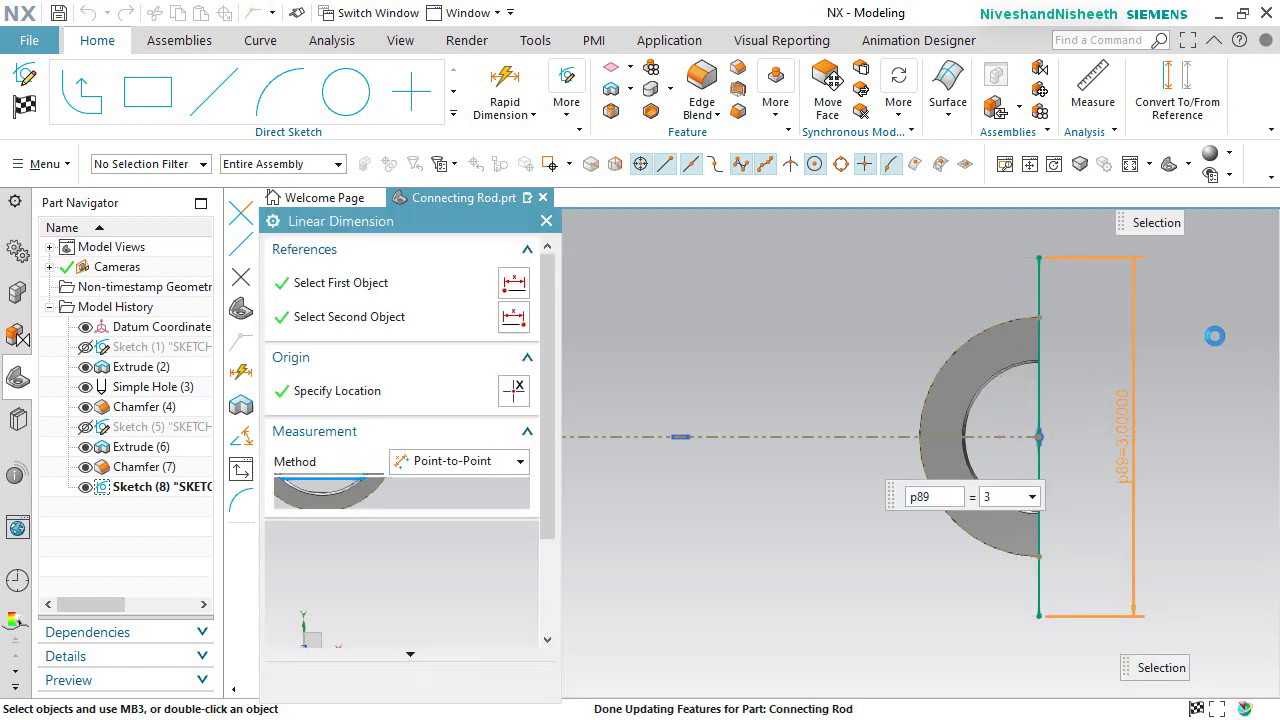
{"action": "type", "text": "2.5"}
{"action": "key", "text": "Return"}
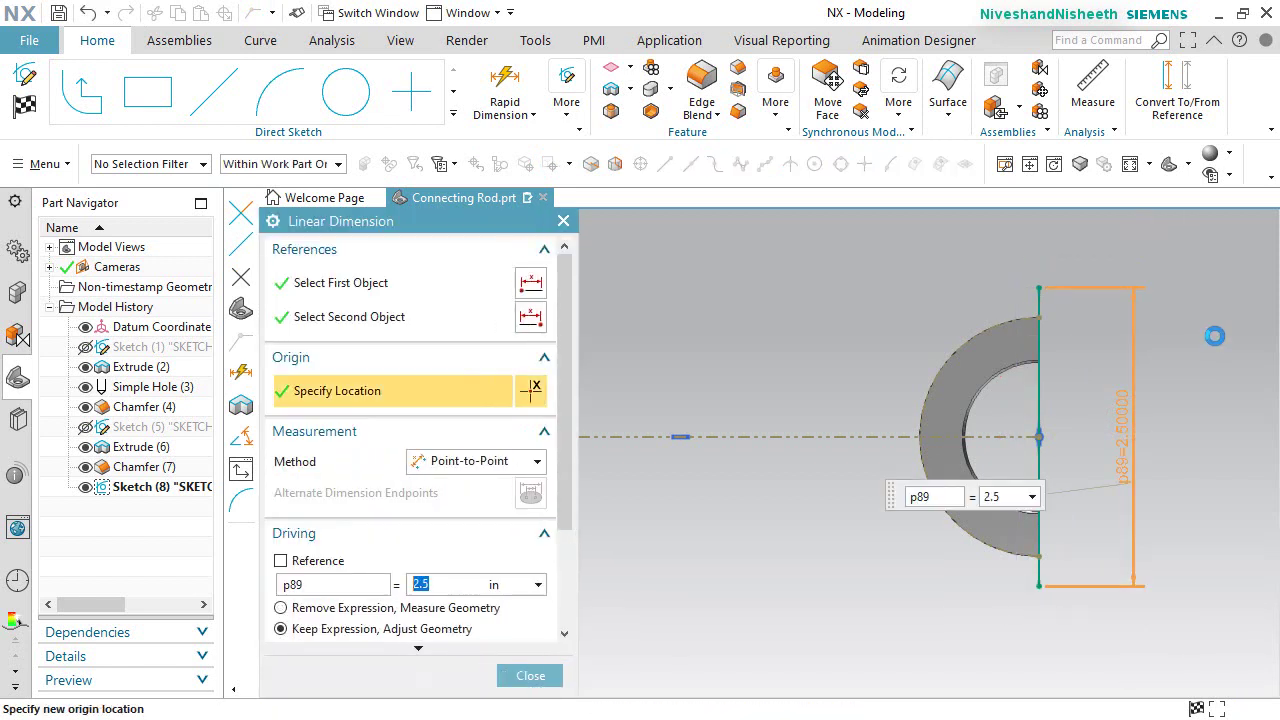
{"action": "left_click", "coordinate": [530, 676]}
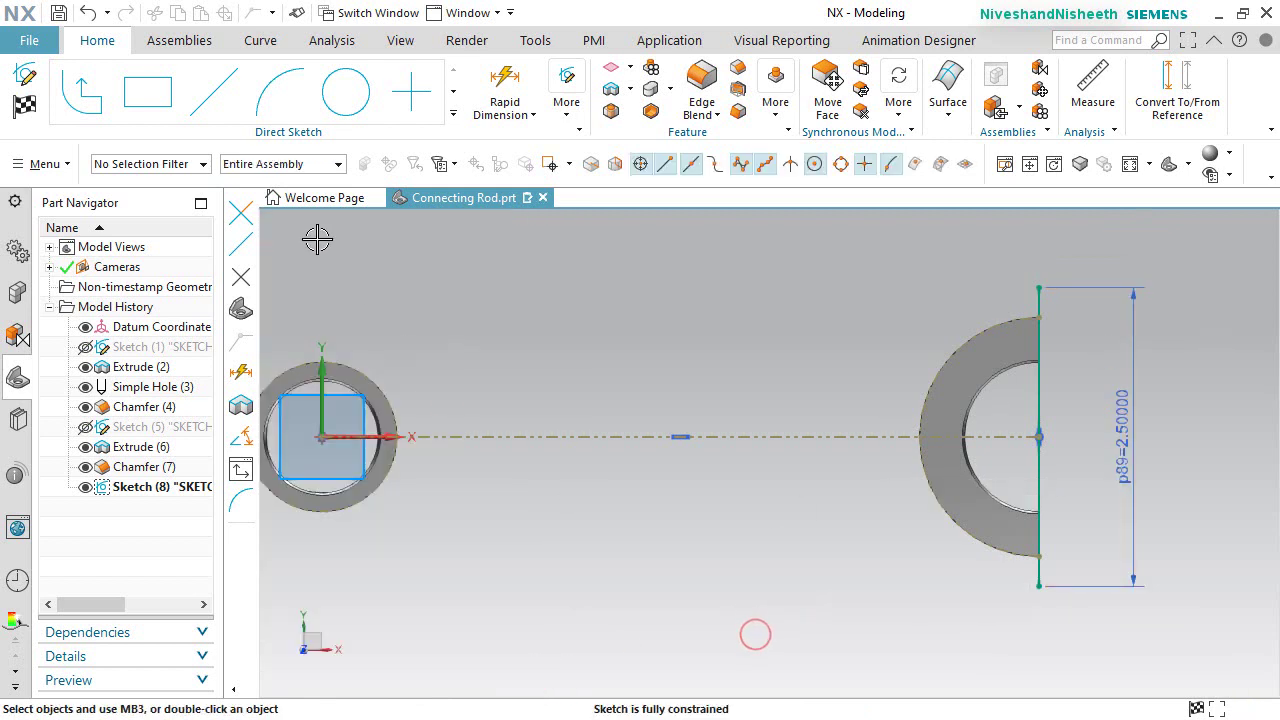
Step: Sketch a slanted line about 0.5 in long from the vertical line's lower endpoint toward the small end
{"action": "key", "text": "l"}
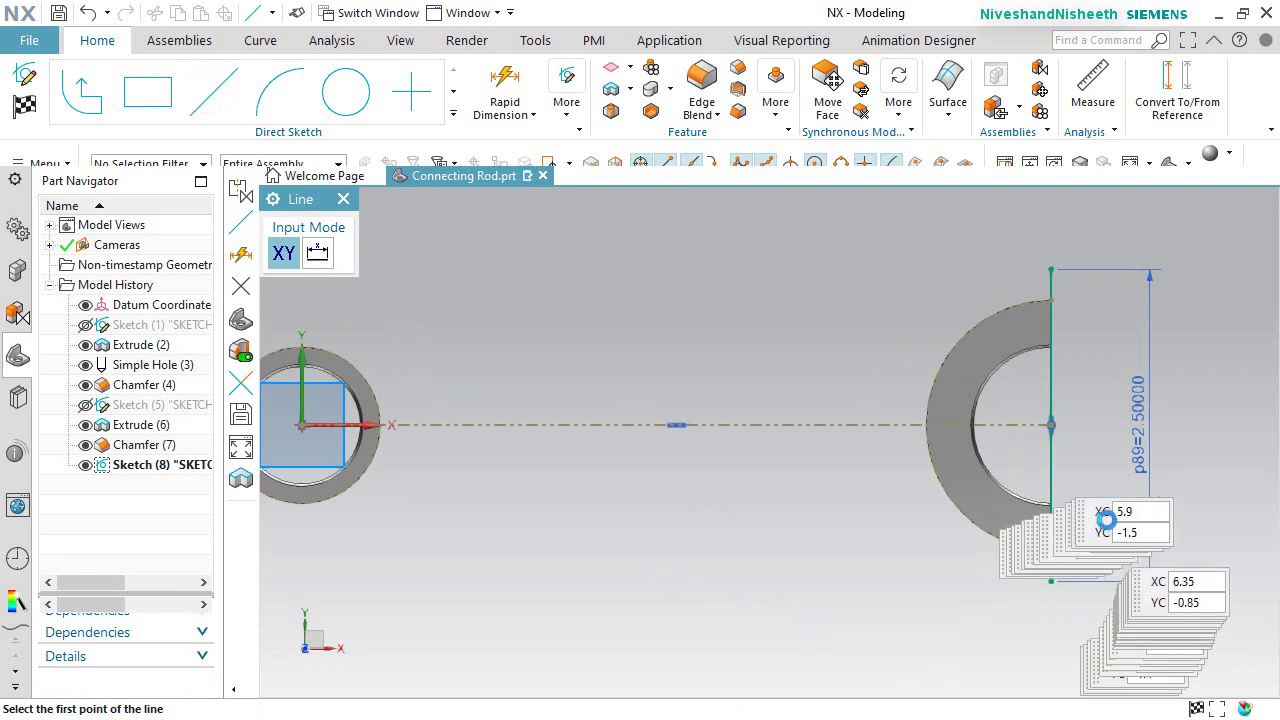
{"action": "scroll", "coordinate": [1104, 511], "scroll_direction": "up", "scroll_amount": 2}
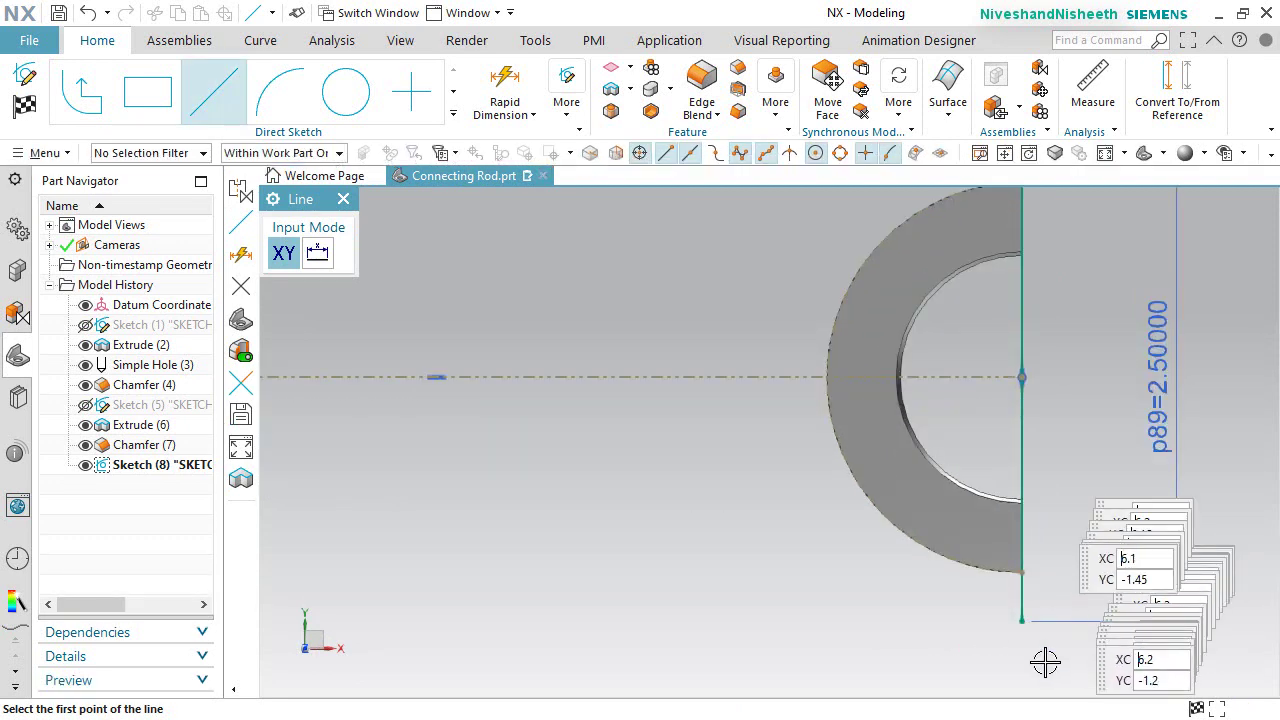
{"action": "scroll", "coordinate": [1014, 628], "scroll_direction": "up", "scroll_amount": 2}
{"action": "left_click", "coordinate": [1014, 606]}
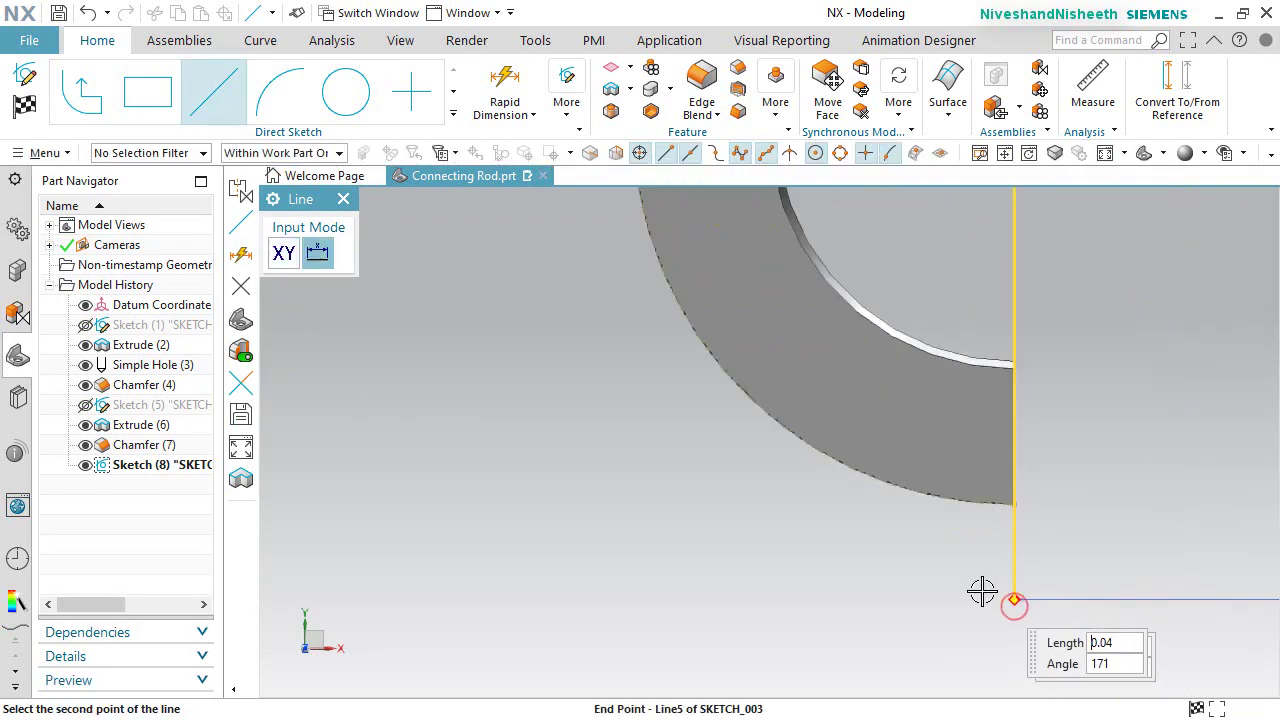
{"action": "left_click", "coordinate": [828, 561]}
{"action": "key", "text": "Escape"}
Step: Add an angular dimension of 85° between the slanted line and the vertical line
{"action": "left_click", "coordinate": [533, 114]}
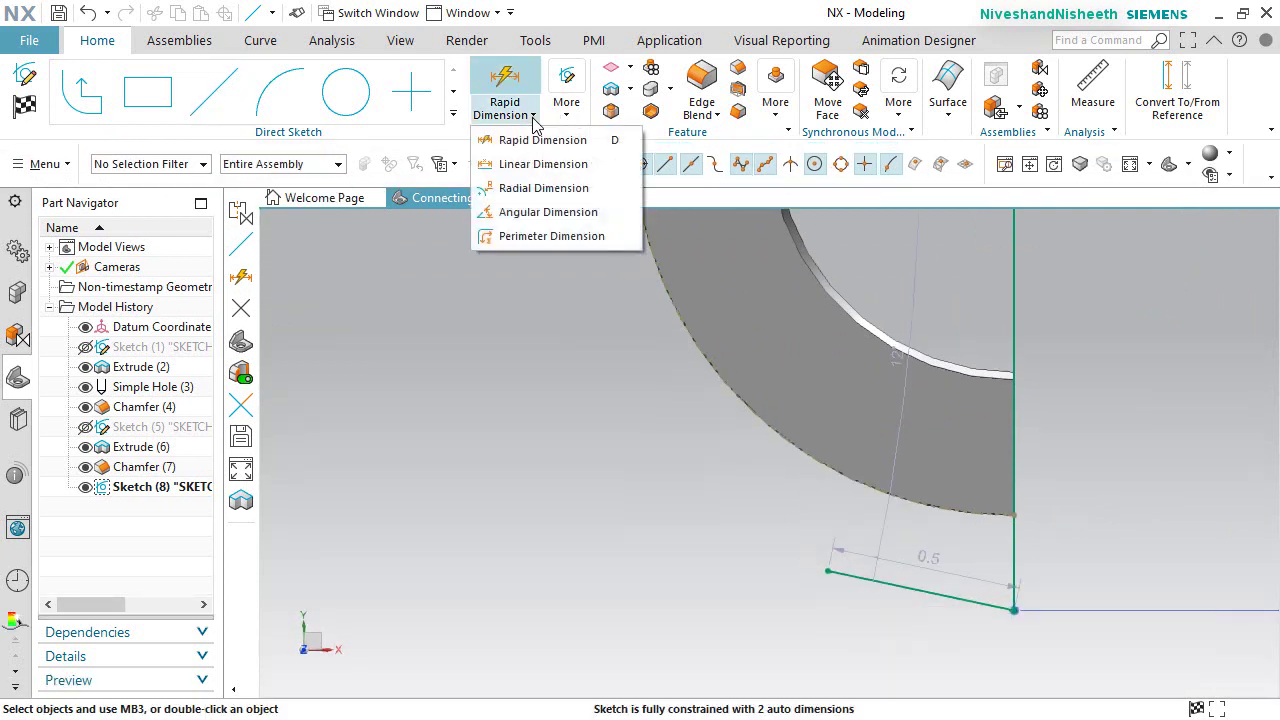
{"action": "left_click", "coordinate": [533, 114]}
{"action": "left_click", "coordinate": [530, 114]}
{"action": "left_click", "coordinate": [531, 211]}
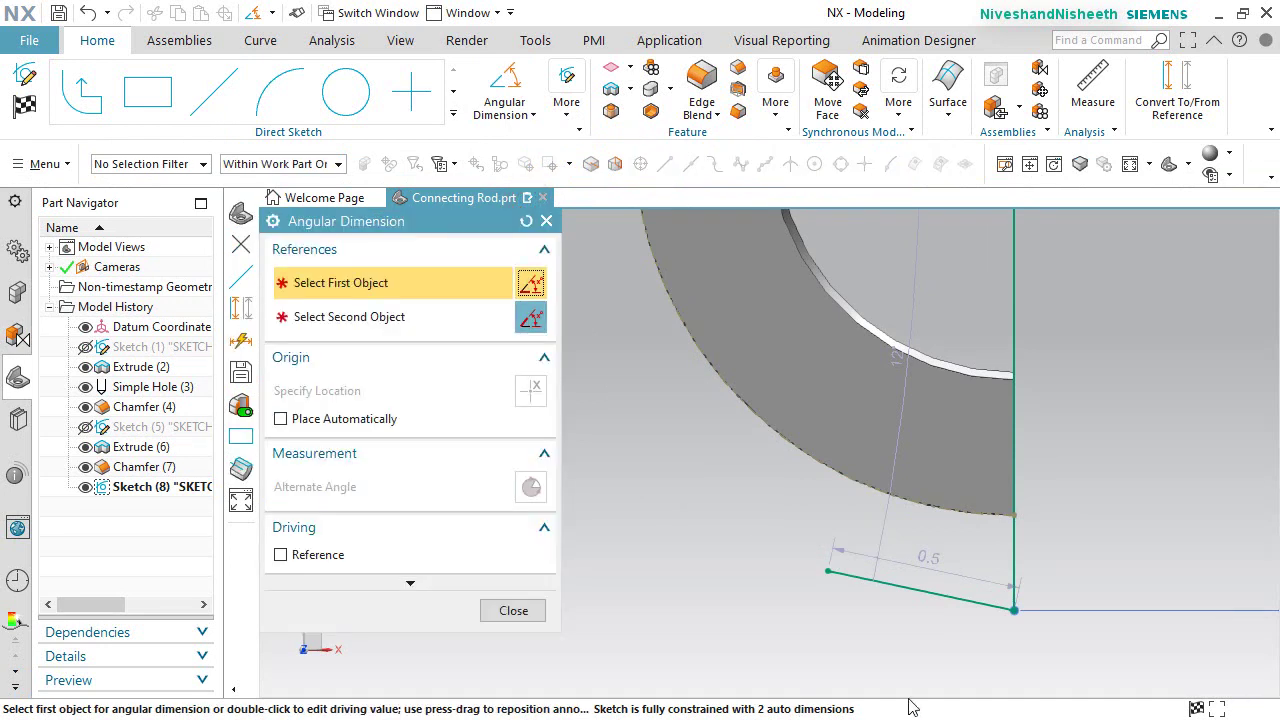
{"action": "scroll", "coordinate": [946, 606], "scroll_direction": "up", "scroll_amount": 2}
{"action": "left_click", "coordinate": [964, 582]}
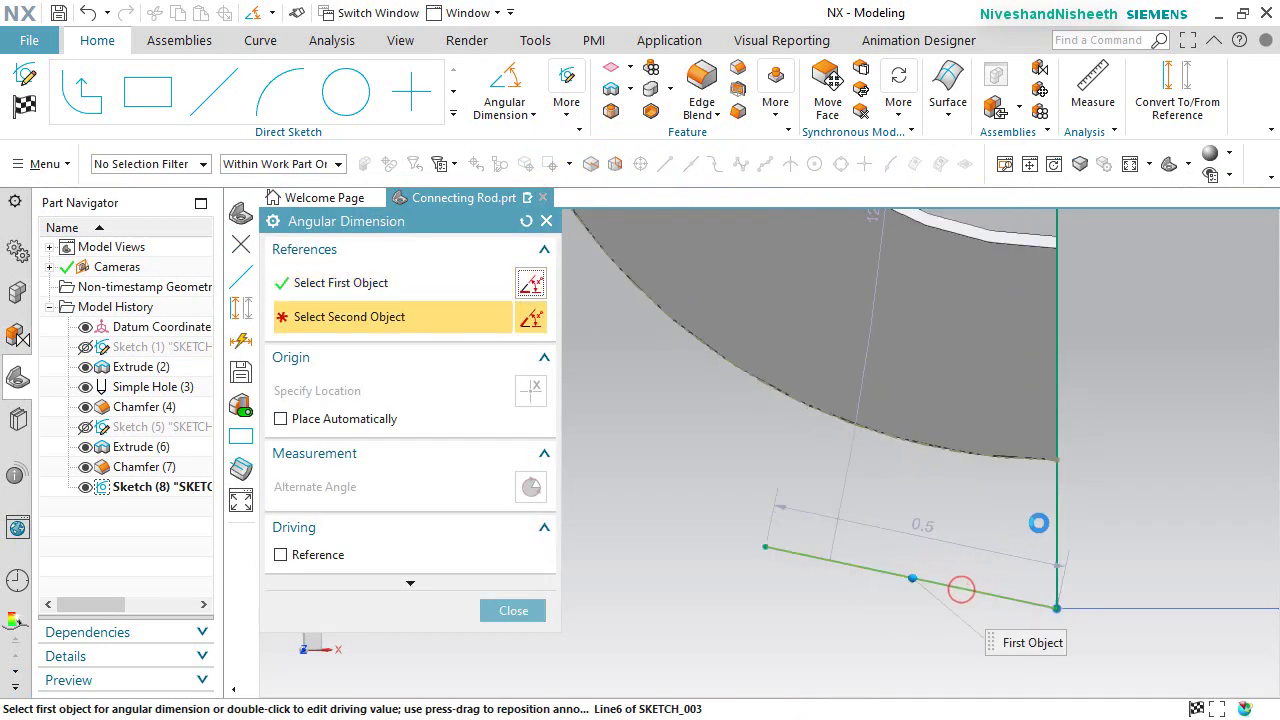
{"action": "left_click", "coordinate": [1025, 521]}
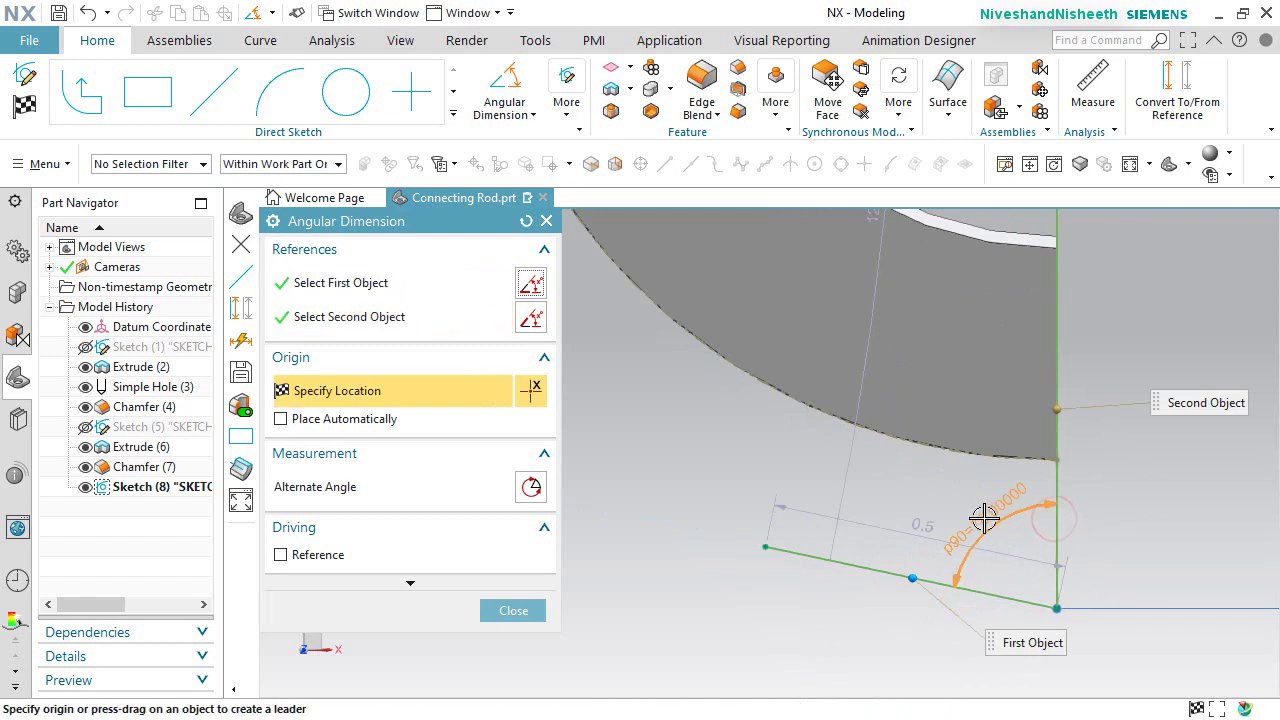
{"action": "left_click", "coordinate": [985, 518]}
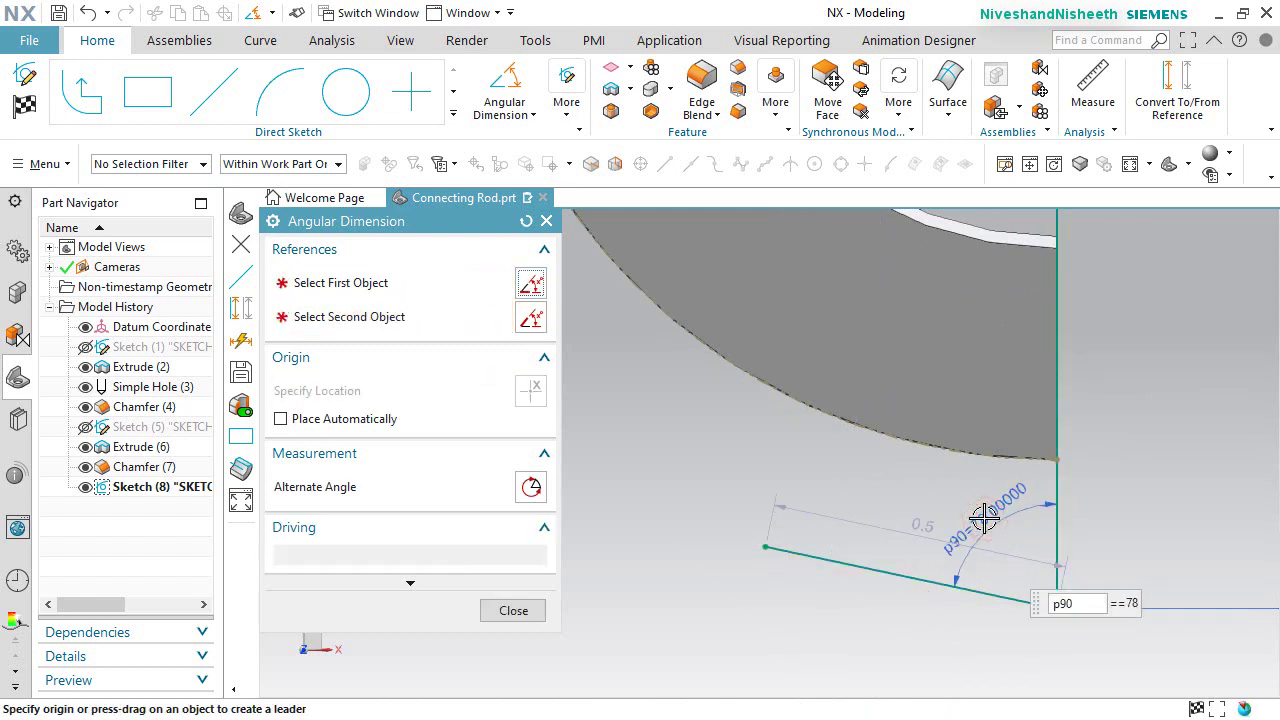
{"action": "type", "text": "85"}
{"action": "key", "text": "Return"}
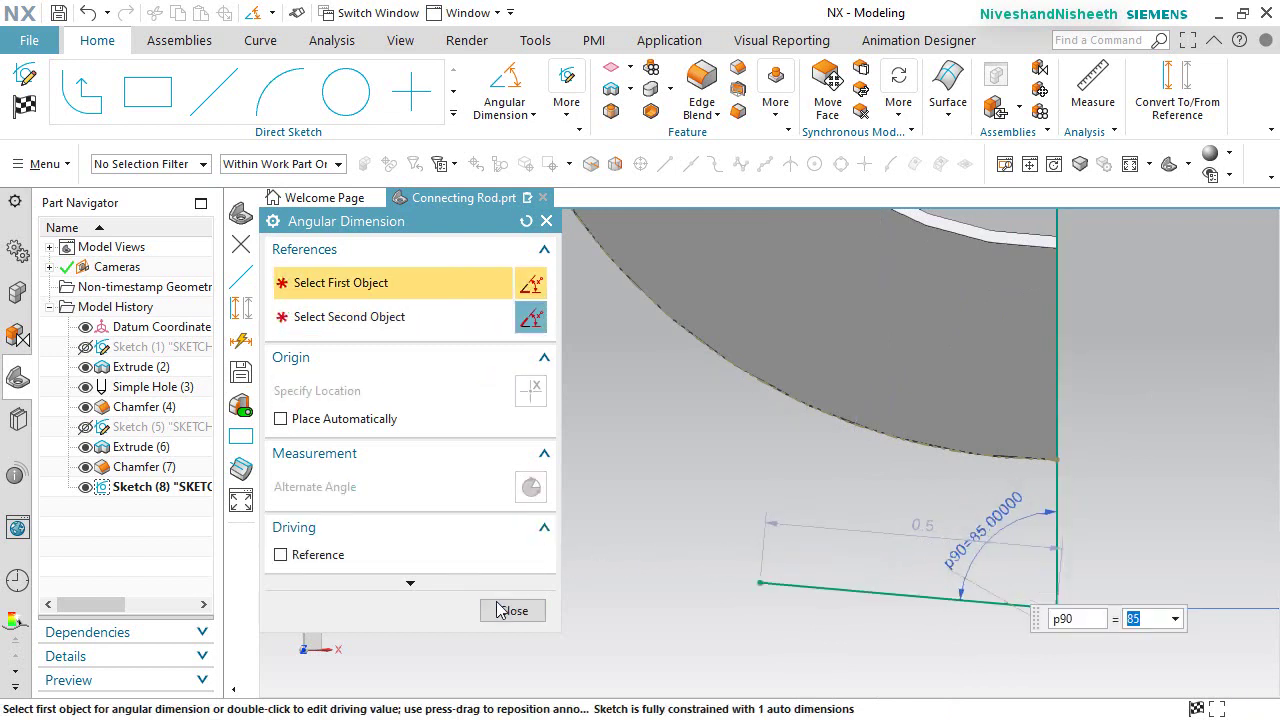
{"action": "left_click", "coordinate": [510, 610]}
Step: Place the slanted line's length dimension below it and set it to 0.43185 in
{"action": "left_click_drag", "start_coordinate": [920, 524], "coordinate": [908, 642]}
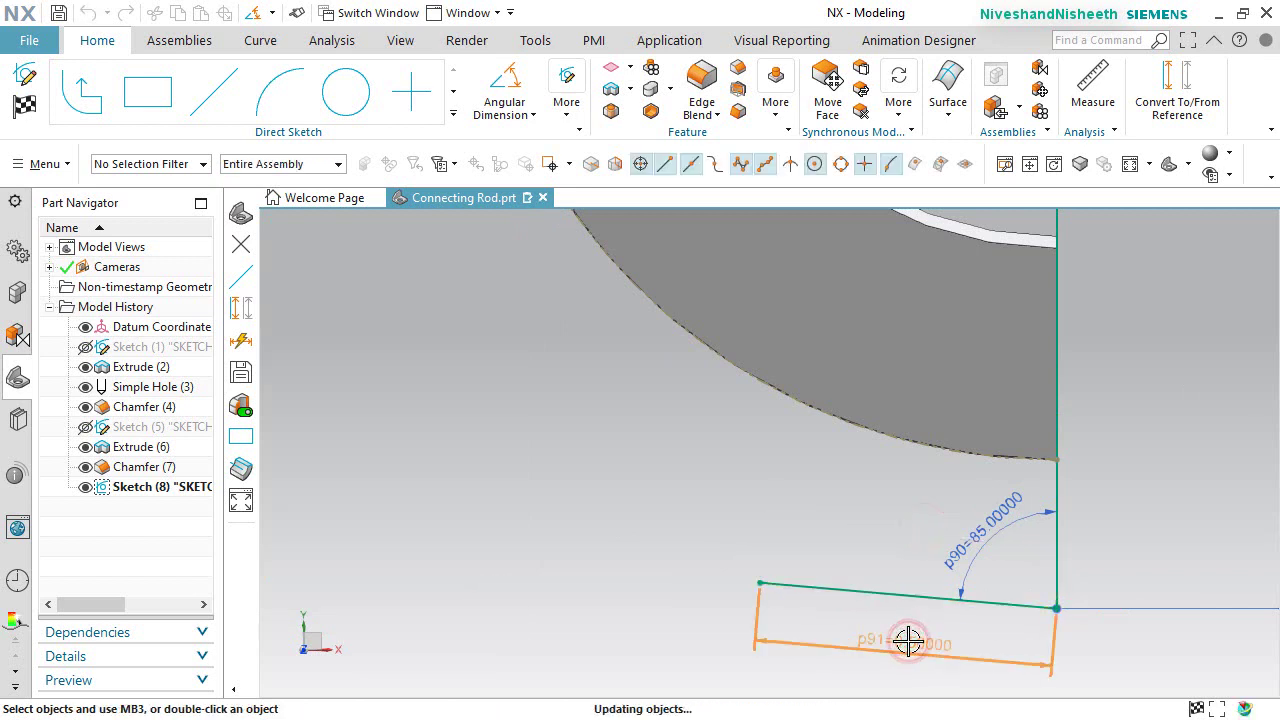
{"action": "double_click", "coordinate": [908, 642]}
{"action": "type", "text": ".431"}
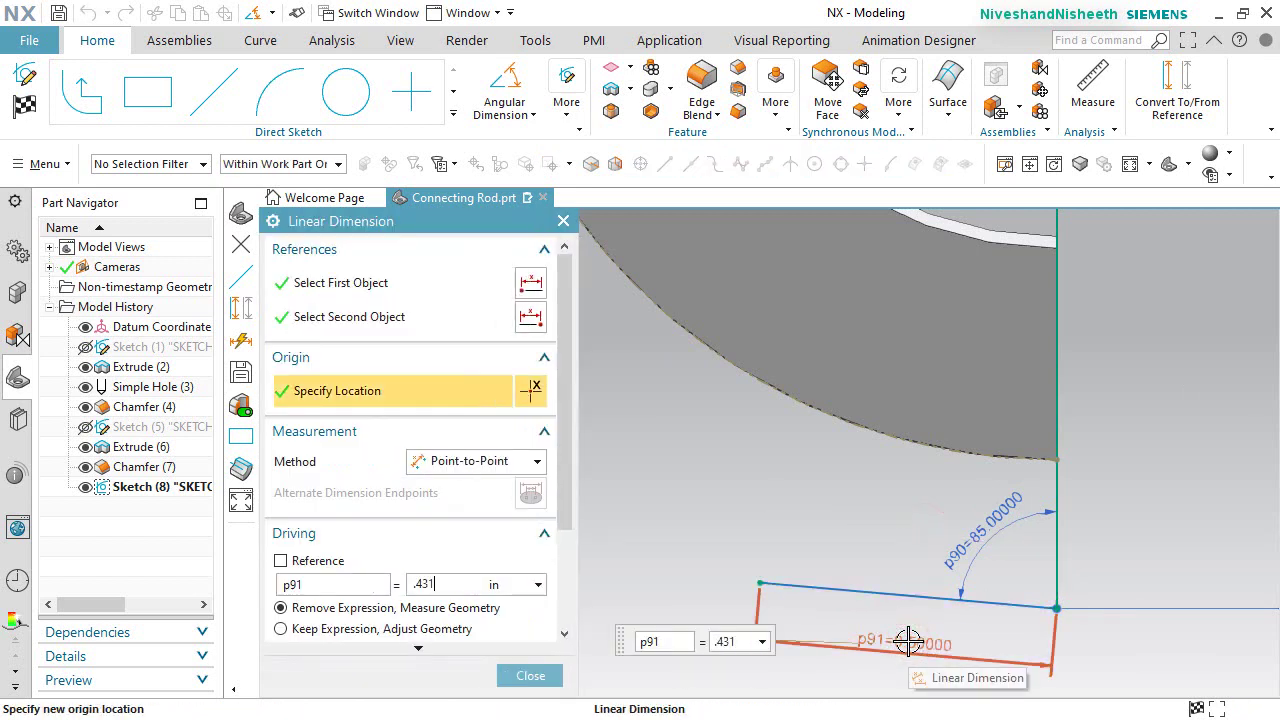
{"action": "type", "text": "85"}
{"action": "key", "text": "Return"}
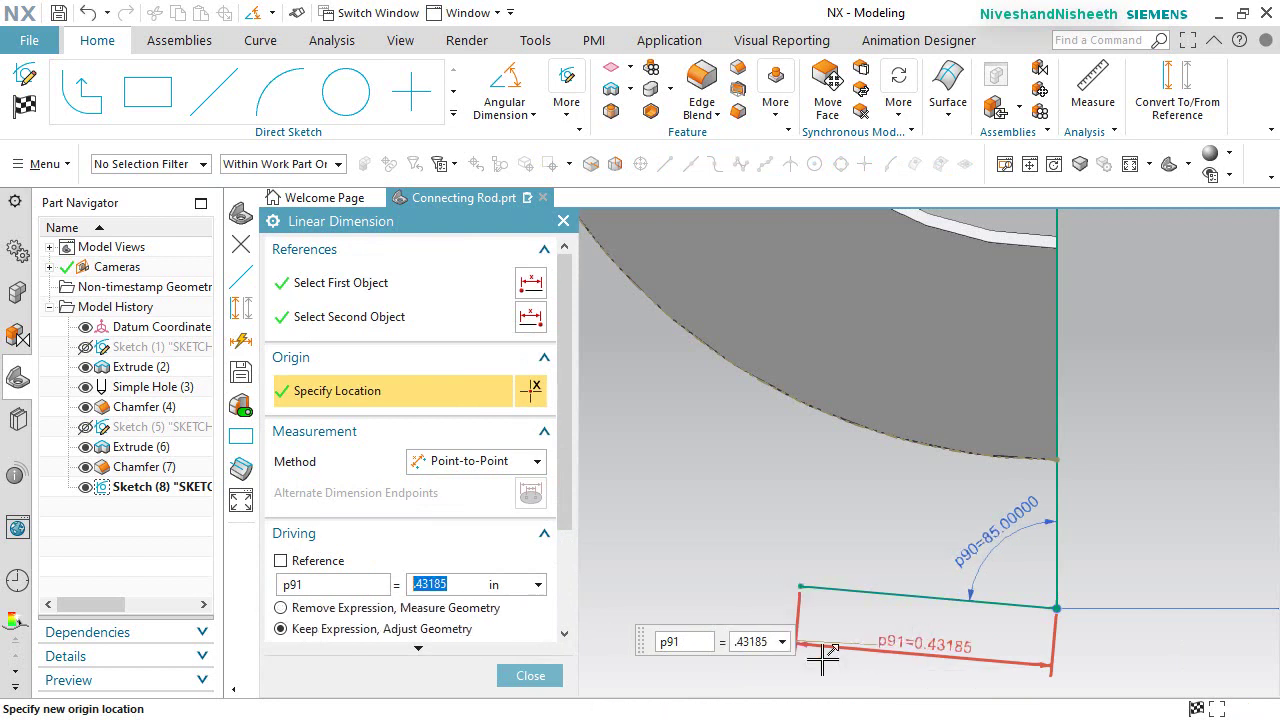
{"action": "left_click", "coordinate": [531, 675]}
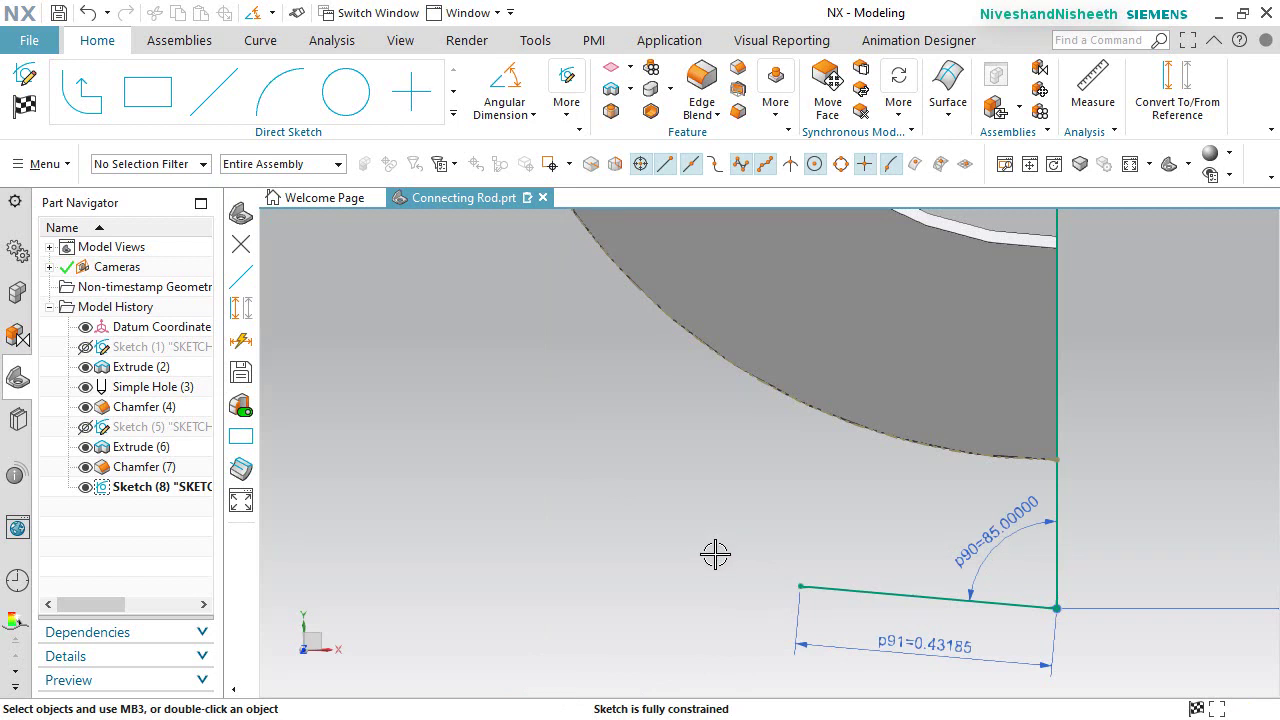
Step: Sketch an arc with a radius of about 0.57 in from the slanted line's free end and place its radius dimension below the curve
{"action": "key", "text": "a"}
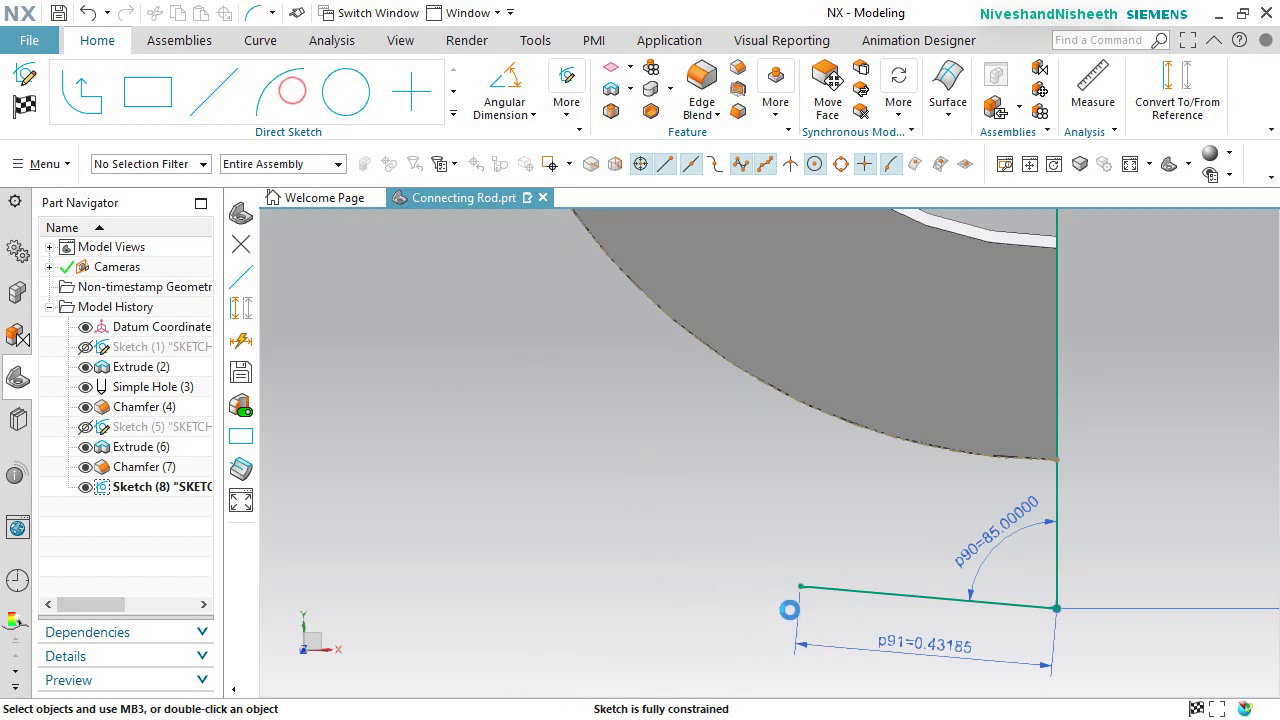
{"action": "left_click", "coordinate": [799, 575]}
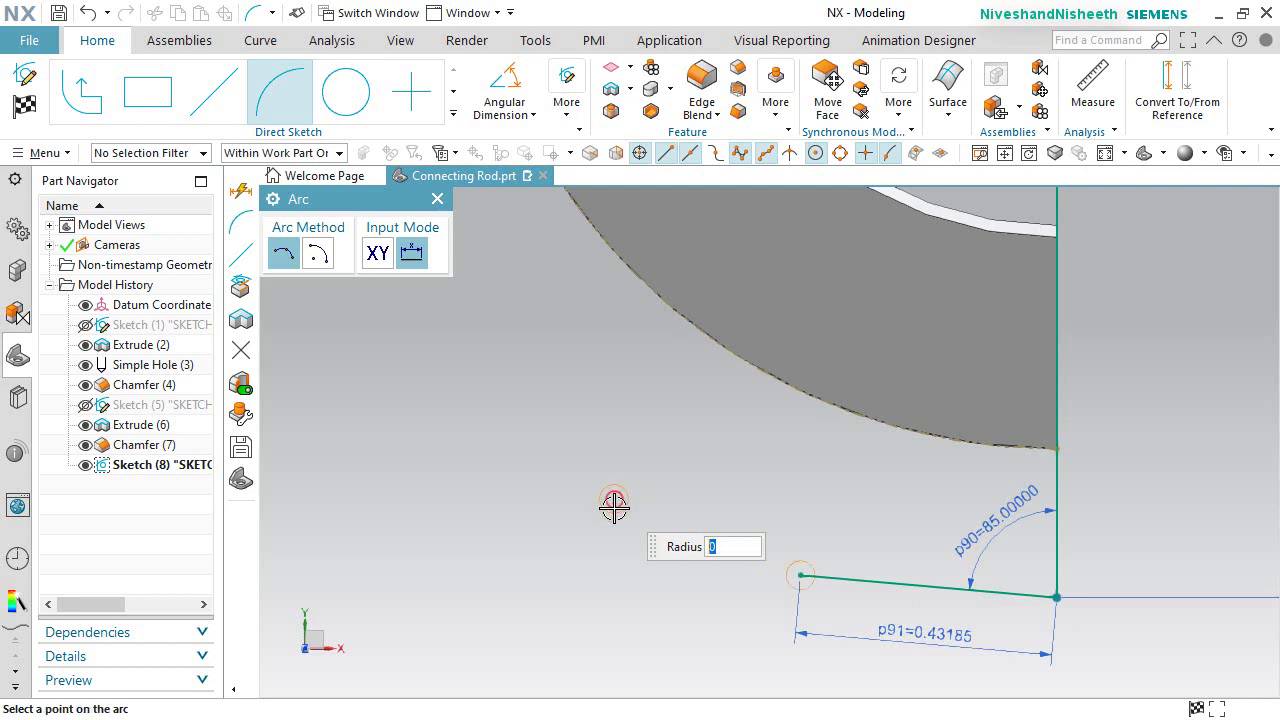
{"action": "left_click", "coordinate": [645, 525]}
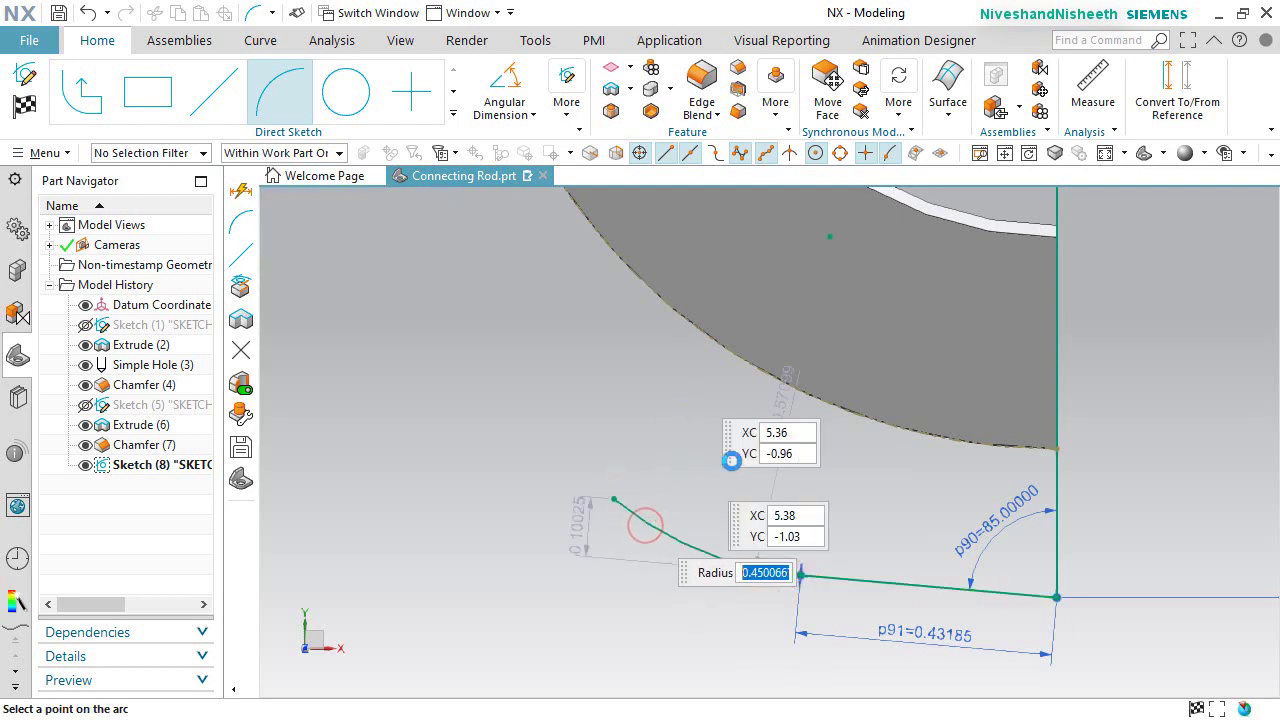
{"action": "key", "text": "Escape"}
{"action": "left_click_drag", "start_coordinate": [779, 420], "coordinate": [664, 615]}
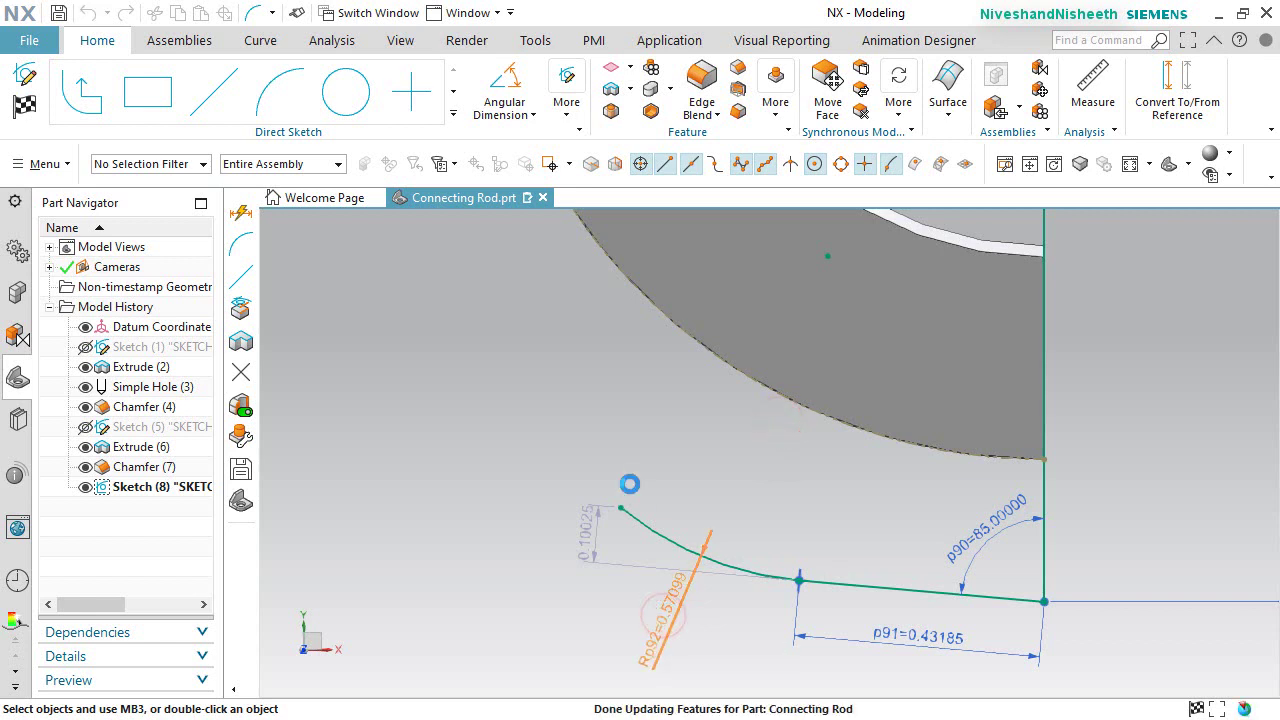
Step: Set the radius of the arc at the slanted line's free end to 1.25 in
{"action": "type", "text": "1.25"}
{"action": "key", "text": "Return"}
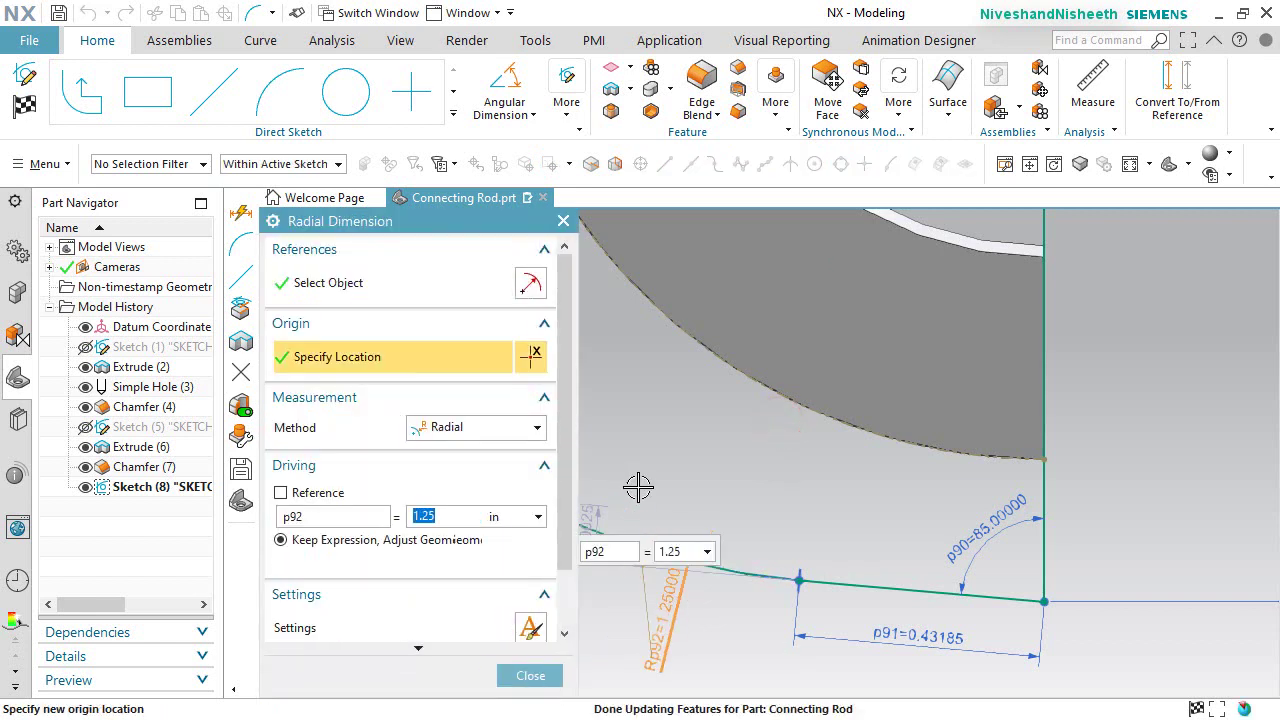
{"action": "left_click", "coordinate": [530, 676]}
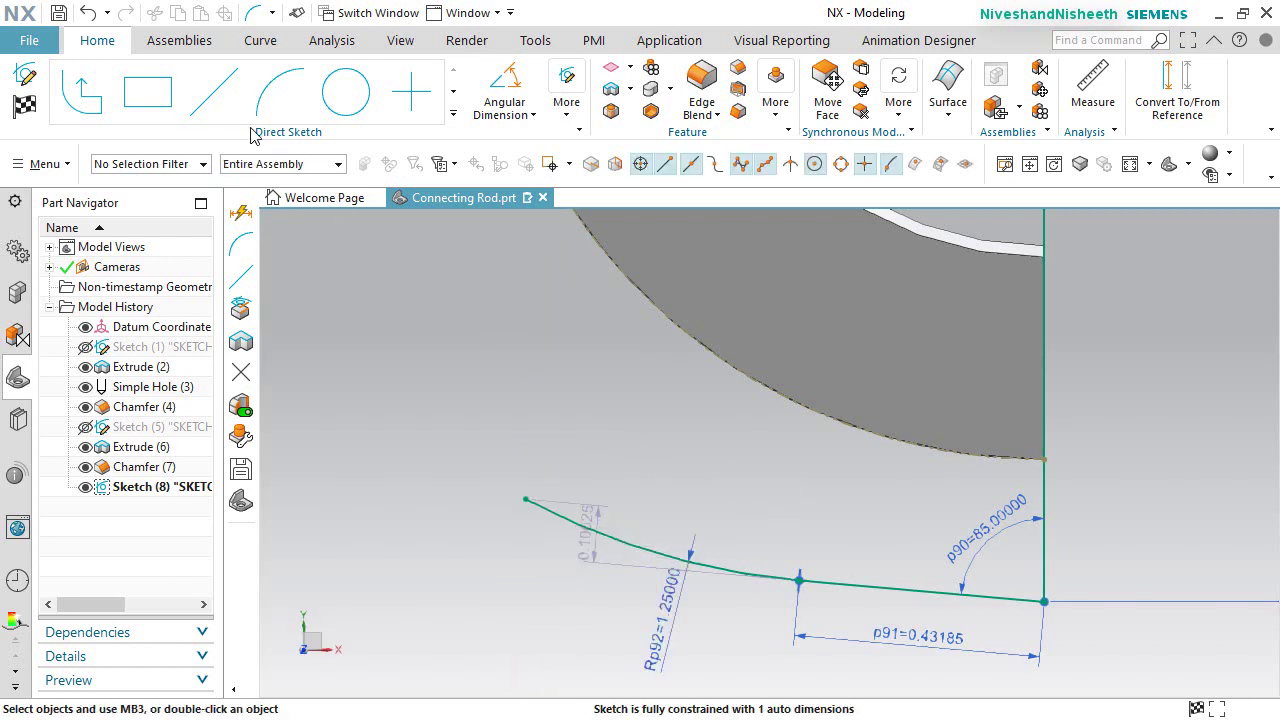
Step: Sketch a second arc with a radius of about 8.77 in from the first arc's free end toward the small end
{"action": "left_click", "coordinate": [281, 92]}
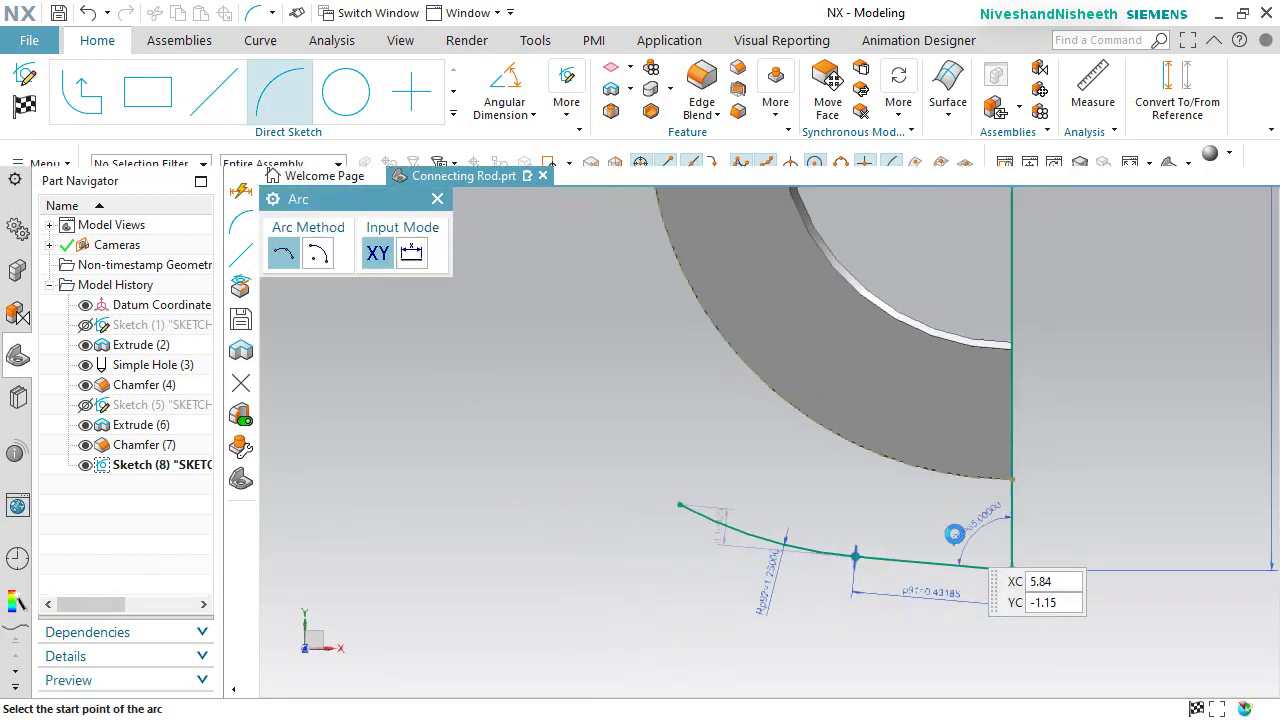
{"action": "left_click", "coordinate": [678, 503]}
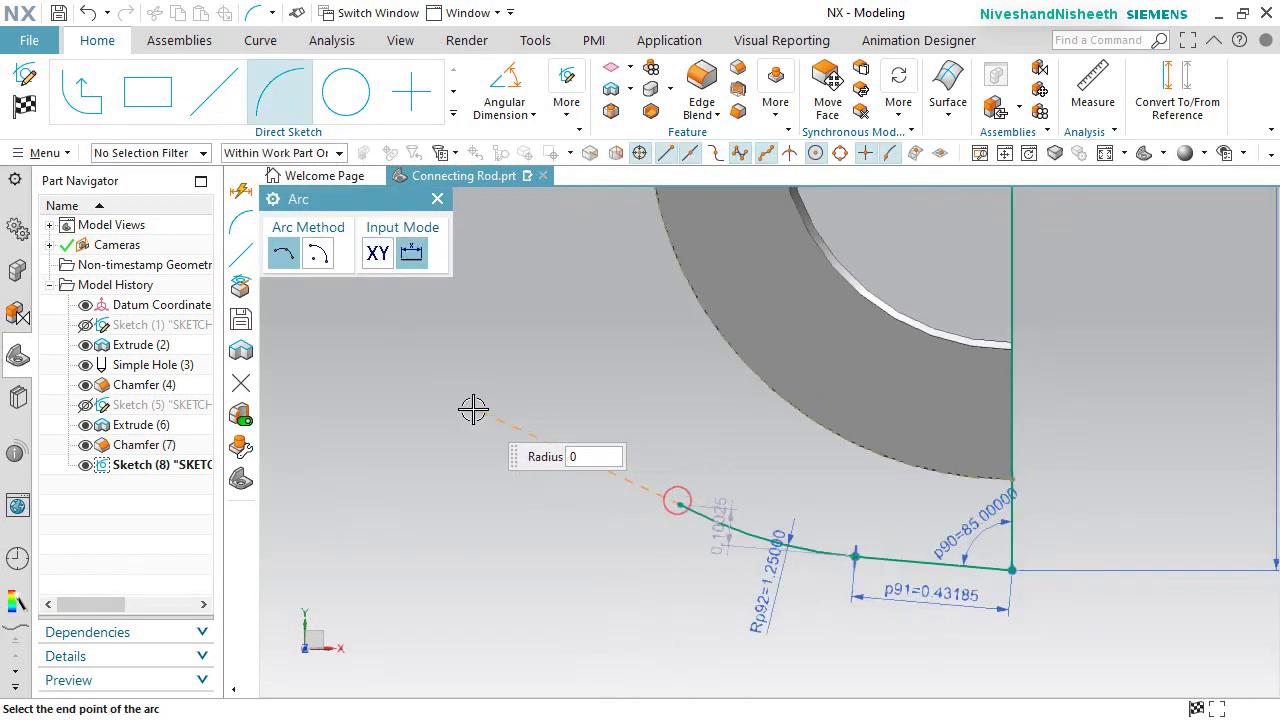
{"action": "left_click", "coordinate": [440, 389]}
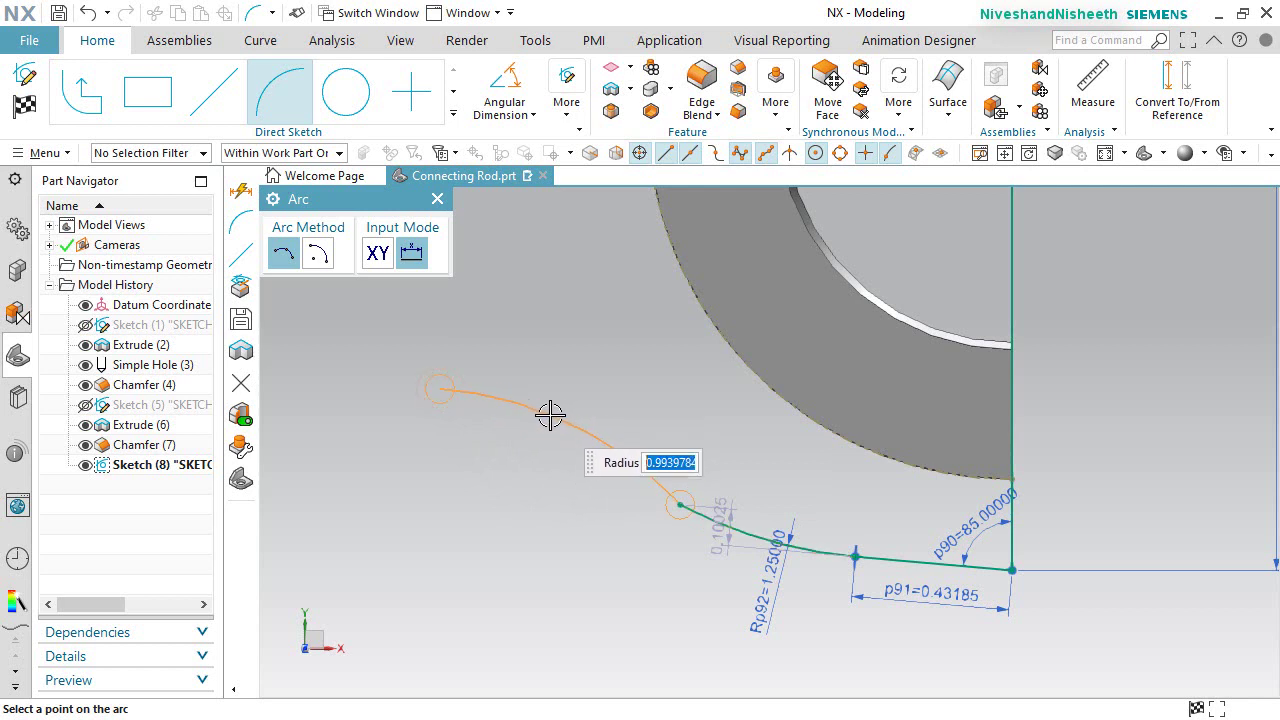
{"action": "left_click", "coordinate": [578, 354]}
{"action": "key", "text": "Escape"}
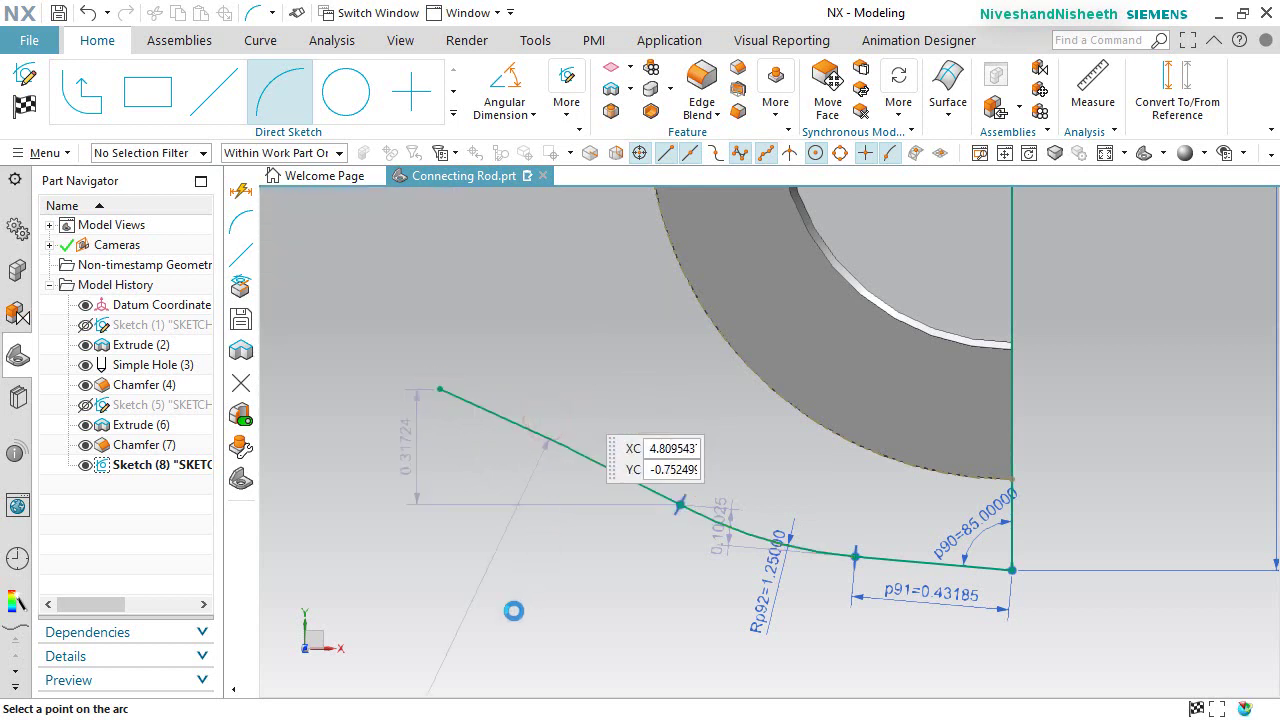
Step: Move the second arc's radius dimension from its distant position to just above the curve
{"action": "scroll", "coordinate": [503, 491], "scroll_direction": "down", "scroll_amount": 3}
{"action": "scroll", "coordinate": [496, 524], "scroll_direction": "down", "scroll_amount": 3}
{"action": "middle_click_drag", "start_coordinate": [491, 523], "coordinate": [457, 600]}
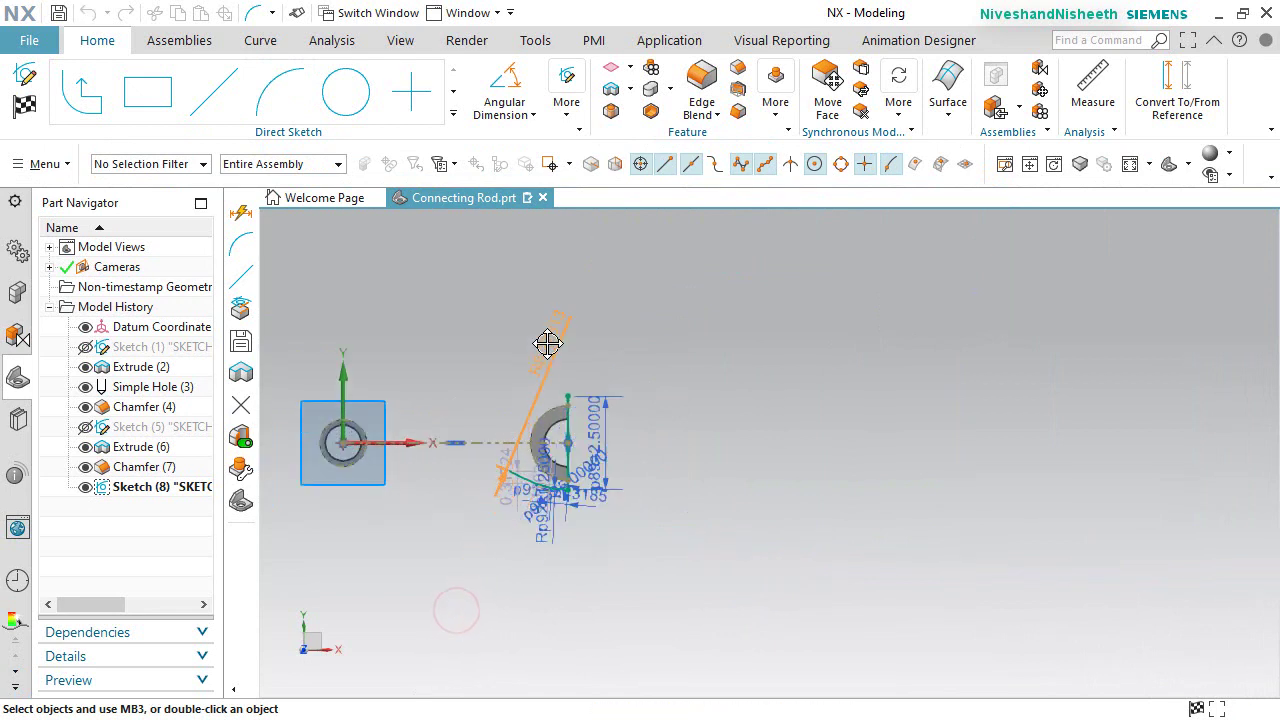
{"action": "scroll", "coordinate": [548, 344], "scroll_direction": "up", "scroll_amount": 5}
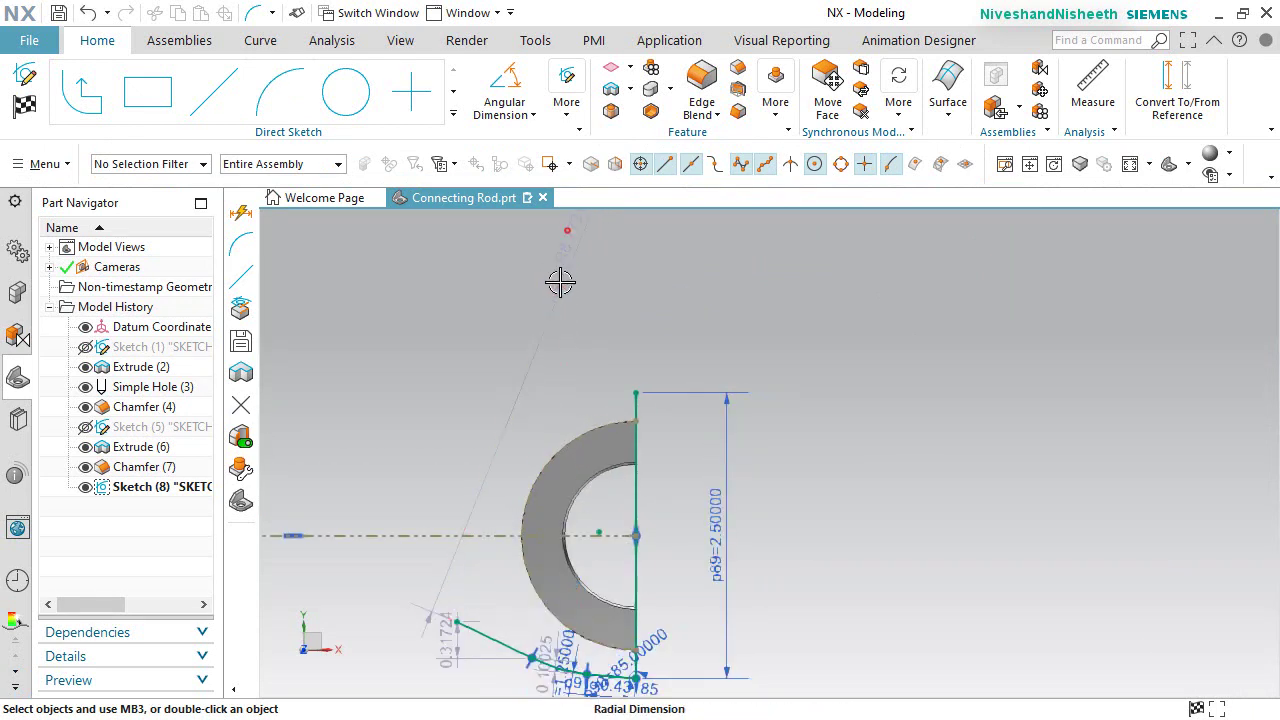
{"action": "left_click_drag", "start_coordinate": [560, 284], "coordinate": [494, 610]}
{"action": "scroll", "coordinate": [577, 554], "scroll_direction": "up", "scroll_amount": 5}
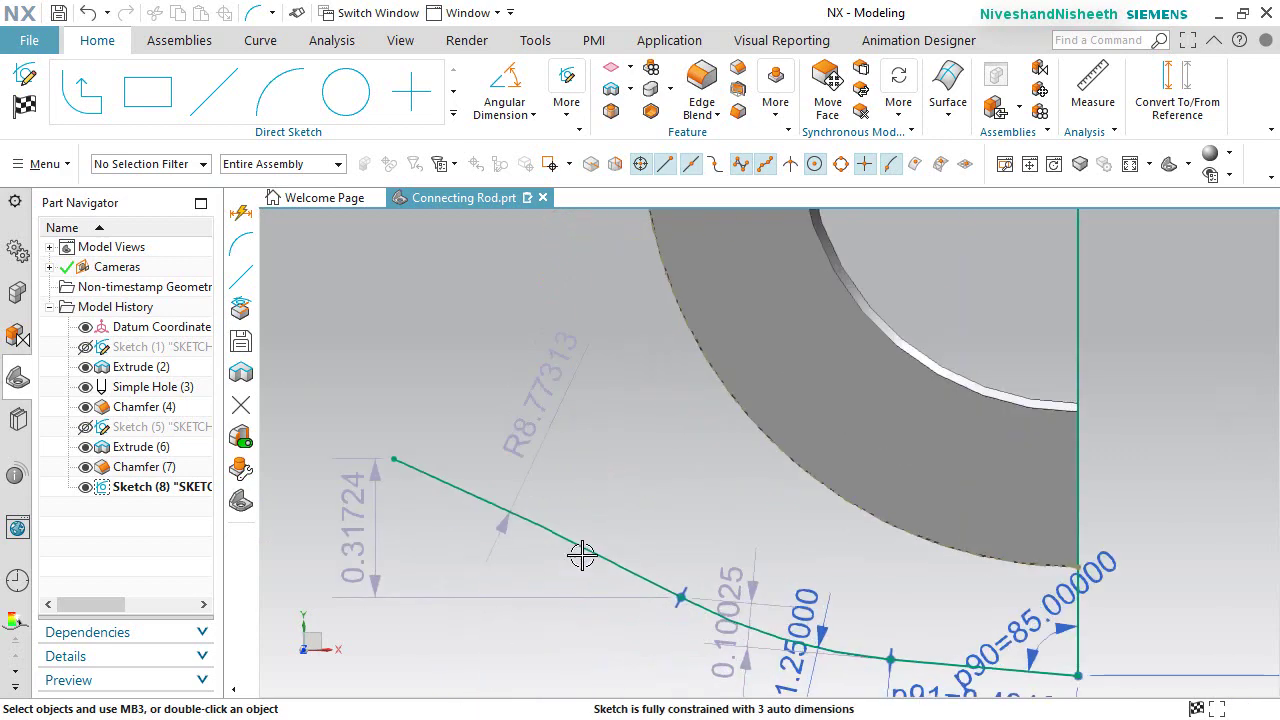
Step: Set the second arc's radius to 1.5 in
{"action": "left_click_drag", "start_coordinate": [571, 400], "coordinate": [592, 421]}
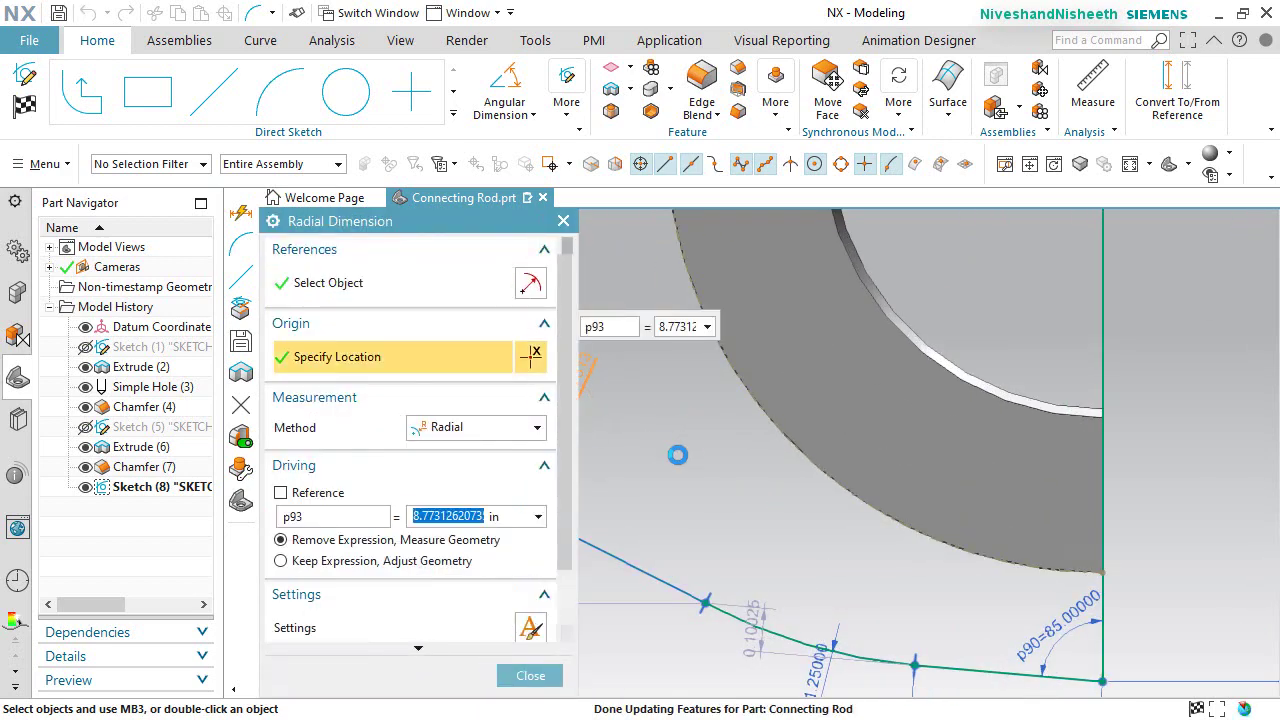
{"action": "type", "text": "1.5"}
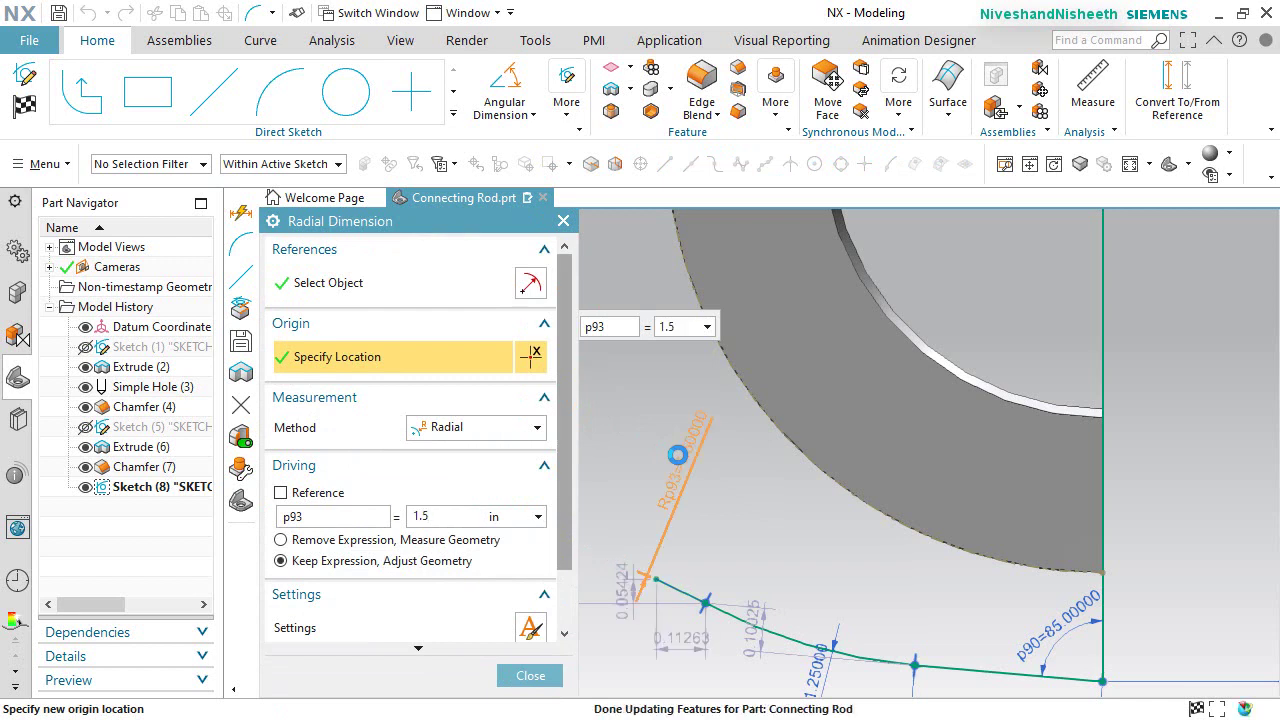
{"action": "left_click", "coordinate": [545, 677]}
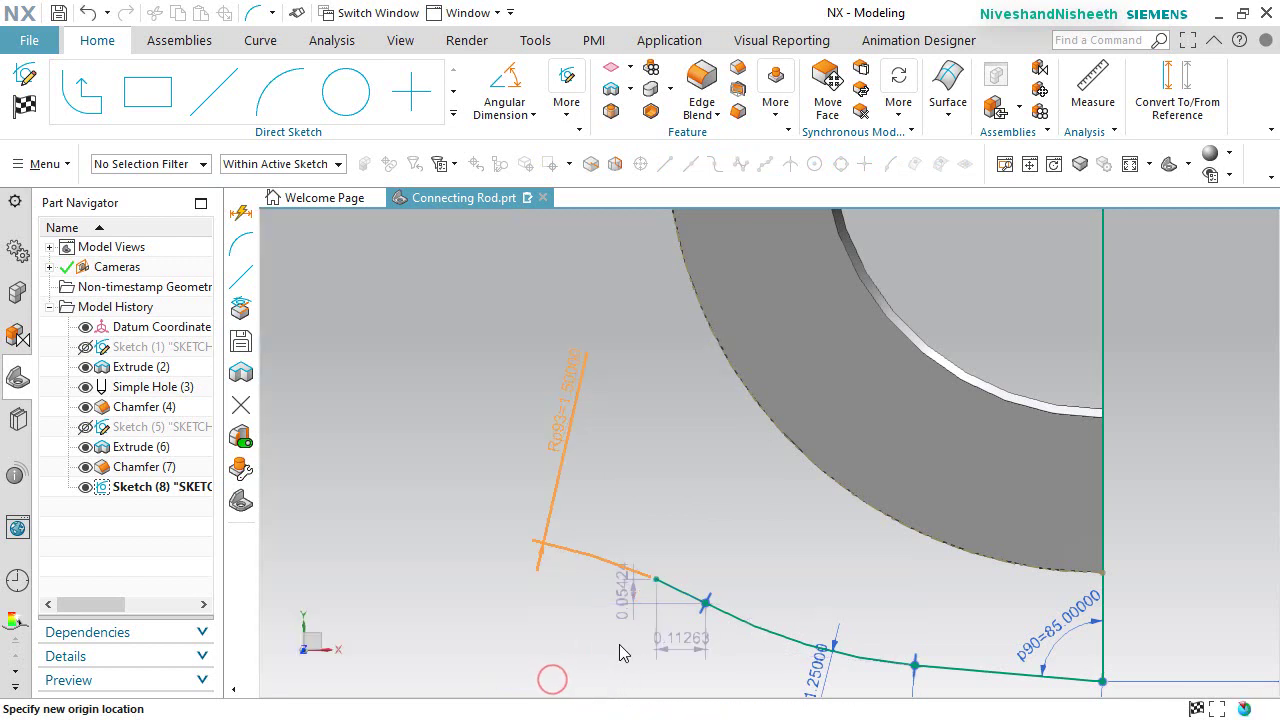
Step: Reposition the 1.5 in radius dimension so that it points directly at the shortened second arc
{"action": "scroll", "coordinate": [629, 600], "scroll_direction": "up", "scroll_amount": 5}
{"action": "scroll", "coordinate": [646, 604], "scroll_direction": "down", "scroll_amount": 5}
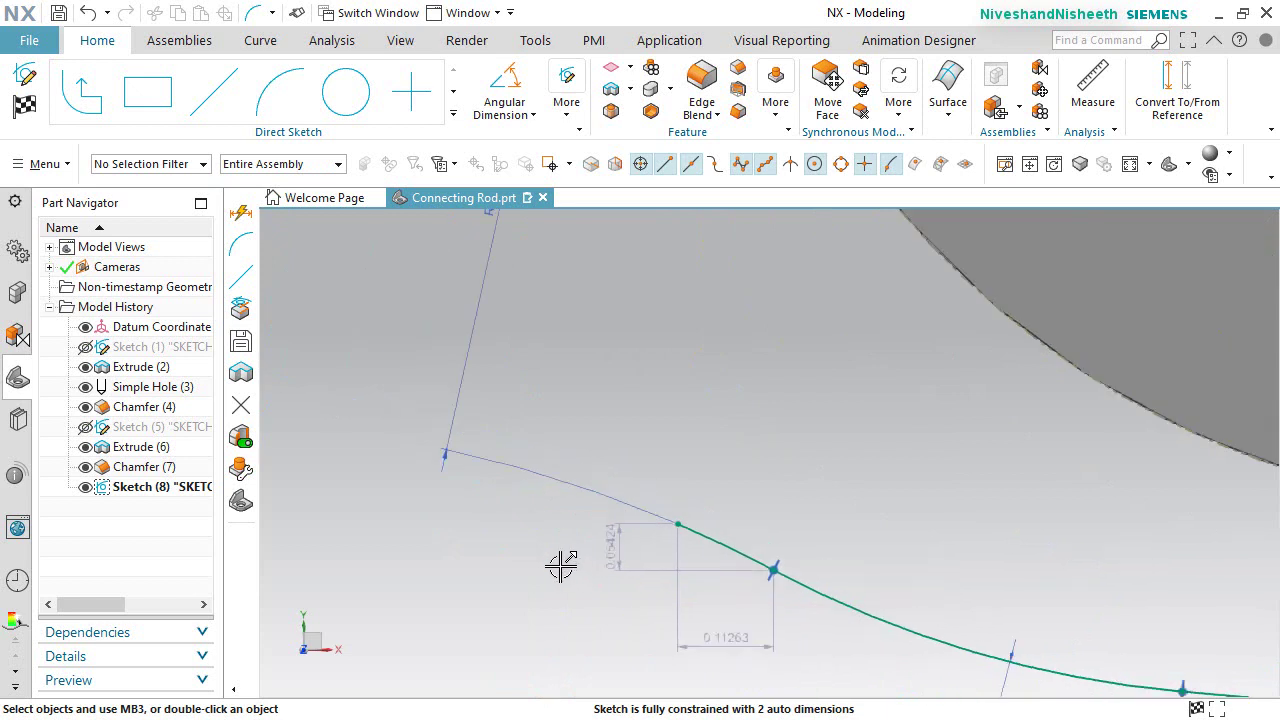
{"action": "left_click_drag", "start_coordinate": [506, 251], "coordinate": [580, 295]}
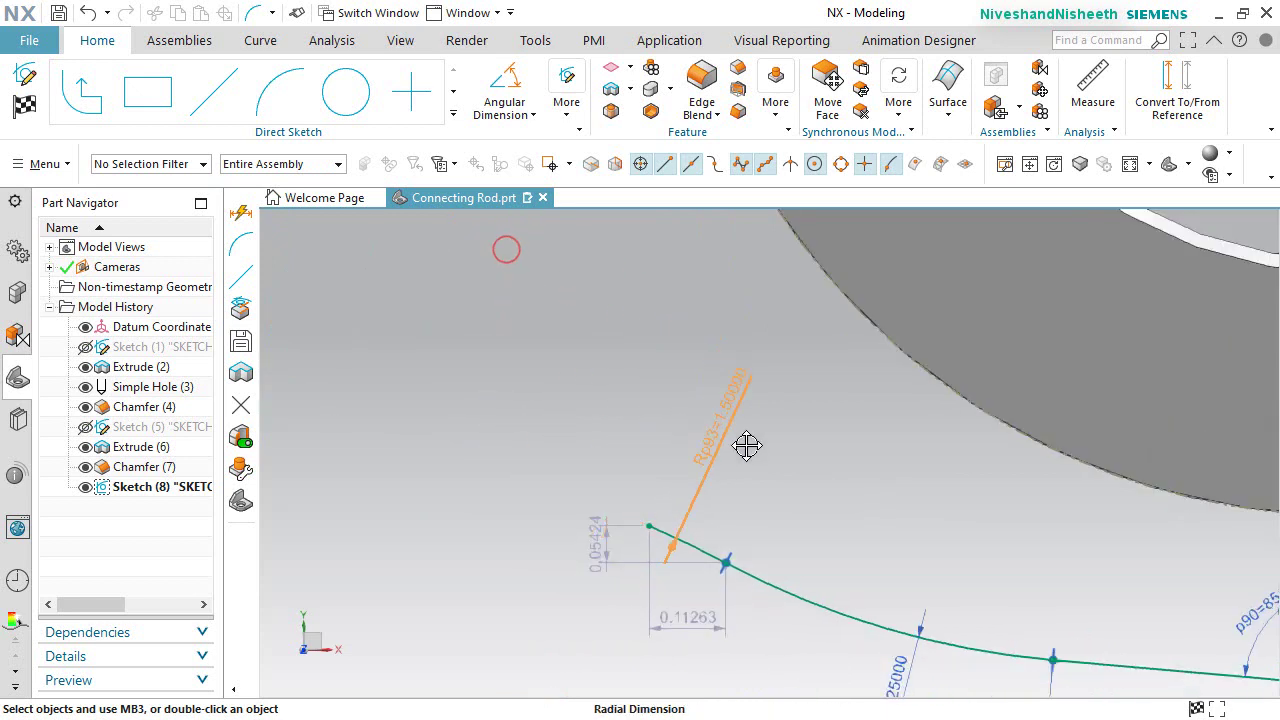
{"action": "left_click_drag", "start_coordinate": [747, 446], "coordinate": [729, 436]}
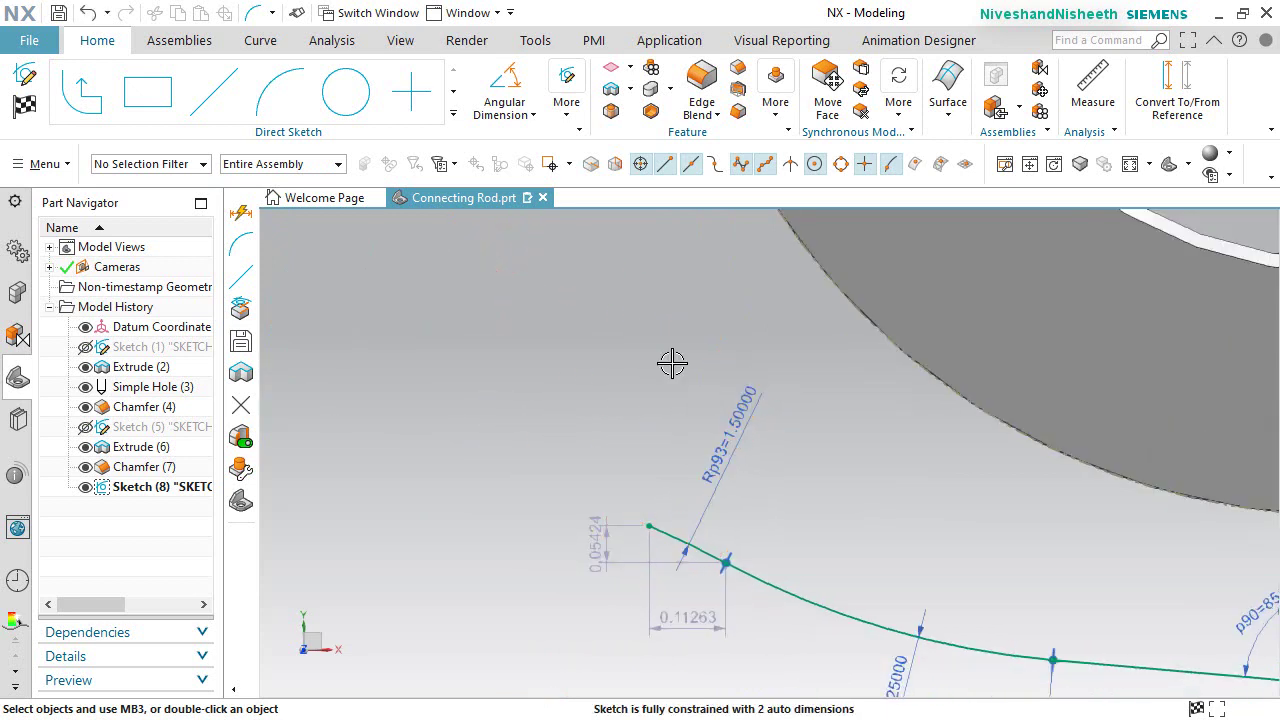
{"action": "scroll", "coordinate": [686, 400], "scroll_direction": "up", "scroll_amount": 3}
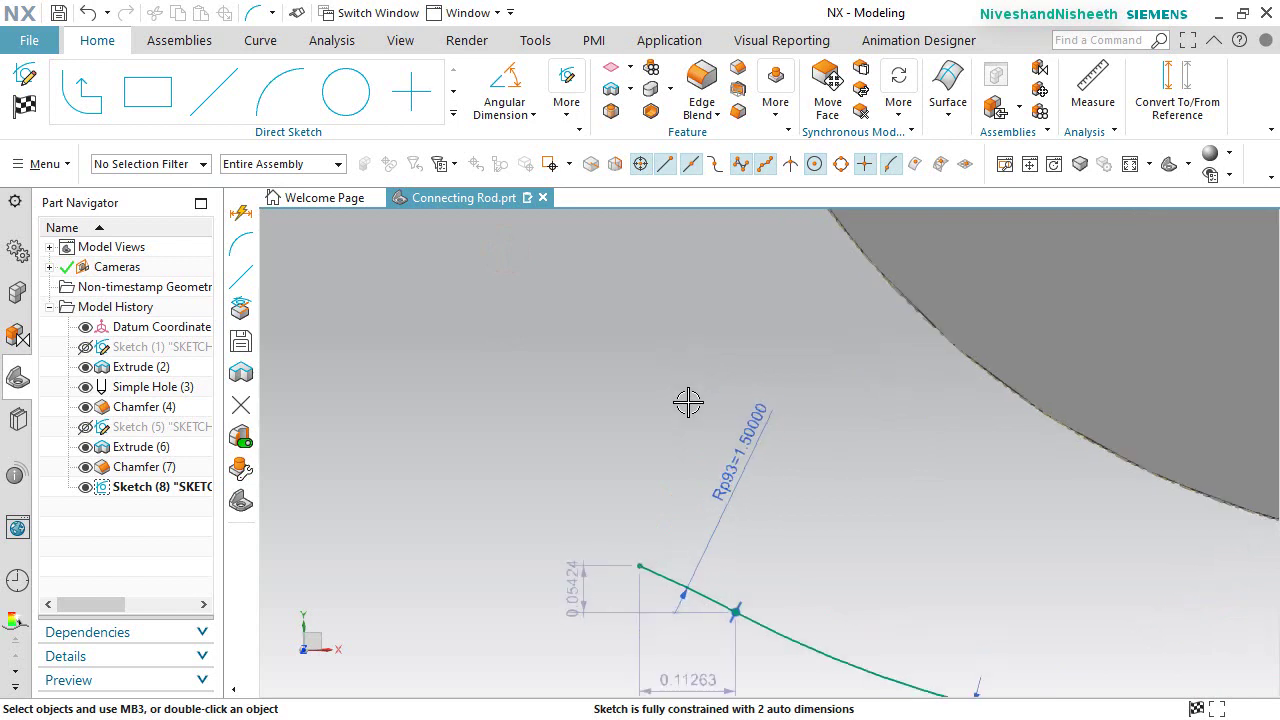
{"action": "scroll", "coordinate": [688, 406], "scroll_direction": "down", "scroll_amount": 2}
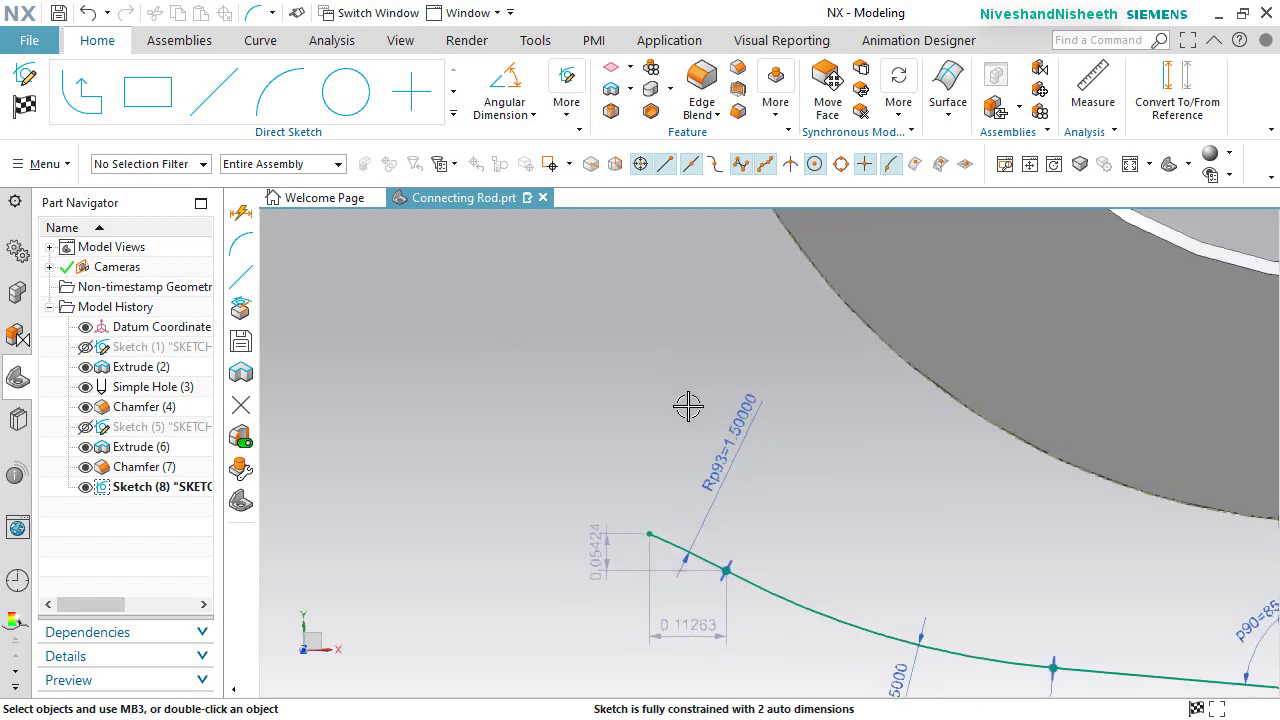
Step: Add a vertical dimension of 0.6467 in between the horizontal centerline and the second arc's free endpoint
{"action": "left_click", "coordinate": [514, 122]}
{"action": "left_click", "coordinate": [513, 135]}
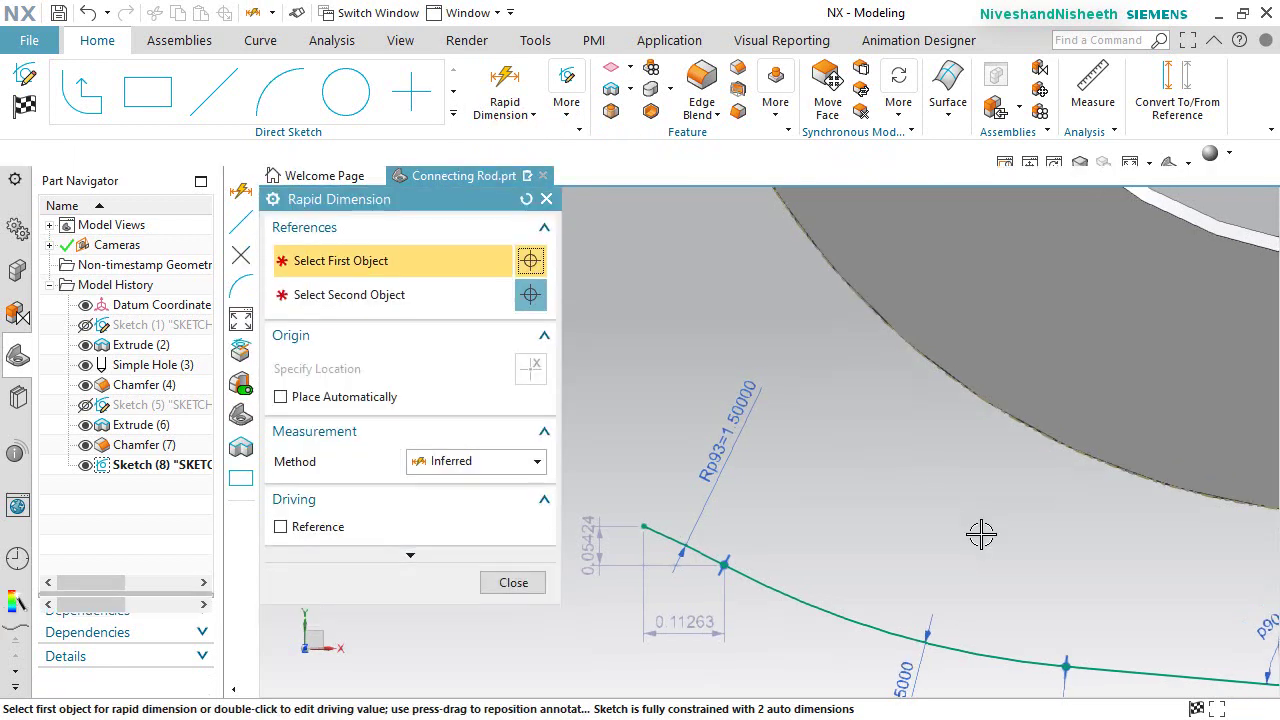
{"action": "scroll", "coordinate": [980, 531], "scroll_direction": "down", "scroll_amount": 4}
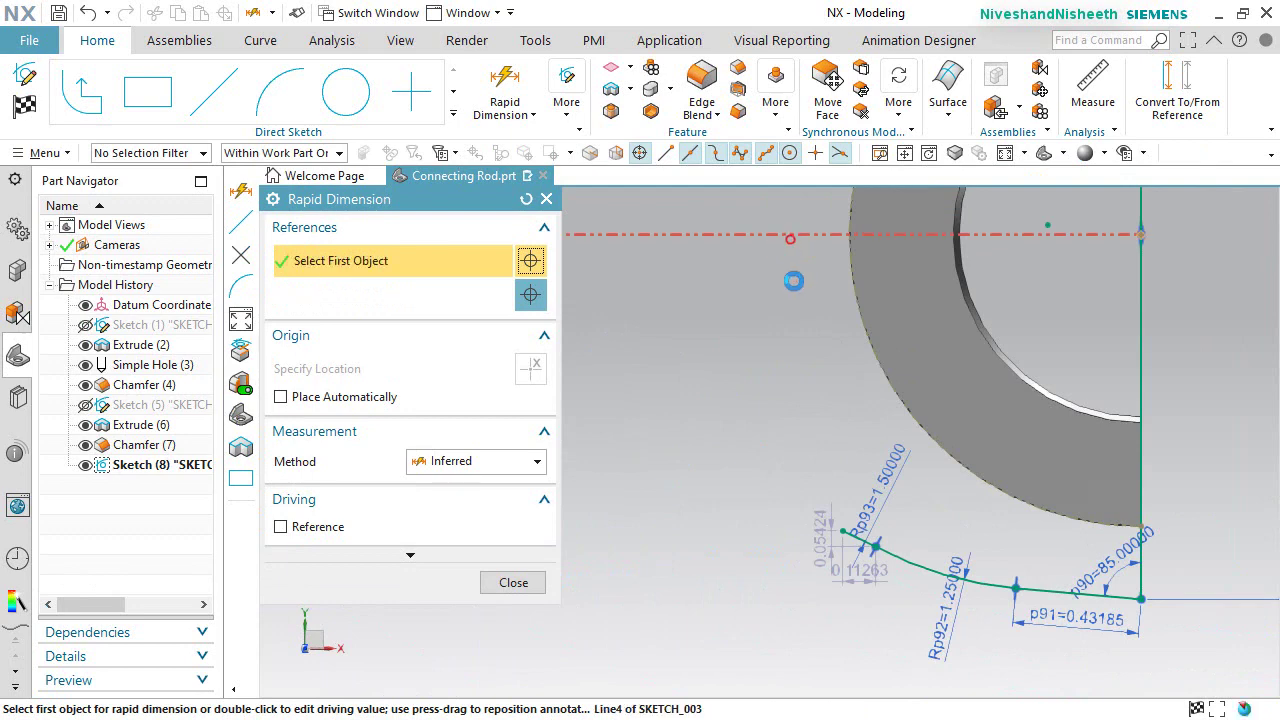
{"action": "left_click", "coordinate": [788, 236]}
{"action": "left_click", "coordinate": [836, 530]}
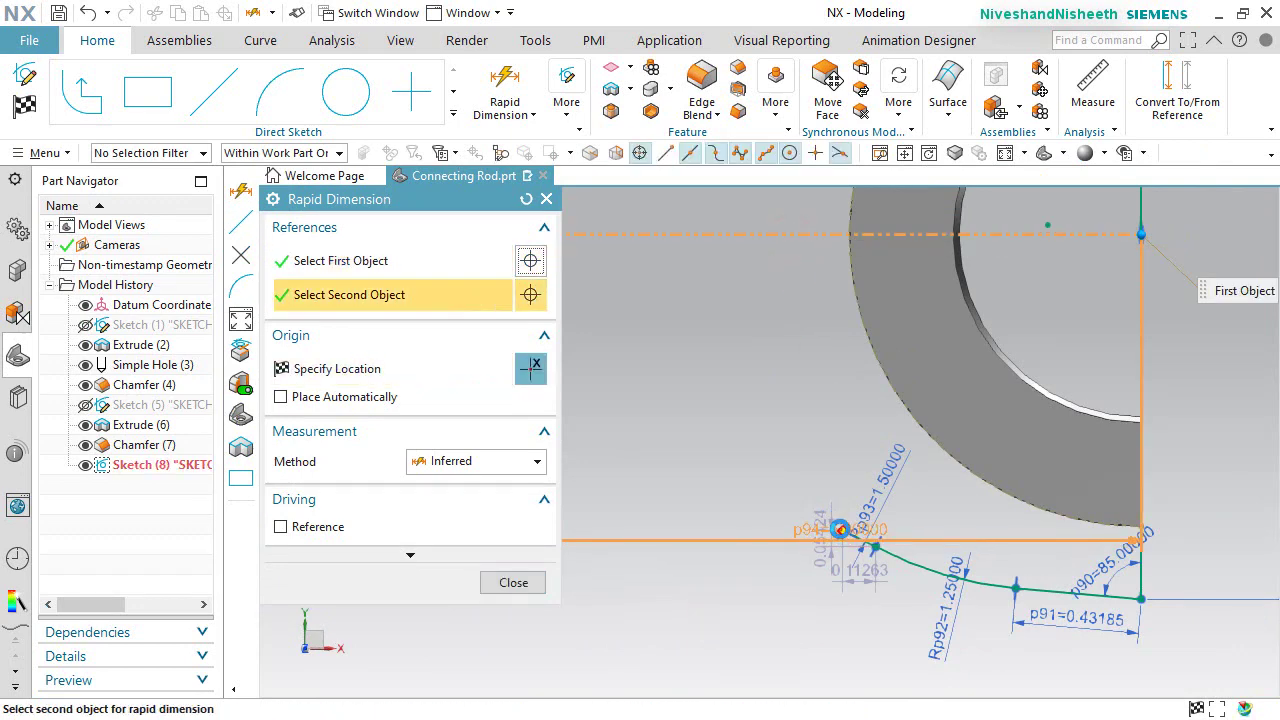
{"action": "left_click", "coordinate": [705, 428]}
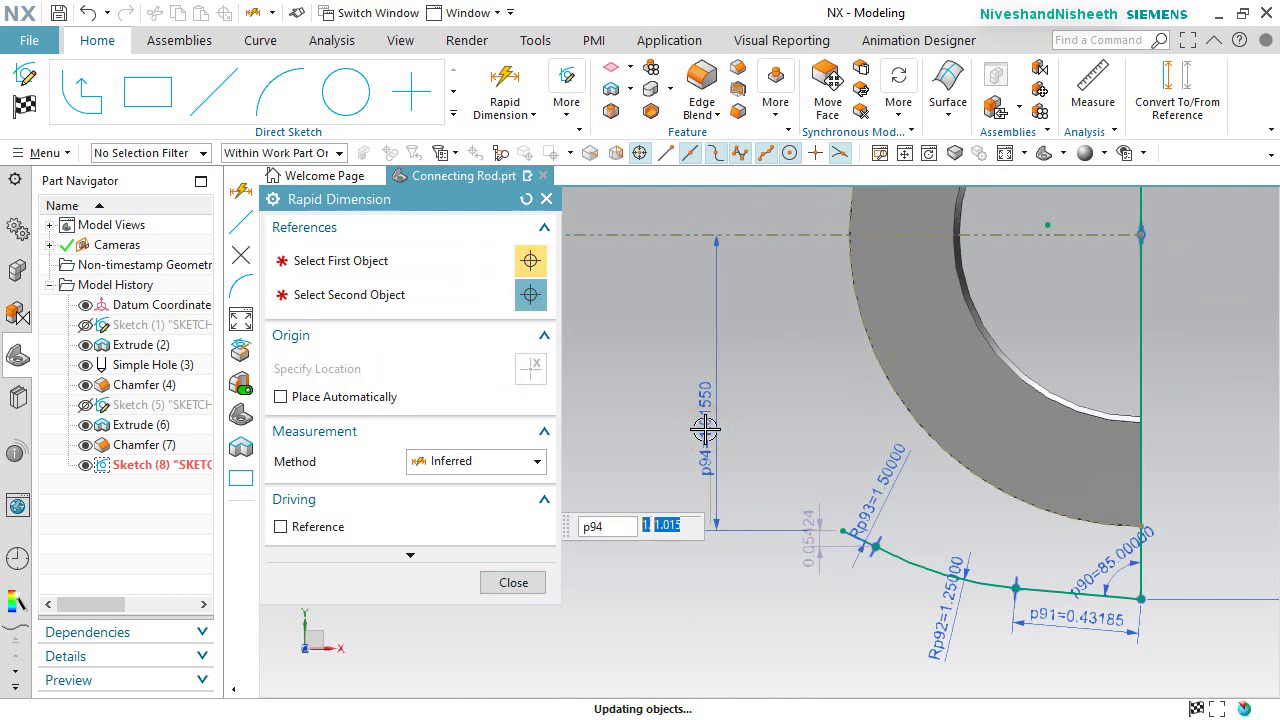
{"action": "type", "text": ".6467"}
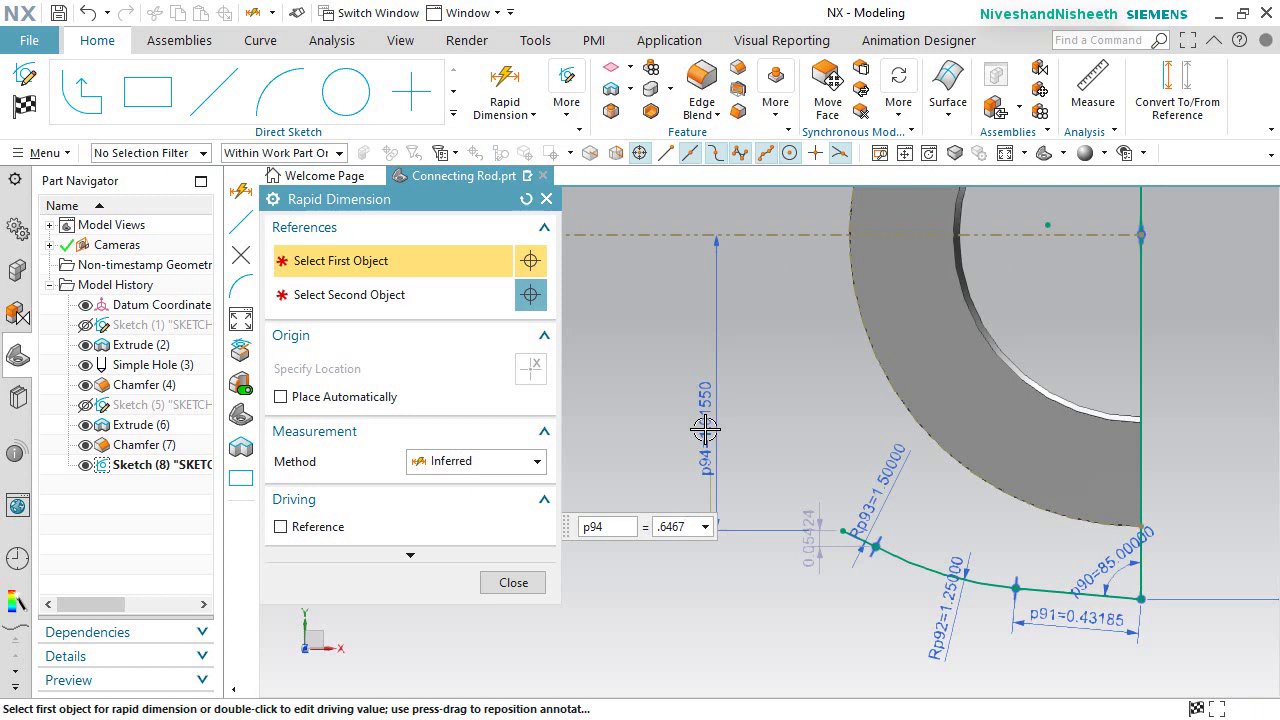
{"action": "key", "text": "Return"}
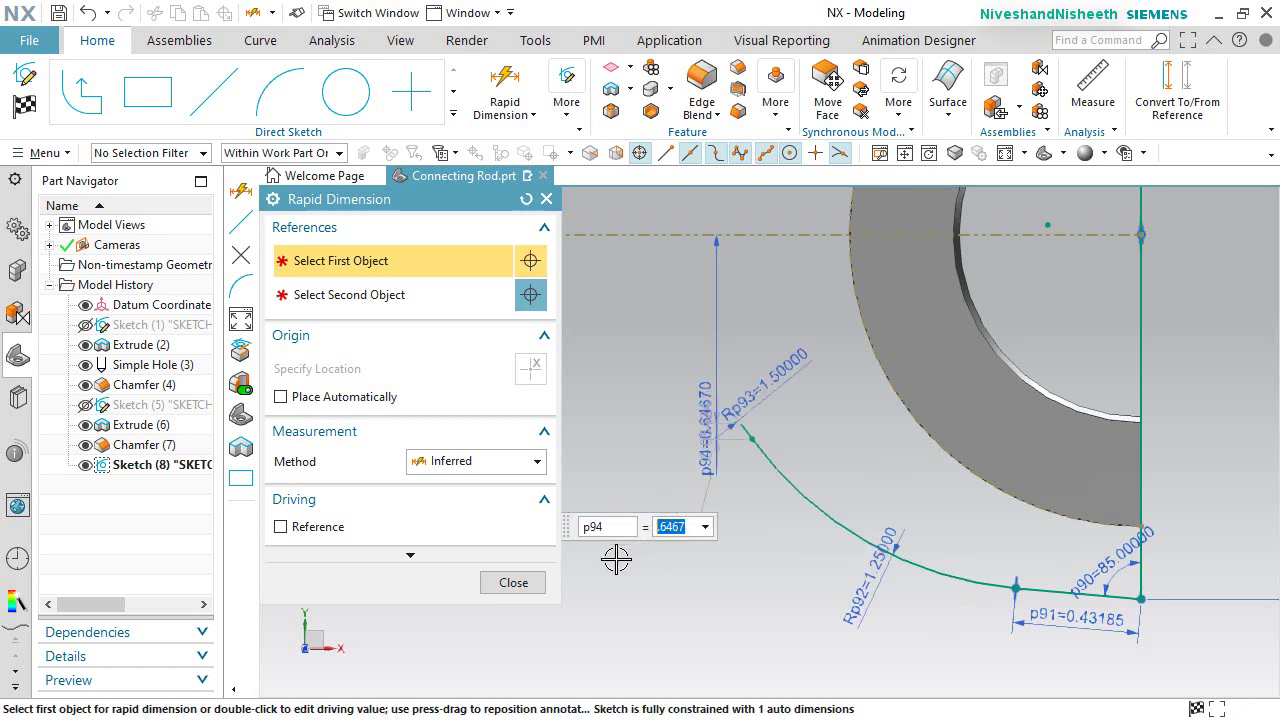
{"action": "left_click", "coordinate": [513, 583]}
Step: Pull the second arc's geometry toward the small end so that the arc lengthens and curves smoothly away from the first arc
{"action": "scroll", "coordinate": [748, 363], "scroll_direction": "up", "scroll_amount": 4}
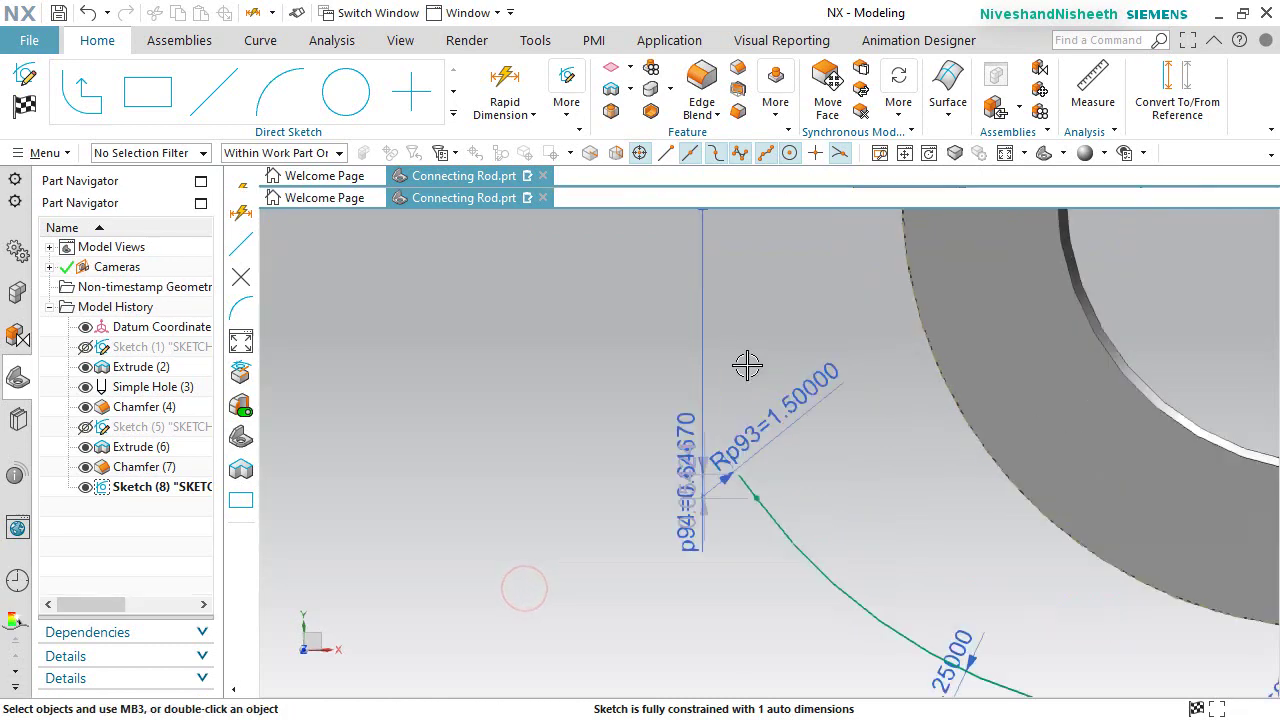
{"action": "scroll", "coordinate": [695, 510], "scroll_direction": "down", "scroll_amount": 2}
{"action": "mouse_move", "coordinate": [727, 518]}
{"action": "left_mouse_down"}
{"action": "mouse_move", "coordinate": [606, 406]}
{"action": "mouse_move", "coordinate": [551, 411]}
{"action": "left_mouse_up"}
{"action": "scroll", "coordinate": [991, 437], "scroll_direction": "down", "scroll_amount": 5}
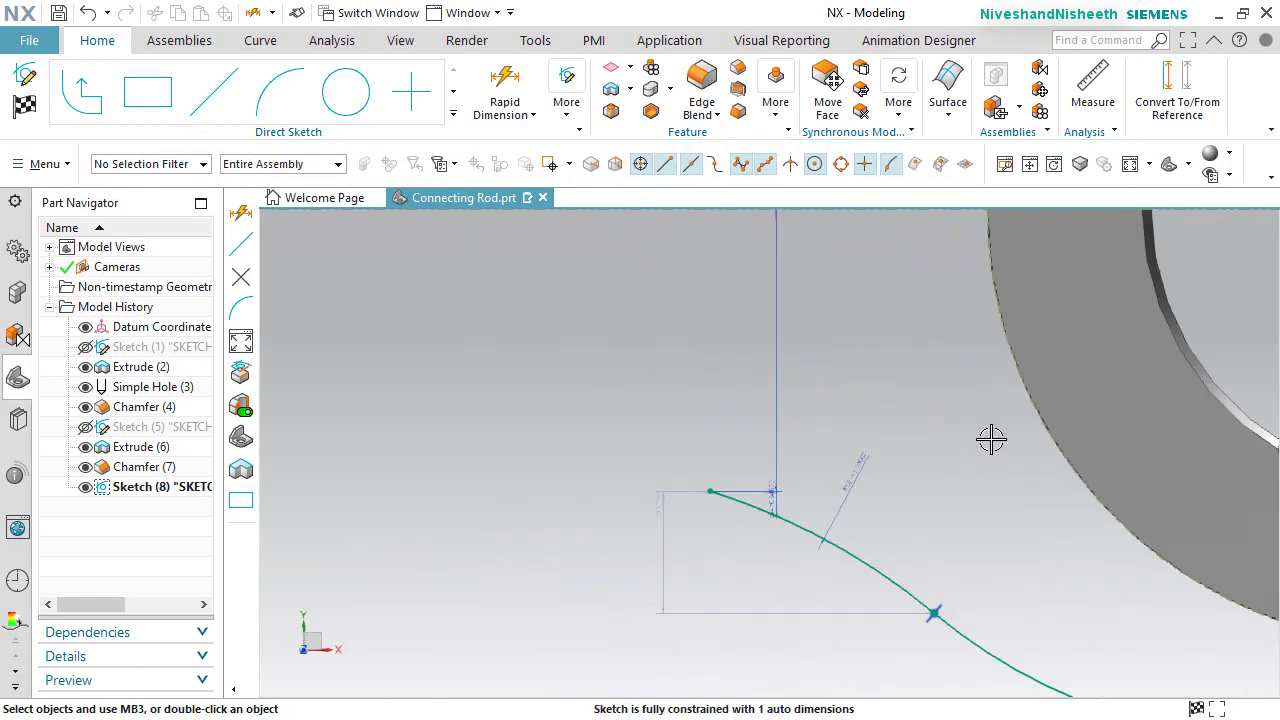
Step: Sketch a line about 3.65 in long at 176° from the second arc's free endpoint toward the small-end cylinder
{"action": "scroll", "coordinate": [929, 532], "scroll_direction": "down", "scroll_amount": 1}
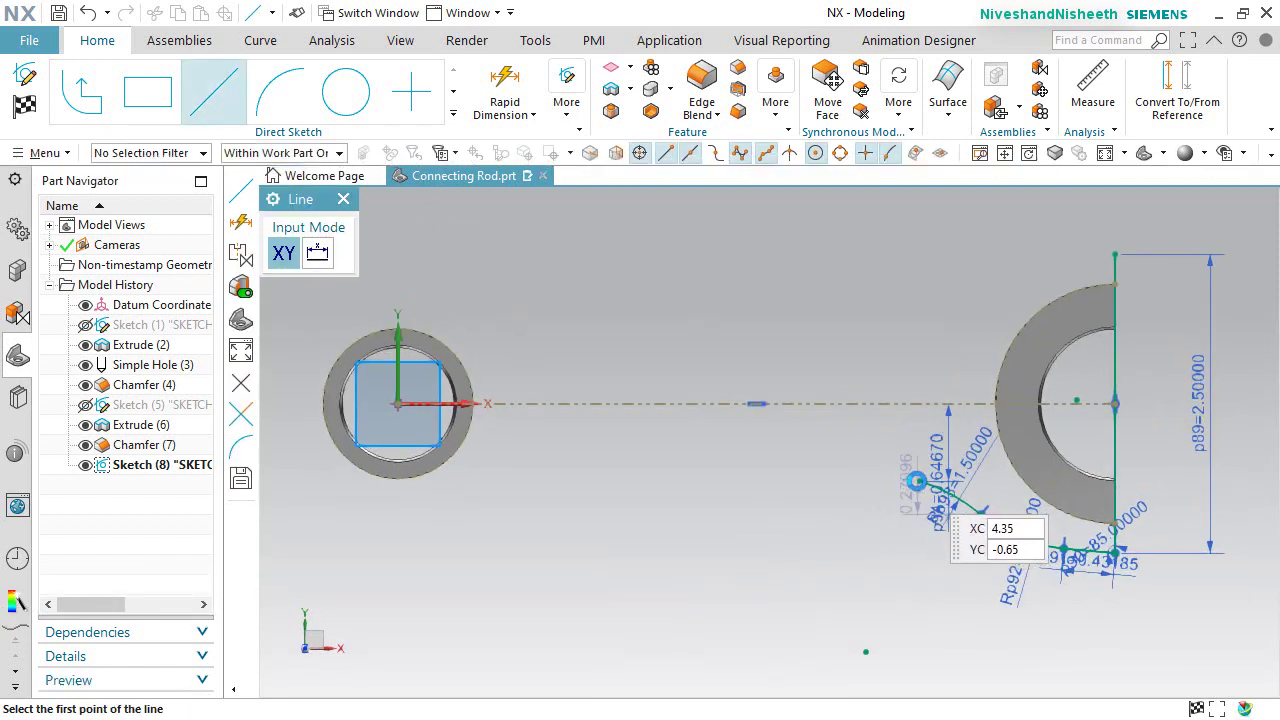
{"action": "left_click", "coordinate": [920, 481]}
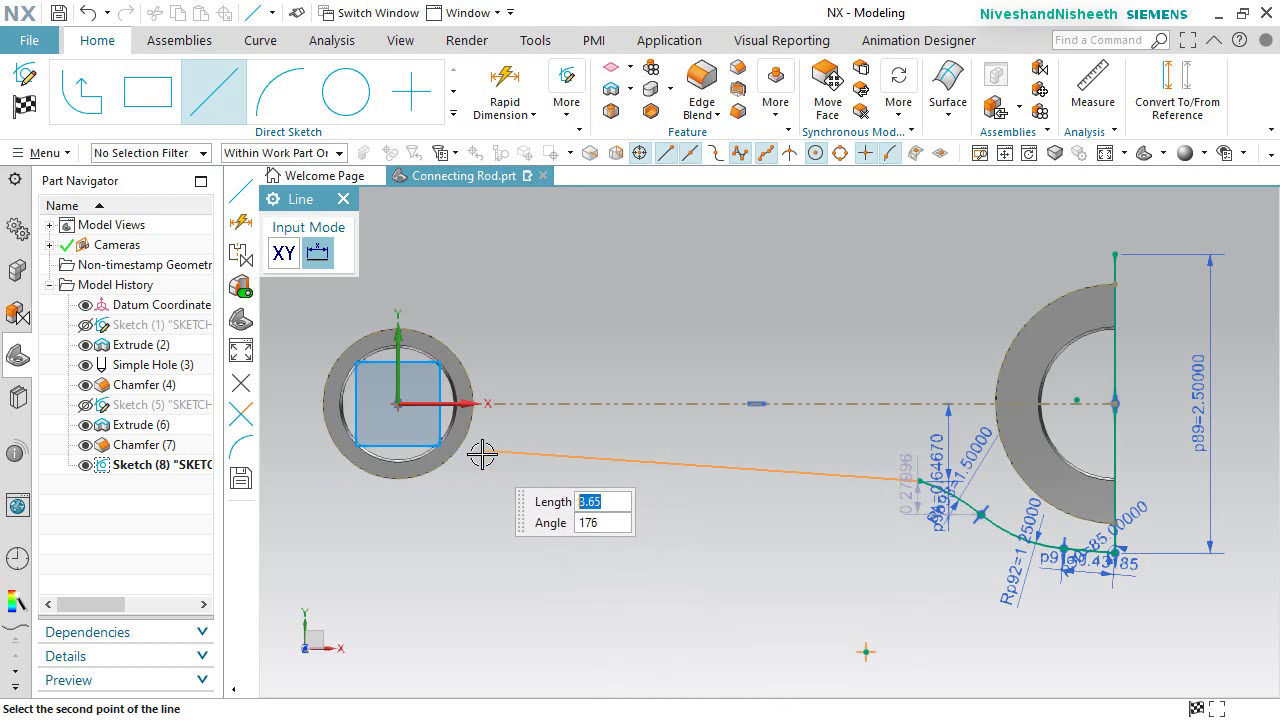
{"action": "left_click", "coordinate": [482, 455]}
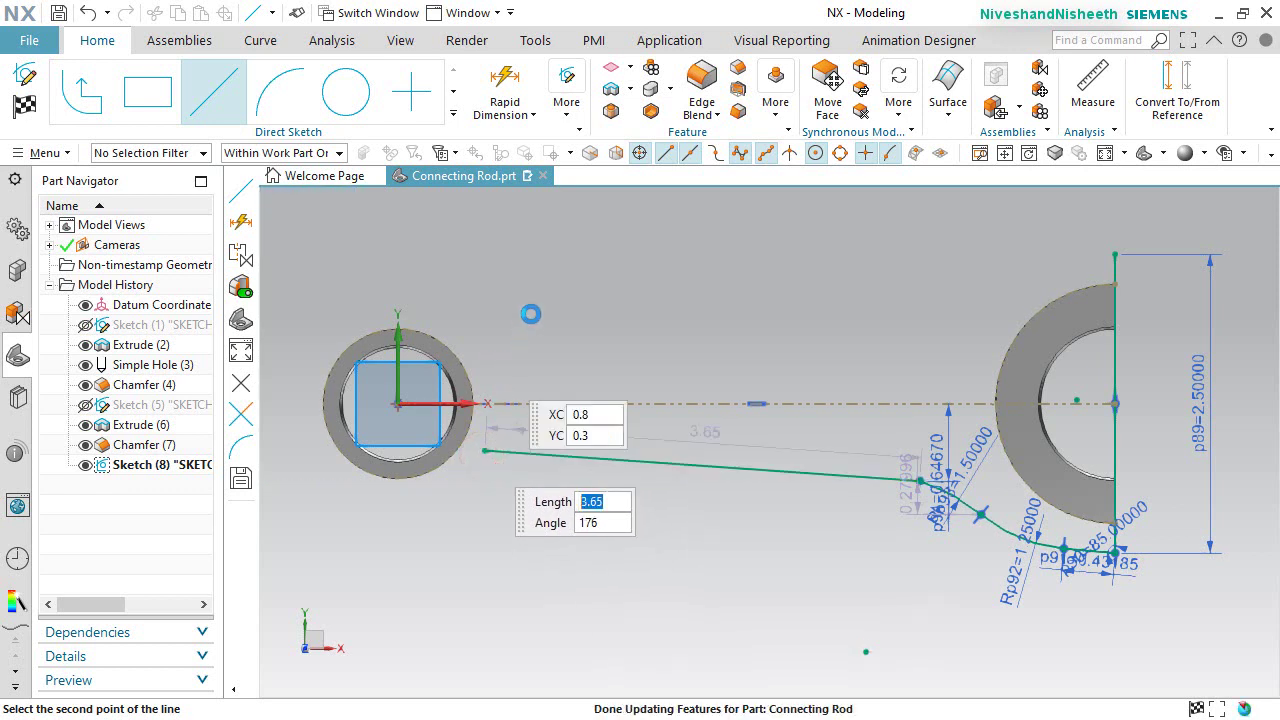
{"action": "key", "text": "Escape"}
Step: Add an angular dimension of 2.5° between the horizontal centerline and the long shank line
{"action": "left_click", "coordinate": [505, 112]}
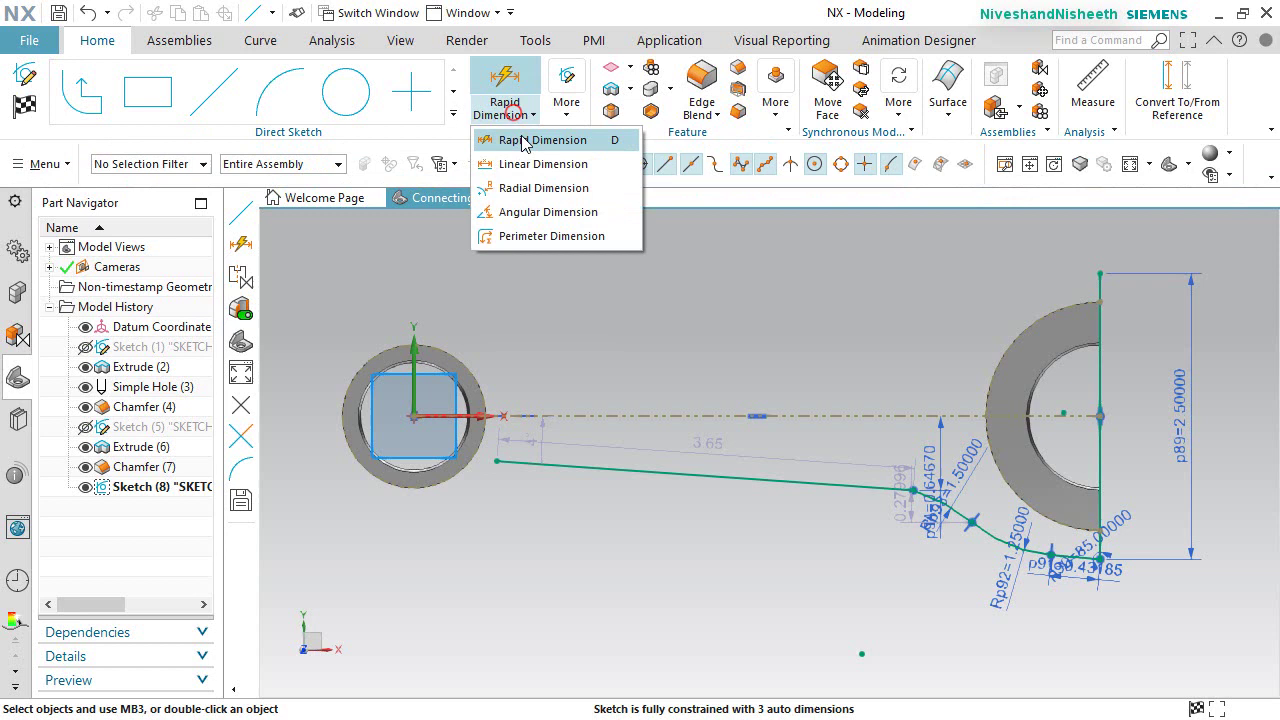
{"action": "left_click", "coordinate": [541, 212]}
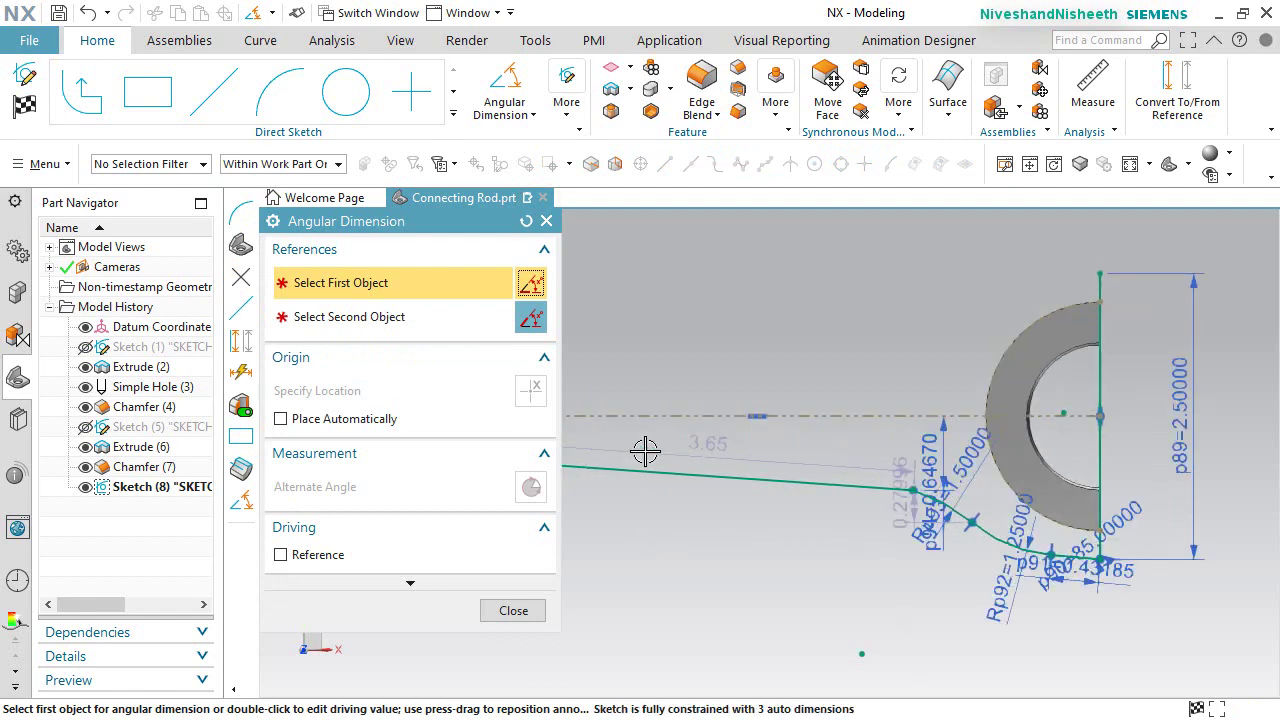
{"action": "scroll", "coordinate": [645, 452], "scroll_direction": "up", "scroll_amount": 5}
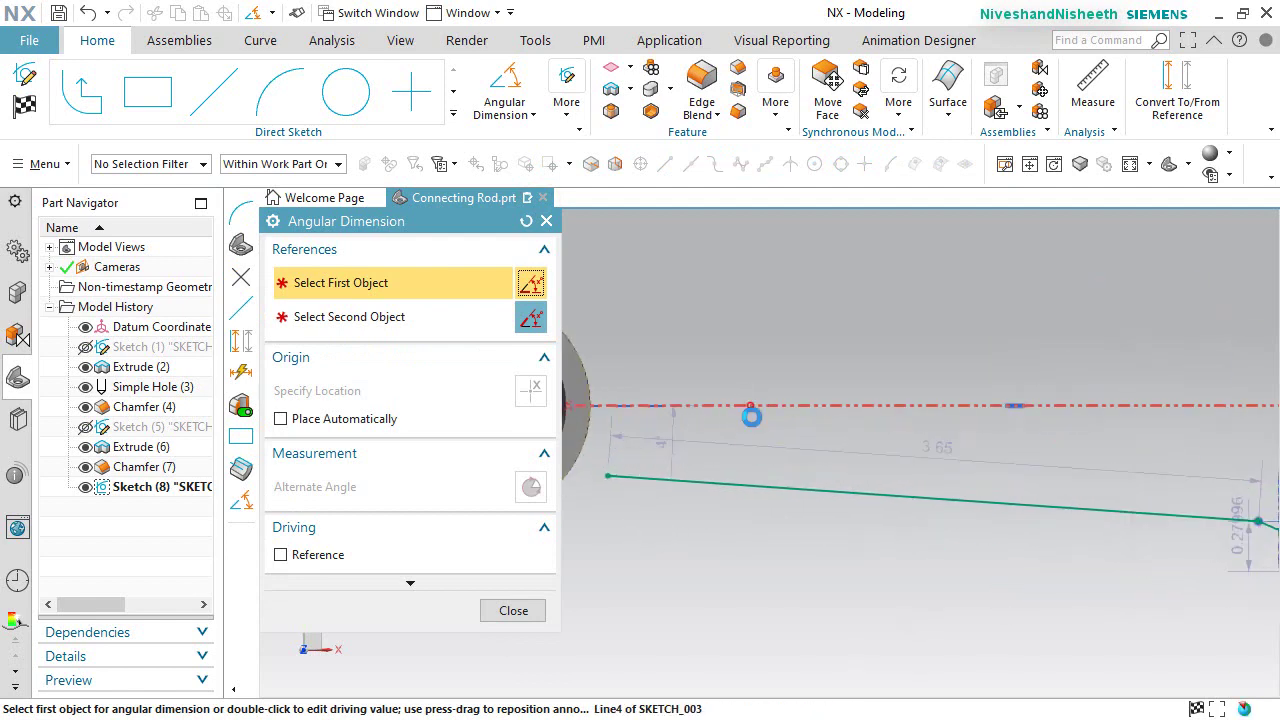
{"action": "left_click", "coordinate": [751, 410]}
{"action": "left_click", "coordinate": [752, 485]}
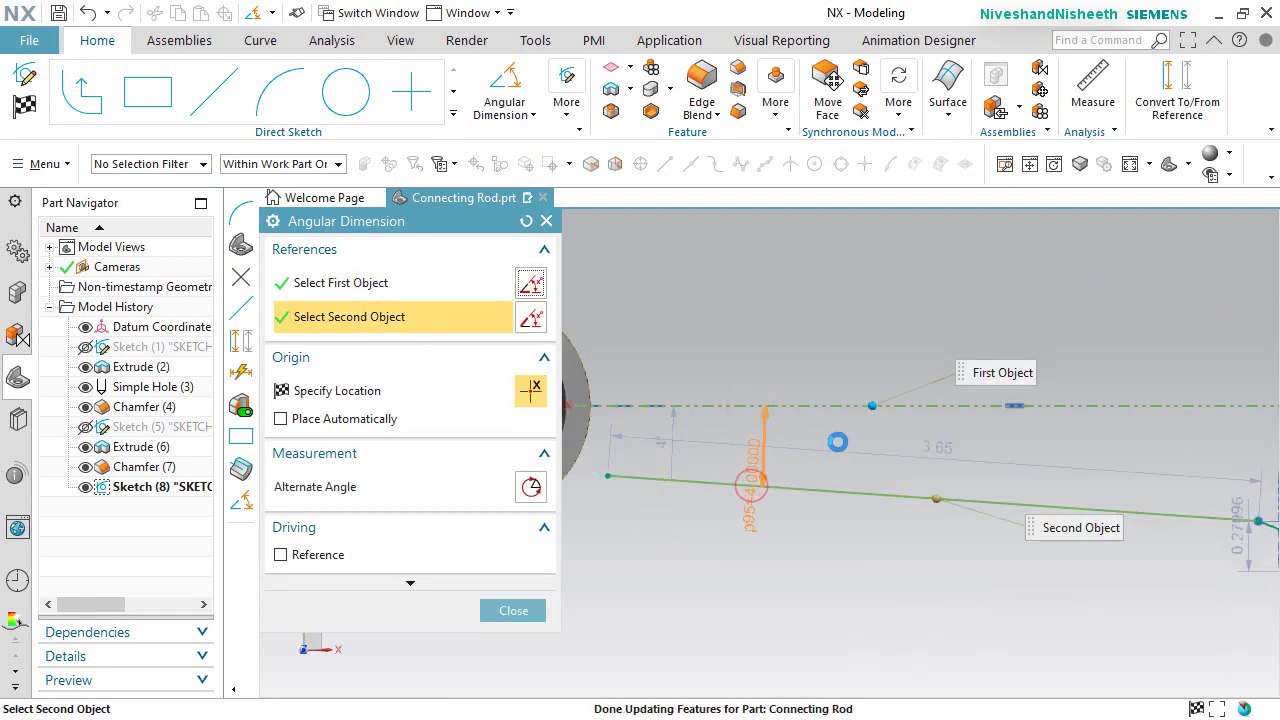
{"action": "left_click", "coordinate": [848, 432]}
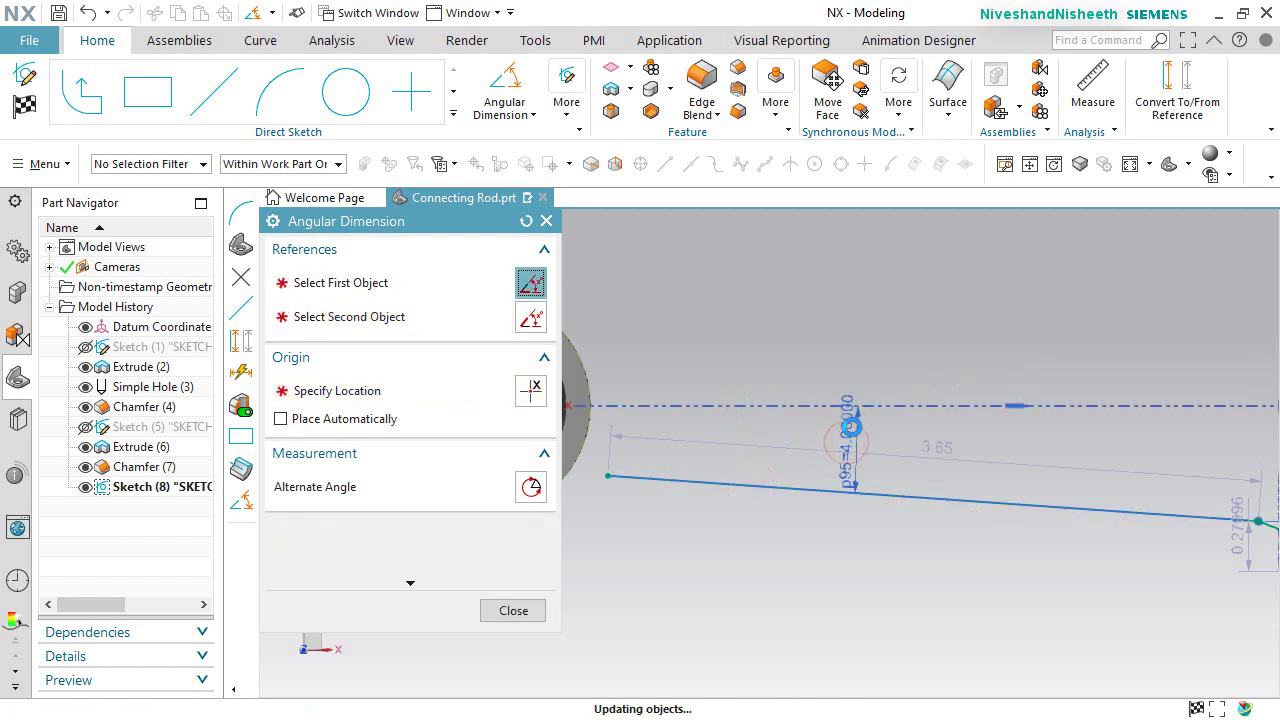
{"action": "type", "text": "2.5"}
{"action": "key", "text": "Return"}
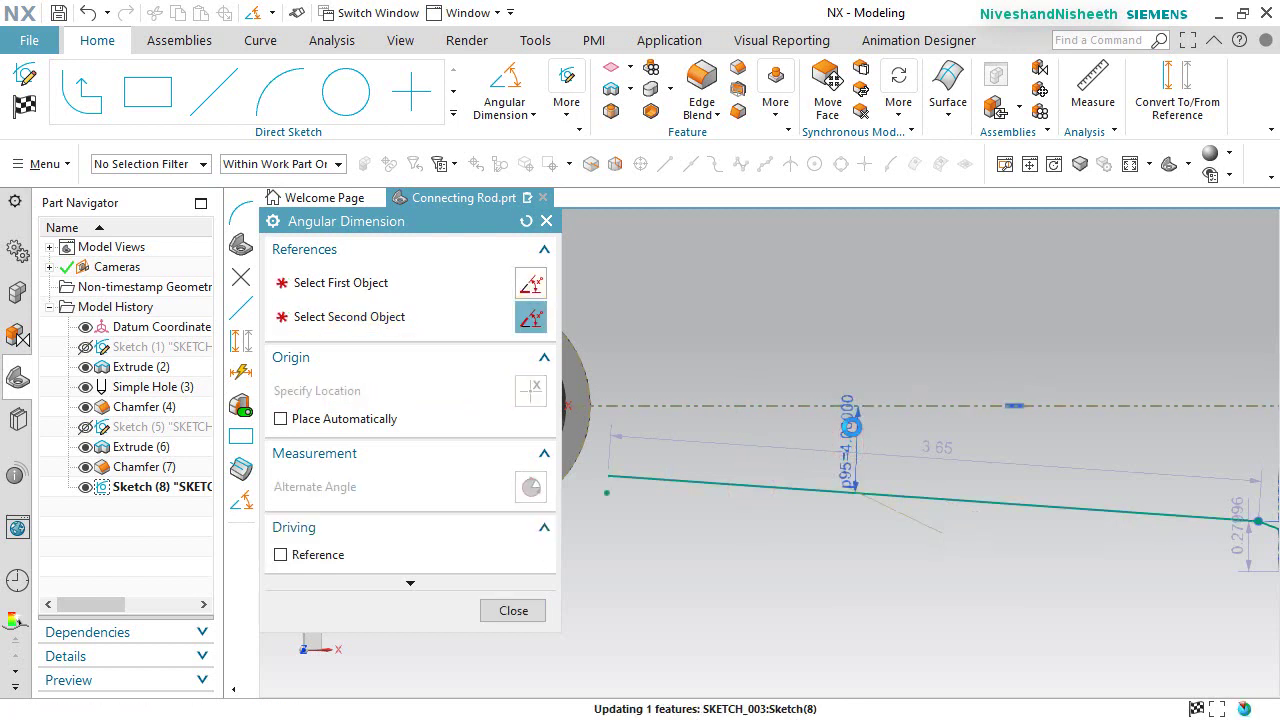
{"action": "left_click", "coordinate": [513, 610]}
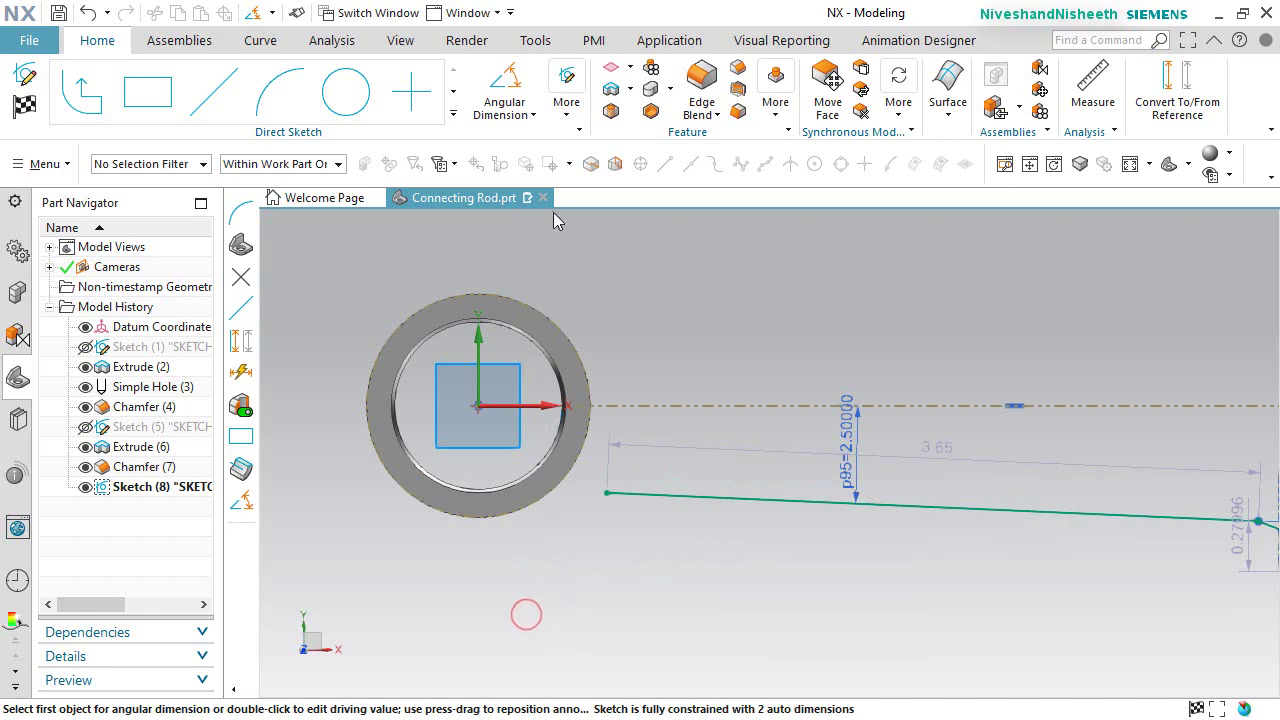
Step: Extend the long shank line to the small-end cylinder's outer edge with Quick Extend
{"action": "left_click", "coordinate": [453, 113]}
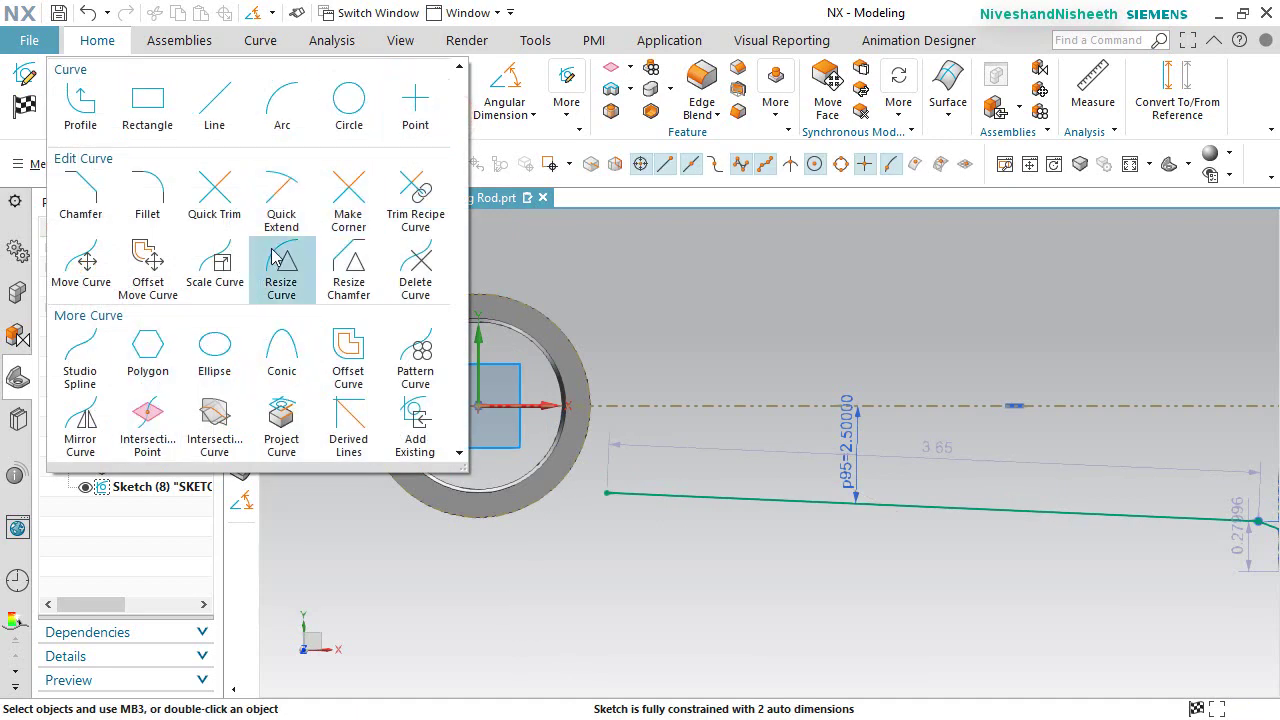
{"action": "left_click", "coordinate": [281, 205]}
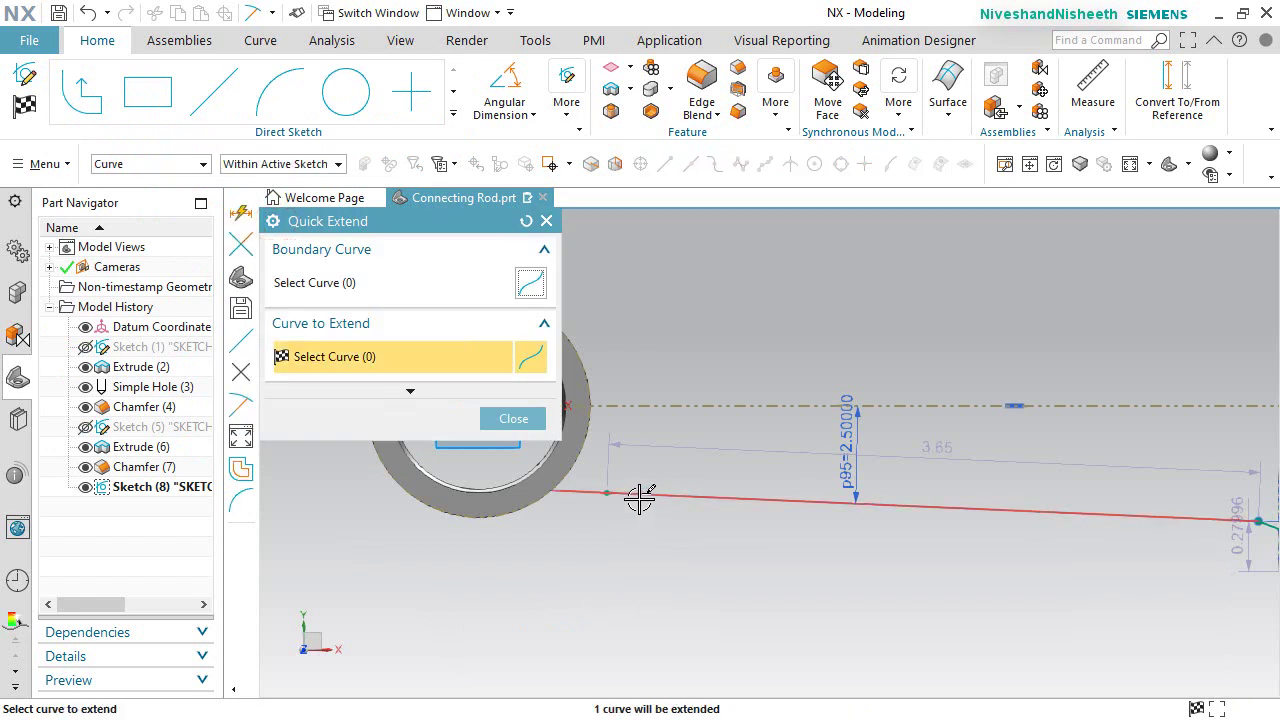
{"action": "left_click", "coordinate": [640, 498]}
{"action": "left_click", "coordinate": [505, 419]}
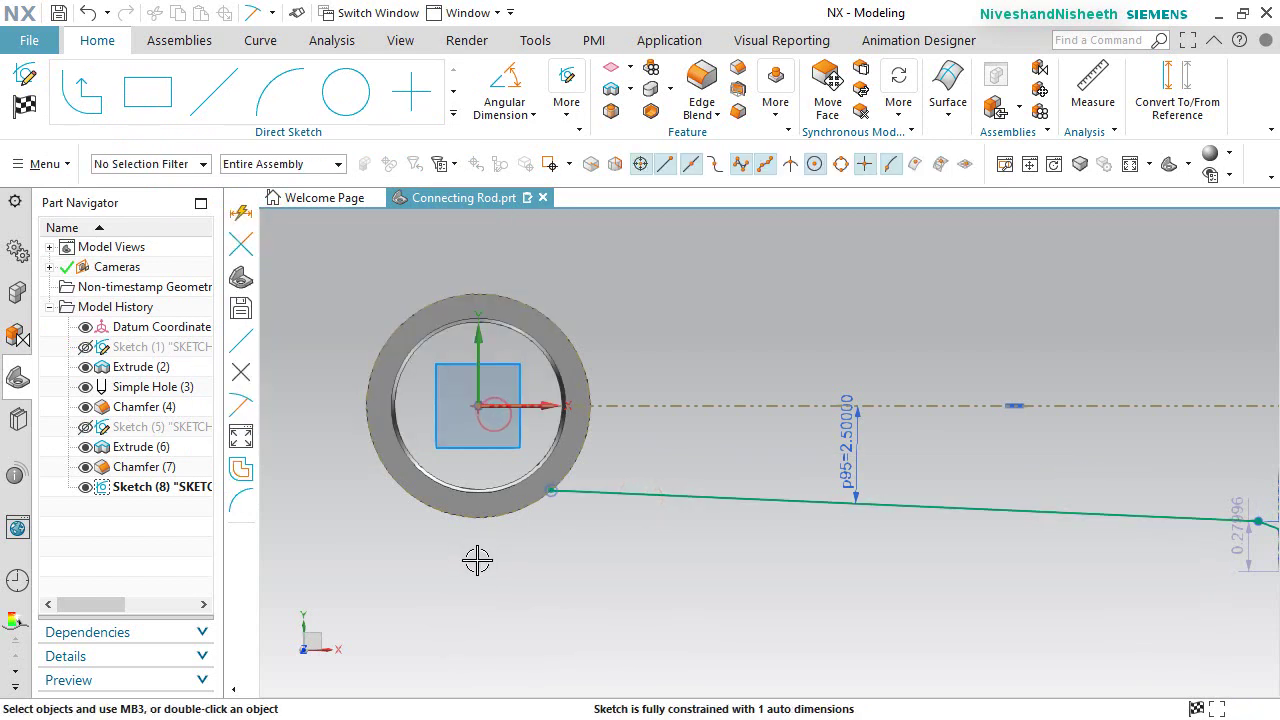
Step: Reposition the 0.6467 vertical dimension toward the small end, clear of the 1.5 in arc's radius dimension
{"action": "scroll", "coordinate": [482, 566], "scroll_direction": "down", "scroll_amount": 3}
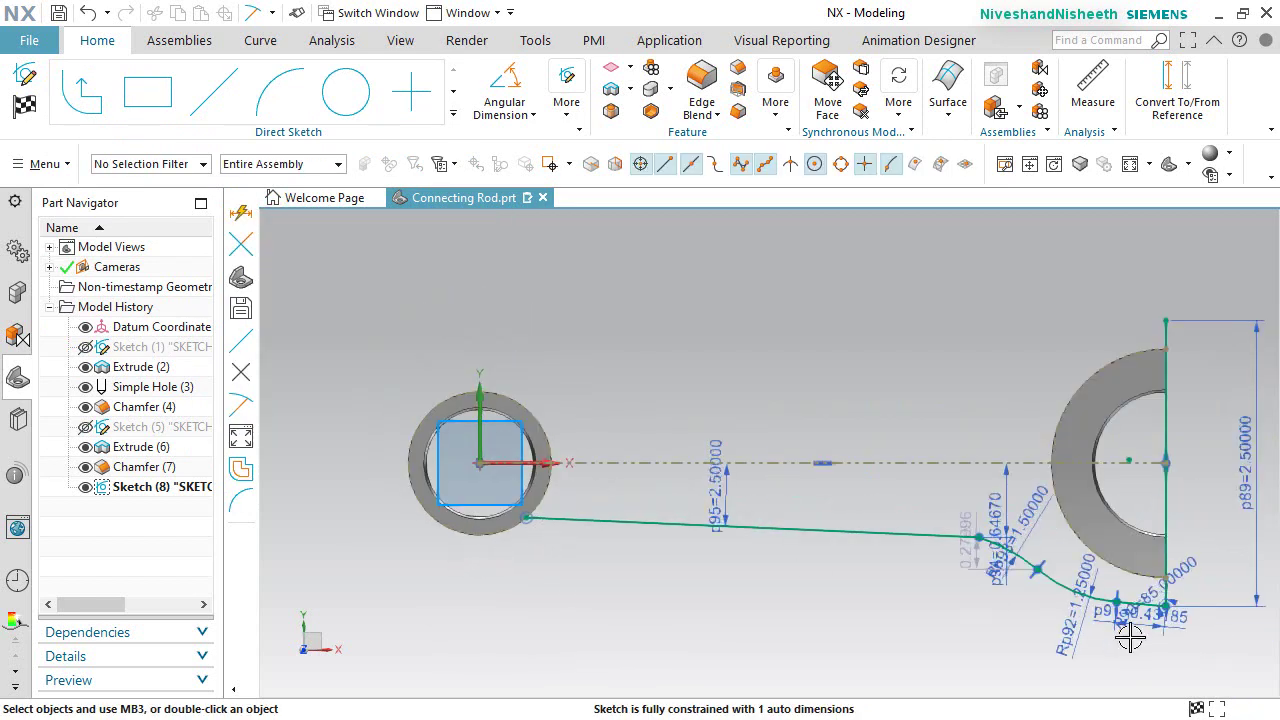
{"action": "scroll", "coordinate": [1130, 636], "scroll_direction": "up", "scroll_amount": 2}
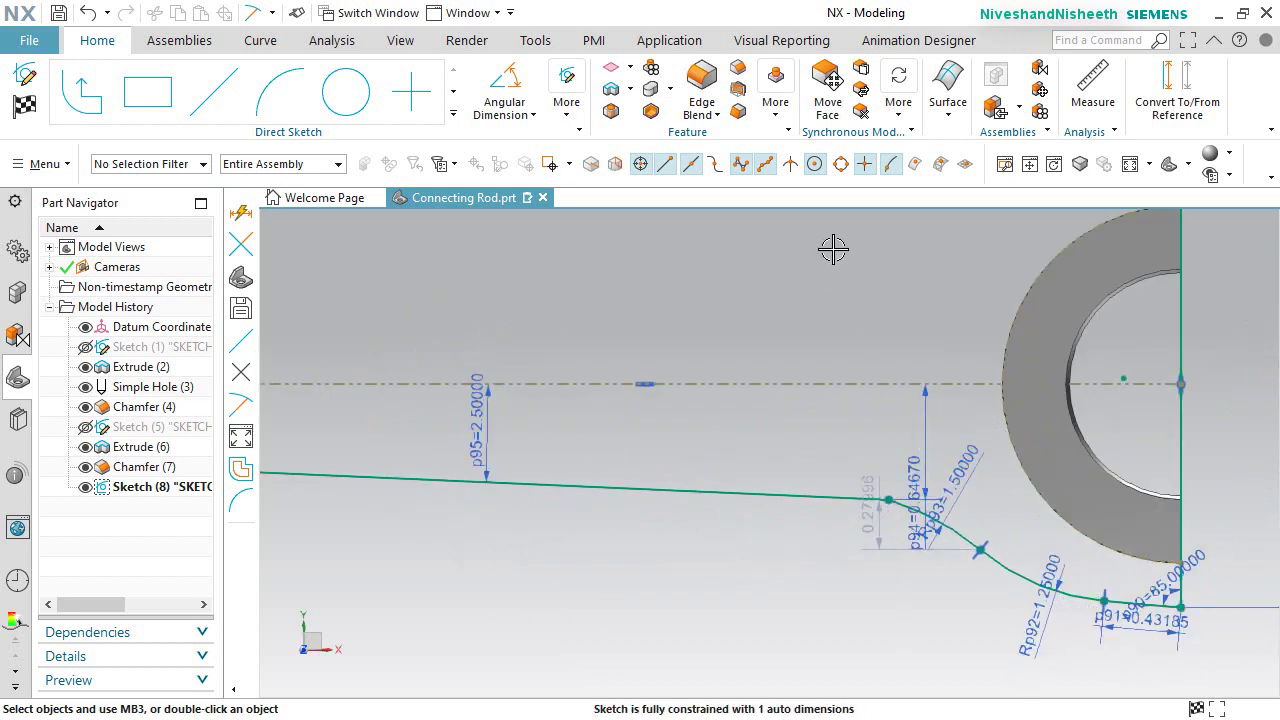
{"action": "mouse_move", "coordinate": [914, 480]}
{"action": "left_mouse_down"}
{"action": "mouse_move", "coordinate": [782, 466]}
{"action": "mouse_move", "coordinate": [793, 431]}
{"action": "left_mouse_up"}
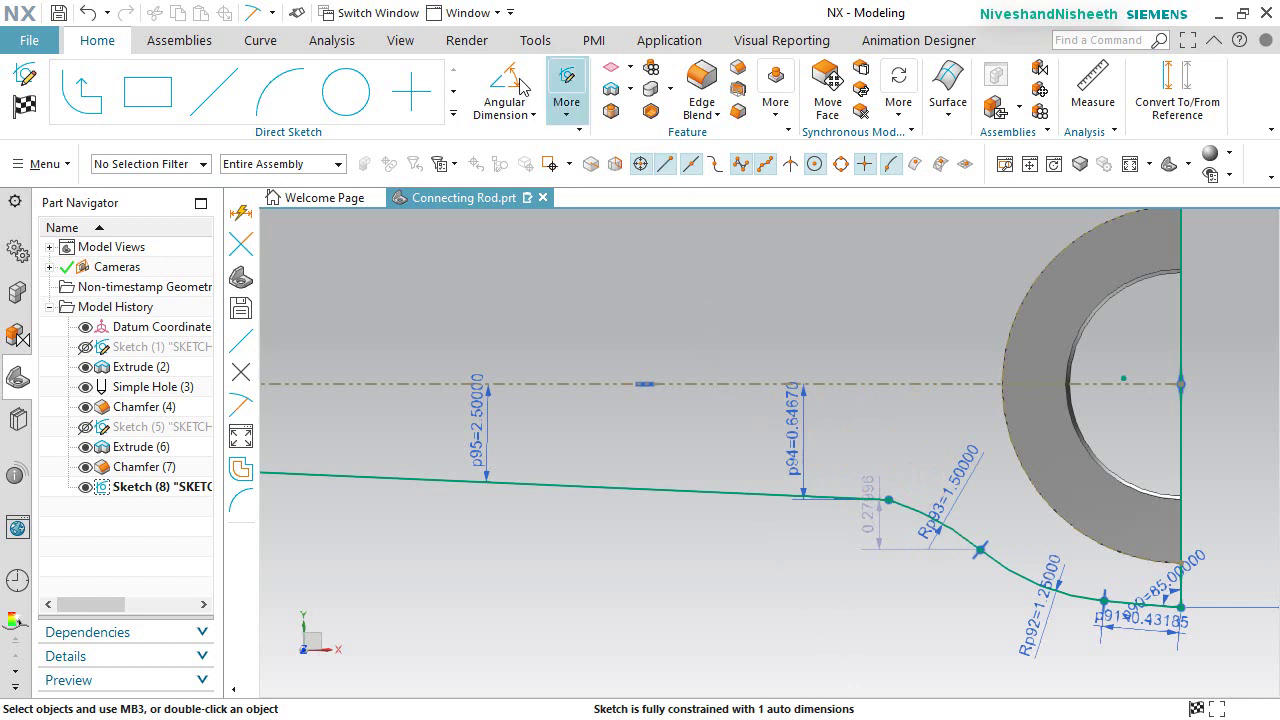
Step: Add a vertical rapid dimension of 0.95719 in between the horizontal centerline and the junction of the two arcs
{"action": "left_click", "coordinate": [533, 114]}
{"action": "left_click", "coordinate": [528, 134]}
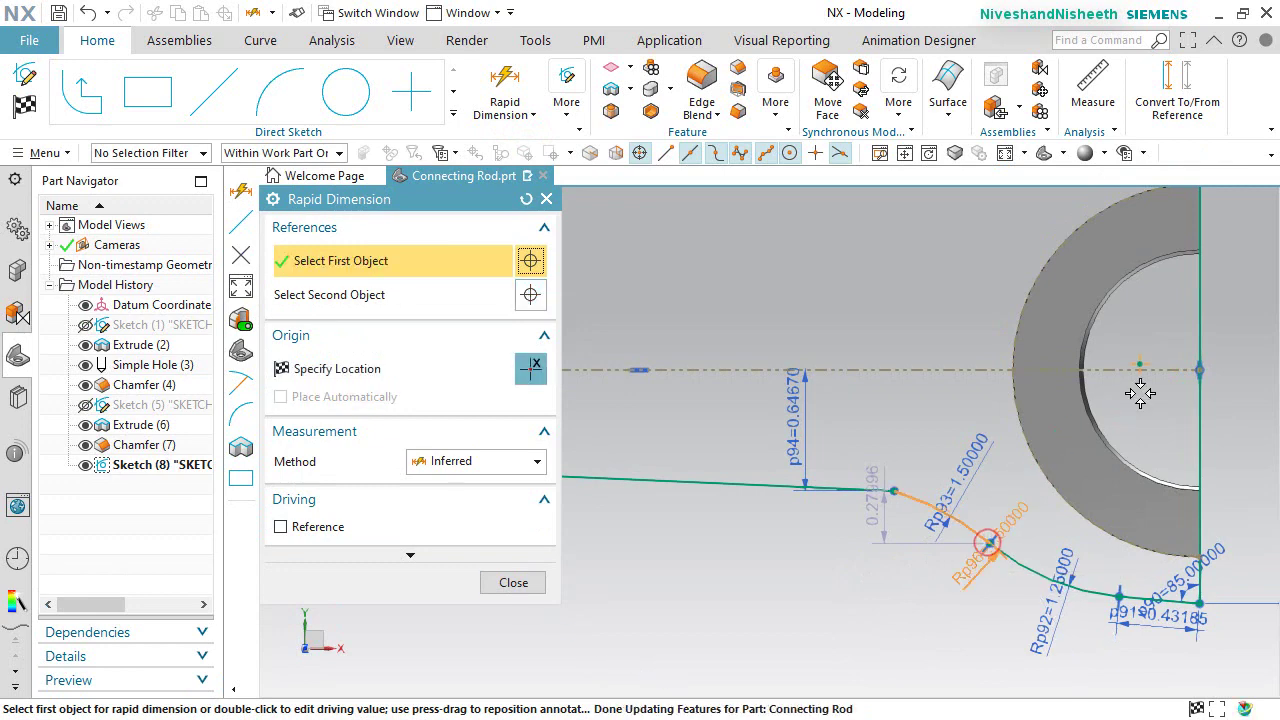
{"action": "left_click", "coordinate": [987, 541]}
{"action": "left_click", "coordinate": [1197, 371]}
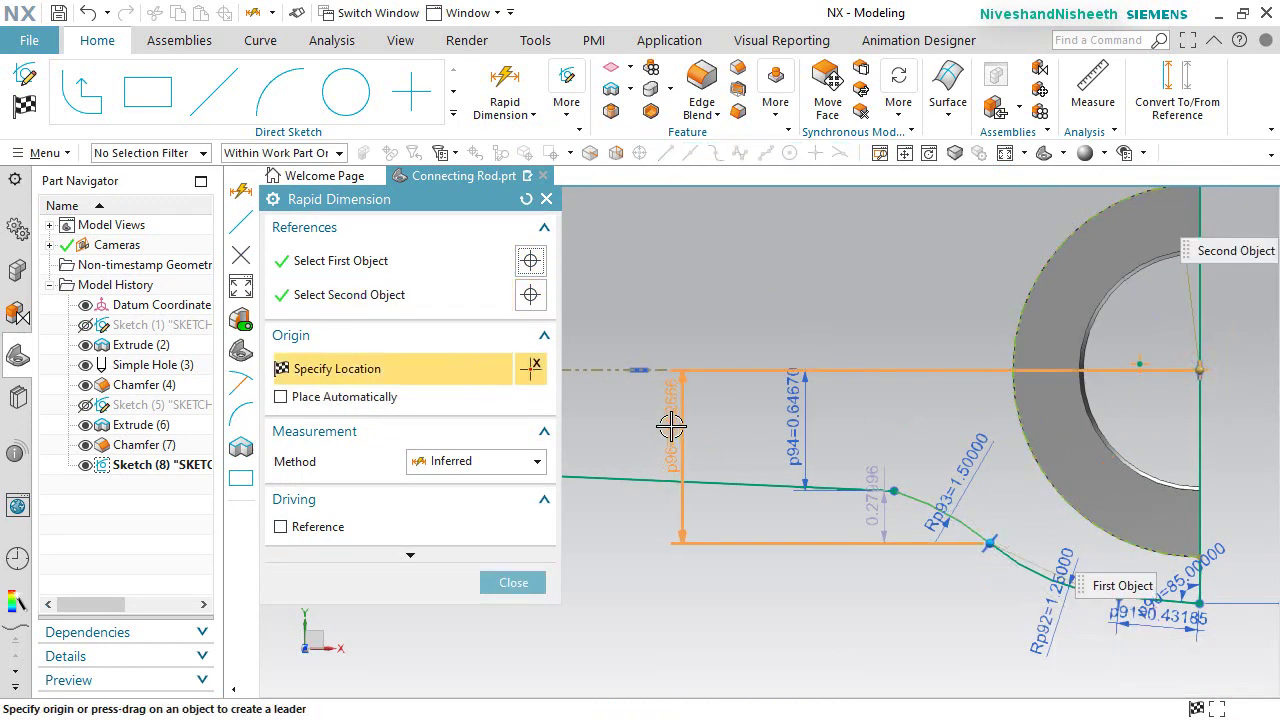
{"action": "left_click", "coordinate": [671, 426]}
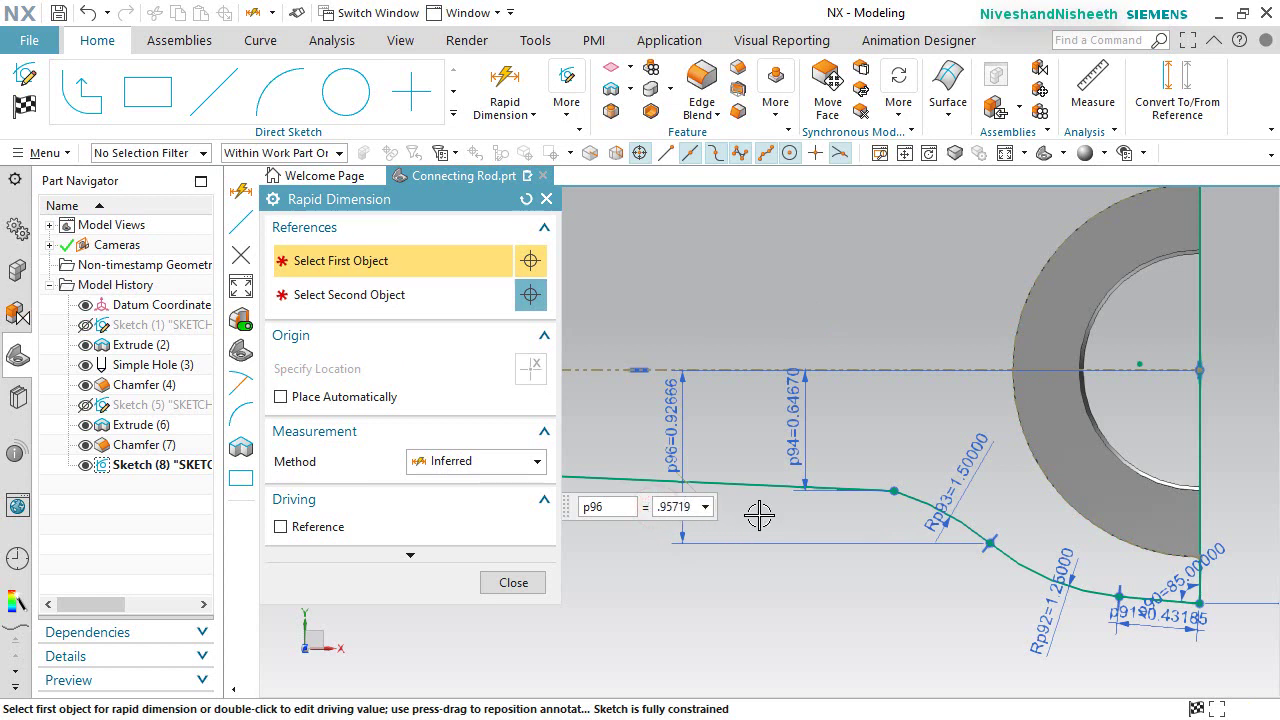
{"action": "key", "text": "Return"}
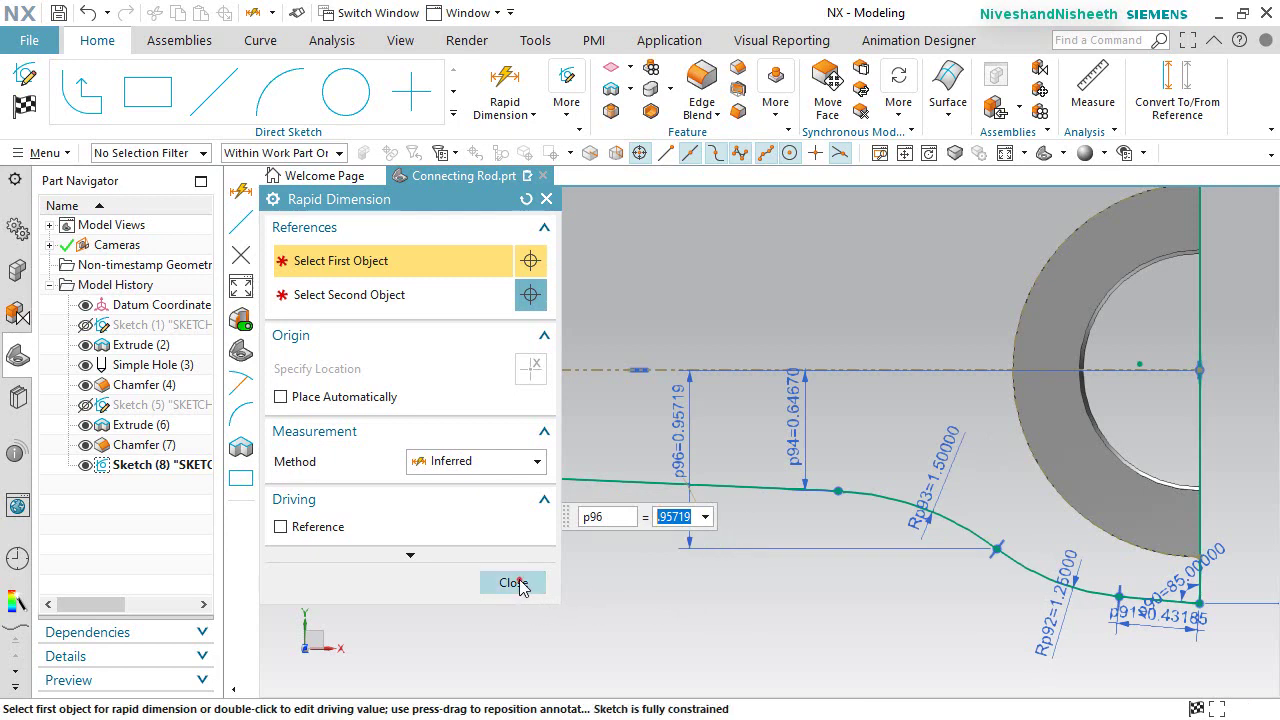
{"action": "left_click", "coordinate": [513, 583]}
Step: Mirror the long shank line, both arcs and the short end line about the horizontal centerline, selecting them as single curves
{"action": "scroll", "coordinate": [790, 600], "scroll_direction": "down", "scroll_amount": 3}
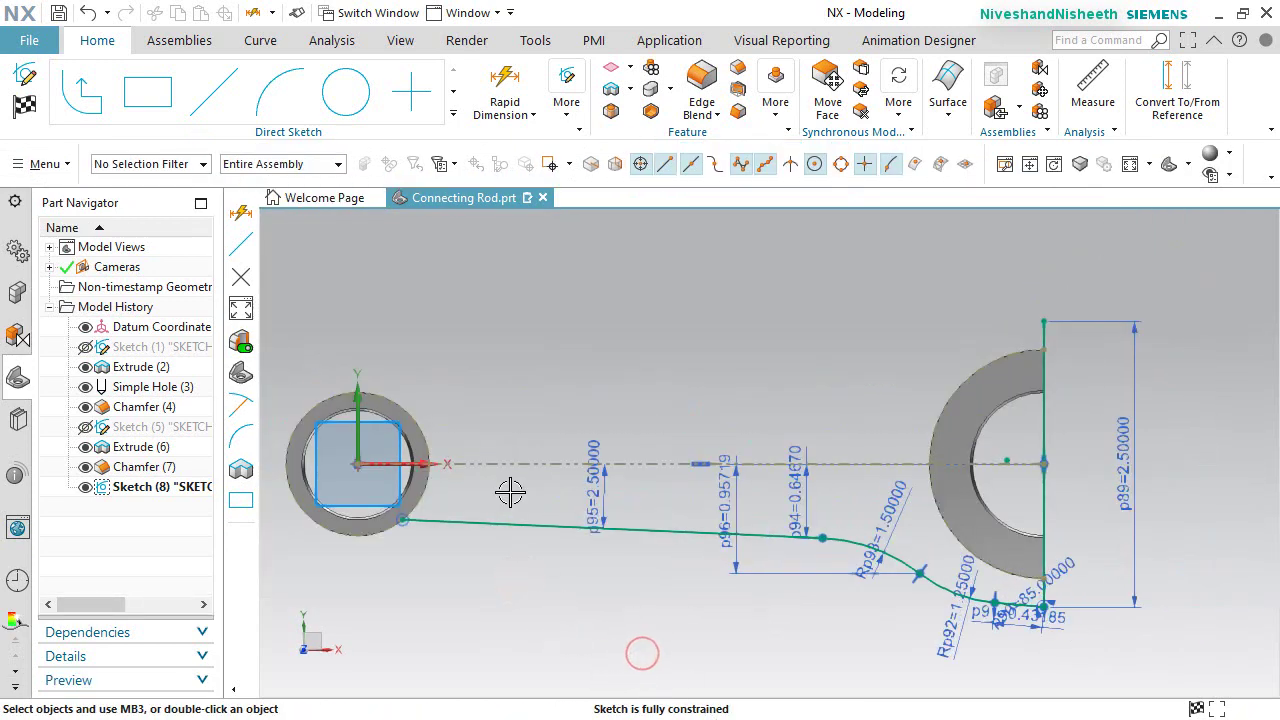
{"action": "left_click", "coordinate": [453, 114]}
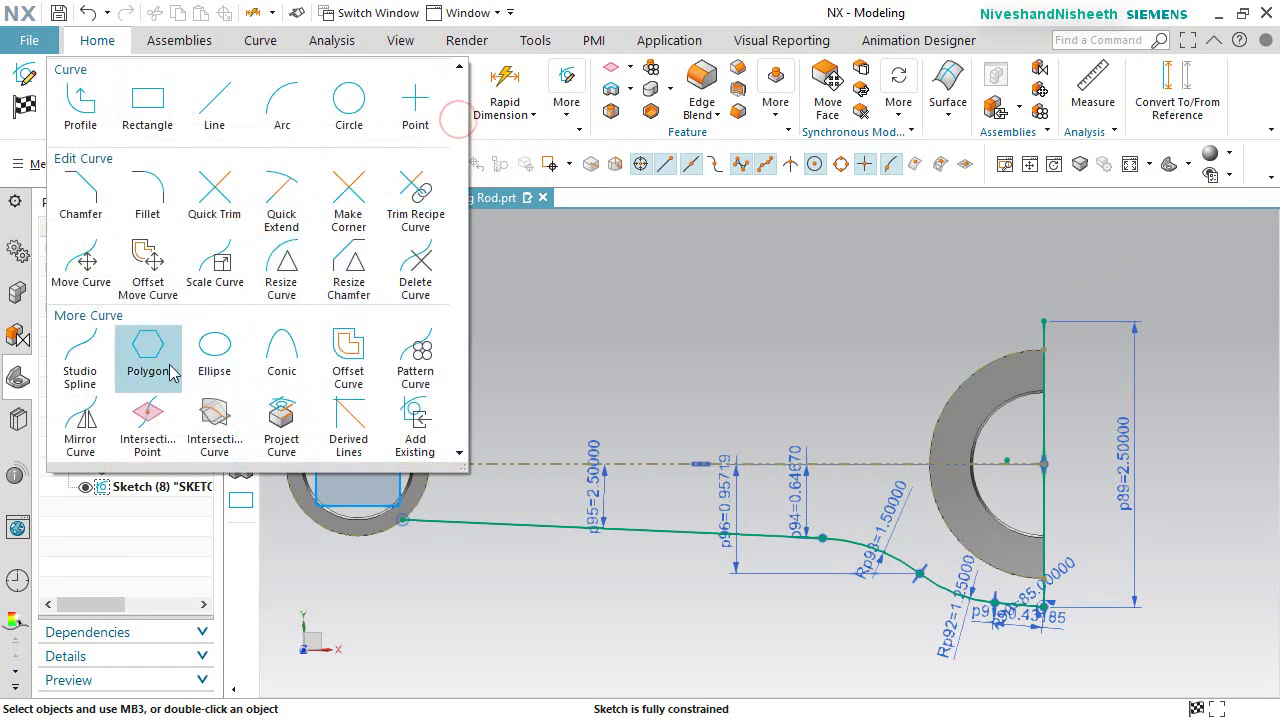
{"action": "left_click", "coordinate": [87, 422]}
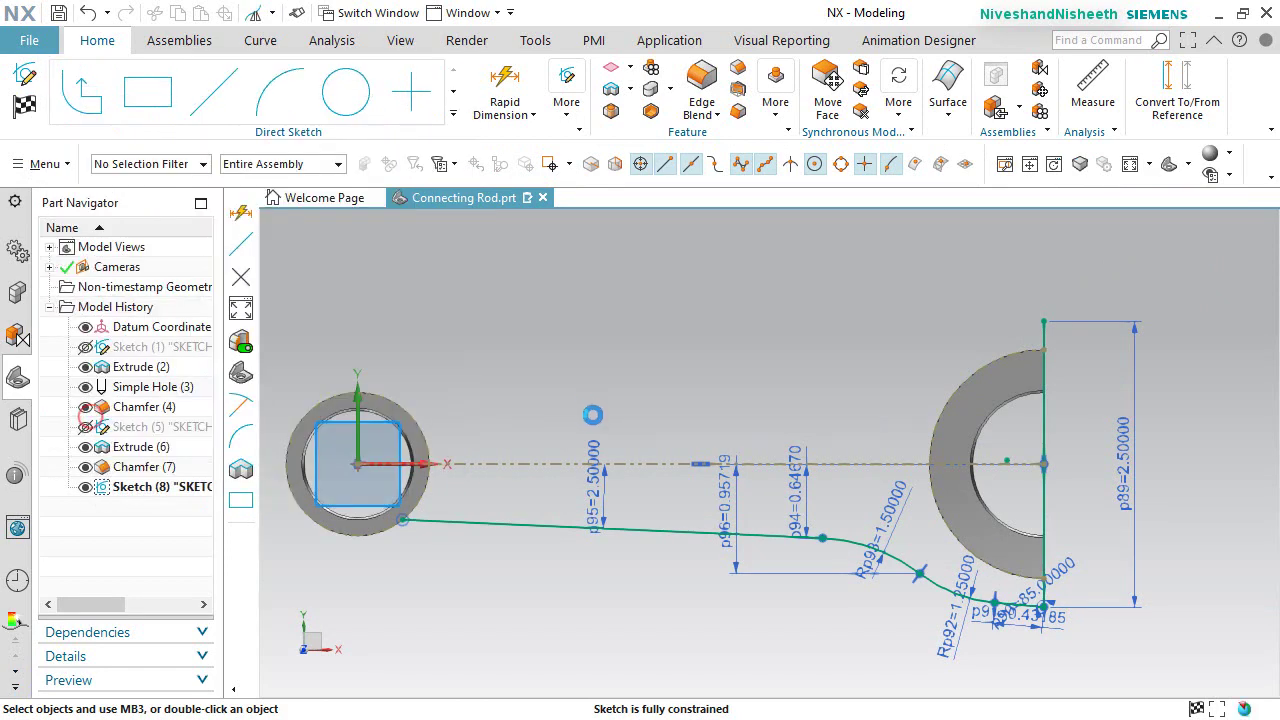
{"action": "left_click", "coordinate": [509, 525]}
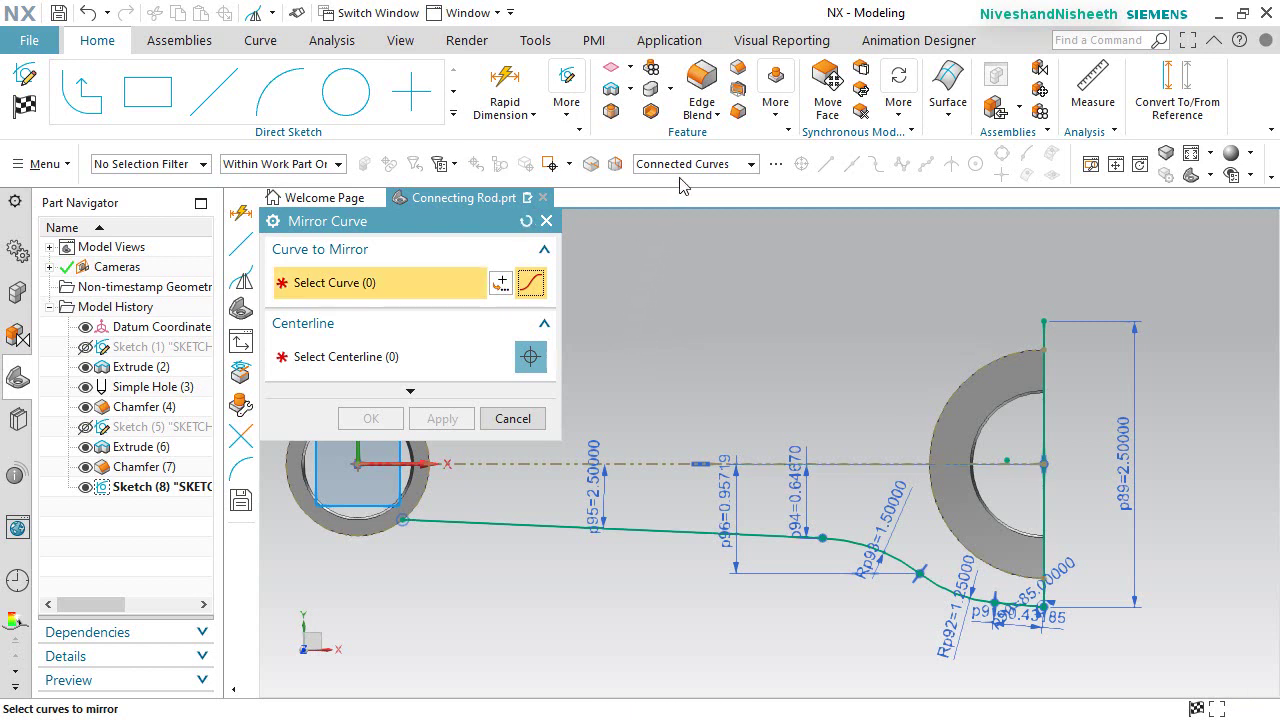
{"action": "left_click", "coordinate": [714, 166]}
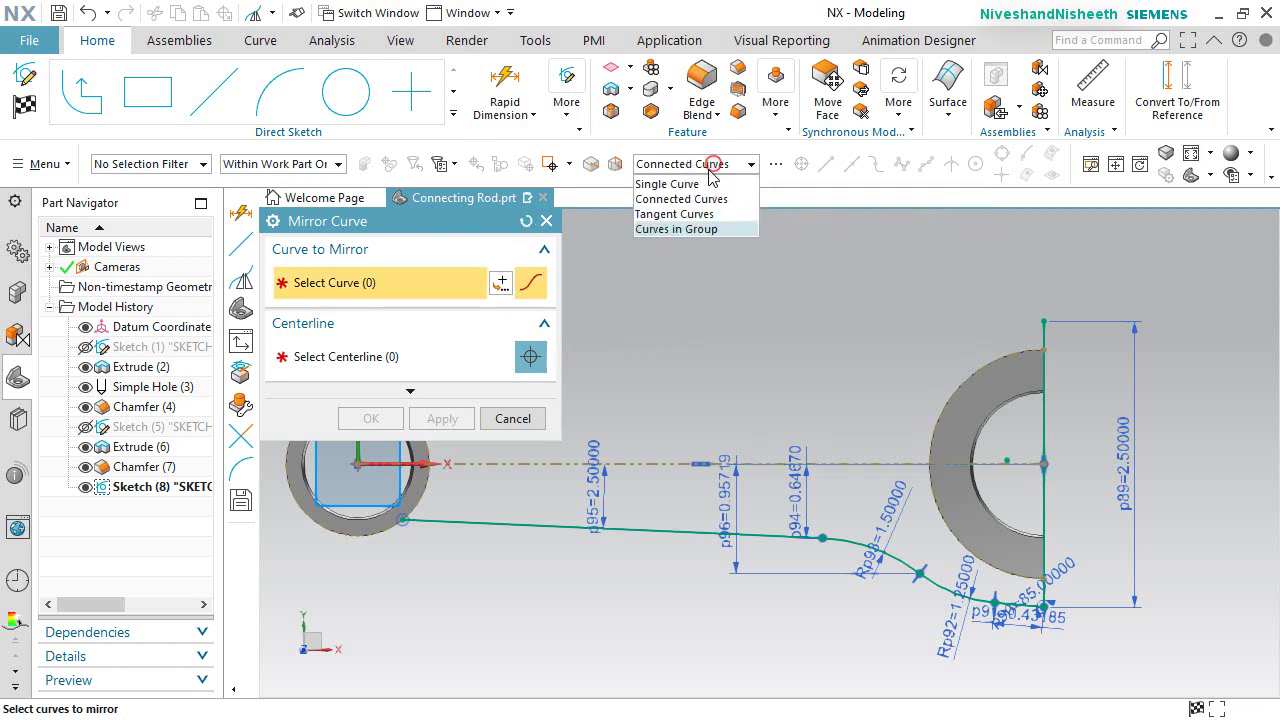
{"action": "left_click", "coordinate": [668, 184]}
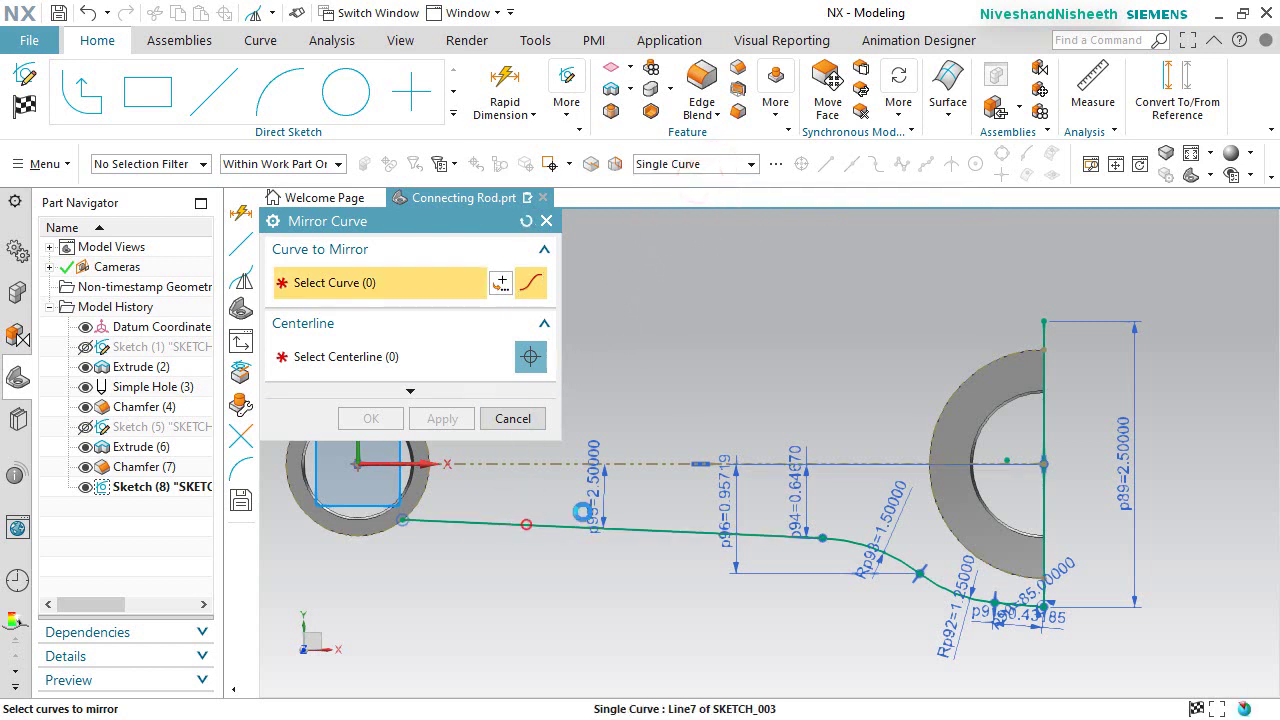
{"action": "left_click", "coordinate": [583, 512]}
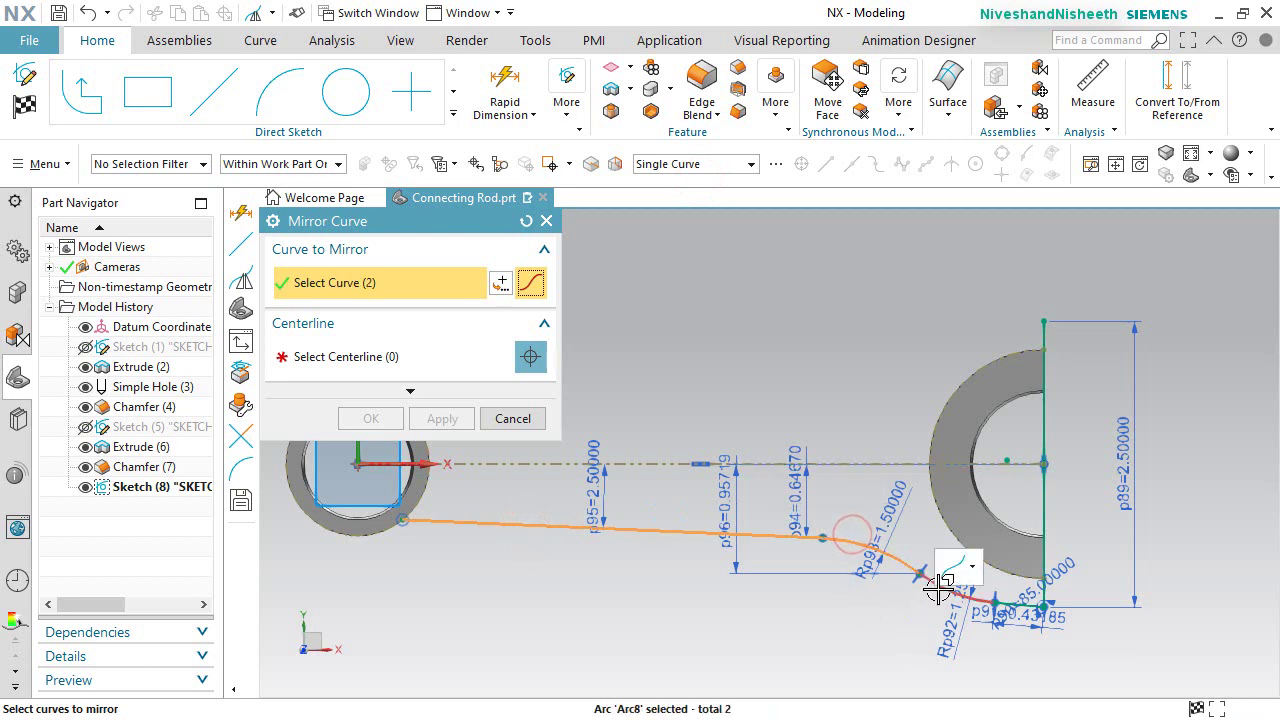
{"action": "left_click", "coordinate": [996, 628]}
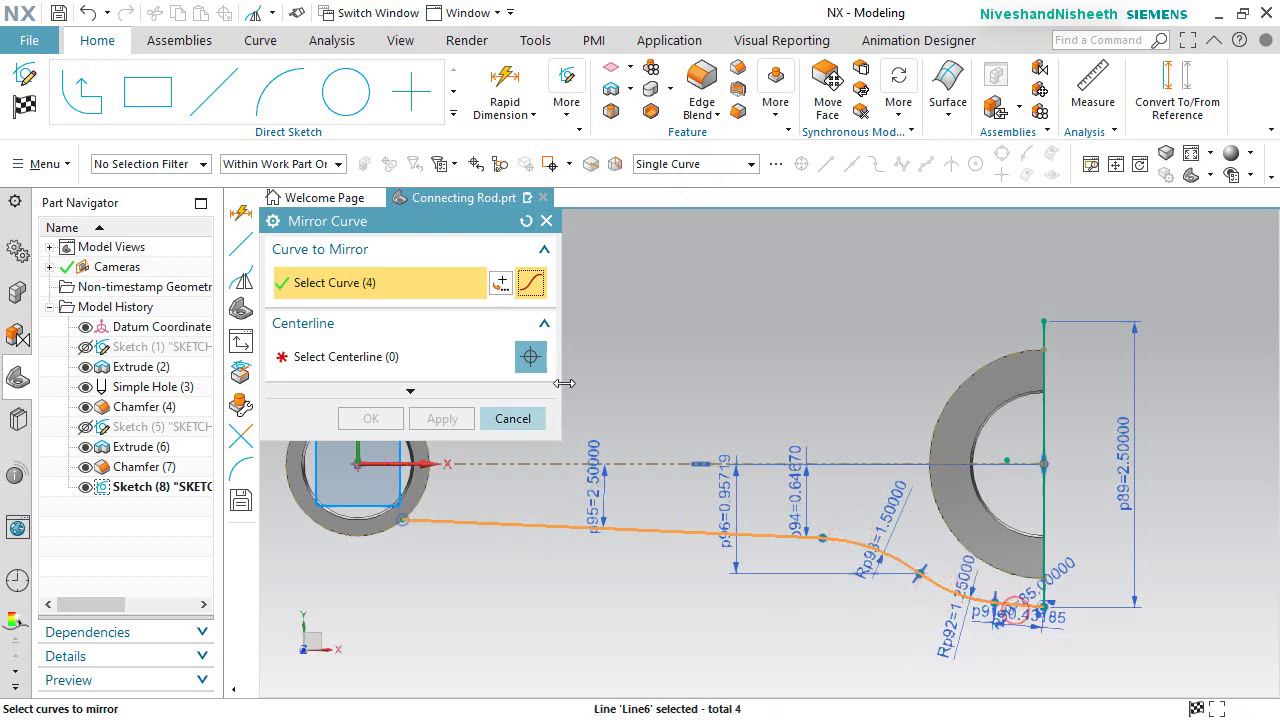
{"action": "left_click", "coordinate": [343, 356]}
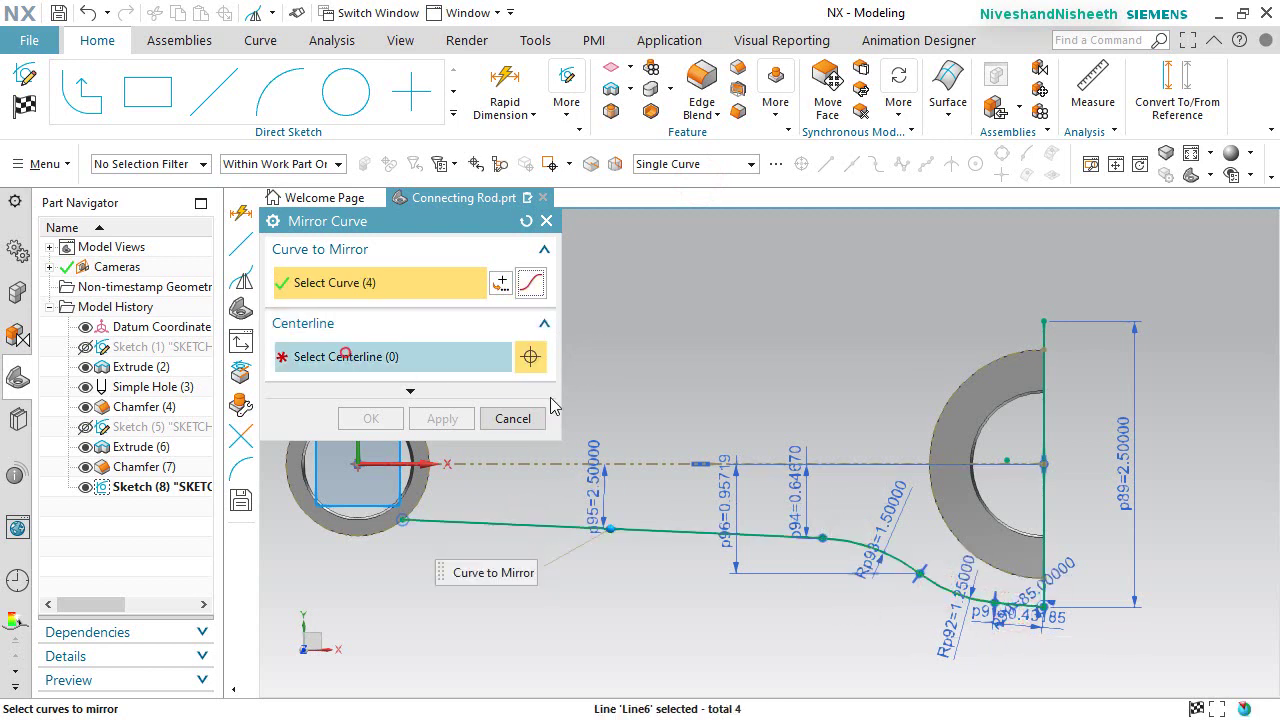
{"action": "left_click", "coordinate": [649, 462]}
{"action": "left_click", "coordinate": [378, 419]}
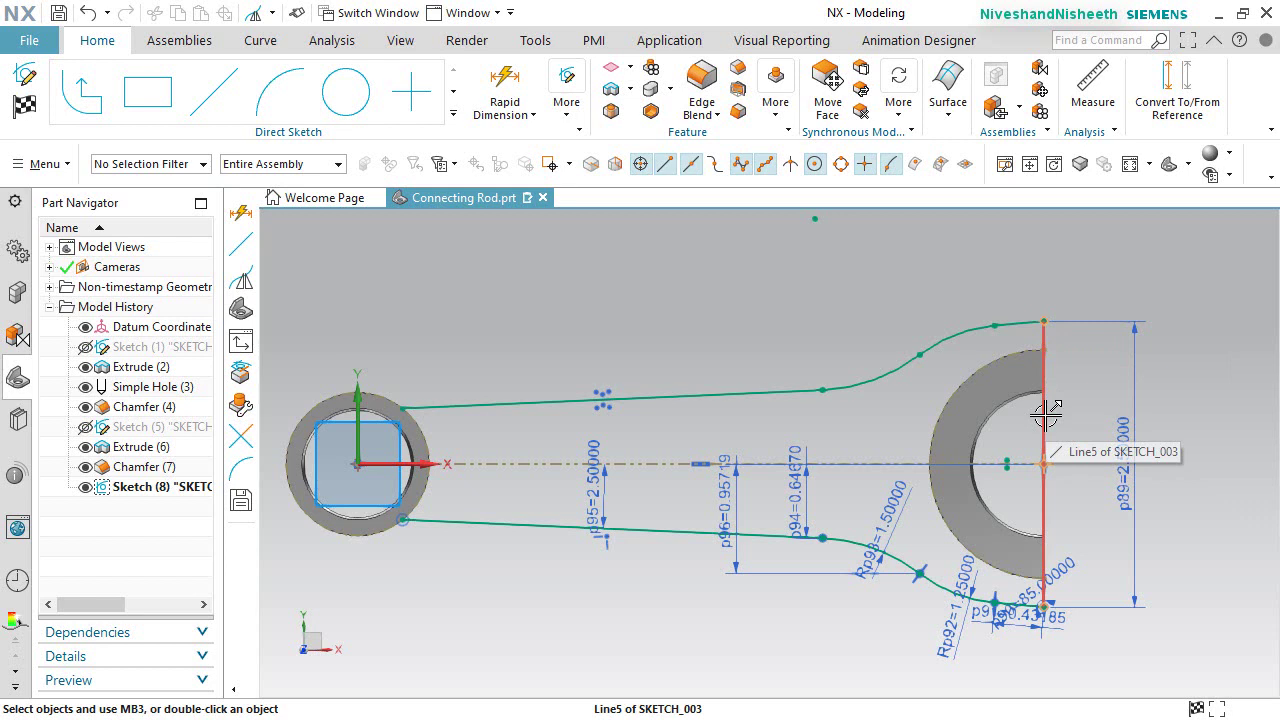
Step: Convert the full-height vertical line at the half ring's split face to a reference line
{"action": "left_click", "coordinate": [1046, 416]}
{"action": "left_click", "coordinate": [1089, 437]}
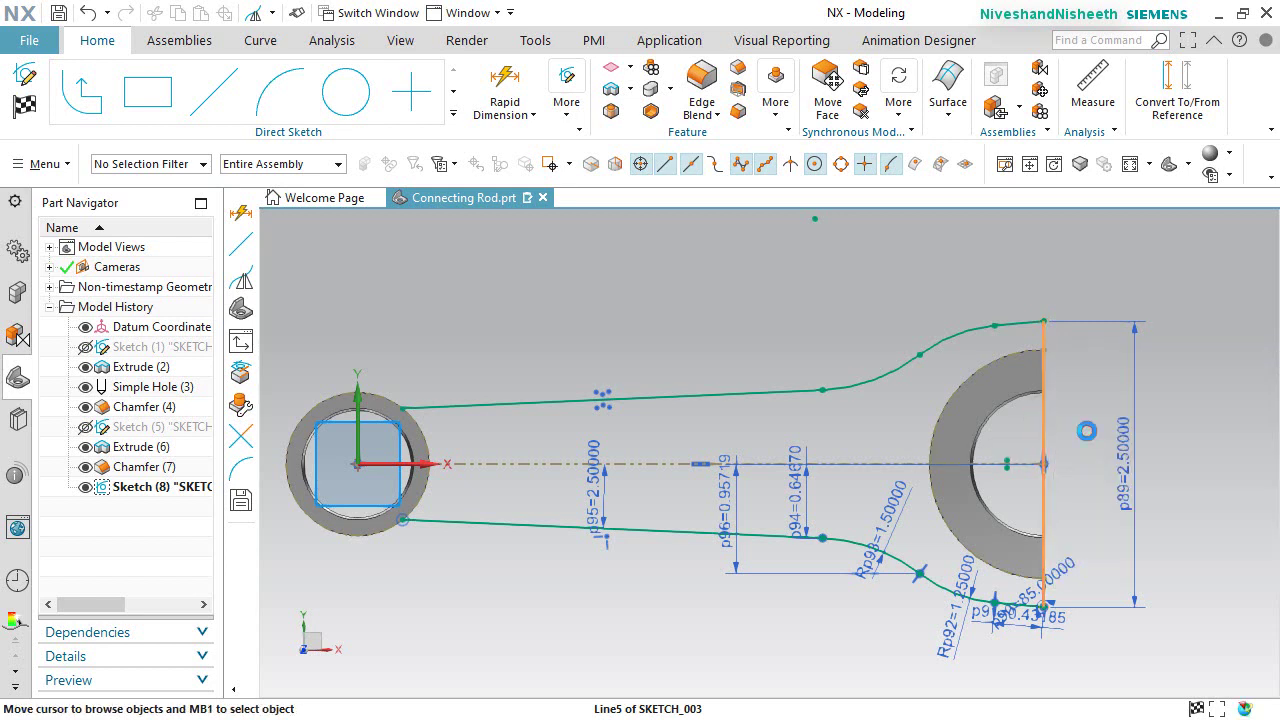
{"action": "left_click", "coordinate": [937, 397]}
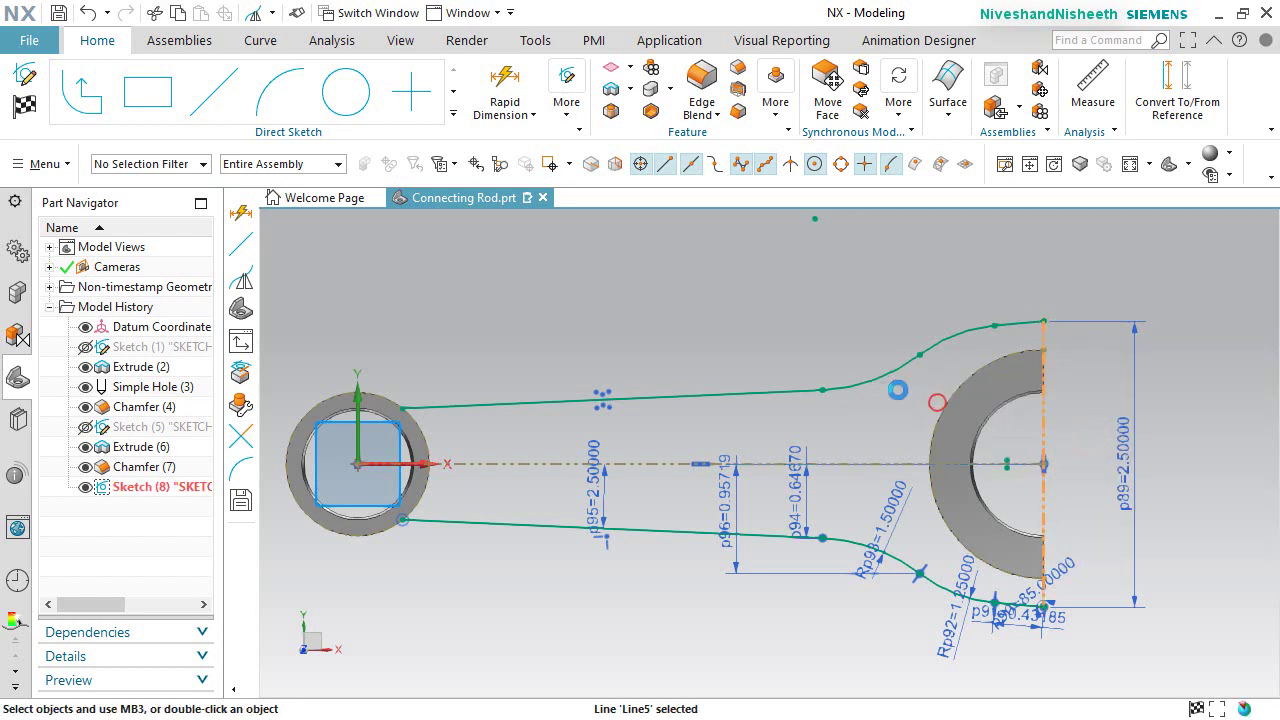
Step: Draw a vertical line 0.25 in long from the mirrored profile's upper end down to the half ring's outer arc endpoint
{"action": "left_click", "coordinate": [213, 91]}
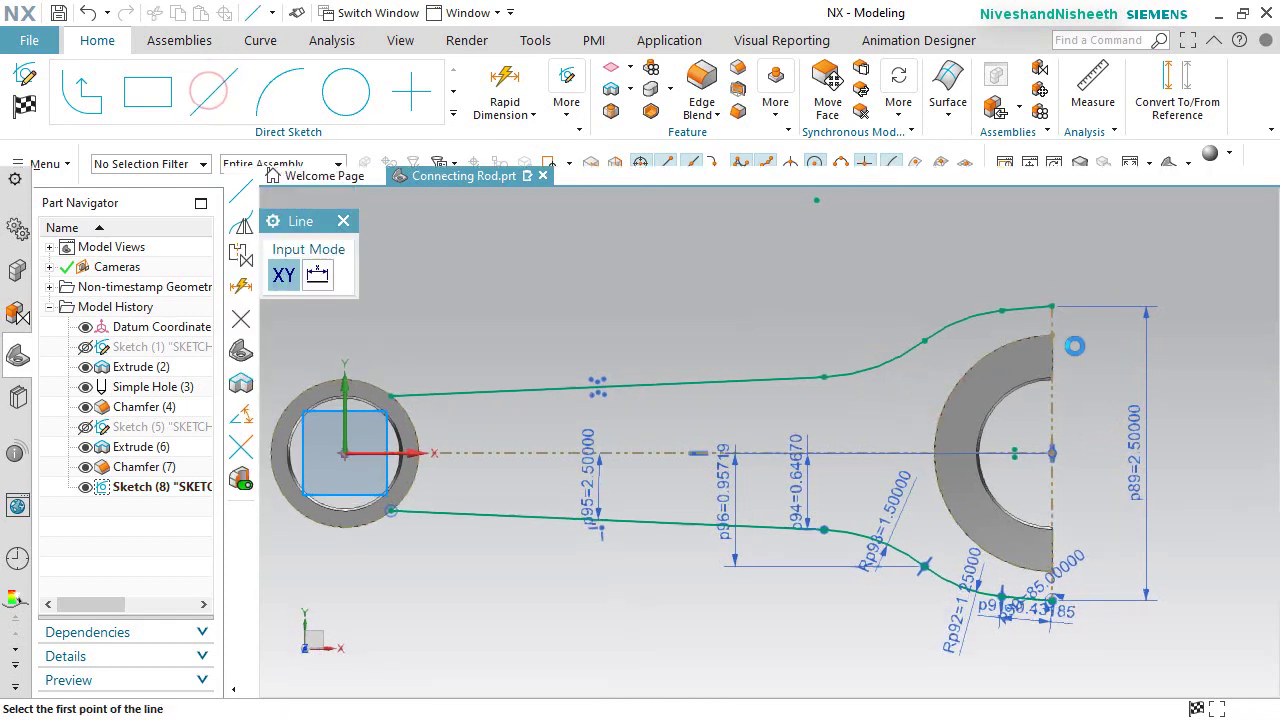
{"action": "scroll", "coordinate": [1070, 325], "scroll_direction": "up", "scroll_amount": 5}
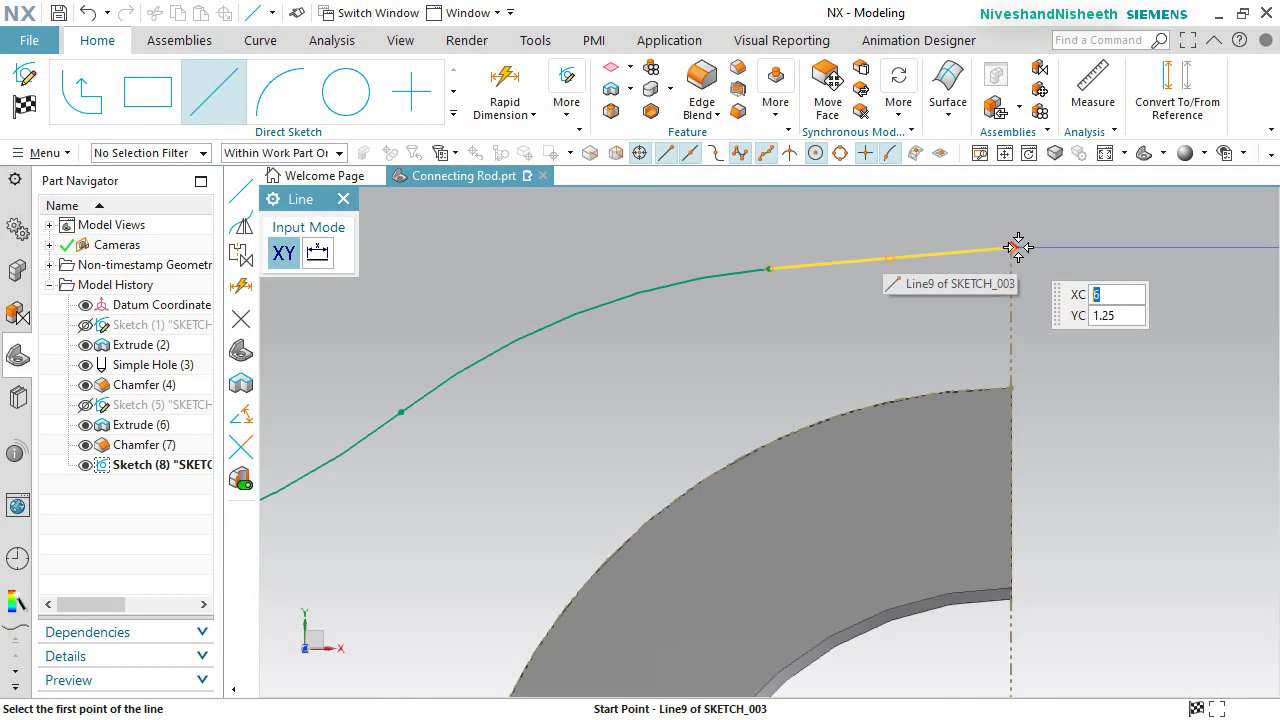
{"action": "left_click", "coordinate": [1019, 248]}
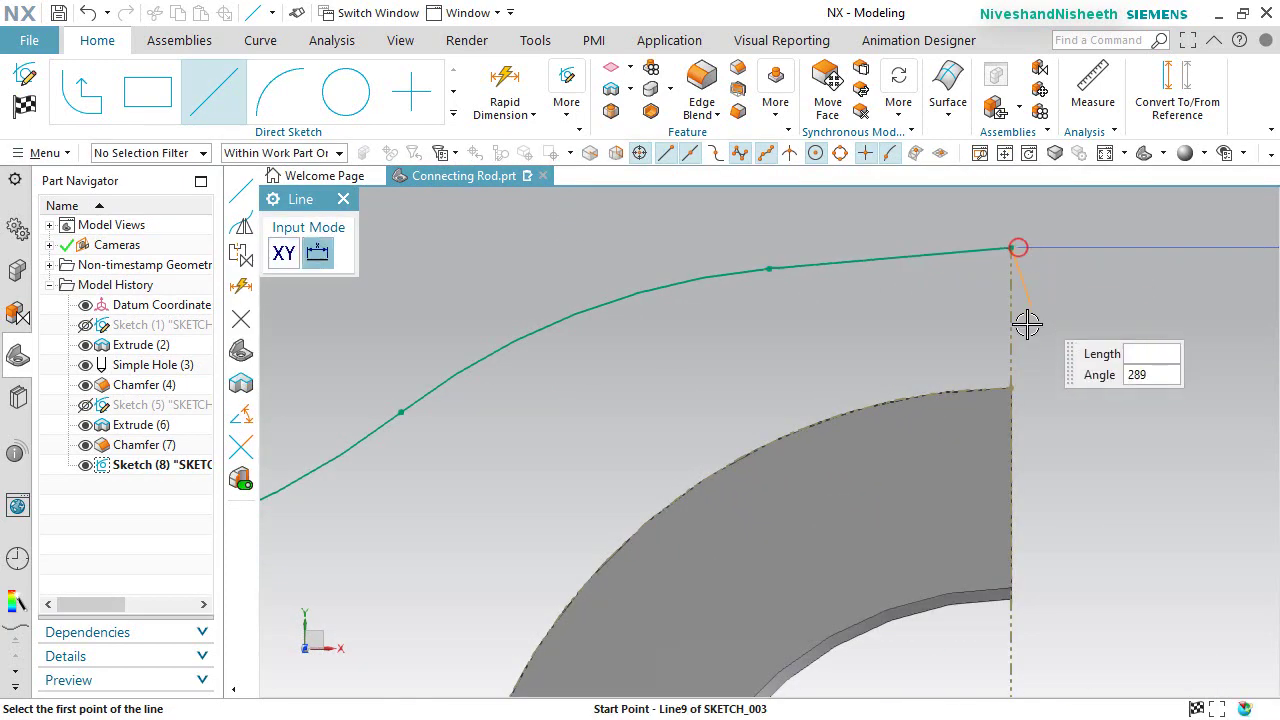
{"action": "left_click", "coordinate": [1012, 387]}
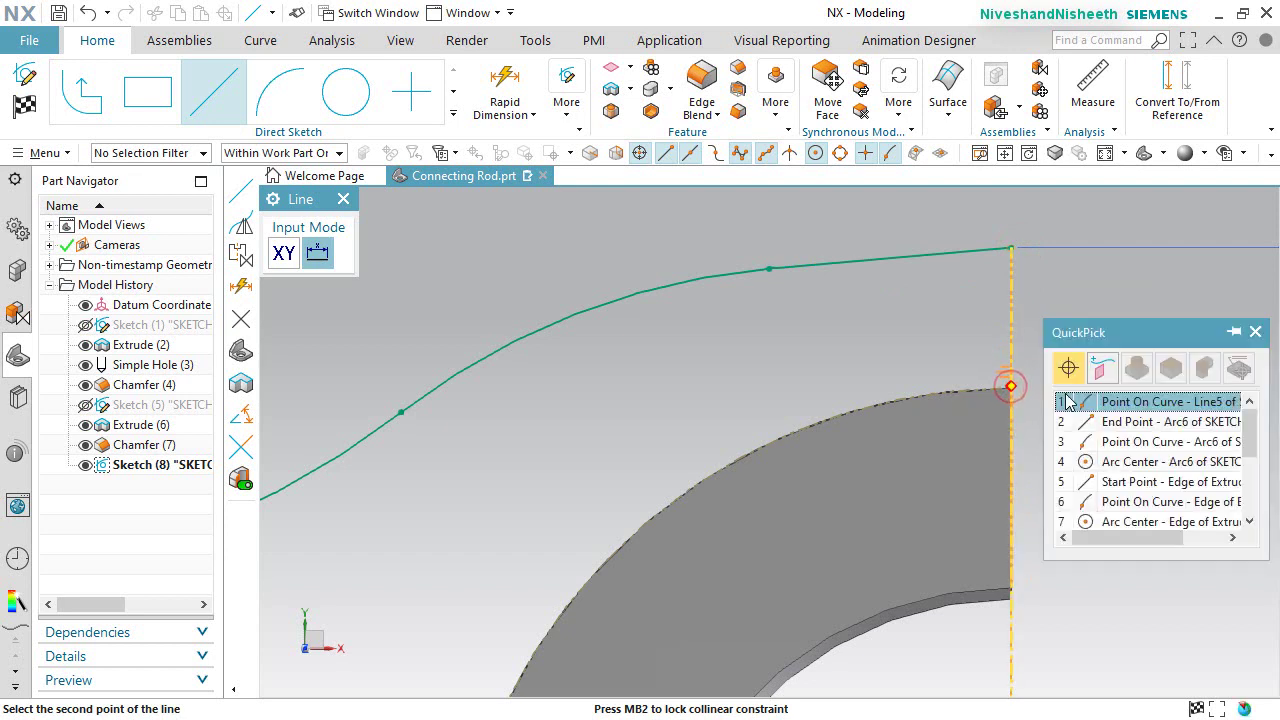
{"action": "left_click", "coordinate": [1133, 425]}
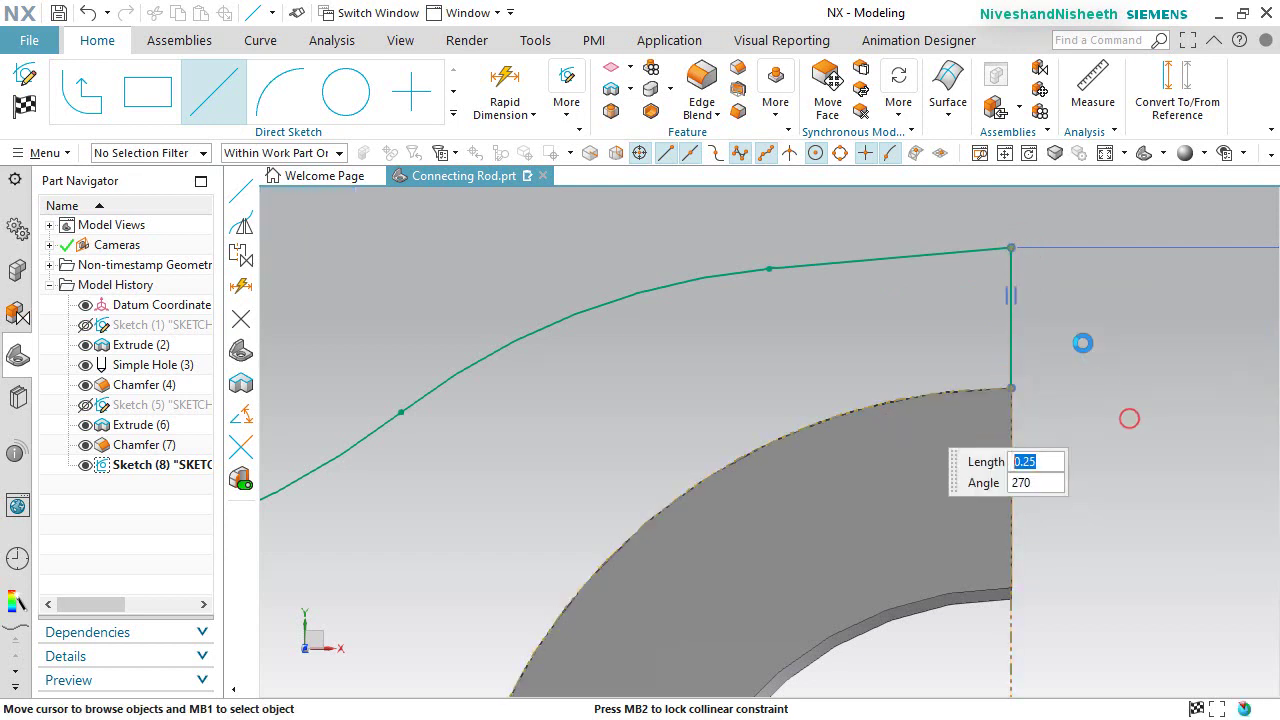
Step: Draw a vertical line from the lower profile's end up to the half ring's lower outer arc endpoint
{"action": "scroll", "coordinate": [950, 300], "scroll_direction": "down", "scroll_amount": 5}
{"action": "scroll", "coordinate": [966, 600], "scroll_direction": "down", "scroll_amount": 2}
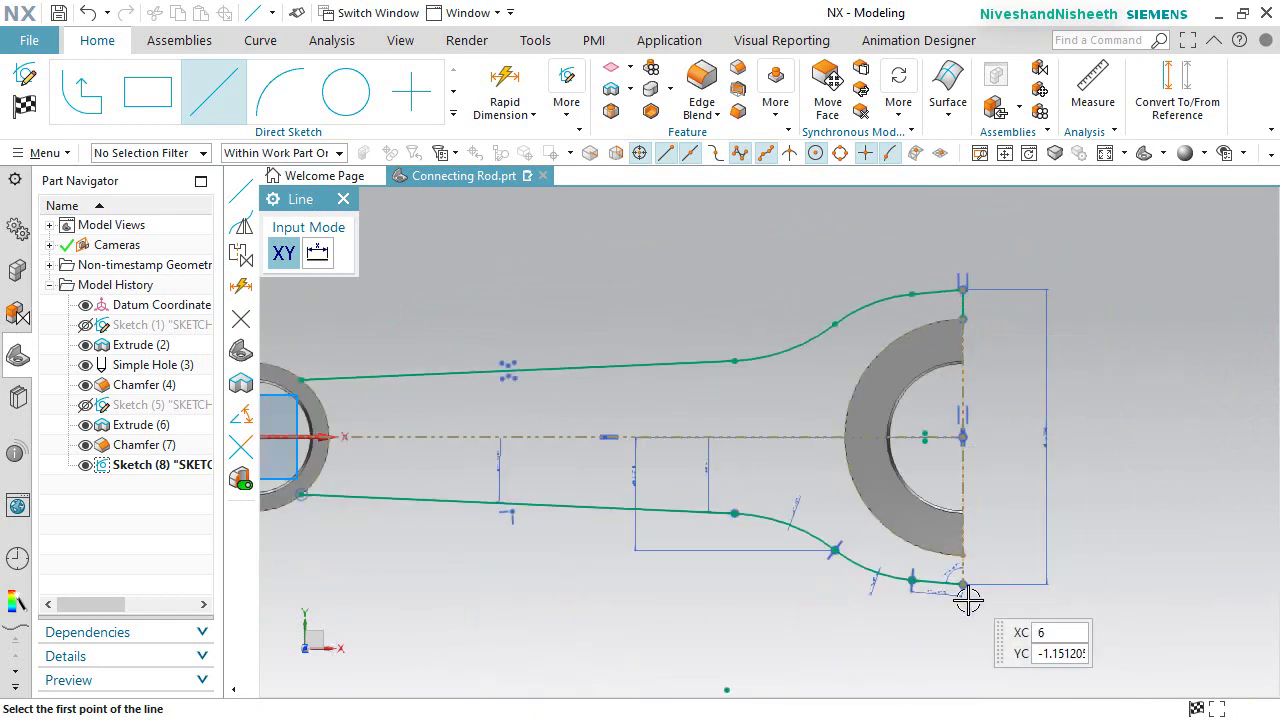
{"action": "scroll", "coordinate": [990, 605], "scroll_direction": "up", "scroll_amount": 5}
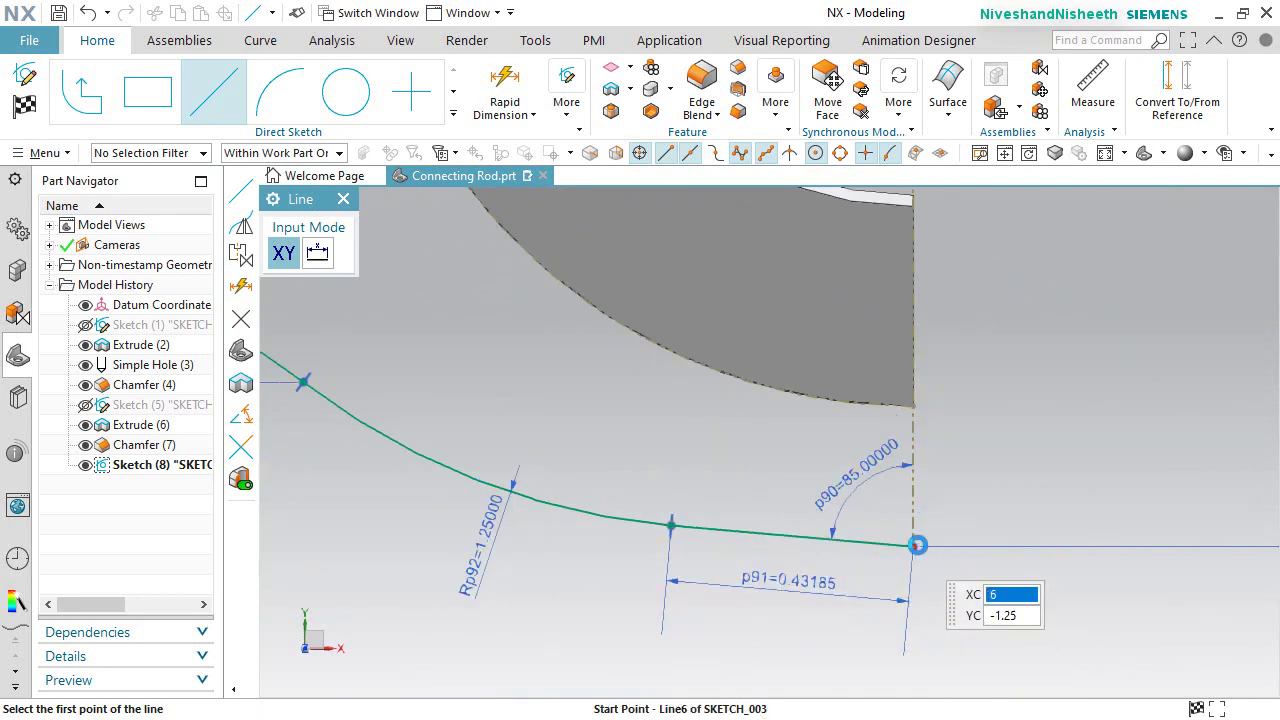
{"action": "left_click", "coordinate": [913, 547]}
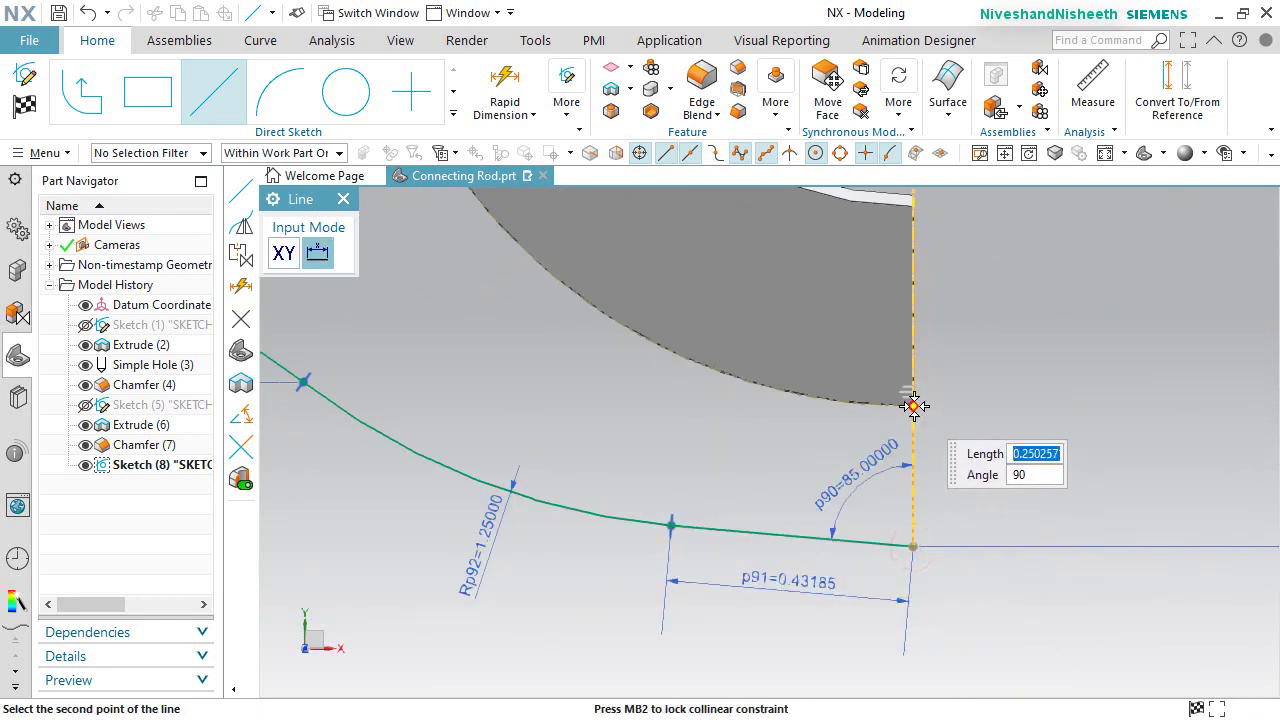
{"action": "left_click", "coordinate": [913, 406]}
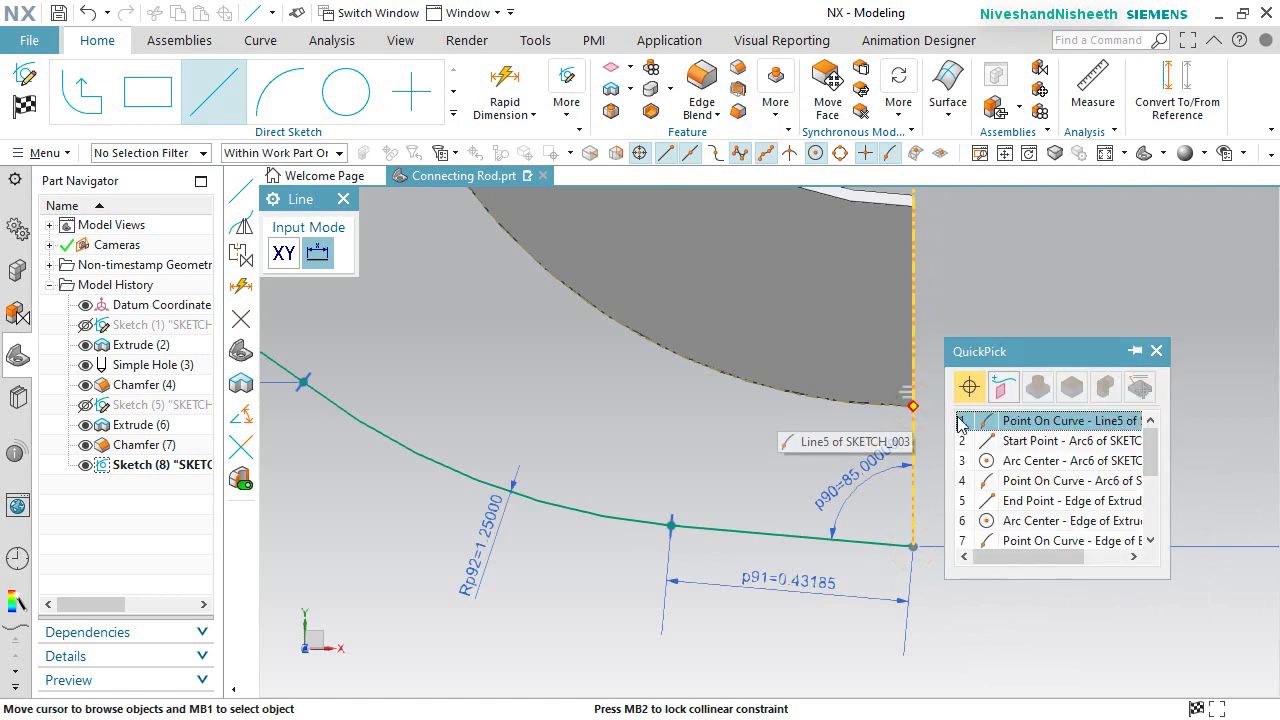
{"action": "left_click", "coordinate": [962, 440]}
Step: Draw a three-point arc of radius 1 in along the half ring's outer edge, joining the inner ends of the two short vertical lines
{"action": "scroll", "coordinate": [1050, 490], "scroll_direction": "down", "scroll_amount": 1}
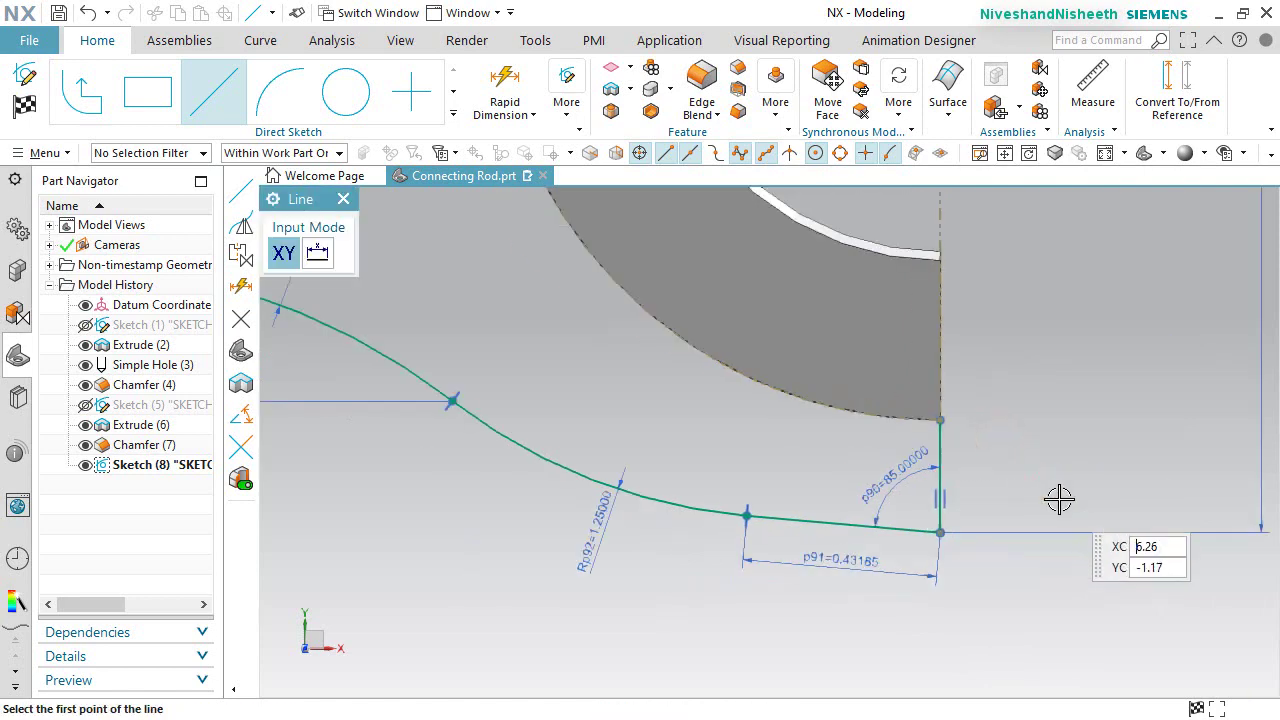
{"action": "scroll", "coordinate": [1059, 497], "scroll_direction": "down", "scroll_amount": 3}
{"action": "scroll", "coordinate": [775, 430], "scroll_direction": "down", "scroll_amount": 1}
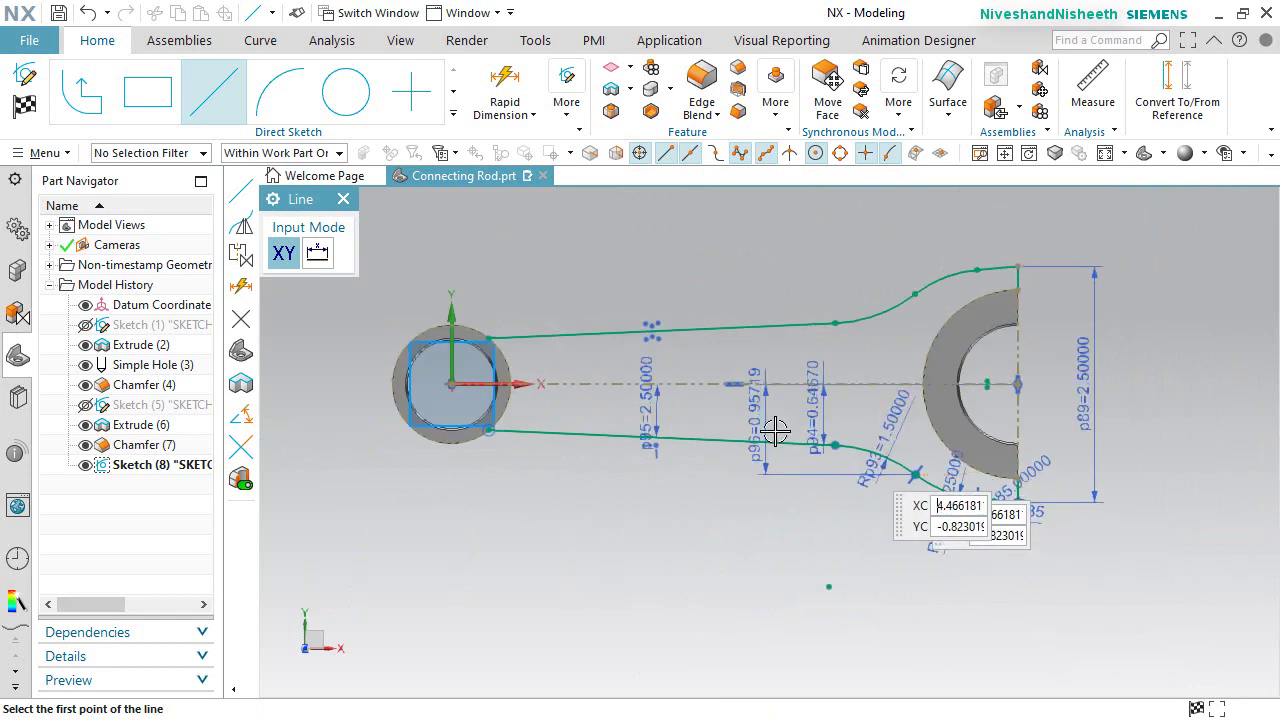
{"action": "left_click", "coordinate": [280, 92]}
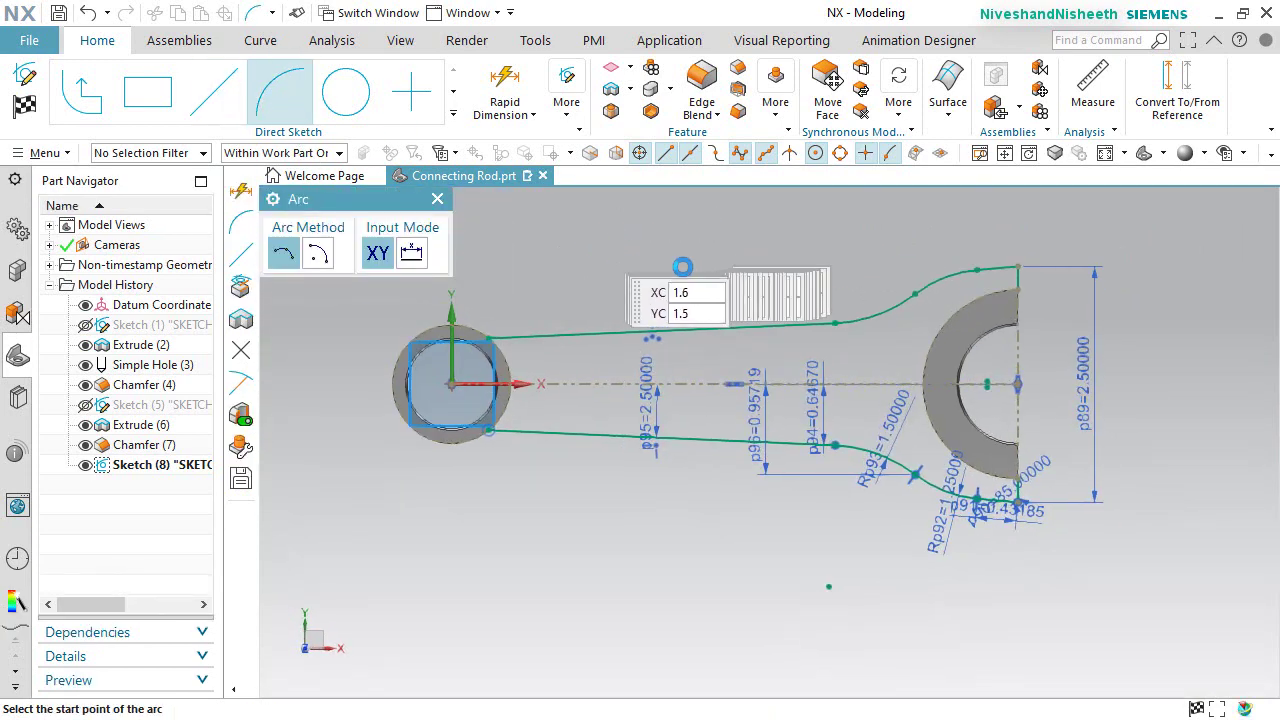
{"action": "scroll", "coordinate": [1021, 277], "scroll_direction": "up", "scroll_amount": 2}
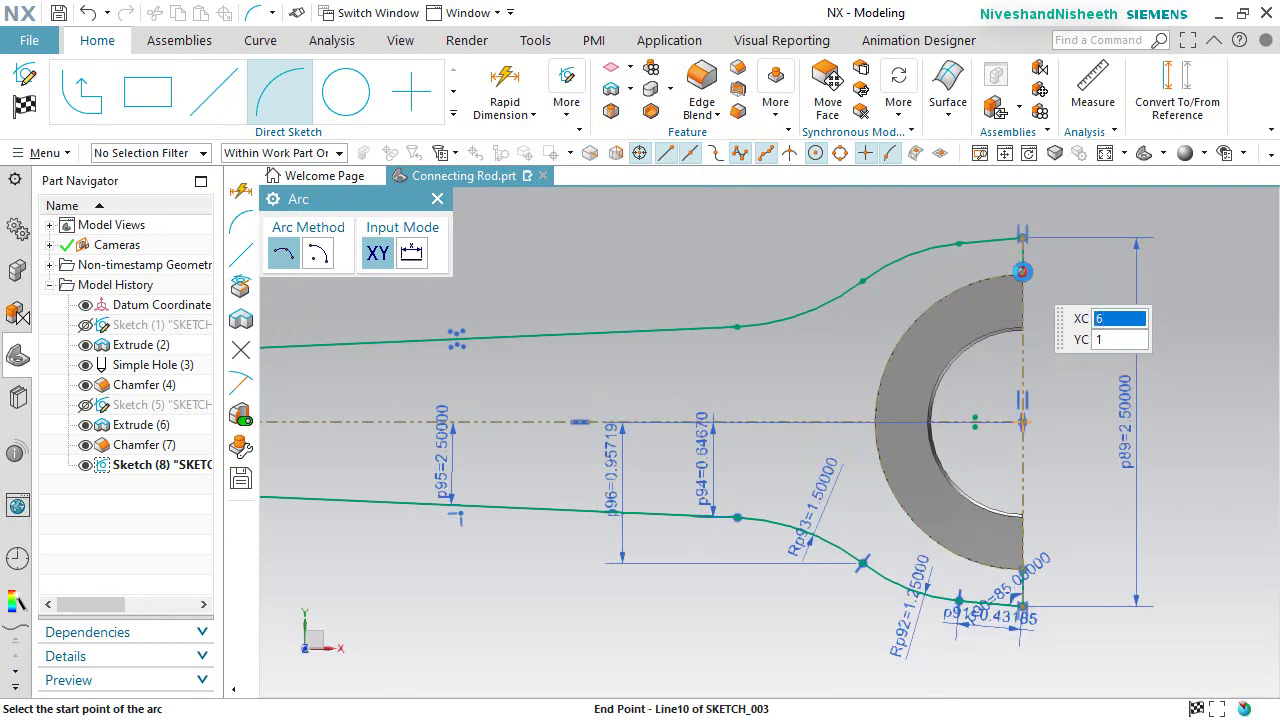
{"action": "left_click", "coordinate": [1021, 271]}
{"action": "left_click", "coordinate": [1069, 342]}
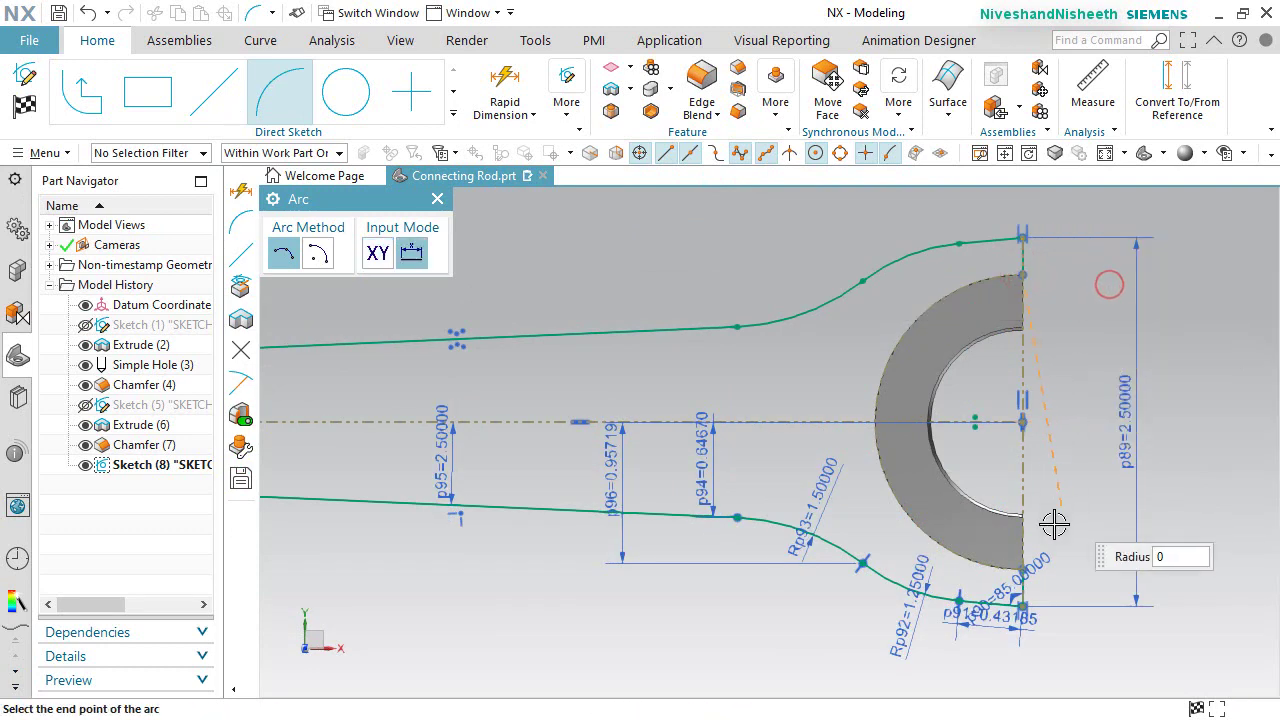
{"action": "left_click", "coordinate": [1022, 568]}
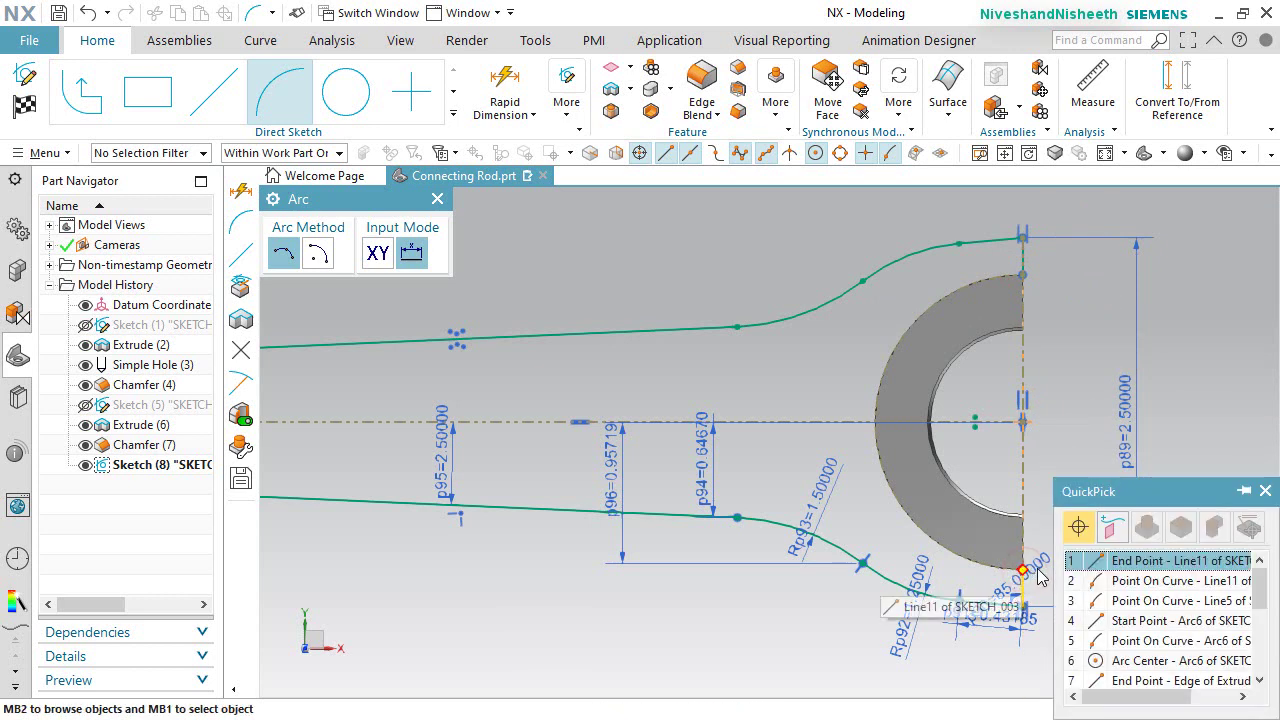
{"action": "left_click", "coordinate": [1090, 568]}
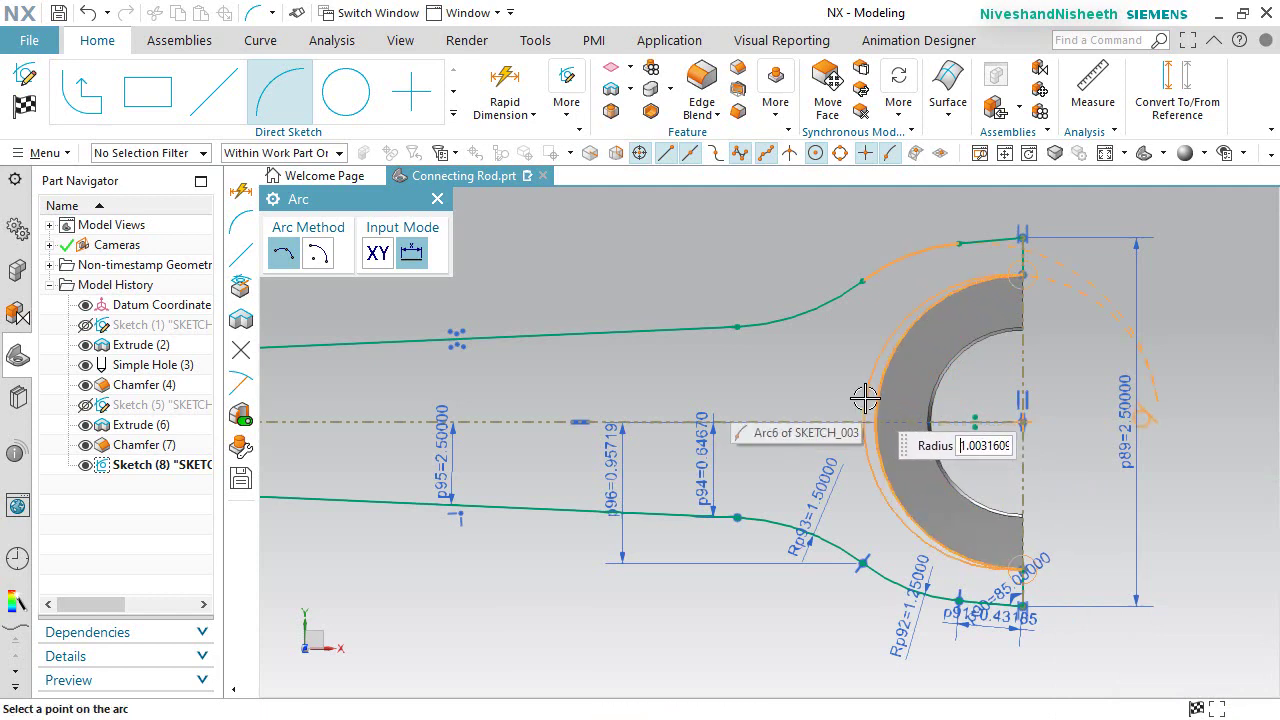
{"action": "scroll", "coordinate": [870, 401], "scroll_direction": "up", "scroll_amount": 3}
{"action": "type", "text": "1"}
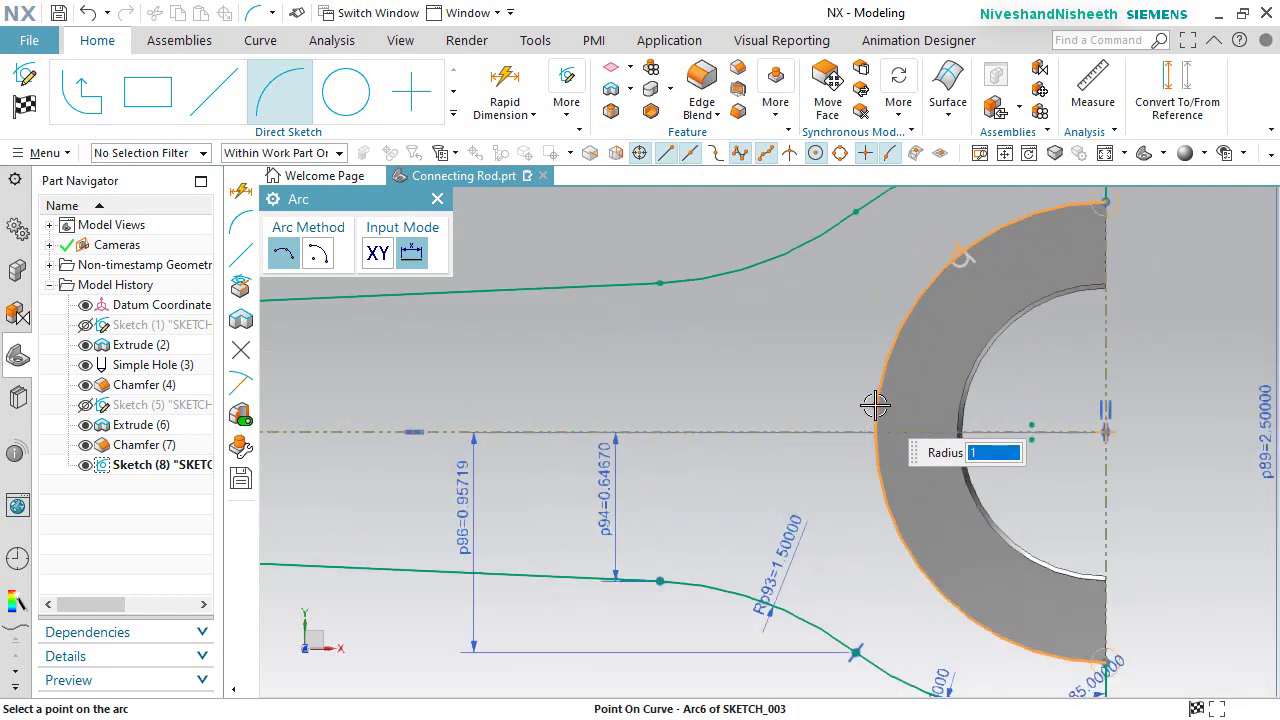
{"action": "key", "text": "Return"}
Step: Draw a three-point arc of radius 0.625 in along the small-end cylinder's outer edge, joining the ends of the two long shank lines
{"action": "scroll", "coordinate": [930, 375], "scroll_direction": "down", "scroll_amount": 3}
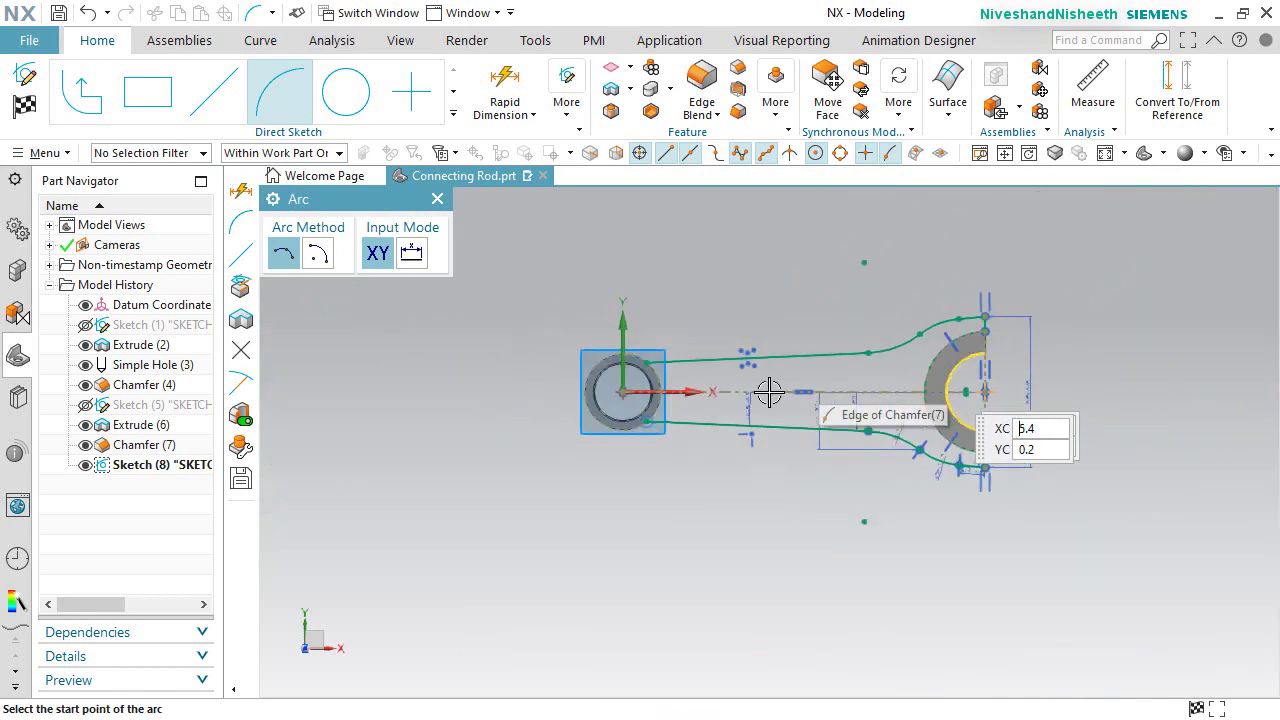
{"action": "scroll", "coordinate": [640, 388], "scroll_direction": "up", "scroll_amount": 2}
{"action": "scroll", "coordinate": [640, 385], "scroll_direction": "up", "scroll_amount": 5}
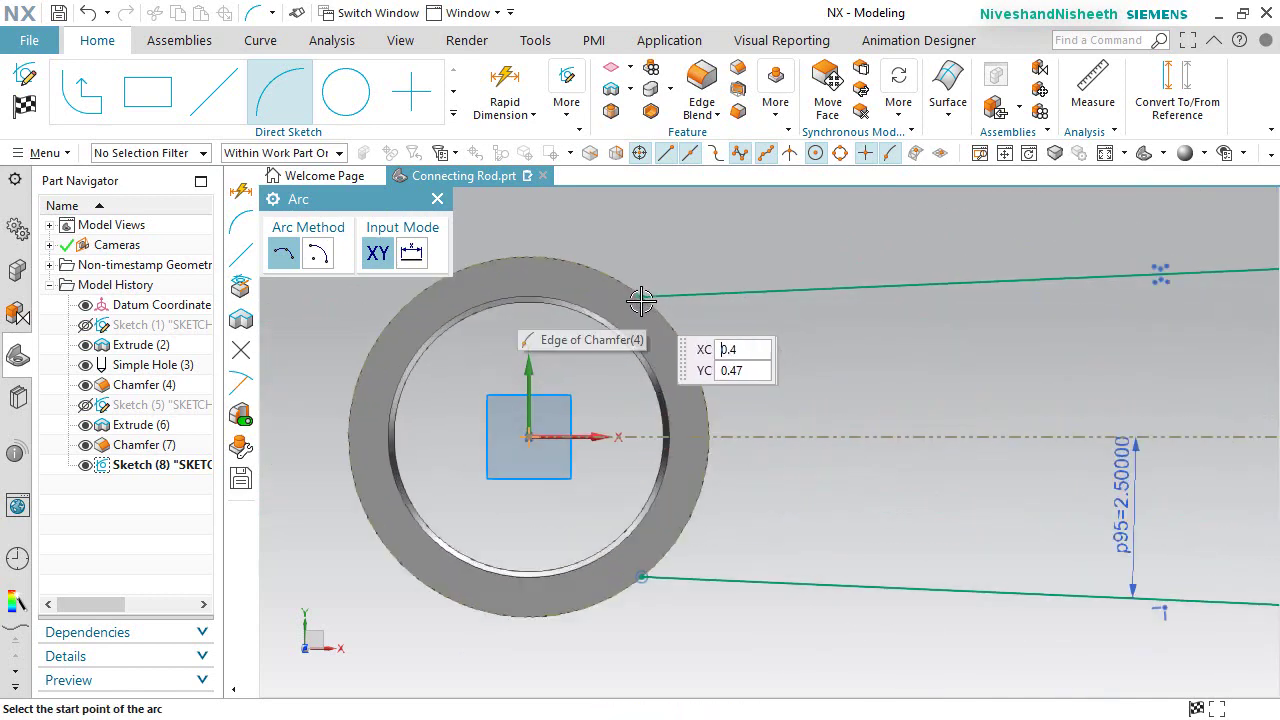
{"action": "left_click", "coordinate": [642, 296]}
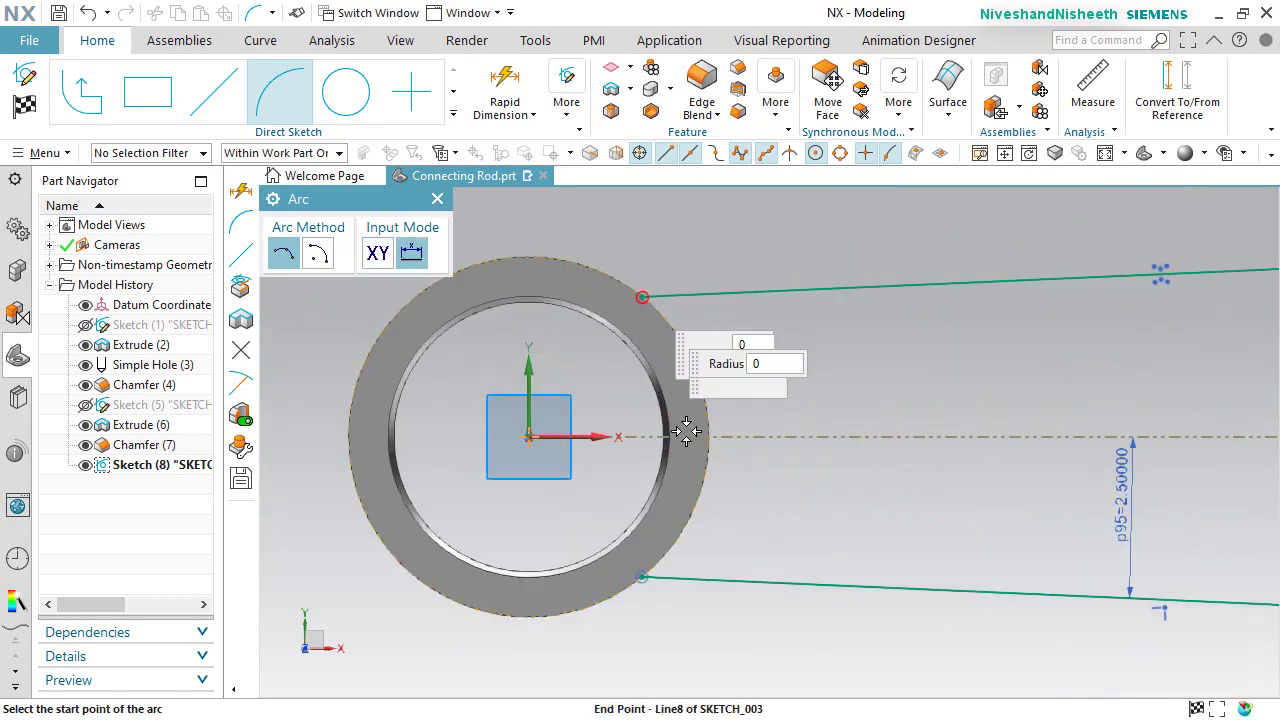
{"action": "left_click", "coordinate": [645, 577]}
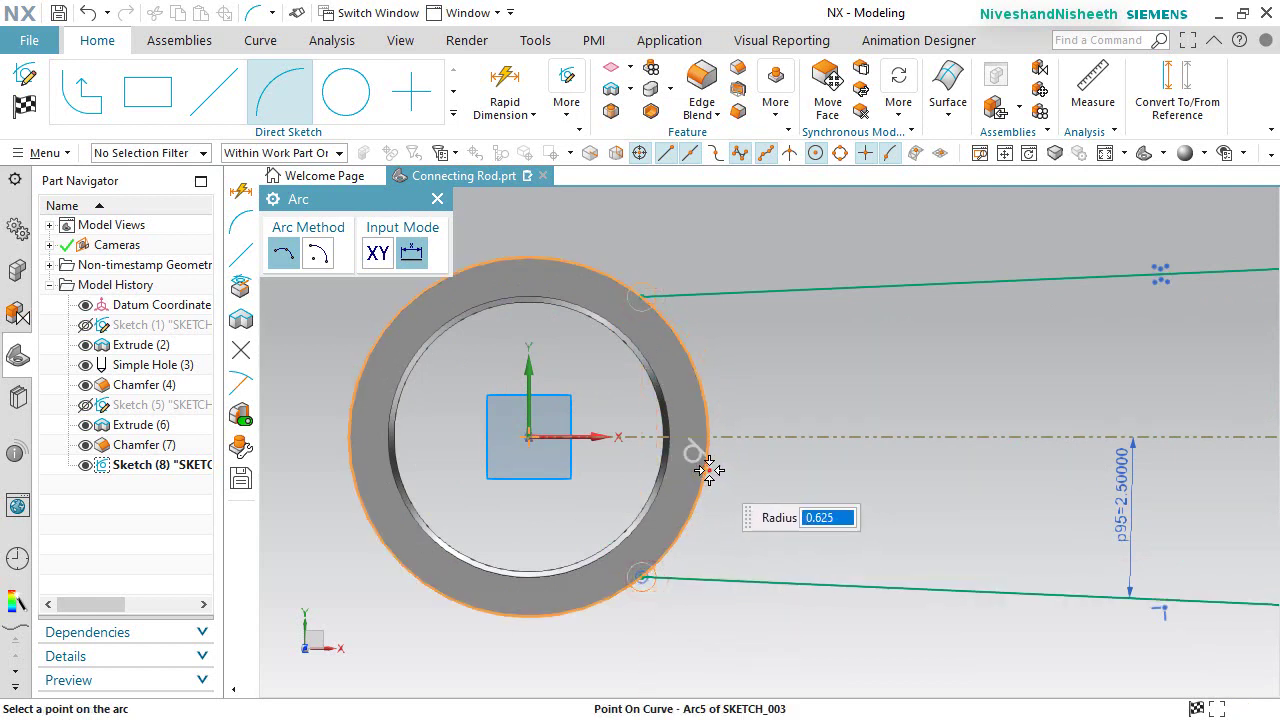
{"action": "left_click", "coordinate": [704, 464]}
{"action": "key", "text": "Escape"}
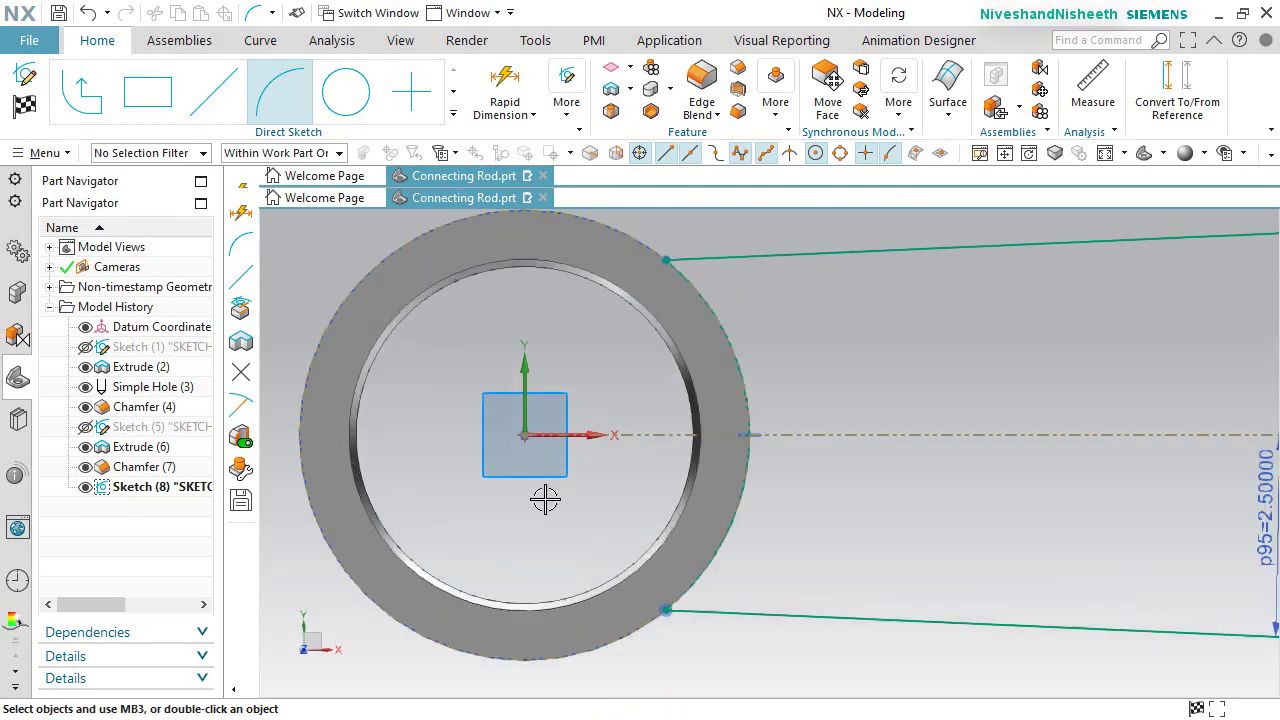
Step: Finish the shank sketch and save the part
{"action": "scroll", "coordinate": [544, 498], "scroll_direction": "down", "scroll_amount": 4}
{"action": "key", "text": "ctrl+f"}
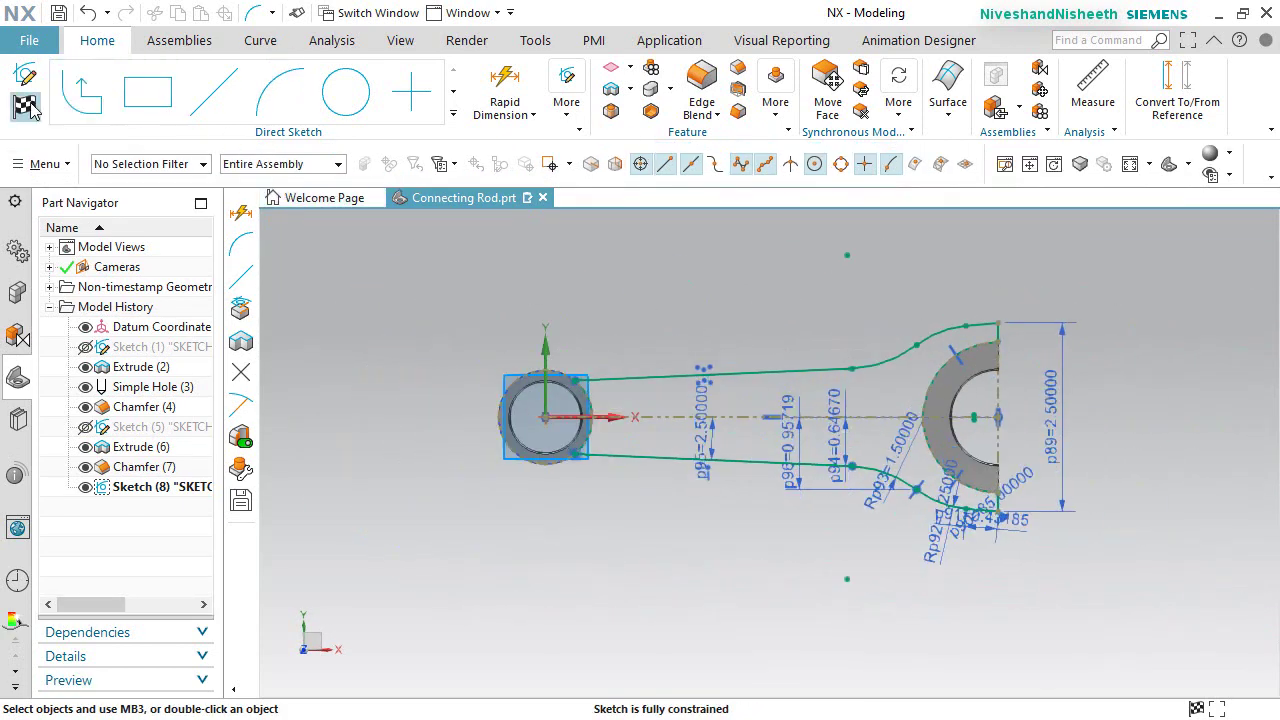
{"action": "key", "text": "ctrl+q"}
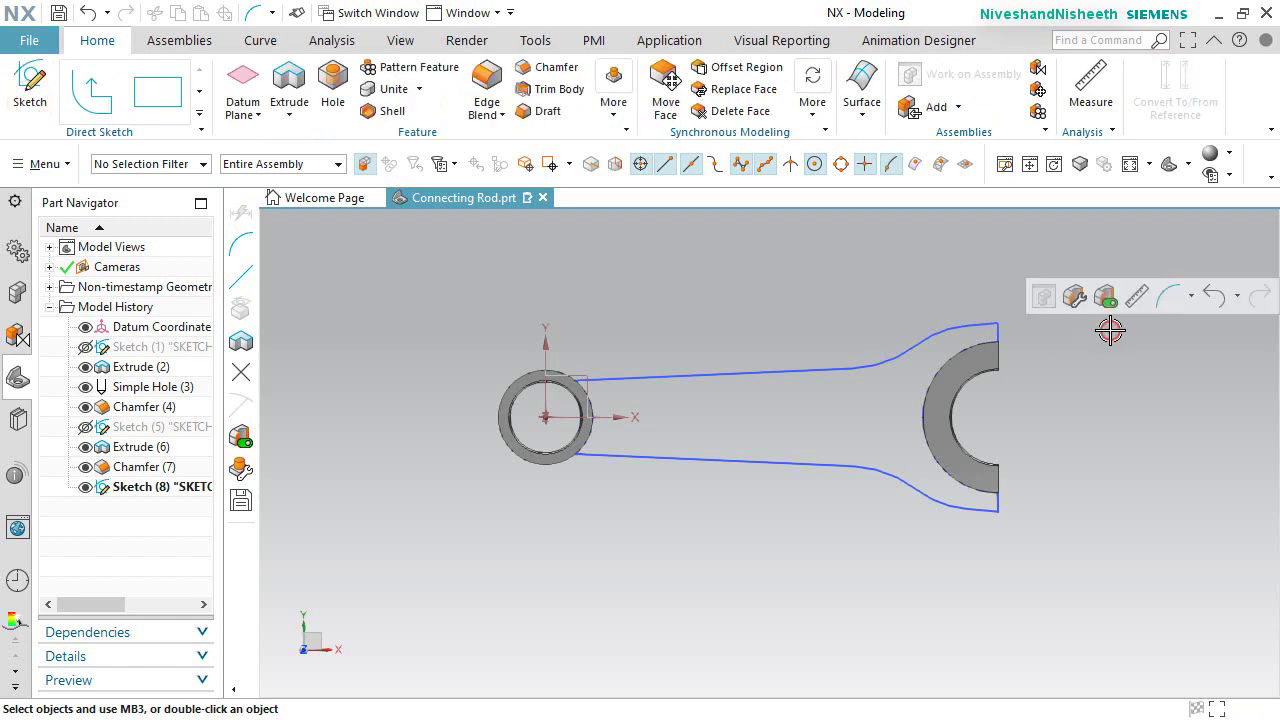
{"action": "key", "text": "ctrl+s"}
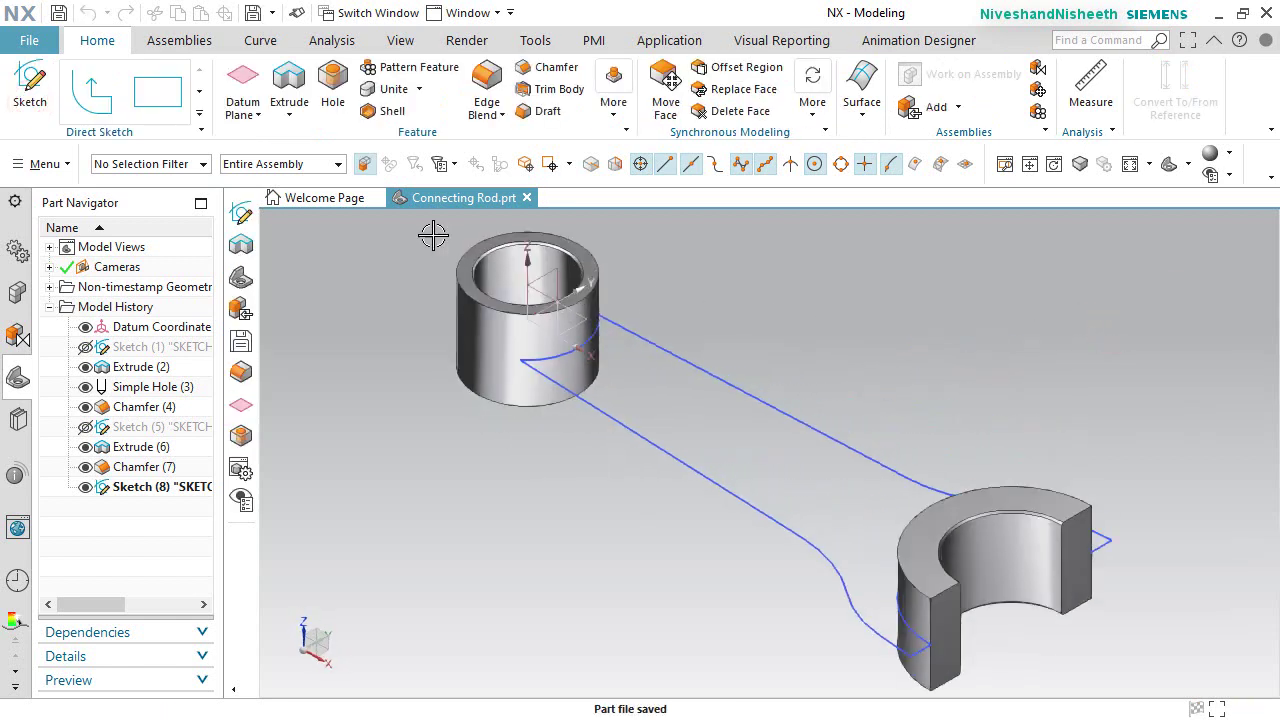
Step: Set up an extrusion of the closed shank profile with symmetric limits and a distance of .6875/2 in
{"action": "left_click", "coordinate": [297, 86]}
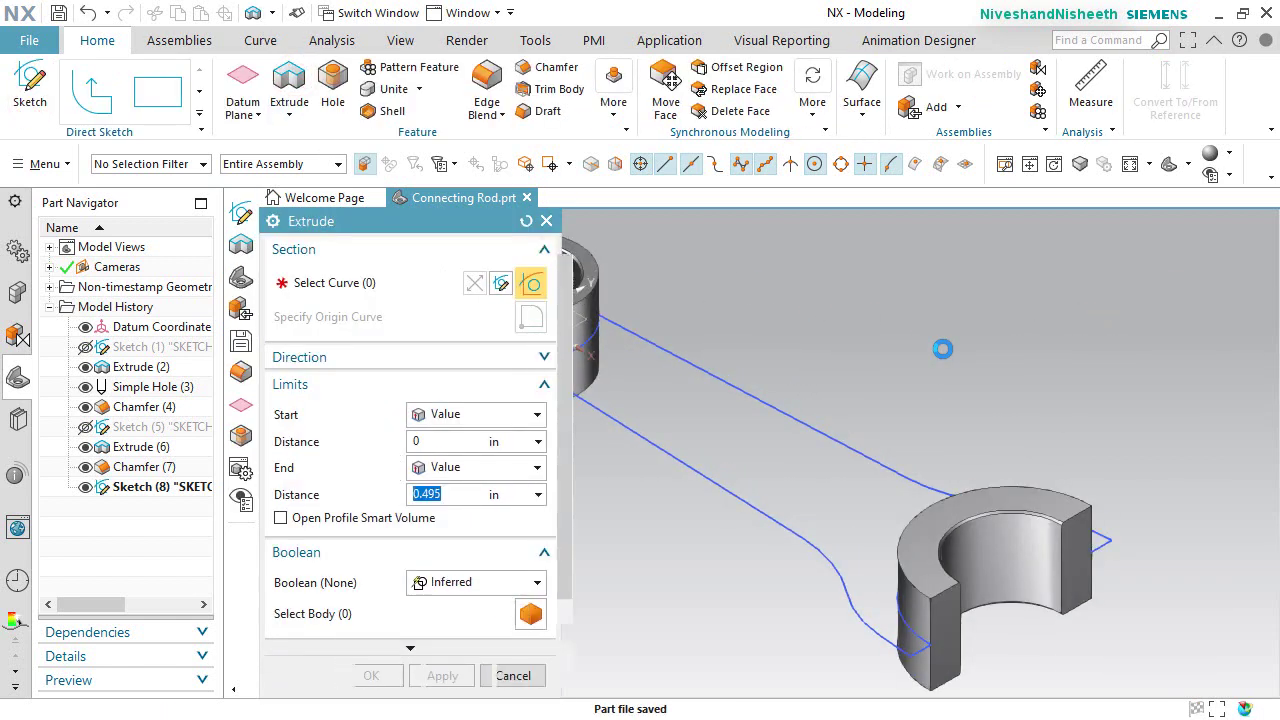
{"action": "scroll", "coordinate": [930, 350], "scroll_direction": "down", "scroll_amount": 2}
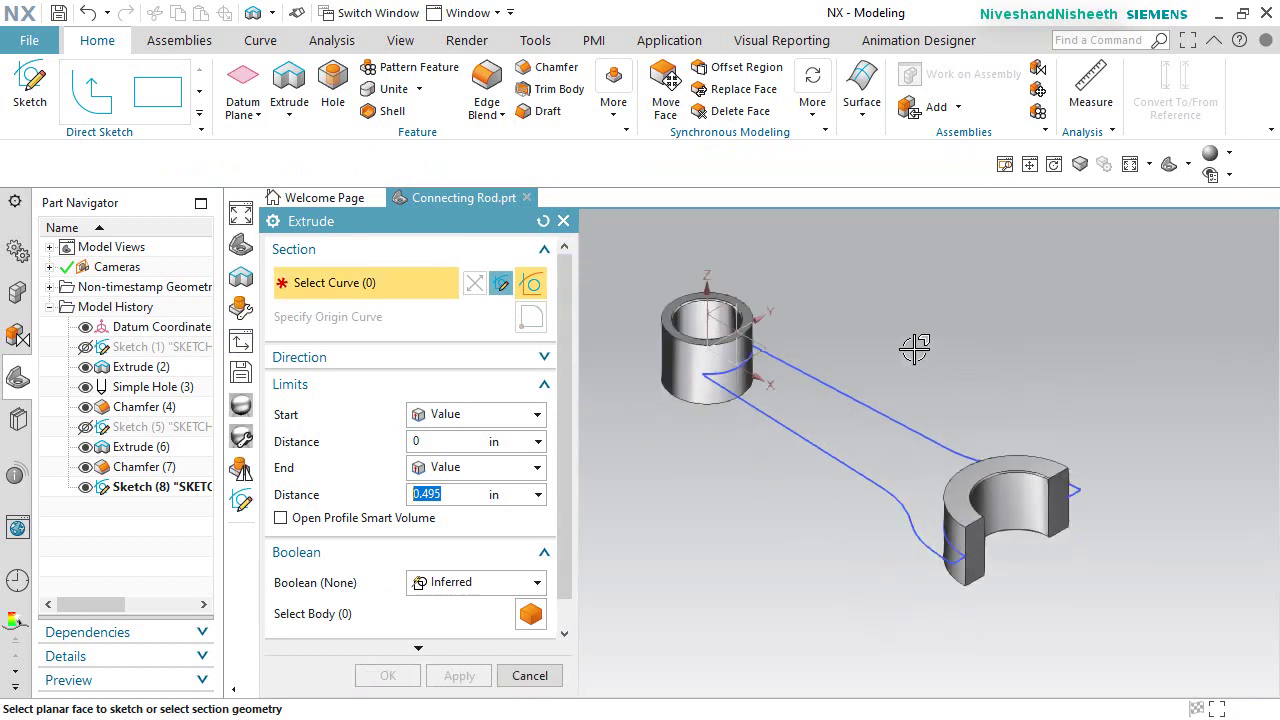
{"action": "left_click", "coordinate": [837, 386]}
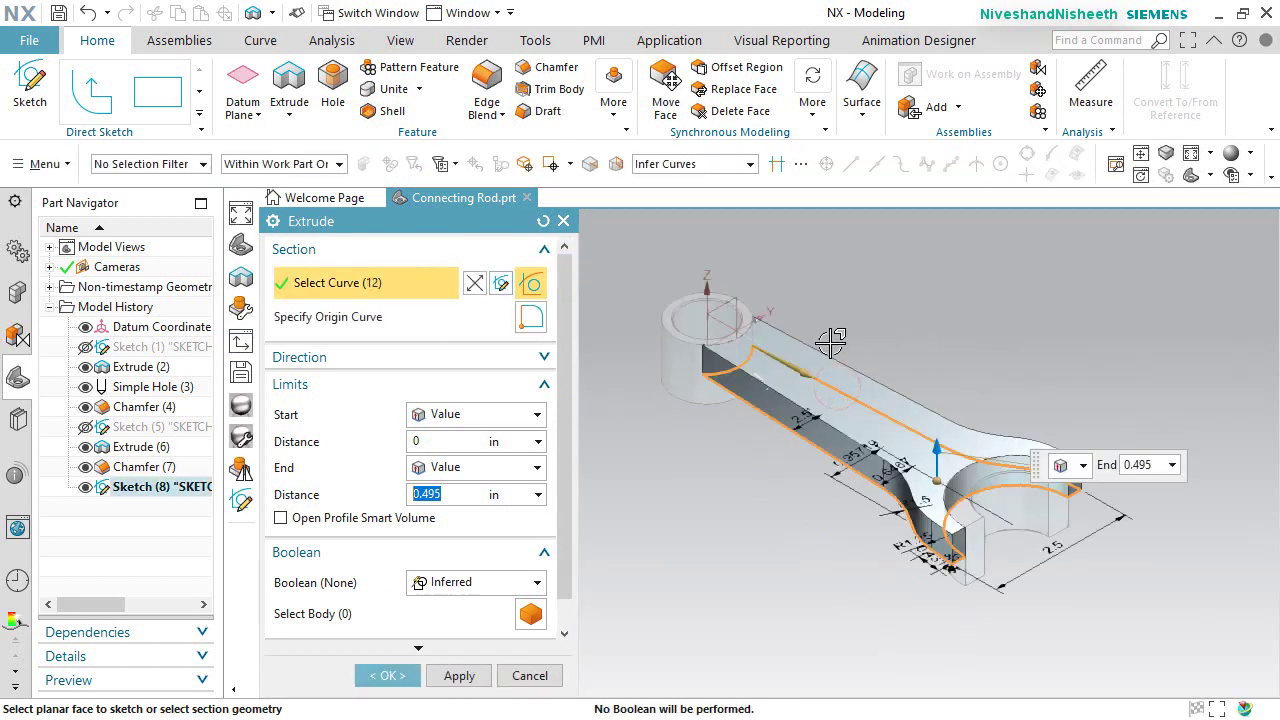
{"action": "left_click", "coordinate": [532, 419]}
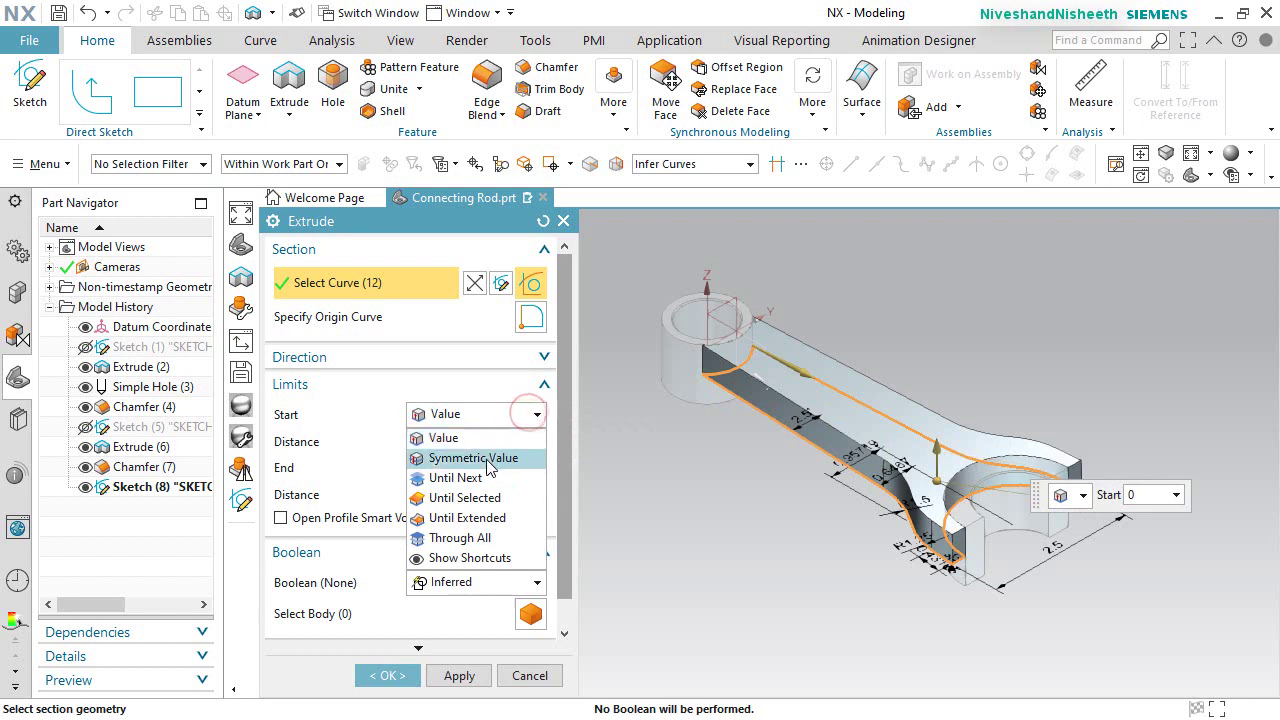
{"action": "left_click", "coordinate": [475, 455]}
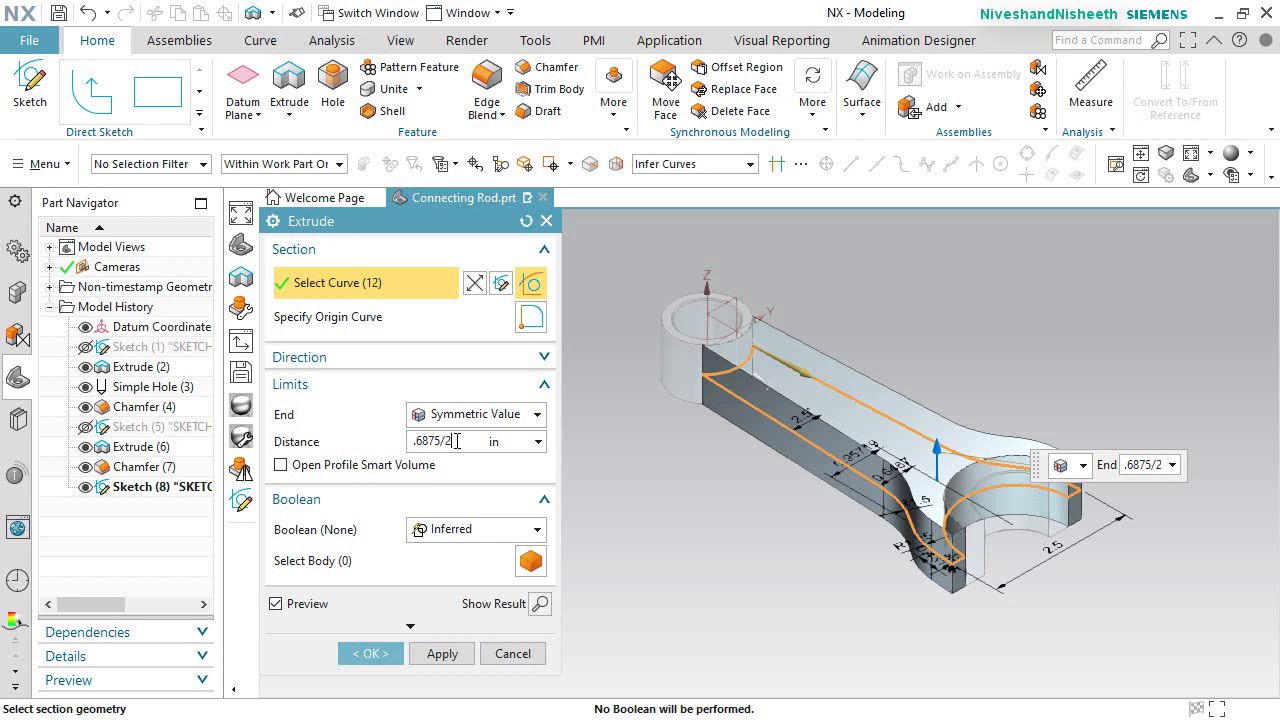
{"action": "key", "text": "Return"}
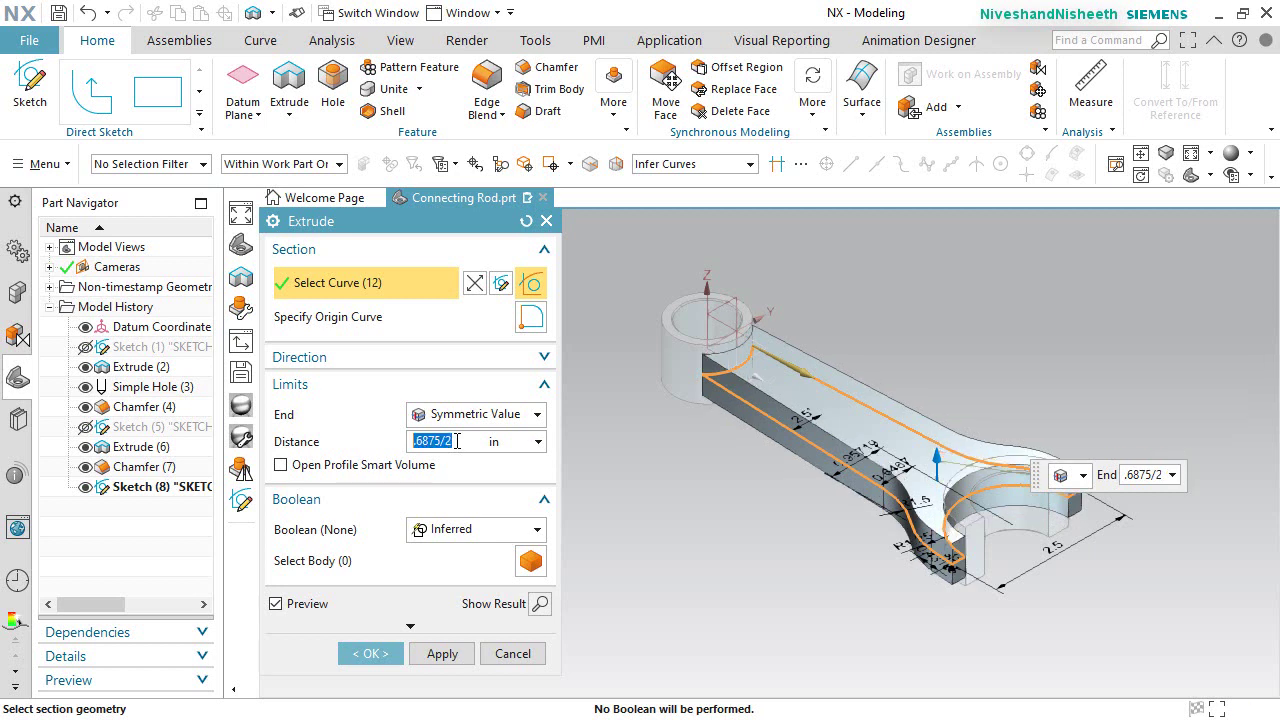
Step: Create the shank extrusion united with the half ring body and hide the shank sketch
{"action": "left_click", "coordinate": [487, 529]}
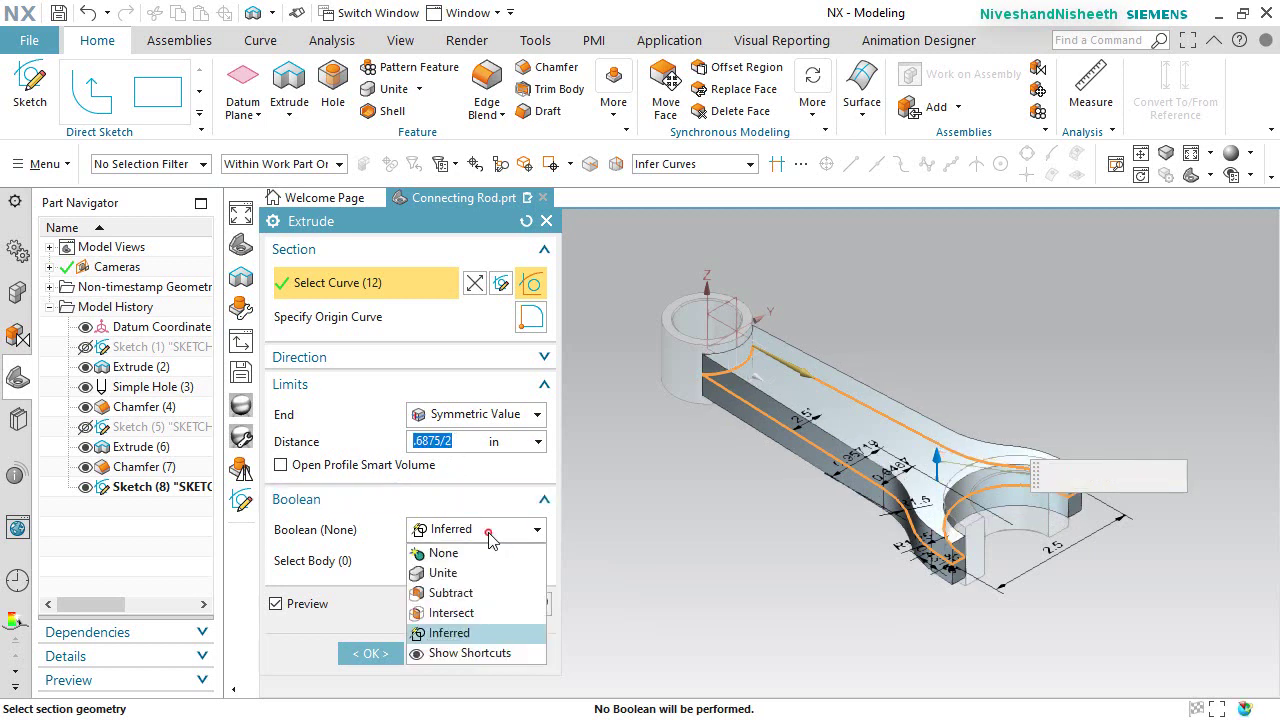
{"action": "left_click", "coordinate": [445, 573]}
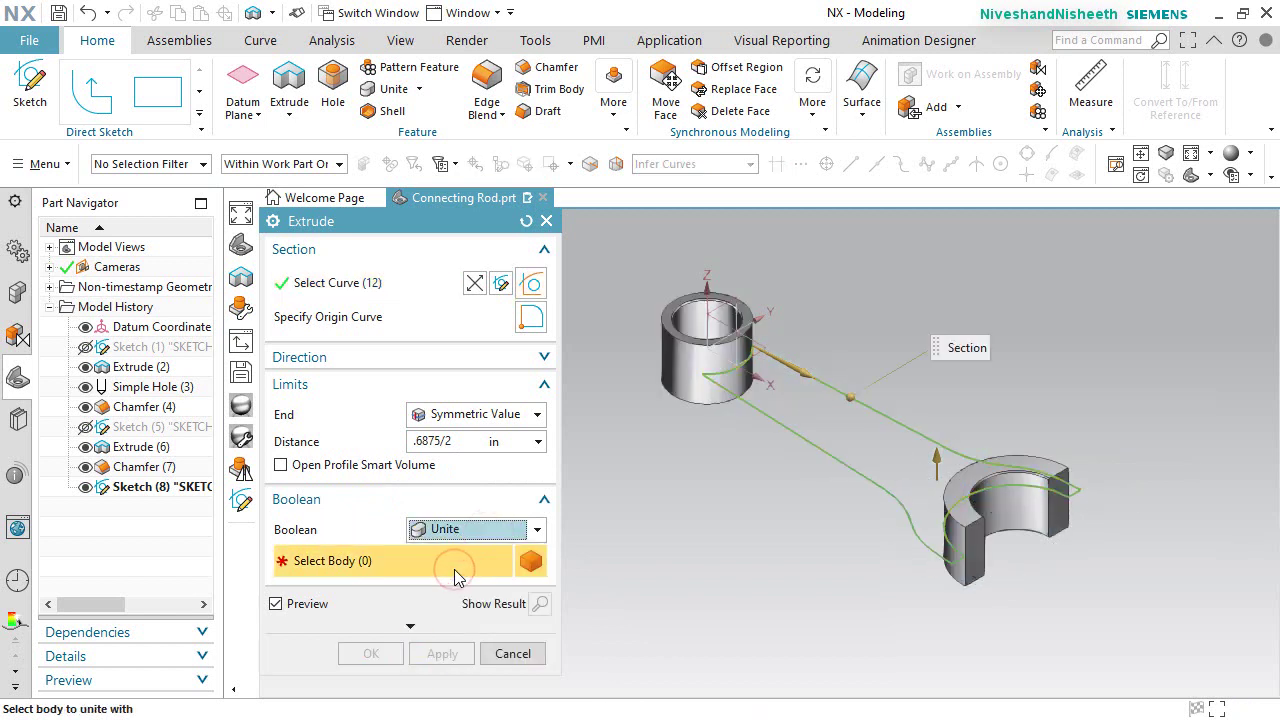
{"action": "left_click", "coordinate": [963, 535]}
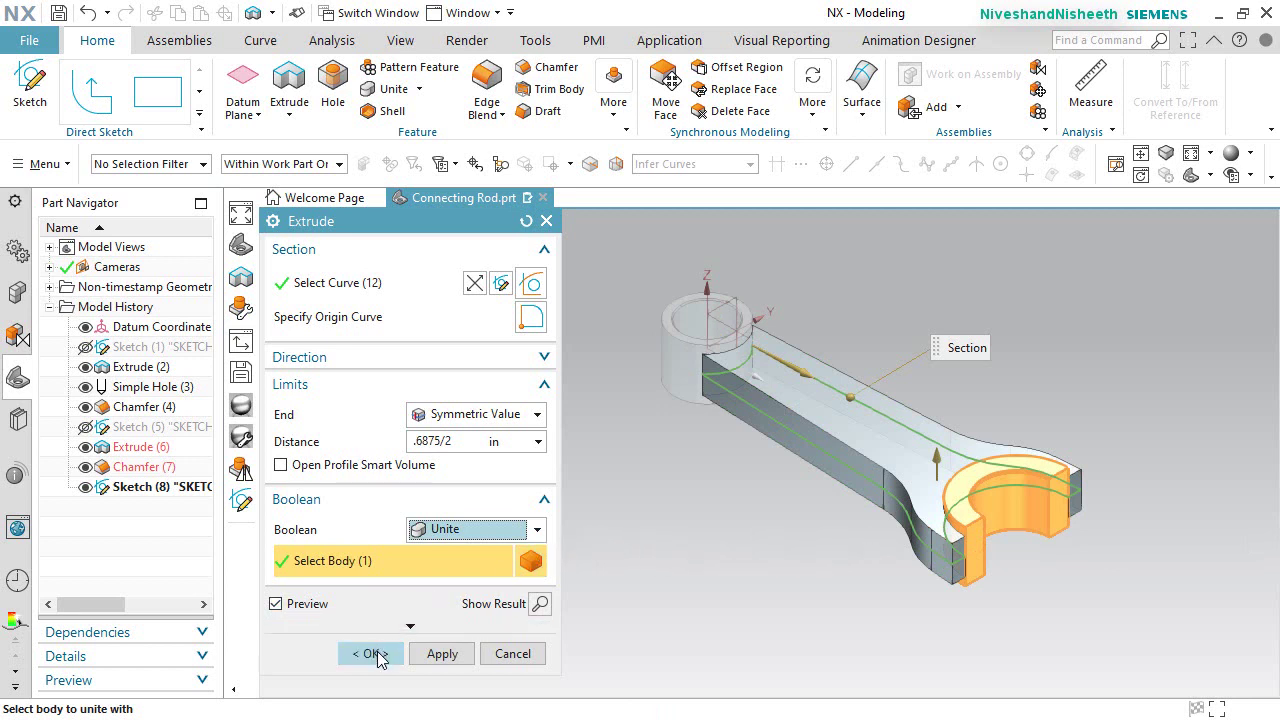
{"action": "left_click", "coordinate": [376, 654]}
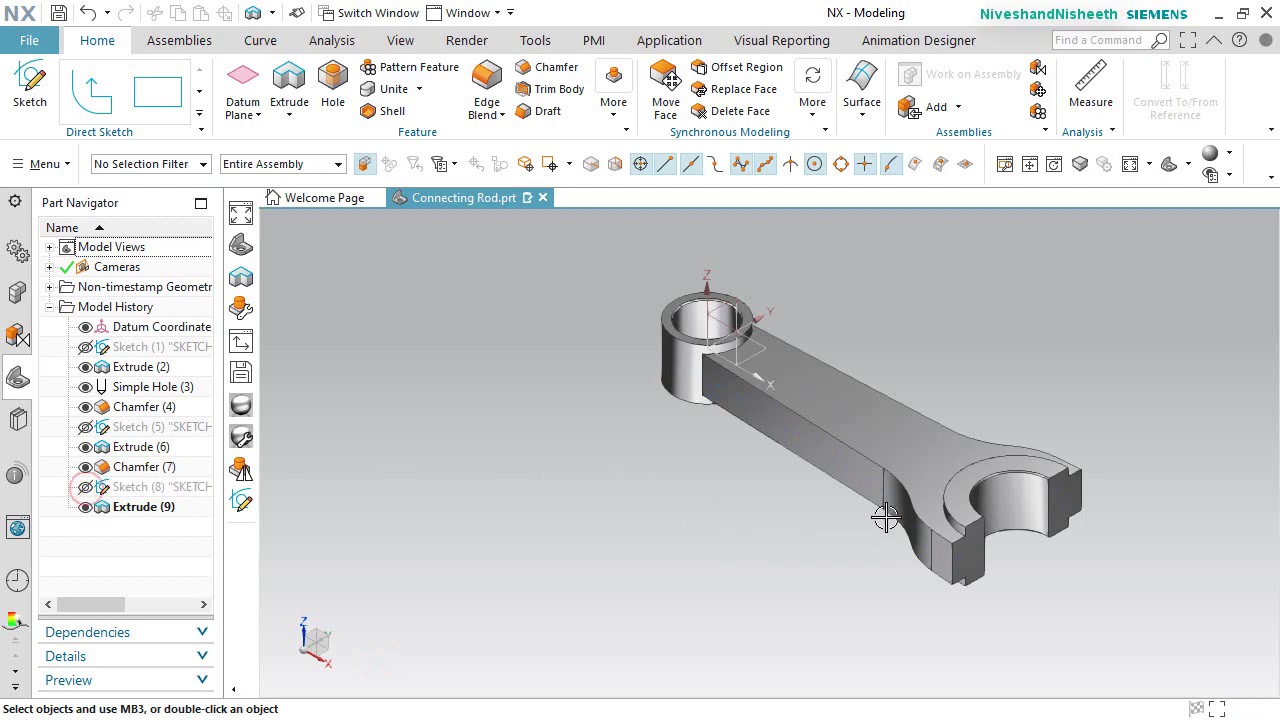
{"action": "middle_click_drag", "start_coordinate": [931, 494], "coordinate": [820, 466]}
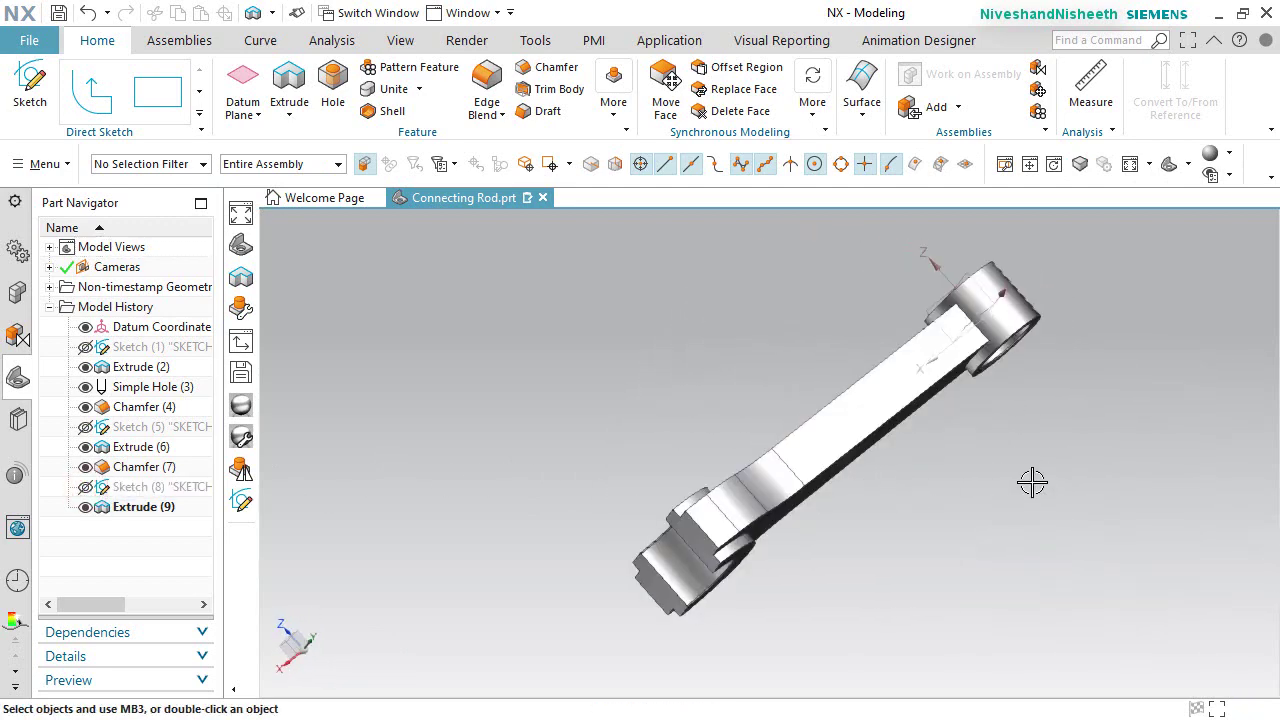
{"action": "key", "text": "Home"}
Step: Restrict selection to Solid Body and unite the small-end cylinder as tool with the shank and half ring body as target
{"action": "left_click", "coordinate": [183, 166]}
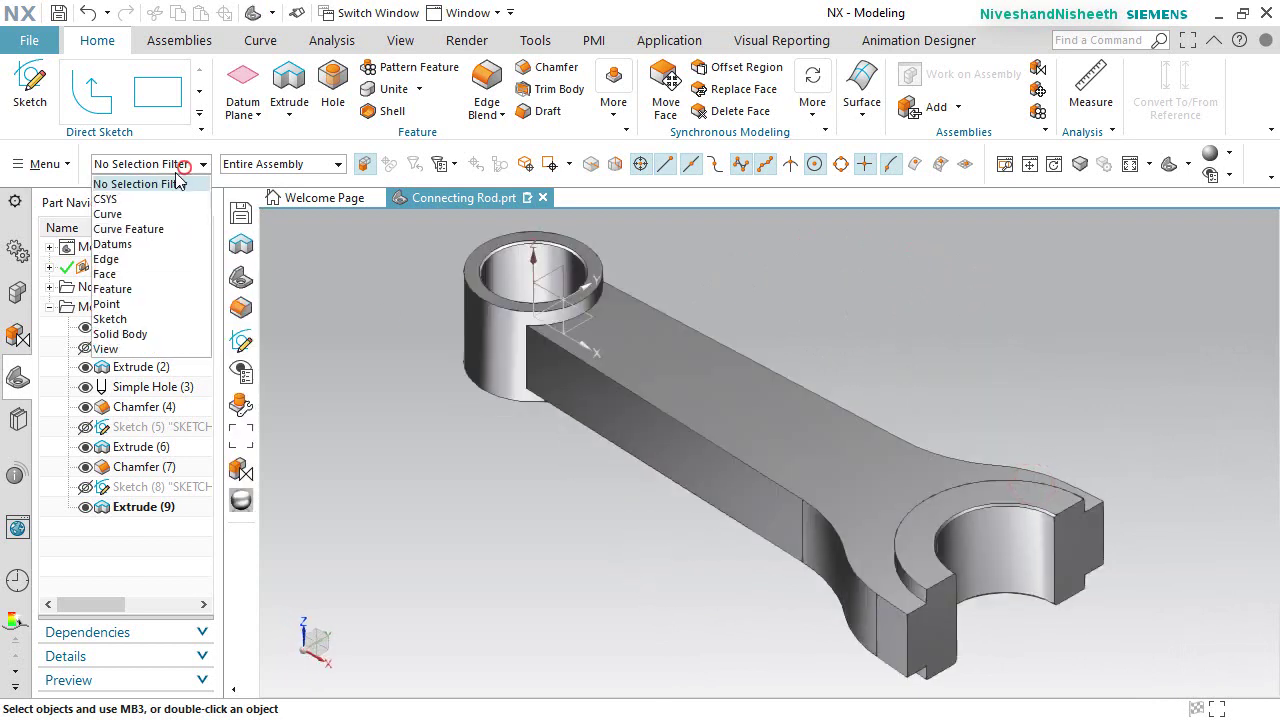
{"action": "left_click", "coordinate": [132, 333]}
{"action": "scroll", "coordinate": [986, 300], "scroll_direction": "down", "scroll_amount": 2}
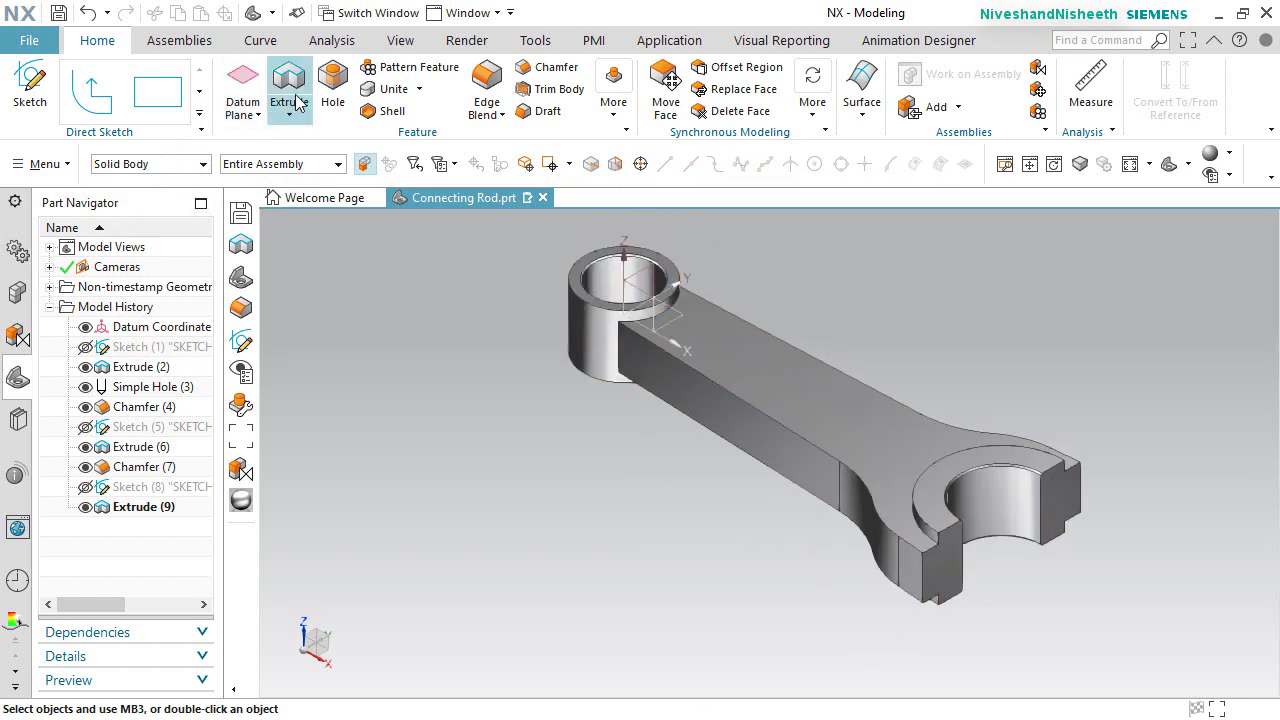
{"action": "left_click", "coordinate": [388, 89]}
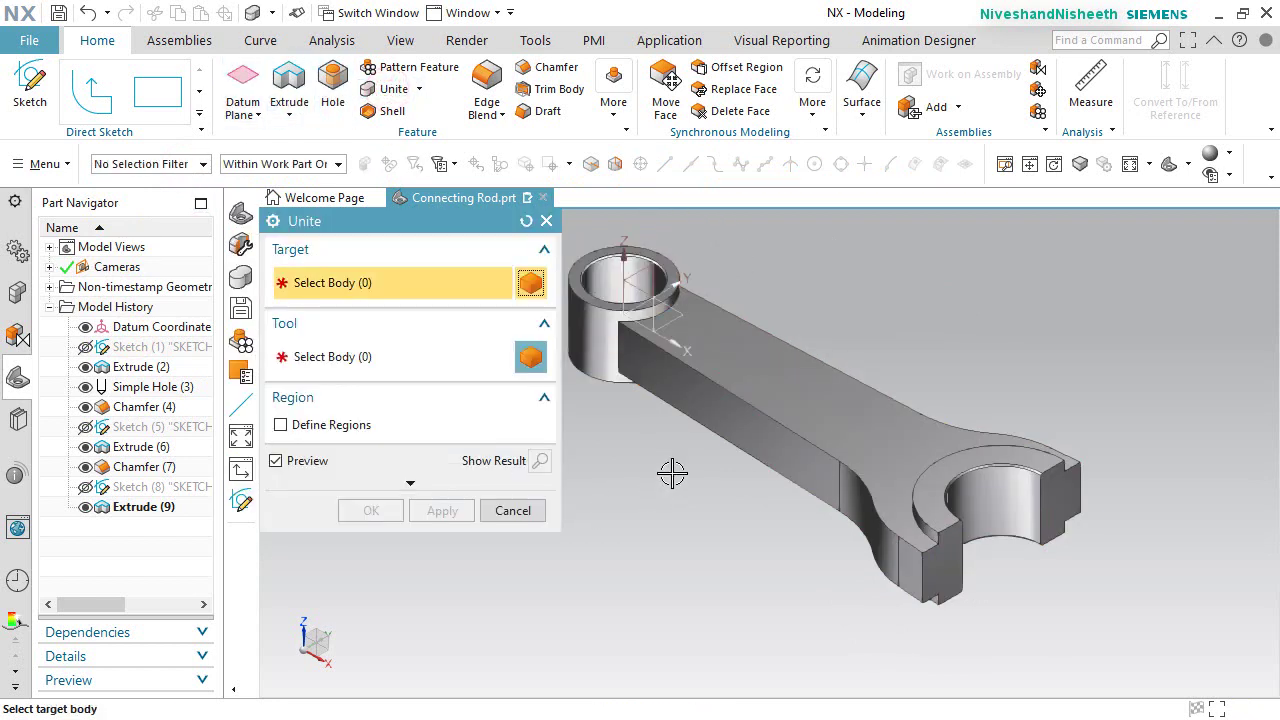
{"action": "left_click", "coordinate": [703, 410]}
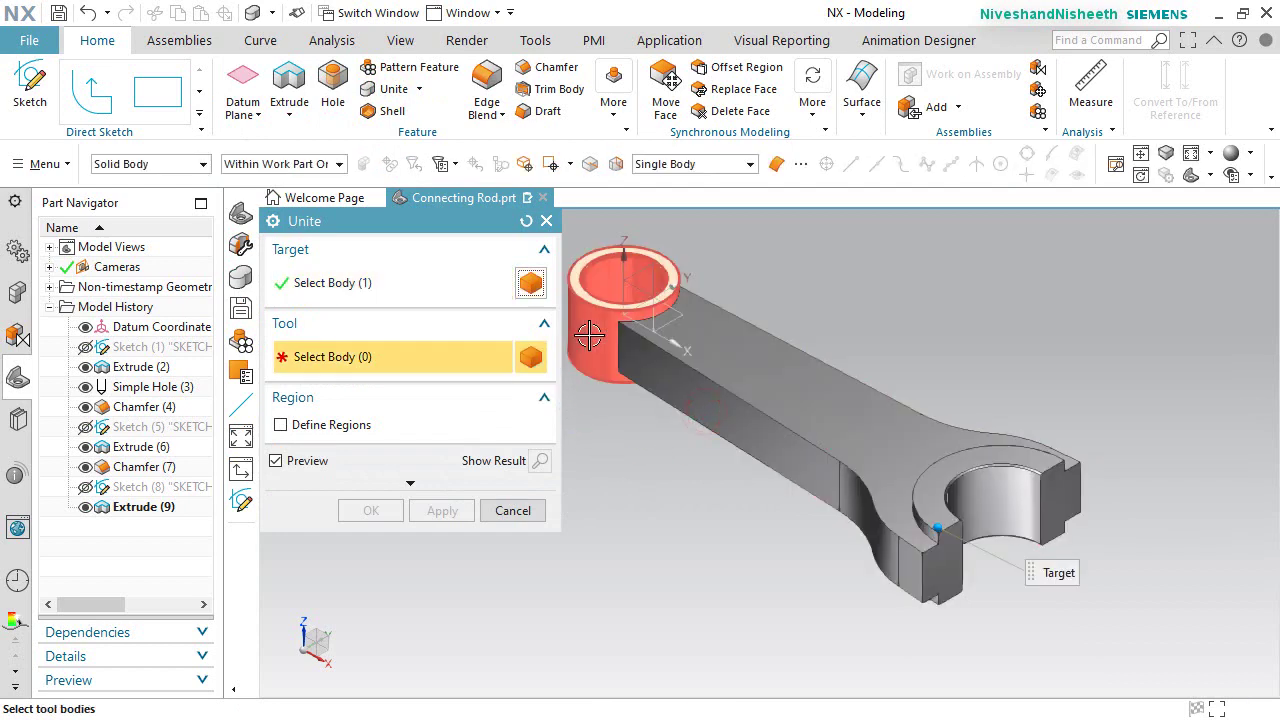
{"action": "left_click", "coordinate": [572, 351]}
{"action": "left_click", "coordinate": [378, 507]}
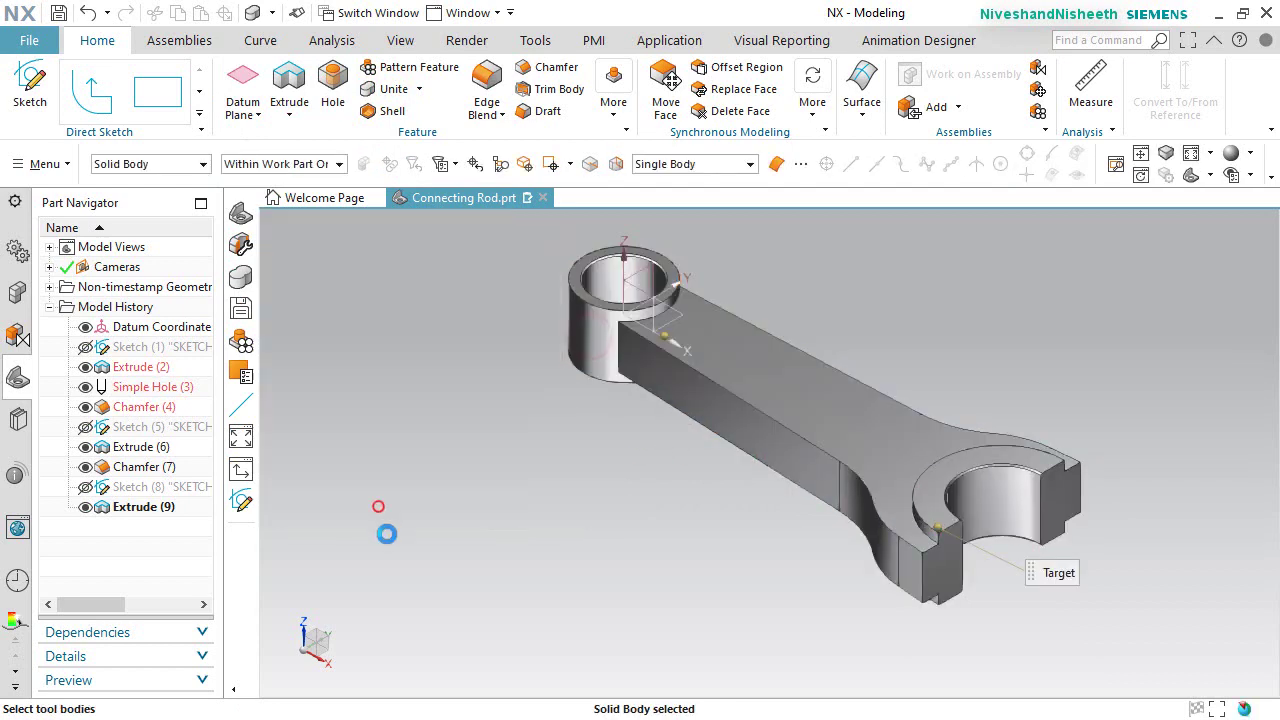
Step: Select the united rod body to check that it is one solid, and reset the selection filter to No Selection Filter
{"action": "left_click", "coordinate": [697, 311]}
{"action": "middle_click_drag", "start_coordinate": [699, 312], "coordinate": [719, 273]}
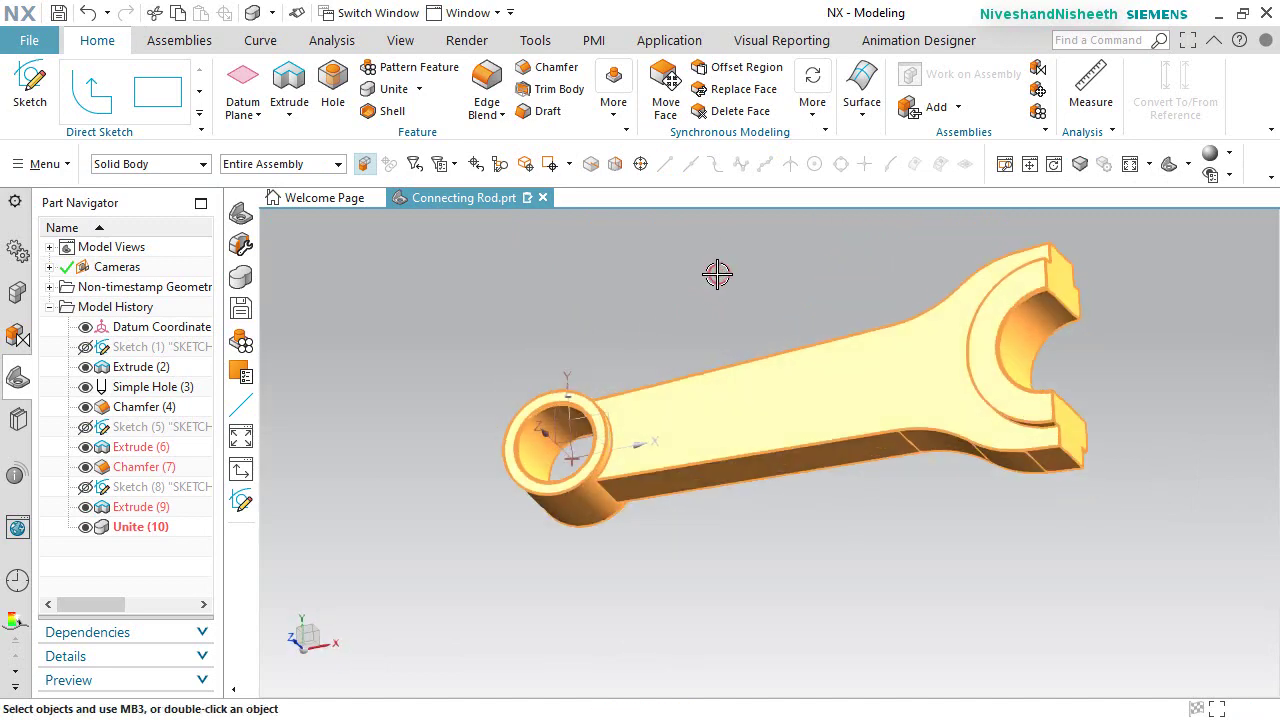
{"action": "left_click", "coordinate": [717, 273]}
{"action": "middle_click_drag", "start_coordinate": [594, 274], "coordinate": [273, 212]}
{"action": "left_click", "coordinate": [204, 166]}
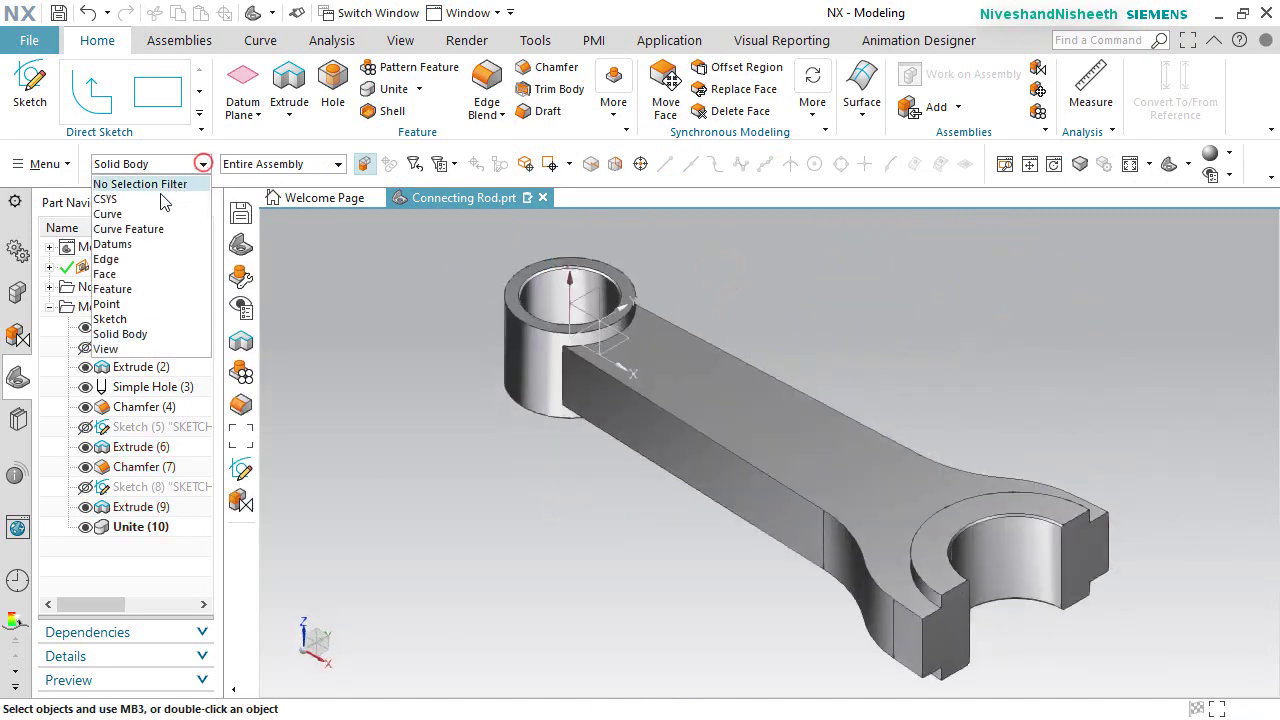
{"action": "left_click", "coordinate": [136, 184]}
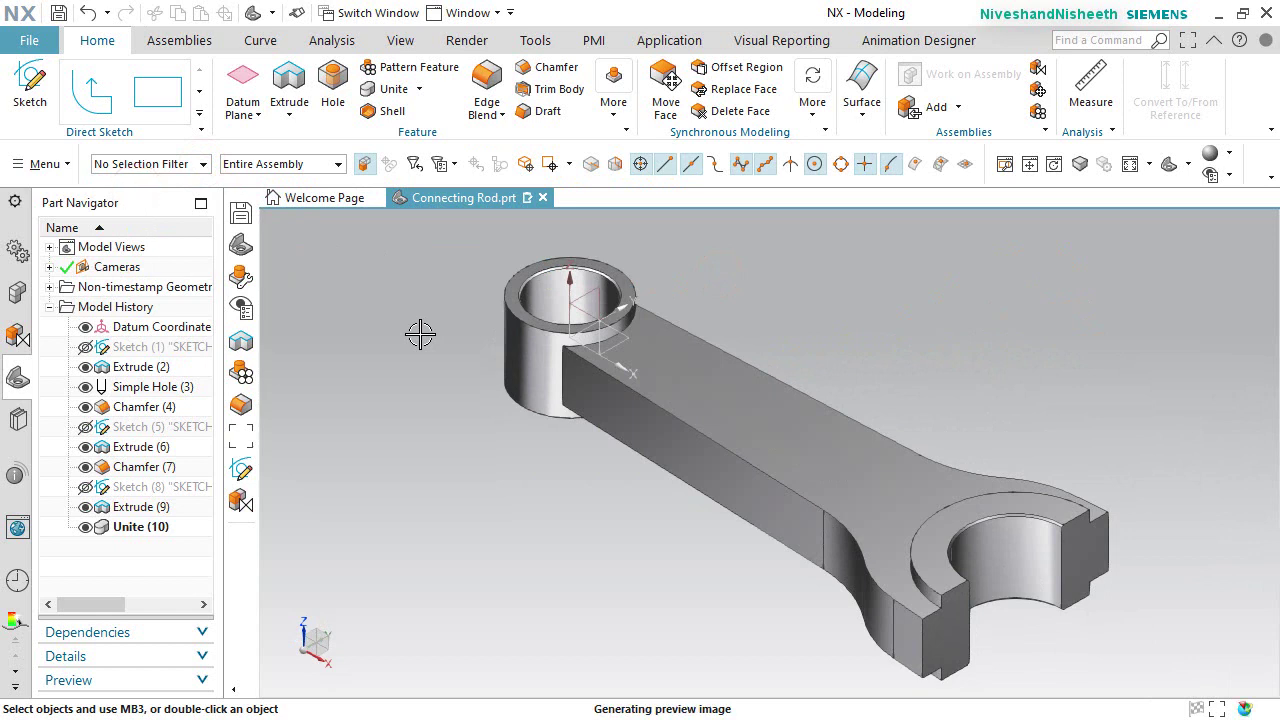
Step: Start an edge blend of radius 0.0625 in on the shank's two long upper edges and the small-end cylinder's upper outer and junction edges
{"action": "left_click", "coordinate": [780, 604]}
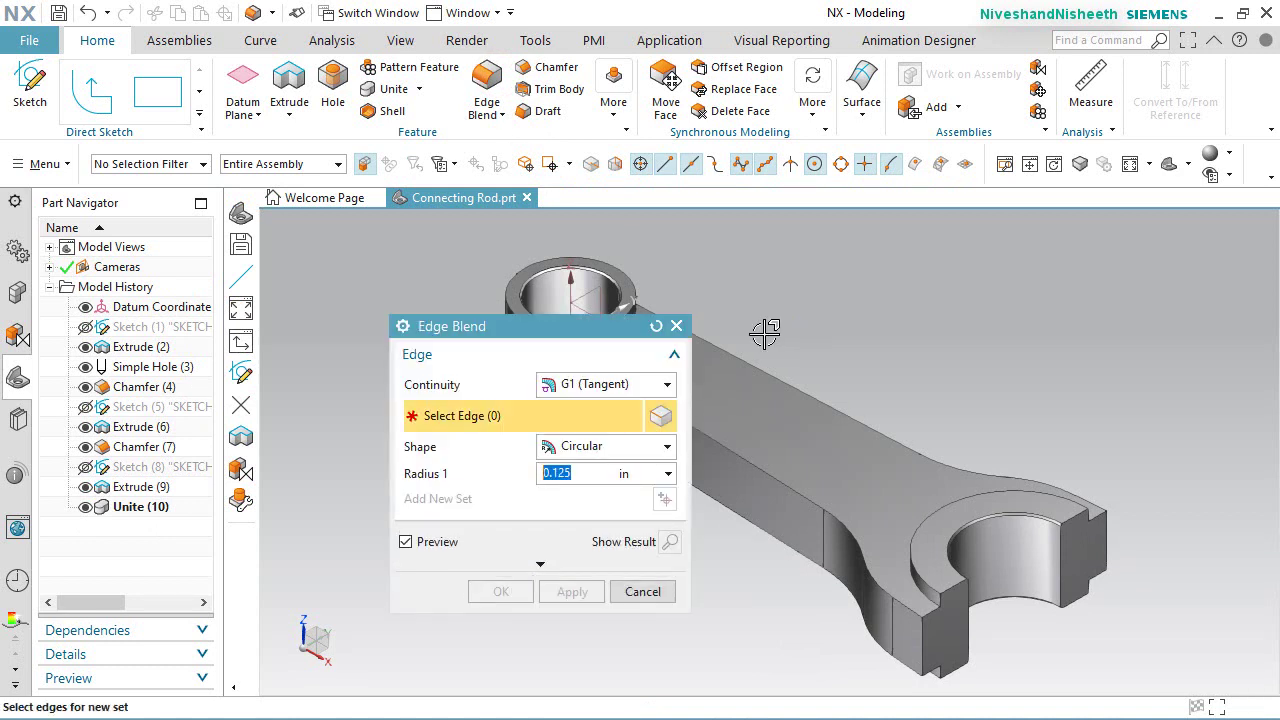
{"action": "left_click_drag", "start_coordinate": [594, 325], "coordinate": [449, 213]}
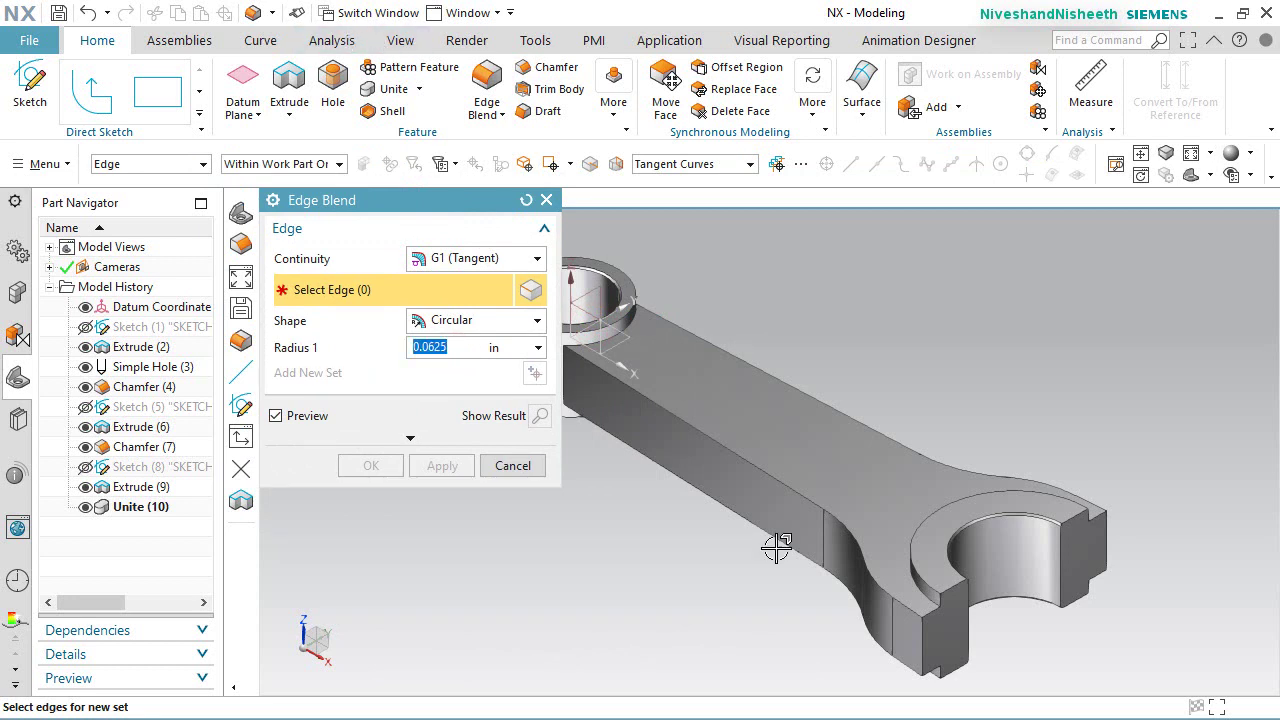
{"action": "left_click", "coordinate": [806, 497]}
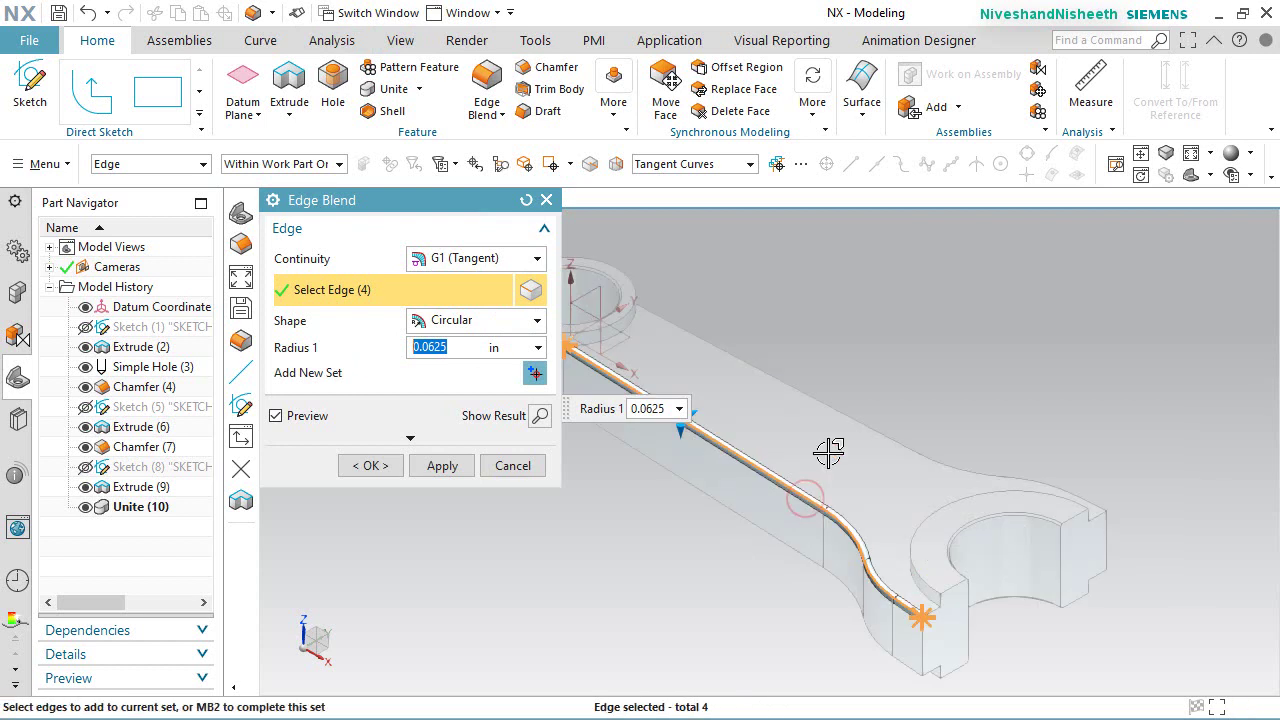
{"action": "left_click", "coordinate": [830, 398]}
{"action": "scroll", "coordinate": [853, 378], "scroll_direction": "down", "scroll_amount": 2}
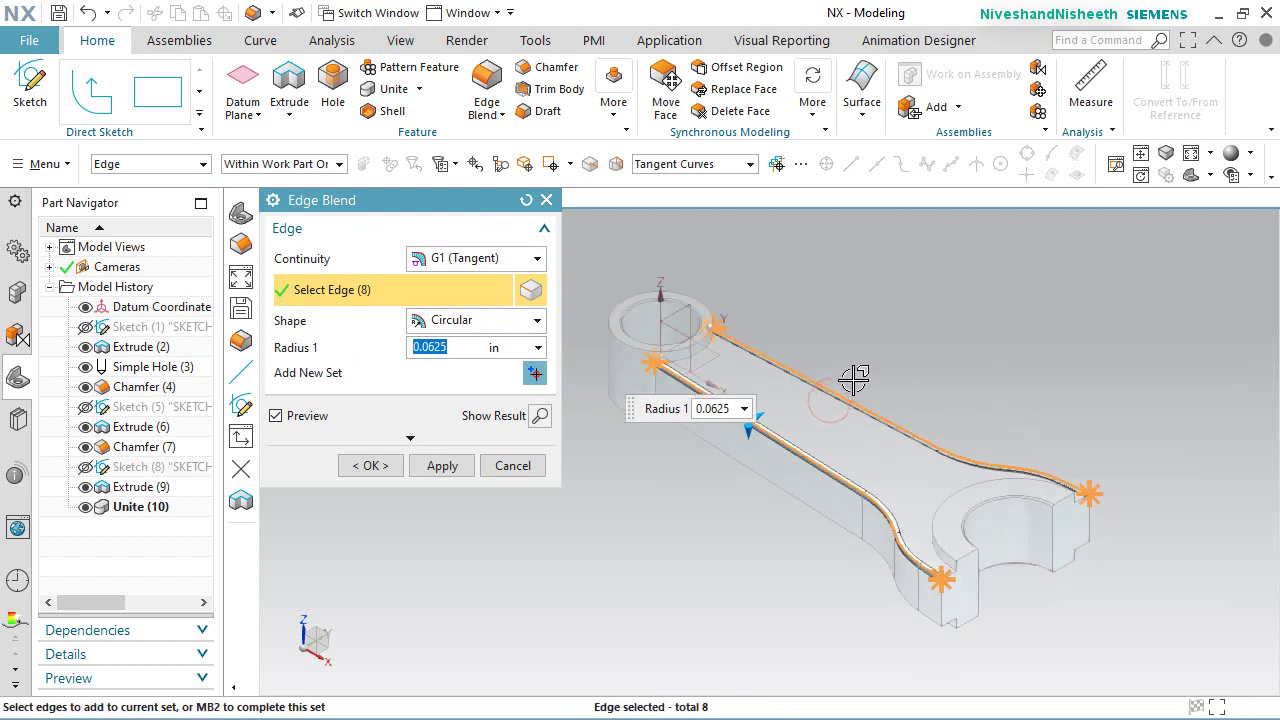
{"action": "scroll", "coordinate": [697, 358], "scroll_direction": "up", "scroll_amount": 1}
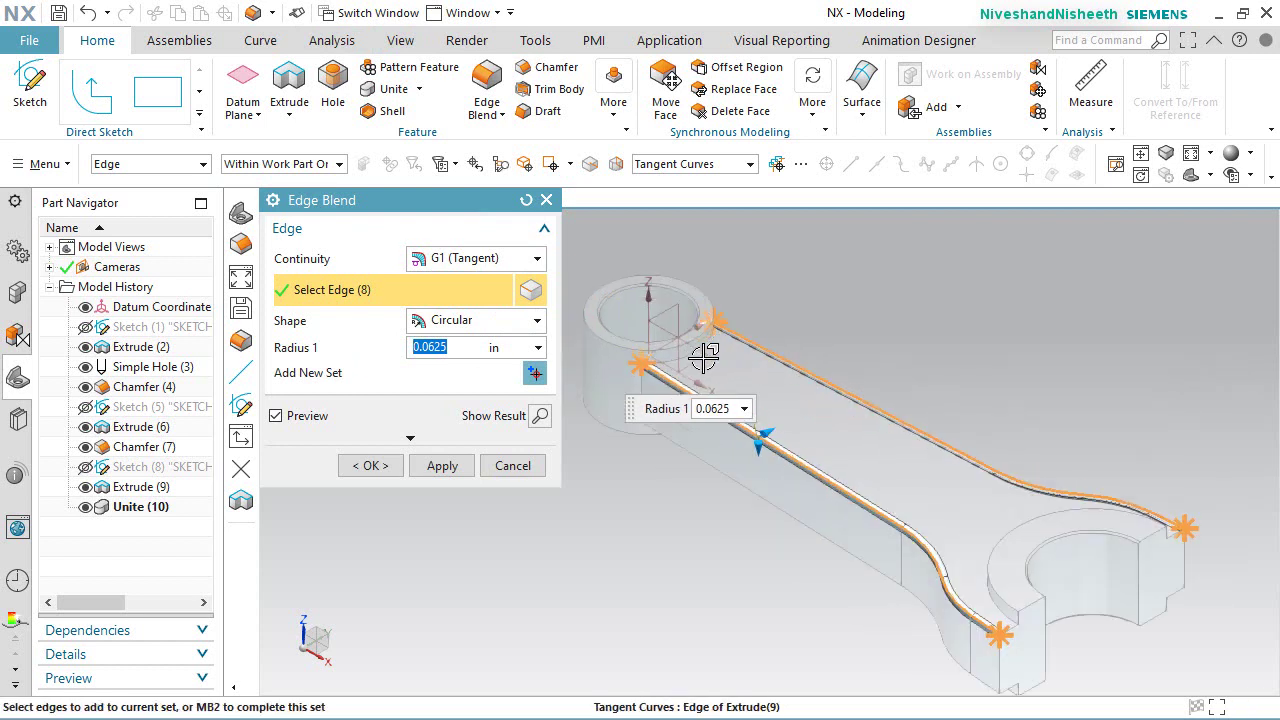
{"action": "left_click", "coordinate": [595, 338]}
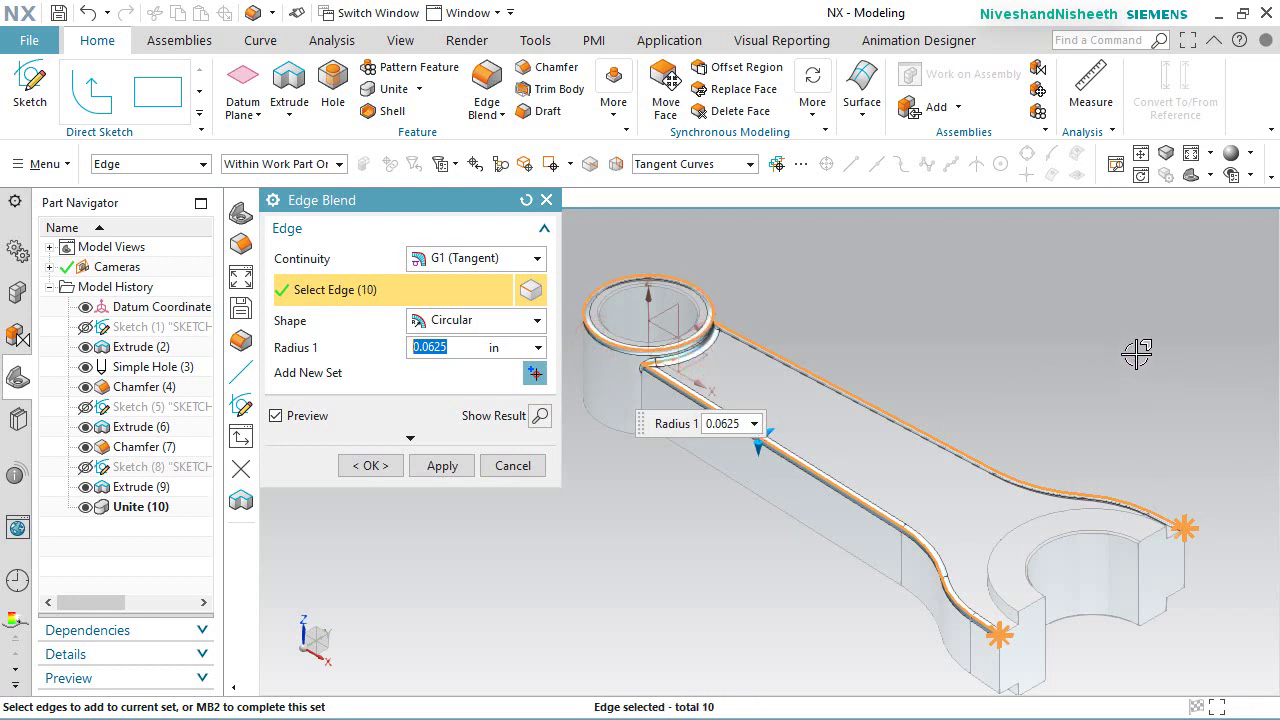
Step: Add the shank's two long edges and the small-end cylinder's outer circular edge on the opposite face to the blend set
{"action": "middle_click_drag", "start_coordinate": [887, 286], "coordinate": [904, 370]}
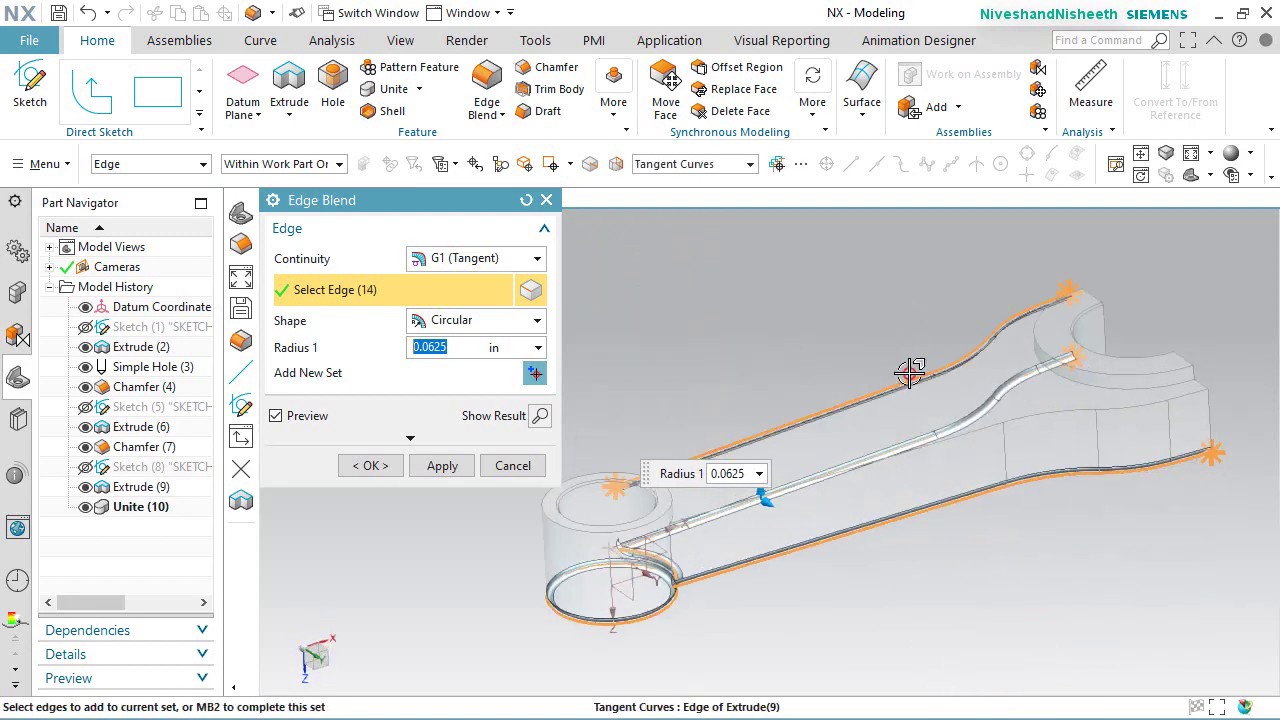
{"action": "left_click", "coordinate": [909, 372]}
{"action": "left_click", "coordinate": [1043, 410]}
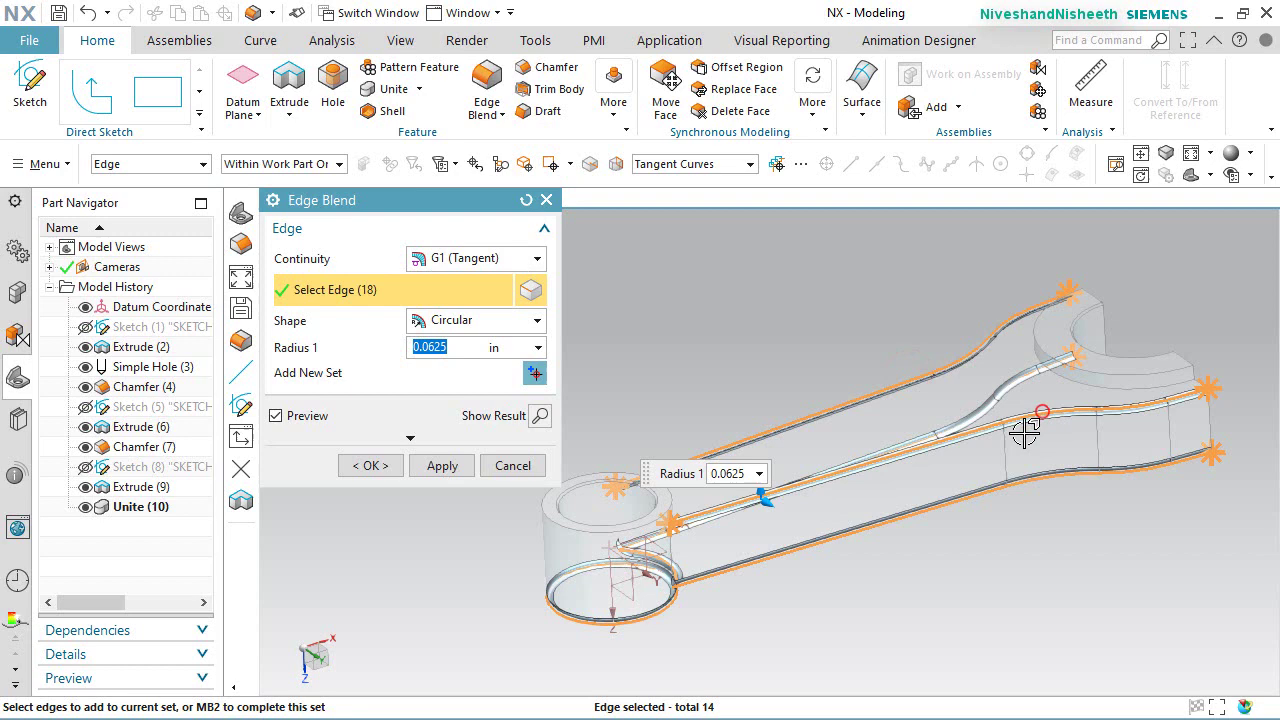
{"action": "left_click", "coordinate": [557, 530]}
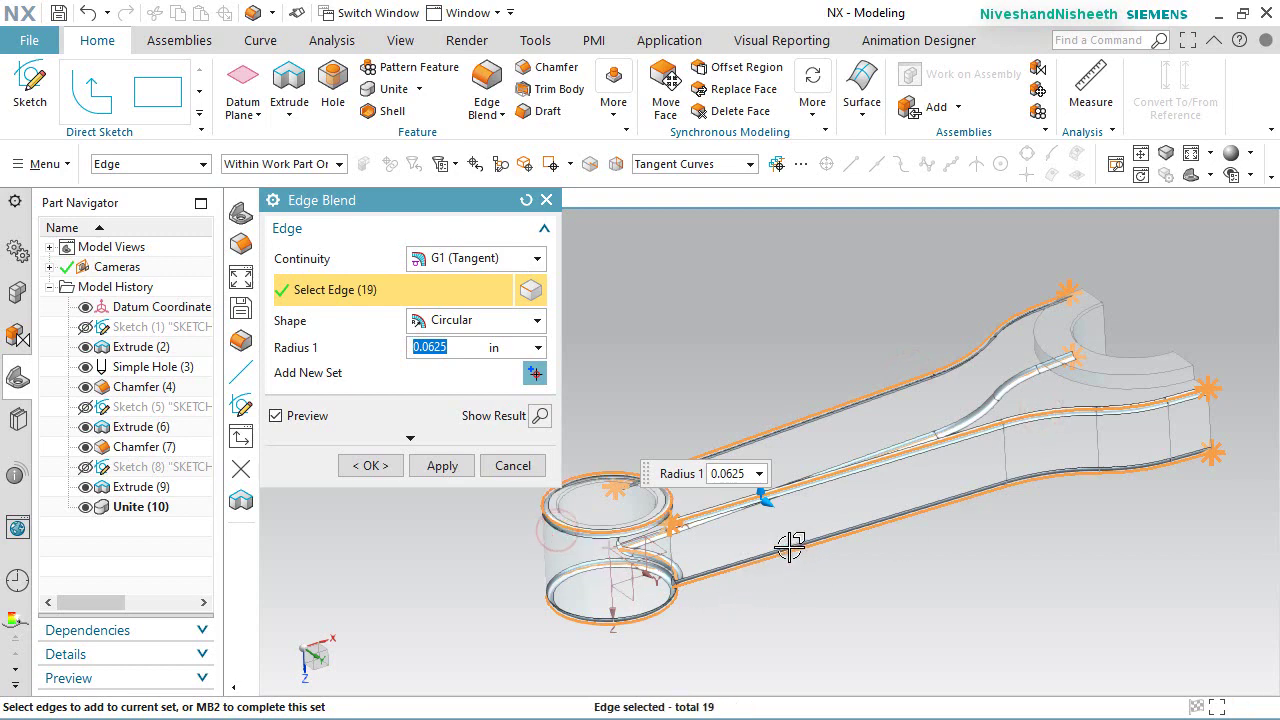
Step: Add the underside arc edge and one vertical edge where the shank meets the small-end cylinder to the blend set
{"action": "middle_click_drag", "start_coordinate": [795, 547], "coordinate": [706, 560]}
{"action": "scroll", "coordinate": [706, 560], "scroll_direction": "up", "scroll_amount": 8}
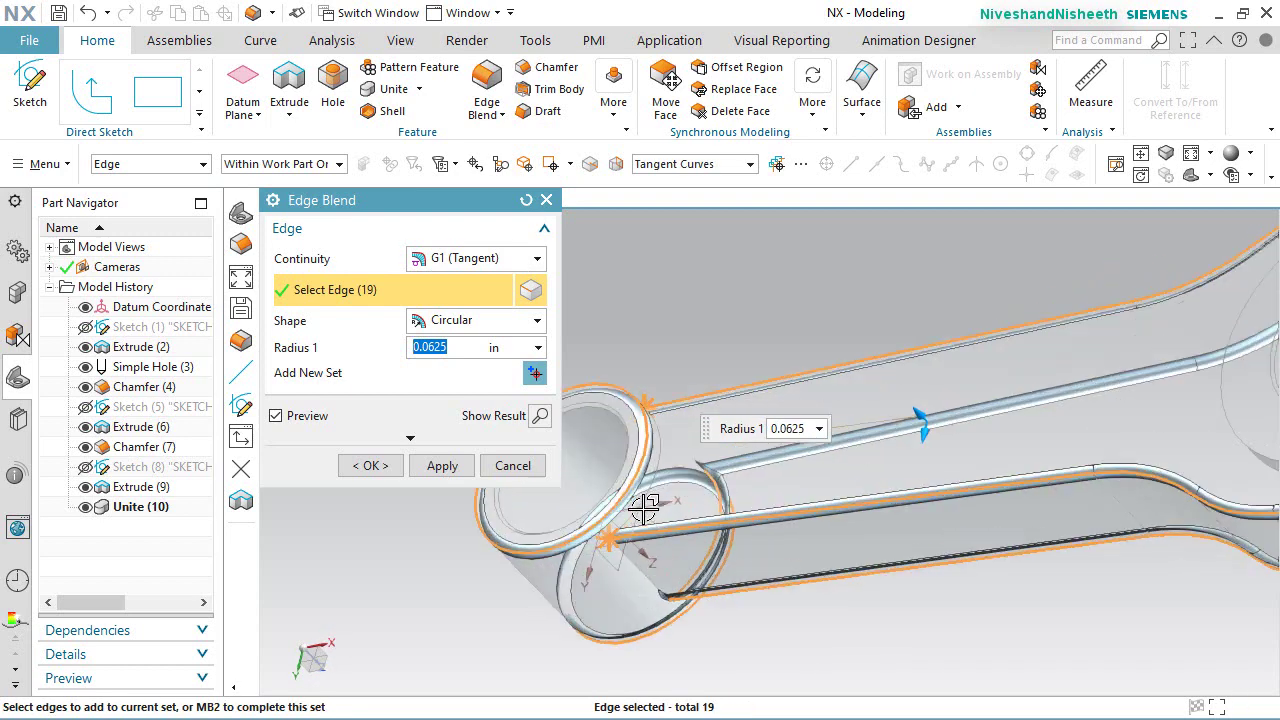
{"action": "scroll", "coordinate": [673, 450], "scroll_direction": "down", "scroll_amount": 3}
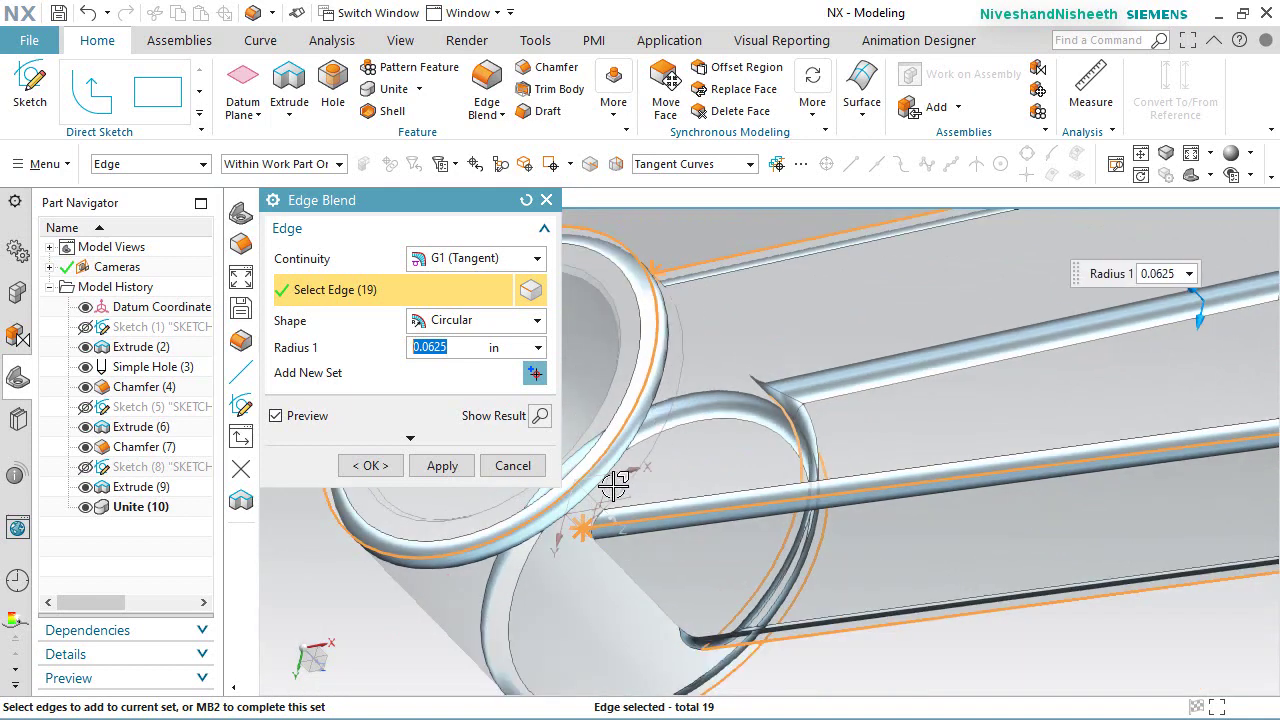
{"action": "left_click", "coordinate": [655, 438]}
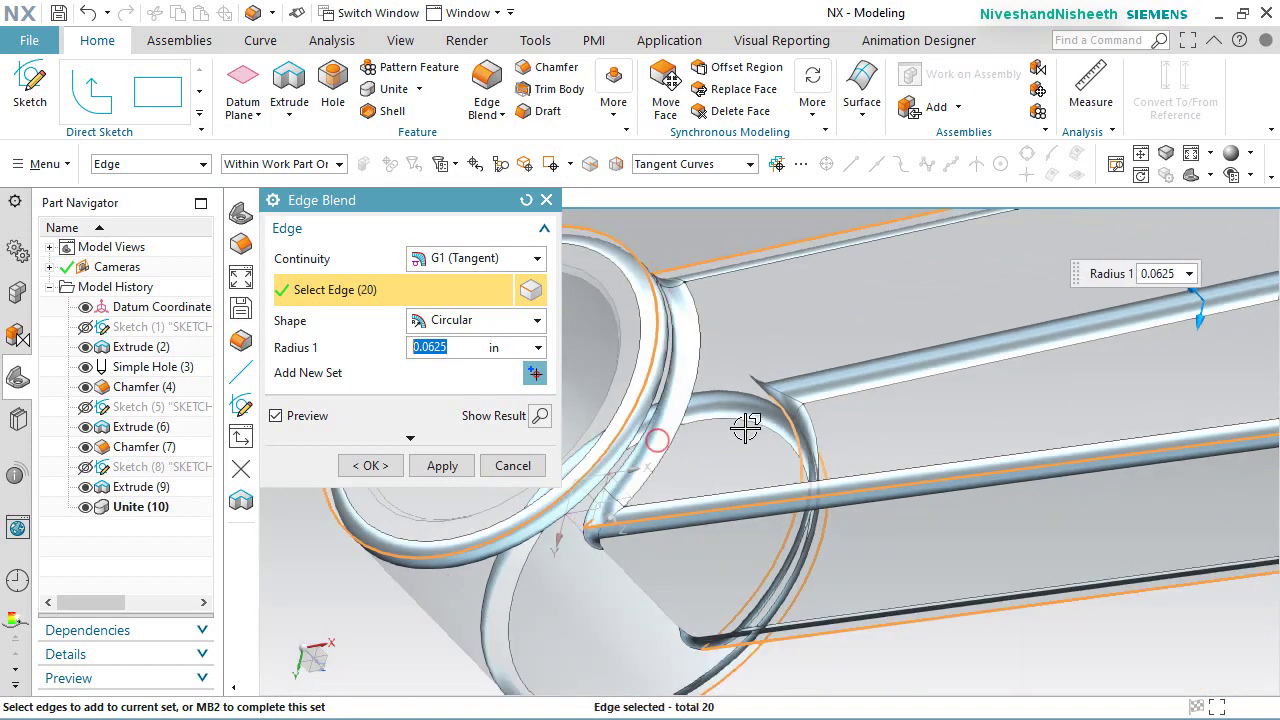
{"action": "scroll", "coordinate": [745, 420], "scroll_direction": "down", "scroll_amount": 1}
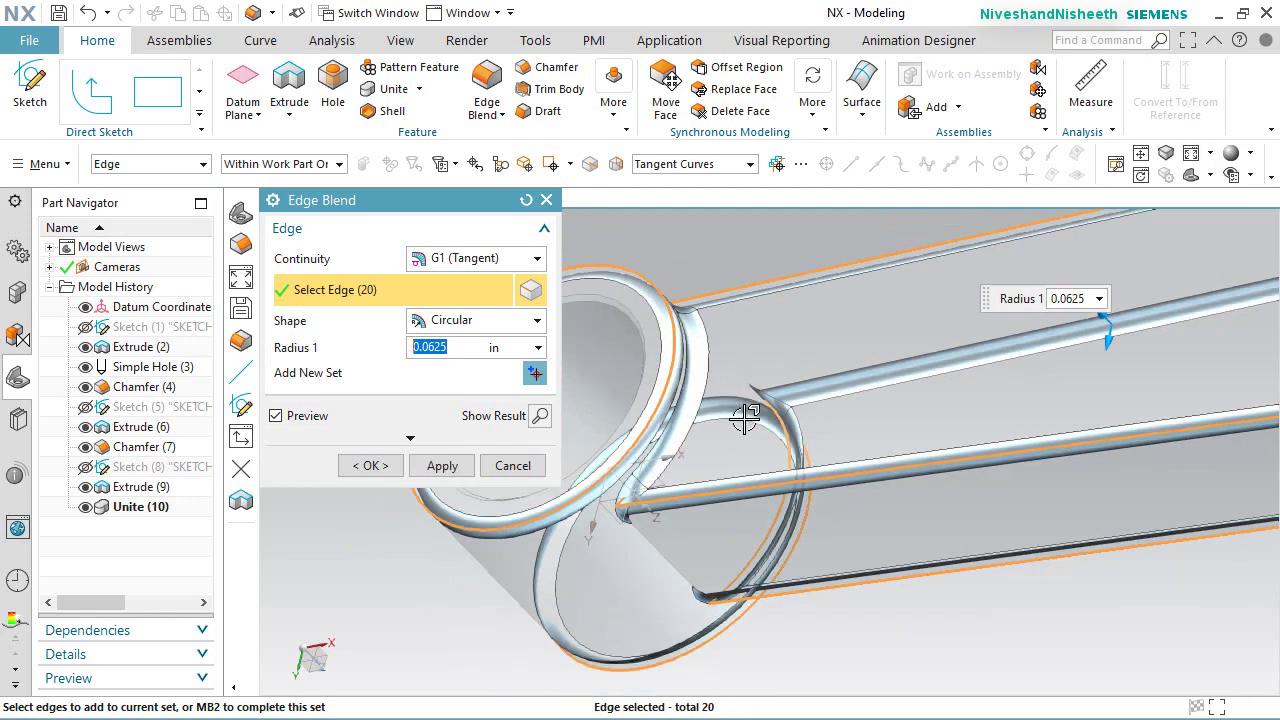
{"action": "left_click", "coordinate": [662, 540]}
{"action": "scroll", "coordinate": [714, 528], "scroll_direction": "up", "scroll_amount": 2}
{"action": "scroll", "coordinate": [728, 497], "scroll_direction": "down", "scroll_amount": 2}
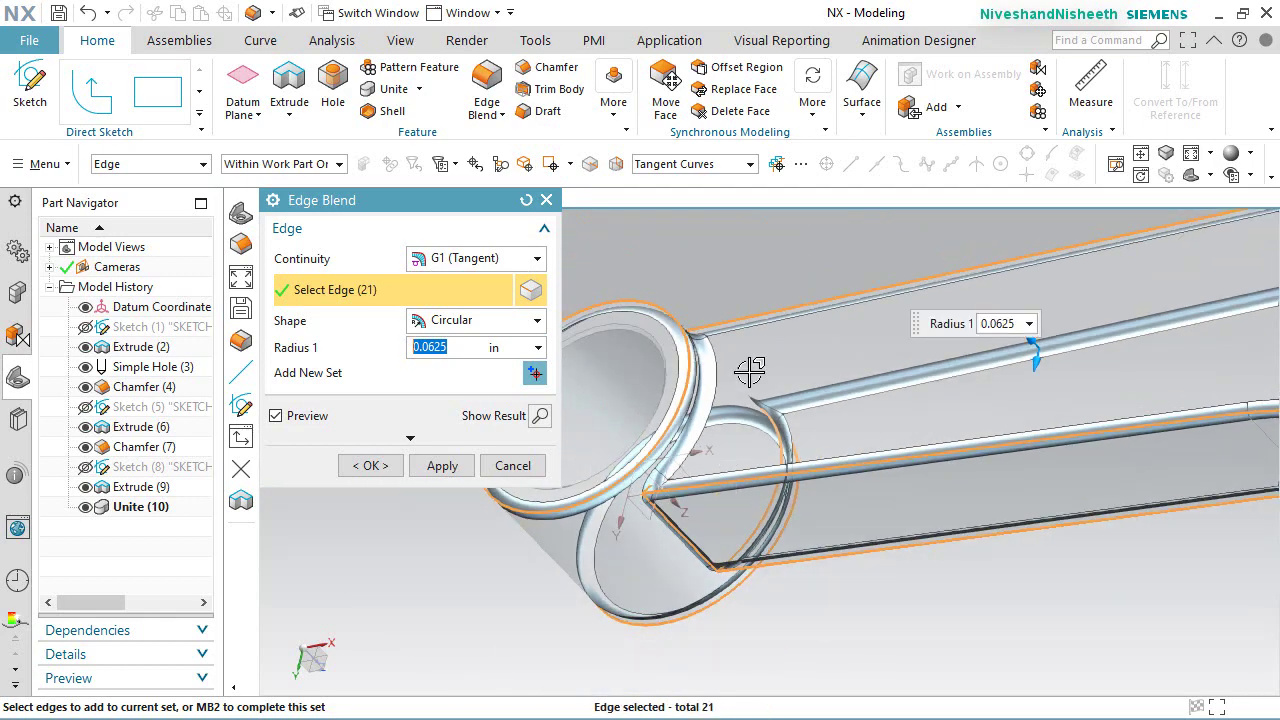
Step: Add the remaining vertical edge between shank and small-end cylinder and create the 0.0625 in edge blend
{"action": "middle_click_drag", "start_coordinate": [750, 372], "coordinate": [737, 467]}
{"action": "scroll", "coordinate": [737, 467], "scroll_direction": "down", "scroll_amount": 2}
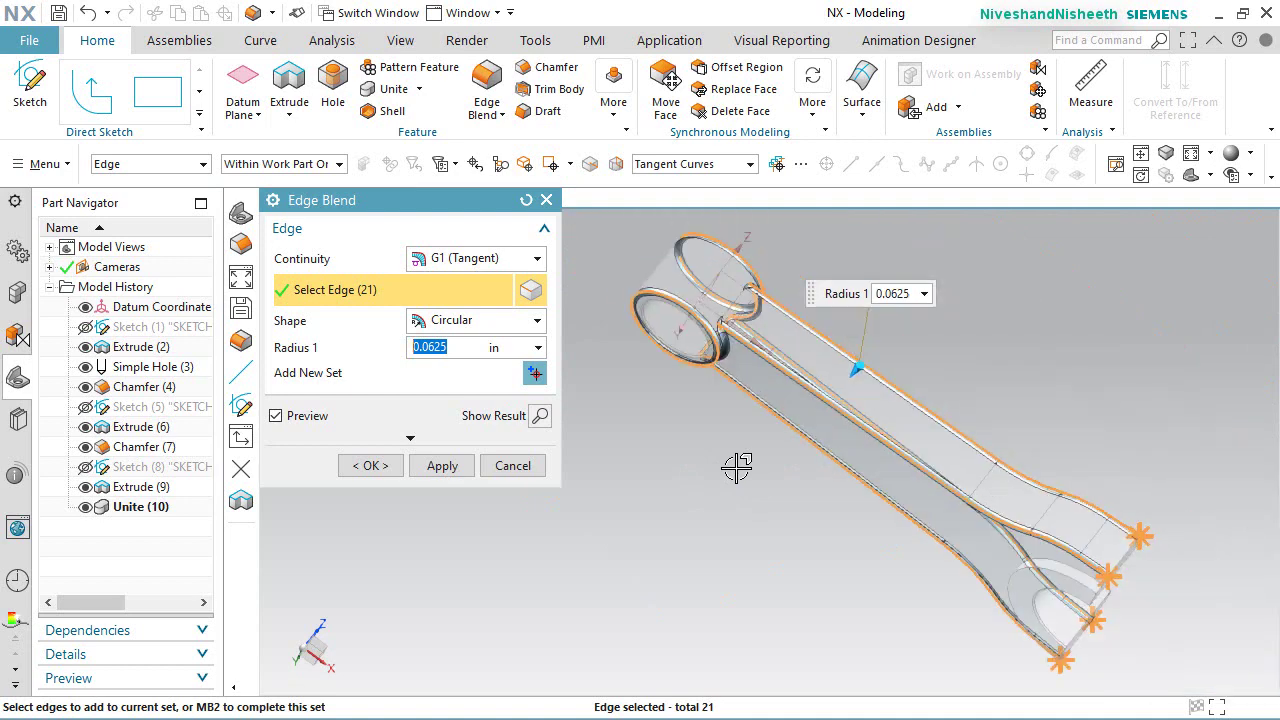
{"action": "scroll", "coordinate": [750, 362], "scroll_direction": "up", "scroll_amount": 5}
{"action": "middle_click_drag", "start_coordinate": [750, 362], "coordinate": [711, 406]}
{"action": "left_click", "coordinate": [673, 295]}
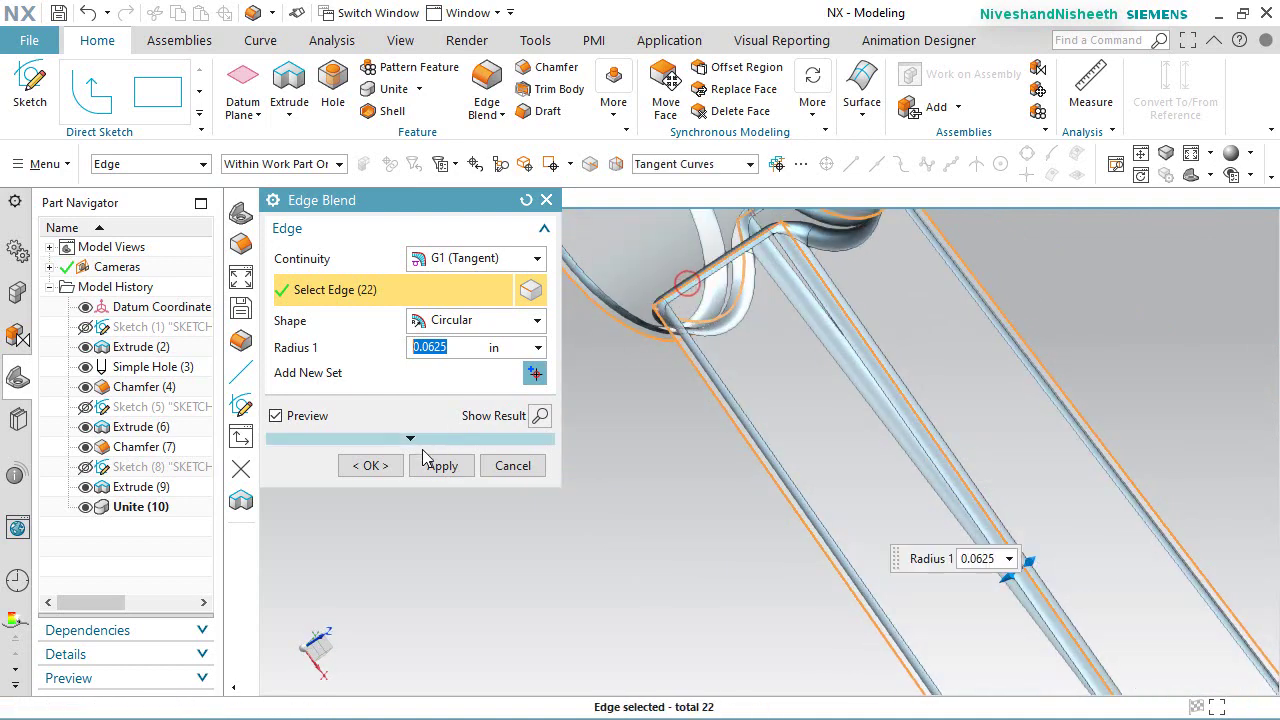
{"action": "left_click", "coordinate": [379, 464]}
Step: Check the blended rod from several sides, return to the trimetric view and save the part
{"action": "scroll", "coordinate": [643, 475], "scroll_direction": "down", "scroll_amount": 6}
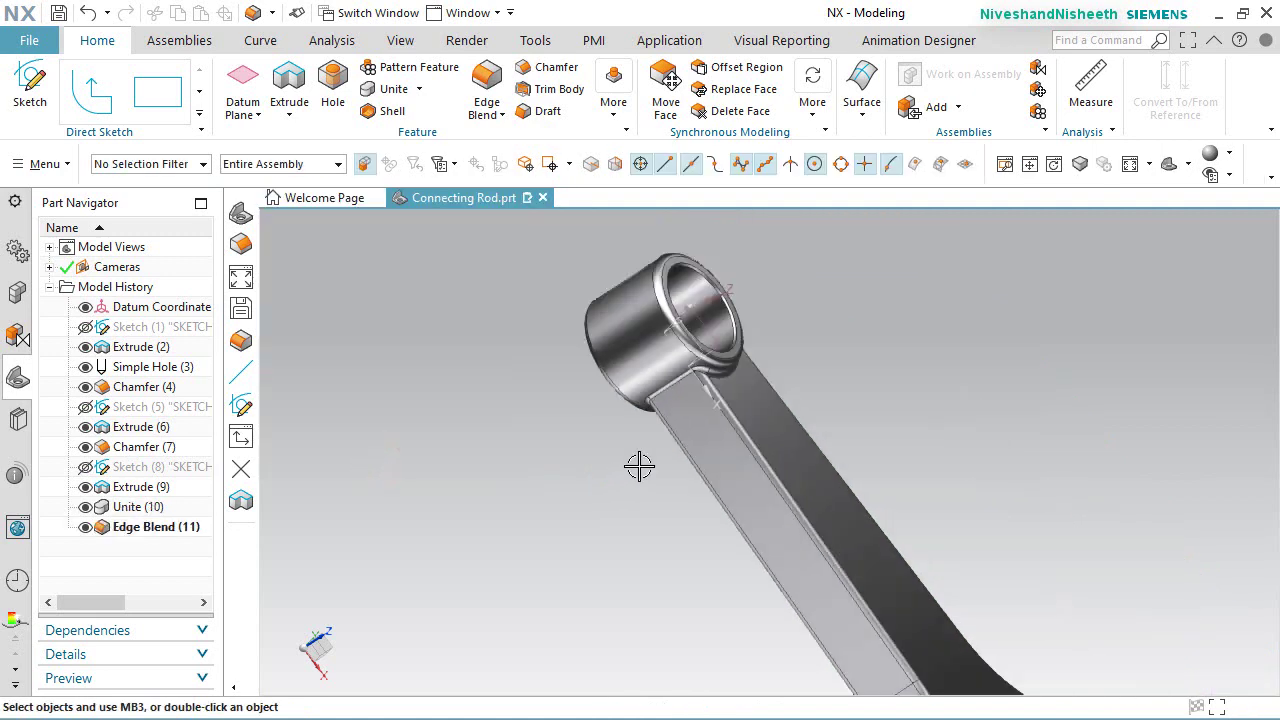
{"action": "left_click", "coordinate": [865, 400]}
{"action": "scroll", "coordinate": [800, 433], "scroll_direction": "up", "scroll_amount": 4}
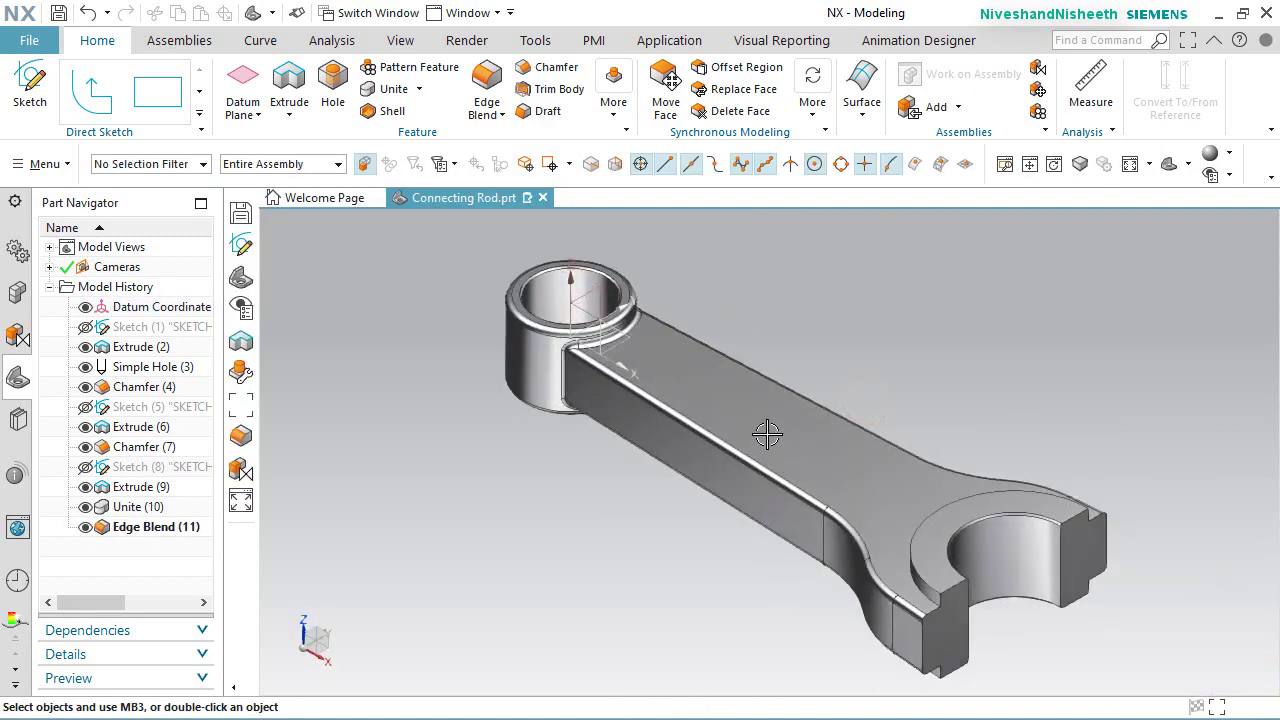
{"action": "middle_click_drag", "start_coordinate": [826, 391], "coordinate": [720, 385]}
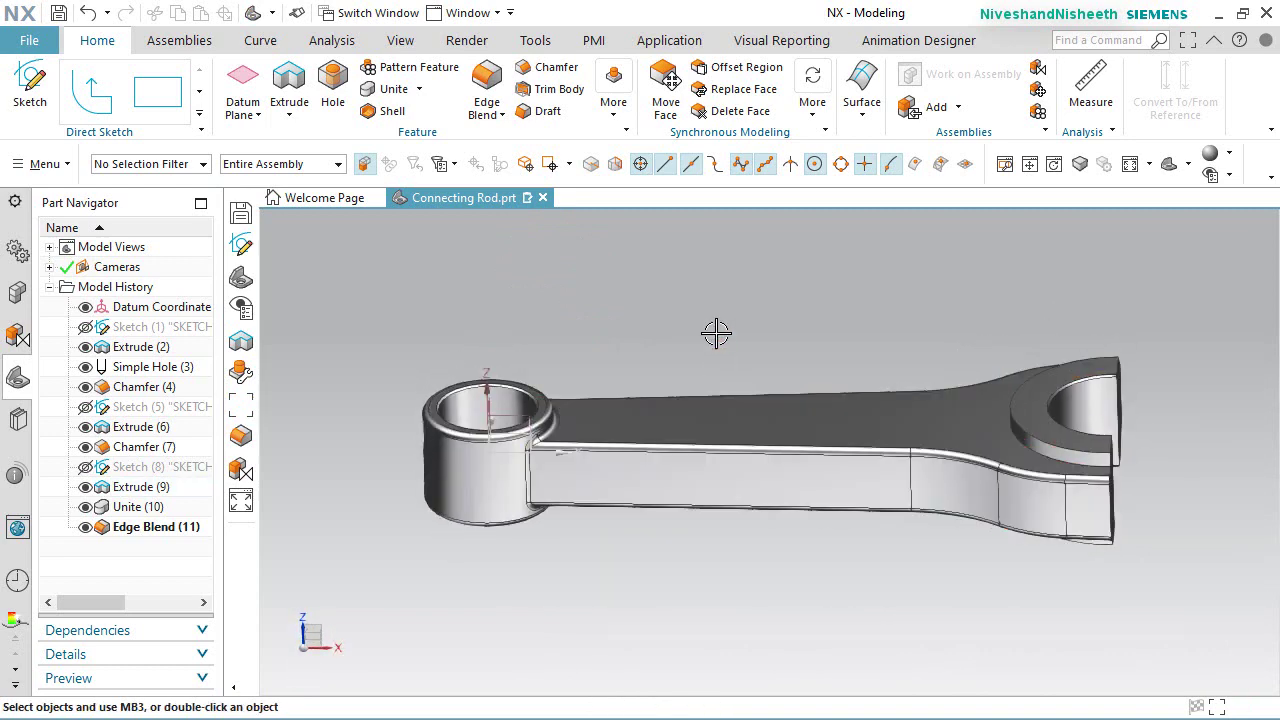
{"action": "key", "text": "Home"}
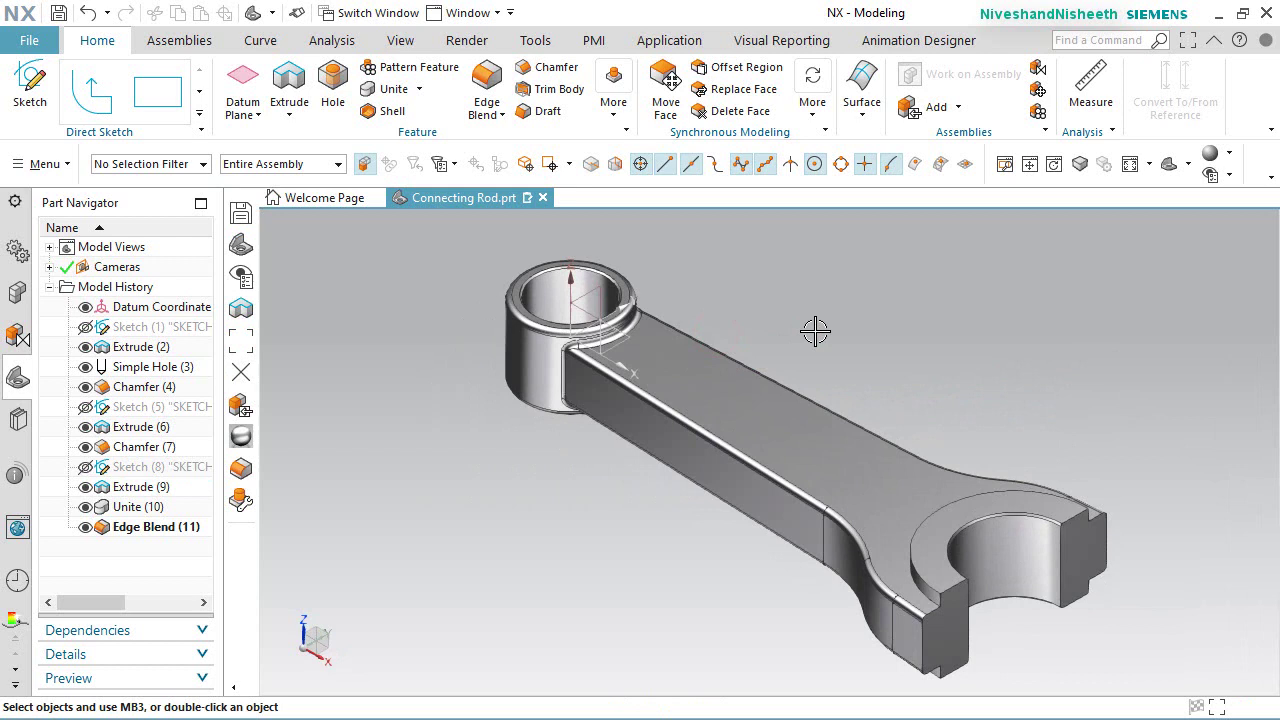
{"action": "key", "text": "ctrl+s"}
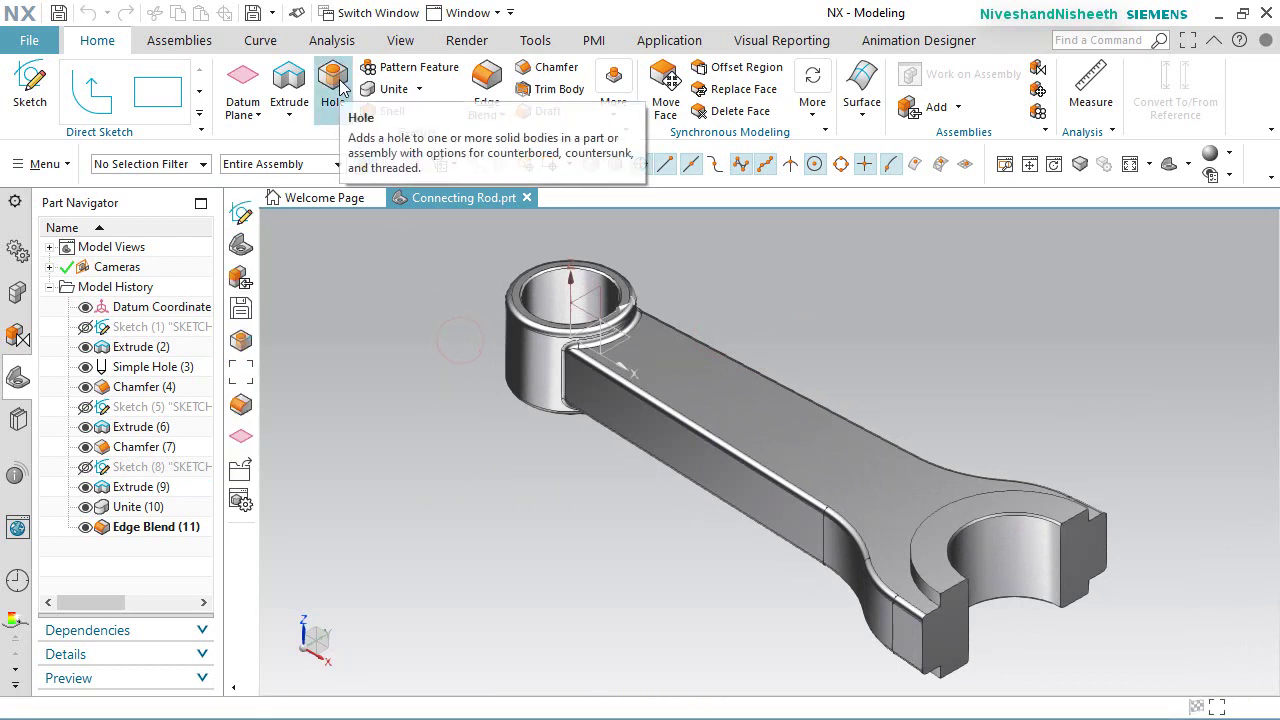
Step: Start a general simple hole on the half ring's flat split face and place one sketch point on each side of the bore
{"action": "left_click", "coordinate": [340, 88]}
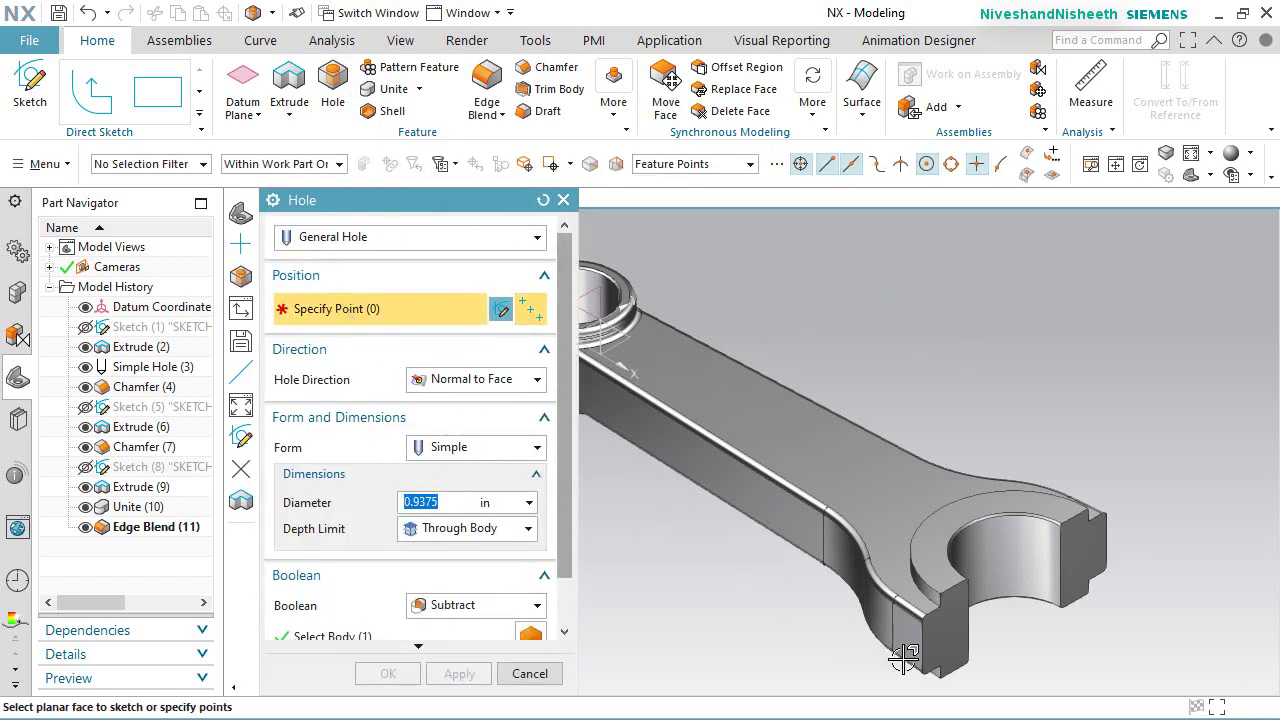
{"action": "left_click", "coordinate": [960, 630]}
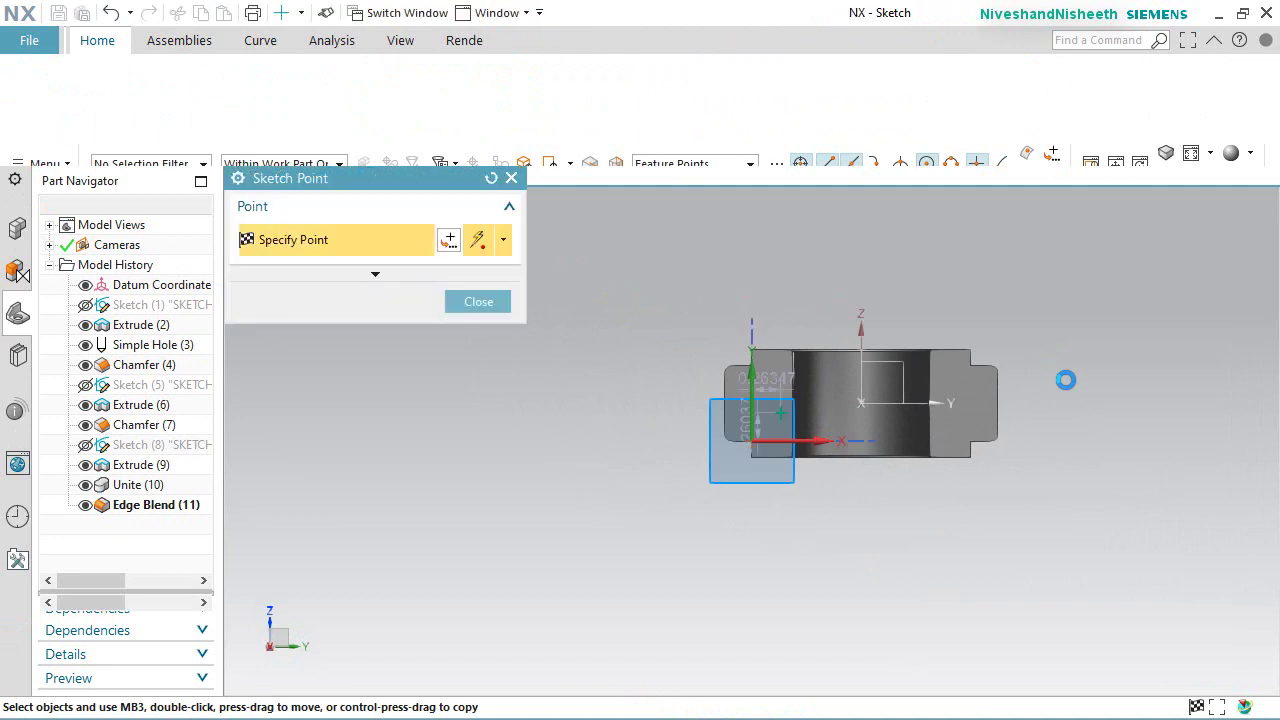
{"action": "scroll", "coordinate": [1040, 385], "scroll_direction": "up", "scroll_amount": 3}
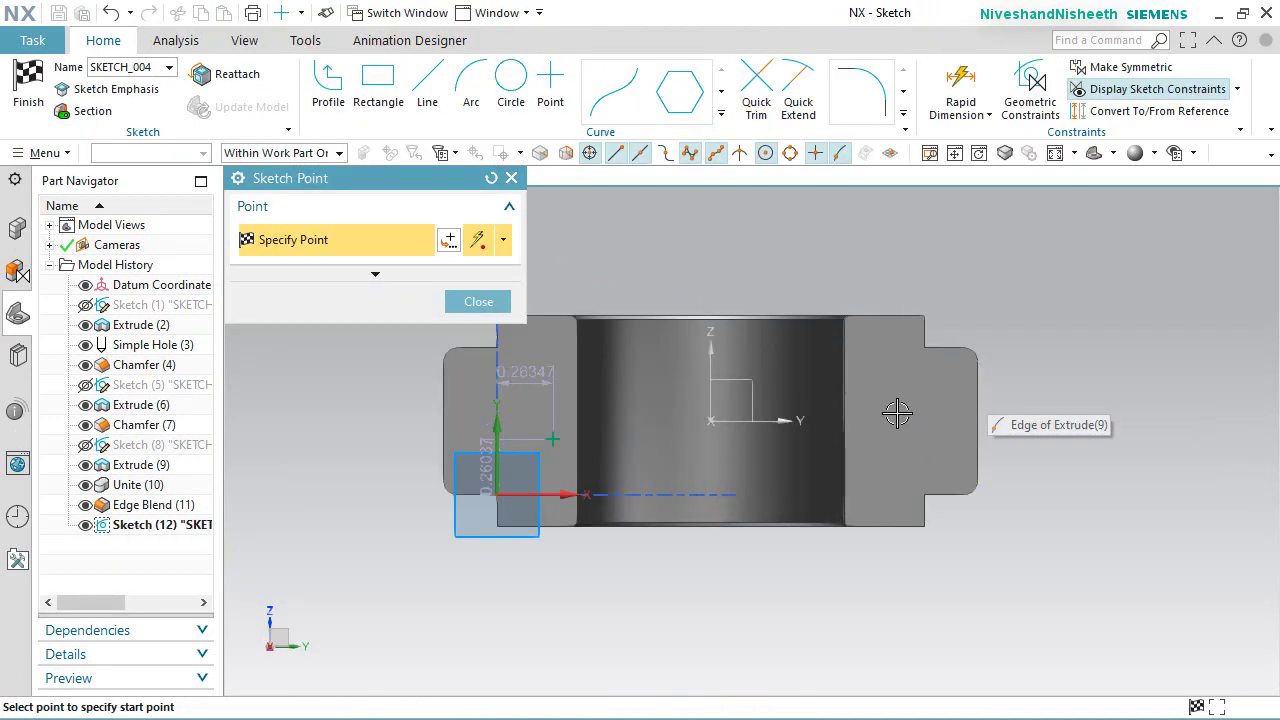
{"action": "left_click", "coordinate": [897, 413]}
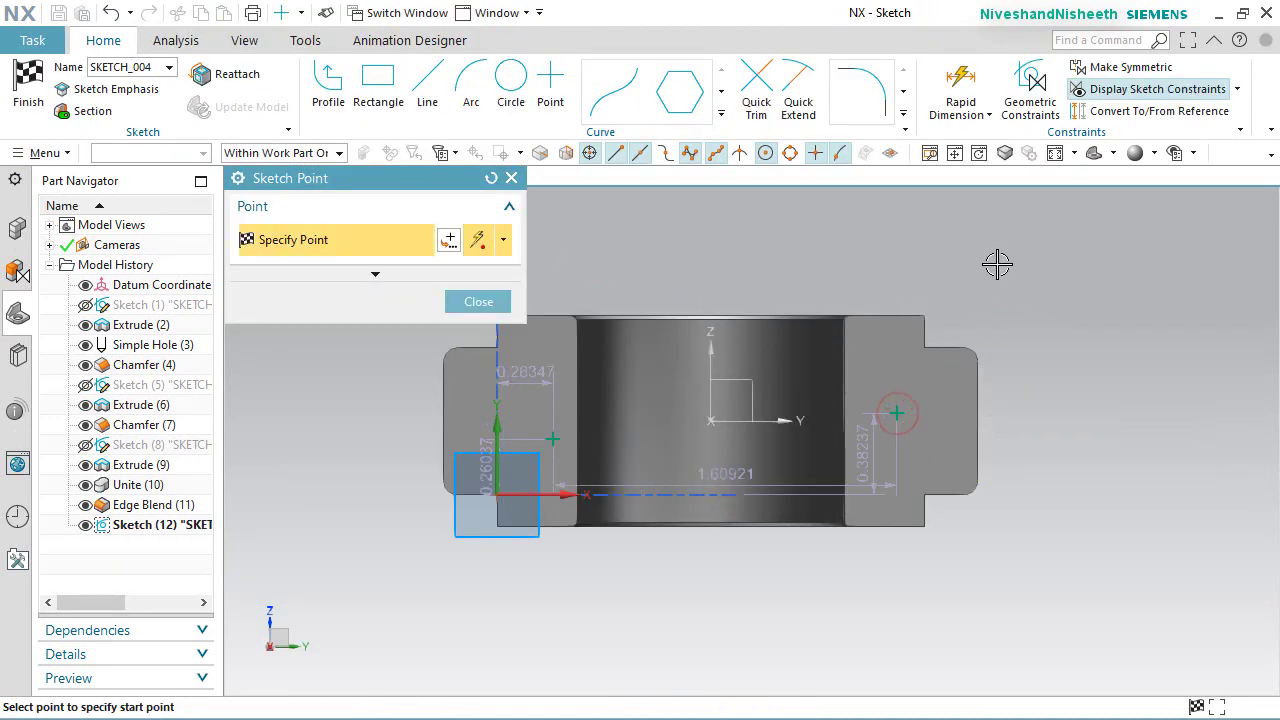
{"action": "left_click", "coordinate": [497, 302]}
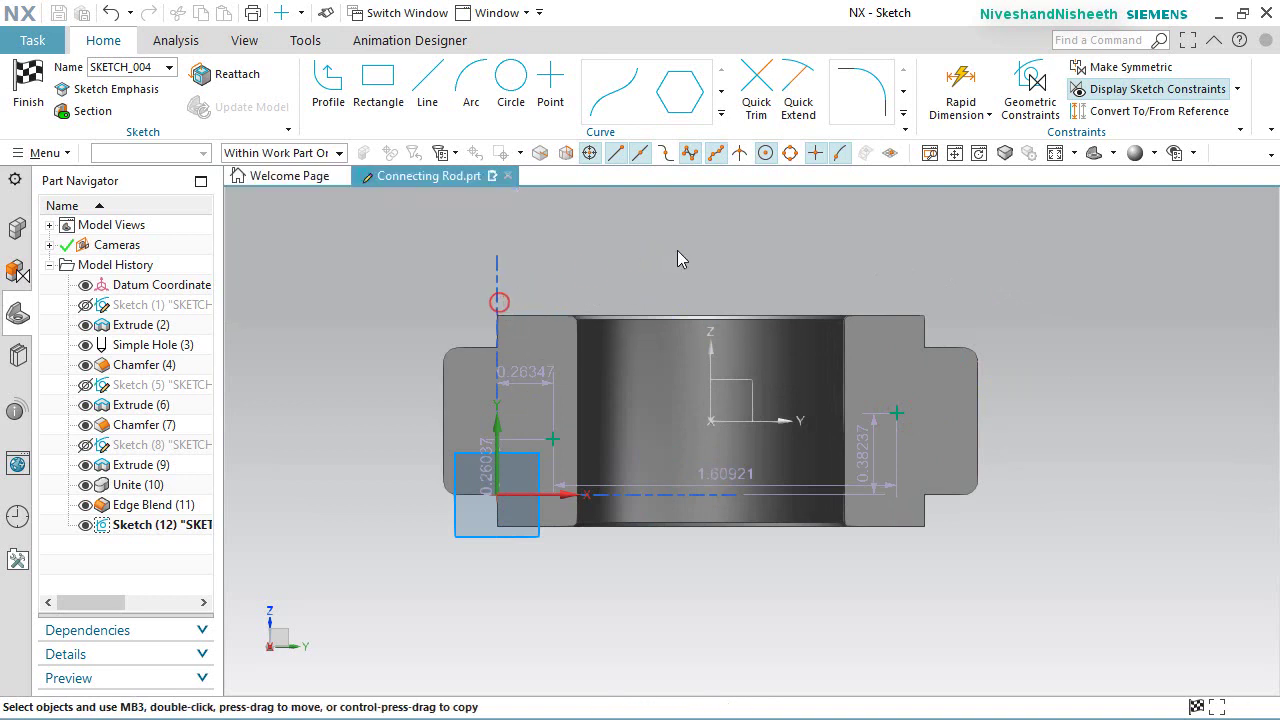
Step: Constrain both hole points to lie on the XY plane of the datum coordinate system
{"action": "scroll", "coordinate": [782, 398], "scroll_direction": "up", "scroll_amount": 1}
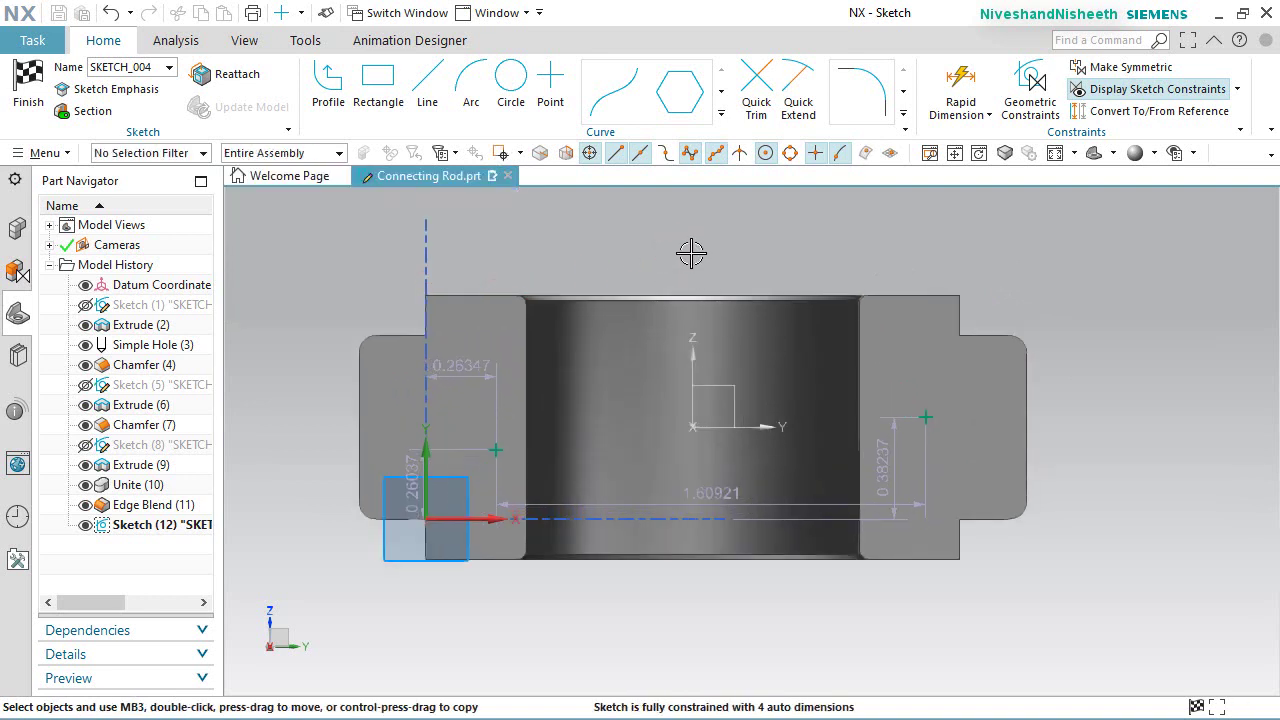
{"action": "left_click", "coordinate": [496, 450]}
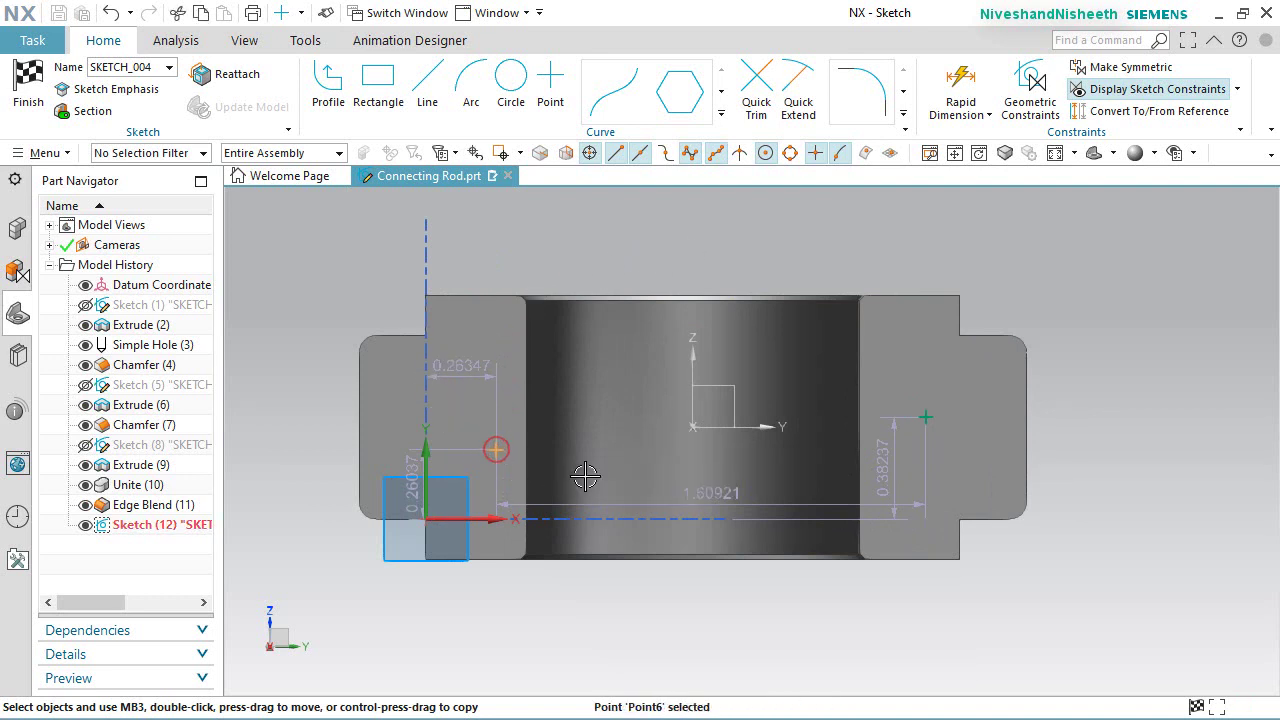
{"action": "left_click", "coordinate": [710, 427]}
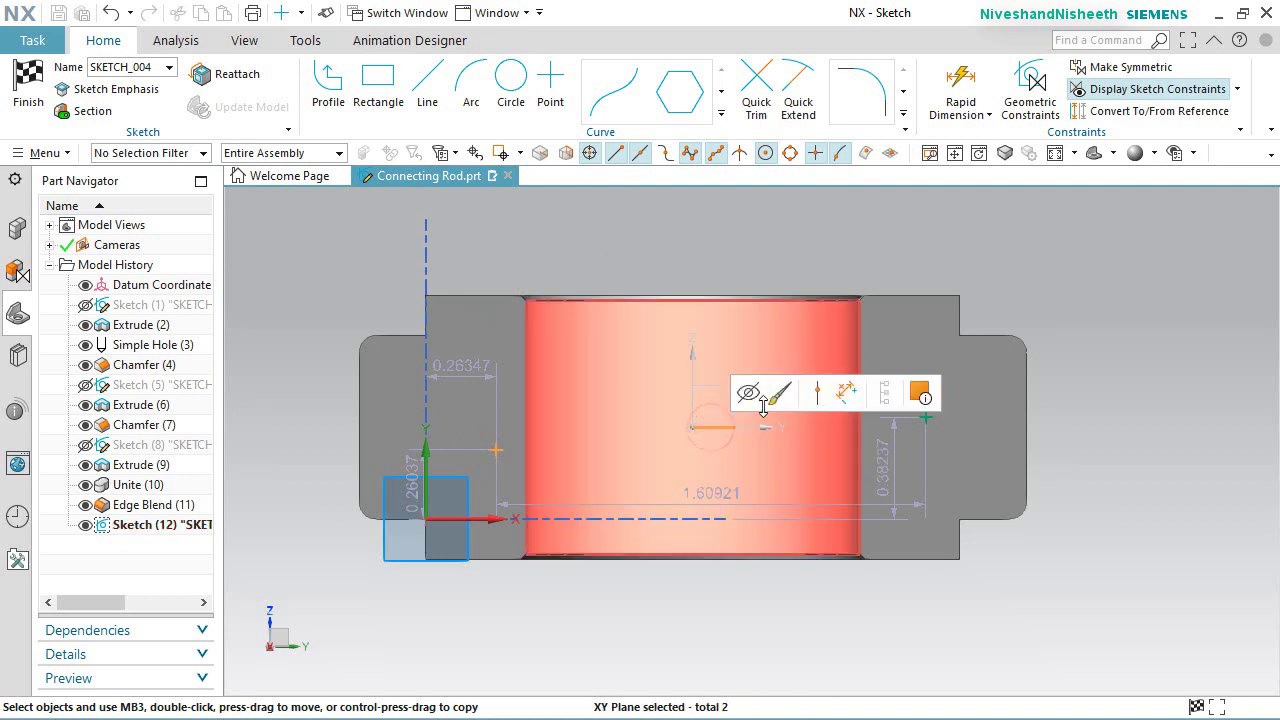
{"action": "left_click", "coordinate": [818, 393]}
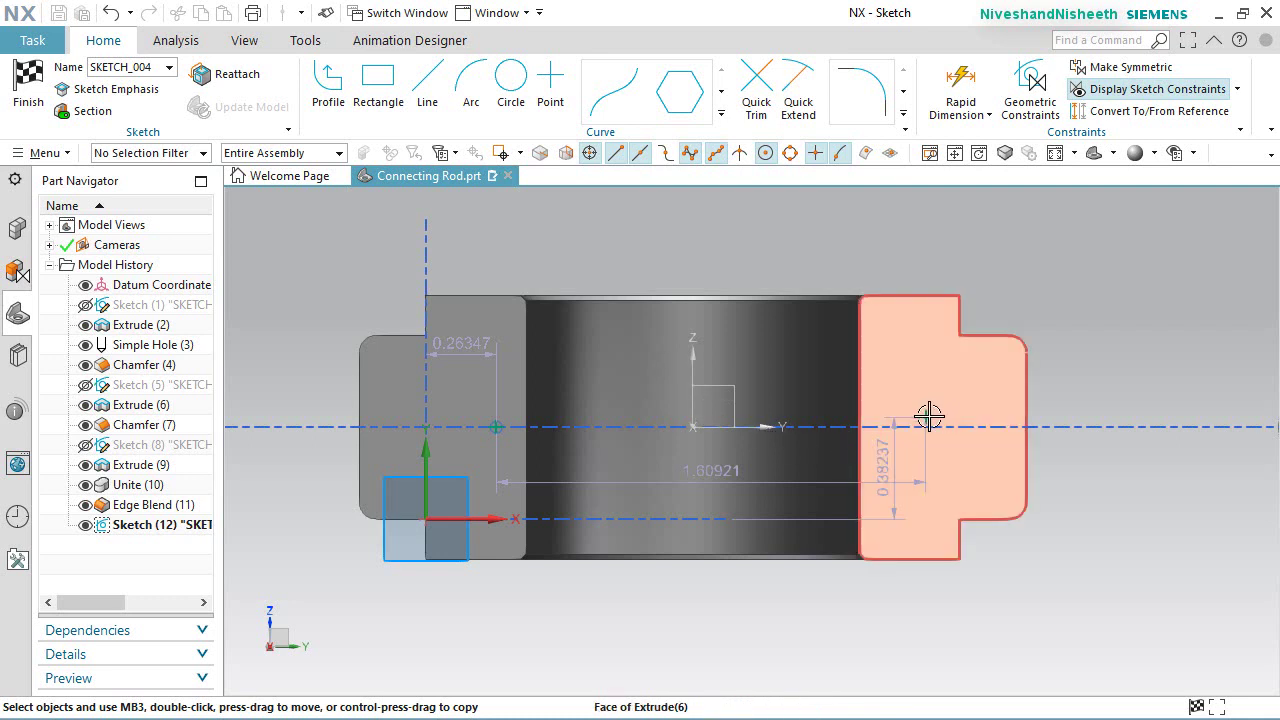
{"action": "left_click", "coordinate": [927, 416]}
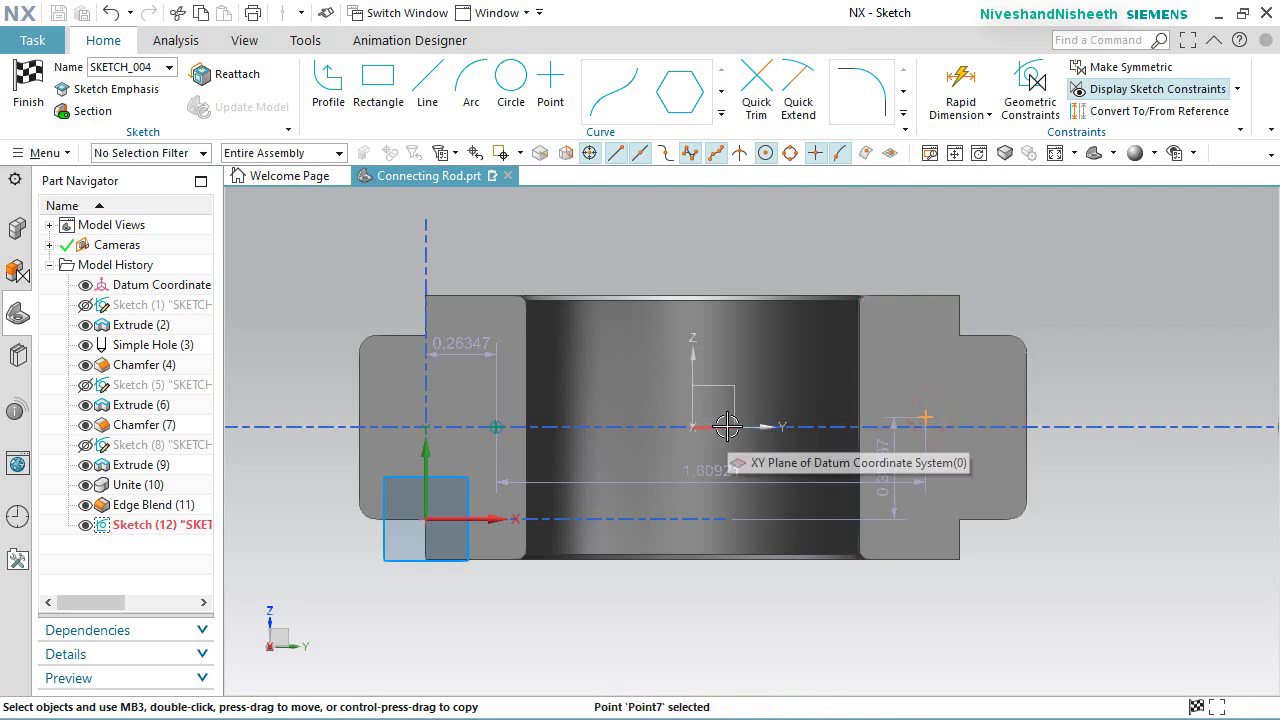
{"action": "left_click", "coordinate": [727, 427]}
{"action": "left_click", "coordinate": [838, 388]}
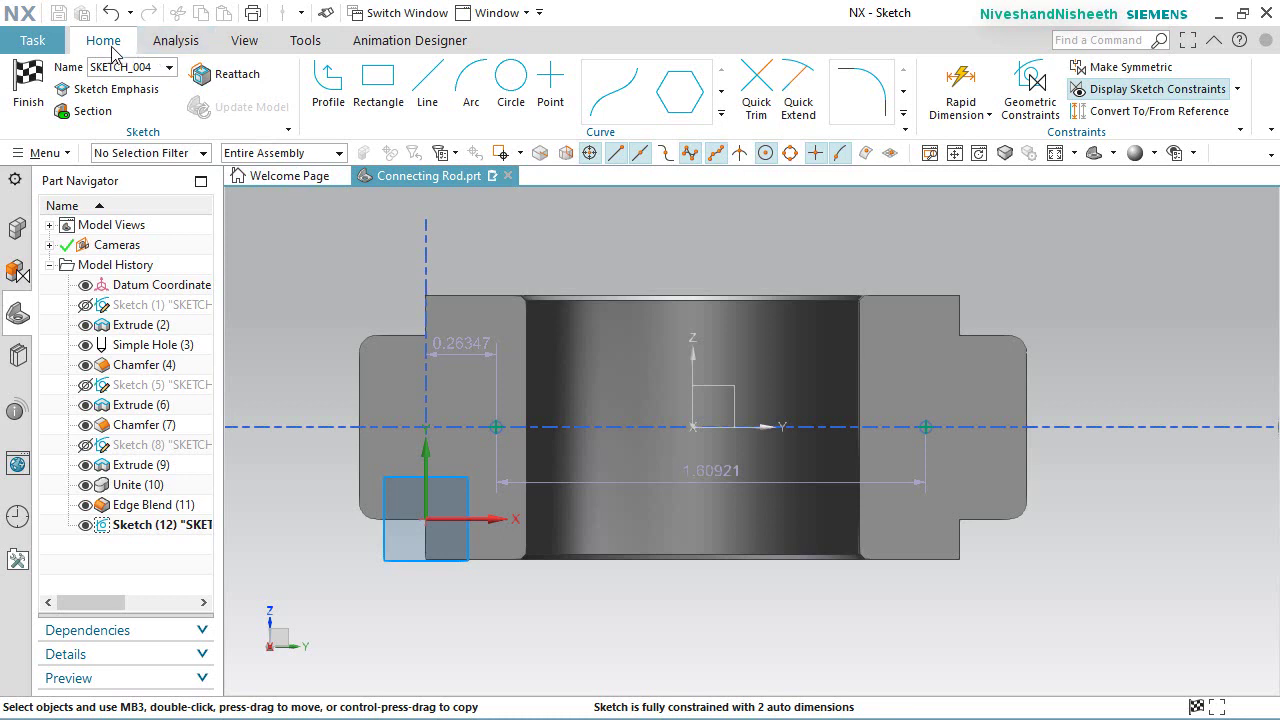
Step: Dimension the hole point on the negative Y side 0.25 in from the adjacent outer end edge of the split face
{"action": "left_click", "coordinate": [955, 90]}
{"action": "scroll", "coordinate": [1089, 326], "scroll_direction": "down", "scroll_amount": 2}
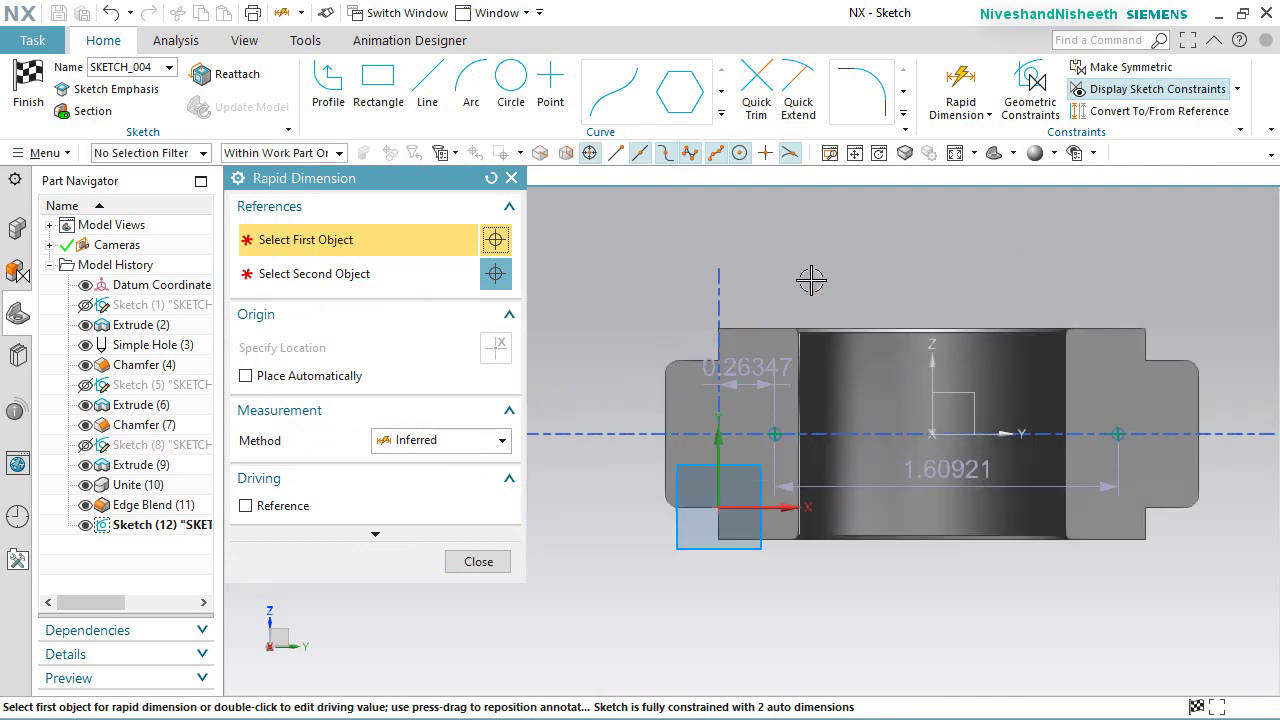
{"action": "scroll", "coordinate": [623, 463], "scroll_direction": "up", "scroll_amount": 2}
{"action": "left_click", "coordinate": [627, 471]}
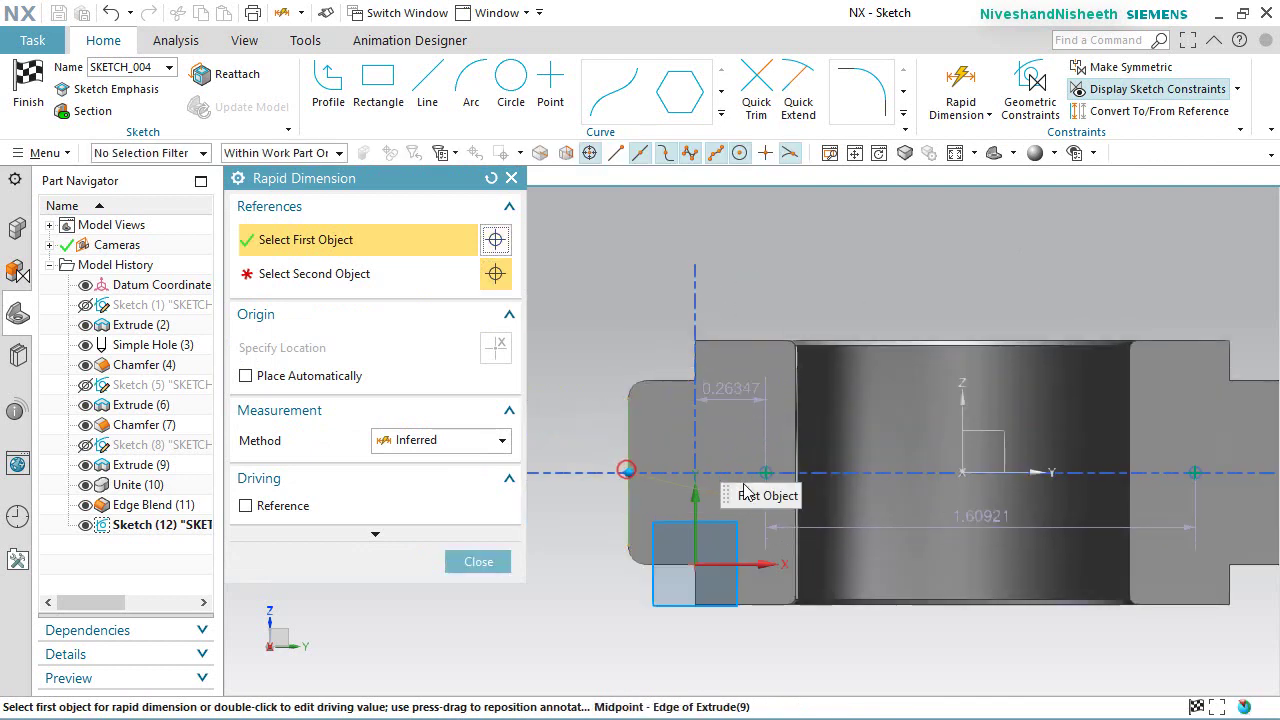
{"action": "left_click", "coordinate": [767, 472]}
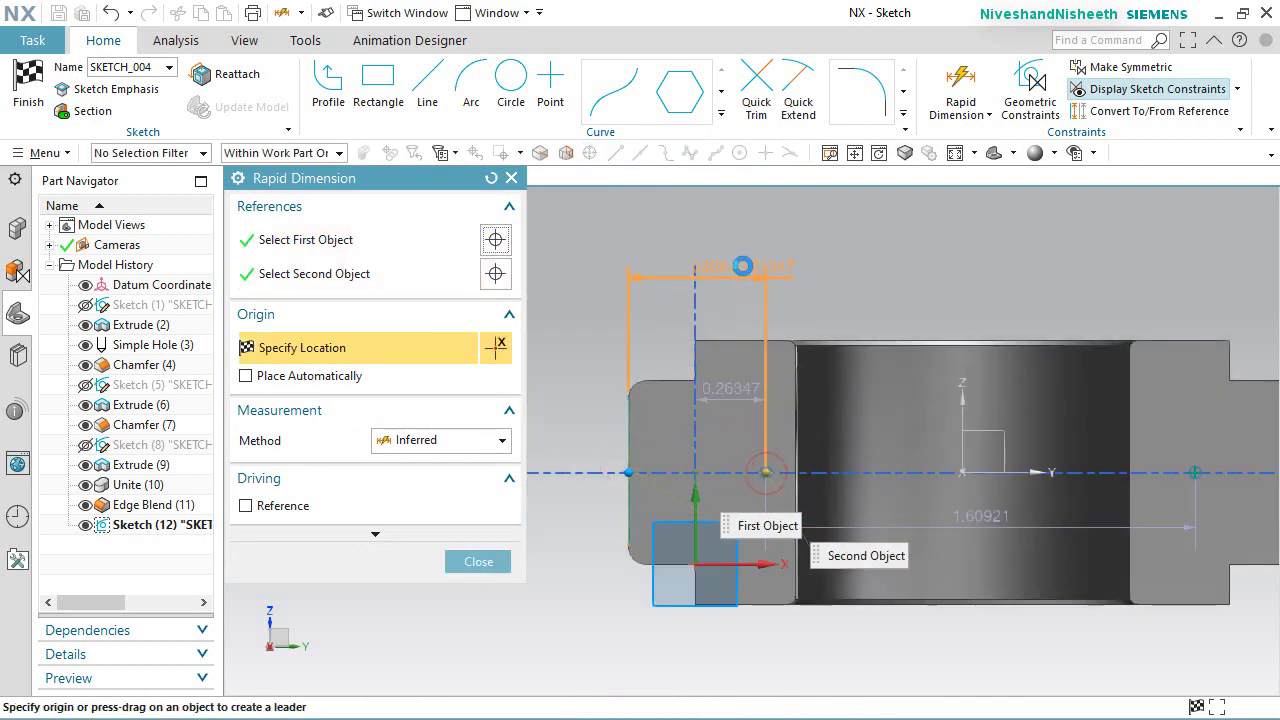
{"action": "left_click", "coordinate": [896, 251]}
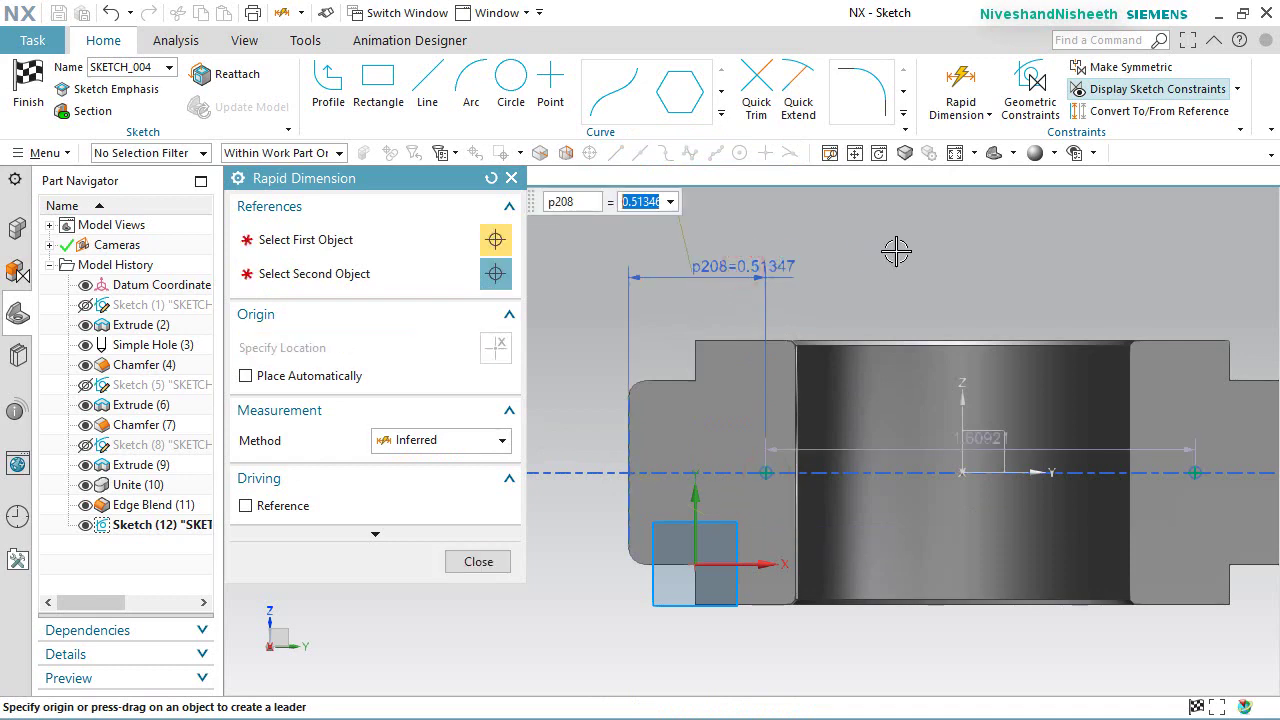
{"action": "type", "text": "0.25"}
{"action": "key", "text": "Return"}
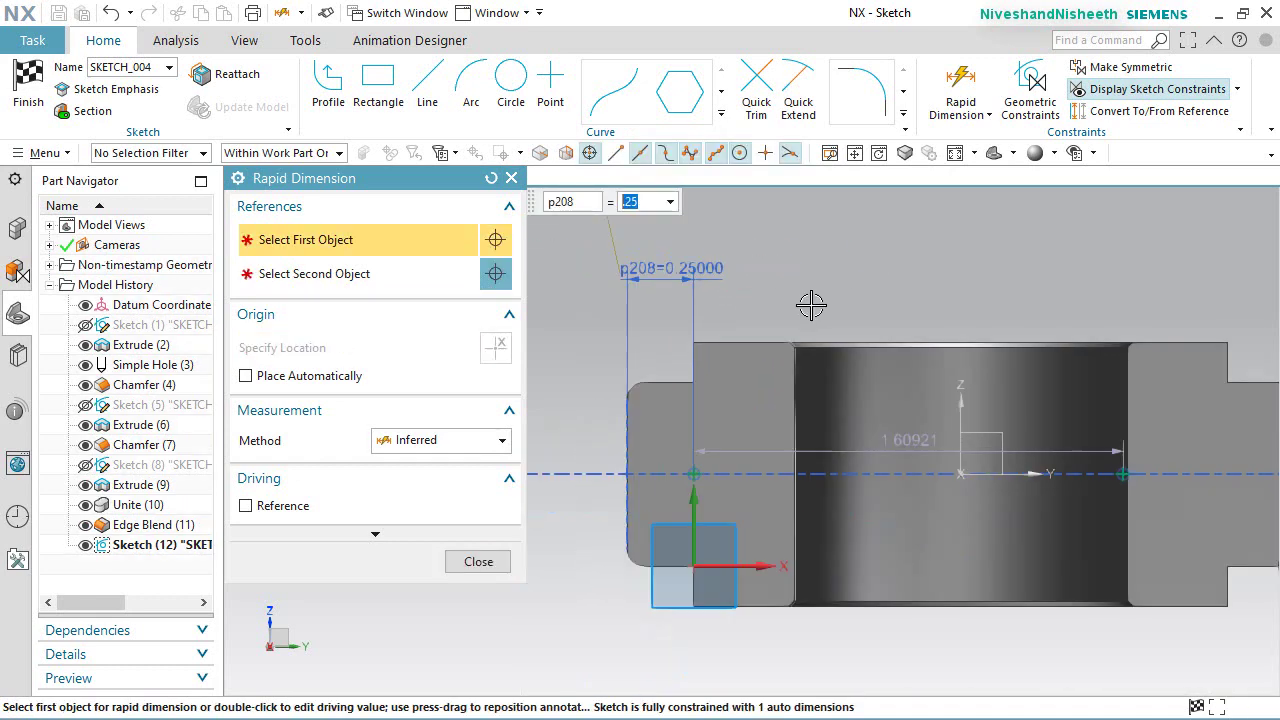
Step: Dimension the hole point on the positive Y side 0.25 in from its outer end edge and end dimensioning
{"action": "scroll", "coordinate": [1147, 405], "scroll_direction": "up", "scroll_amount": 1}
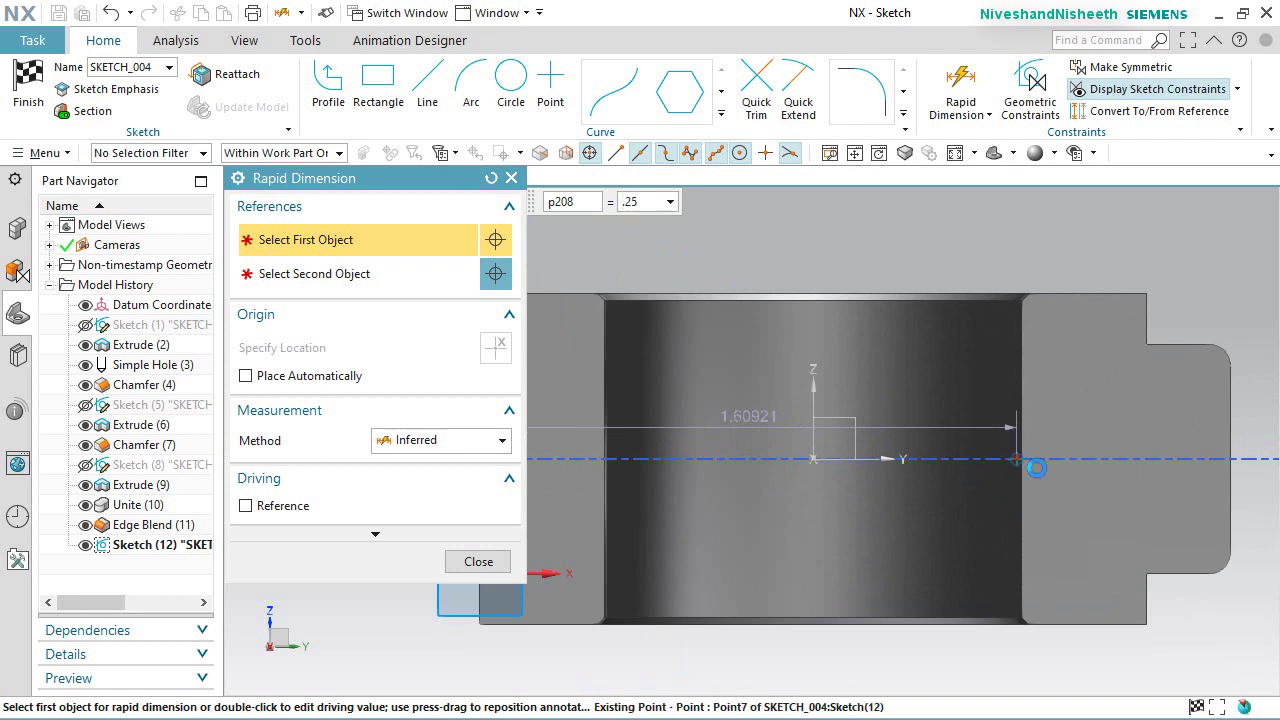
{"action": "left_click", "coordinate": [1016, 459]}
{"action": "left_click", "coordinate": [1228, 475]}
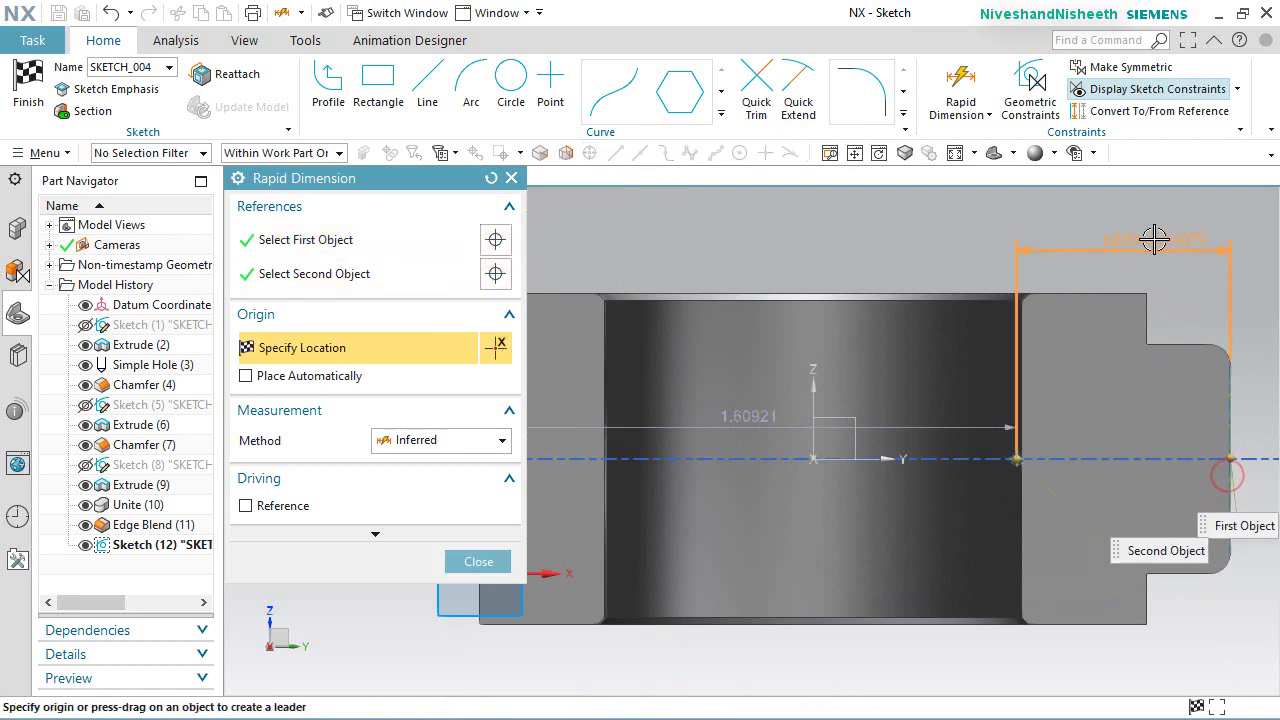
{"action": "left_click", "coordinate": [1155, 238]}
{"action": "type", "text": "25"}
{"action": "key", "text": "Return"}
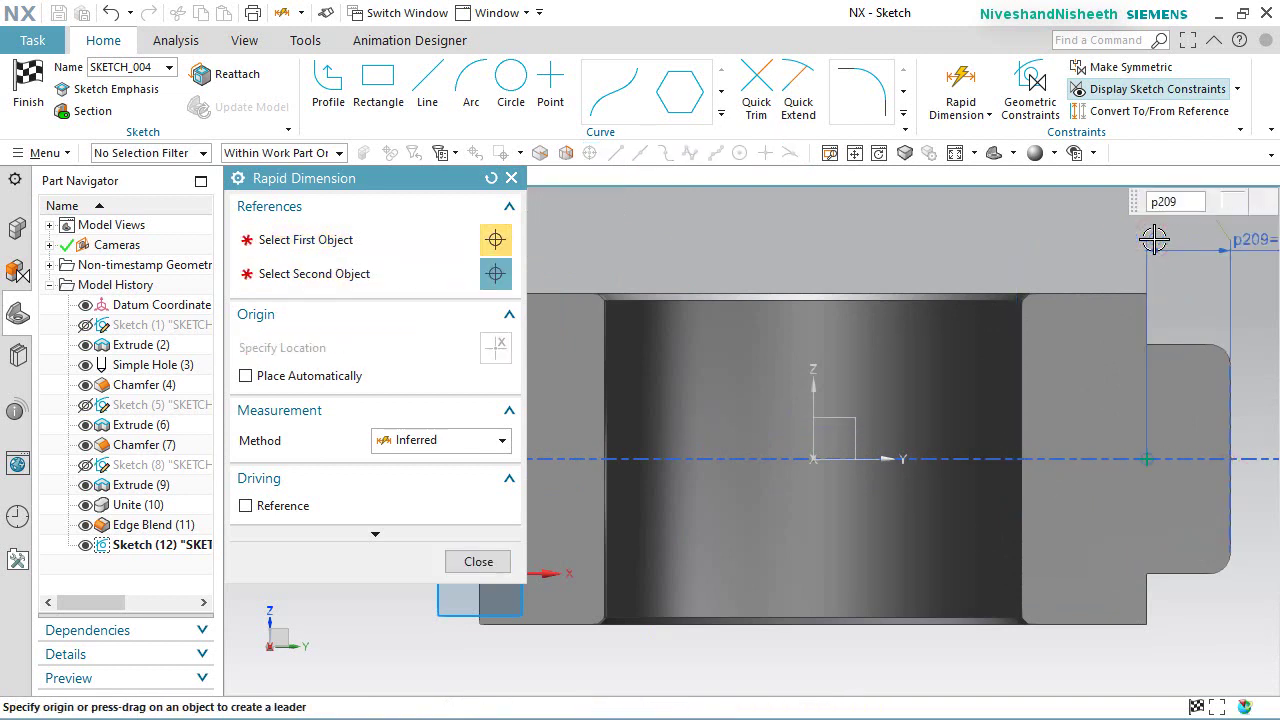
{"action": "left_click", "coordinate": [478, 562]}
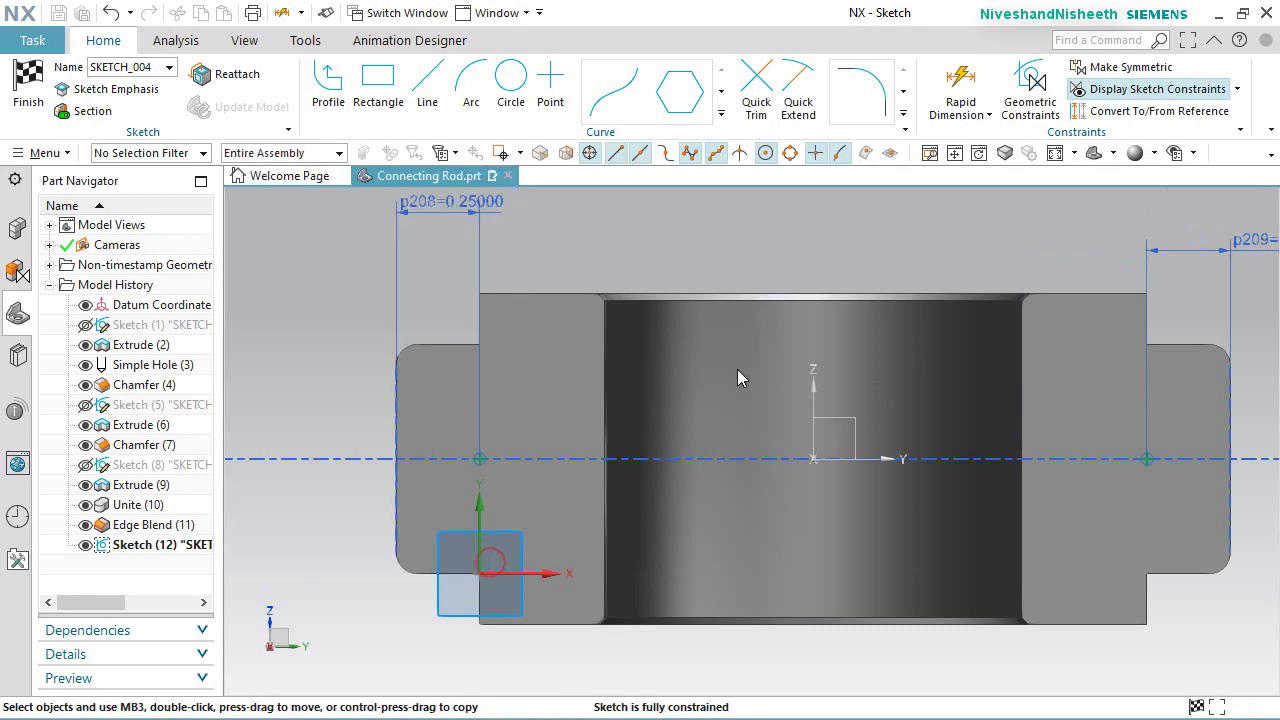
{"action": "scroll", "coordinate": [737, 369], "scroll_direction": "down", "scroll_amount": 1}
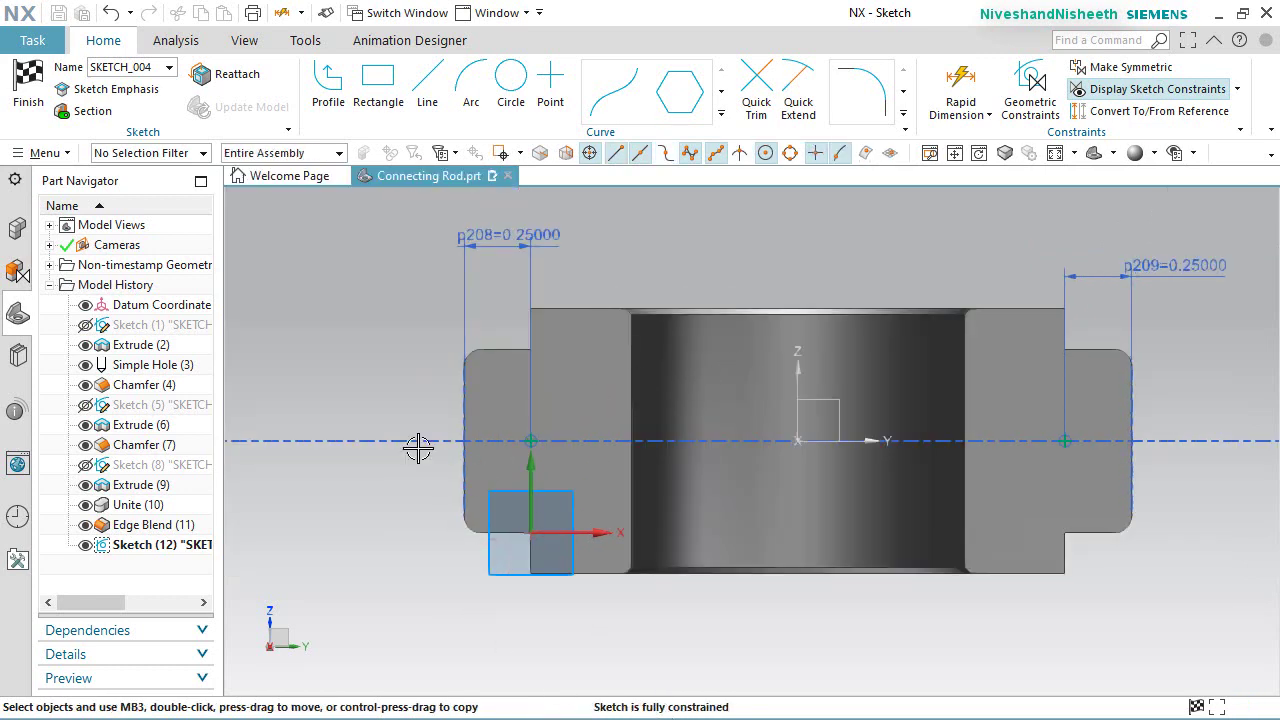
Step: Finish the point sketch and subtract two 0.261 in diameter simple holes through the body, then return to the trimetric view
{"action": "left_click", "coordinate": [28, 88]}
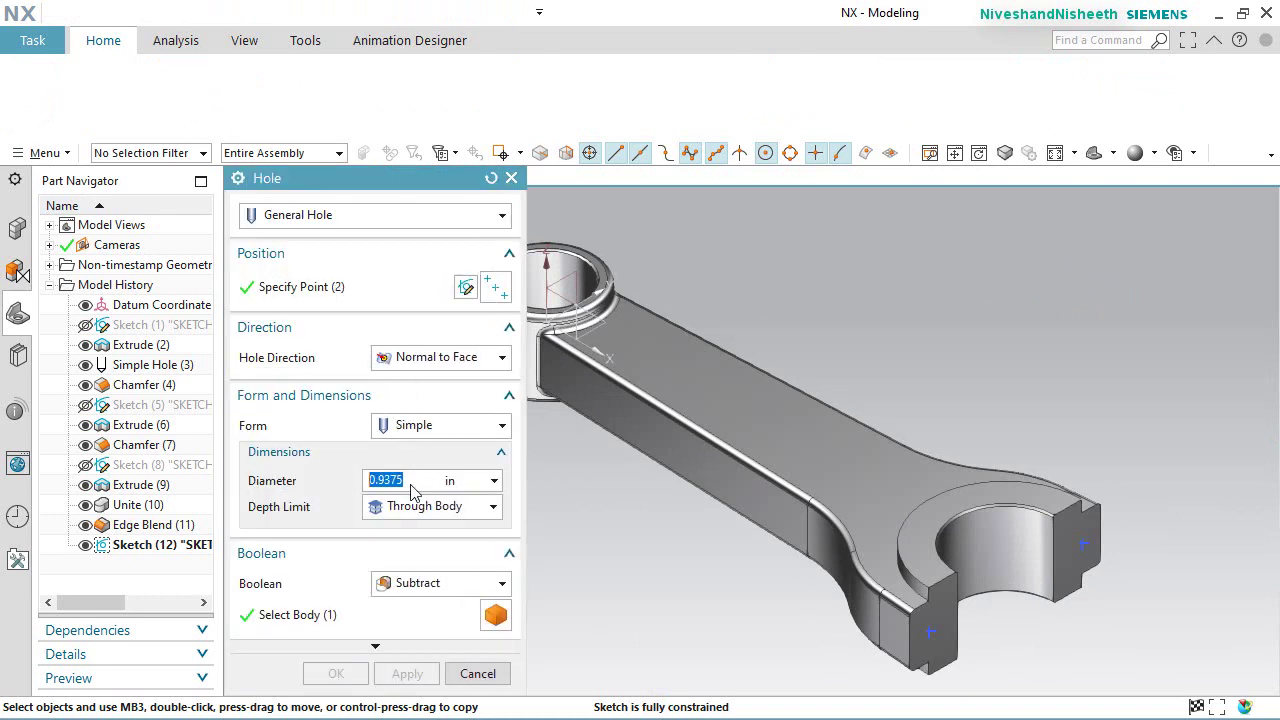
{"action": "type", "text": ".25"}
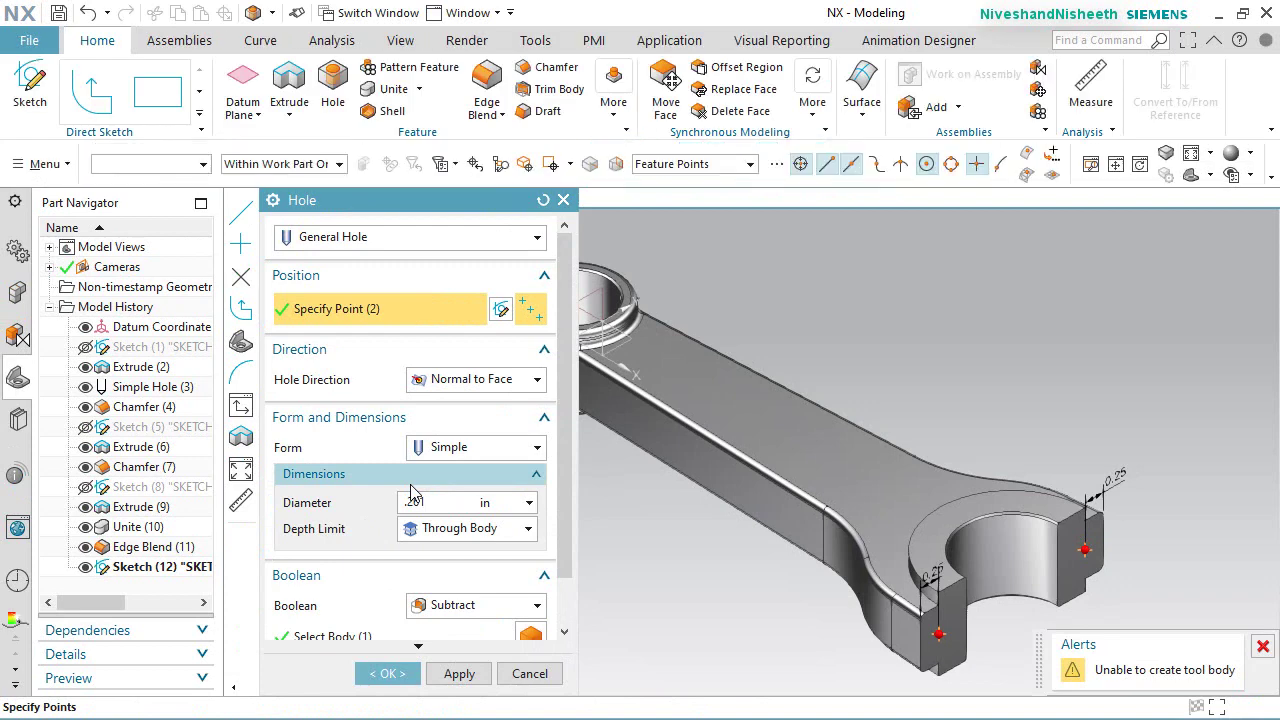
{"action": "key", "text": "Return"}
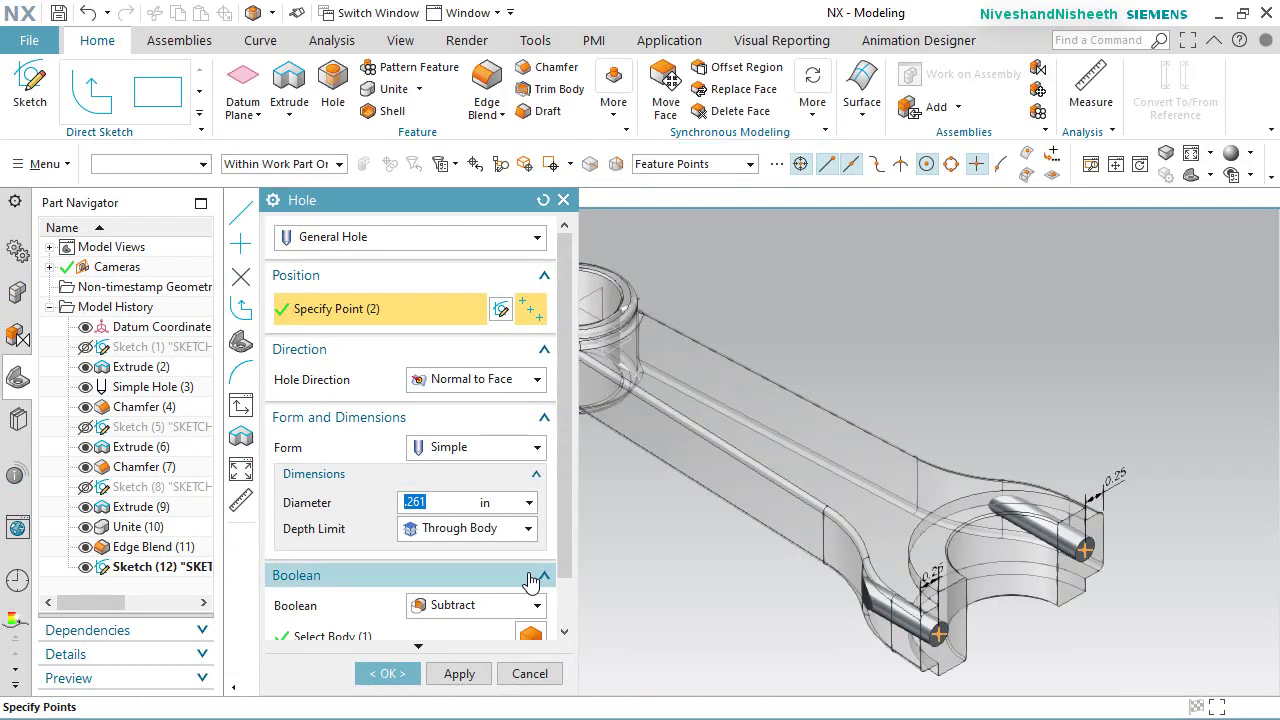
{"action": "left_click", "coordinate": [403, 675]}
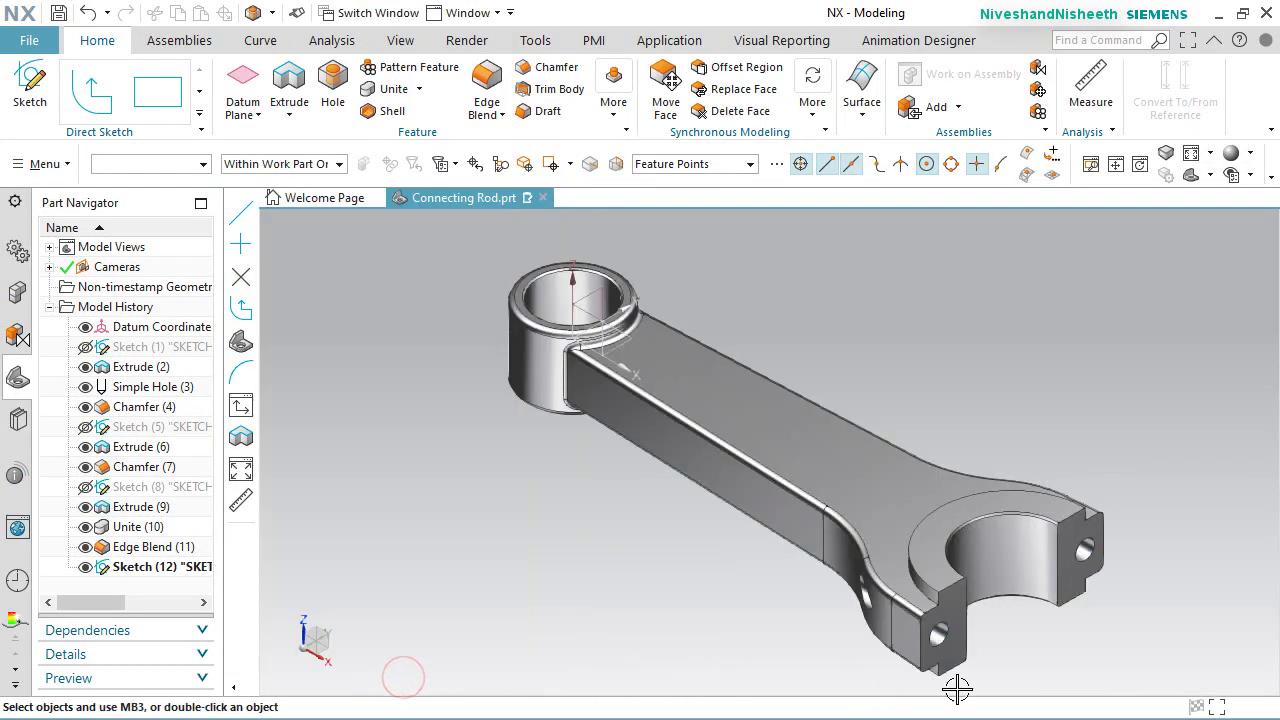
{"action": "scroll", "coordinate": [1010, 666], "scroll_direction": "up", "scroll_amount": 3}
{"action": "middle_click_drag", "start_coordinate": [781, 600], "coordinate": [737, 594]}
{"action": "key", "text": "Home"}
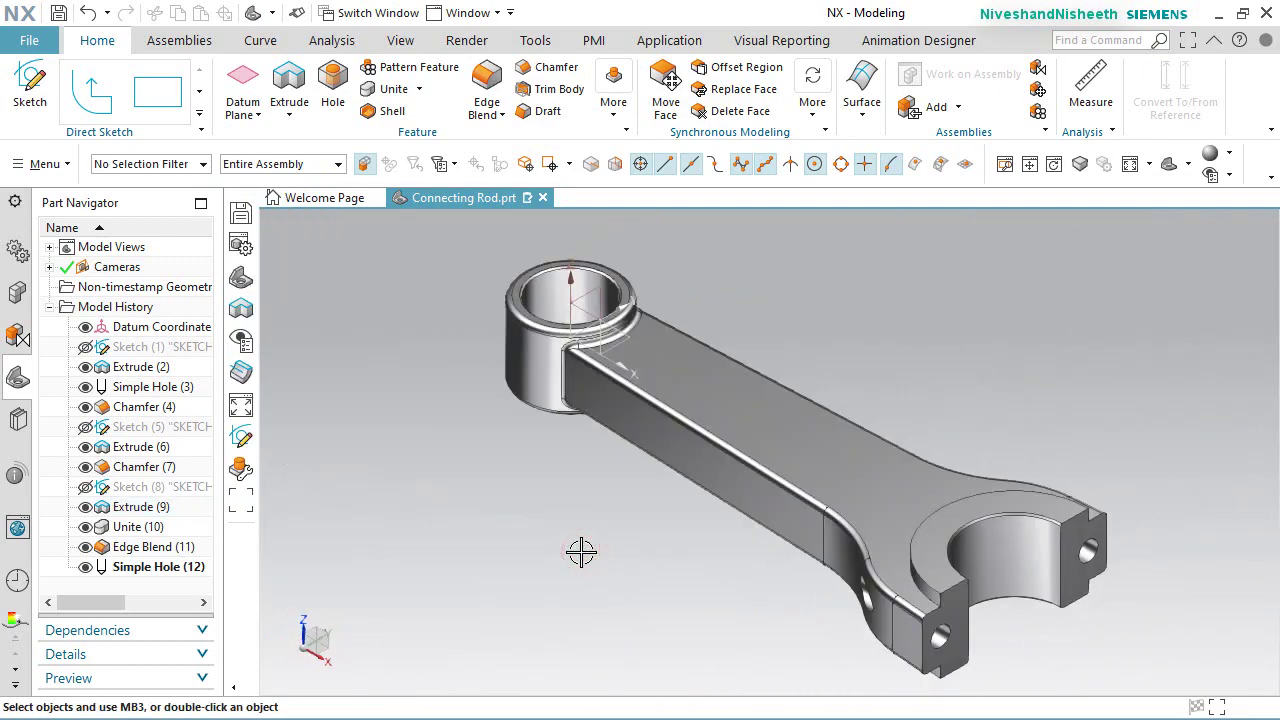
Step: Save the part and start a sketch coordinate system on the arm's top face, with its X-axis along the Y-axis
{"action": "key", "text": "ctrl+s"}
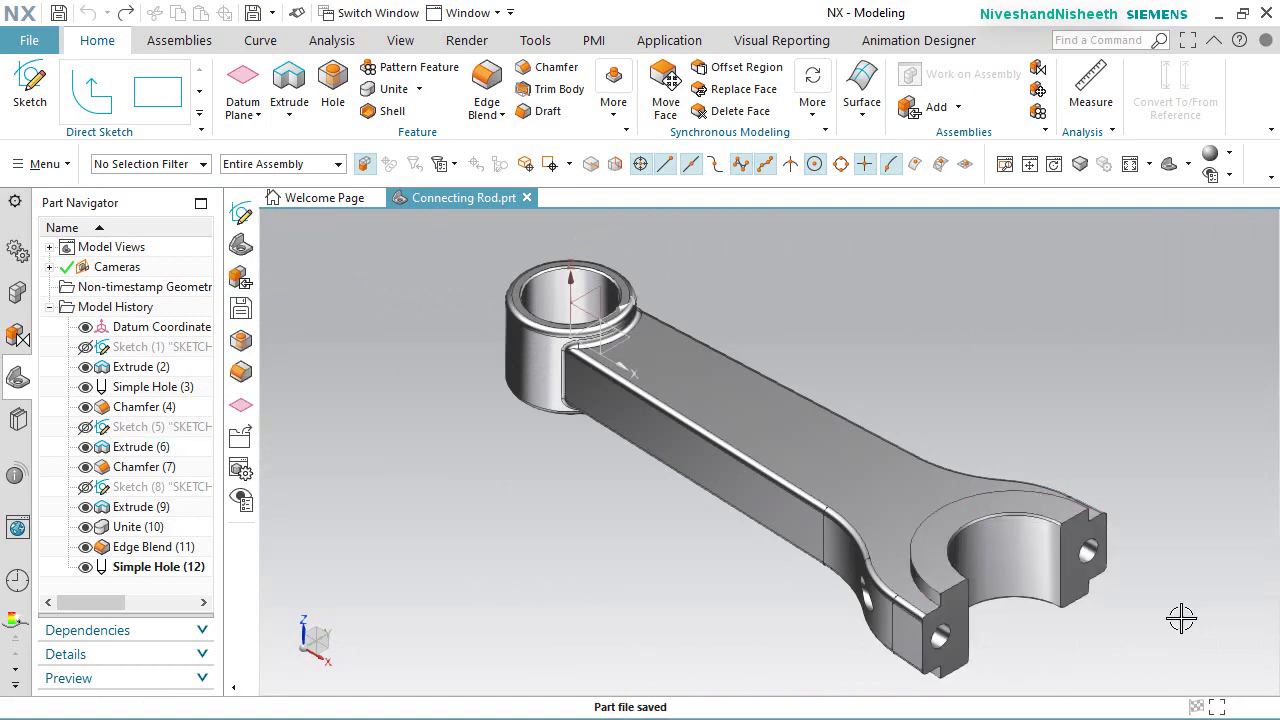
{"action": "left_click", "coordinate": [30, 92]}
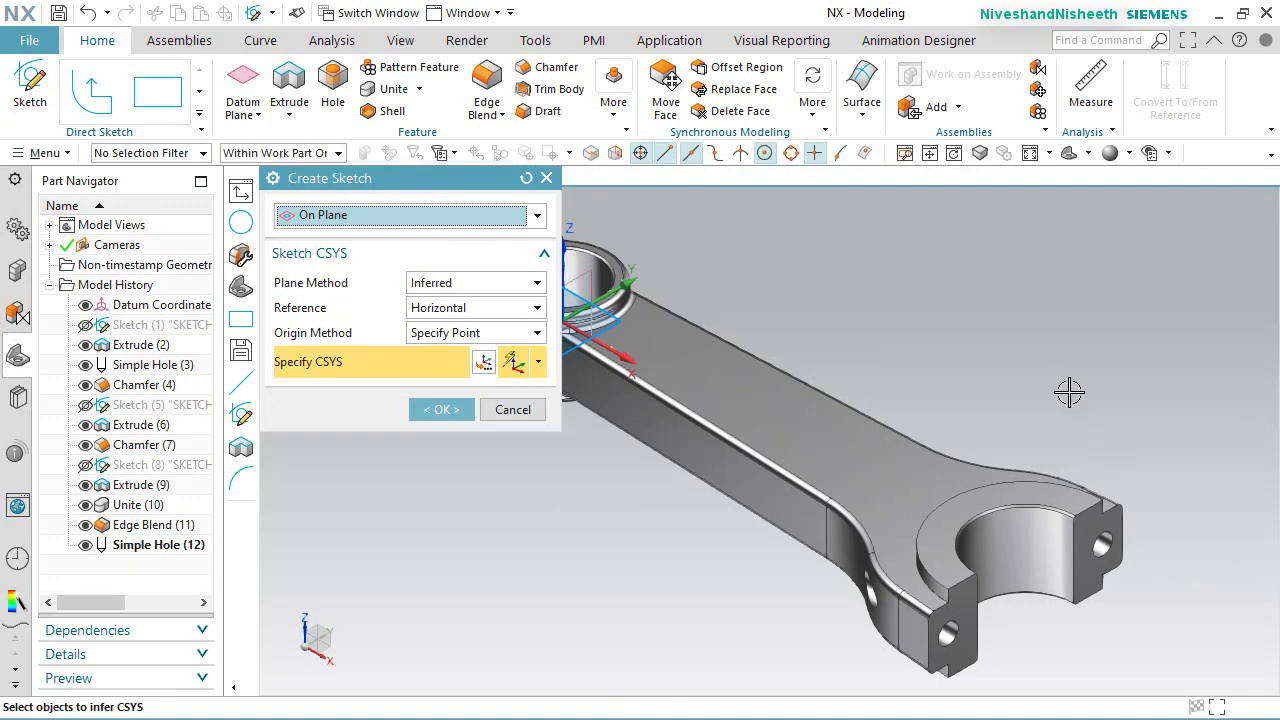
{"action": "key", "text": "ctrl+f"}
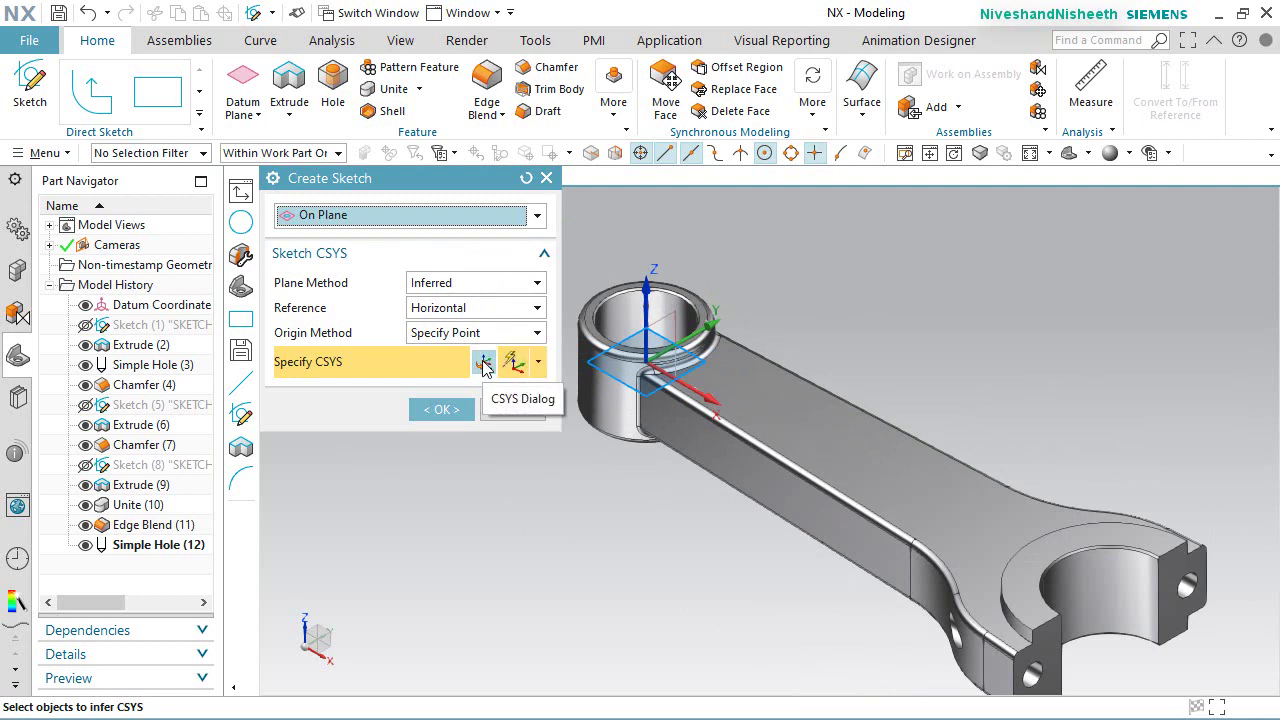
{"action": "key", "text": "Escape"}
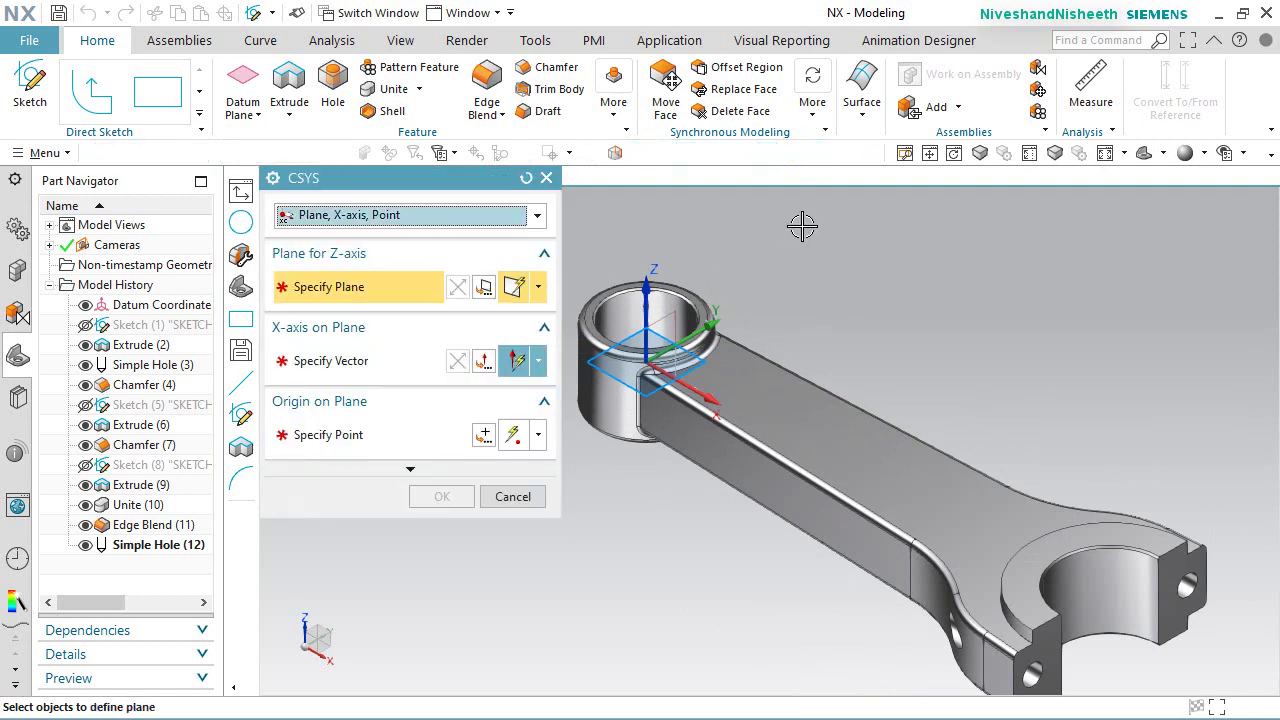
{"action": "left_click", "coordinate": [812, 433]}
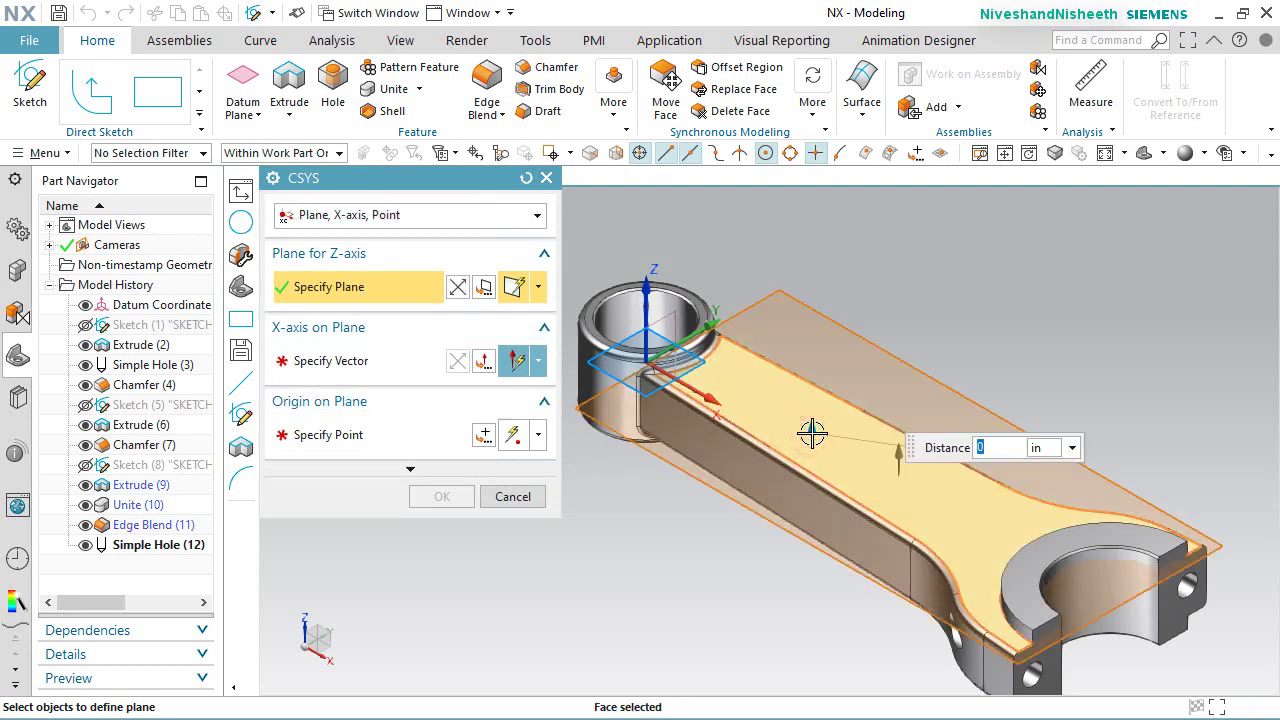
{"action": "left_click", "coordinate": [357, 362]}
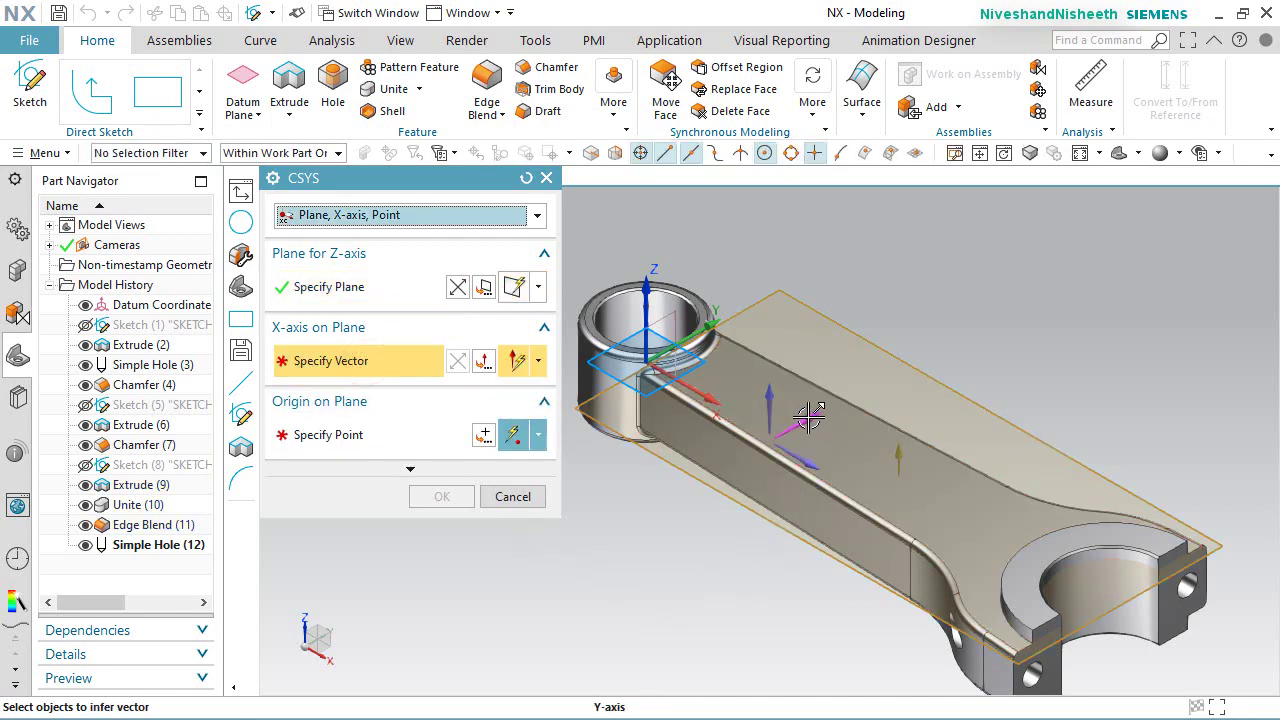
{"action": "left_click", "coordinate": [810, 415]}
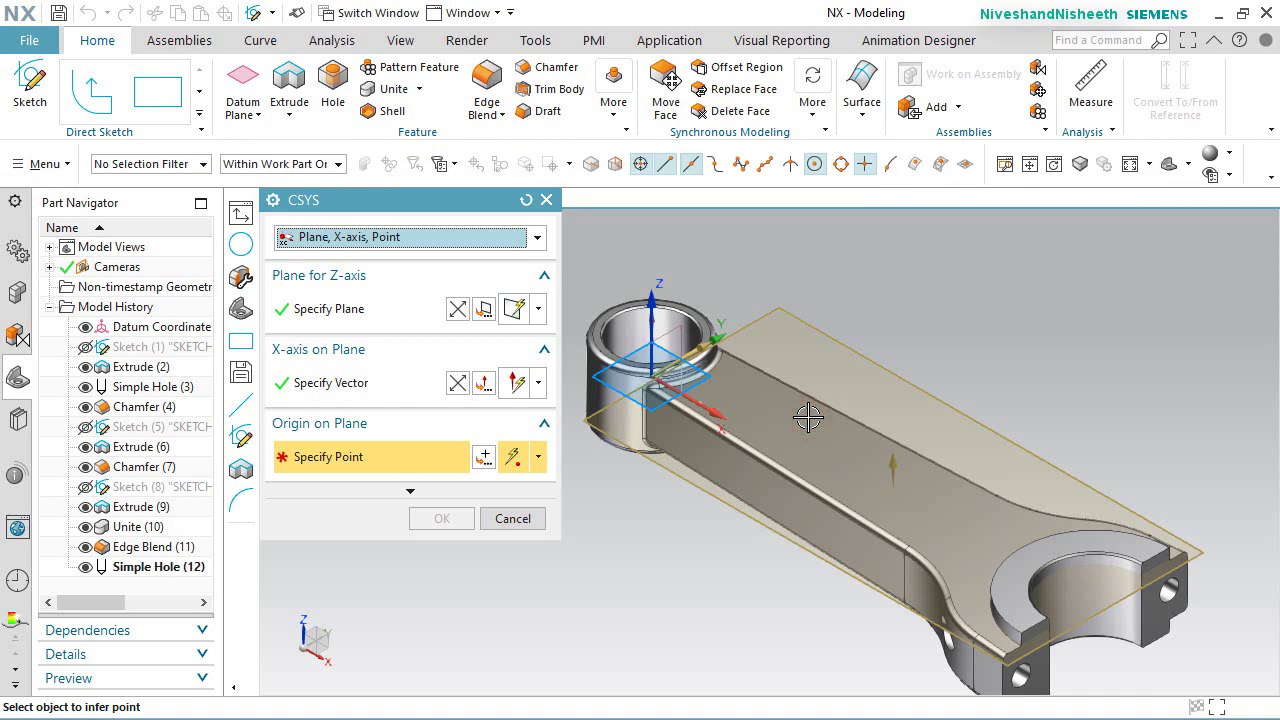
Step: Set the sketch origin at the arc center of the small end's chamfer edge and create the sketch
{"action": "scroll", "coordinate": [727, 373], "scroll_direction": "up", "scroll_amount": 5}
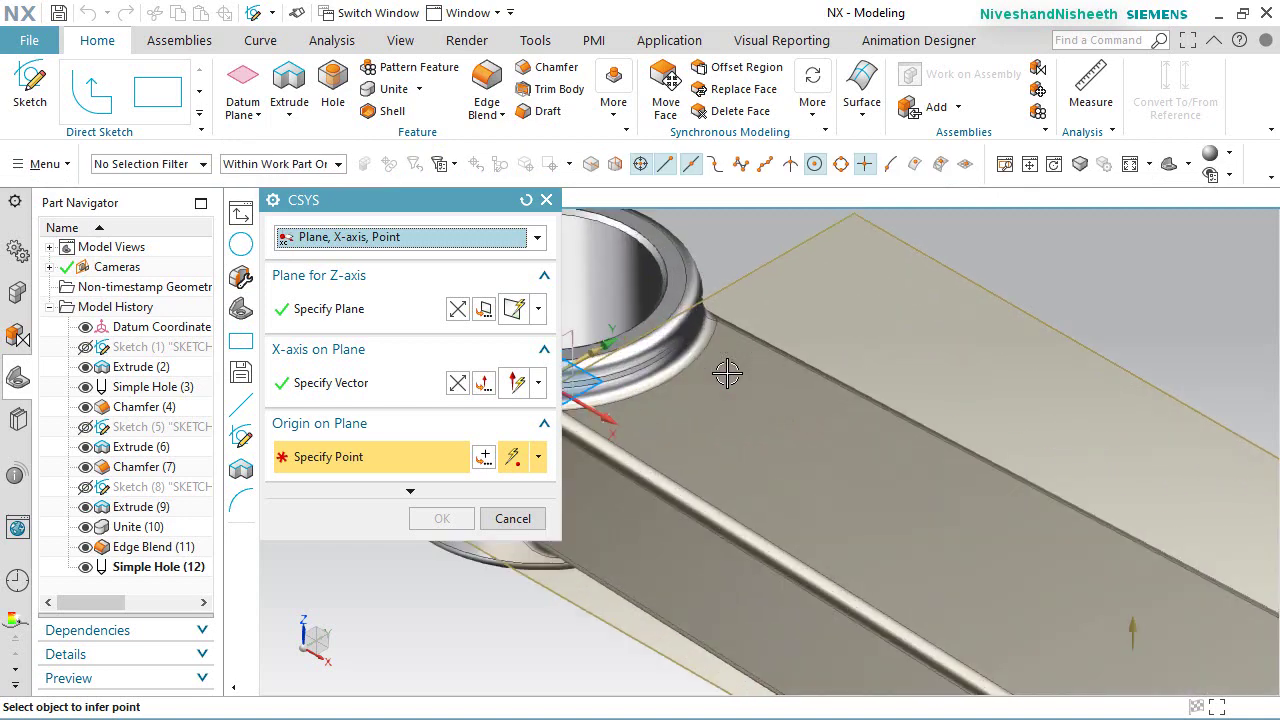
{"action": "scroll", "coordinate": [728, 345], "scroll_direction": "up", "scroll_amount": 2}
{"action": "scroll", "coordinate": [811, 349], "scroll_direction": "down", "scroll_amount": 3}
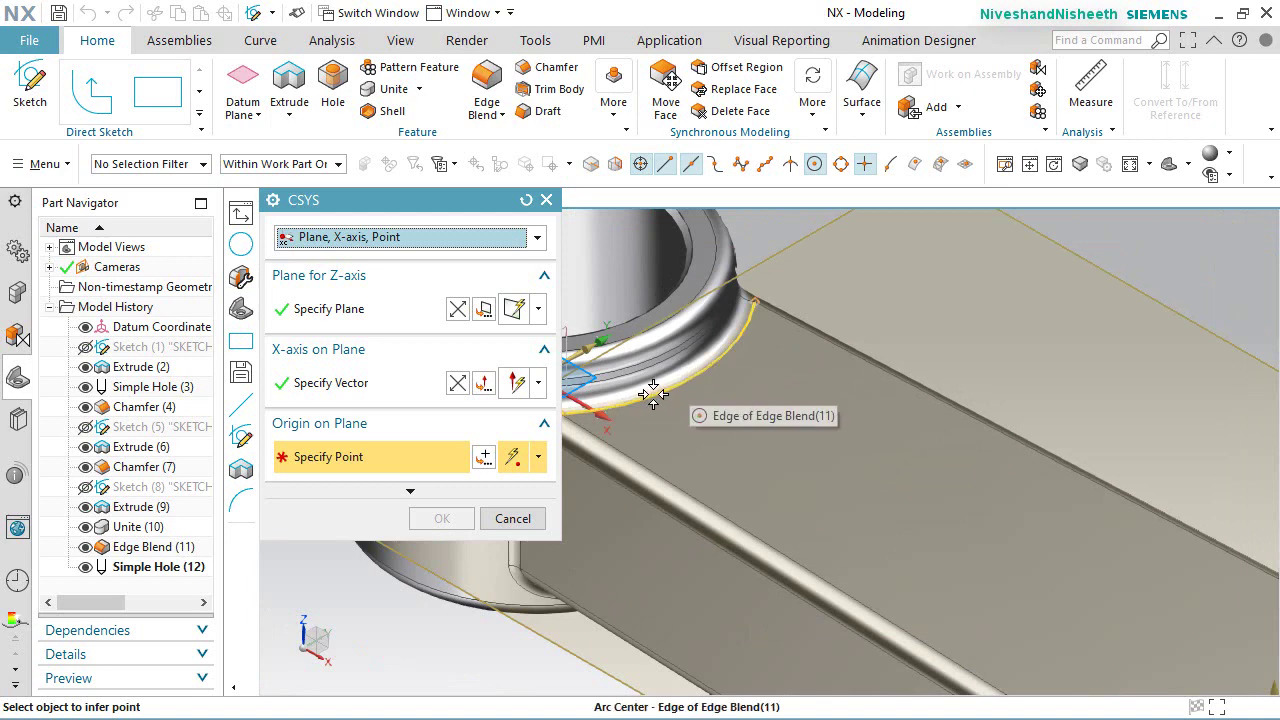
{"action": "scroll", "coordinate": [700, 380], "scroll_direction": "up", "scroll_amount": 2}
{"action": "scroll", "coordinate": [720, 380], "scroll_direction": "down", "scroll_amount": 5}
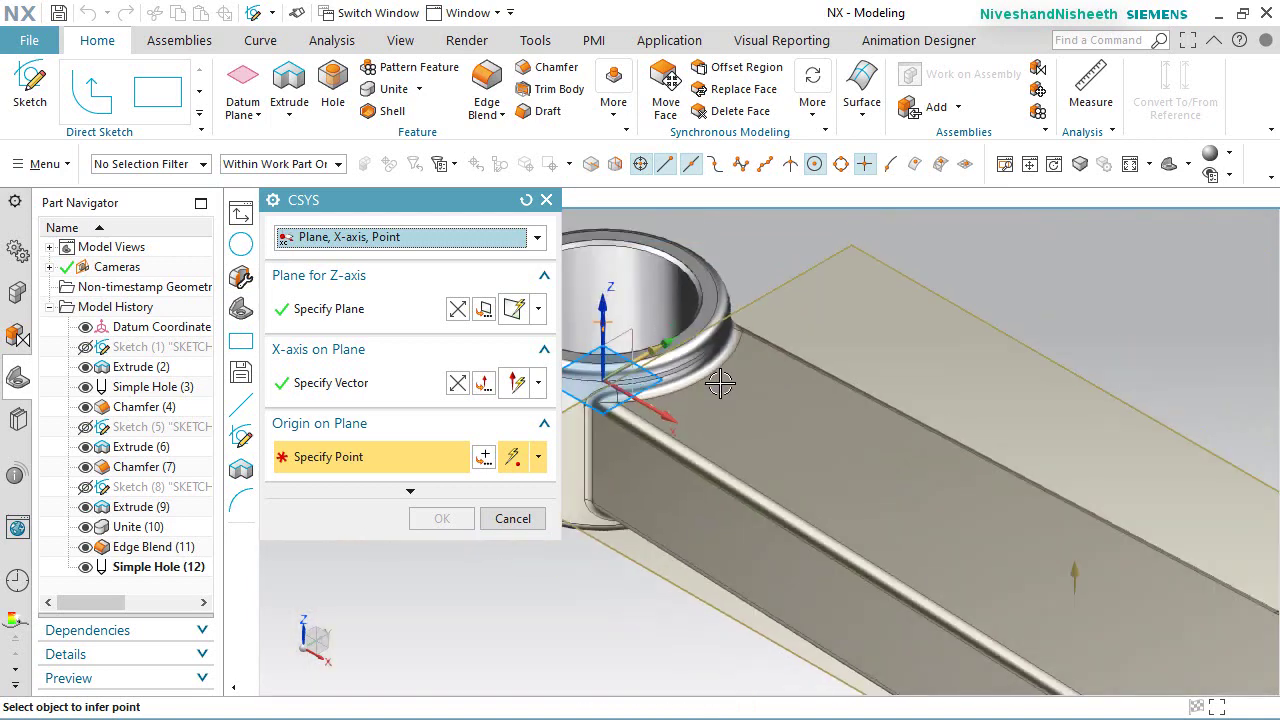
{"action": "scroll", "coordinate": [720, 383], "scroll_direction": "up", "scroll_amount": 1}
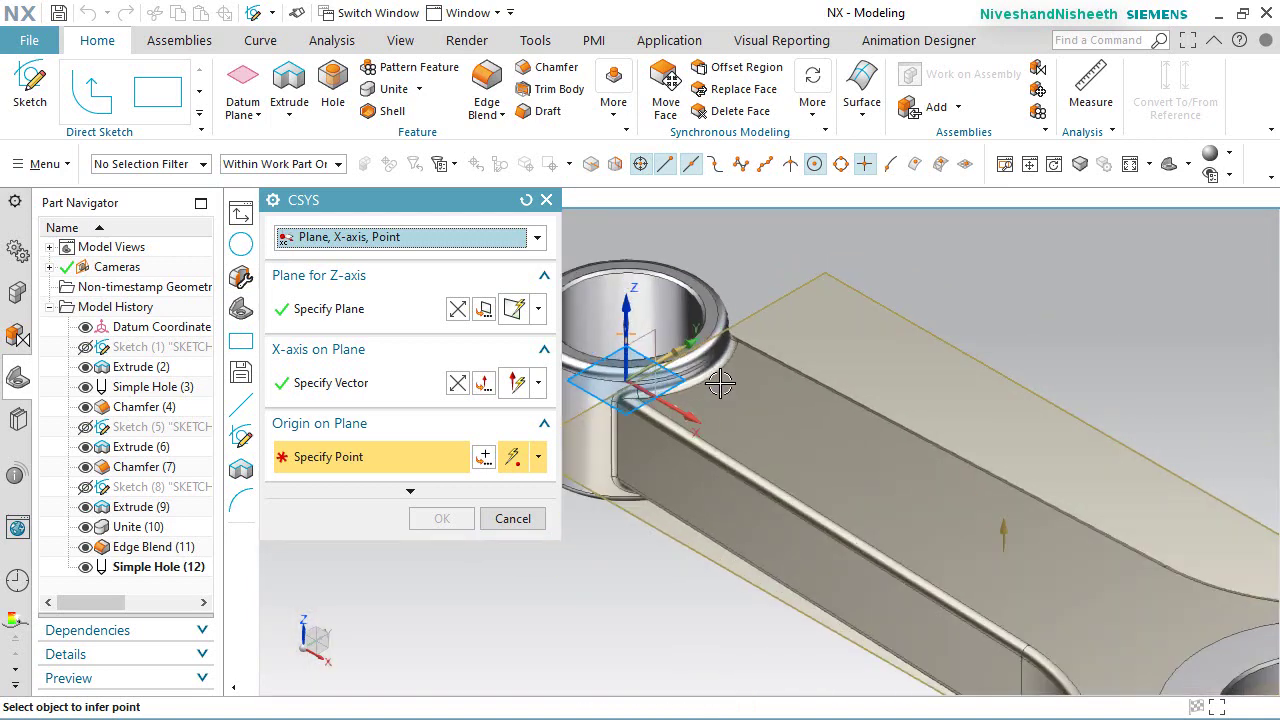
{"action": "left_click", "coordinate": [697, 308]}
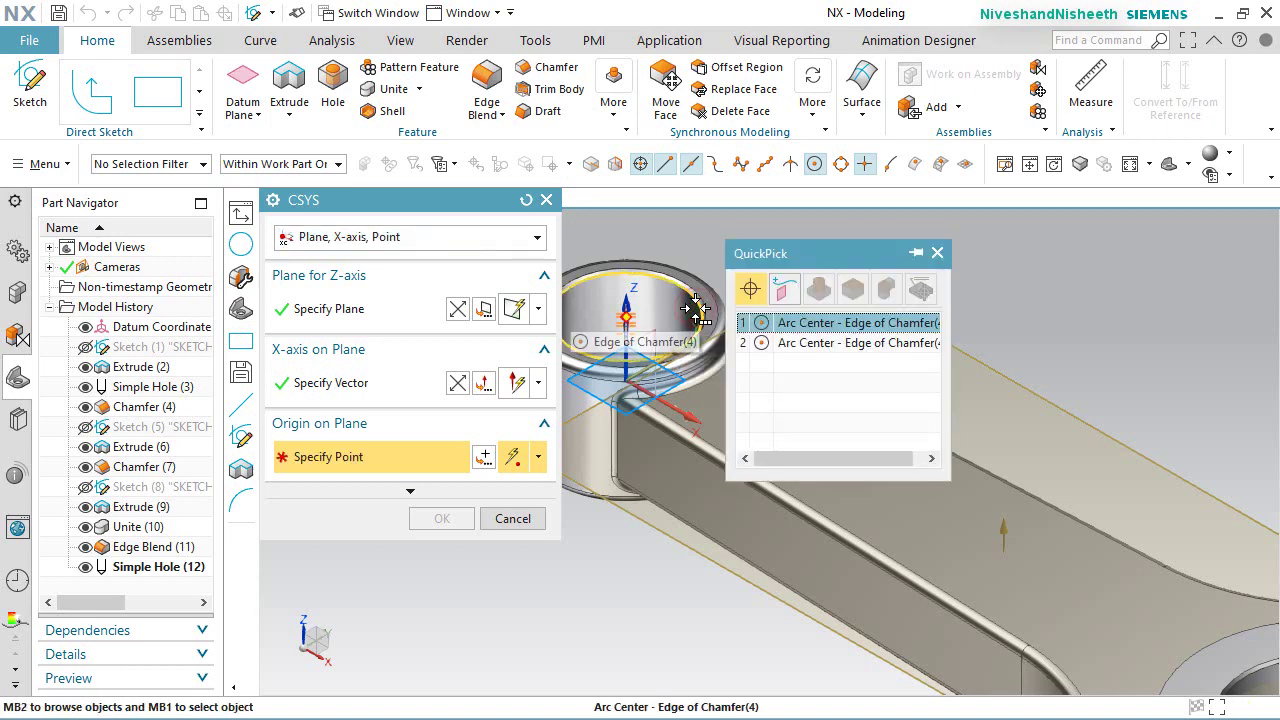
{"action": "left_click", "coordinate": [785, 323]}
{"action": "left_click", "coordinate": [441, 518]}
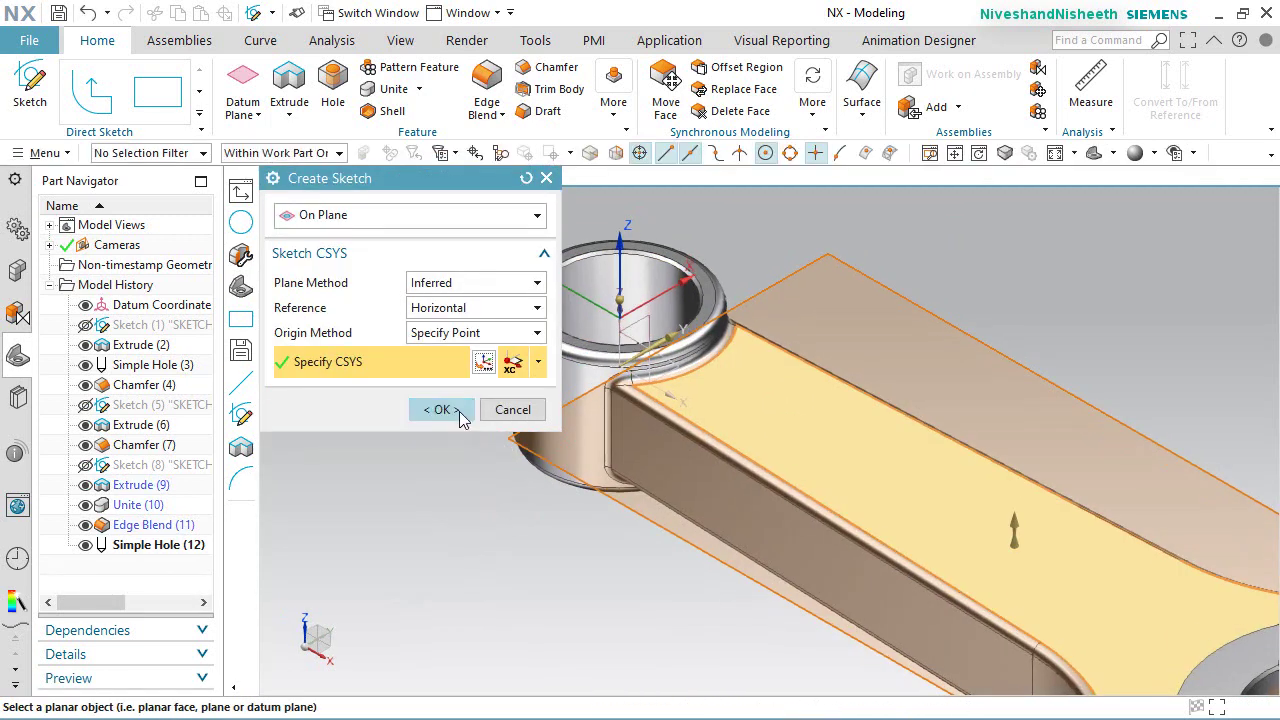
{"action": "left_click", "coordinate": [441, 409]}
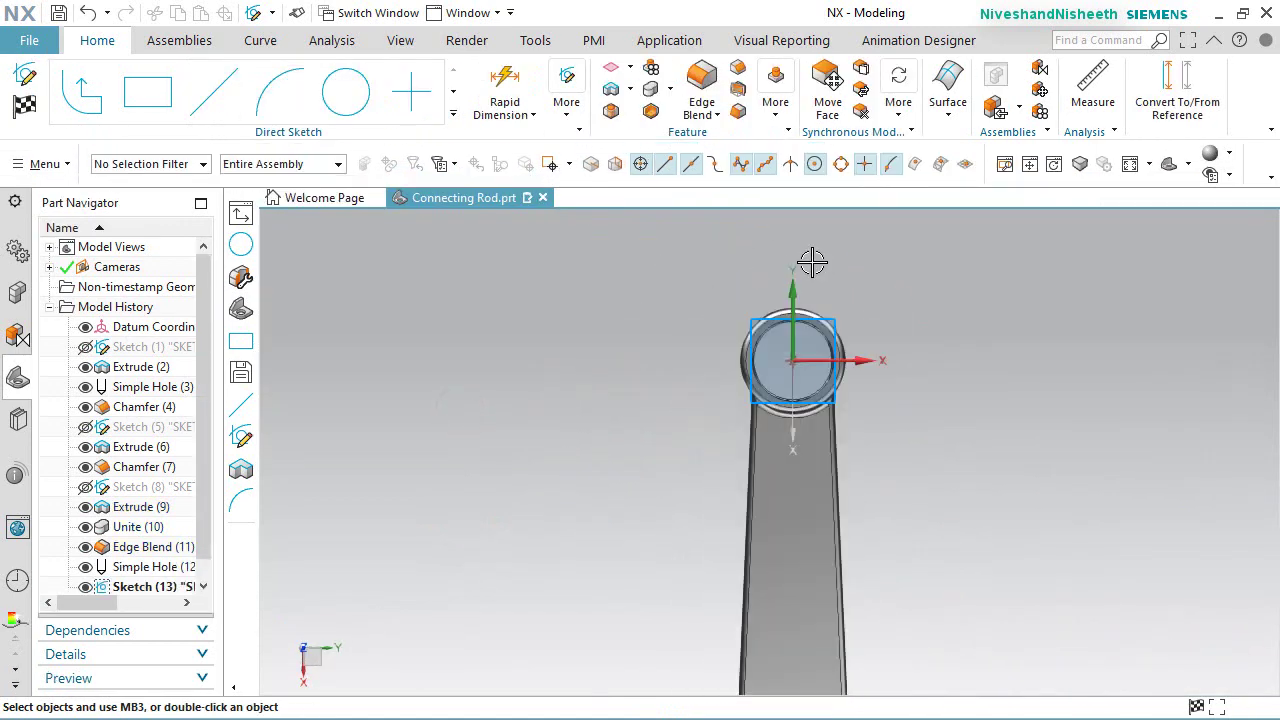
Step: Project the small end's circular bore edge and the large end's inner arc edge into the sketch
{"action": "middle_click_drag", "start_coordinate": [949, 466], "coordinate": [900, 578]}
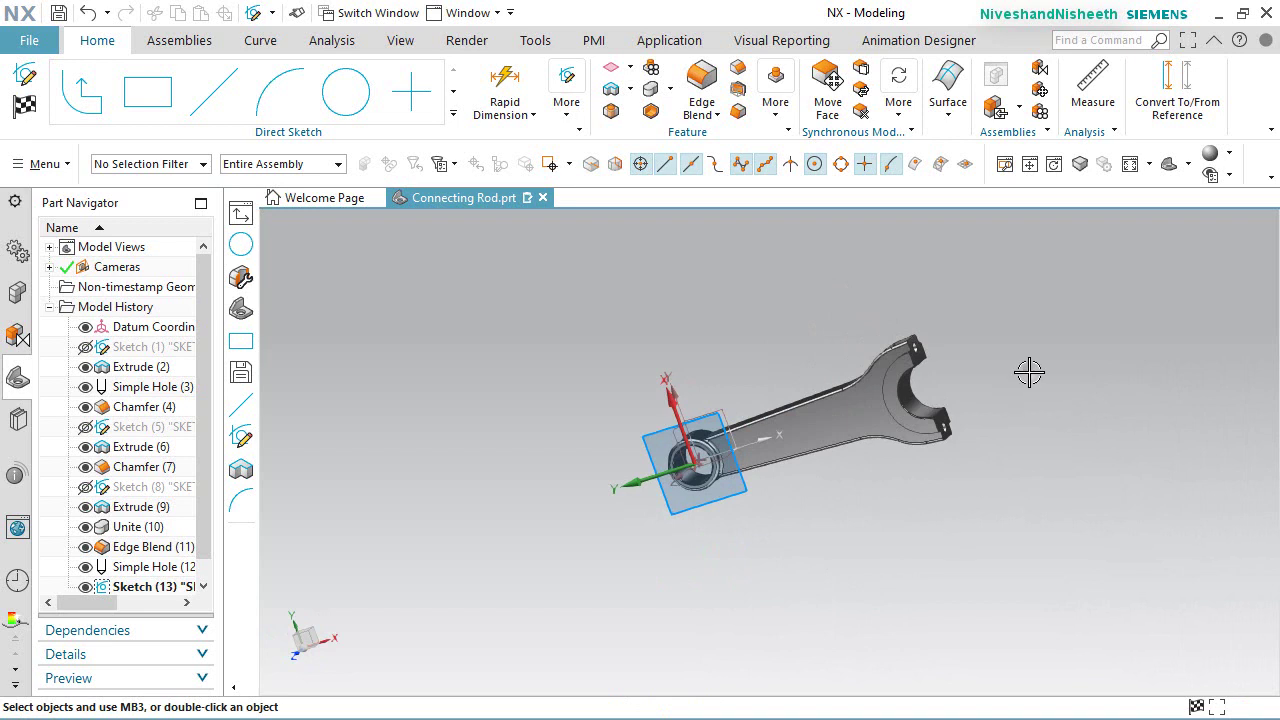
{"action": "right_click_drag", "start_coordinate": [1029, 372], "coordinate": [998, 372]}
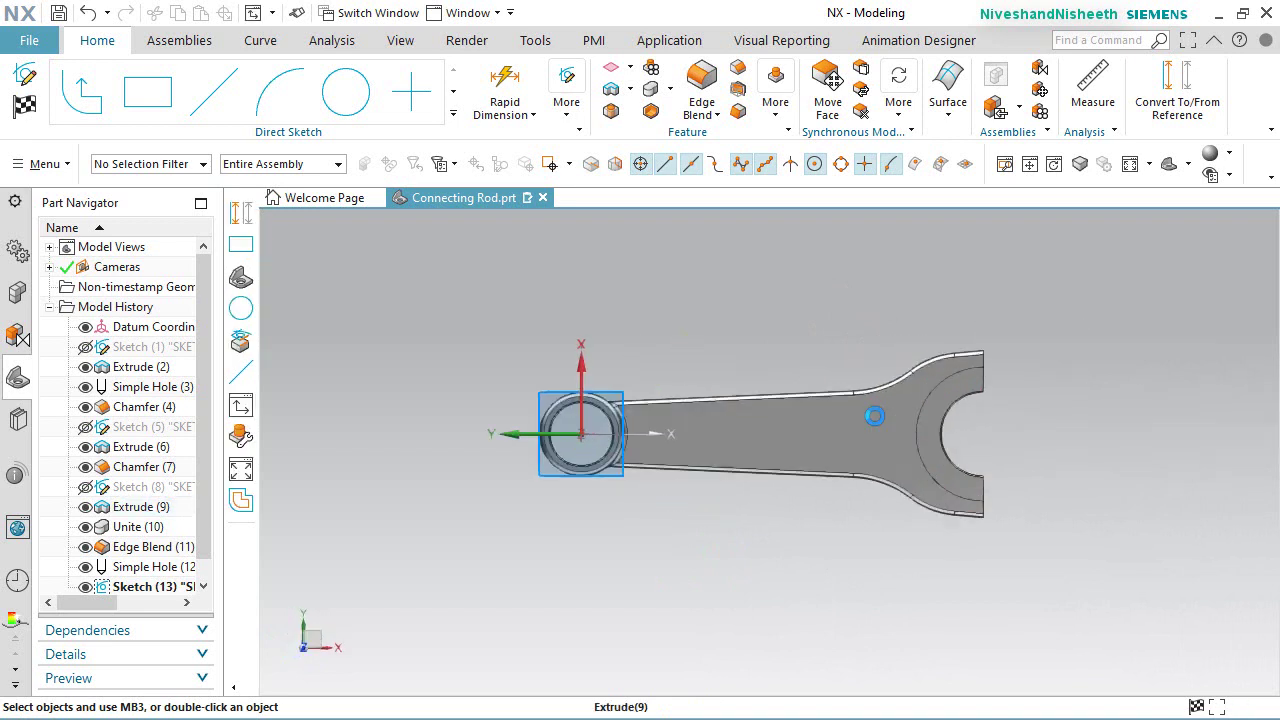
{"action": "scroll", "coordinate": [874, 416], "scroll_direction": "up", "scroll_amount": 2}
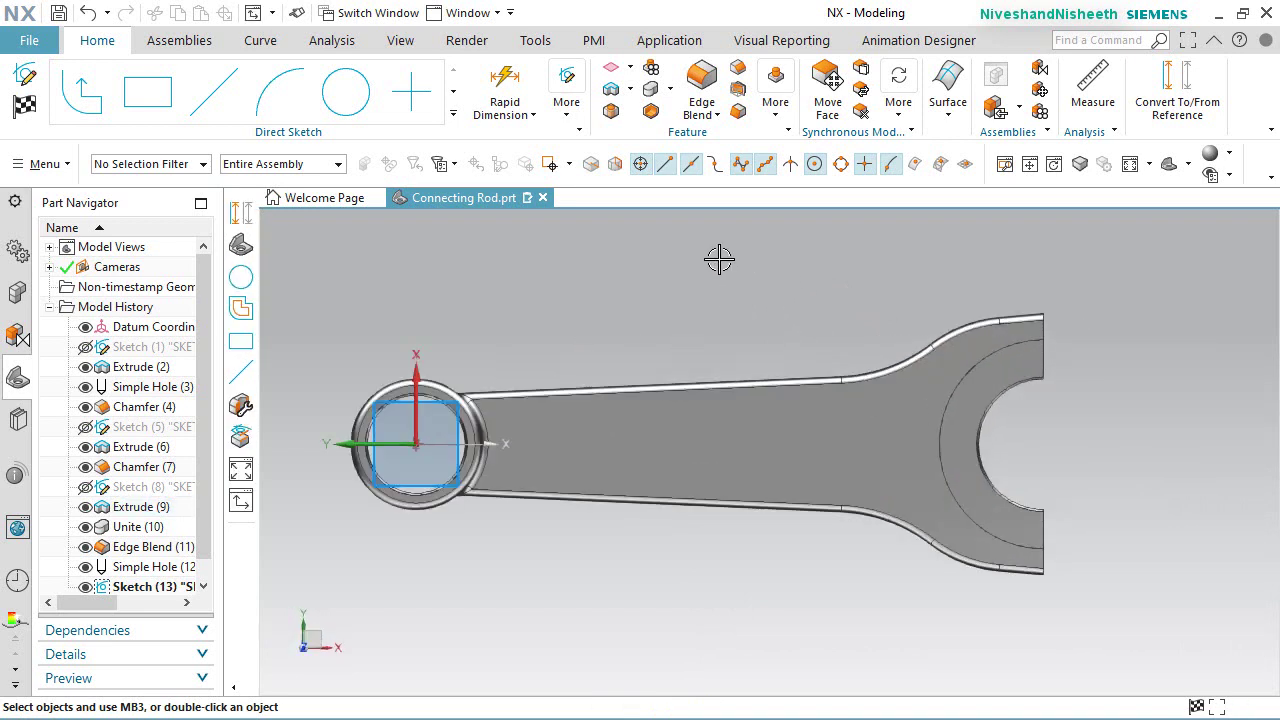
{"action": "left_click", "coordinate": [455, 116]}
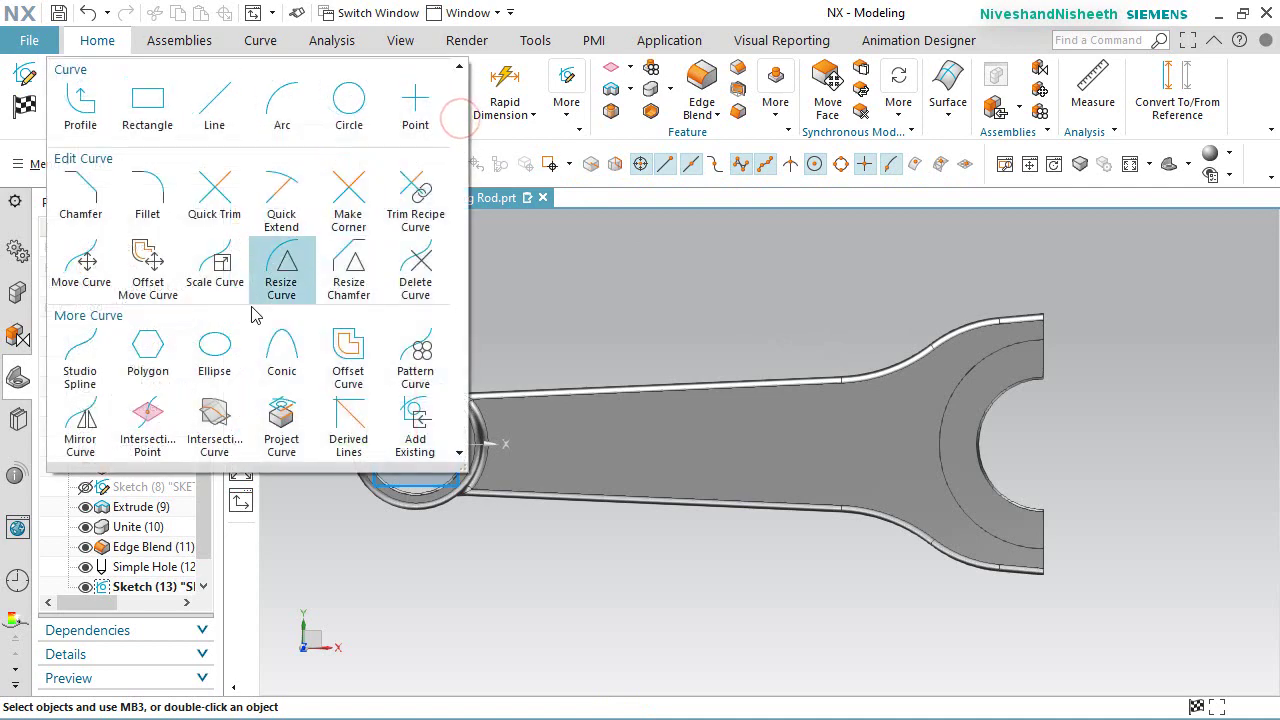
{"action": "left_click", "coordinate": [284, 415]}
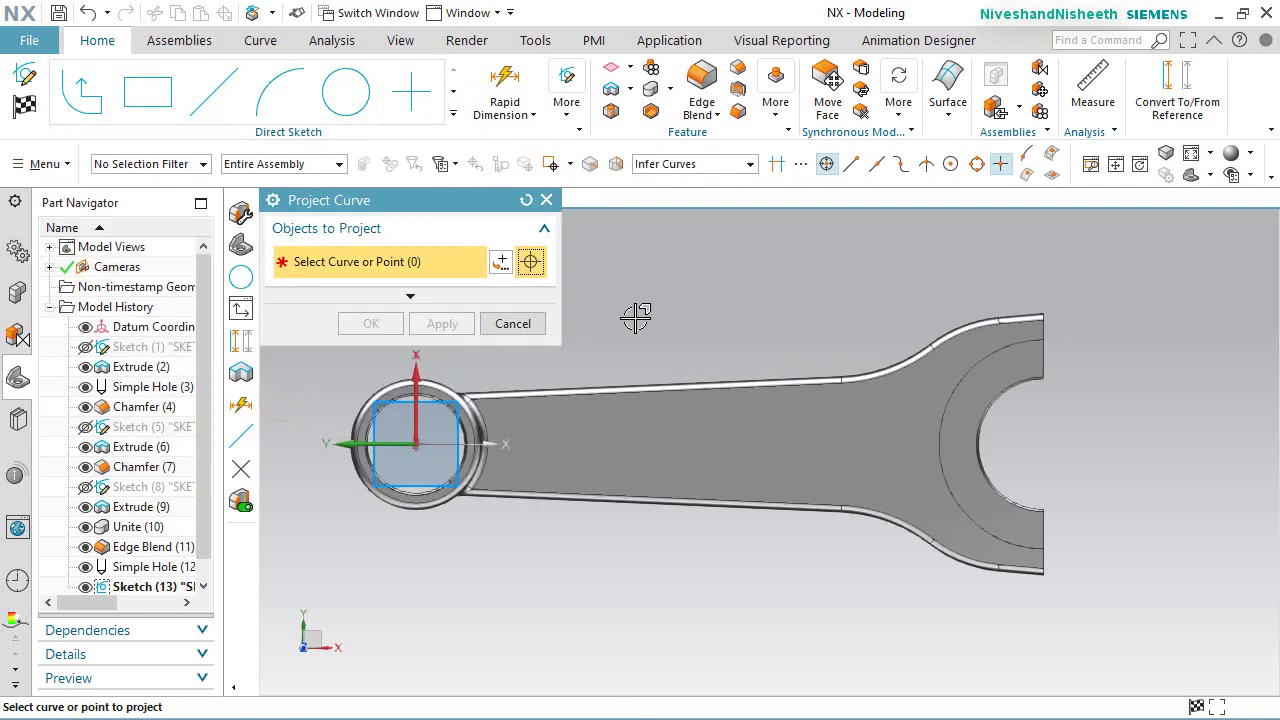
{"action": "scroll", "coordinate": [432, 410], "scroll_direction": "up", "scroll_amount": 4}
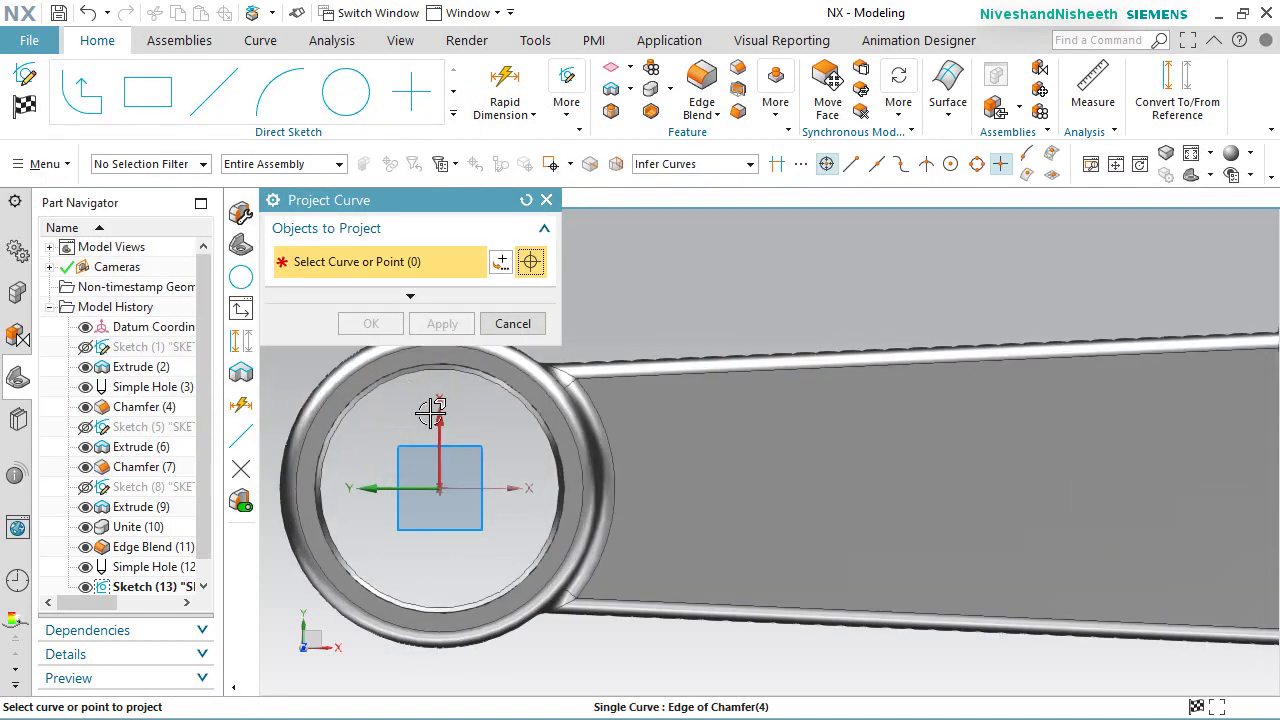
{"action": "left_click", "coordinate": [515, 410]}
{"action": "scroll", "coordinate": [520, 405], "scroll_direction": "down", "scroll_amount": 4}
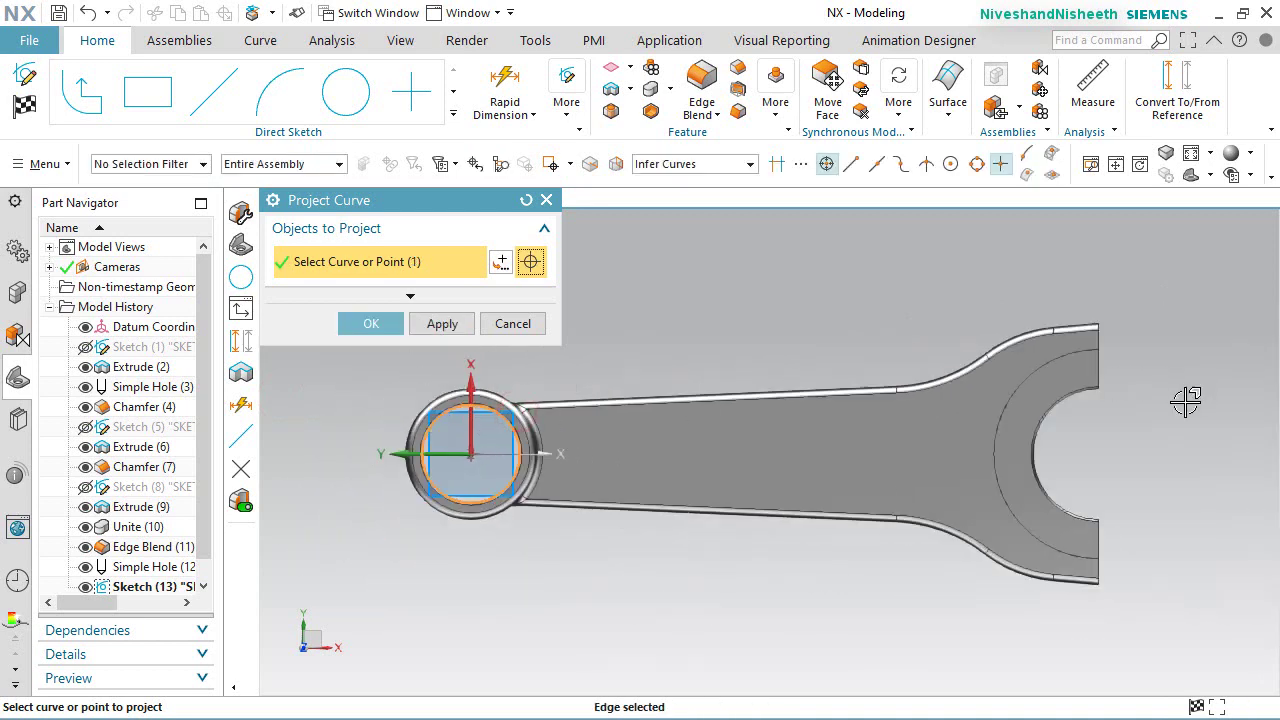
{"action": "scroll", "coordinate": [1143, 409], "scroll_direction": "up", "scroll_amount": 3}
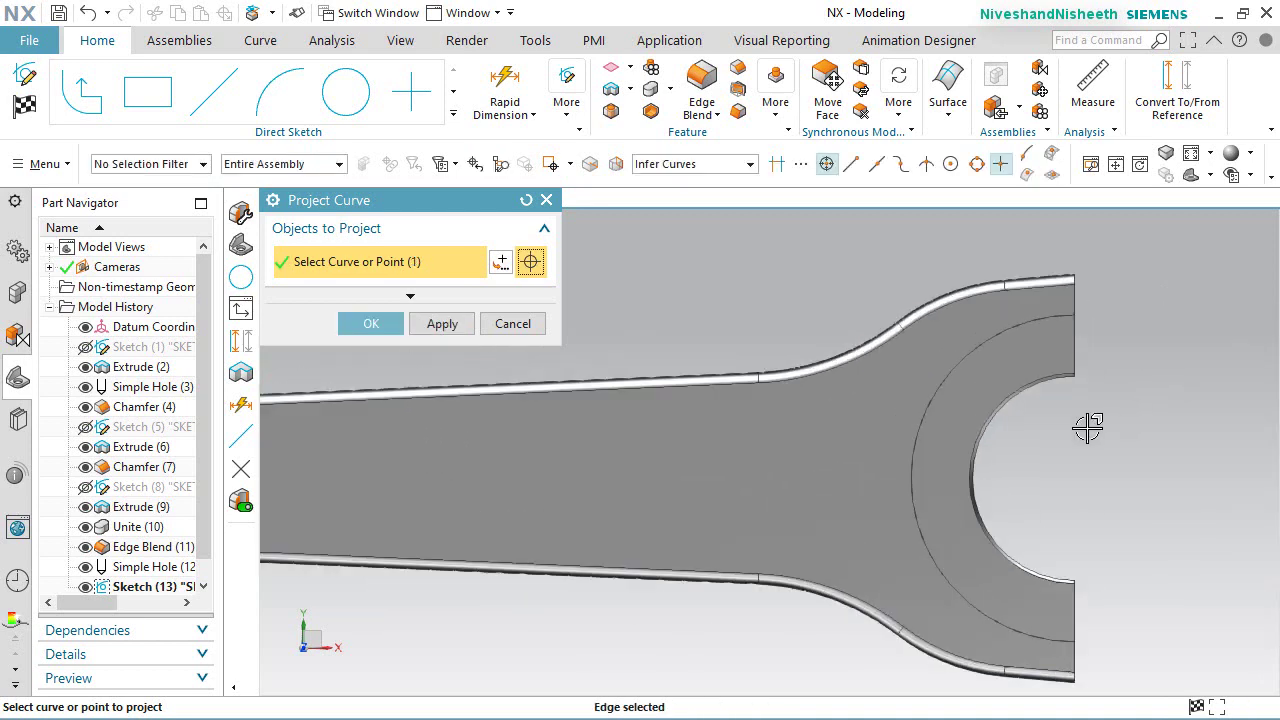
{"action": "scroll", "coordinate": [1088, 427], "scroll_direction": "up", "scroll_amount": 2}
{"action": "left_click", "coordinate": [917, 487]}
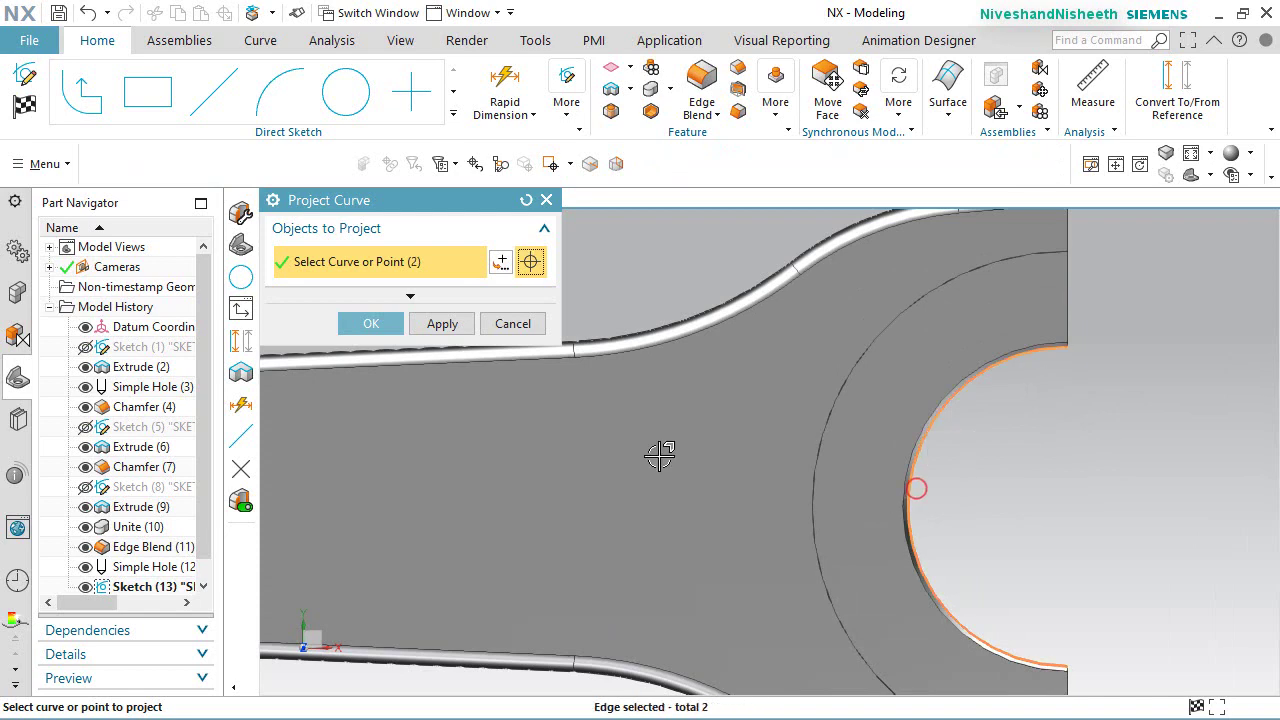
{"action": "left_click", "coordinate": [385, 324]}
Step: Convert the projected circle and arc to reference curves
{"action": "scroll", "coordinate": [1063, 414], "scroll_direction": "down", "scroll_amount": 5}
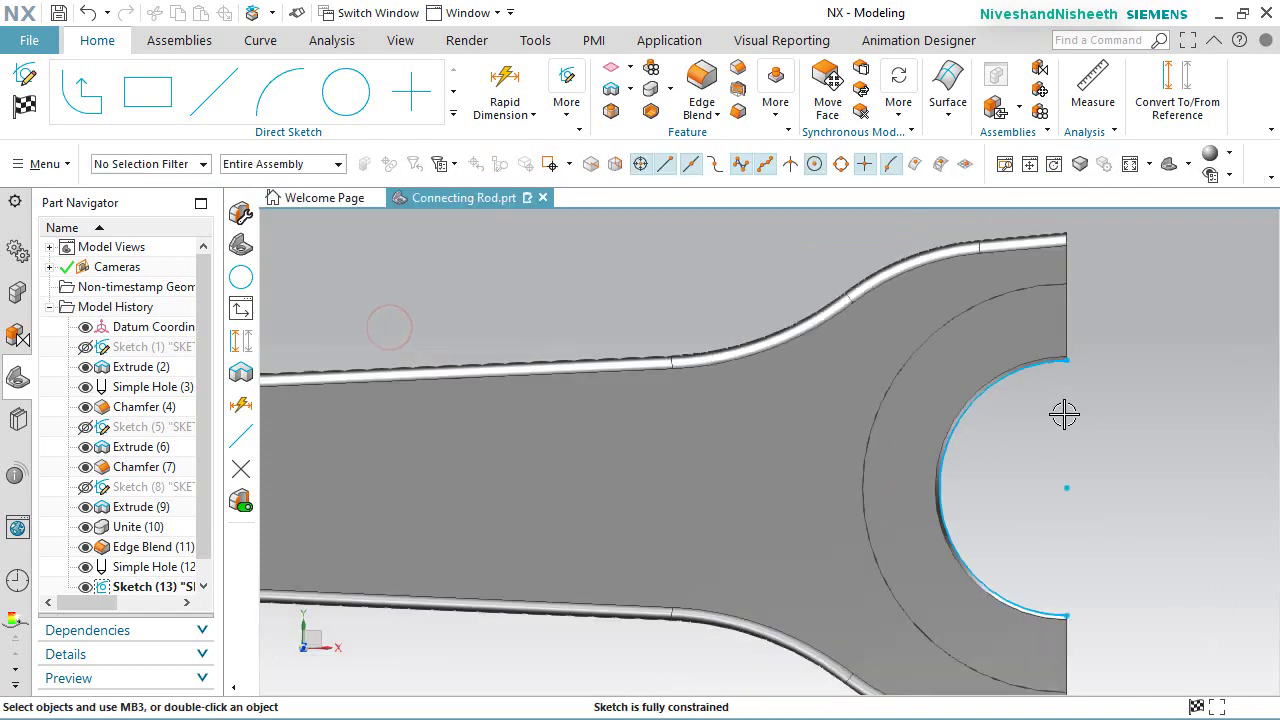
{"action": "left_click", "coordinate": [1156, 96]}
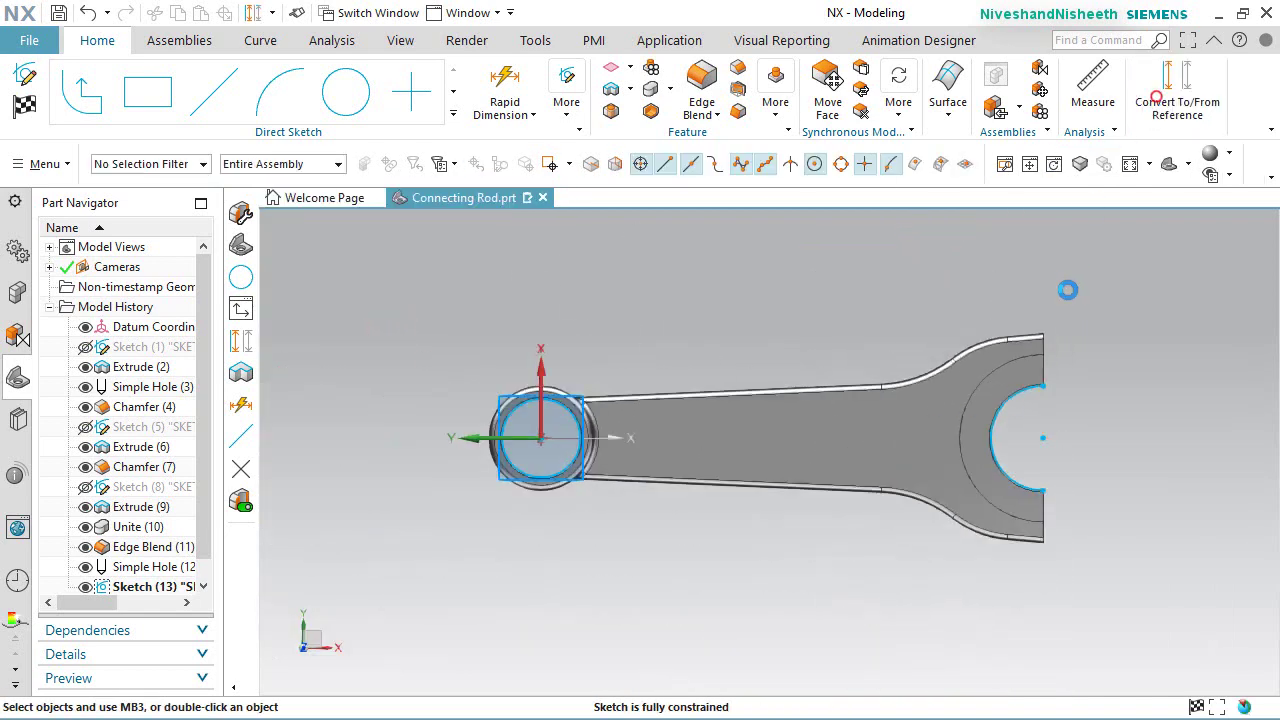
{"action": "scroll", "coordinate": [1005, 372], "scroll_direction": "down", "scroll_amount": 2}
{"action": "left_click_drag", "start_coordinate": [638, 296], "coordinate": [1106, 548]}
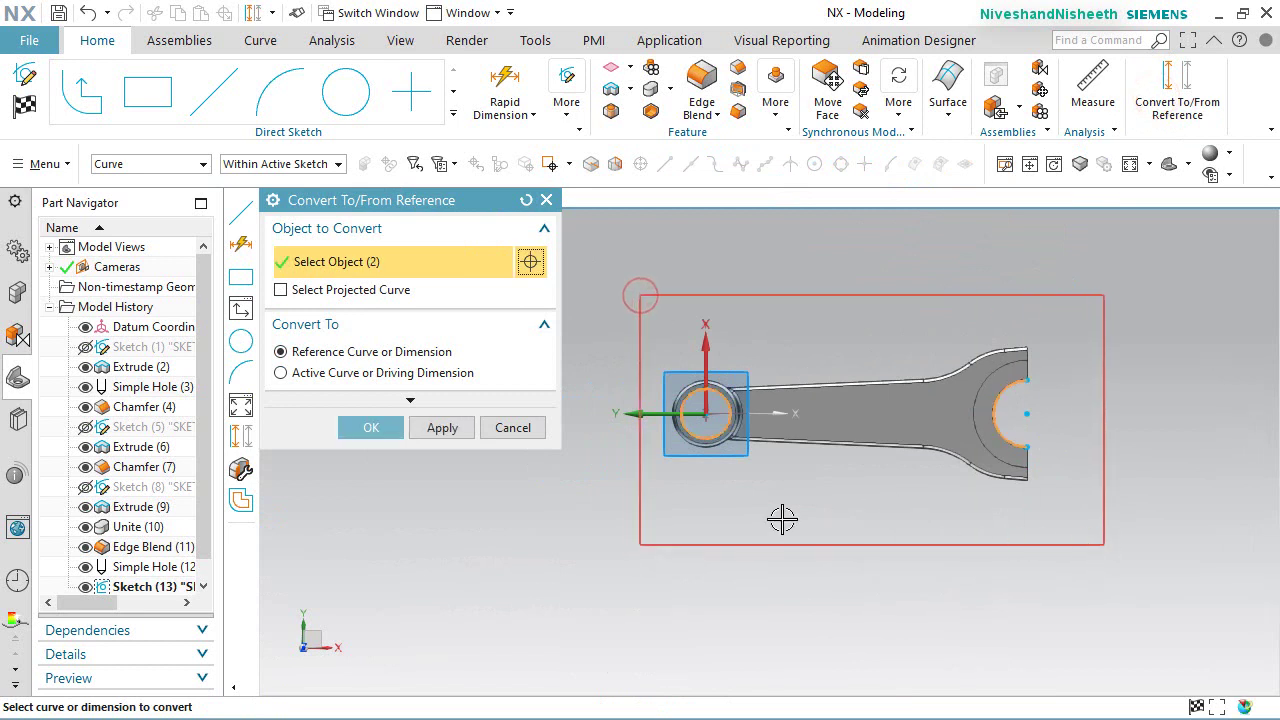
{"action": "left_click", "coordinate": [386, 430]}
Step: Sketch two lines across the arm, about 0.63 in long near the small end and about 0.99 in long near the large end
{"action": "scroll", "coordinate": [1079, 381], "scroll_direction": "up", "scroll_amount": 3}
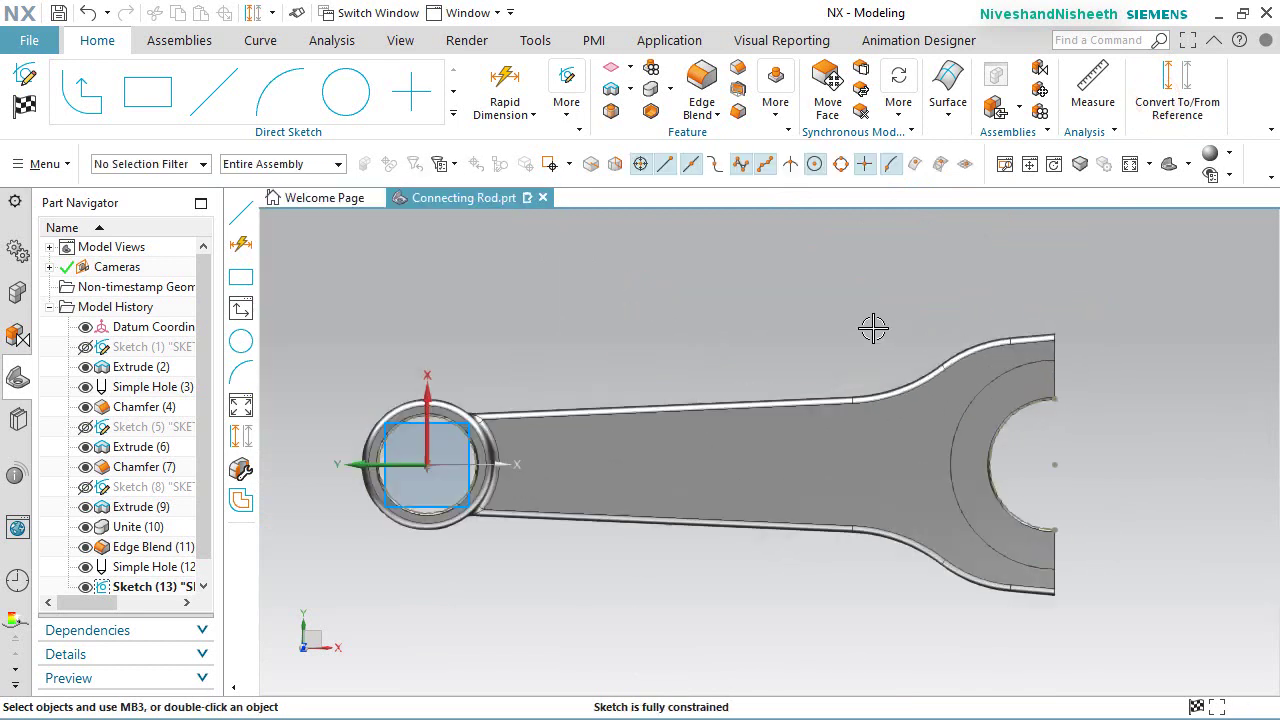
{"action": "left_click", "coordinate": [212, 92]}
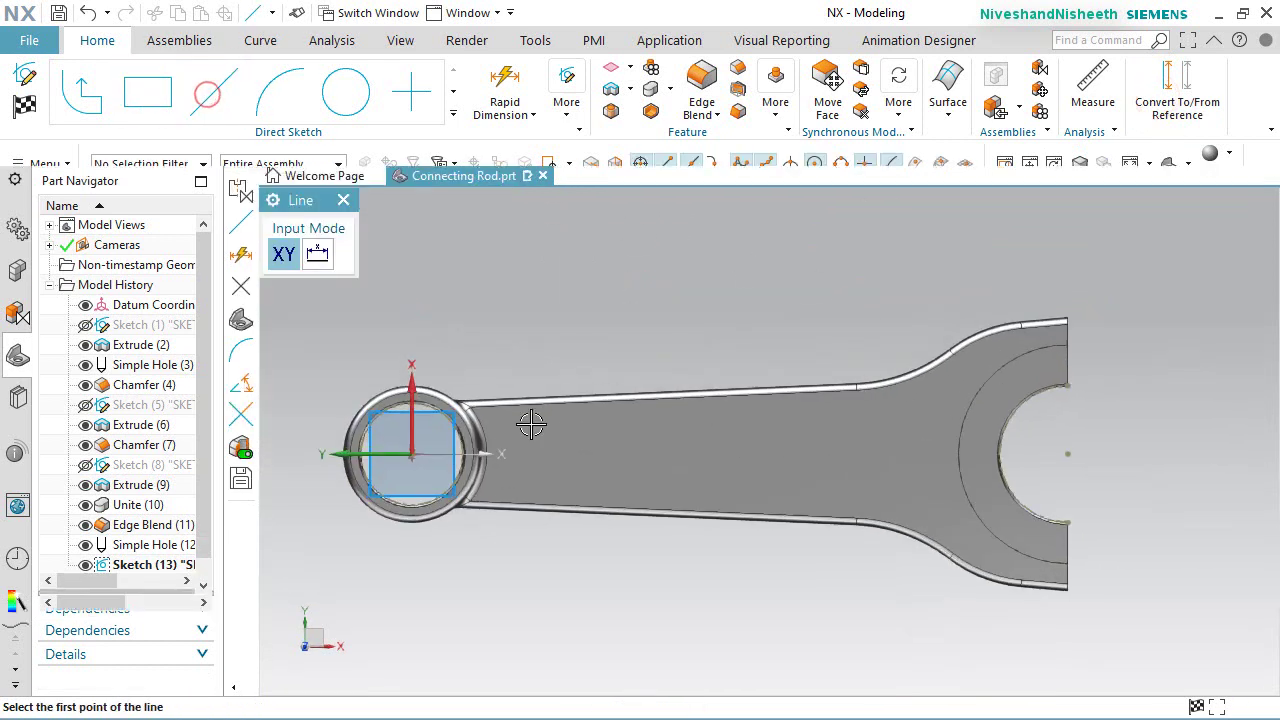
{"action": "left_click", "coordinate": [528, 423]}
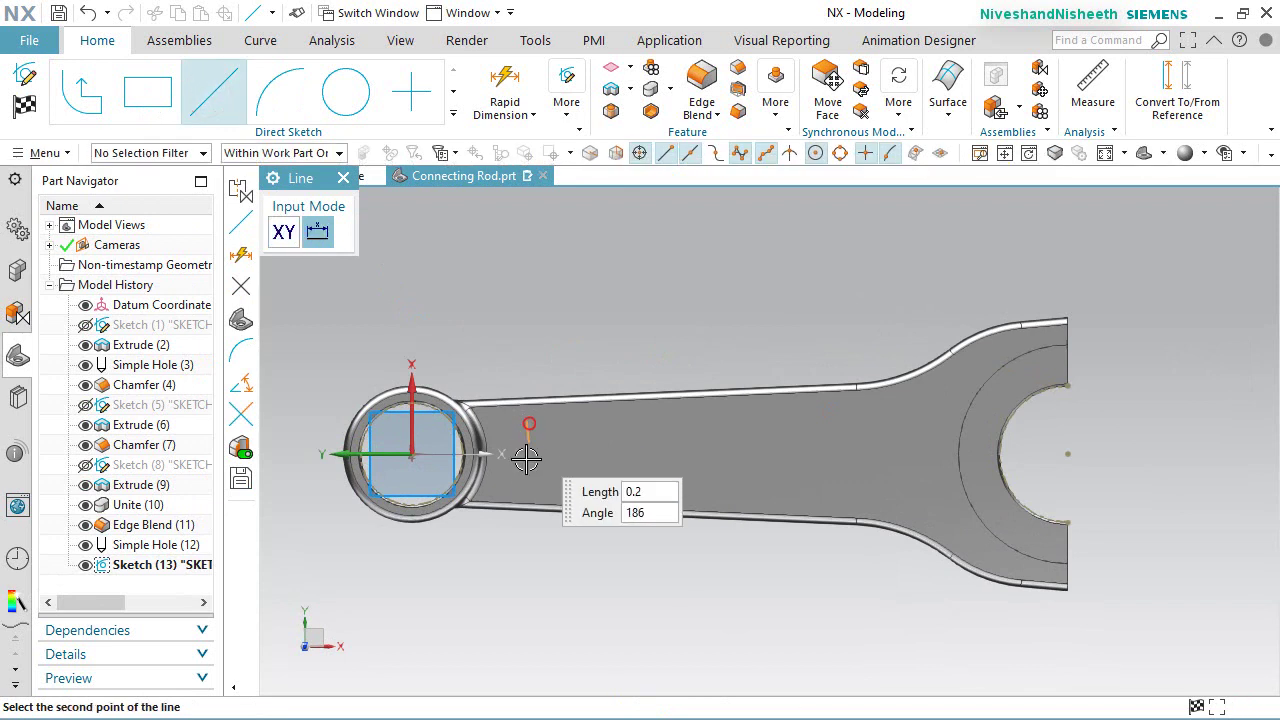
{"action": "left_click", "coordinate": [526, 557]}
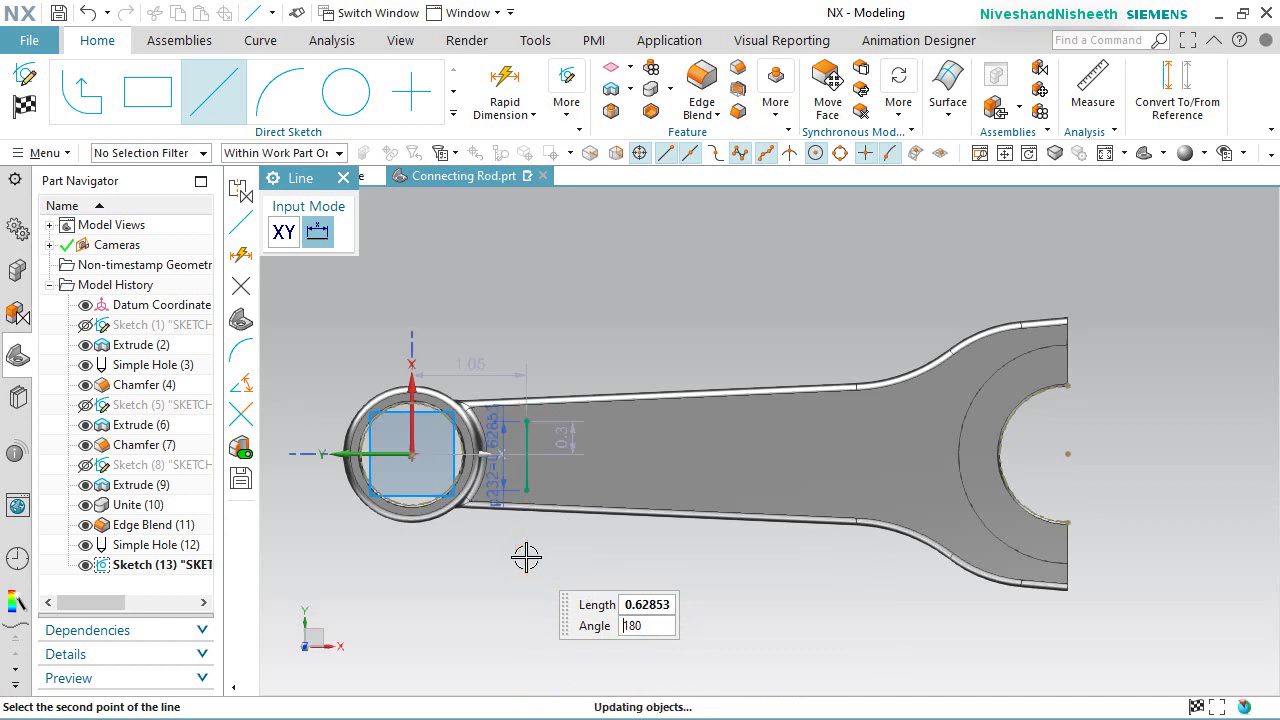
{"action": "left_click", "coordinate": [832, 348]}
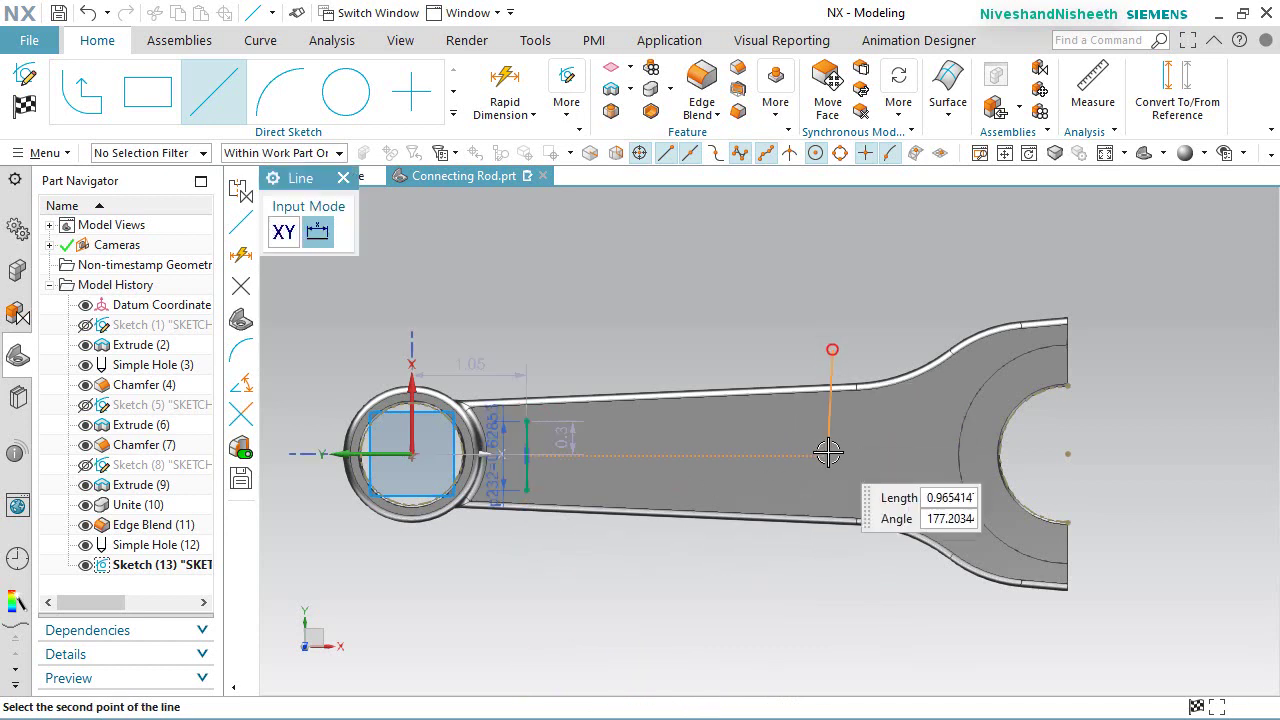
{"action": "left_click", "coordinate": [825, 580]}
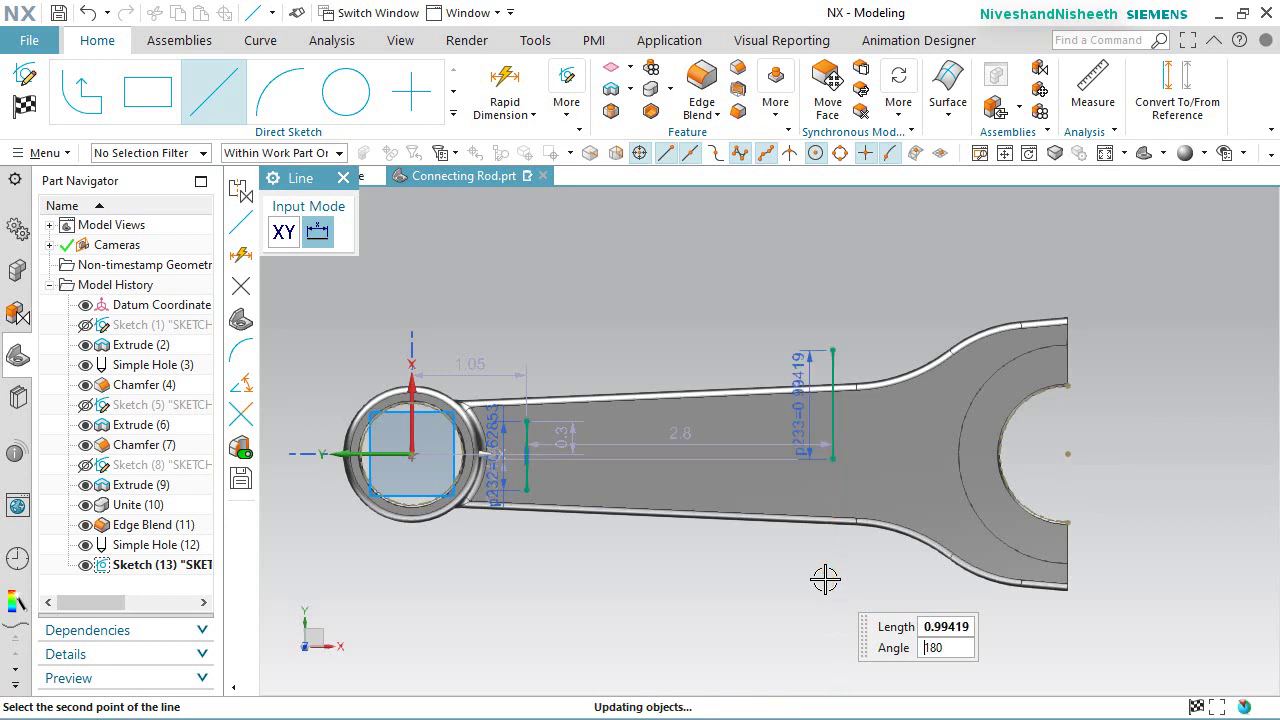
{"action": "key", "text": "Escape"}
Step: Constrain the midpoint of the line near the small end to the sketch origin with a vertical alignment
{"action": "left_click", "coordinate": [545, 452]}
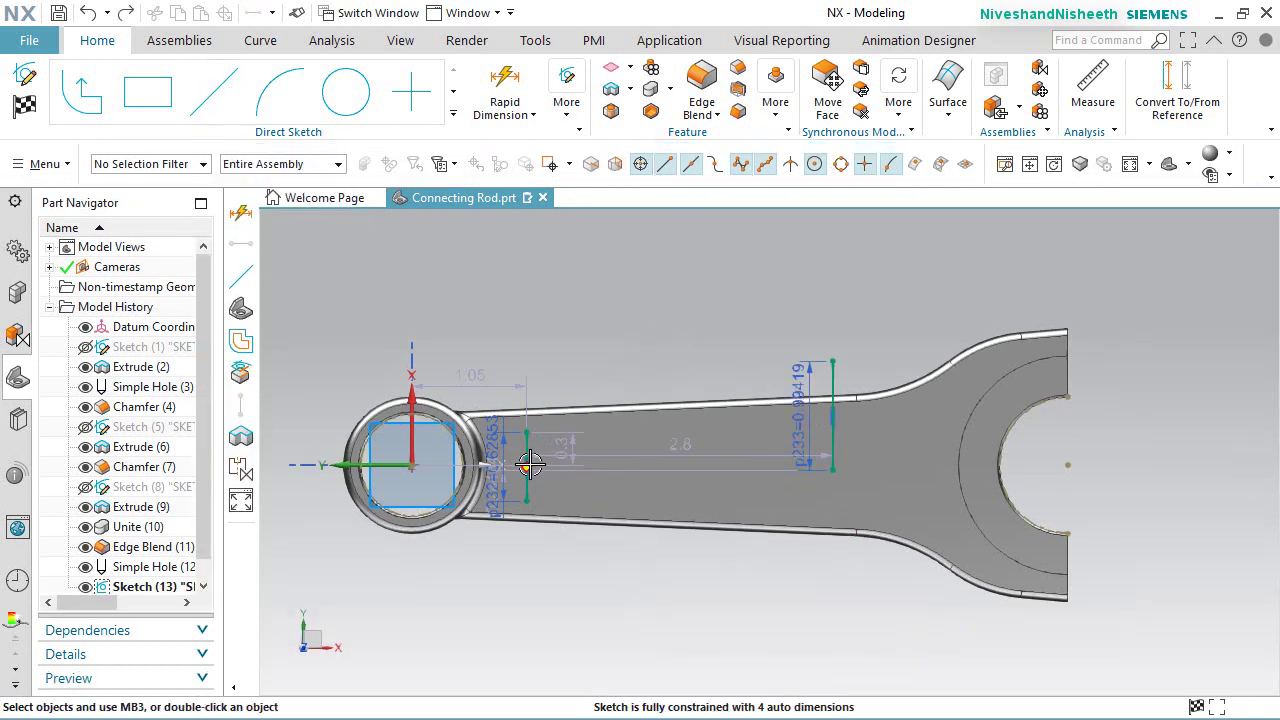
{"action": "left_click", "coordinate": [410, 462]}
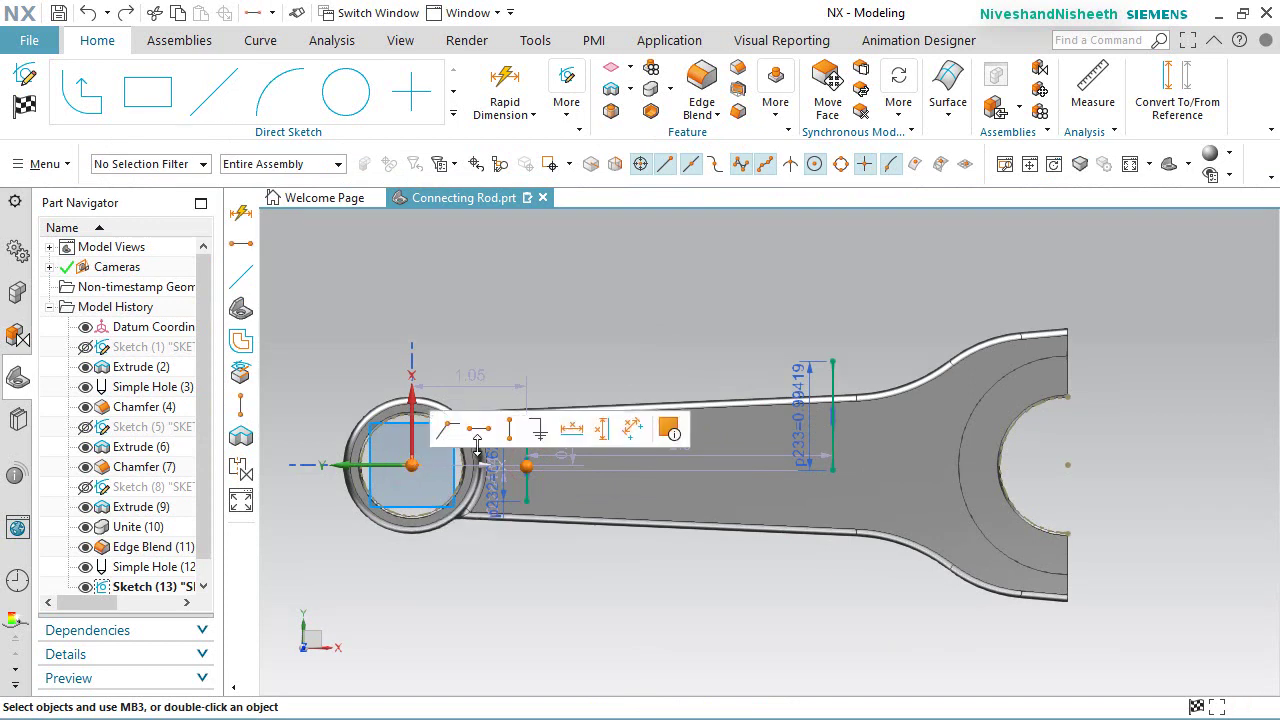
{"action": "left_click", "coordinate": [514, 434]}
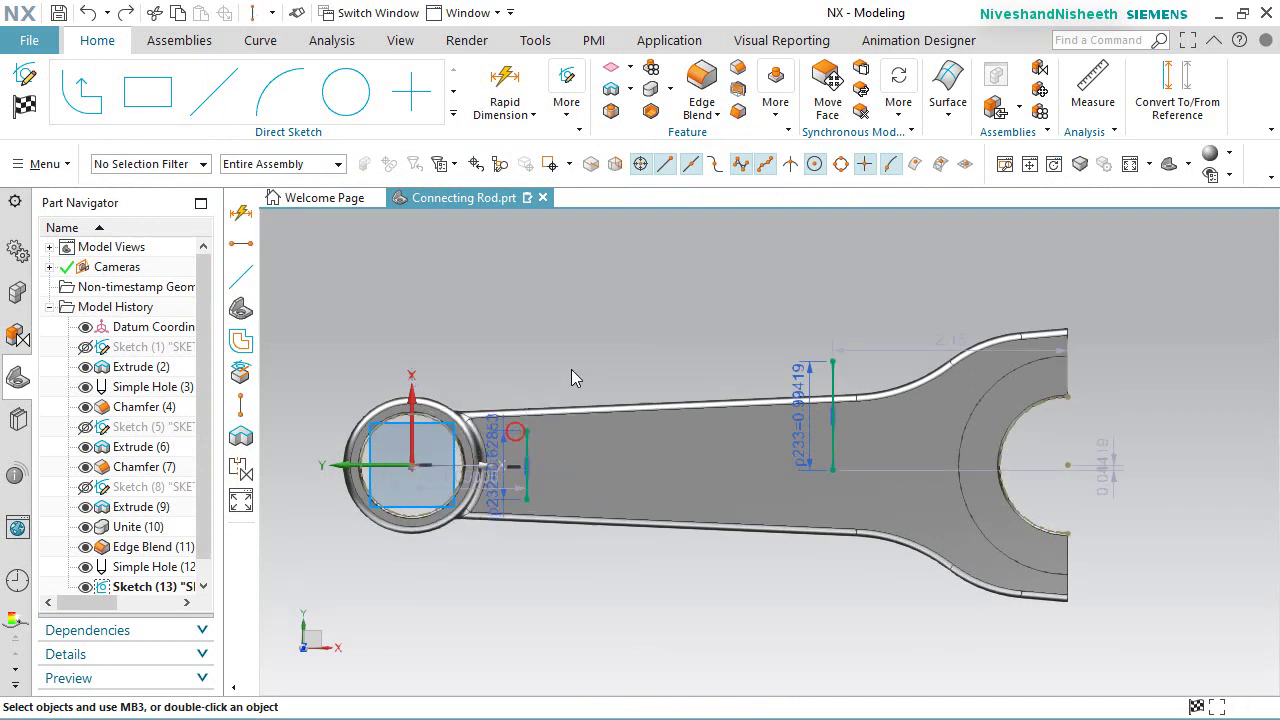
Step: Constrain the midpoint of the line near the large end to the small-end line's midpoint with a vertical alignment
{"action": "left_click", "coordinate": [530, 465]}
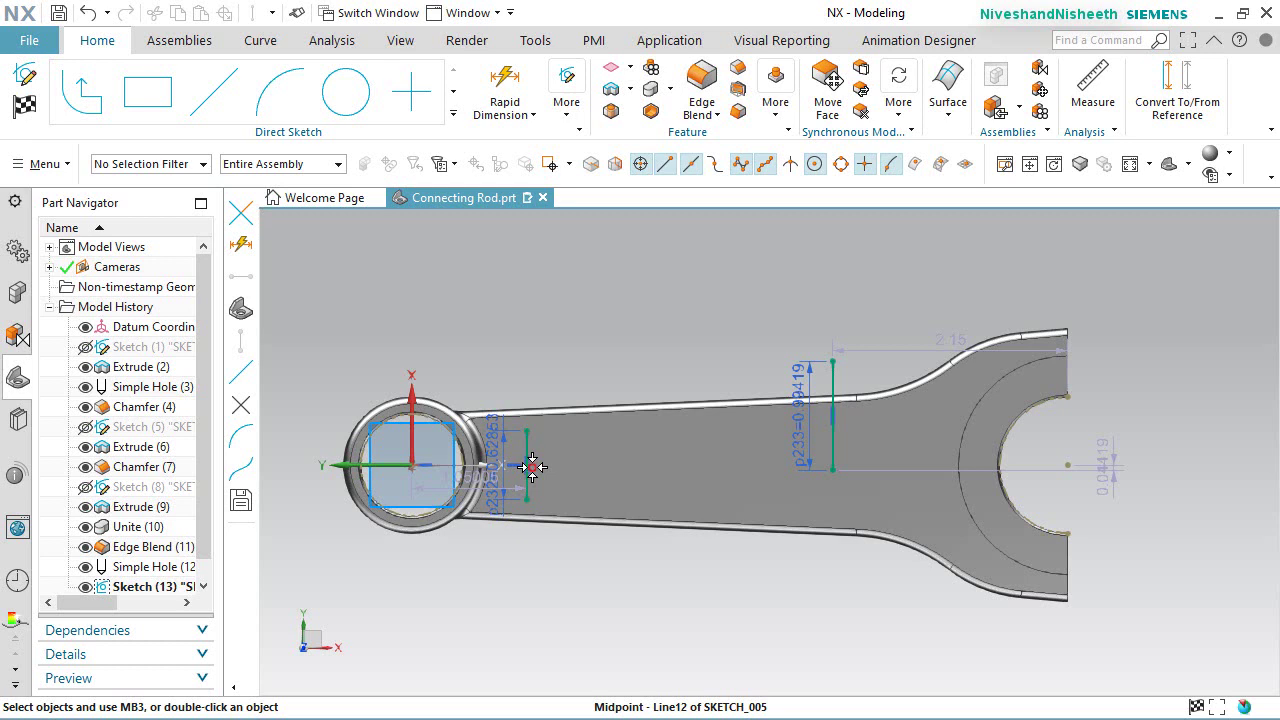
{"action": "left_click", "coordinate": [830, 416]}
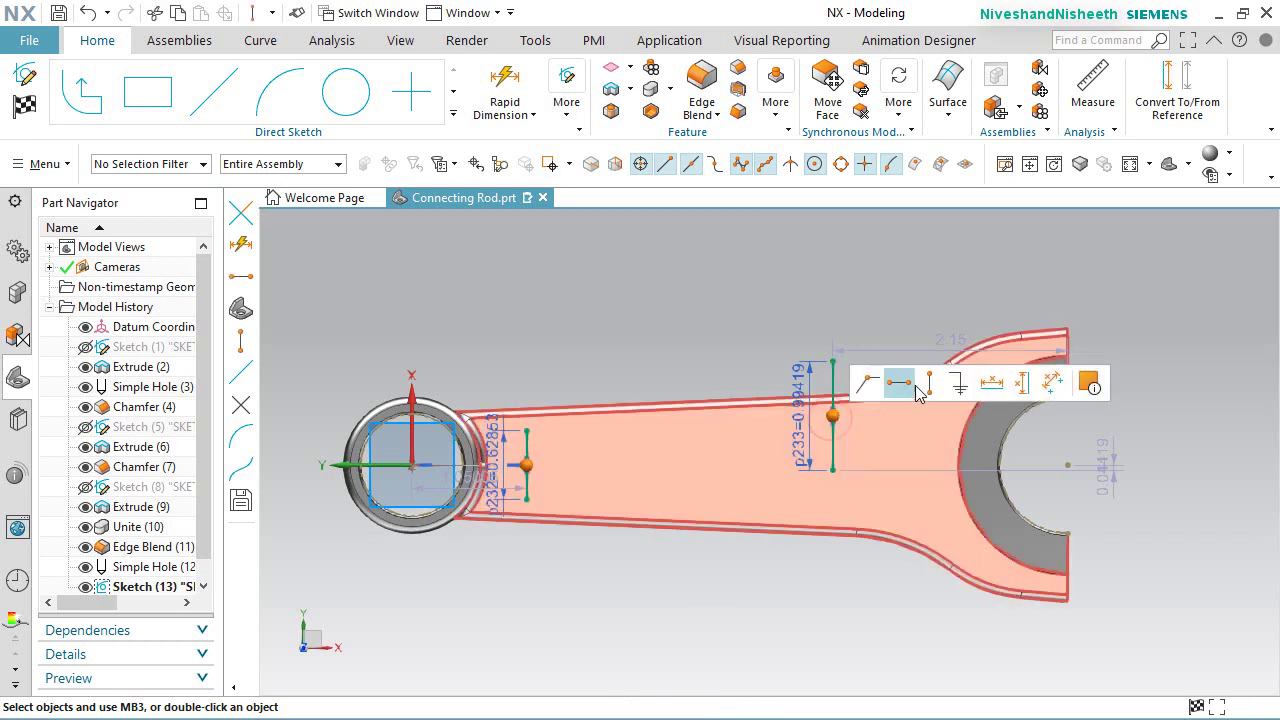
{"action": "left_click", "coordinate": [933, 382]}
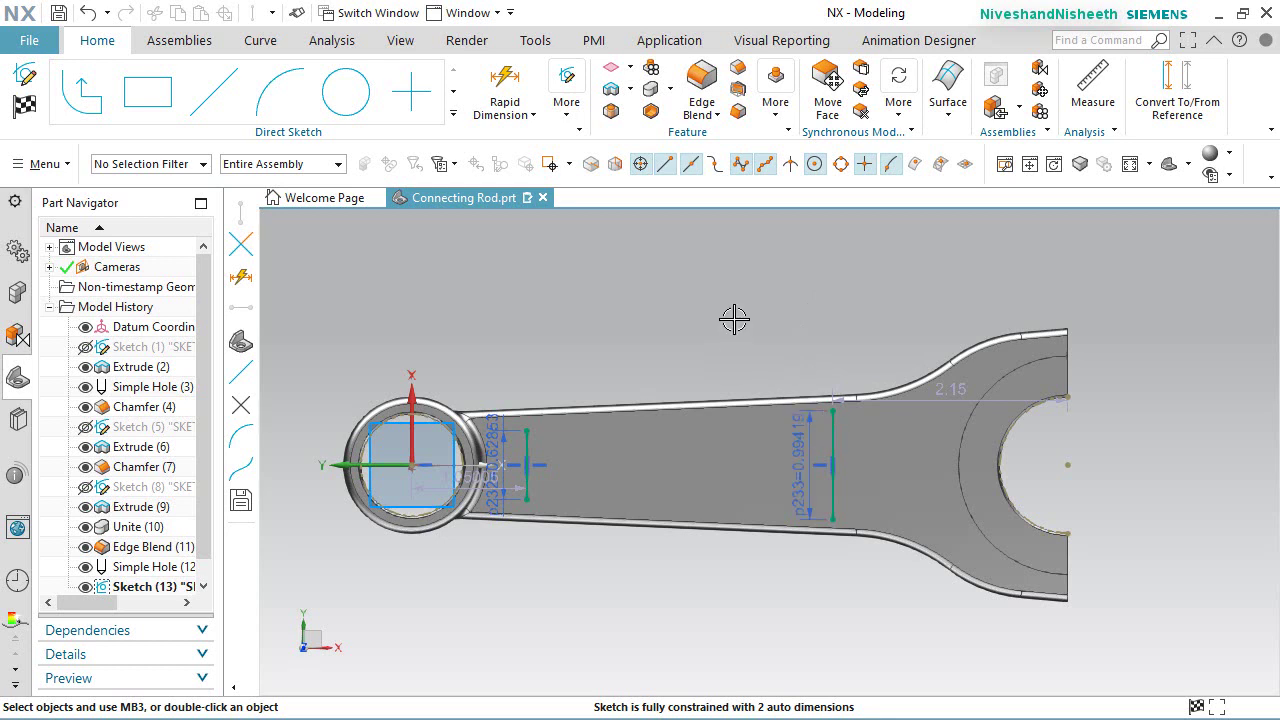
Step: Dimension the large-end line from the centre of the large end's arc and set the distance to 1.0625 in
{"action": "left_click", "coordinate": [505, 85]}
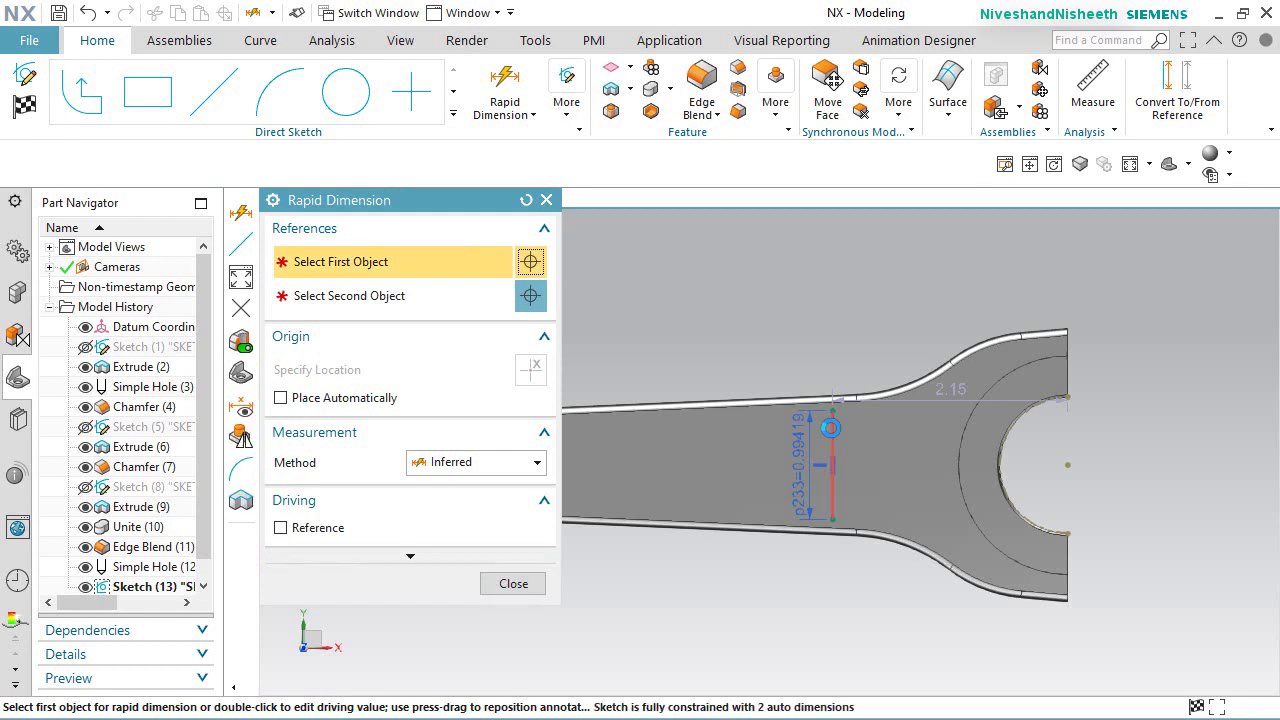
{"action": "left_click", "coordinate": [832, 430]}
{"action": "left_click", "coordinate": [1024, 460]}
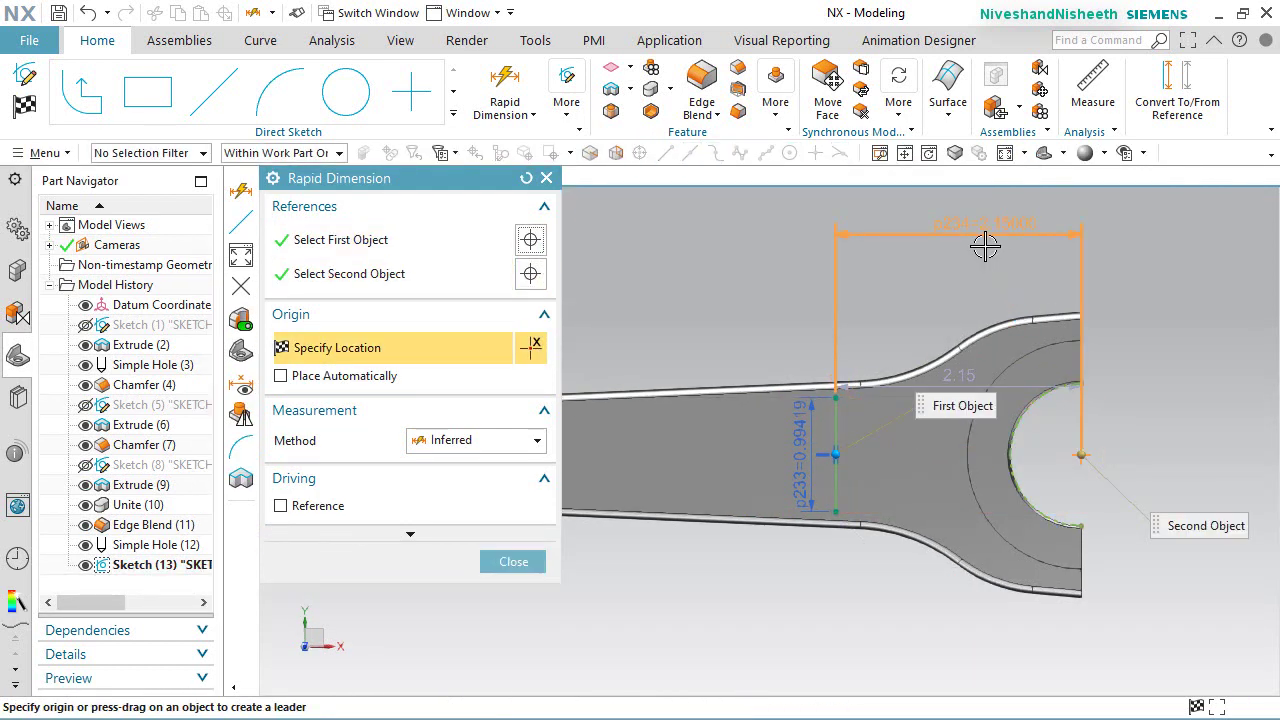
{"action": "left_click", "coordinate": [985, 246]}
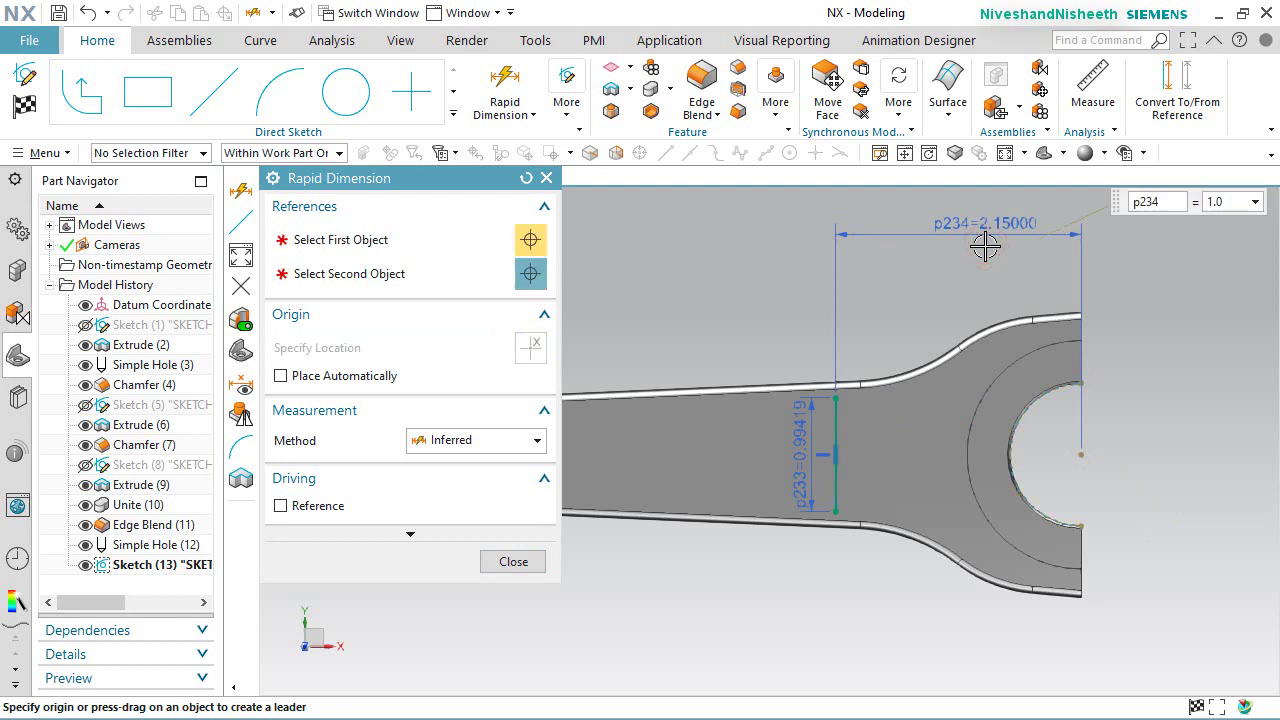
{"action": "type", "text": "1.0625"}
{"action": "key", "text": "Return"}
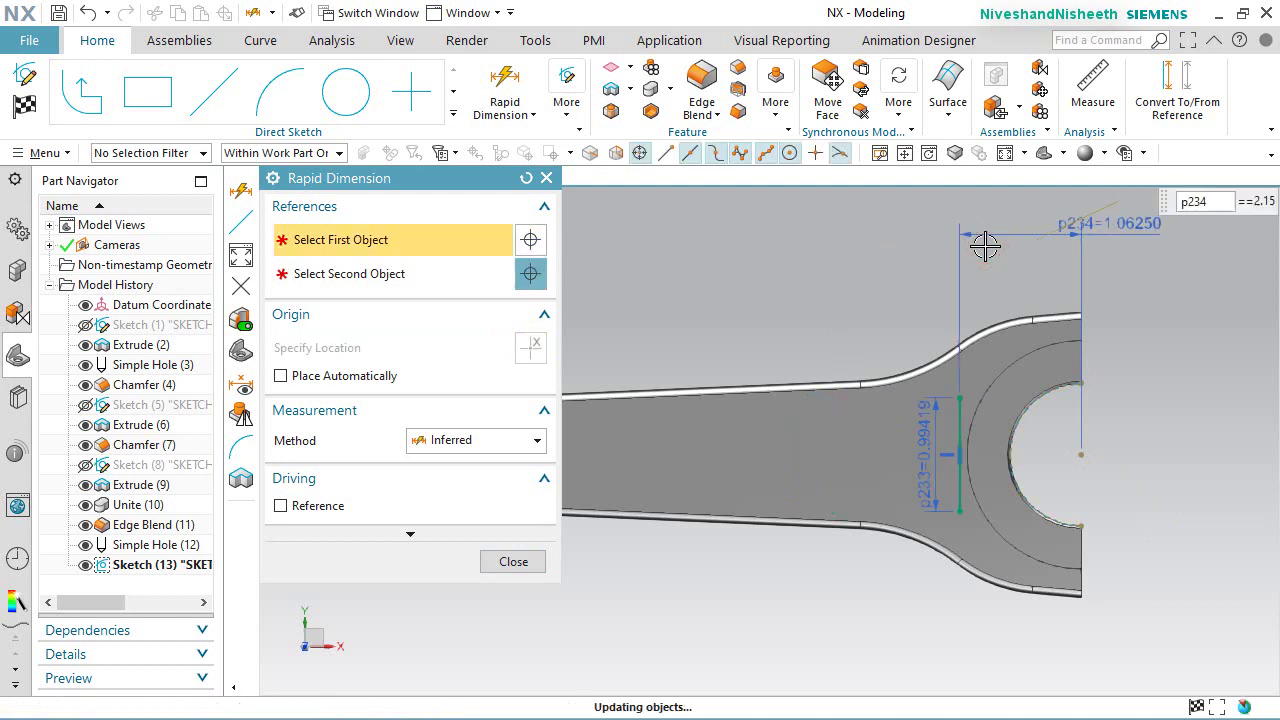
Step: Dimension the small-end line from the centre of the small end's bore and set the distance to 0.75 in
{"action": "scroll", "coordinate": [700, 423], "scroll_direction": "down", "scroll_amount": 3}
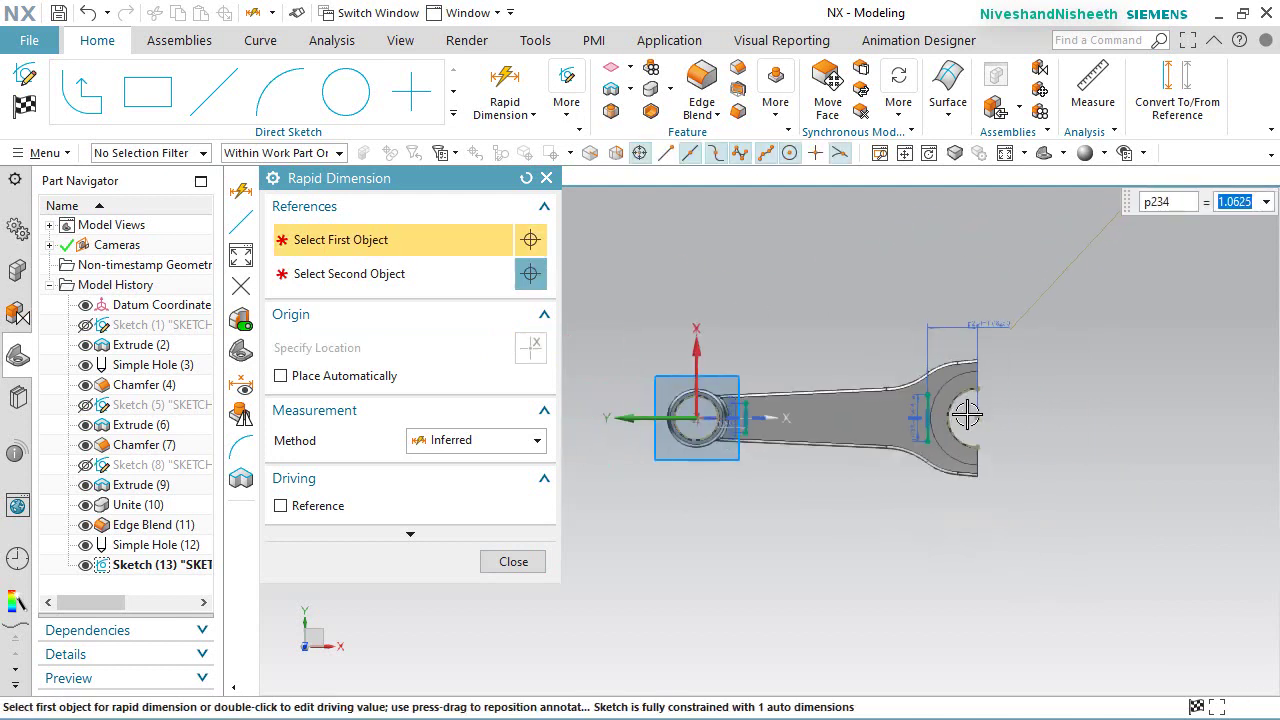
{"action": "scroll", "coordinate": [740, 465], "scroll_direction": "up", "scroll_amount": 4}
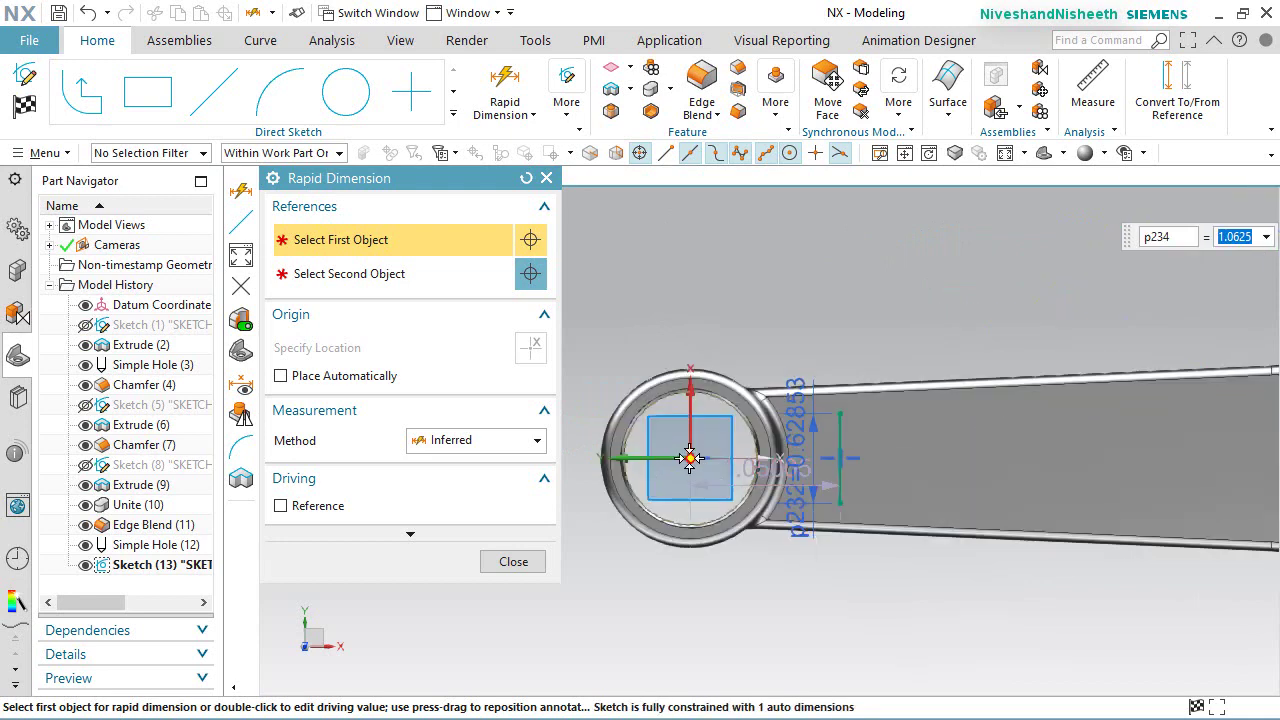
{"action": "left_click", "coordinate": [757, 458]}
{"action": "left_click", "coordinate": [840, 457]}
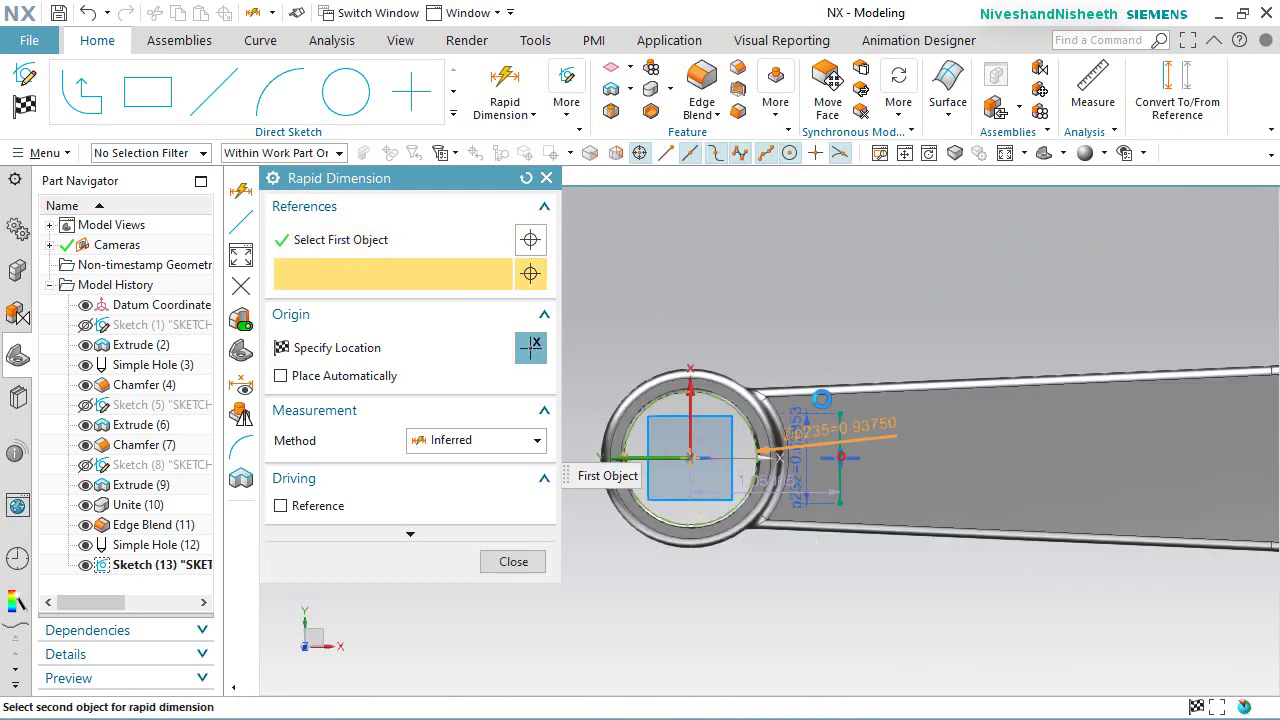
{"action": "left_click", "coordinate": [782, 316]}
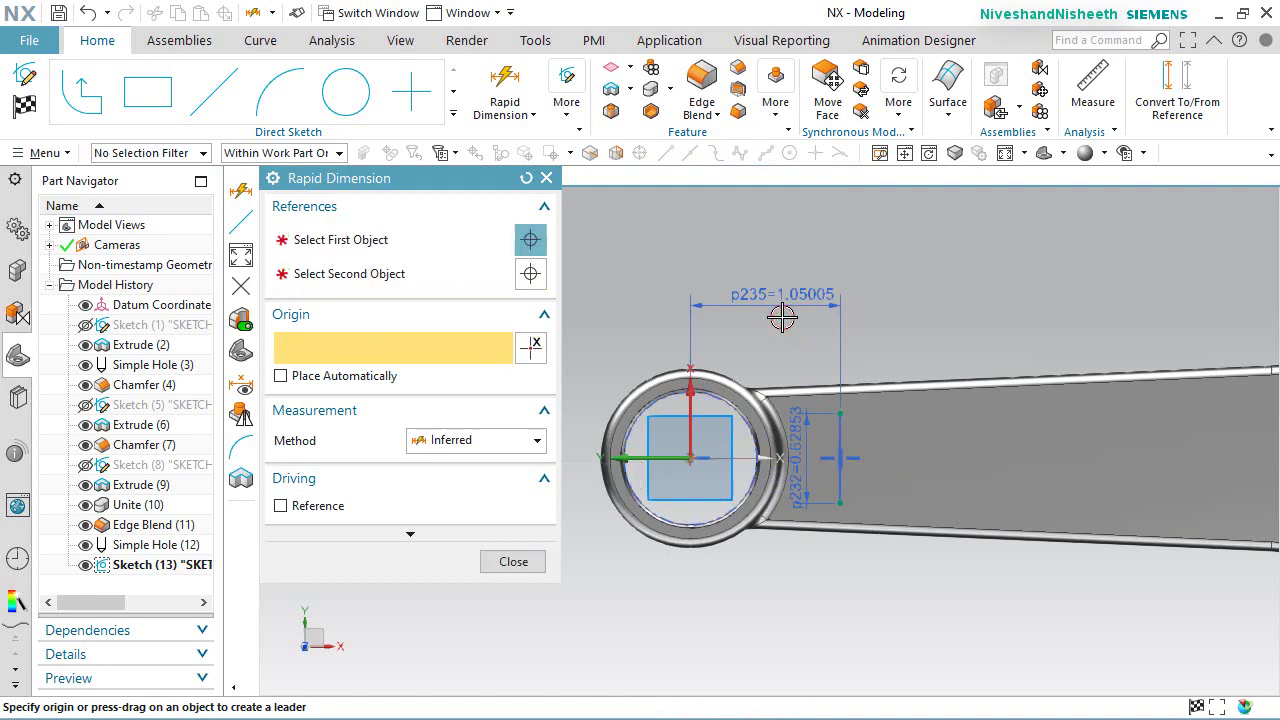
{"action": "type", "text": ".75"}
{"action": "key", "text": "Return"}
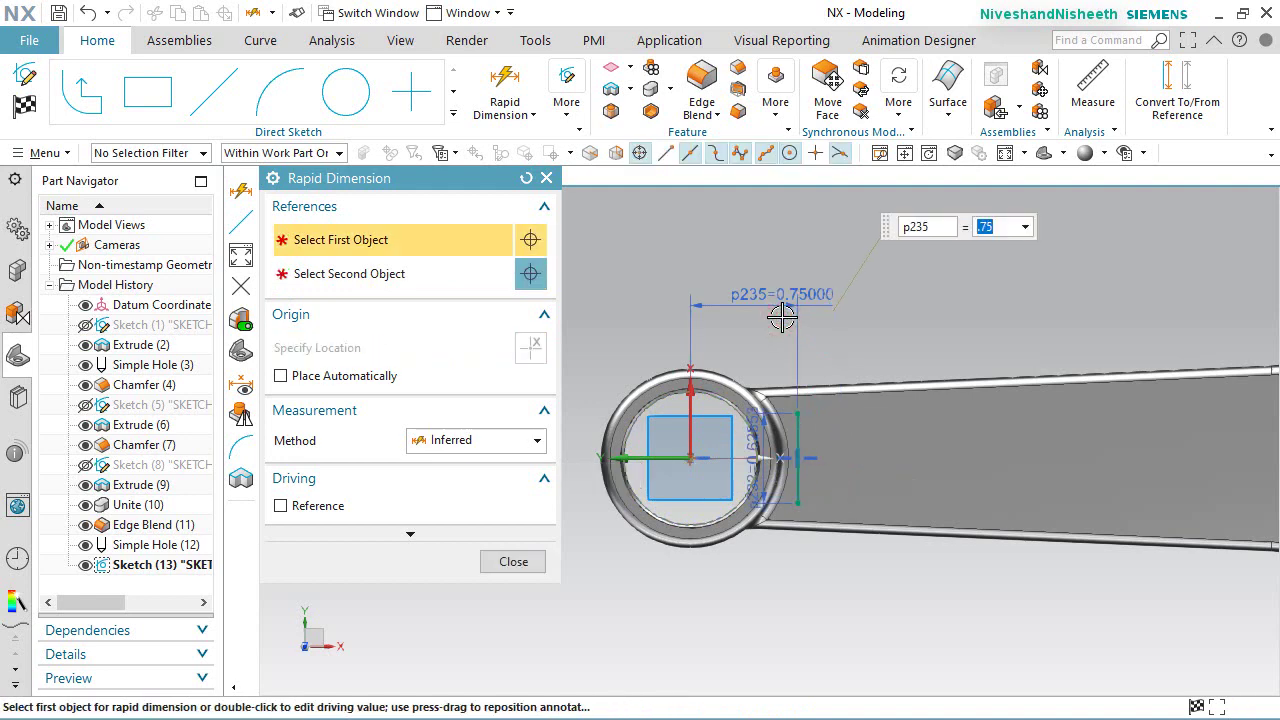
{"action": "left_click", "coordinate": [513, 561]}
Step: Draw a line connecting the upper endpoints of the two cross lines along the arm
{"action": "scroll", "coordinate": [474, 483], "scroll_direction": "down", "scroll_amount": 3}
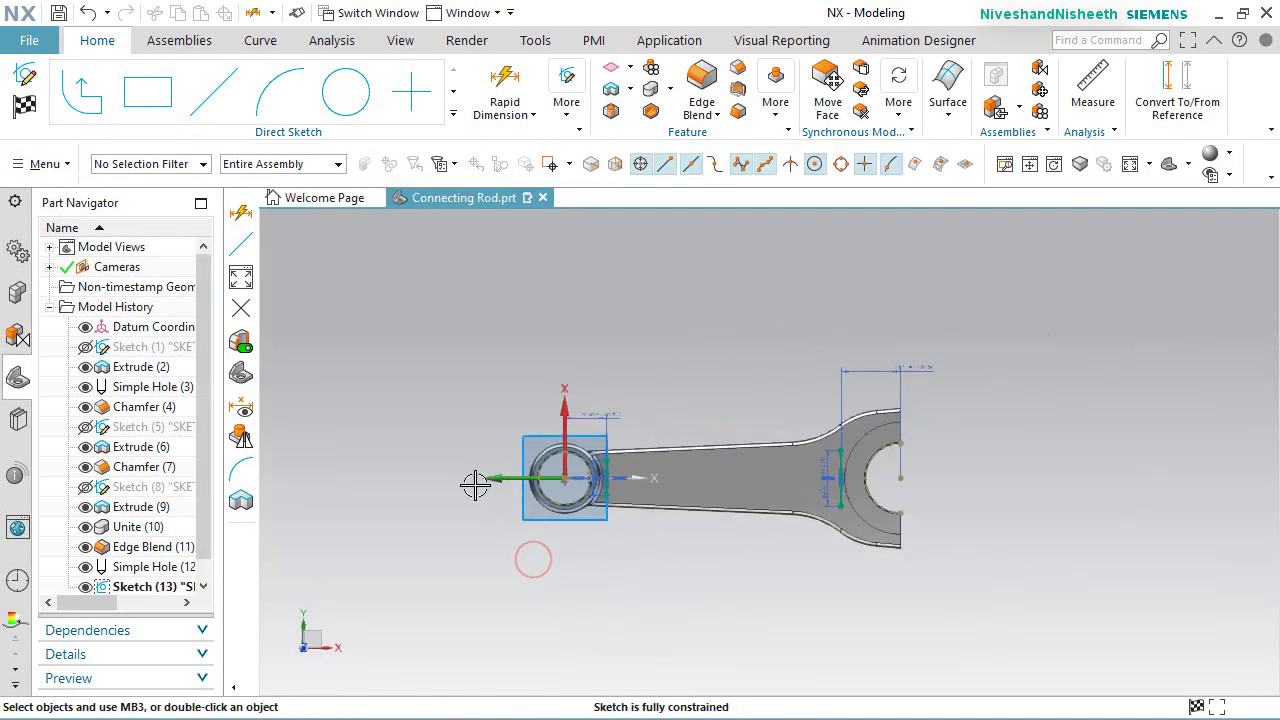
{"action": "scroll", "coordinate": [686, 470], "scroll_direction": "up", "scroll_amount": 2}
{"action": "left_click", "coordinate": [214, 90]}
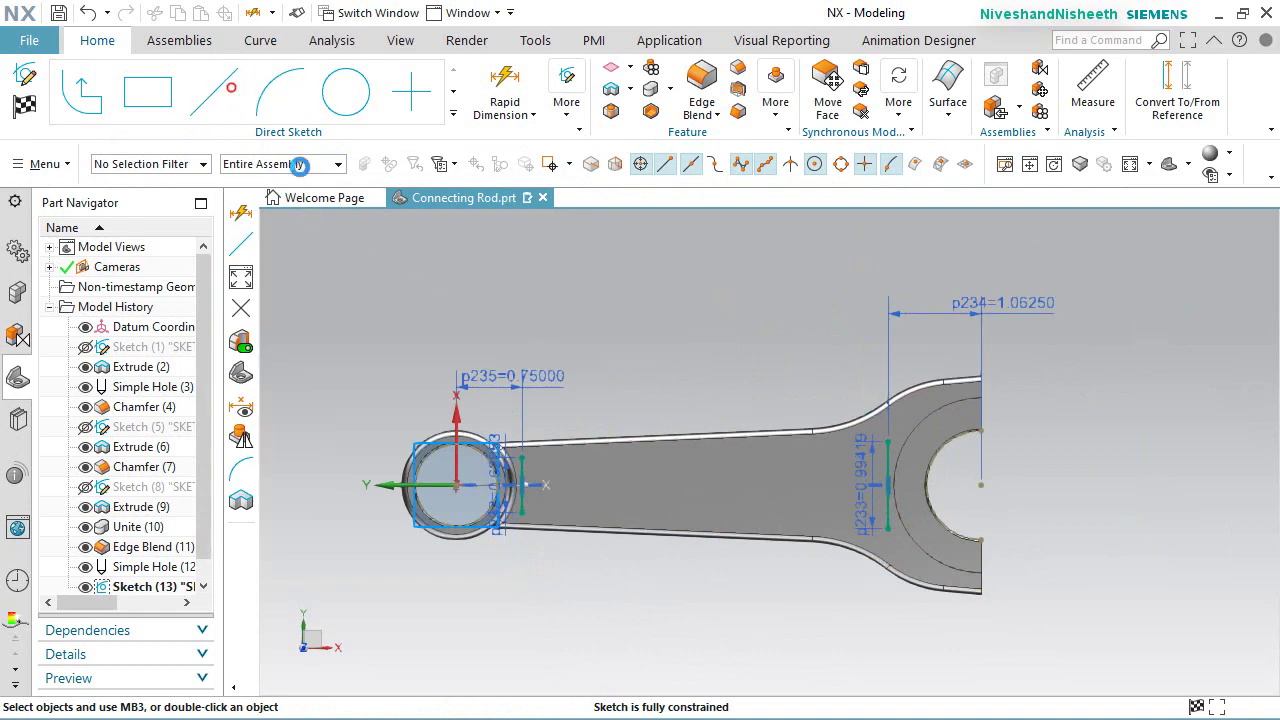
{"action": "scroll", "coordinate": [538, 424], "scroll_direction": "up", "scroll_amount": 5}
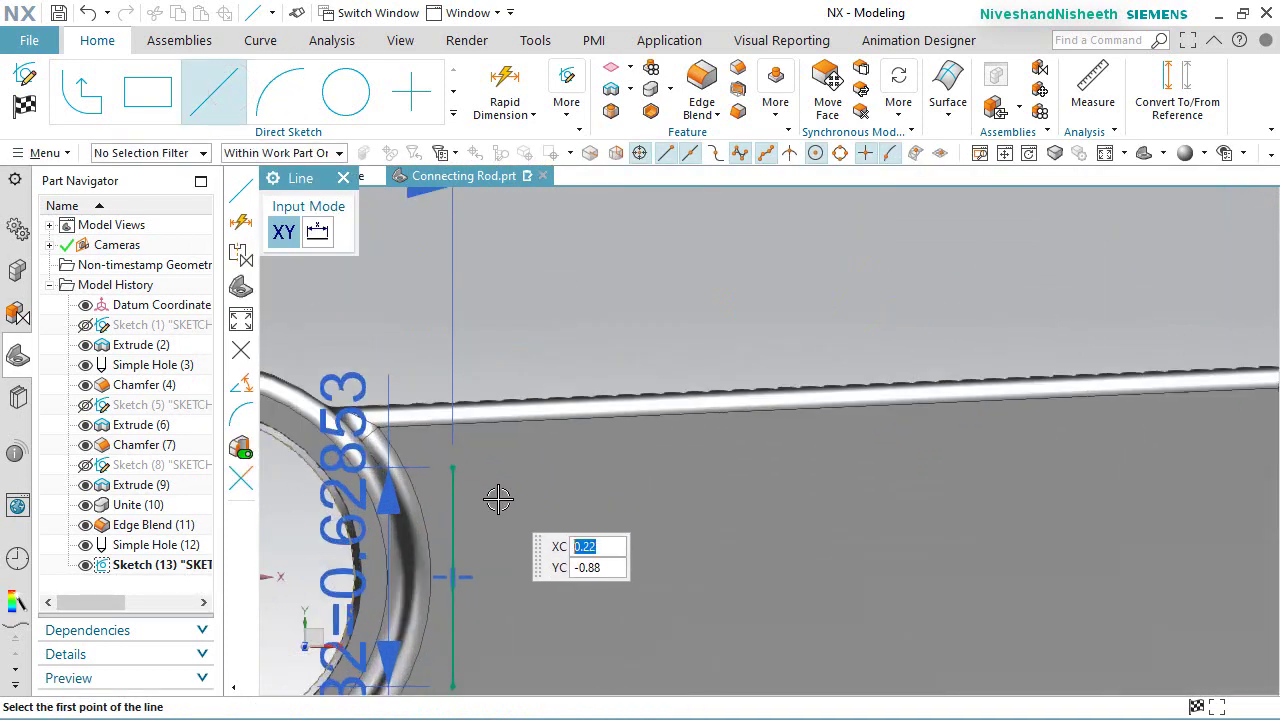
{"action": "left_click", "coordinate": [457, 465]}
{"action": "scroll", "coordinate": [600, 480], "scroll_direction": "down", "scroll_amount": 5}
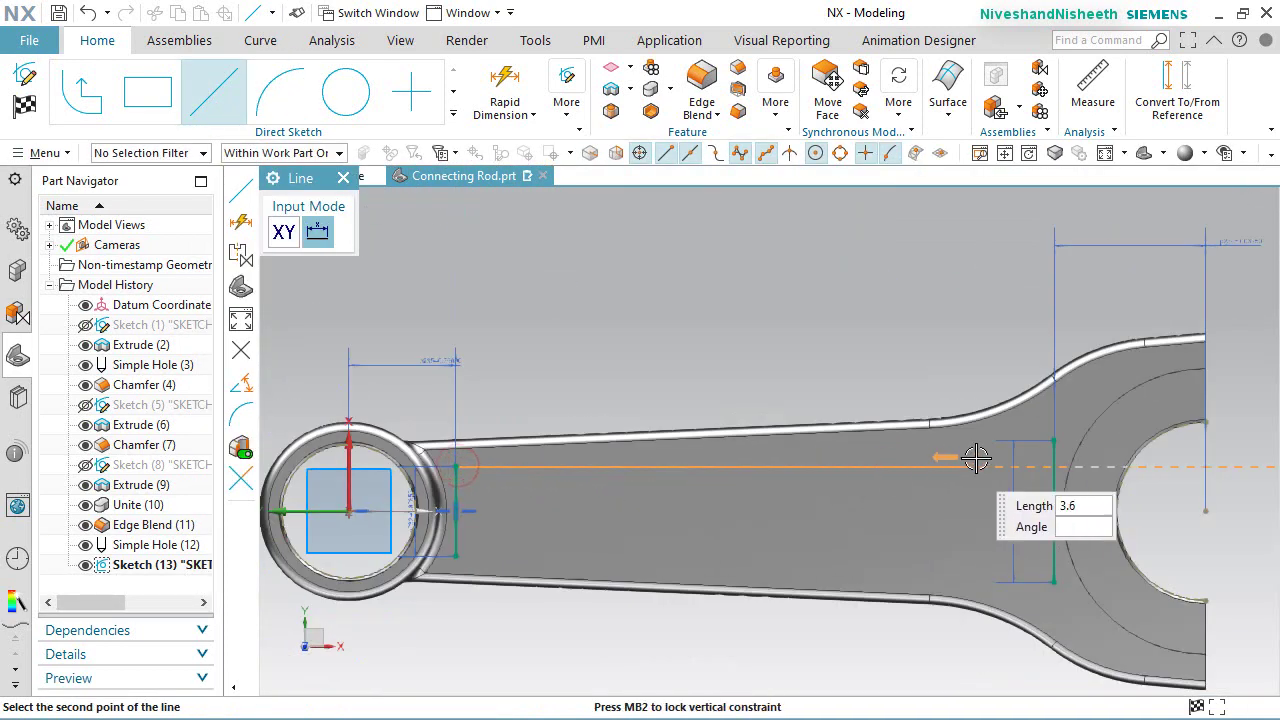
{"action": "scroll", "coordinate": [974, 457], "scroll_direction": "up", "scroll_amount": 5}
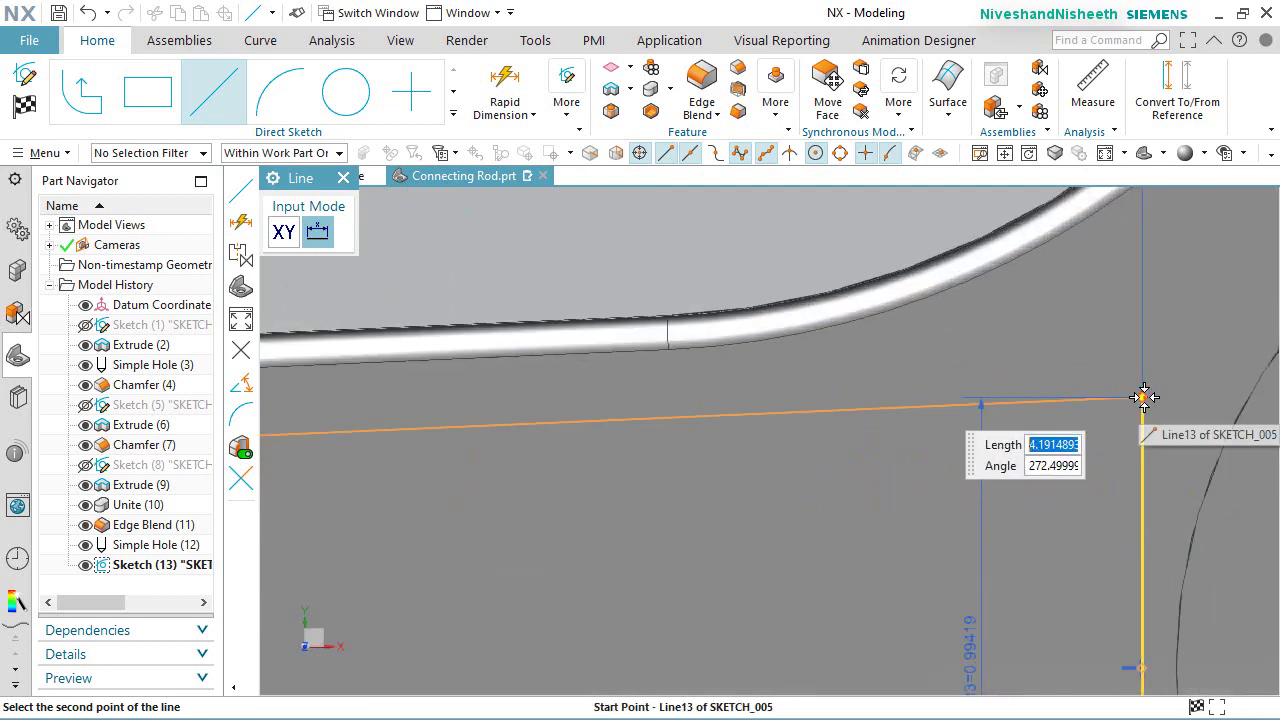
{"action": "left_click", "coordinate": [1144, 397]}
Step: Close the tapered profile with a line joining the lower endpoints of the two cross lines, and finish the sketch
{"action": "scroll", "coordinate": [937, 423], "scroll_direction": "down", "scroll_amount": 5}
{"action": "scroll", "coordinate": [1000, 545], "scroll_direction": "up", "scroll_amount": 5}
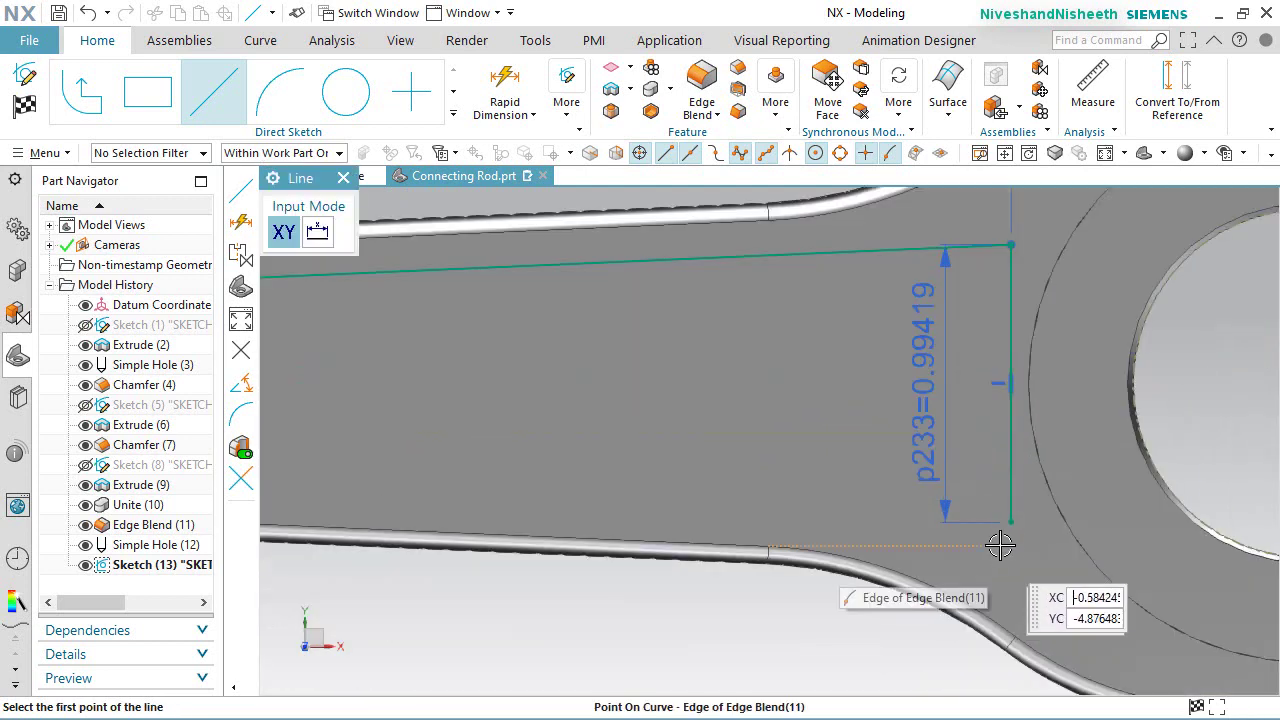
{"action": "left_click", "coordinate": [1011, 521]}
{"action": "scroll", "coordinate": [433, 484], "scroll_direction": "down", "scroll_amount": 5}
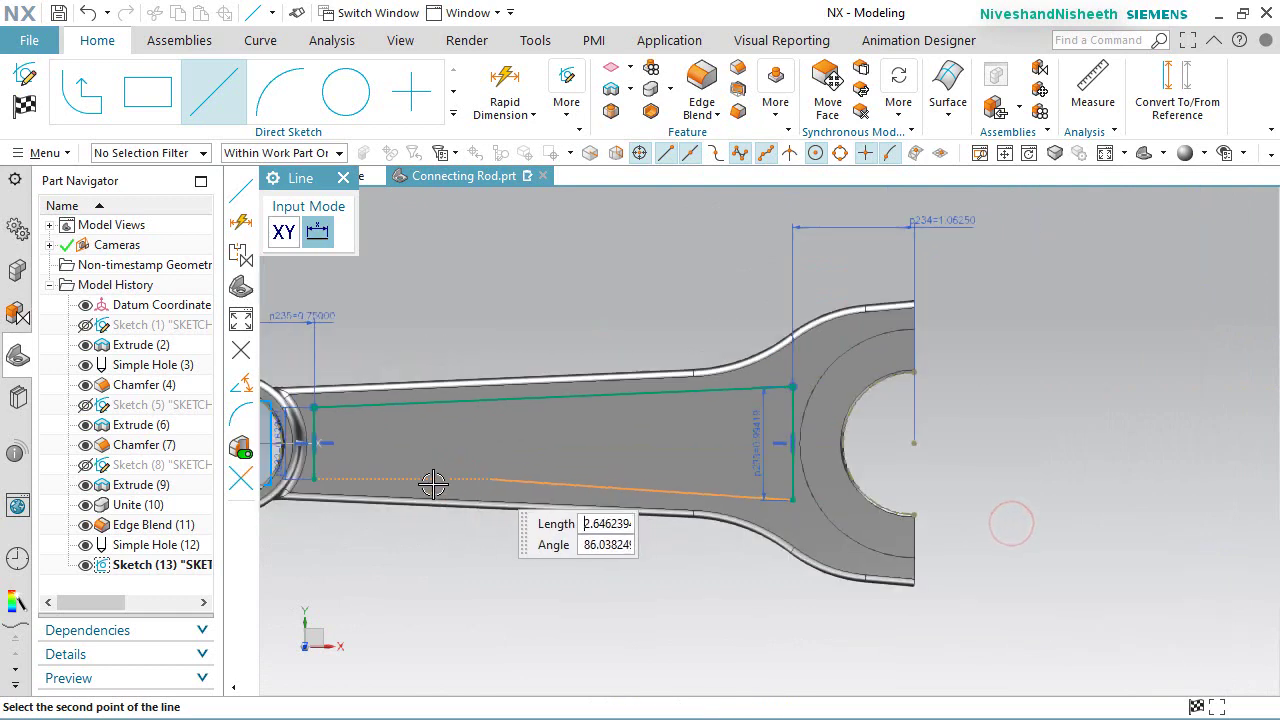
{"action": "scroll", "coordinate": [300, 482], "scroll_direction": "up", "scroll_amount": 5}
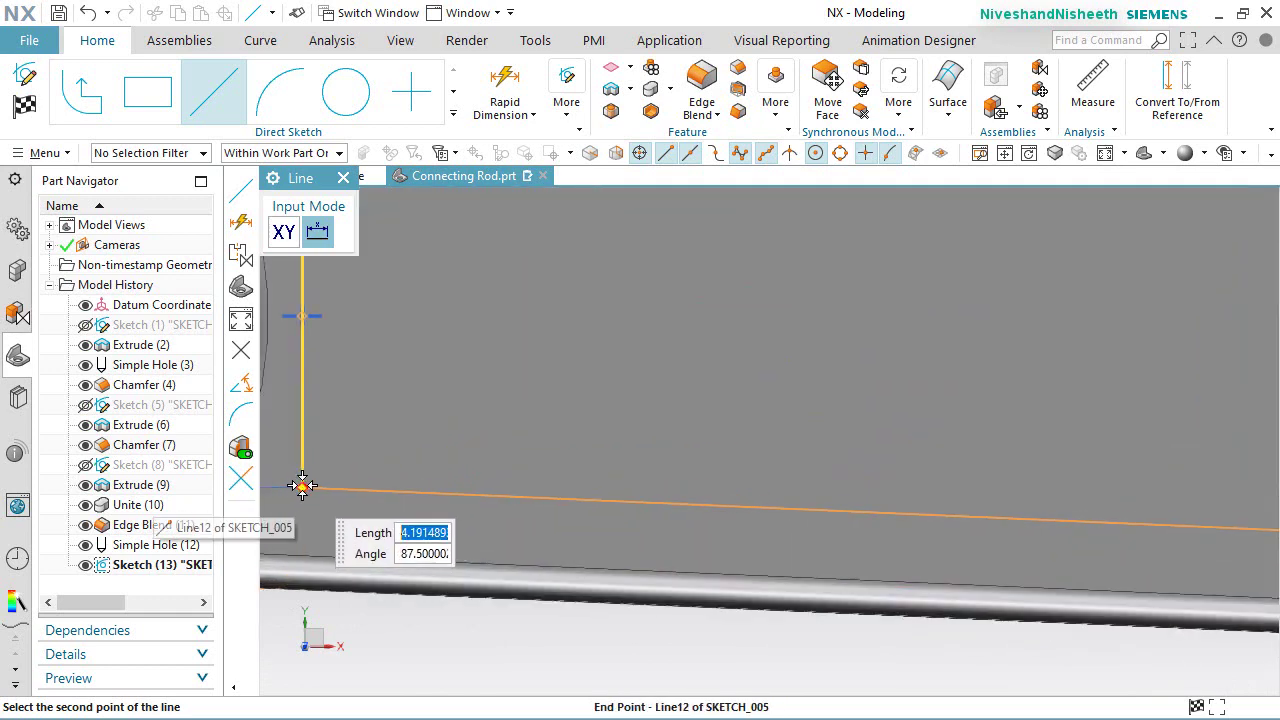
{"action": "left_click", "coordinate": [302, 485]}
{"action": "scroll", "coordinate": [489, 487], "scroll_direction": "down", "scroll_amount": 5}
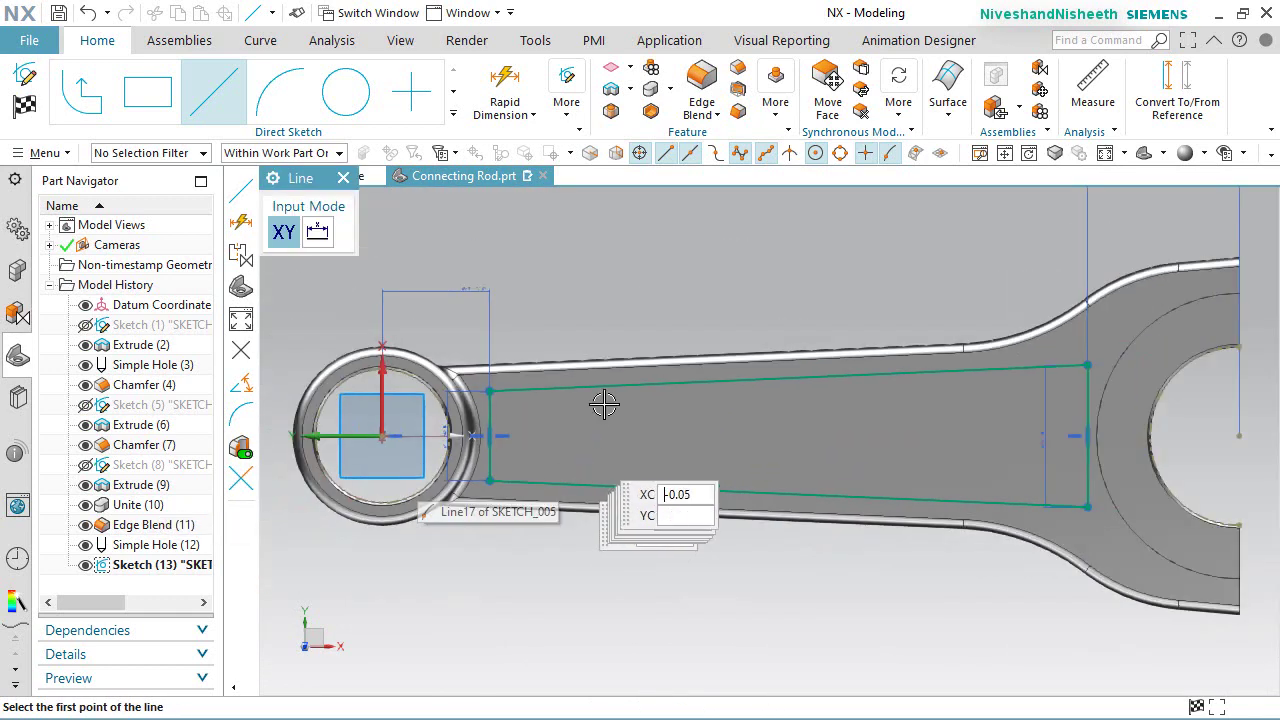
{"action": "right_click", "coordinate": [628, 261]}
{"action": "left_click", "coordinate": [662, 263]}
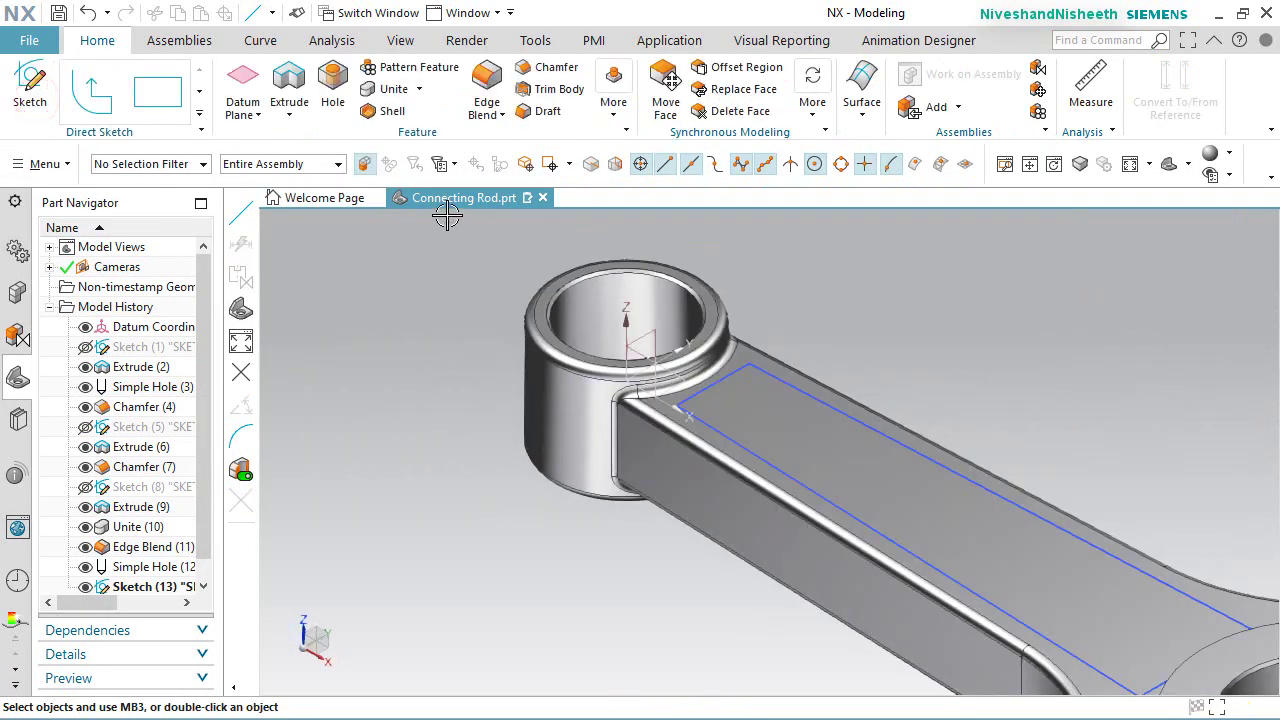
Step: Extrude the tapered profile 0.21875 in down into the arm with the Subtract boolean to cut a pocket
{"action": "left_click", "coordinate": [288, 85]}
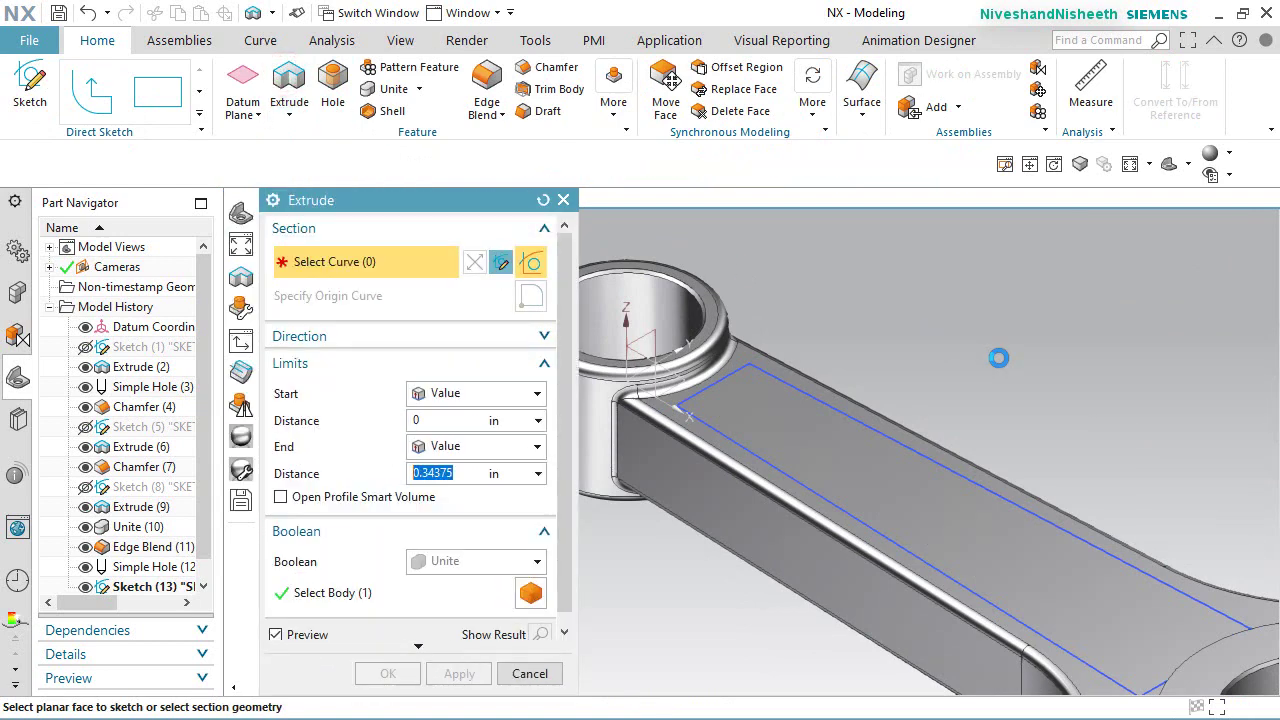
{"action": "left_click", "coordinate": [812, 398]}
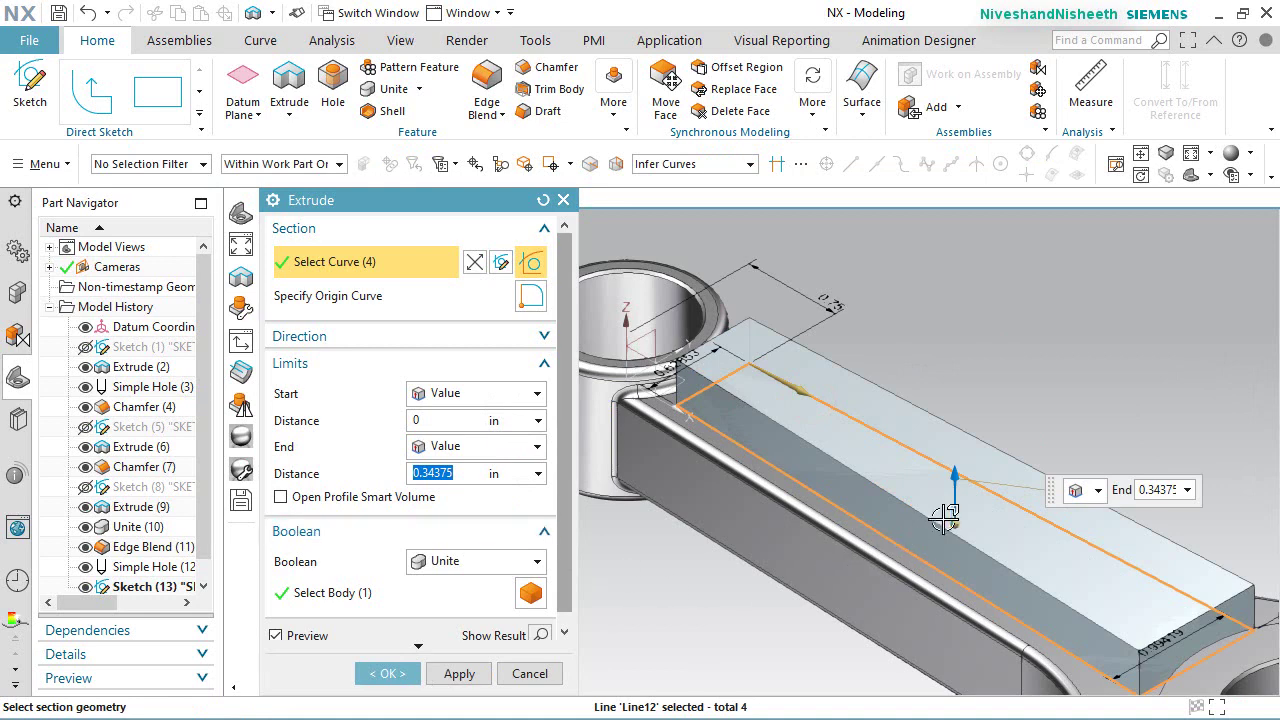
{"action": "middle_click_drag", "start_coordinate": [930, 440], "coordinate": [910, 383]}
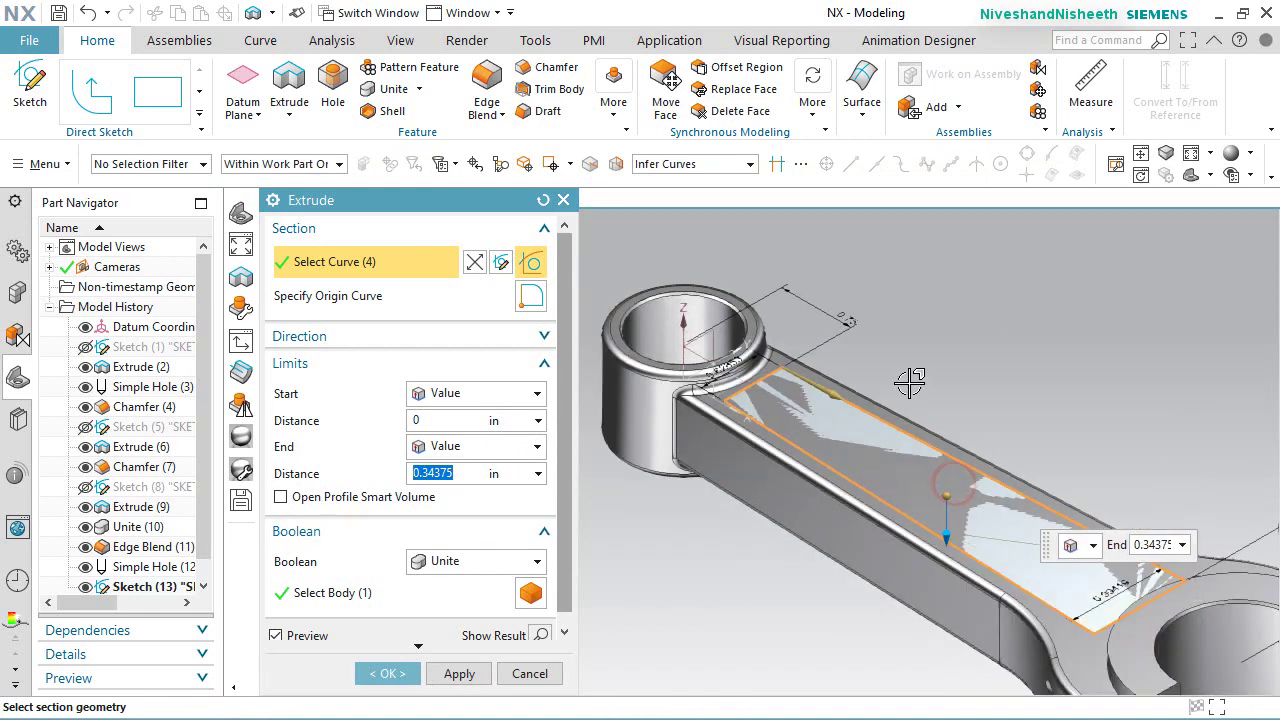
{"action": "left_click", "coordinate": [521, 563]}
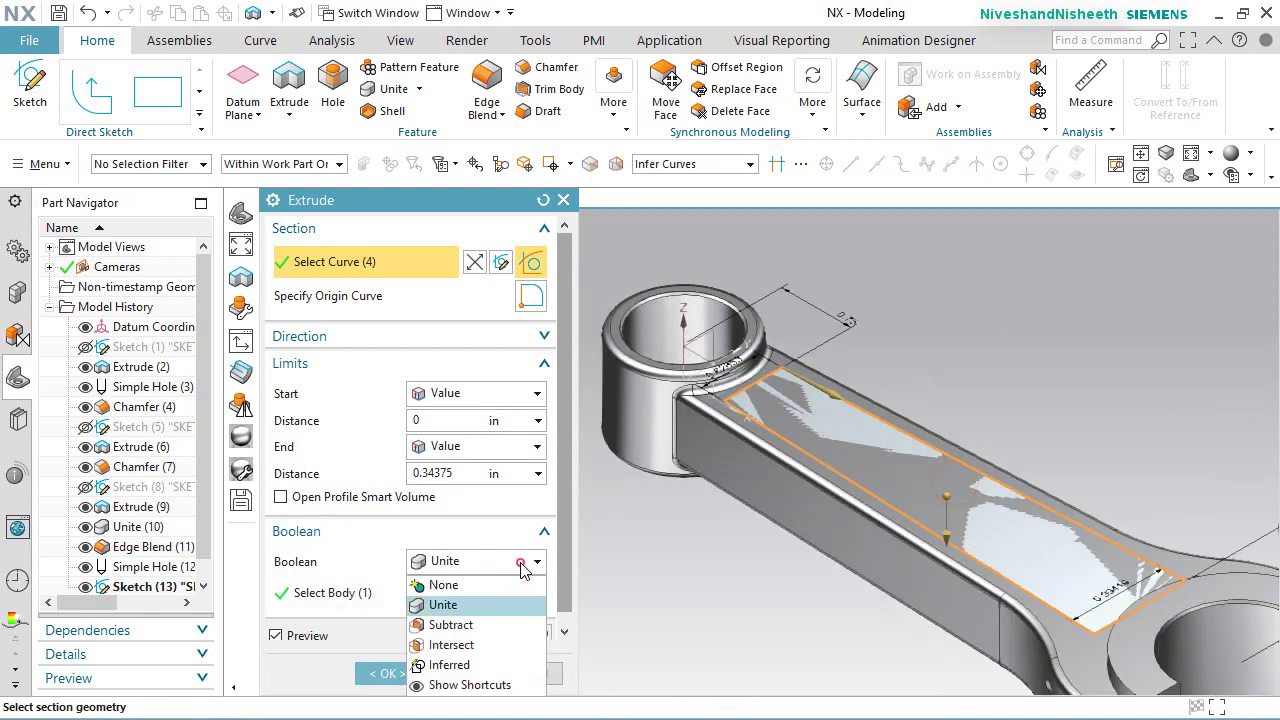
{"action": "left_click", "coordinate": [470, 623]}
{"action": "left_click", "coordinate": [466, 473]}
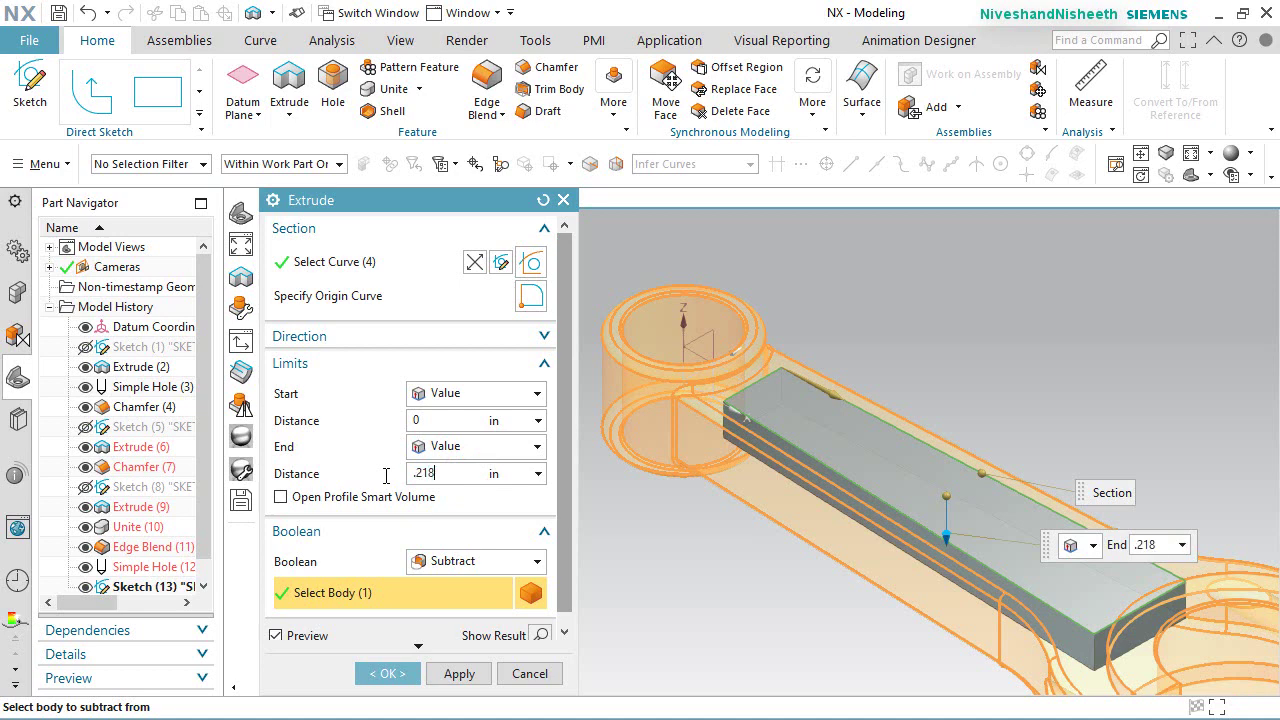
{"action": "key", "text": "Return"}
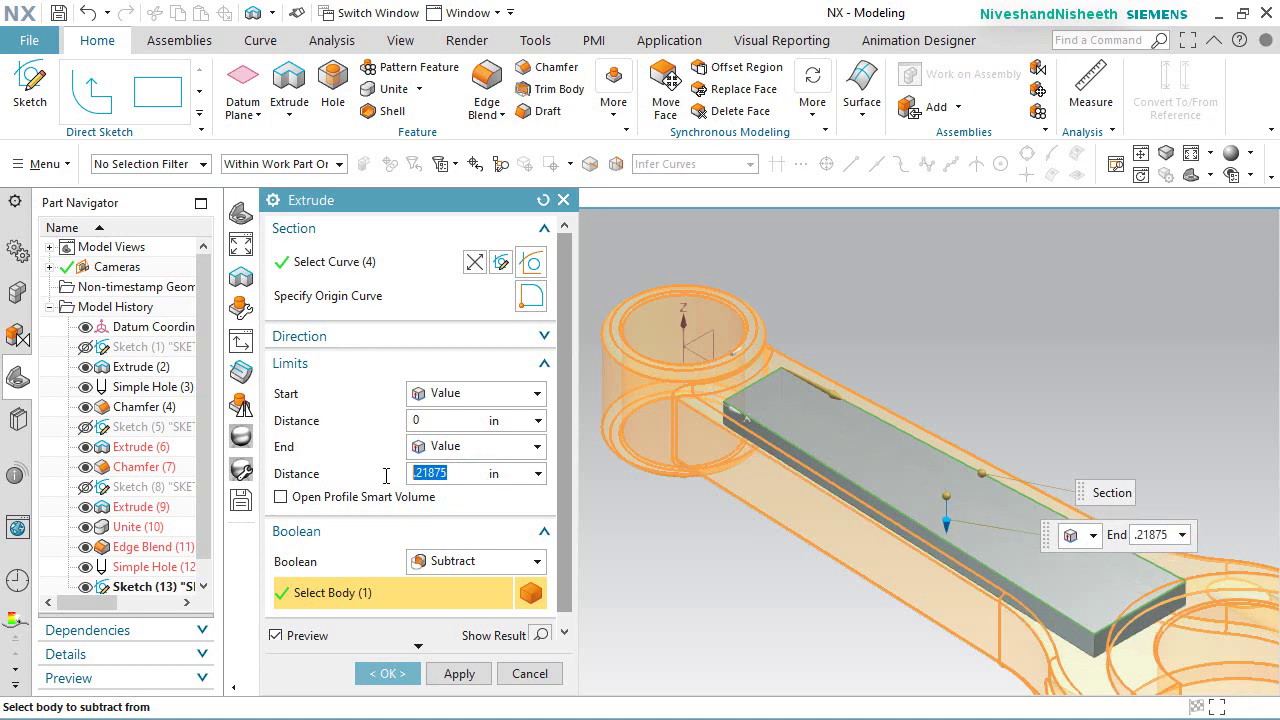
{"action": "left_click", "coordinate": [387, 673]}
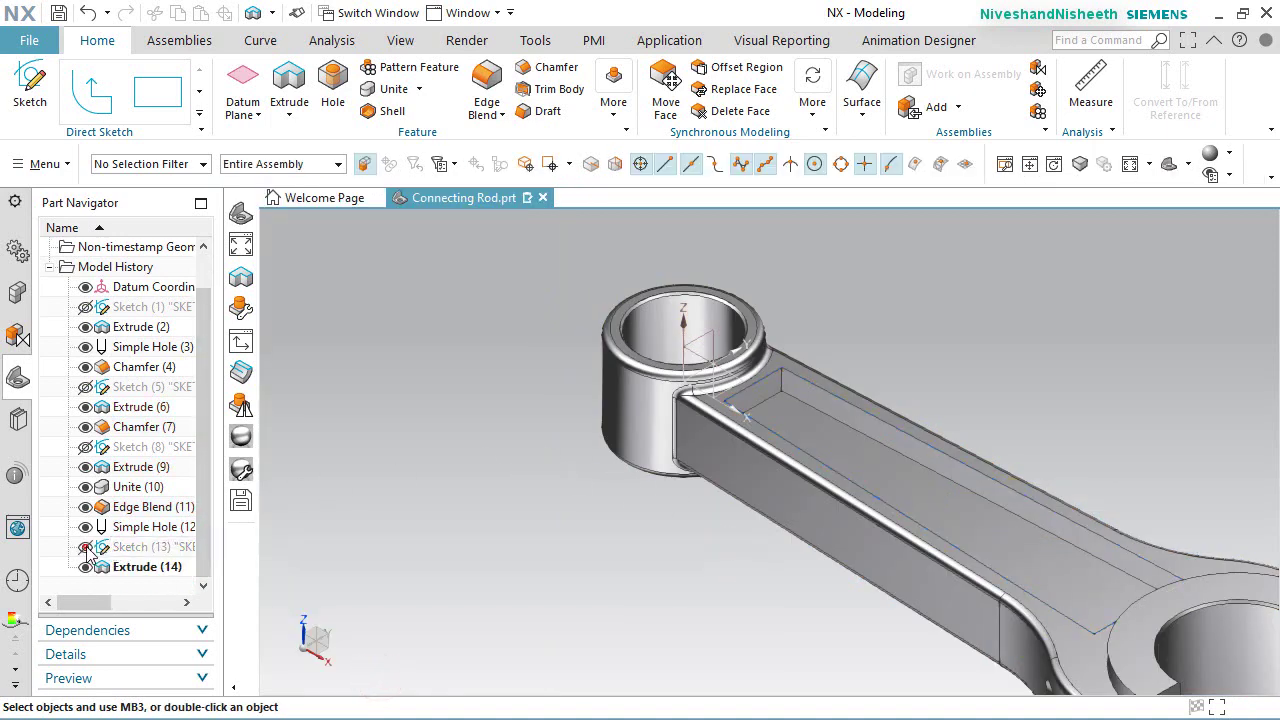
Step: Mirror the pocket cut in the arm's top face about the XY plane of the datum coordinate system to the underside
{"action": "scroll", "coordinate": [300, 414], "scroll_direction": "down", "scroll_amount": 3}
{"action": "scroll", "coordinate": [846, 529], "scroll_direction": "up", "scroll_amount": 3}
{"action": "middle_click_drag", "start_coordinate": [846, 529], "coordinate": [880, 380]}
{"action": "key", "text": "Home"}
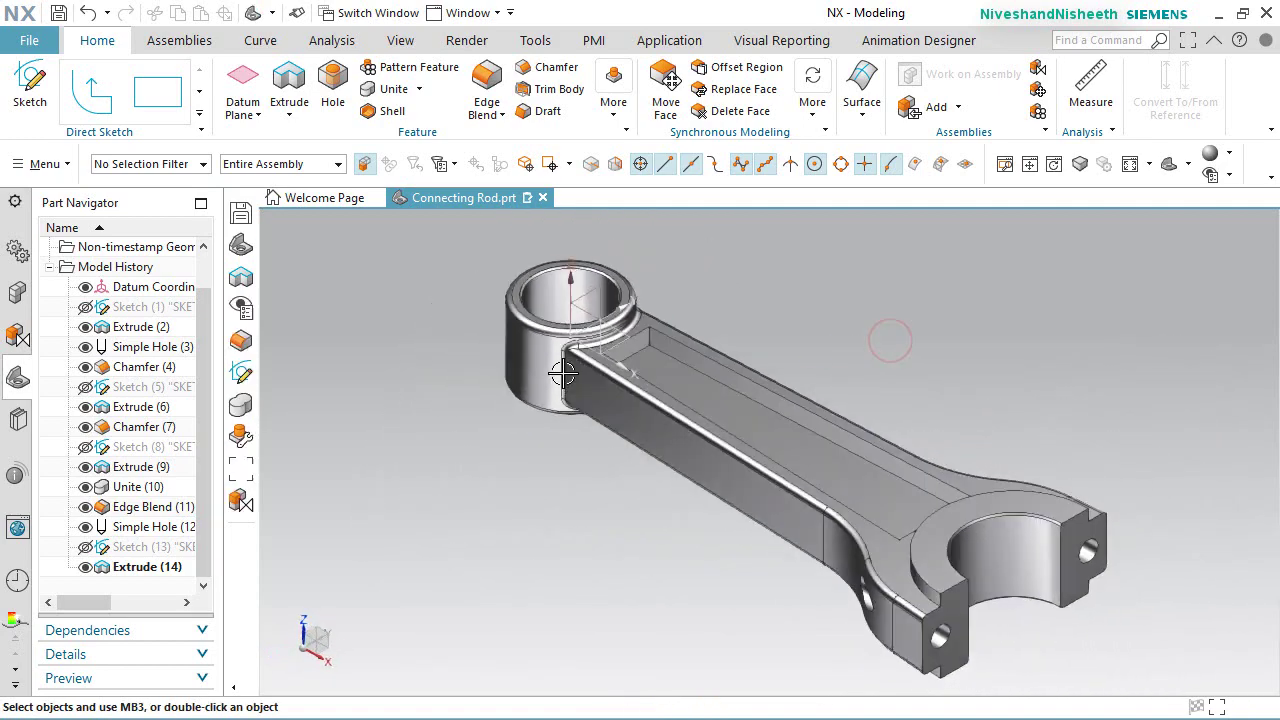
{"action": "left_click", "coordinate": [612, 96]}
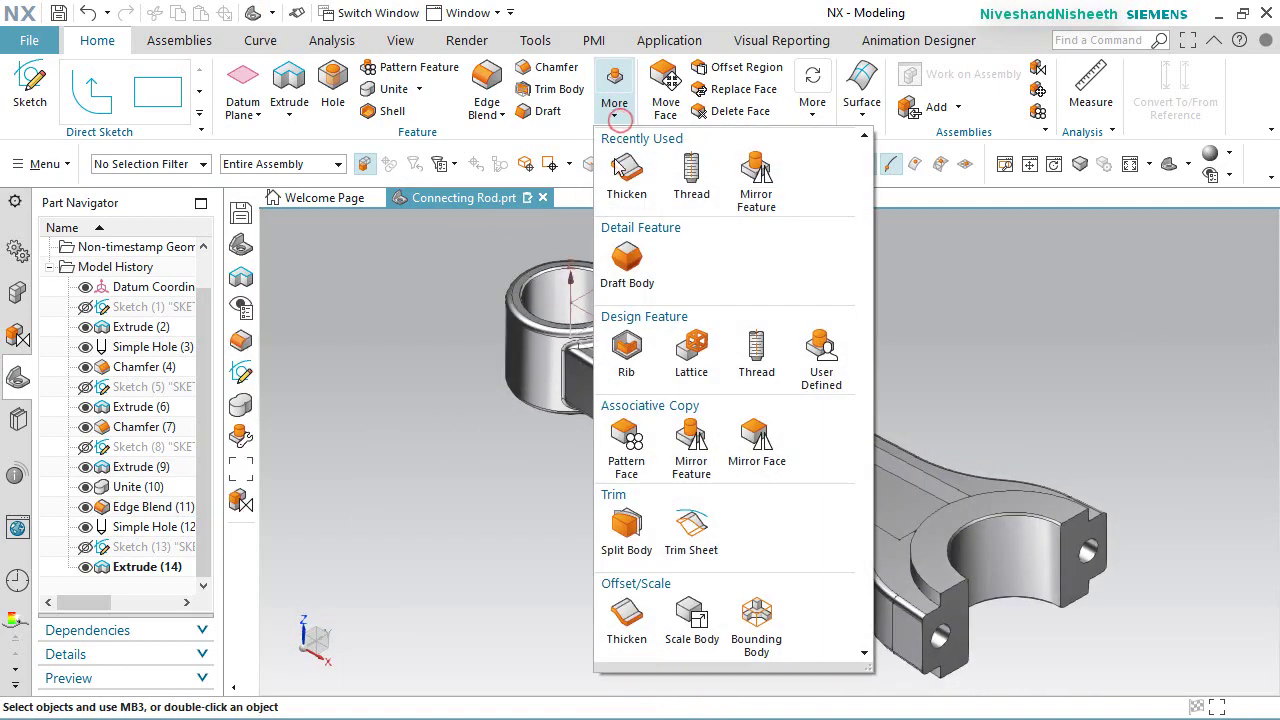
{"action": "left_click", "coordinate": [771, 190]}
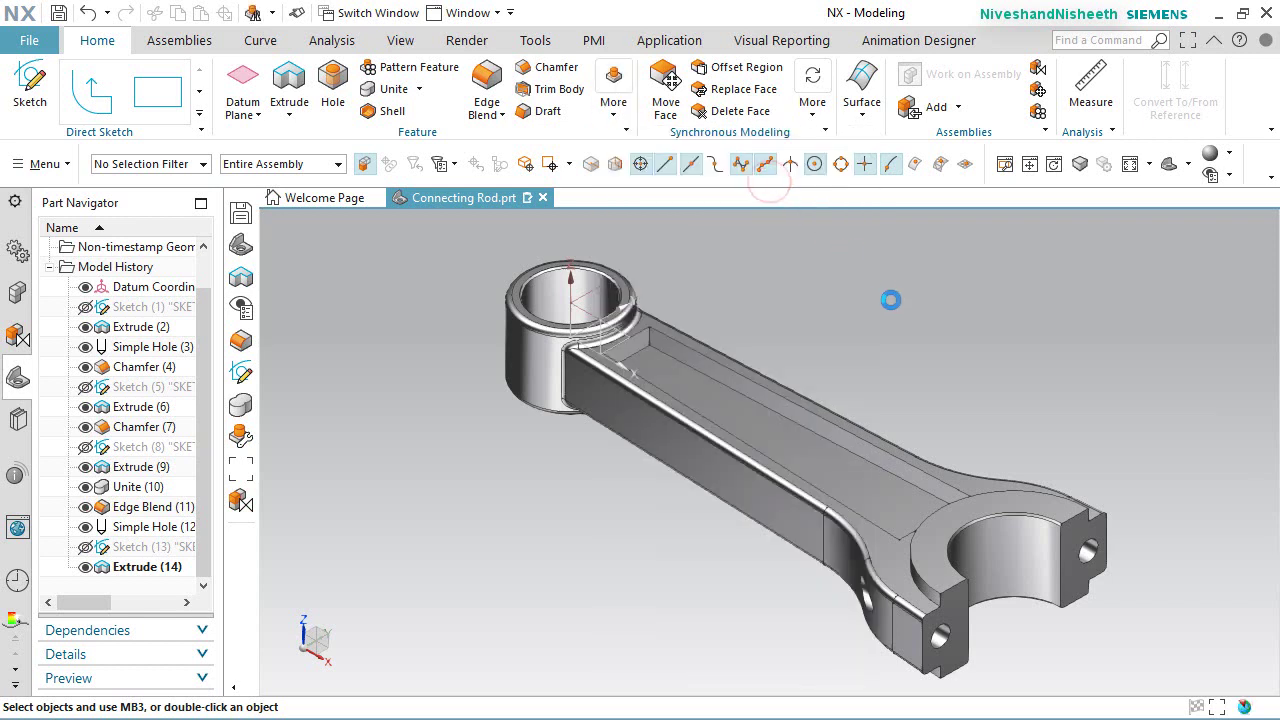
{"action": "scroll", "coordinate": [1030, 360], "scroll_direction": "down", "scroll_amount": 1}
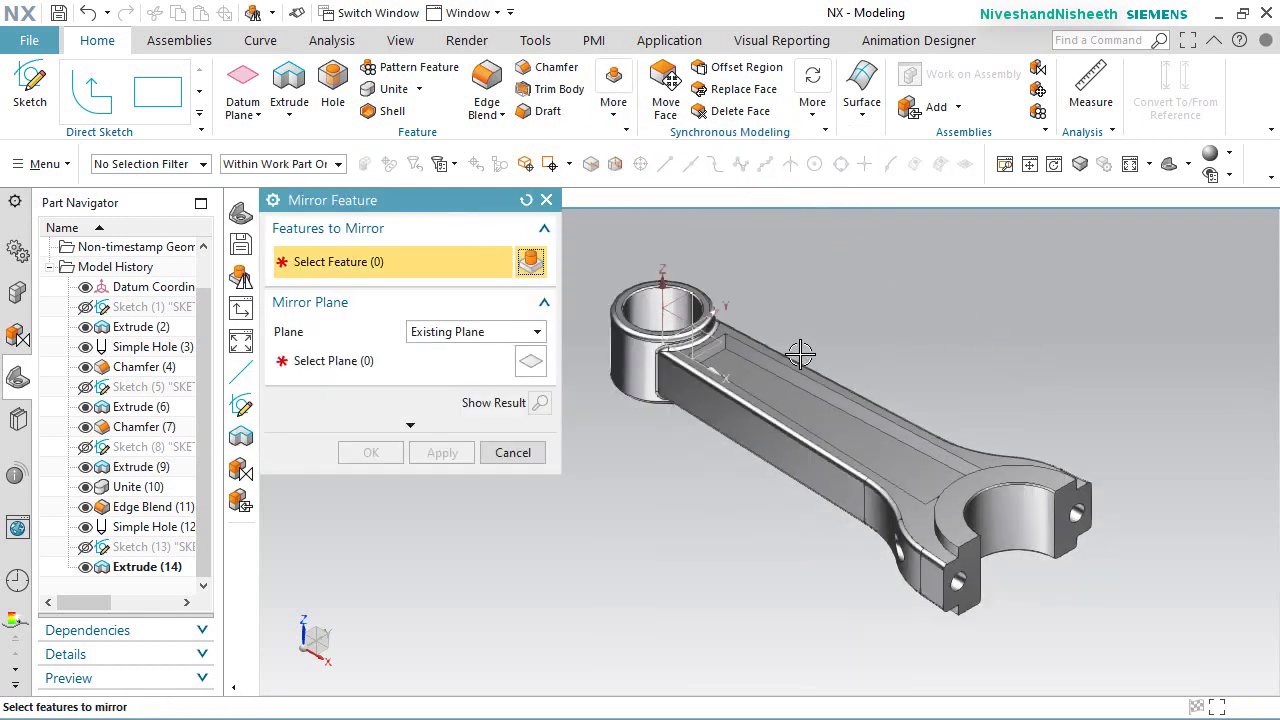
{"action": "left_click", "coordinate": [778, 382]}
{"action": "scroll", "coordinate": [726, 240], "scroll_direction": "up", "scroll_amount": 2}
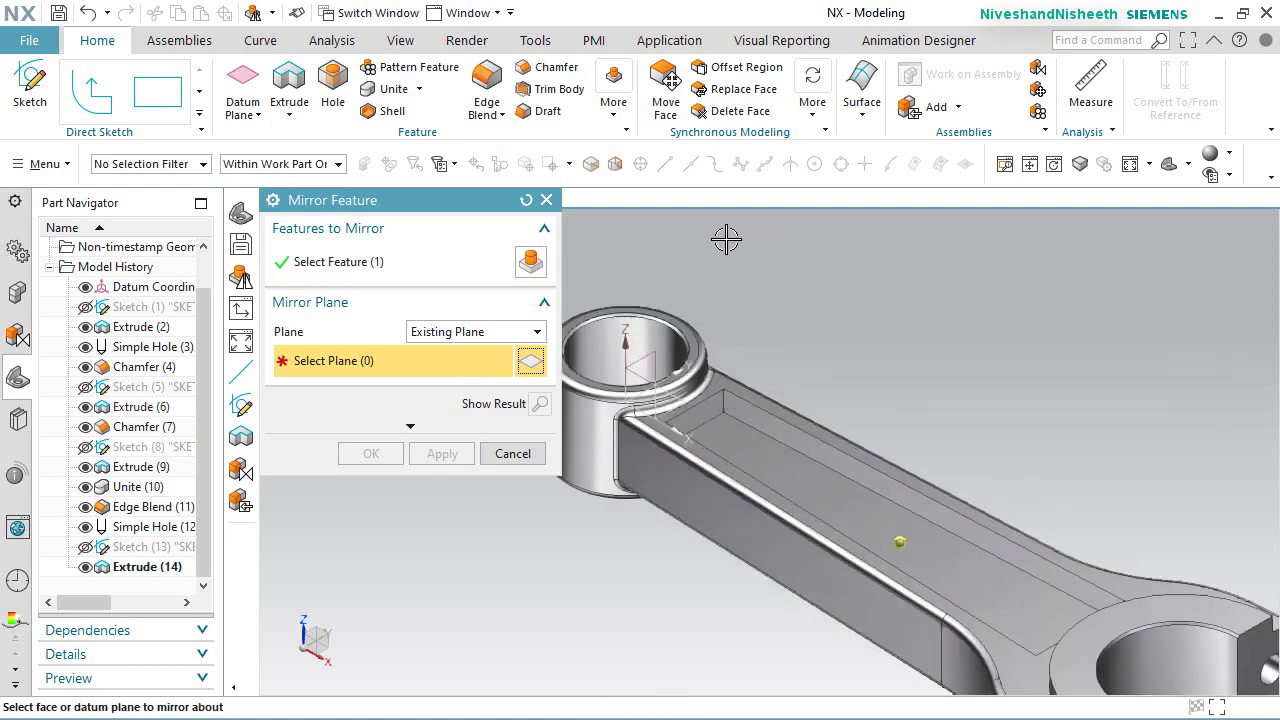
{"action": "scroll", "coordinate": [653, 349], "scroll_direction": "up", "scroll_amount": 2}
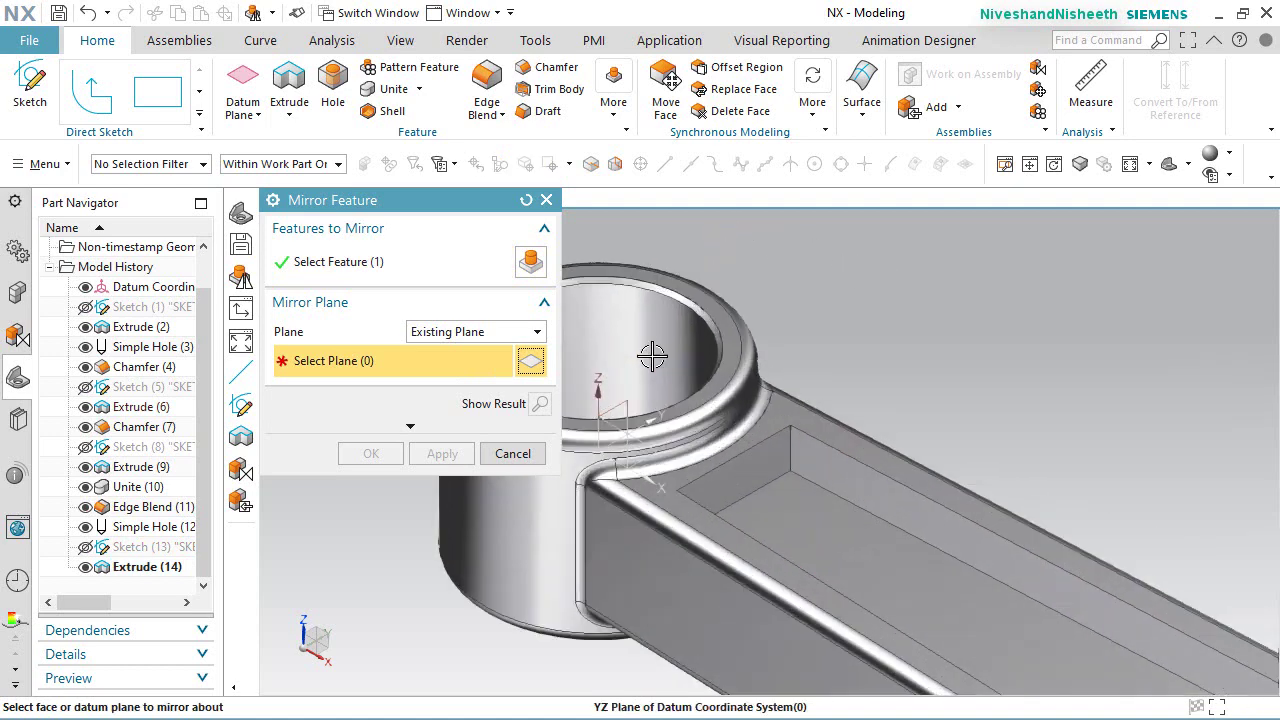
{"action": "left_click", "coordinate": [646, 455]}
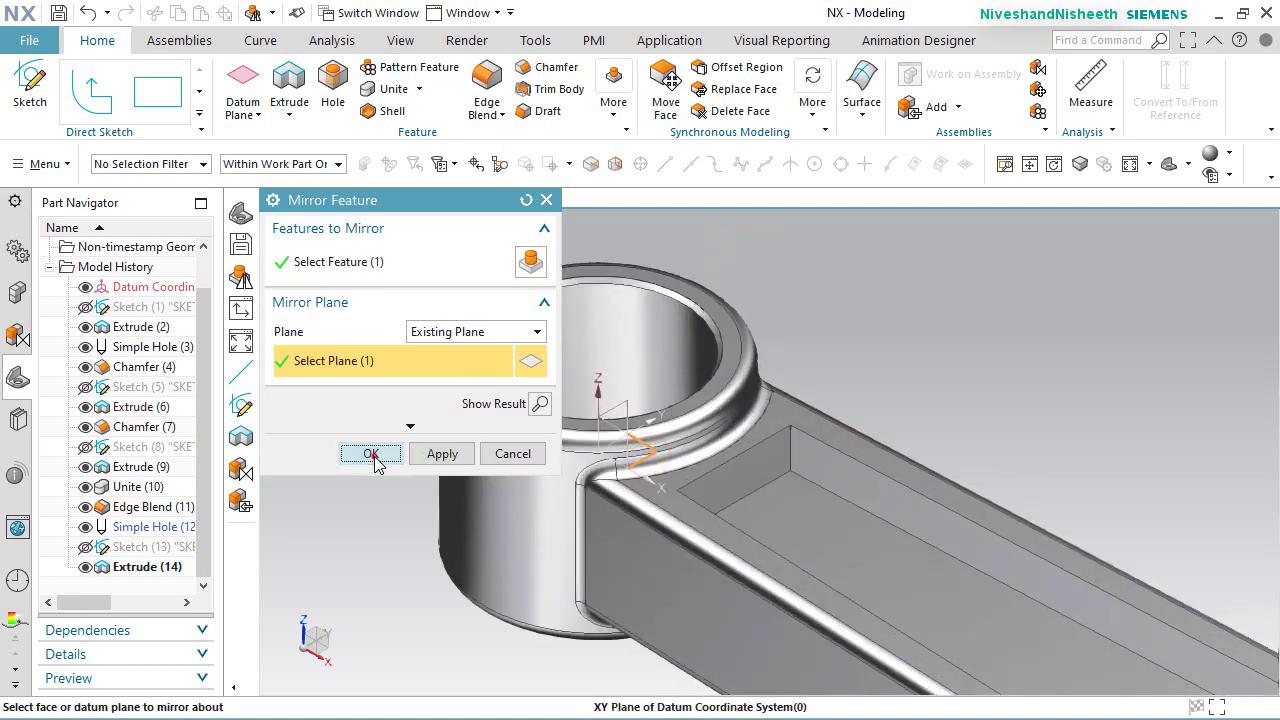
{"action": "left_click", "coordinate": [370, 453]}
{"action": "scroll", "coordinate": [646, 318], "scroll_direction": "down", "scroll_amount": 3}
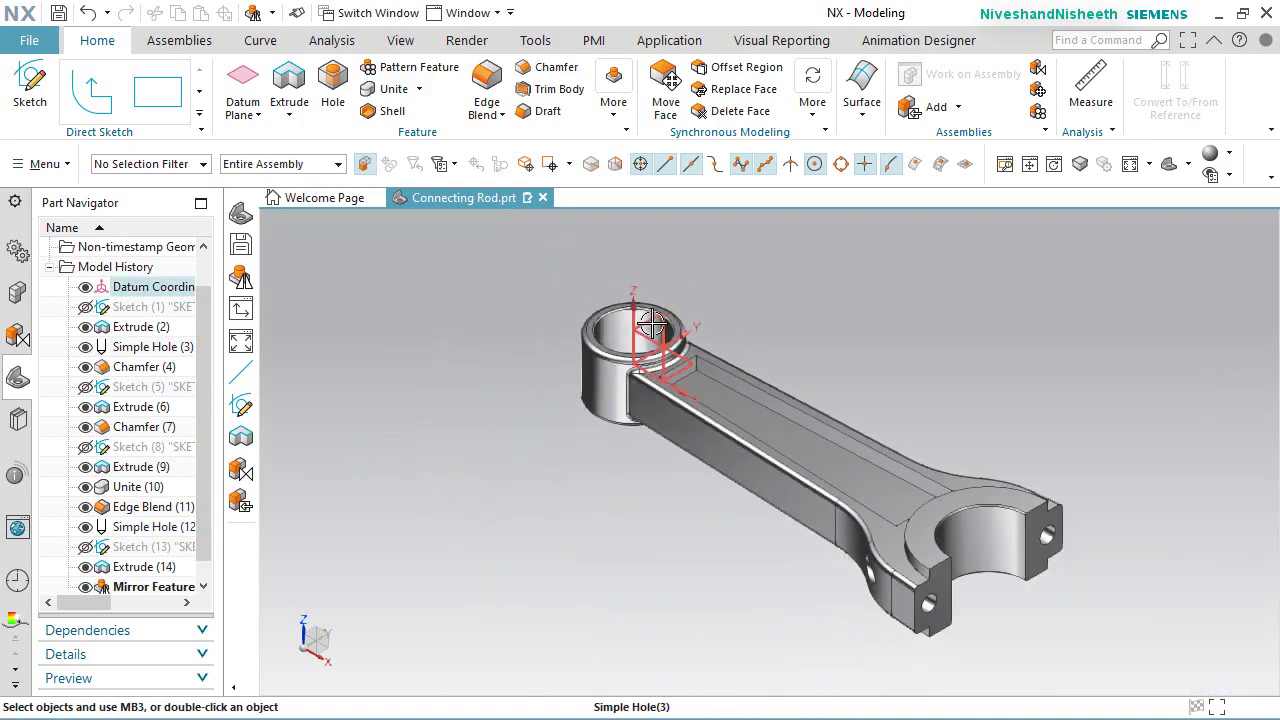
{"action": "middle_click_drag", "start_coordinate": [786, 349], "coordinate": [740, 569]}
{"action": "mouse_move", "coordinate": [704, 304]}
{"action": "middle_mouse_down"}
{"action": "mouse_move", "coordinate": [557, 277]}
{"action": "mouse_move", "coordinate": [493, 312]}
{"action": "middle_mouse_up"}
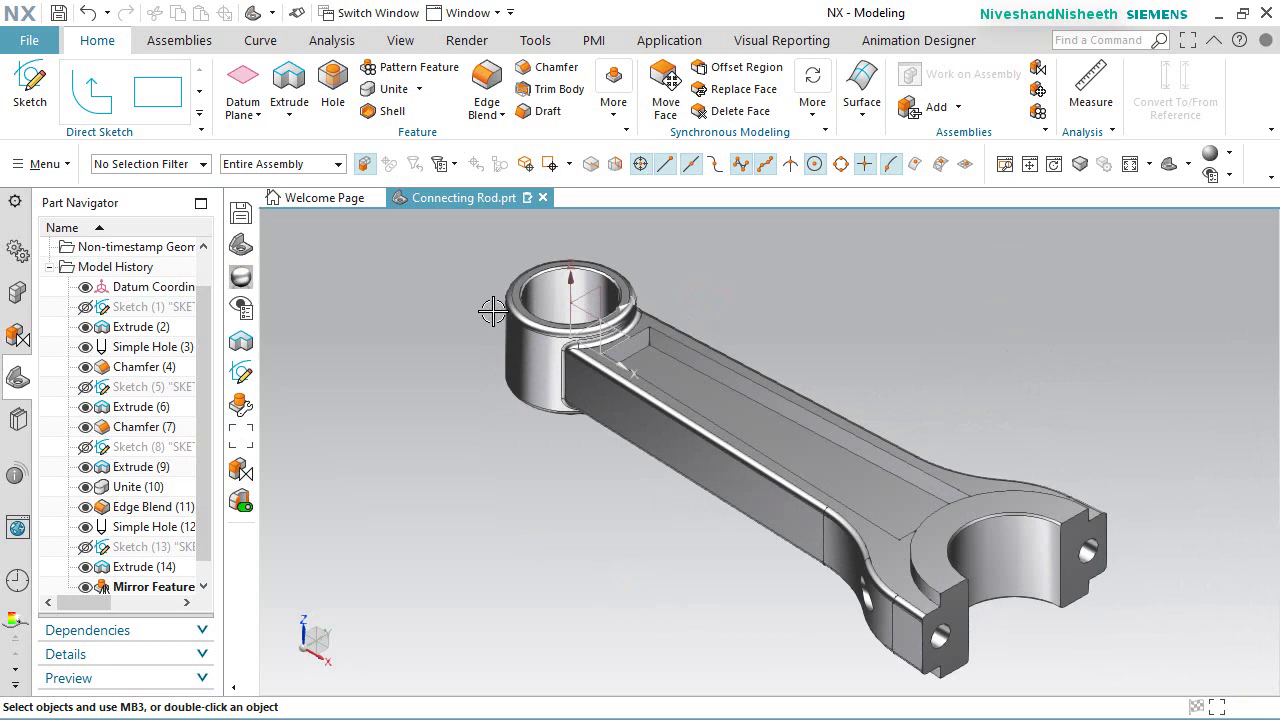
{"action": "left_click", "coordinate": [544, 567]}
Step: Edge blend the four vertical corner edges at the big end of both pockets with a 0.3125 in radius
{"action": "left_click", "coordinate": [472, 84]}
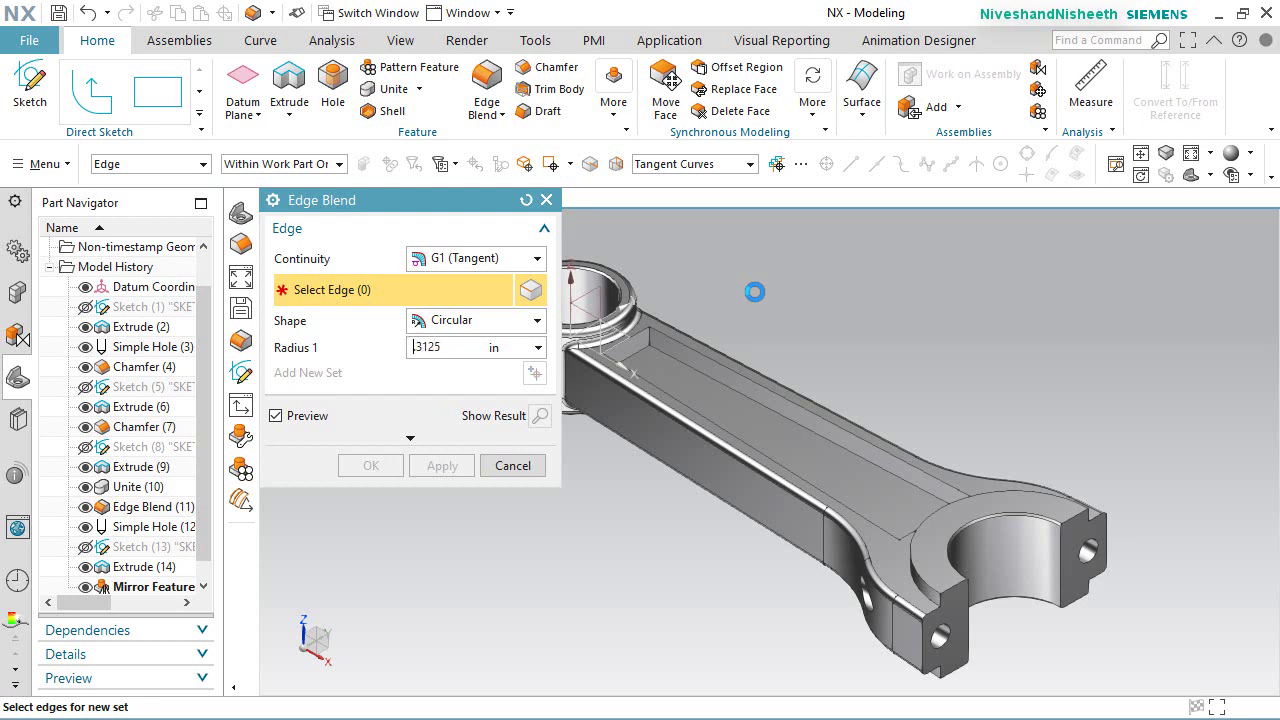
{"action": "middle_click_drag", "start_coordinate": [910, 530], "coordinate": [959, 449]}
{"action": "scroll", "coordinate": [940, 430], "scroll_direction": "up", "scroll_amount": 3}
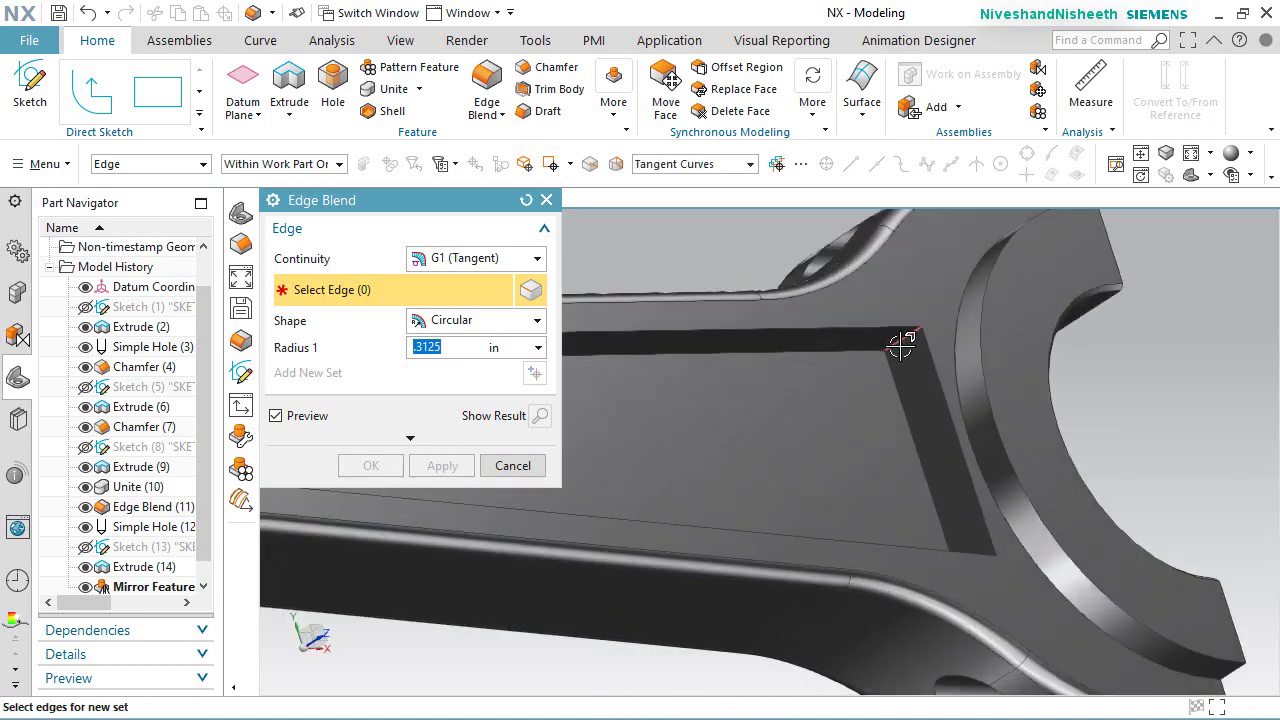
{"action": "left_click", "coordinate": [901, 344]}
{"action": "middle_click_drag", "start_coordinate": [901, 344], "coordinate": [941, 432]}
{"action": "middle_click_drag", "start_coordinate": [962, 473], "coordinate": [923, 489]}
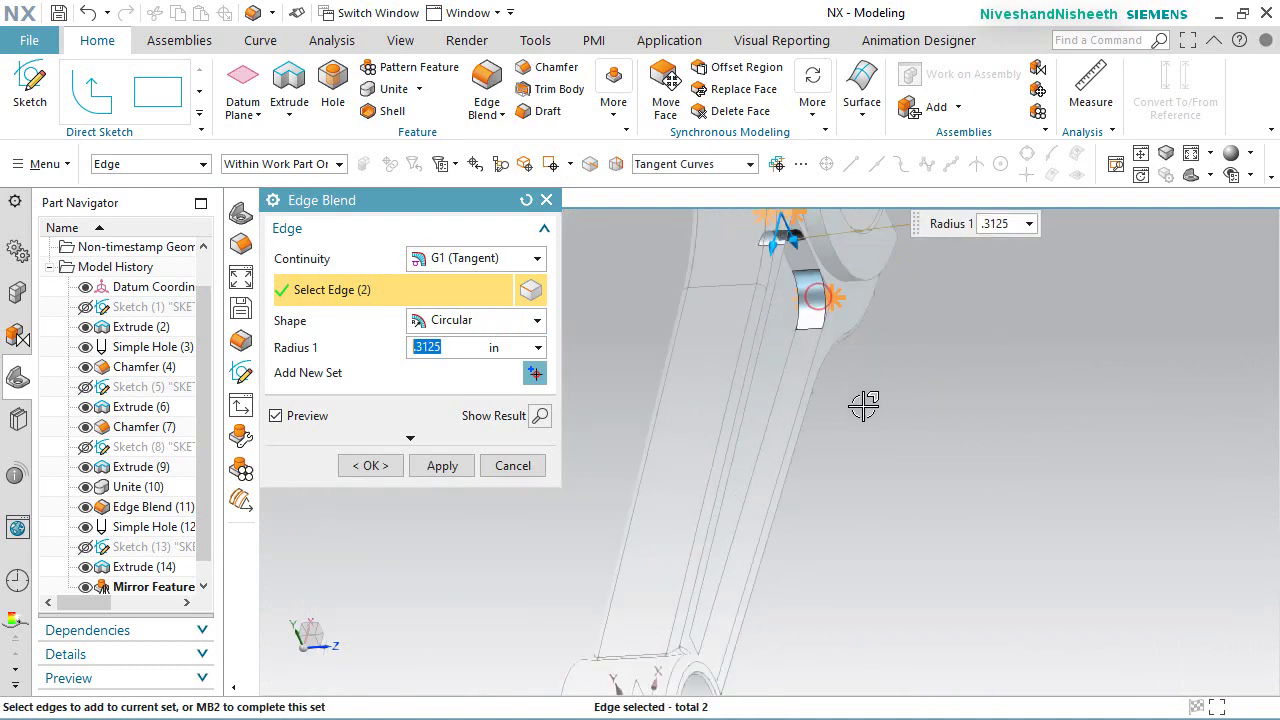
{"action": "middle_click_drag", "start_coordinate": [863, 403], "coordinate": [957, 451]}
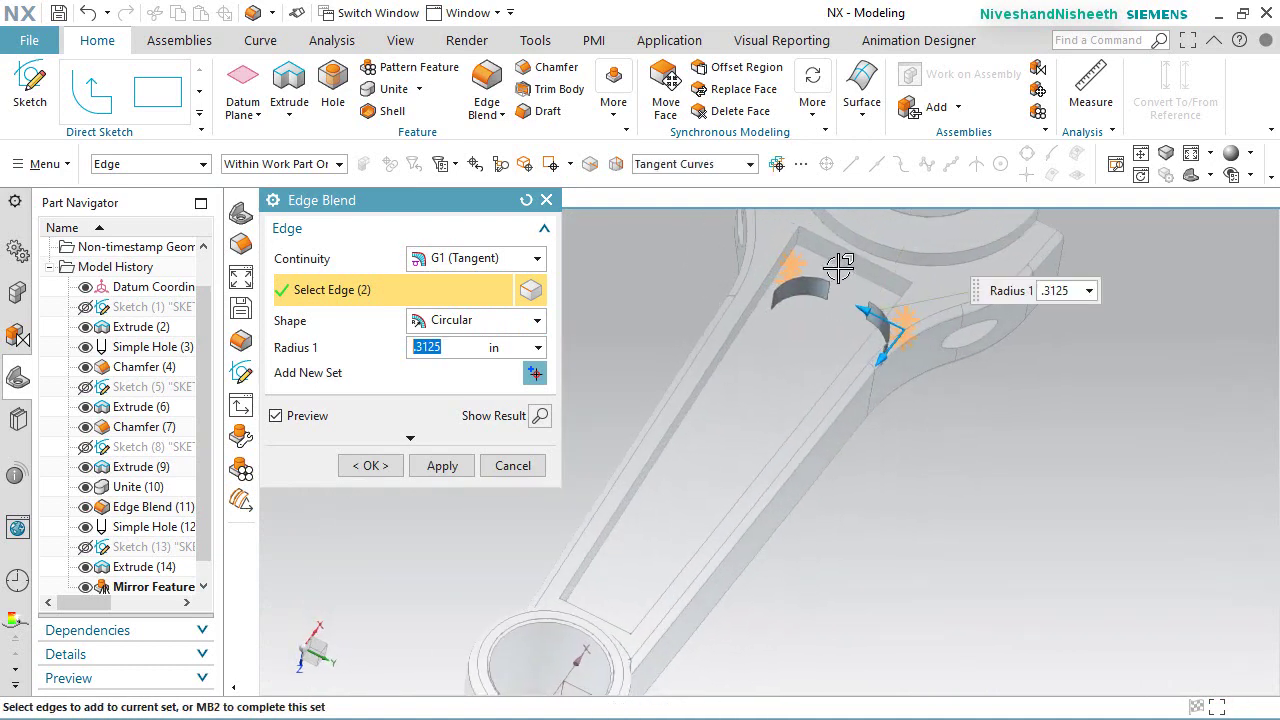
{"action": "scroll", "coordinate": [809, 223], "scroll_direction": "up", "scroll_amount": 5}
{"action": "left_click", "coordinate": [741, 259]}
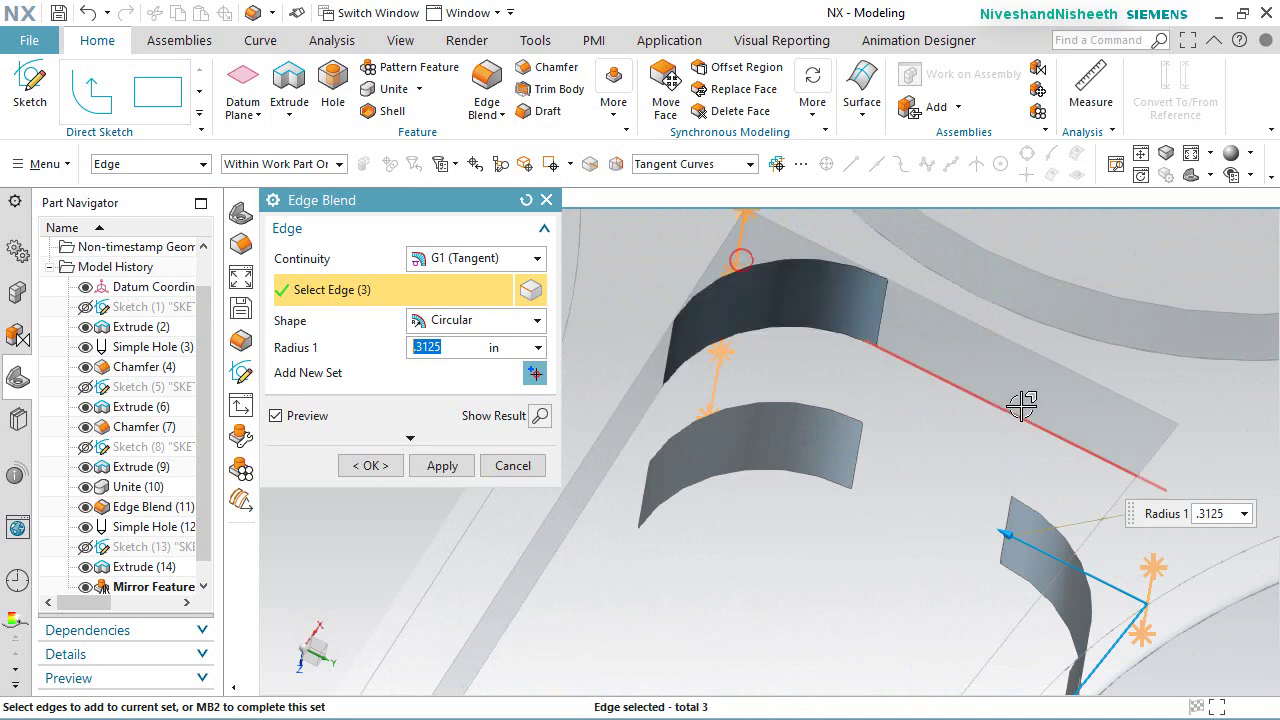
{"action": "middle_click_drag", "start_coordinate": [1021, 405], "coordinate": [1086, 420]}
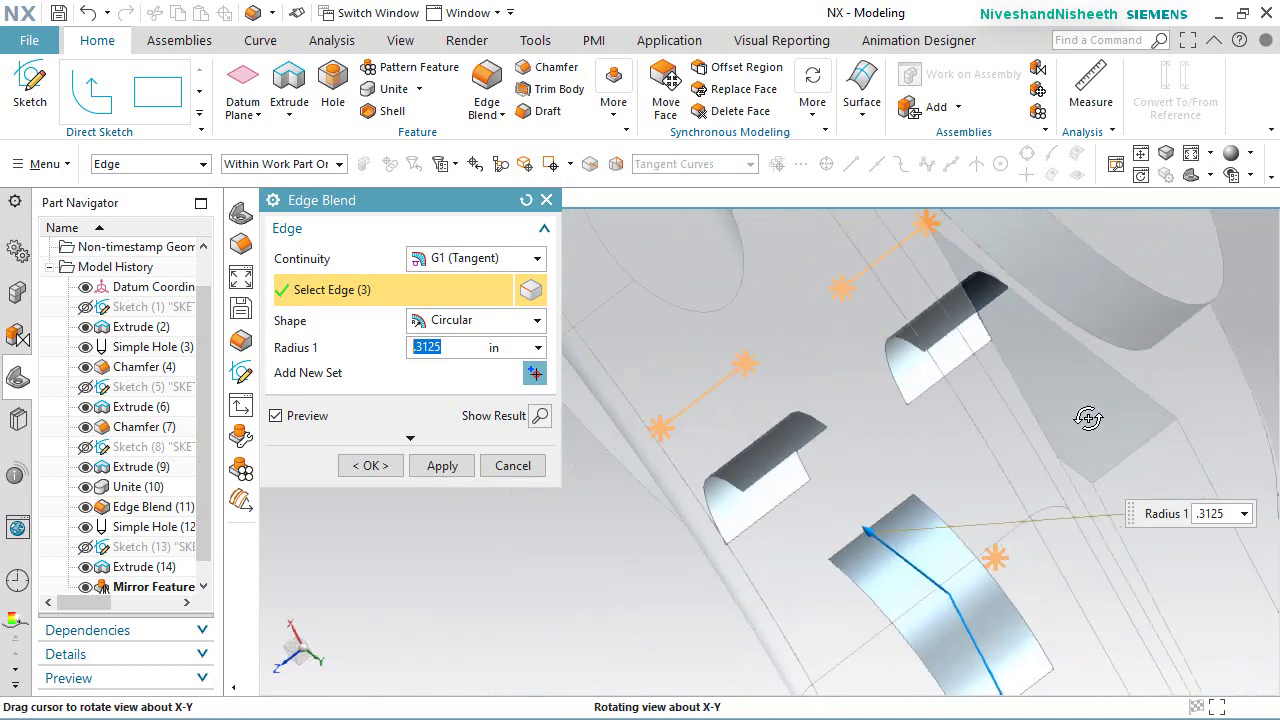
{"action": "left_click", "coordinate": [1146, 452]}
{"action": "left_click", "coordinate": [383, 468]}
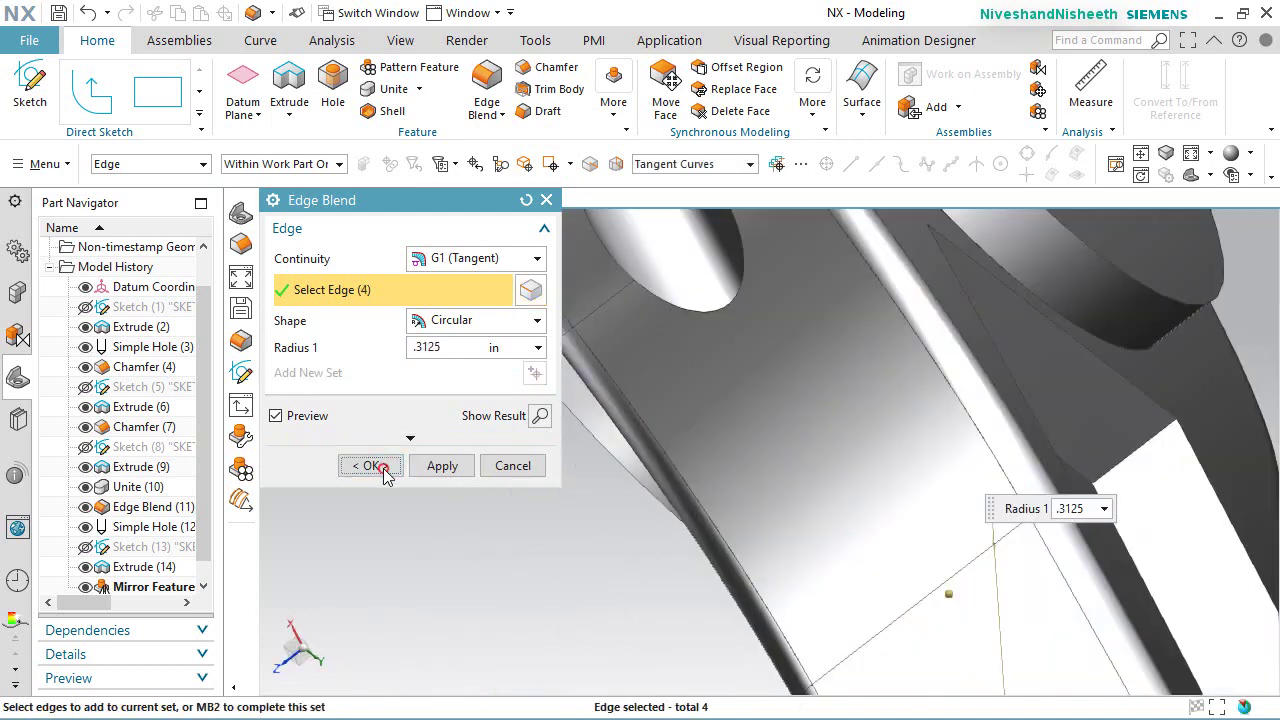
{"action": "right_click", "coordinate": [474, 474]}
{"action": "key", "text": "Home"}
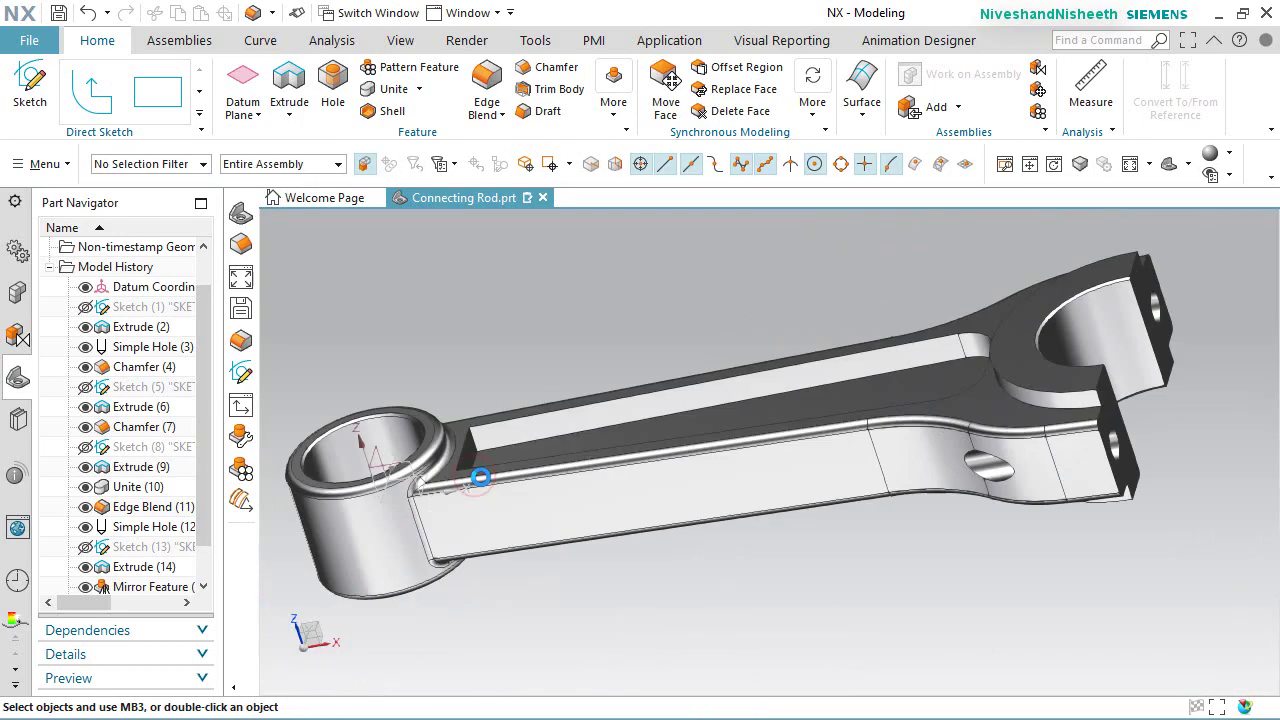
Step: Edge blend the rim and floor edges of the top pocket with a 0.0625 in radius
{"action": "middle_click_drag", "start_coordinate": [850, 473], "coordinate": [959, 468]}
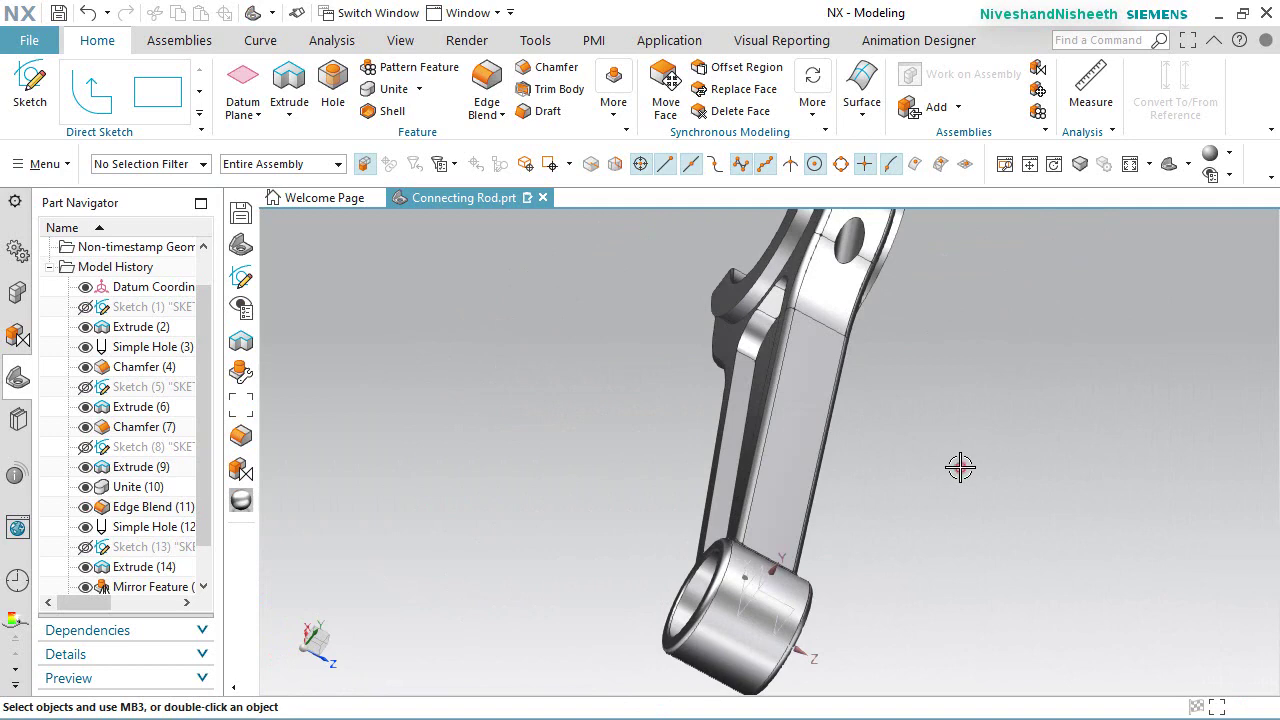
{"action": "key", "text": "Home"}
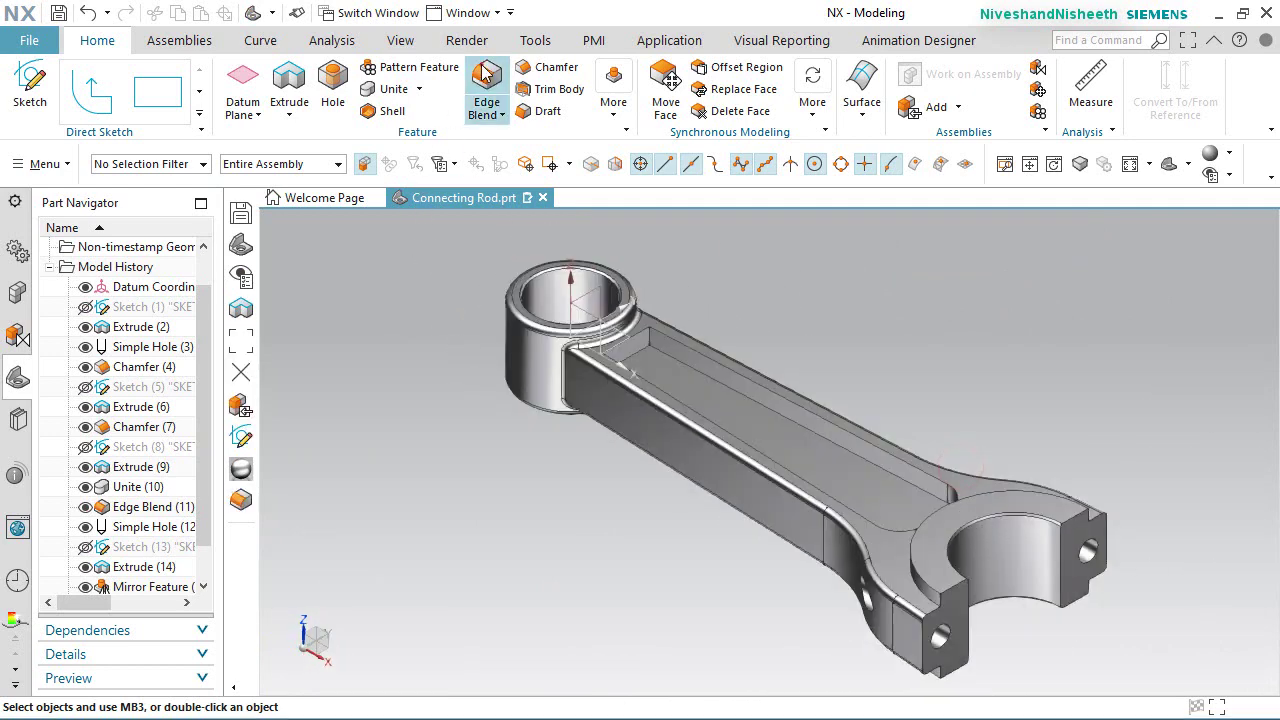
{"action": "left_click", "coordinate": [484, 74]}
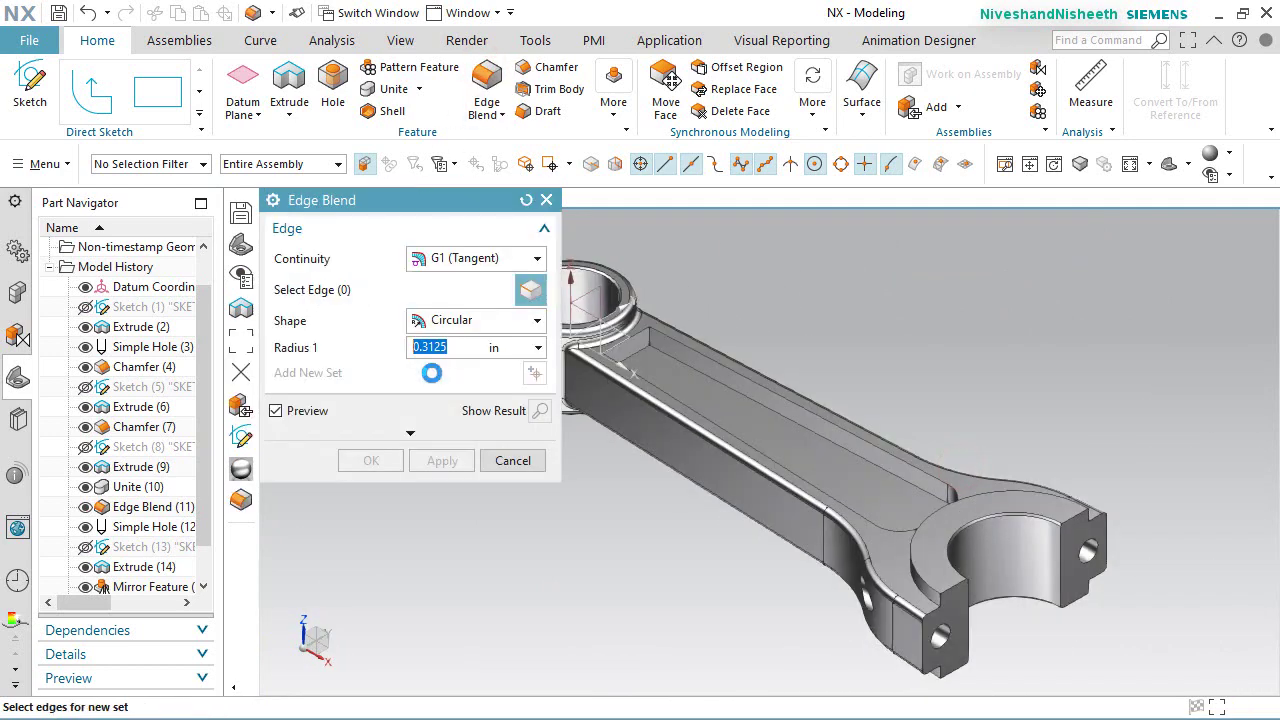
{"action": "type", "text": ".06"}
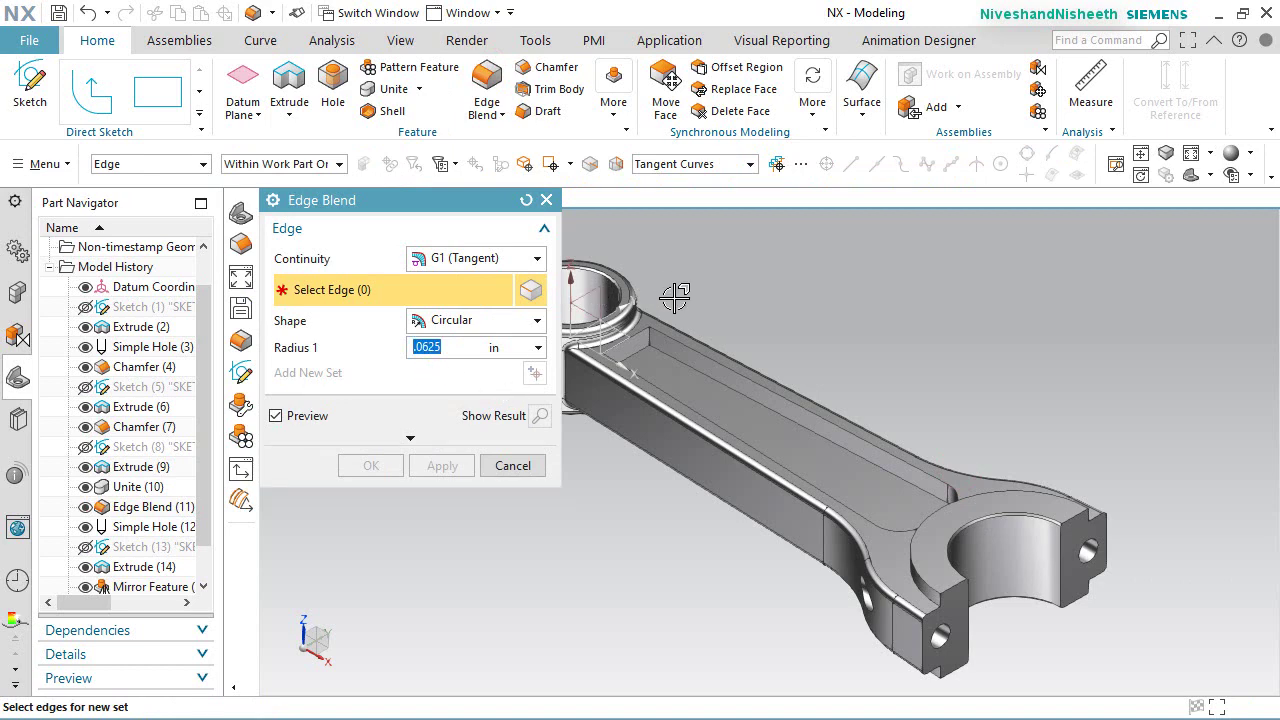
{"action": "left_click", "coordinate": [682, 352]}
{"action": "scroll", "coordinate": [684, 380], "scroll_direction": "down", "scroll_amount": 2}
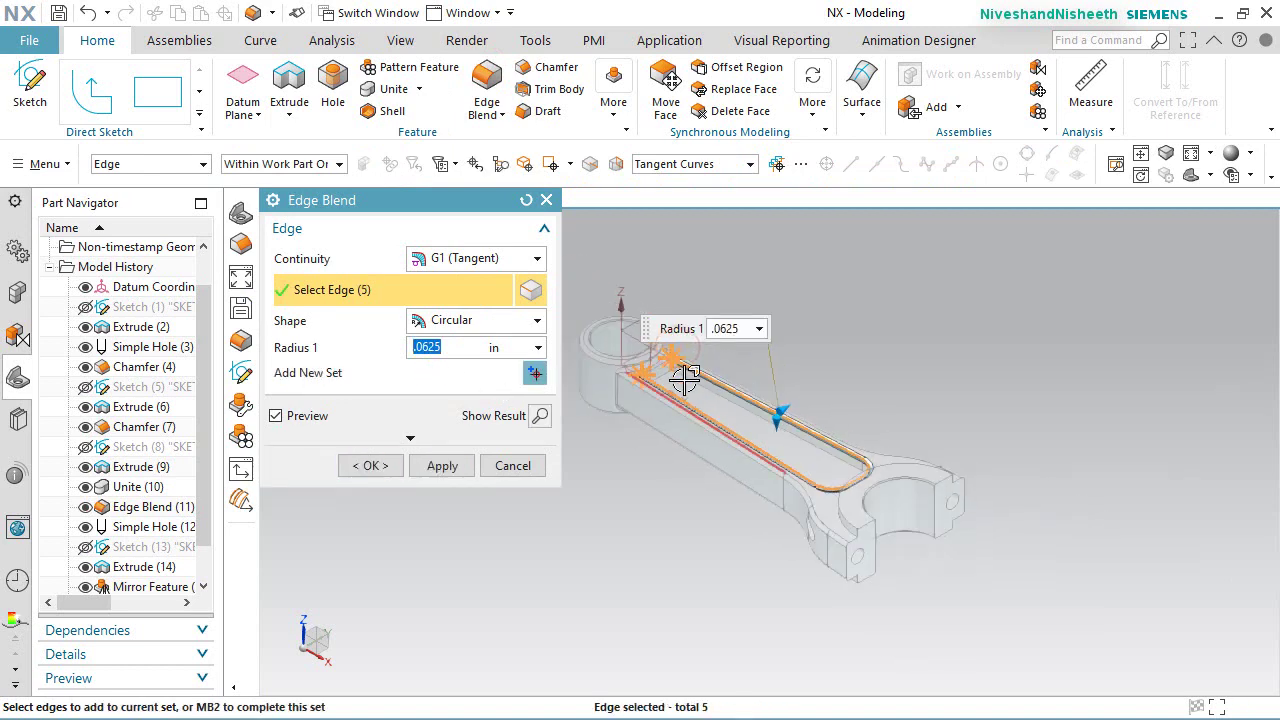
{"action": "scroll", "coordinate": [684, 380], "scroll_direction": "up", "scroll_amount": 4}
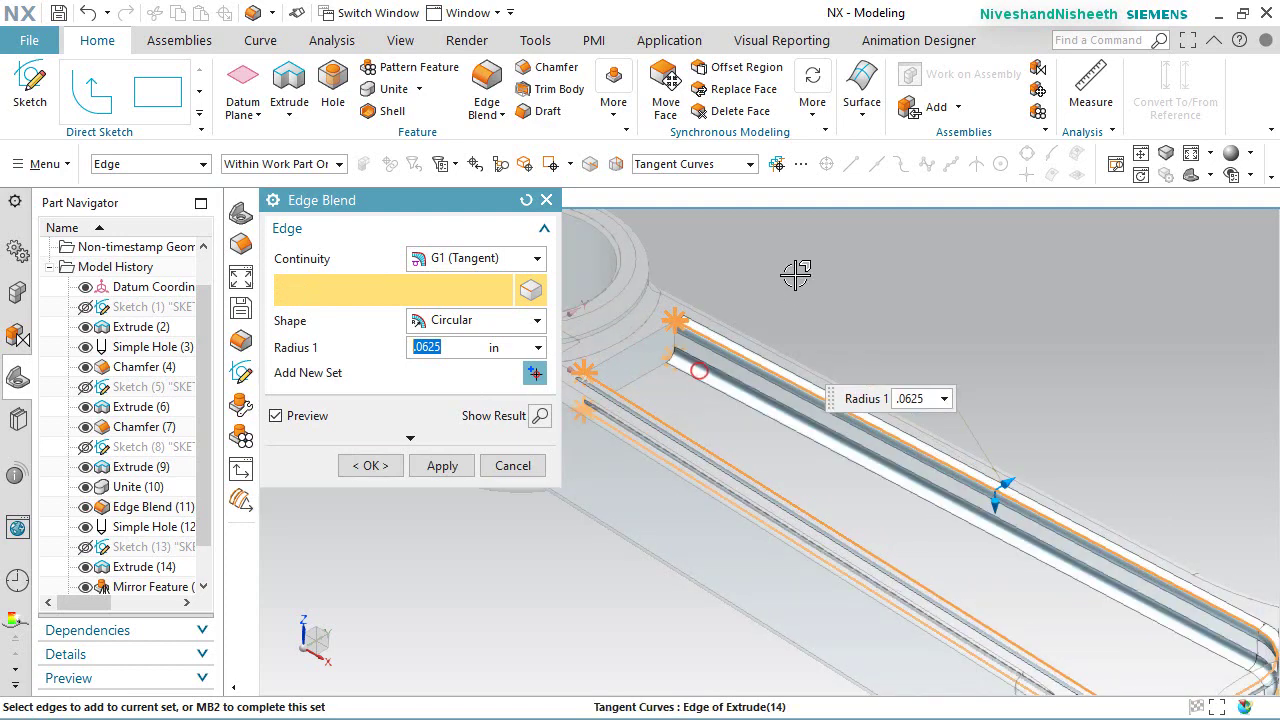
{"action": "left_click", "coordinate": [699, 371]}
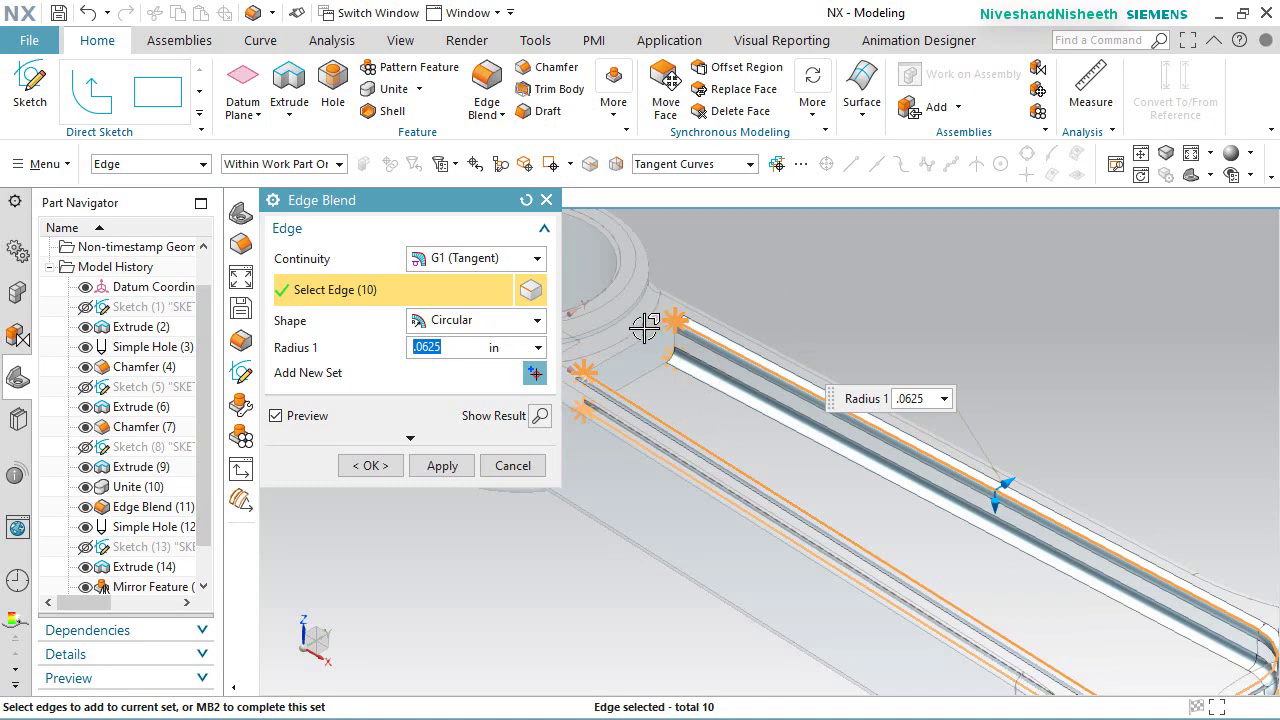
{"action": "left_click", "coordinate": [460, 462]}
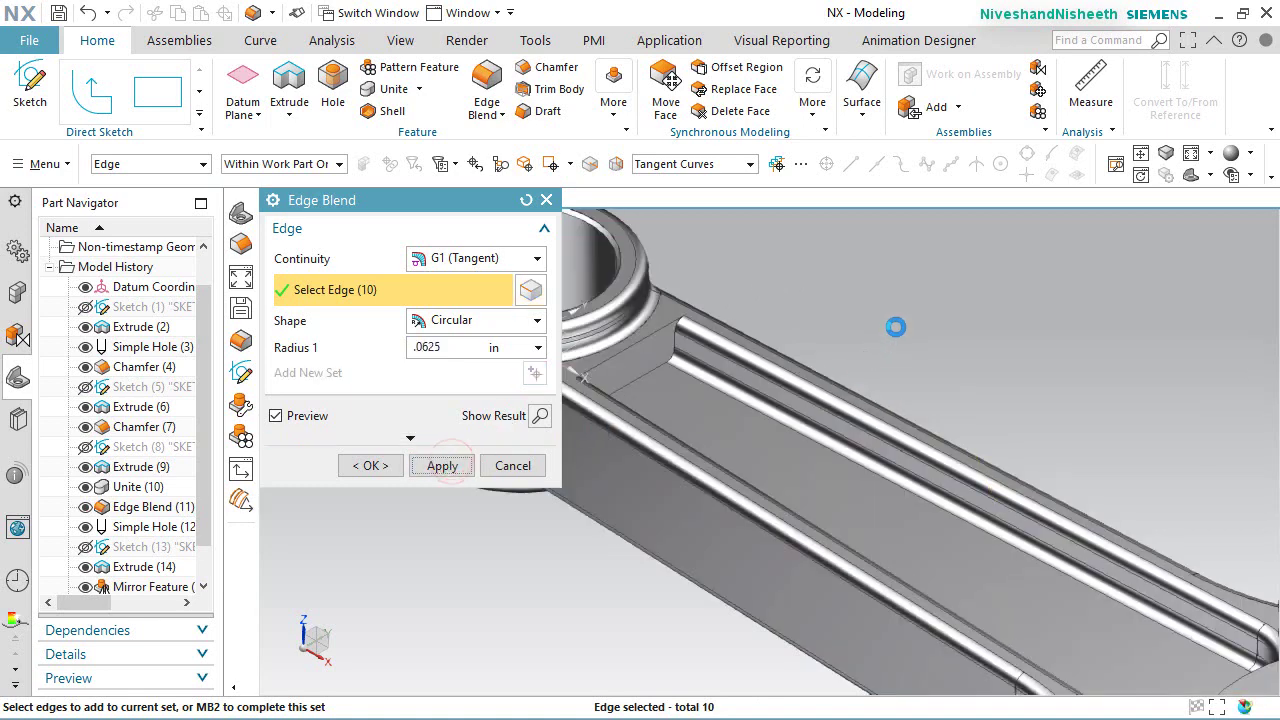
Step: Edge blend the two vertical small-end corners of the mirrored underside pocket with a 0.3125 in radius
{"action": "scroll", "coordinate": [824, 397], "scroll_direction": "down", "scroll_amount": 5}
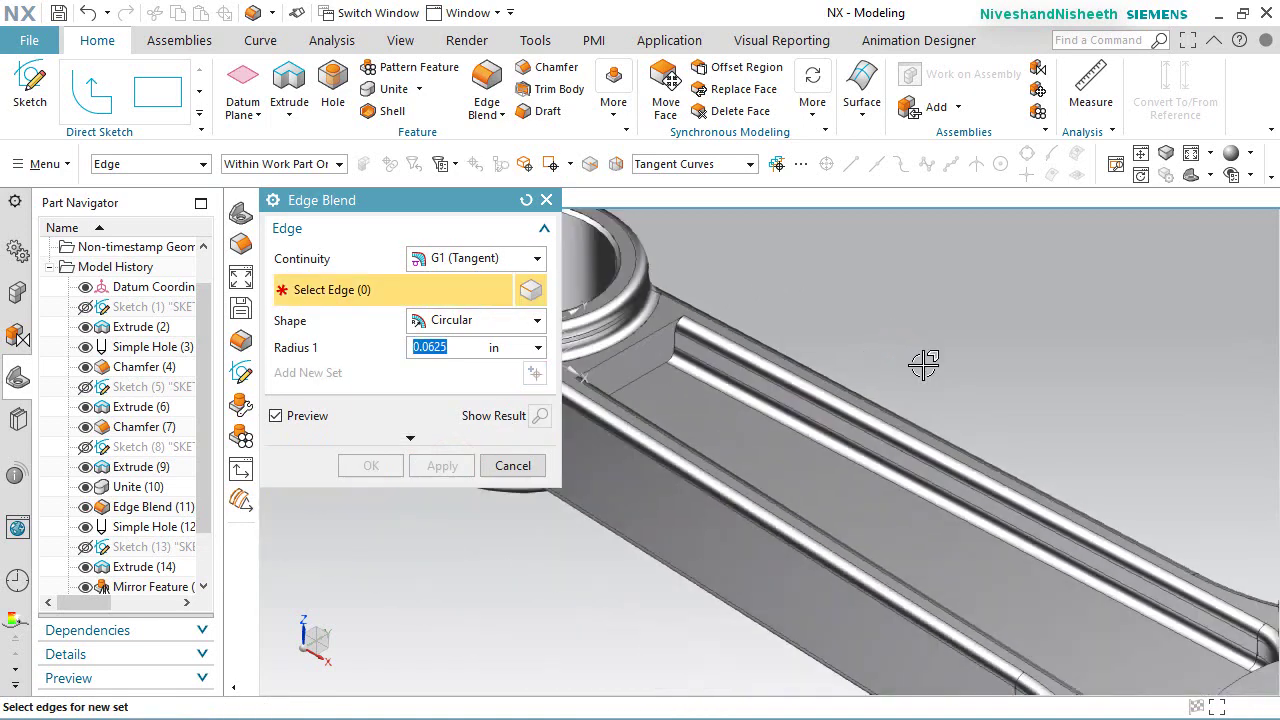
{"action": "middle_click_drag", "start_coordinate": [824, 397], "coordinate": [859, 560]}
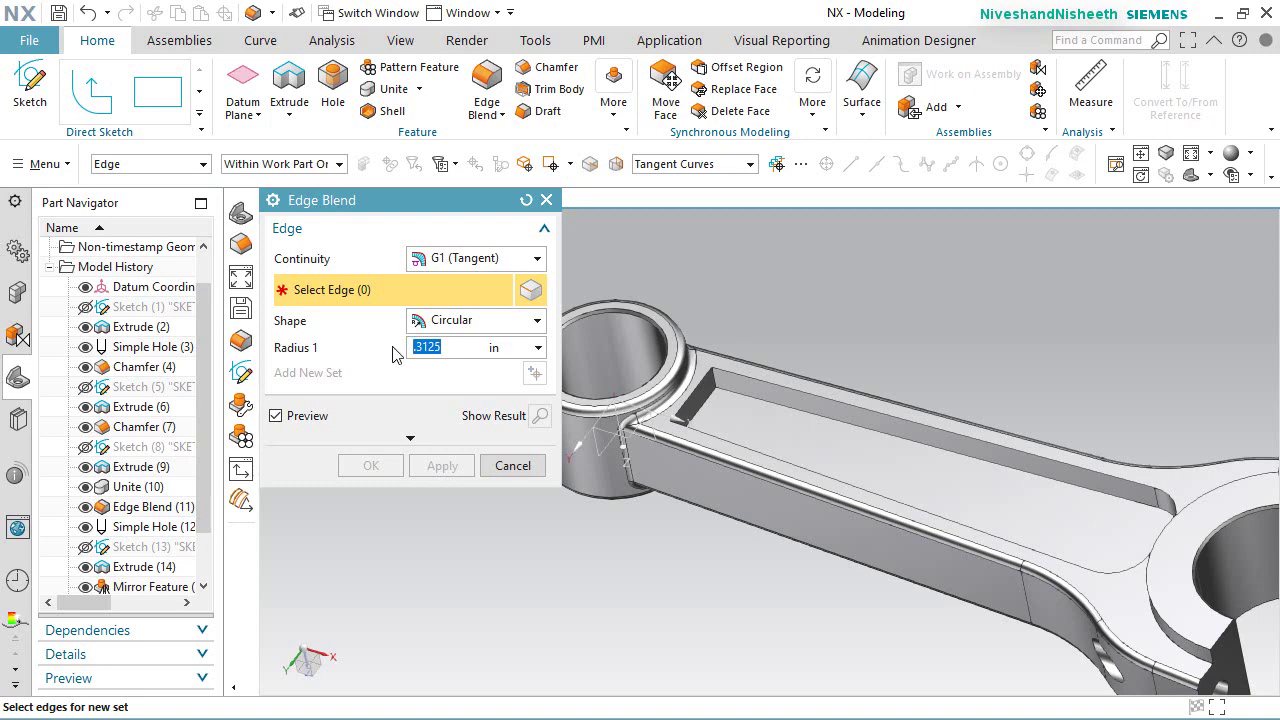
{"action": "scroll", "coordinate": [738, 401], "scroll_direction": "up", "scroll_amount": 2}
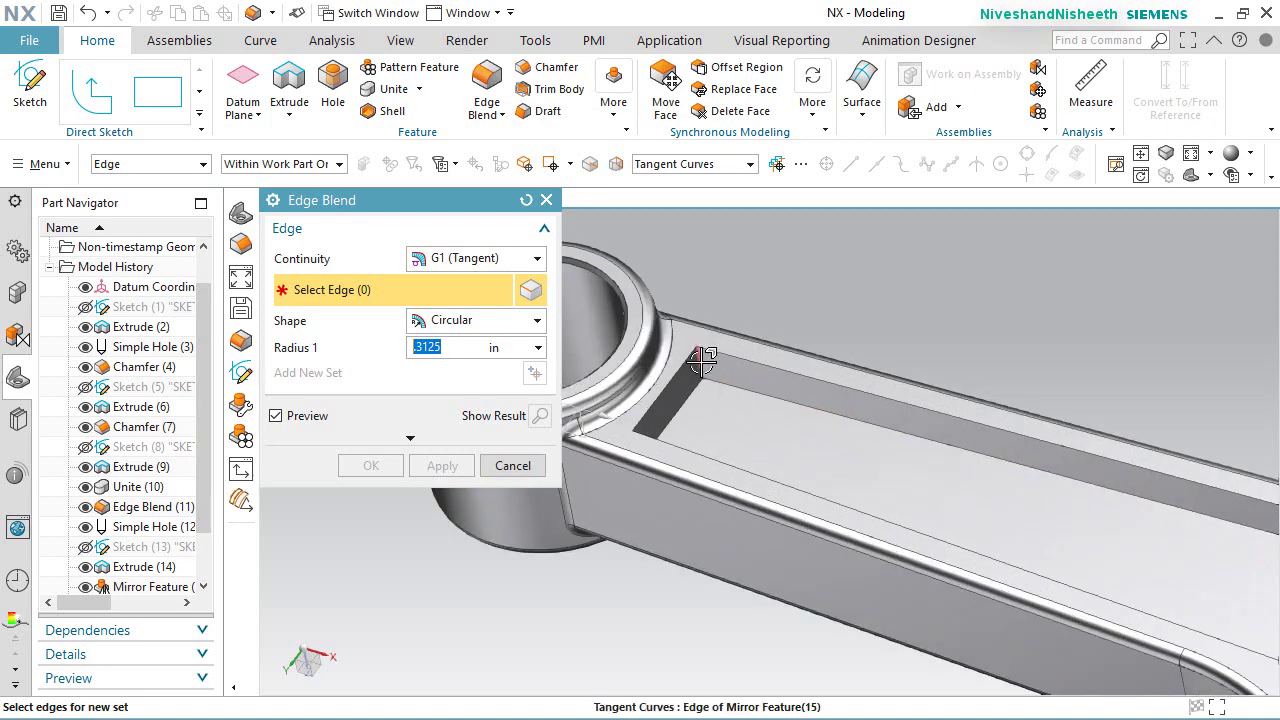
{"action": "left_click", "coordinate": [703, 360]}
{"action": "mouse_move", "coordinate": [740, 380]}
{"action": "middle_mouse_down"}
{"action": "mouse_move", "coordinate": [703, 434]}
{"action": "mouse_move", "coordinate": [741, 367]}
{"action": "middle_mouse_up"}
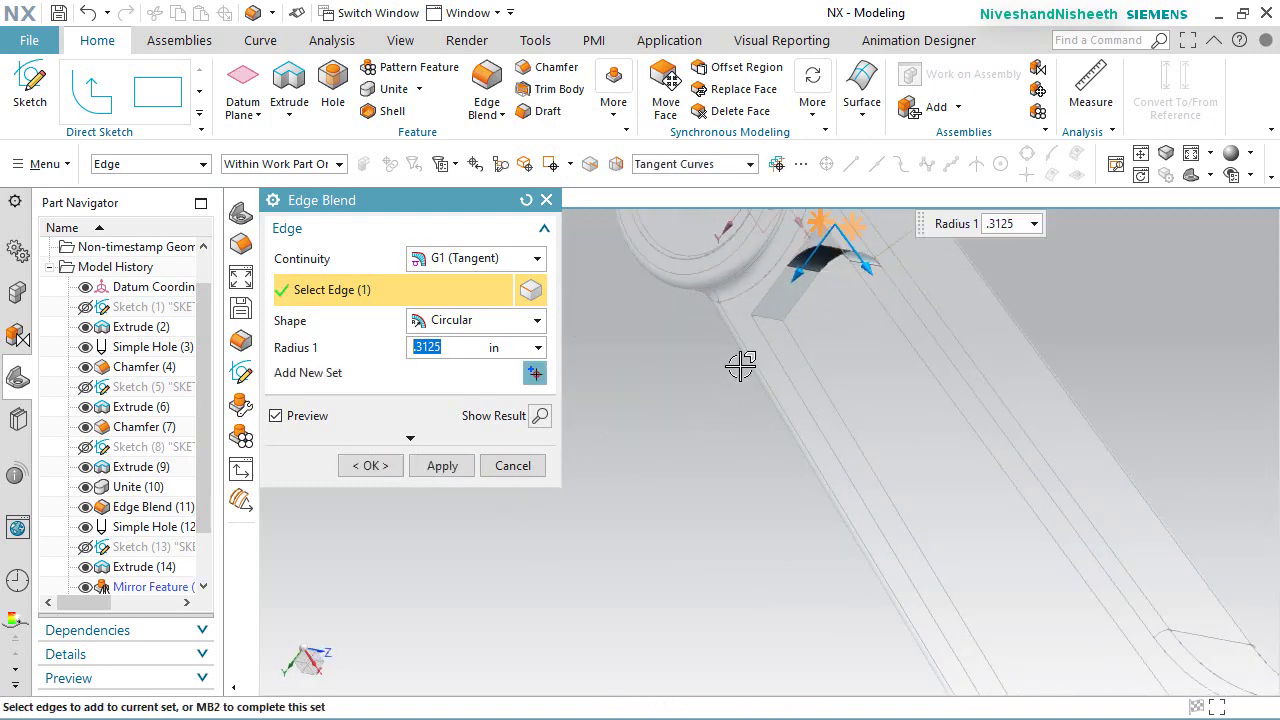
{"action": "left_click", "coordinate": [754, 334]}
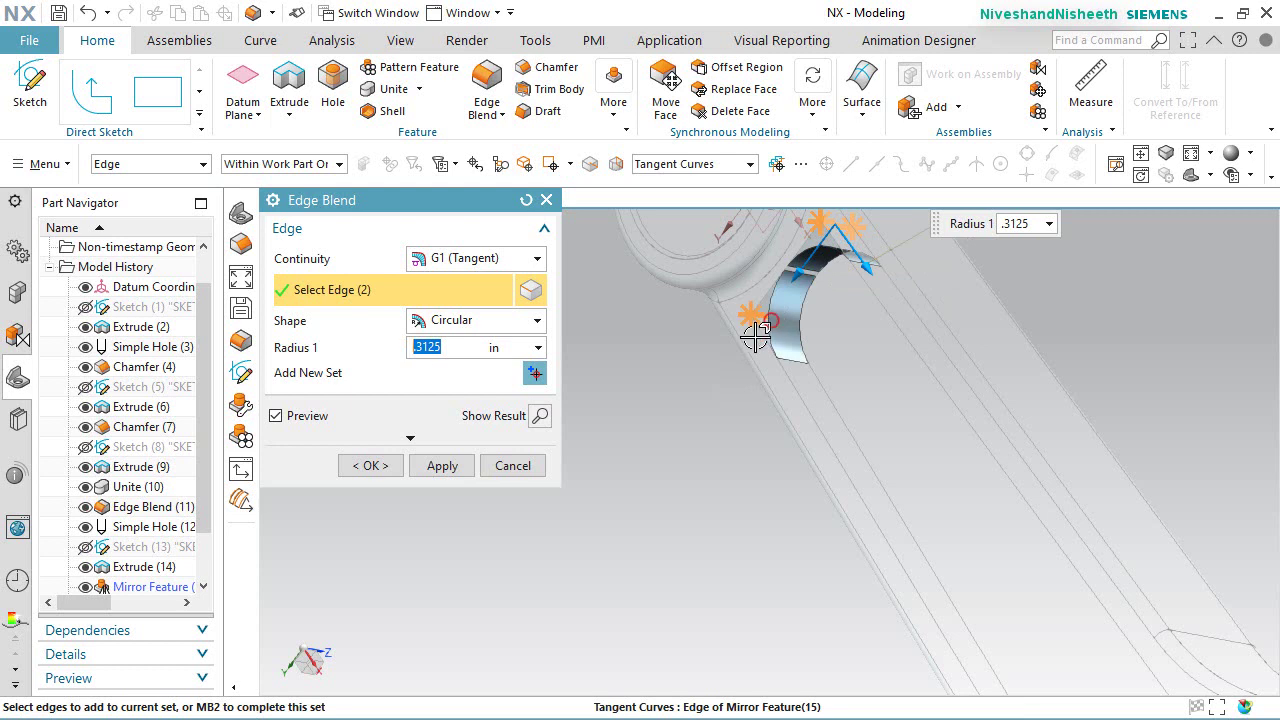
{"action": "left_click", "coordinate": [462, 466]}
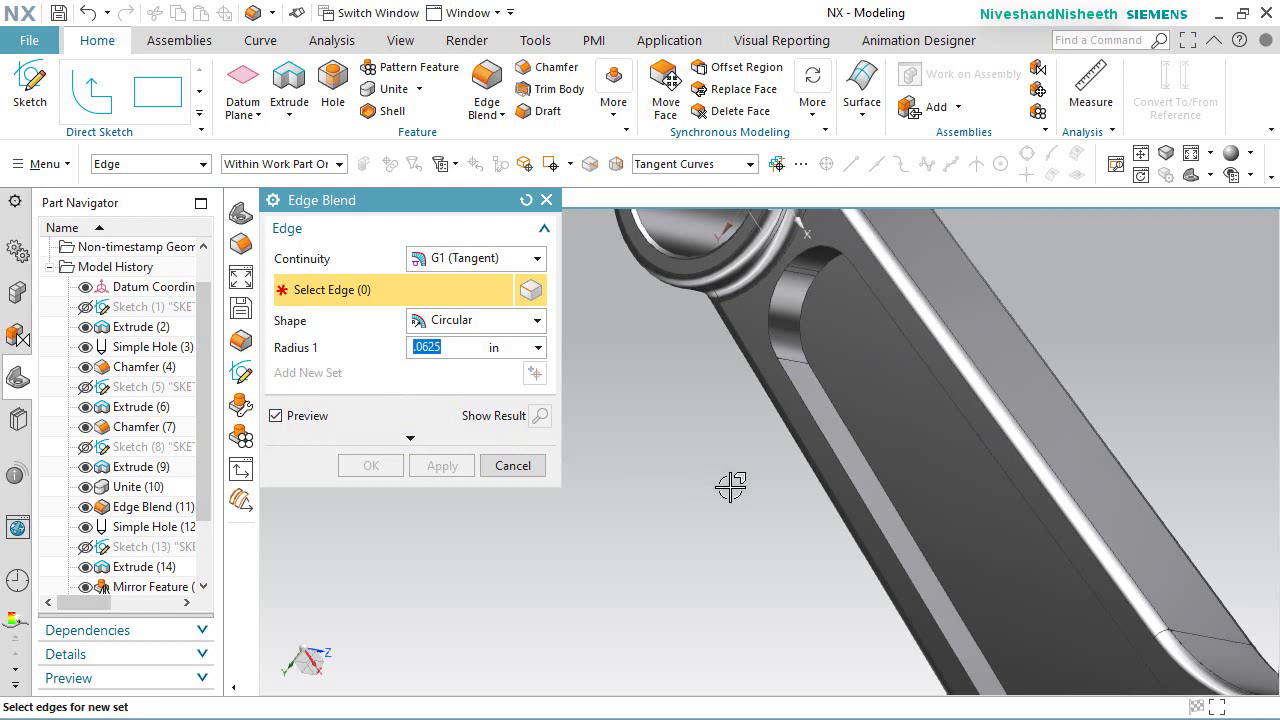
Step: Edge blend the rim and floor edge loops of the underside pocket with a 0.0625 in radius
{"action": "middle_click_drag", "start_coordinate": [900, 393], "coordinate": [863, 343]}
{"action": "left_click", "coordinate": [852, 344]}
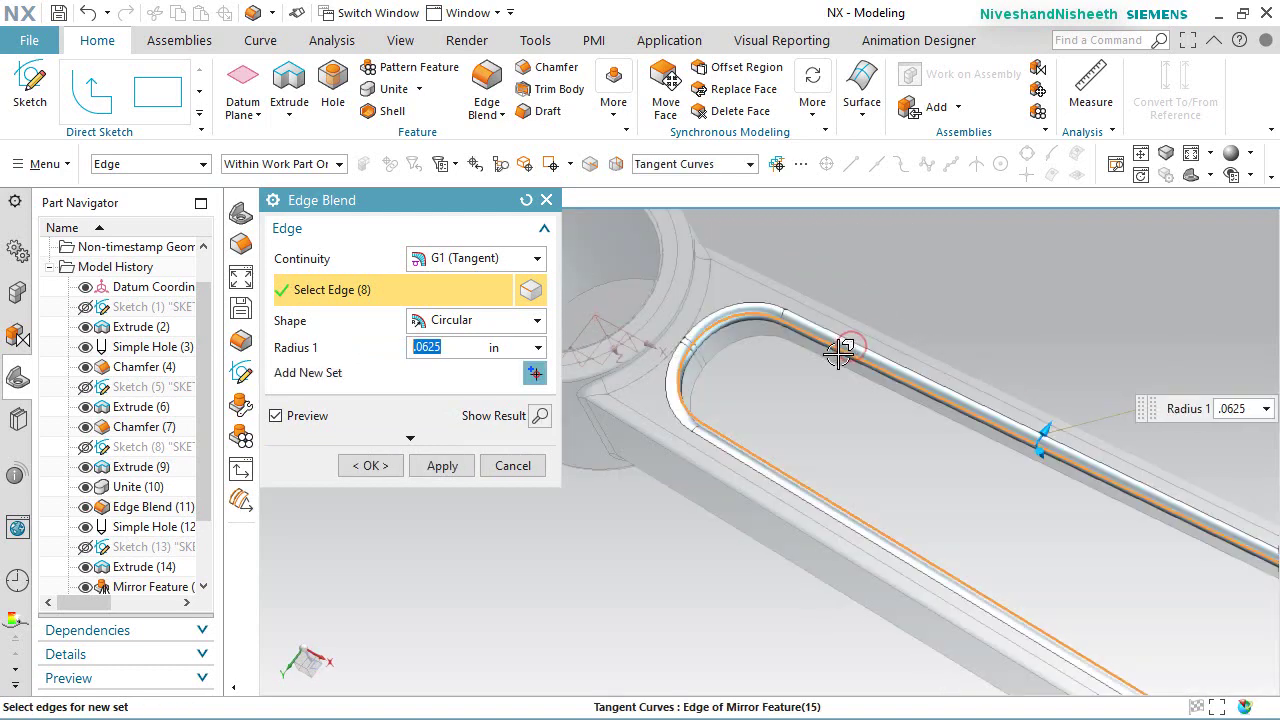
{"action": "left_click", "coordinate": [368, 465]}
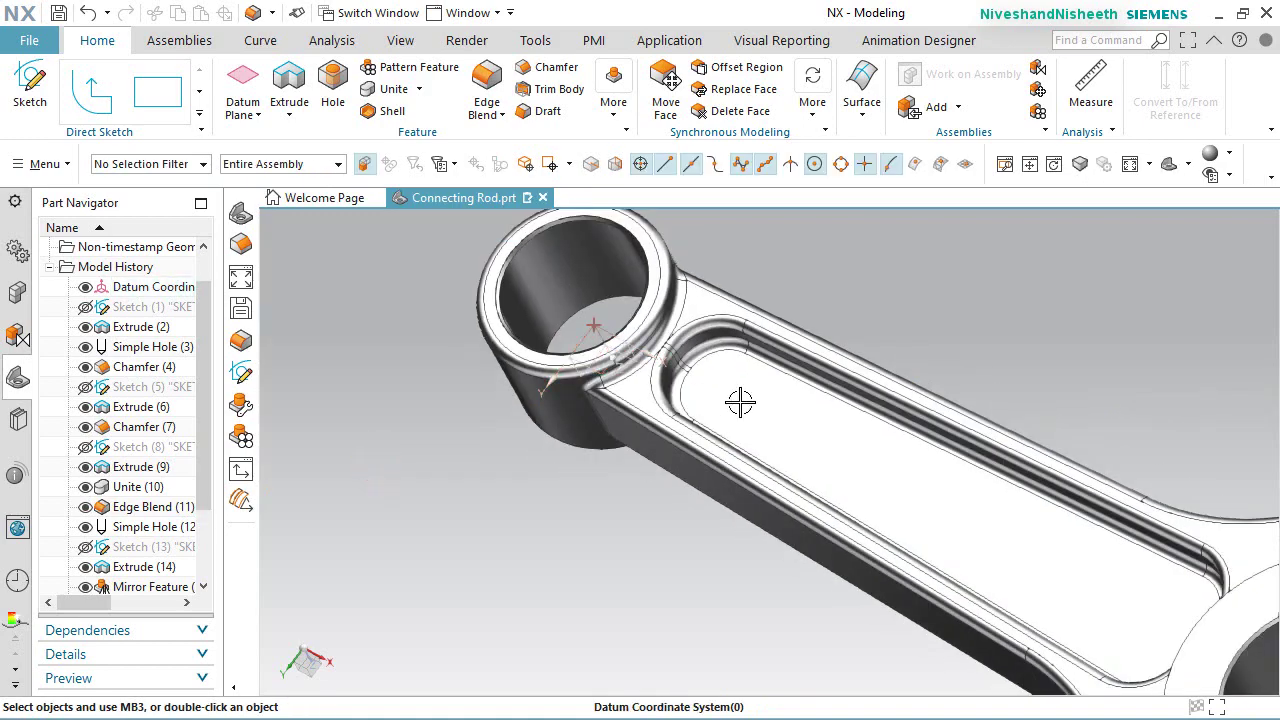
Step: Return the connecting rod to the trimetric view and save the part file
{"action": "scroll", "coordinate": [843, 451], "scroll_direction": "down", "scroll_amount": 5}
{"action": "middle_click_drag", "start_coordinate": [843, 451], "coordinate": [1025, 411]}
{"action": "key", "text": "Home"}
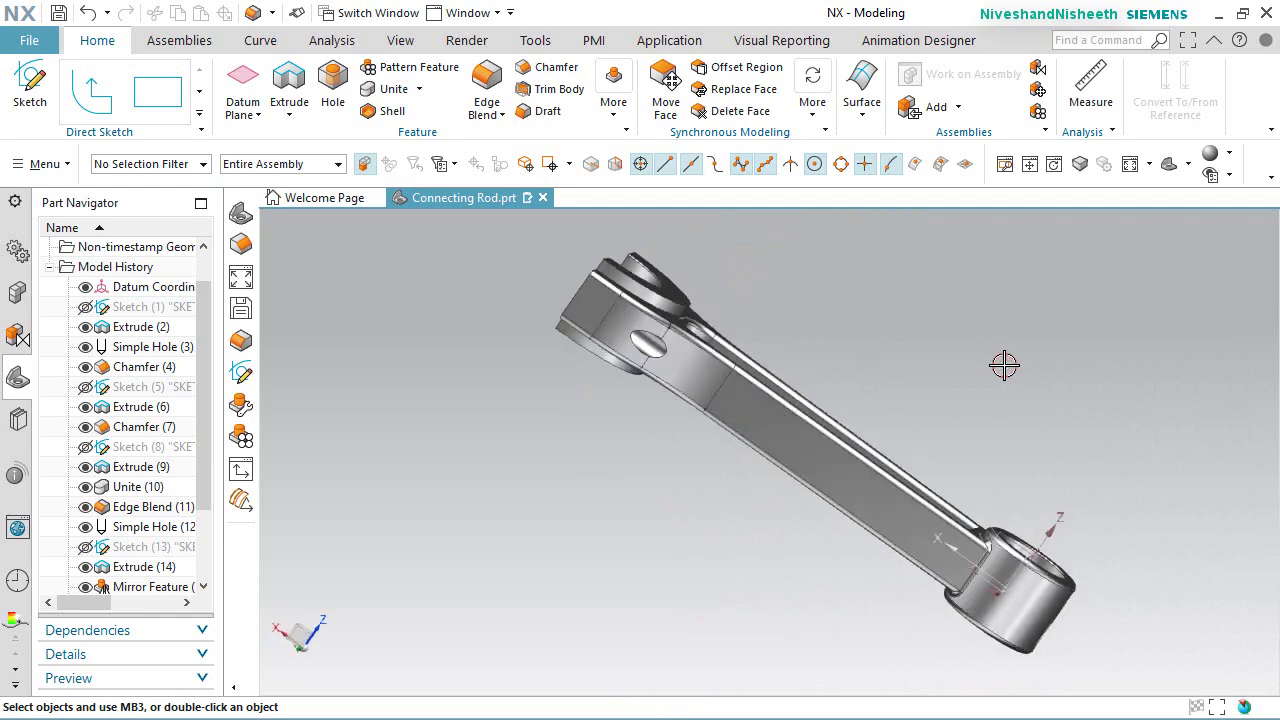
{"action": "key", "text": "ctrl+s"}
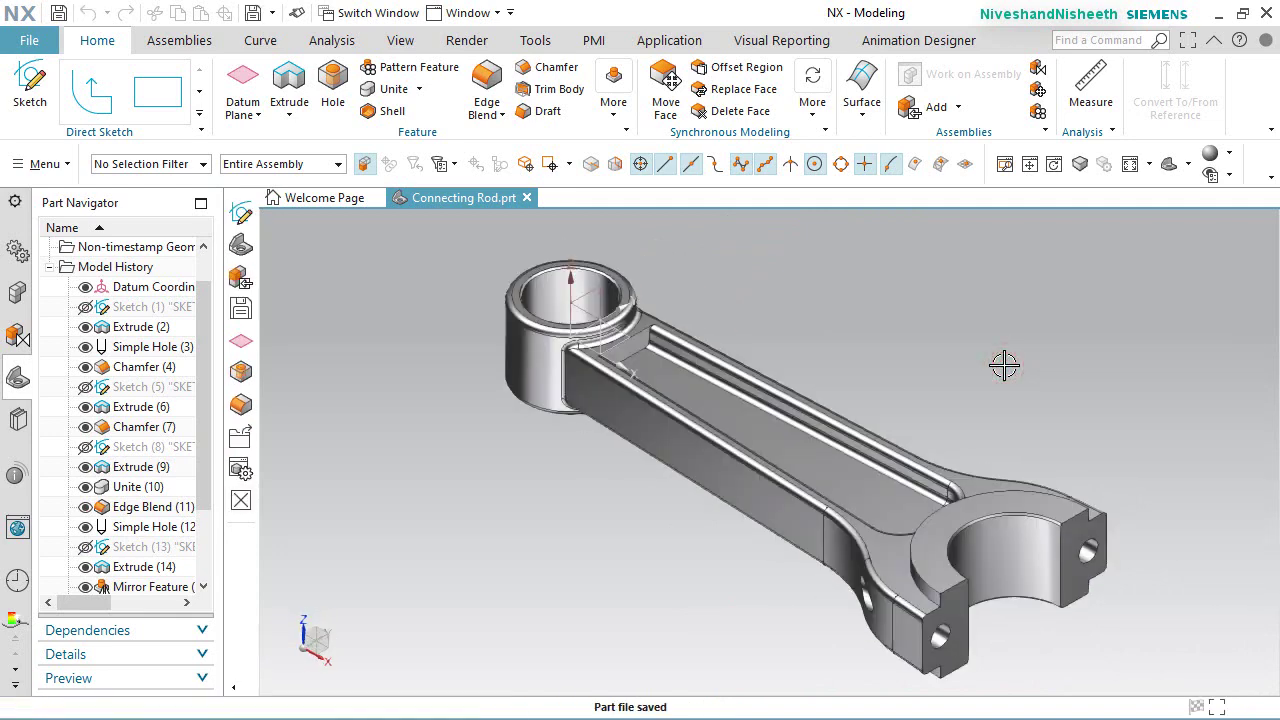
Step: Start a sketch on the flat split face of the big end, on the lug with the bolt hole nearest the far side
{"action": "left_click", "coordinate": [1004, 366]}
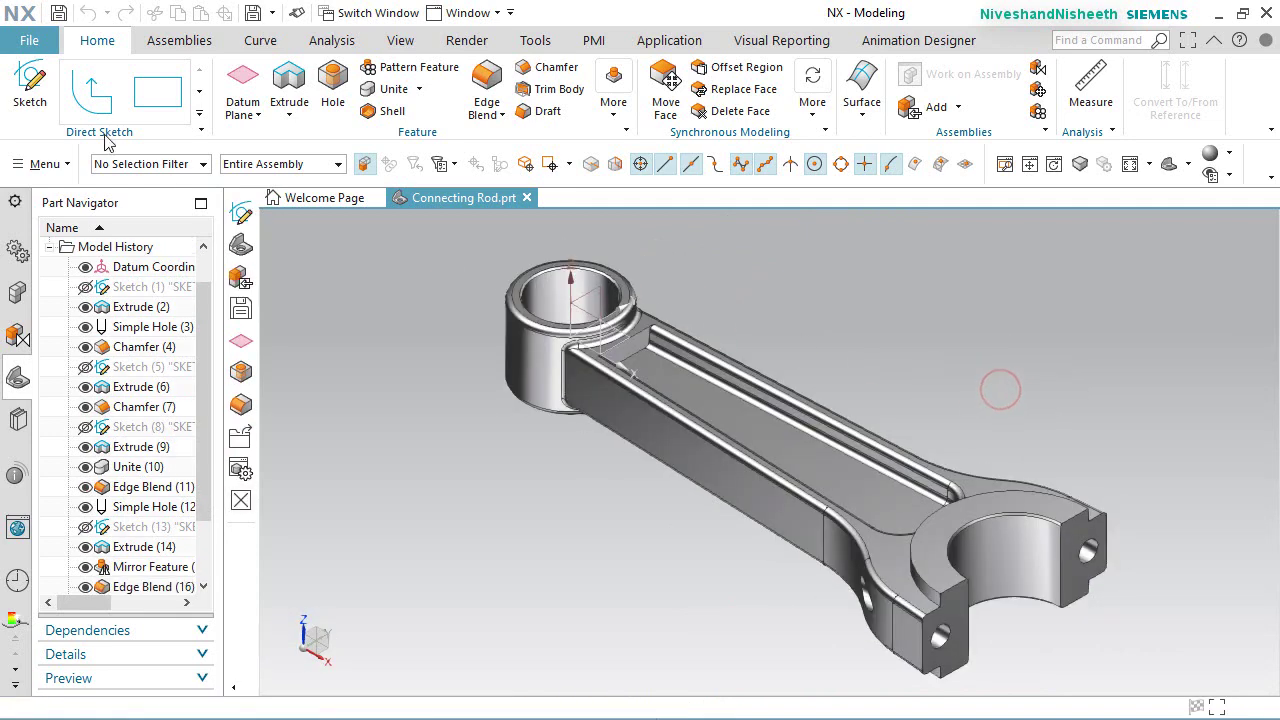
{"action": "left_click", "coordinate": [30, 86]}
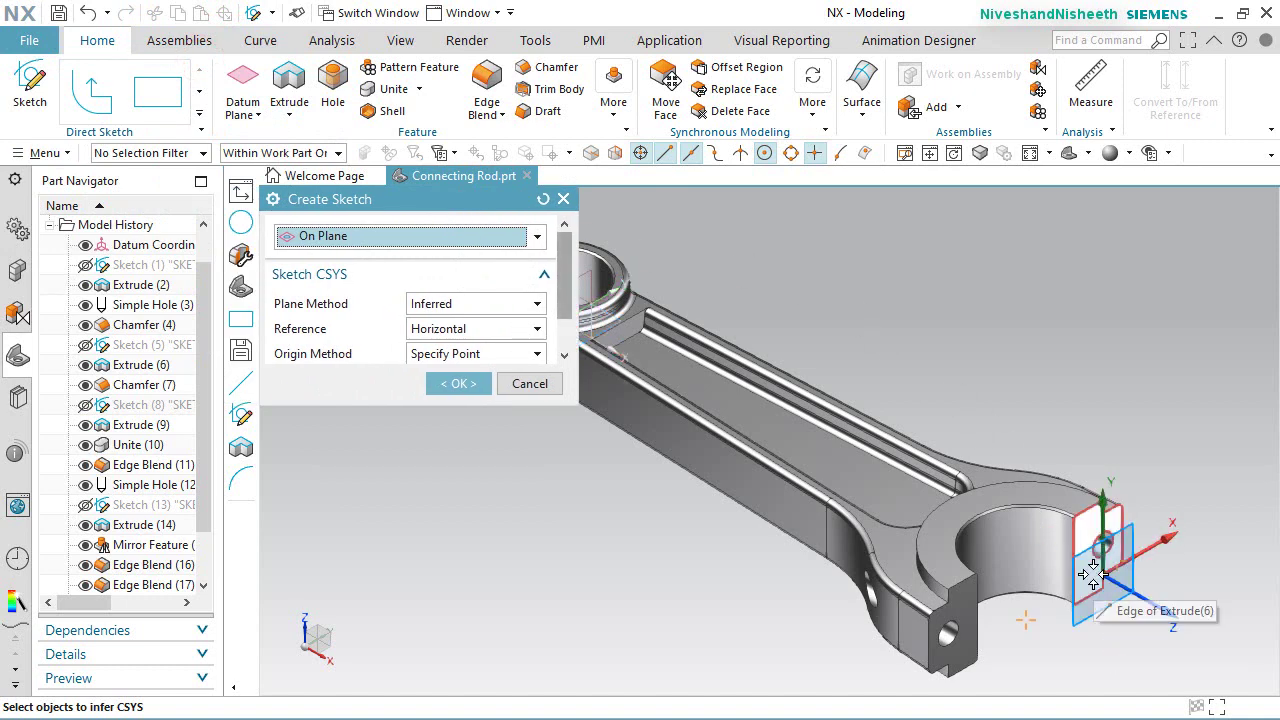
{"action": "left_click", "coordinate": [1090, 575]}
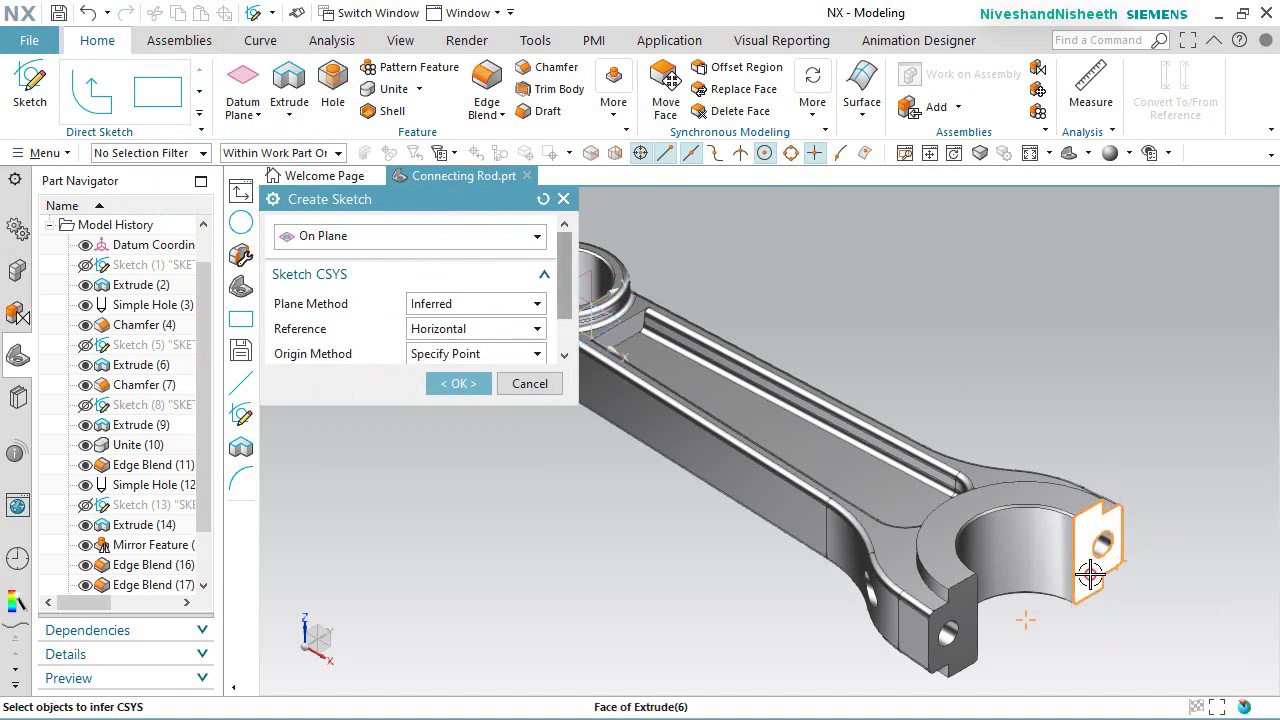
{"action": "left_click", "coordinate": [458, 384]}
Step: Sketch a rectangle about 0.24 in wide and 0.42 in high across the bore edge beside the bolt hole
{"action": "middle_click_drag", "start_coordinate": [923, 386], "coordinate": [1020, 340]}
{"action": "right_click", "coordinate": [1068, 341]}
{"action": "left_click", "coordinate": [1068, 341]}
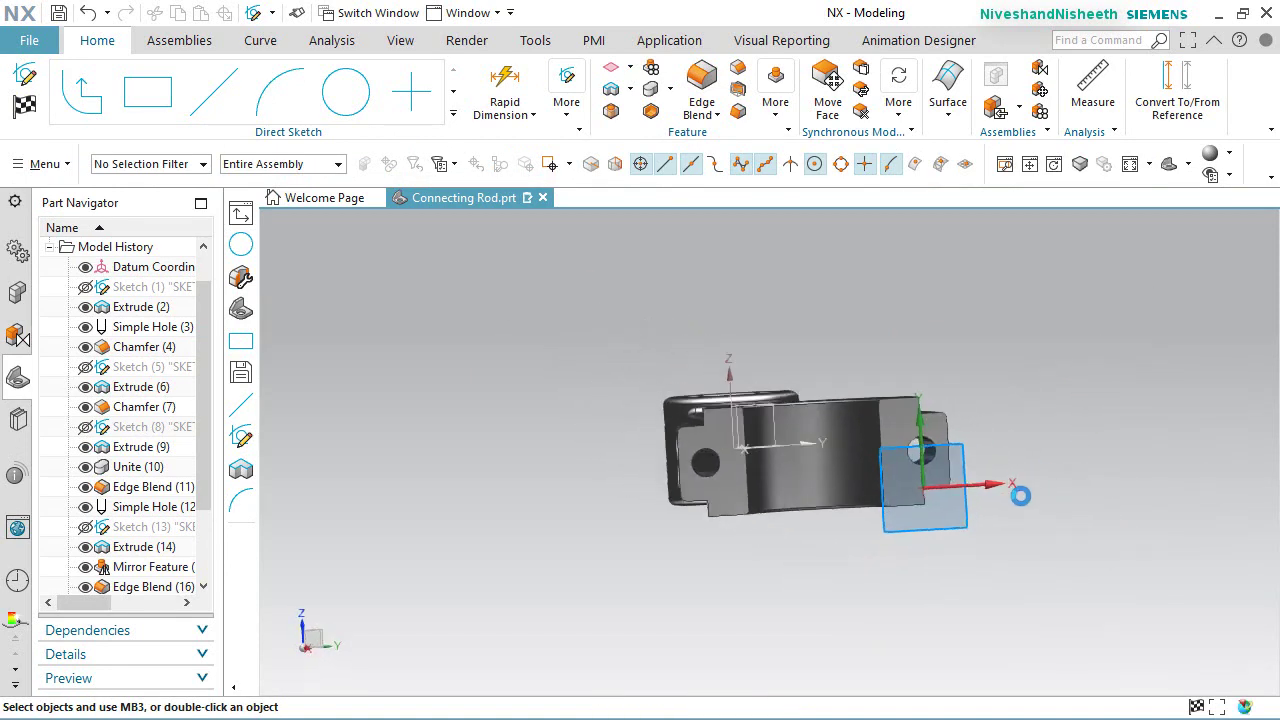
{"action": "scroll", "coordinate": [883, 443], "scroll_direction": "up", "scroll_amount": 3}
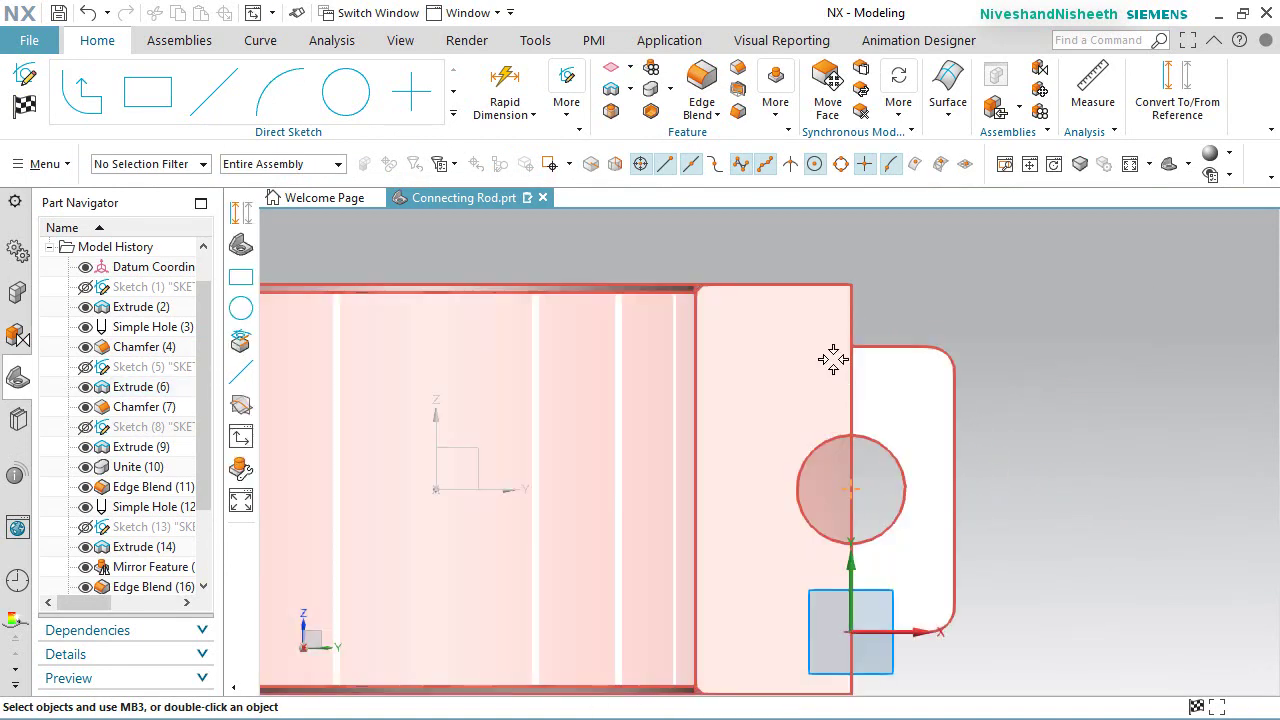
{"action": "left_click", "coordinate": [160, 97]}
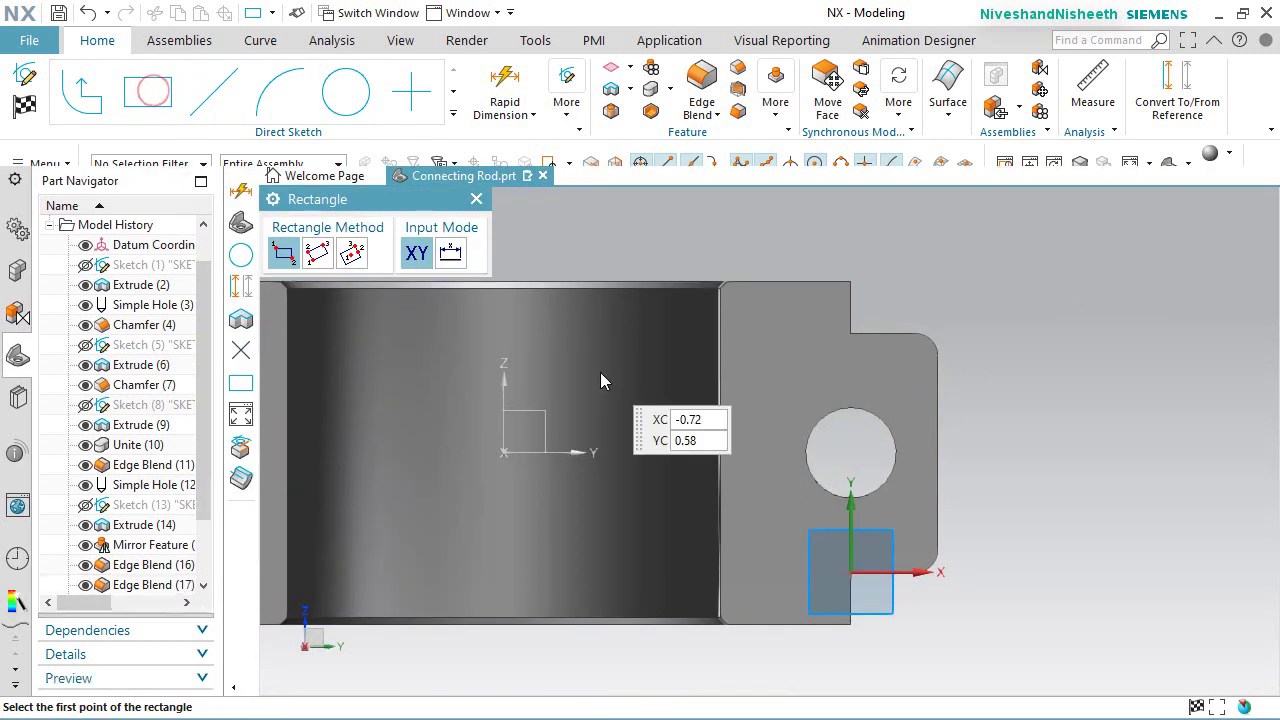
{"action": "left_click", "coordinate": [660, 376]}
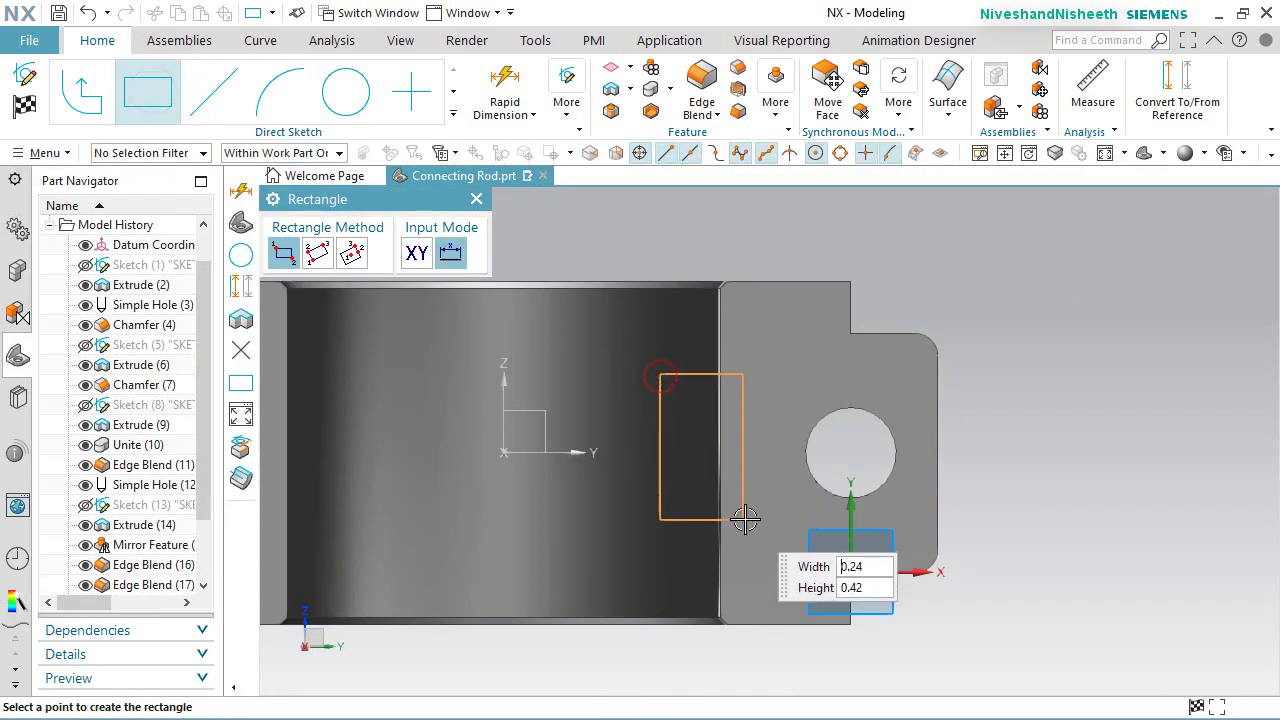
{"action": "left_click", "coordinate": [742, 518]}
Step: Dimension the rectangle to a height of 0.25 in and a width of 0.125 in
{"action": "left_click", "coordinate": [505, 90]}
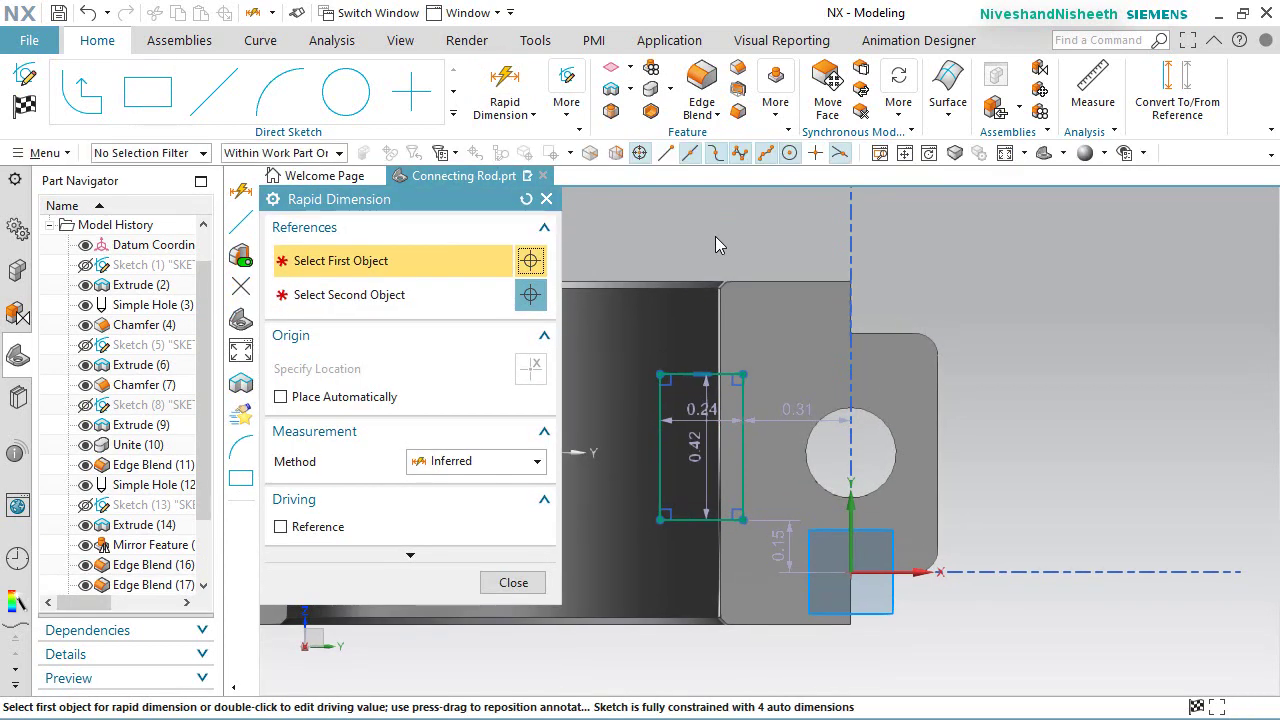
{"action": "left_click", "coordinate": [751, 459]}
{"action": "left_click", "coordinate": [989, 450]}
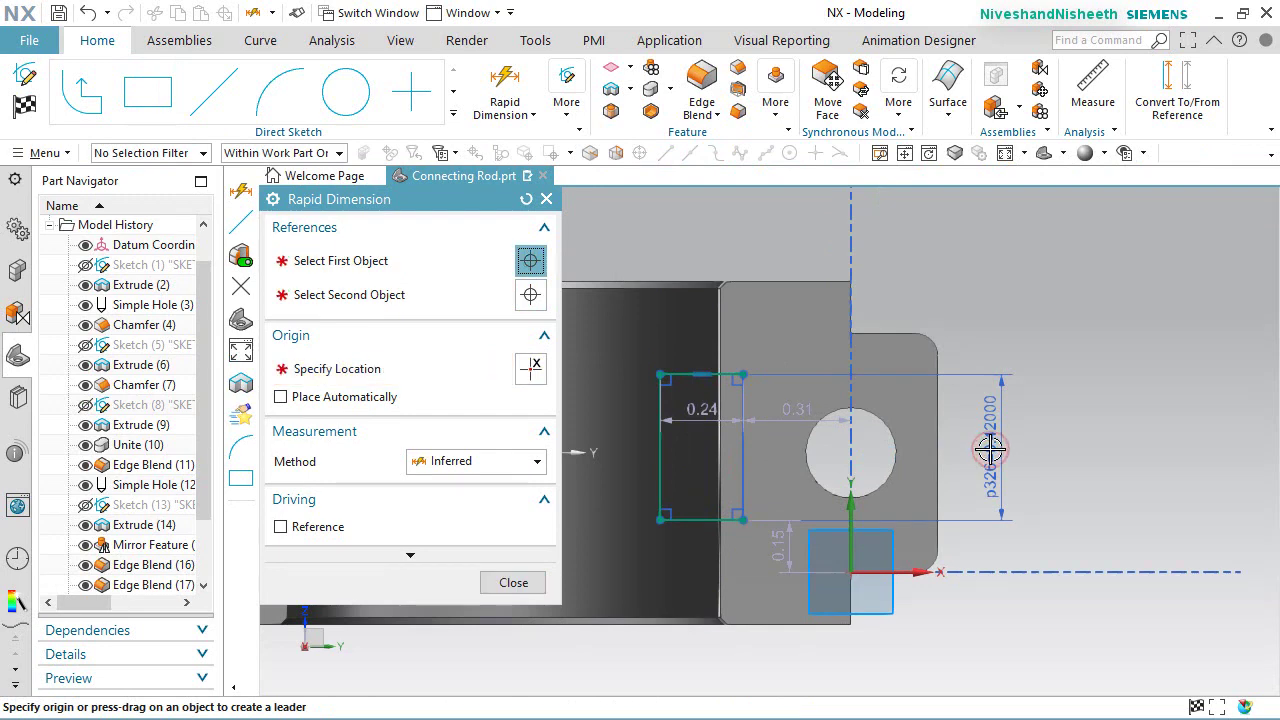
{"action": "type", "text": ".25"}
{"action": "key", "text": "Return"}
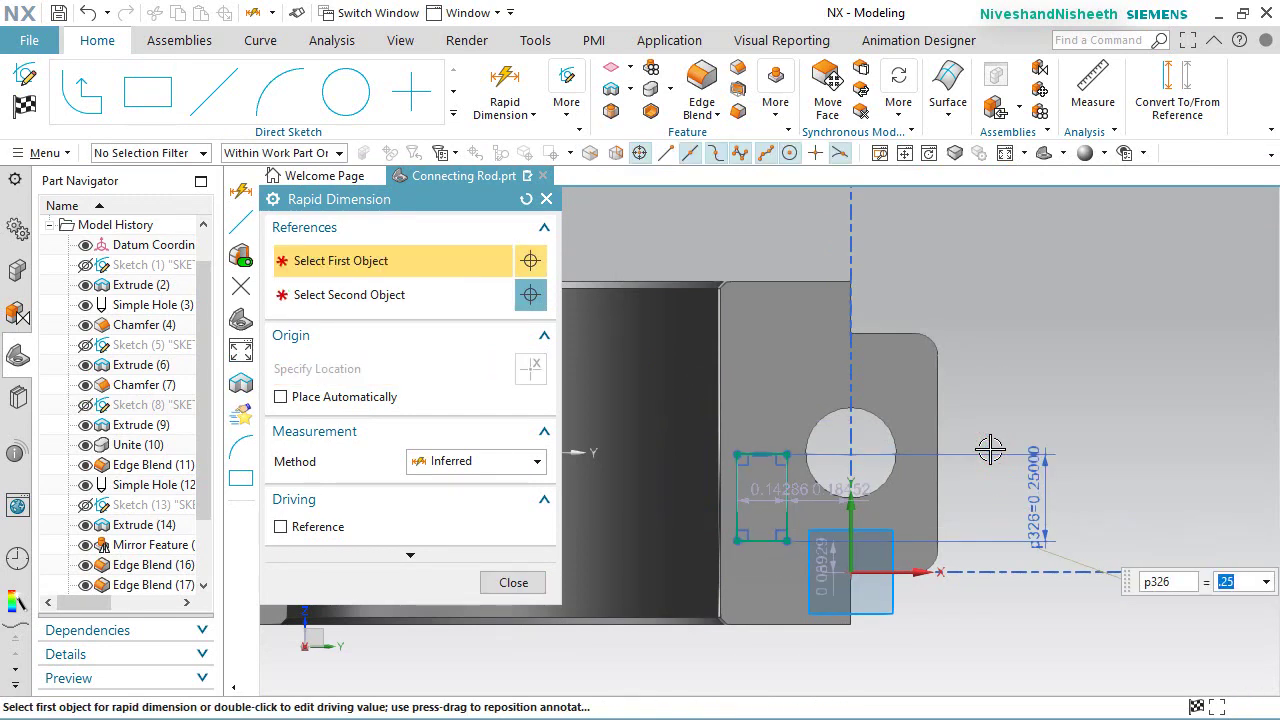
{"action": "scroll", "coordinate": [706, 468], "scroll_direction": "up", "scroll_amount": 2}
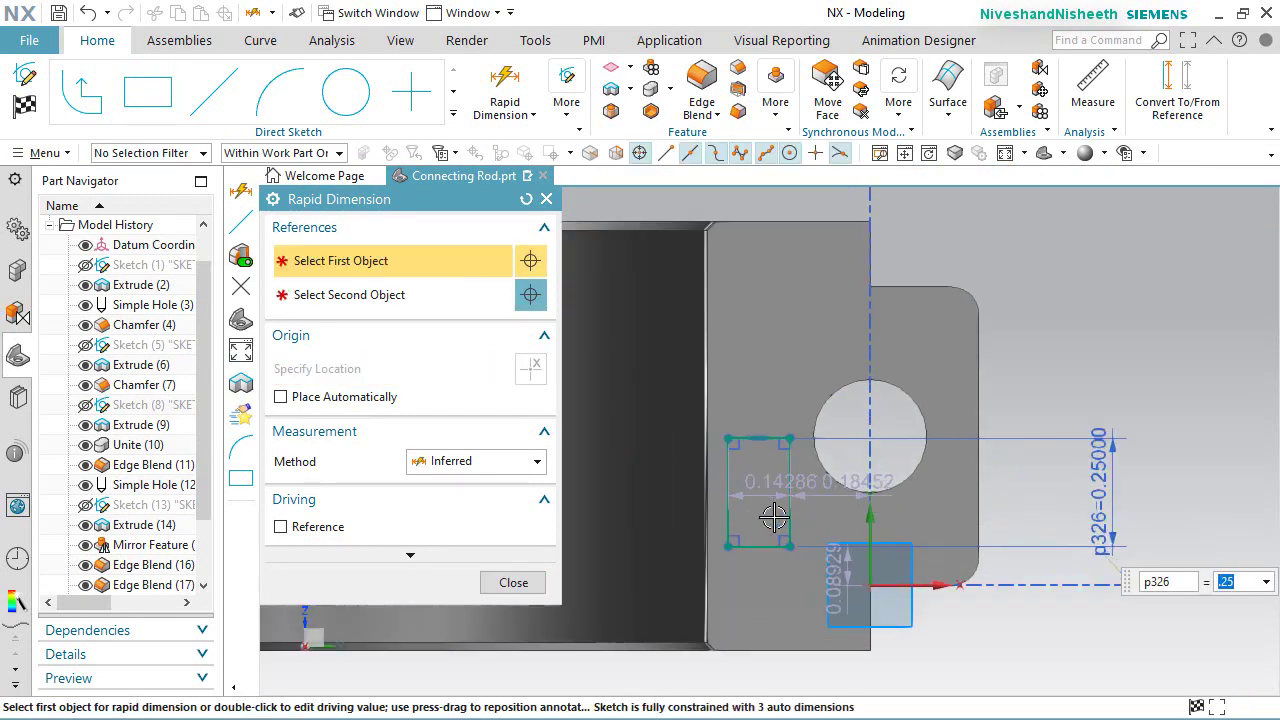
{"action": "left_click", "coordinate": [768, 423]}
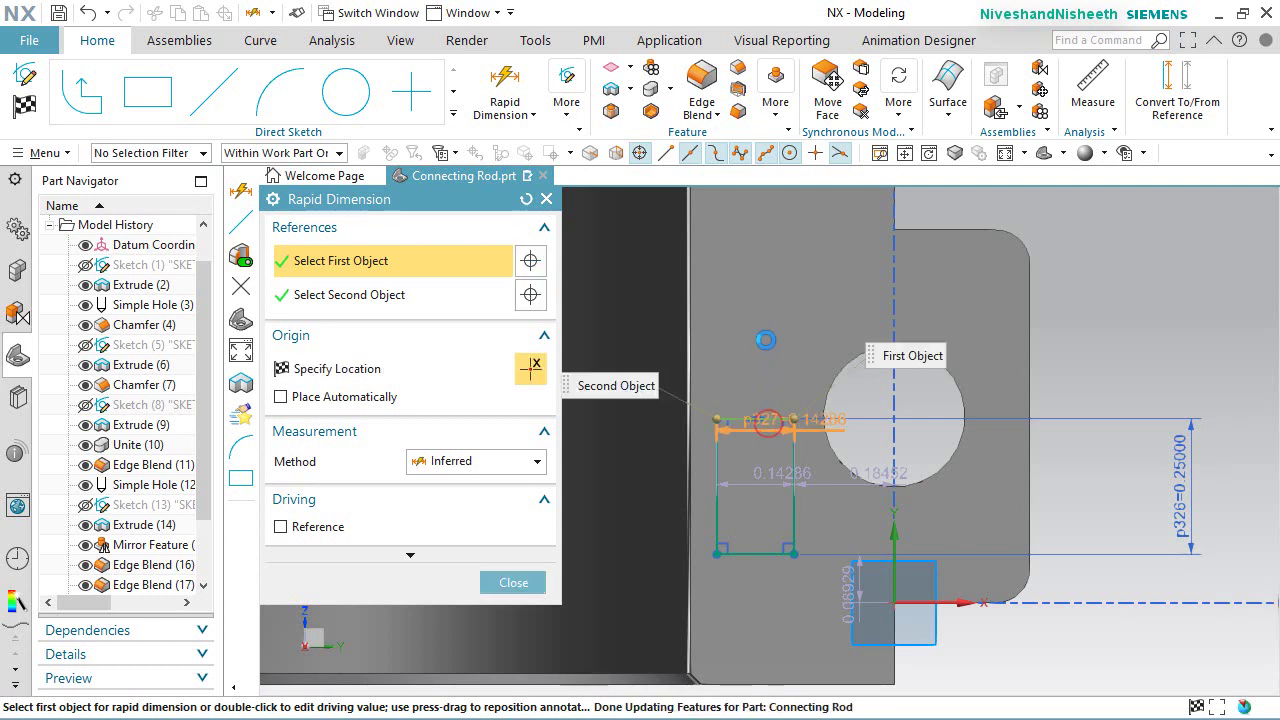
{"action": "left_click", "coordinate": [766, 341]}
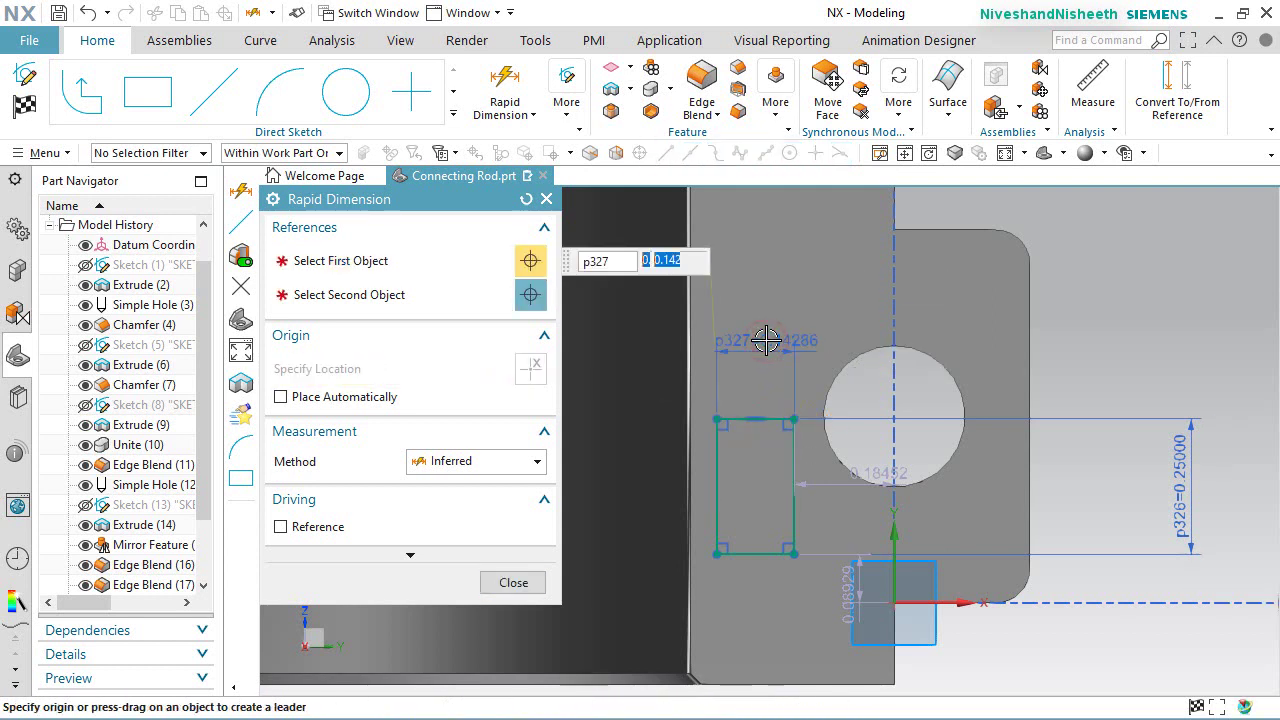
{"action": "type", "text": ".125"}
{"action": "key", "text": "Return"}
{"action": "left_click", "coordinate": [514, 582]}
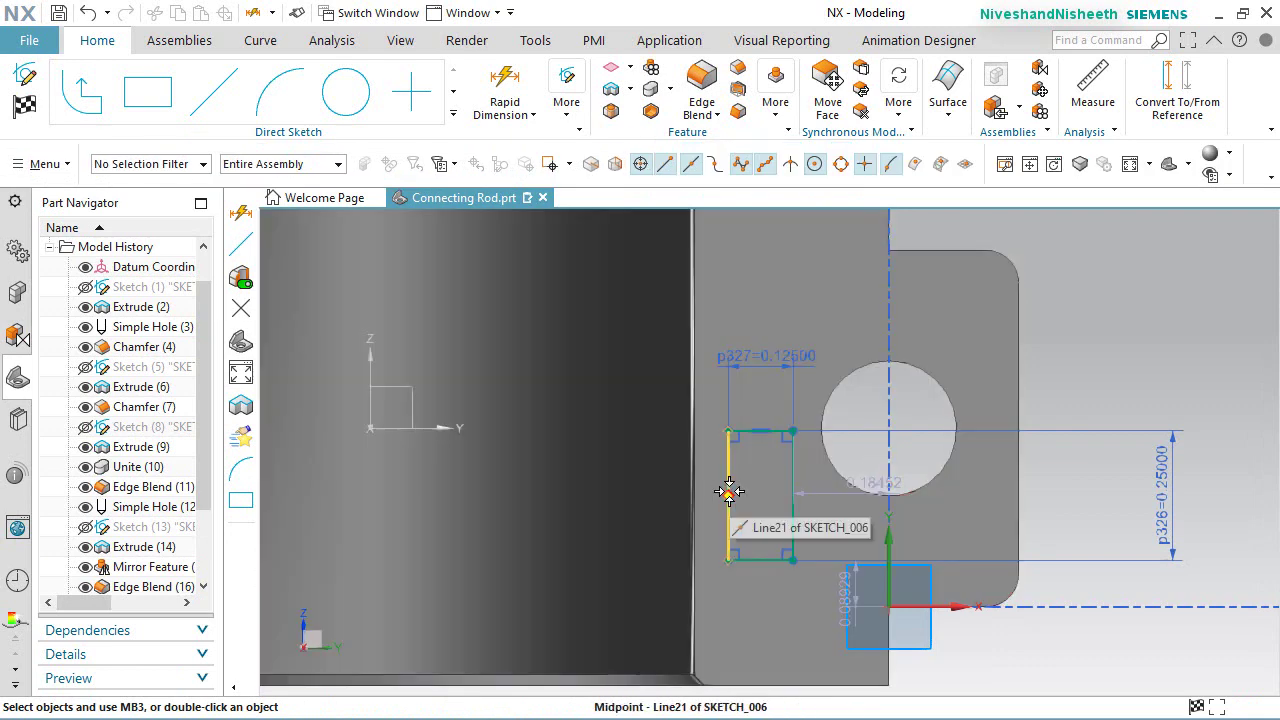
Step: Align the midpoint of the rectangle's bore-side line horizontally with the midpoint of the vertical bore edge
{"action": "left_click", "coordinate": [728, 491]}
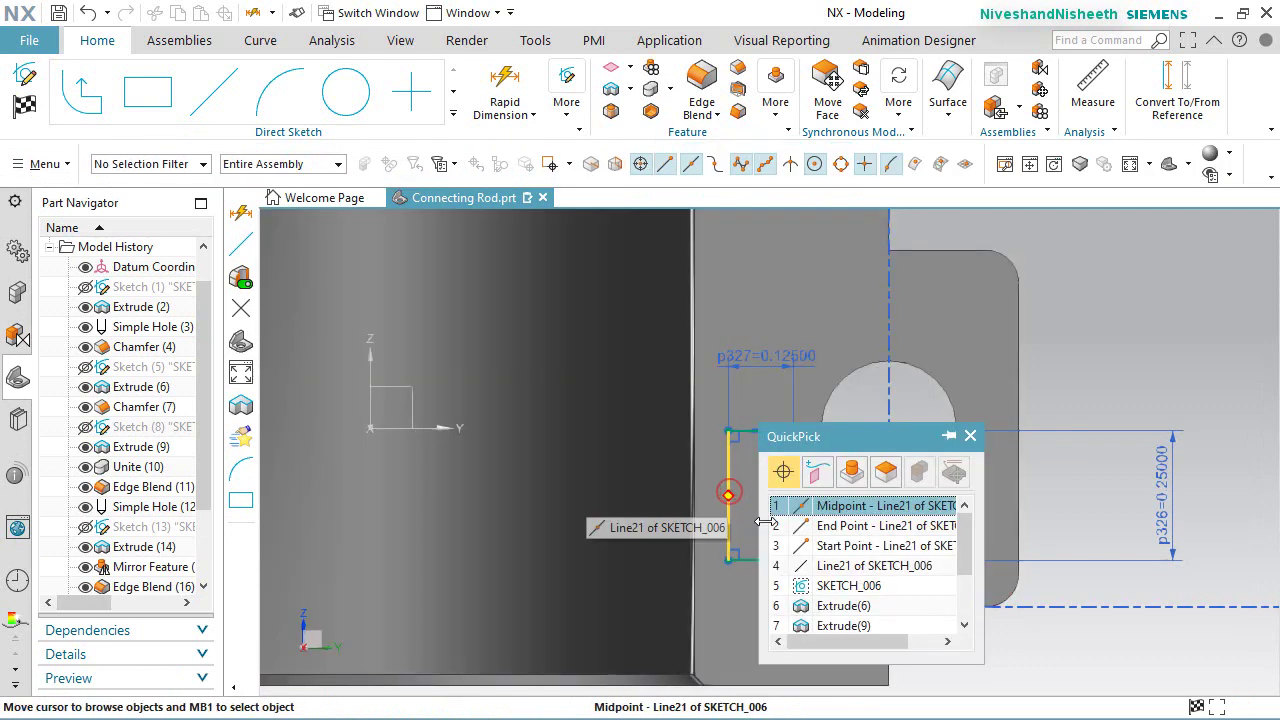
{"action": "left_click", "coordinate": [829, 506]}
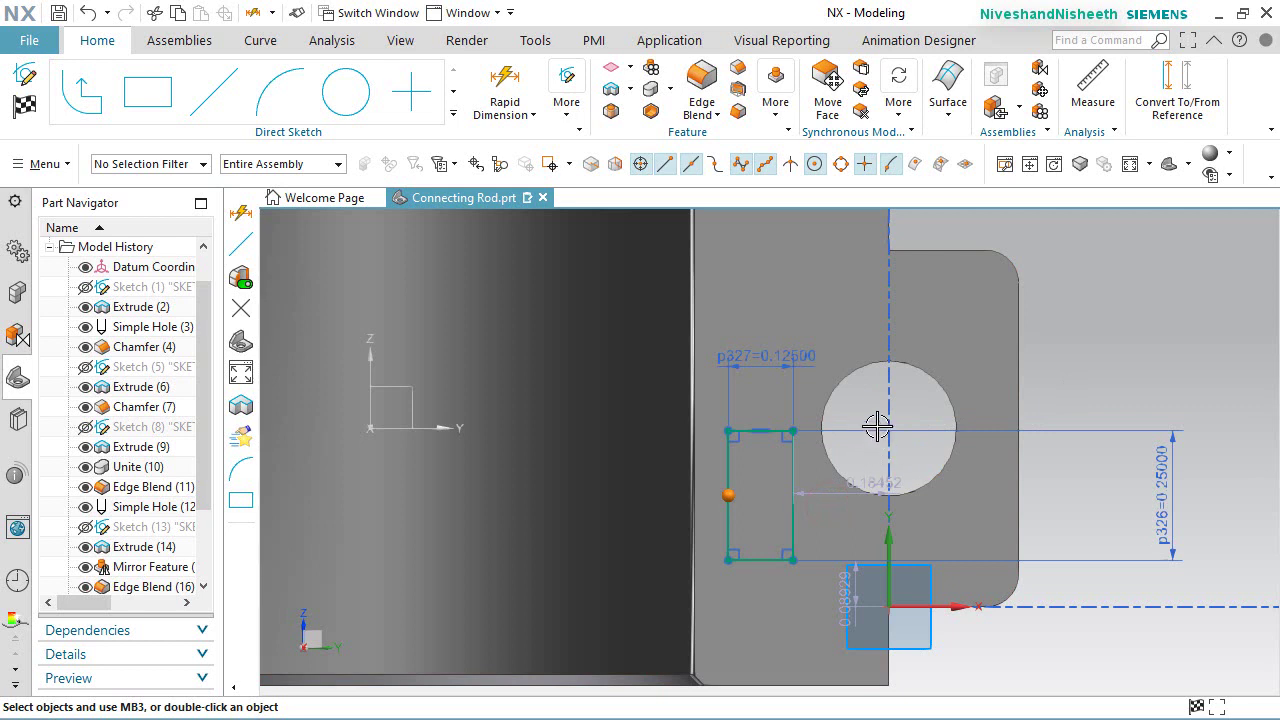
{"action": "left_click", "coordinate": [697, 430]}
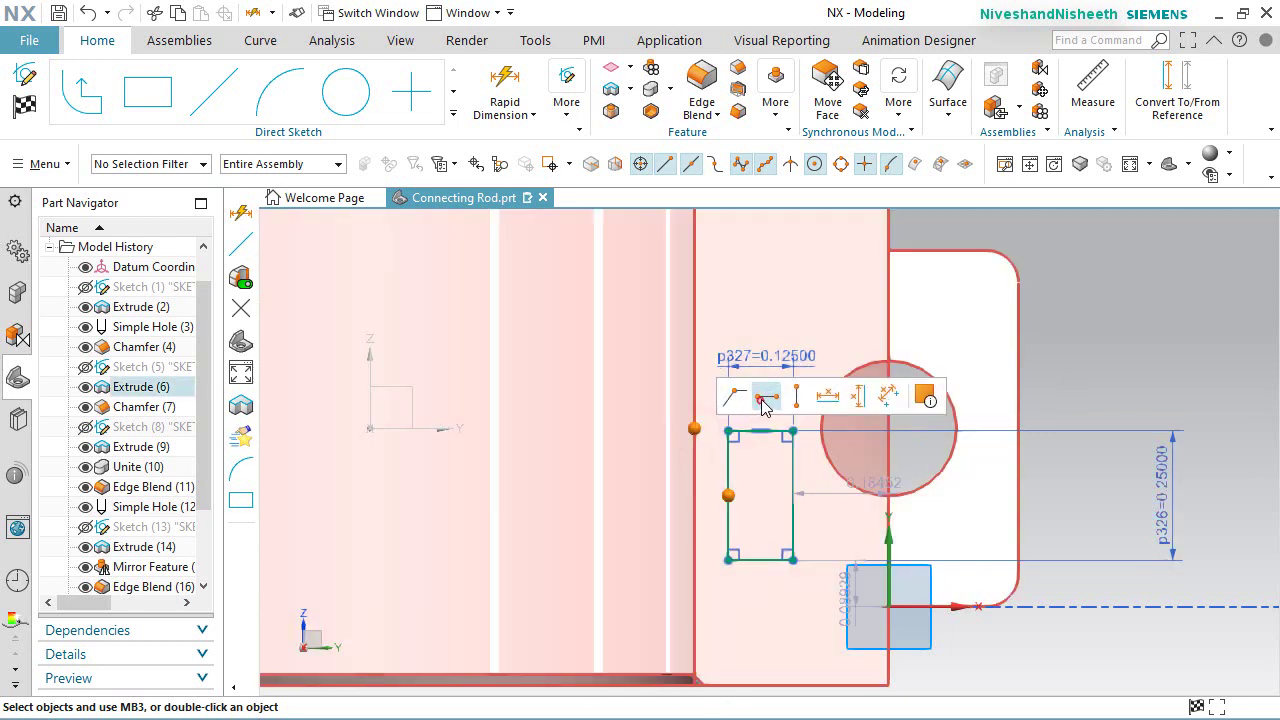
{"action": "left_click", "coordinate": [764, 400]}
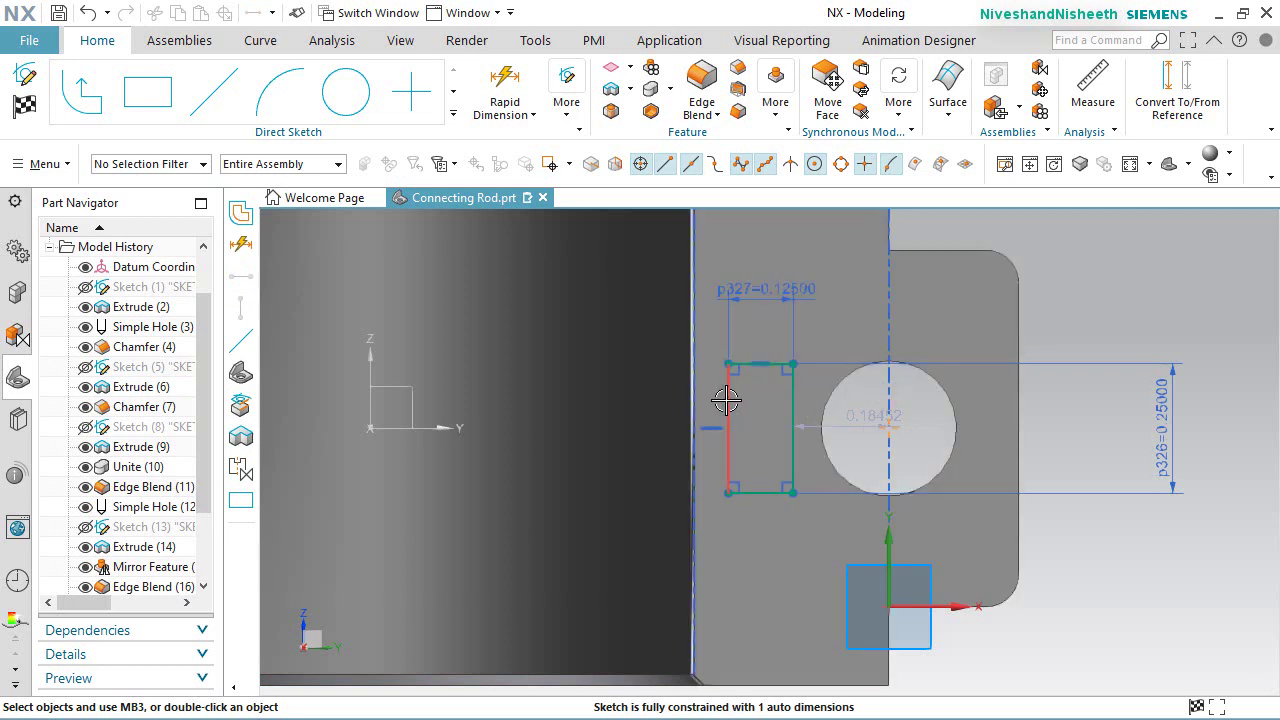
Step: Move the rectangle across the bore edge and set the distance from that edge to its hole-side line to 0.0625 in
{"action": "mouse_move", "coordinate": [731, 400]}
{"action": "left_mouse_down"}
{"action": "mouse_move", "coordinate": [648, 392]}
{"action": "mouse_move", "coordinate": [660, 378]}
{"action": "left_mouse_up"}
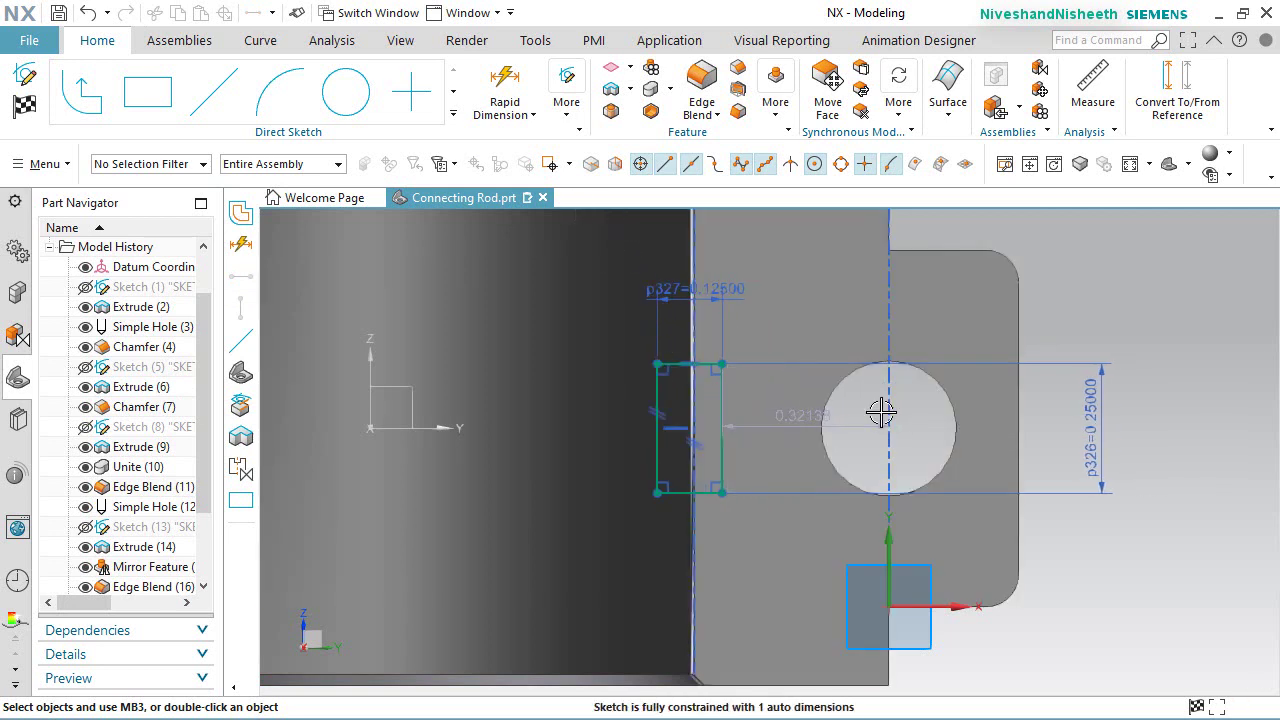
{"action": "scroll", "coordinate": [881, 412], "scroll_direction": "up", "scroll_amount": 2}
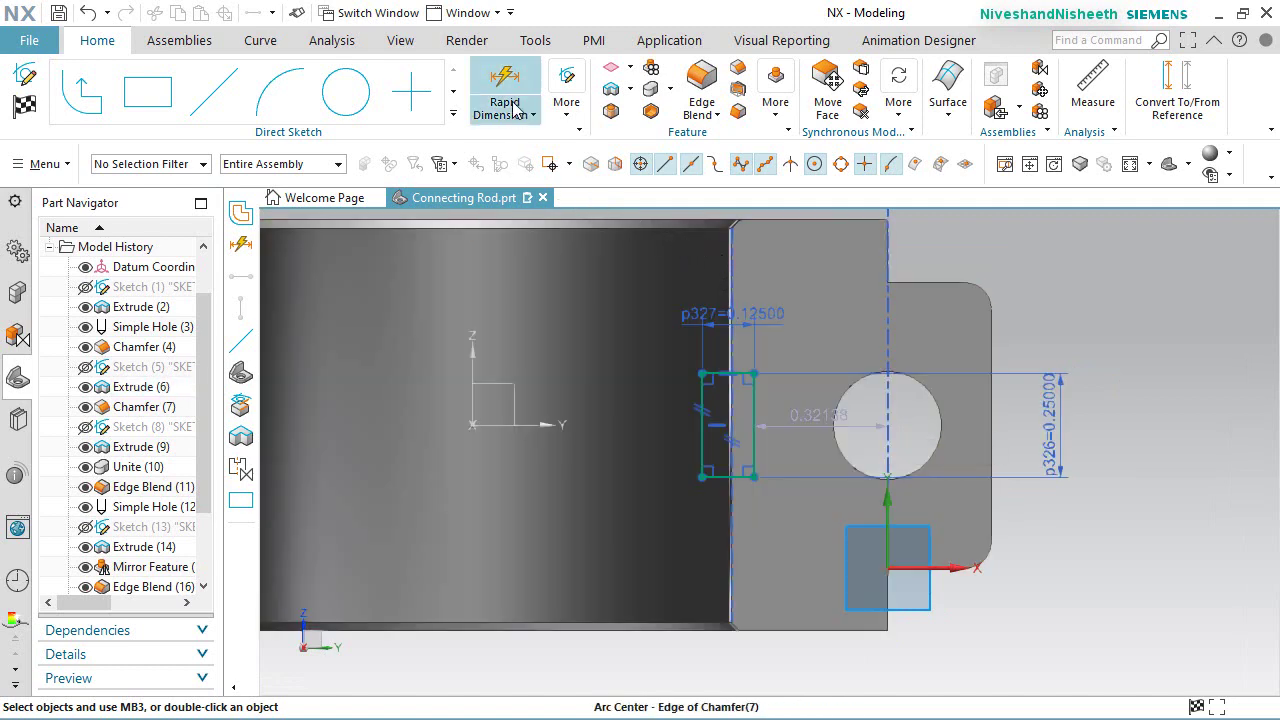
{"action": "left_click", "coordinate": [508, 104]}
{"action": "scroll", "coordinate": [692, 316], "scroll_direction": "down", "scroll_amount": 3}
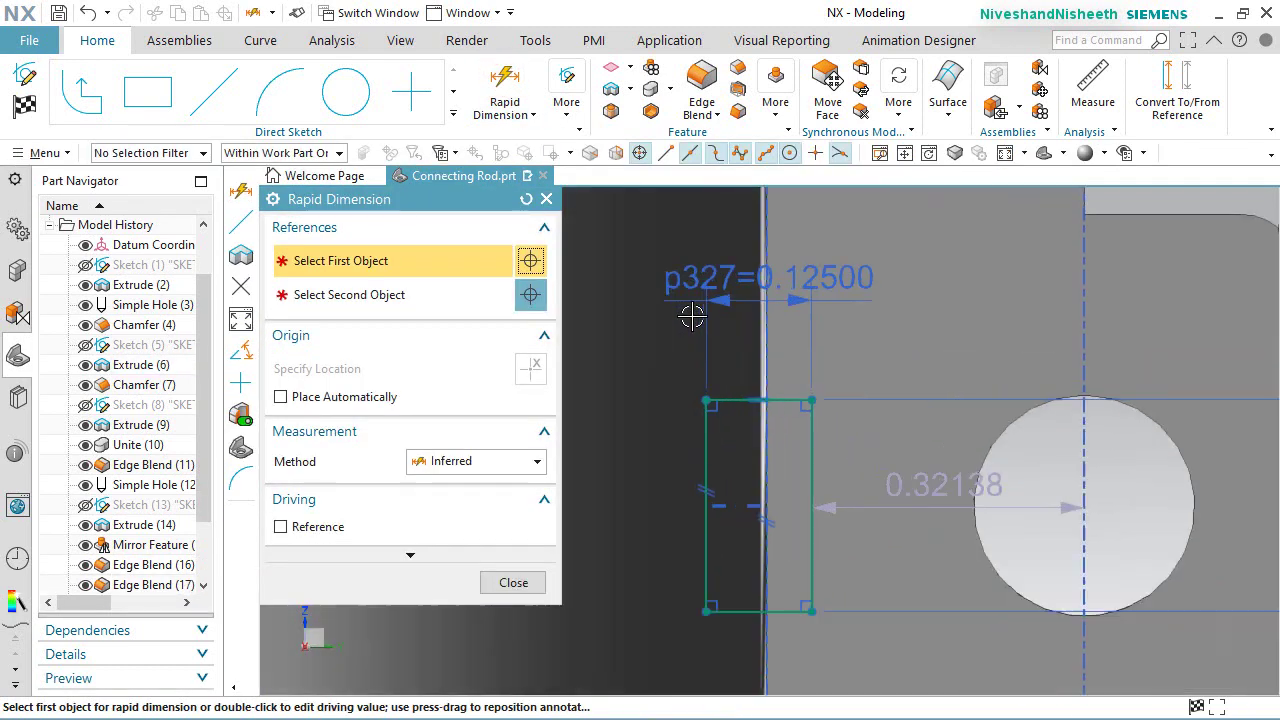
{"action": "left_click", "coordinate": [764, 456]}
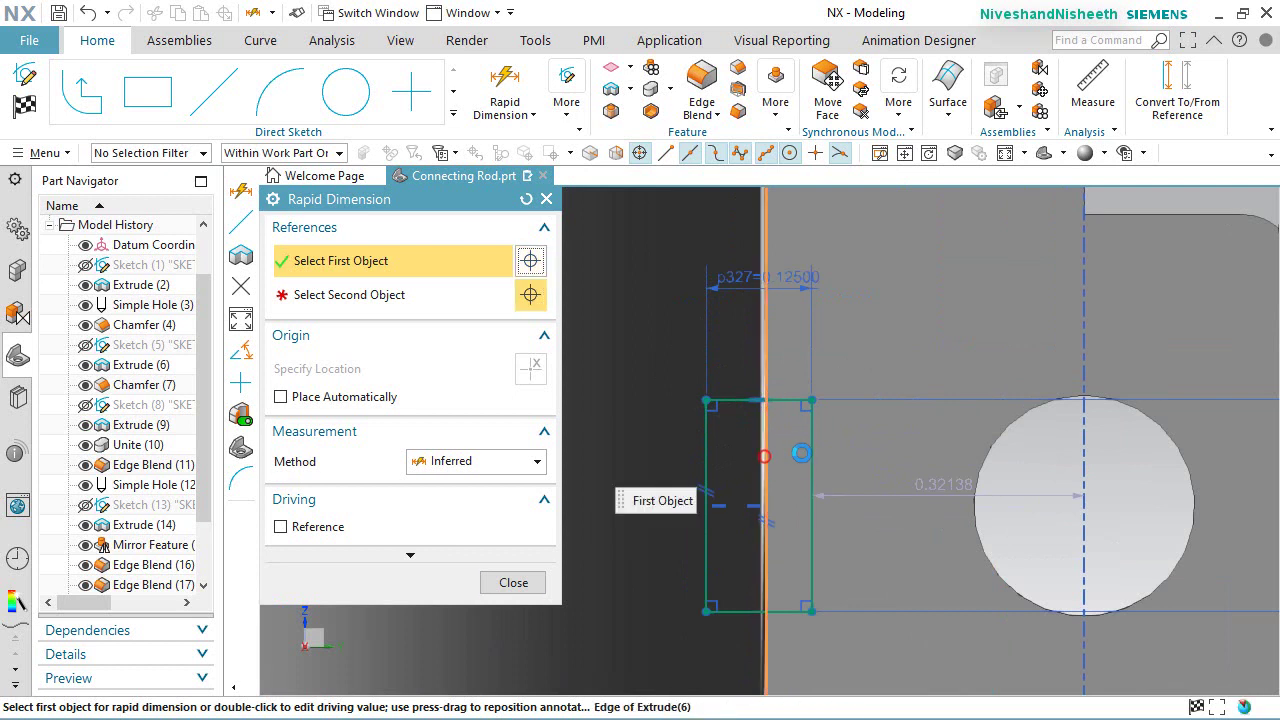
{"action": "left_click", "coordinate": [814, 452]}
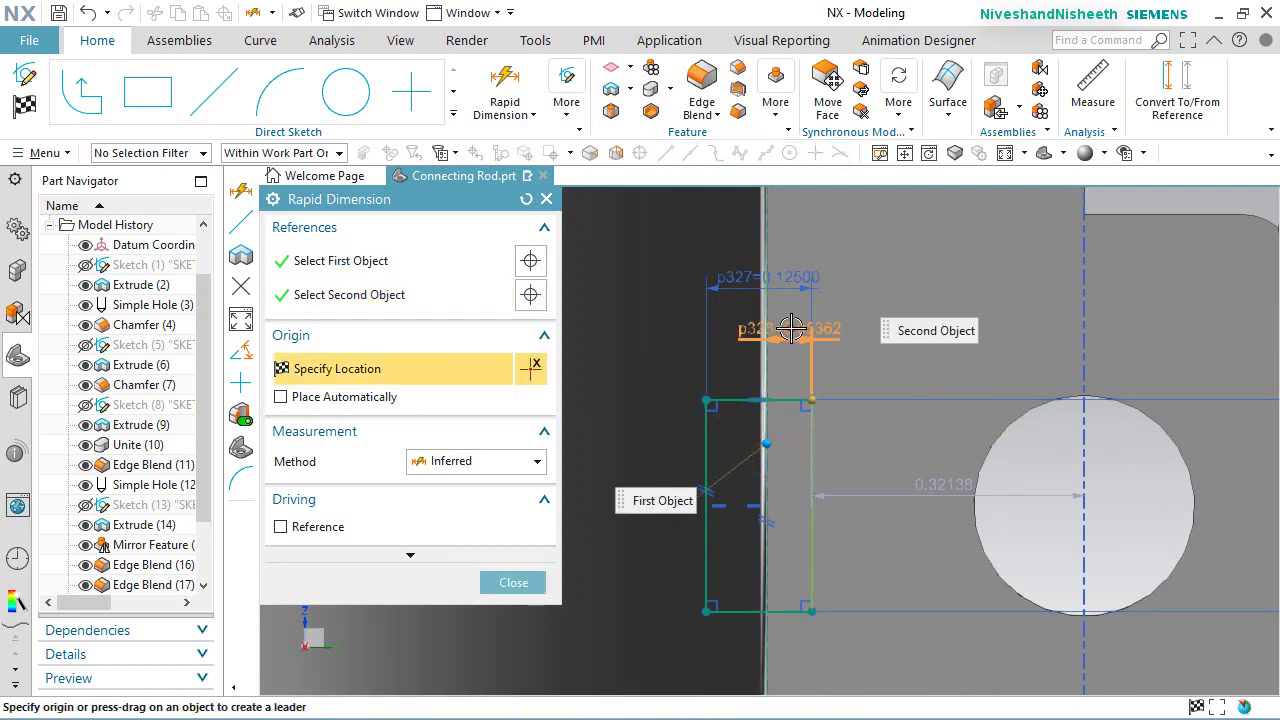
{"action": "left_click", "coordinate": [791, 328]}
{"action": "type", "text": ".062"}
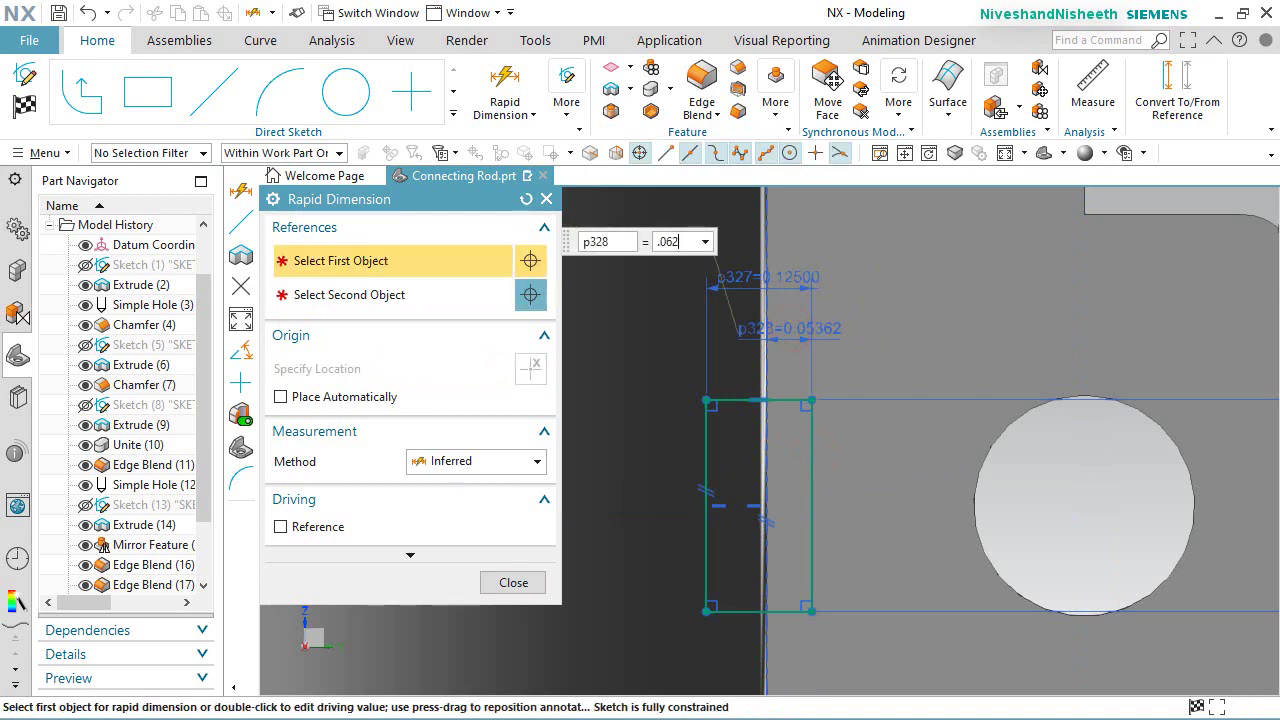
{"action": "type", "text": "5"}
{"action": "key", "text": "Return"}
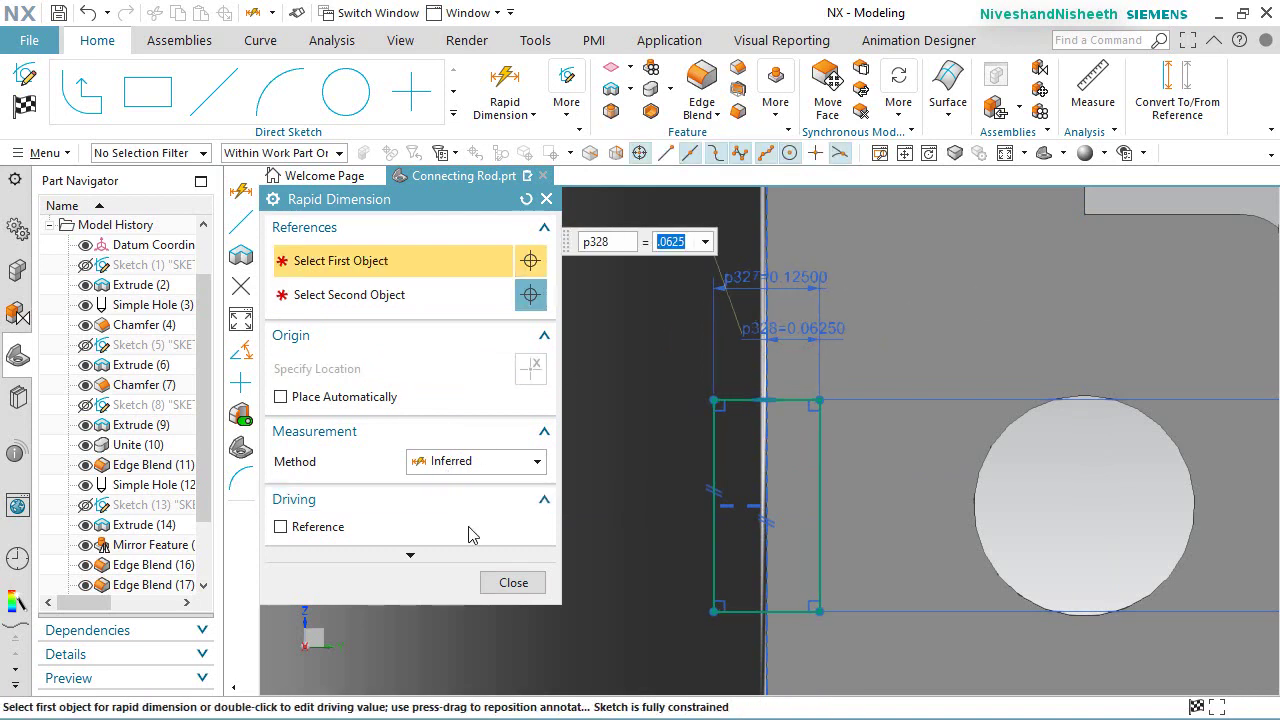
{"action": "left_click", "coordinate": [514, 583]}
Step: Finish the rectangle sketch and save the part file in the trimetric view
{"action": "key", "text": "ctrl+q"}
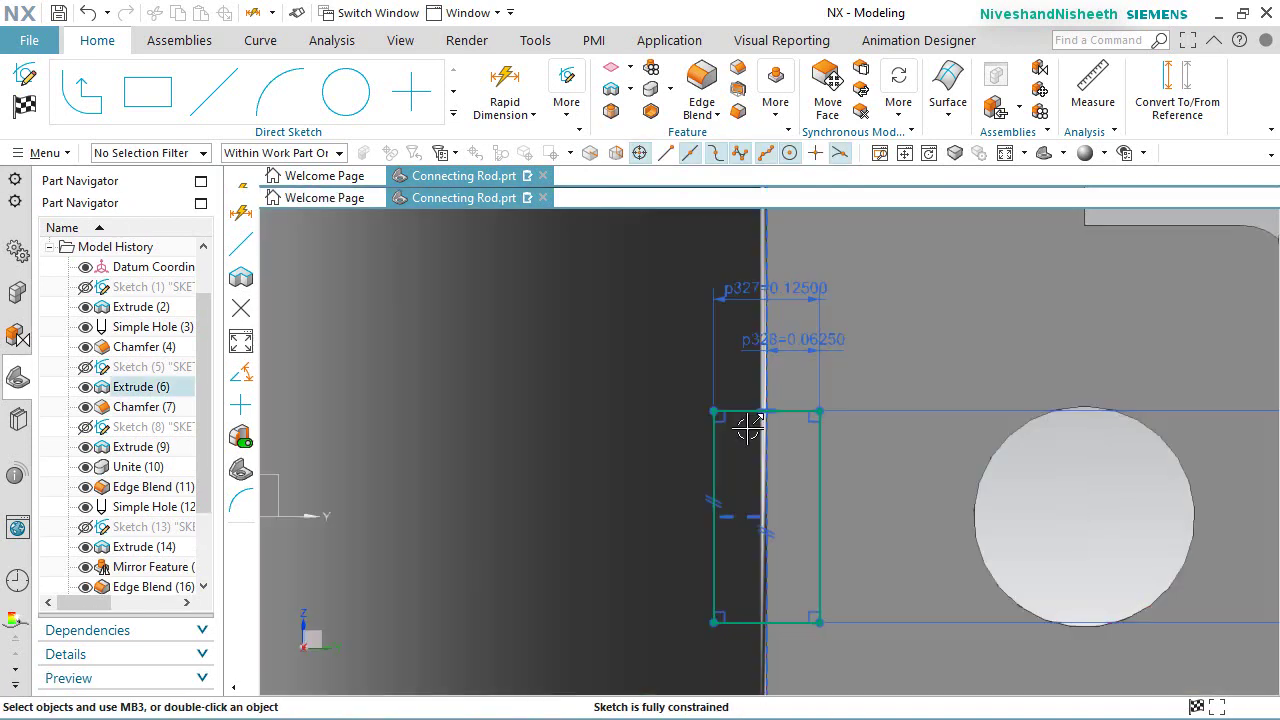
{"action": "scroll", "coordinate": [745, 428], "scroll_direction": "up", "scroll_amount": 2}
{"action": "scroll", "coordinate": [748, 428], "scroll_direction": "down", "scroll_amount": 5}
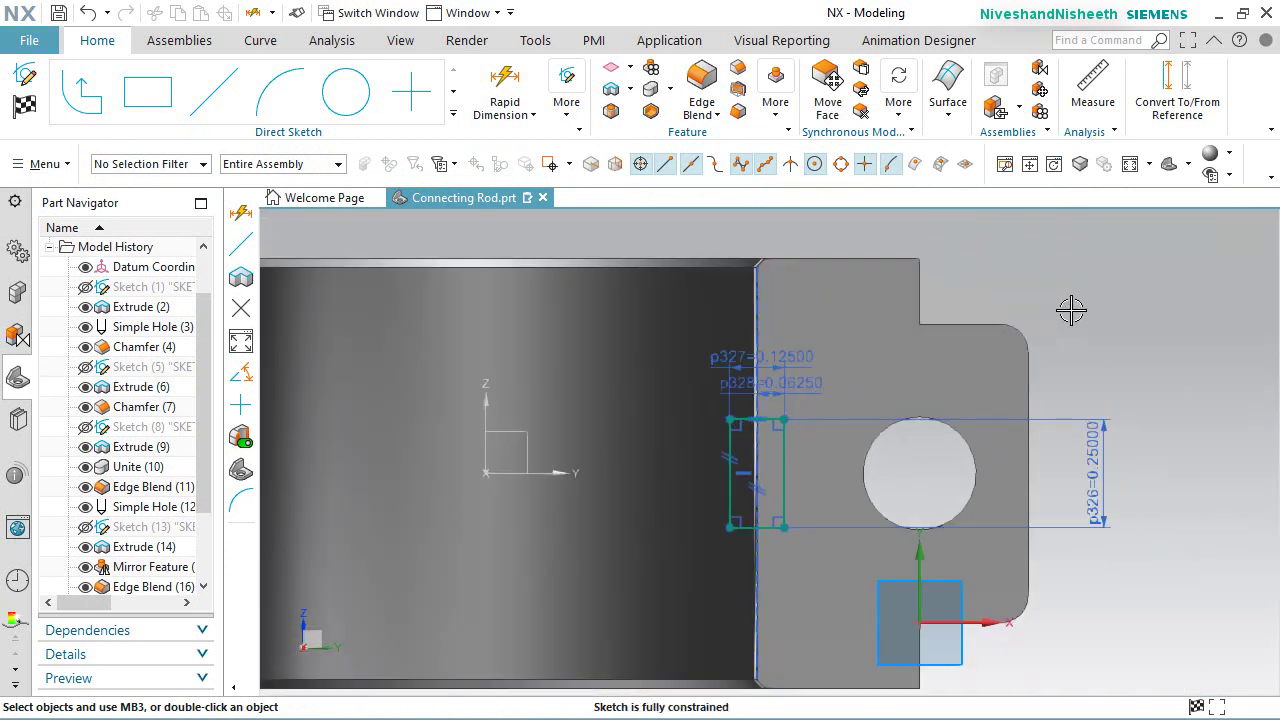
{"action": "left_click", "coordinate": [24, 105]}
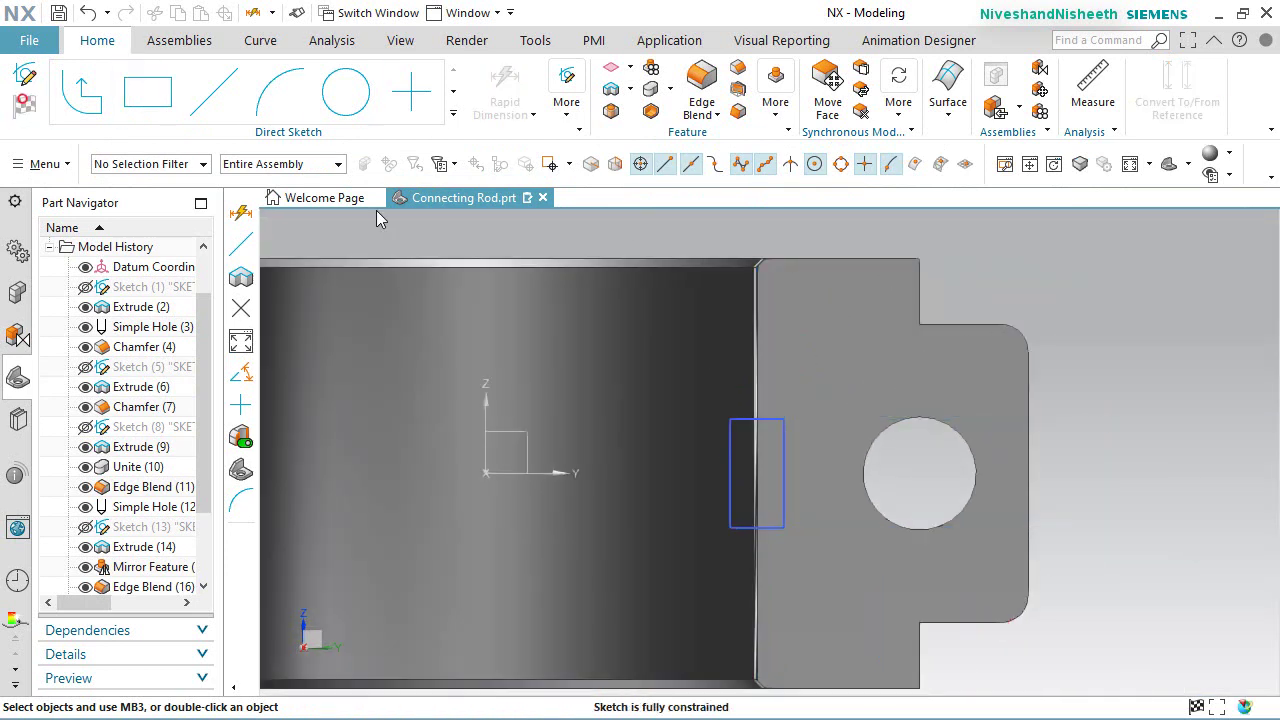
{"action": "right_click_drag", "start_coordinate": [1124, 294], "coordinate": [770, 265]}
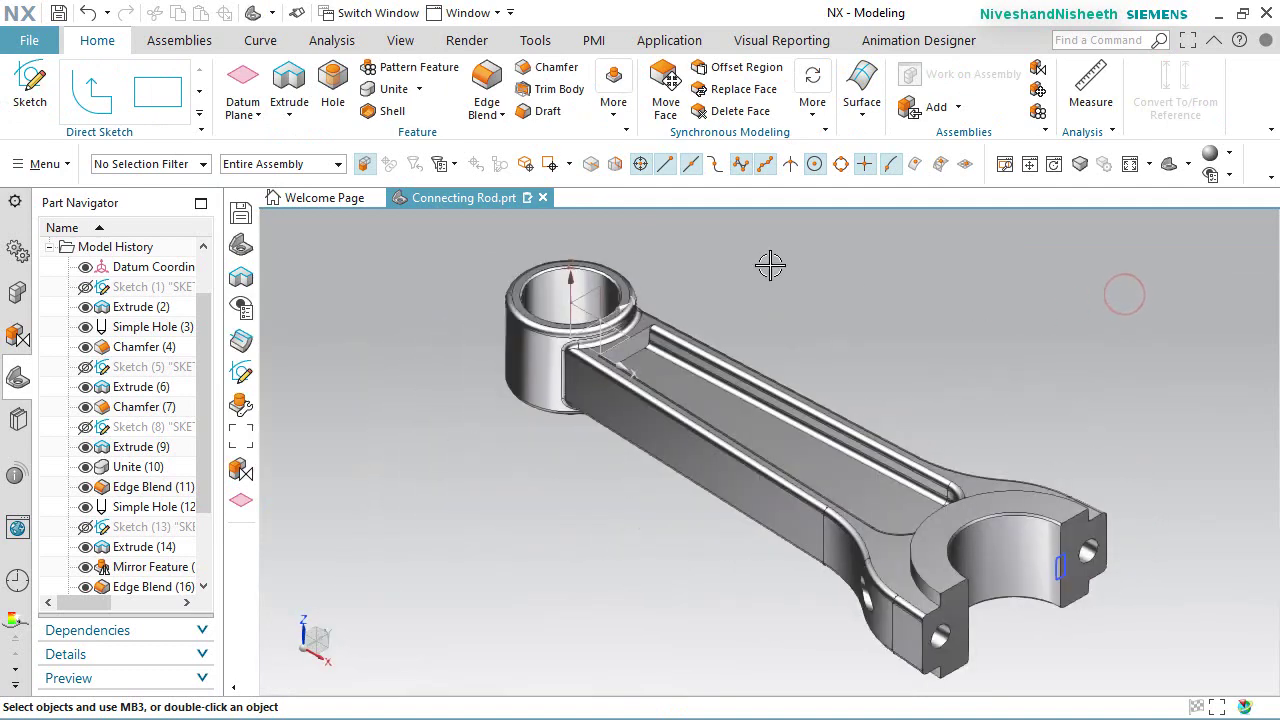
{"action": "left_click", "coordinate": [60, 14]}
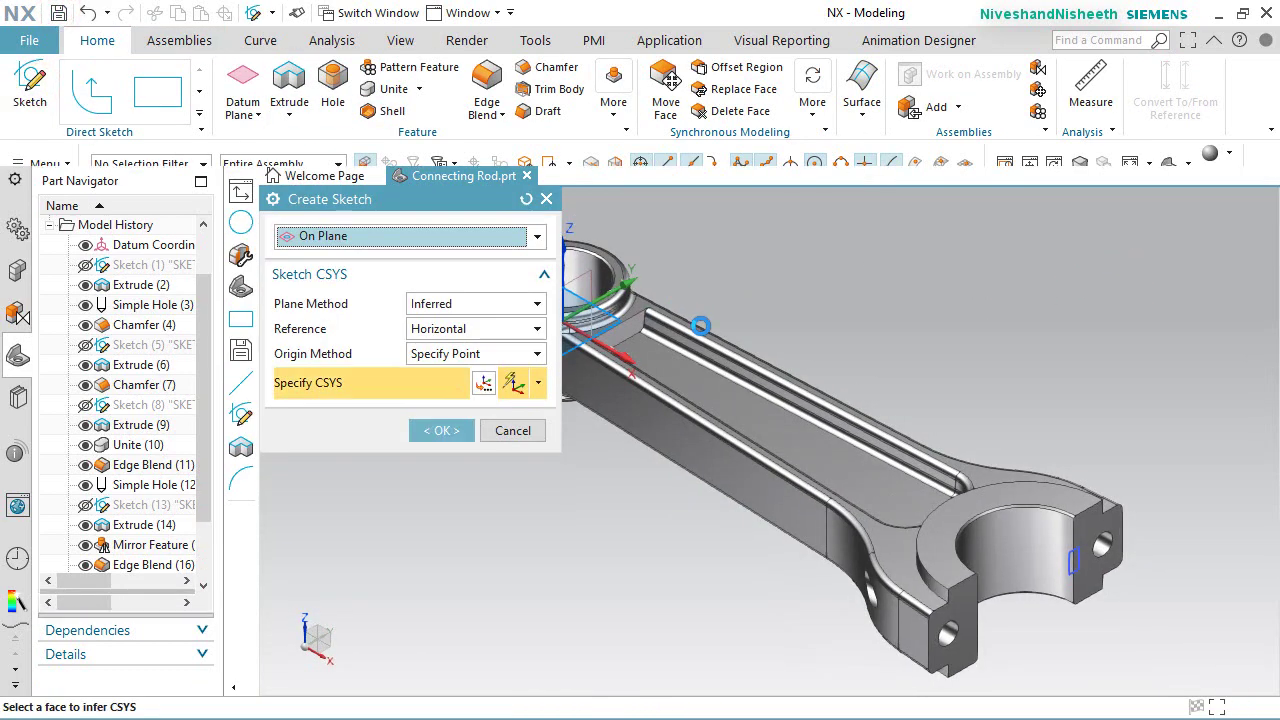
Step: Start a new sketch on the XY plane of the datum coordinate system at the small end
{"action": "middle_click_drag", "start_coordinate": [767, 320], "coordinate": [887, 354], "text": "shift"}
{"action": "scroll", "coordinate": [693, 330], "scroll_direction": "up", "scroll_amount": 3}
{"action": "scroll", "coordinate": [693, 330], "scroll_direction": "up", "scroll_amount": 2}
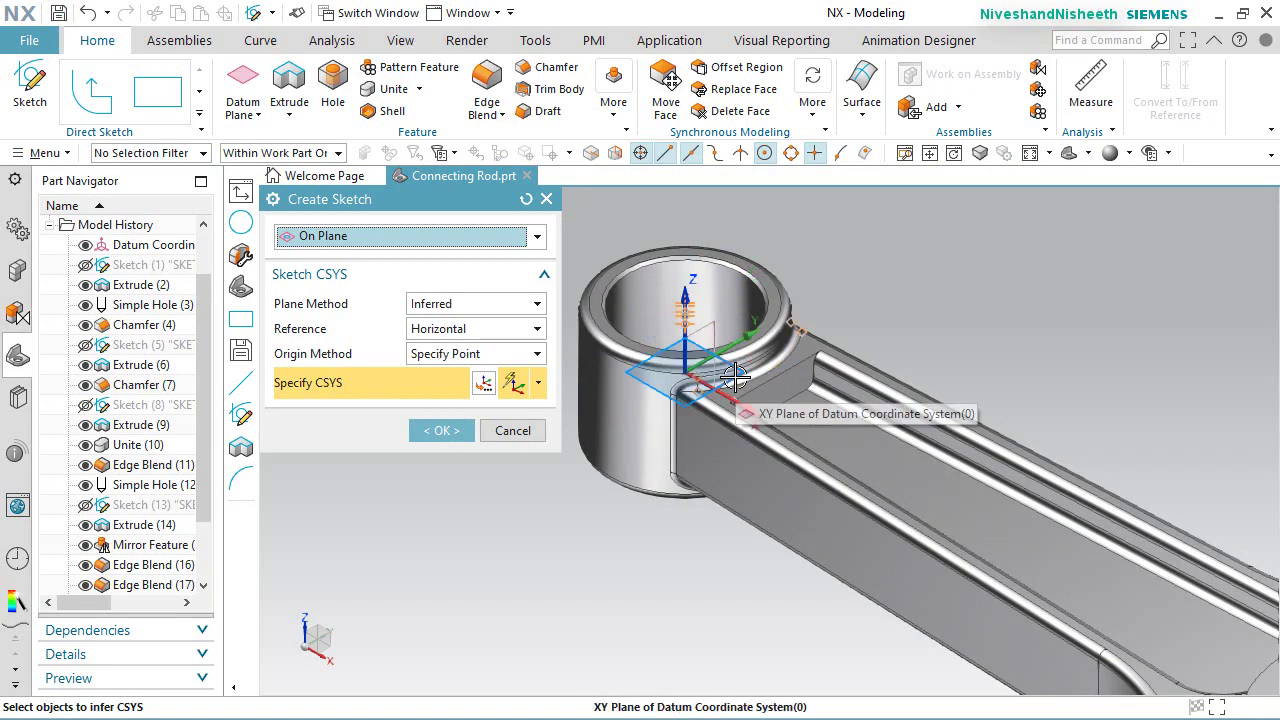
{"action": "left_click", "coordinate": [708, 390]}
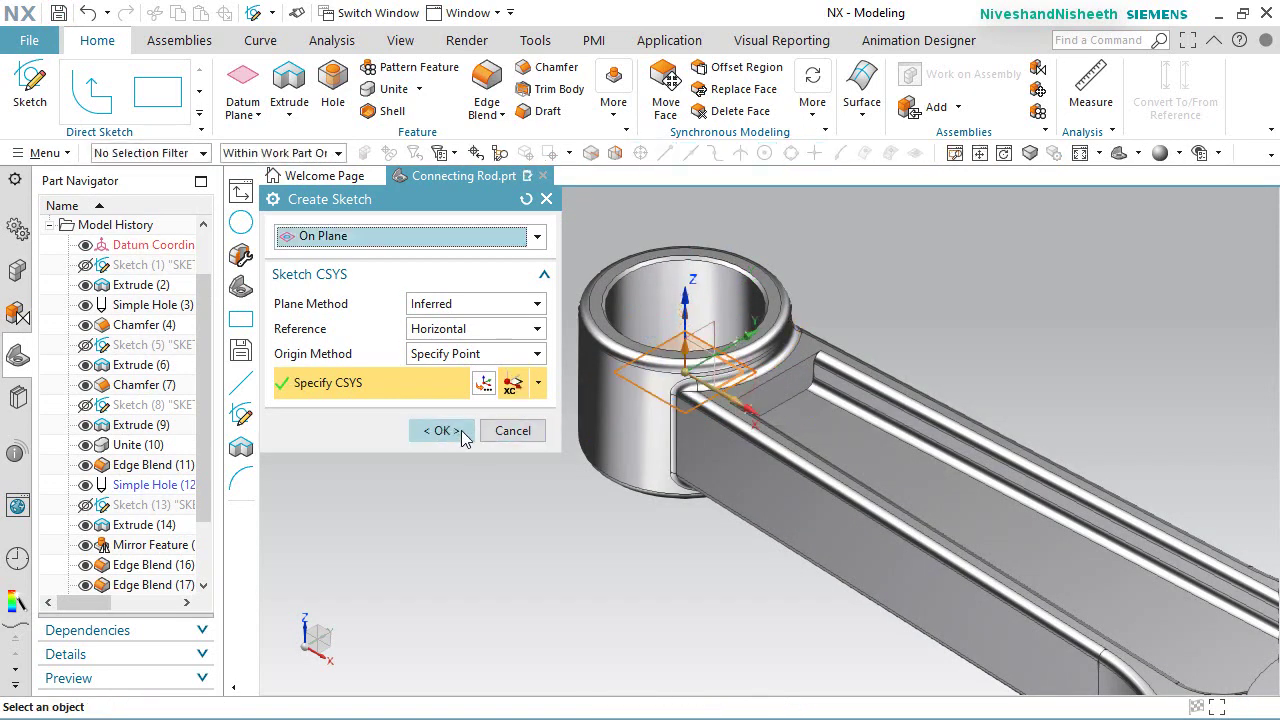
{"action": "left_click", "coordinate": [441, 430]}
Step: Project the notch rectangle's sketch curves at the big-end bore onto the active sketch plane
{"action": "scroll", "coordinate": [505, 332], "scroll_direction": "down", "scroll_amount": 2}
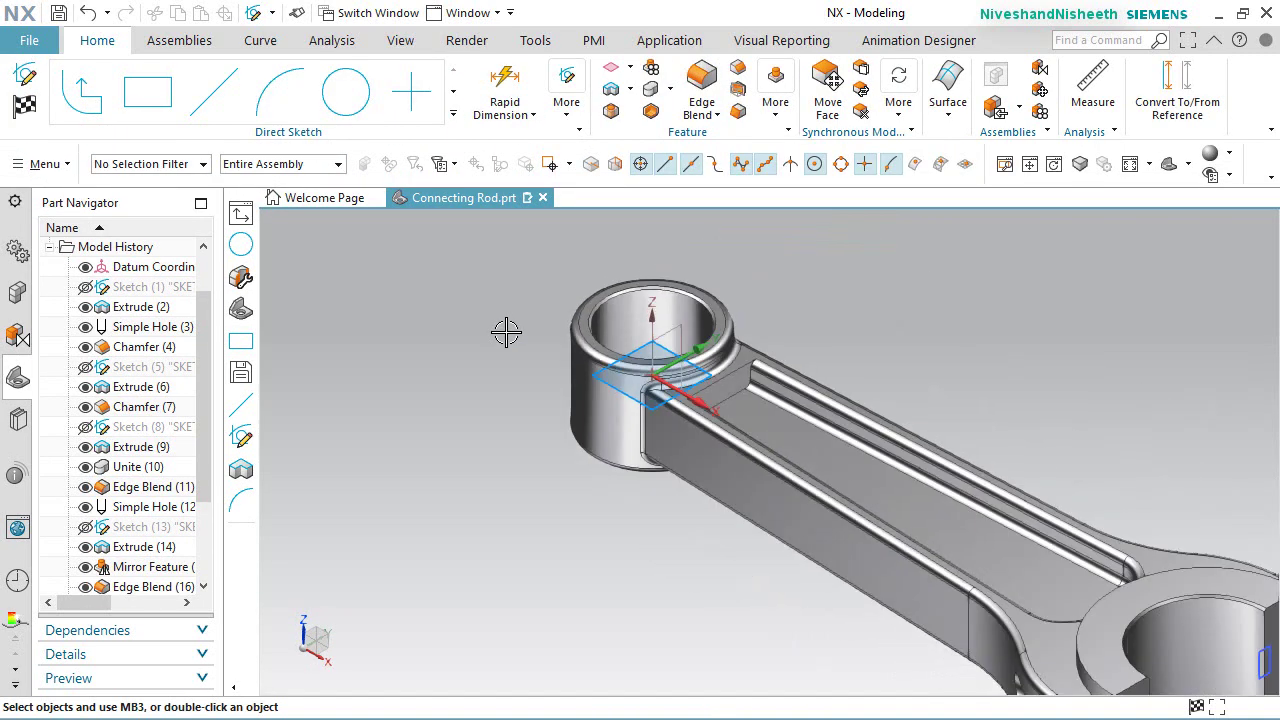
{"action": "scroll", "coordinate": [505, 332], "scroll_direction": "down", "scroll_amount": 2}
{"action": "scroll", "coordinate": [505, 332], "scroll_direction": "up", "scroll_amount": 1}
{"action": "left_click", "coordinate": [454, 117]}
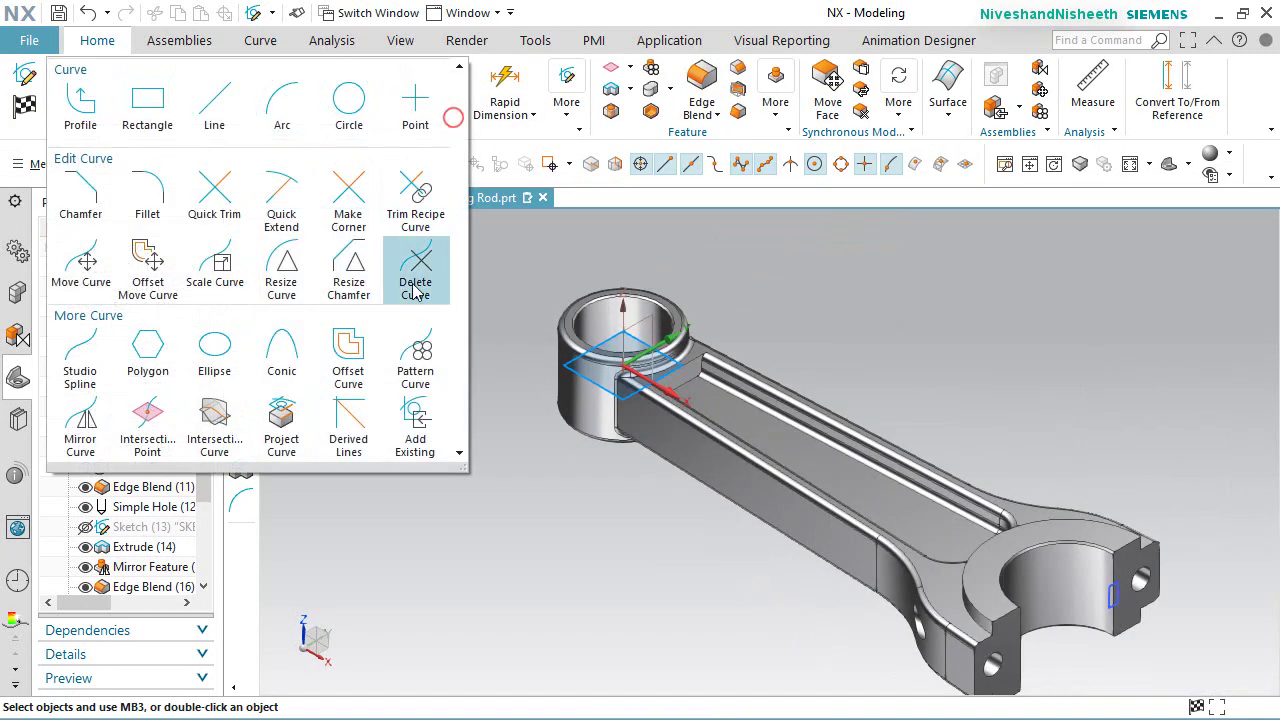
{"action": "left_click", "coordinate": [281, 440]}
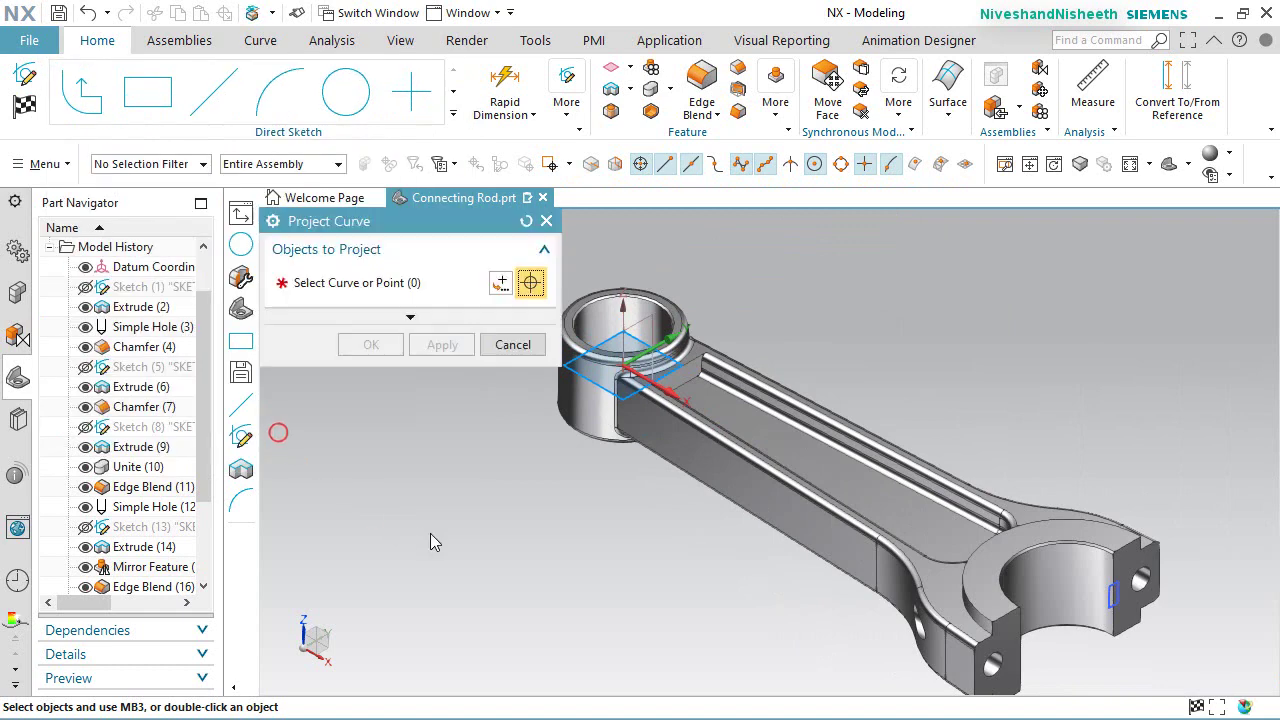
{"action": "scroll", "coordinate": [1090, 645], "scroll_direction": "up", "scroll_amount": 5}
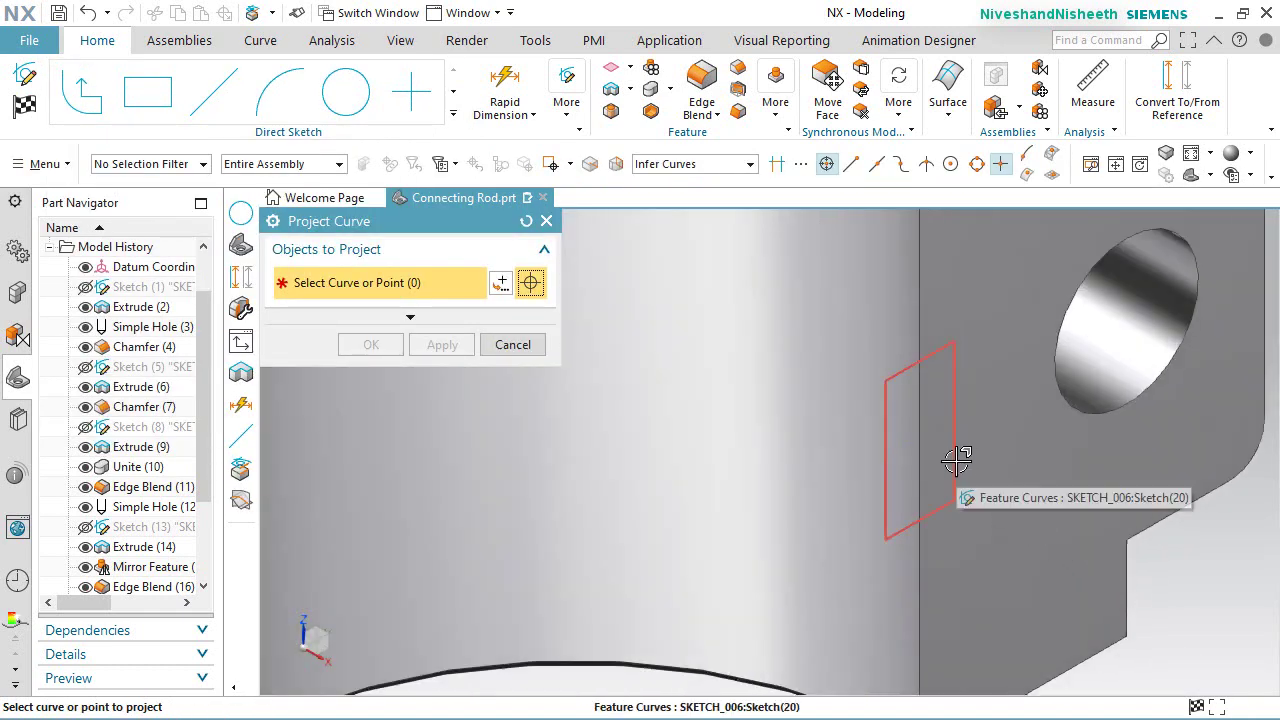
{"action": "left_click", "coordinate": [956, 460]}
{"action": "left_click", "coordinate": [390, 349]}
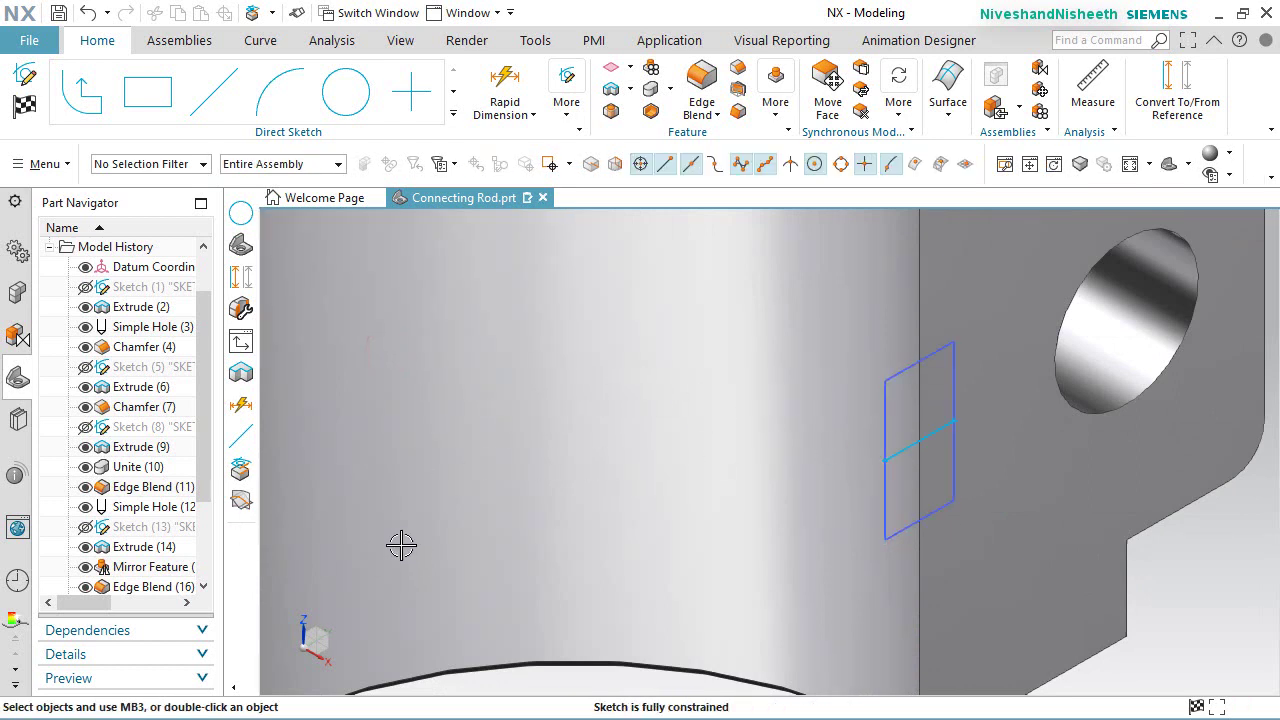
Step: Hide the notch rectangle sketch and convert both overlapping projected lines to reference curves
{"action": "scroll", "coordinate": [171, 533], "scroll_direction": "down", "scroll_amount": 2}
{"action": "left_click", "coordinate": [85, 547]}
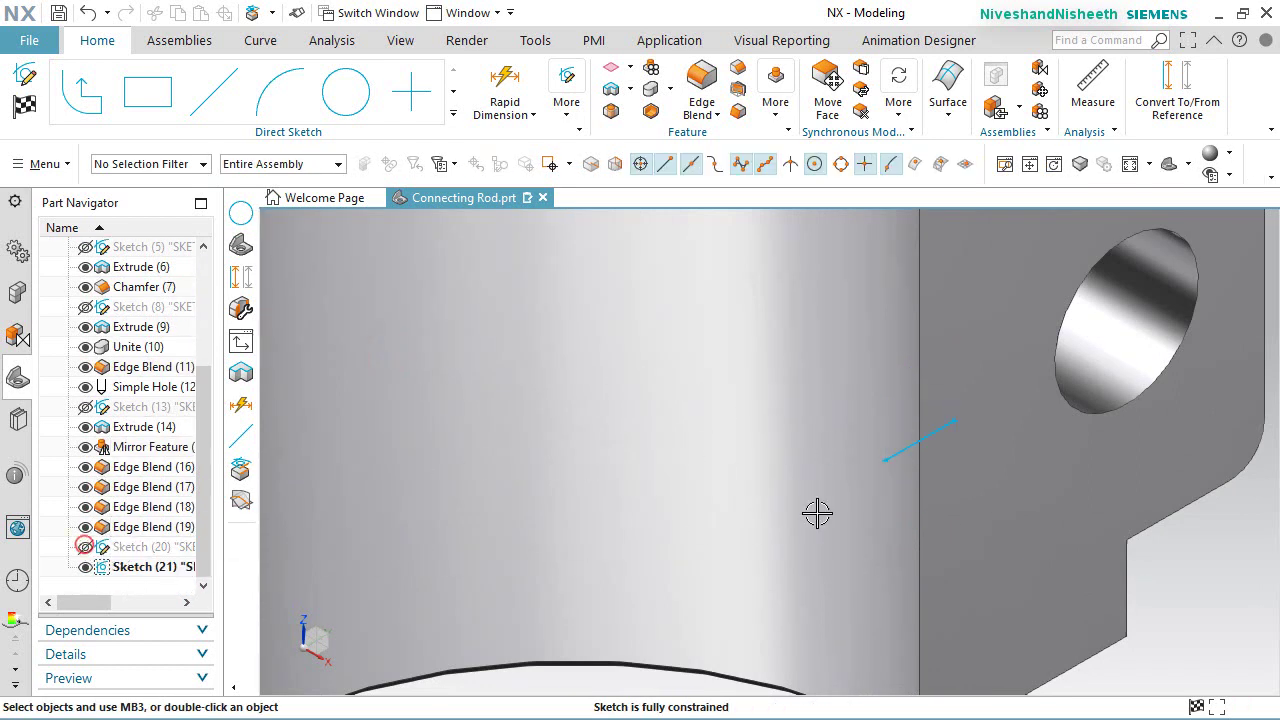
{"action": "left_click", "coordinate": [907, 452]}
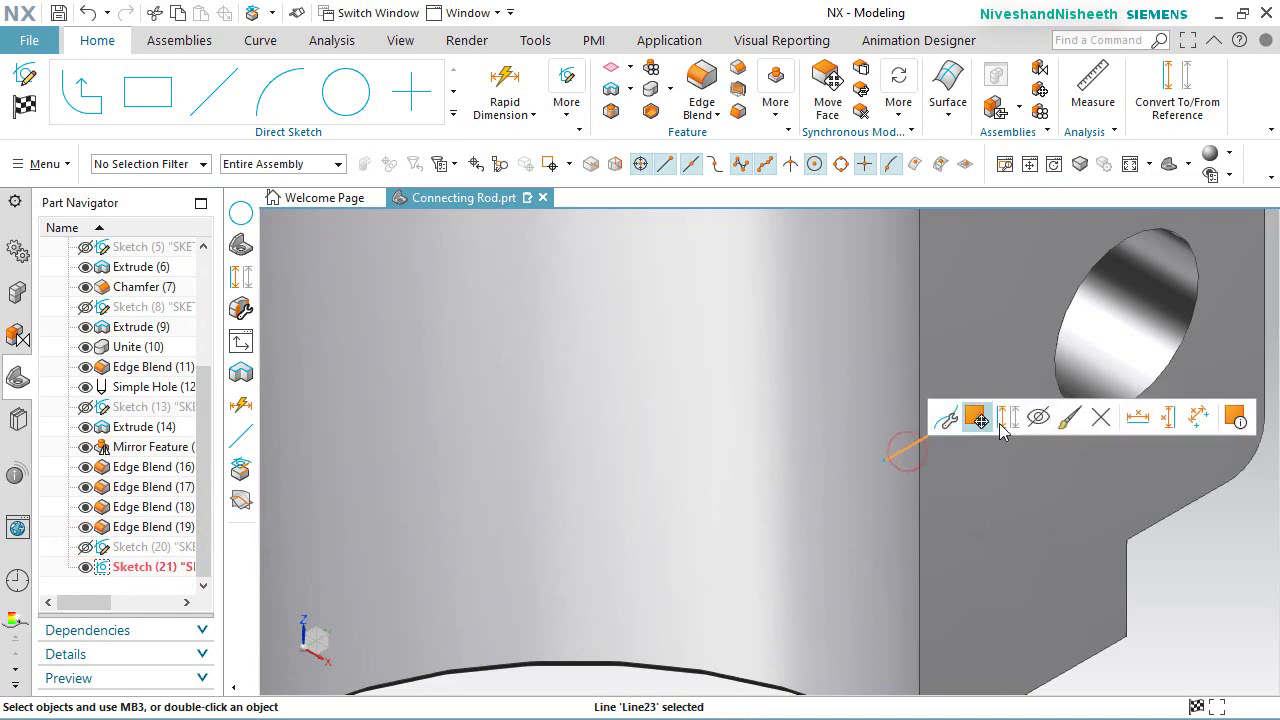
{"action": "scroll", "coordinate": [800, 337], "scroll_direction": "down", "scroll_amount": 6}
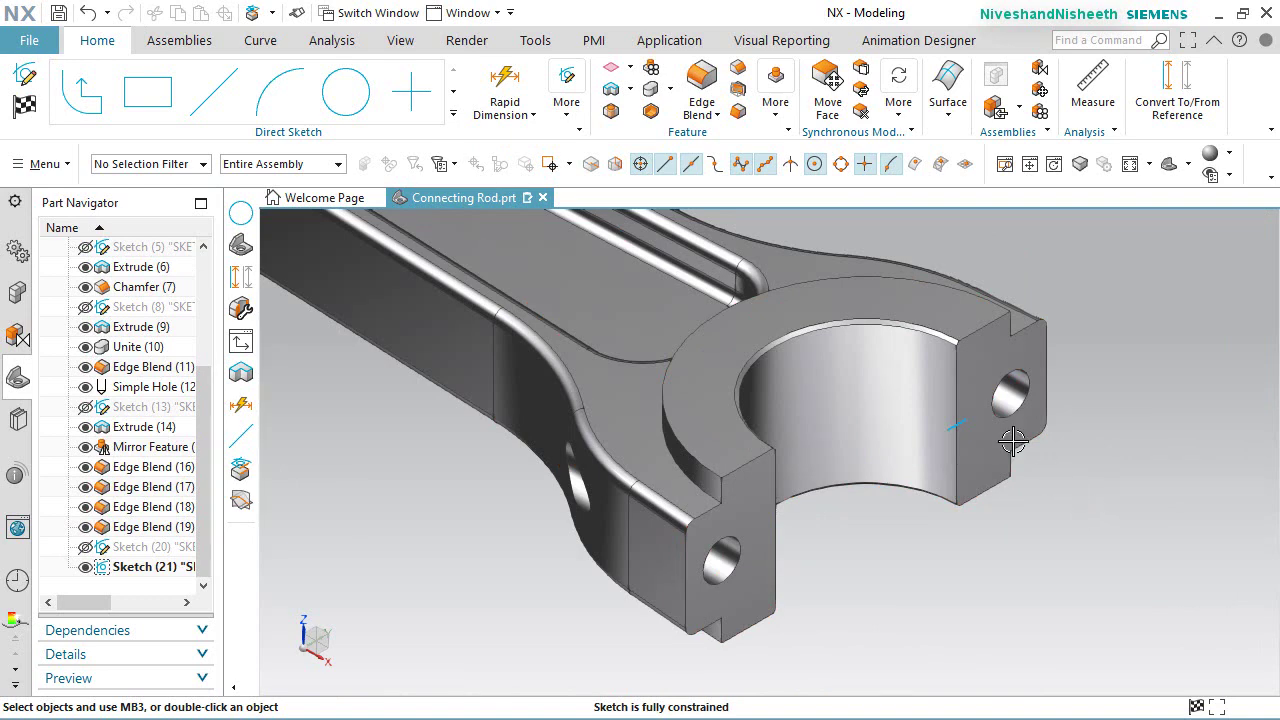
{"action": "scroll", "coordinate": [1000, 437], "scroll_direction": "up", "scroll_amount": 5}
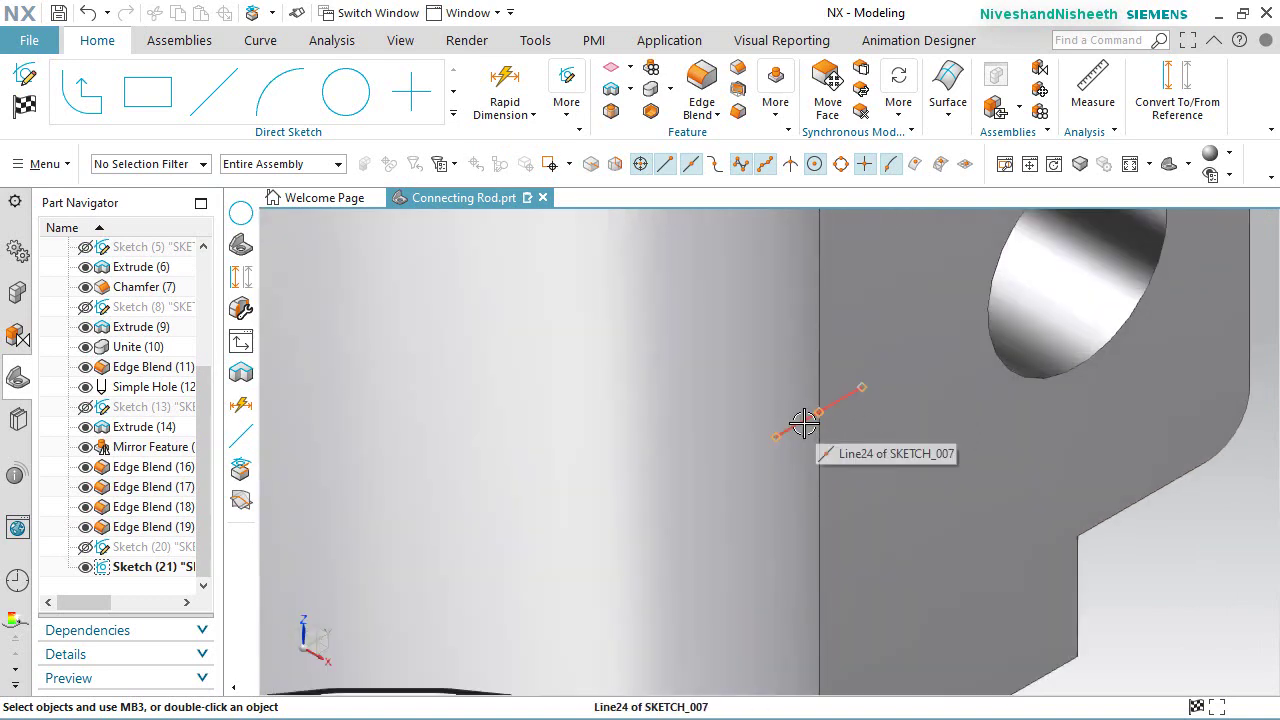
{"action": "left_click", "coordinate": [803, 424]}
{"action": "left_click", "coordinate": [904, 390]}
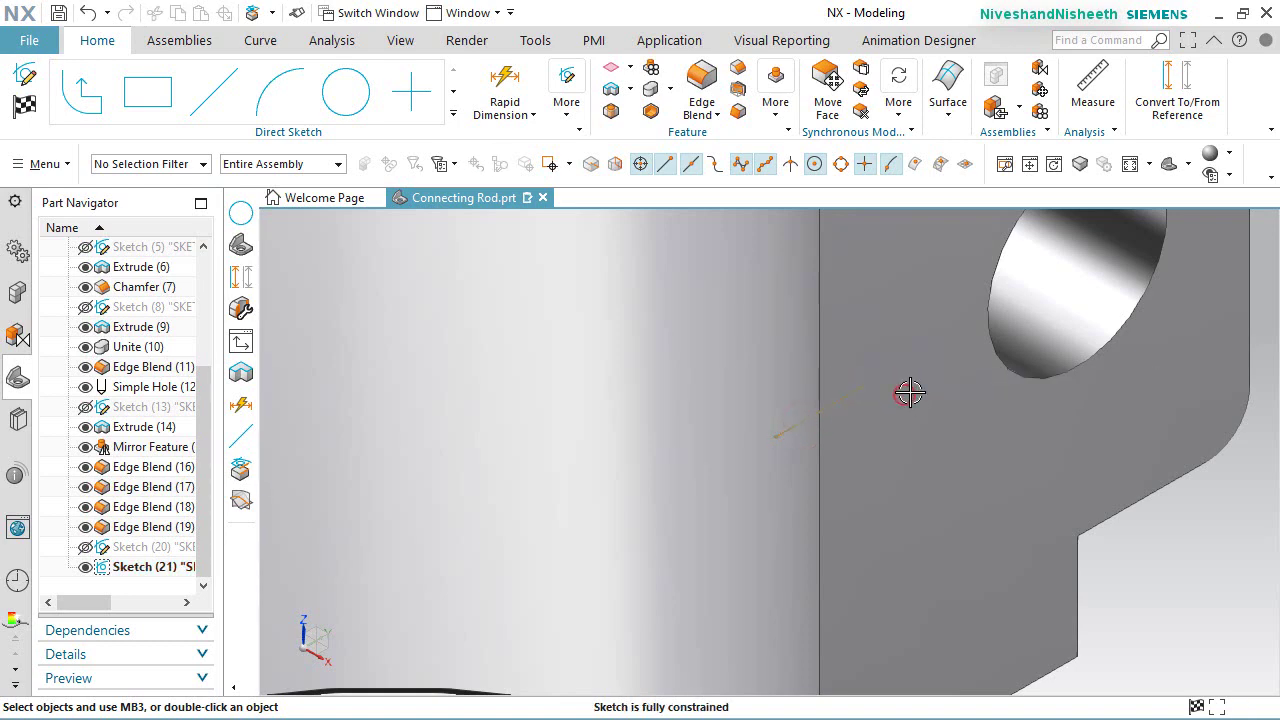
{"action": "scroll", "coordinate": [914, 469], "scroll_direction": "down", "scroll_amount": 5}
{"action": "key", "text": "ctrl+f"}
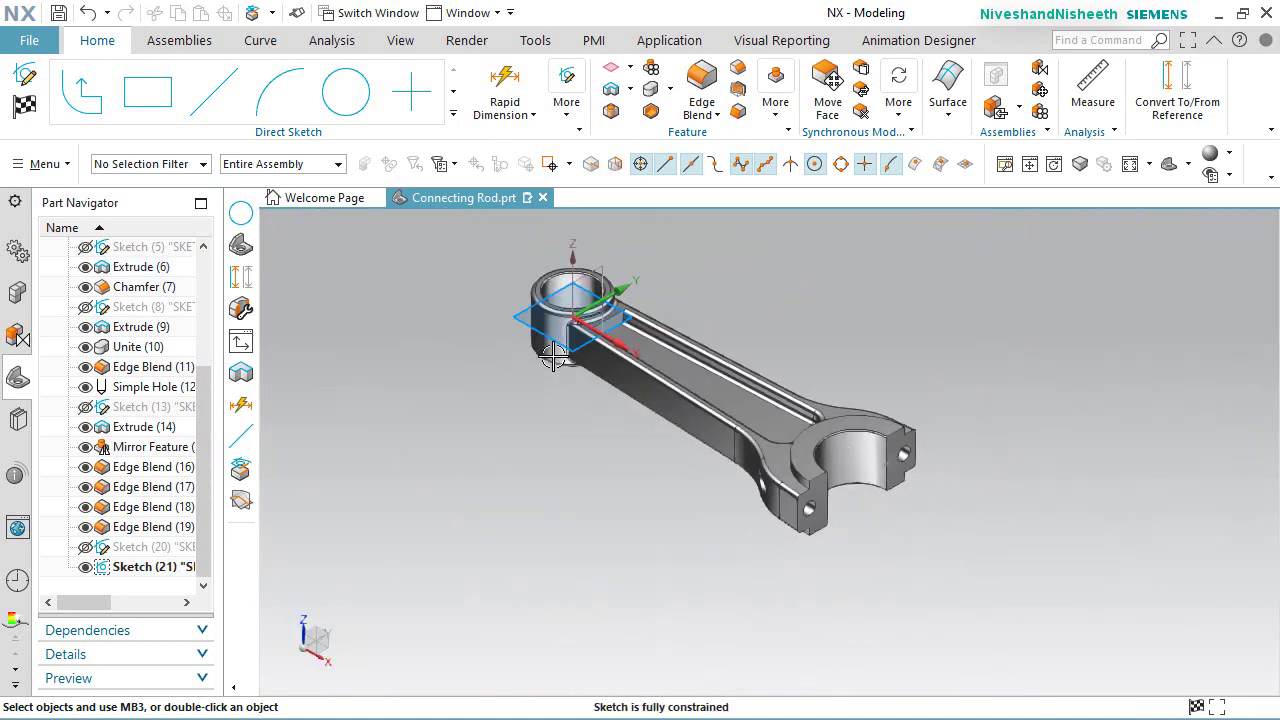
Step: Project the upper straight edge of the big end's mating face, between bore and step, onto the sketch plane
{"action": "left_click", "coordinate": [453, 113]}
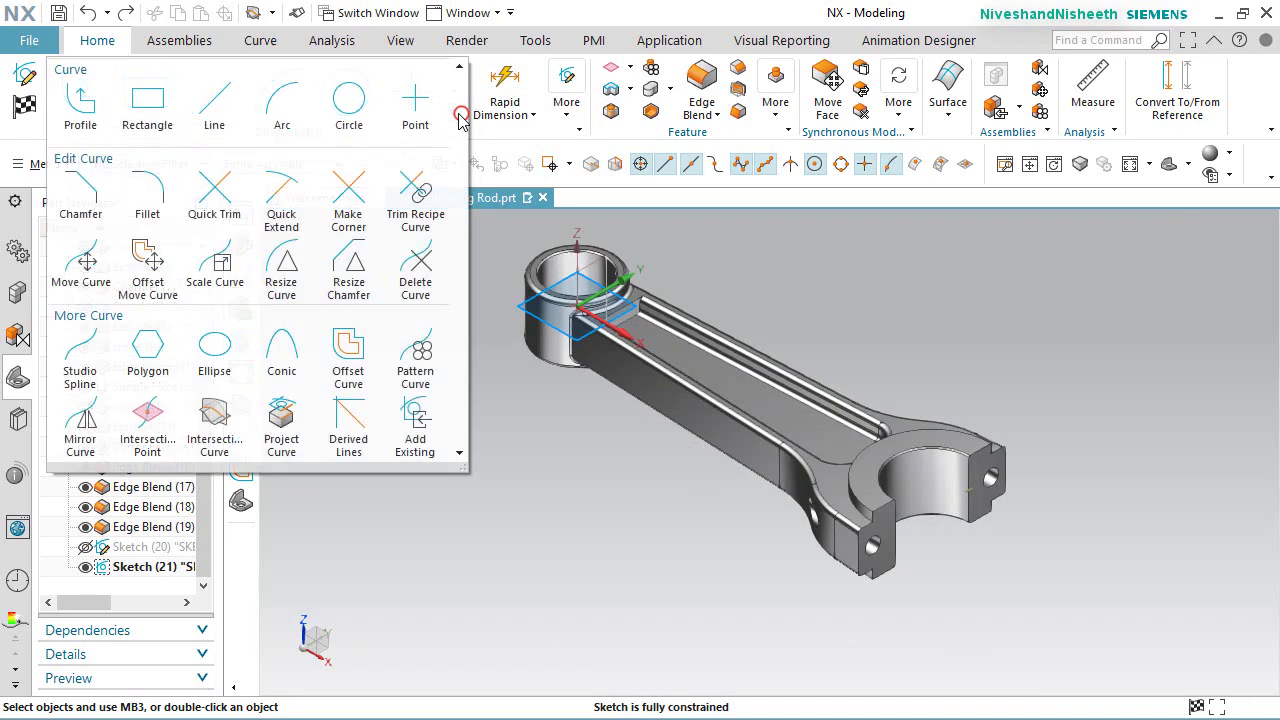
{"action": "left_click", "coordinate": [270, 420]}
{"action": "scroll", "coordinate": [966, 438], "scroll_direction": "up", "scroll_amount": 5}
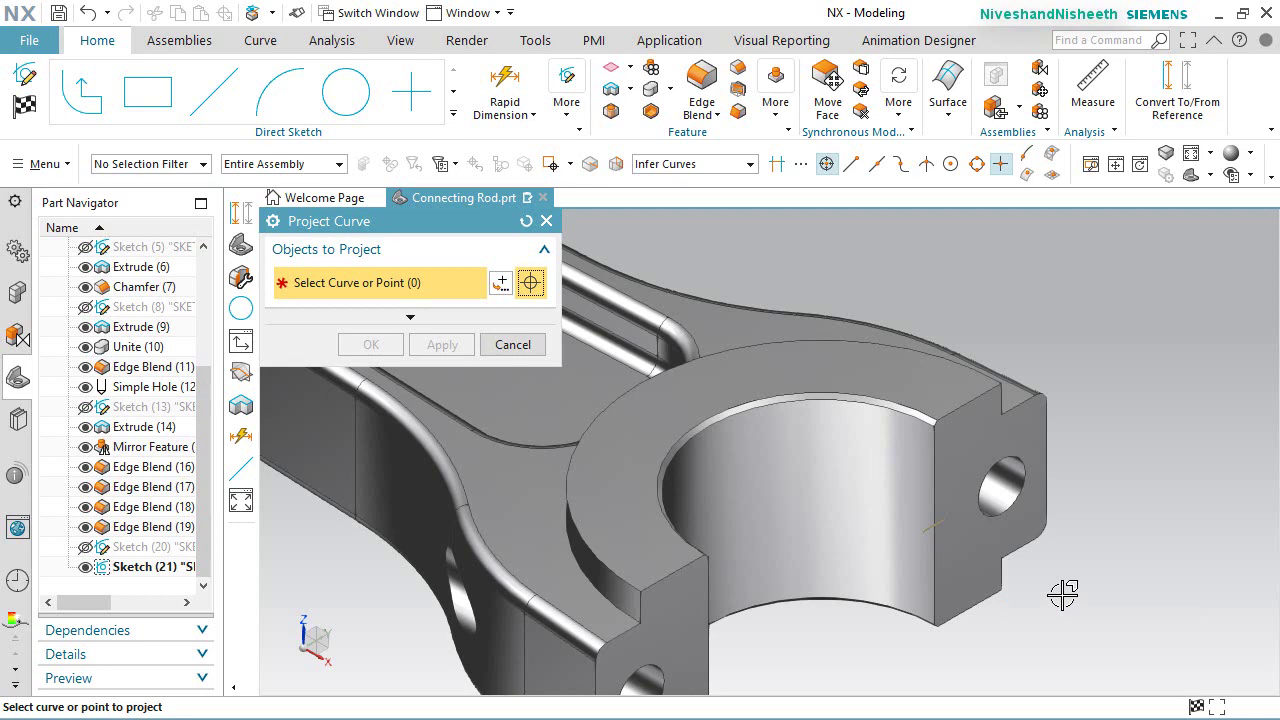
{"action": "left_click", "coordinate": [962, 403]}
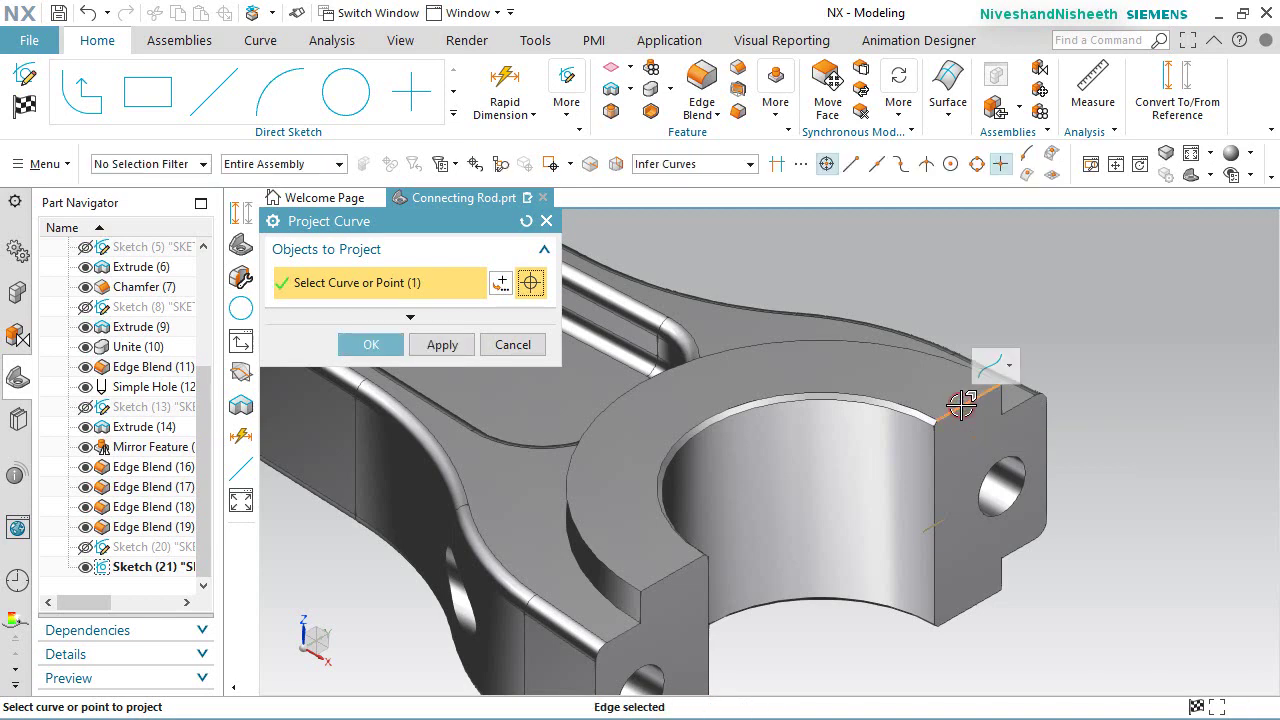
{"action": "left_click", "coordinate": [370, 345]}
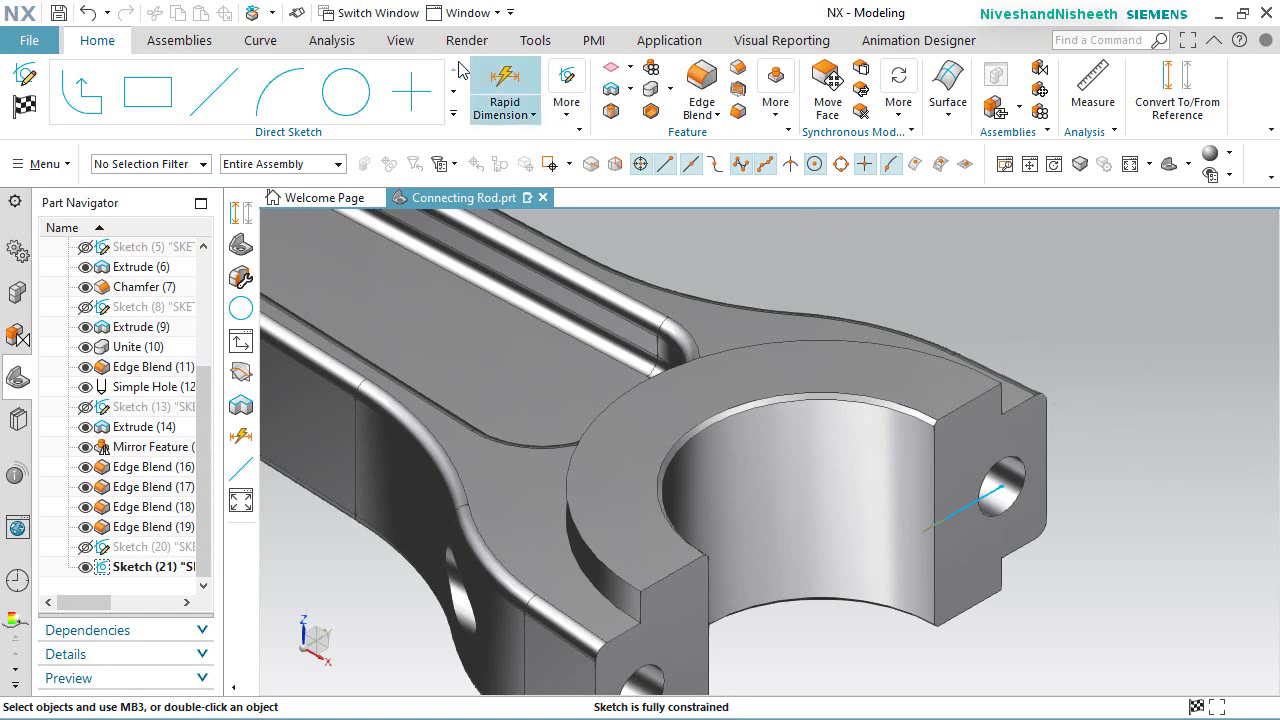
{"action": "scroll", "coordinate": [957, 643], "scroll_direction": "down", "scroll_amount": 5}
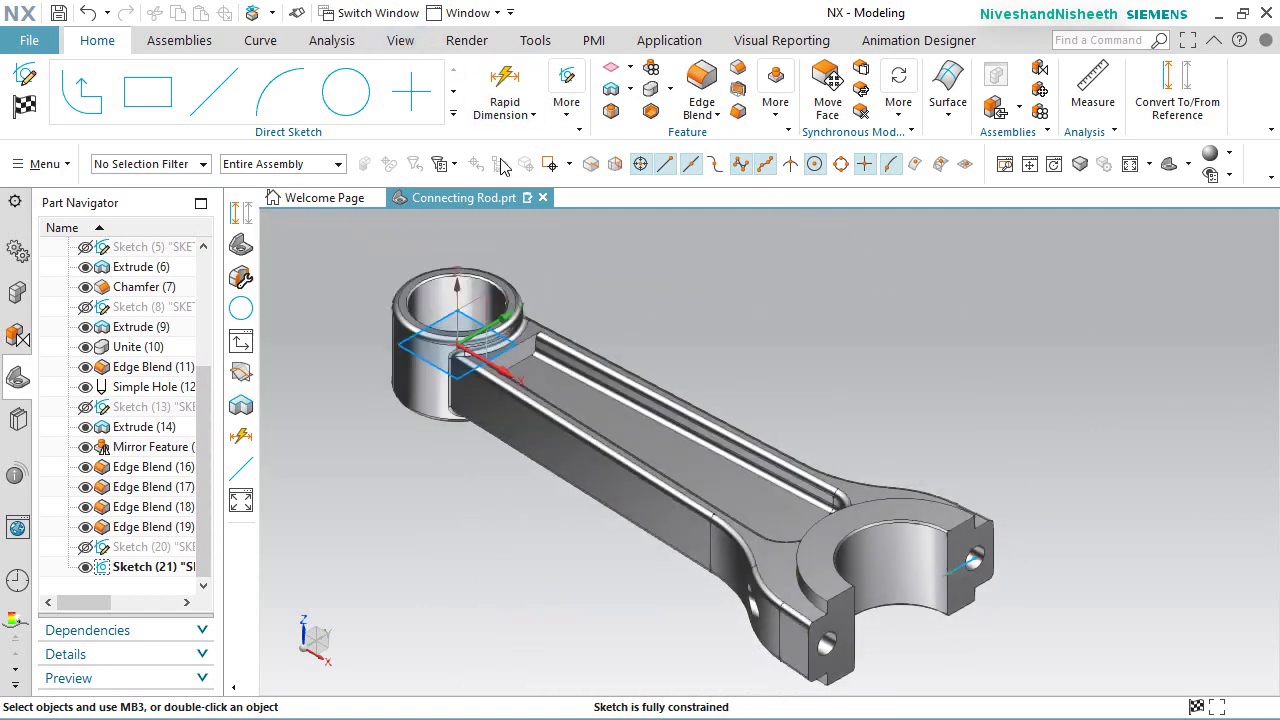
Step: Section the view with one plane normal to absolute Z and orient the view to the sketch
{"action": "left_click", "coordinate": [400, 40]}
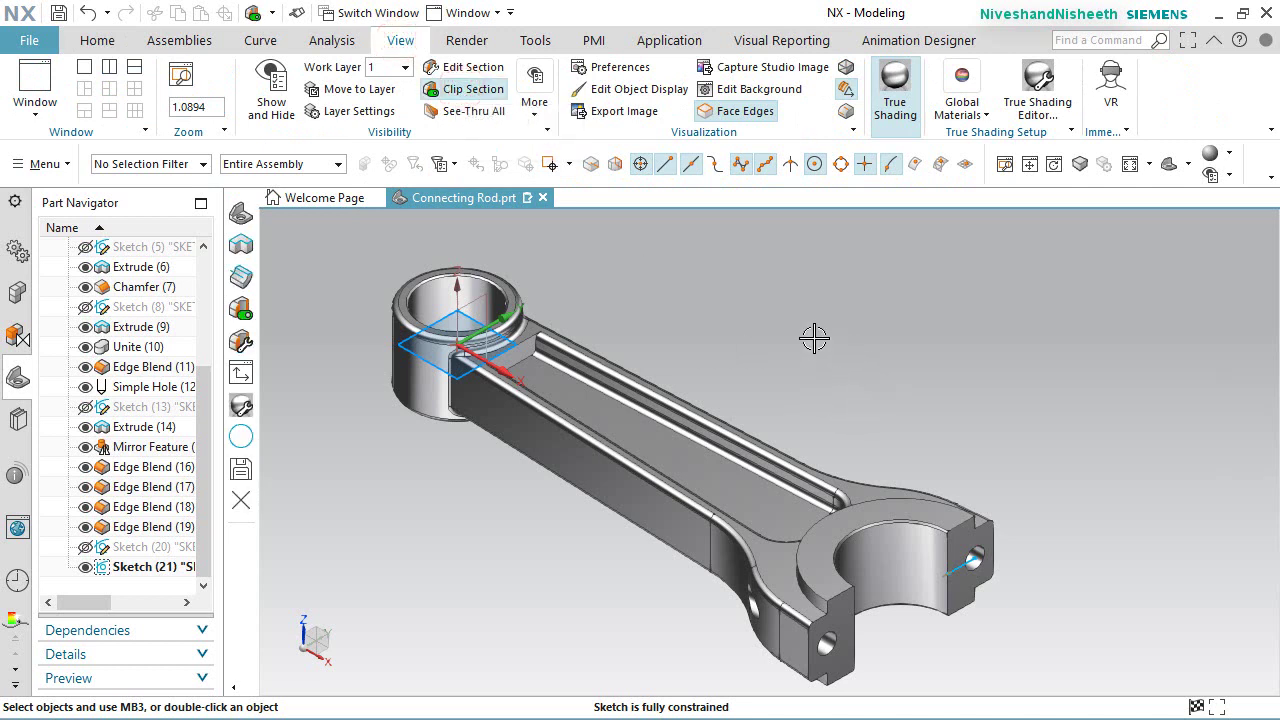
{"action": "left_click", "coordinate": [473, 67]}
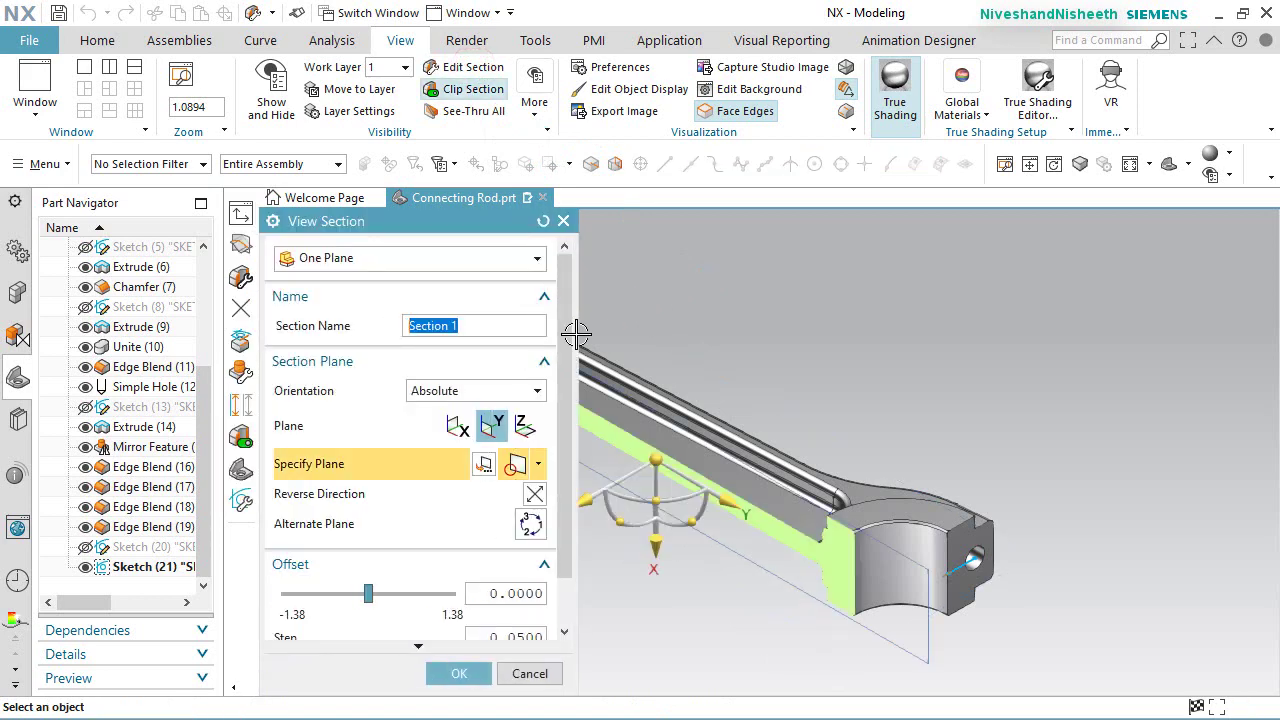
{"action": "left_click", "coordinate": [456, 426]}
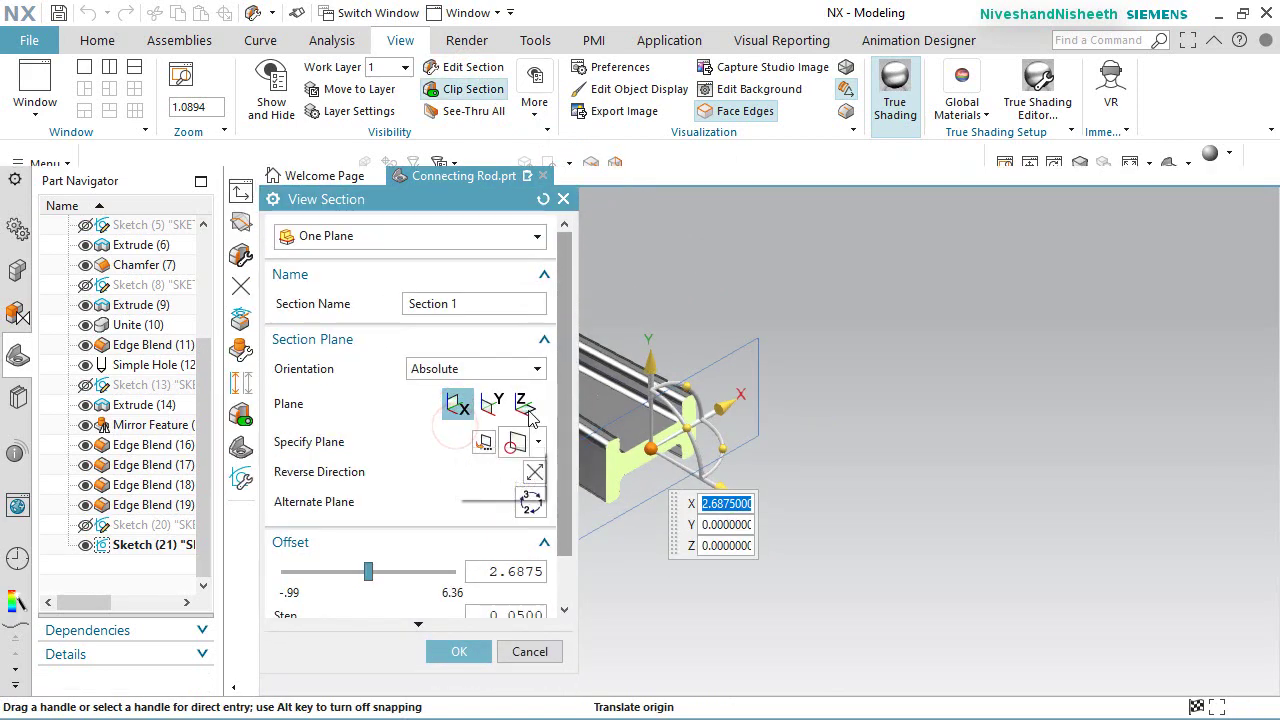
{"action": "left_click", "coordinate": [525, 426]}
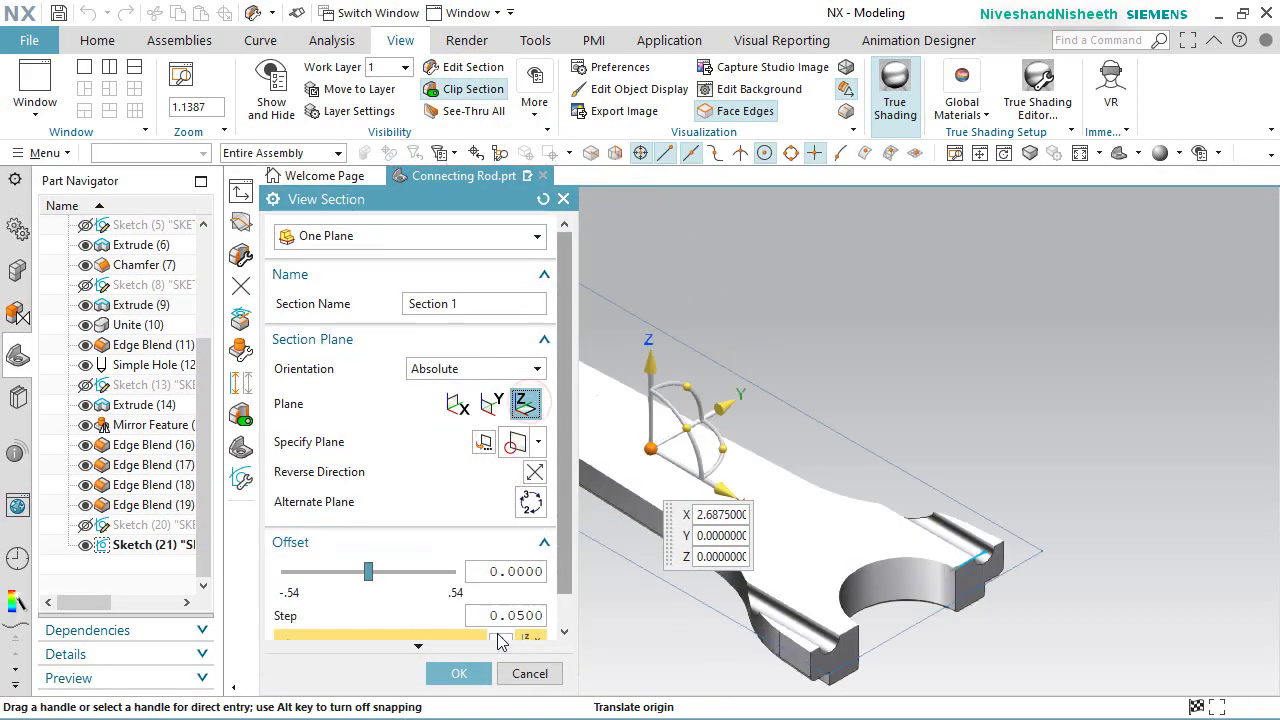
{"action": "left_click", "coordinate": [459, 673]}
{"action": "middle_click_drag", "start_coordinate": [971, 380], "coordinate": [952, 402]}
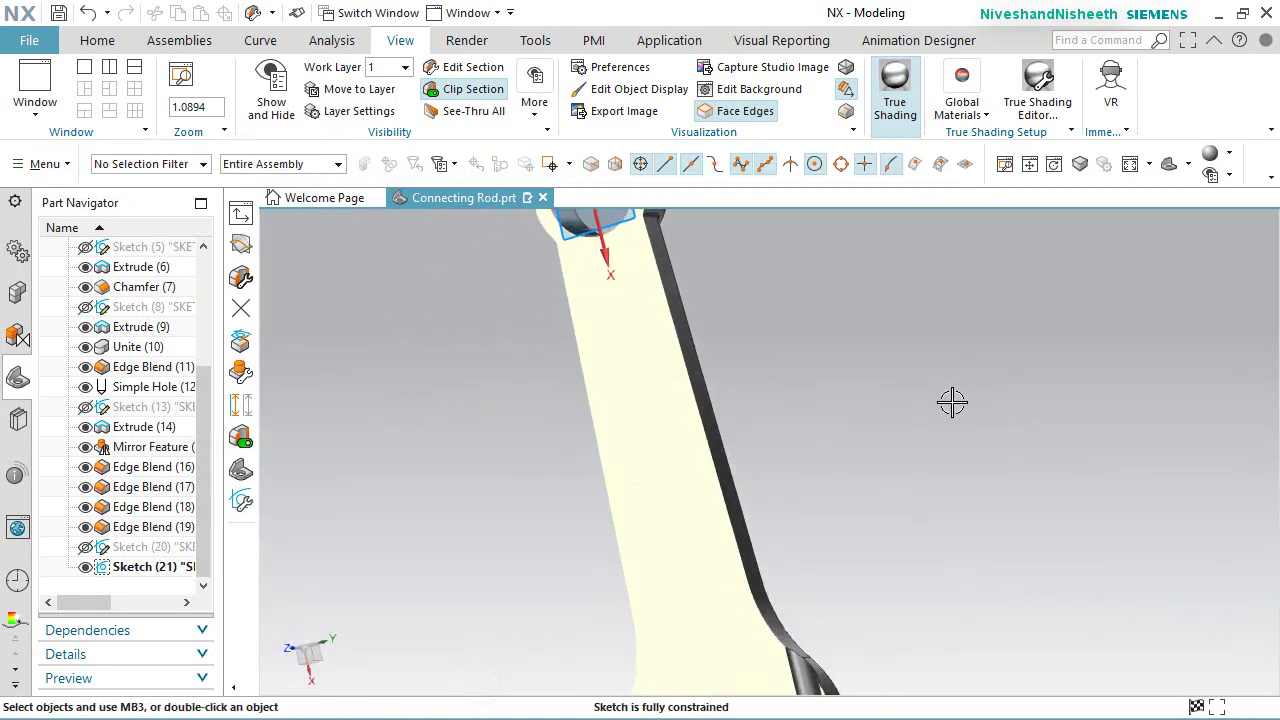
{"action": "right_click", "coordinate": [924, 403]}
{"action": "left_click", "coordinate": [914, 401]}
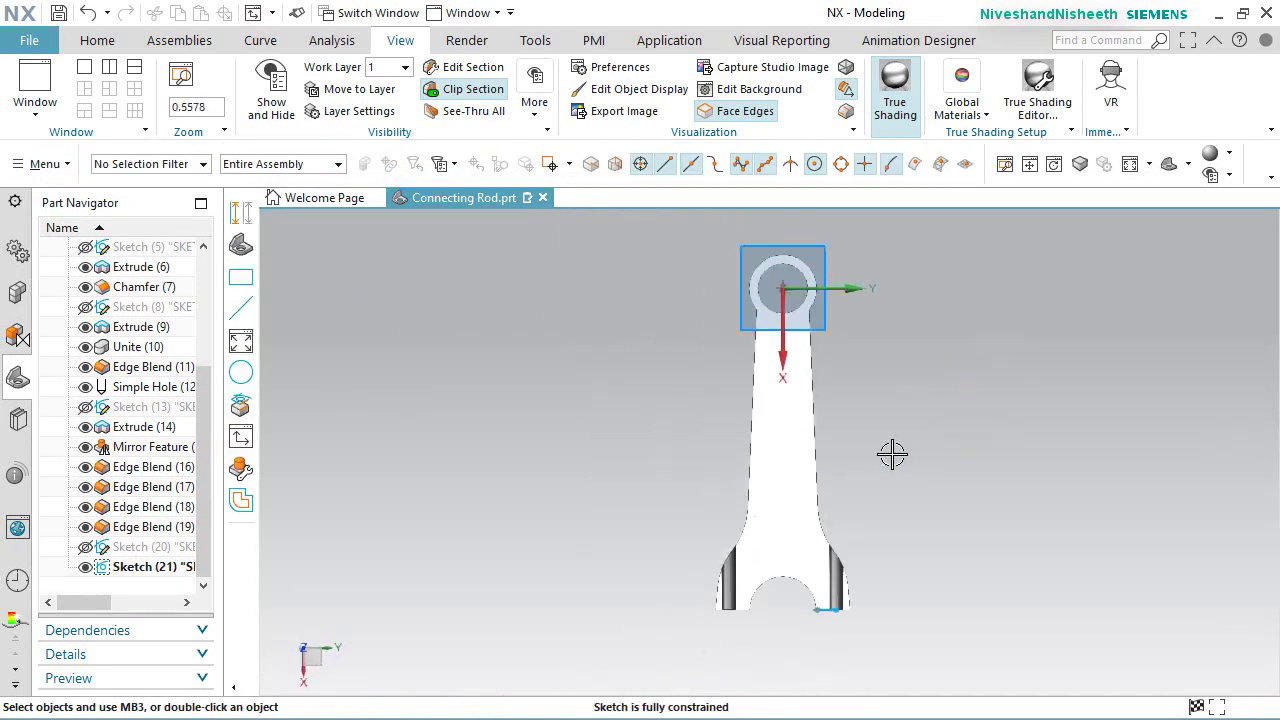
Step: Convert the projected mating-face edge line beside the bore to a reference curve
{"action": "scroll", "coordinate": [845, 594], "scroll_direction": "up", "scroll_amount": 3}
{"action": "scroll", "coordinate": [845, 594], "scroll_direction": "up", "scroll_amount": 5}
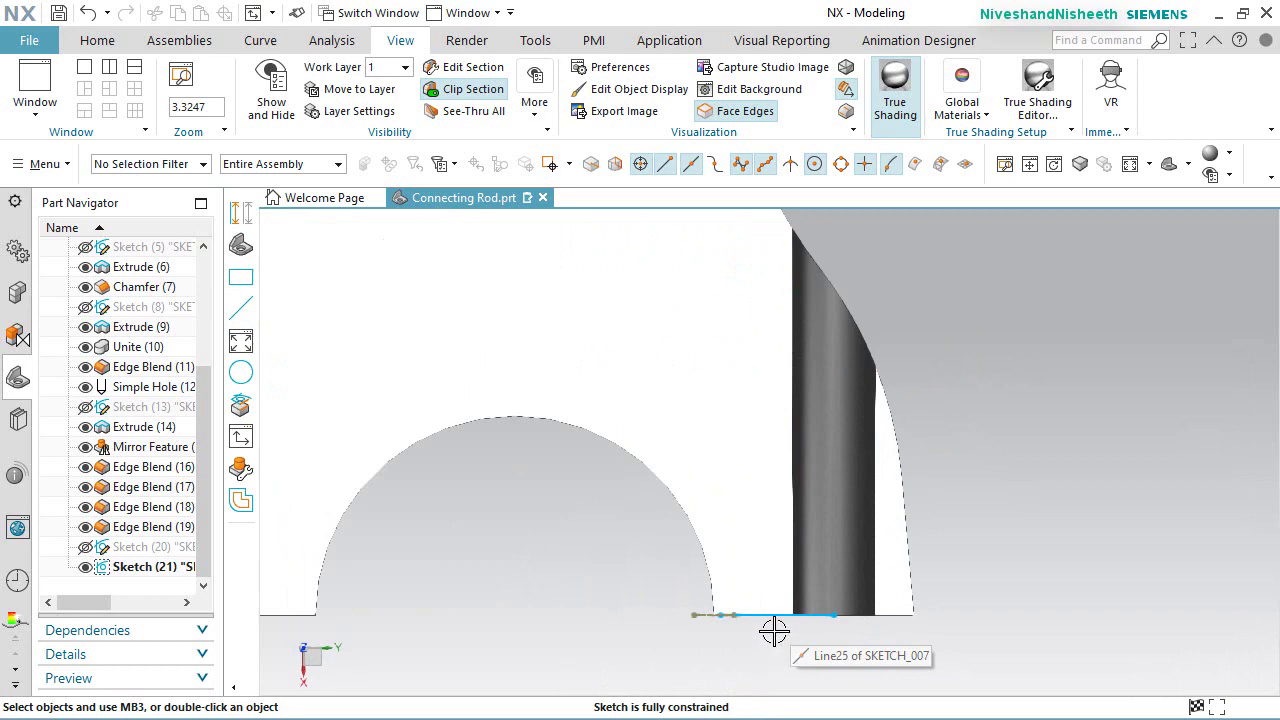
{"action": "left_click", "coordinate": [776, 618]}
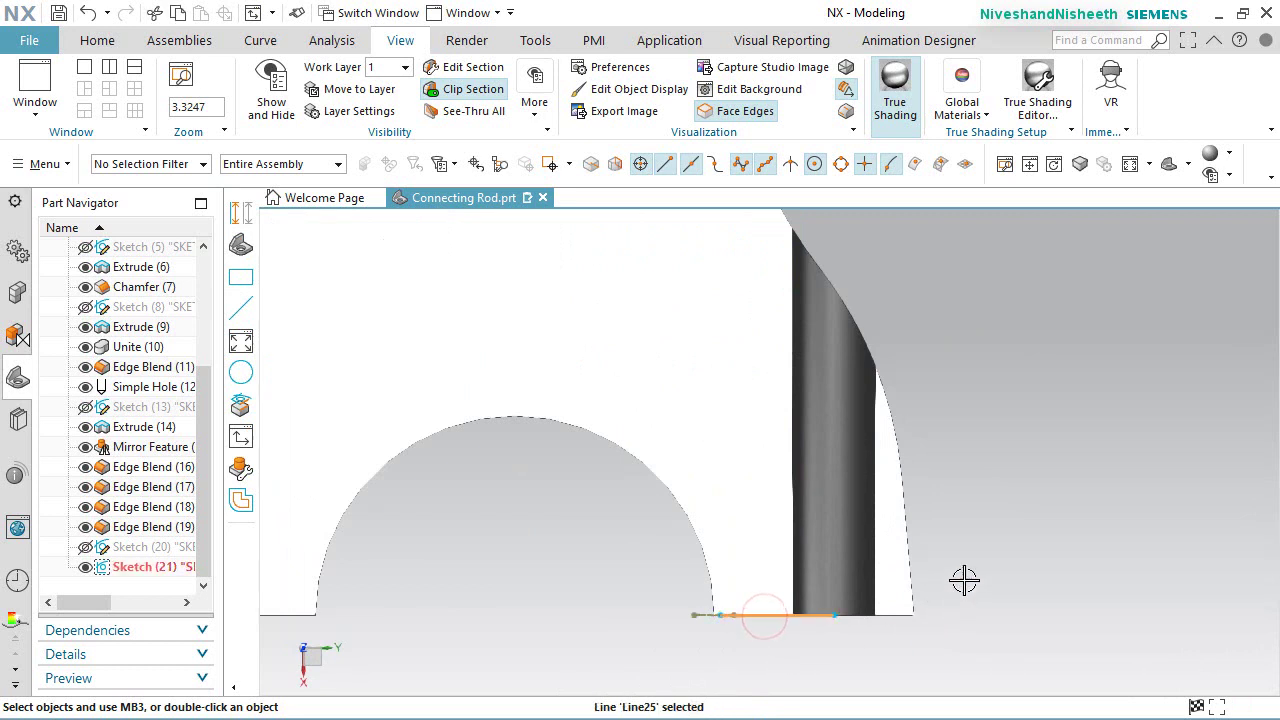
{"action": "key", "text": "Escape"}
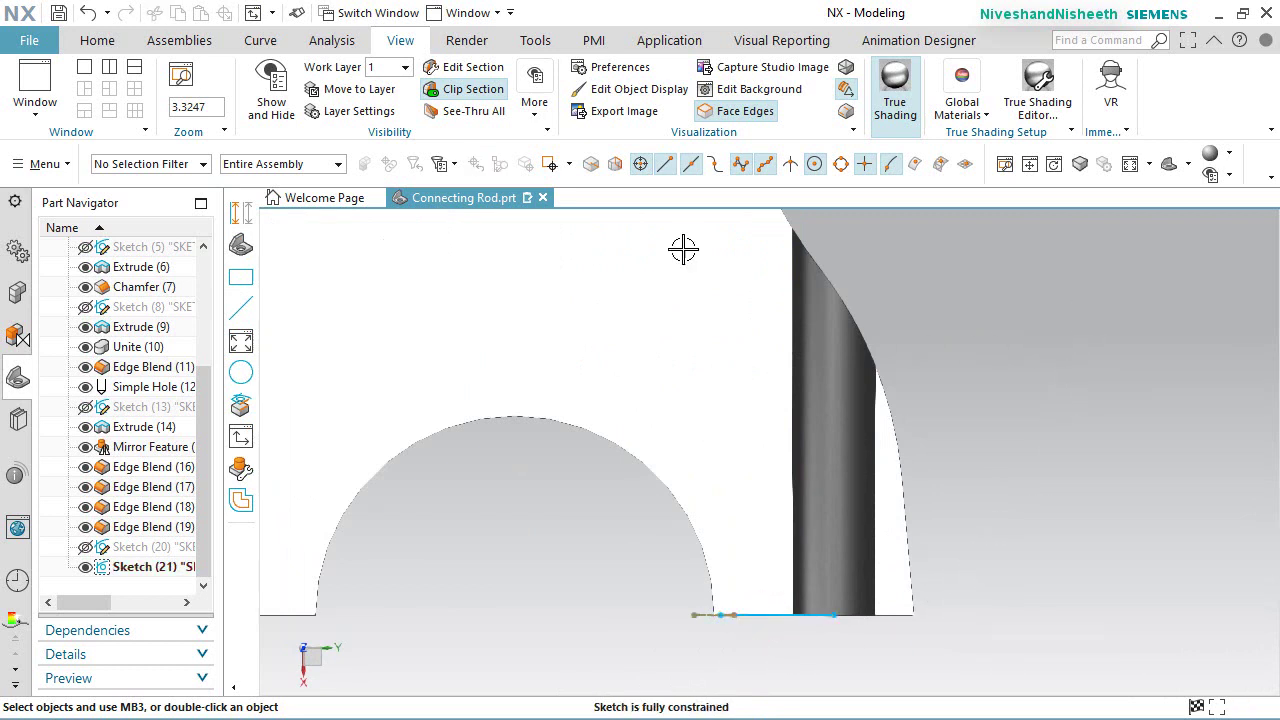
{"action": "left_click", "coordinate": [115, 40]}
{"action": "left_click", "coordinate": [1150, 80]}
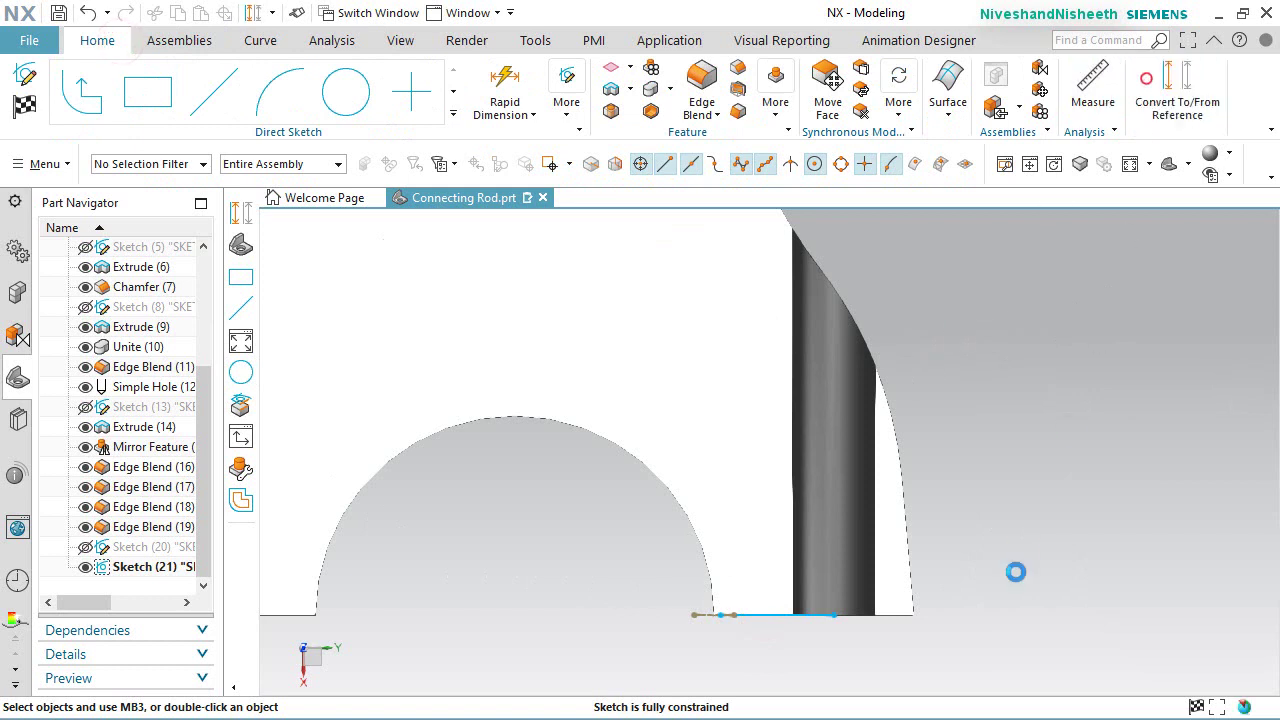
{"action": "left_click", "coordinate": [772, 617]}
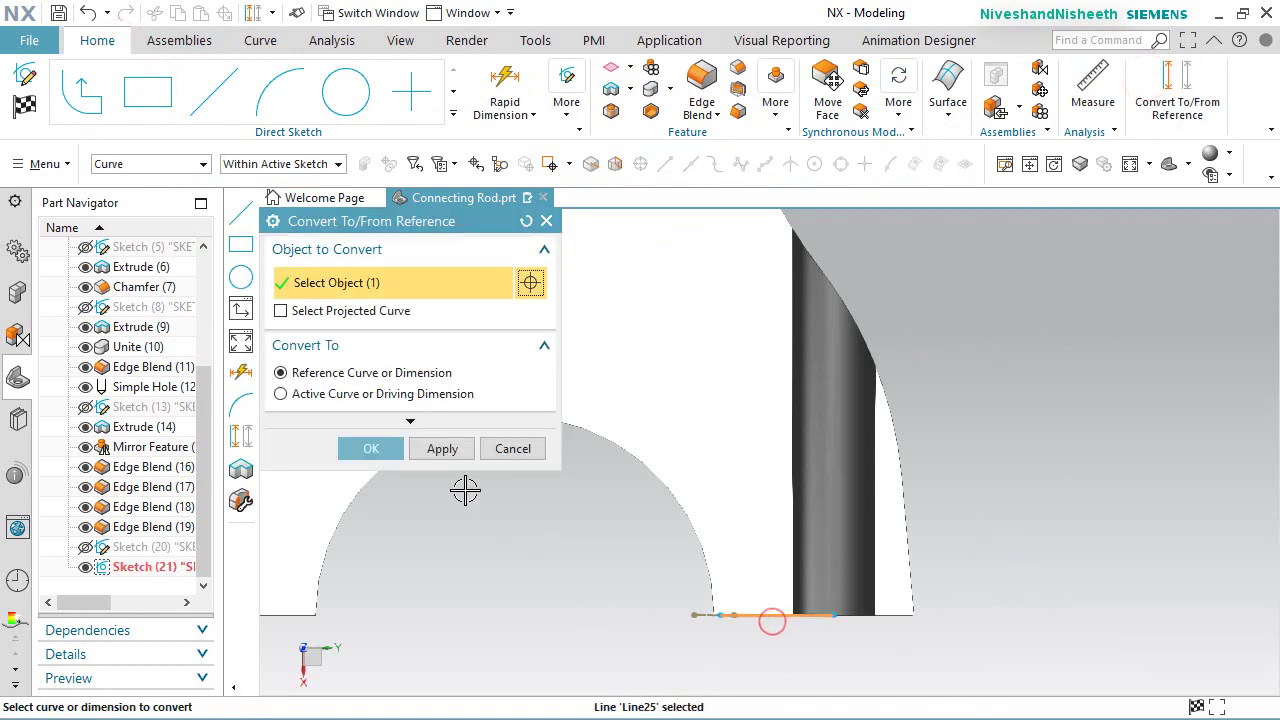
{"action": "left_click", "coordinate": [371, 448]}
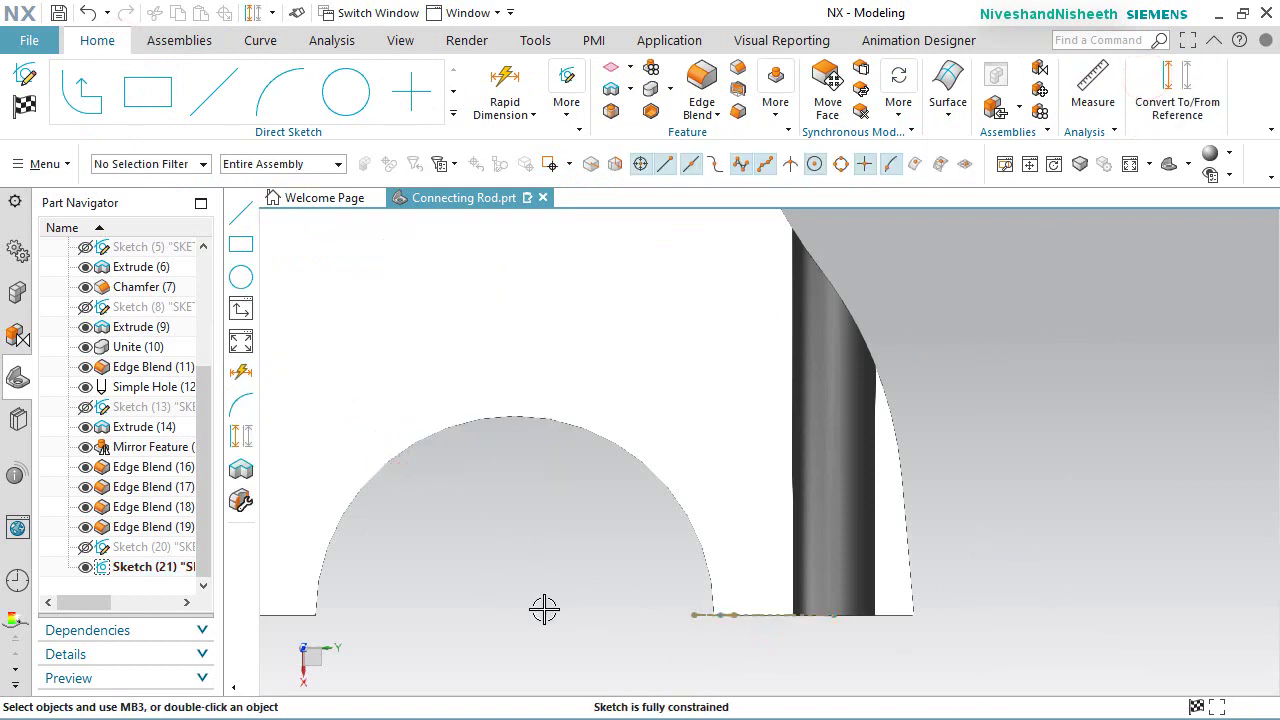
{"action": "scroll", "coordinate": [560, 609], "scroll_direction": "down", "scroll_amount": 2}
{"action": "scroll", "coordinate": [567, 609], "scroll_direction": "up", "scroll_amount": 3}
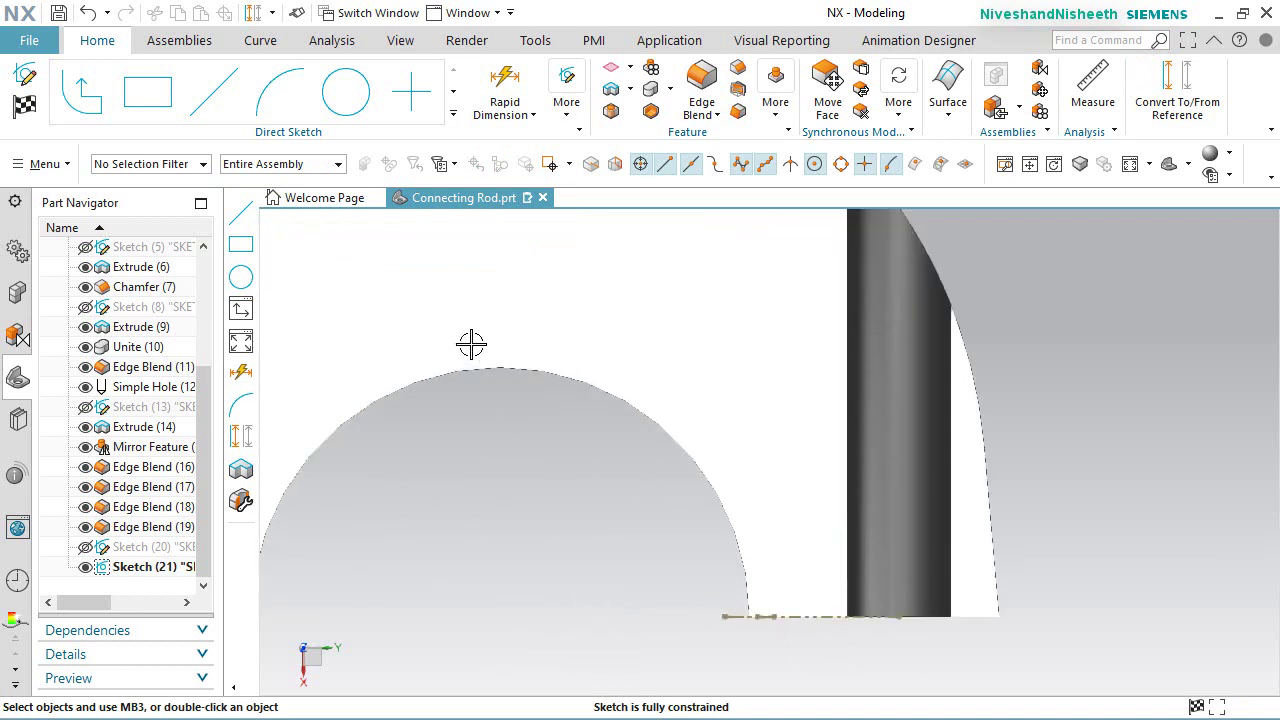
Step: Sketch a slanted line about 0.27 in long from the hole-side end of the projected notch line into the bore, at about 41°
{"action": "left_click", "coordinate": [214, 91]}
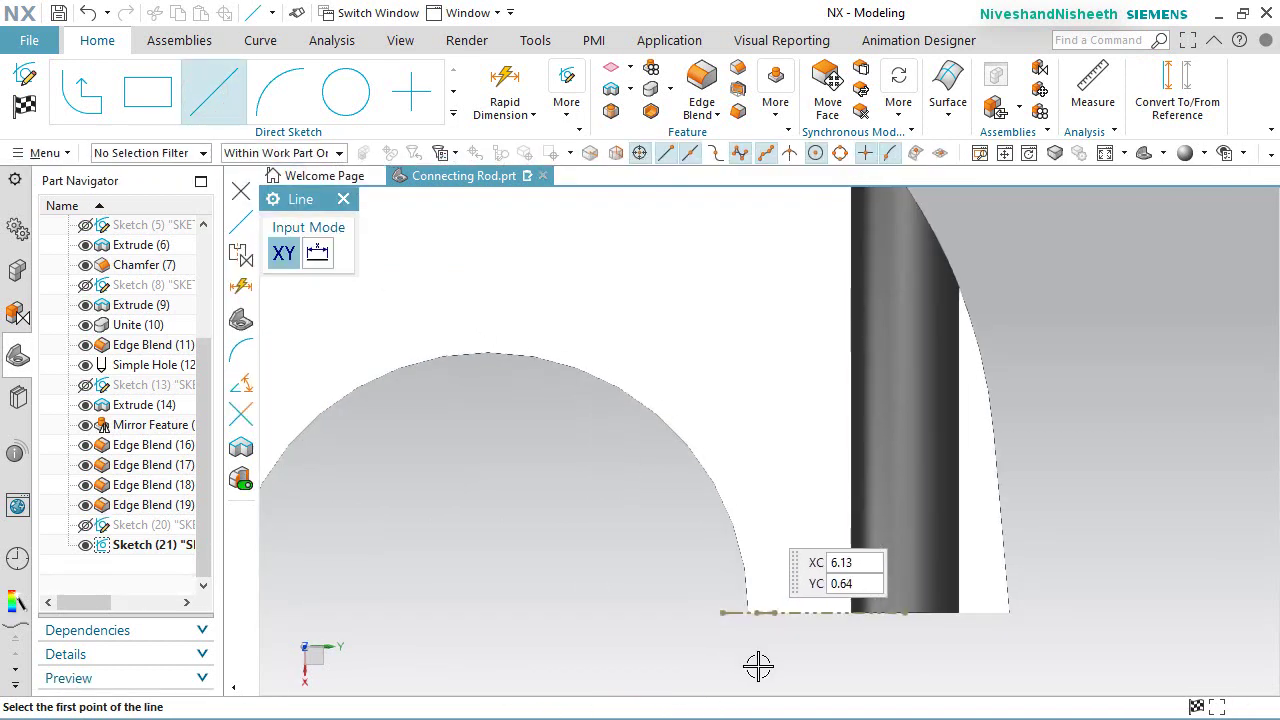
{"action": "scroll", "coordinate": [765, 655], "scroll_direction": "up", "scroll_amount": 1}
{"action": "scroll", "coordinate": [780, 610], "scroll_direction": "up", "scroll_amount": 1}
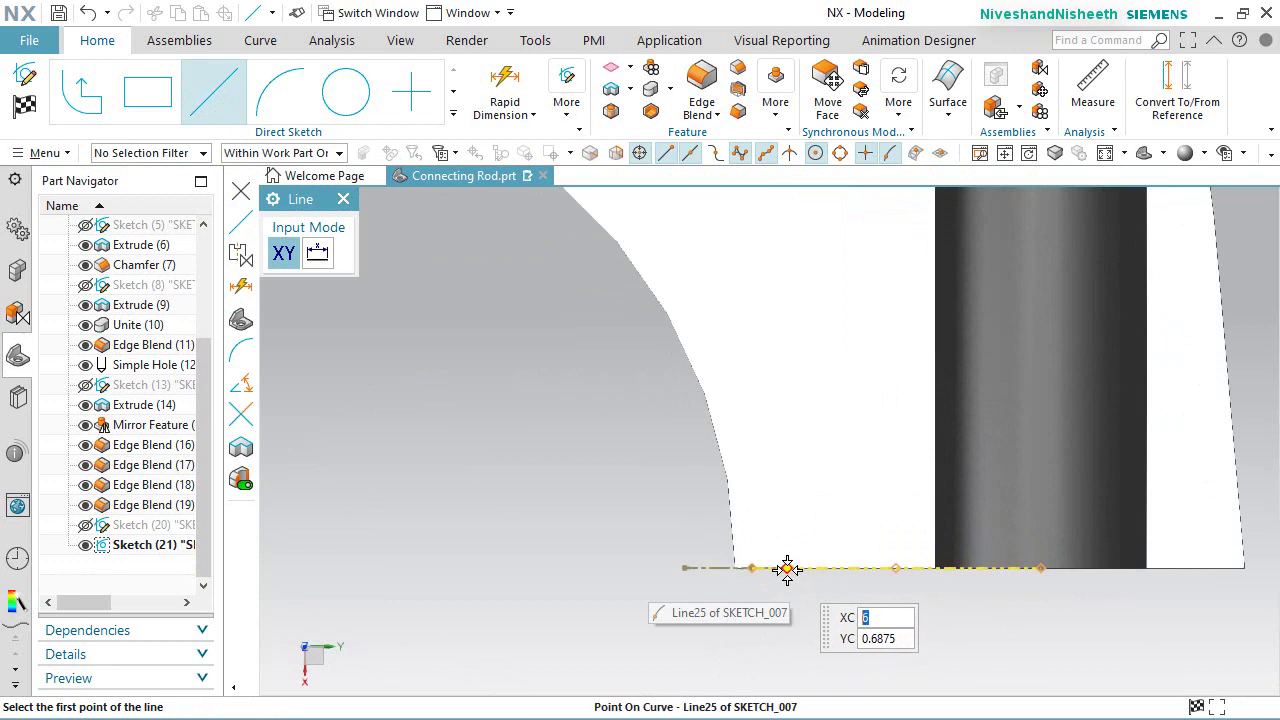
{"action": "left_click", "coordinate": [788, 568]}
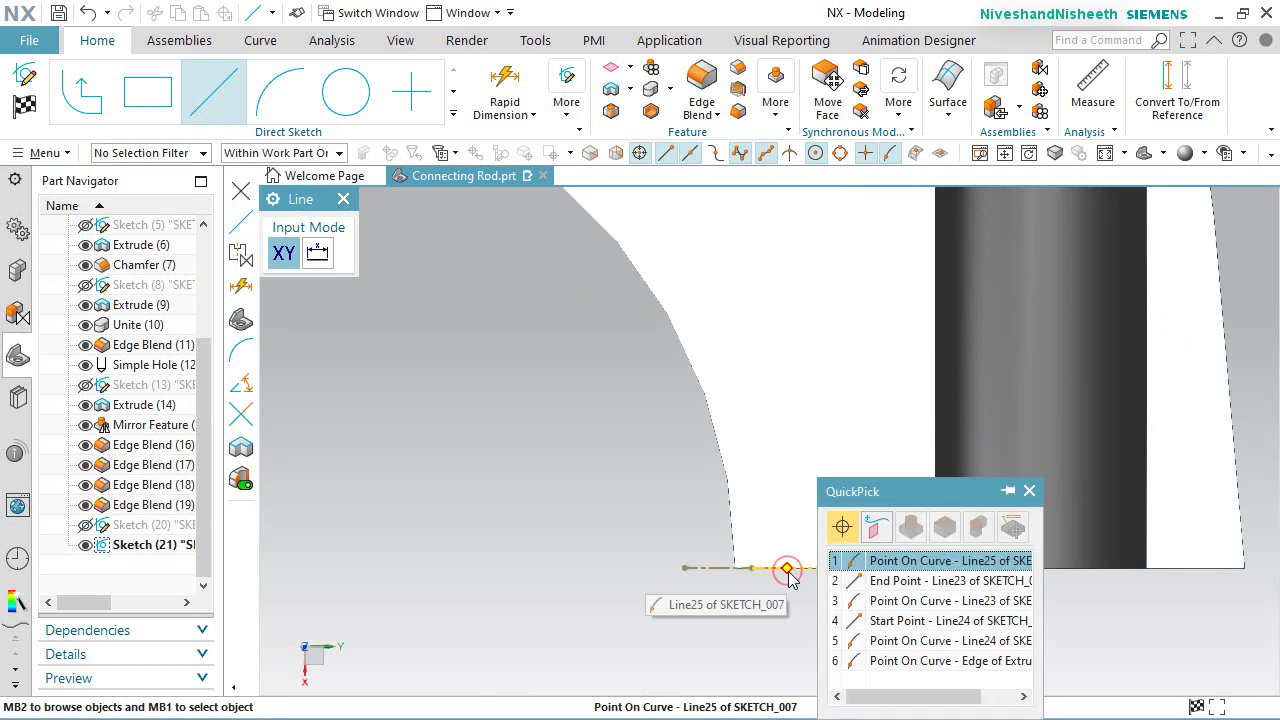
{"action": "left_click", "coordinate": [853, 586]}
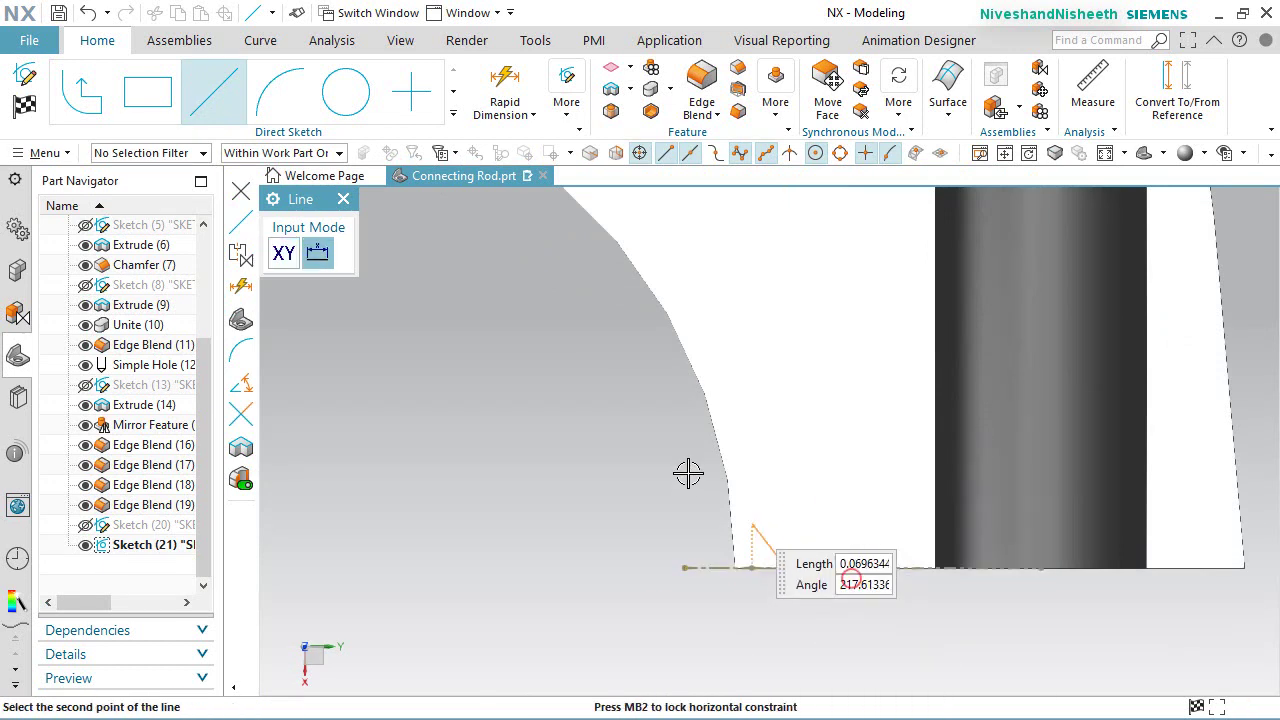
{"action": "left_click", "coordinate": [644, 403]}
{"action": "key", "text": "Escape"}
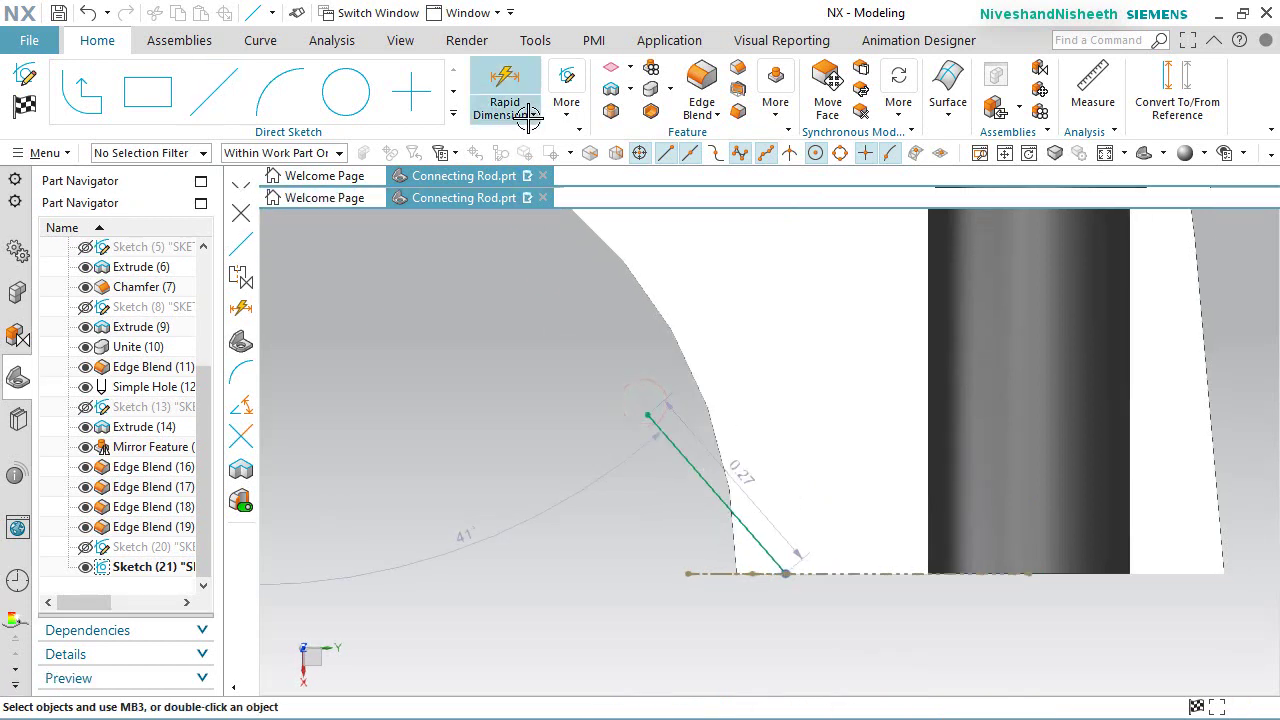
Step: Dimension the angle between the slanted line and the projected reference line and set it to 60°
{"action": "left_click", "coordinate": [532, 114]}
{"action": "left_click", "coordinate": [541, 211]}
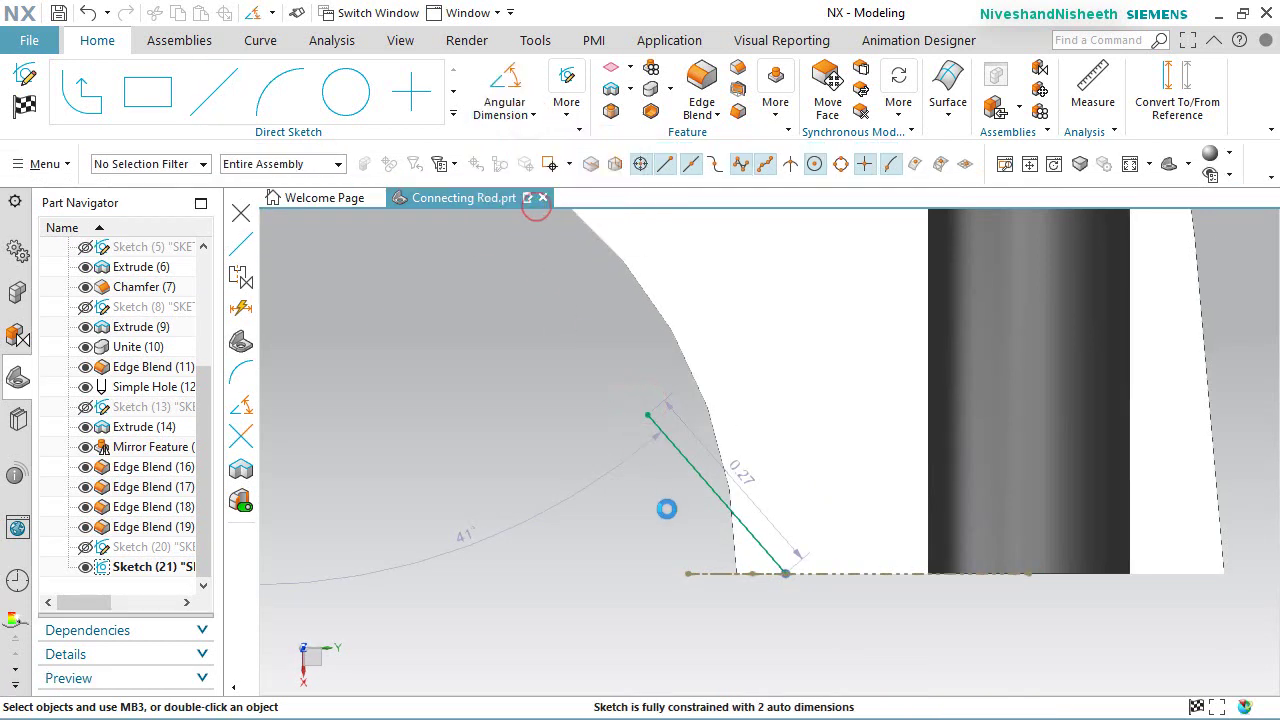
{"action": "scroll", "coordinate": [677, 500], "scroll_direction": "up", "scroll_amount": 2}
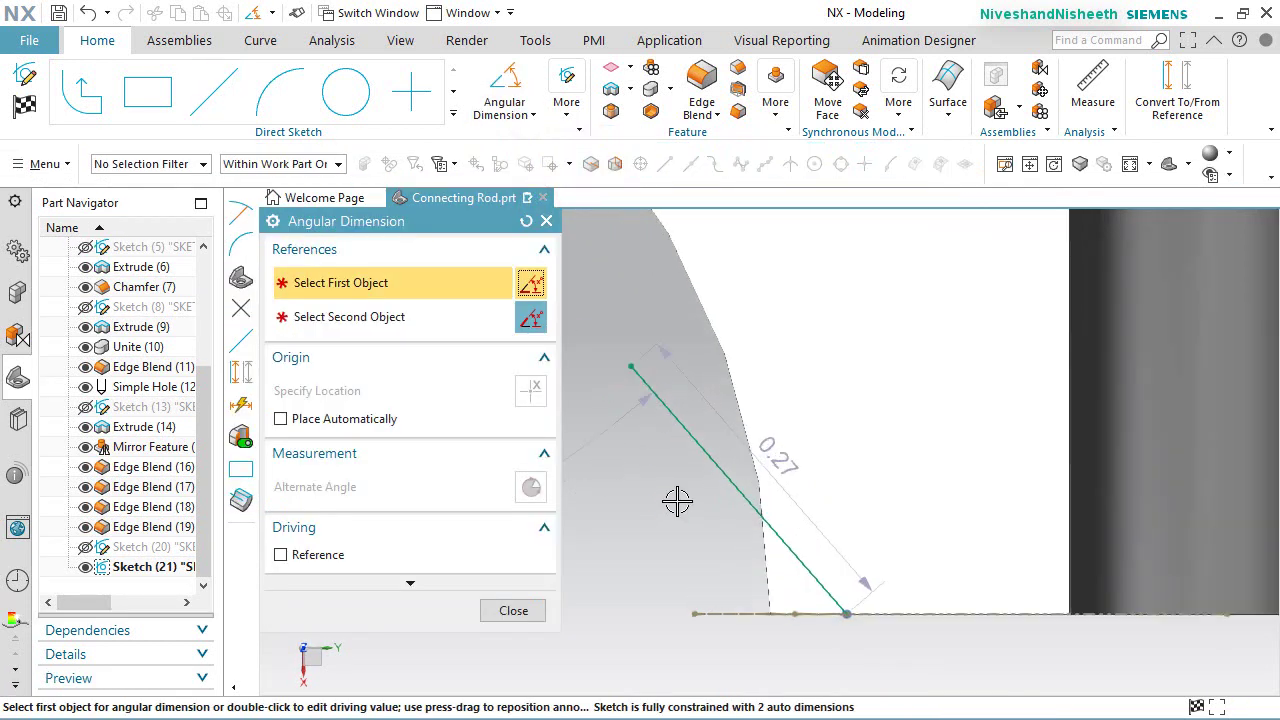
{"action": "left_click", "coordinate": [691, 440]}
{"action": "left_click", "coordinate": [718, 609]}
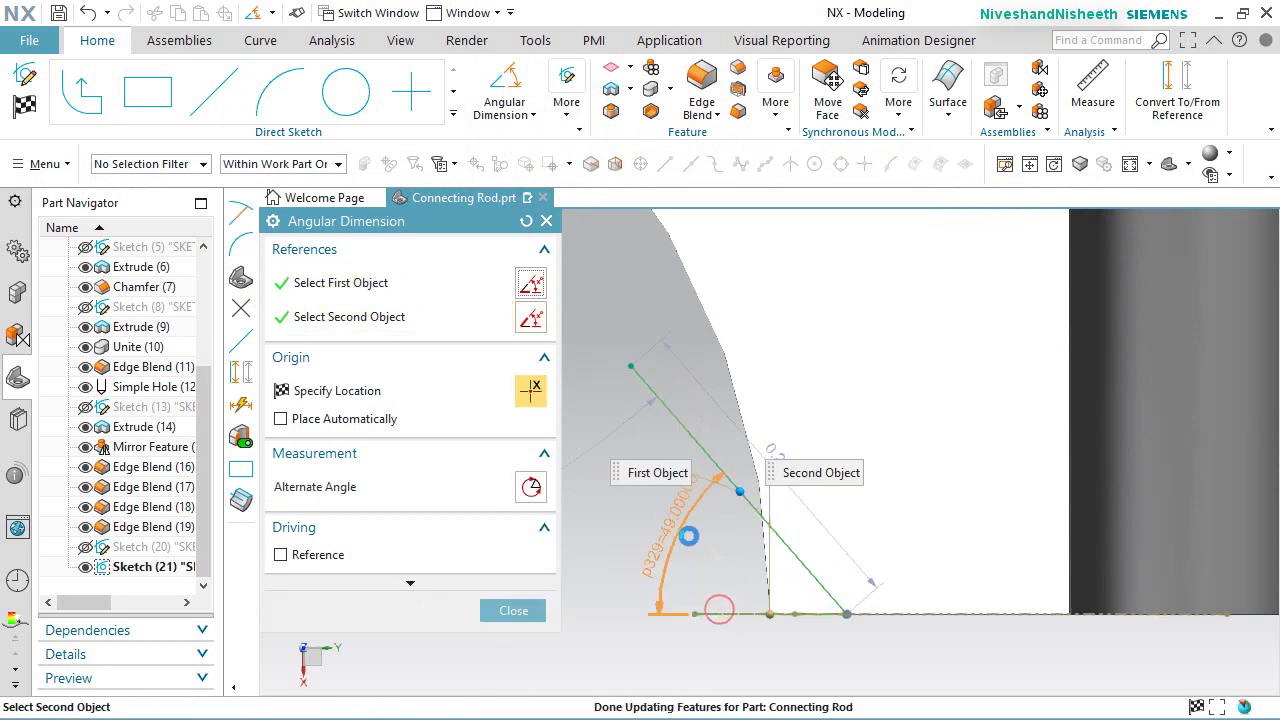
{"action": "left_click", "coordinate": [689, 536]}
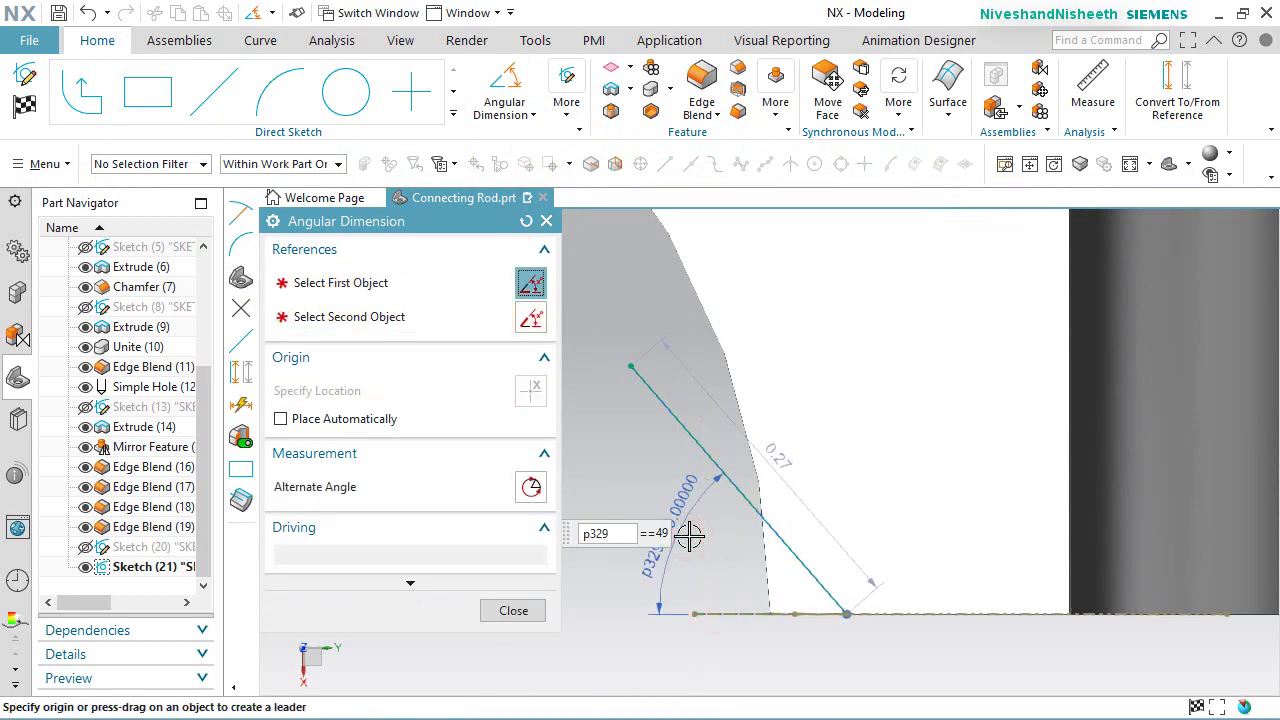
{"action": "type", "text": "60"}
{"action": "key", "text": "Return"}
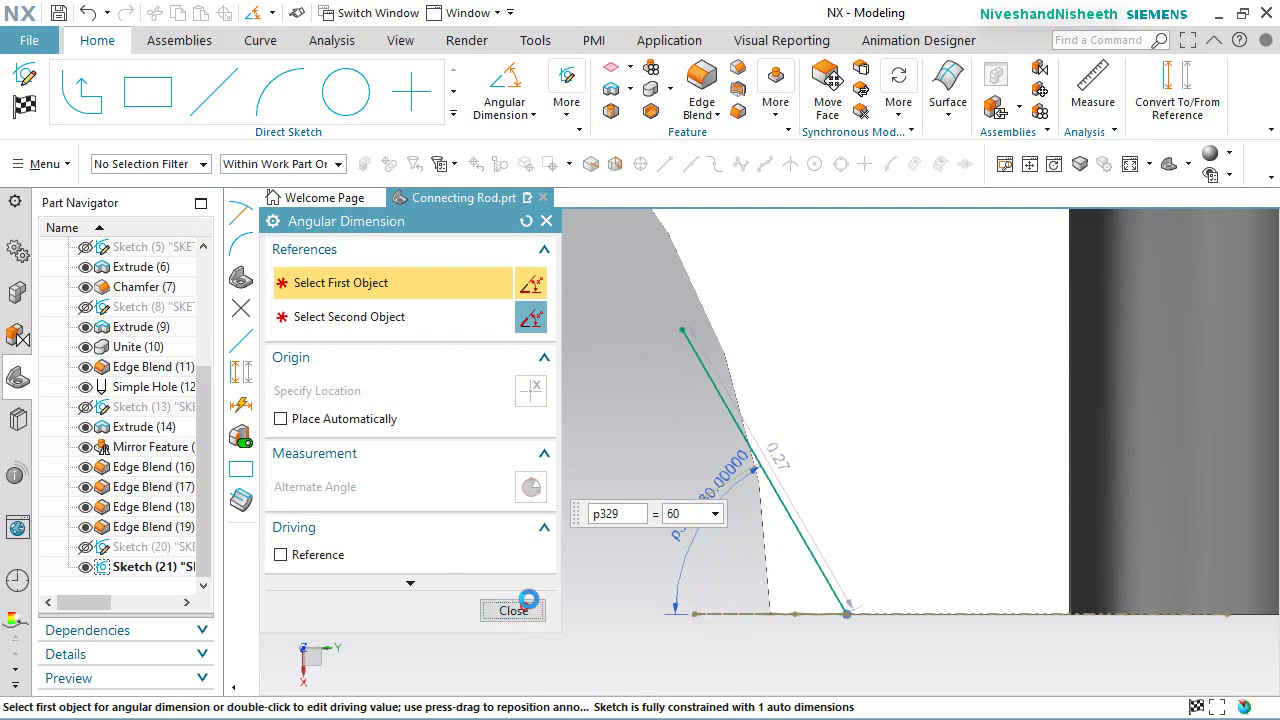
{"action": "left_click", "coordinate": [513, 610]}
Step: Stretch the slanted line's free end to a length of about 0.31 in and finish the sketch
{"action": "left_click_drag", "start_coordinate": [674, 329], "coordinate": [634, 294]}
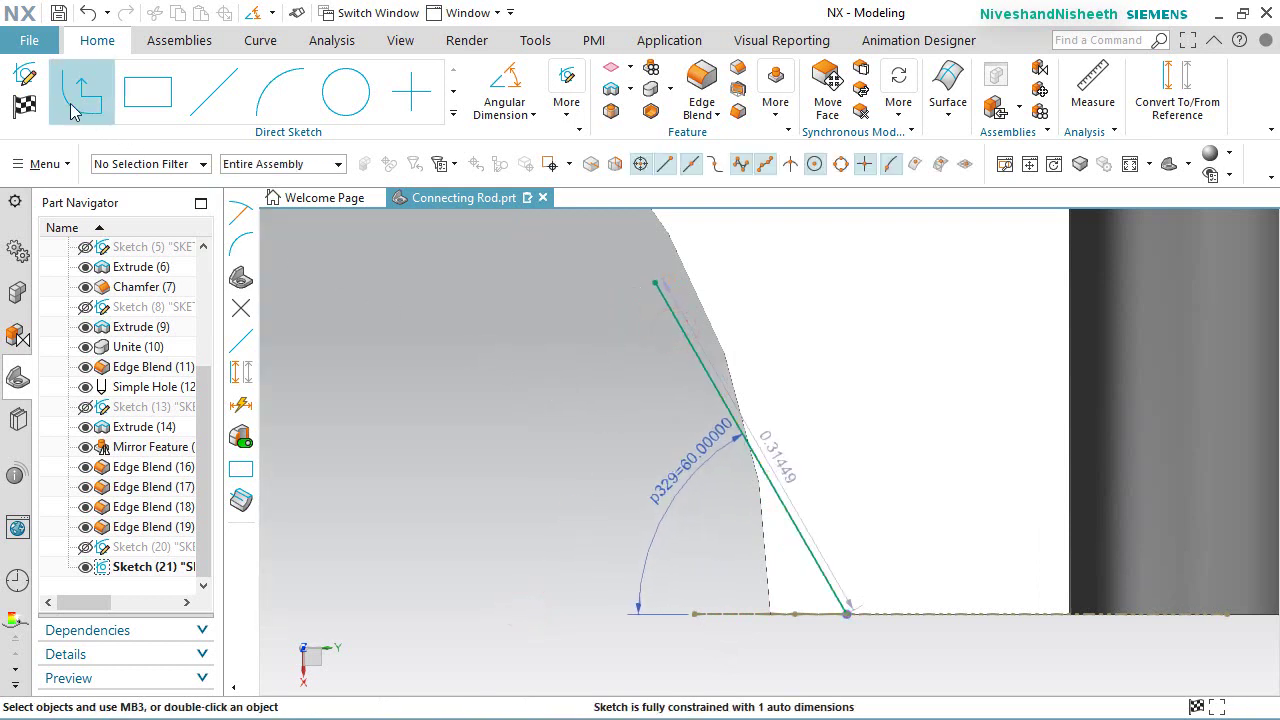
{"action": "left_click", "coordinate": [24, 104]}
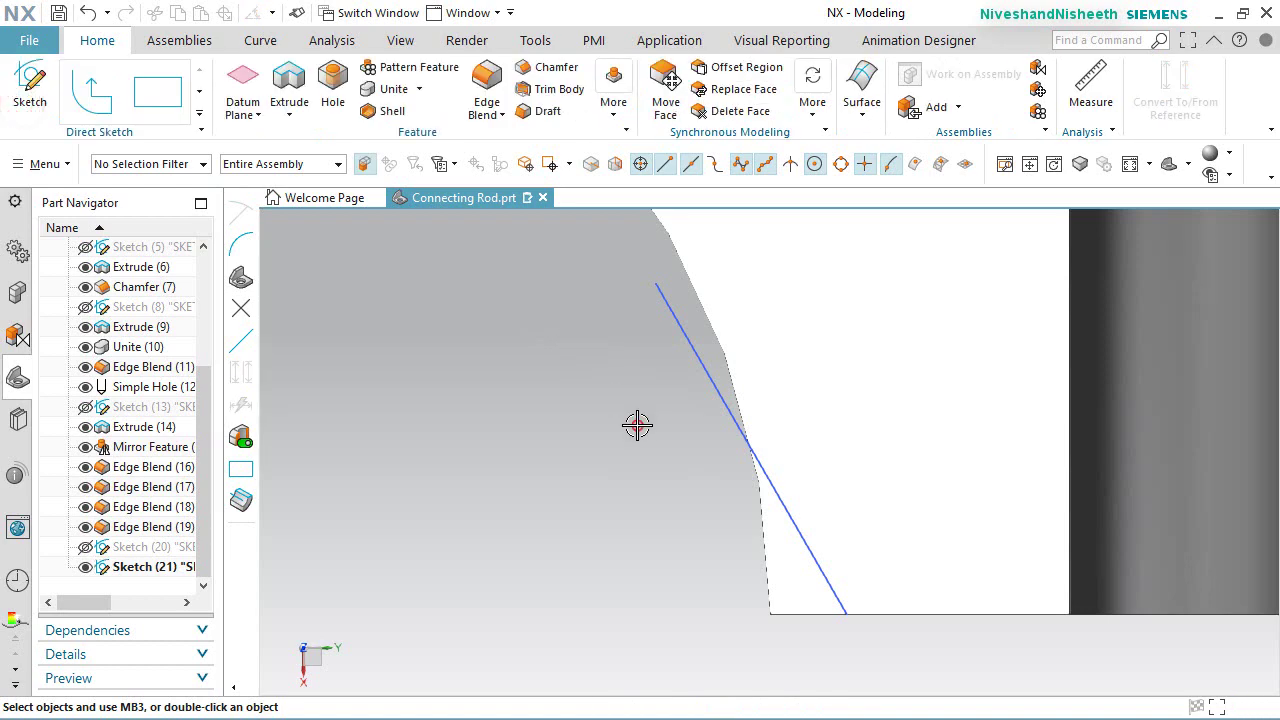
Step: Turn off the section clipping and show the notch's rectangle sketch, Sketch (20), on the big end
{"action": "left_click", "coordinate": [400, 40]}
{"action": "left_click", "coordinate": [455, 89]}
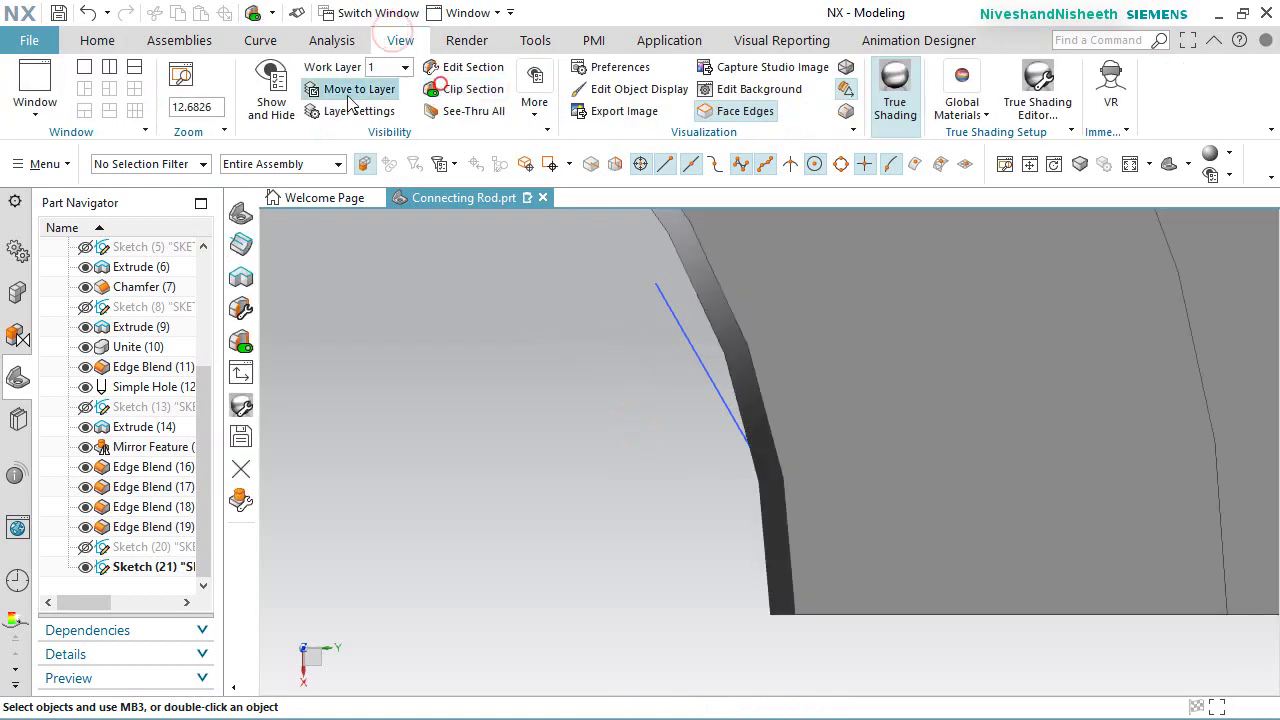
{"action": "left_click", "coordinate": [97, 42]}
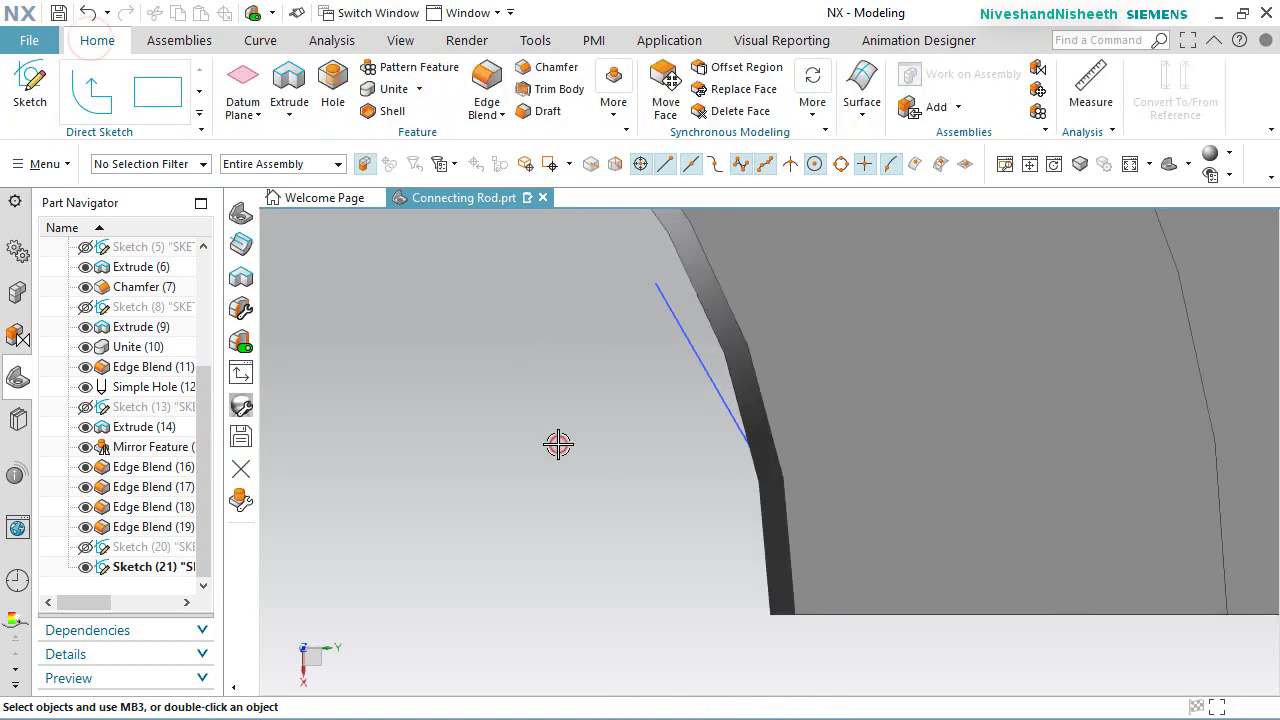
{"action": "key", "text": "ctrl+f"}
{"action": "scroll", "coordinate": [1089, 609], "scroll_direction": "up", "scroll_amount": 4}
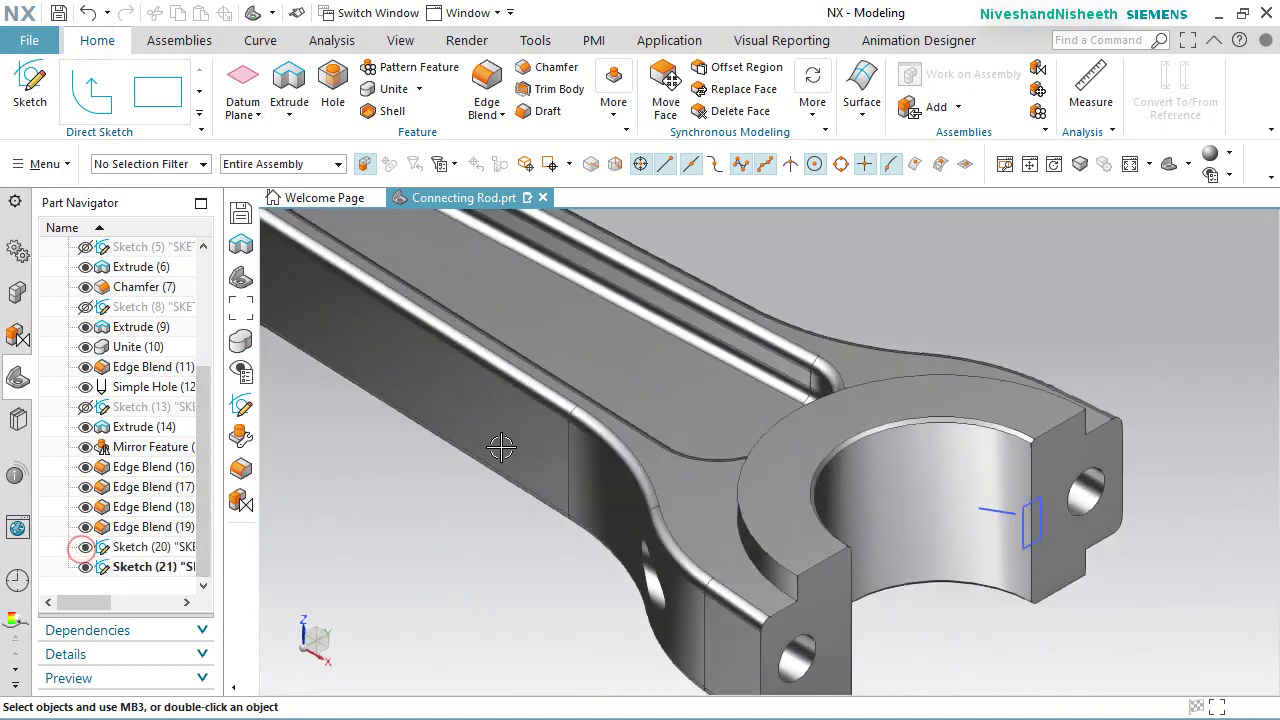
{"action": "left_click", "coordinate": [808, 261]}
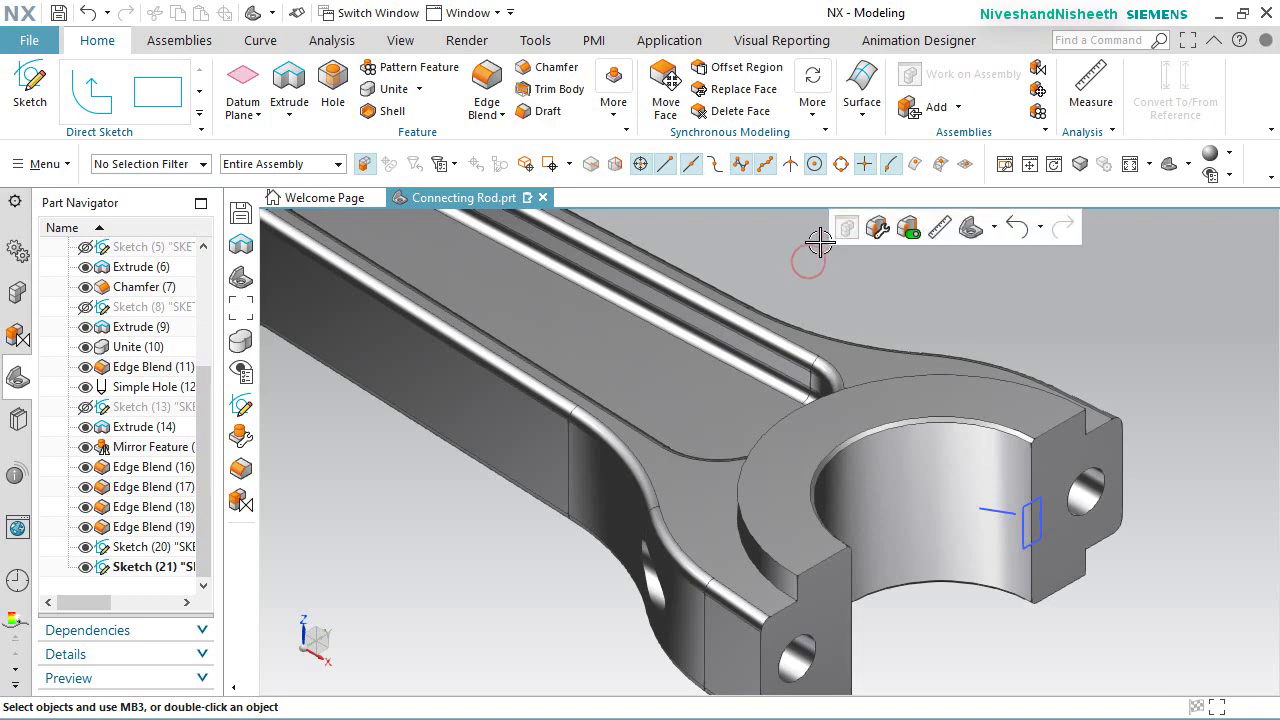
Step: Set up a Swept feature with the notch rectangle as section and the slanted line as guide, reversing the guide's direction
{"action": "left_click", "coordinate": [860, 118]}
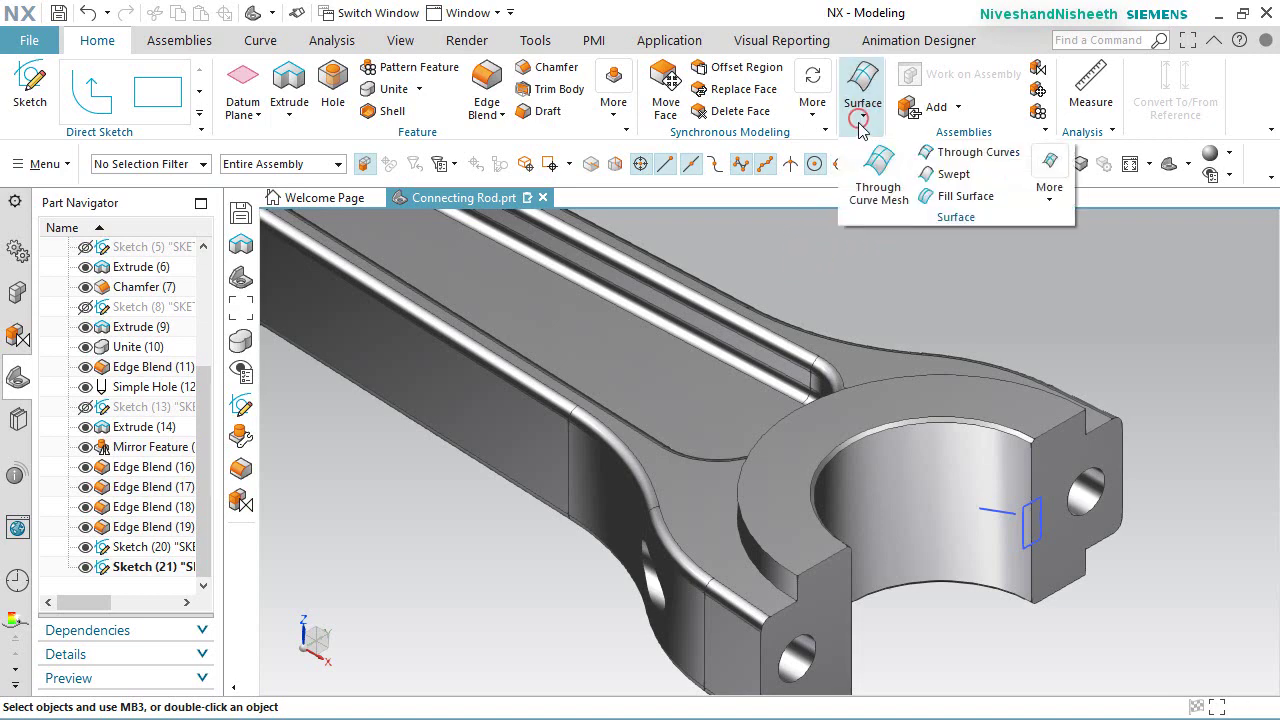
{"action": "left_click", "coordinate": [978, 245]}
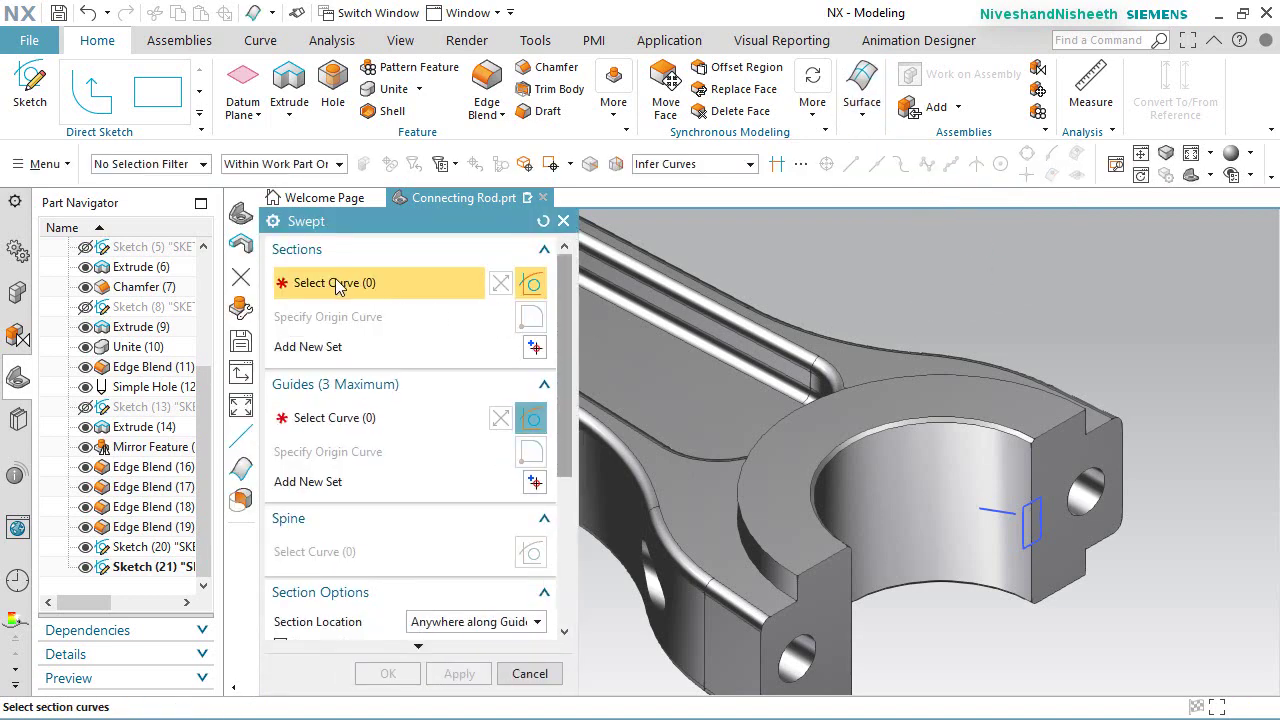
{"action": "left_click", "coordinate": [1023, 538]}
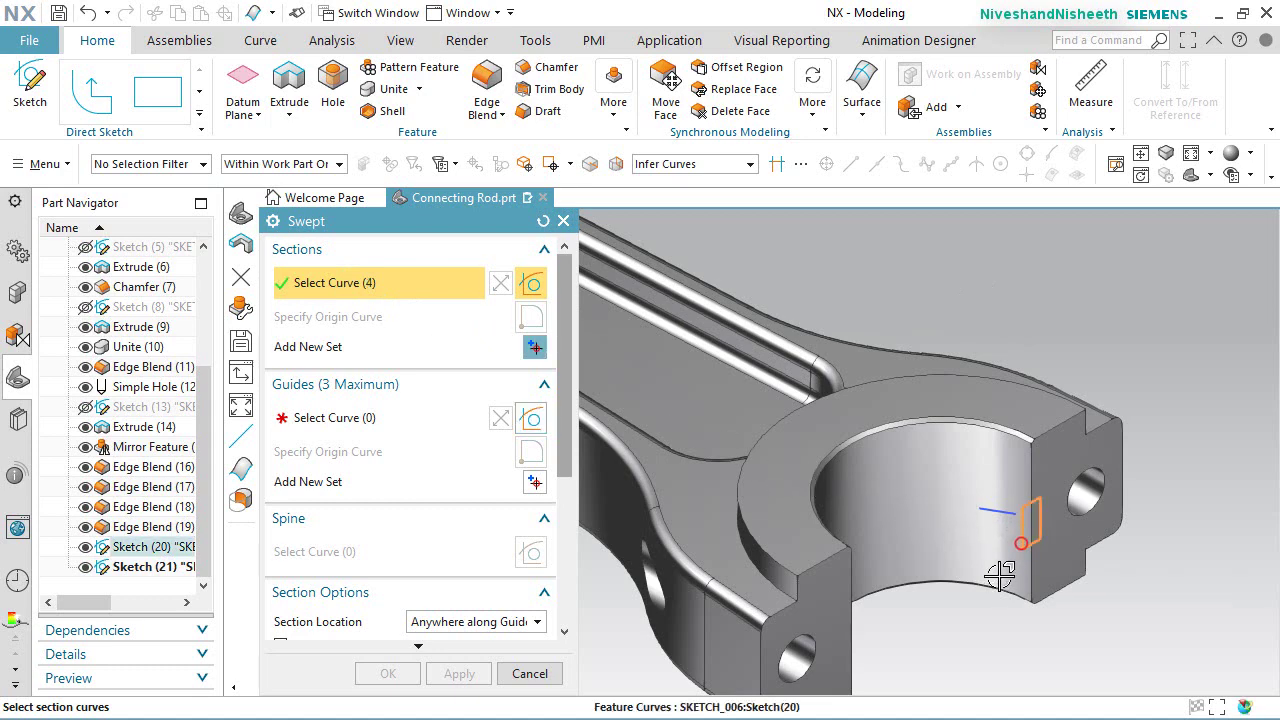
{"action": "left_click", "coordinate": [357, 430]}
{"action": "left_click", "coordinate": [355, 426]}
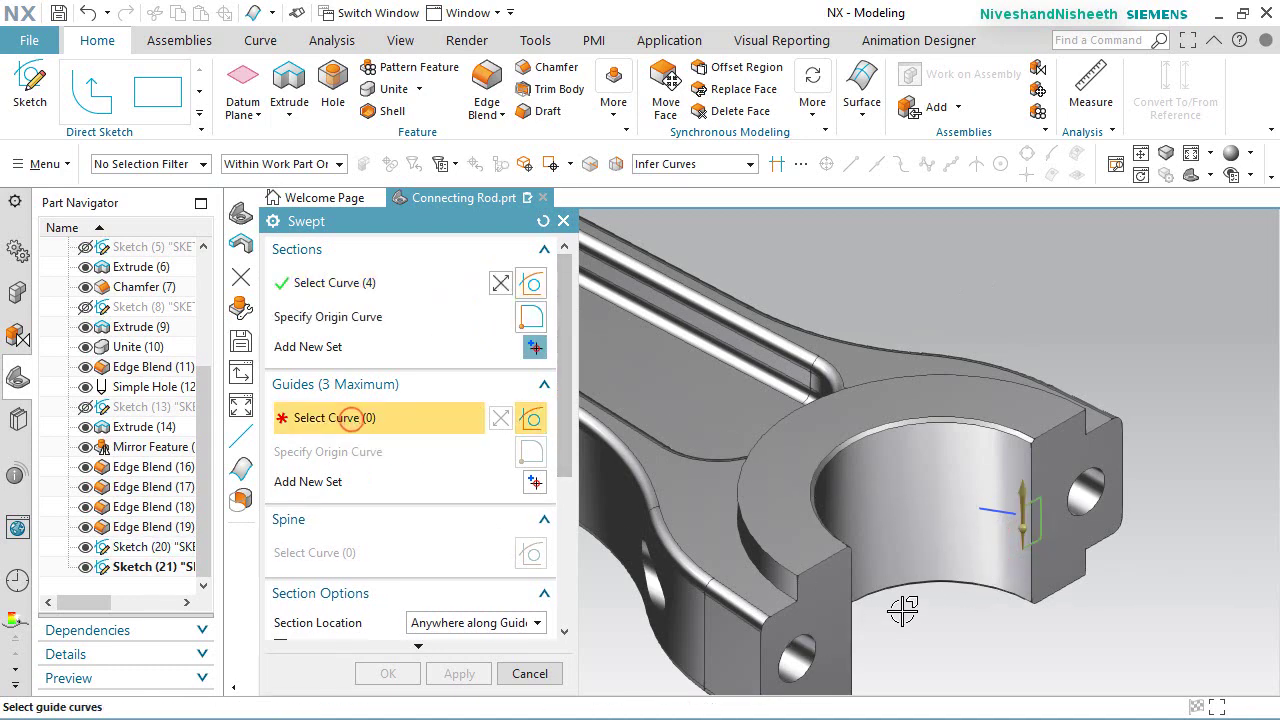
{"action": "left_click", "coordinate": [990, 512]}
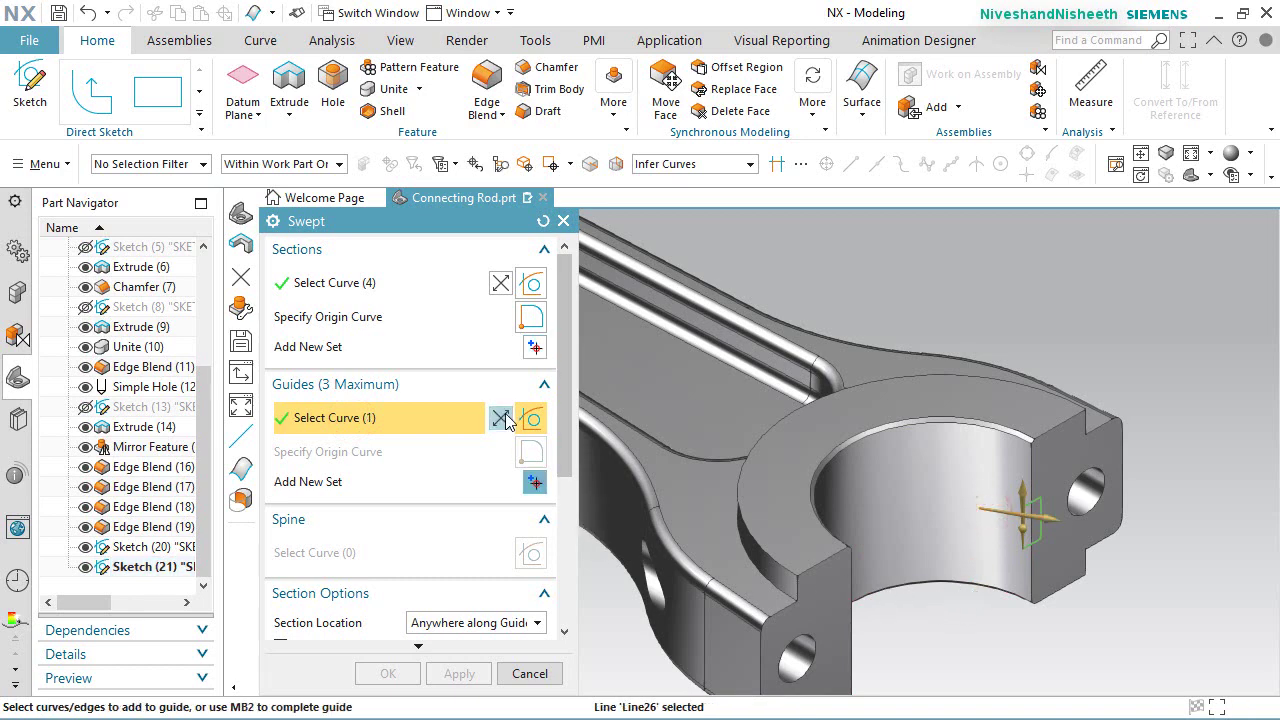
{"action": "scroll", "coordinate": [479, 513], "scroll_direction": "down", "scroll_amount": 3}
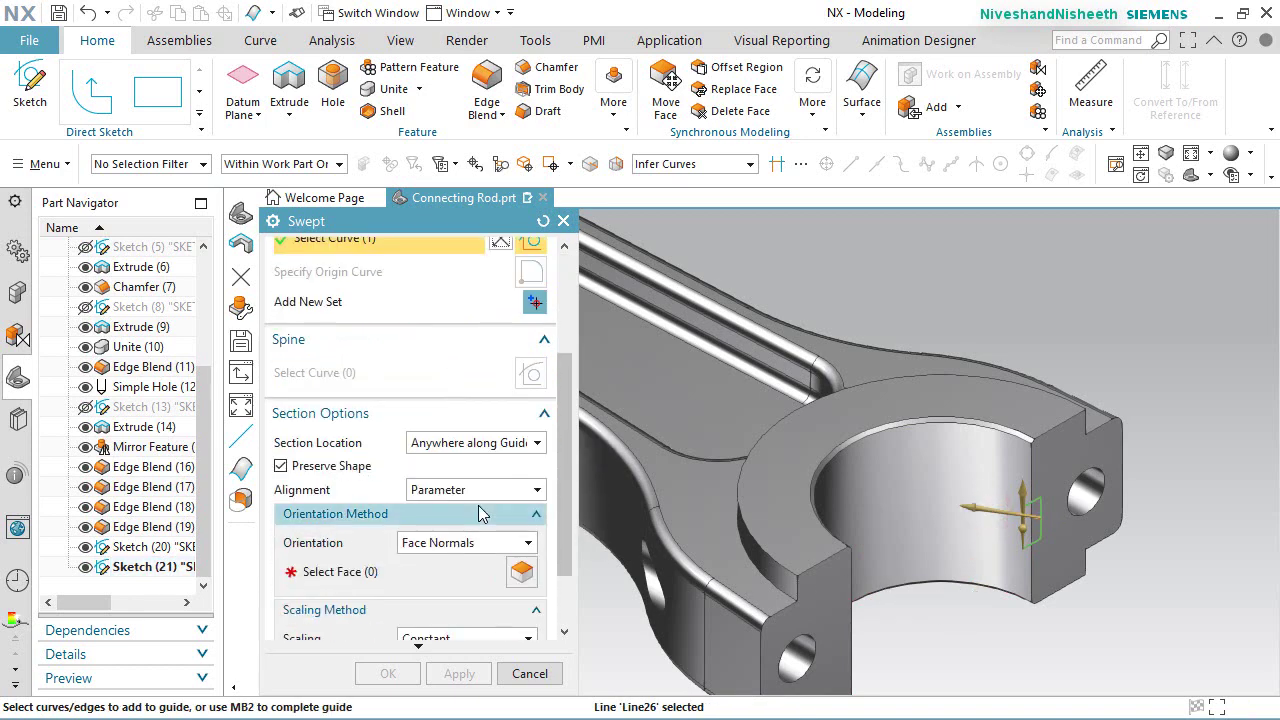
Step: Orient the swept section by Face Normals to the big-end bore face and create the swept body
{"action": "left_click", "coordinate": [420, 585]}
{"action": "left_click", "coordinate": [964, 473]}
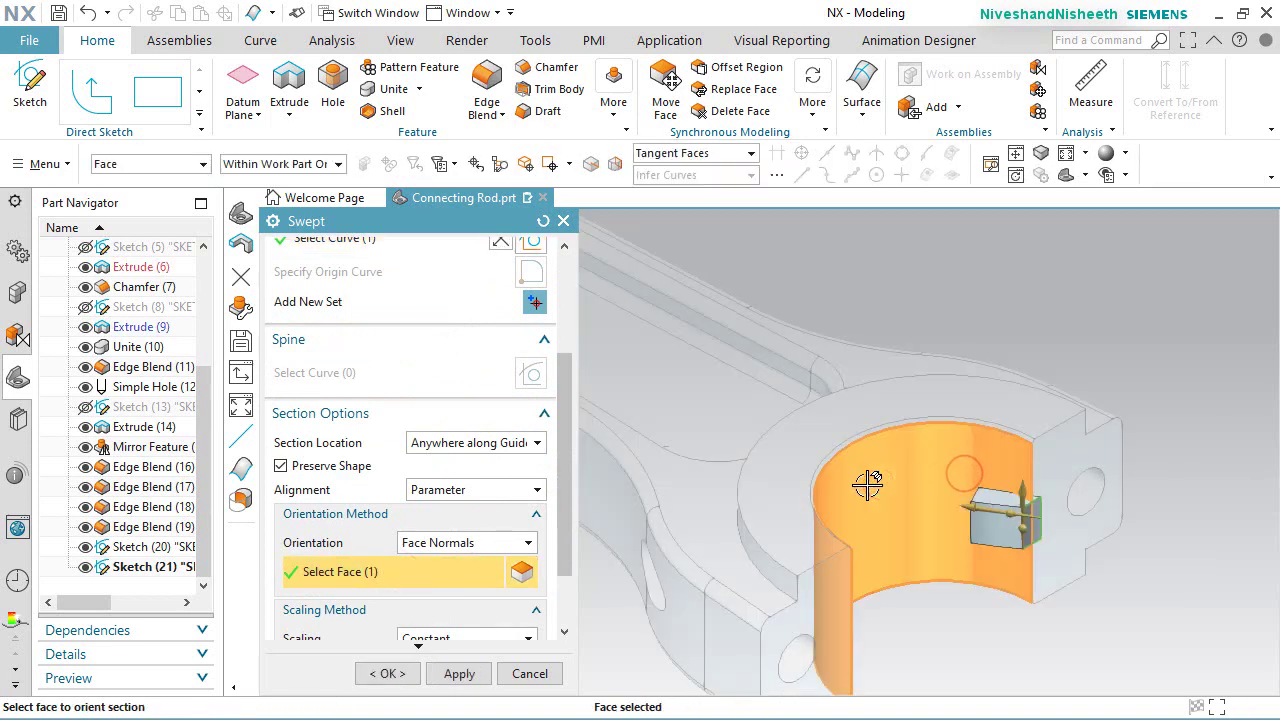
{"action": "scroll", "coordinate": [465, 582], "scroll_direction": "down", "scroll_amount": 2}
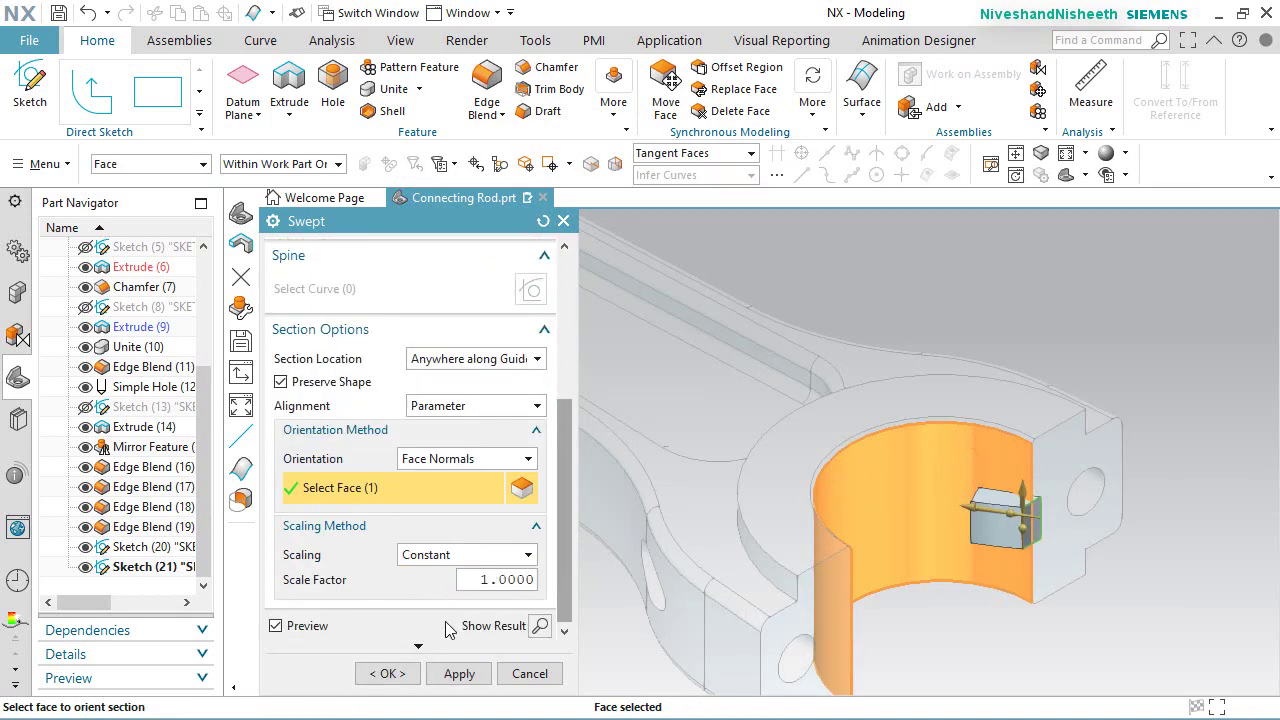
{"action": "left_click", "coordinate": [386, 673]}
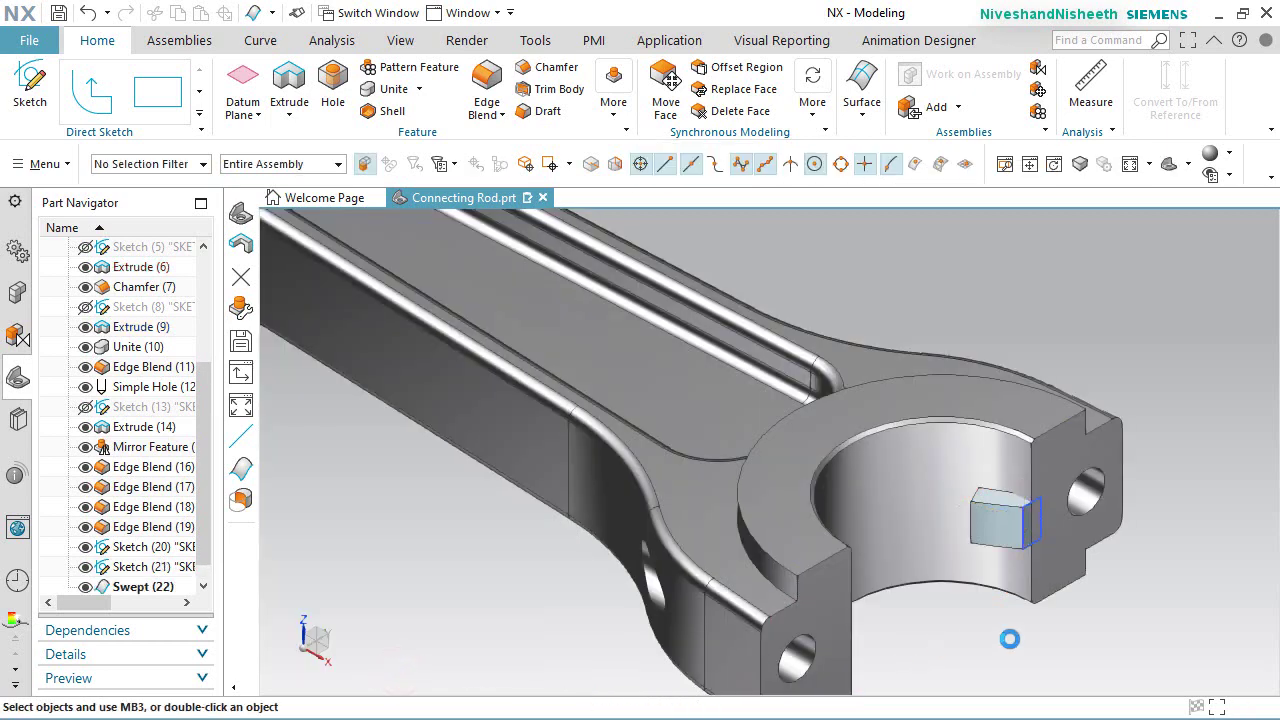
Step: Hide the notch's section and guide sketches and subtract the swept body from the connecting rod
{"action": "scroll", "coordinate": [959, 594], "scroll_direction": "up", "scroll_amount": 4}
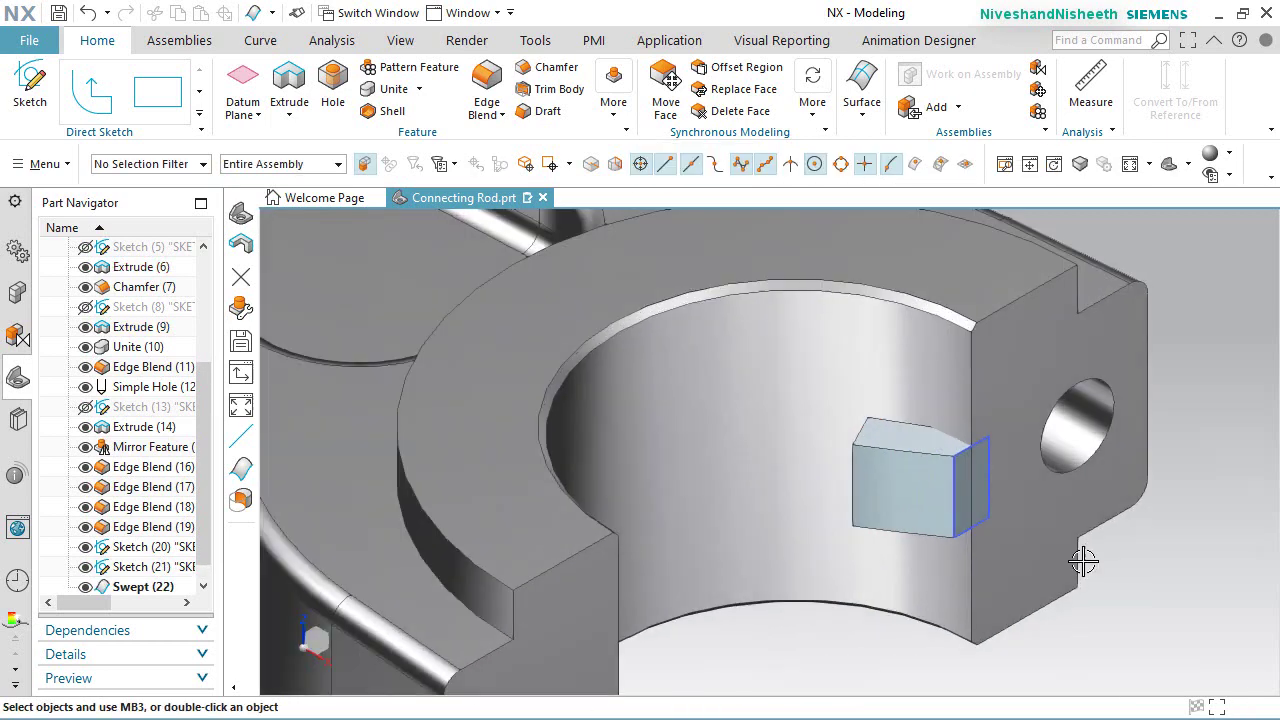
{"action": "scroll", "coordinate": [140, 543], "scroll_direction": "down", "scroll_amount": 1}
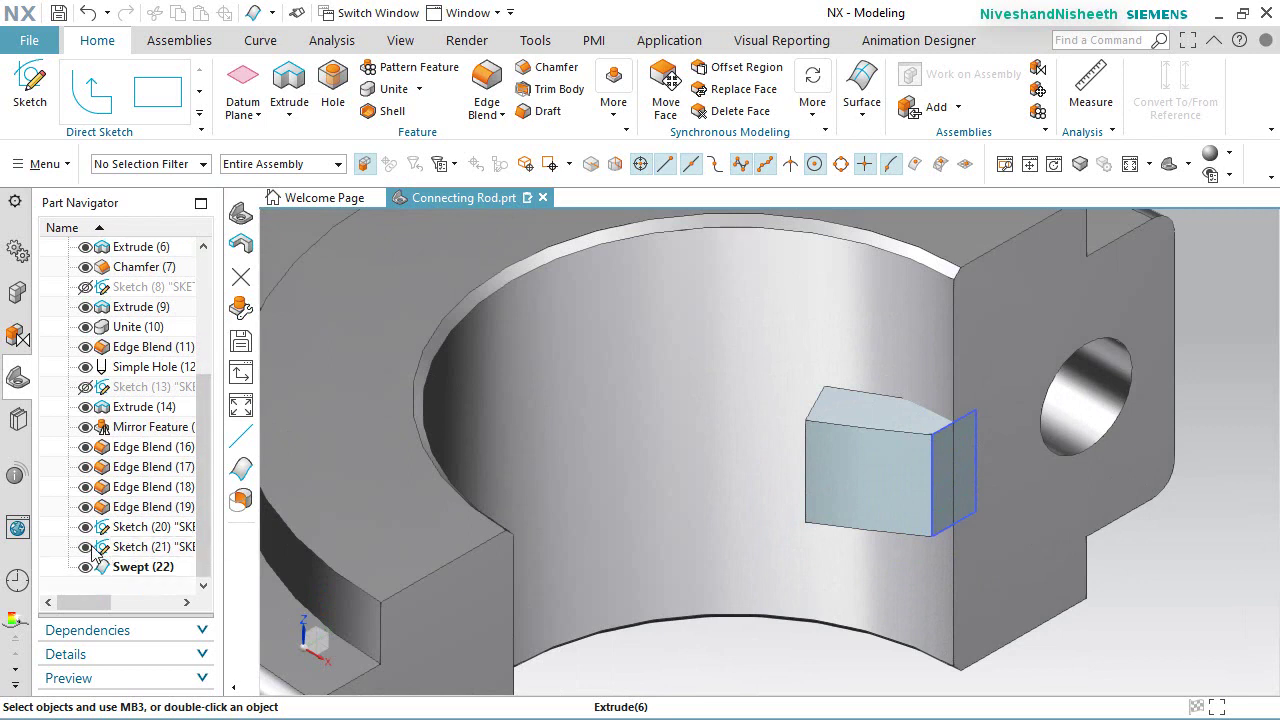
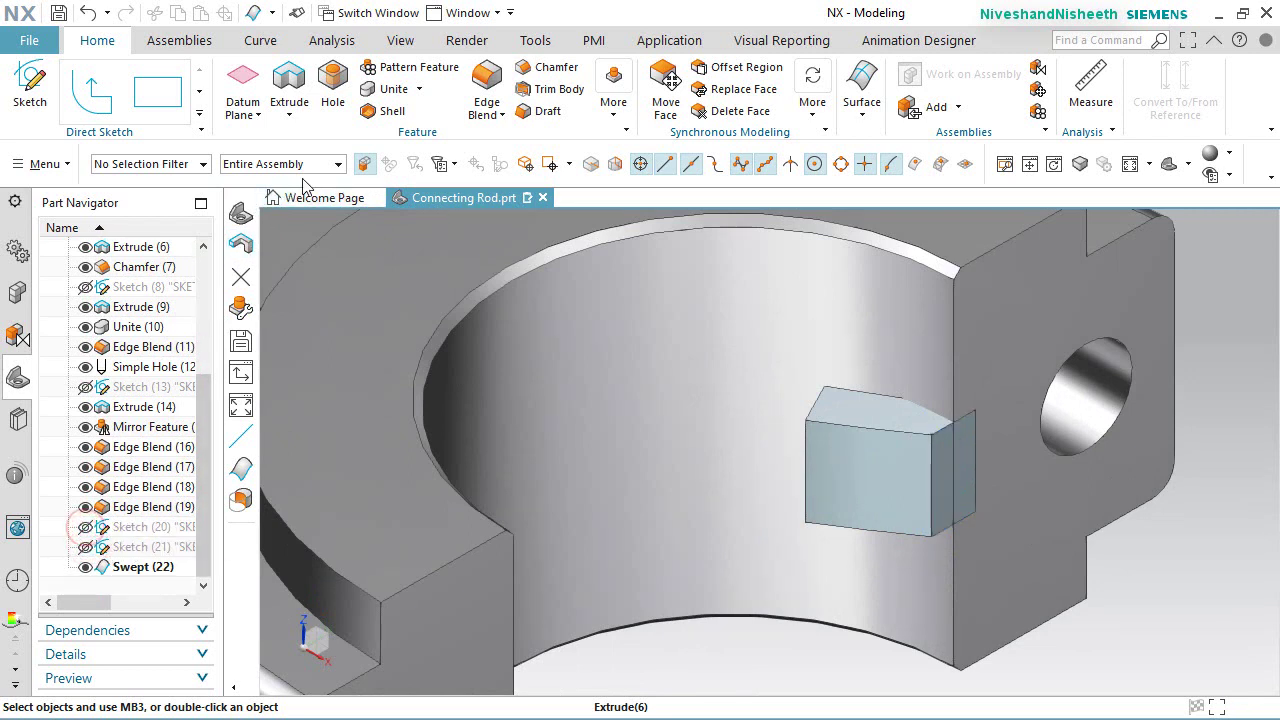
{"action": "left_click", "coordinate": [419, 89]}
{"action": "left_click", "coordinate": [414, 139]}
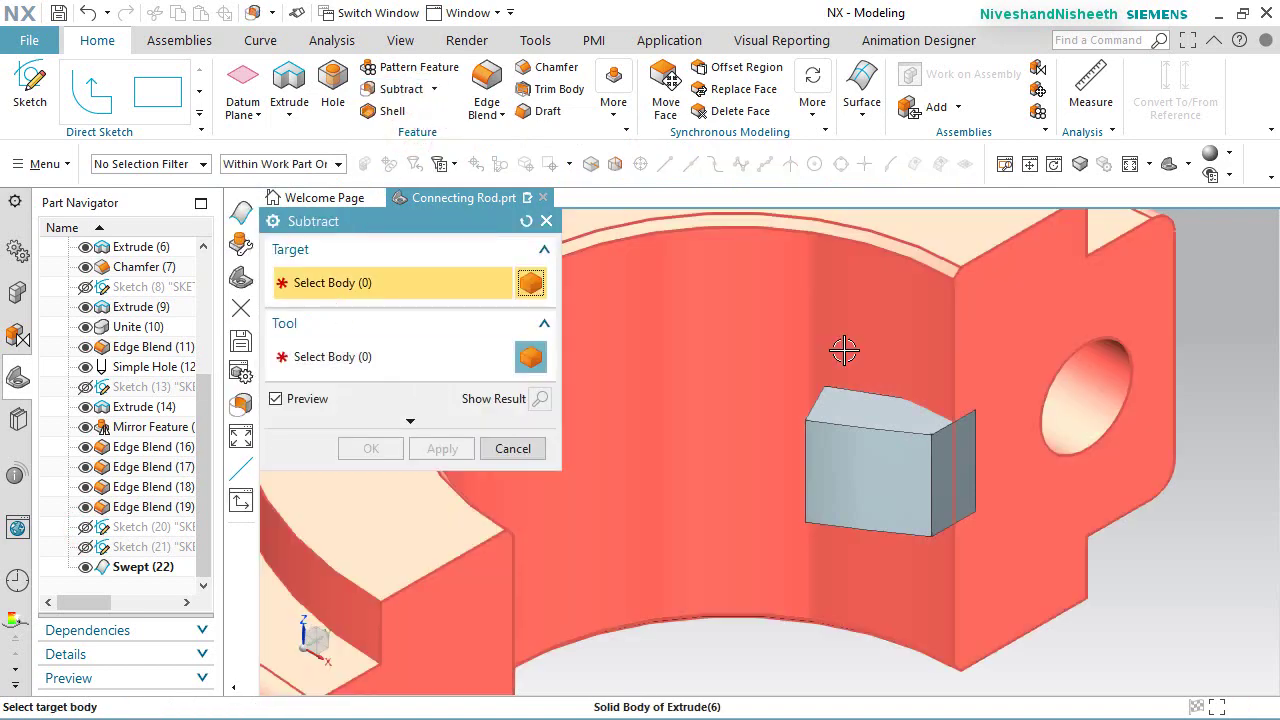
{"action": "left_click", "coordinate": [819, 363]}
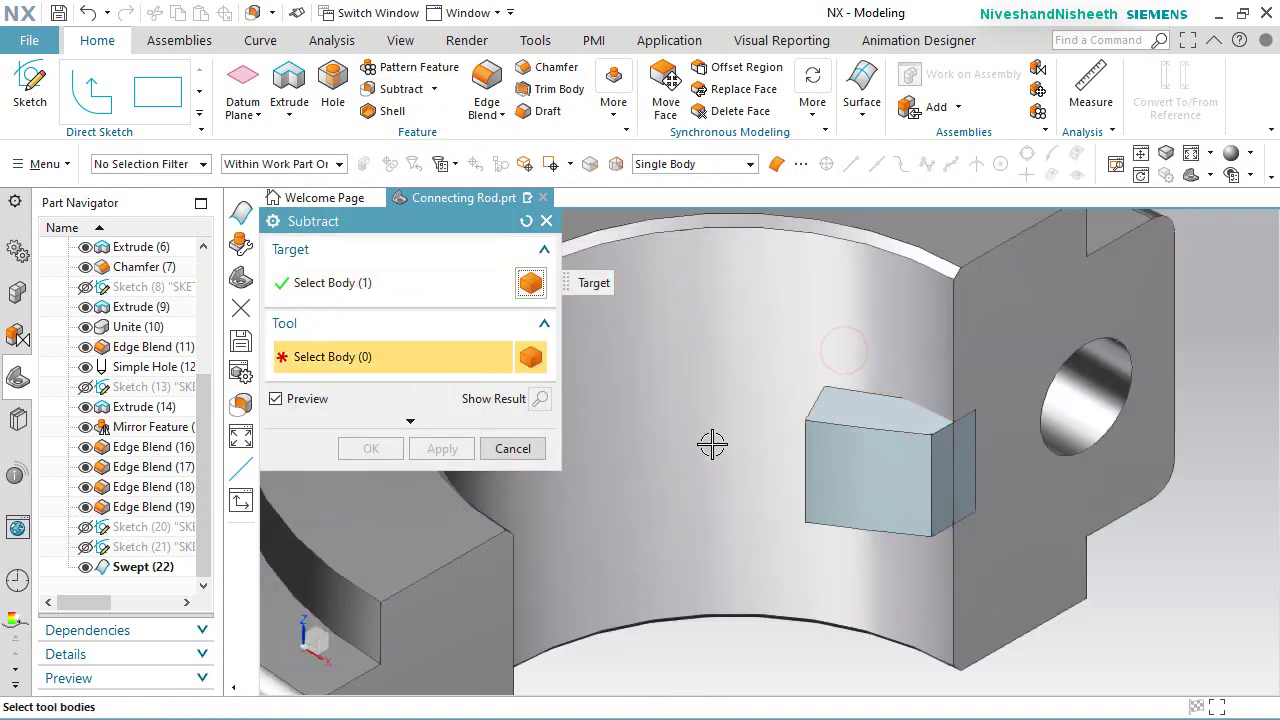
{"action": "left_click", "coordinate": [889, 477]}
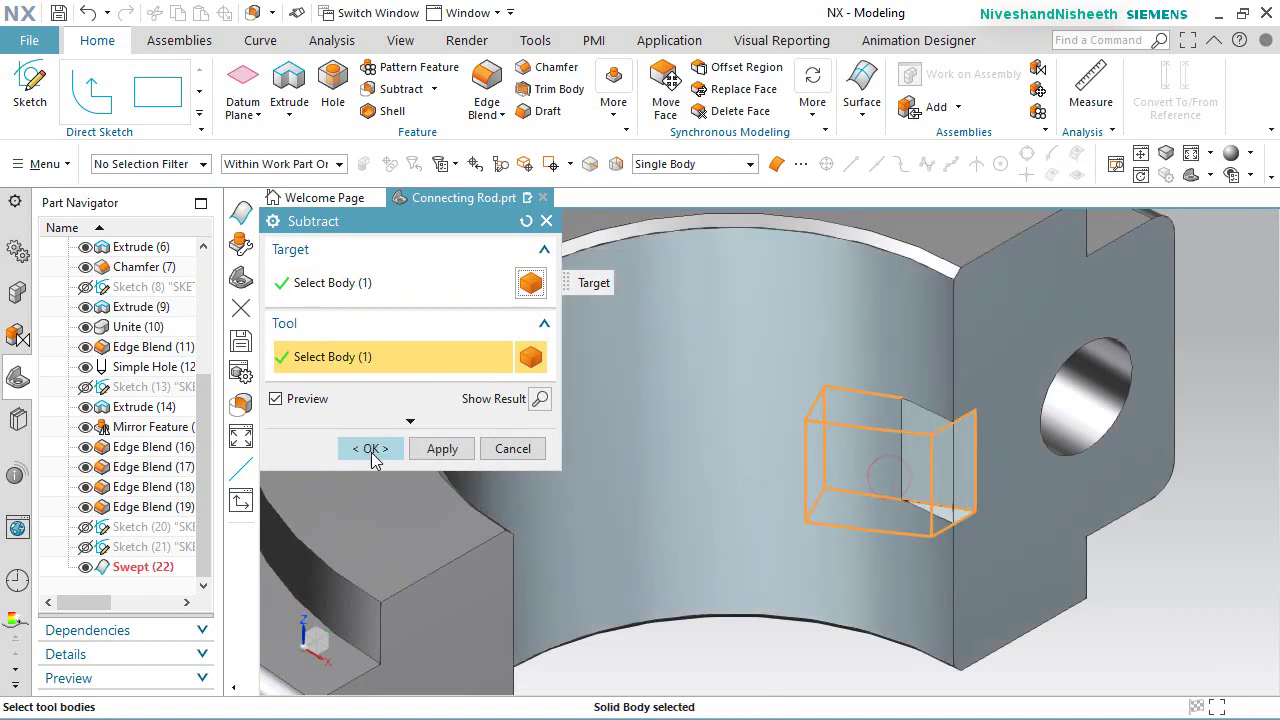
{"action": "left_click", "coordinate": [371, 449]}
{"action": "middle_click_drag", "start_coordinate": [971, 506], "coordinate": [936, 464]}
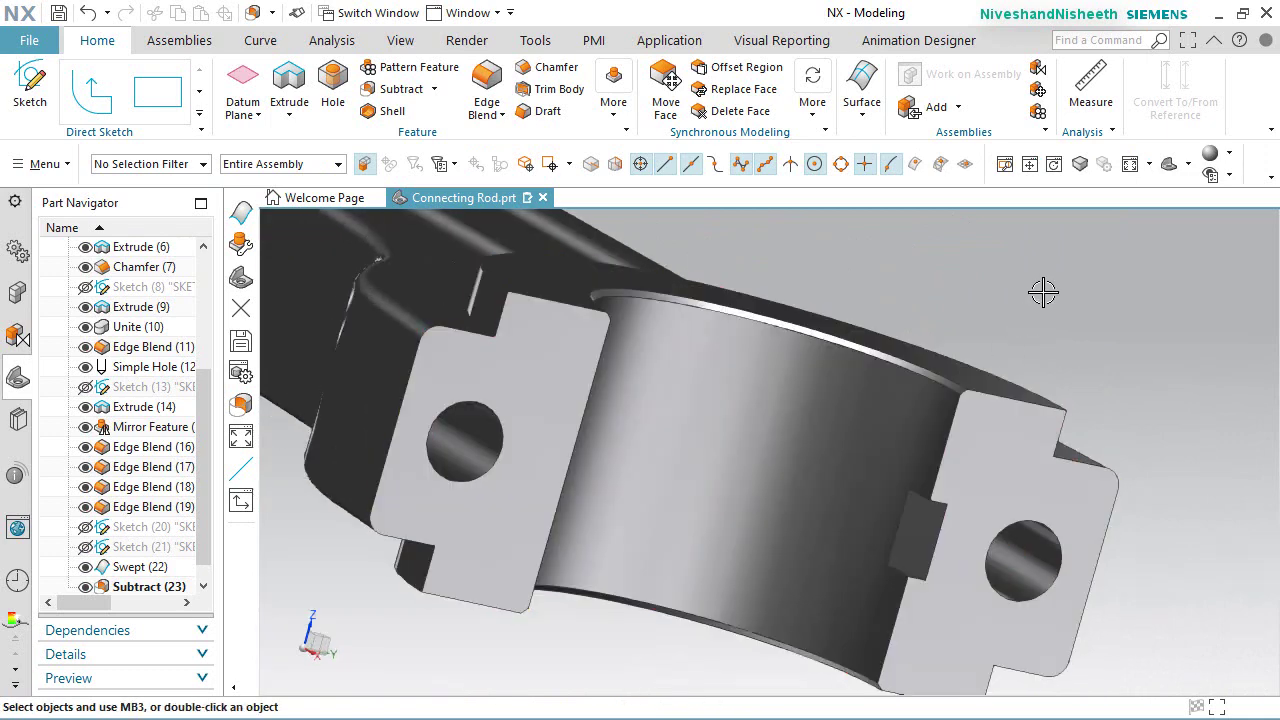
{"action": "key", "text": "Home"}
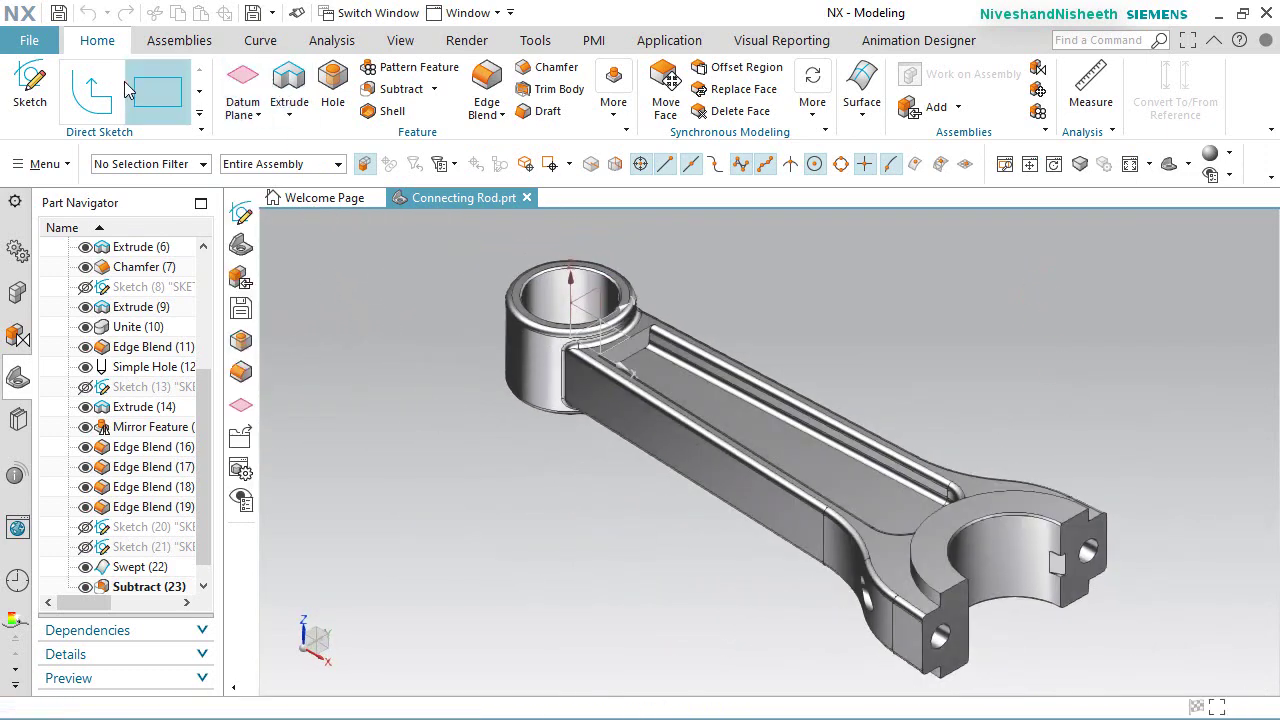
Step: Start a new sketch on the XZ plane of the datum coordinate system in the small end
{"action": "left_click", "coordinate": [38, 92]}
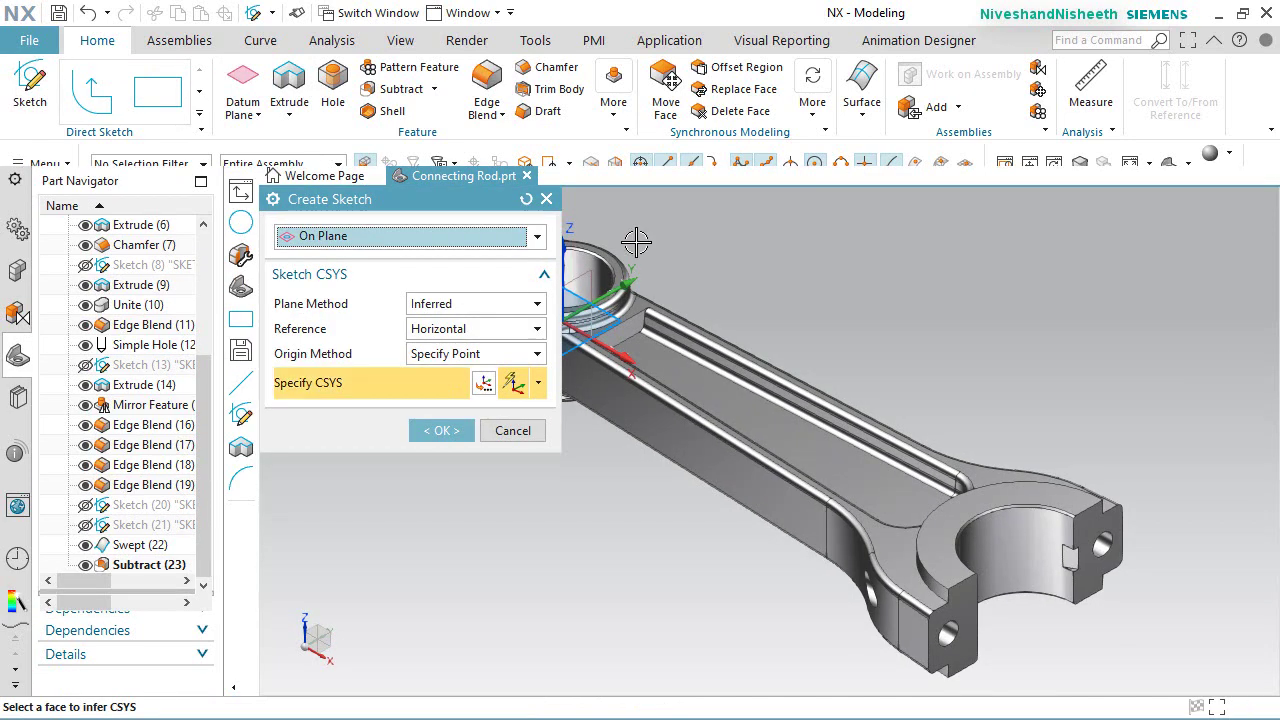
{"action": "scroll", "coordinate": [890, 285], "scroll_direction": "down", "scroll_amount": 3}
{"action": "scroll", "coordinate": [748, 395], "scroll_direction": "up", "scroll_amount": 5}
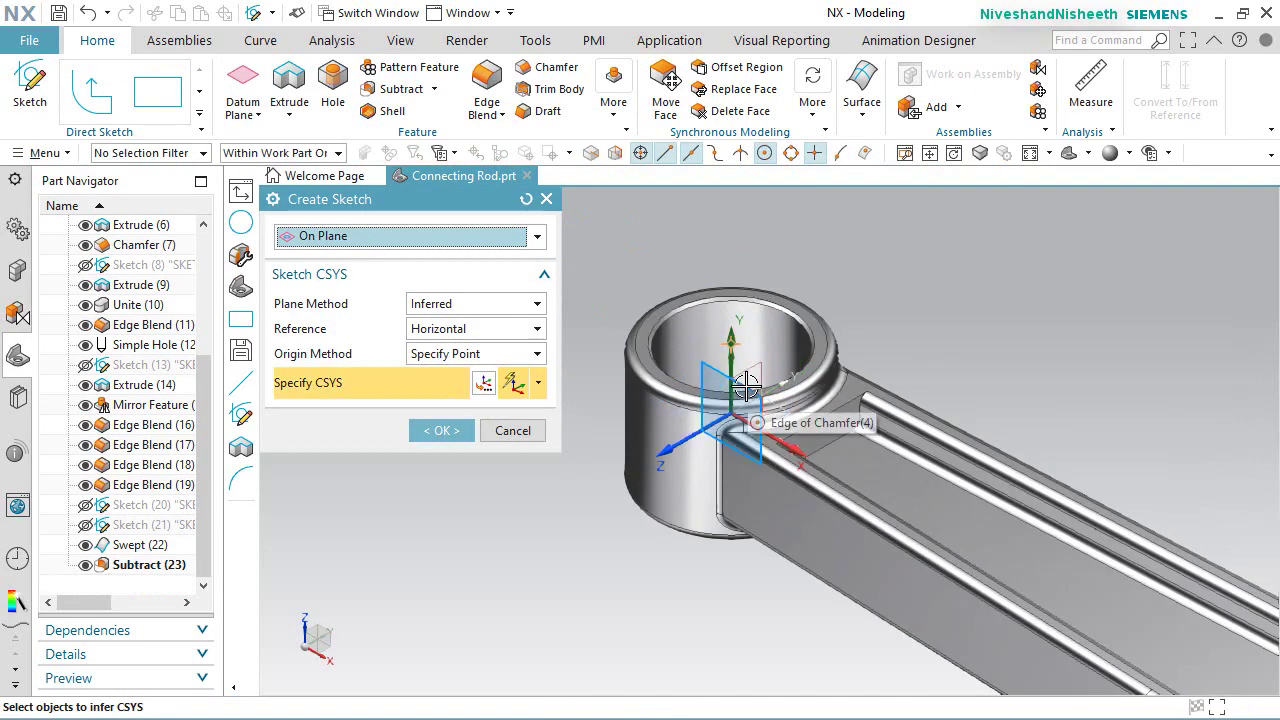
{"action": "left_click", "coordinate": [748, 383]}
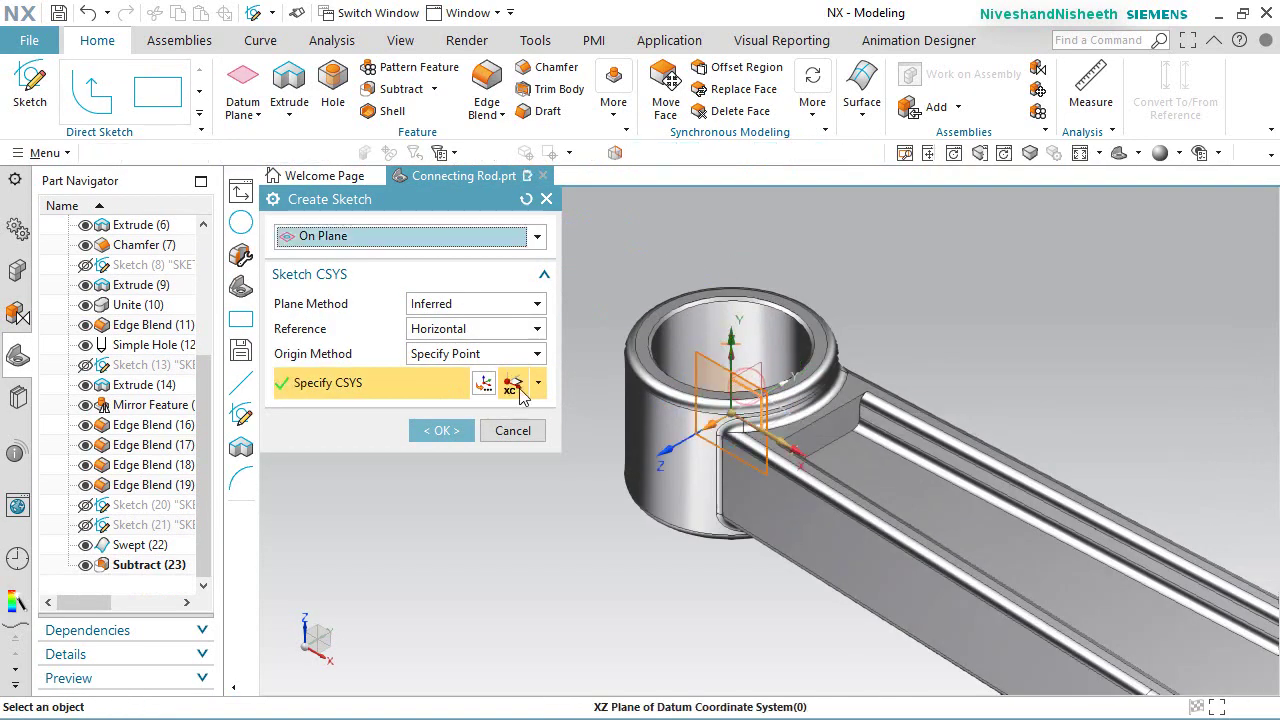
{"action": "left_click", "coordinate": [439, 431]}
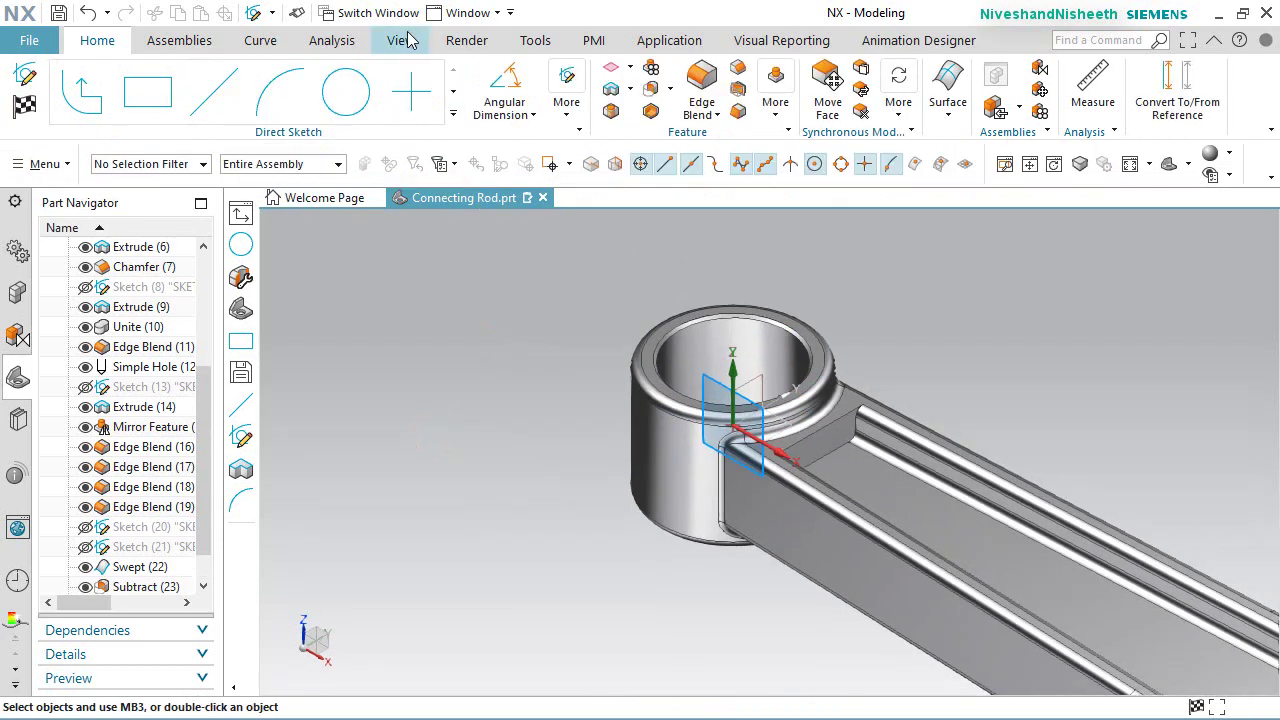
Step: Section the view with a single plane normal to Y at zero offset through the connecting rod
{"action": "left_click", "coordinate": [400, 39]}
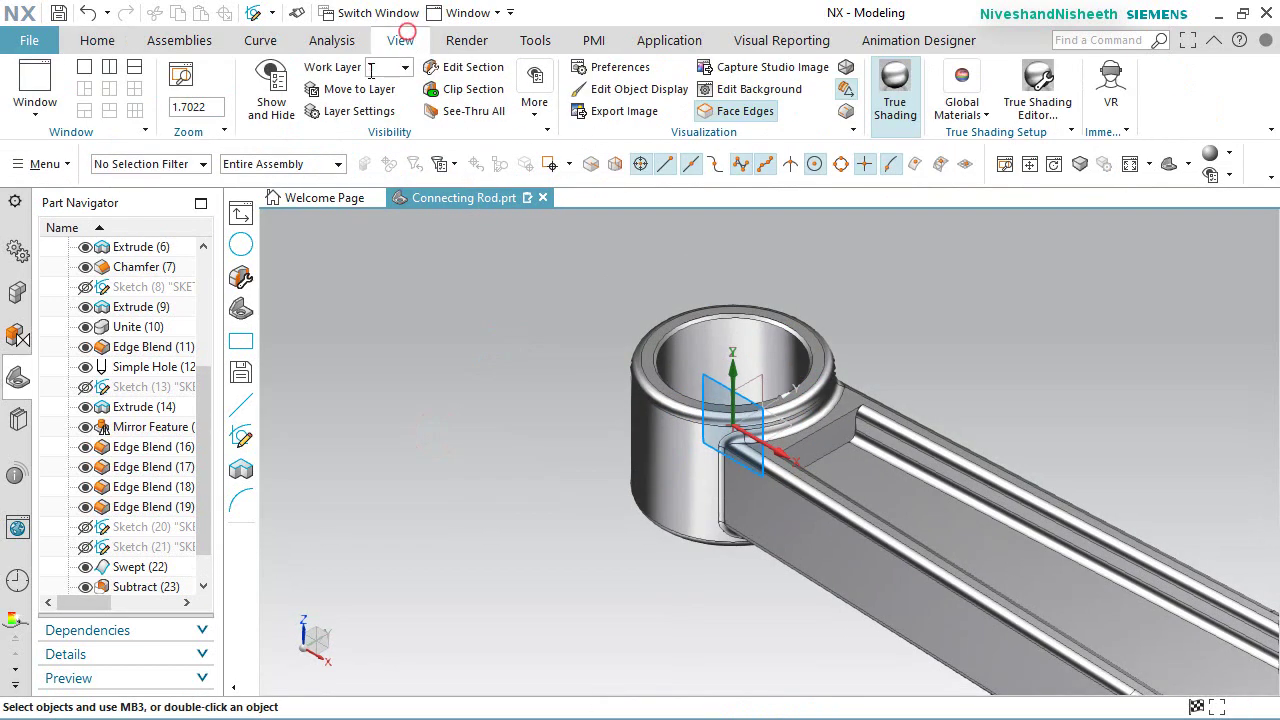
{"action": "left_click", "coordinate": [474, 66]}
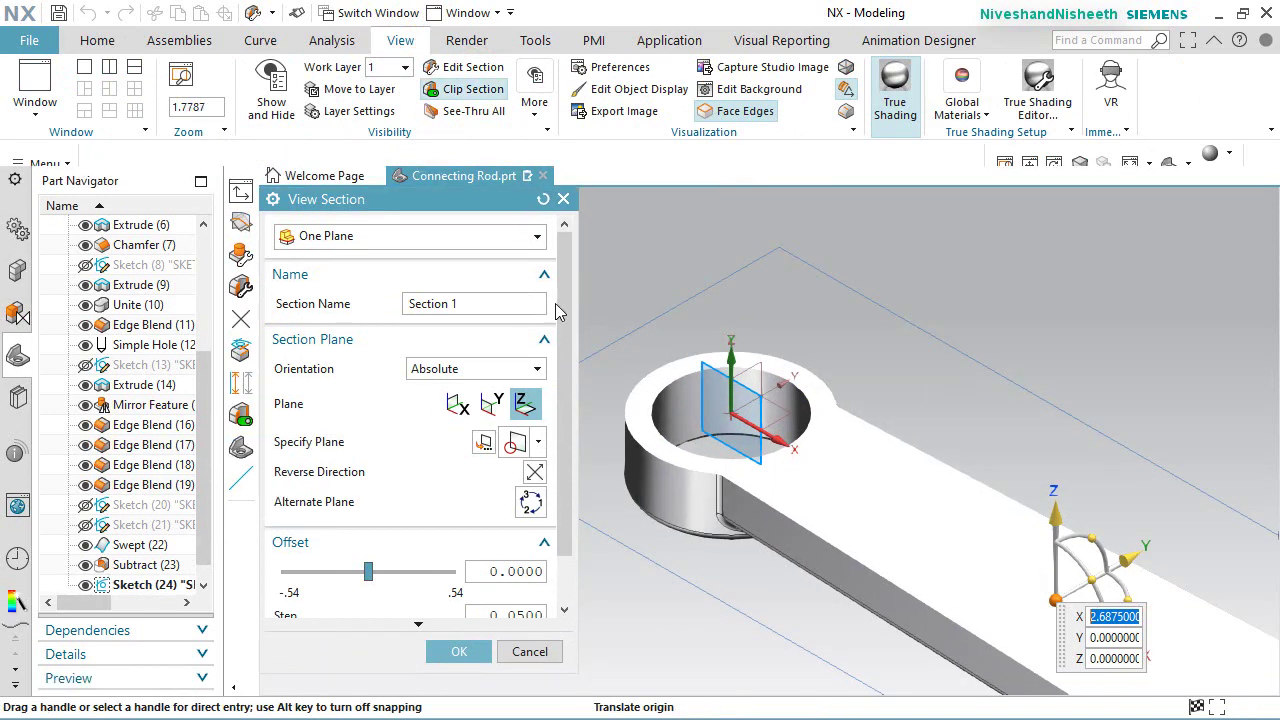
{"action": "left_click", "coordinate": [490, 402]}
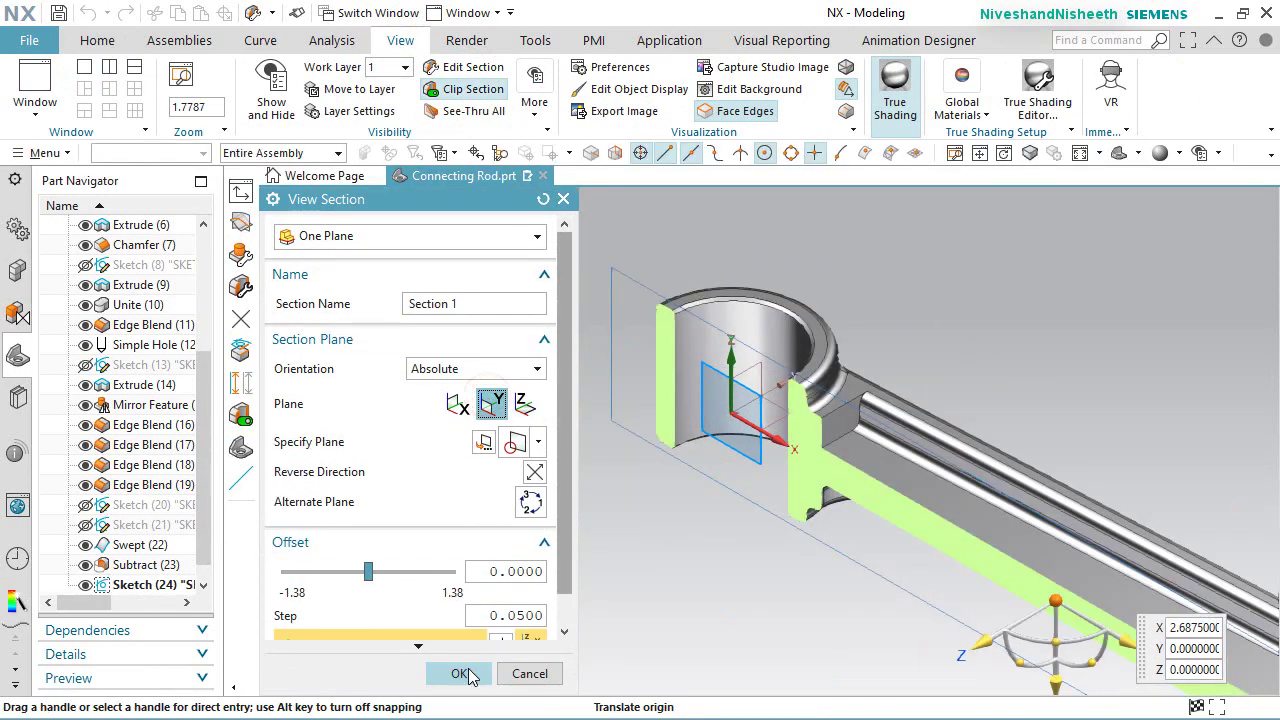
{"action": "left_click", "coordinate": [459, 651]}
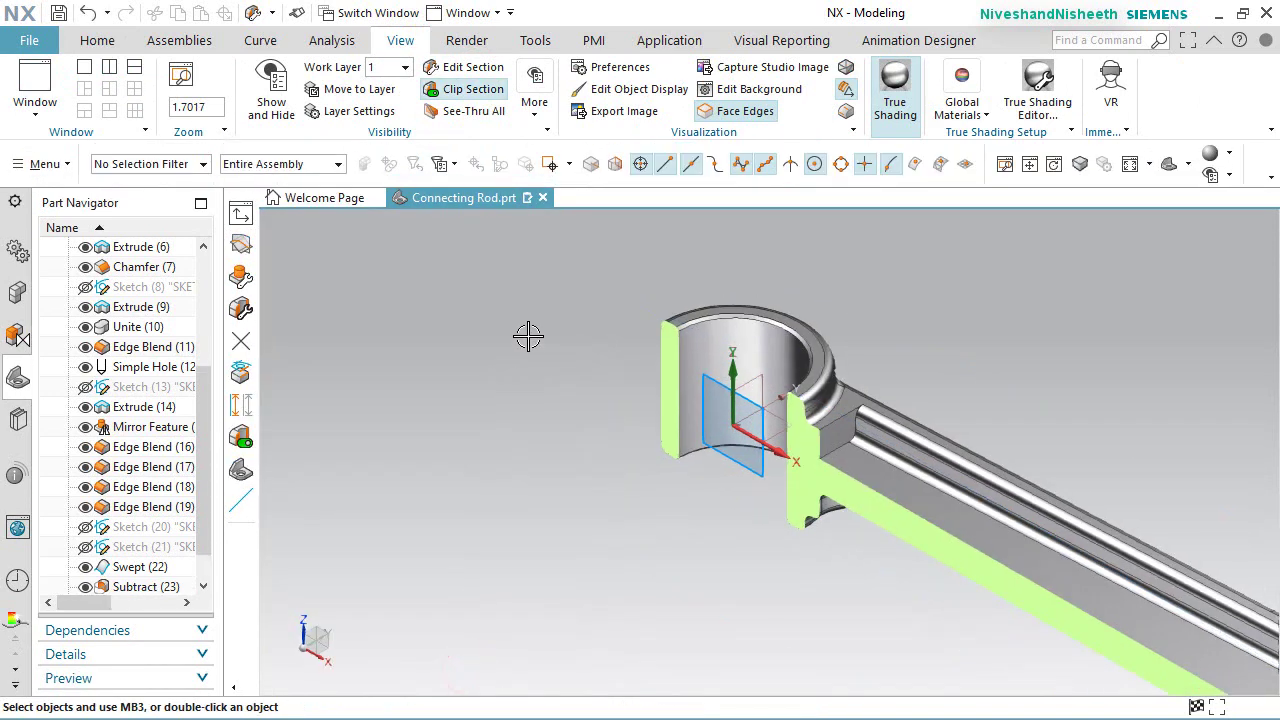
{"action": "left_click", "coordinate": [941, 332]}
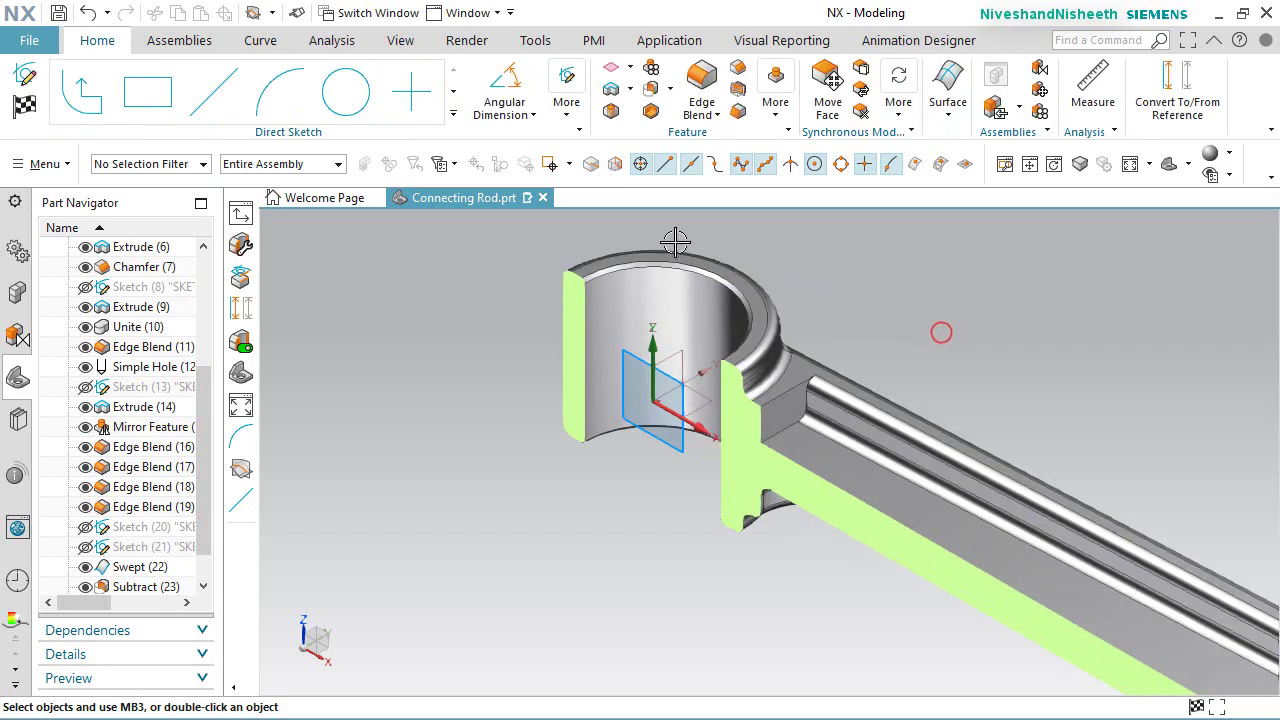
Step: Create an intersection curve between the sketch plane and the connecting rod's faces using the Body Faces selection rule
{"action": "left_click", "coordinate": [457, 116]}
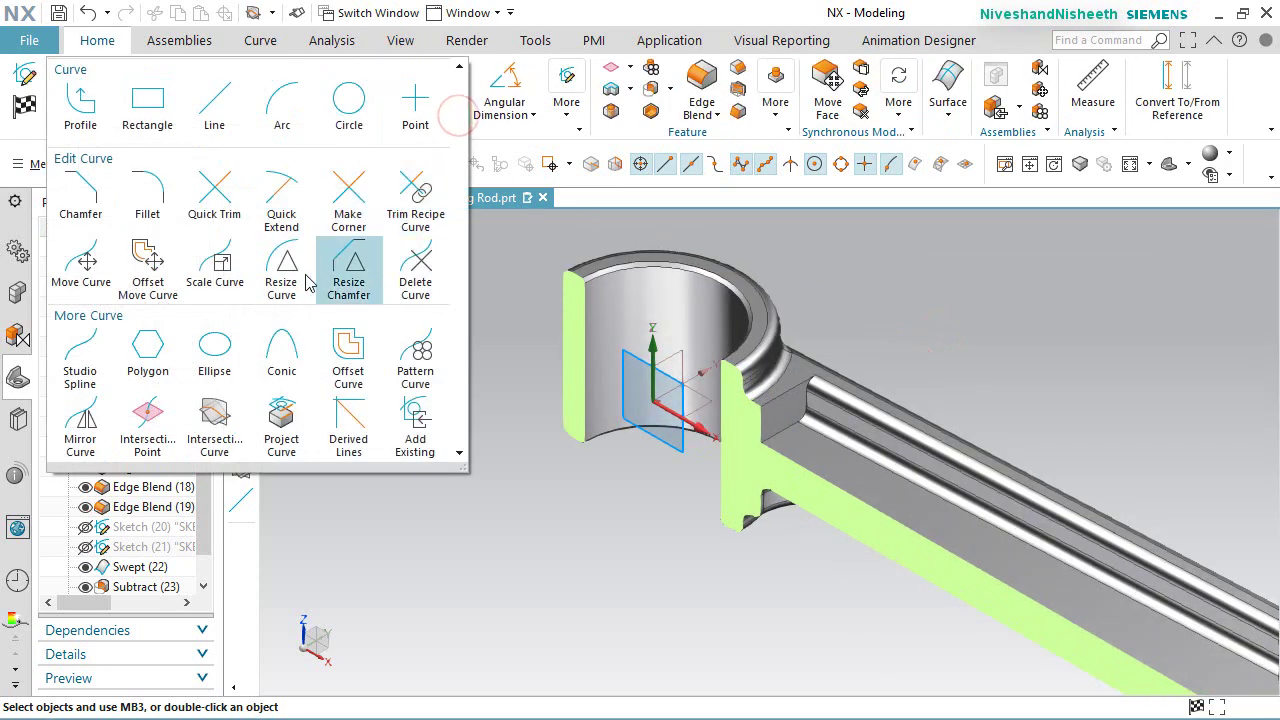
{"action": "left_click", "coordinate": [207, 428]}
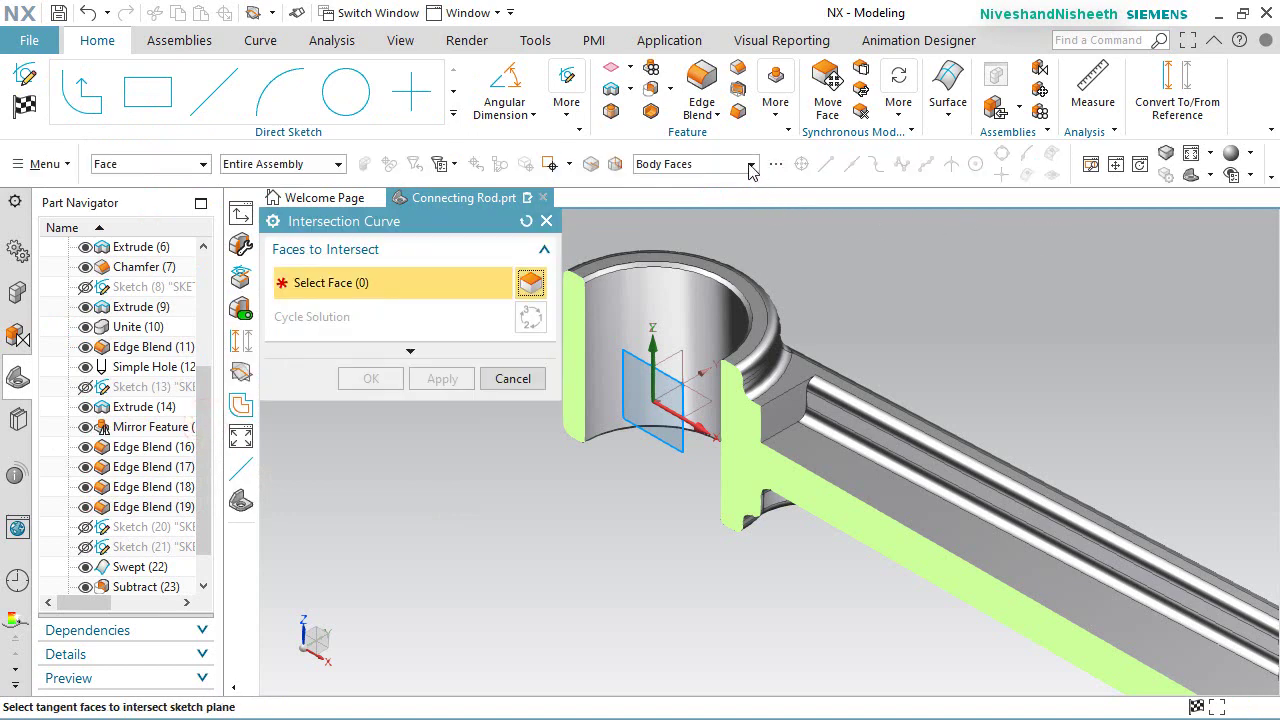
{"action": "left_click", "coordinate": [750, 165]}
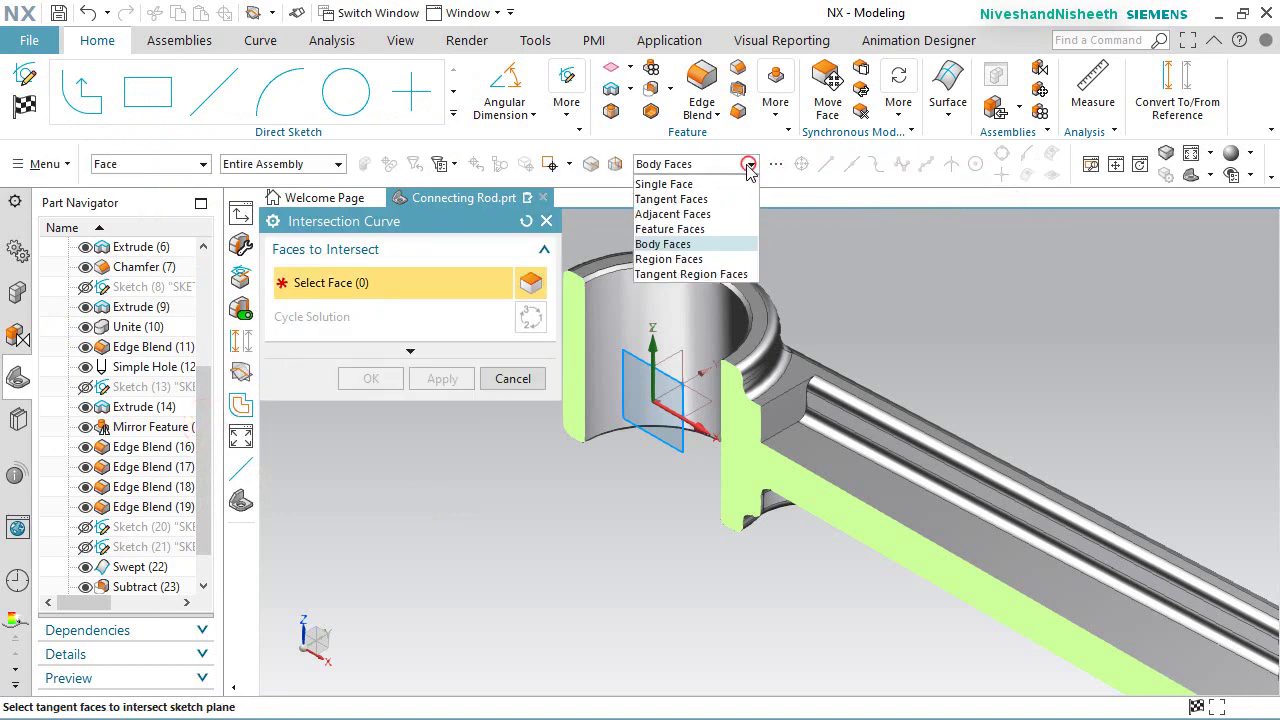
{"action": "left_click", "coordinate": [668, 244]}
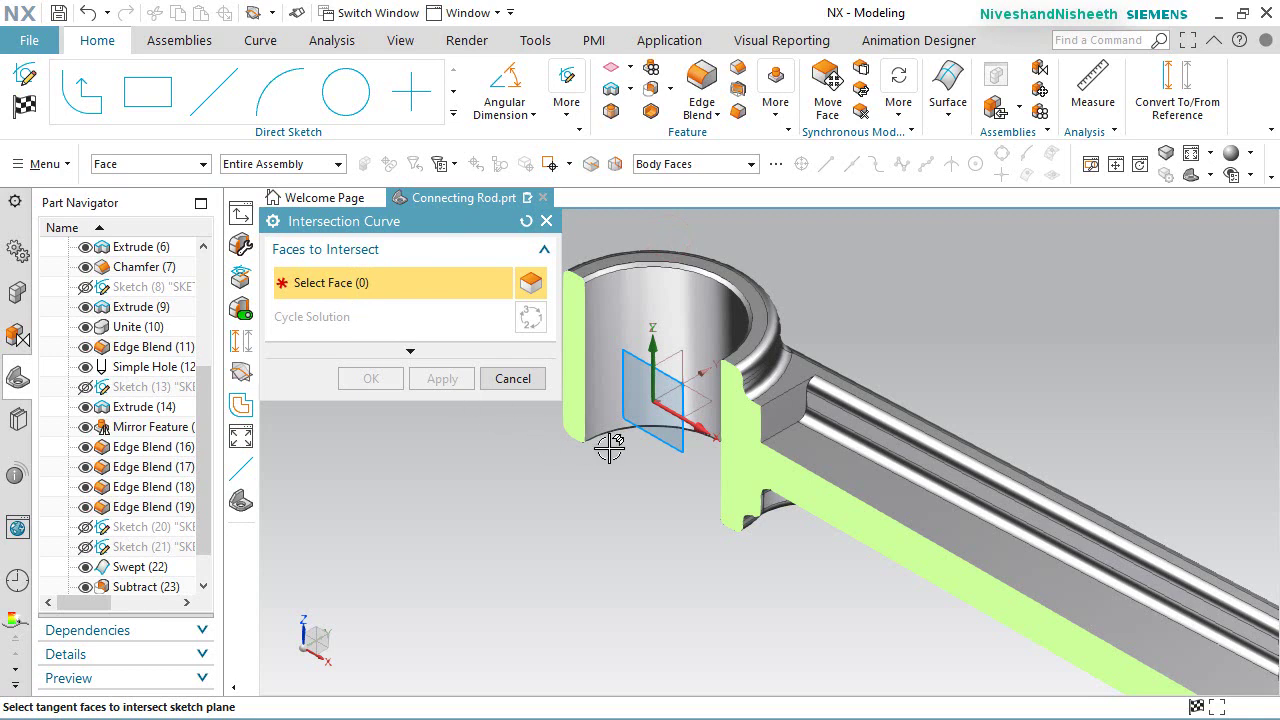
{"action": "left_click", "coordinate": [766, 349]}
{"action": "left_click", "coordinate": [372, 379]}
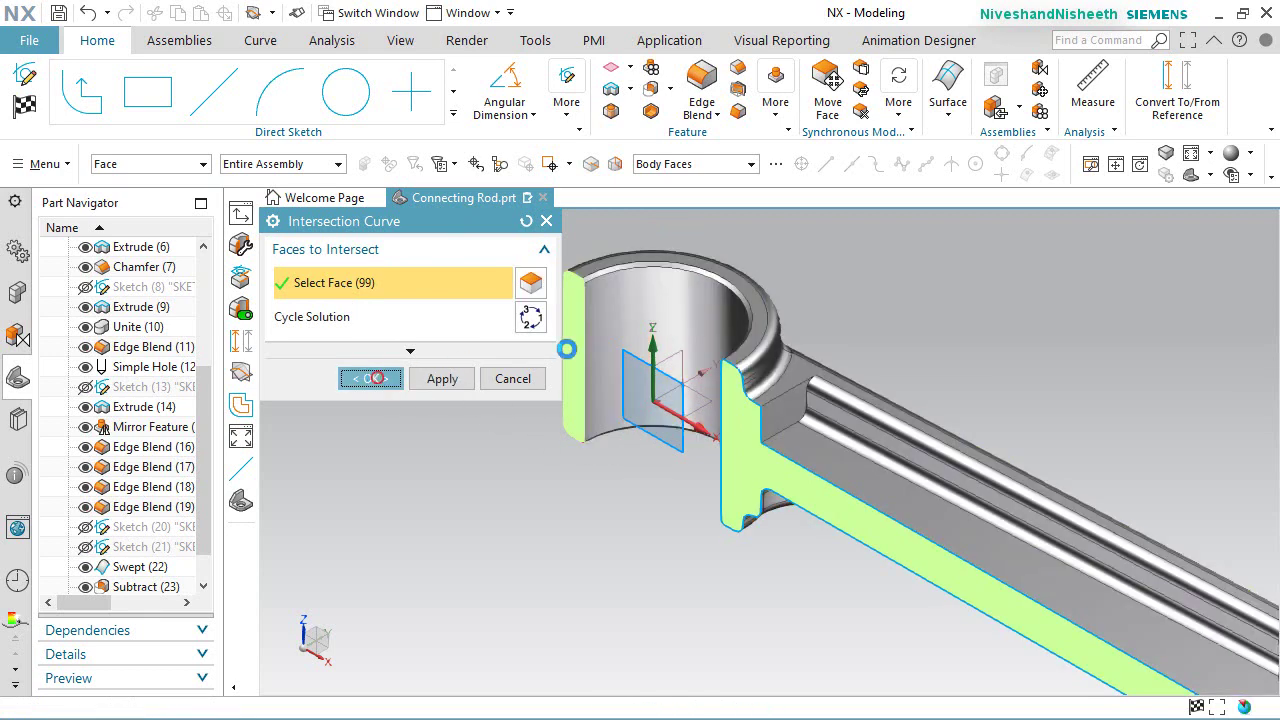
Step: Convert all the intersection curves in the sketch to reference curves
{"action": "scroll", "coordinate": [685, 396], "scroll_direction": "down", "scroll_amount": 1}
{"action": "scroll", "coordinate": [685, 396], "scroll_direction": "down", "scroll_amount": 2}
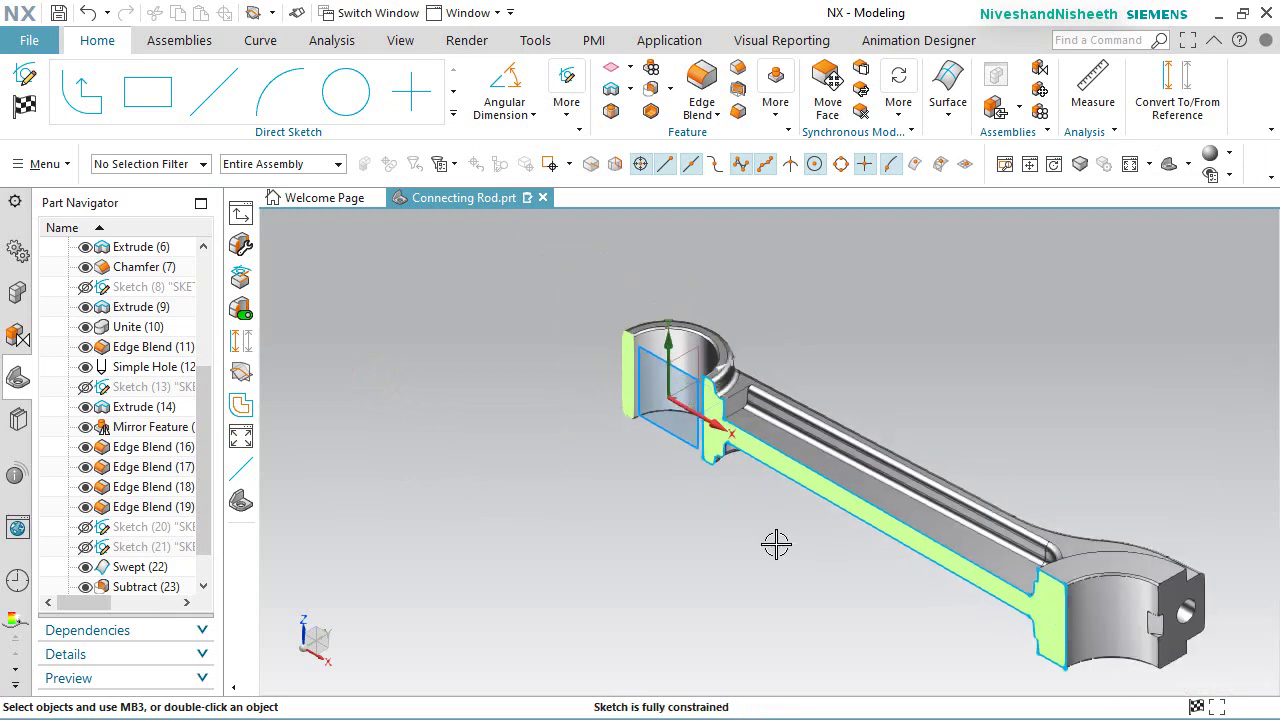
{"action": "middle_click_drag", "start_coordinate": [771, 543], "coordinate": [820, 480]}
{"action": "right_click", "coordinate": [835, 387]}
{"action": "left_click", "coordinate": [835, 387]}
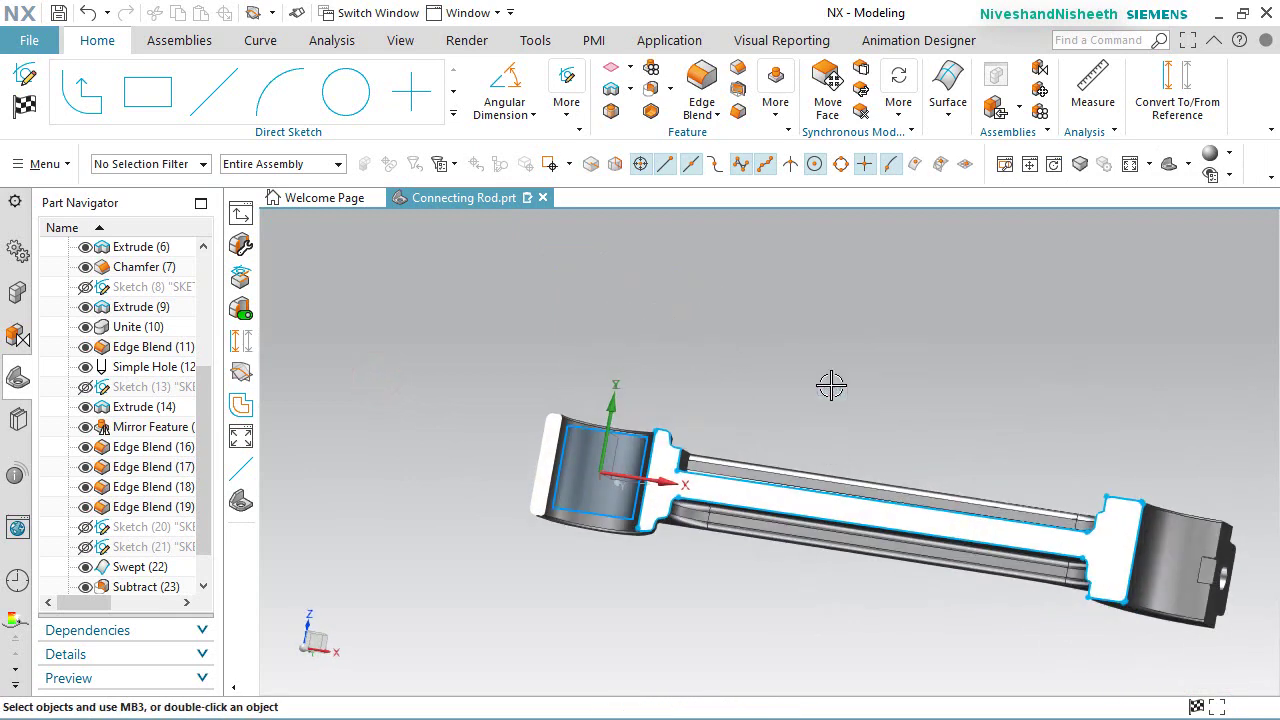
{"action": "scroll", "coordinate": [1270, 560], "scroll_direction": "up", "scroll_amount": 1}
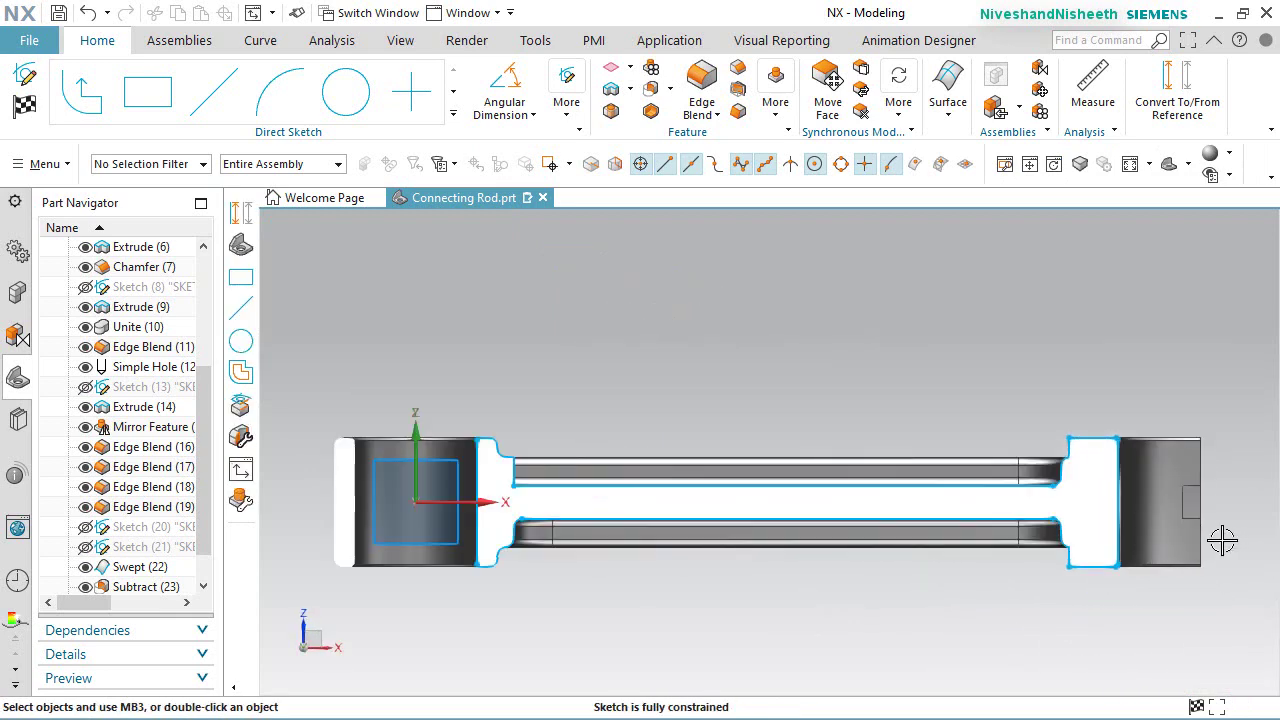
{"action": "left_click", "coordinate": [1175, 90]}
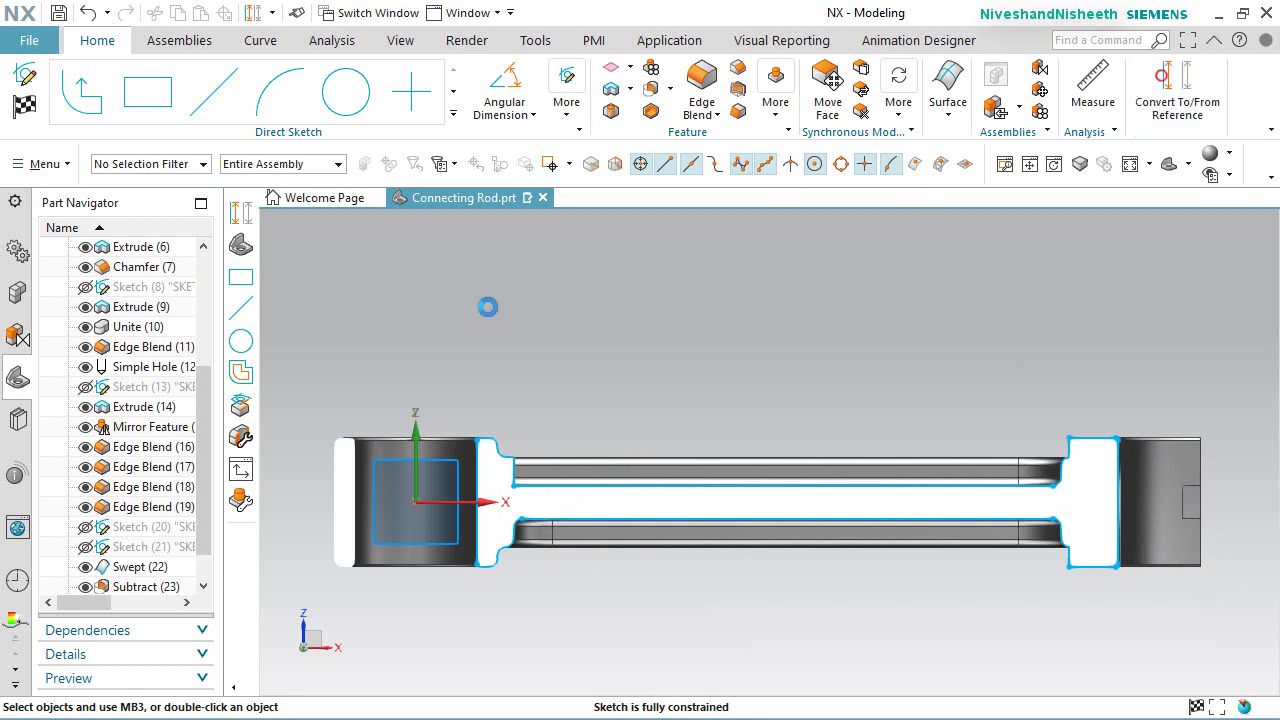
{"action": "scroll", "coordinate": [687, 507], "scroll_direction": "down", "scroll_amount": 3}
{"action": "scroll", "coordinate": [687, 507], "scroll_direction": "down", "scroll_amount": 1}
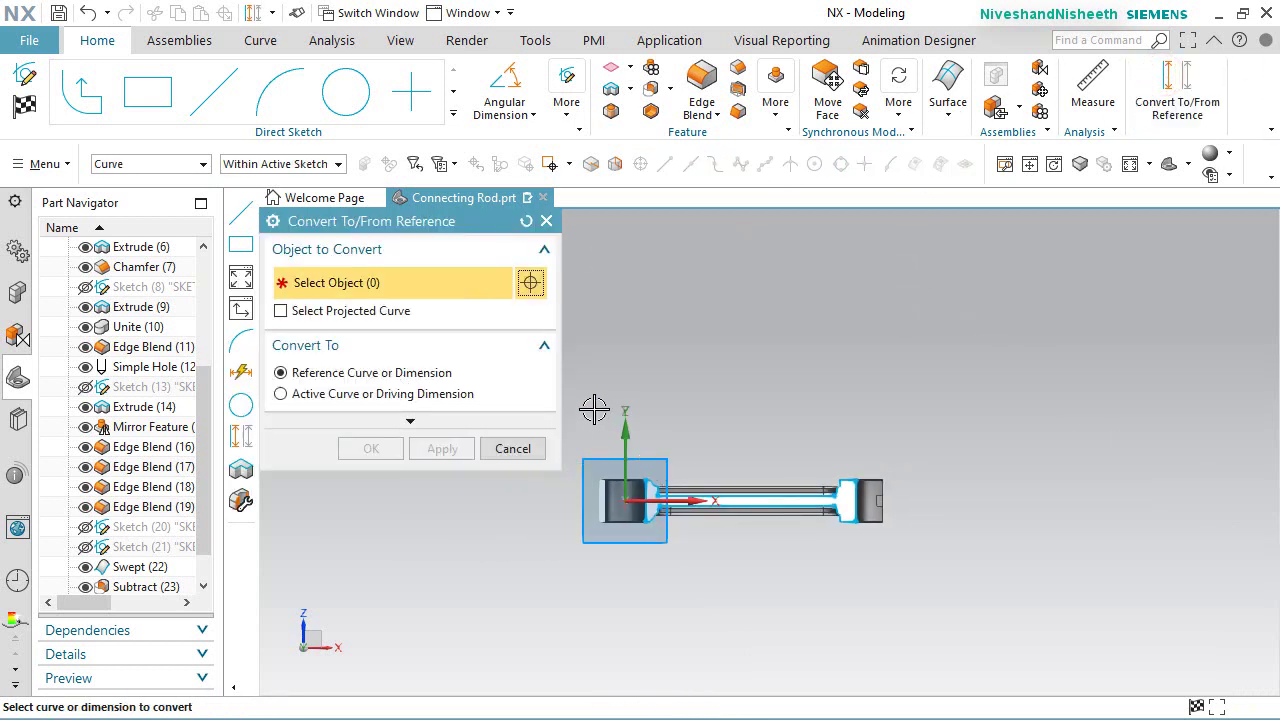
{"action": "left_click_drag", "start_coordinate": [594, 409], "coordinate": [977, 645]}
{"action": "left_click", "coordinate": [354, 445]}
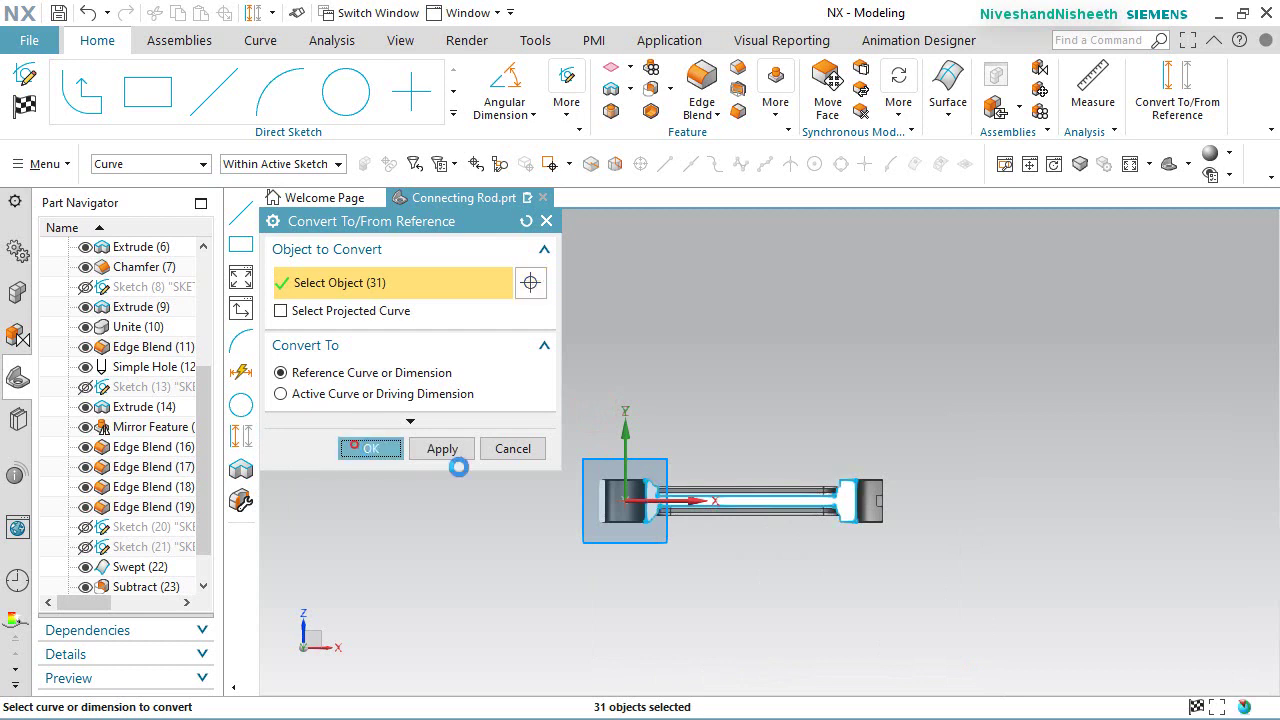
Step: Sketch a narrow vertical rectangle about 0.14 wide and 1.13 high inside the small-end bore, extending past both end faces
{"action": "scroll", "coordinate": [615, 508], "scroll_direction": "up", "scroll_amount": 2}
{"action": "scroll", "coordinate": [743, 489], "scroll_direction": "up", "scroll_amount": 4}
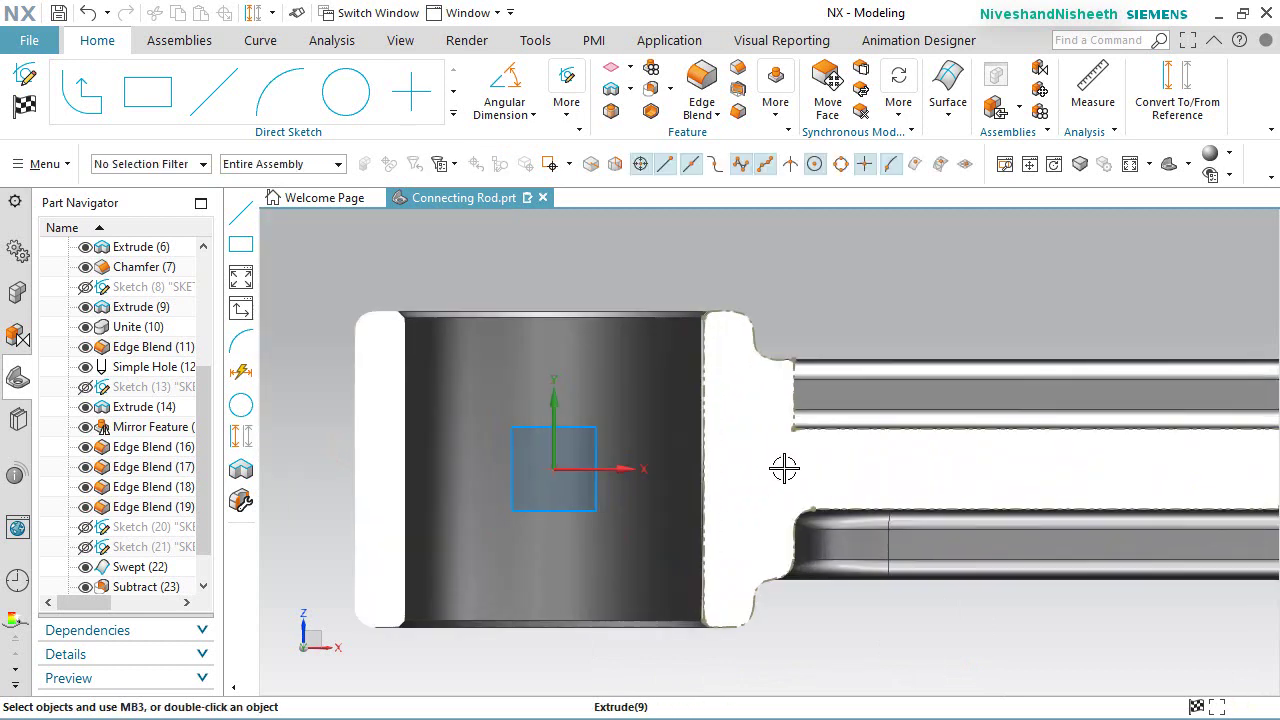
{"action": "left_click", "coordinate": [155, 91]}
{"action": "left_click", "coordinate": [557, 221]}
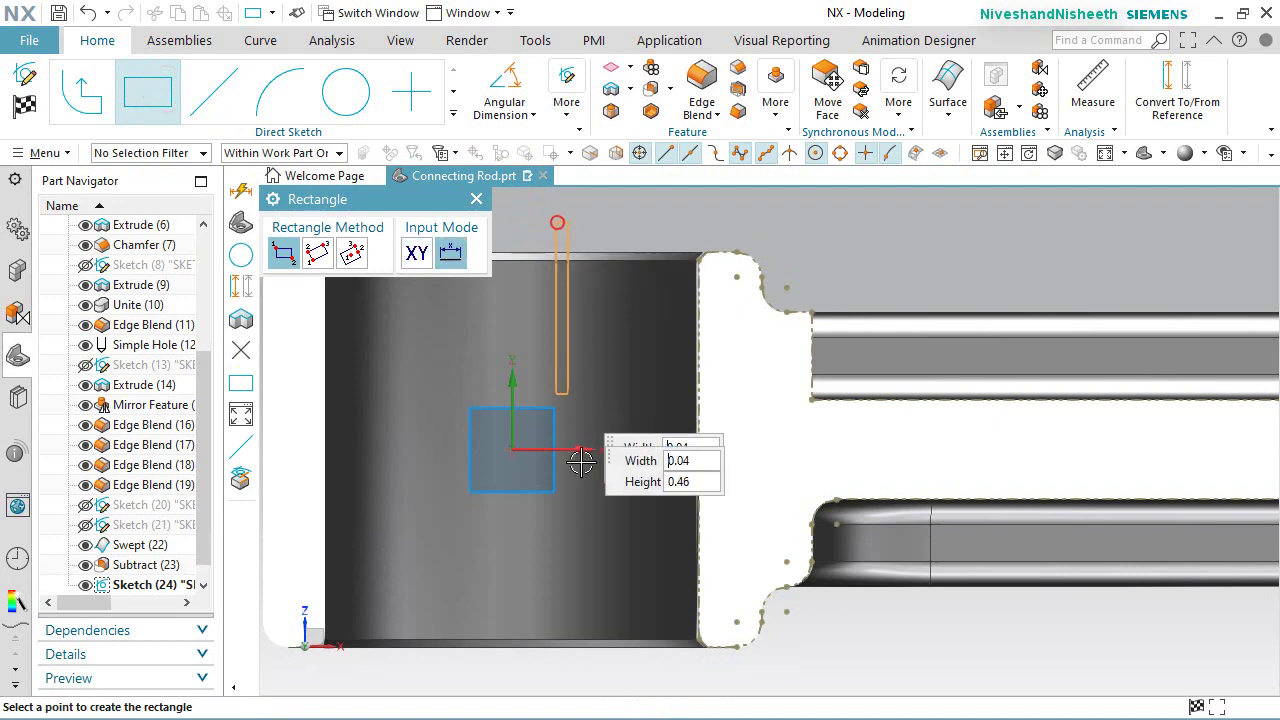
{"action": "left_click", "coordinate": [613, 672]}
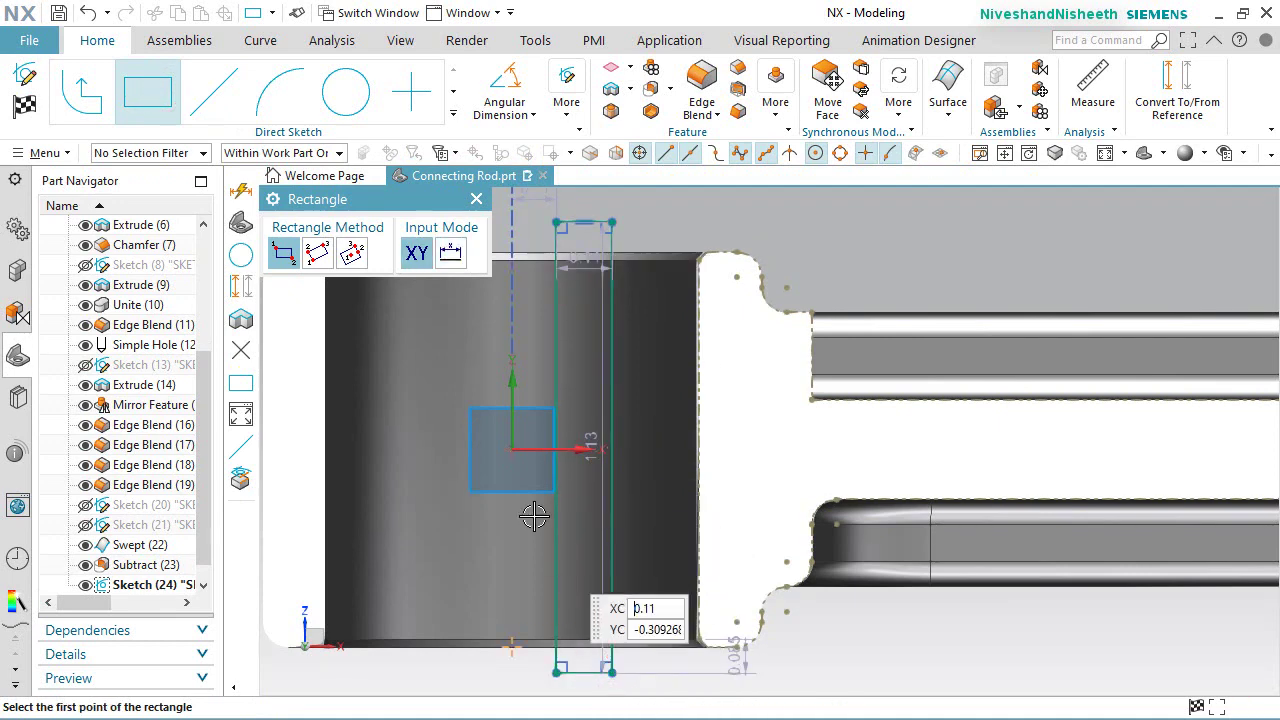
{"action": "left_click", "coordinate": [476, 200]}
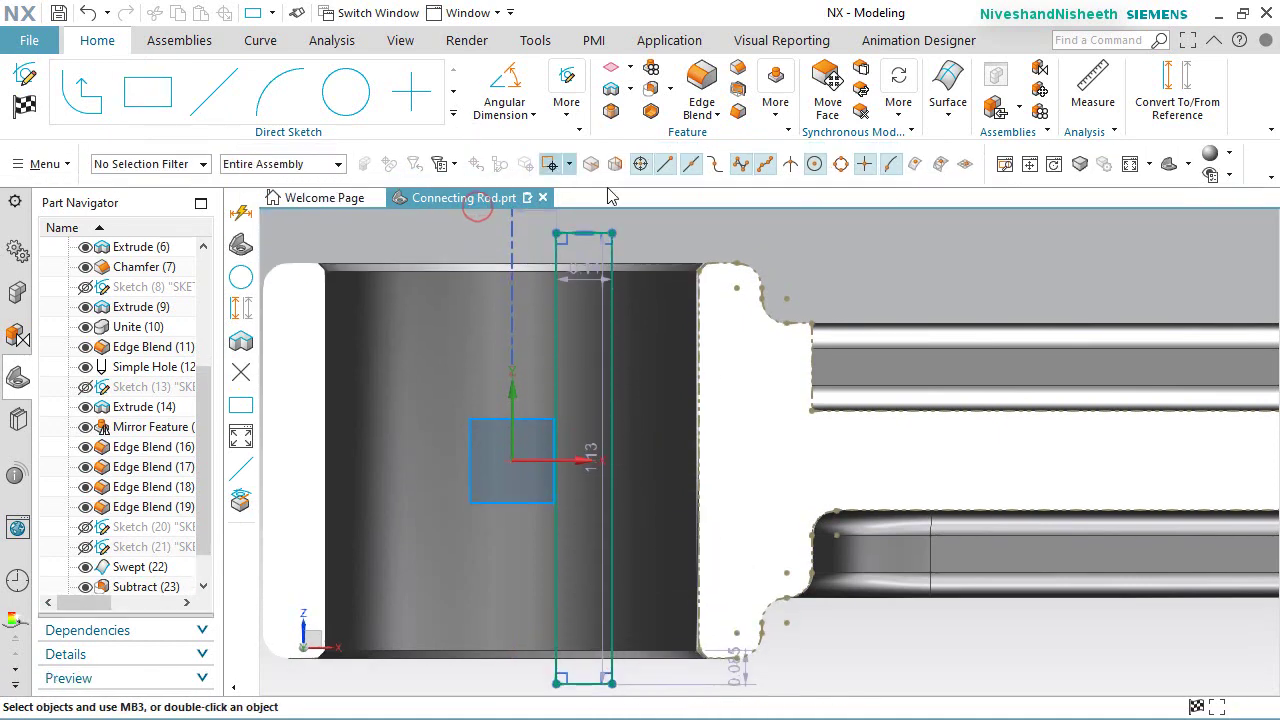
Step: Make the rectangle's upper edge collinear with the reference line along the small end's top face
{"action": "scroll", "coordinate": [585, 218], "scroll_direction": "up", "scroll_amount": 4}
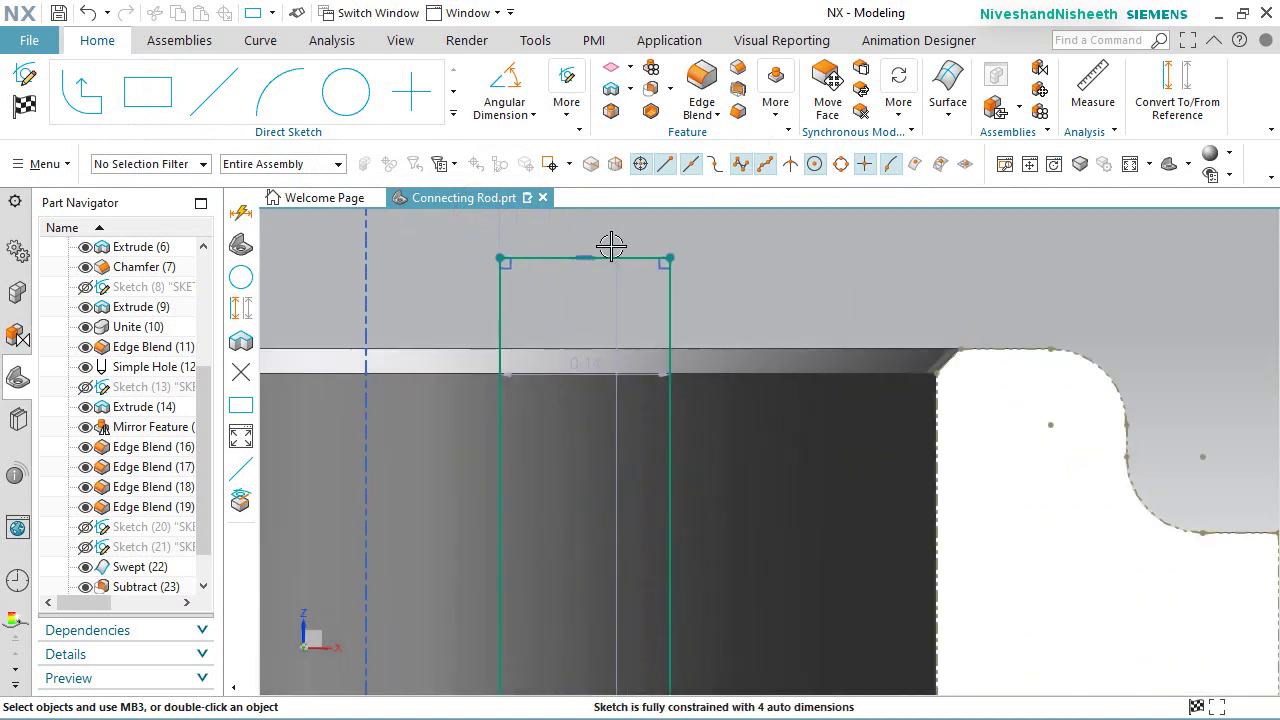
{"action": "left_click", "coordinate": [614, 258]}
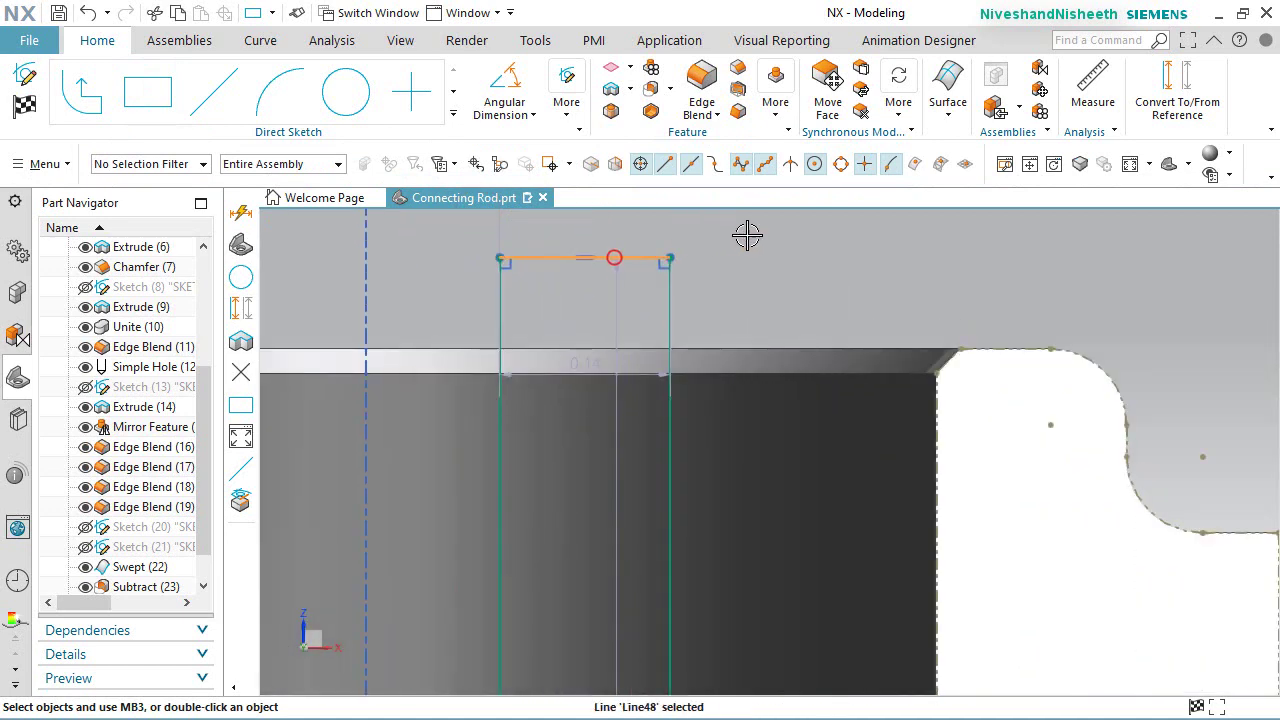
{"action": "left_click", "coordinate": [992, 346]}
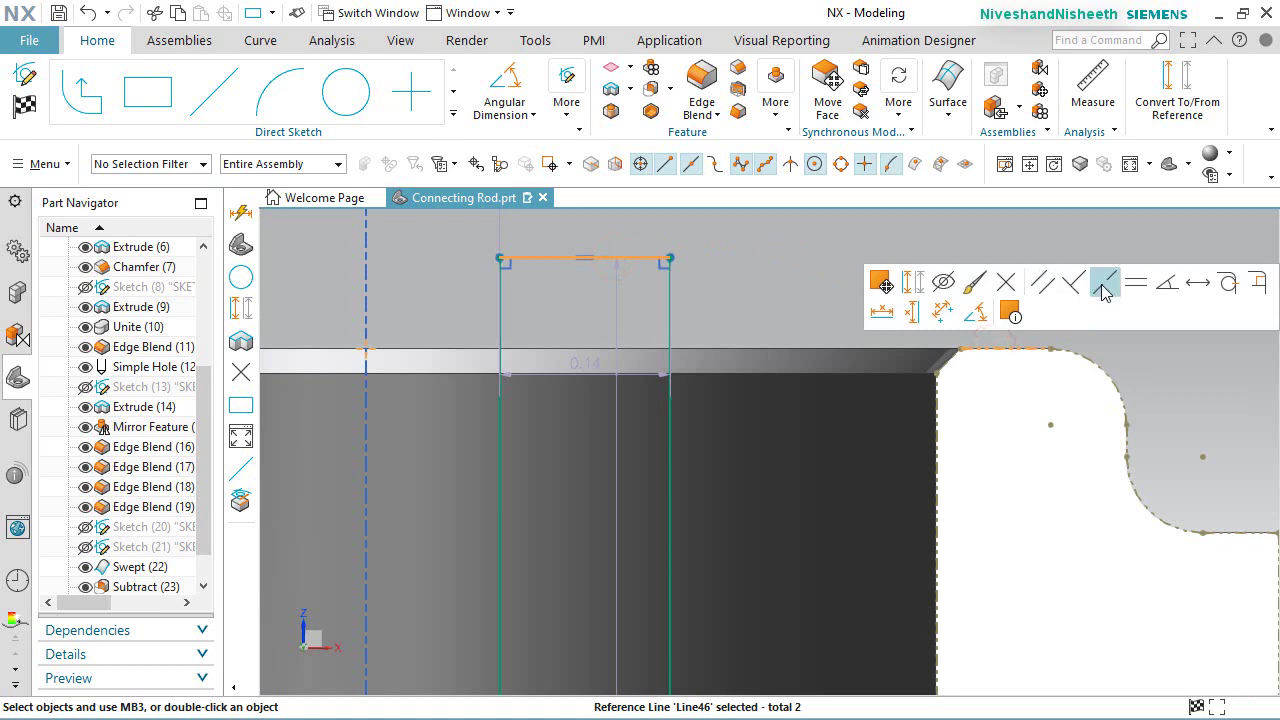
{"action": "left_click", "coordinate": [1104, 283]}
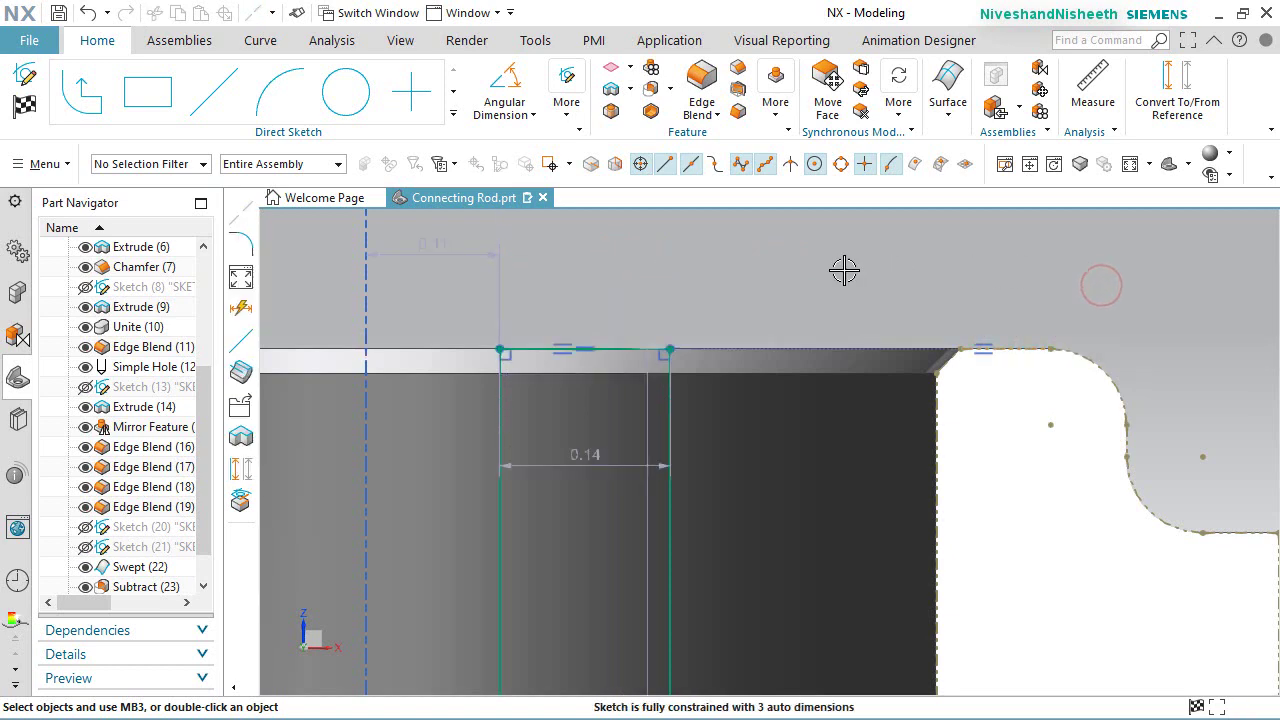
Step: Make the rectangle's lower edge collinear with the reference line along the small end's bottom face
{"action": "scroll", "coordinate": [845, 271], "scroll_direction": "down", "scroll_amount": 6}
{"action": "scroll", "coordinate": [858, 662], "scroll_direction": "up", "scroll_amount": 6}
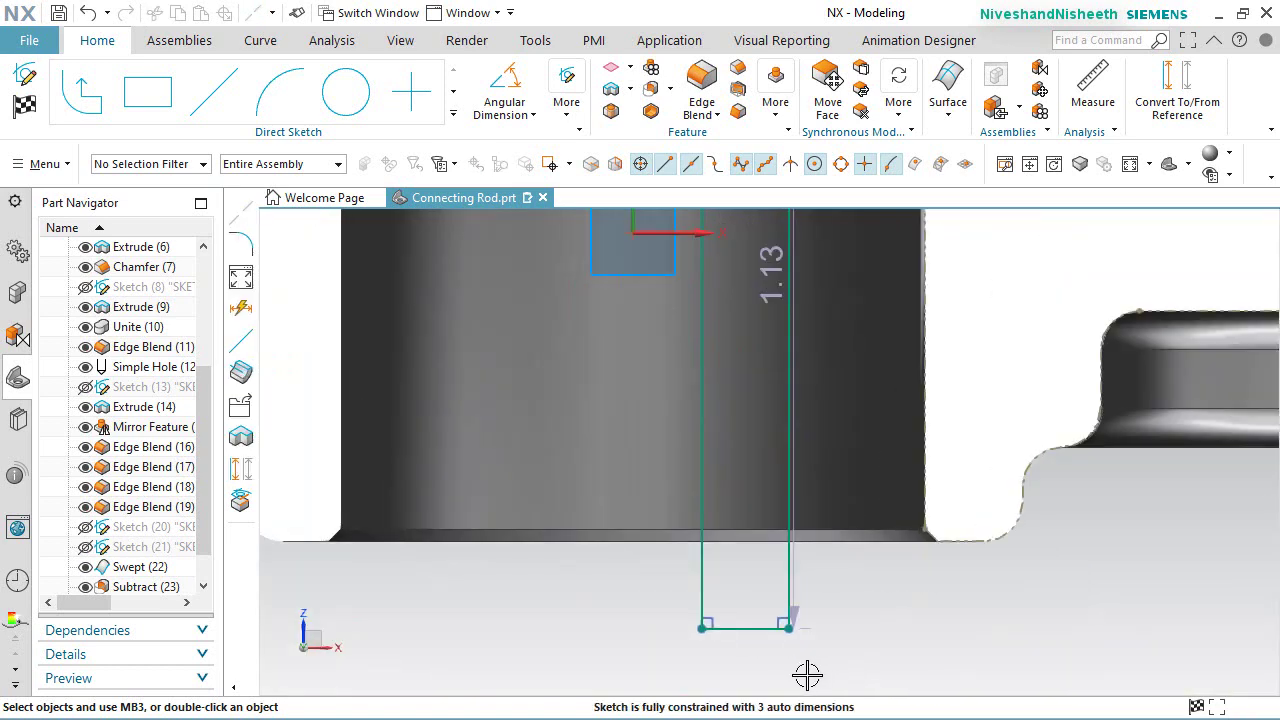
{"action": "left_click", "coordinate": [740, 601]}
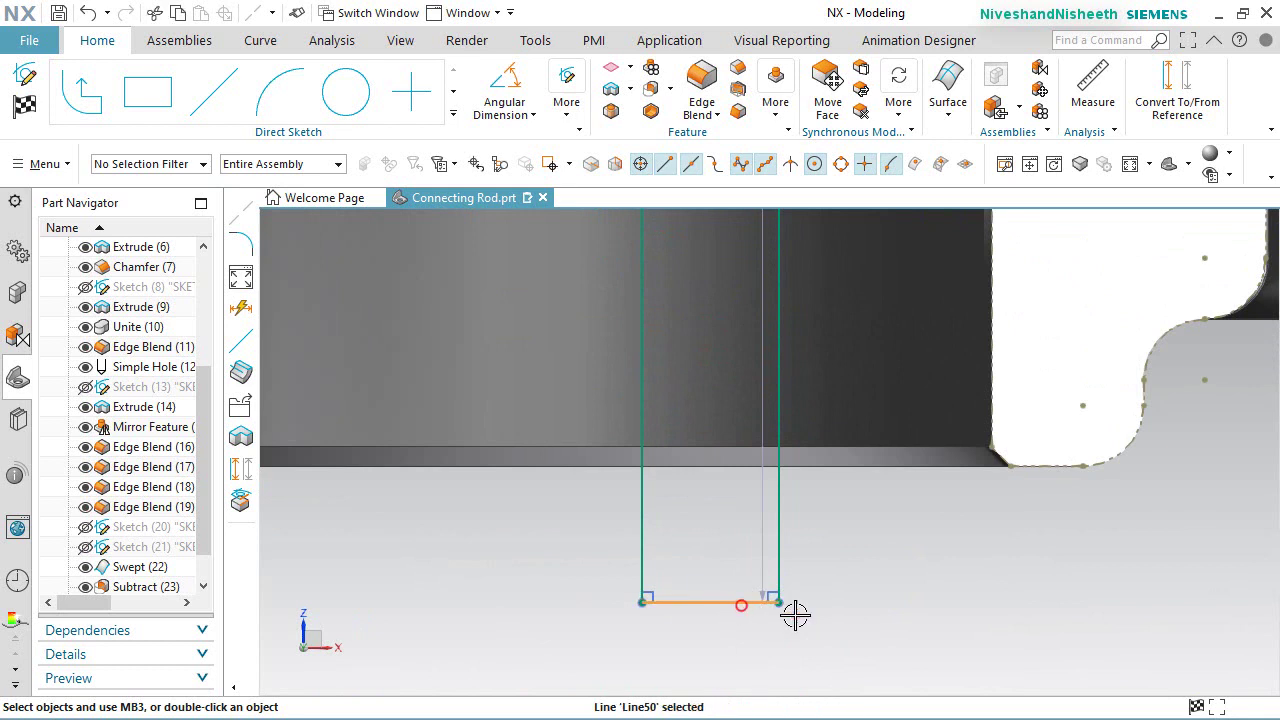
{"action": "left_click", "coordinate": [1035, 466]}
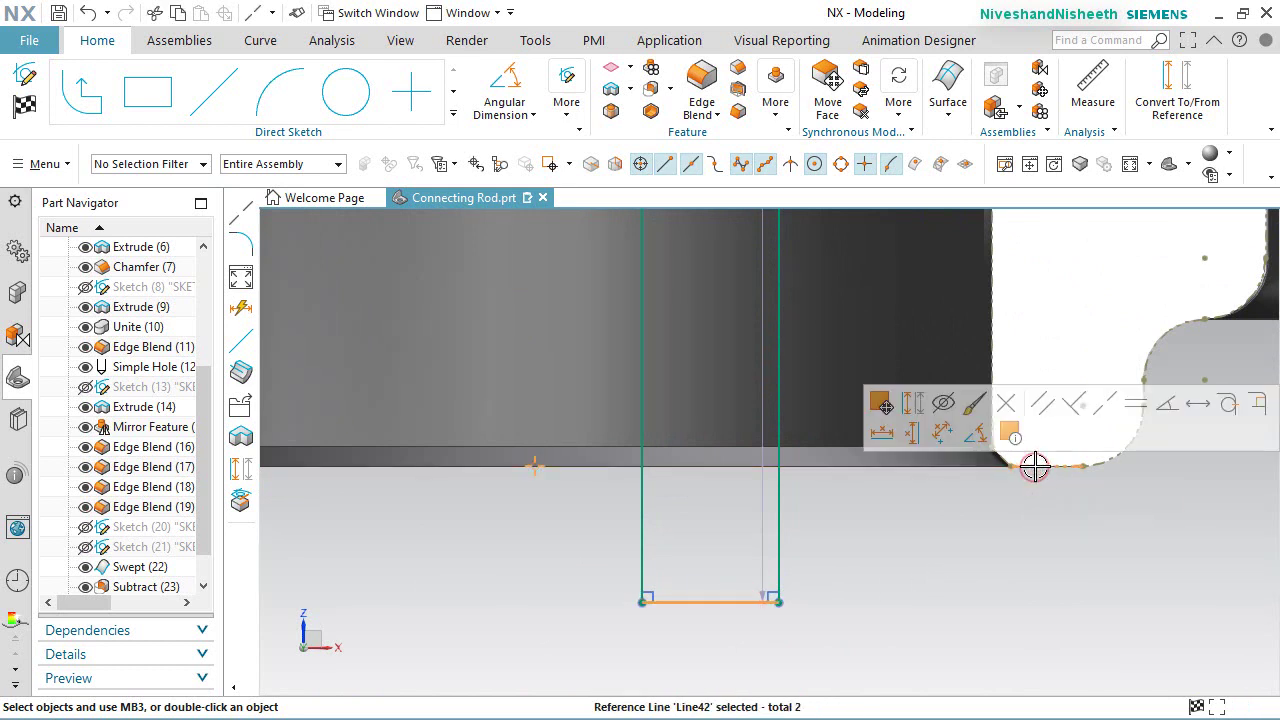
{"action": "left_click", "coordinate": [1102, 403]}
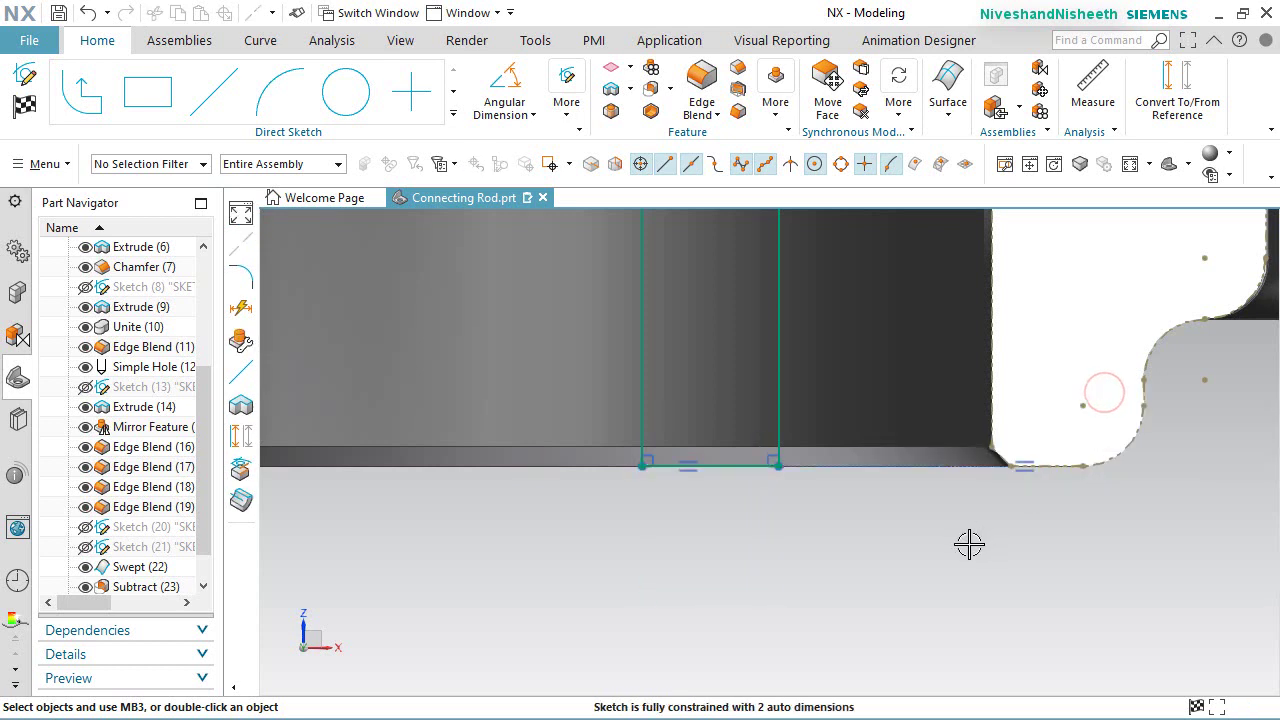
Step: Make the rectangle's vertical edge nearest the rod shank collinear with the reference line along the small-end bore wall
{"action": "scroll", "coordinate": [963, 543], "scroll_direction": "down", "scroll_amount": 7}
{"action": "scroll", "coordinate": [1083, 452], "scroll_direction": "up", "scroll_amount": 2}
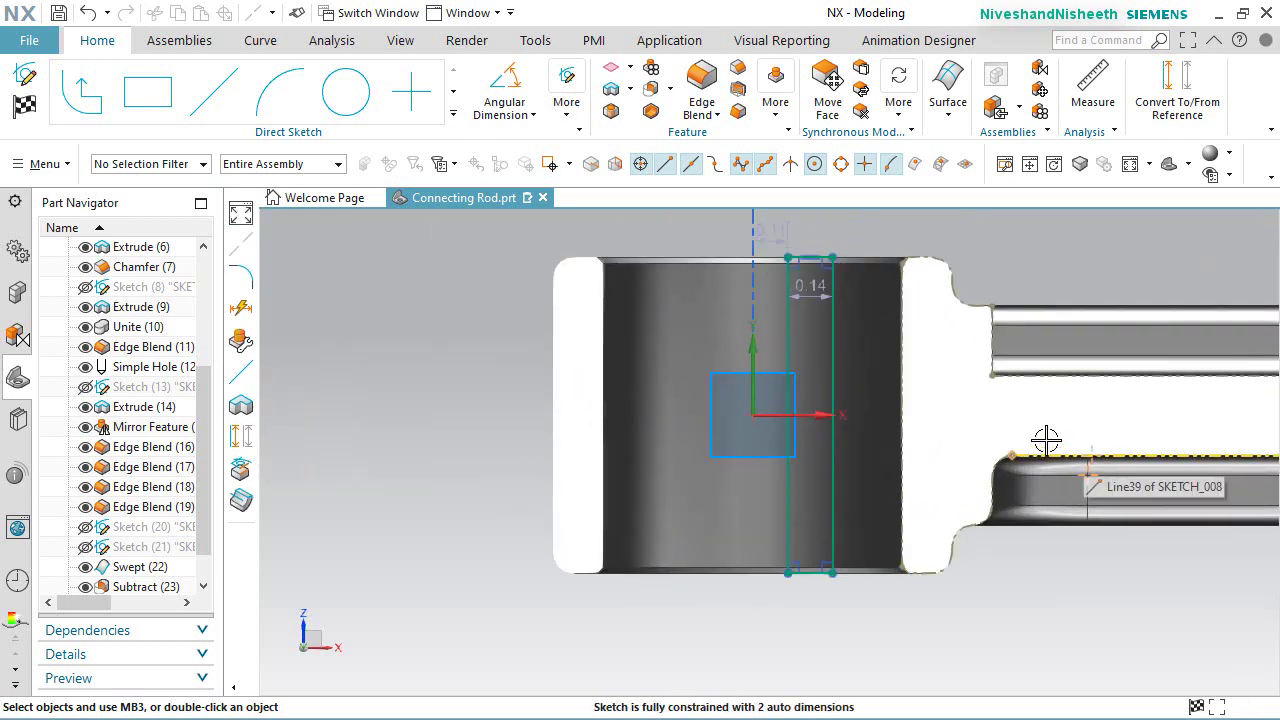
{"action": "scroll", "coordinate": [1020, 394], "scroll_direction": "up", "scroll_amount": 2}
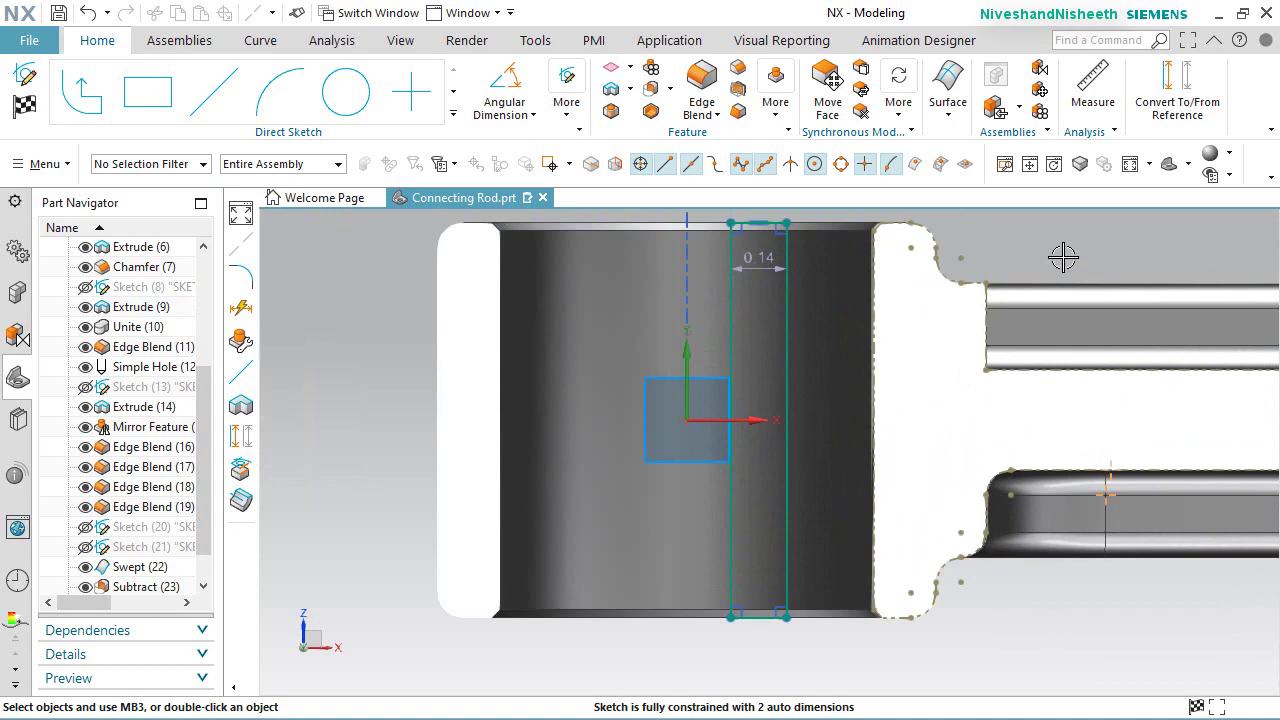
{"action": "left_click", "coordinate": [788, 318]}
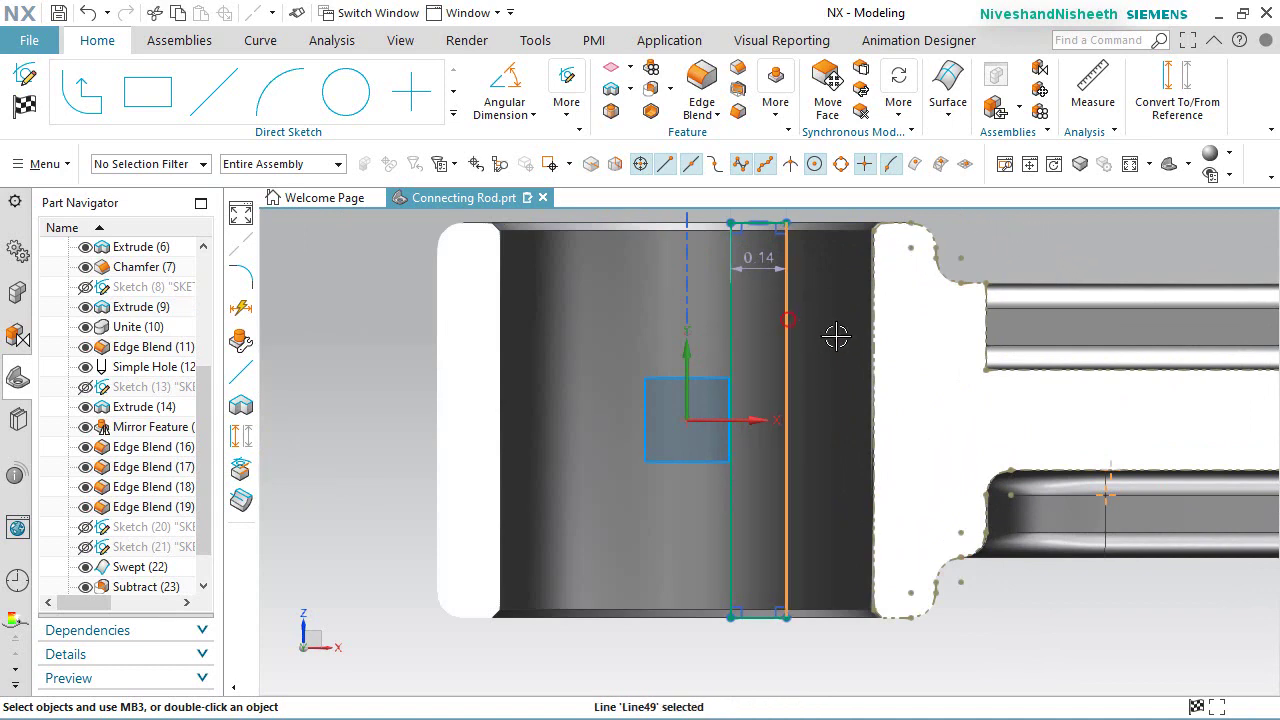
{"action": "left_click", "coordinate": [873, 342]}
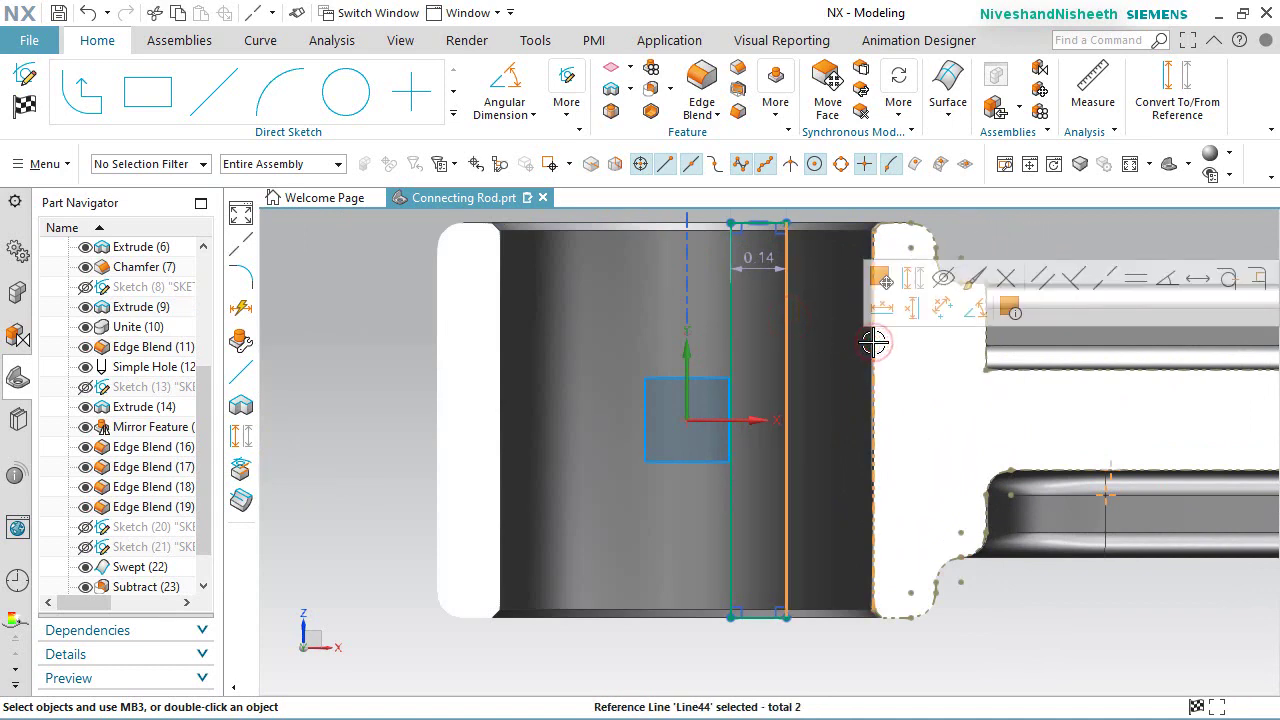
{"action": "left_click", "coordinate": [1103, 277]}
Step: Set the rectangle's width to 0.09375 in, measured inward from the small-end bore wall
{"action": "scroll", "coordinate": [809, 486], "scroll_direction": "up", "scroll_amount": 2}
{"action": "scroll", "coordinate": [809, 457], "scroll_direction": "down", "scroll_amount": 4}
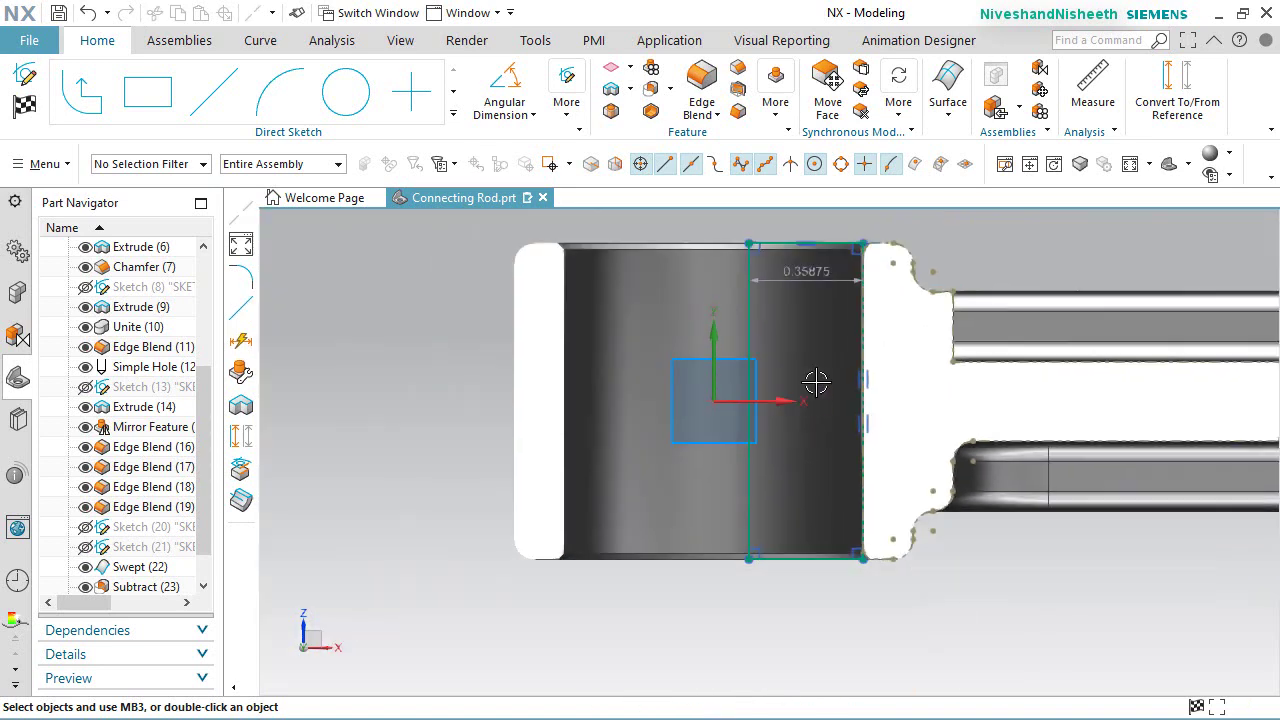
{"action": "scroll", "coordinate": [860, 233], "scroll_direction": "up", "scroll_amount": 4}
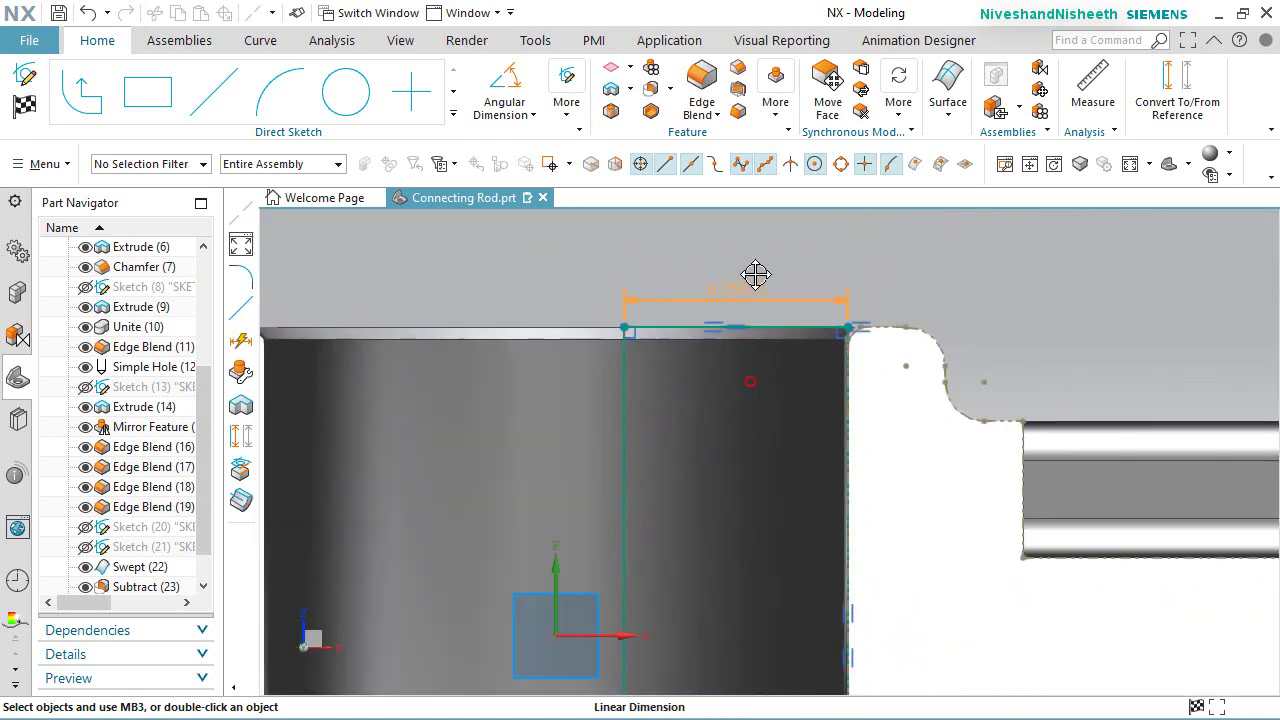
{"action": "left_click", "coordinate": [758, 252]}
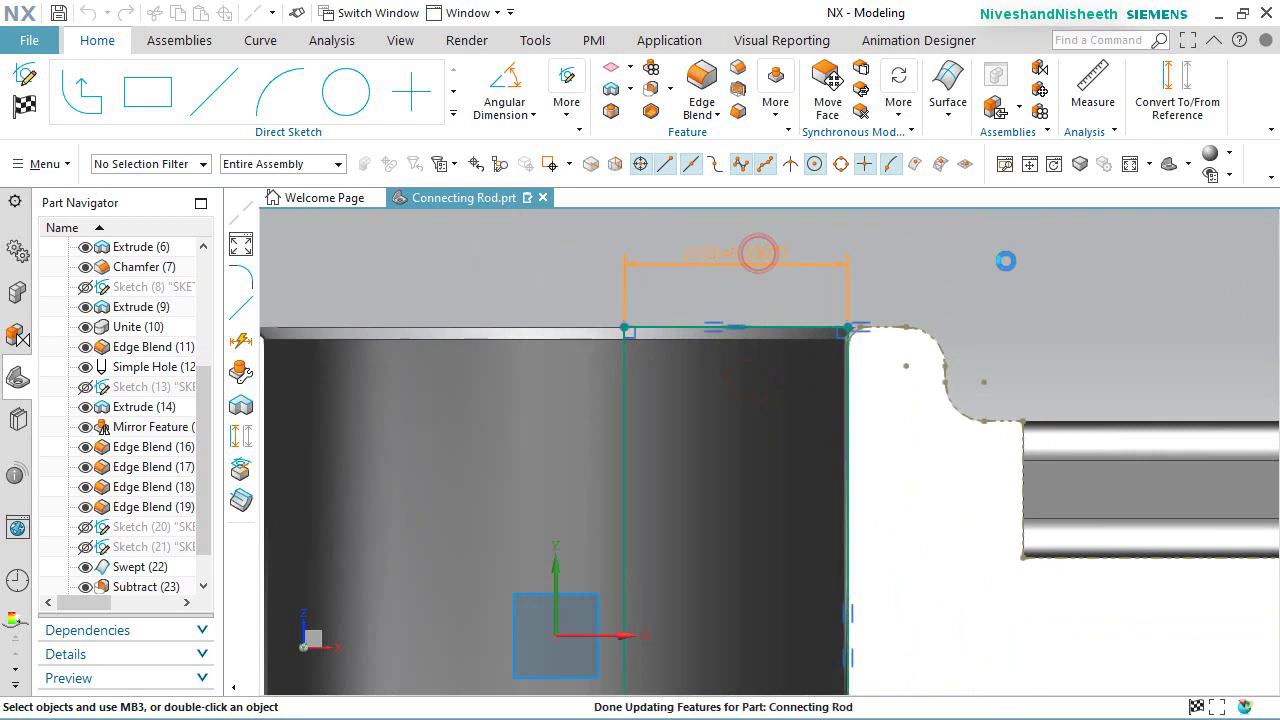
{"action": "type", "text": "."}
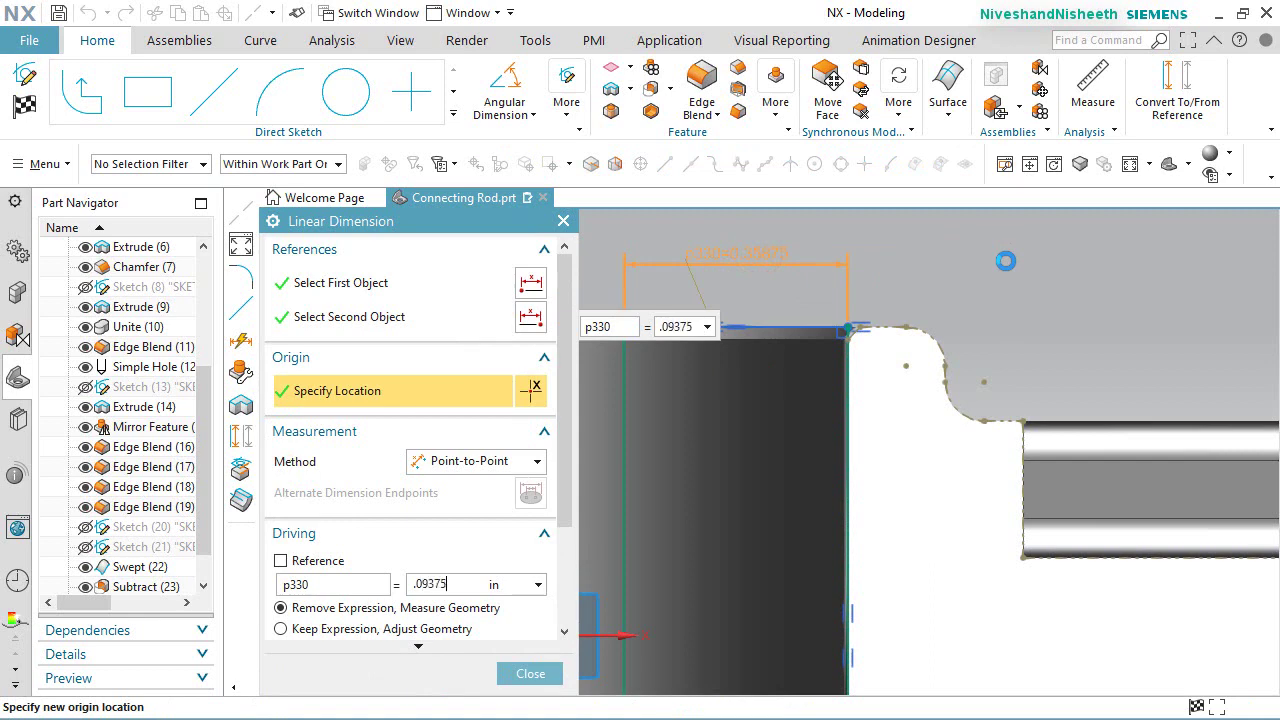
{"action": "type", "text": "09375"}
{"action": "key", "text": "Return"}
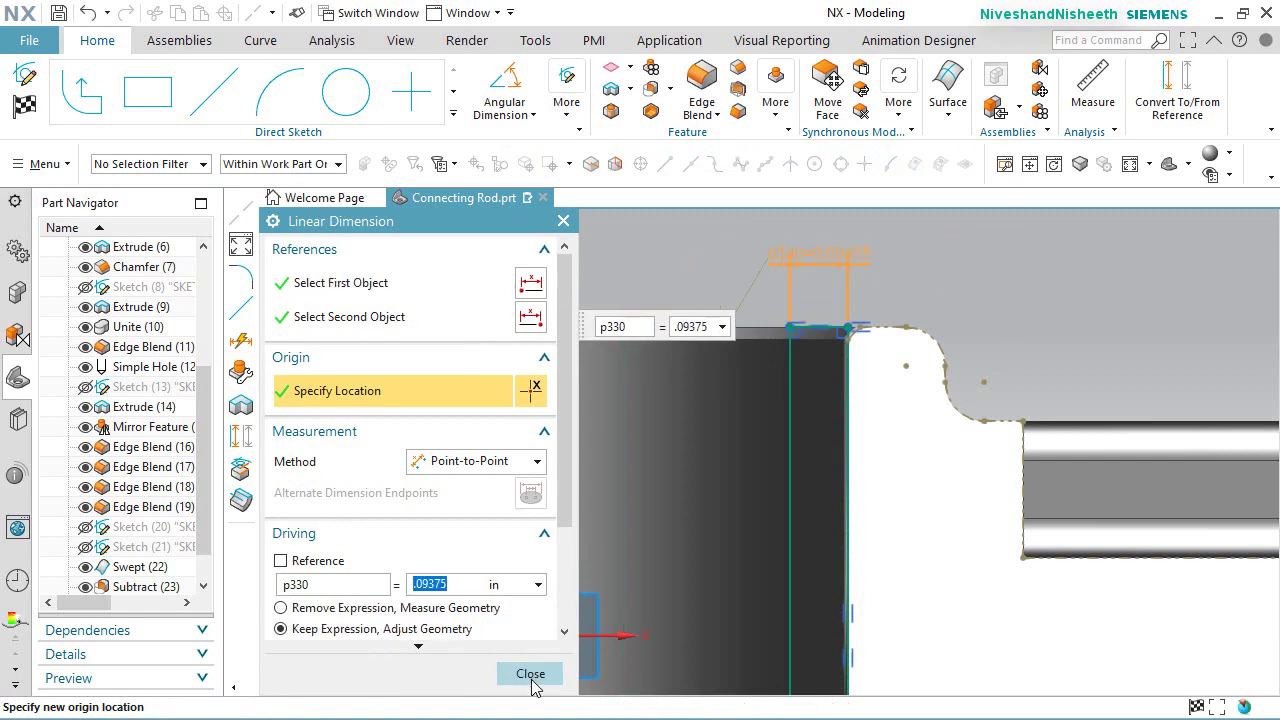
{"action": "left_click", "coordinate": [530, 674]}
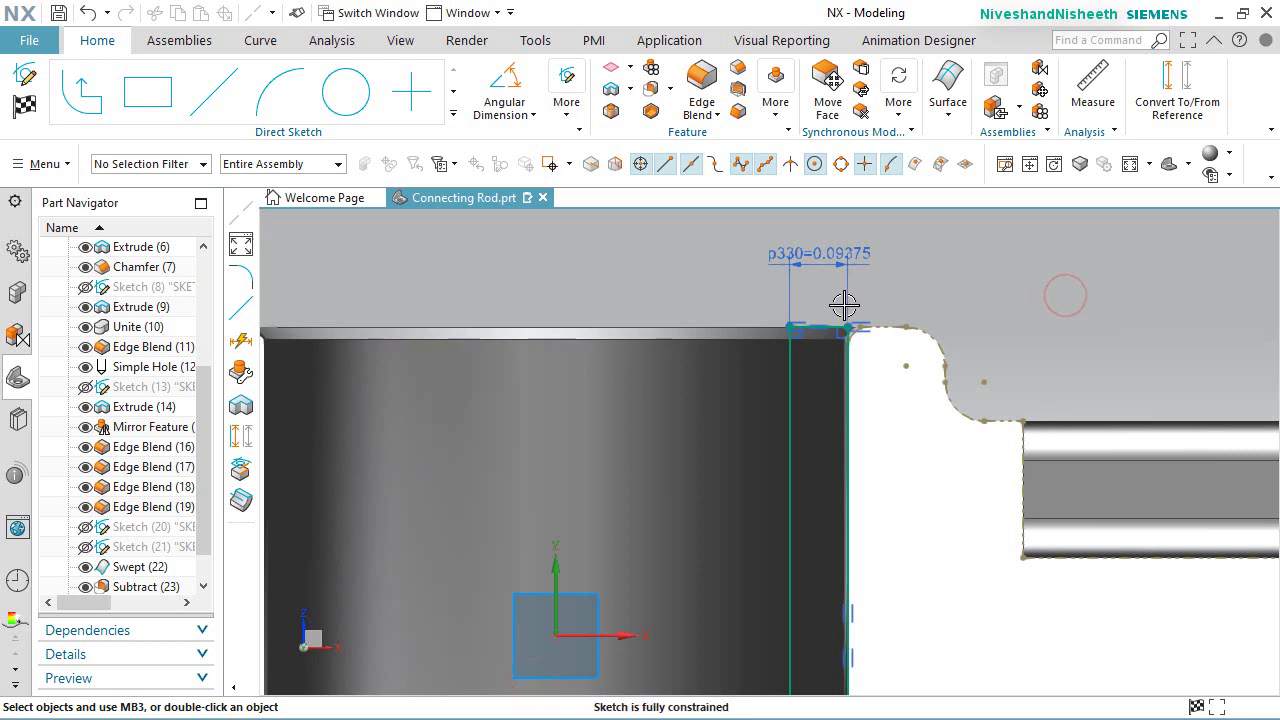
Step: Finish the sketch and turn off the section clipping to show the whole rod in isometric view
{"action": "scroll", "coordinate": [846, 306], "scroll_direction": "down", "scroll_amount": 3}
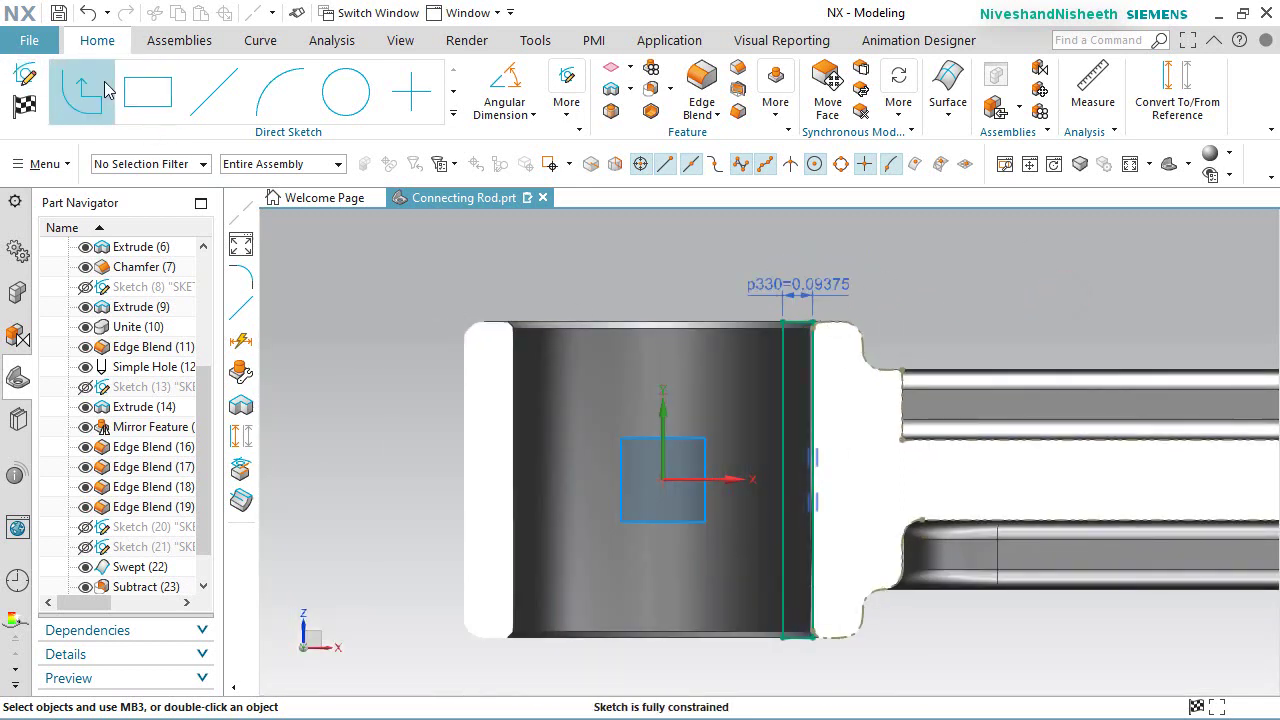
{"action": "left_click", "coordinate": [24, 103]}
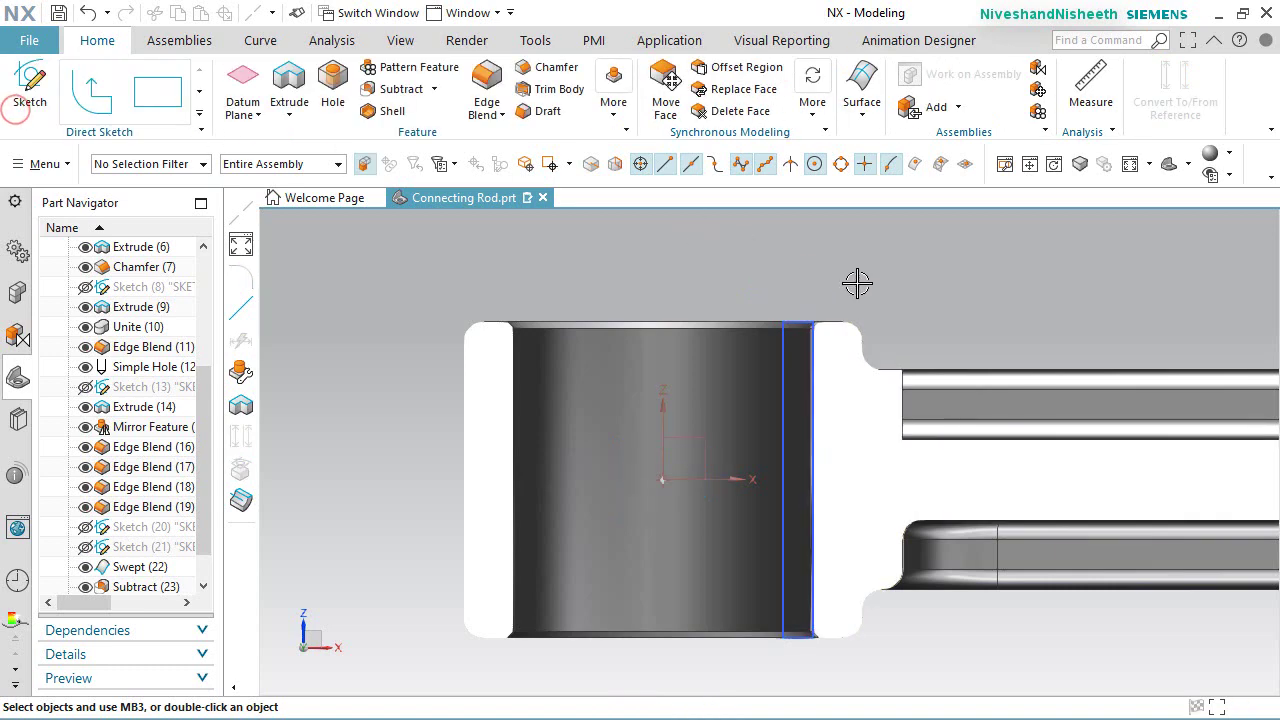
{"action": "left_click", "coordinate": [402, 41]}
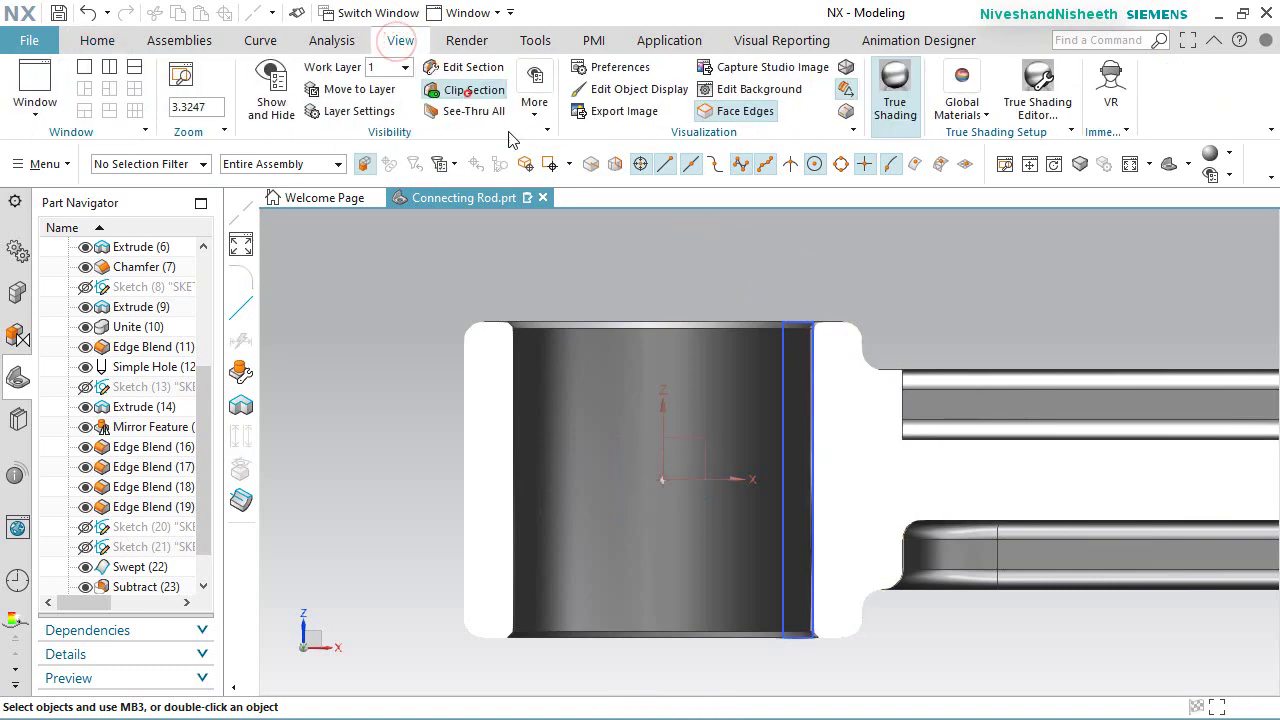
{"action": "left_click", "coordinate": [466, 89]}
{"action": "key", "text": "End"}
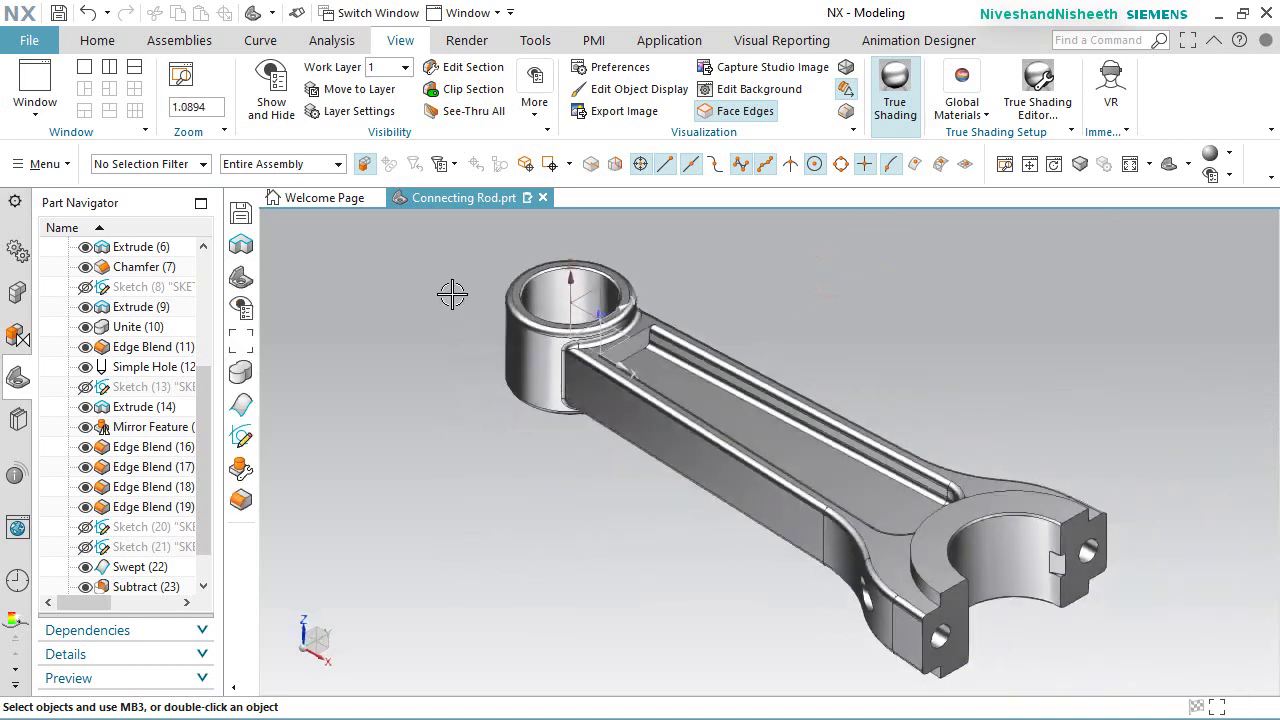
Step: Set up a 360° Revolve of the rectangular profile about the Z axis, with the view rotated 90° around Z
{"action": "left_click", "coordinate": [300, 612]}
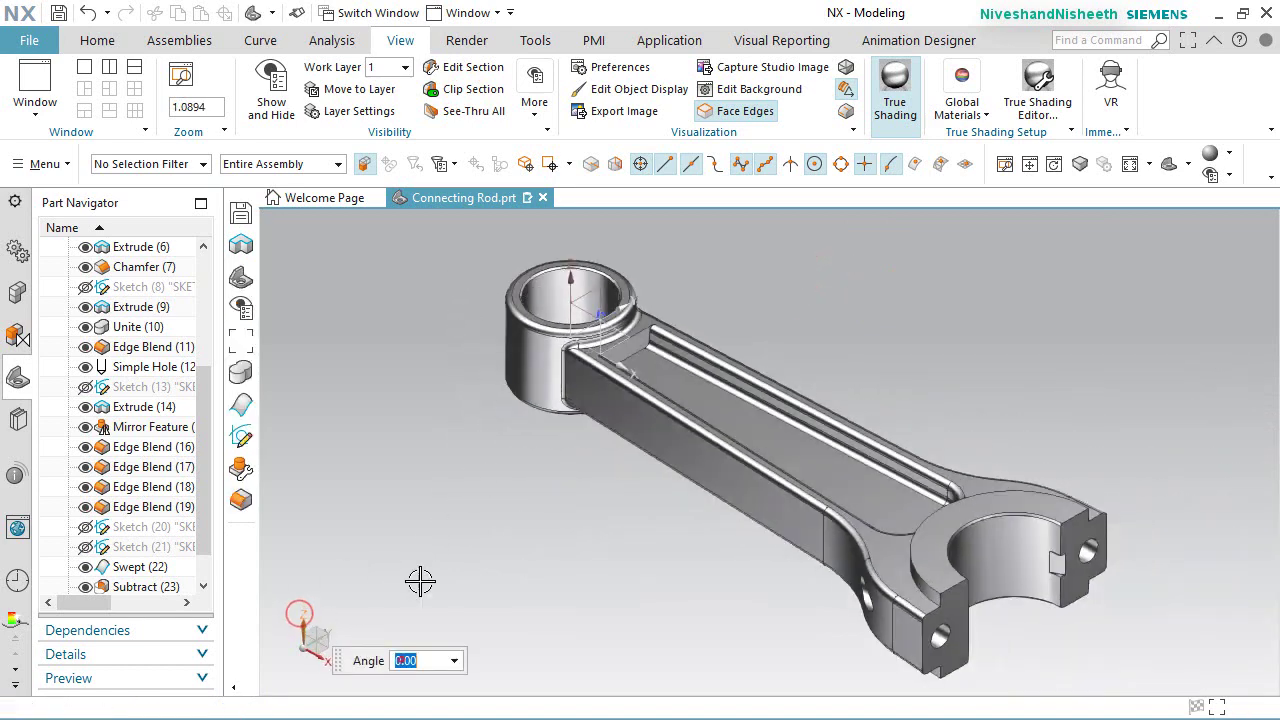
{"action": "type", "text": "90"}
{"action": "key", "text": "Return"}
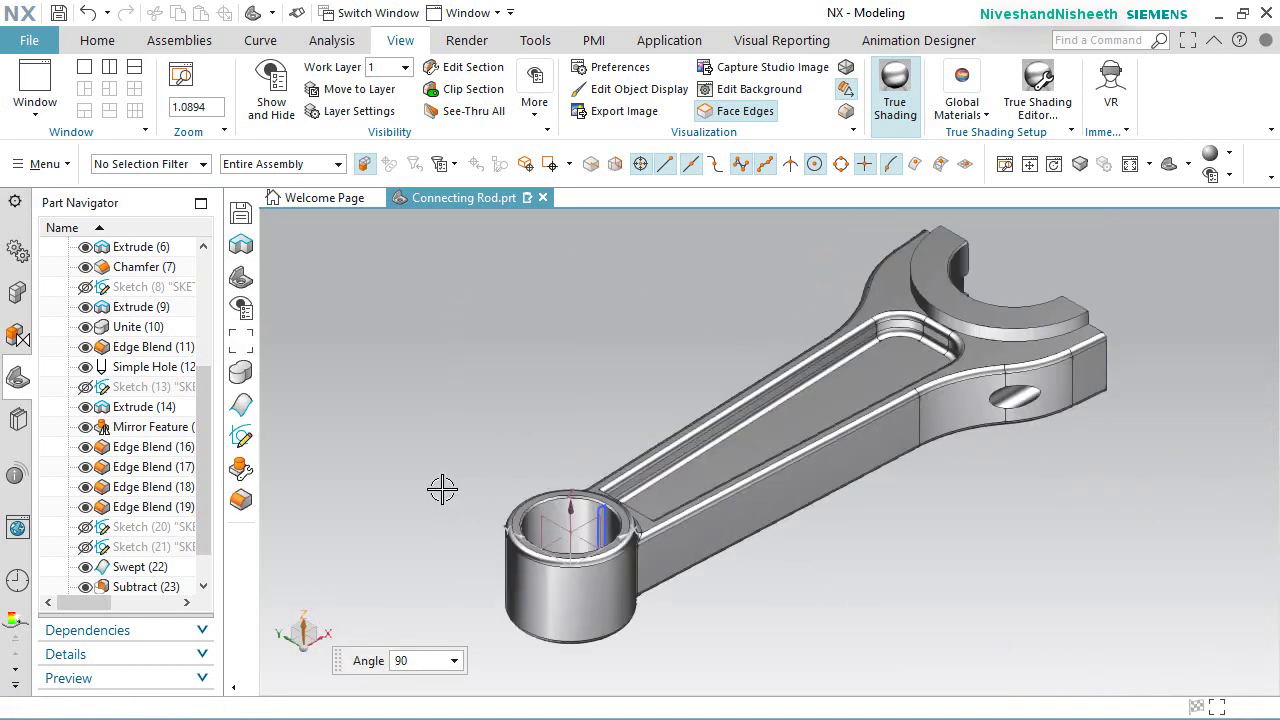
{"action": "scroll", "coordinate": [591, 563], "scroll_direction": "up", "scroll_amount": 4}
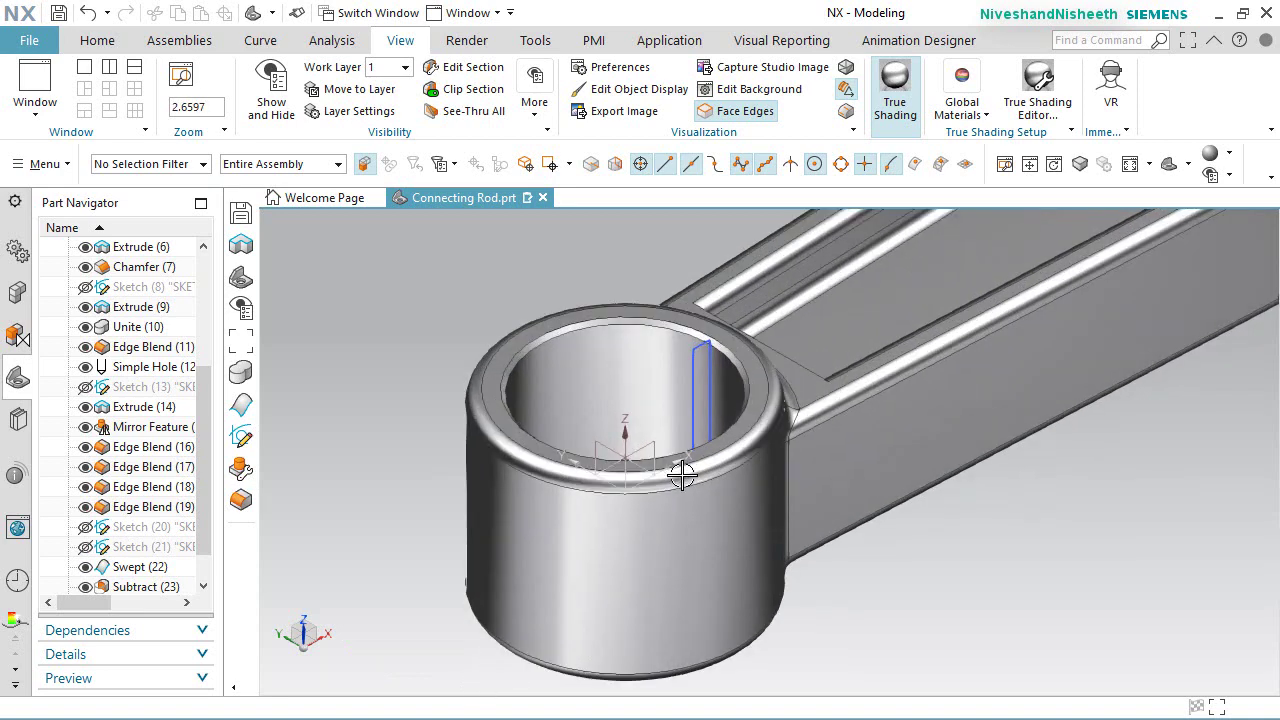
{"action": "left_click", "coordinate": [97, 40]}
{"action": "left_click", "coordinate": [289, 114]}
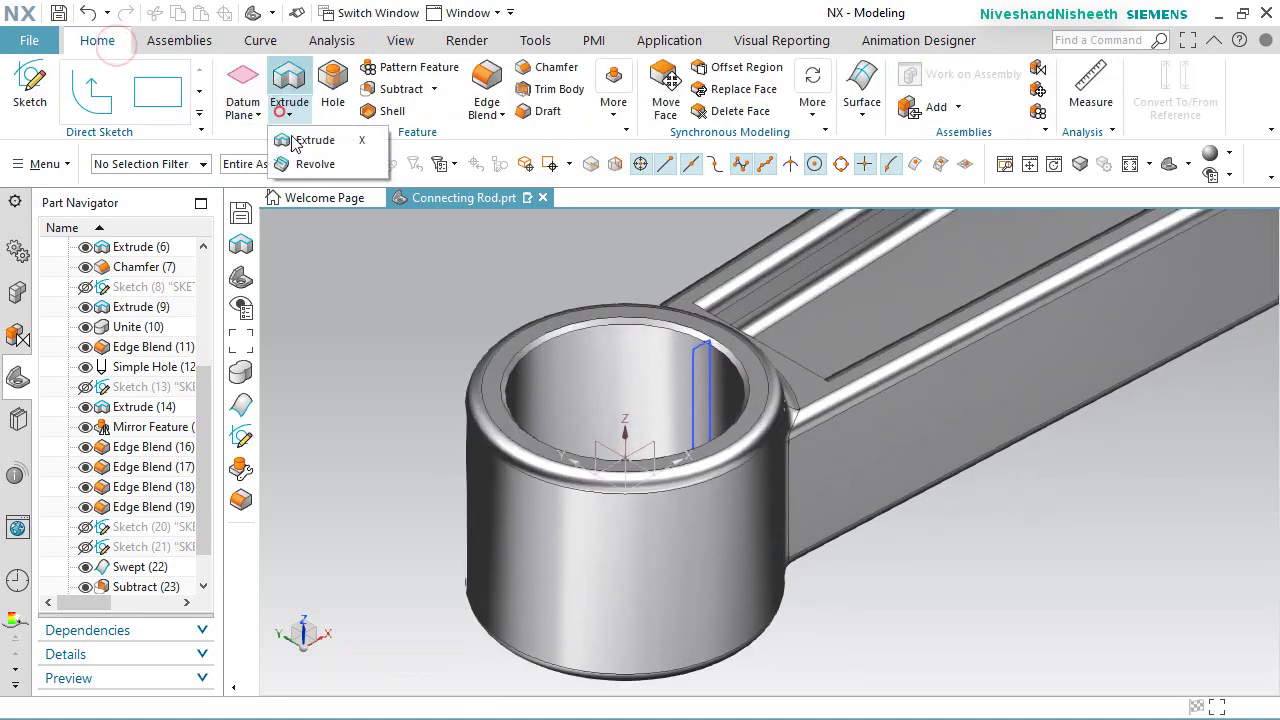
{"action": "left_click", "coordinate": [309, 172]}
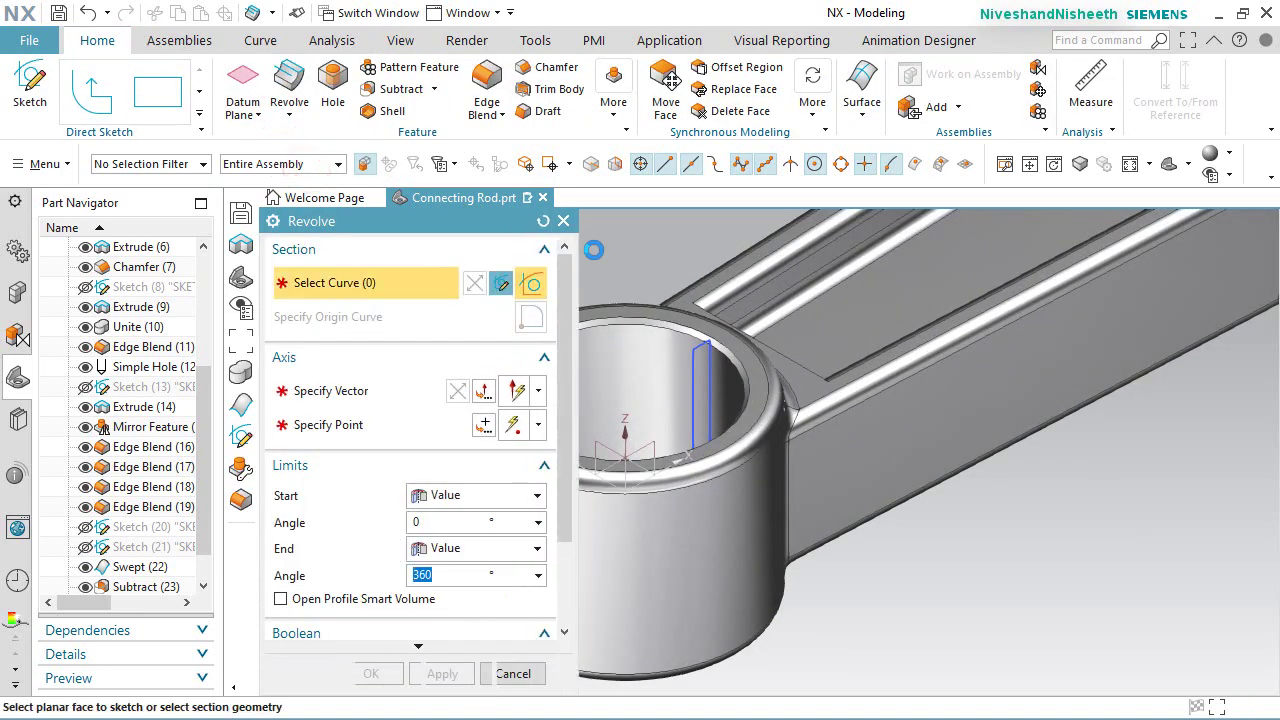
{"action": "scroll", "coordinate": [860, 468], "scroll_direction": "down", "scroll_amount": 2}
{"action": "scroll", "coordinate": [660, 408], "scroll_direction": "up", "scroll_amount": 2}
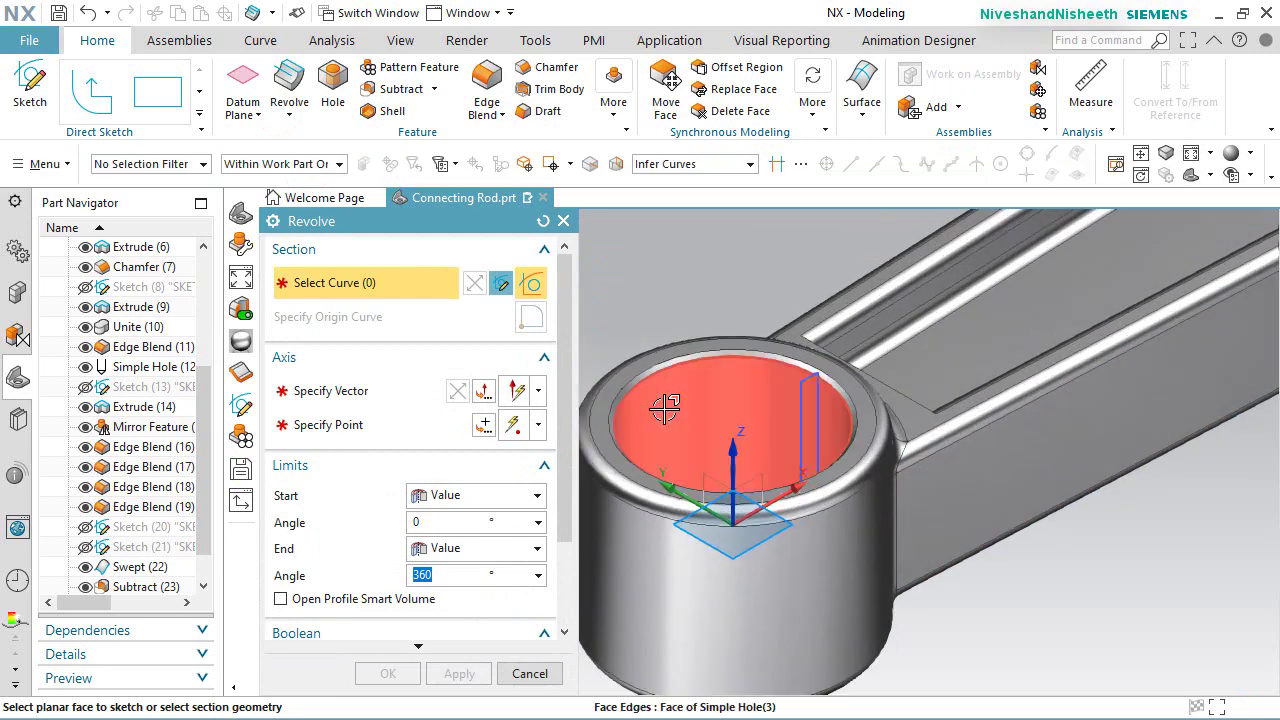
{"action": "left_click", "coordinate": [801, 430]}
{"action": "left_click", "coordinate": [330, 390]}
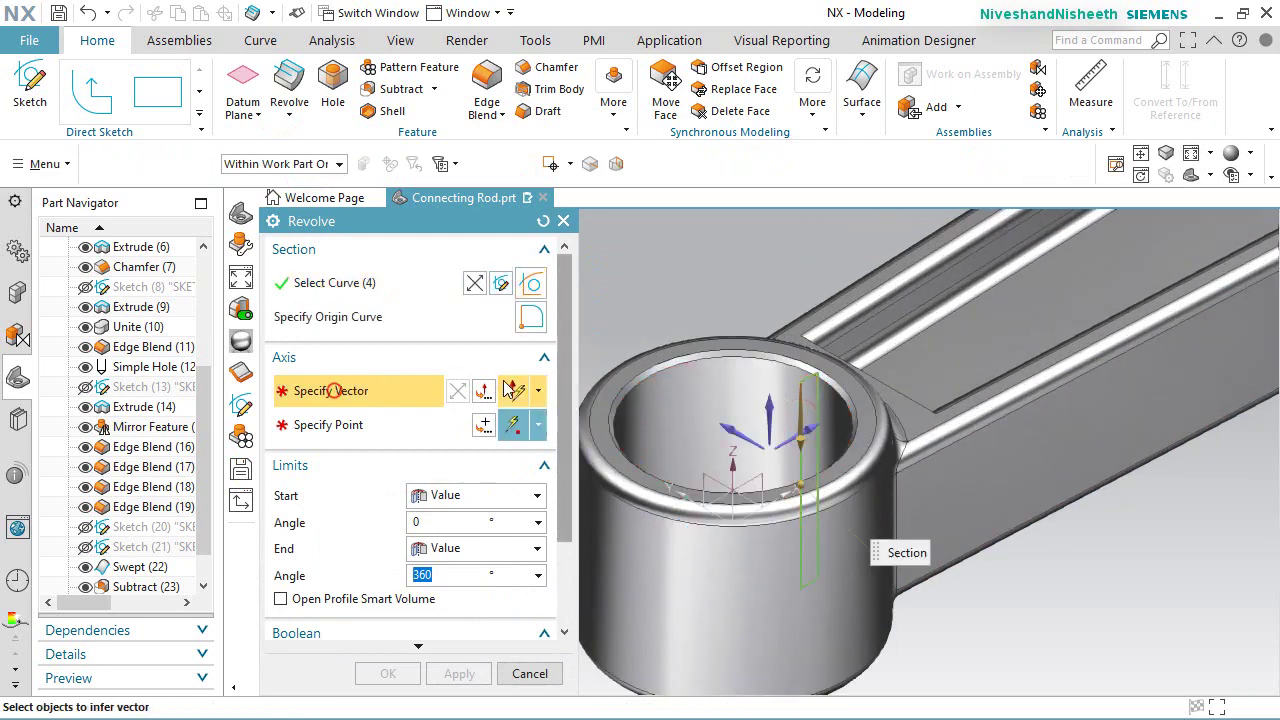
{"action": "left_click", "coordinate": [734, 458]}
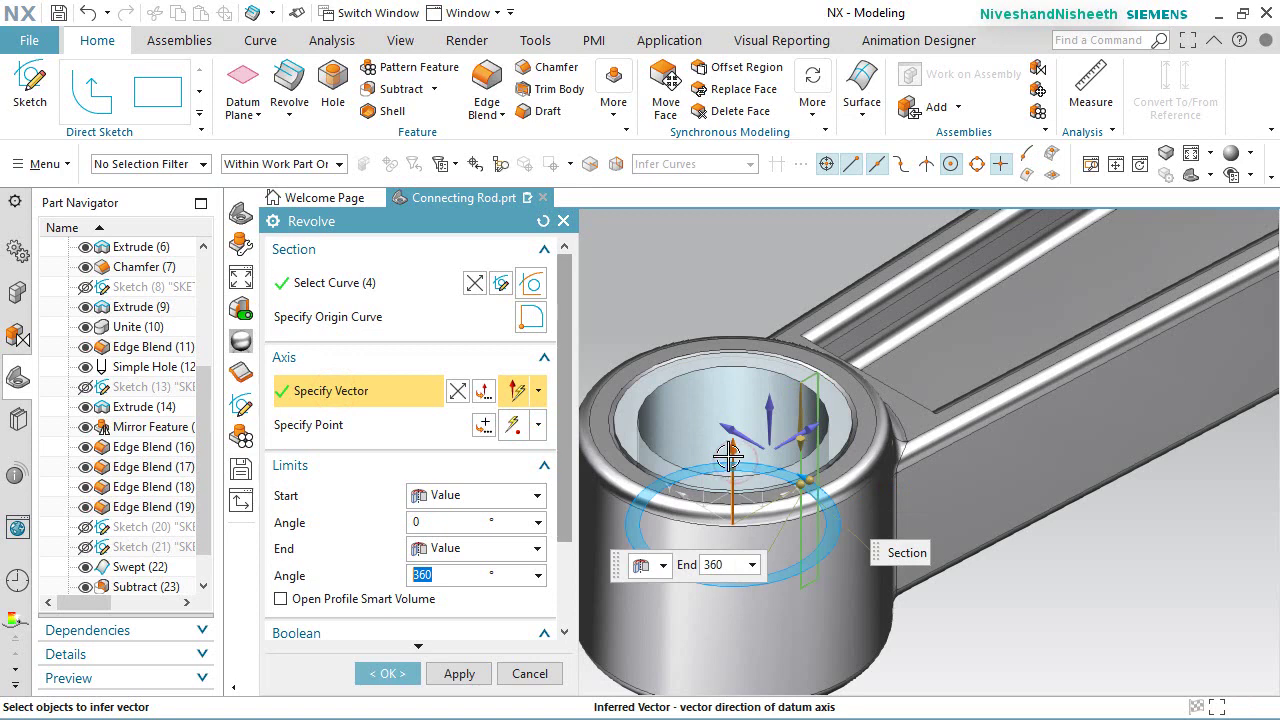
Step: Set the revolve's Boolean to None and create the ring as a separate body
{"action": "scroll", "coordinate": [563, 481], "scroll_direction": "down", "scroll_amount": 3}
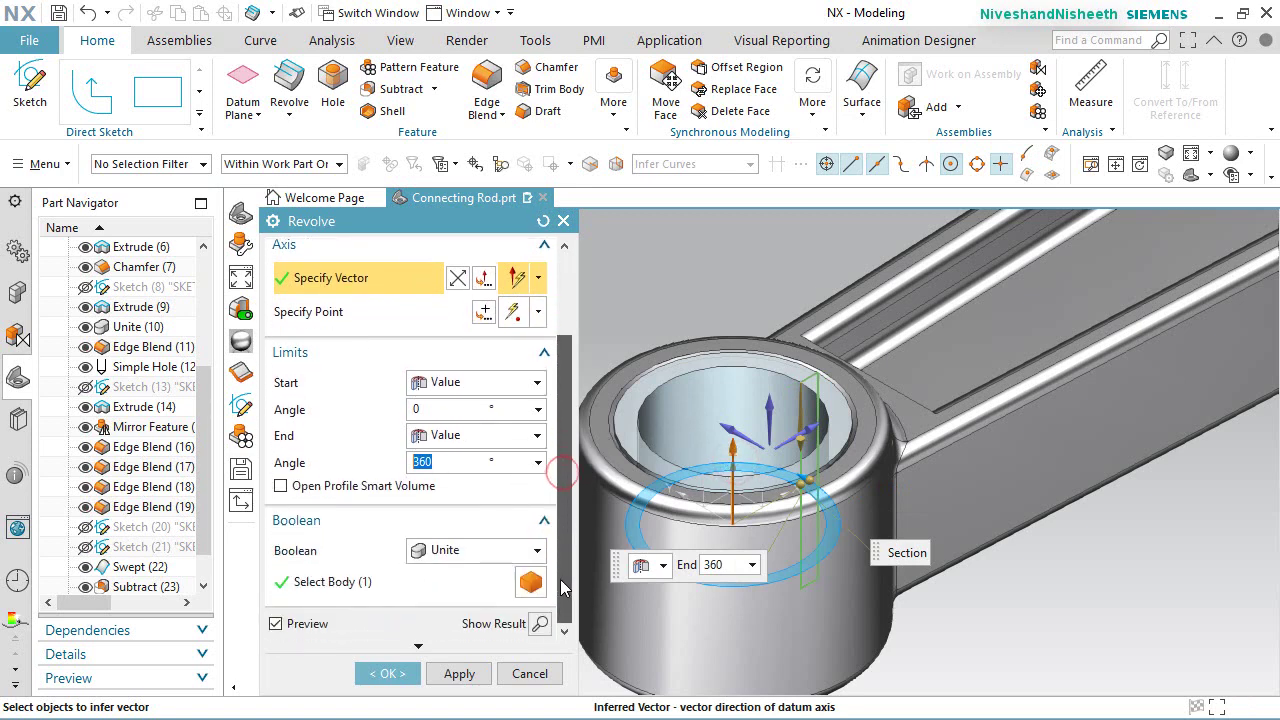
{"action": "left_click", "coordinate": [540, 550]}
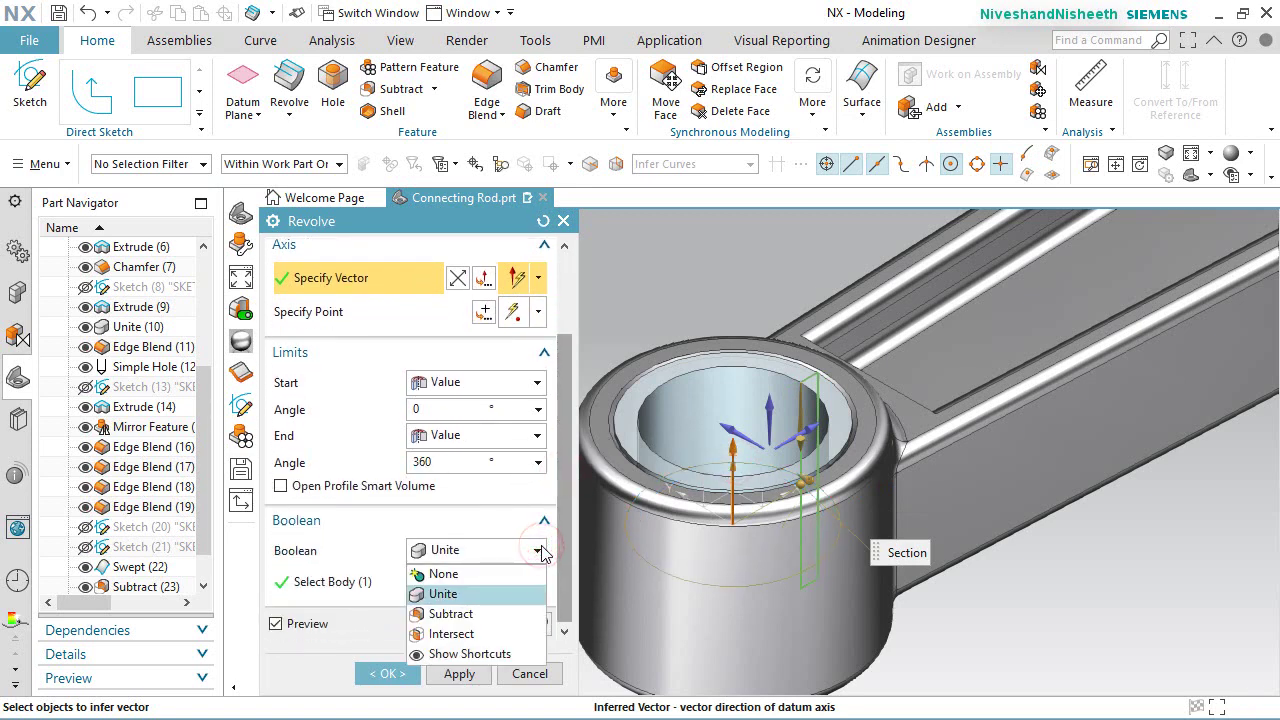
{"action": "left_click", "coordinate": [465, 573]}
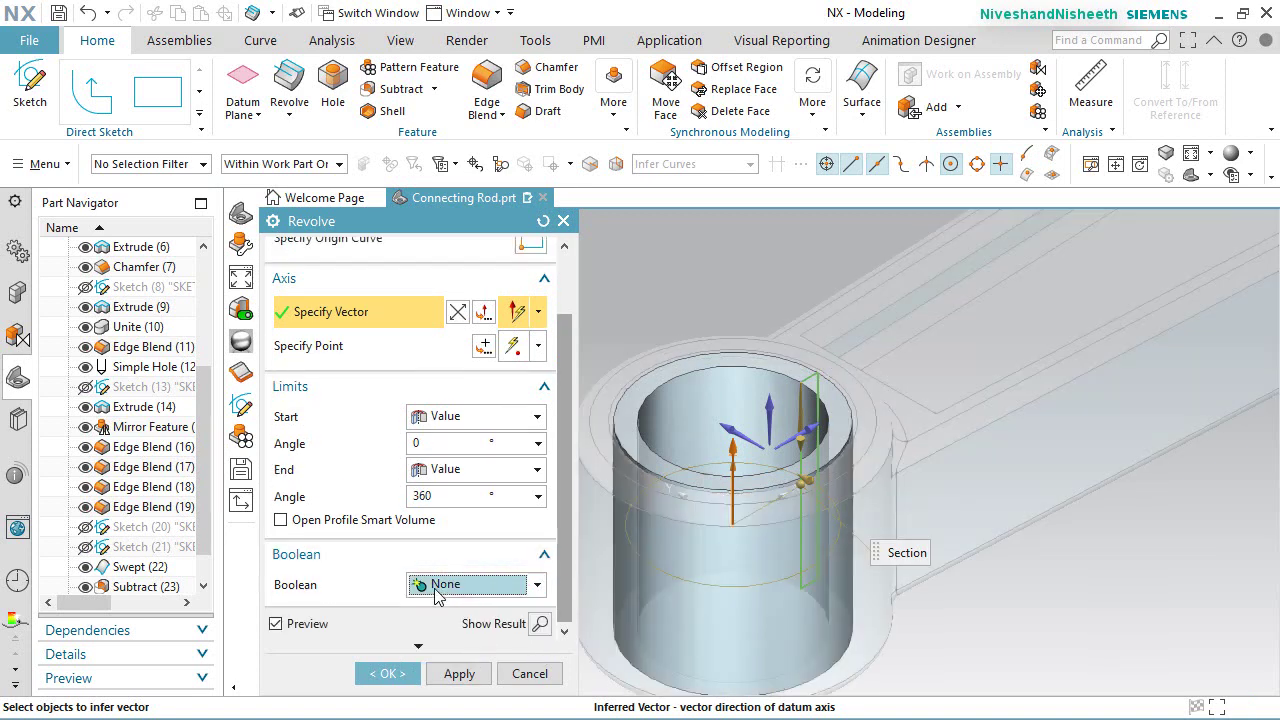
{"action": "left_click", "coordinate": [390, 673]}
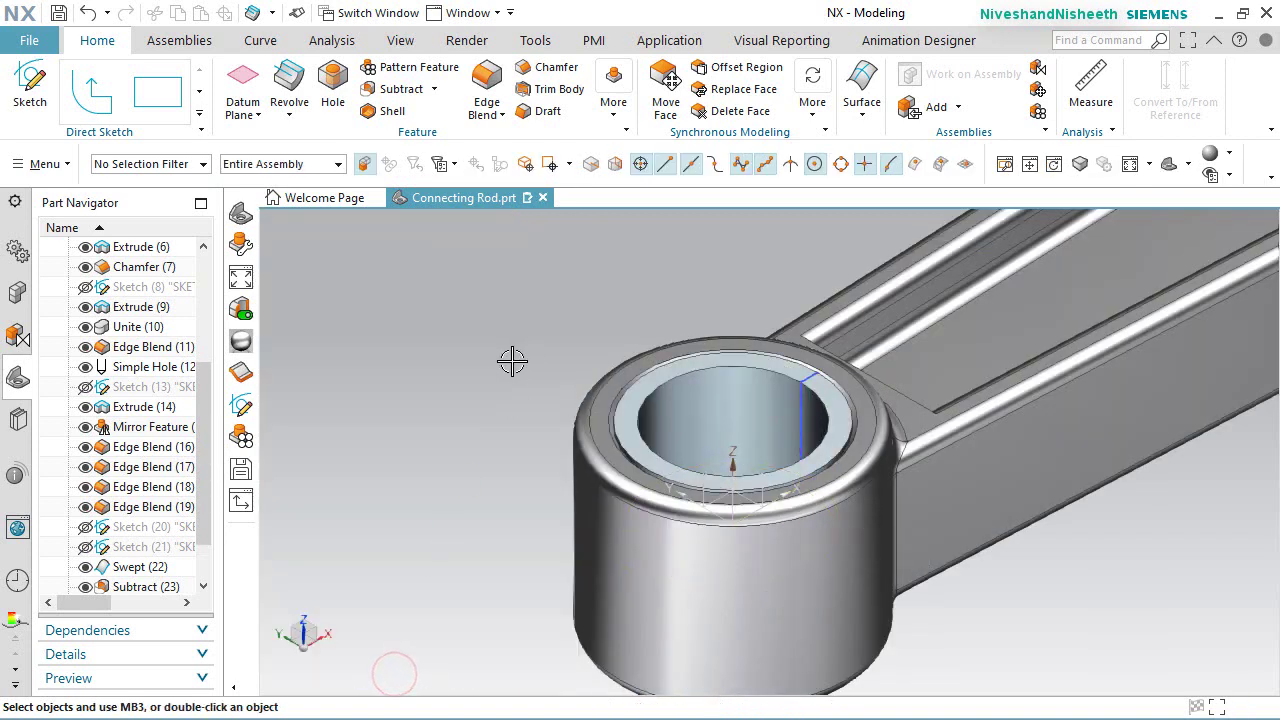
Step: Hide the ring's profile sketch and assign the Yellow Glossy Plastic material to the ring's solid body
{"action": "scroll", "coordinate": [89, 580], "scroll_direction": "down", "scroll_amount": 1}
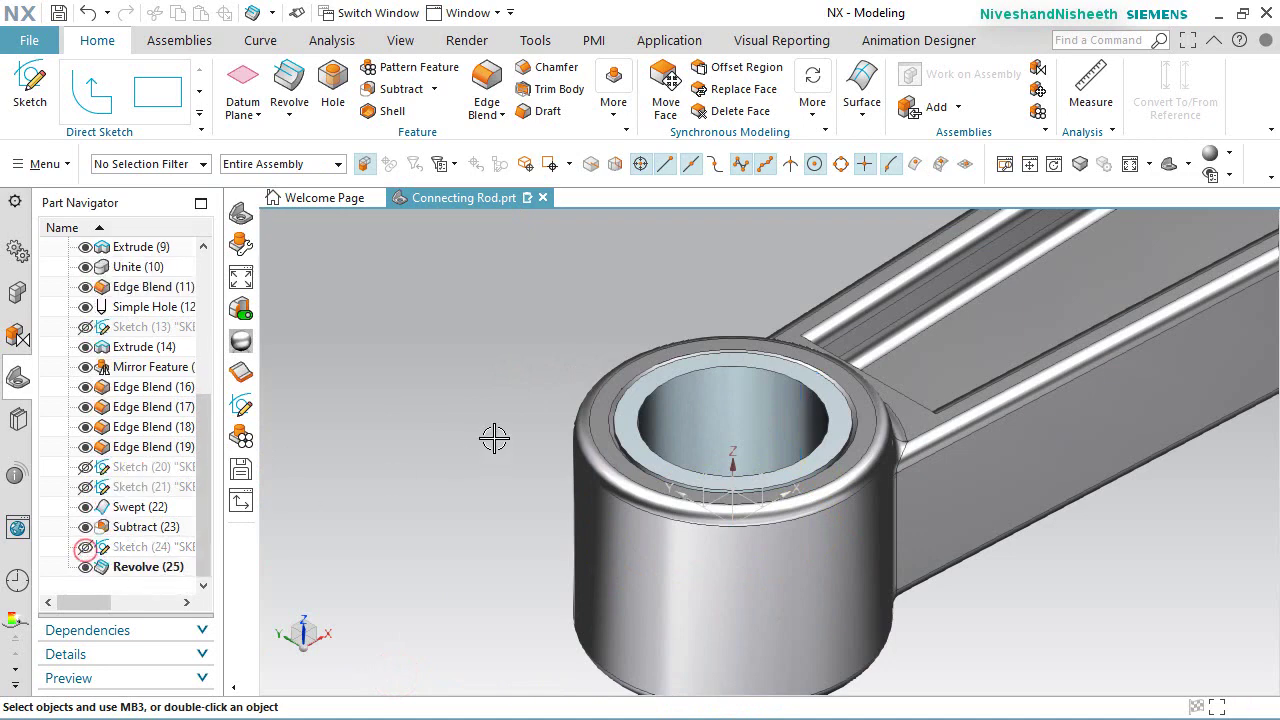
{"action": "left_click", "coordinate": [408, 41]}
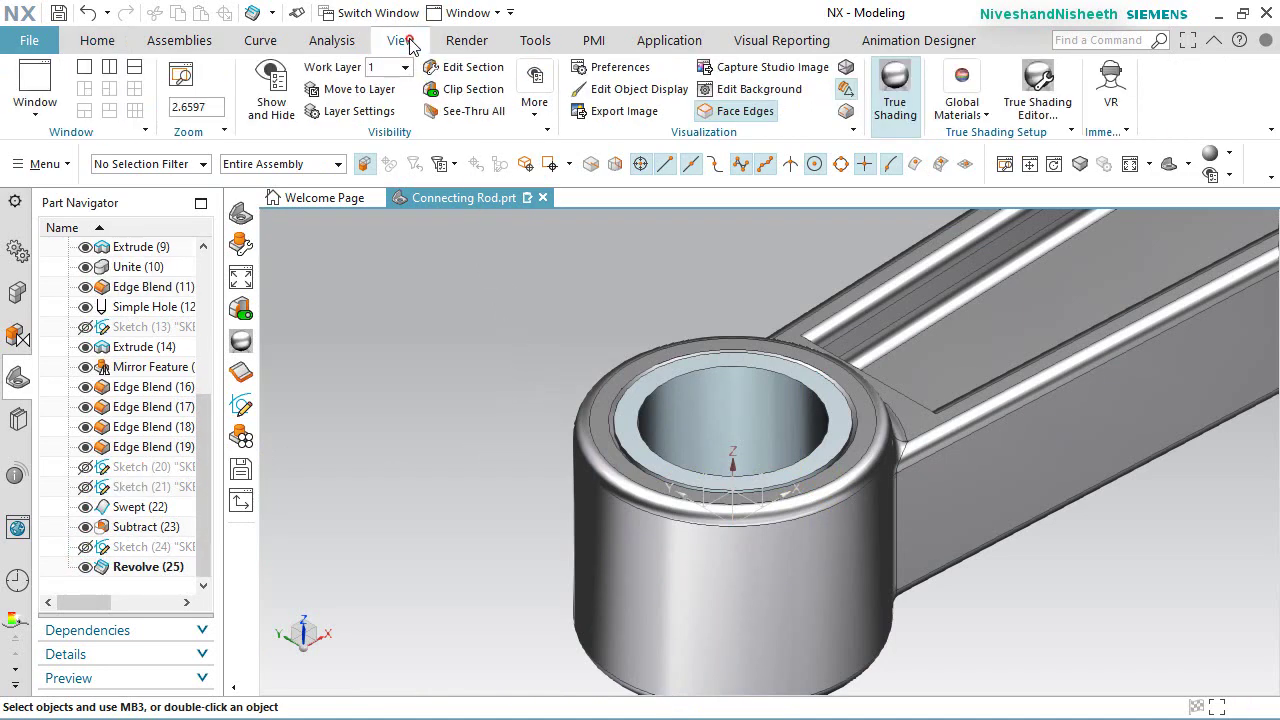
{"action": "left_click", "coordinate": [1043, 85]}
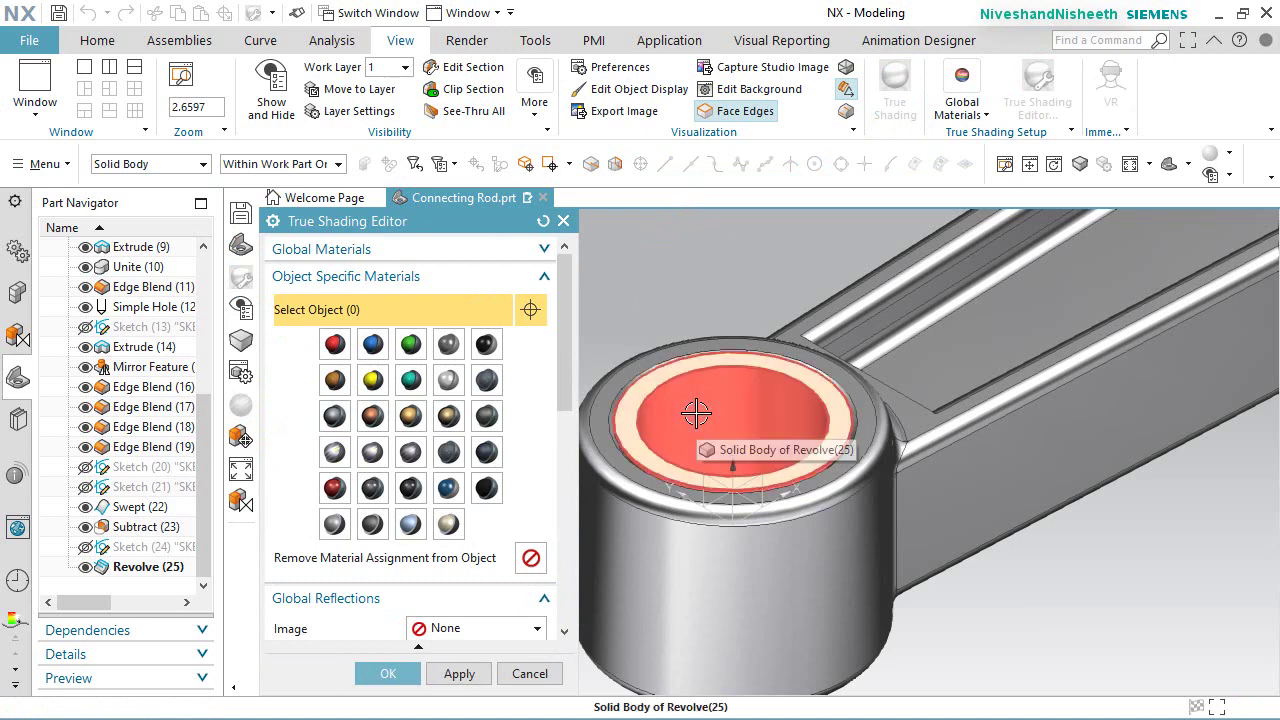
{"action": "left_click", "coordinate": [694, 414]}
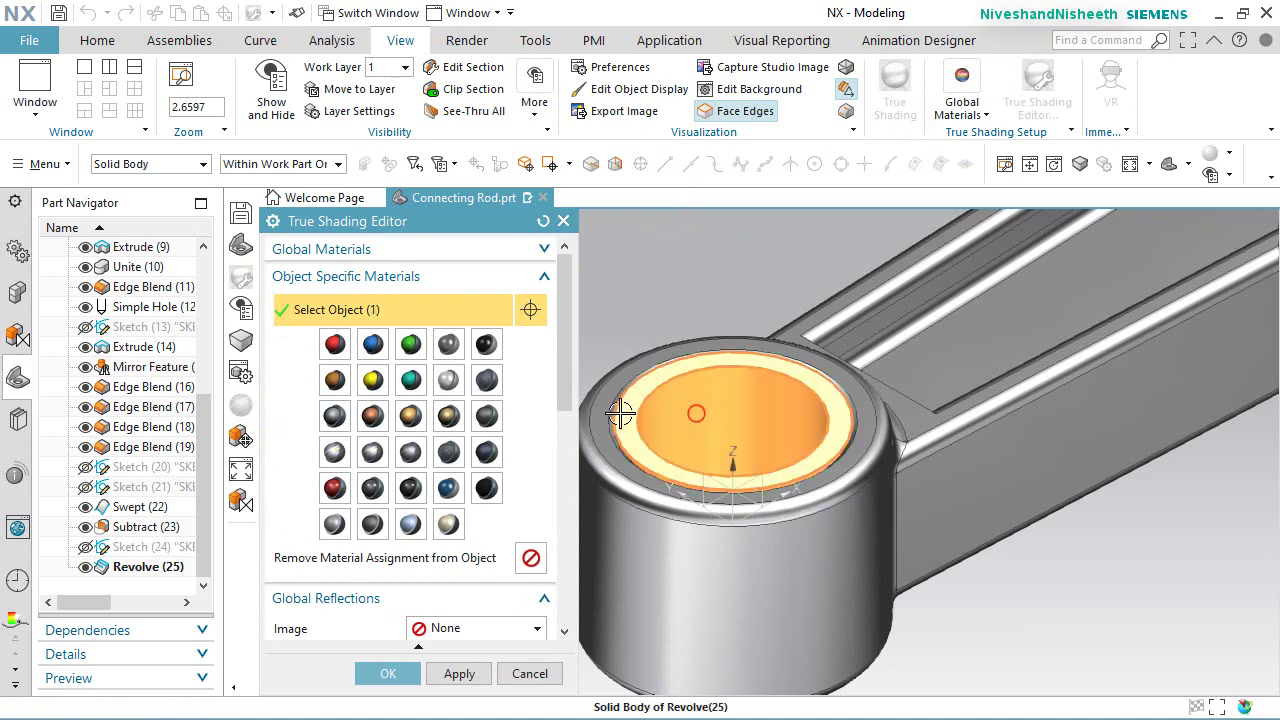
{"action": "left_click", "coordinate": [365, 388]}
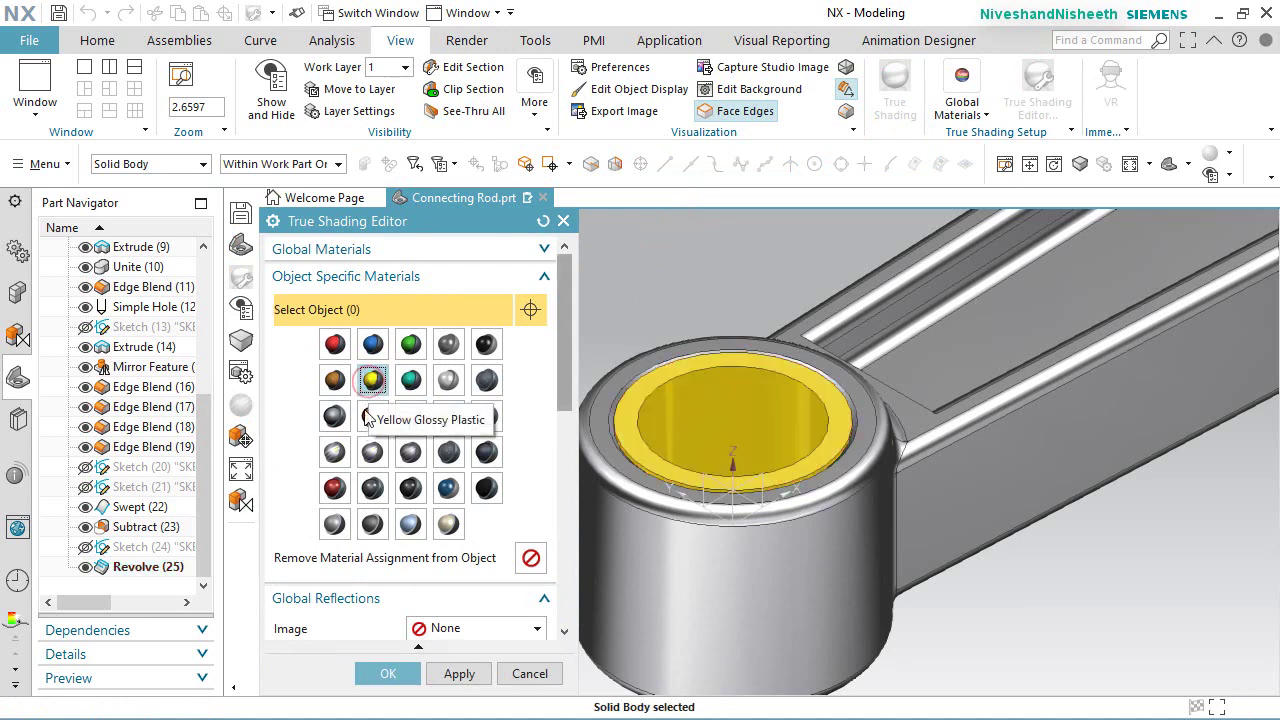
{"action": "left_click", "coordinate": [388, 673]}
Step: Save the connecting rod part and set the selection filter to Solid Body
{"action": "middle_click_drag", "start_coordinate": [766, 420], "coordinate": [792, 443]}
{"action": "scroll", "coordinate": [841, 569], "scroll_direction": "down", "scroll_amount": 4}
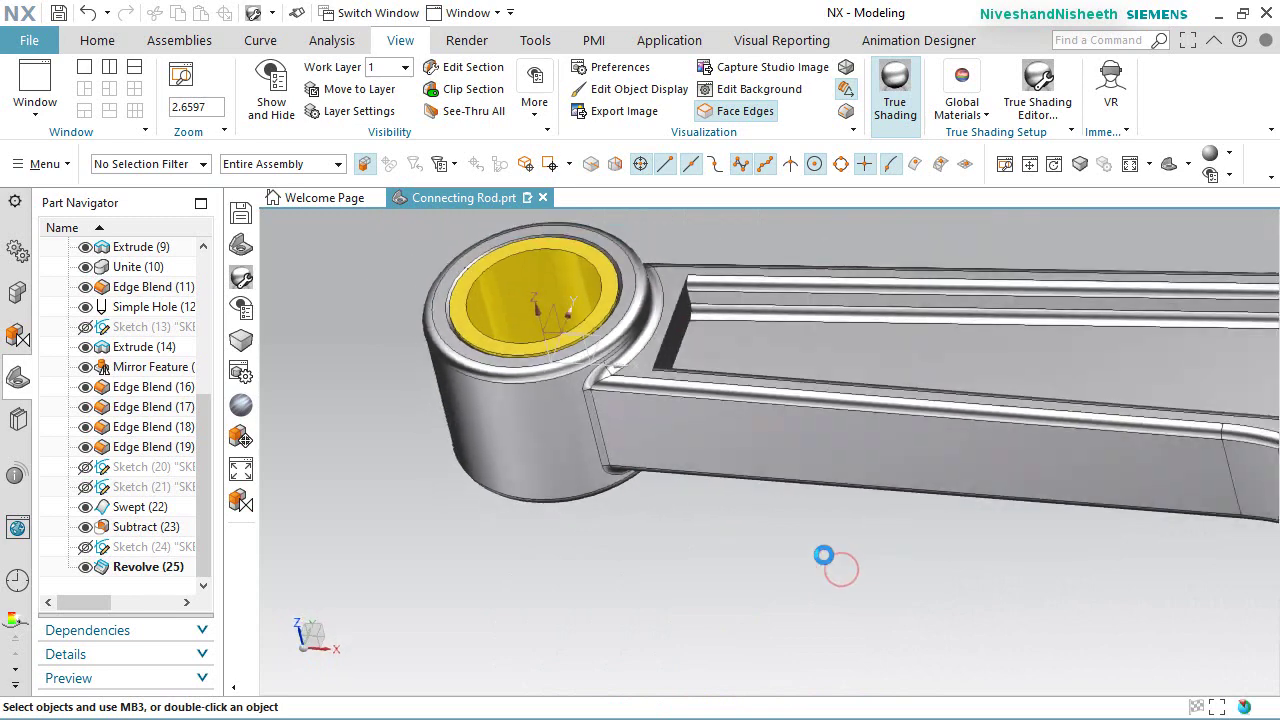
{"action": "left_click", "coordinate": [97, 40]}
{"action": "left_click", "coordinate": [58, 13]}
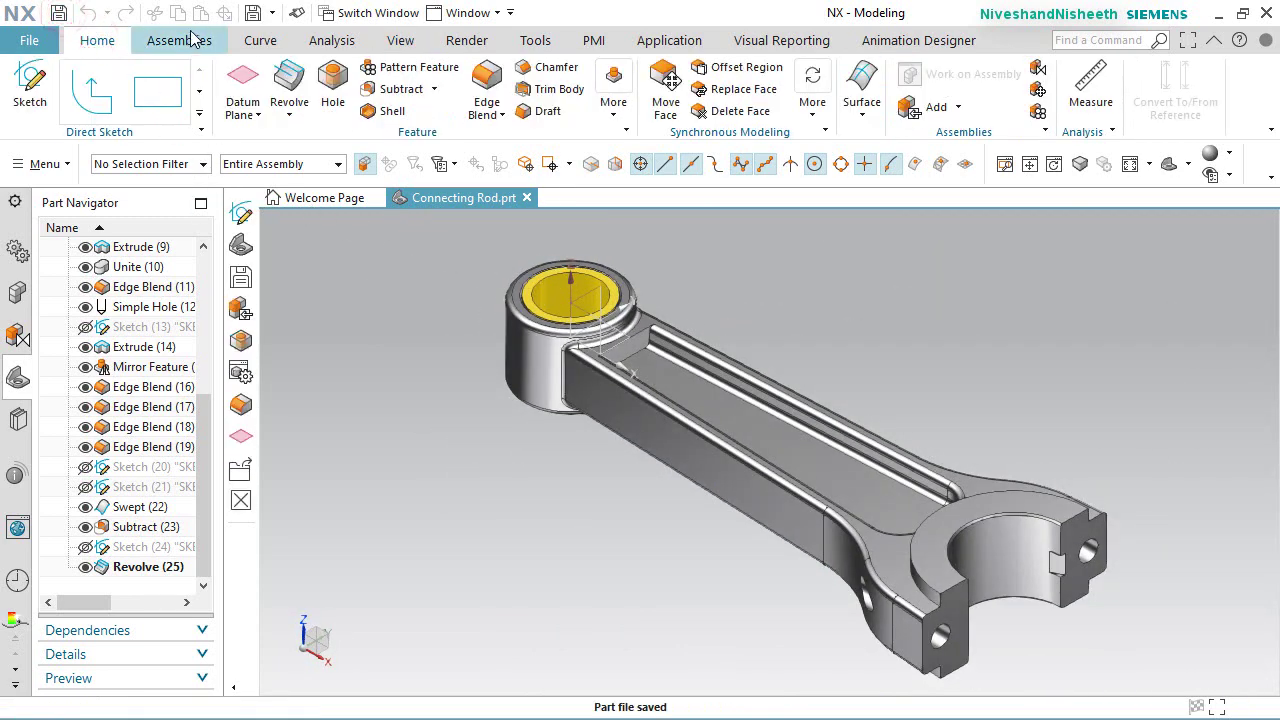
{"action": "left_click", "coordinate": [203, 164]}
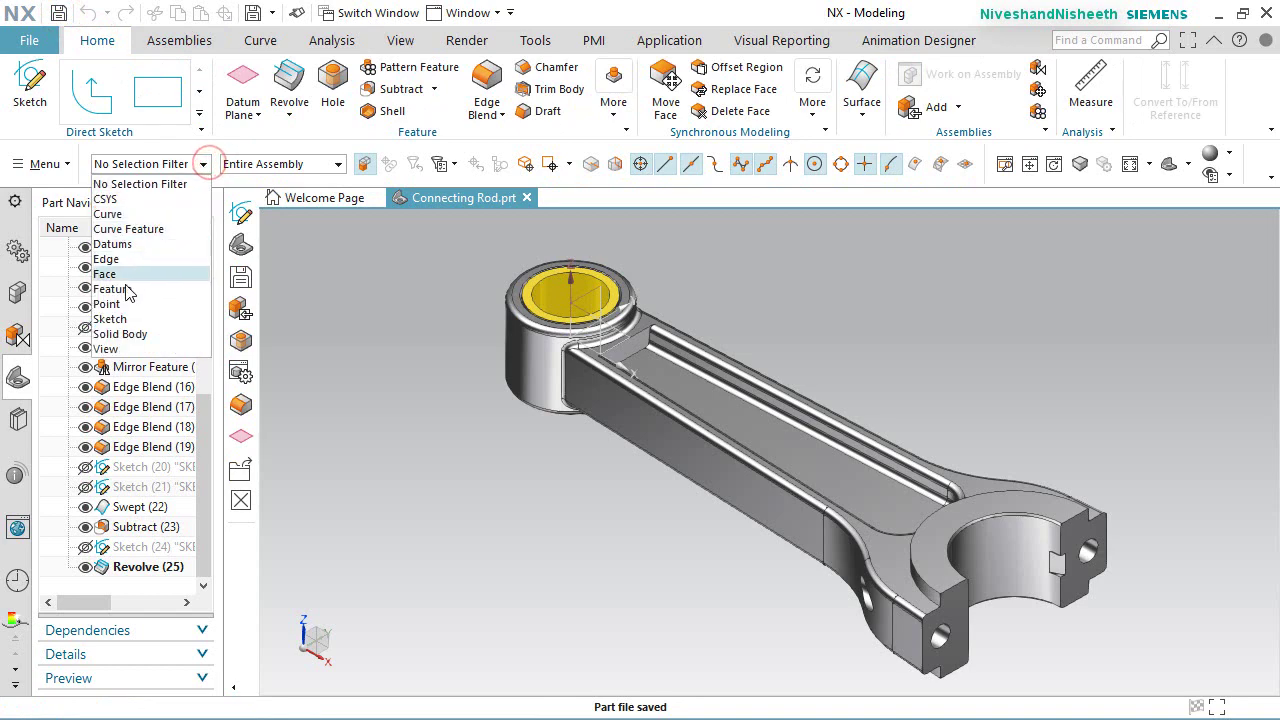
{"action": "left_click", "coordinate": [120, 329]}
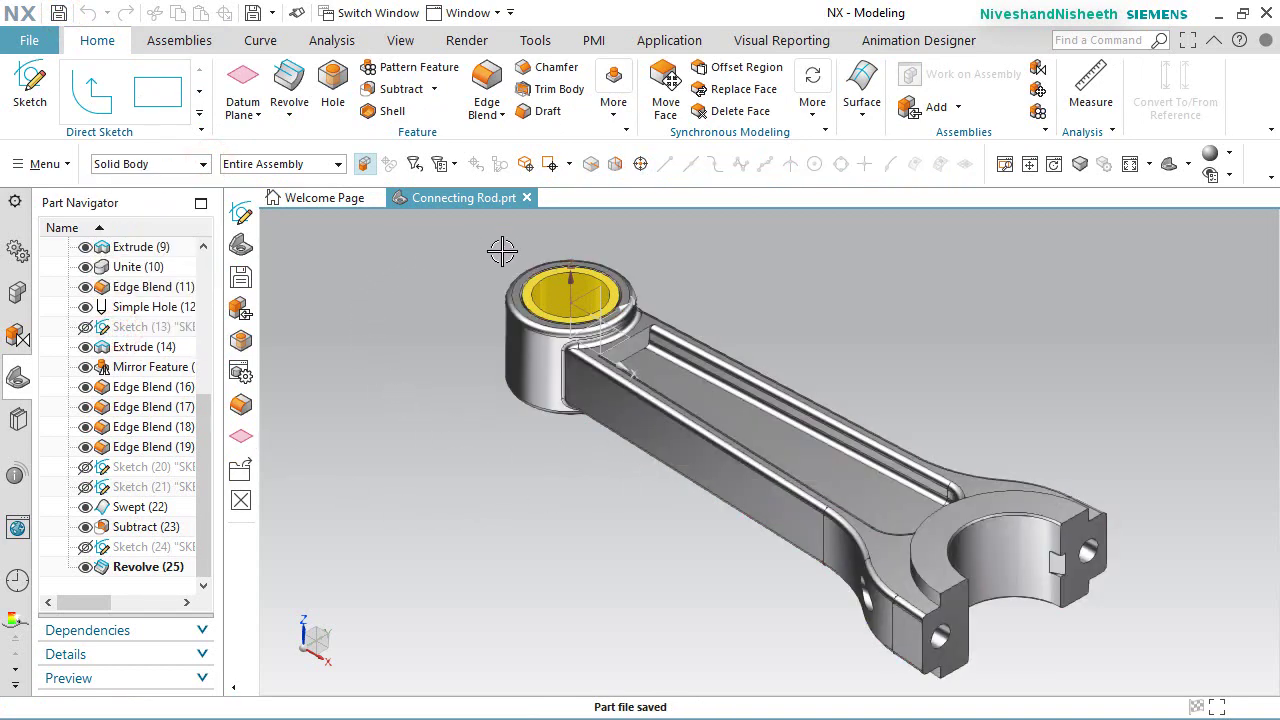
Step: Set up an Offset and Angle chamfer with a distance of 0.01 in and an angle of 45°
{"action": "scroll", "coordinate": [531, 271], "scroll_direction": "up", "scroll_amount": 5}
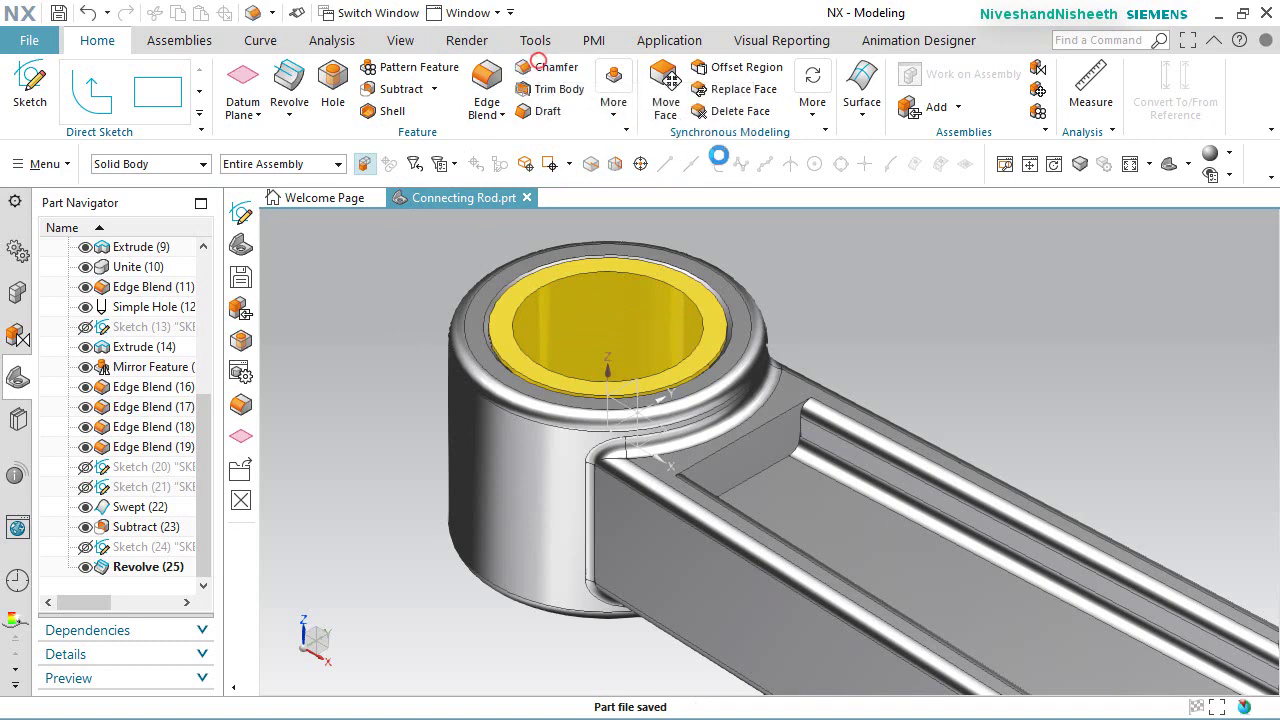
{"action": "left_click", "coordinate": [540, 68]}
{"action": "scroll", "coordinate": [1003, 351], "scroll_direction": "down", "scroll_amount": 3}
{"action": "middle_click_drag", "start_coordinate": [1003, 351], "coordinate": [755, 250], "text": "shift"}
{"action": "scroll", "coordinate": [755, 250], "scroll_direction": "up", "scroll_amount": 1}
{"action": "left_click", "coordinate": [438, 381]}
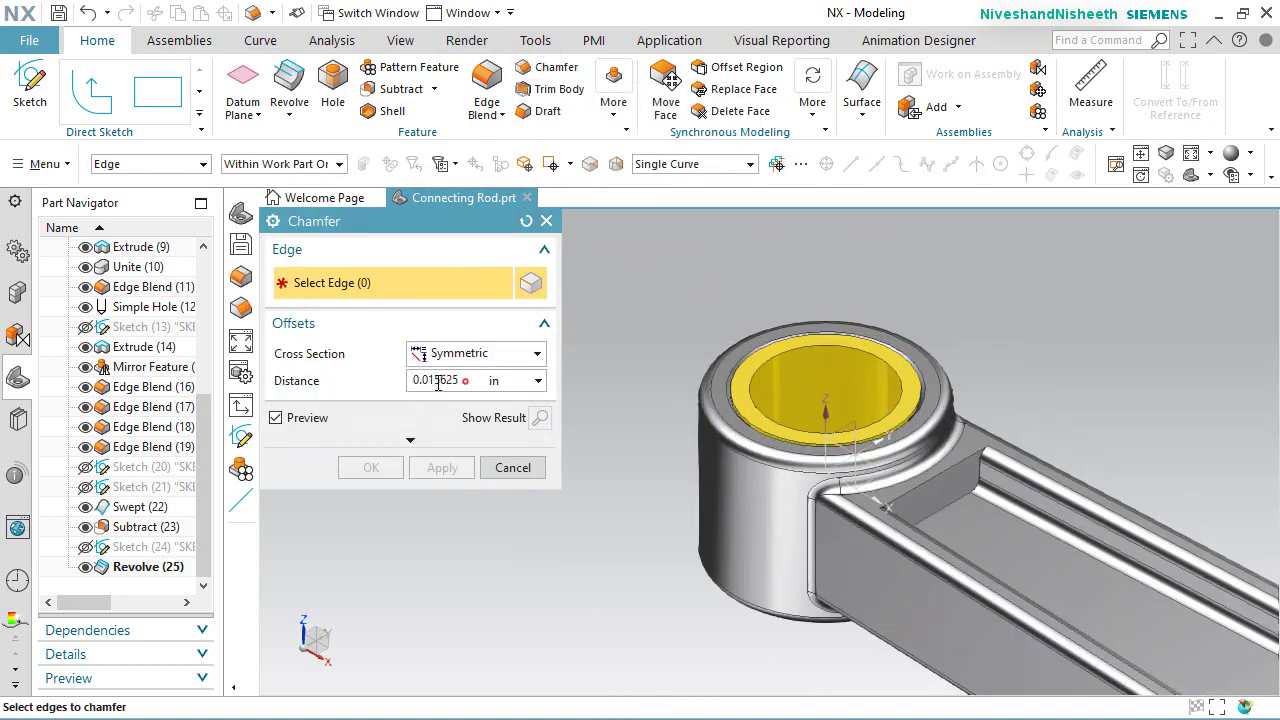
{"action": "left_click", "coordinate": [538, 354]}
{"action": "left_click", "coordinate": [476, 416]}
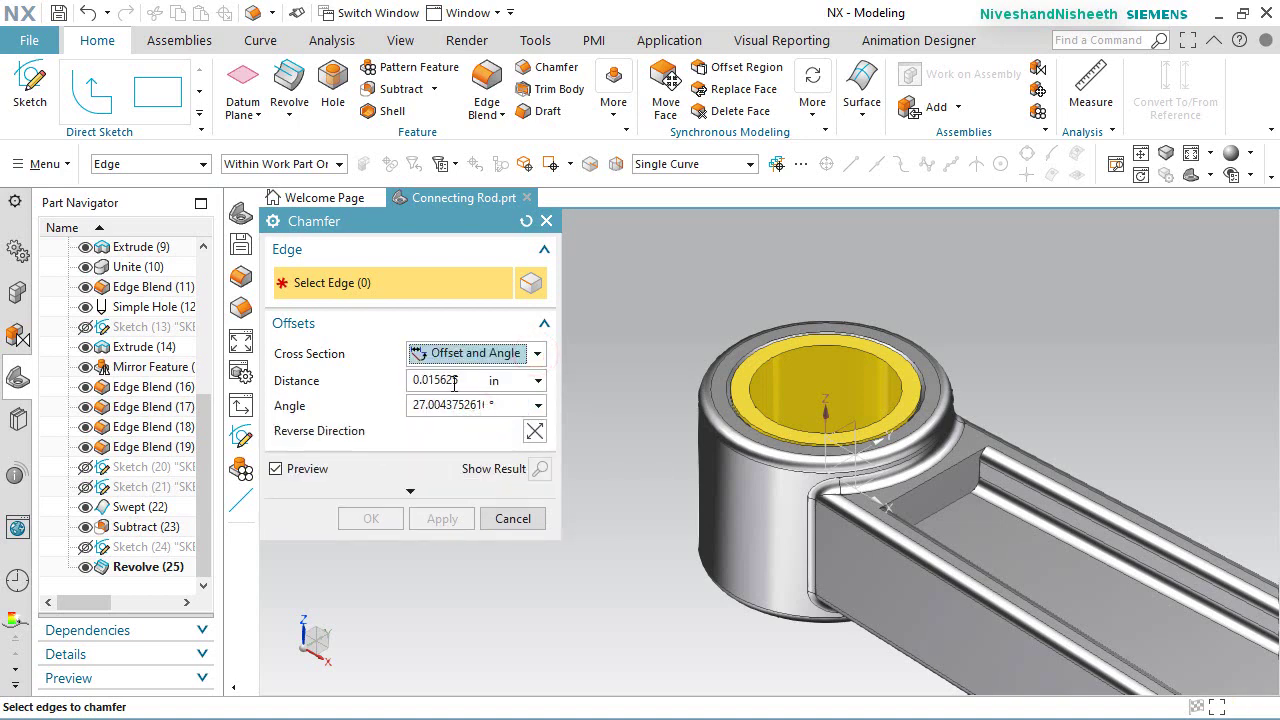
{"action": "left_click", "coordinate": [450, 381]}
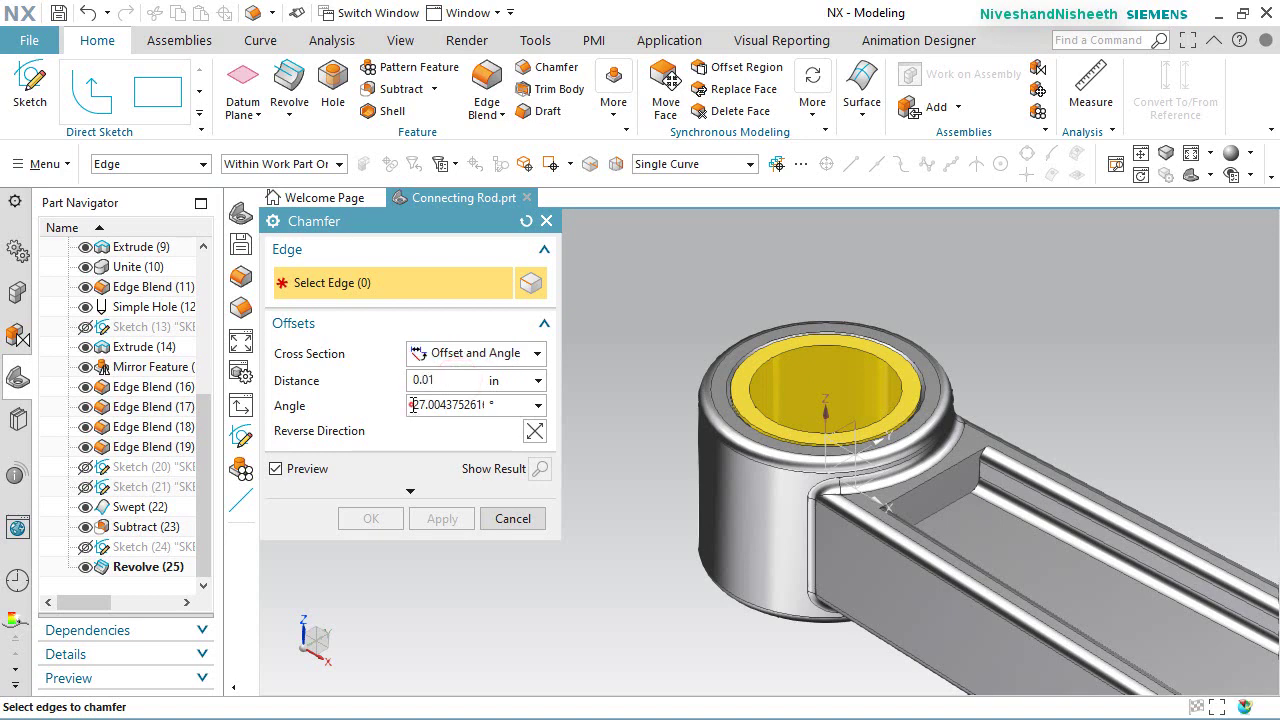
{"action": "double_click", "coordinate": [413, 405]}
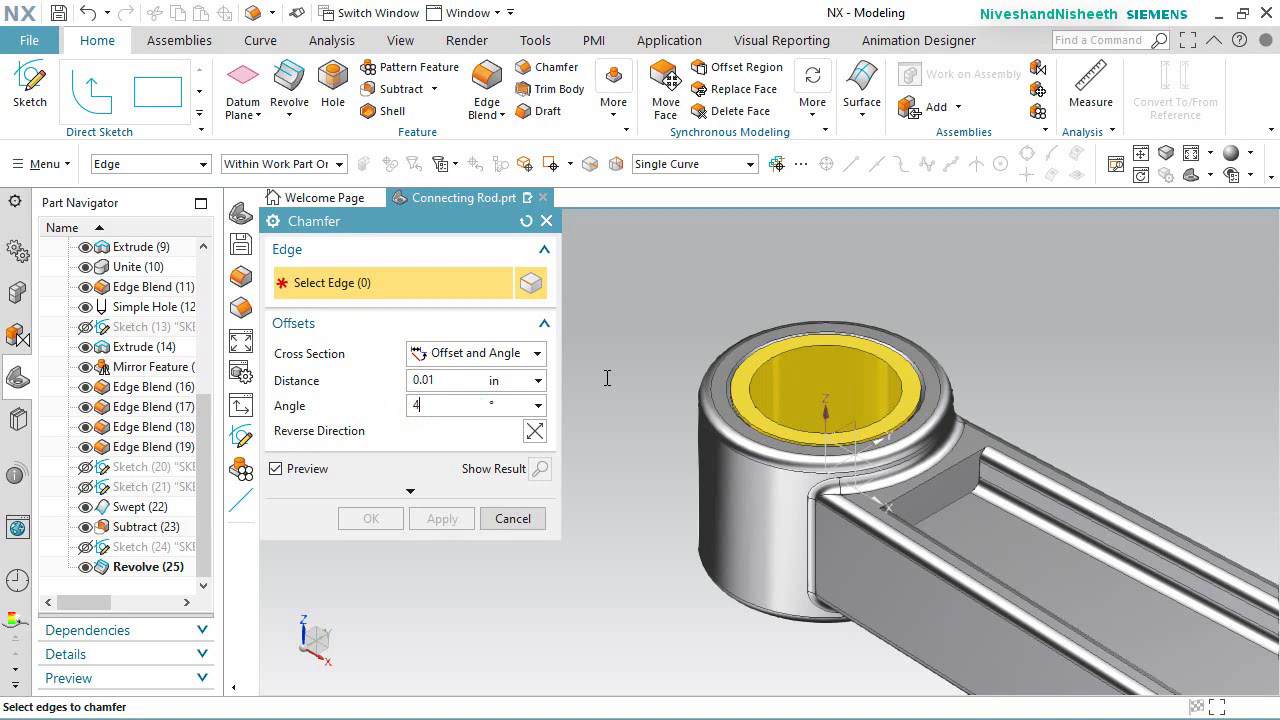
Step: Chamfer the inner and outer circular edges on both ends of the yellow bushing
{"action": "scroll", "coordinate": [800, 366], "scroll_direction": "up", "scroll_amount": 5}
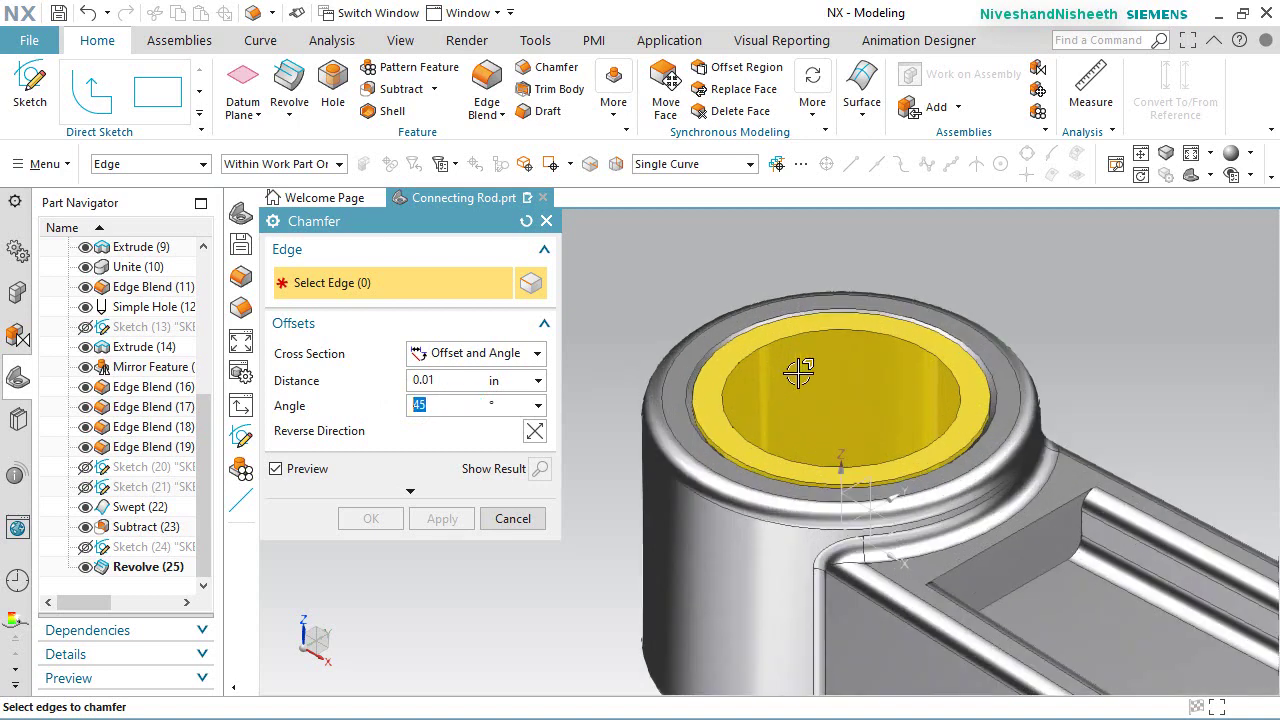
{"action": "left_click", "coordinate": [715, 381]}
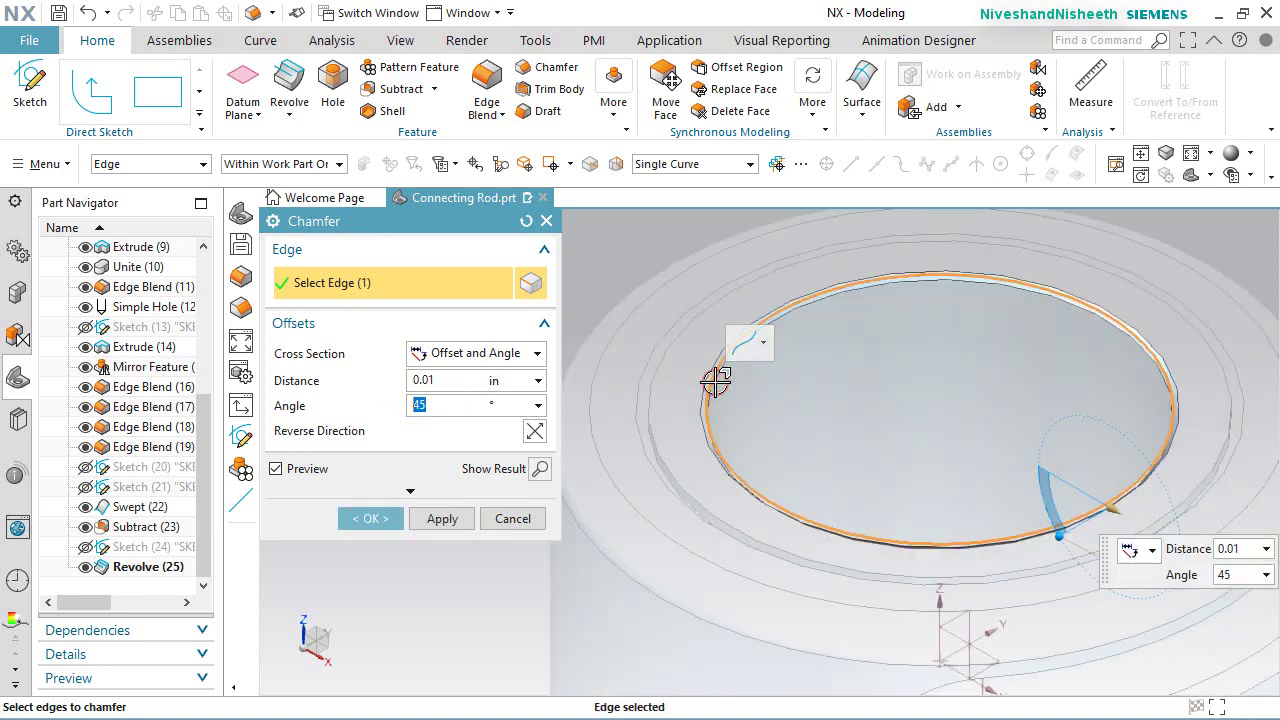
{"action": "left_click", "coordinate": [662, 450]}
{"action": "middle_click_drag", "start_coordinate": [635, 465], "coordinate": [719, 481]}
{"action": "scroll", "coordinate": [721, 470], "scroll_direction": "down", "scroll_amount": 5}
{"action": "scroll", "coordinate": [723, 586], "scroll_direction": "up", "scroll_amount": 6}
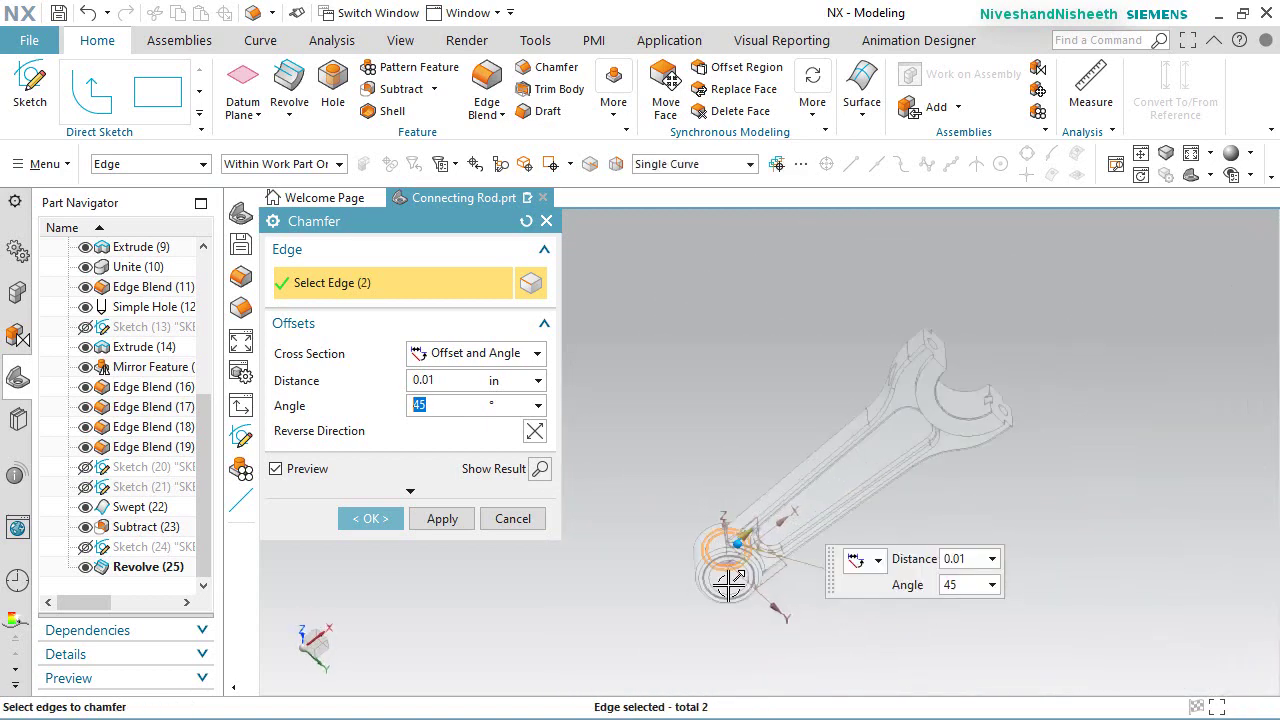
{"action": "left_click", "coordinate": [637, 530]}
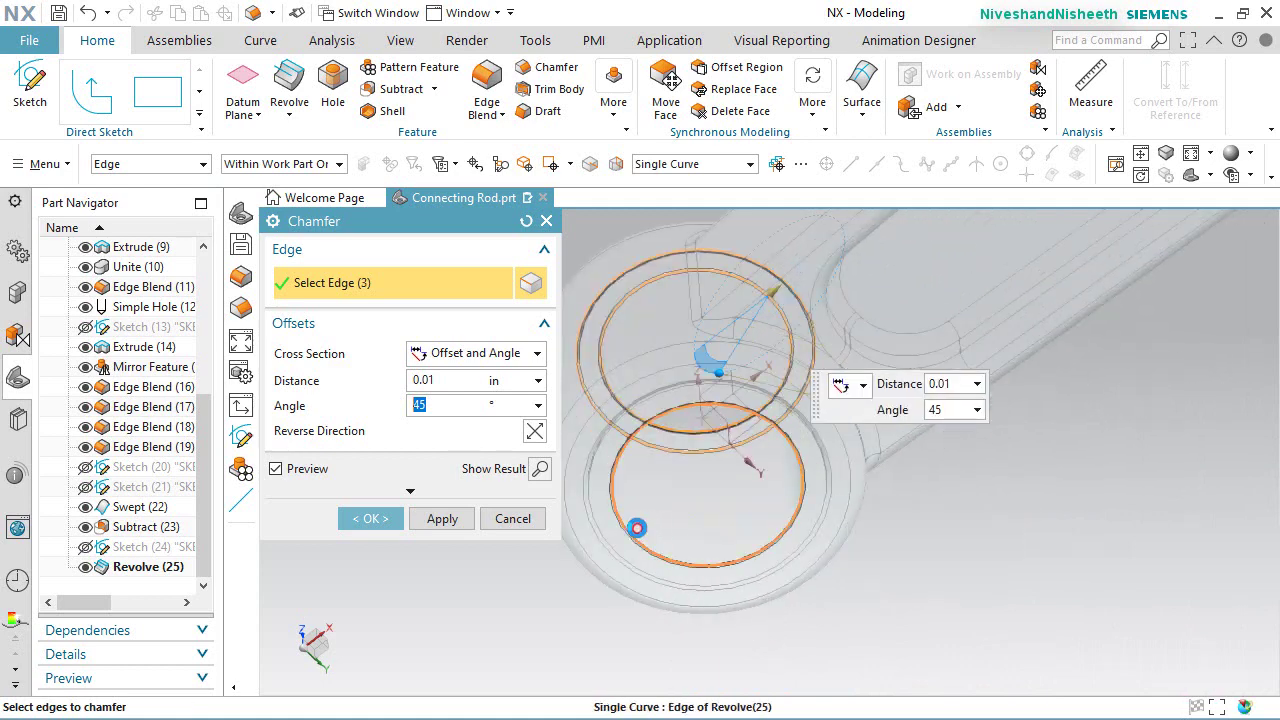
{"action": "left_click", "coordinate": [609, 530]}
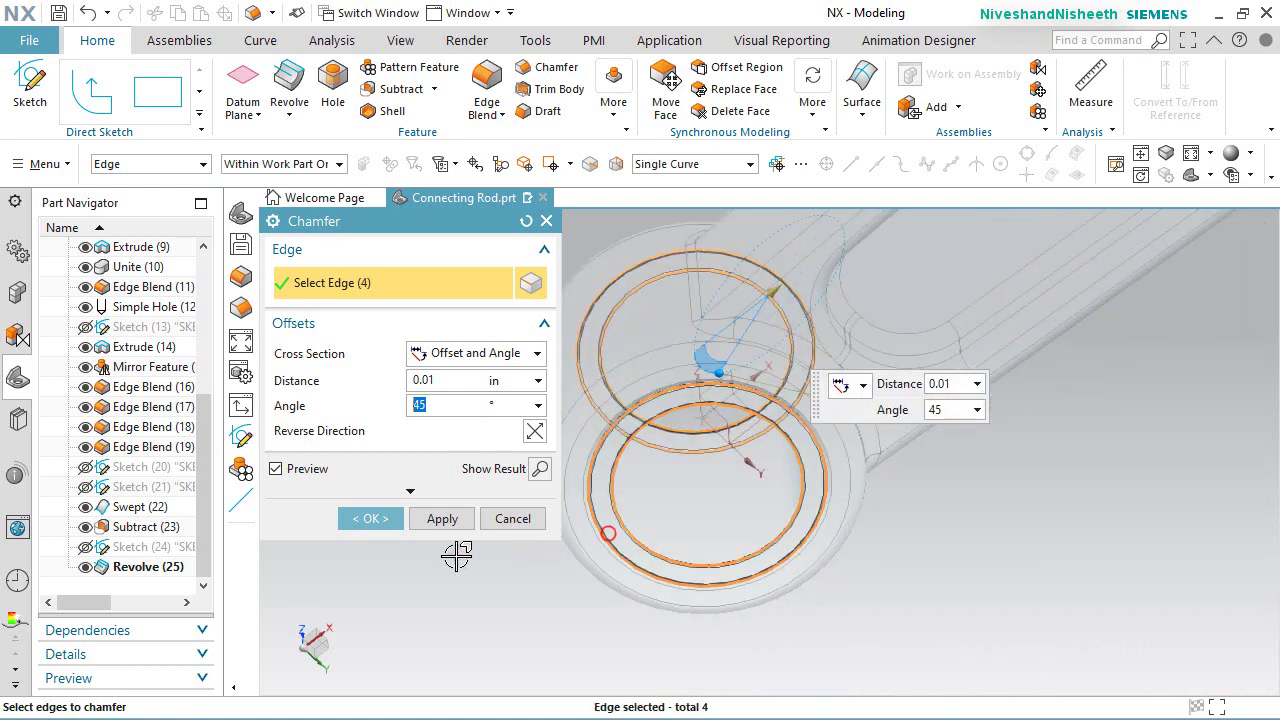
{"action": "left_click", "coordinate": [378, 521]}
{"action": "scroll", "coordinate": [600, 495], "scroll_direction": "up", "scroll_amount": 4}
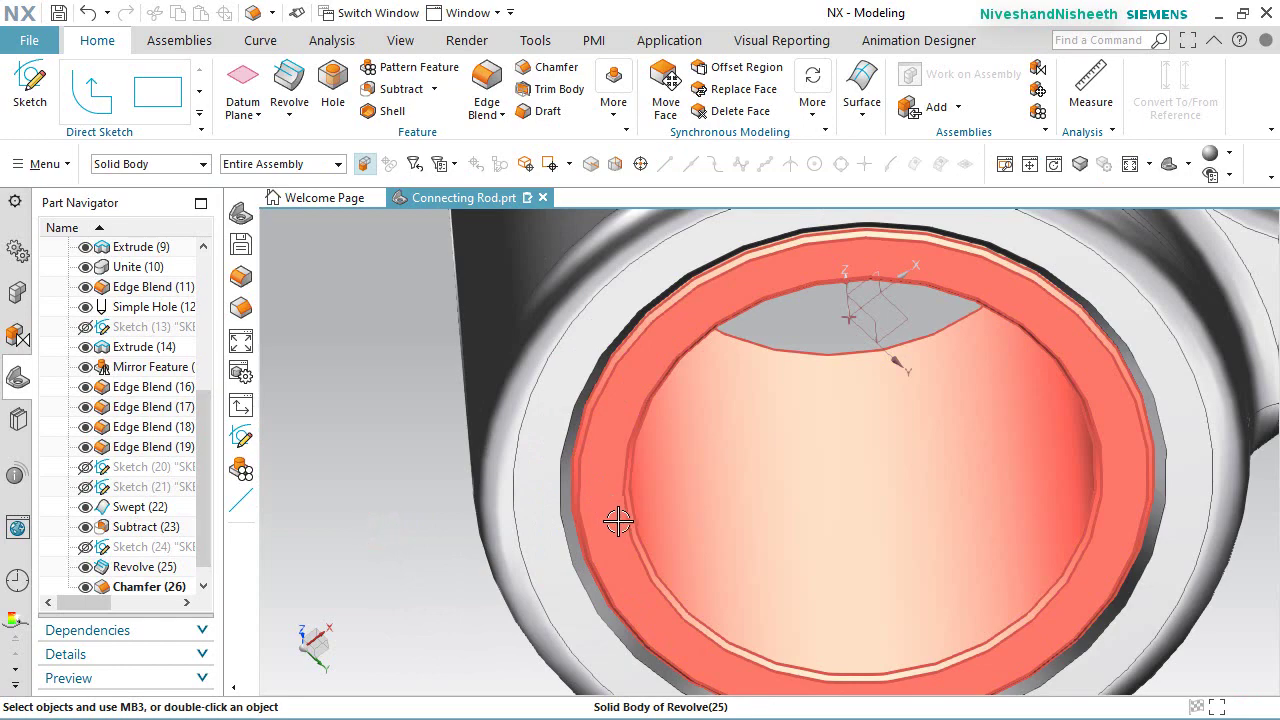
{"action": "scroll", "coordinate": [618, 521], "scroll_direction": "down", "scroll_amount": 5}
{"action": "middle_click_drag", "start_coordinate": [618, 521], "coordinate": [766, 437]}
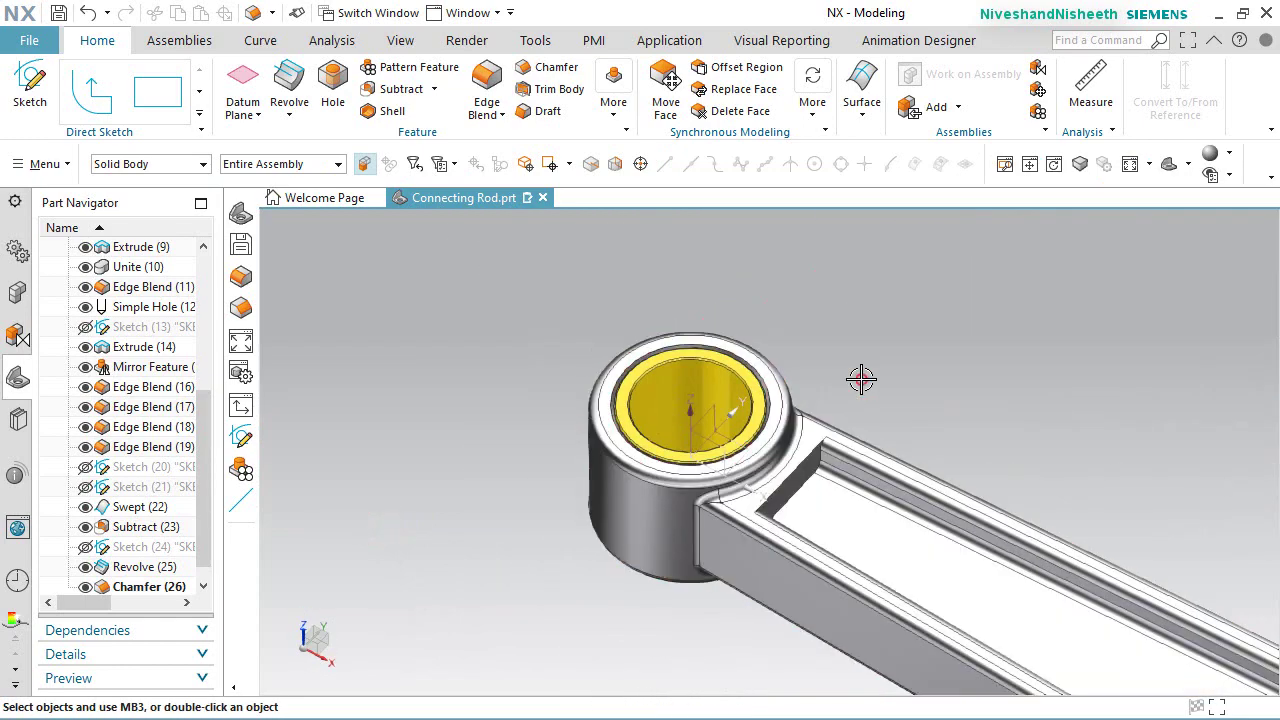
Step: Set the advanced visualization resolution to Extra Fine and inspect the chamfered bushing
{"action": "scroll", "coordinate": [861, 378], "scroll_direction": "down", "scroll_amount": 5}
{"action": "left_click", "coordinate": [29, 40]}
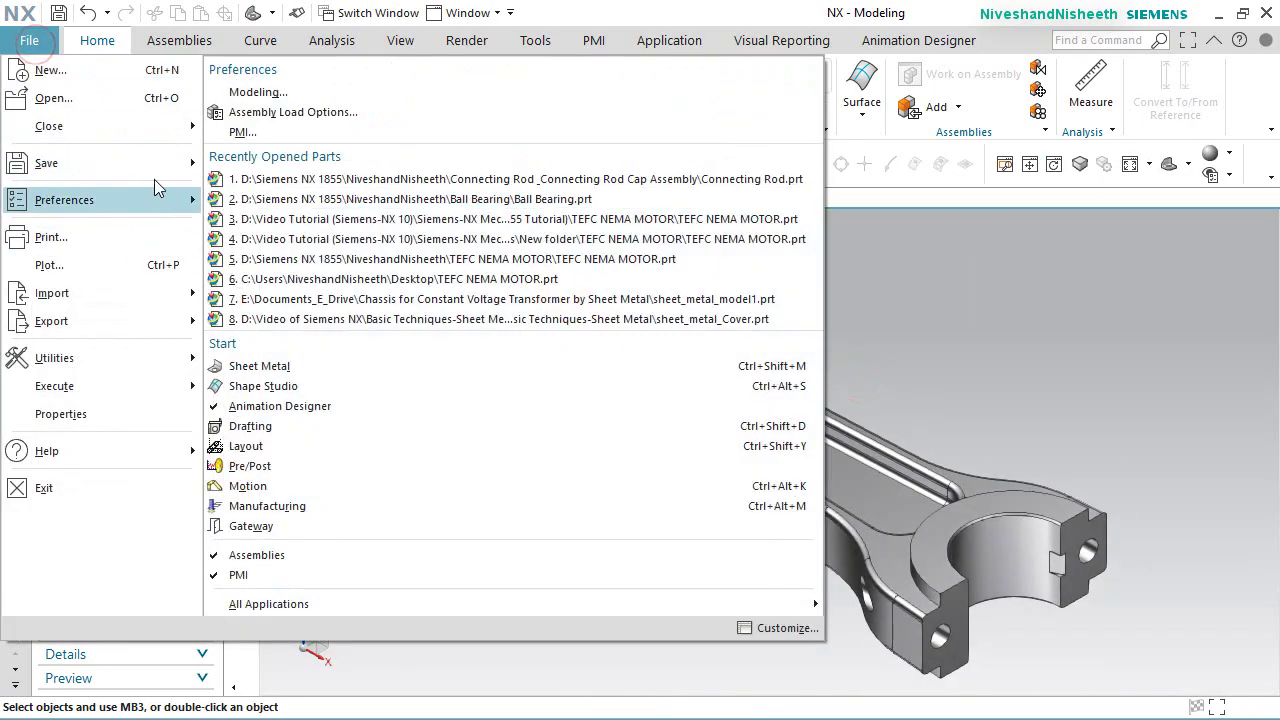
{"action": "mouse_move", "coordinate": [176, 194]}
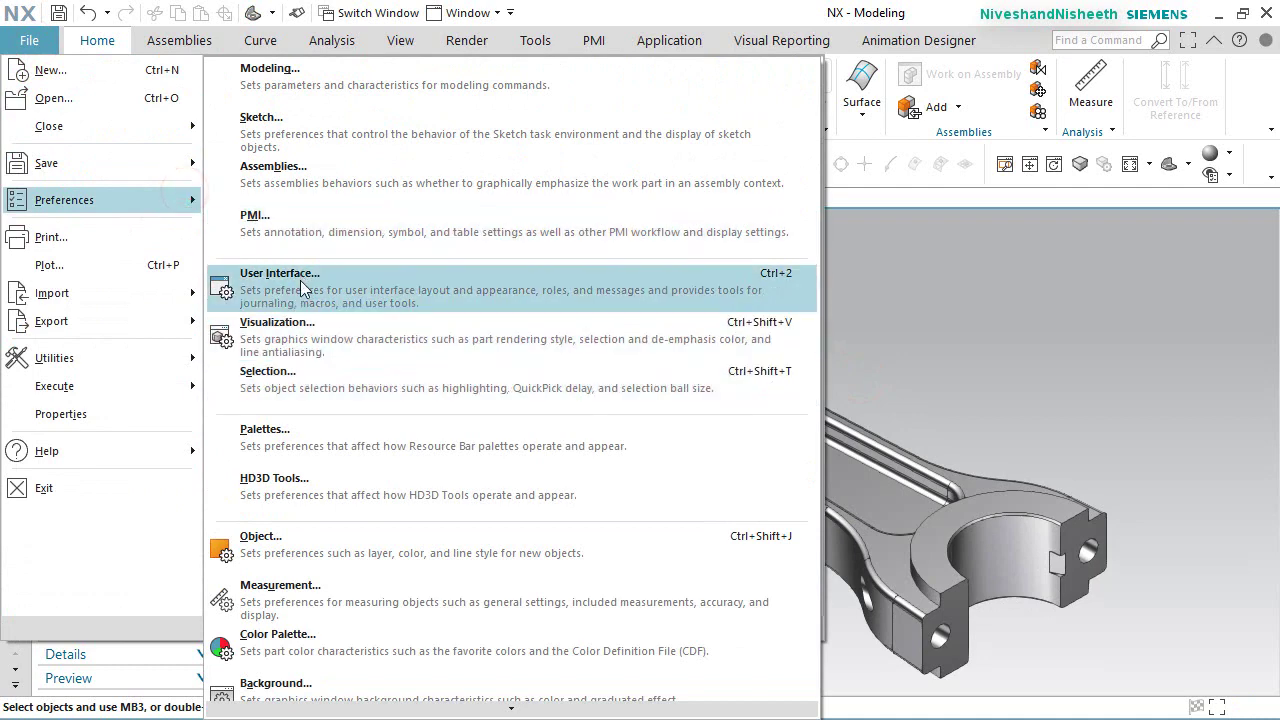
{"action": "left_click", "coordinate": [300, 328]}
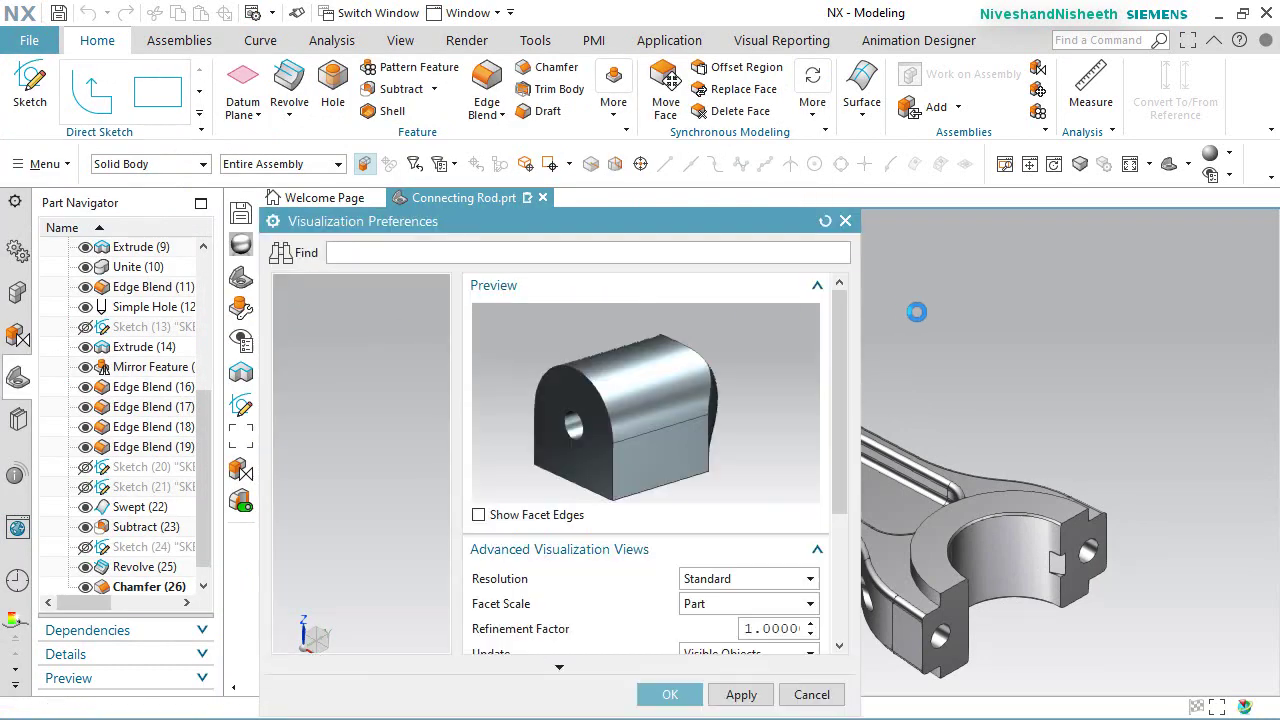
{"action": "left_click", "coordinate": [800, 578]}
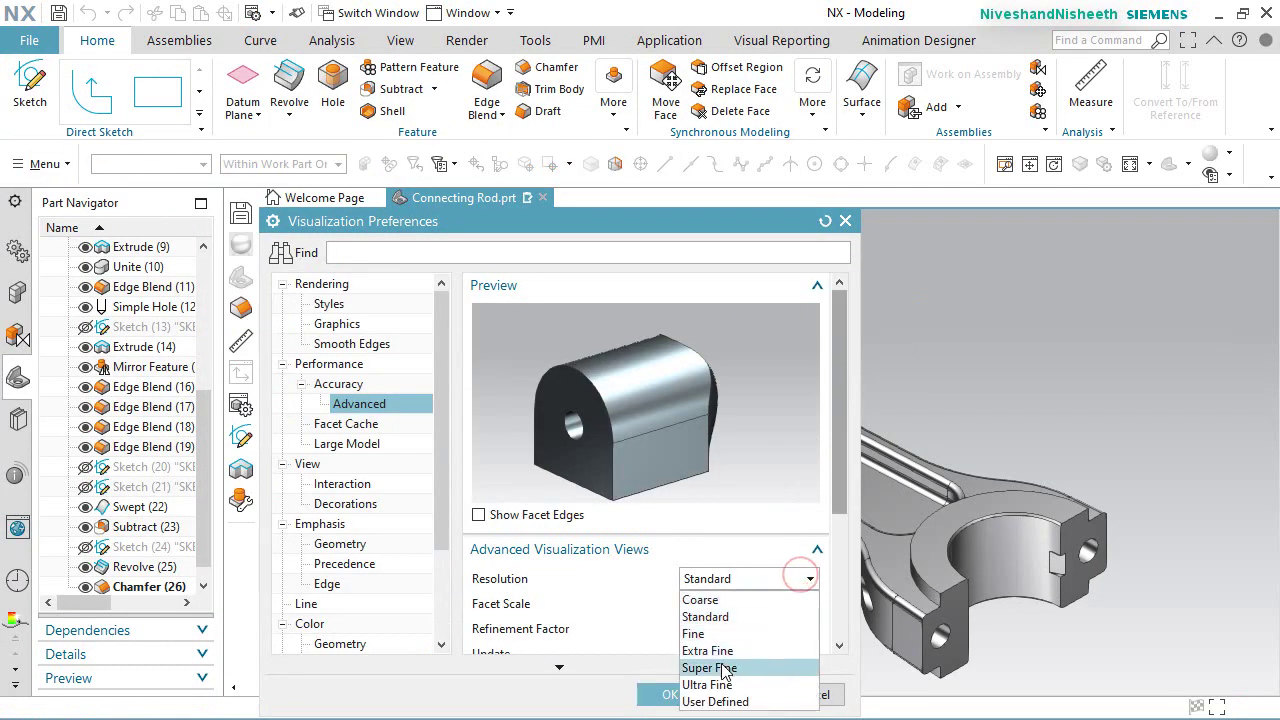
{"action": "left_click", "coordinate": [708, 651]}
{"action": "left_click", "coordinate": [684, 697]}
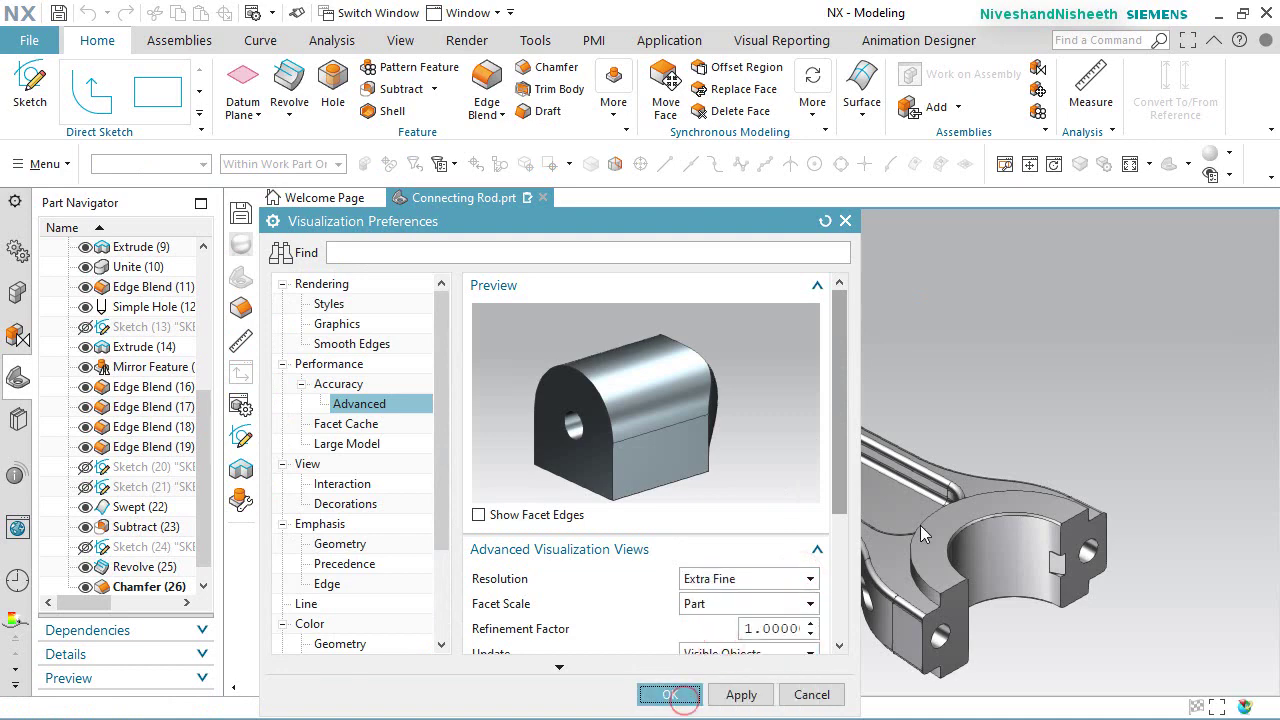
{"action": "scroll", "coordinate": [962, 513], "scroll_direction": "up", "scroll_amount": 10}
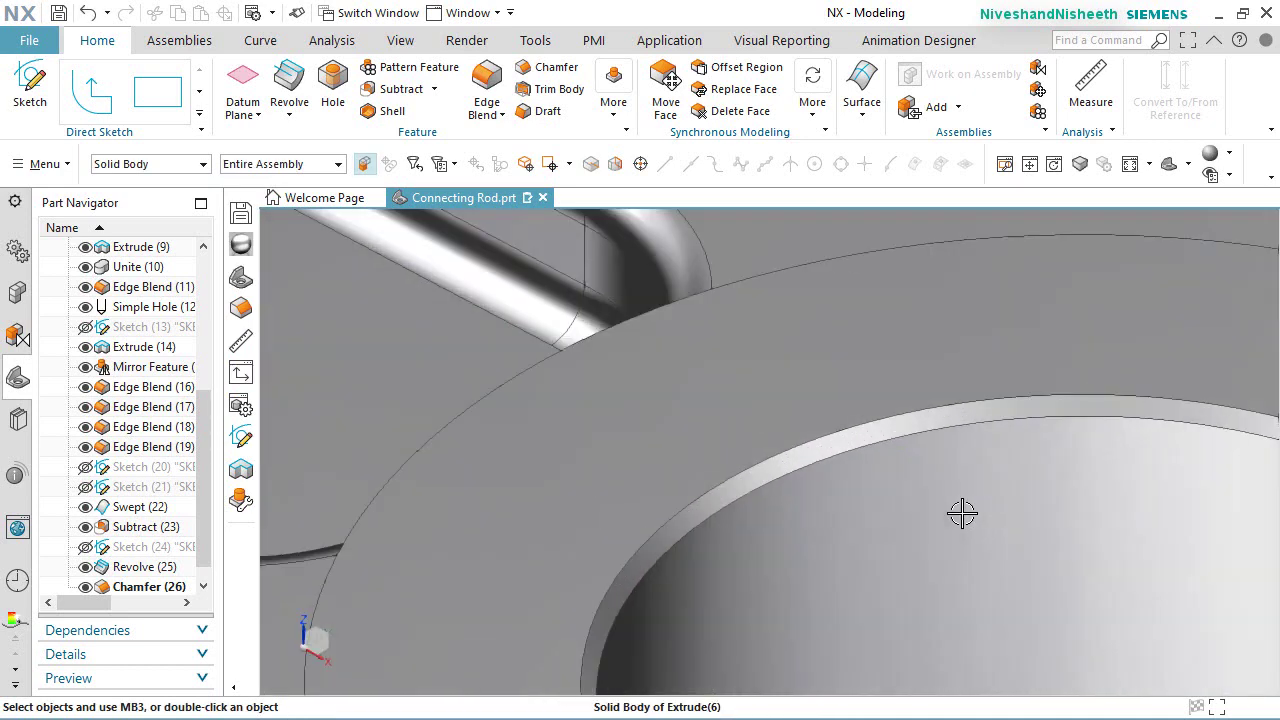
{"action": "scroll", "coordinate": [962, 513], "scroll_direction": "down", "scroll_amount": 10}
{"action": "scroll", "coordinate": [505, 260], "scroll_direction": "up", "scroll_amount": 6}
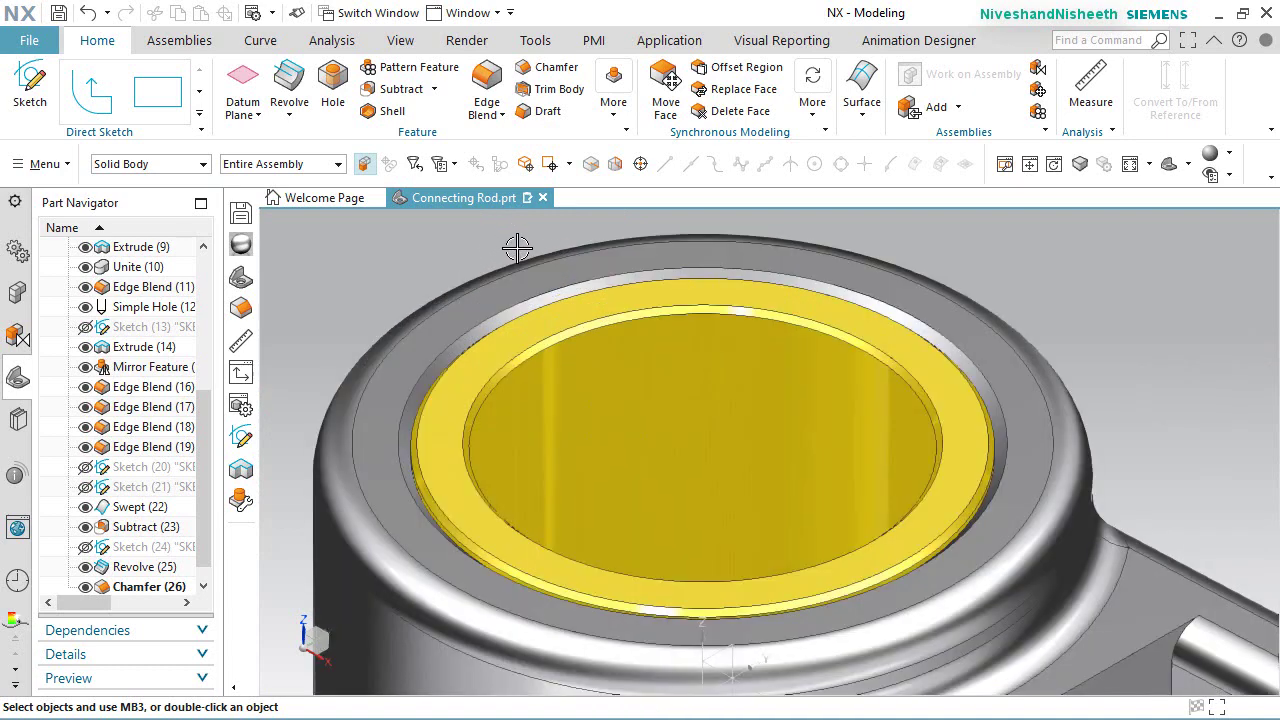
{"action": "scroll", "coordinate": [480, 252], "scroll_direction": "down", "scroll_amount": 3}
{"action": "scroll", "coordinate": [453, 253], "scroll_direction": "down", "scroll_amount": 5}
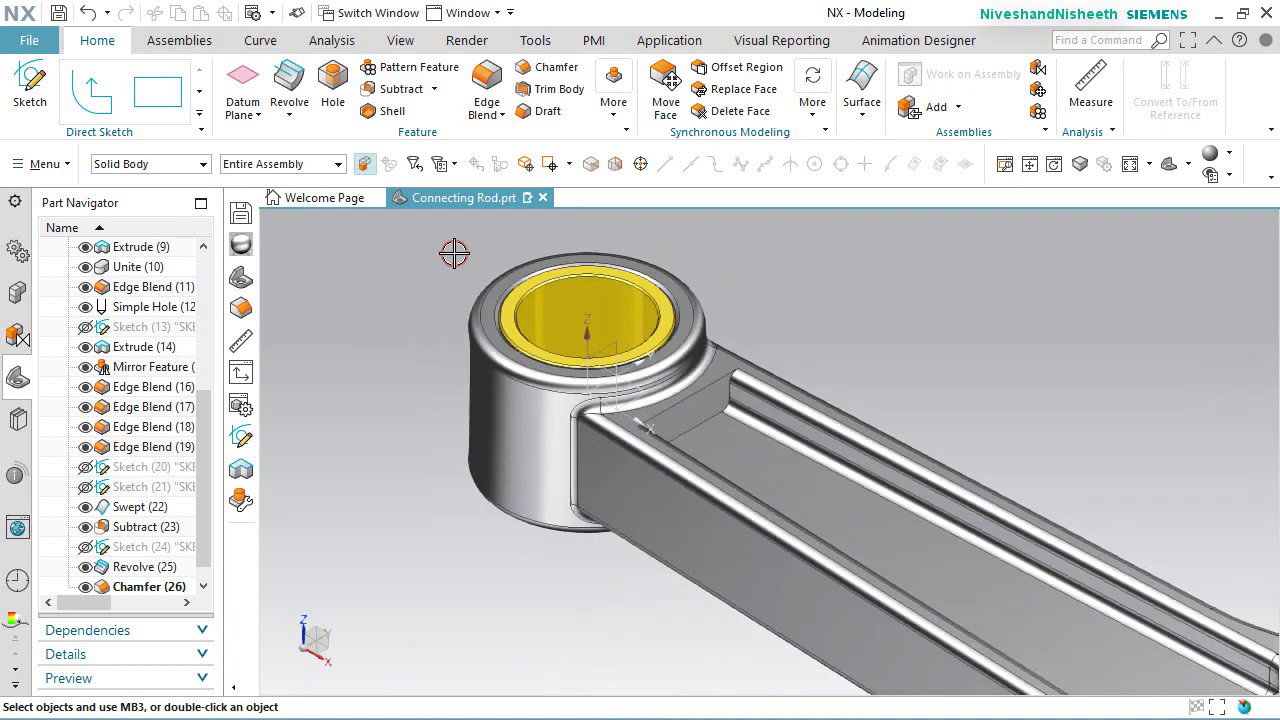
Step: Save the connecting rod part and close it
{"action": "key", "text": "ctrl+s"}
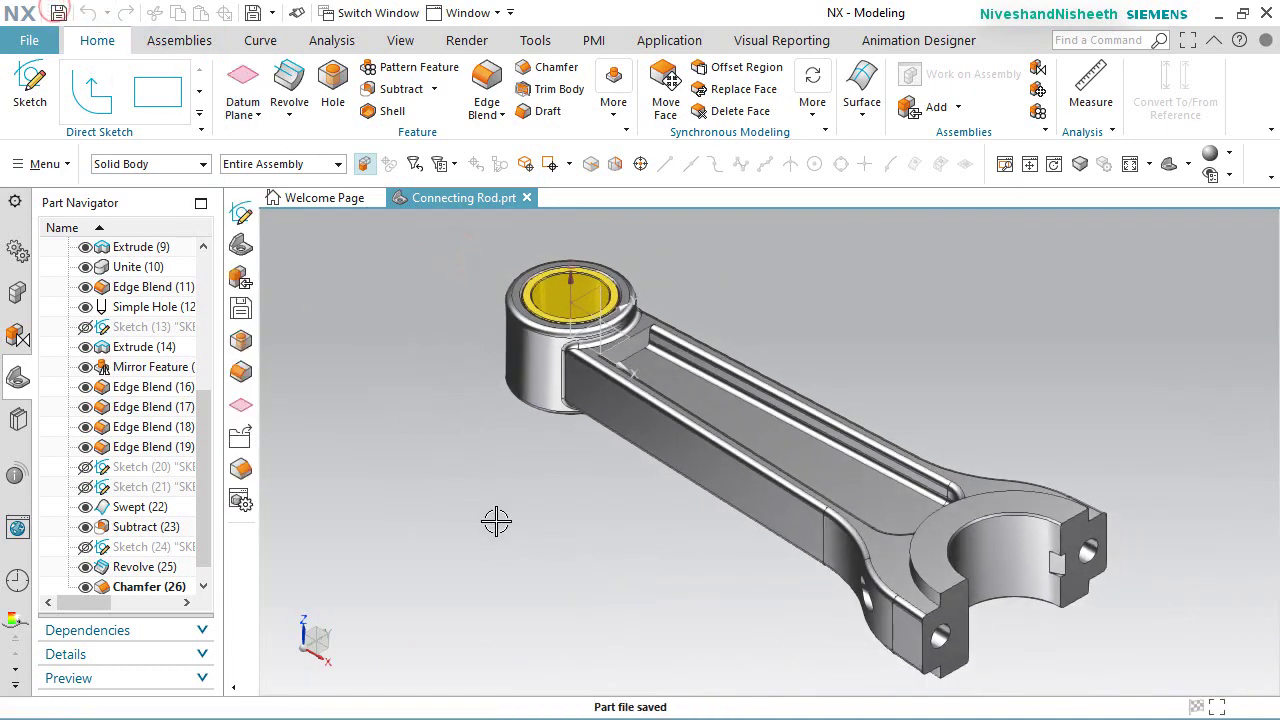
{"action": "right_click", "coordinate": [496, 522]}
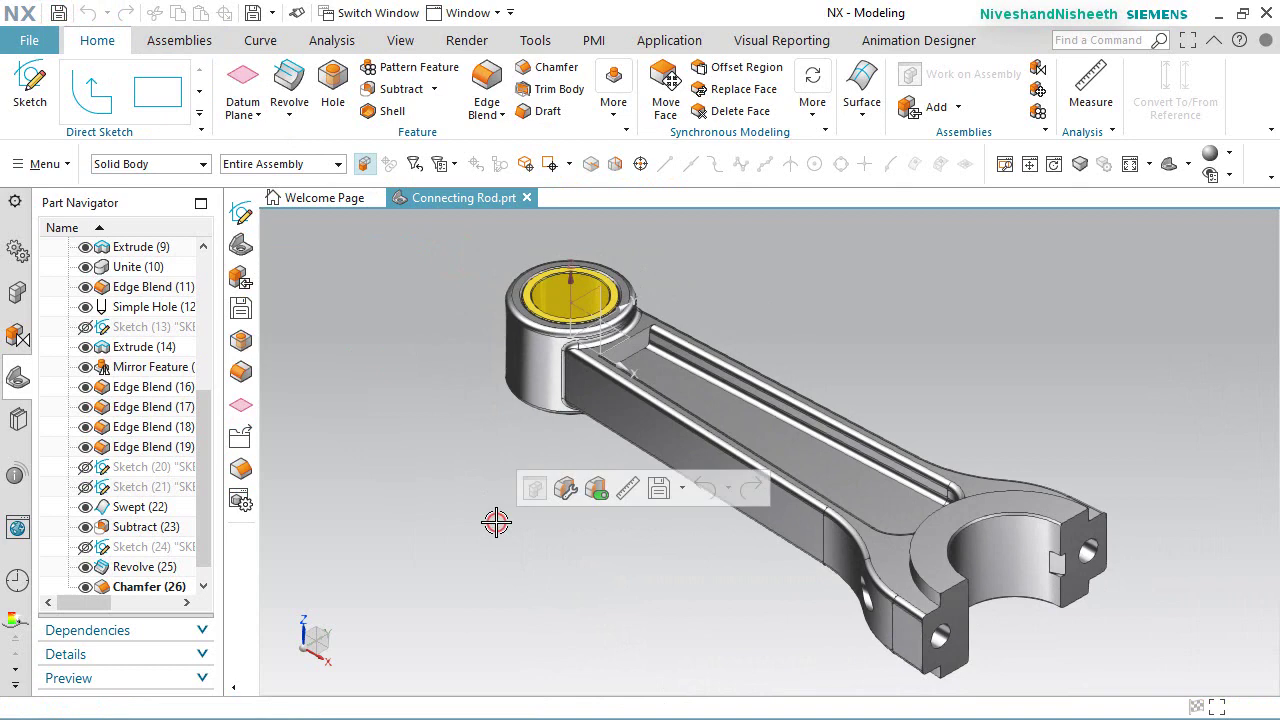
{"action": "left_click", "coordinate": [527, 197]}
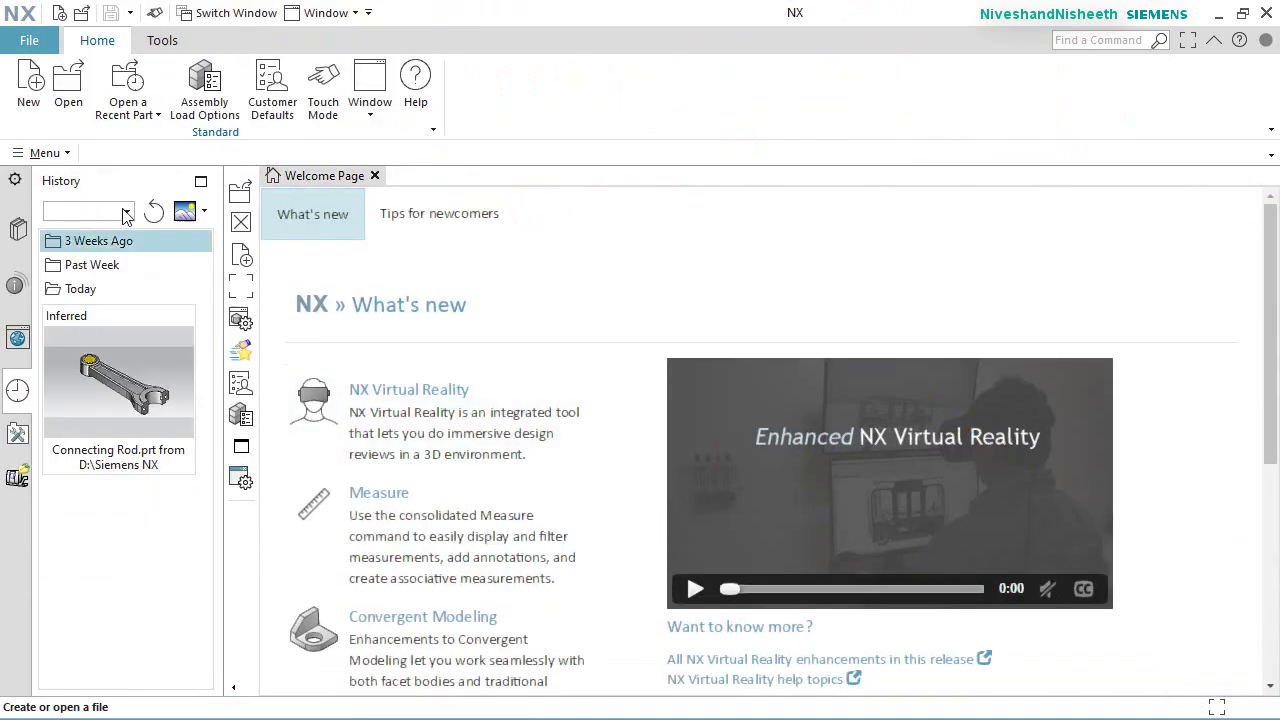
Step: Create a new Model part in inches named Connecting Rod Cap.prt in the Connecting Rod & Connecting Rod Cap Assembly folder
{"action": "left_click", "coordinate": [30, 92]}
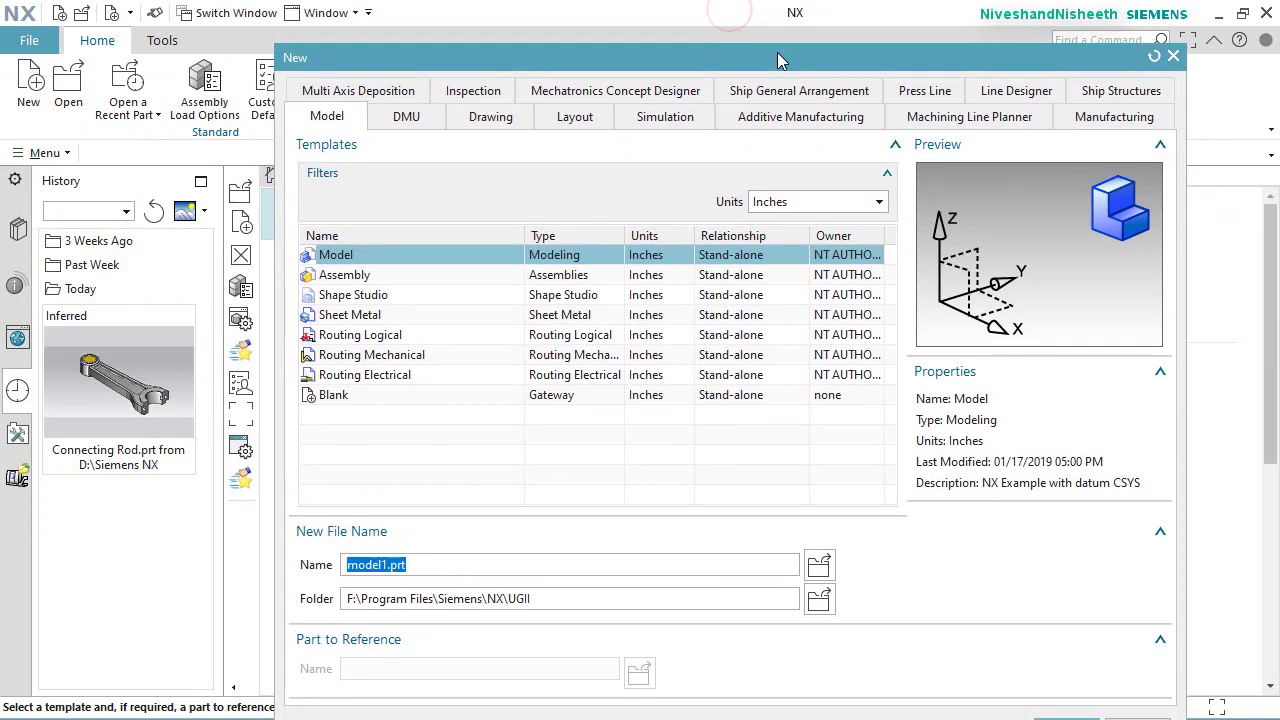
{"action": "left_click", "coordinate": [816, 596]}
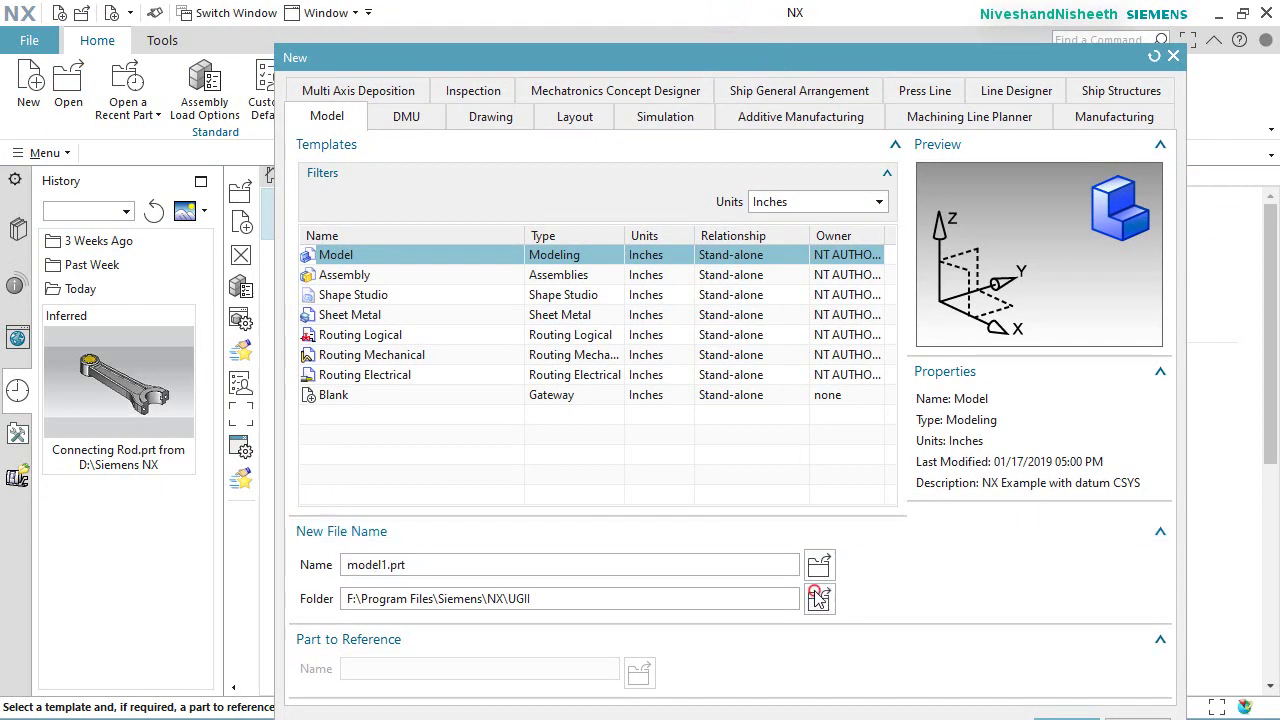
{"action": "left_click", "coordinate": [616, 269]}
{"action": "double_click", "coordinate": [616, 269]}
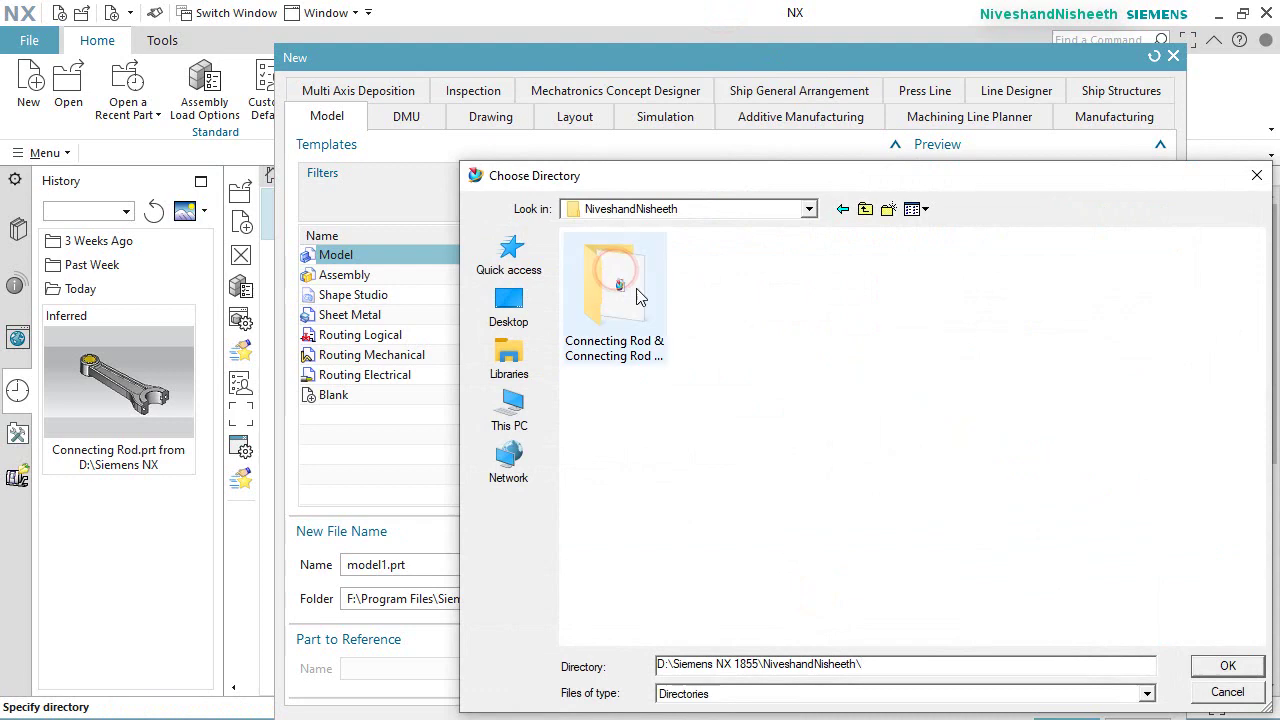
{"action": "double_click", "coordinate": [634, 288]}
{"action": "left_click", "coordinate": [1254, 665]}
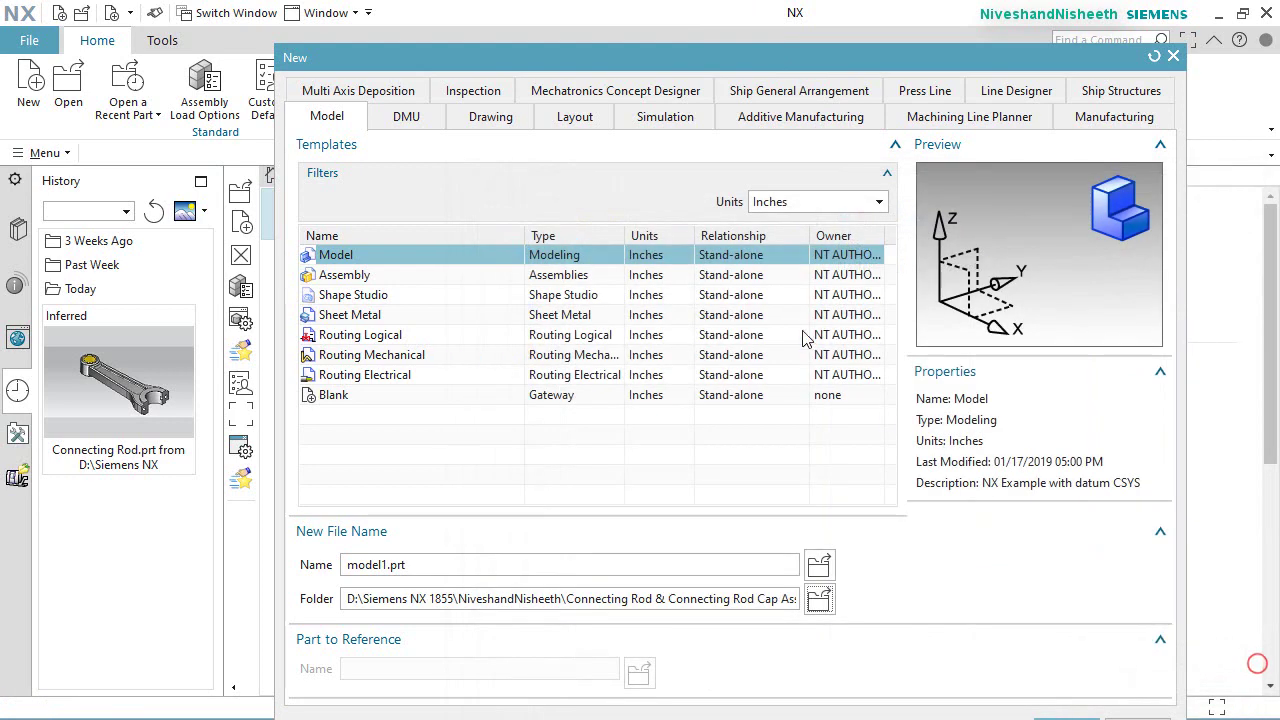
{"action": "left_click_drag", "start_coordinate": [616, 58], "coordinate": [599, 33]}
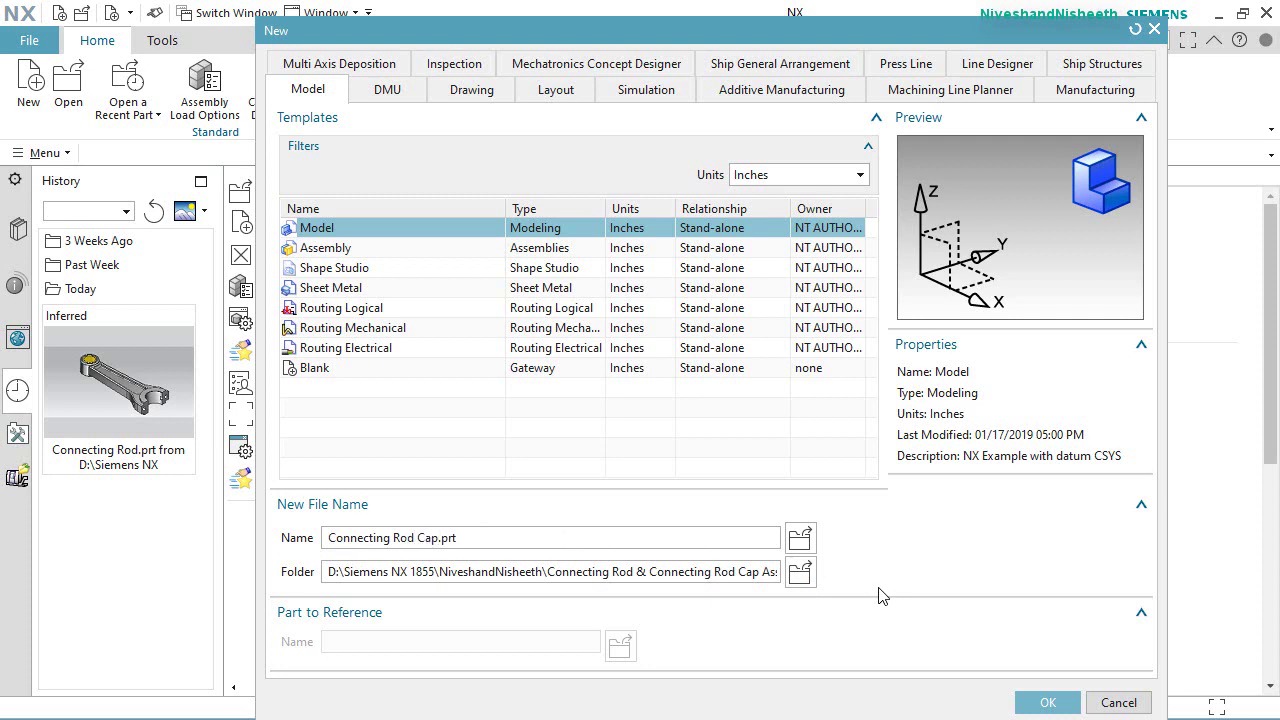
{"action": "left_click", "coordinate": [1060, 703]}
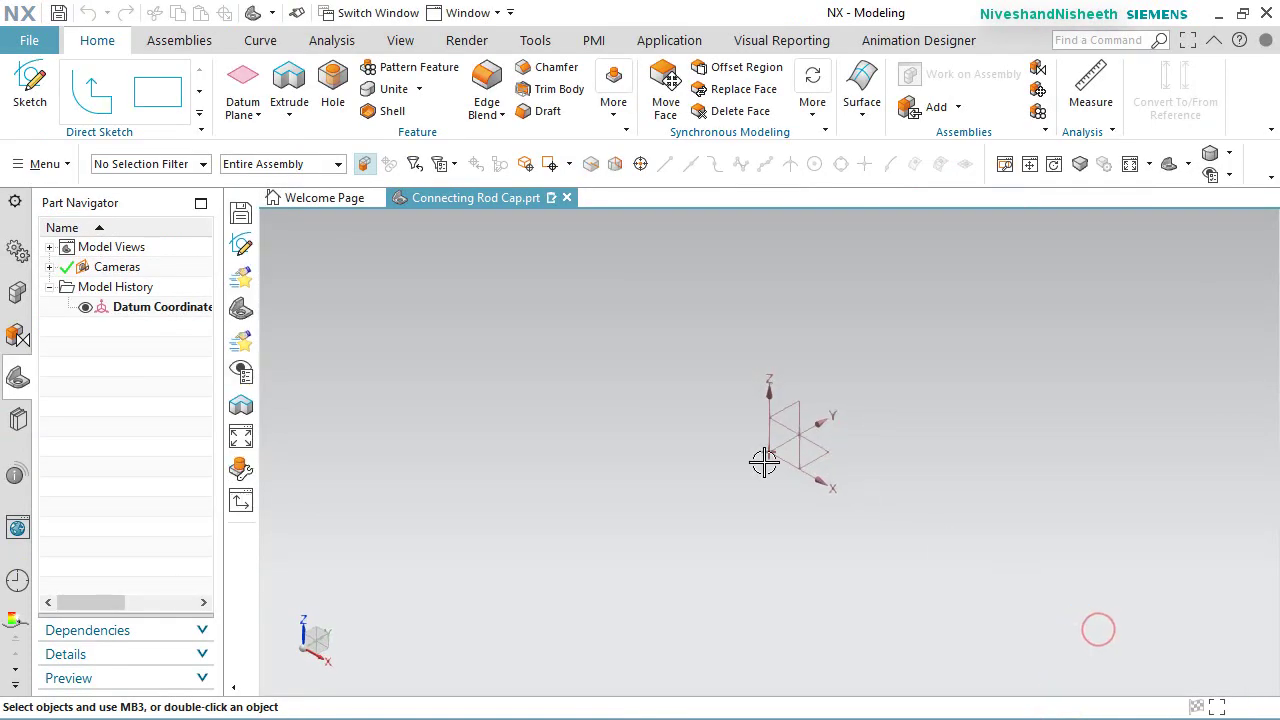
Step: Set the PMI dimension units to 5 decimal places with a Period as the decimal delimiter
{"action": "left_click", "coordinate": [30, 40]}
{"action": "left_click", "coordinate": [122, 198]}
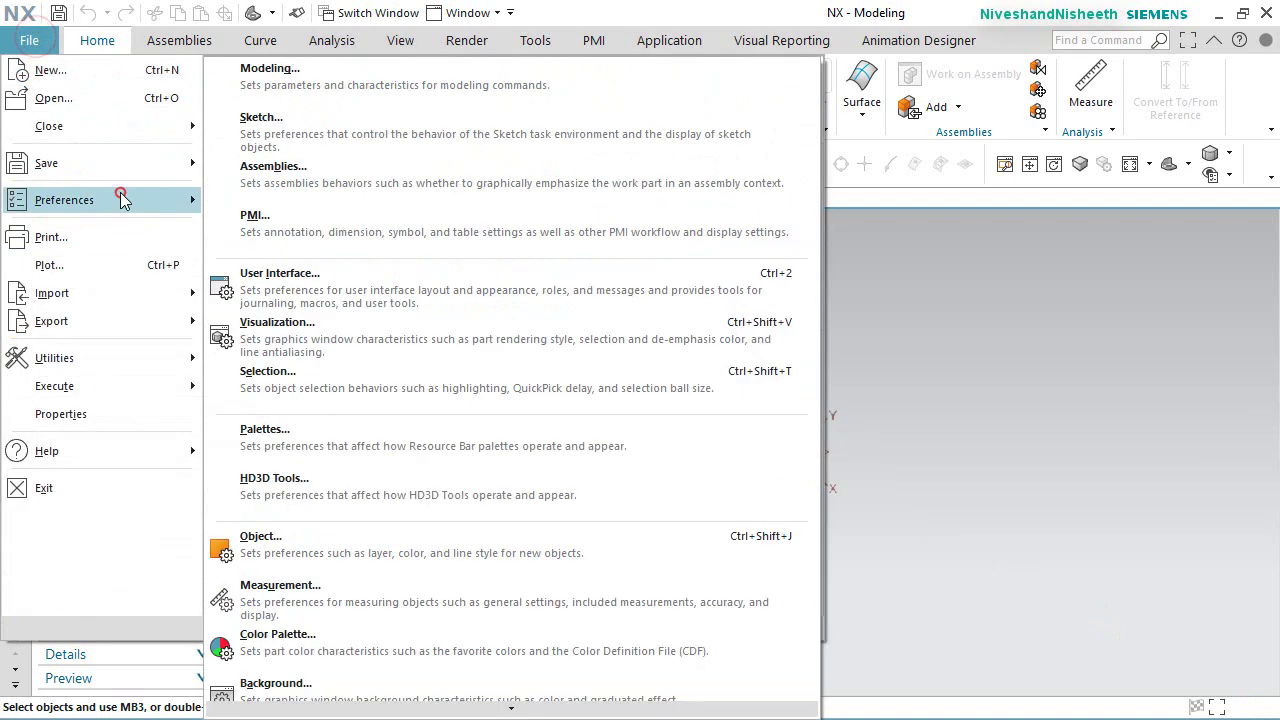
{"action": "left_click", "coordinate": [289, 227]}
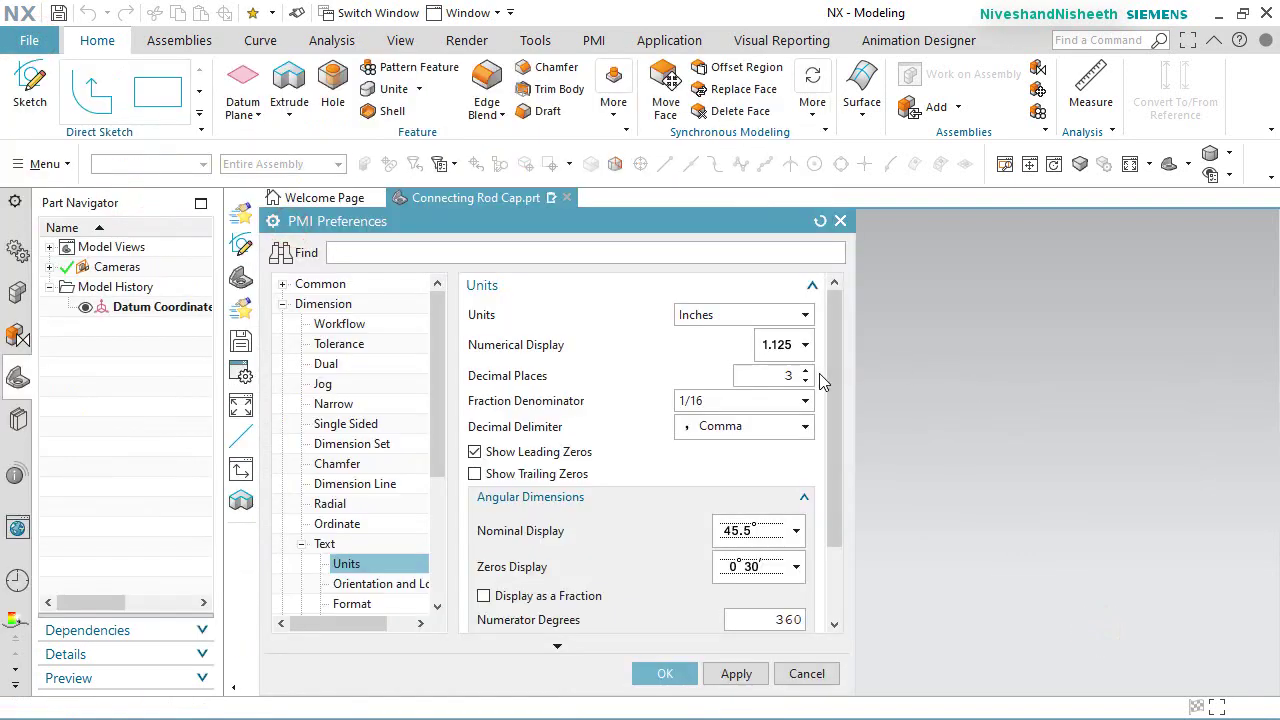
{"action": "left_click", "coordinate": [806, 427]}
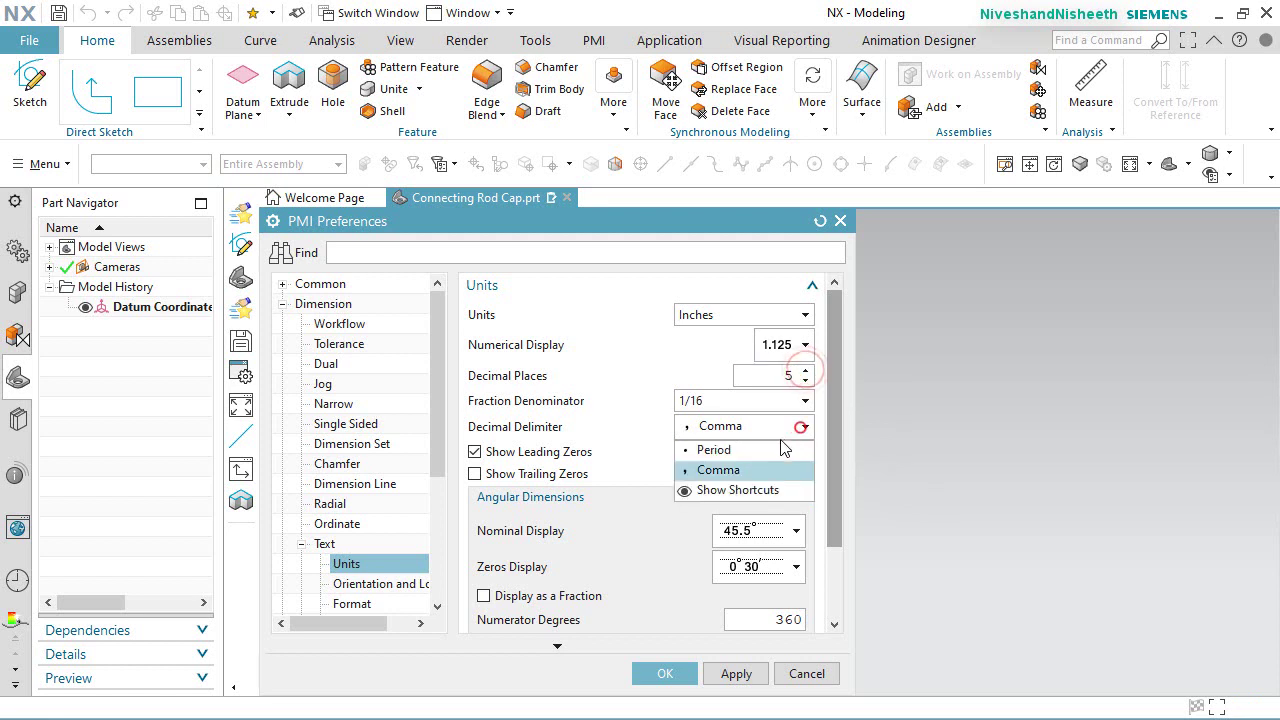
{"action": "left_click", "coordinate": [713, 449]}
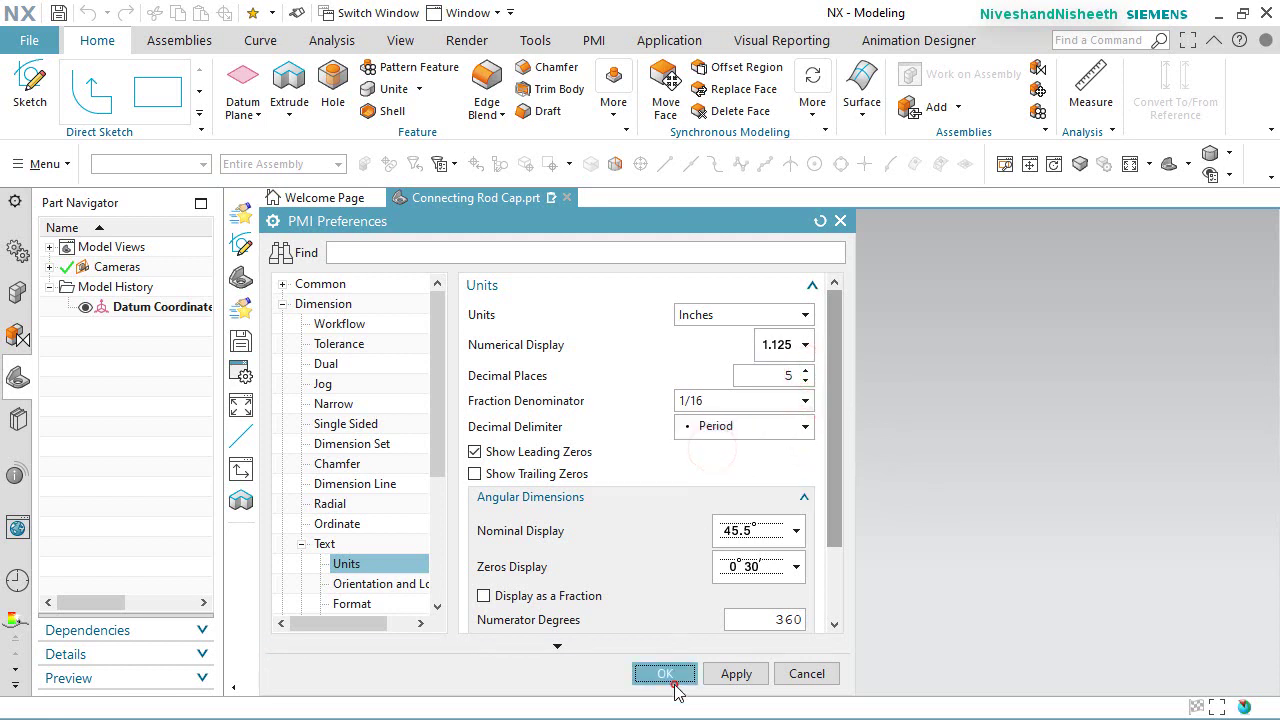
{"action": "left_click", "coordinate": [672, 680]}
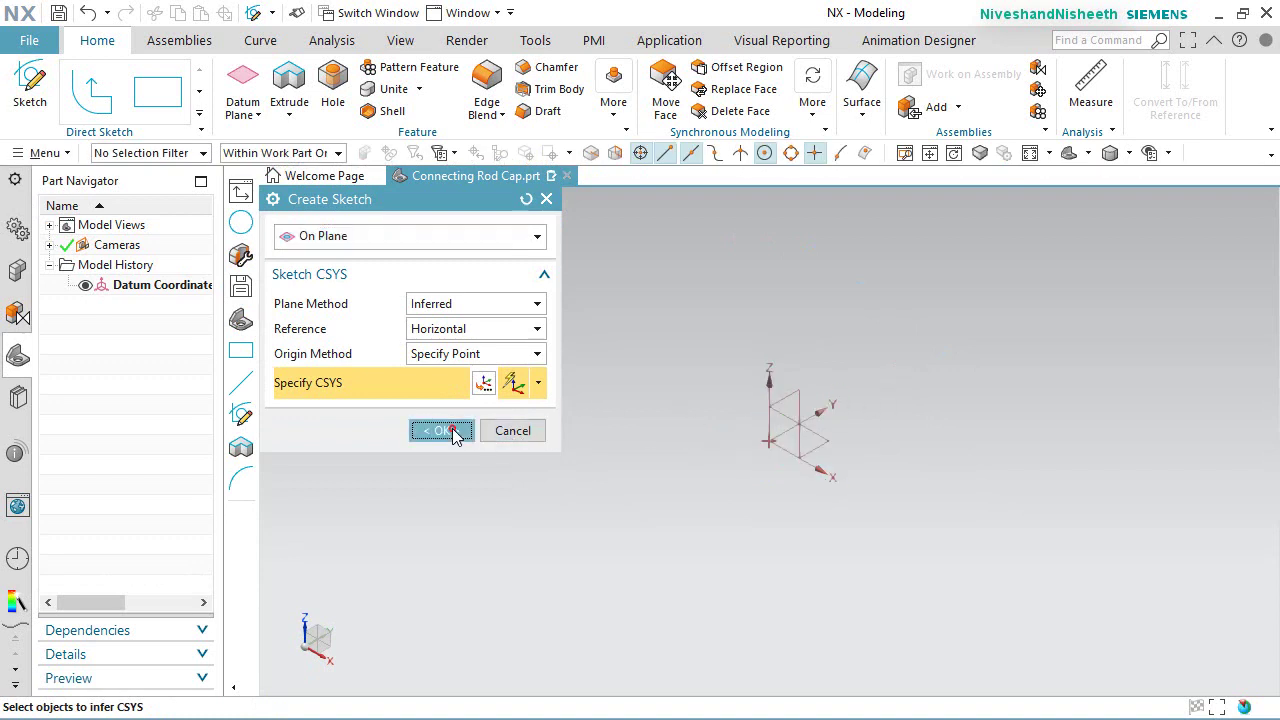
Step: Start a sketch on the inferred XY plane of the datum coordinate system
{"action": "left_click", "coordinate": [455, 430]}
{"action": "mouse_move", "coordinate": [820, 360]}
{"action": "middle_mouse_down"}
{"action": "mouse_move", "coordinate": [862, 374]}
{"action": "mouse_move", "coordinate": [850, 416]}
{"action": "middle_mouse_up"}
{"action": "right_click", "coordinate": [929, 394]}
{"action": "left_click", "coordinate": [895, 385]}
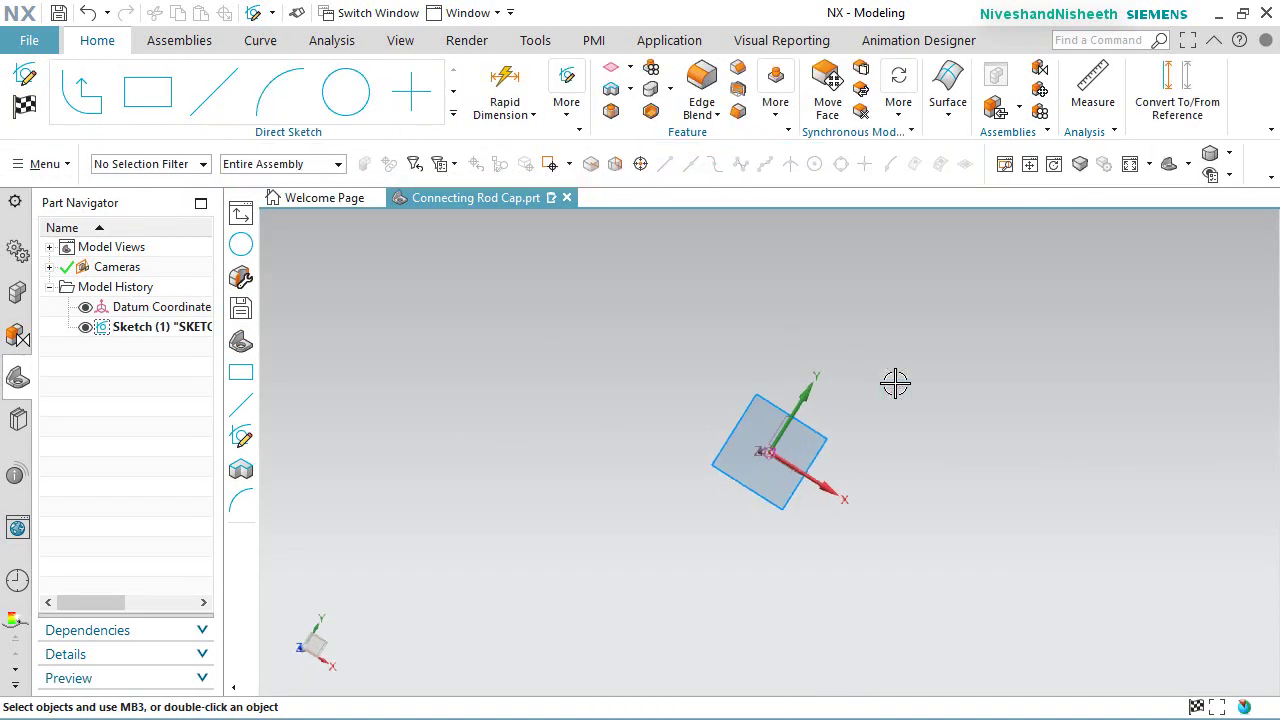
Step: Draw two concentric circles centred on the sketch origin with diameters of 2 and 1.25 inches
{"action": "left_click", "coordinate": [345, 92]}
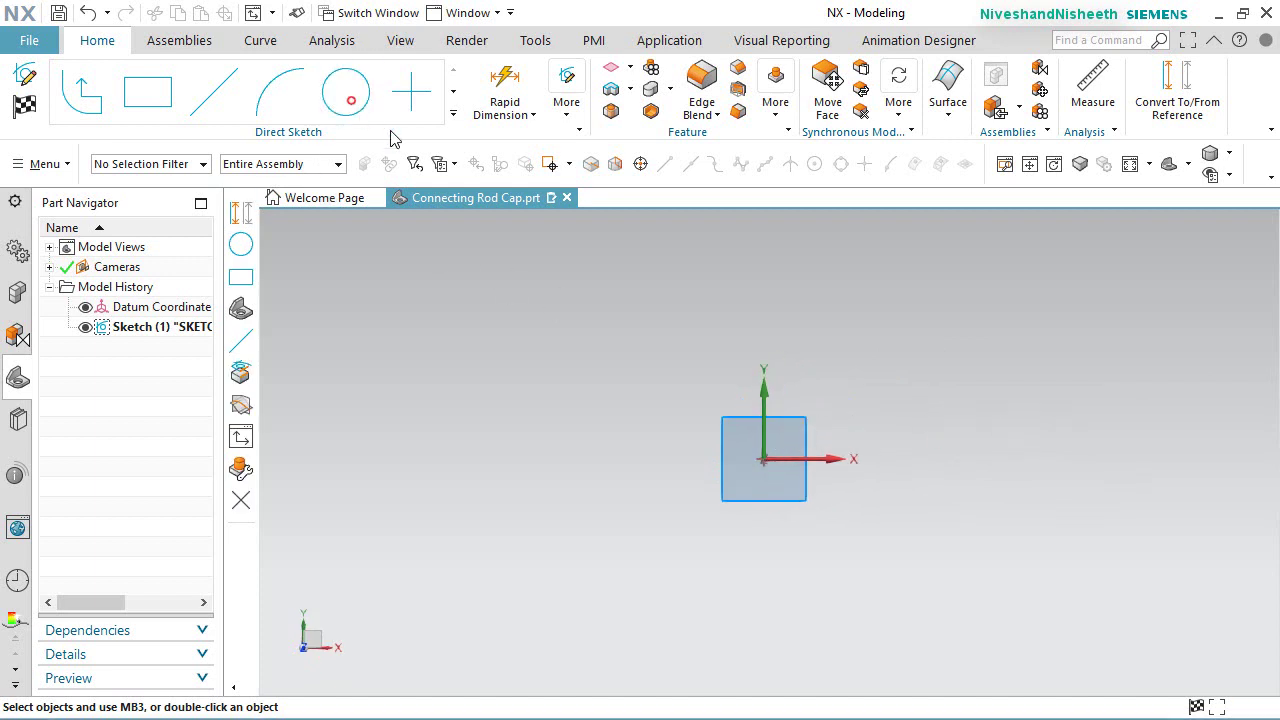
{"action": "left_click", "coordinate": [764, 447]}
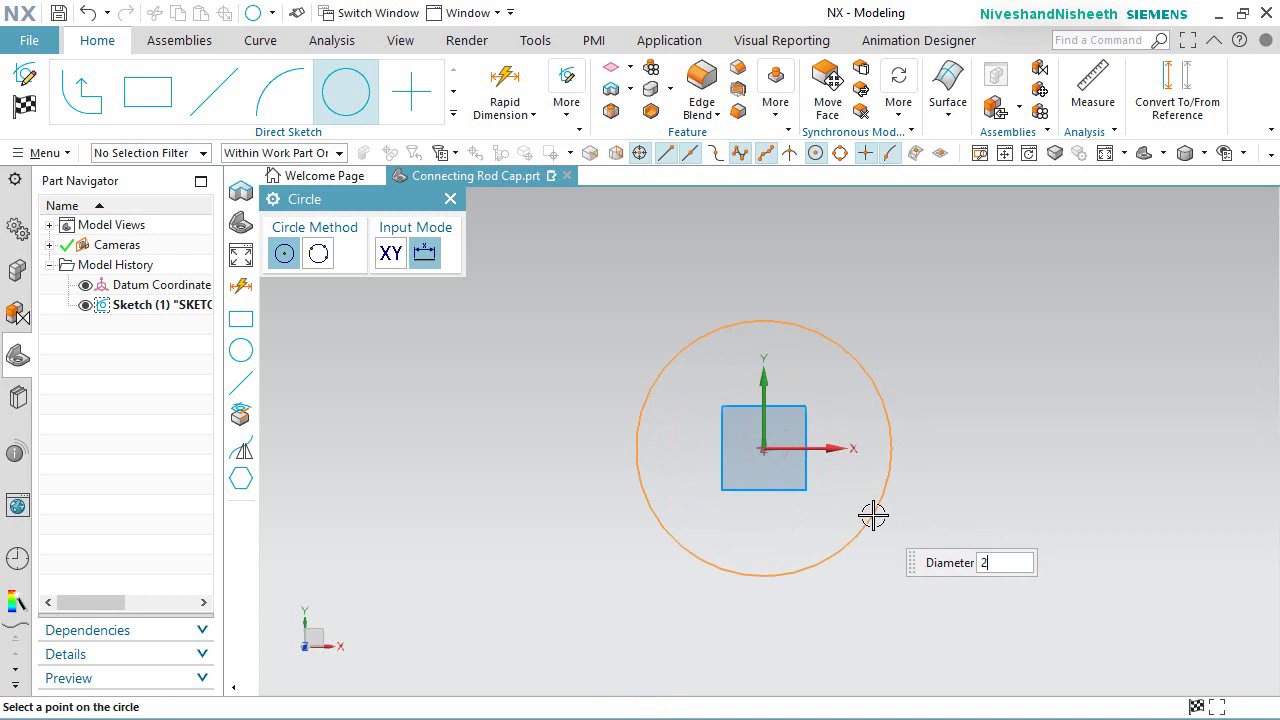
{"action": "type", "text": "2"}
{"action": "key", "text": "Return"}
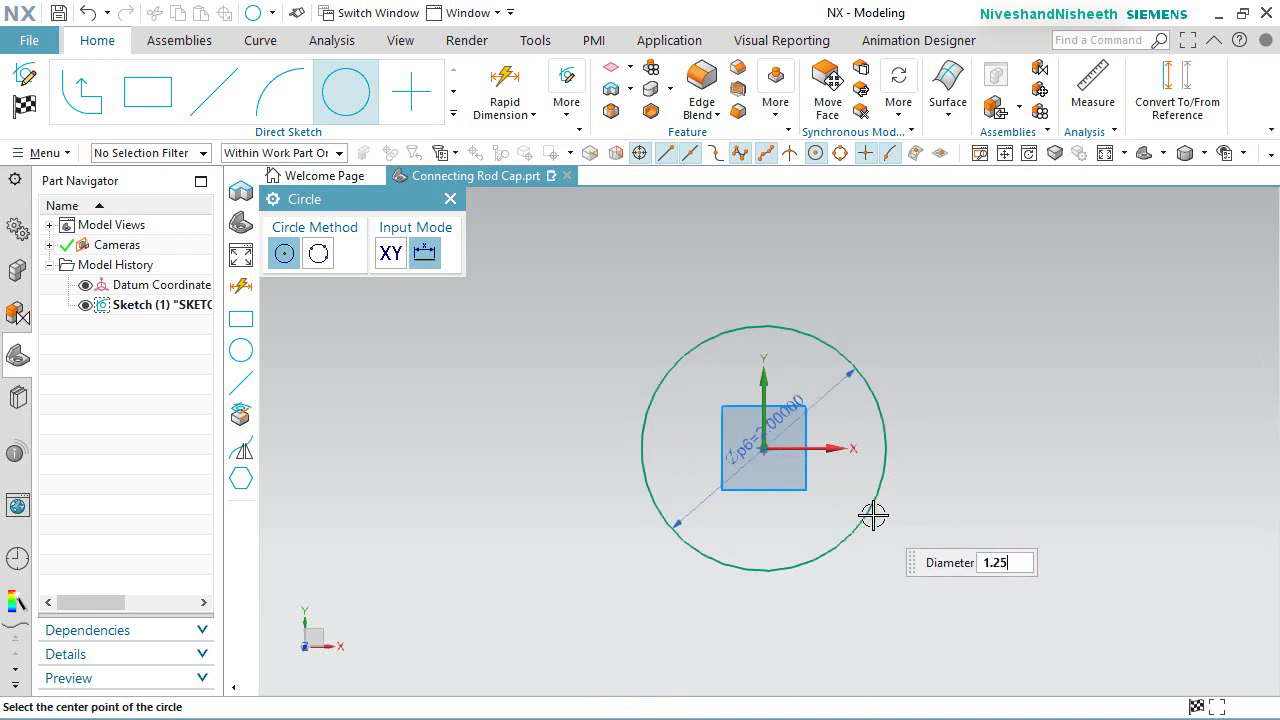
{"action": "left_click", "coordinate": [764, 448]}
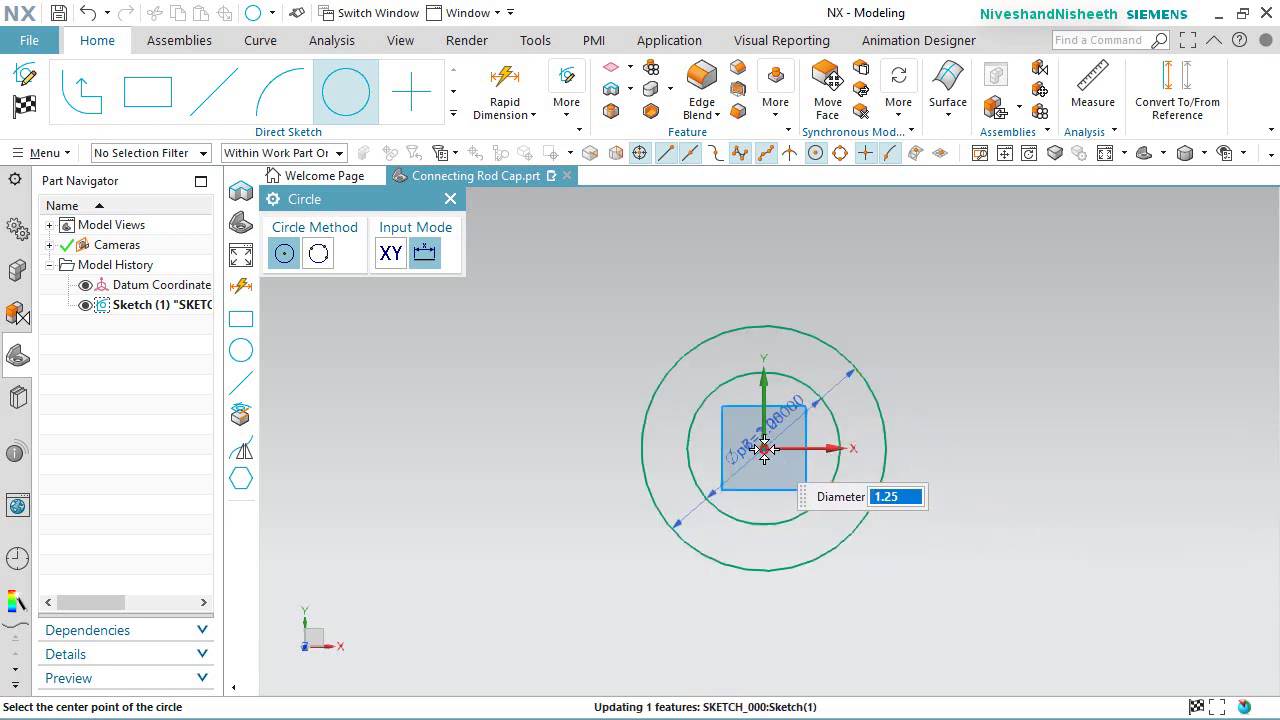
{"action": "left_click", "coordinate": [450, 198]}
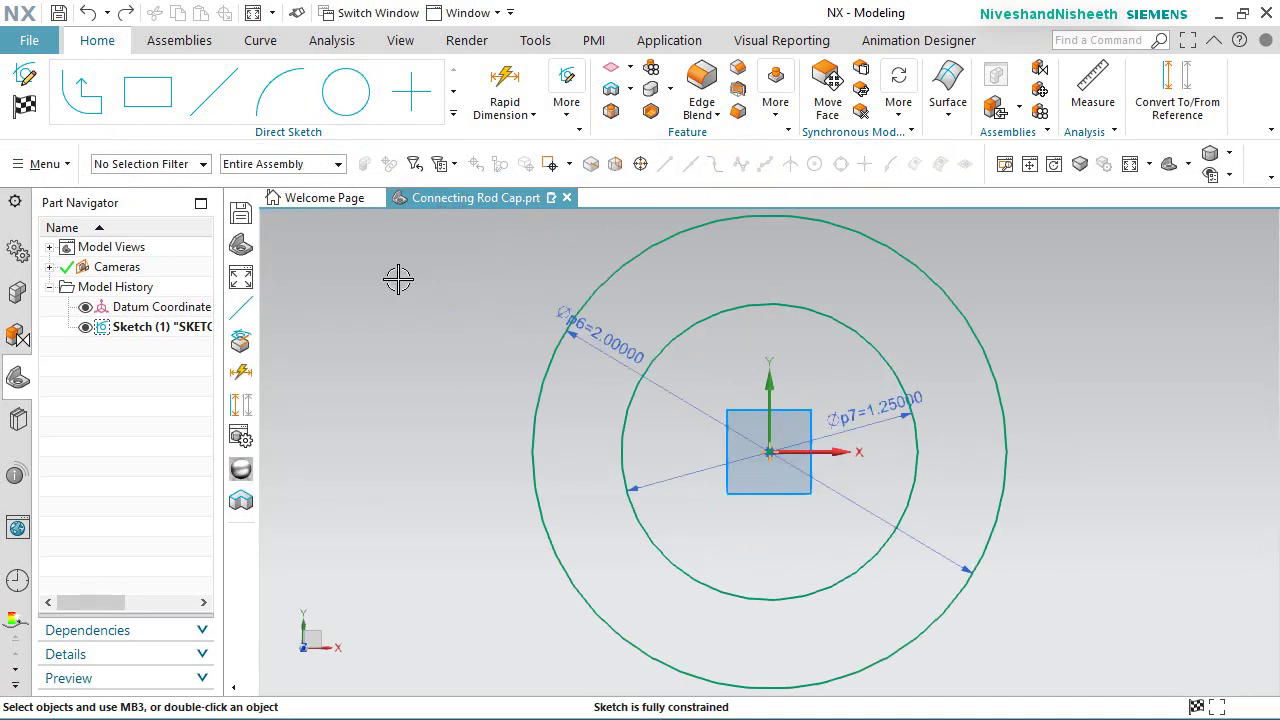
Step: Draw a horizontal line about 1.29 inches long from the origin in the negative X direction, past the outer circle
{"action": "left_click", "coordinate": [213, 92]}
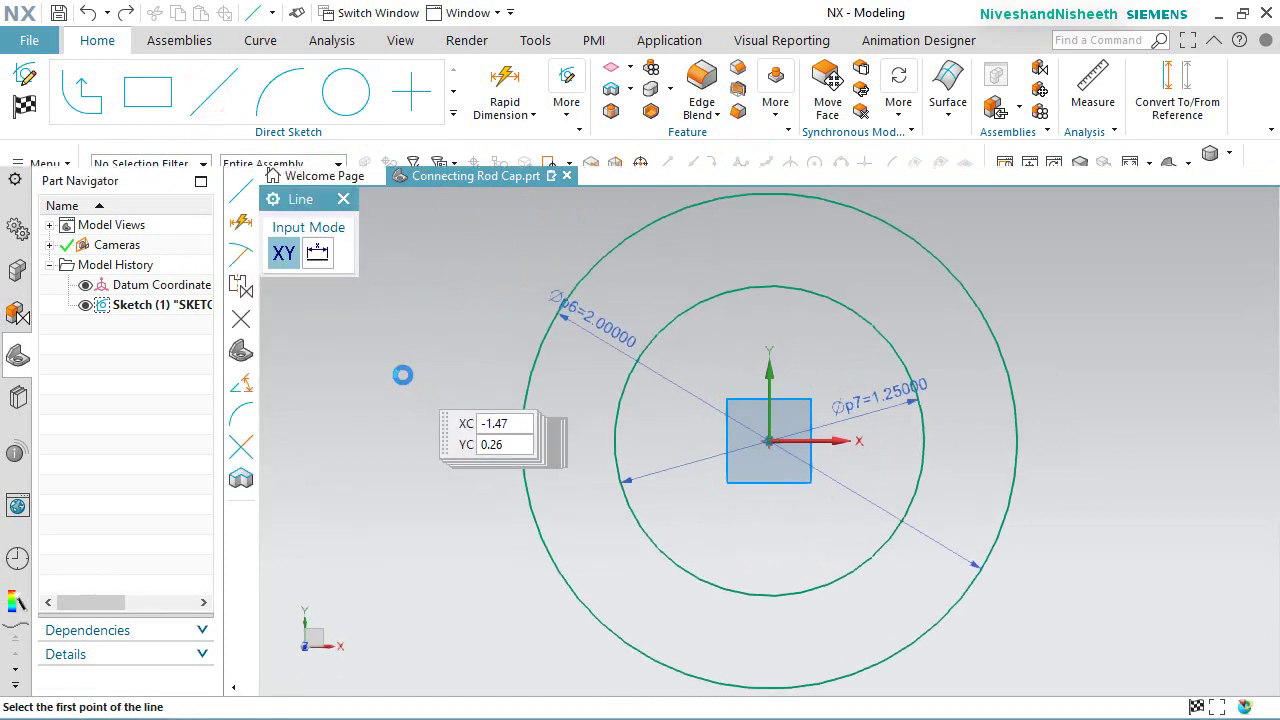
{"action": "left_click", "coordinate": [768, 441]}
{"action": "left_click", "coordinate": [451, 441]}
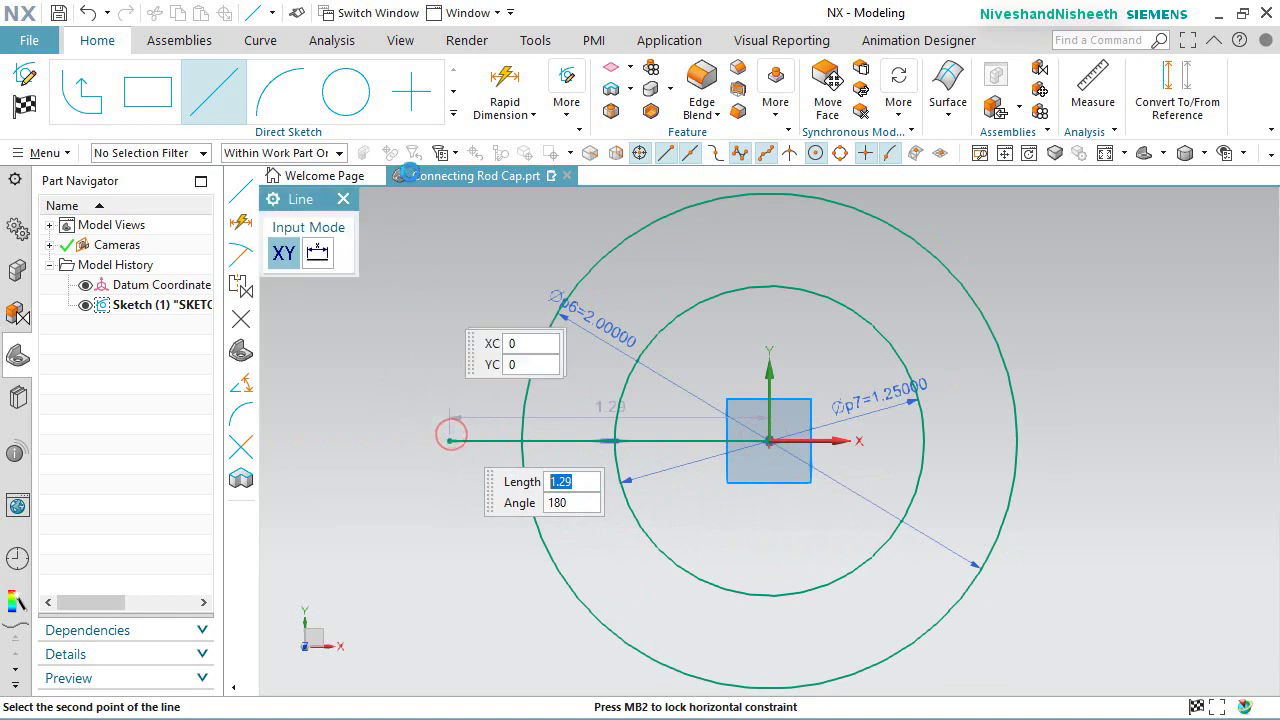
{"action": "key", "text": "Escape"}
Step: Quick Extend the horizontal line in the positive X direction to the outer circle
{"action": "left_click", "coordinate": [455, 115]}
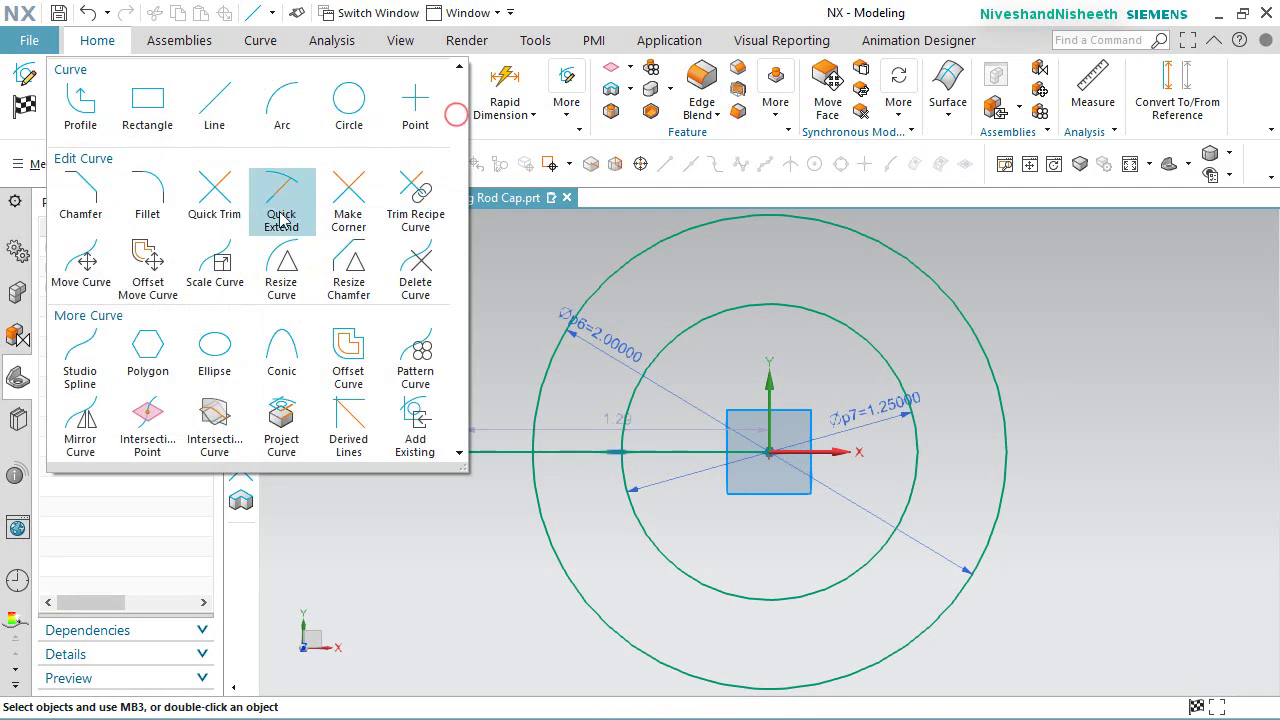
{"action": "left_click", "coordinate": [271, 223]}
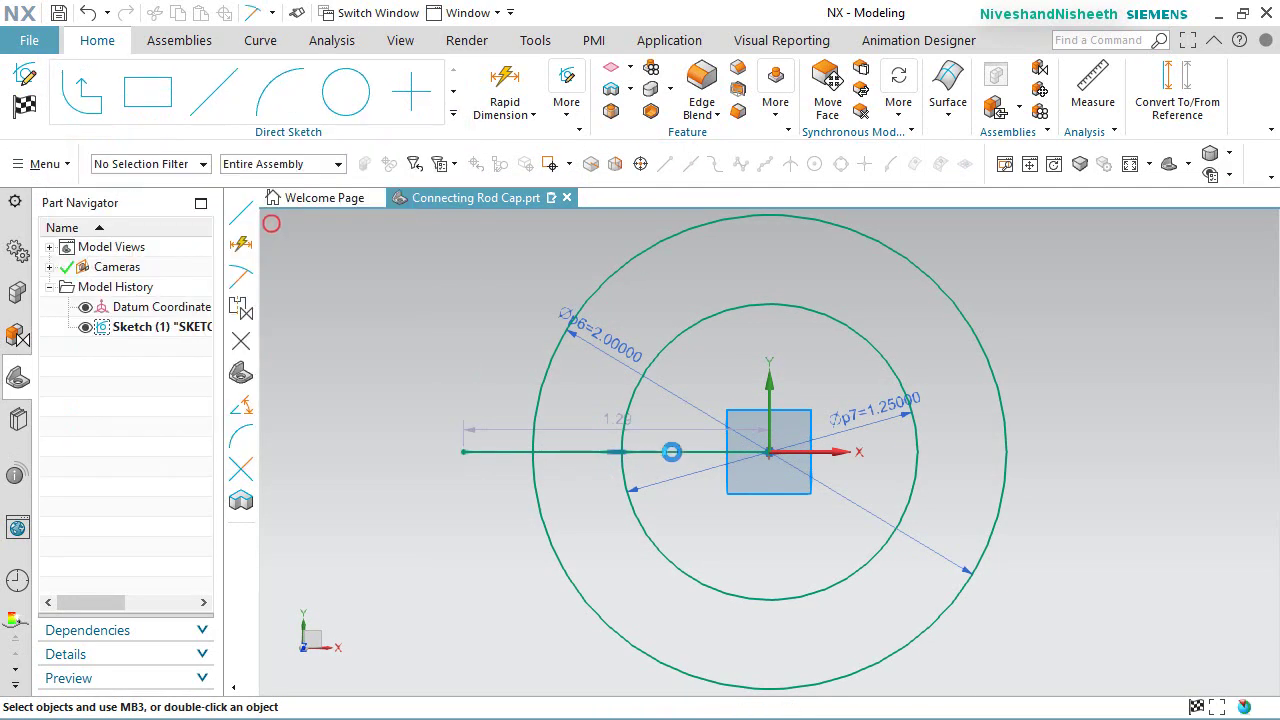
{"action": "left_click", "coordinate": [888, 449]}
{"action": "left_click", "coordinate": [486, 419]}
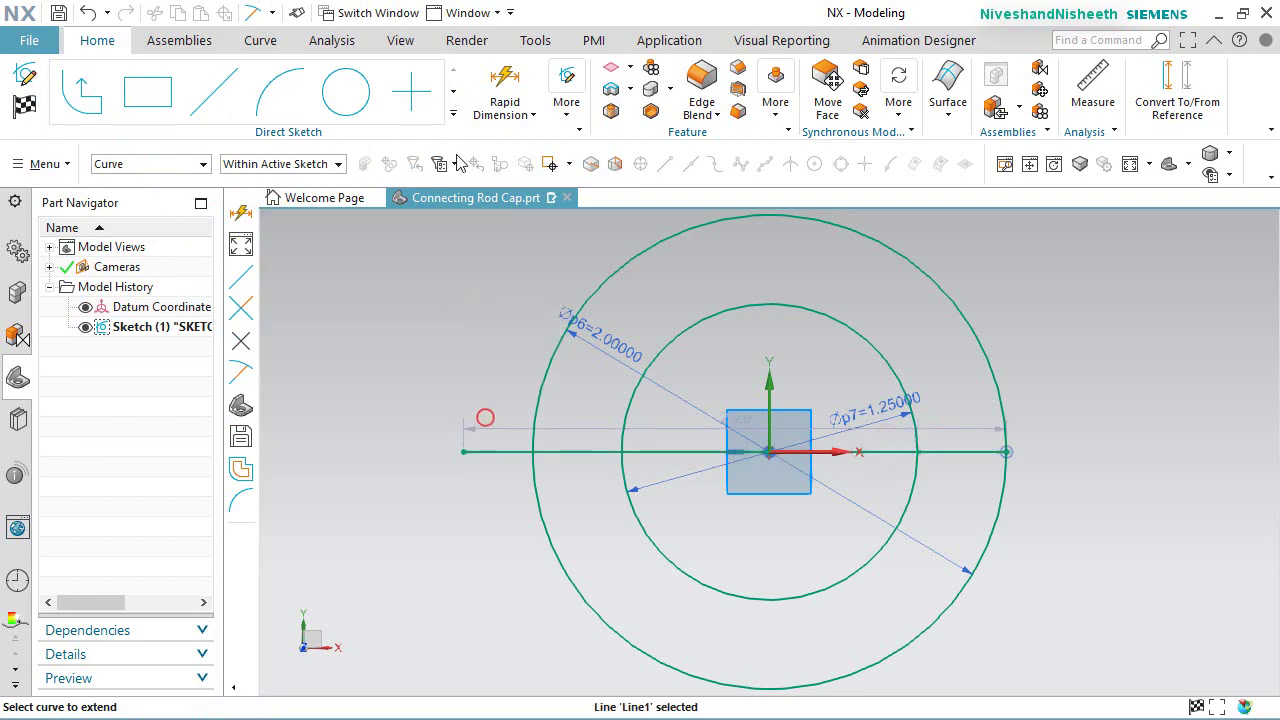
Step: Quick Trim the end of the horizontal line that projects beyond the outer circle on the negative X side
{"action": "left_click", "coordinate": [453, 113]}
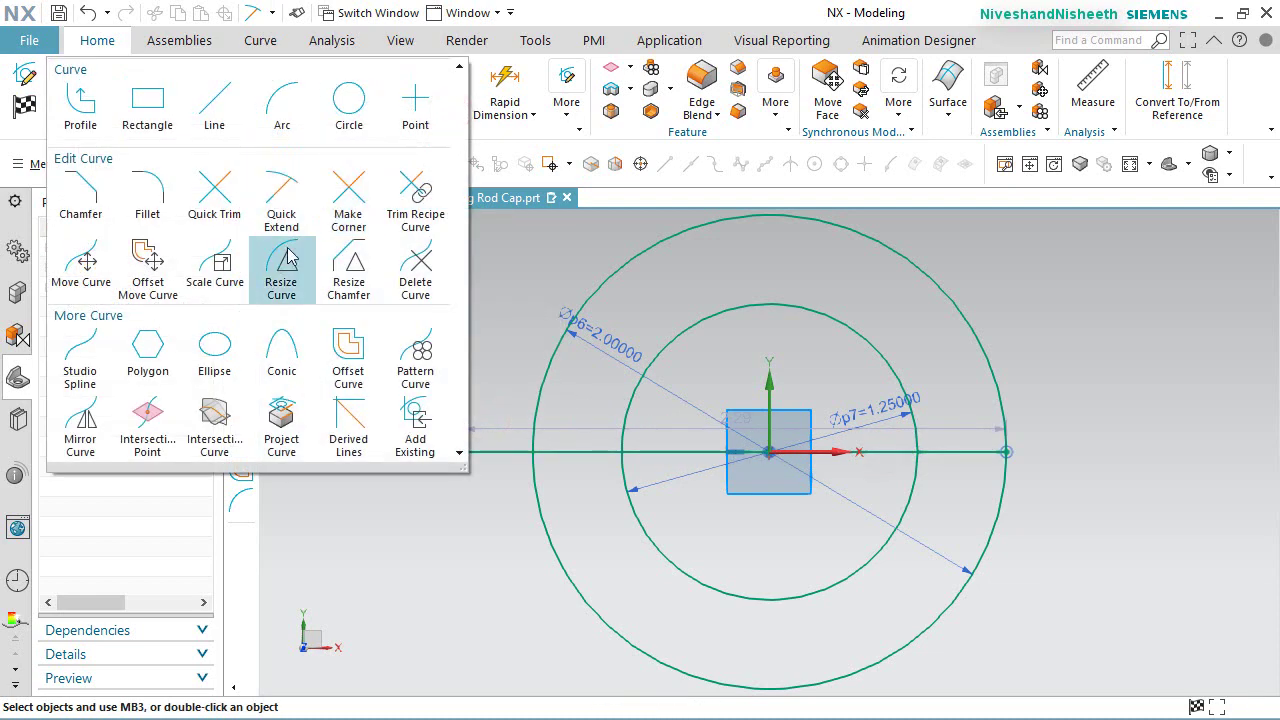
{"action": "left_click", "coordinate": [222, 207]}
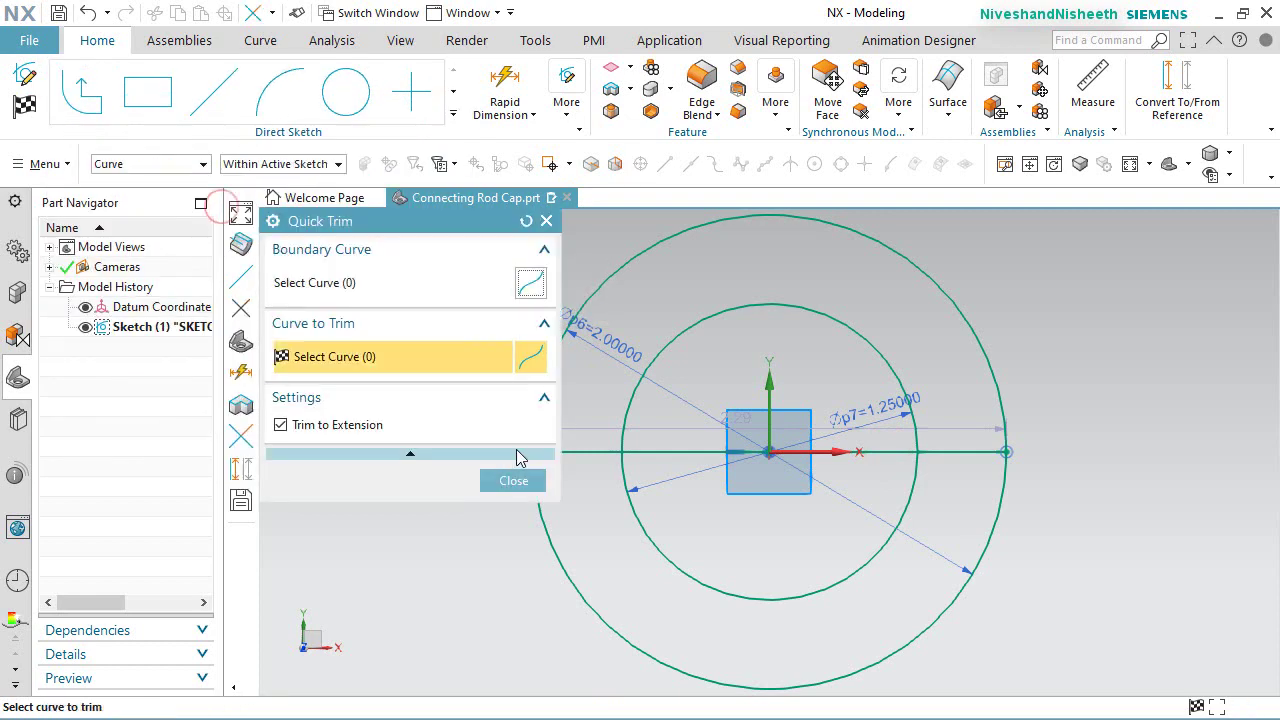
{"action": "left_click", "coordinate": [688, 455]}
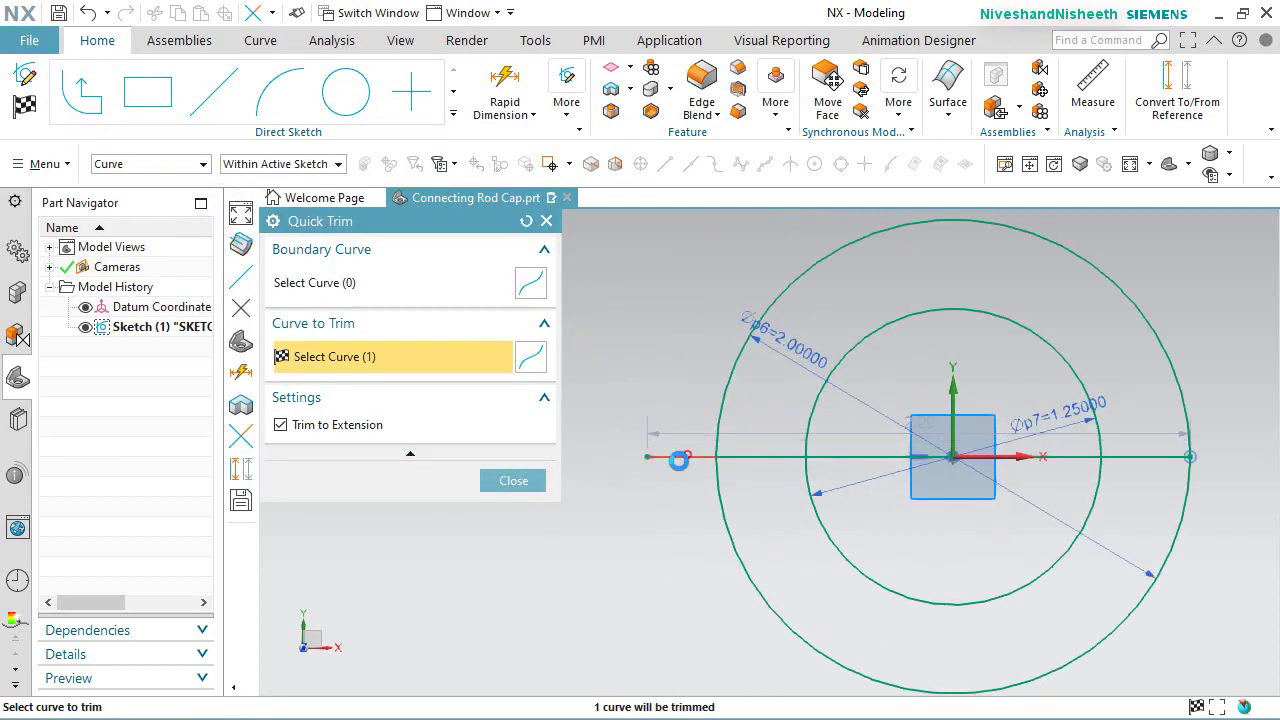
{"action": "left_click", "coordinate": [533, 484]}
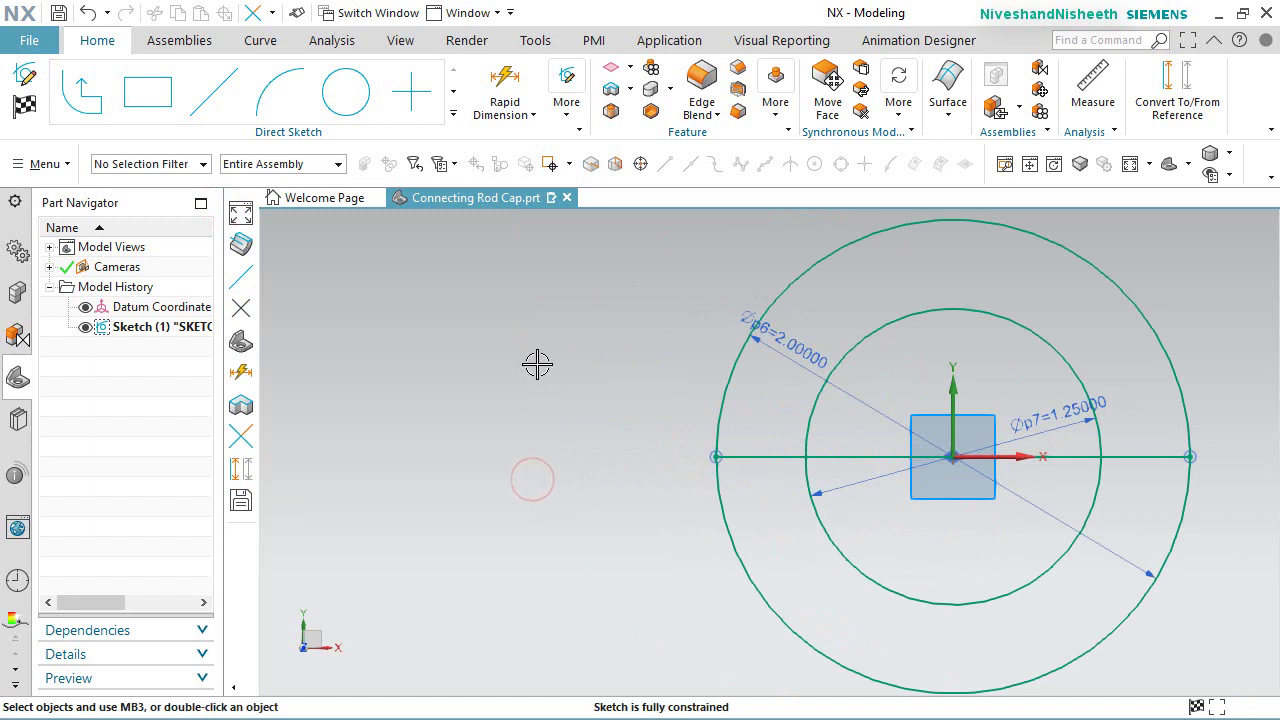
Step: Trim the line inside the inner circle and the lower halves of both circles to leave a half ring, and finish the sketch
{"action": "scroll", "coordinate": [536, 364], "scroll_direction": "down", "scroll_amount": 2}
{"action": "scroll", "coordinate": [893, 398], "scroll_direction": "up", "scroll_amount": 2}
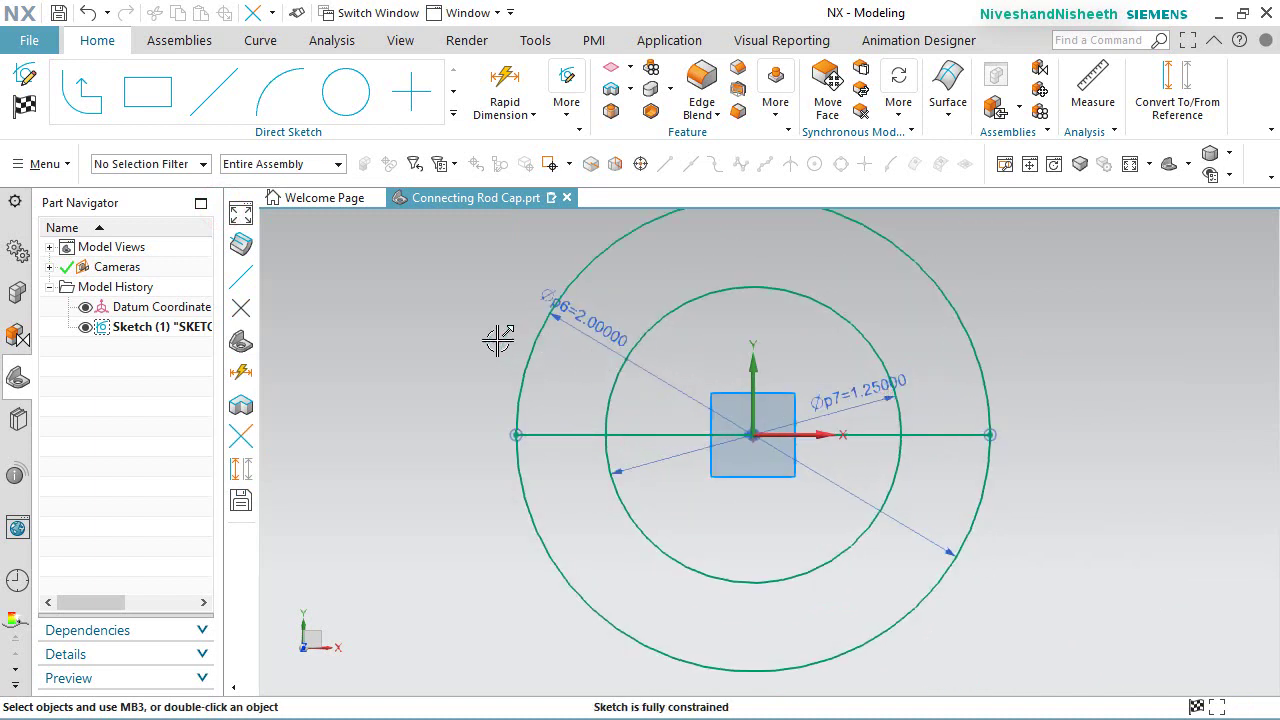
{"action": "left_click", "coordinate": [449, 314]}
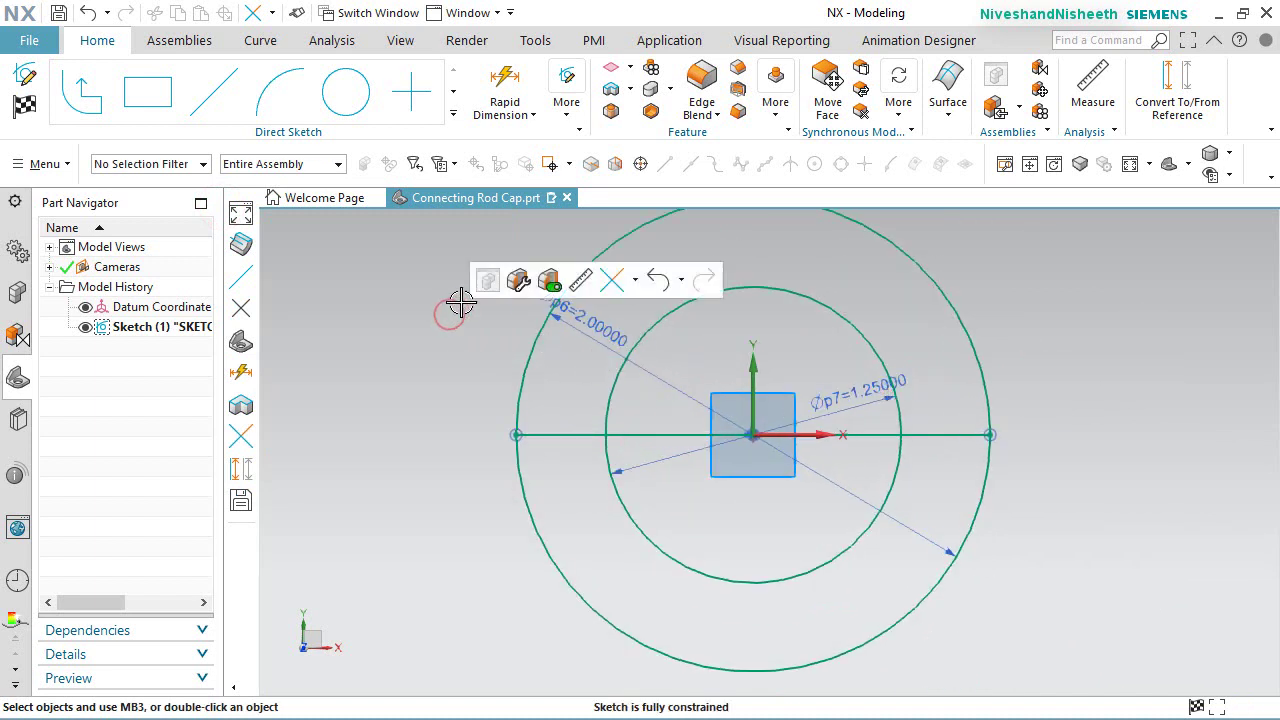
{"action": "left_click", "coordinate": [613, 284]}
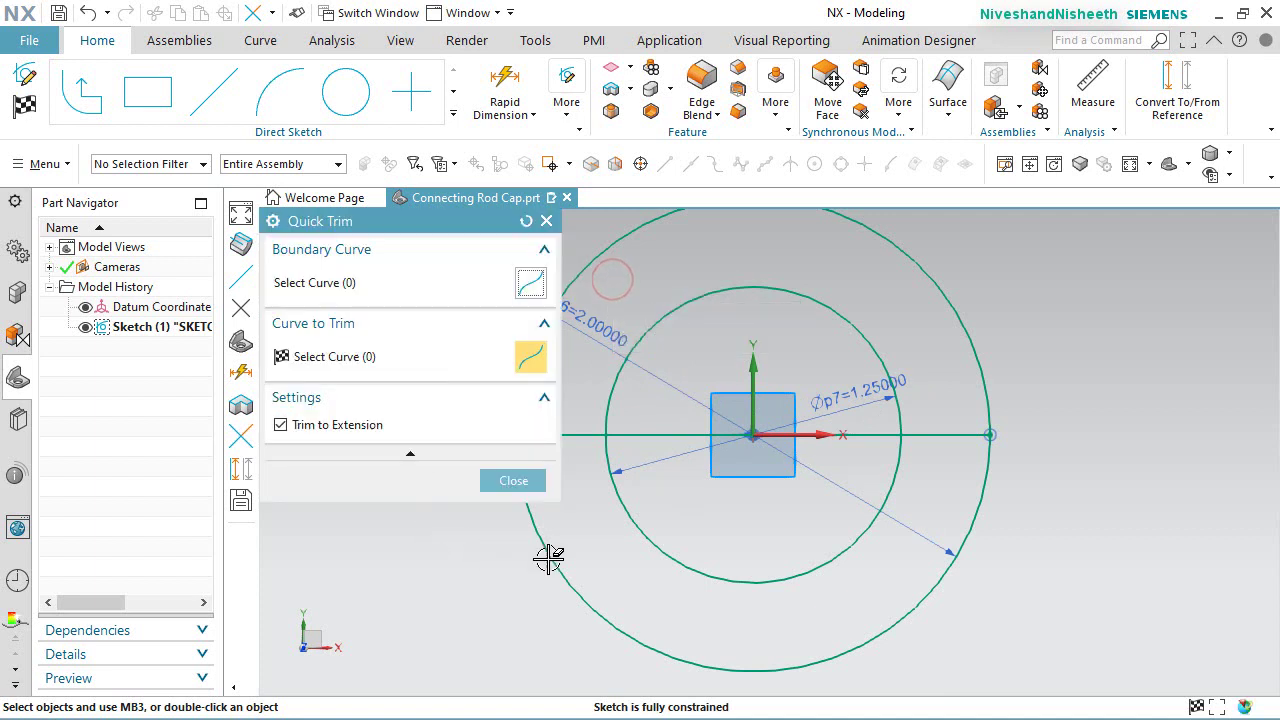
{"action": "scroll", "coordinate": [1045, 480], "scroll_direction": "down", "scroll_amount": 3}
{"action": "scroll", "coordinate": [880, 480], "scroll_direction": "up", "scroll_amount": 2}
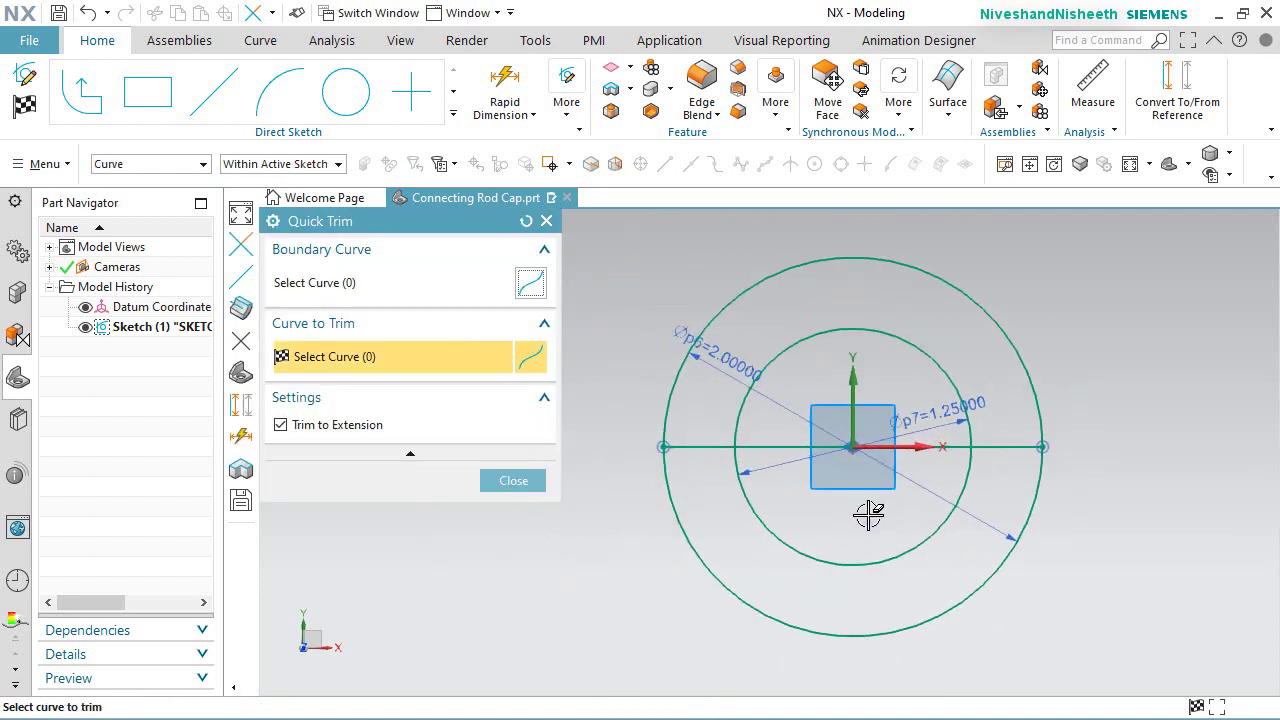
{"action": "left_click", "coordinate": [790, 449]}
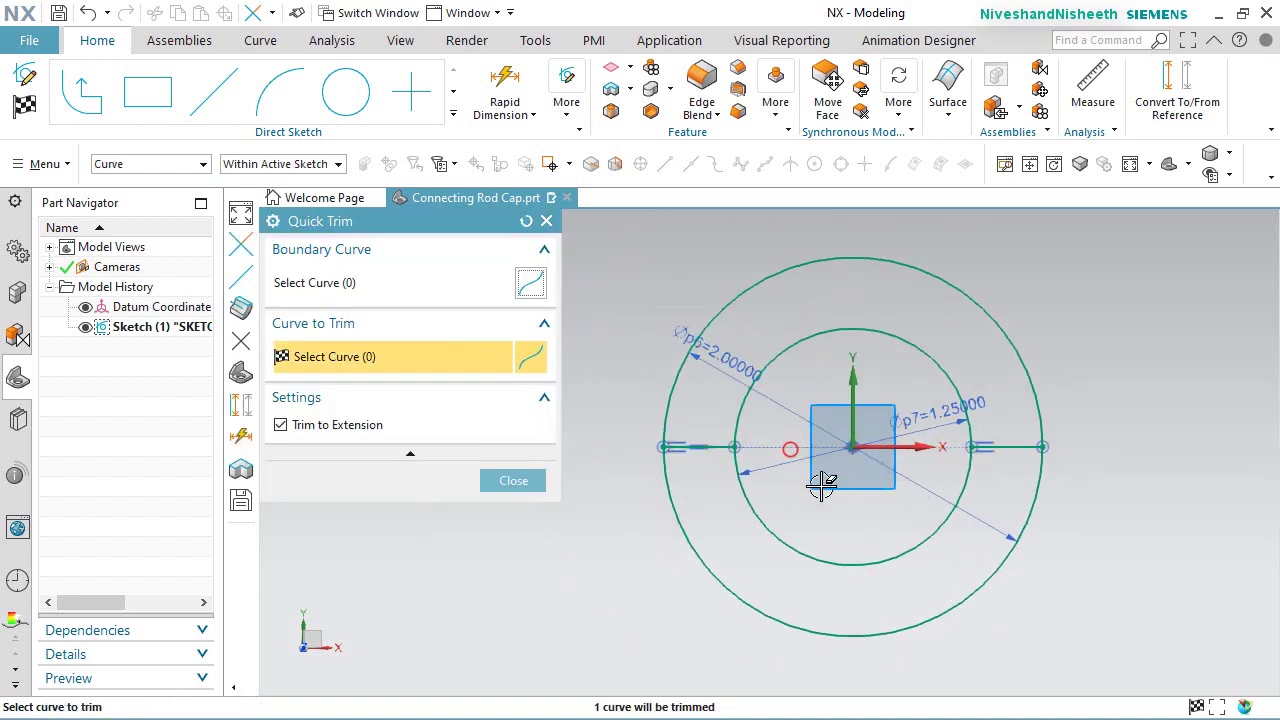
{"action": "left_click", "coordinate": [794, 543]}
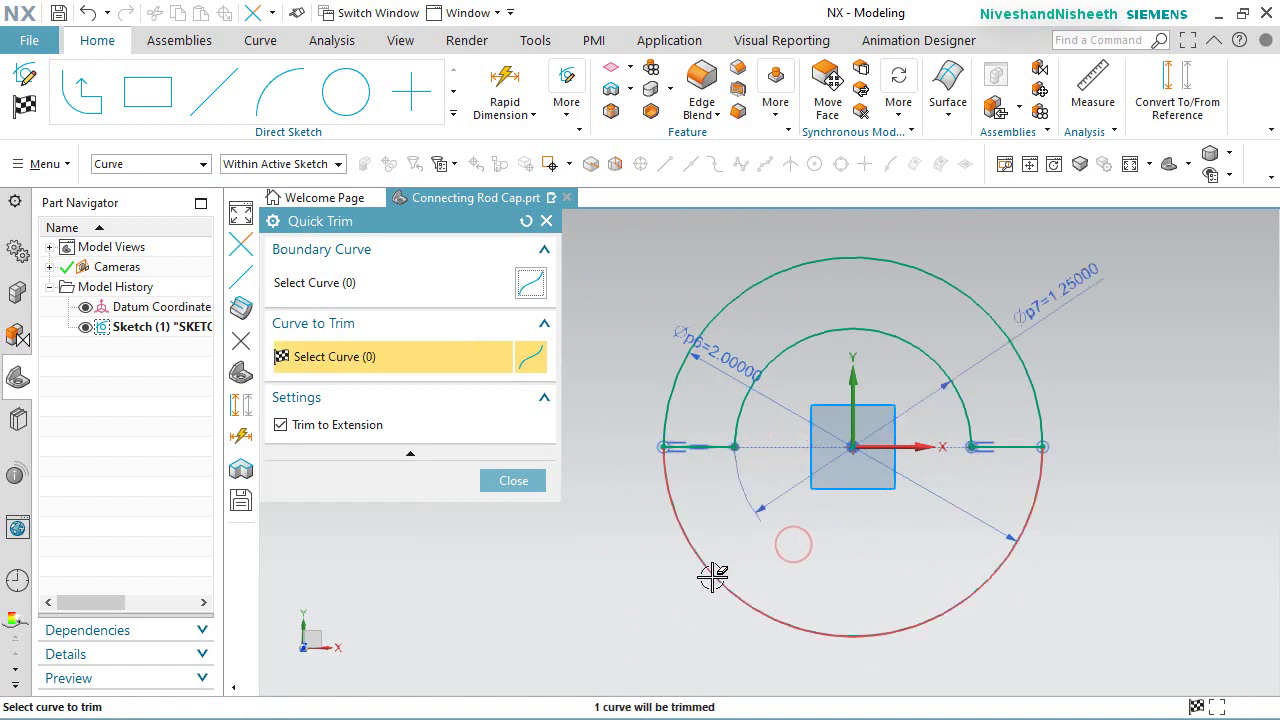
{"action": "left_click", "coordinate": [712, 577]}
{"action": "left_click", "coordinate": [528, 490]}
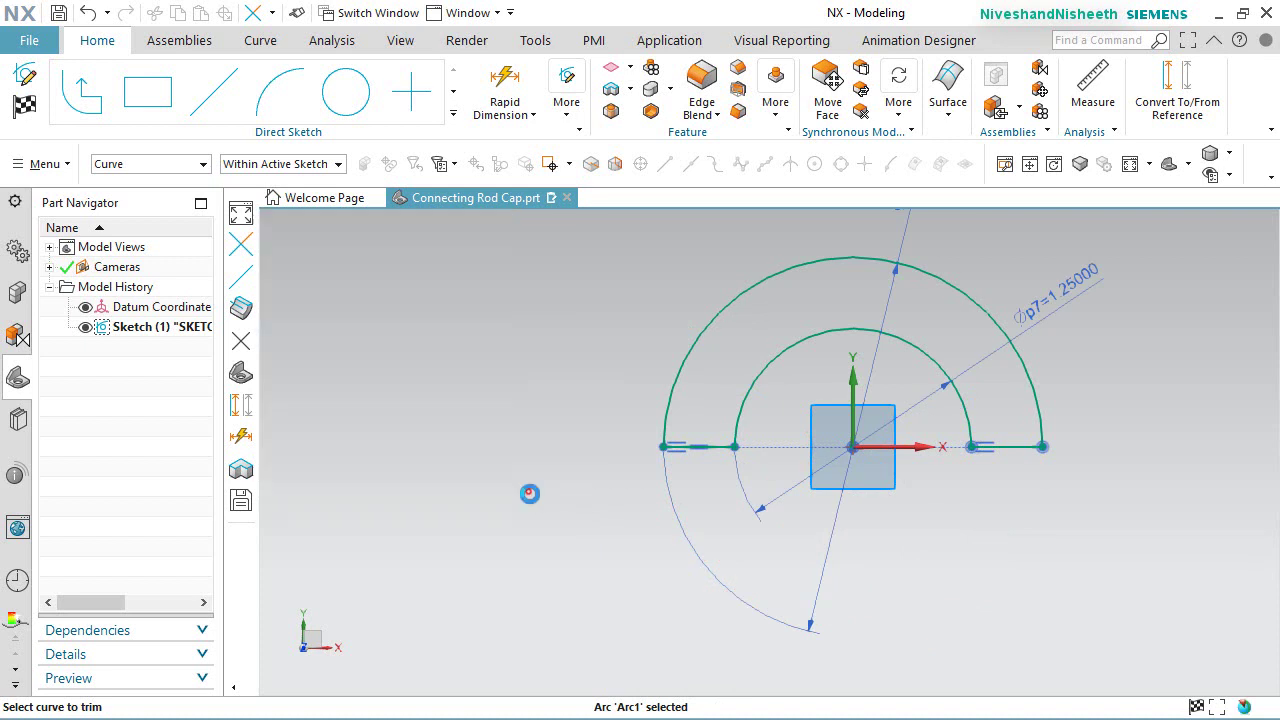
{"action": "left_click", "coordinate": [26, 106]}
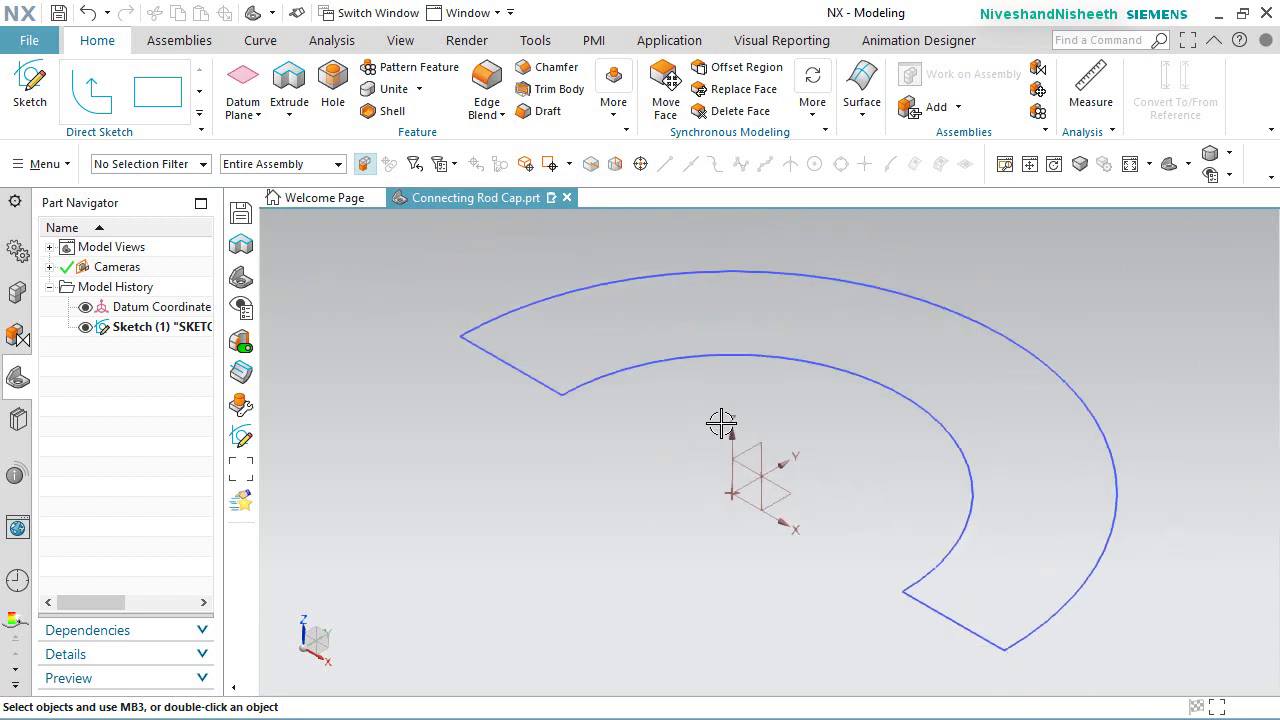
Step: Start an Extrude of the half-ring sketch profile and open the choices for its start limit
{"action": "left_click", "coordinate": [288, 80]}
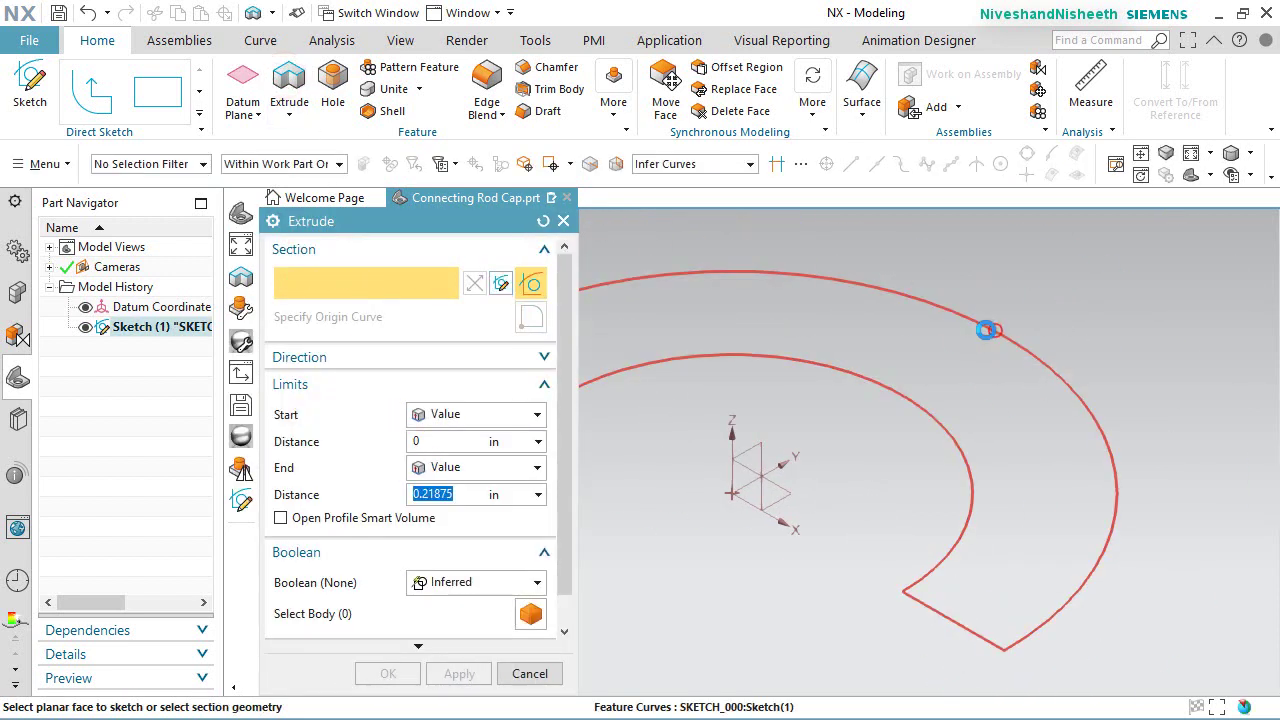
{"action": "left_click", "coordinate": [987, 330]}
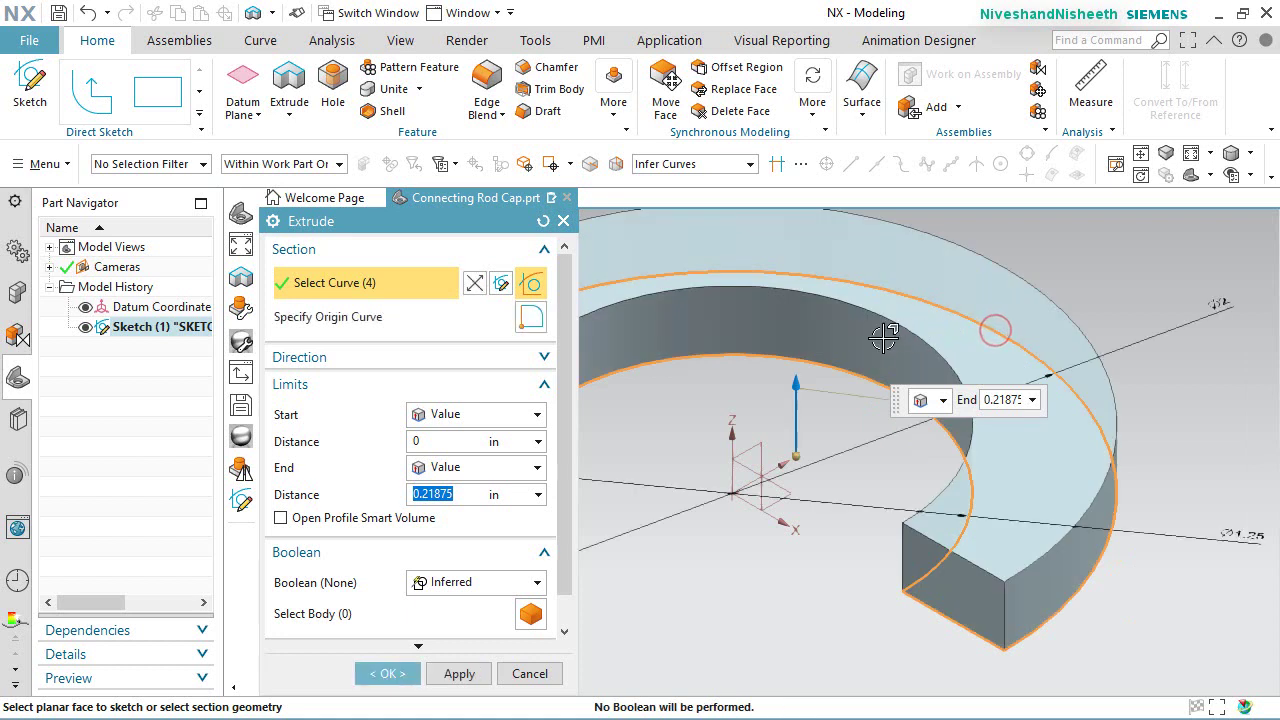
{"action": "left_click", "coordinate": [537, 414]}
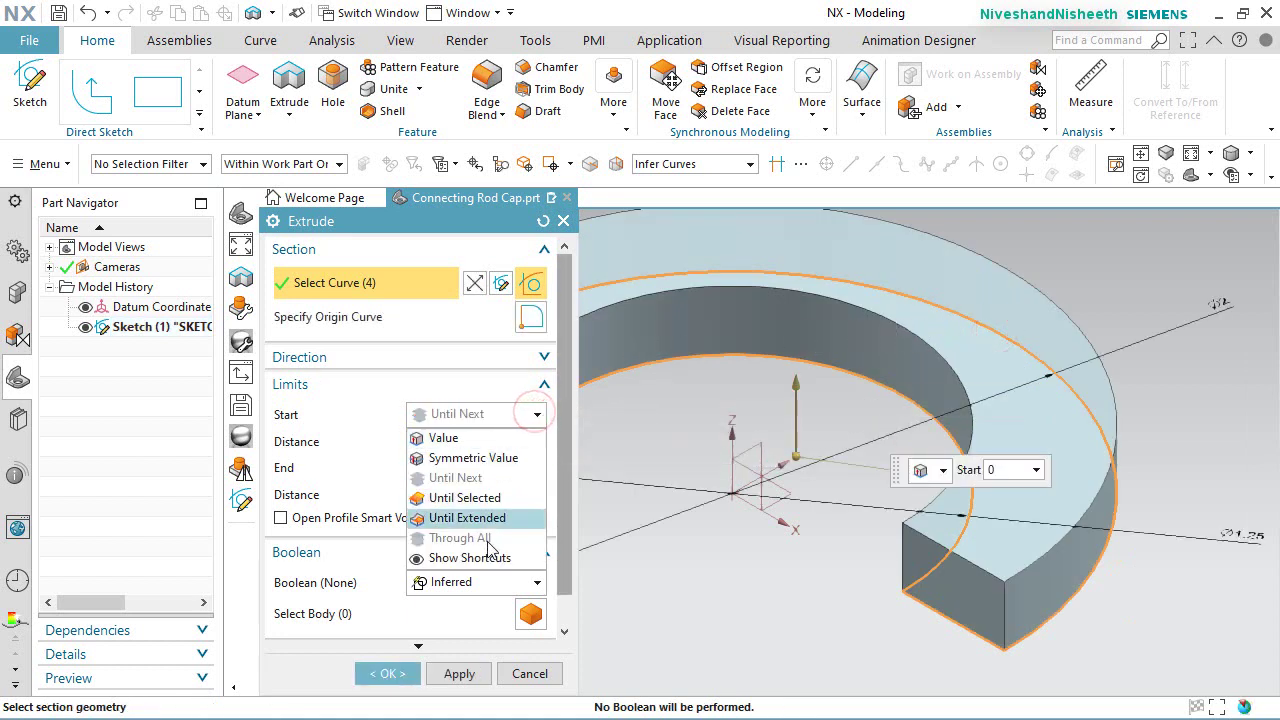
Step: Extrude the half-ring profile symmetrically about the sketch plane with a distance of .990/2 in
{"action": "left_click", "coordinate": [470, 457]}
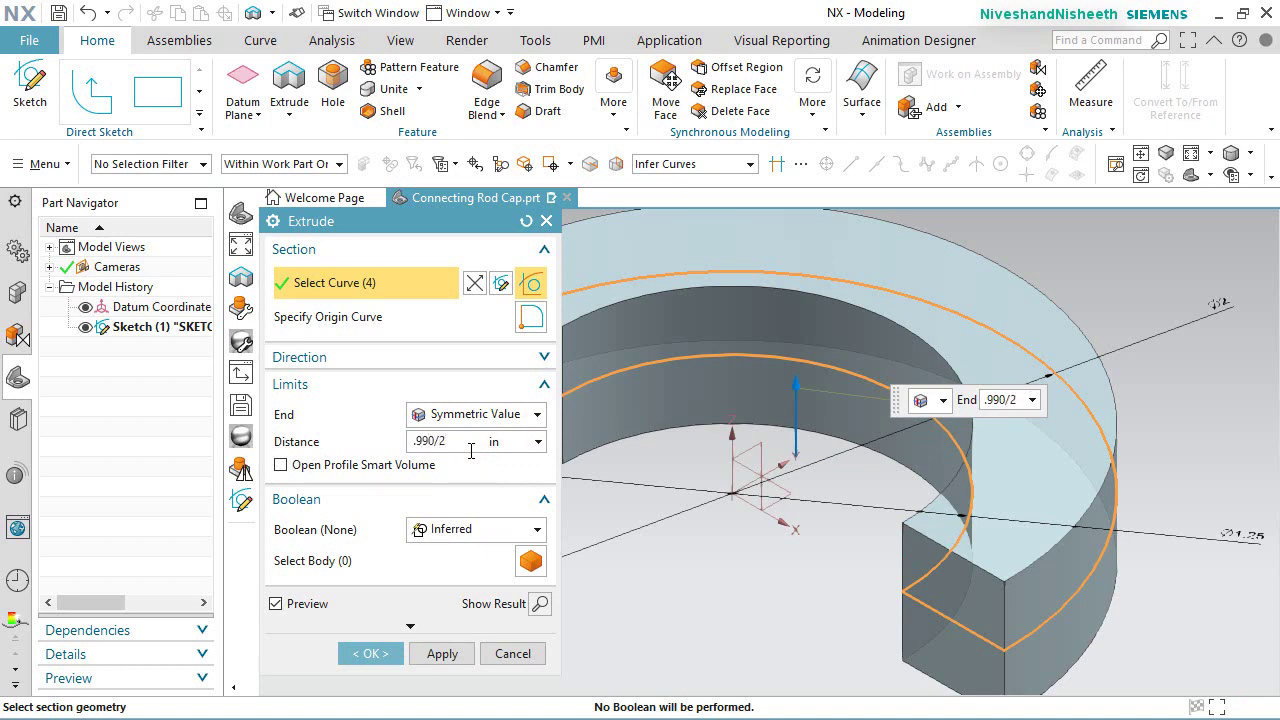
{"action": "type", "text": ".990/2"}
{"action": "key", "text": "Return"}
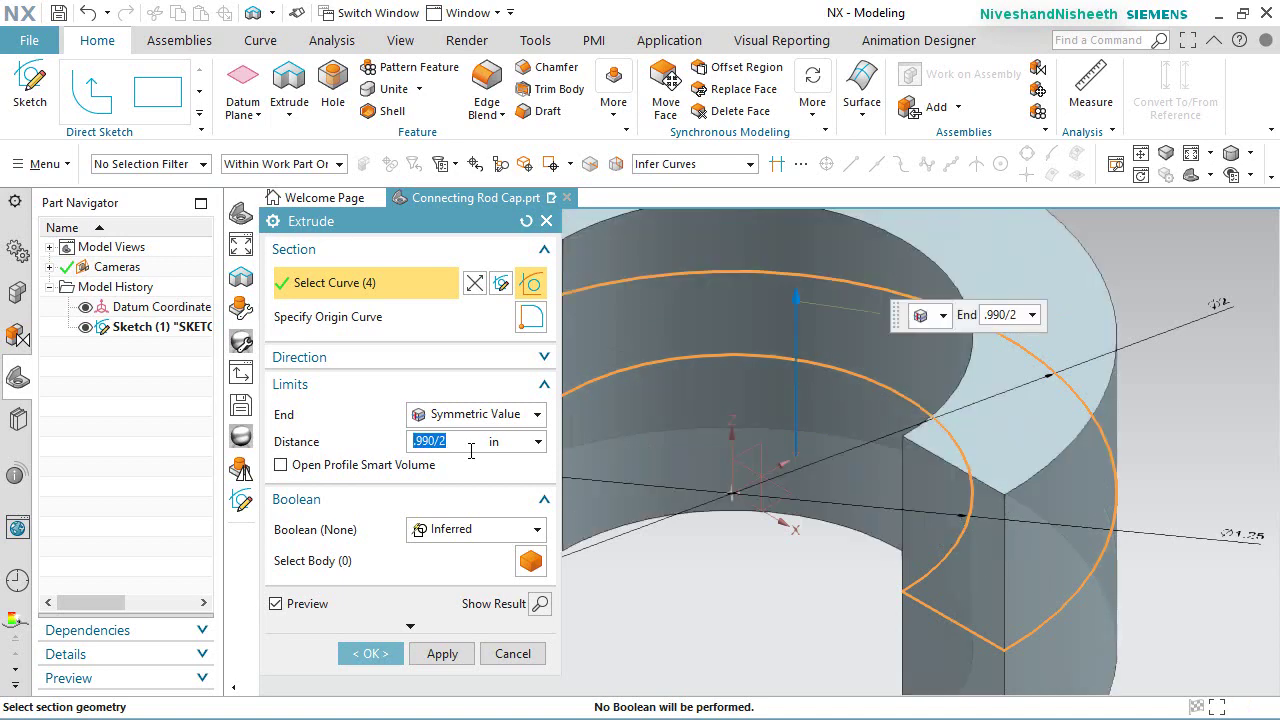
{"action": "left_click", "coordinate": [386, 655]}
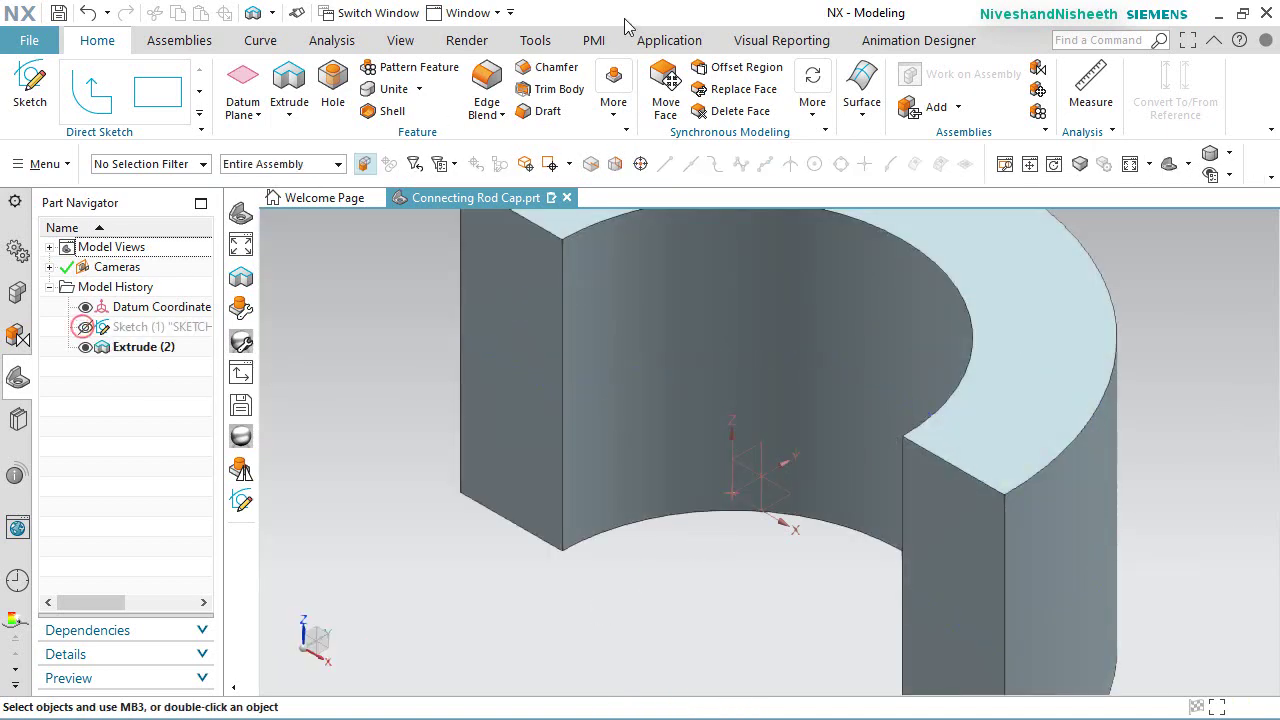
Step: Enable True Shading and assign a light grey metallic material to the half-ring body
{"action": "left_click", "coordinate": [400, 40]}
{"action": "left_click", "coordinate": [1100, 108]}
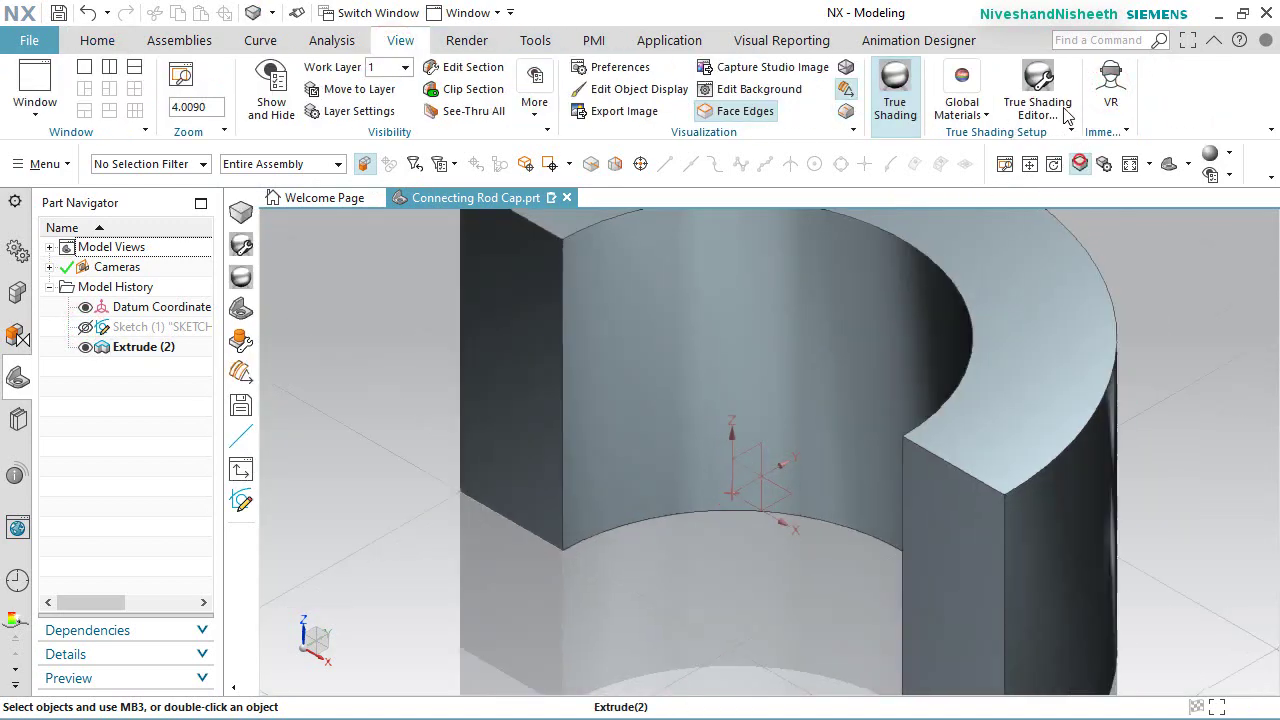
{"action": "left_click", "coordinate": [1040, 84]}
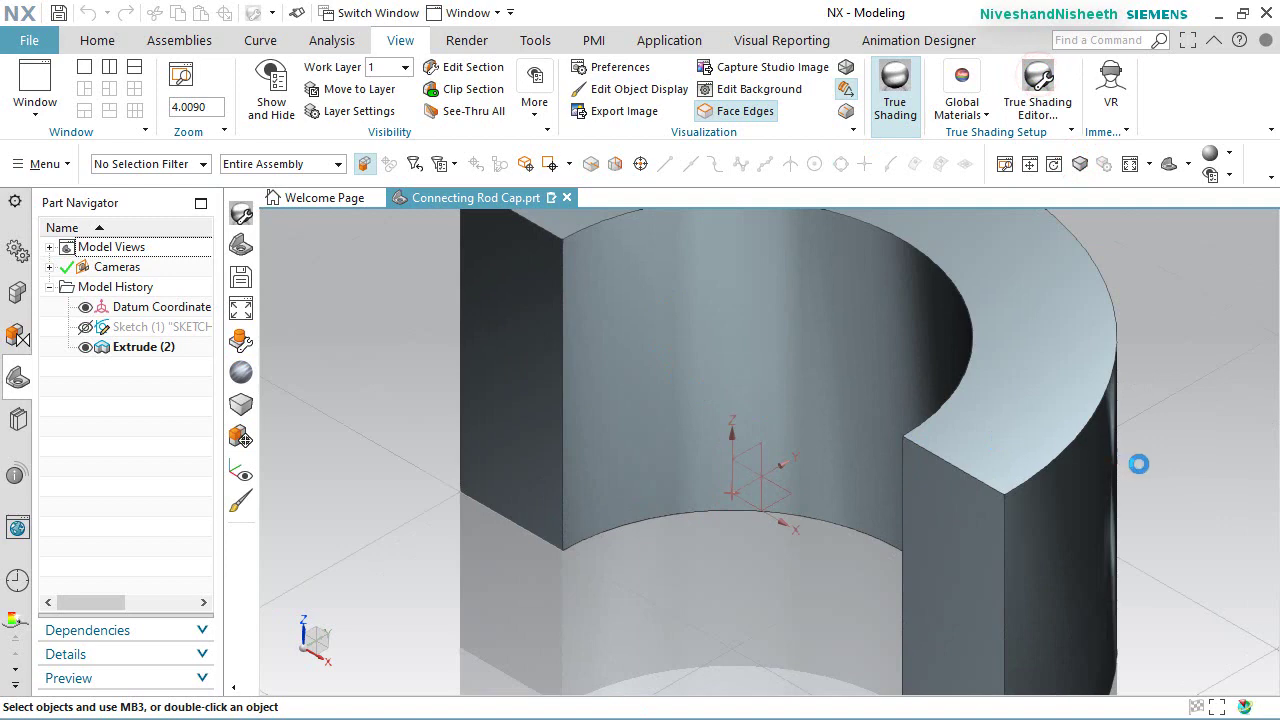
{"action": "left_click", "coordinate": [992, 425]}
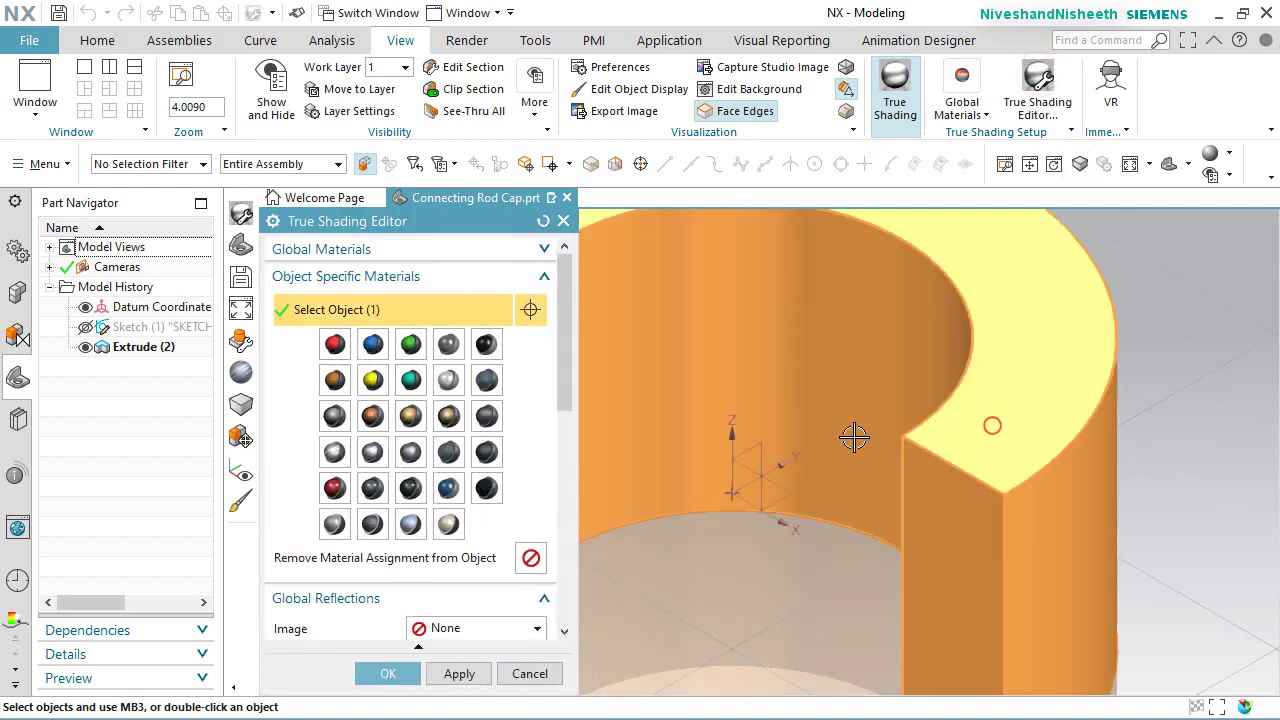
{"action": "left_click", "coordinate": [334, 452]}
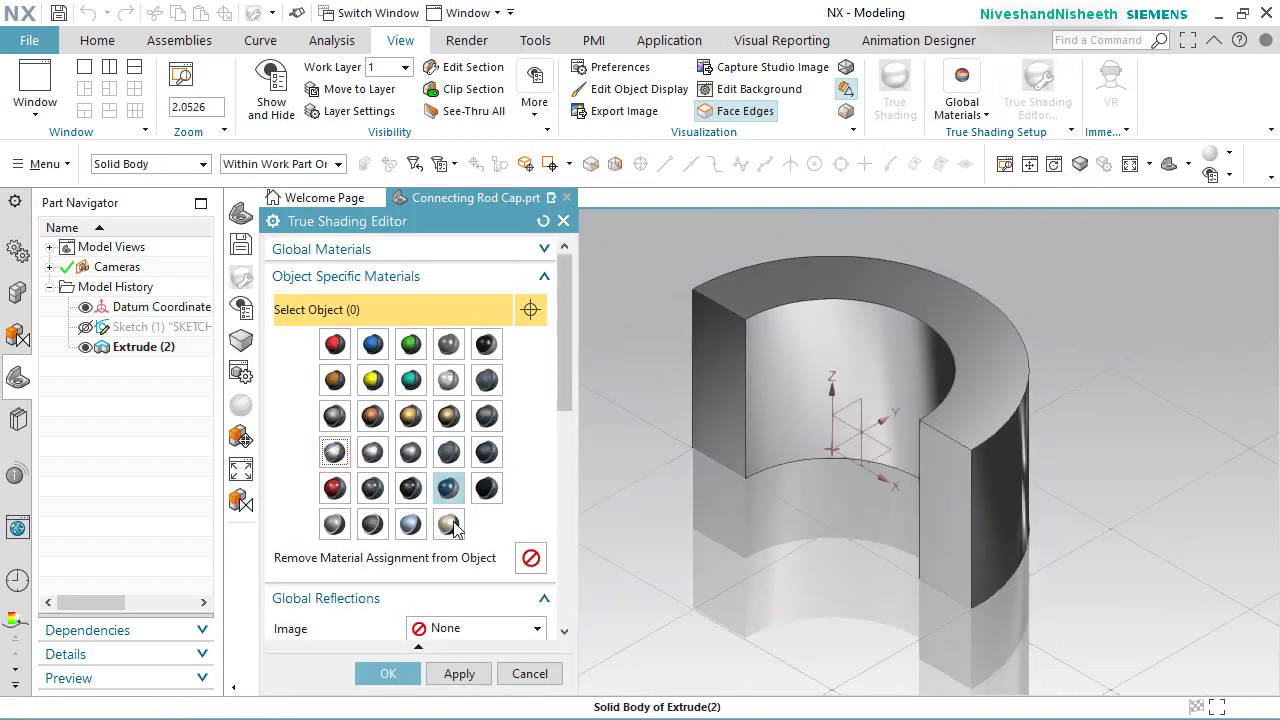
Step: Turn off the ground plane grid, planar shadows and floor reflection, and brighten the scene lights slightly
{"action": "scroll", "coordinate": [452, 527], "scroll_direction": "down", "scroll_amount": 5}
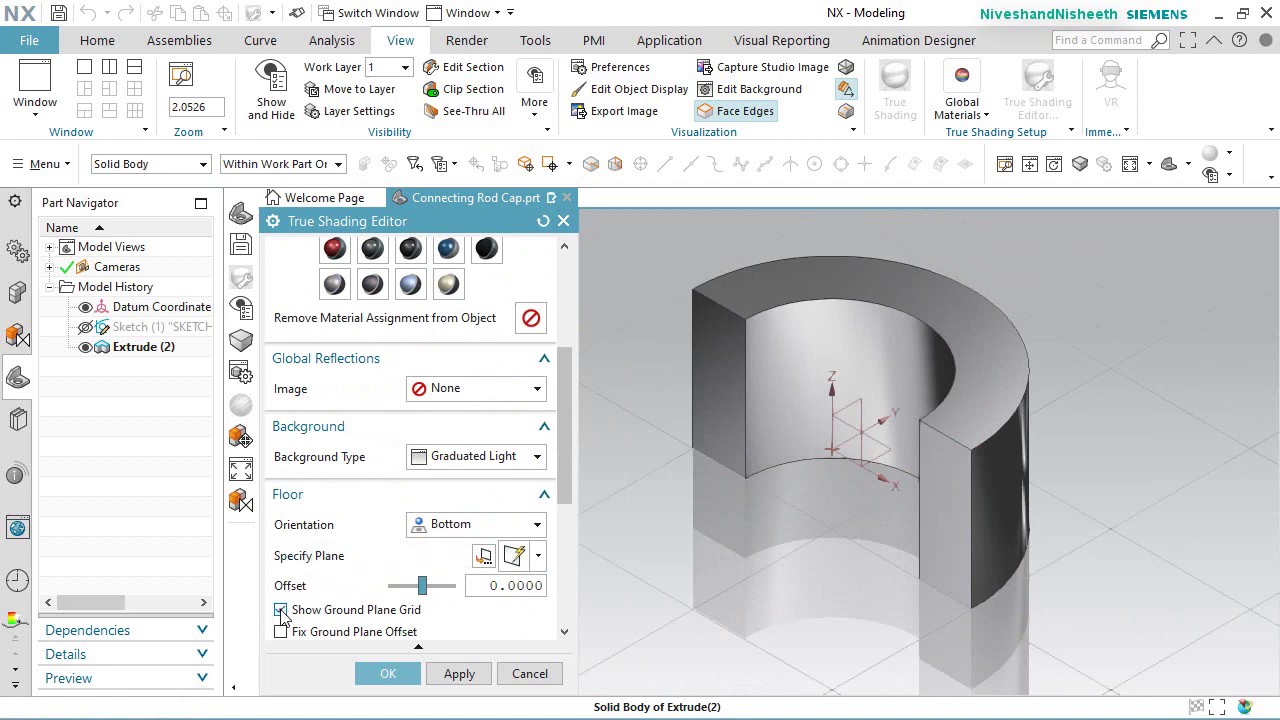
{"action": "left_click", "coordinate": [281, 610]}
{"action": "scroll", "coordinate": [290, 590], "scroll_direction": "down", "scroll_amount": 4}
{"action": "left_click", "coordinate": [287, 561]}
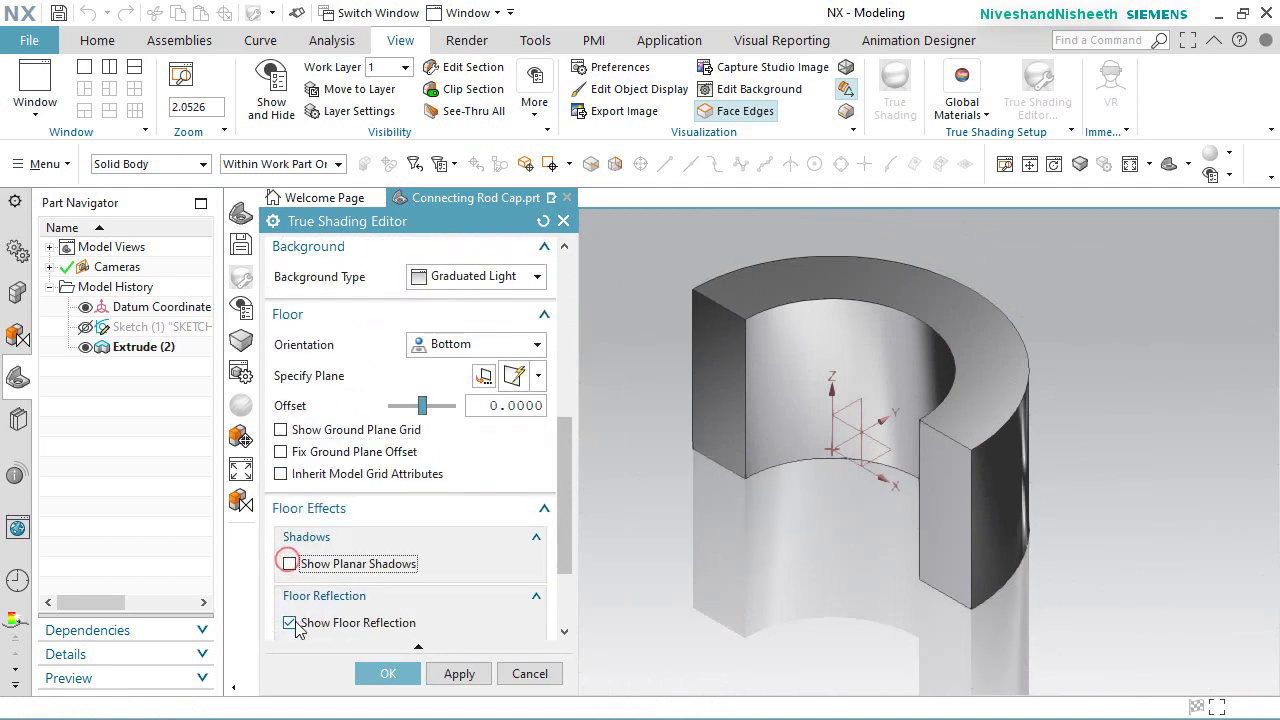
{"action": "left_click", "coordinate": [290, 622]}
{"action": "scroll", "coordinate": [292, 620], "scroll_direction": "down", "scroll_amount": 3}
{"action": "left_click_drag", "start_coordinate": [478, 598], "coordinate": [484, 600]}
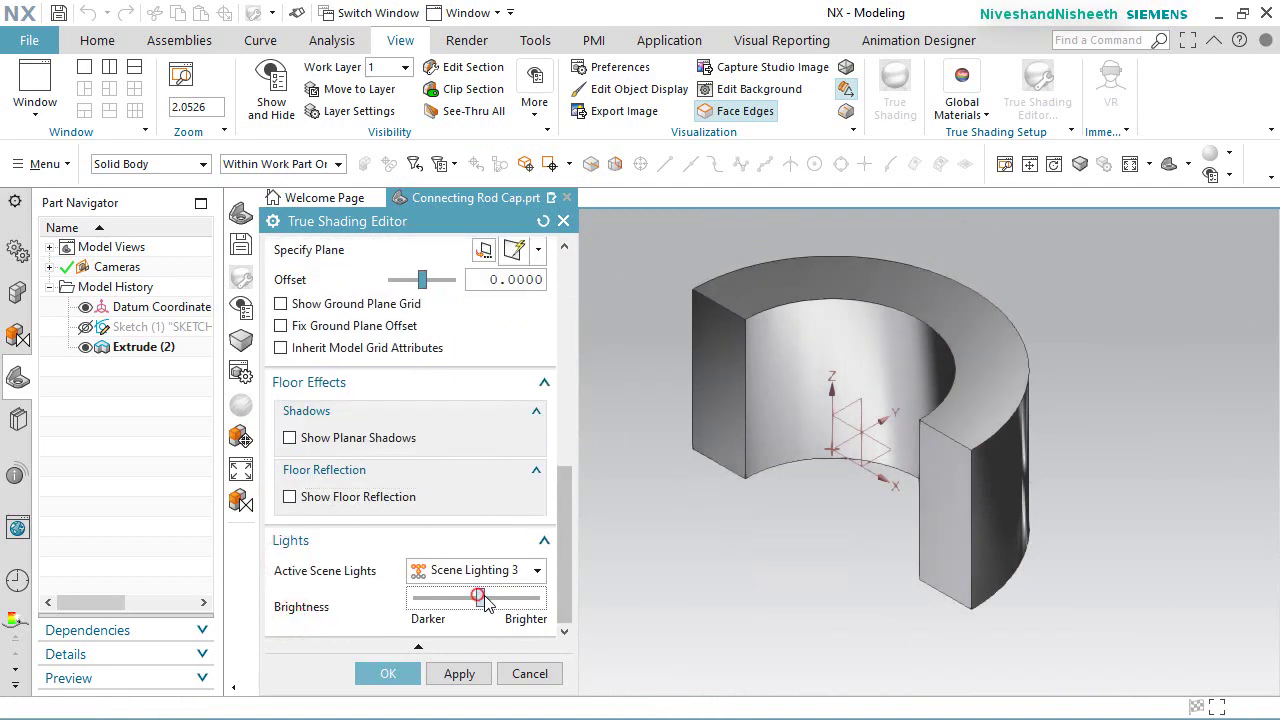
{"action": "left_click", "coordinate": [388, 674]}
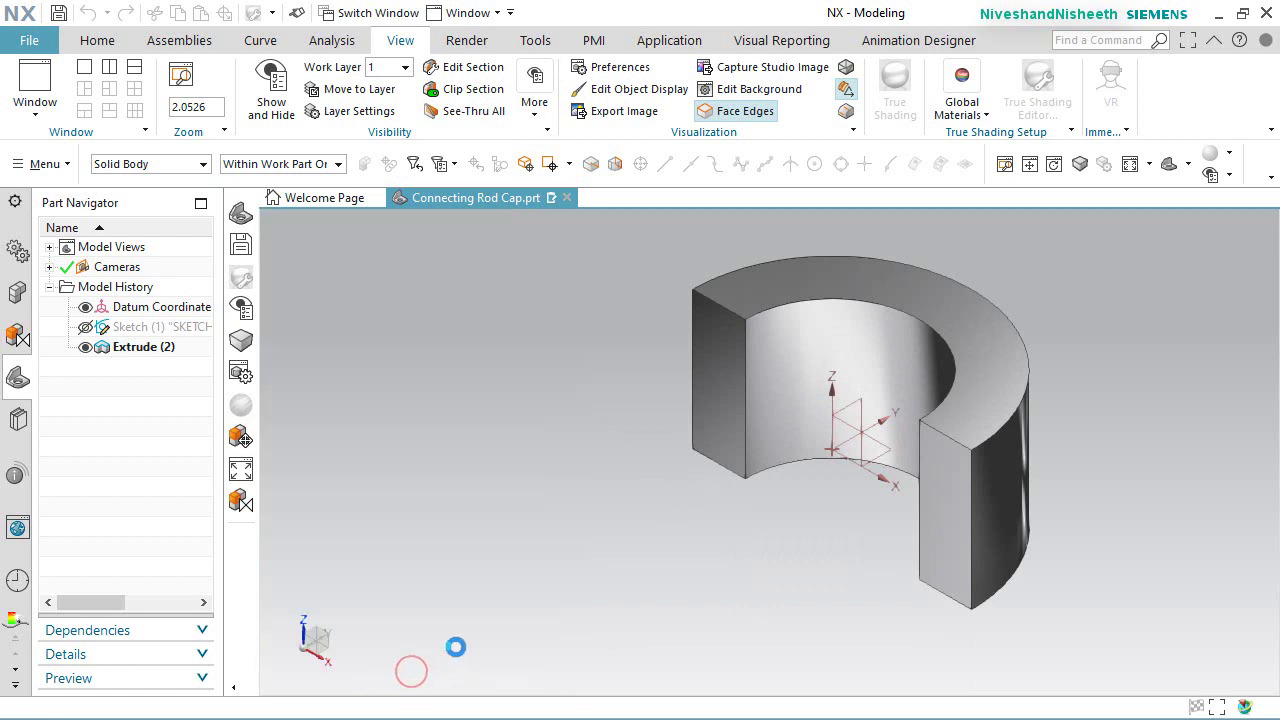
Step: Save the part and chamfer the inner circular edges of the half ring with a .02 in offset at 45°
{"action": "left_click", "coordinate": [92, 40]}
{"action": "left_click", "coordinate": [58, 13]}
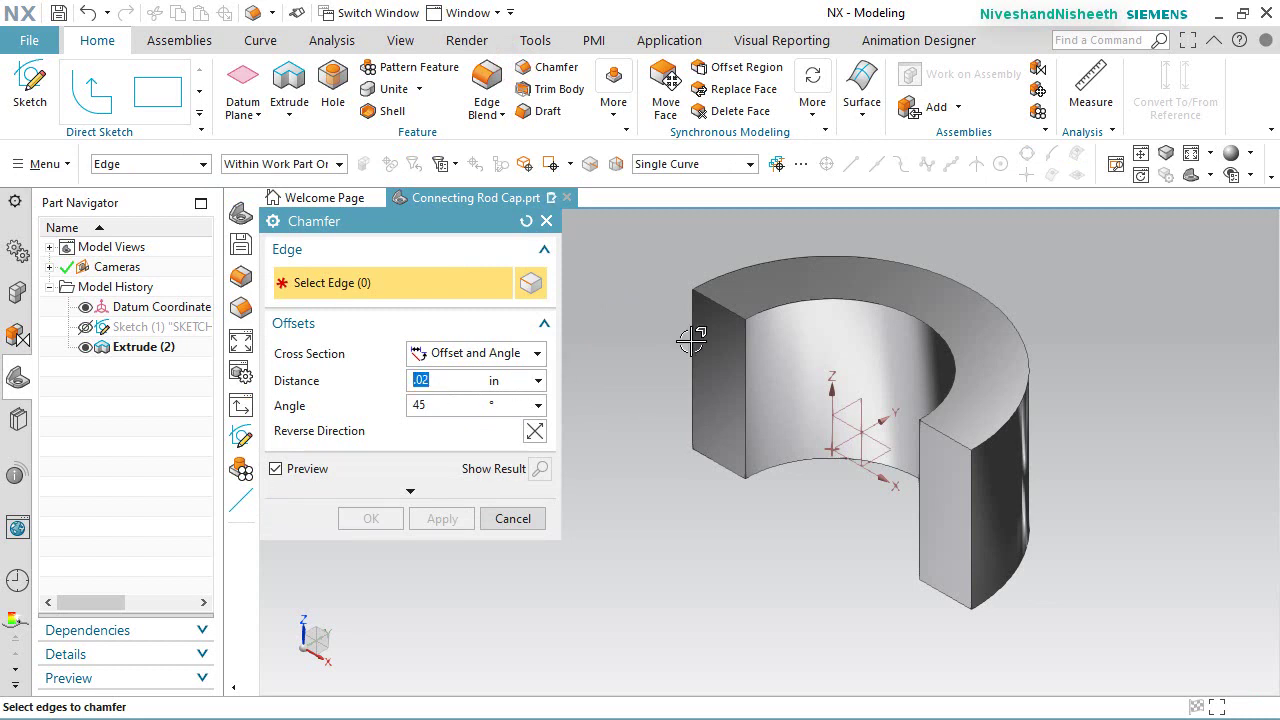
{"action": "left_click", "coordinate": [790, 468]}
{"action": "left_click", "coordinate": [362, 519]}
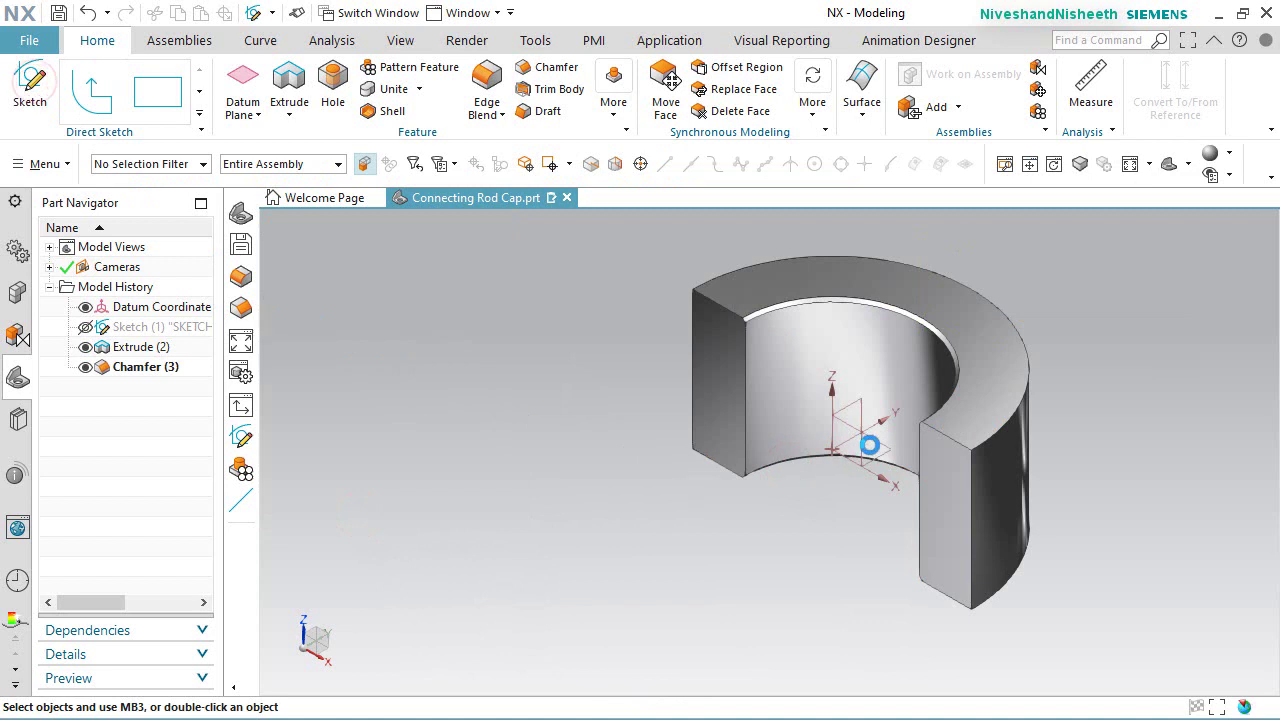
Step: Create a sketch on the XY plane and add intersection curves where that plane cuts the half-ring body
{"action": "key", "text": "s"}
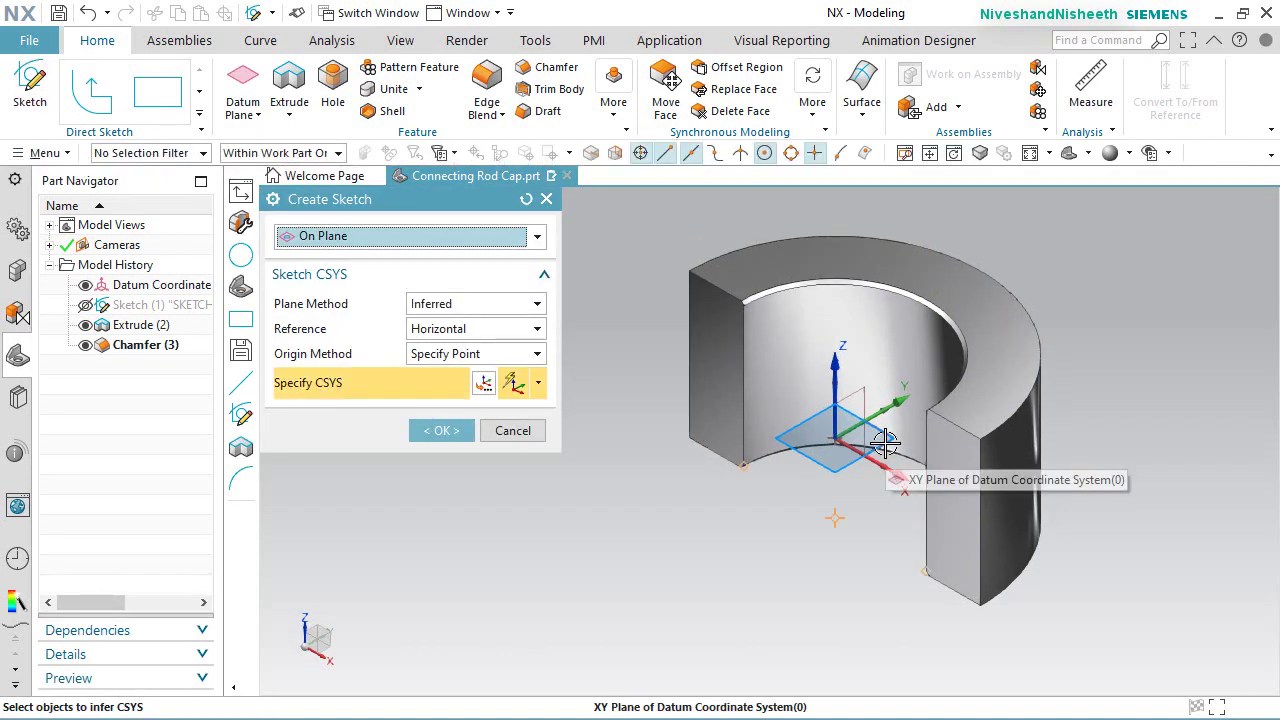
{"action": "left_click", "coordinate": [886, 442]}
{"action": "left_click", "coordinate": [440, 430]}
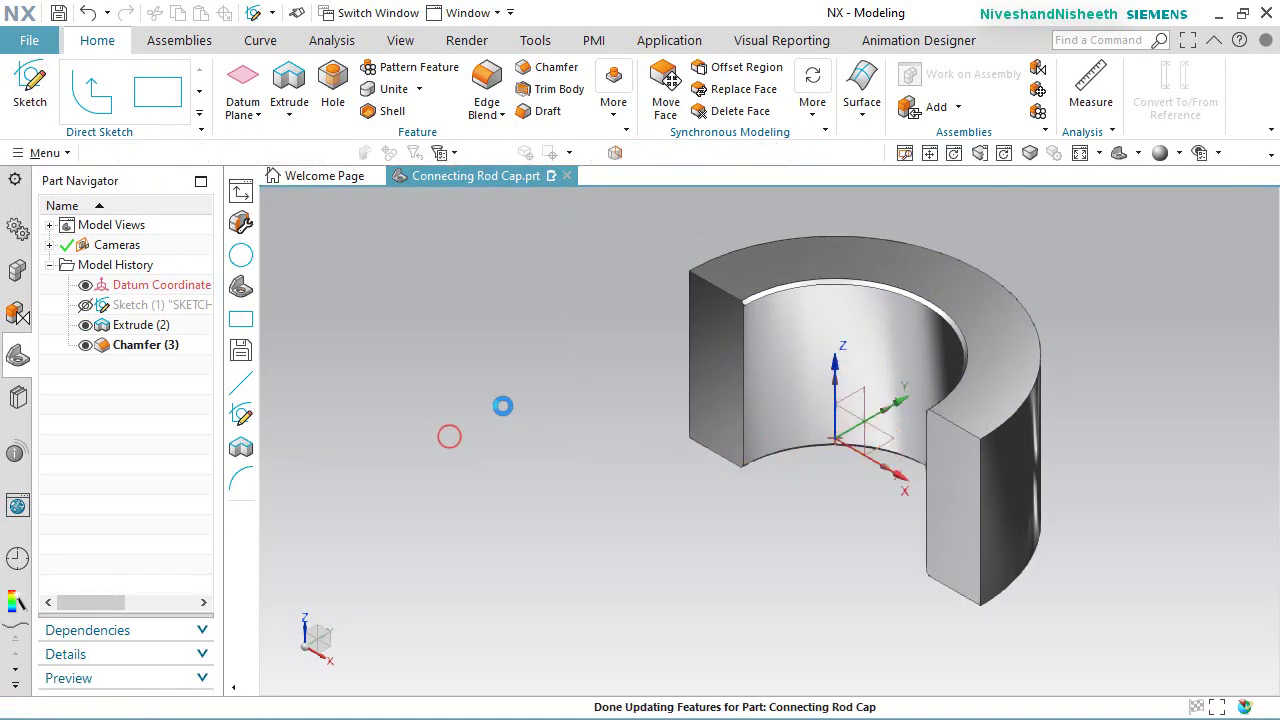
{"action": "left_click", "coordinate": [448, 111]}
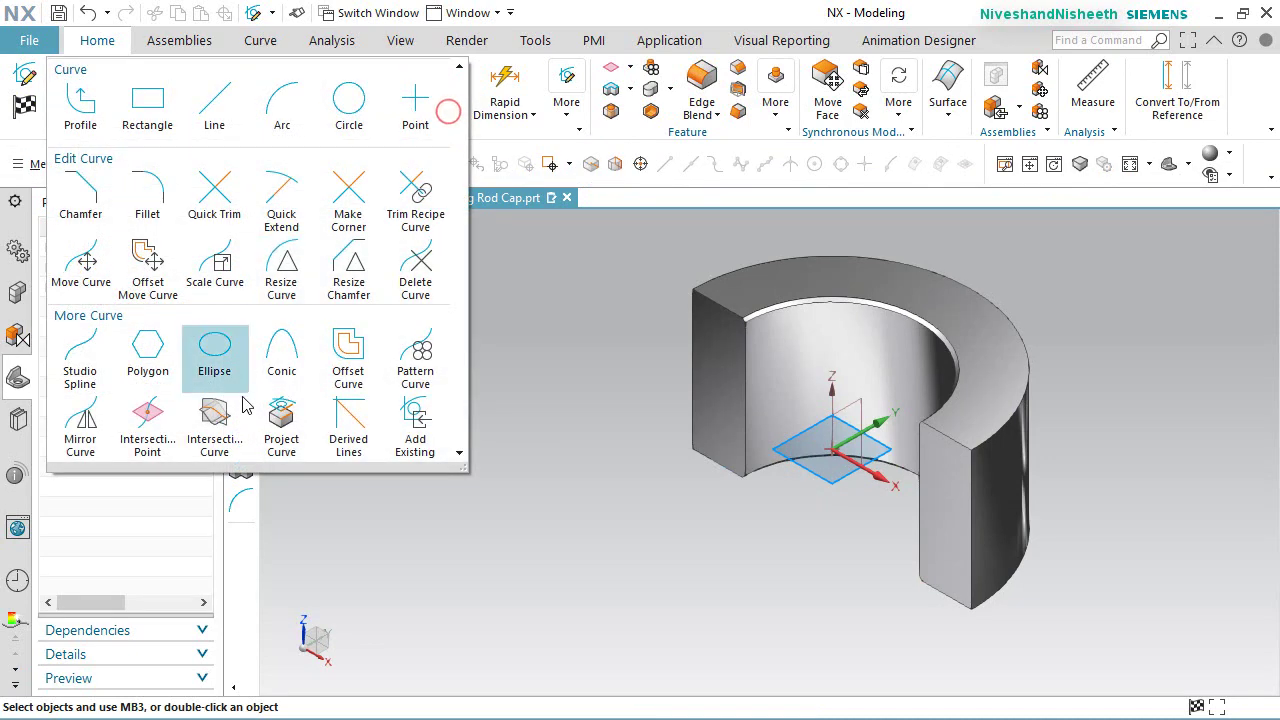
{"action": "left_click", "coordinate": [215, 415]}
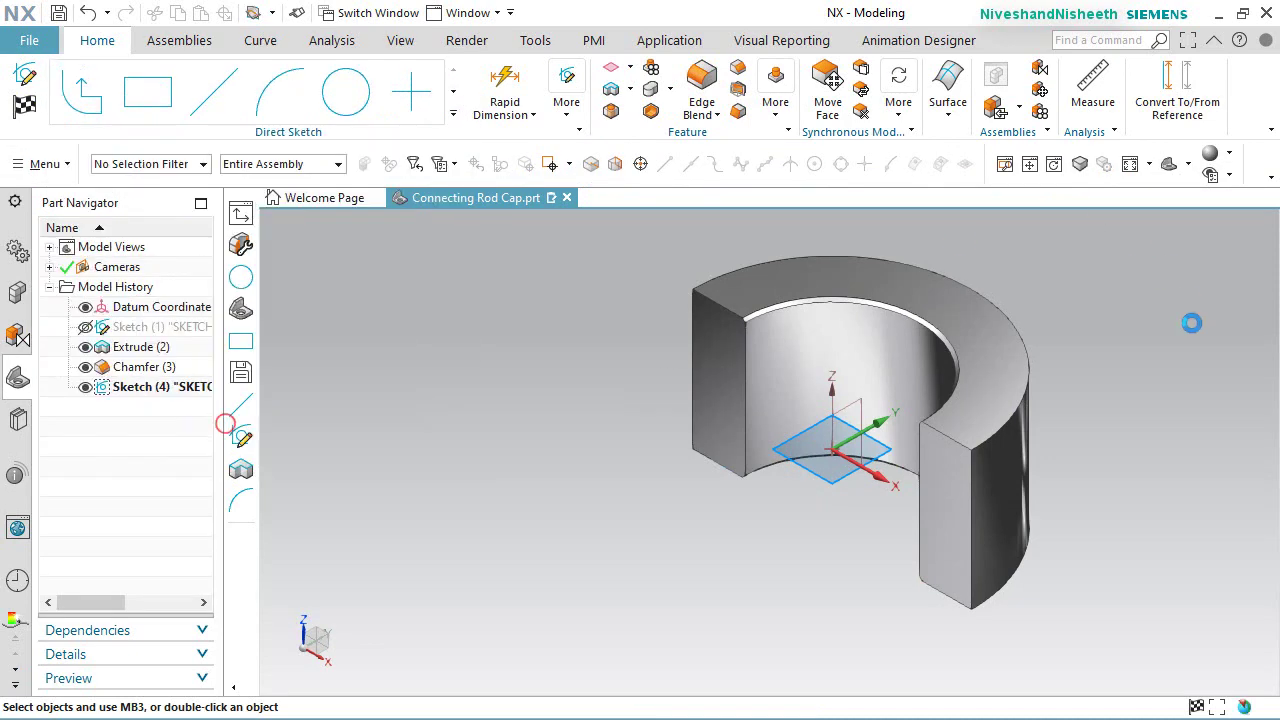
{"action": "left_click", "coordinate": [1007, 477]}
{"action": "left_click", "coordinate": [383, 380]}
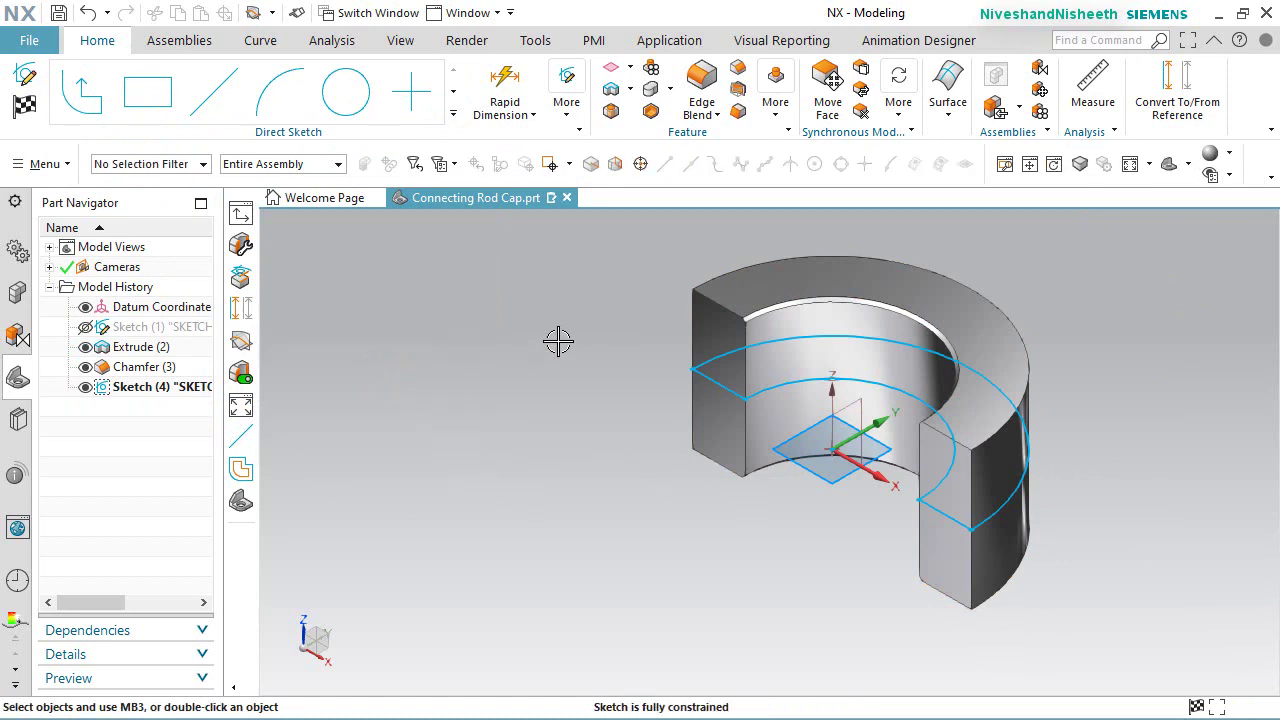
Step: Face the sketch plane squarely and convert the four intersection curves of the half ring to reference curves
{"action": "middle_click_drag", "start_coordinate": [558, 342], "coordinate": [566, 395]}
{"action": "right_click", "coordinate": [502, 297]}
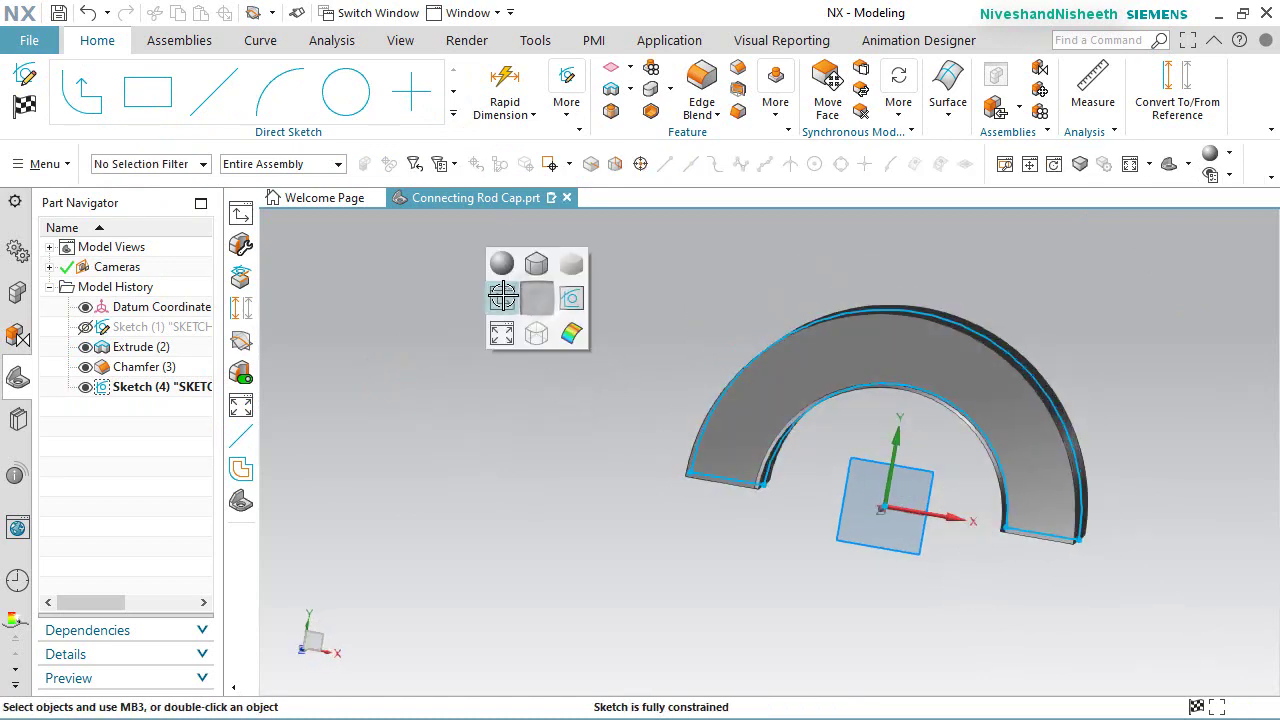
{"action": "left_click", "coordinate": [502, 297]}
{"action": "left_click", "coordinate": [1172, 92]}
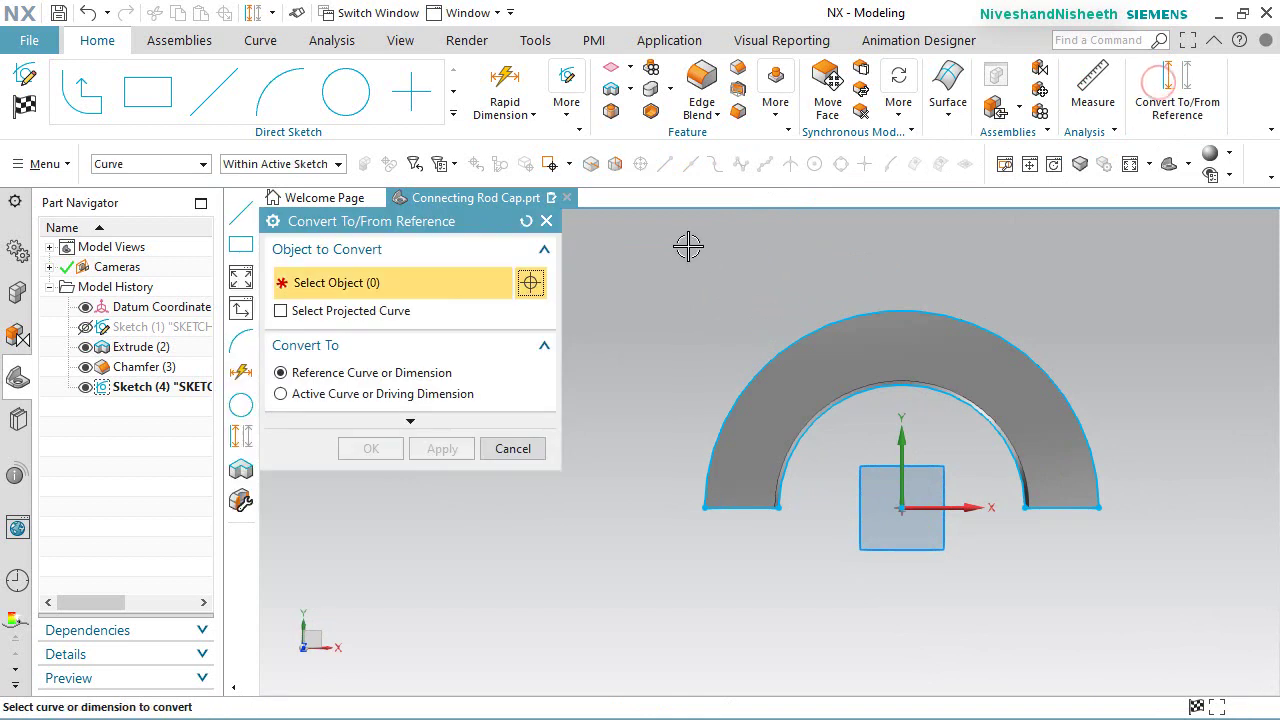
{"action": "left_click_drag", "start_coordinate": [654, 244], "coordinate": [1112, 614]}
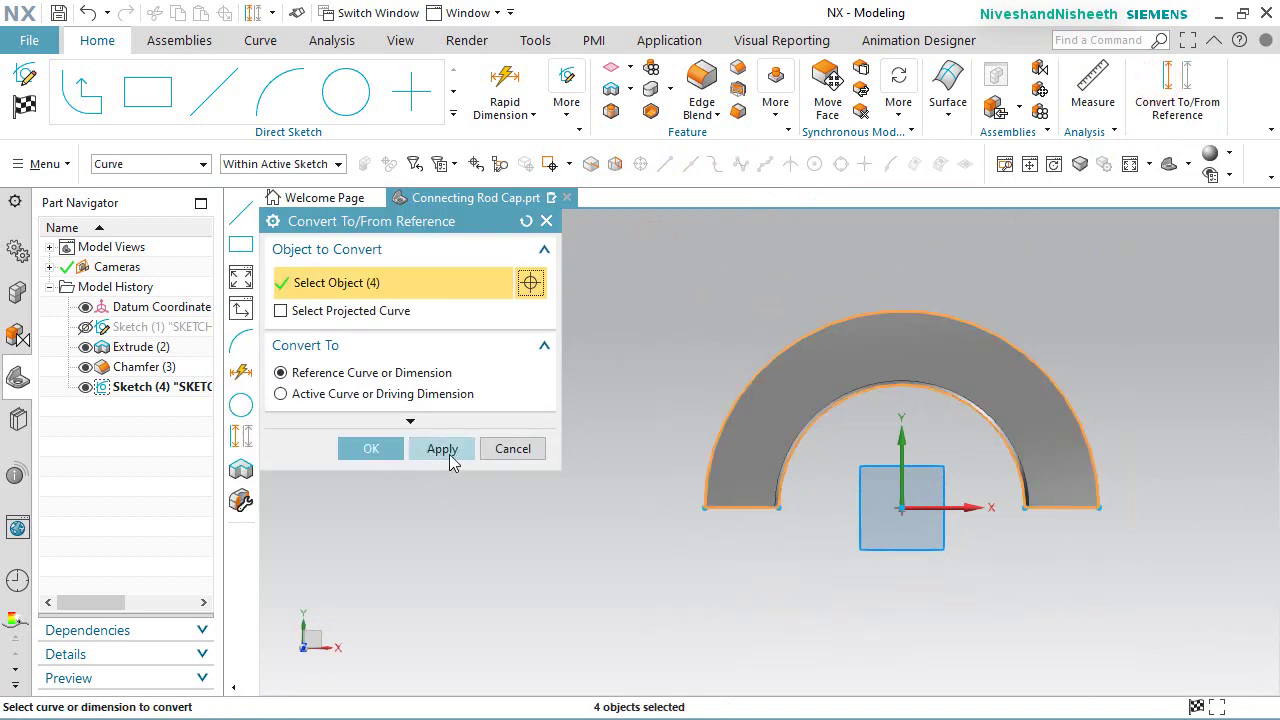
{"action": "left_click", "coordinate": [370, 448]}
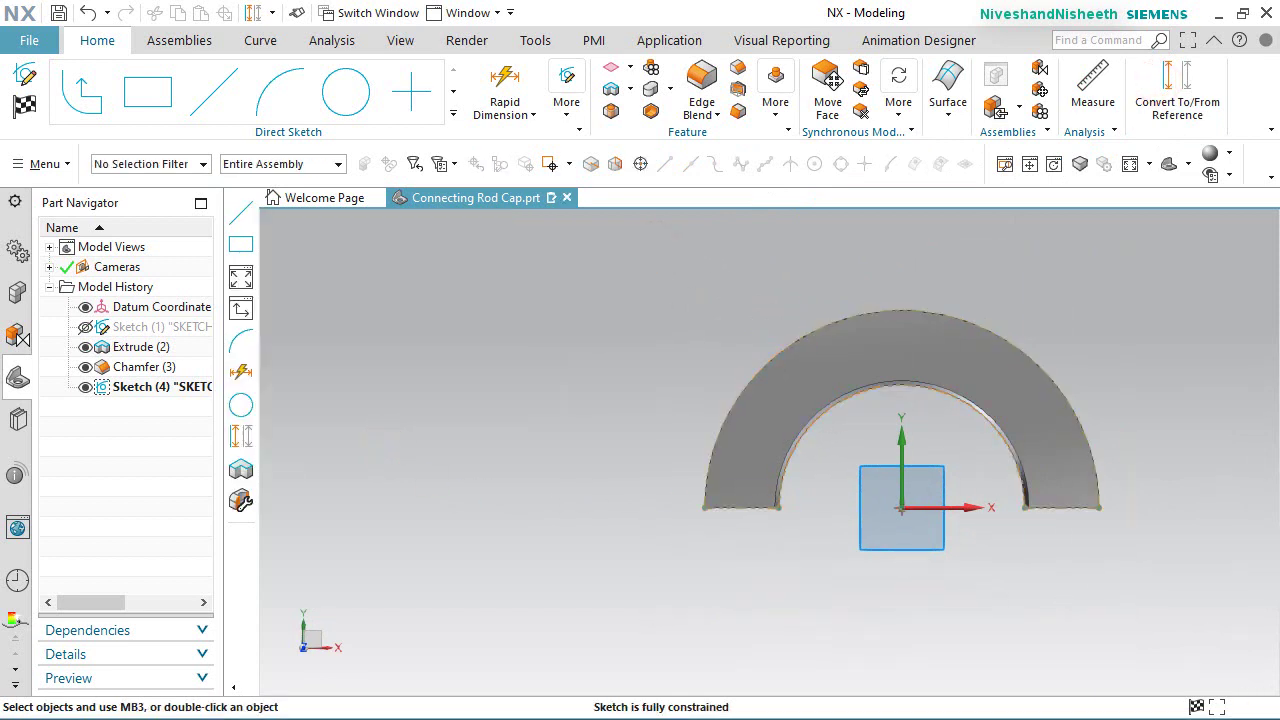
Step: Draw a circle with a diameter of 2.625 in centred on the half ring's arc centre
{"action": "left_click", "coordinate": [345, 92]}
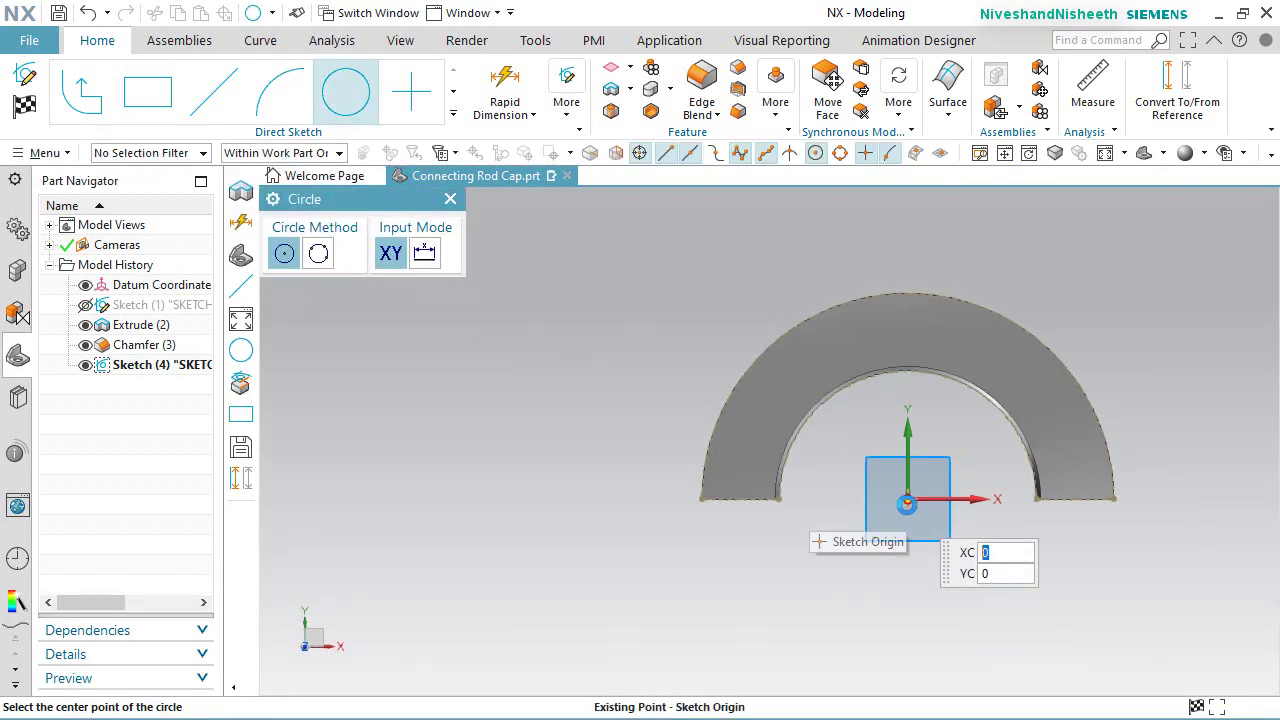
{"action": "scroll", "coordinate": [906, 510], "scroll_direction": "down", "scroll_amount": 5}
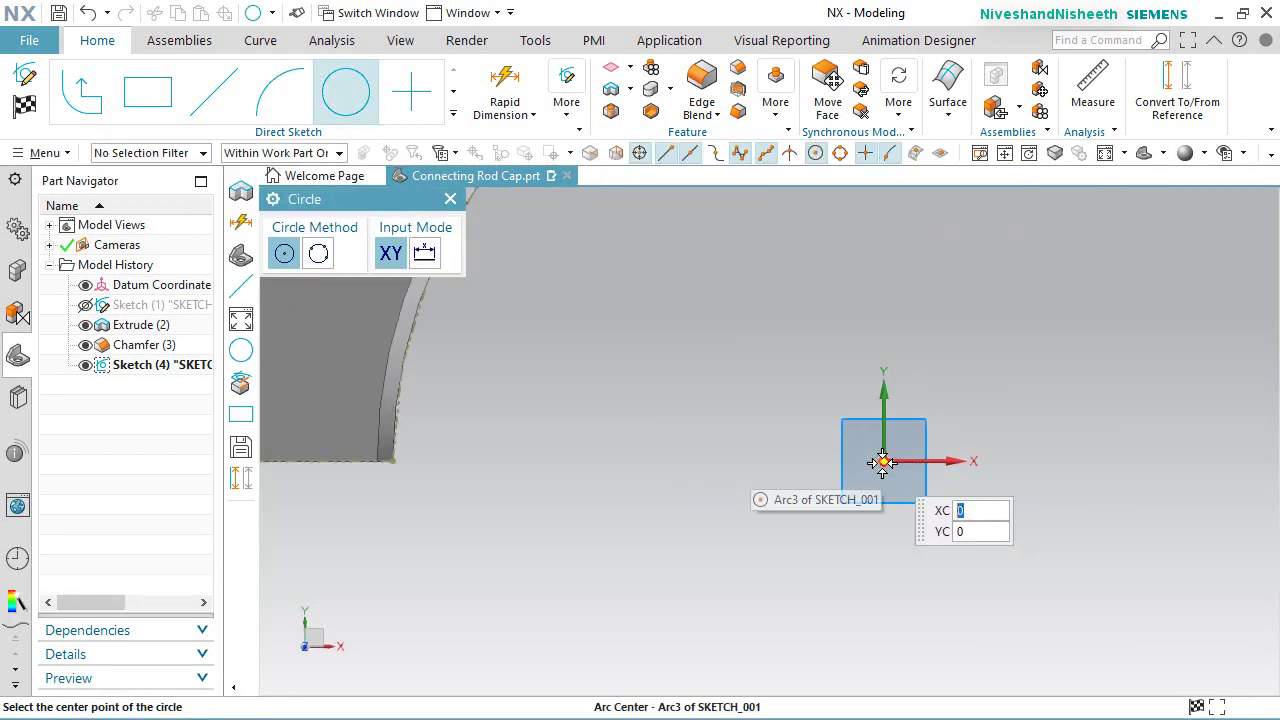
{"action": "left_click", "coordinate": [883, 462]}
{"action": "scroll", "coordinate": [743, 497], "scroll_direction": "up", "scroll_amount": 5}
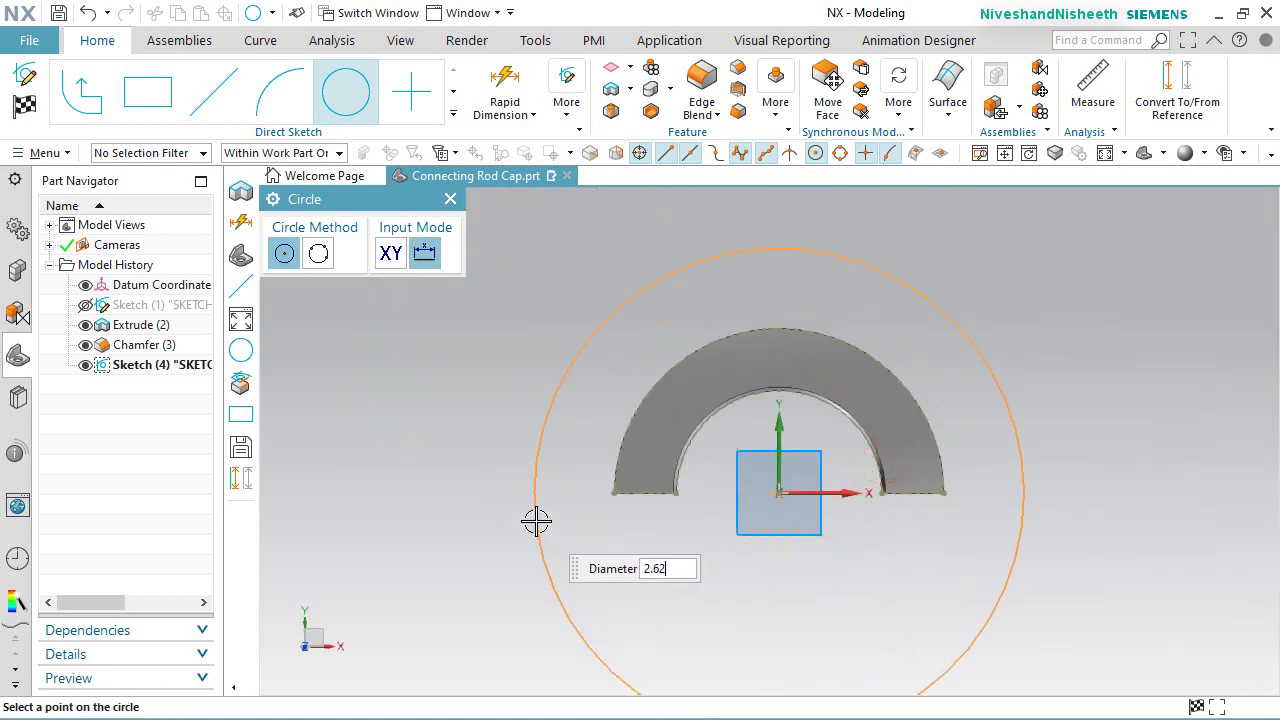
{"action": "type", "text": "2.625"}
{"action": "key", "text": "Return"}
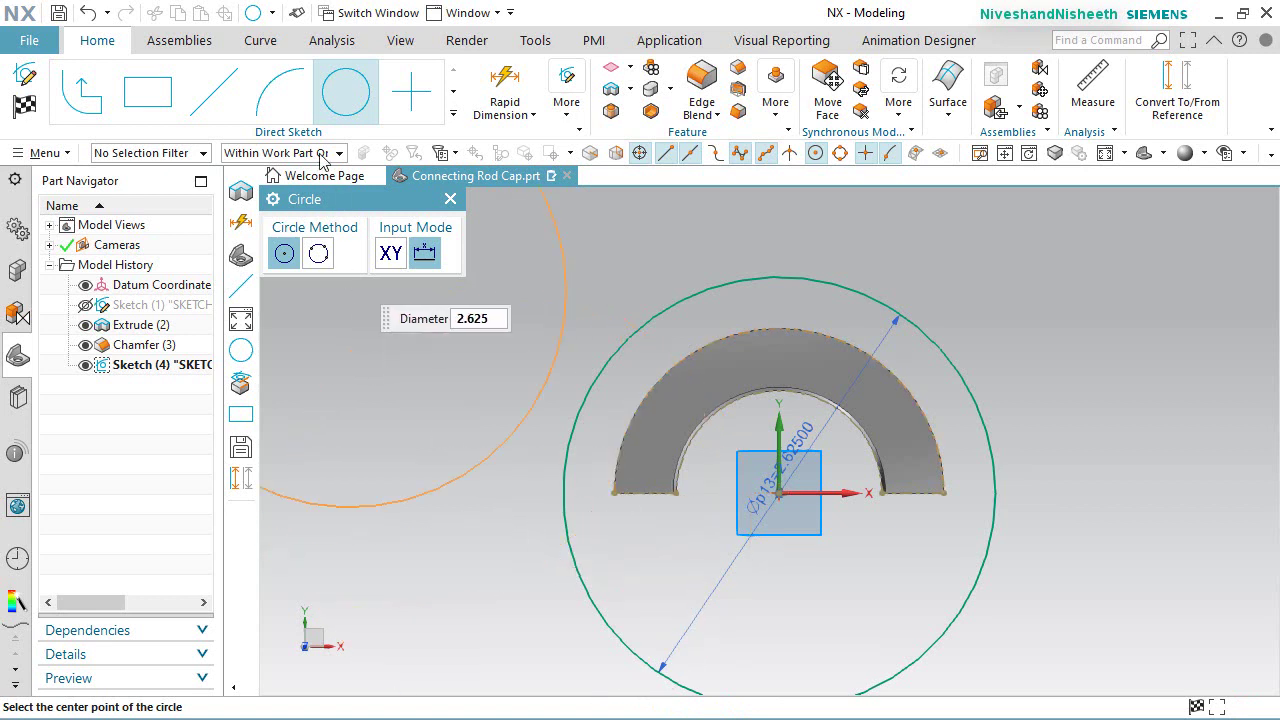
Step: Draw a horizontal line just below the half ring's flat ends and set its length to 2.5 in
{"action": "left_click", "coordinate": [208, 92]}
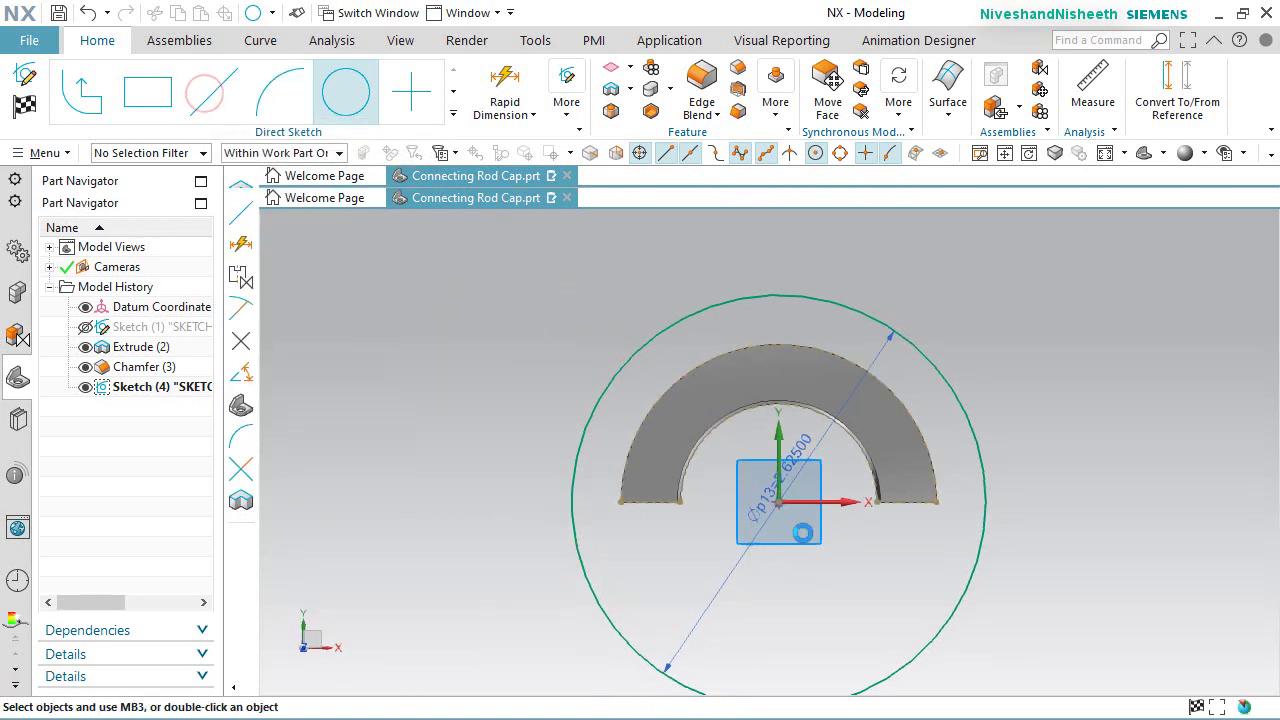
{"action": "left_click", "coordinate": [1105, 152]}
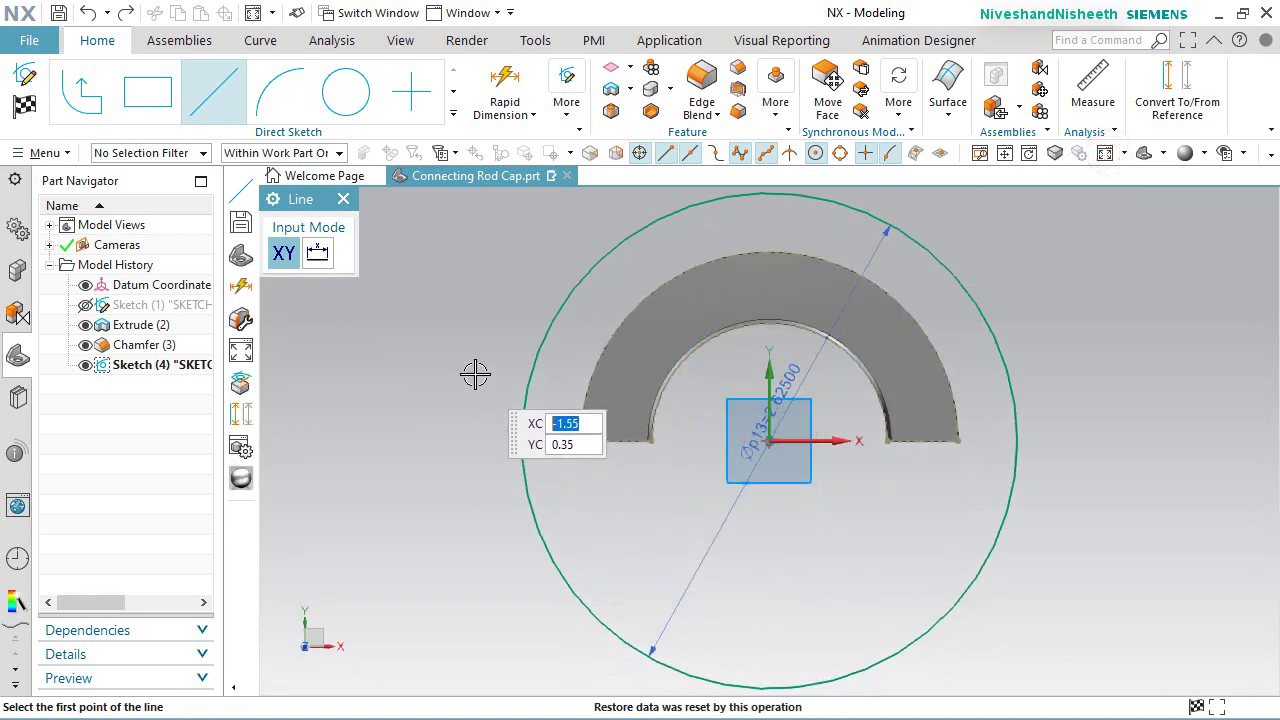
{"action": "left_click", "coordinate": [460, 473]}
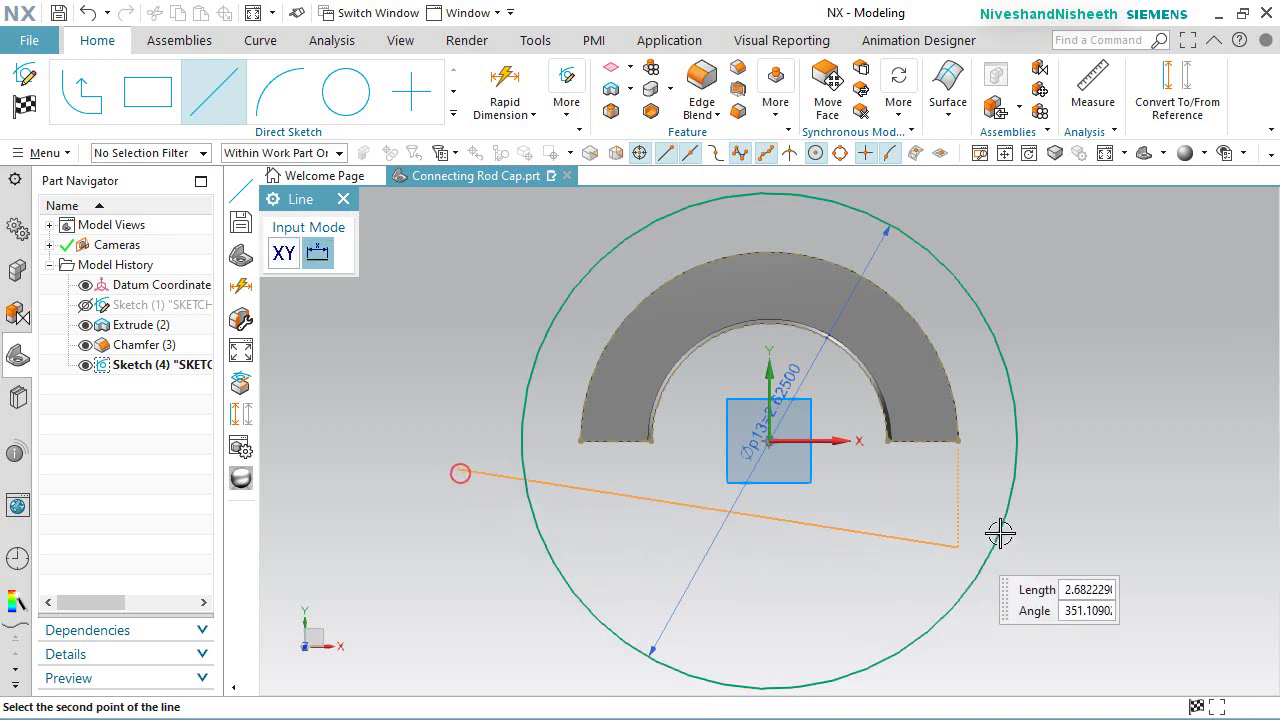
{"action": "left_click", "coordinate": [1115, 477]}
{"action": "key", "text": "Escape"}
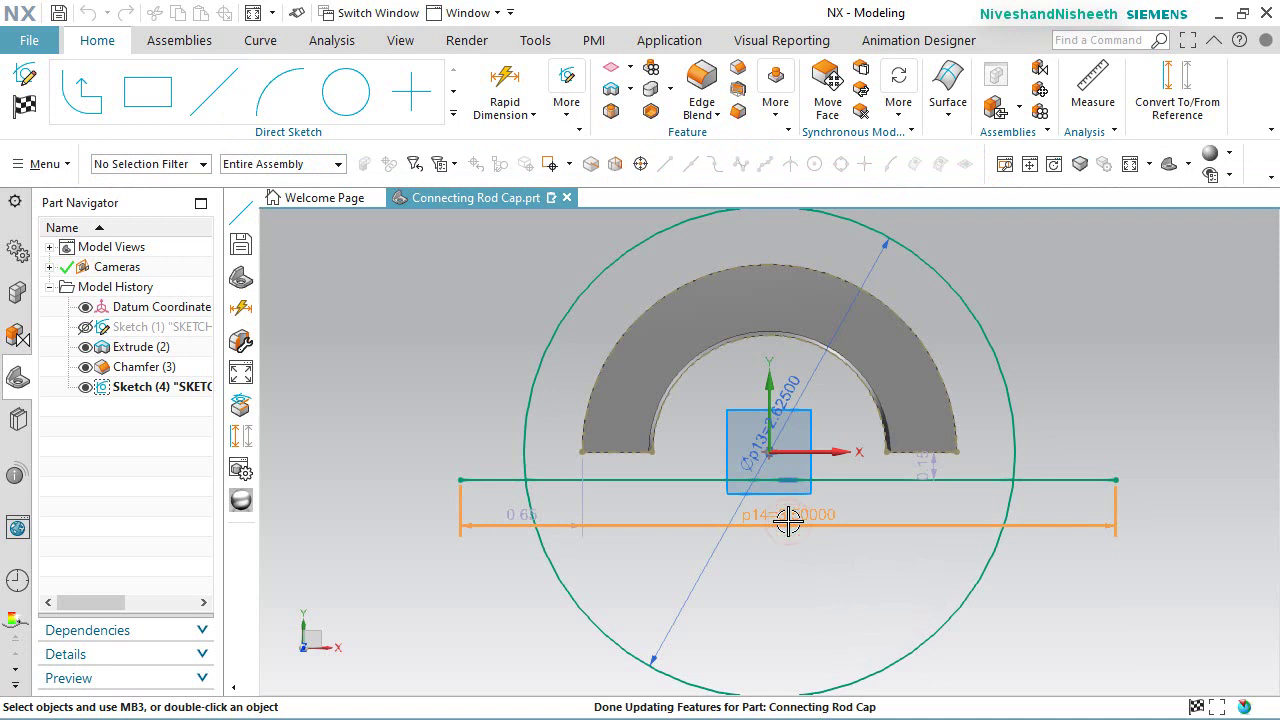
{"action": "double_click", "coordinate": [788, 521]}
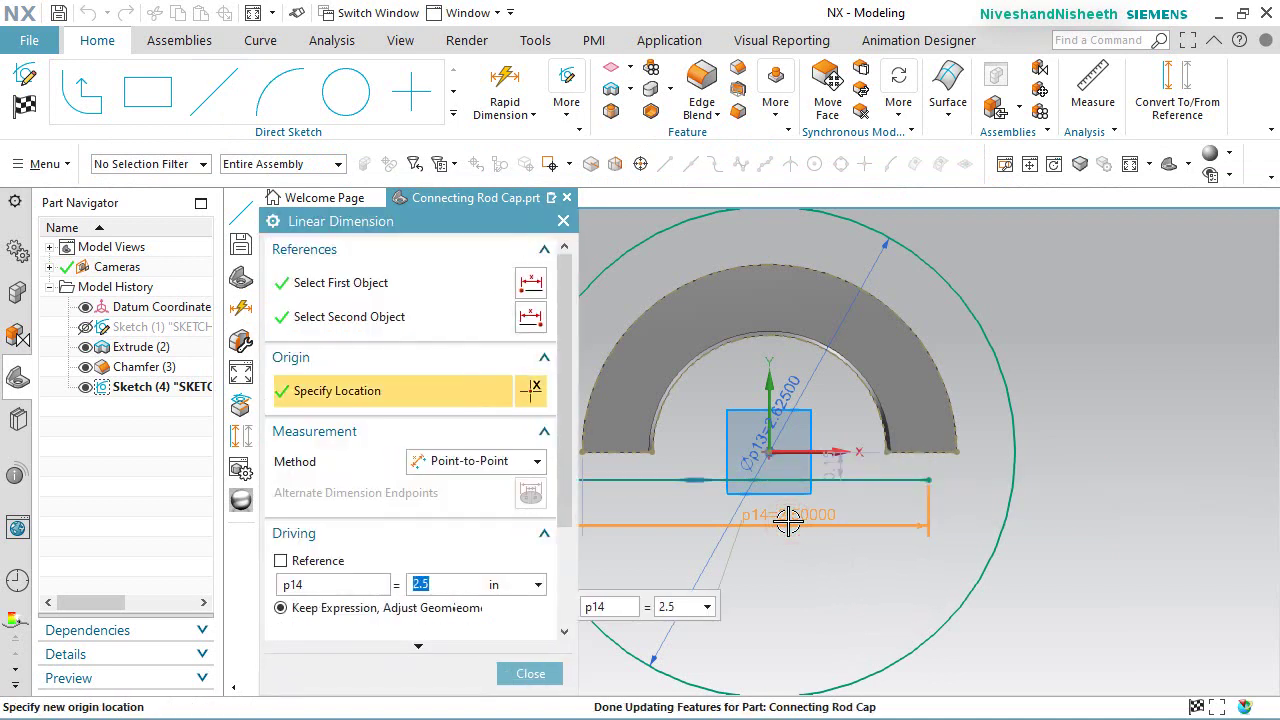
{"action": "left_click", "coordinate": [528, 673]}
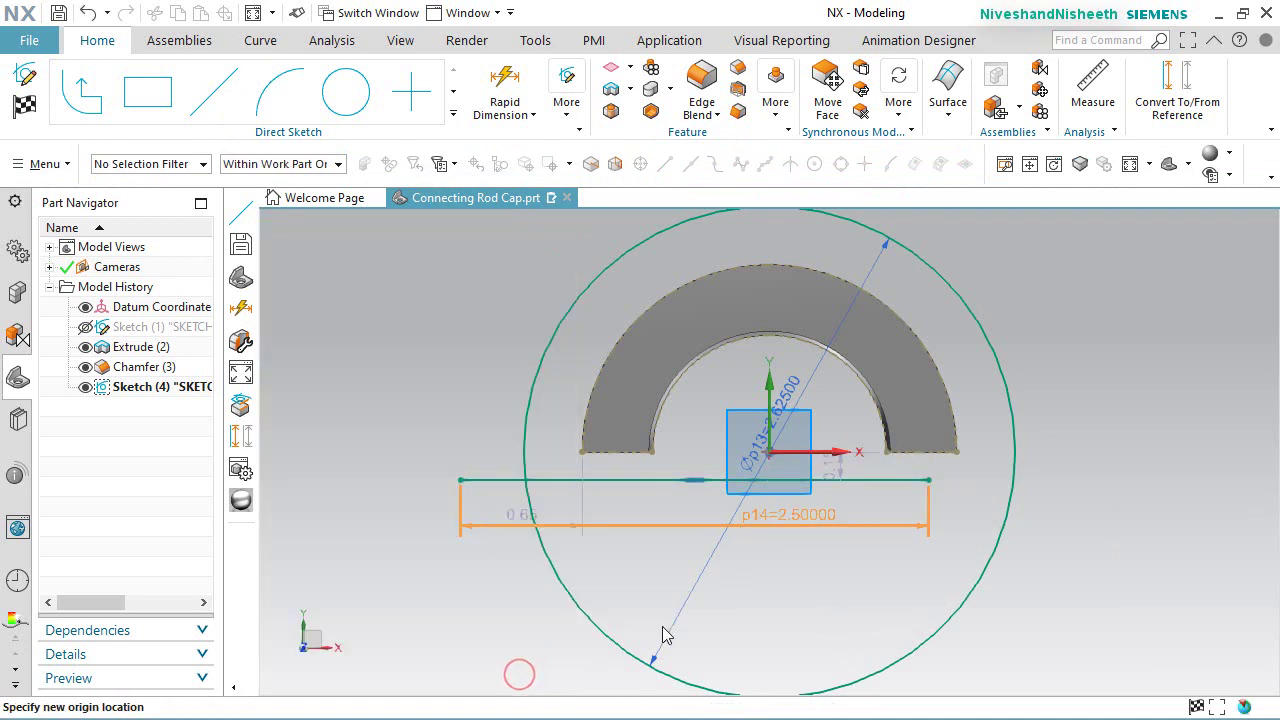
Step: Apply a coincident constraint between the horizontal line's midpoint and the circle's centre
{"action": "scroll", "coordinate": [794, 571], "scroll_direction": "up", "scroll_amount": 2}
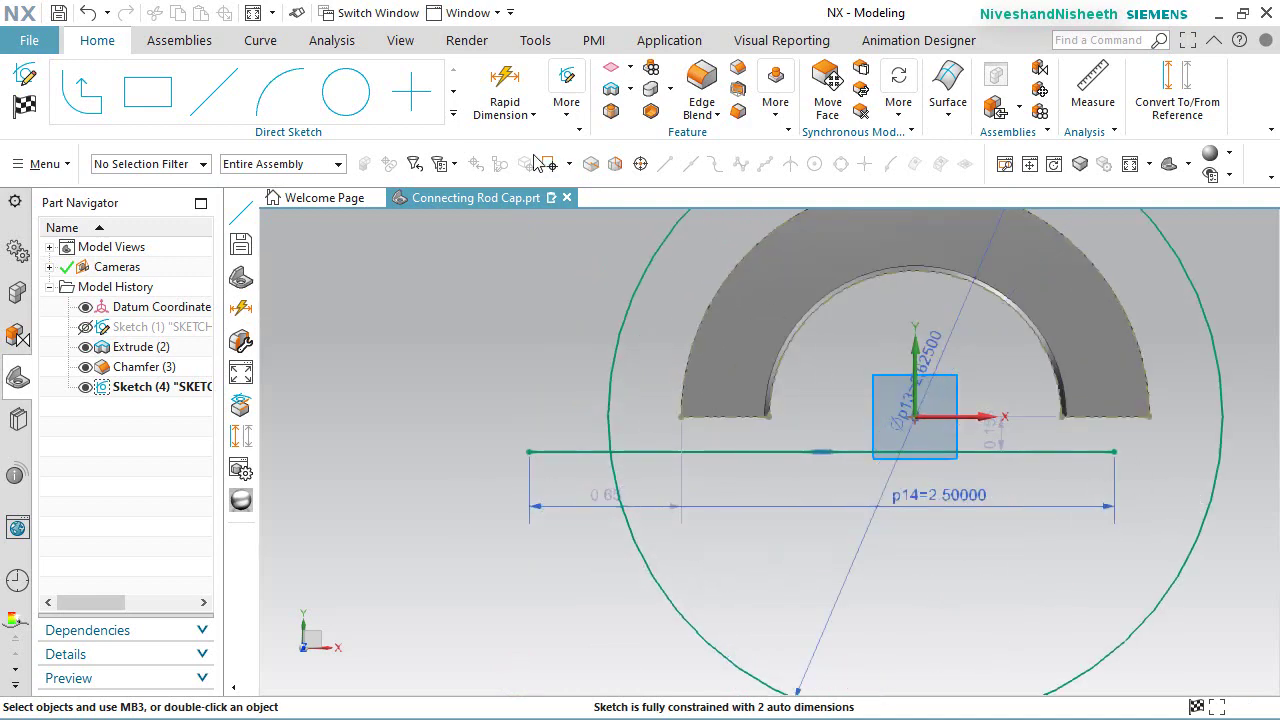
{"action": "left_click", "coordinate": [567, 118]}
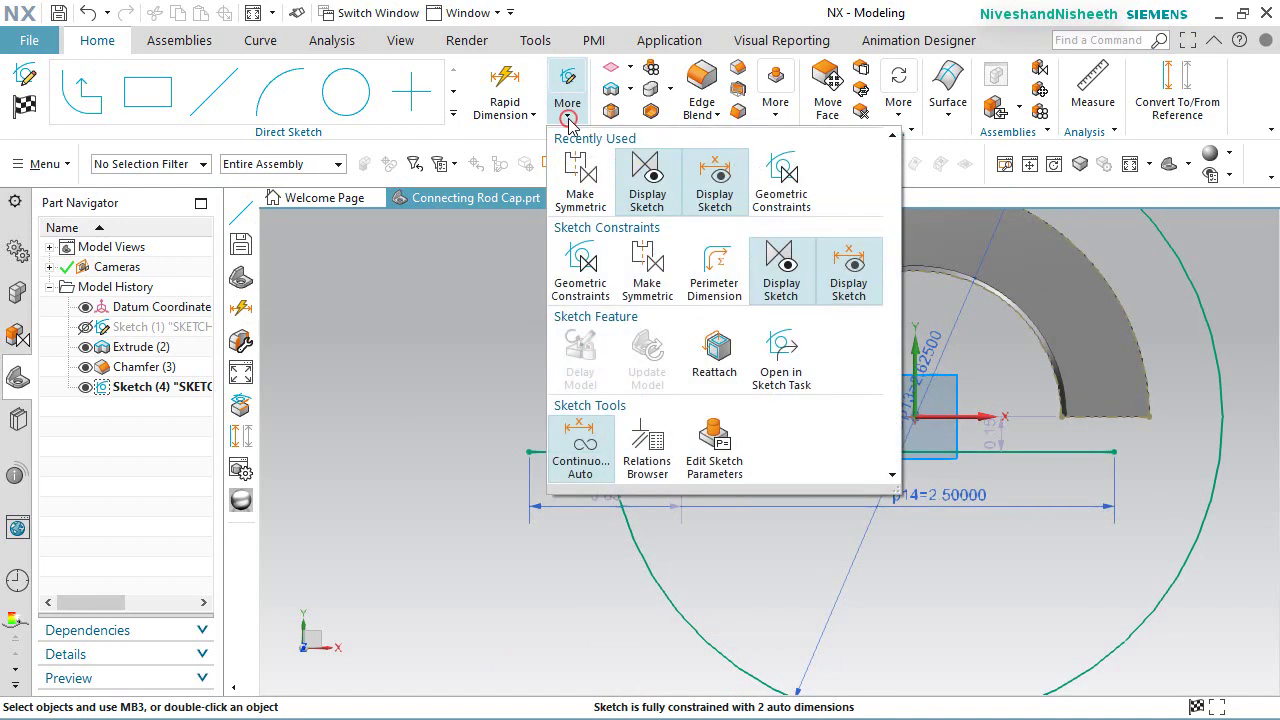
{"action": "left_click", "coordinate": [584, 262]}
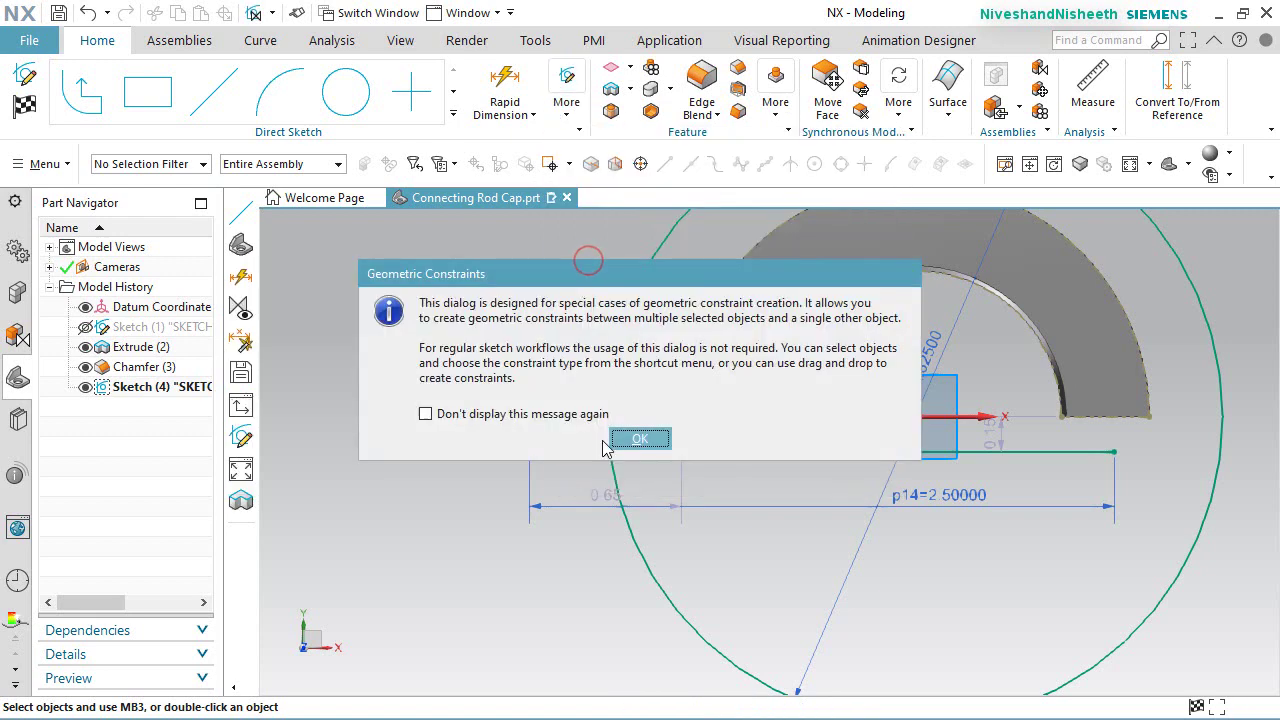
{"action": "left_click", "coordinate": [637, 439]}
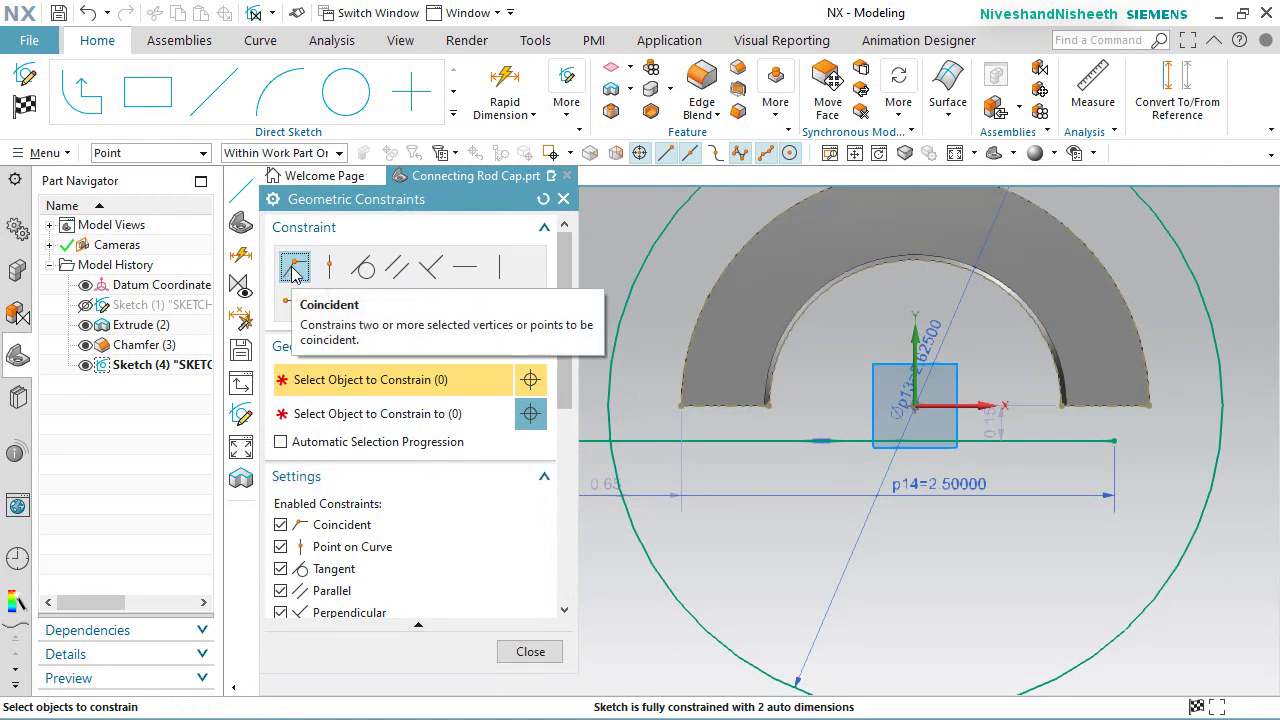
{"action": "left_click", "coordinate": [293, 271]}
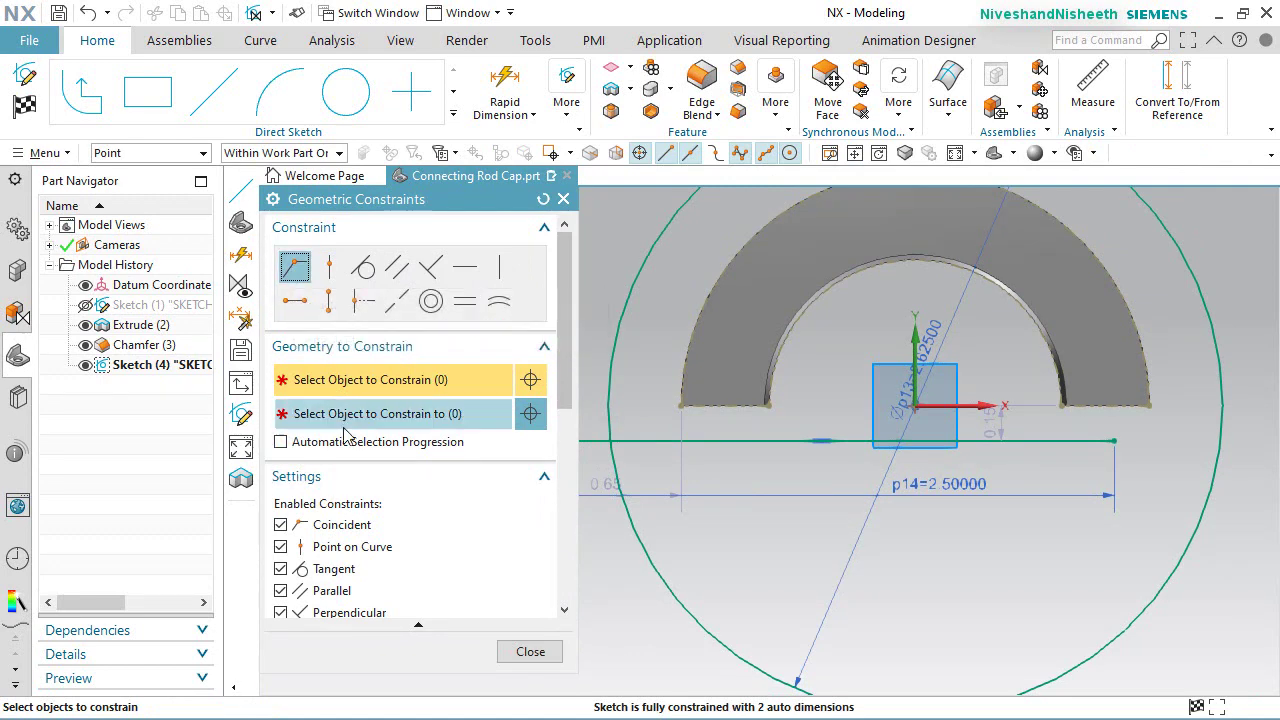
{"action": "left_click", "coordinate": [821, 442]}
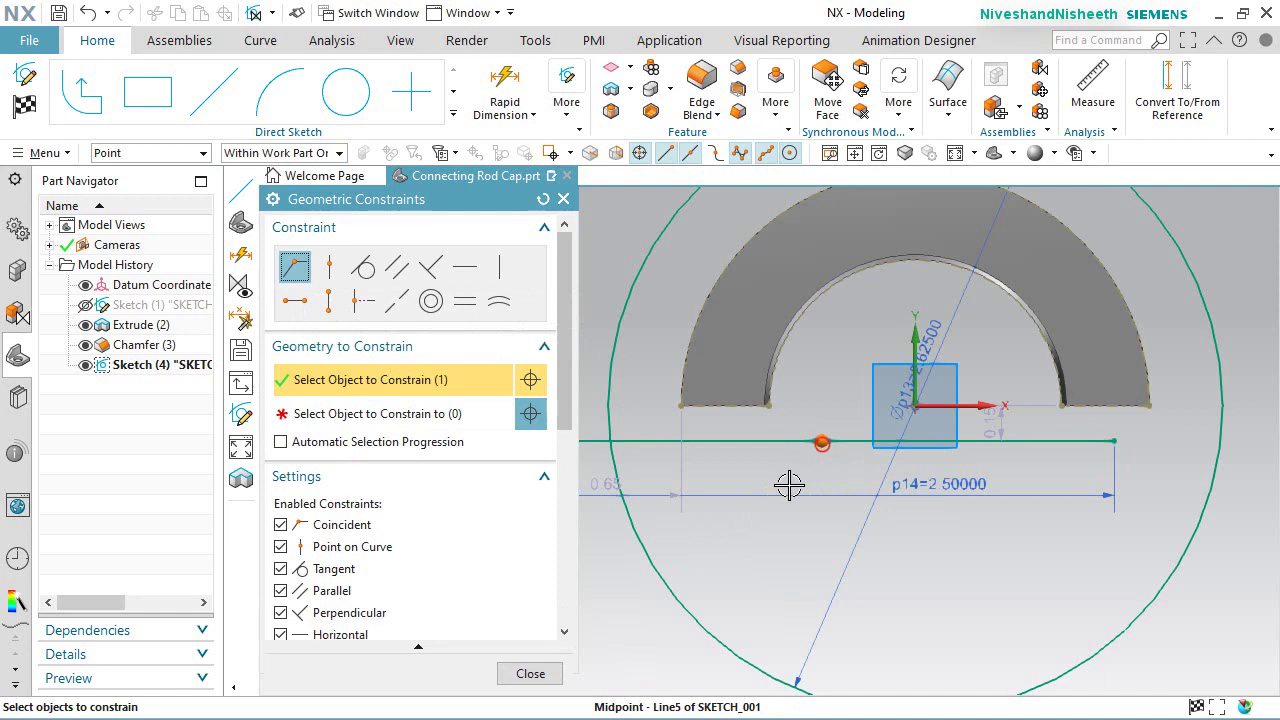
{"action": "left_click", "coordinate": [397, 415]}
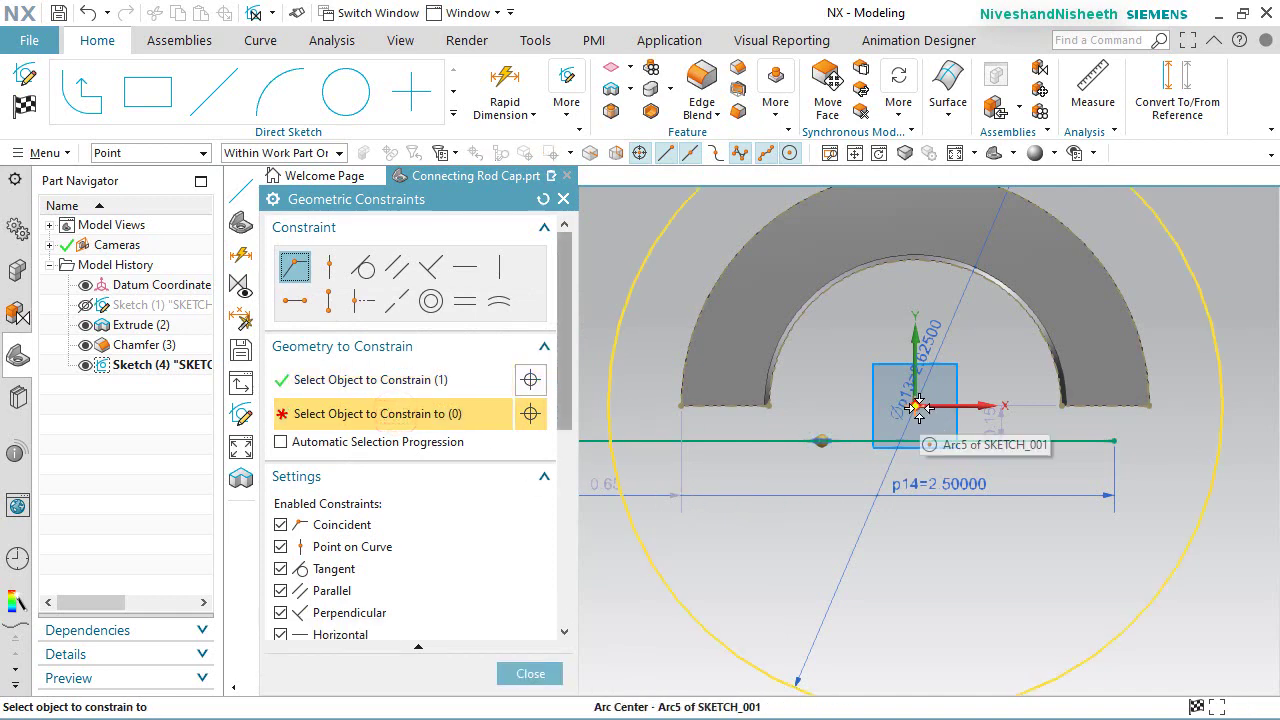
{"action": "left_click", "coordinate": [915, 405]}
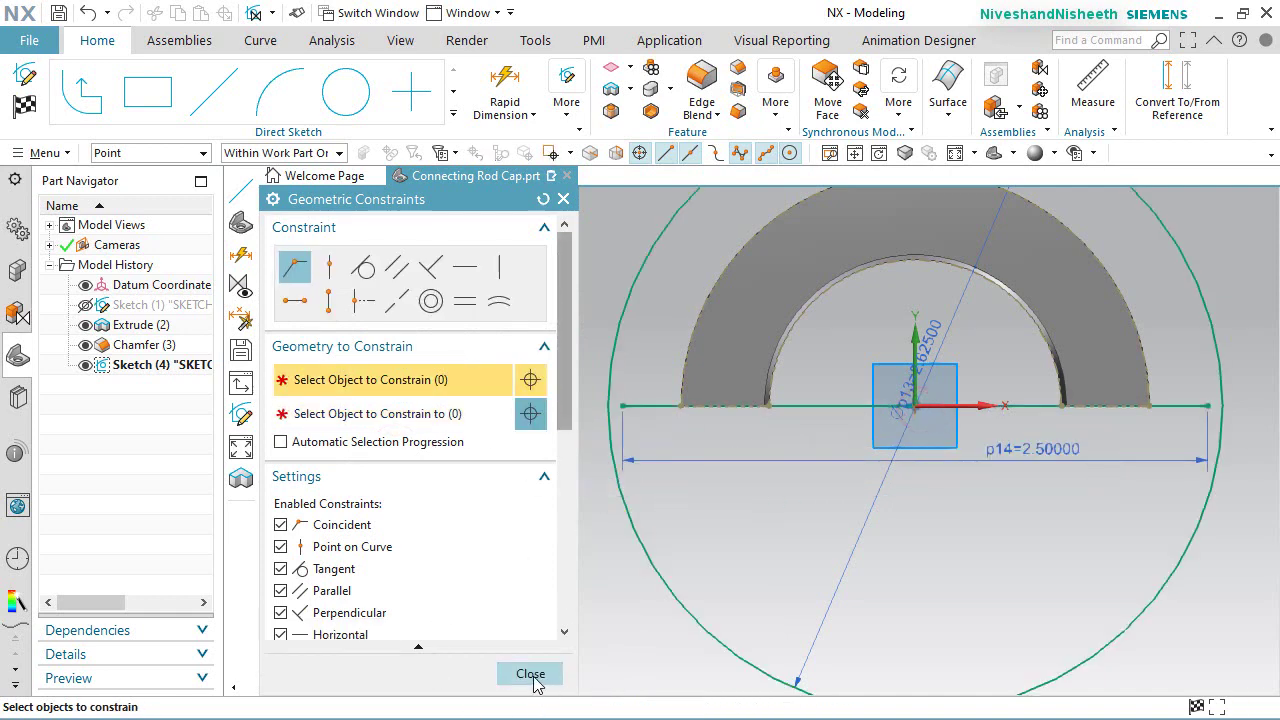
{"action": "left_click", "coordinate": [530, 673]}
{"action": "scroll", "coordinate": [590, 555], "scroll_direction": "up", "scroll_amount": 2}
{"action": "scroll", "coordinate": [590, 555], "scroll_direction": "down", "scroll_amount": 1}
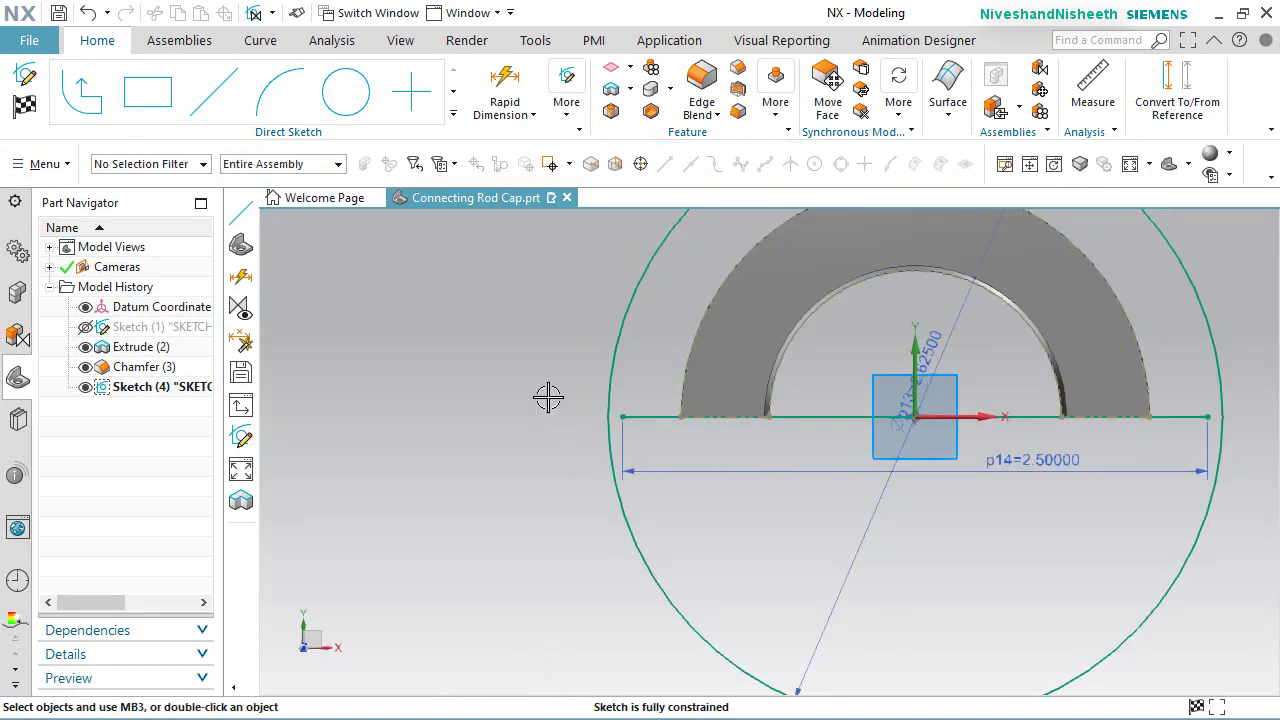
Step: Draw a slanted line about 0.49 in long upward from the horizontal line's left end, leaning outward across the circle
{"action": "left_click", "coordinate": [213, 92]}
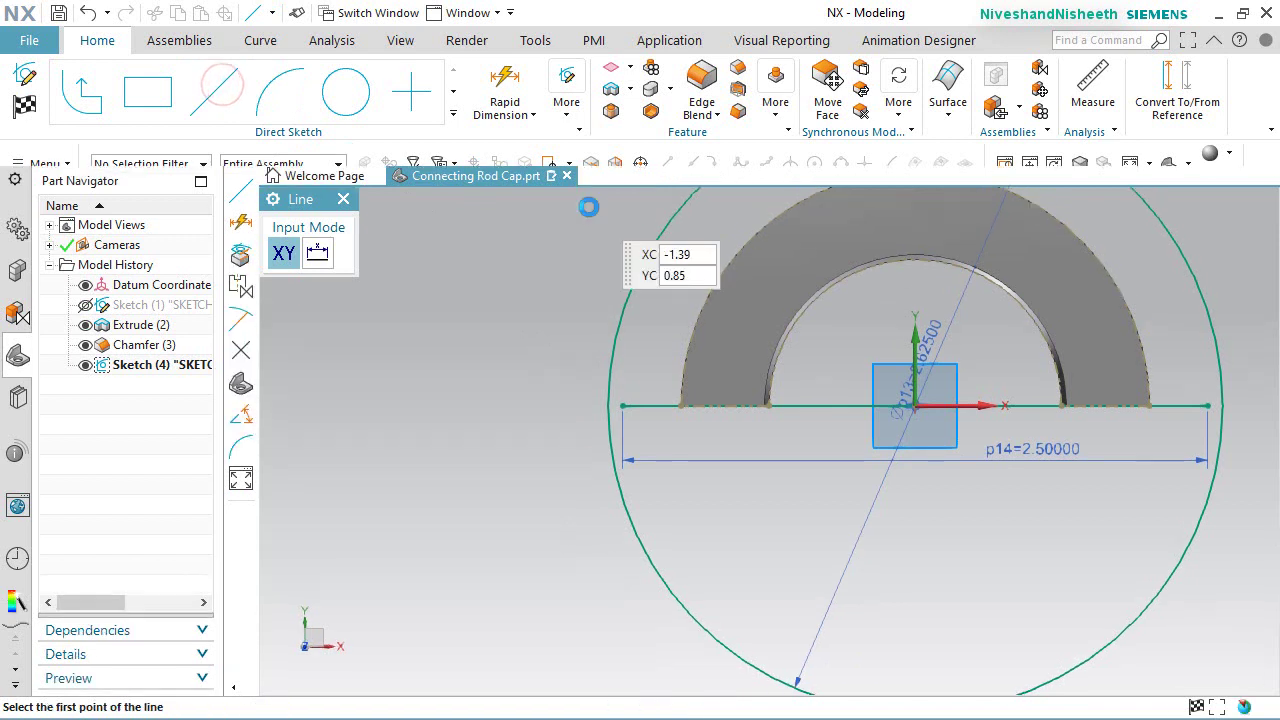
{"action": "scroll", "coordinate": [618, 284], "scroll_direction": "up", "scroll_amount": 2}
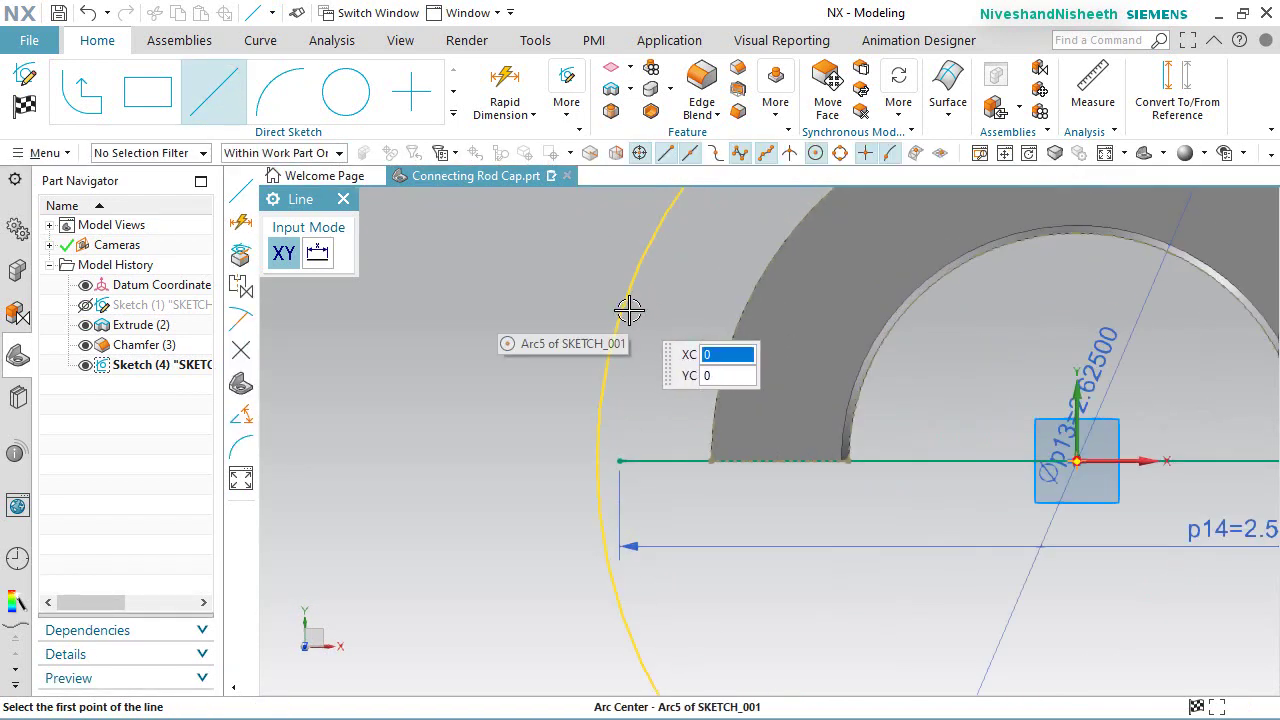
{"action": "left_click", "coordinate": [619, 460]}
{"action": "left_click", "coordinate": [619, 460]}
{"action": "left_click", "coordinate": [561, 291]}
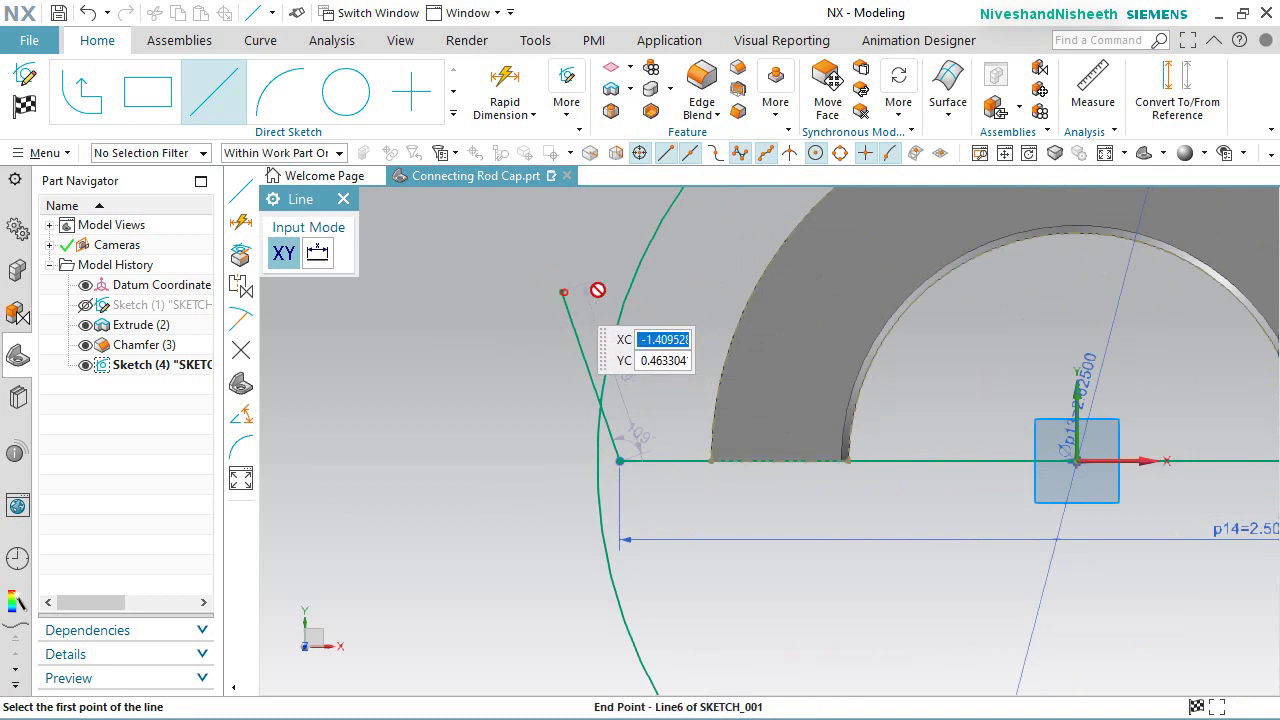
{"action": "key", "text": "Escape"}
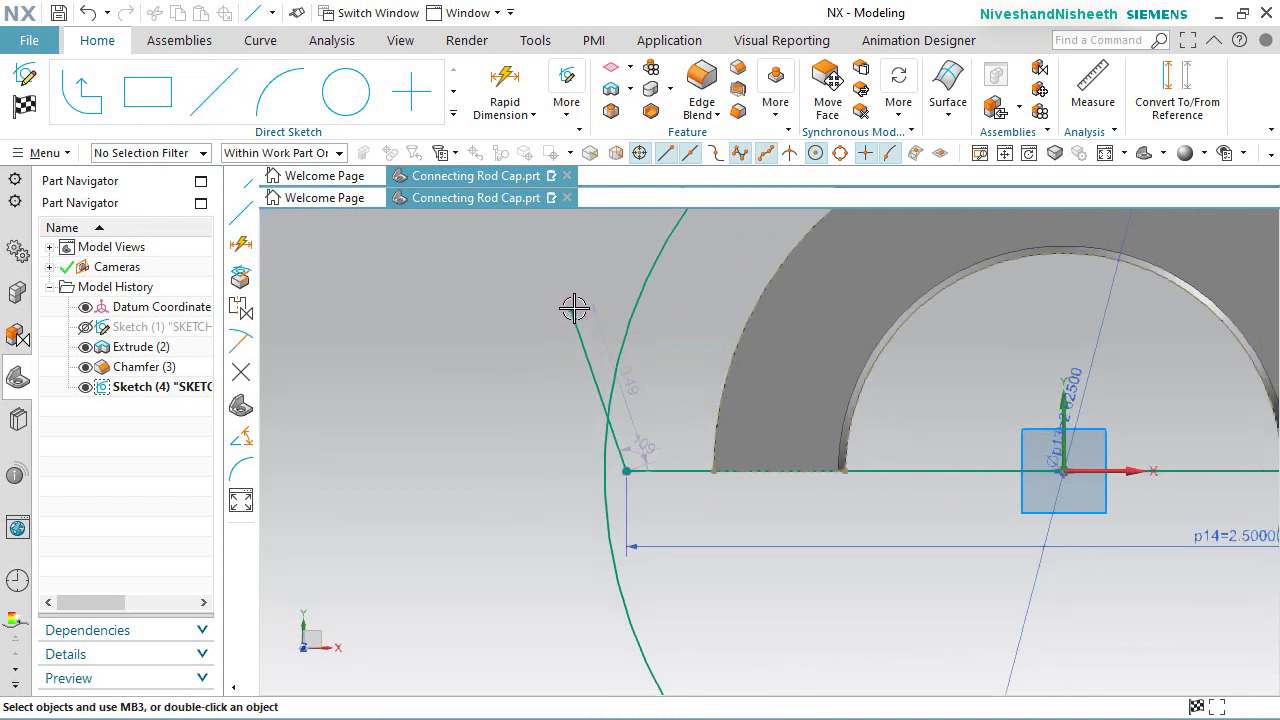
Step: Move the slanted line's free end inside the circle so it leans inward at about 75°, and reposition its angle dimension
{"action": "left_click_drag", "start_coordinate": [575, 308], "coordinate": [663, 321]}
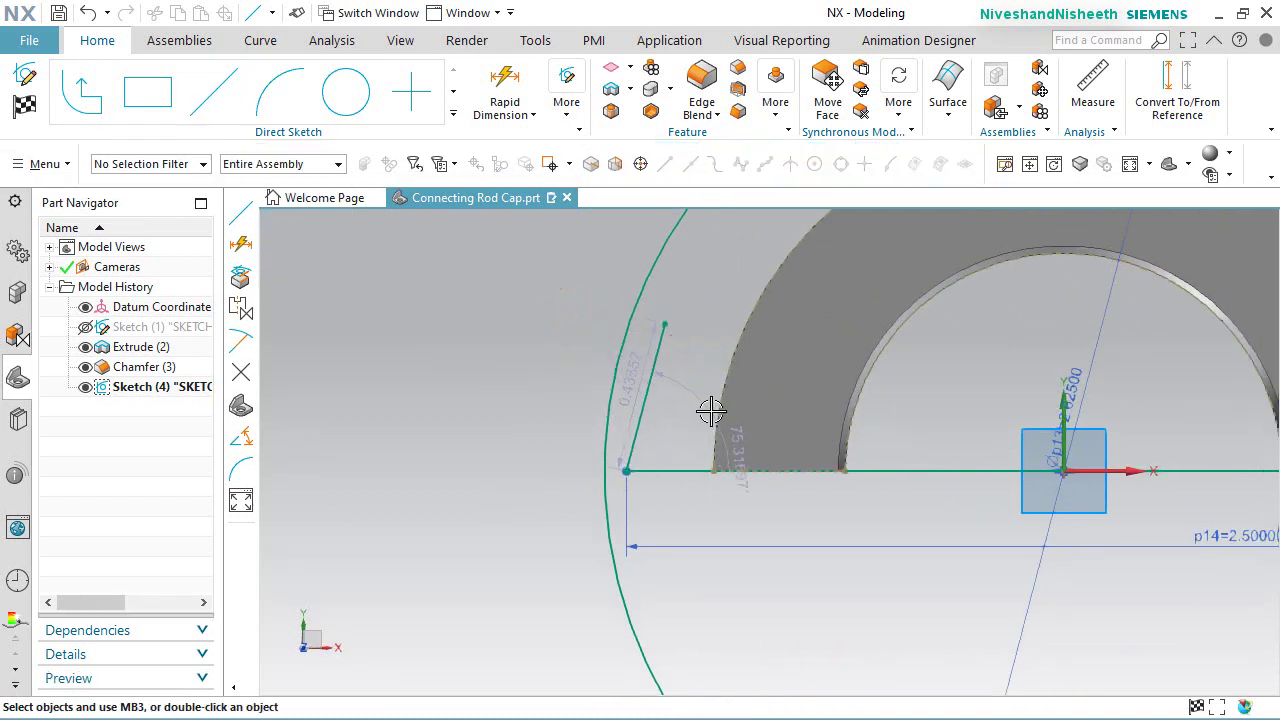
{"action": "left_click_drag", "start_coordinate": [740, 440], "coordinate": [686, 402]}
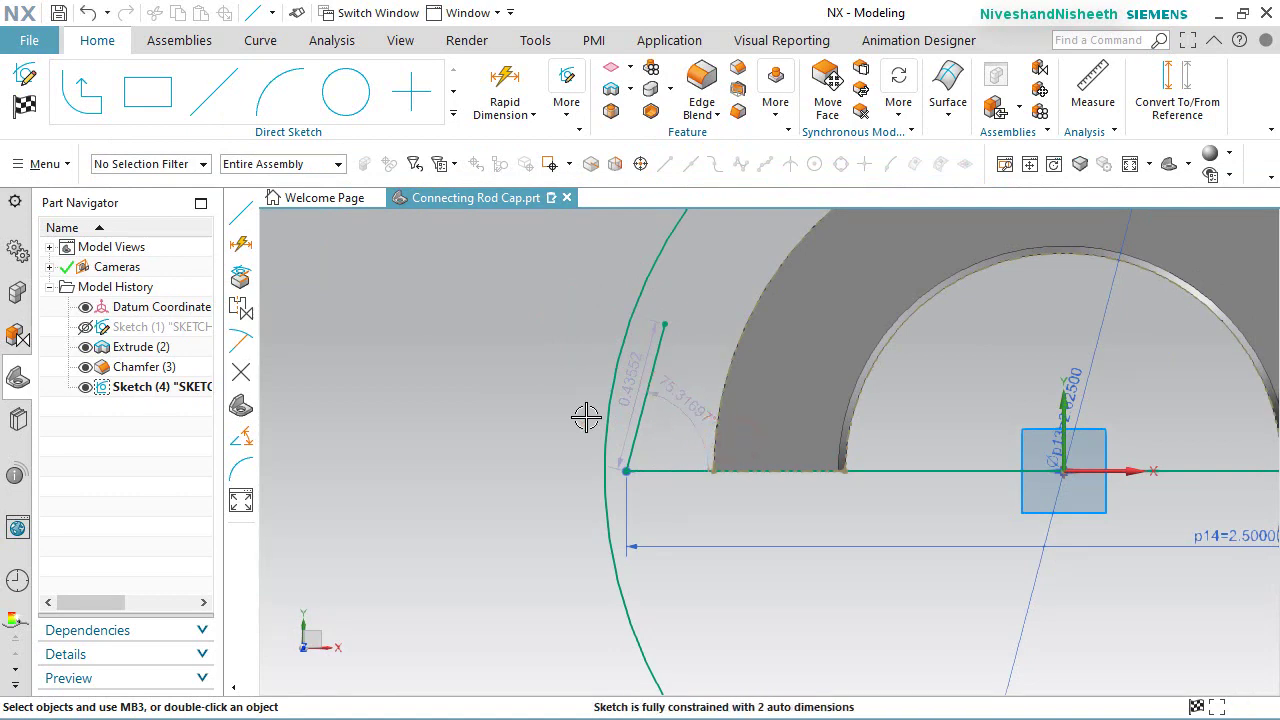
{"action": "scroll", "coordinate": [580, 417], "scroll_direction": "down", "scroll_amount": 5}
{"action": "scroll", "coordinate": [790, 381], "scroll_direction": "up", "scroll_amount": 2}
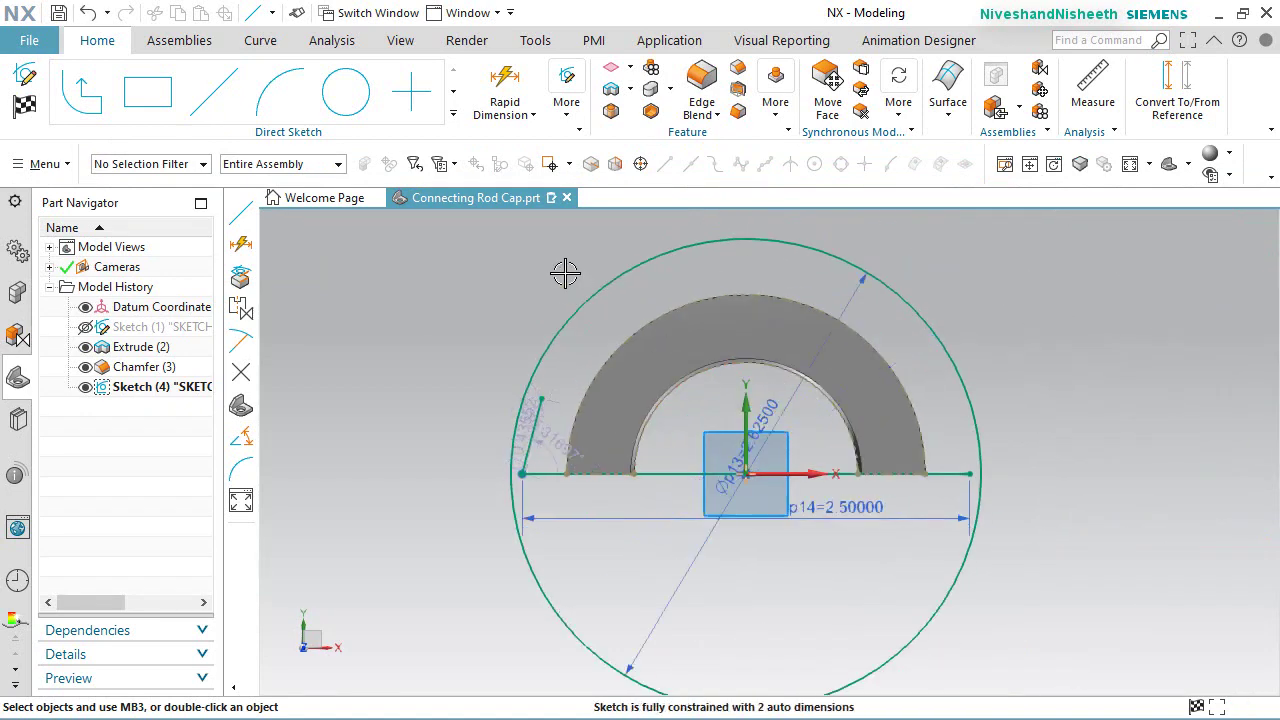
Step: Mirror the slanted line about the sketch's vertical axis with Mirror Curve
{"action": "left_click", "coordinate": [566, 114]}
{"action": "left_click", "coordinate": [533, 115]}
{"action": "left_click", "coordinate": [444, 265]}
{"action": "left_click", "coordinate": [453, 117]}
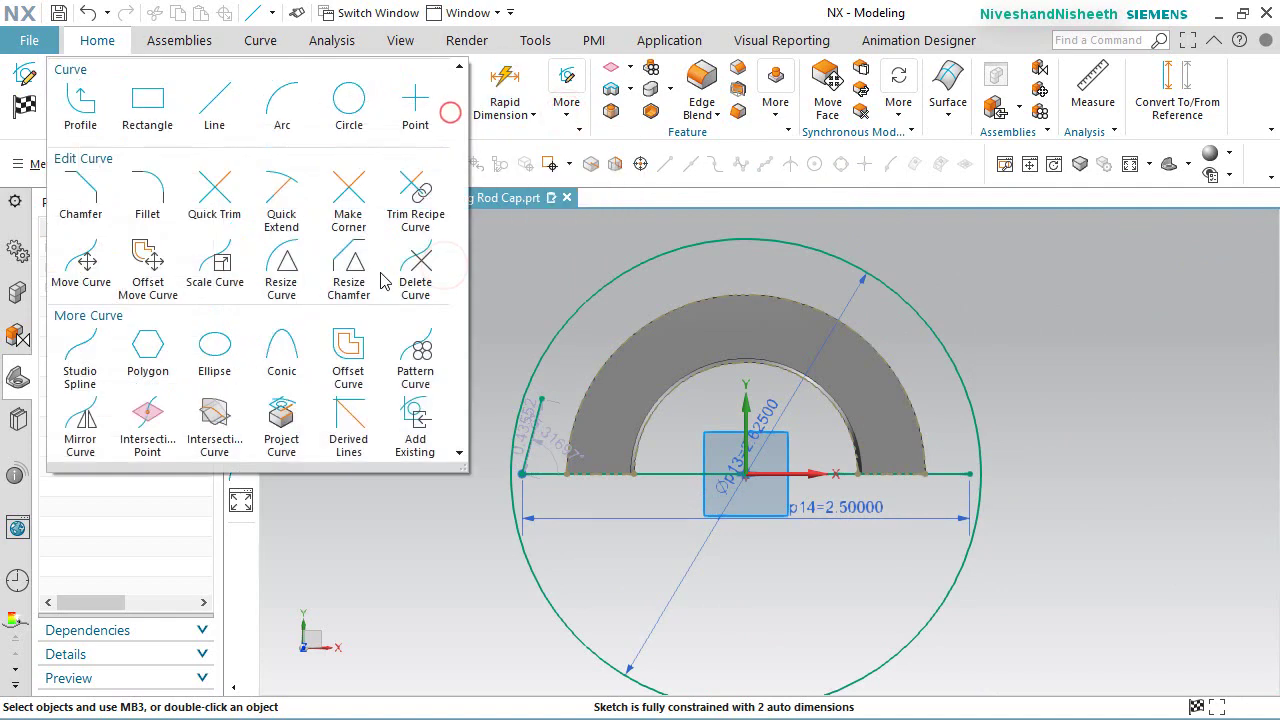
{"action": "left_click", "coordinate": [98, 426]}
{"action": "scroll", "coordinate": [786, 414], "scroll_direction": "up", "scroll_amount": 2}
{"action": "scroll", "coordinate": [757, 400], "scroll_direction": "down", "scroll_amount": 3}
{"action": "scroll", "coordinate": [676, 450], "scroll_direction": "up", "scroll_amount": 3}
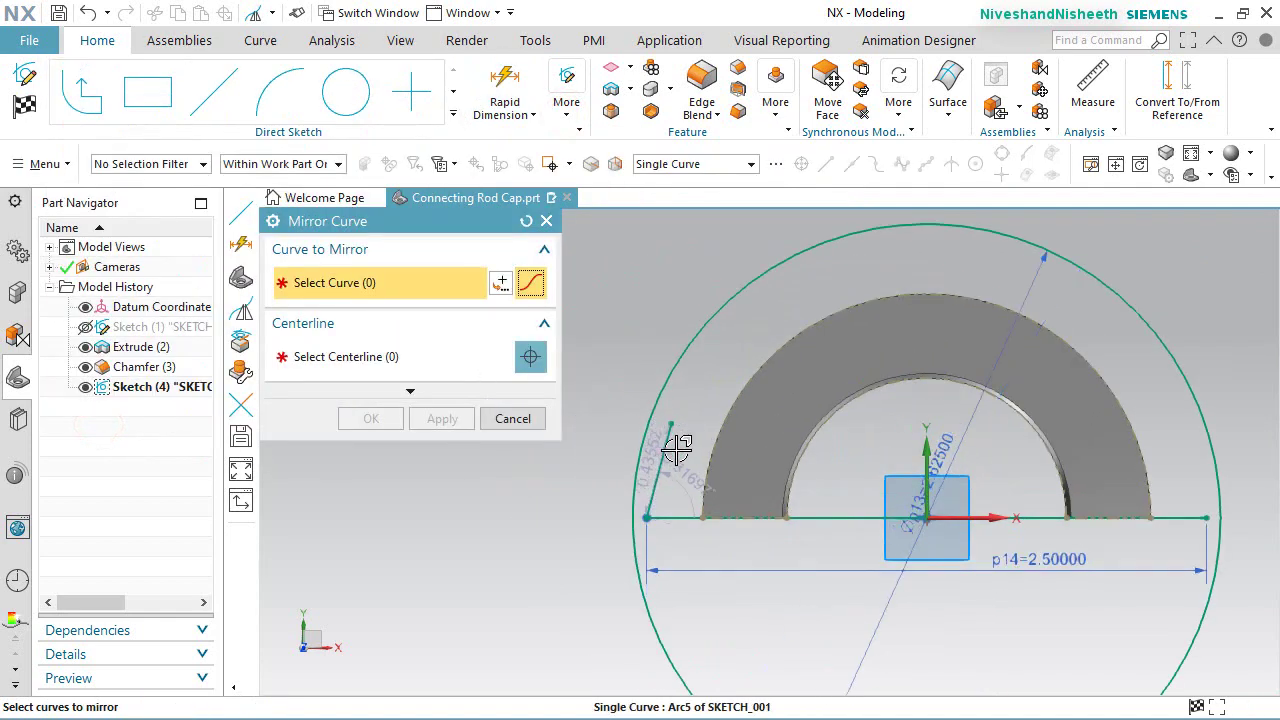
{"action": "left_click", "coordinate": [379, 360]}
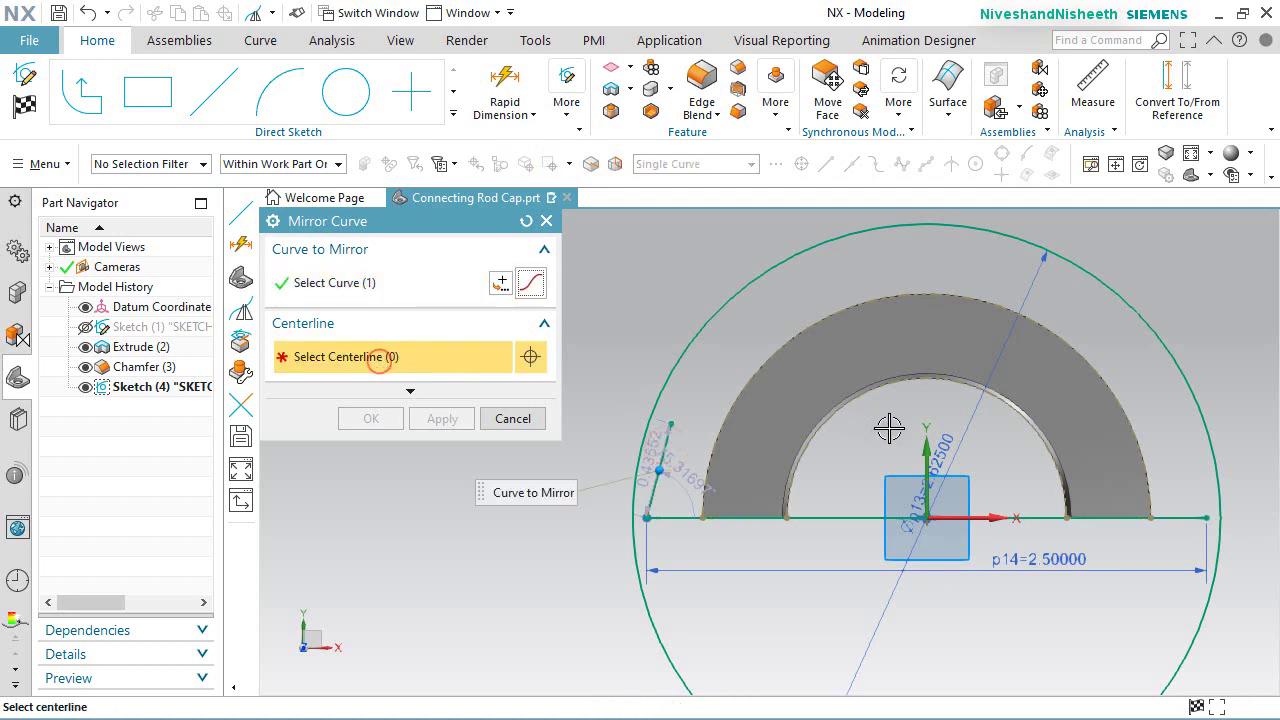
{"action": "left_click", "coordinate": [926, 444]}
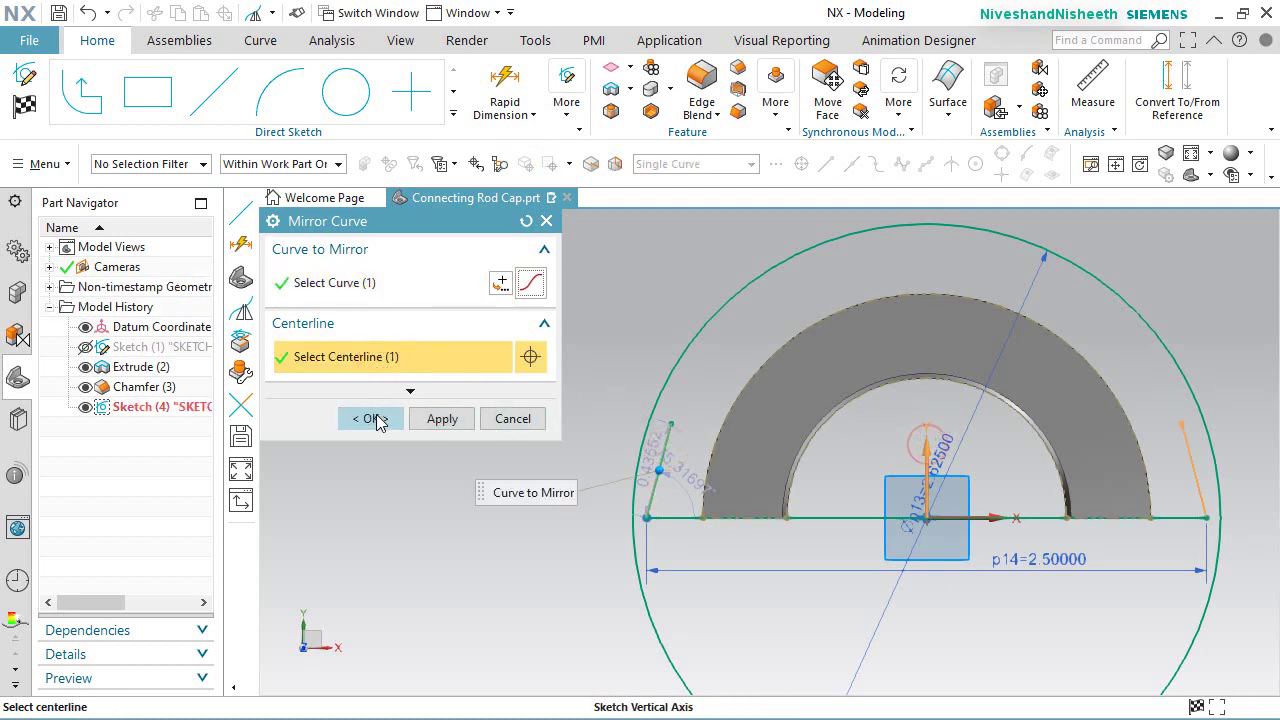
{"action": "left_click", "coordinate": [373, 418]}
{"action": "scroll", "coordinate": [610, 336], "scroll_direction": "down", "scroll_amount": 1}
{"action": "scroll", "coordinate": [757, 351], "scroll_direction": "up", "scroll_amount": 2}
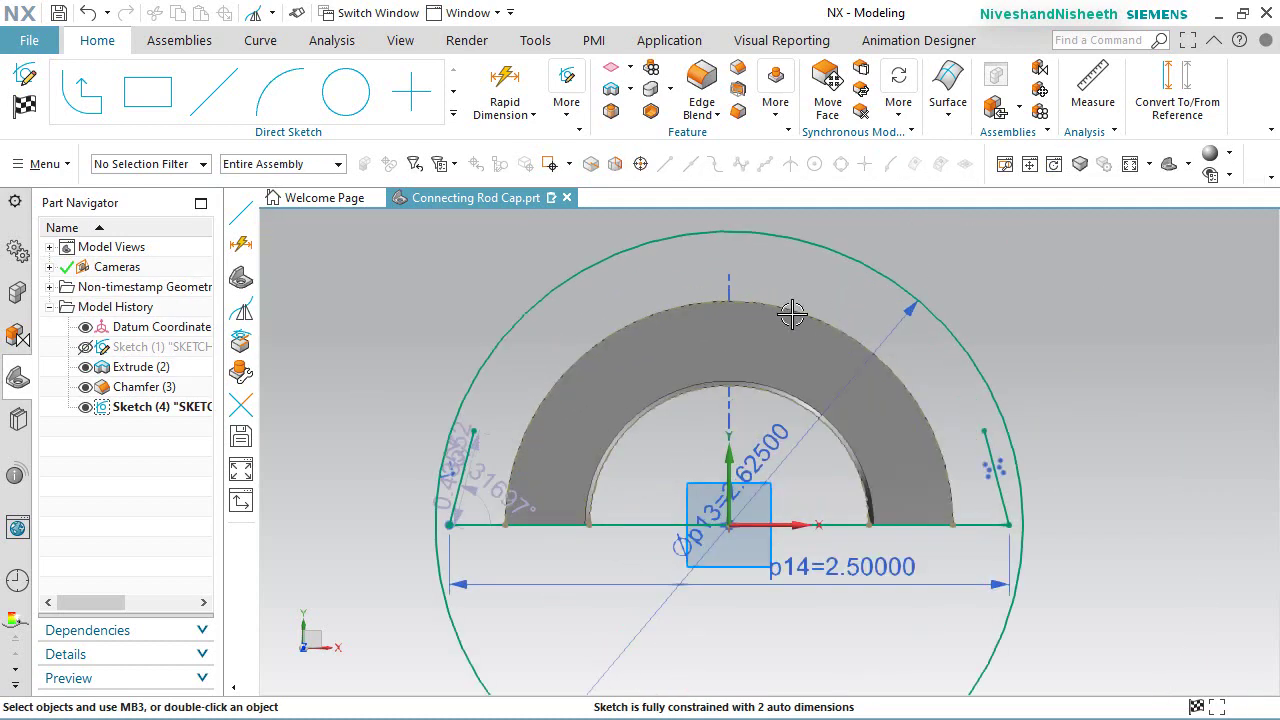
Step: Add an angular dimension between the two slanted lines and set it to 10°
{"action": "scroll", "coordinate": [789, 309], "scroll_direction": "down", "scroll_amount": 1}
{"action": "left_click", "coordinate": [514, 114]}
{"action": "left_click", "coordinate": [515, 208]}
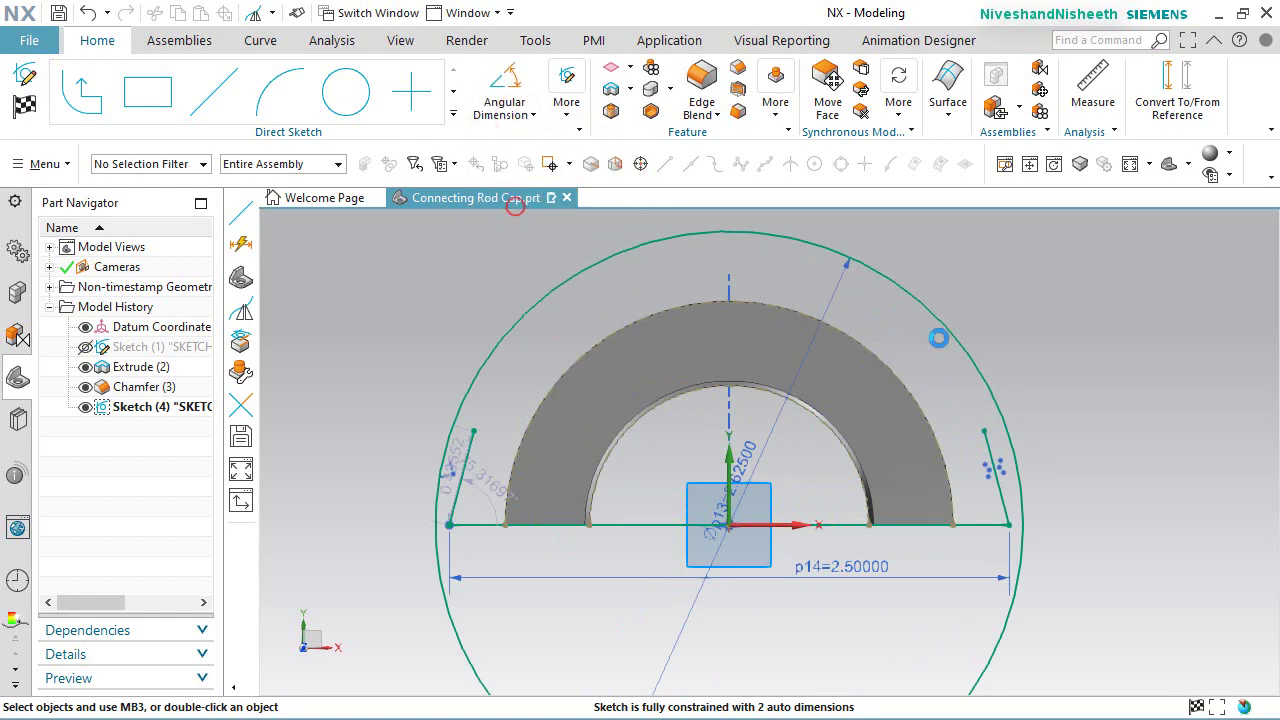
{"action": "scroll", "coordinate": [760, 380], "scroll_direction": "down", "scroll_amount": 2}
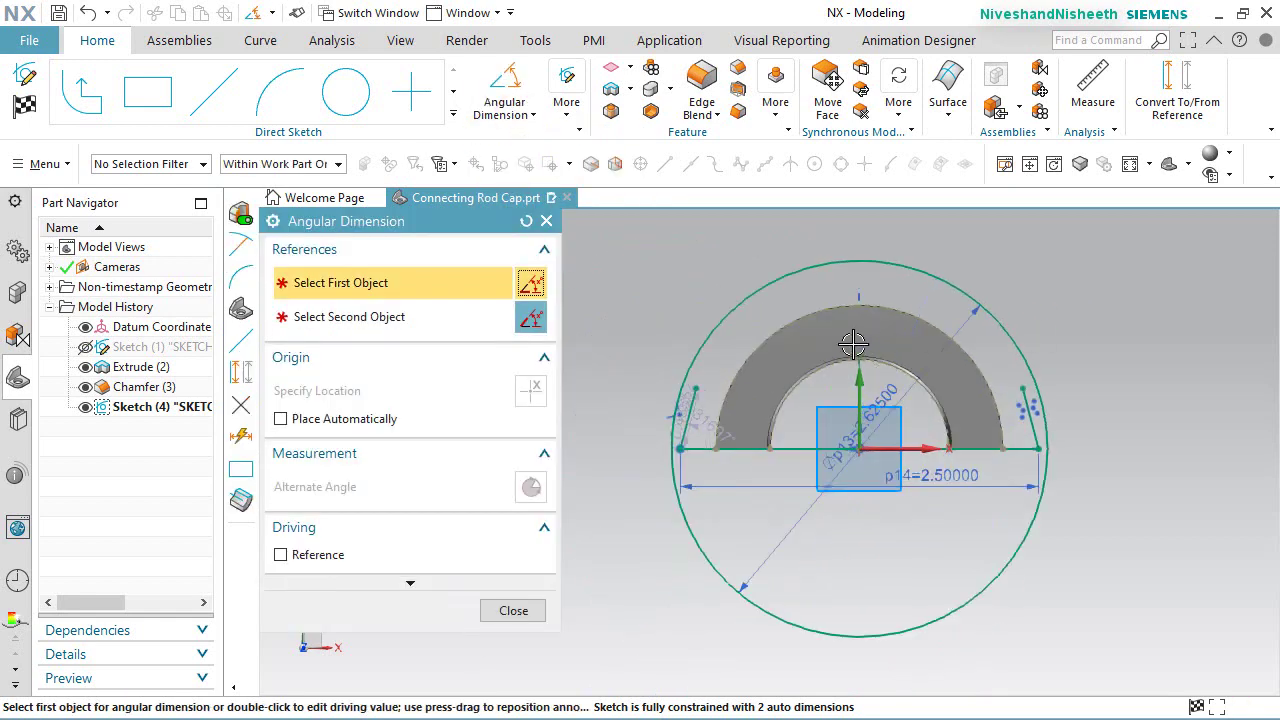
{"action": "scroll", "coordinate": [711, 403], "scroll_direction": "up", "scroll_amount": 2}
{"action": "scroll", "coordinate": [729, 451], "scroll_direction": "down", "scroll_amount": 1}
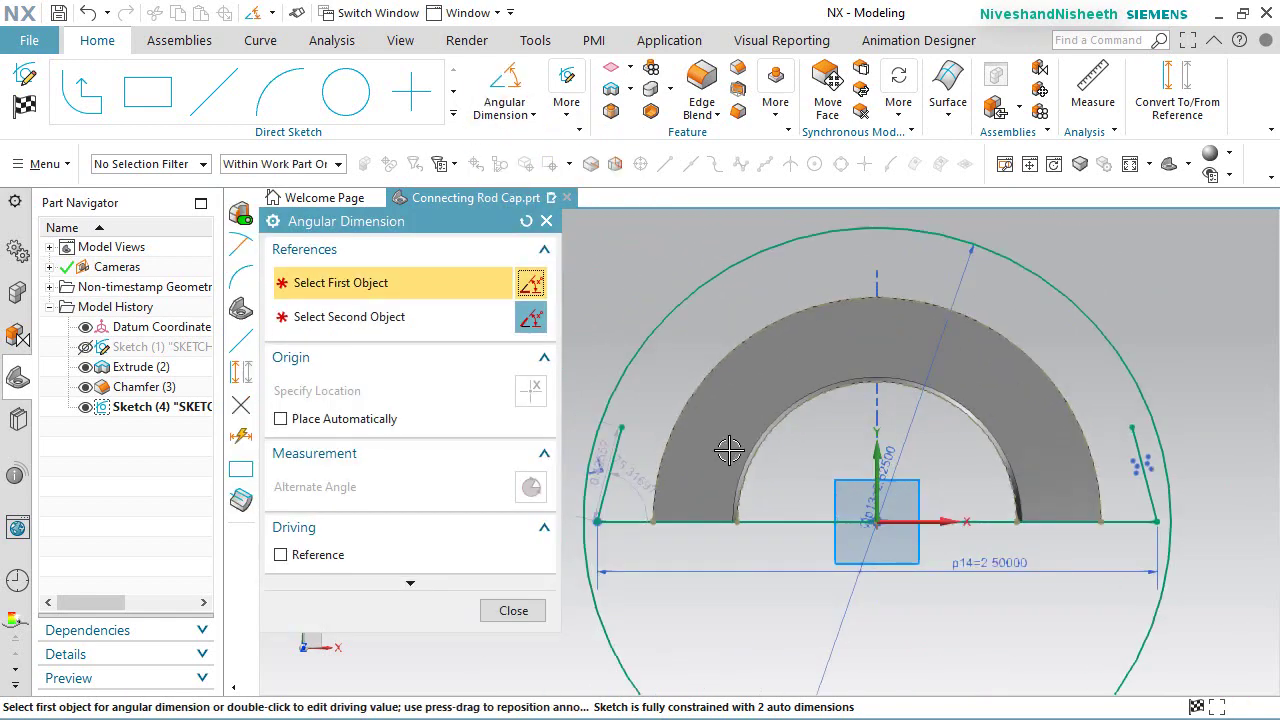
{"action": "left_click", "coordinate": [613, 446]}
{"action": "left_click", "coordinate": [1136, 450]}
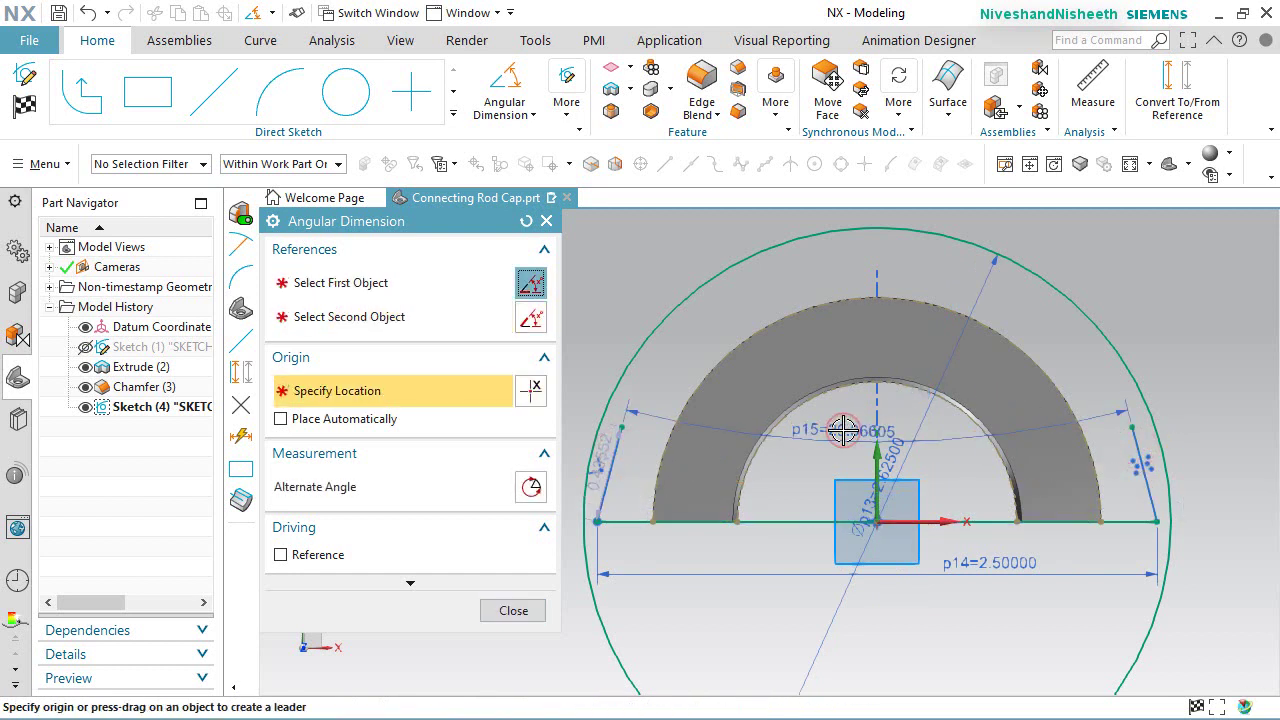
{"action": "left_click", "coordinate": [843, 430]}
{"action": "type", "text": "10"}
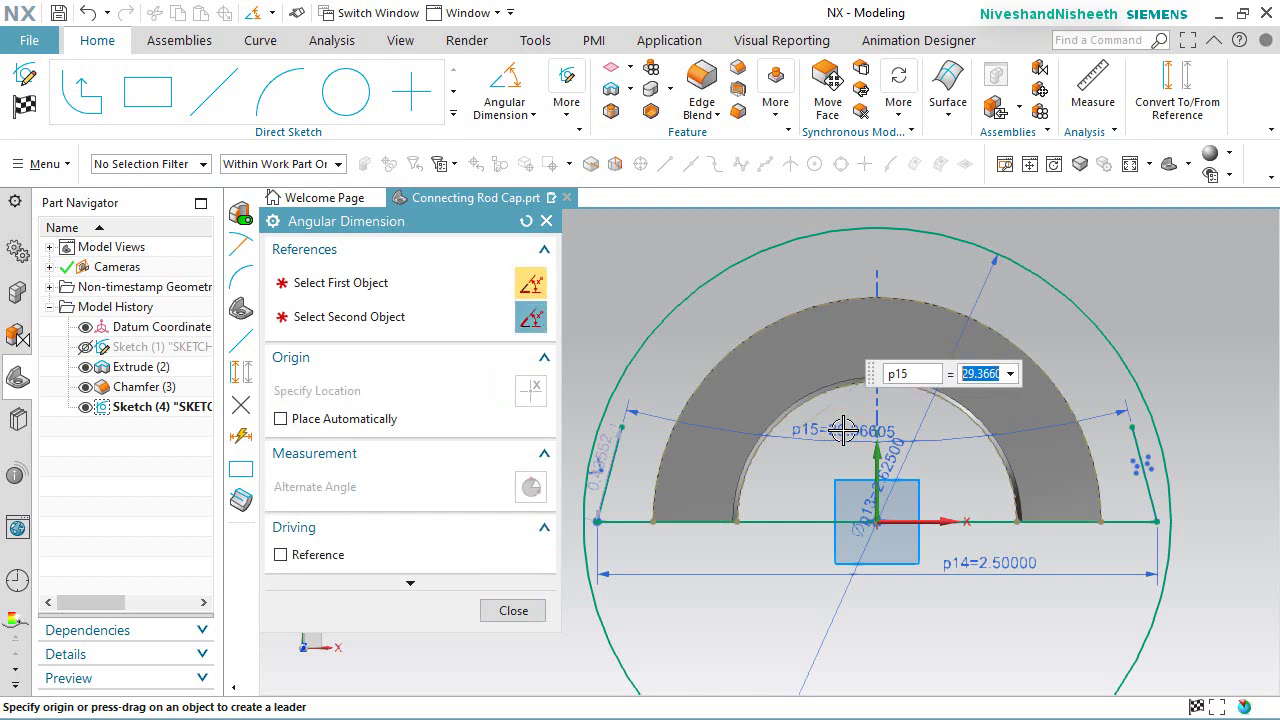
{"action": "key", "text": "Return"}
{"action": "left_click", "coordinate": [534, 612]}
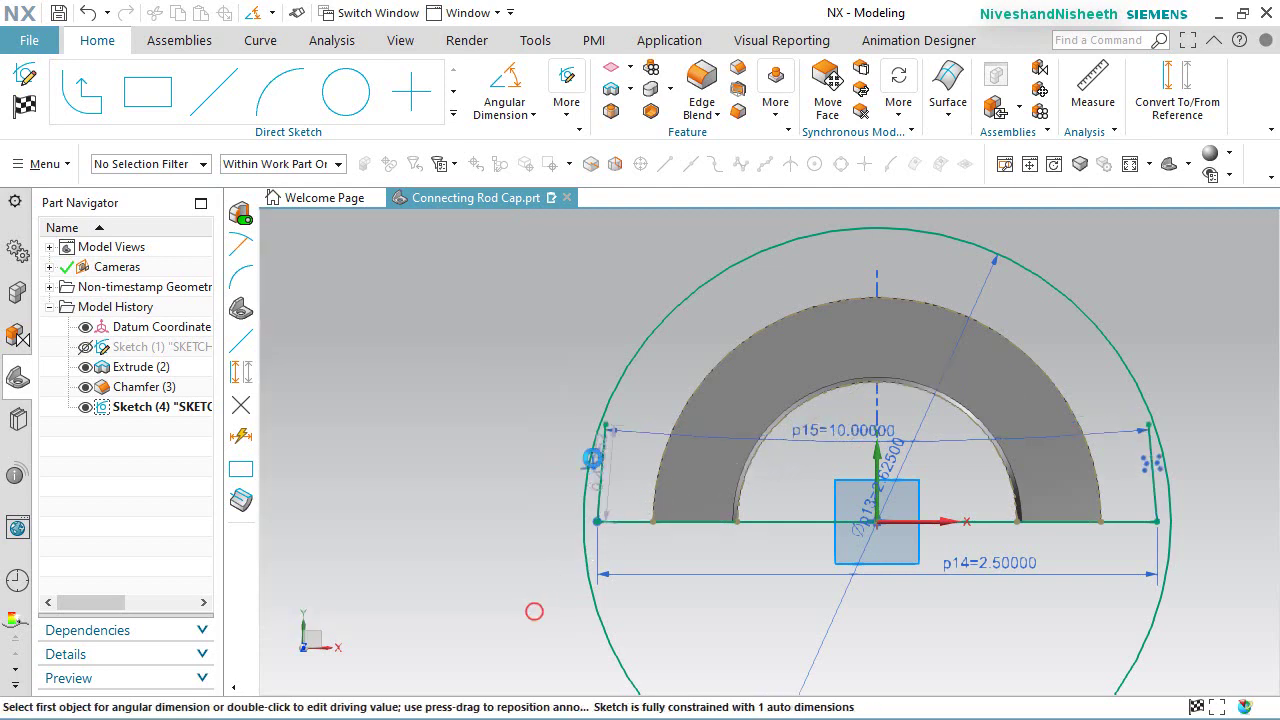
Step: Extend the left slanted line up to the circle with Quick Extend and check where its mirrored copy meets the circle
{"action": "scroll", "coordinate": [614, 440], "scroll_direction": "up", "scroll_amount": 2}
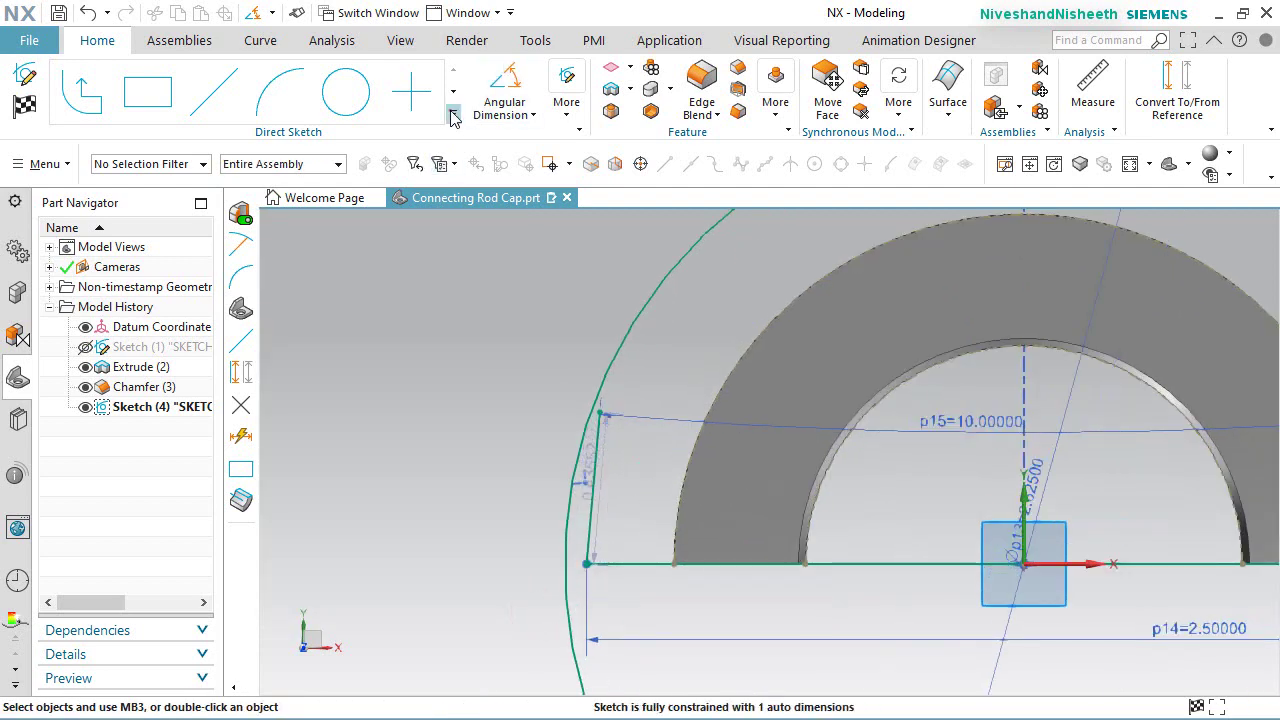
{"action": "left_click", "coordinate": [453, 115]}
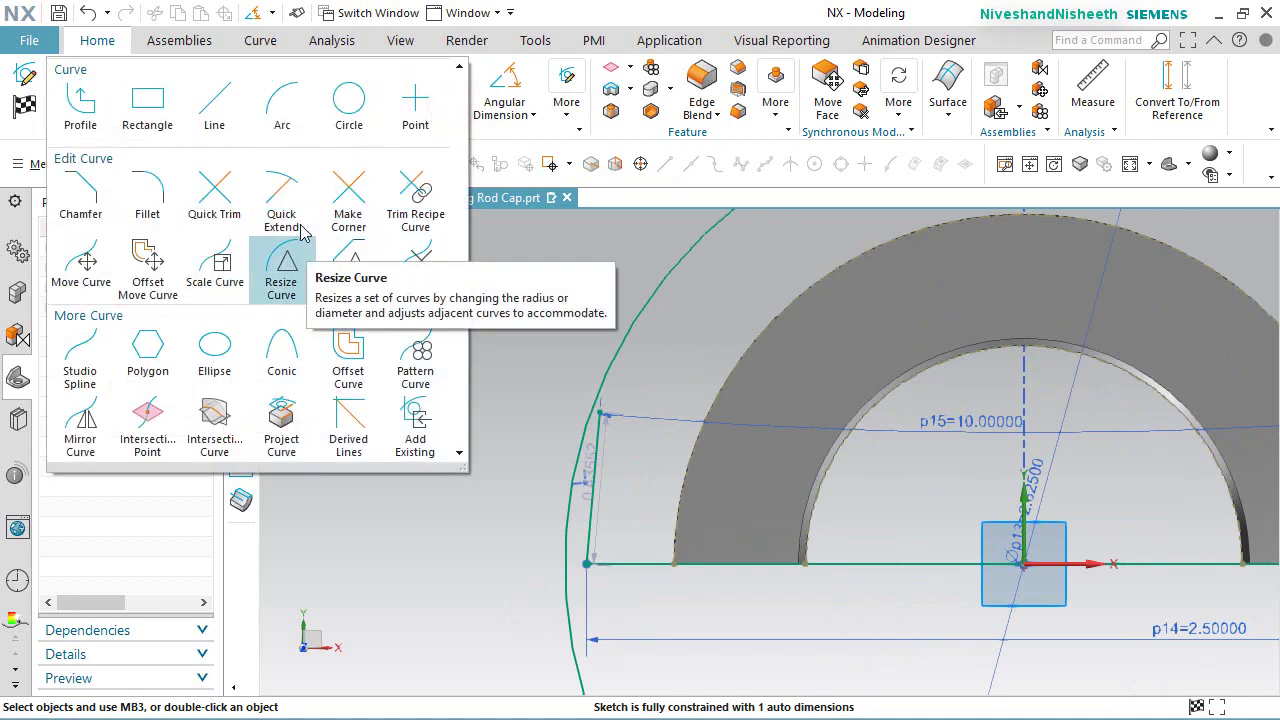
{"action": "left_click", "coordinate": [281, 202]}
{"action": "left_click", "coordinate": [596, 441]}
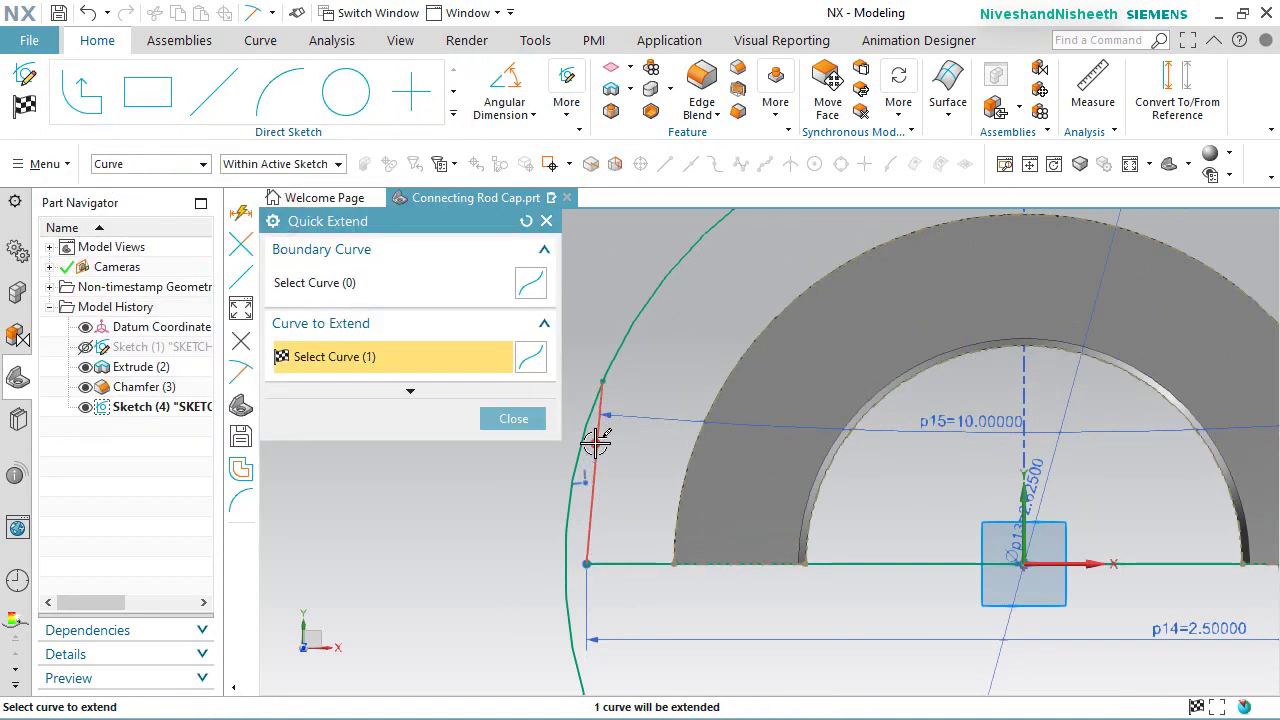
{"action": "scroll", "coordinate": [635, 375], "scroll_direction": "down", "scroll_amount": 3}
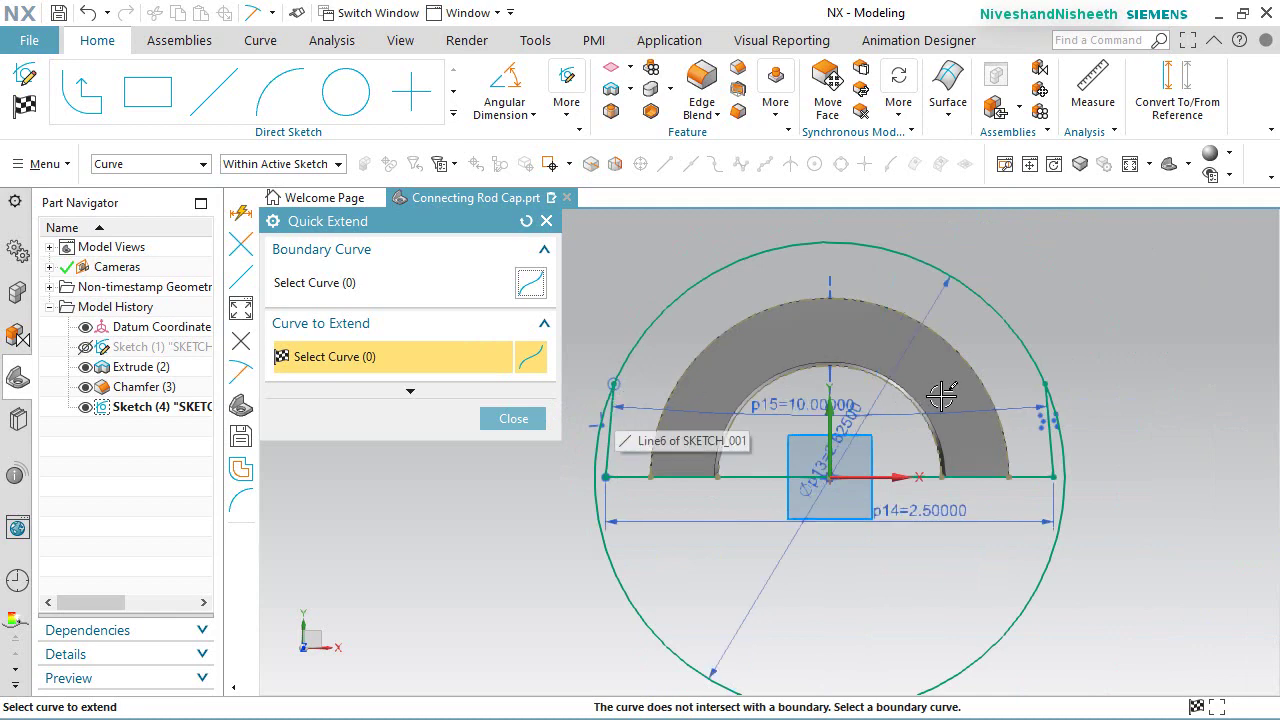
{"action": "scroll", "coordinate": [1020, 392], "scroll_direction": "up", "scroll_amount": 6}
{"action": "scroll", "coordinate": [1060, 392], "scroll_direction": "up", "scroll_amount": 2}
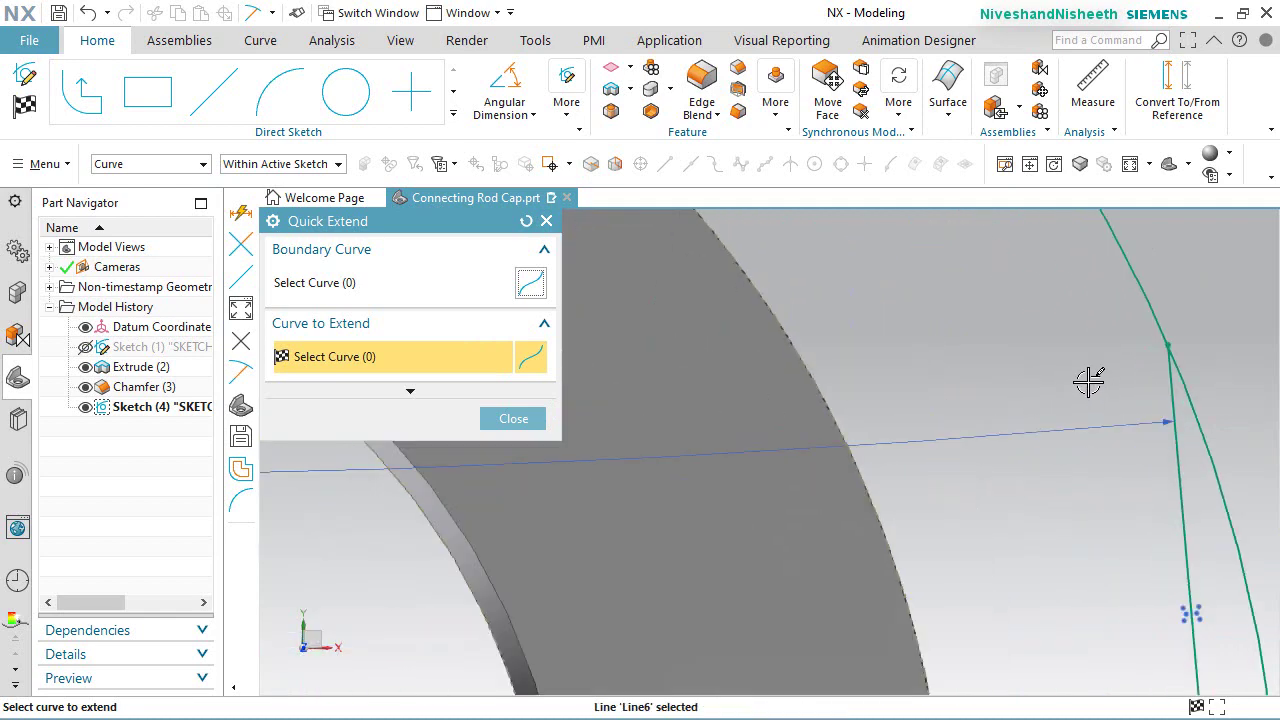
{"action": "scroll", "coordinate": [1110, 368], "scroll_direction": "up", "scroll_amount": 3}
{"action": "scroll", "coordinate": [1123, 354], "scroll_direction": "down", "scroll_amount": 5}
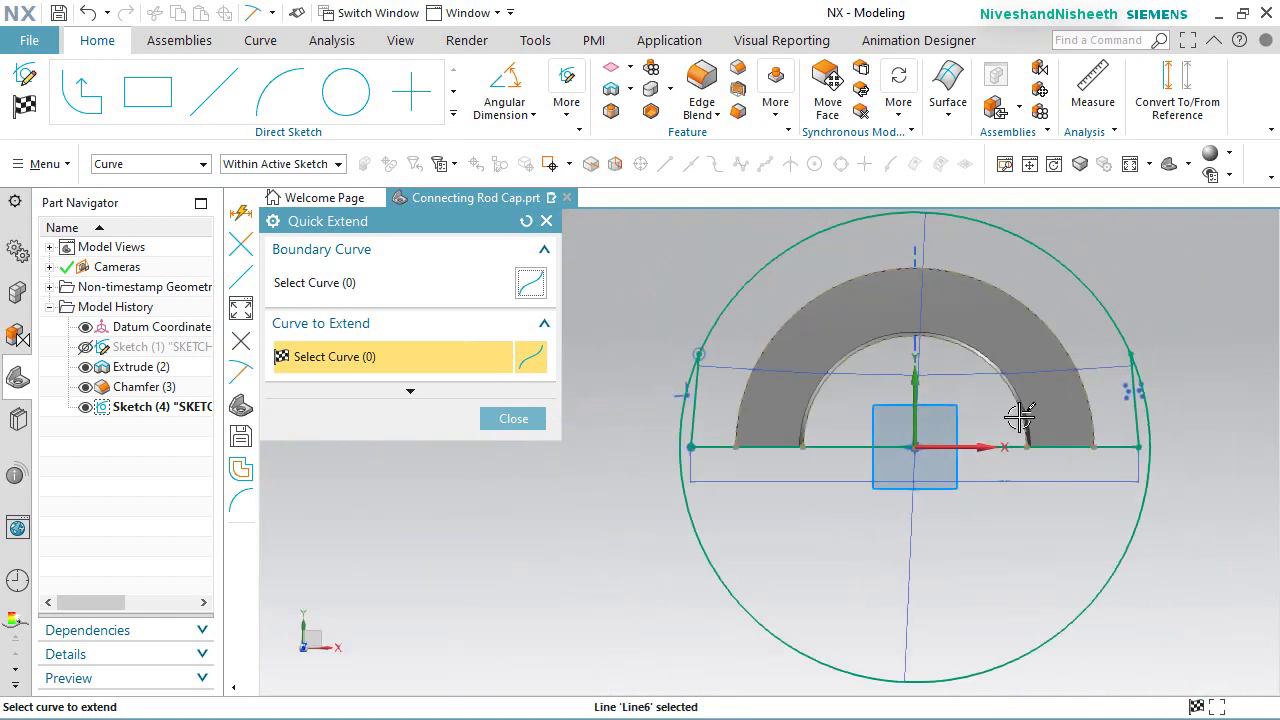
{"action": "scroll", "coordinate": [1014, 409], "scroll_direction": "down", "scroll_amount": 1}
{"action": "scroll", "coordinate": [1069, 380], "scroll_direction": "up", "scroll_amount": 1}
{"action": "left_click", "coordinate": [513, 418]}
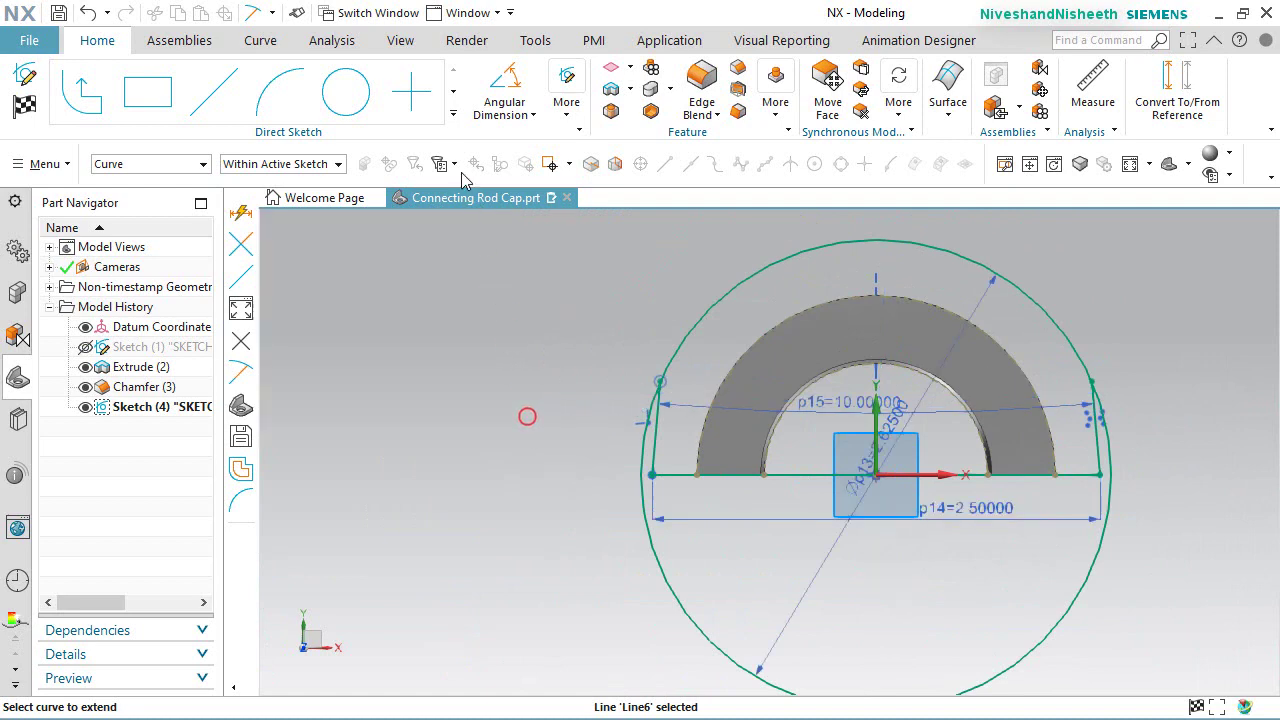
Step: Trim away the circle's lower part and the base line's middle portion inside the bore with Quick Trim
{"action": "left_click", "coordinate": [453, 113]}
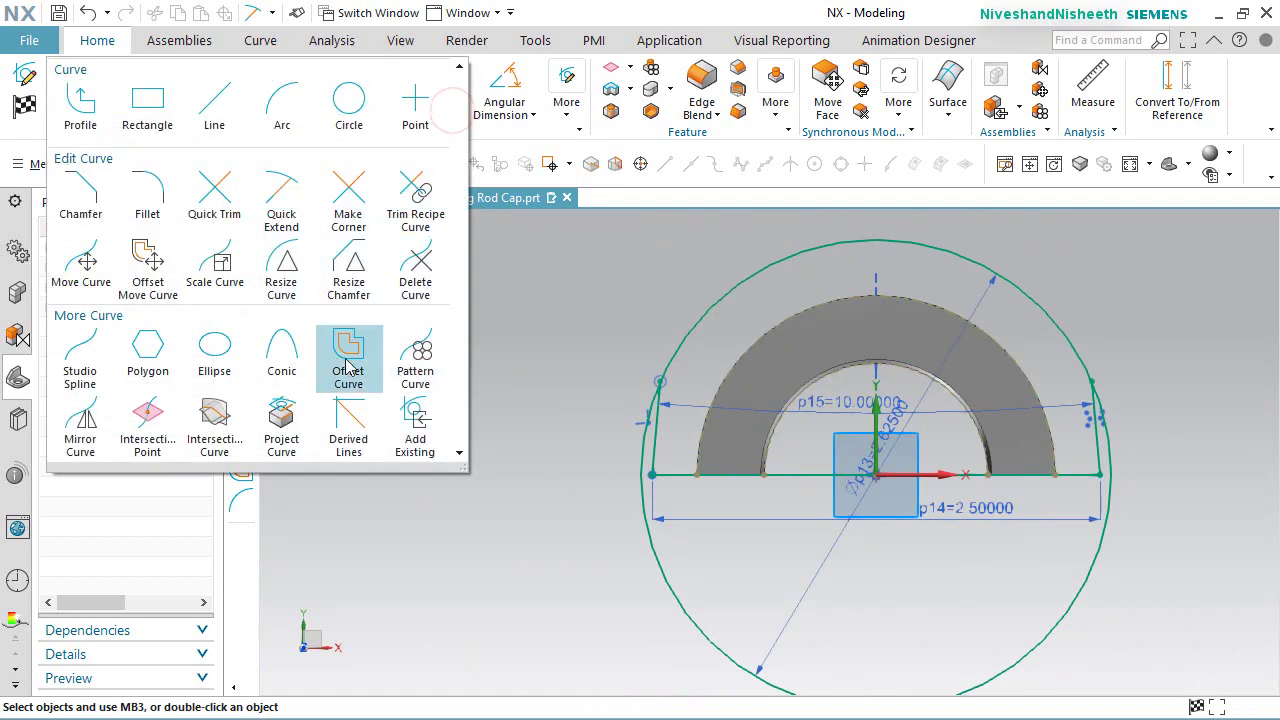
{"action": "left_click", "coordinate": [214, 200]}
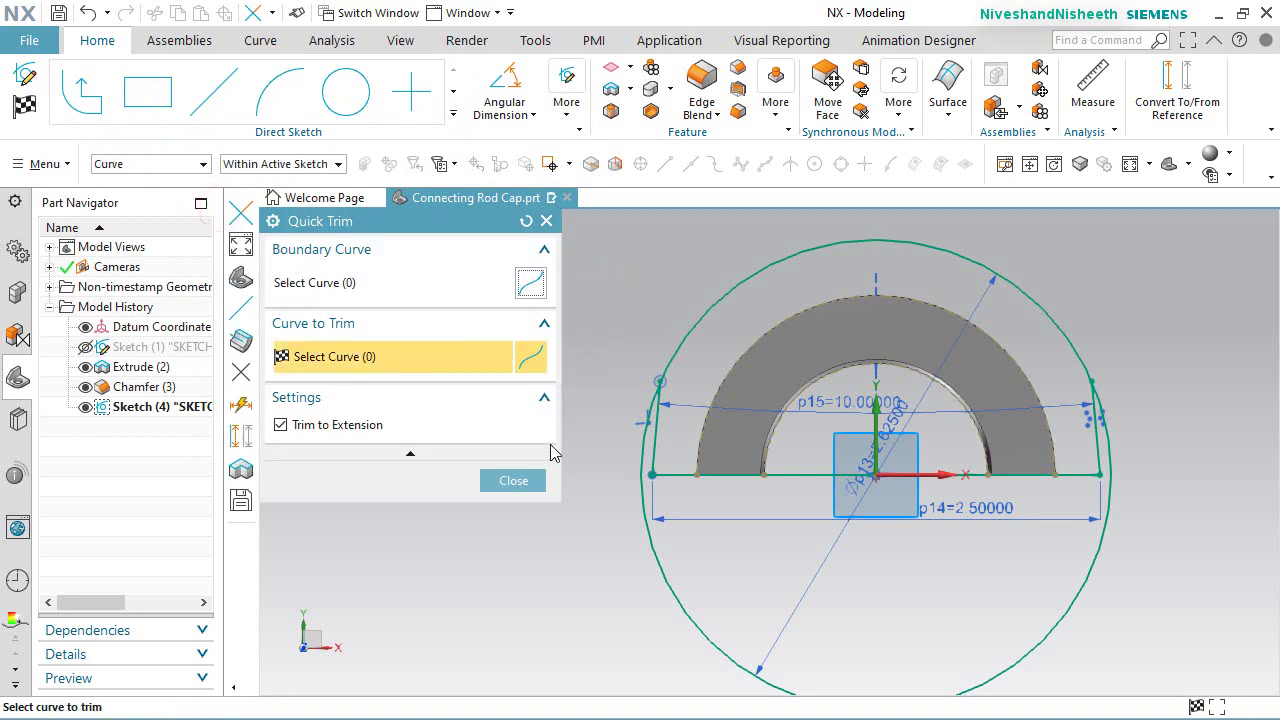
{"action": "left_click", "coordinate": [658, 566]}
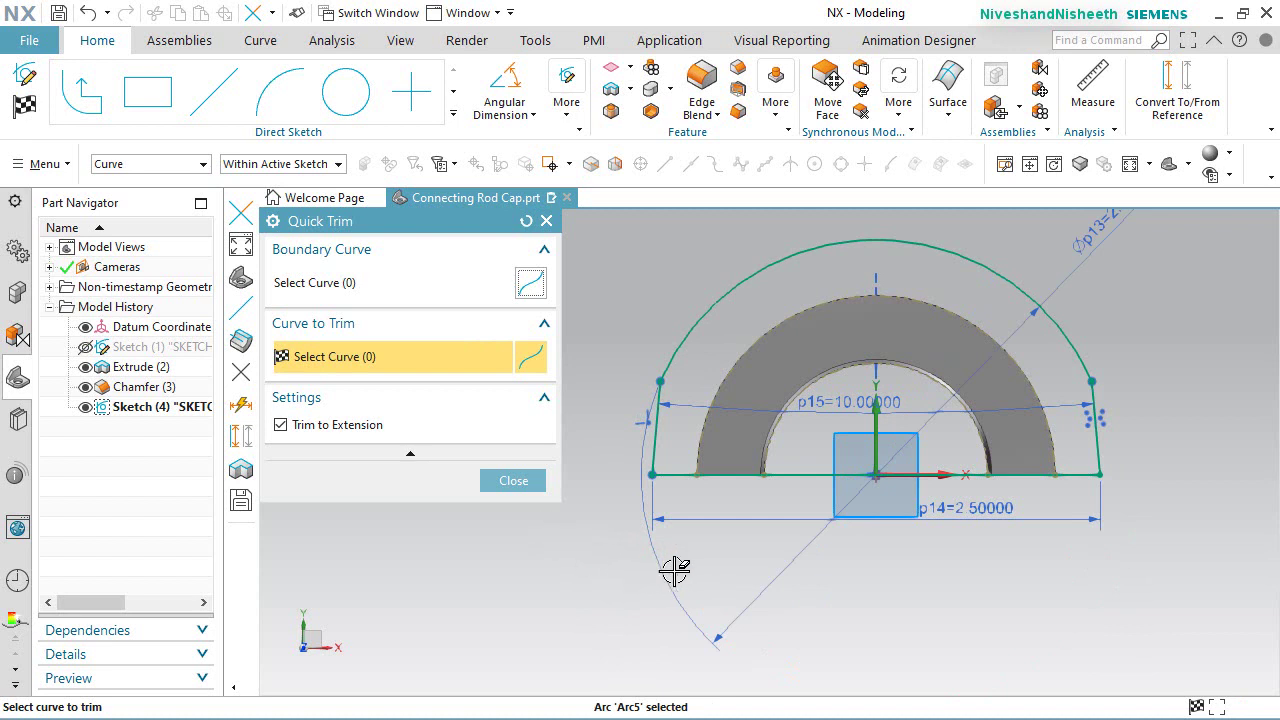
{"action": "scroll", "coordinate": [786, 514], "scroll_direction": "up", "scroll_amount": 2}
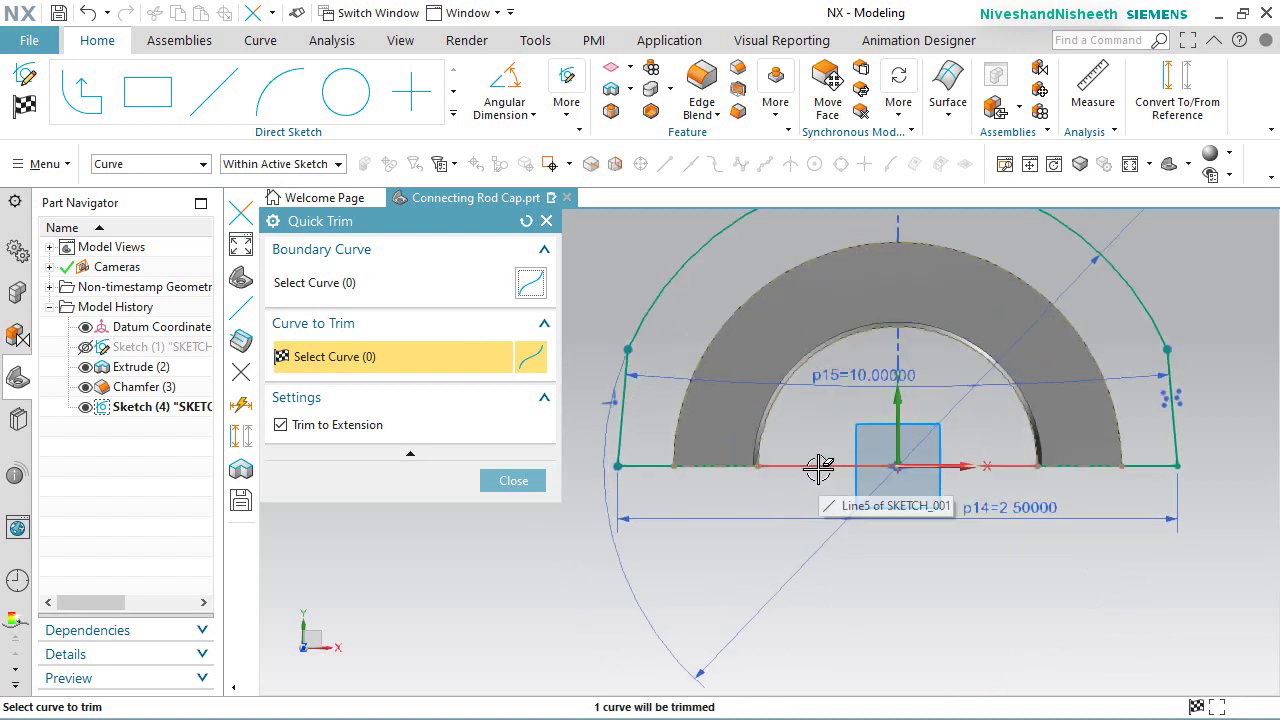
{"action": "left_click", "coordinate": [818, 467]}
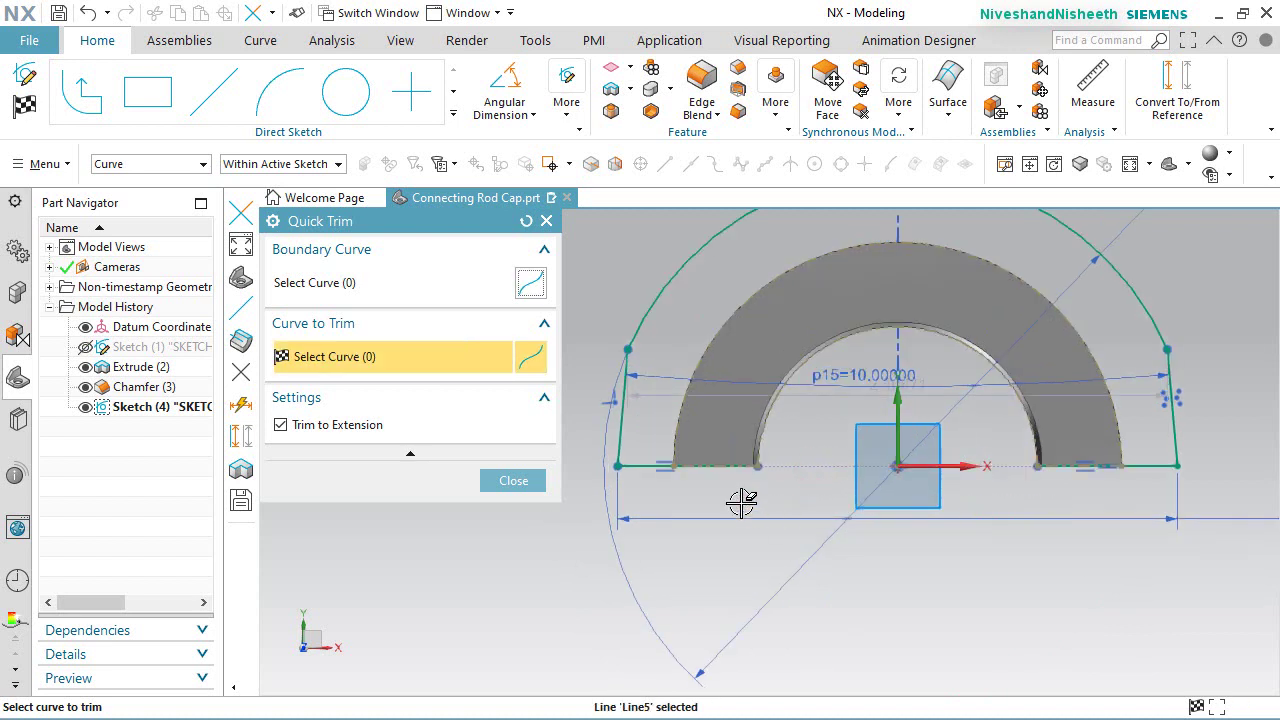
Step: Trim the remaining base line segments across both ring end faces, keeping only the short outer pieces beyond the ring
{"action": "scroll", "coordinate": [741, 503], "scroll_direction": "up", "scroll_amount": 3}
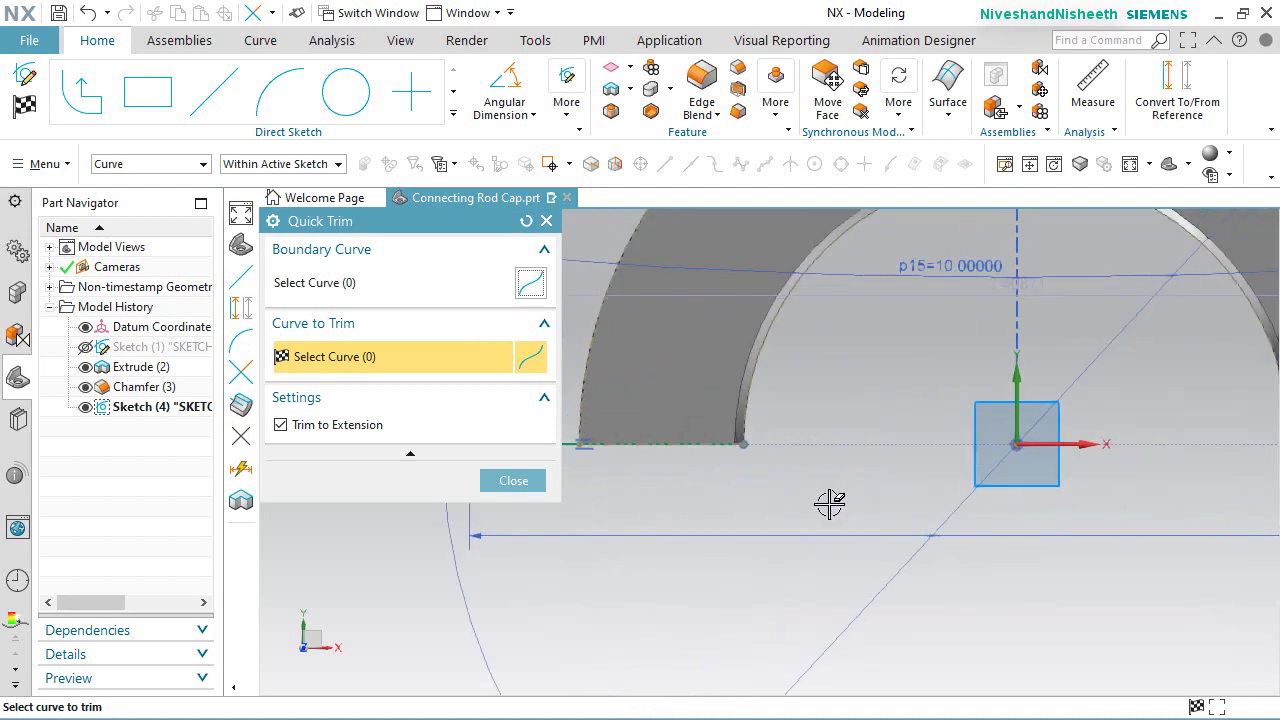
{"action": "scroll", "coordinate": [658, 484], "scroll_direction": "down", "scroll_amount": 2}
{"action": "scroll", "coordinate": [658, 484], "scroll_direction": "up", "scroll_amount": 4}
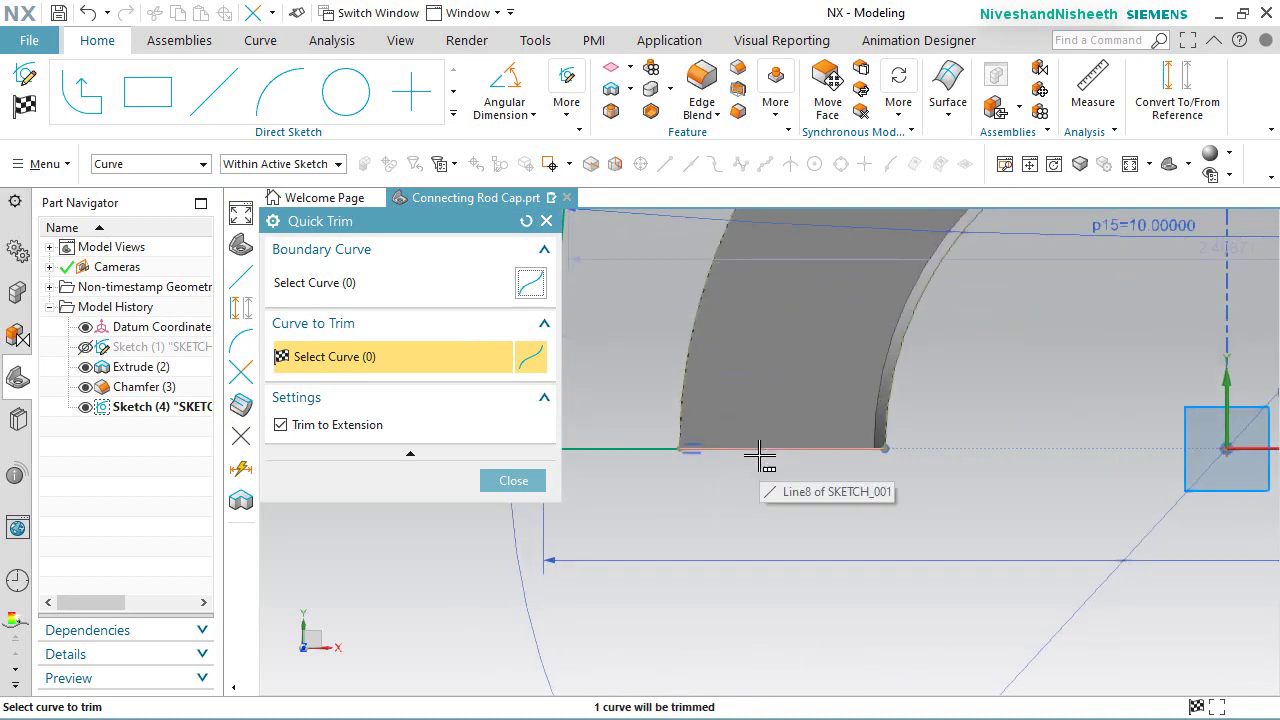
{"action": "left_click", "coordinate": [760, 457]}
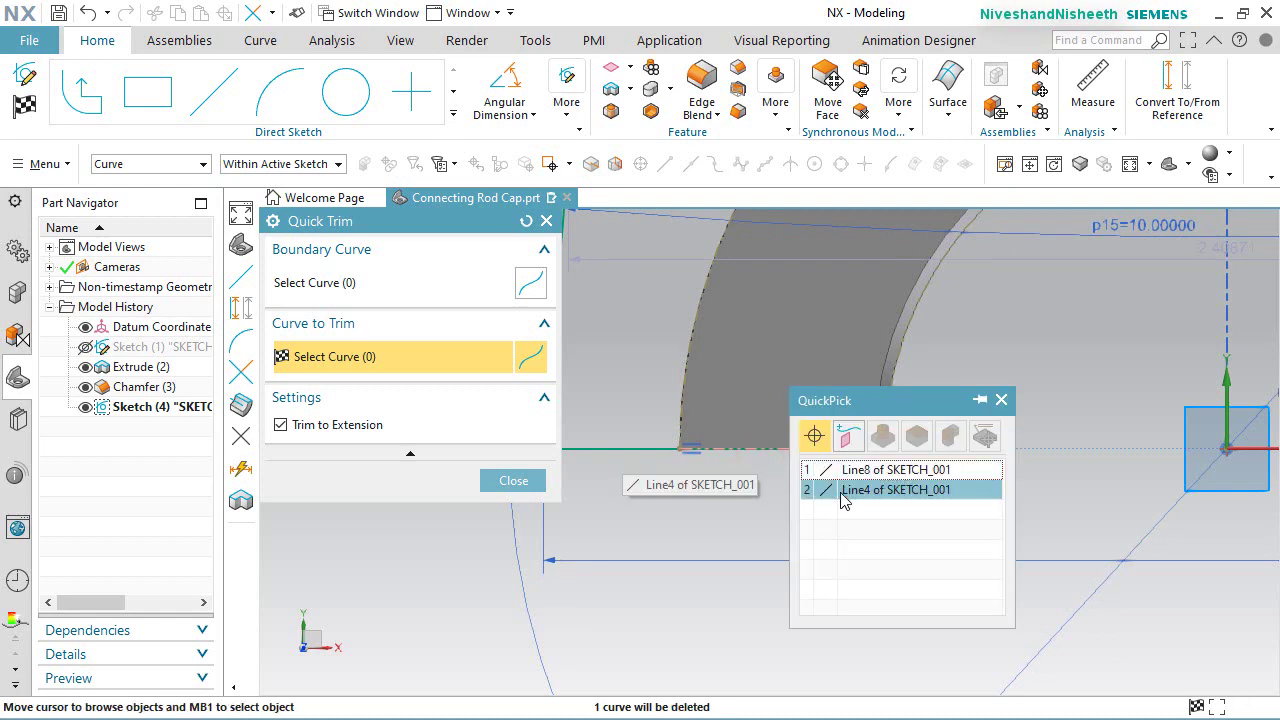
{"action": "left_click", "coordinate": [860, 469]}
{"action": "scroll", "coordinate": [651, 523], "scroll_direction": "down", "scroll_amount": 3}
{"action": "scroll", "coordinate": [651, 524], "scroll_direction": "up", "scroll_amount": 2}
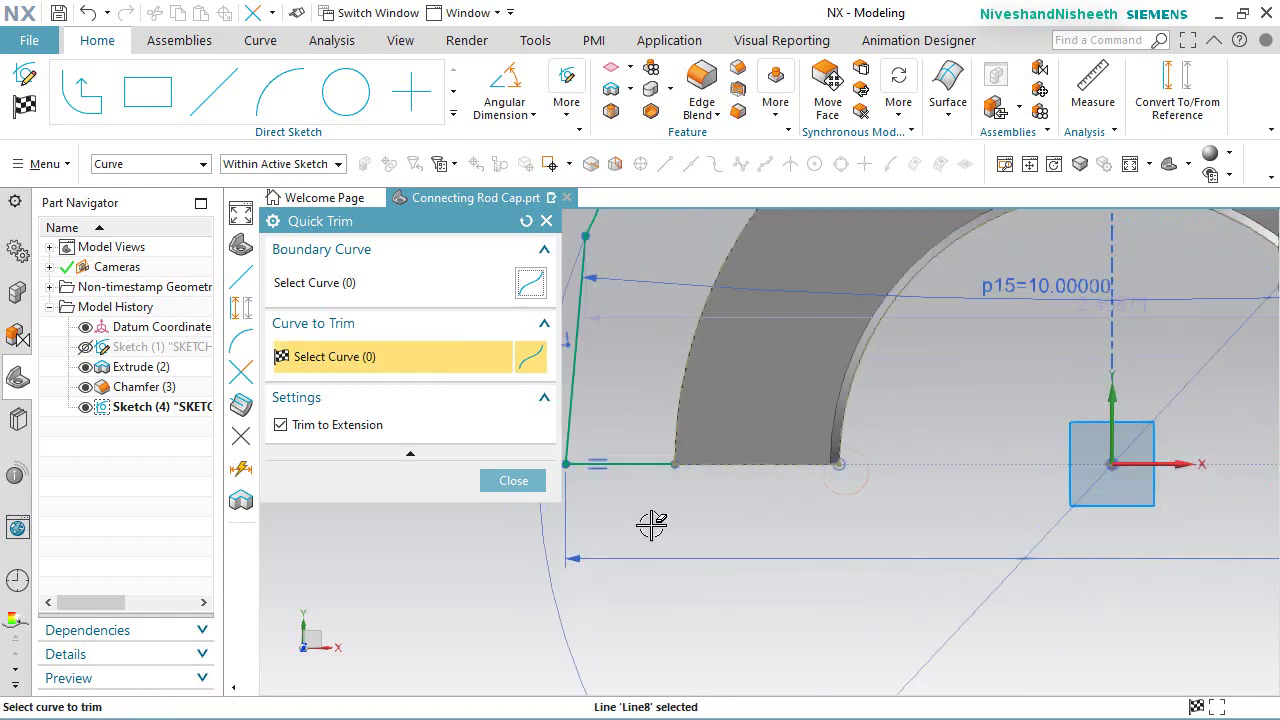
{"action": "scroll", "coordinate": [651, 523], "scroll_direction": "down", "scroll_amount": 2}
{"action": "scroll", "coordinate": [1213, 495], "scroll_direction": "up", "scroll_amount": 3}
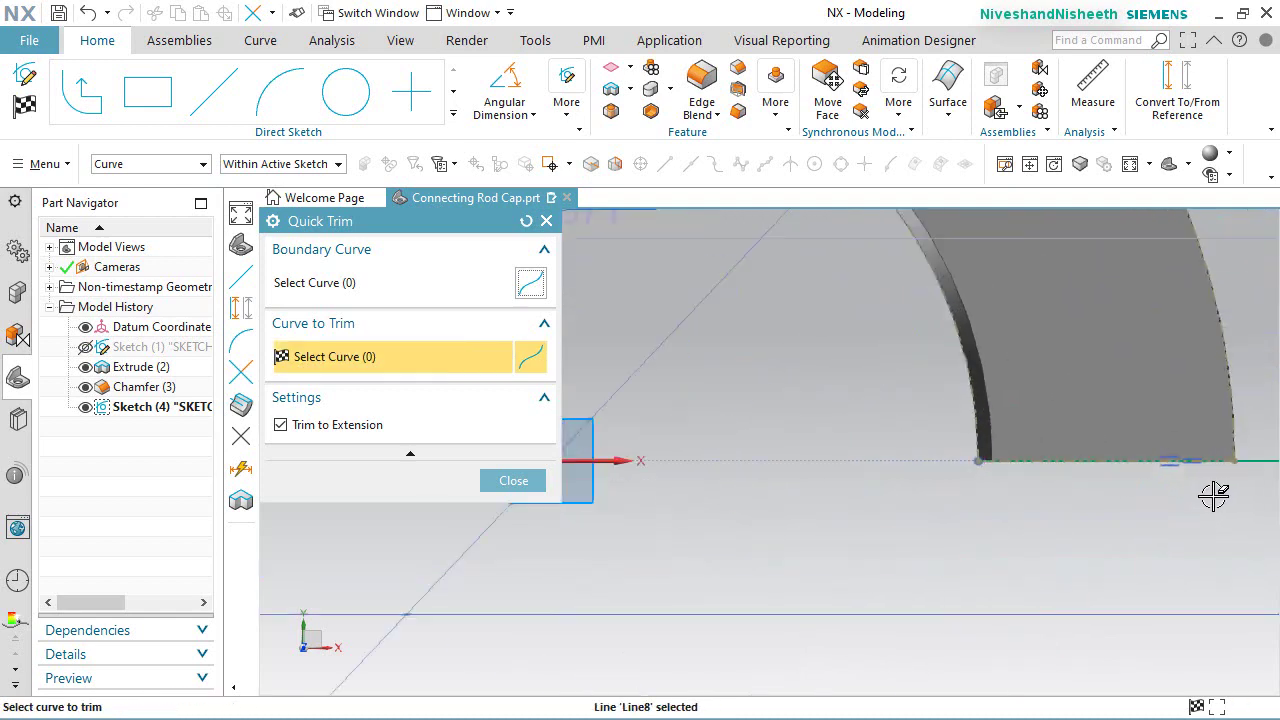
{"action": "left_click", "coordinate": [1090, 465]}
{"action": "scroll", "coordinate": [1011, 506], "scroll_direction": "down", "scroll_amount": 3}
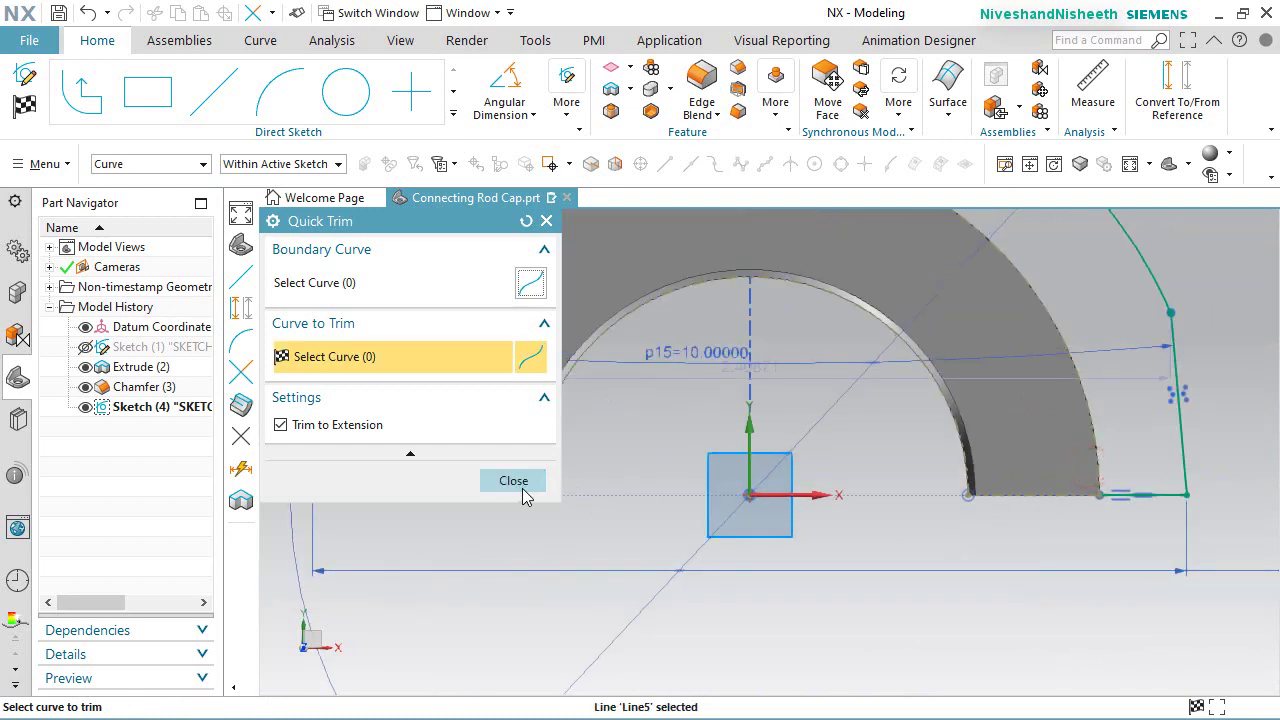
{"action": "left_click", "coordinate": [513, 480]}
Step: Convert the automatic width dimension between the slanted lines' upper ends into a driving dimension and reposition it, keeping its value
{"action": "scroll", "coordinate": [733, 650], "scroll_direction": "down", "scroll_amount": 1}
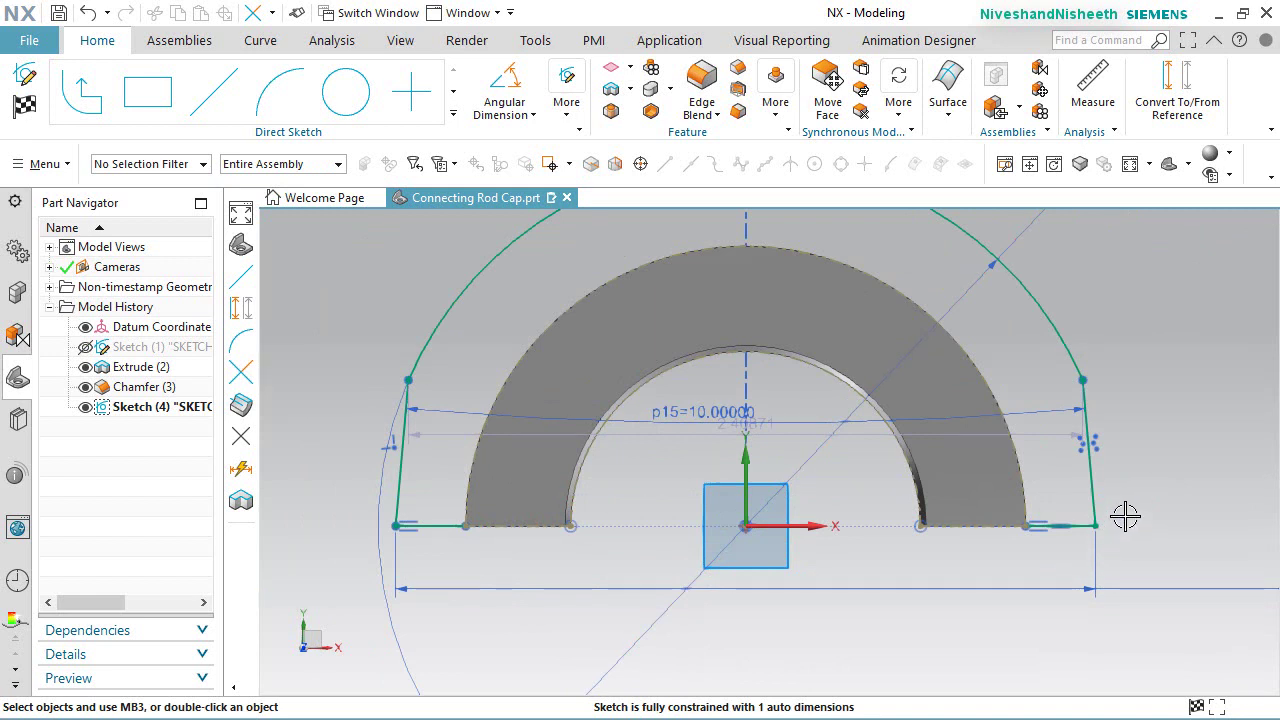
{"action": "mouse_move", "coordinate": [1104, 531]}
{"action": "left_mouse_down"}
{"action": "mouse_move", "coordinate": [1119, 530]}
{"action": "mouse_move", "coordinate": [1080, 566]}
{"action": "left_mouse_up"}
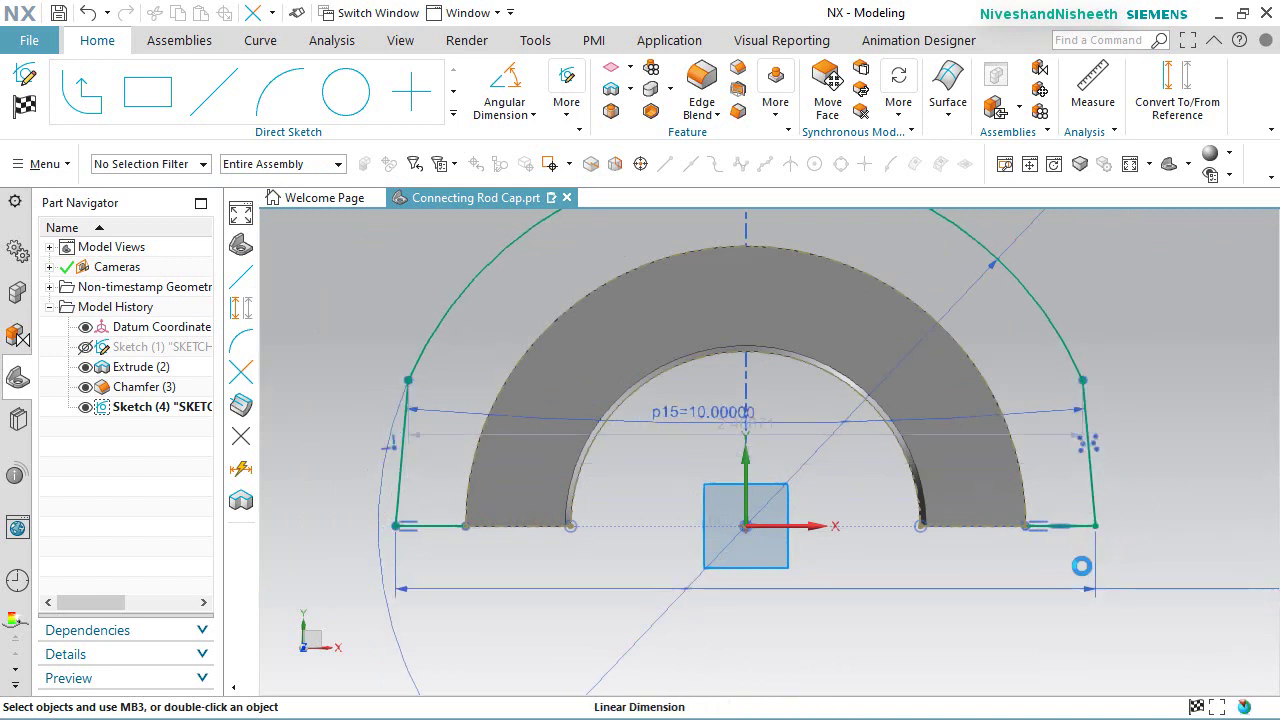
{"action": "left_click_drag", "start_coordinate": [760, 438], "coordinate": [719, 455]}
{"action": "double_click", "coordinate": [719, 455]}
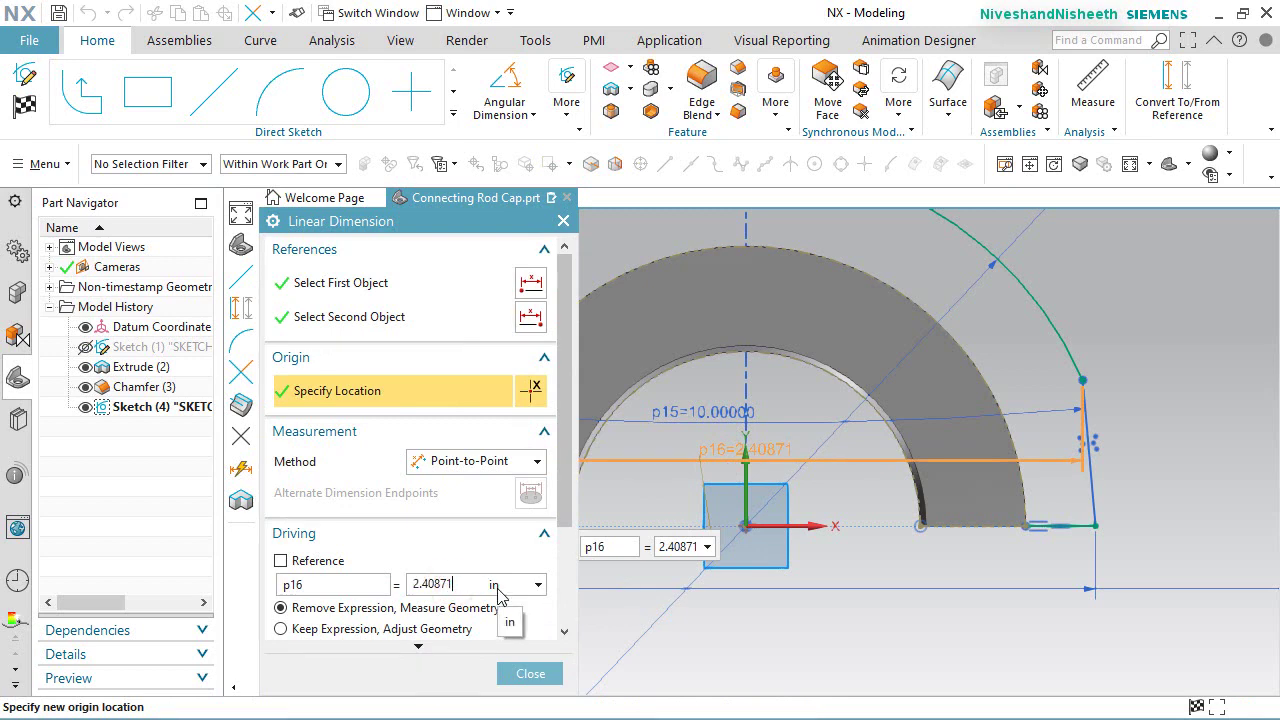
{"action": "left_click", "coordinate": [530, 673]}
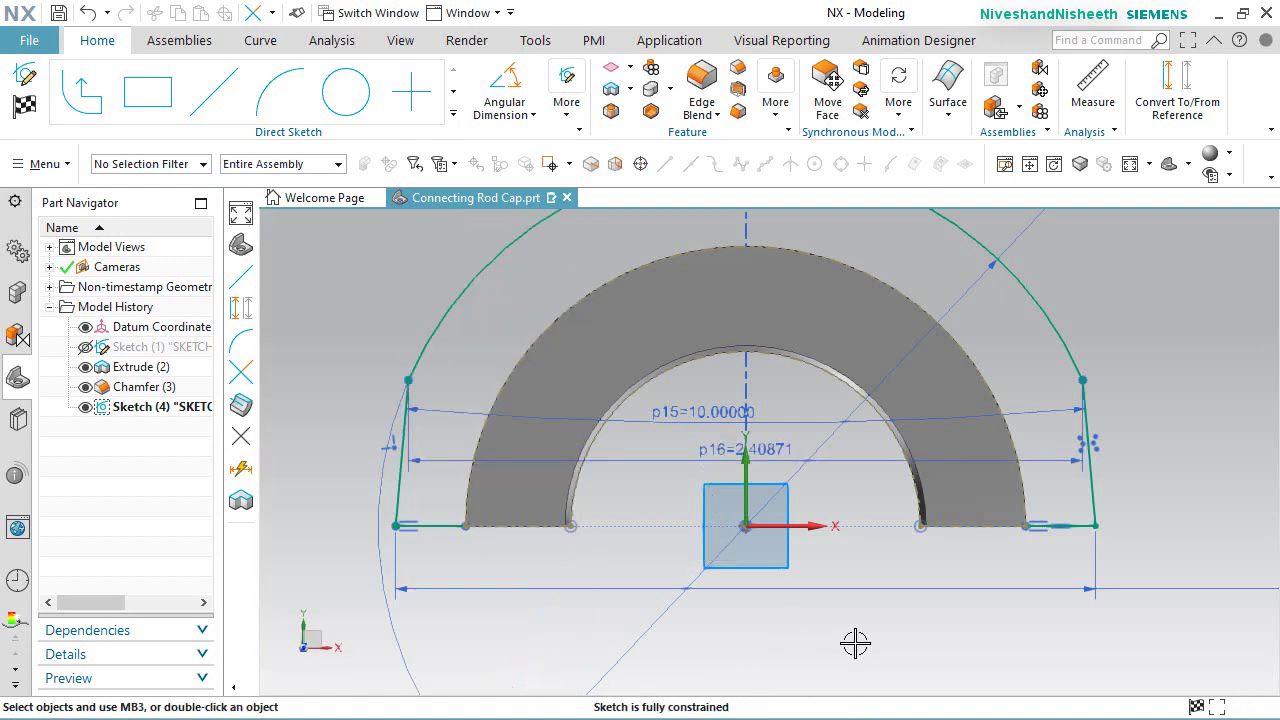
Step: Draw a three-point arc of about 1.003 in radius over the ring, joining the inner ends of both base line pieces
{"action": "left_click", "coordinate": [281, 92]}
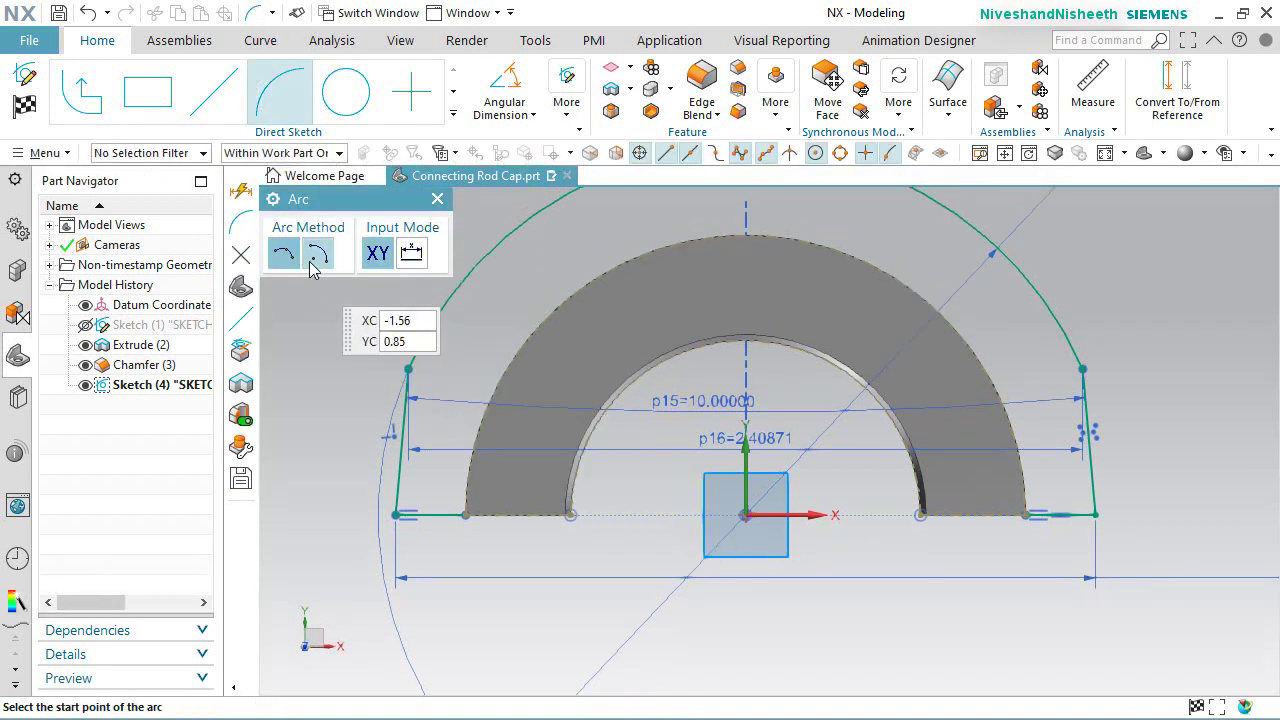
{"action": "left_click", "coordinate": [469, 515]}
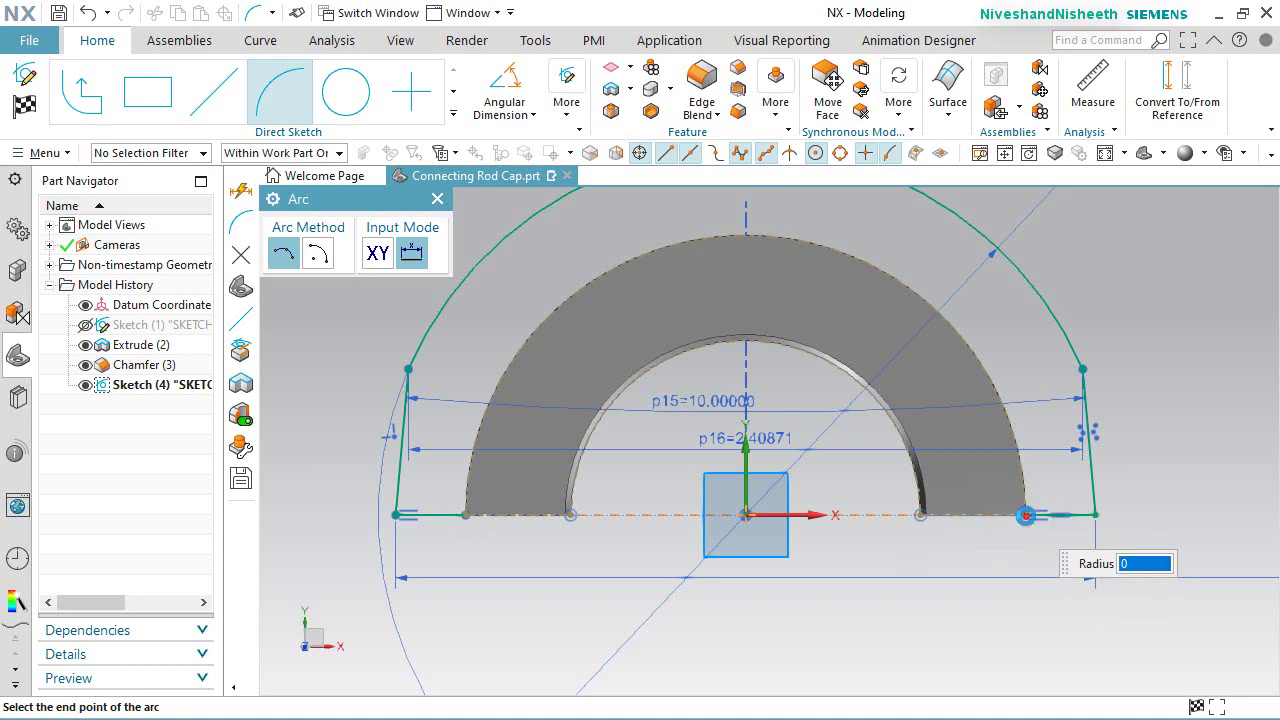
{"action": "left_click", "coordinate": [1026, 515]}
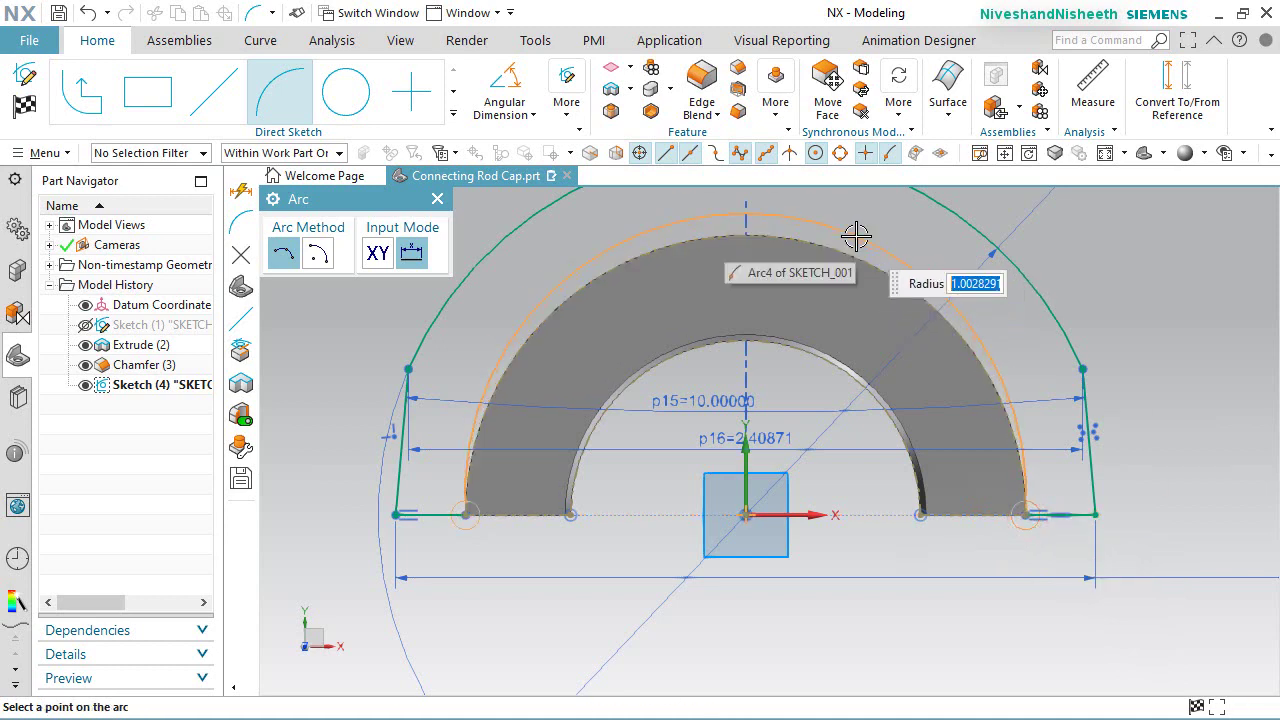
{"action": "left_click", "coordinate": [856, 235]}
{"action": "scroll", "coordinate": [886, 429], "scroll_direction": "down", "scroll_amount": 3}
{"action": "scroll", "coordinate": [751, 277], "scroll_direction": "up", "scroll_amount": 5}
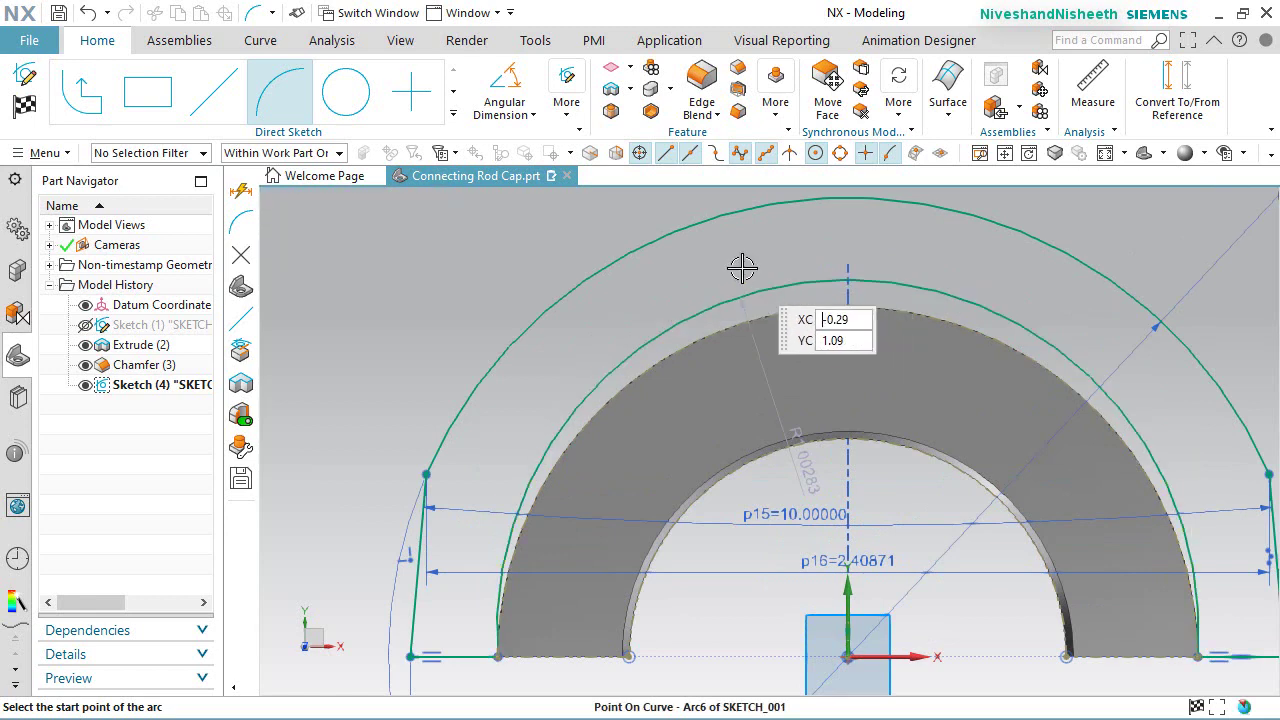
{"action": "key", "text": "Escape"}
Step: Make the new arc's midpoint coincident with the midpoint of the ring's outer edge, and finish the sketch
{"action": "left_click", "coordinate": [566, 113]}
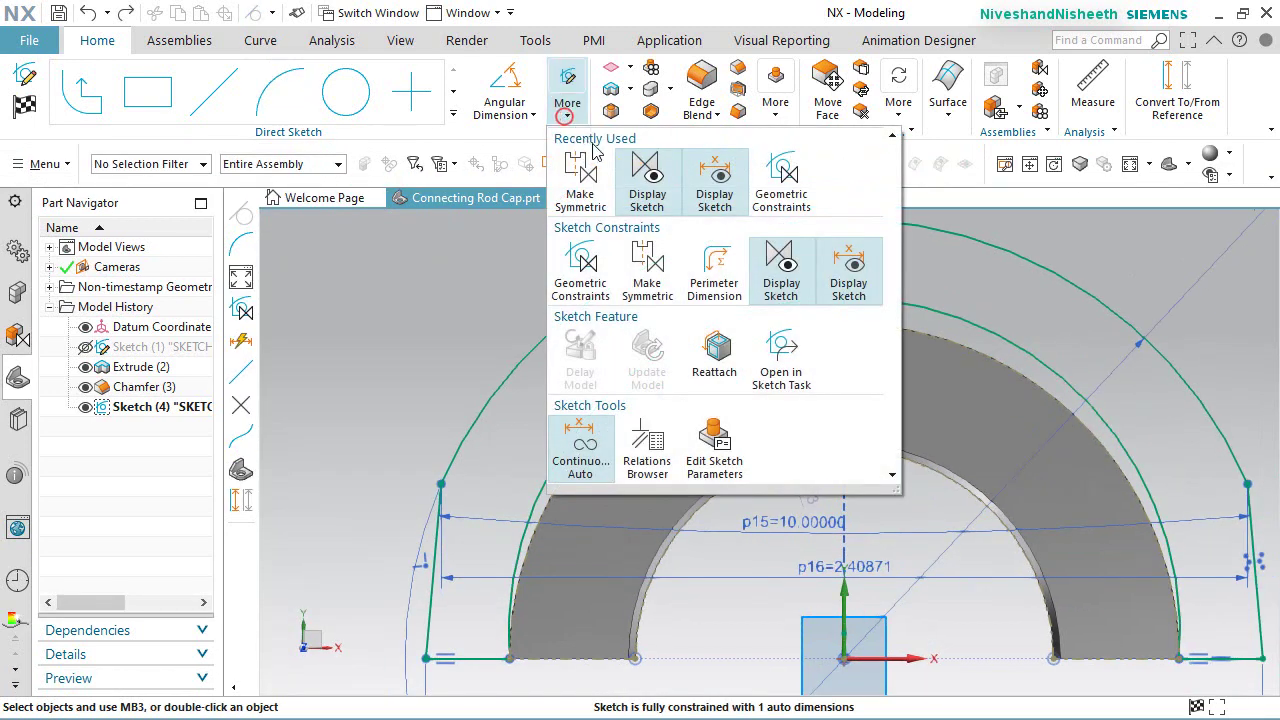
{"action": "left_click", "coordinate": [582, 268]}
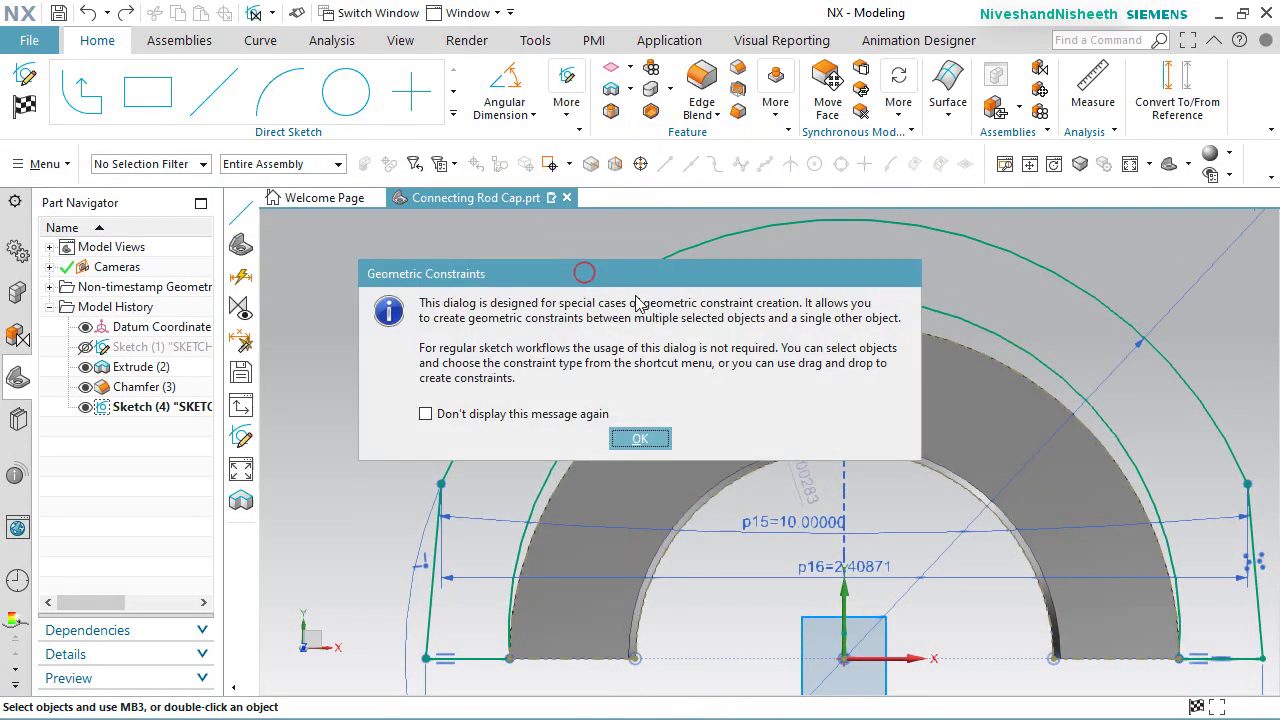
{"action": "left_click", "coordinate": [640, 439]}
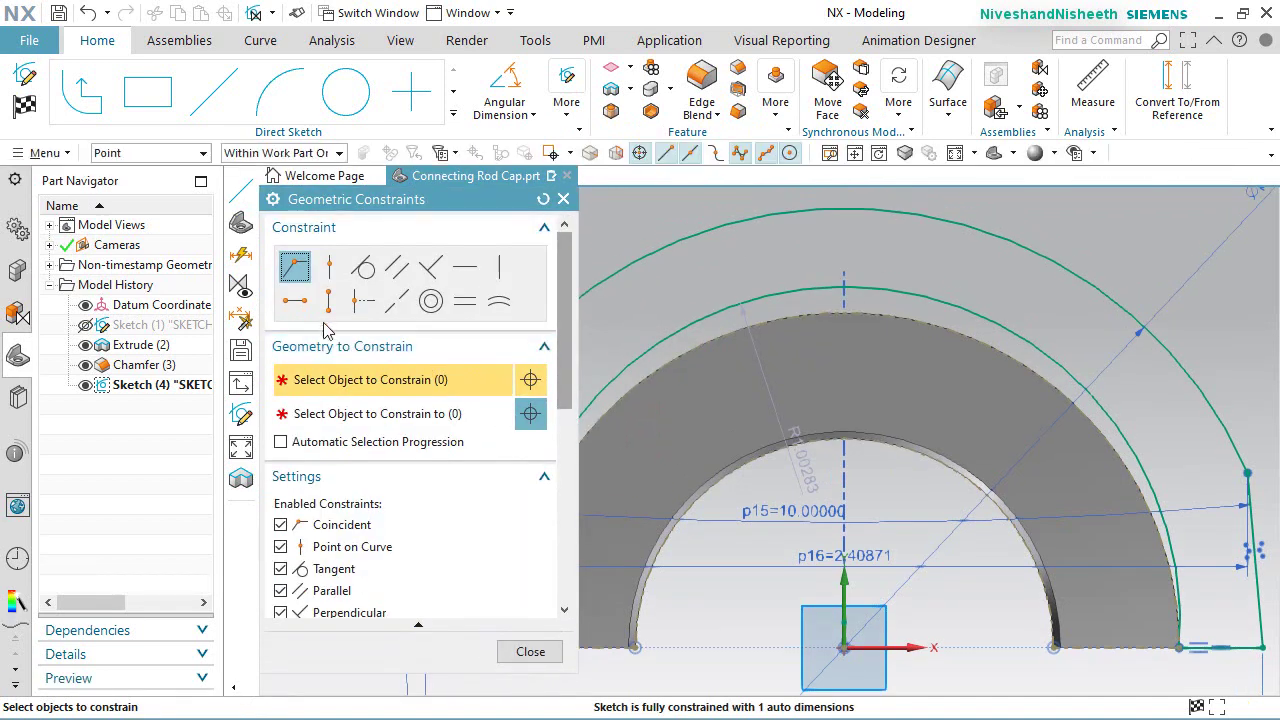
{"action": "left_click", "coordinate": [295, 270]}
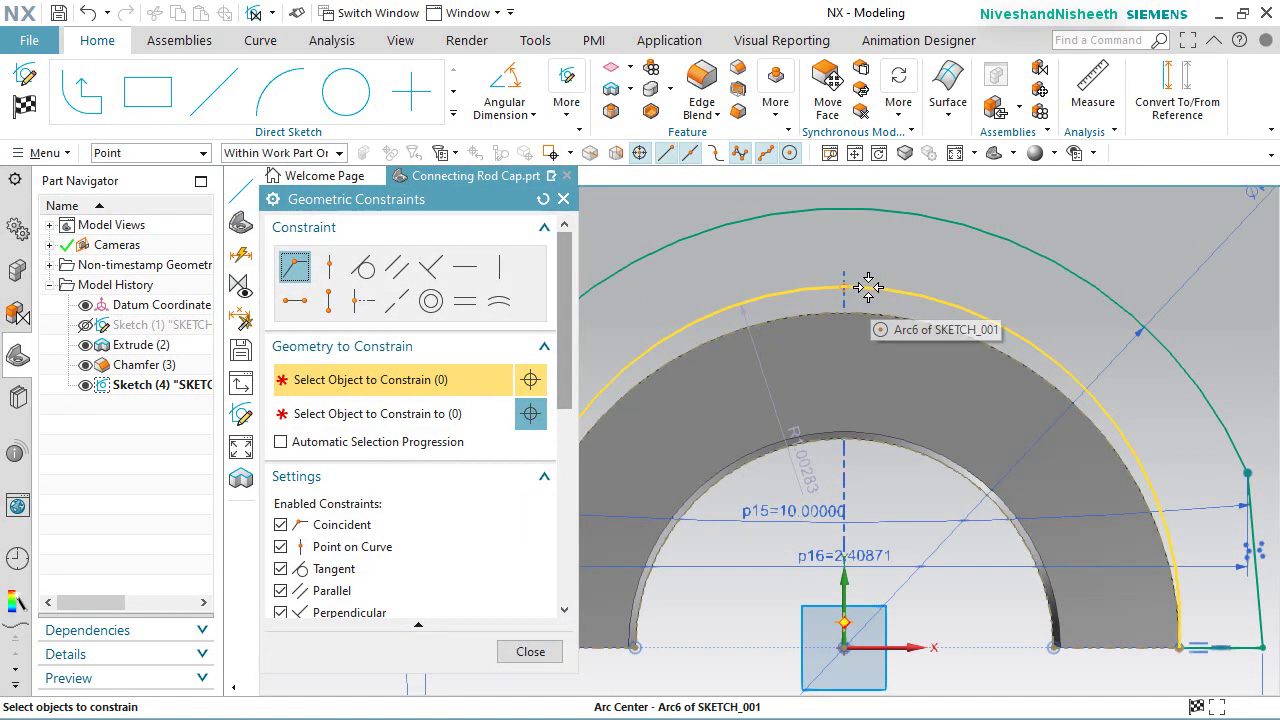
{"action": "left_click", "coordinate": [845, 288]}
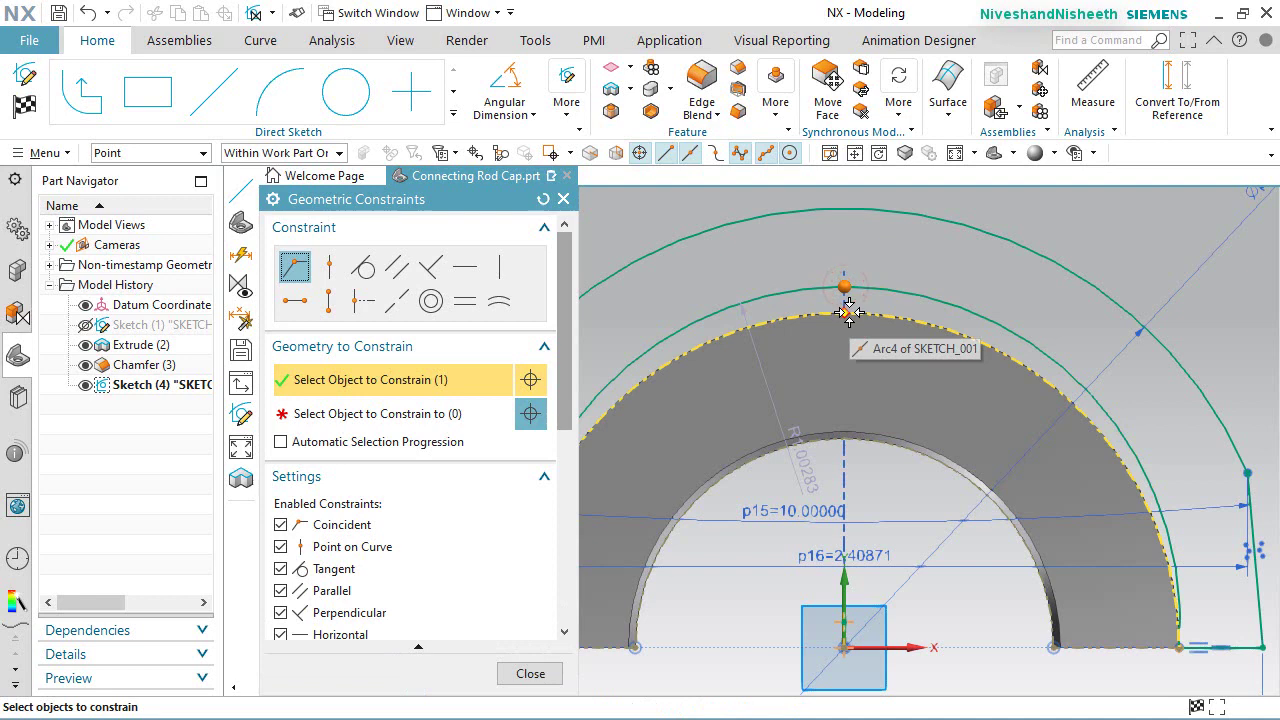
{"action": "left_click", "coordinate": [425, 413]}
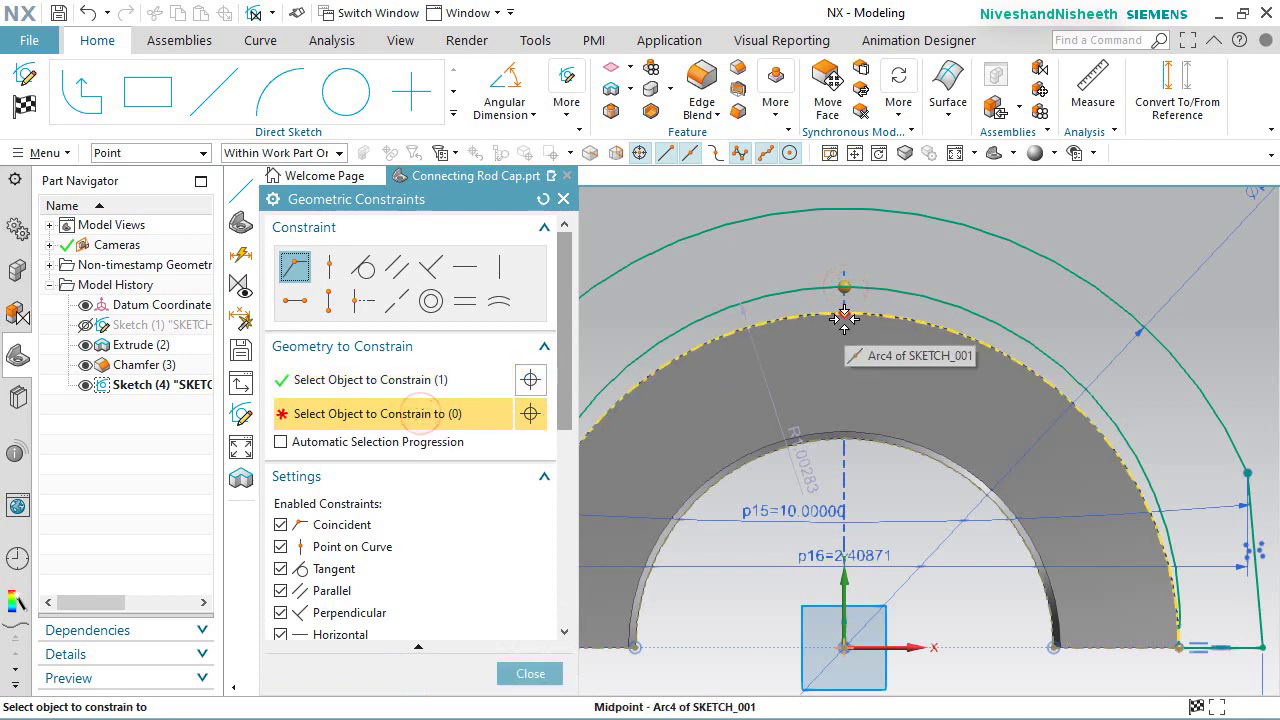
{"action": "left_click", "coordinate": [845, 318]}
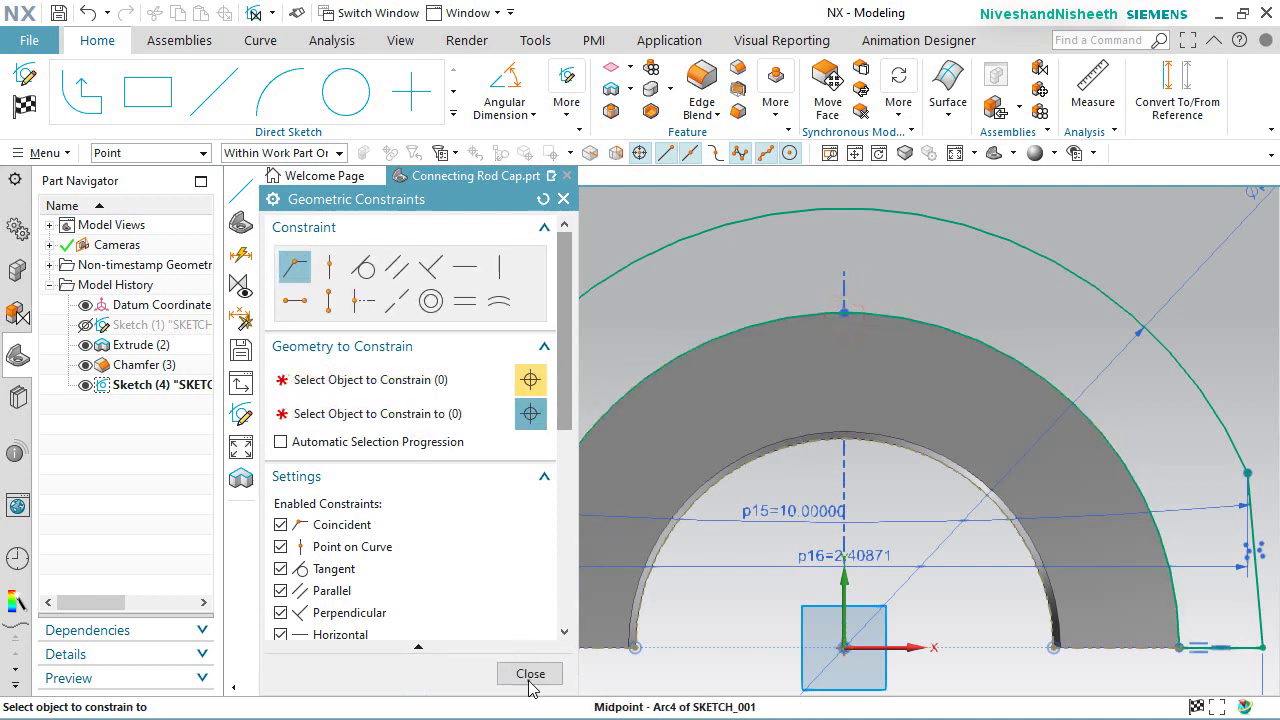
{"action": "left_click", "coordinate": [530, 674]}
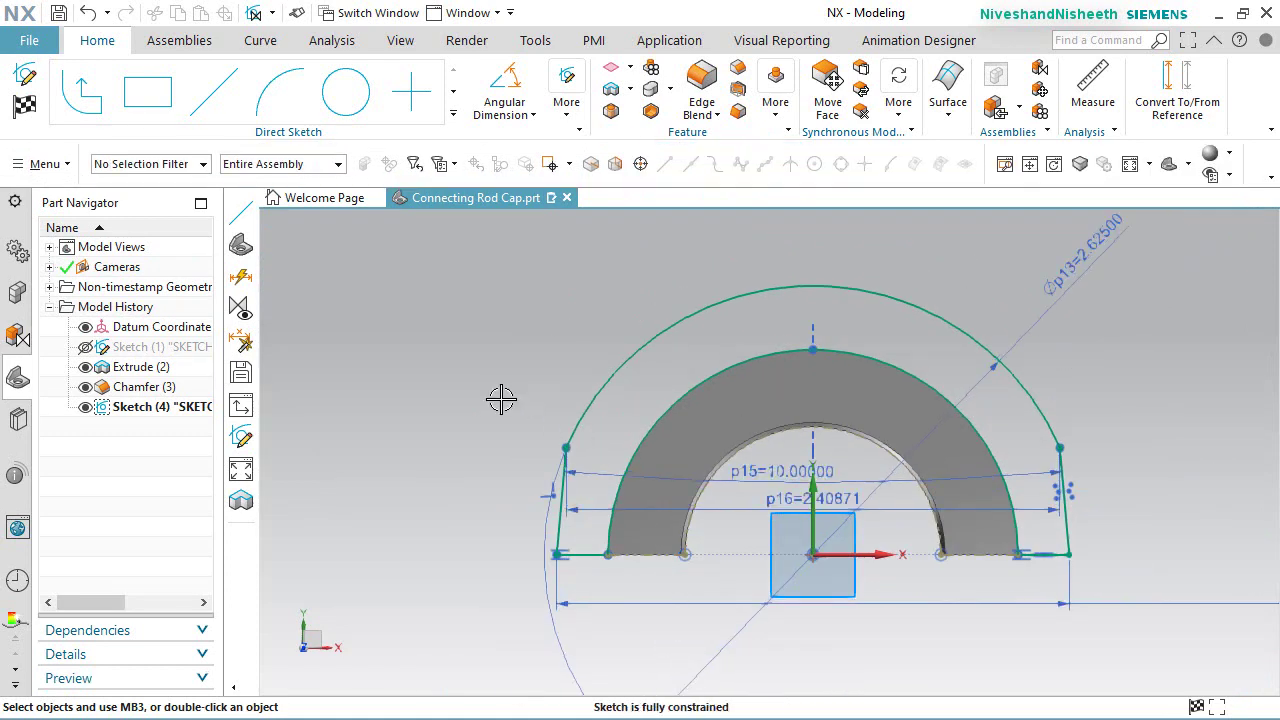
{"action": "left_click", "coordinate": [26, 106]}
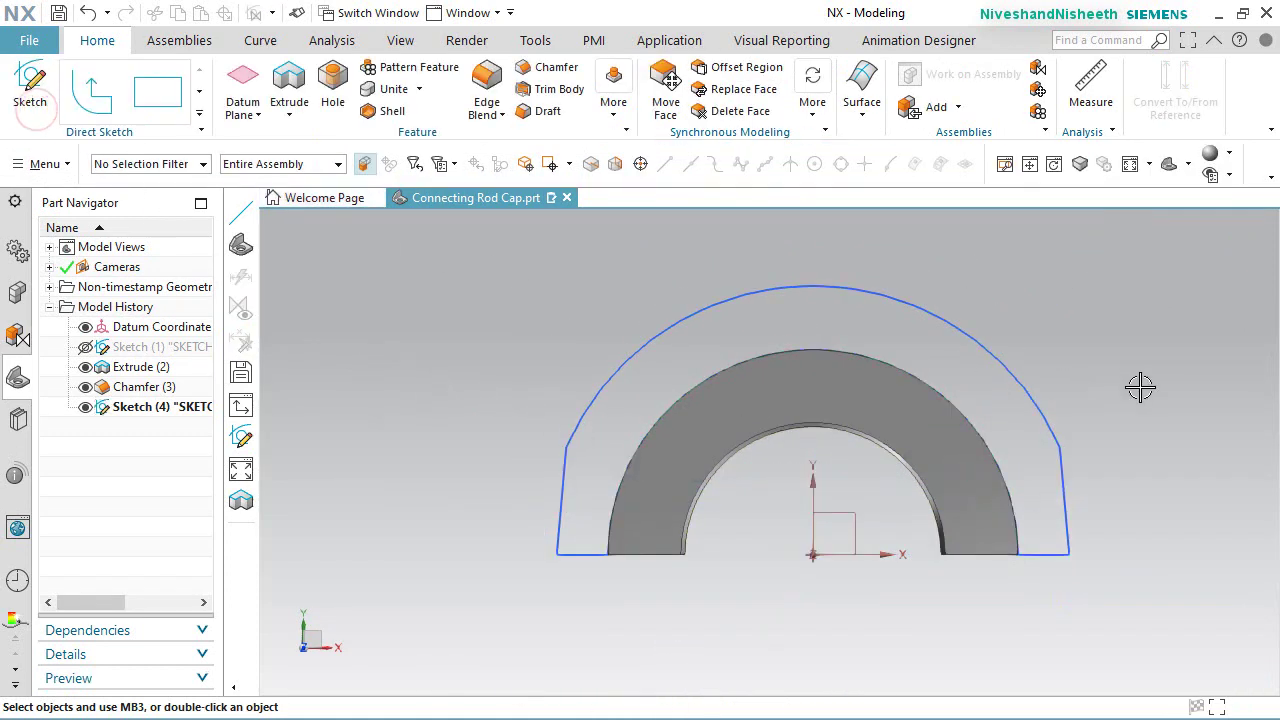
Step: Extrude the finished profile with a symmetric distance of .6875 in and unite it with the ring body
{"action": "middle_click_drag", "start_coordinate": [1137, 386], "coordinate": [1140, 388]}
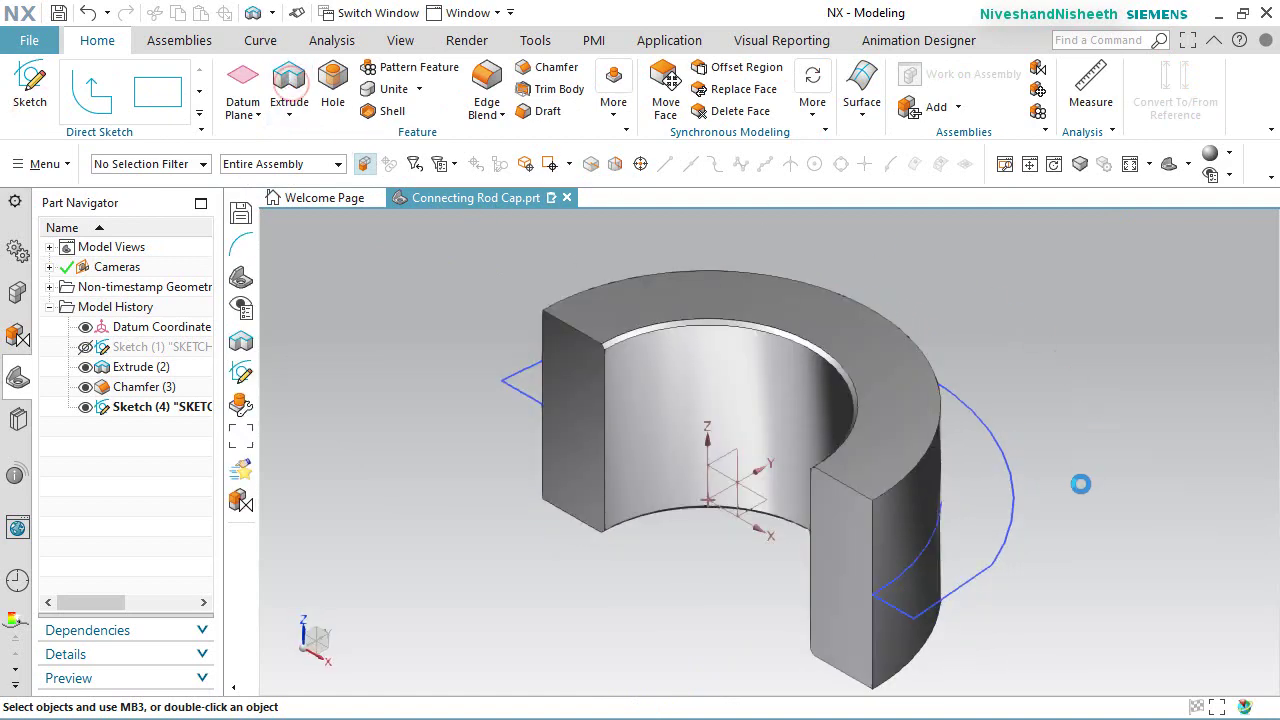
{"action": "left_click", "coordinate": [1012, 539]}
{"action": "left_click", "coordinate": [534, 414]}
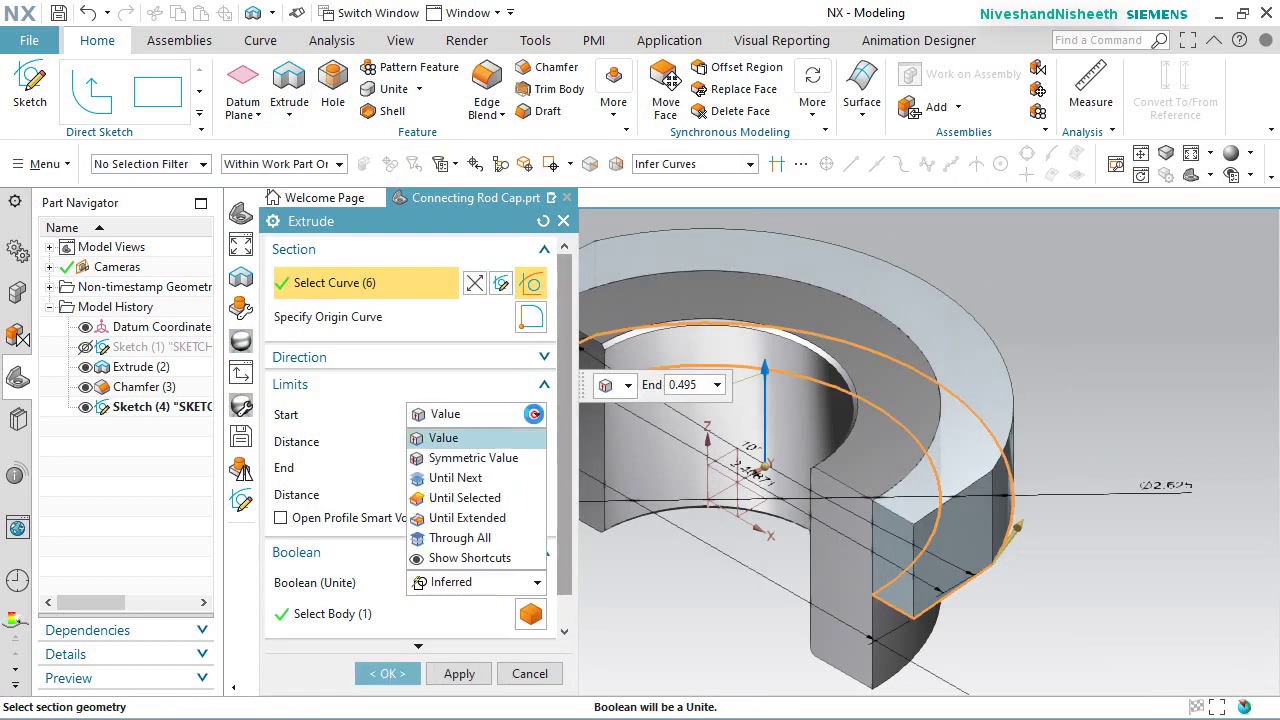
{"action": "left_click", "coordinate": [480, 457]}
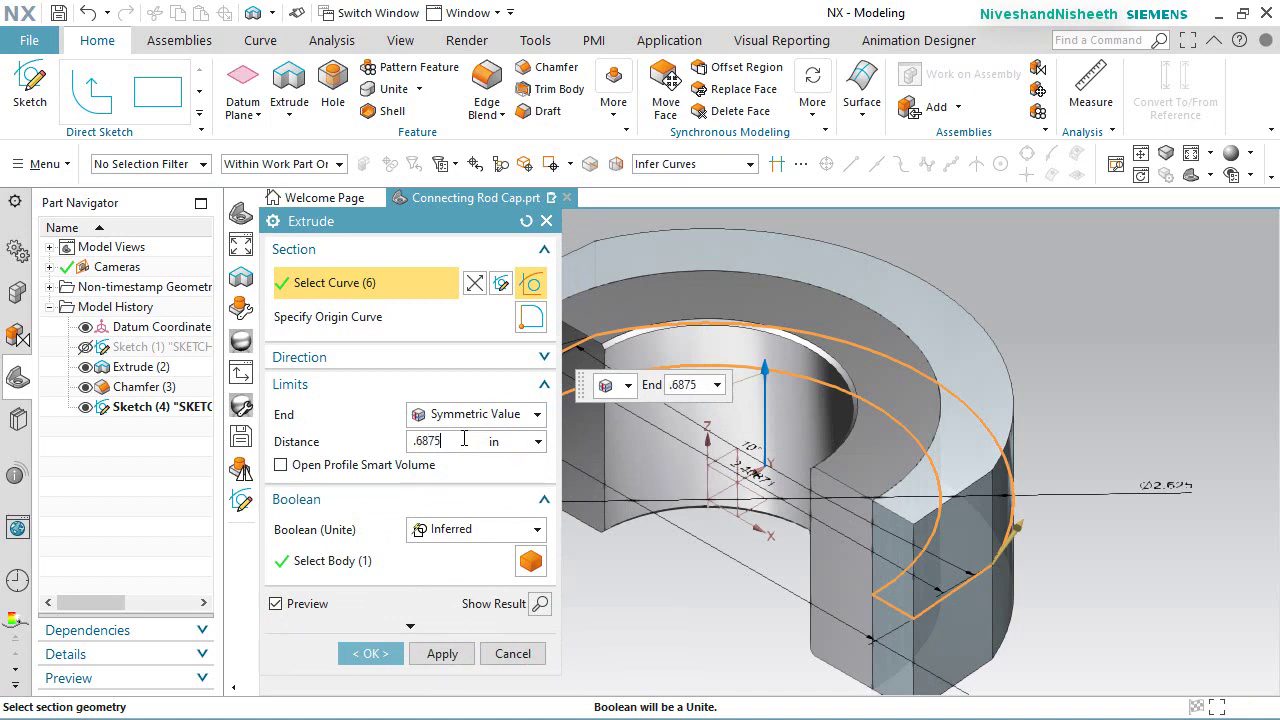
{"action": "type", "text": ".6875"}
{"action": "key", "text": "Return"}
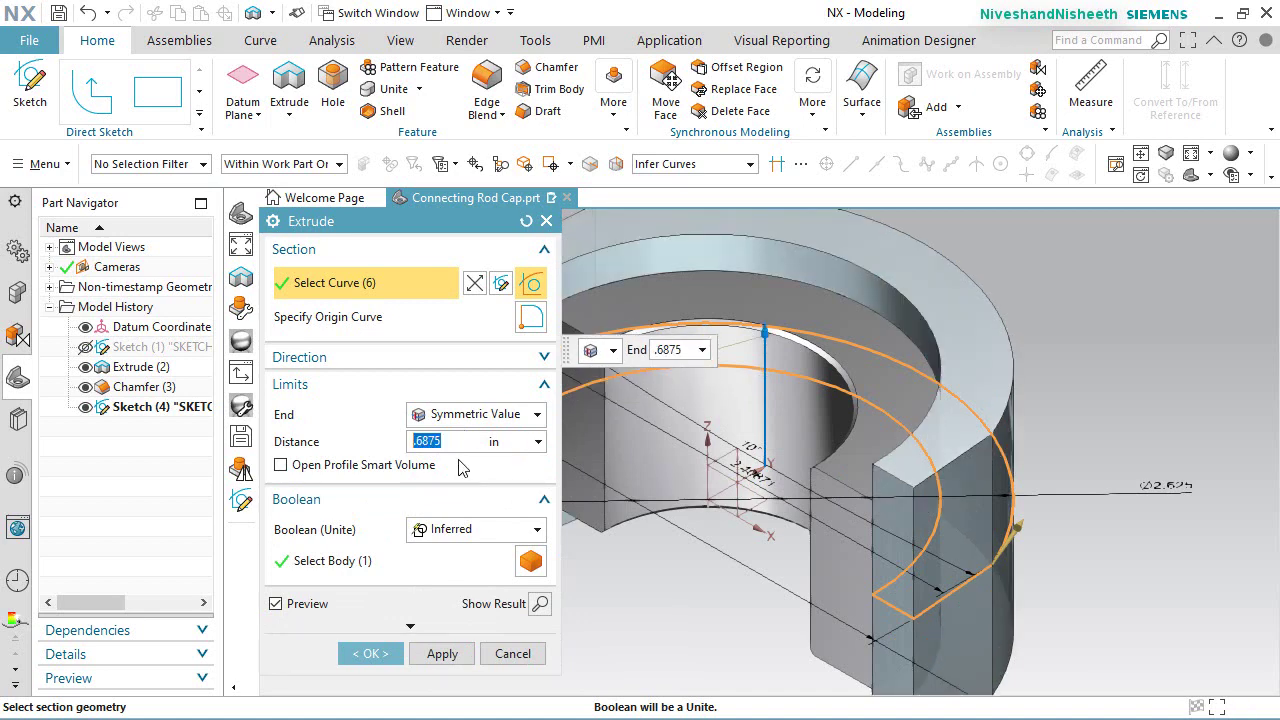
{"action": "left_click", "coordinate": [478, 529]}
{"action": "left_click", "coordinate": [456, 568]}
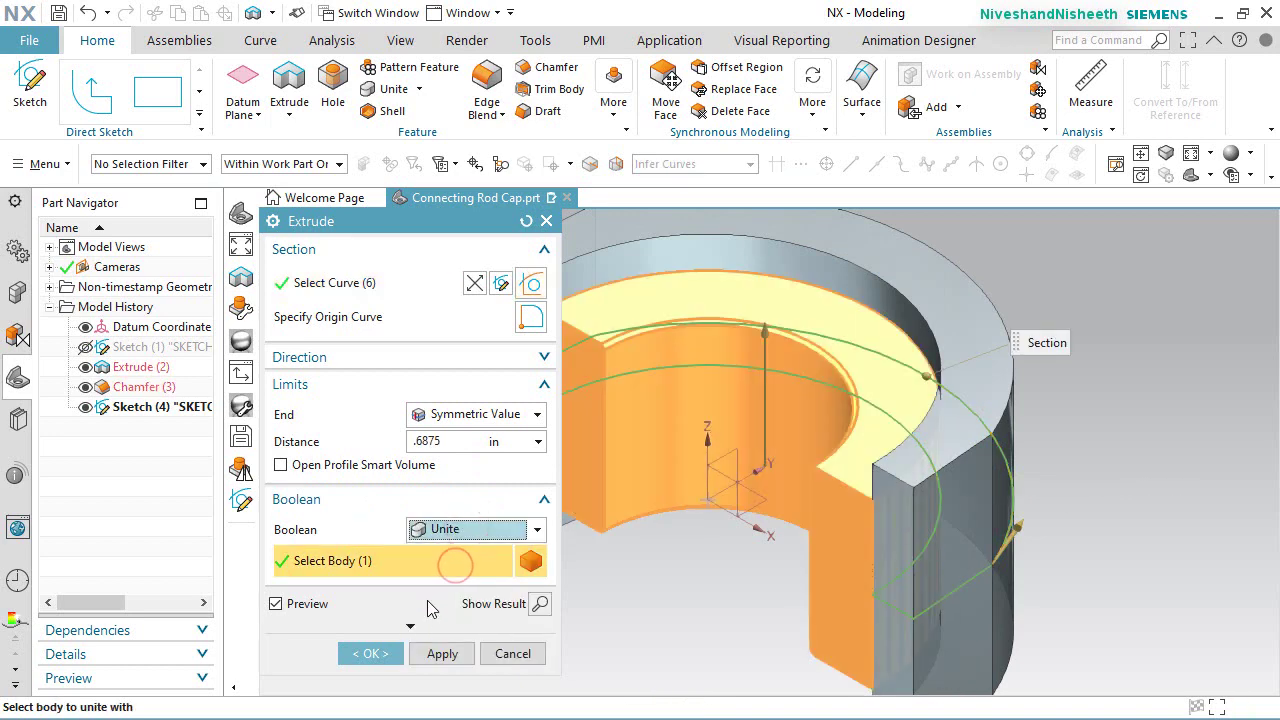
{"action": "left_click", "coordinate": [390, 653]}
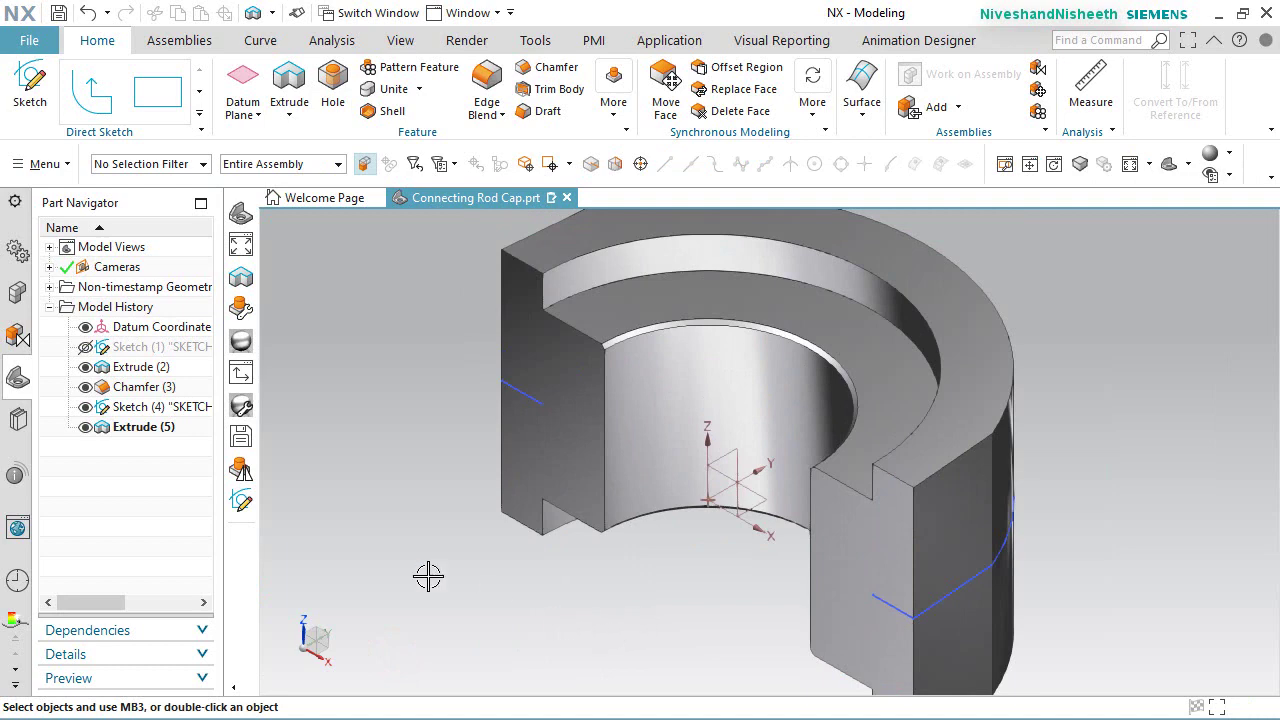
Step: Set the symmetric distance of the outer profile extrusion to .6875/2 in and hide its sketch
{"action": "left_click", "coordinate": [150, 430]}
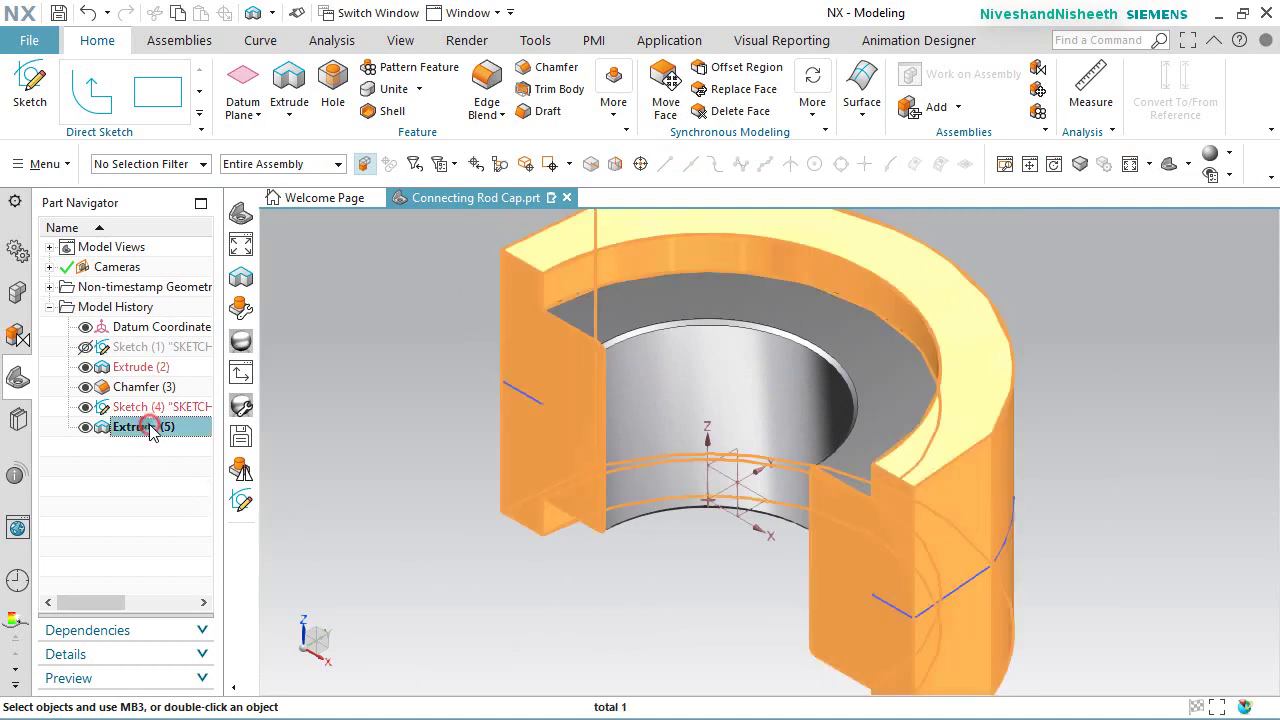
{"action": "right_click", "coordinate": [150, 430]}
{"action": "left_click", "coordinate": [200, 98]}
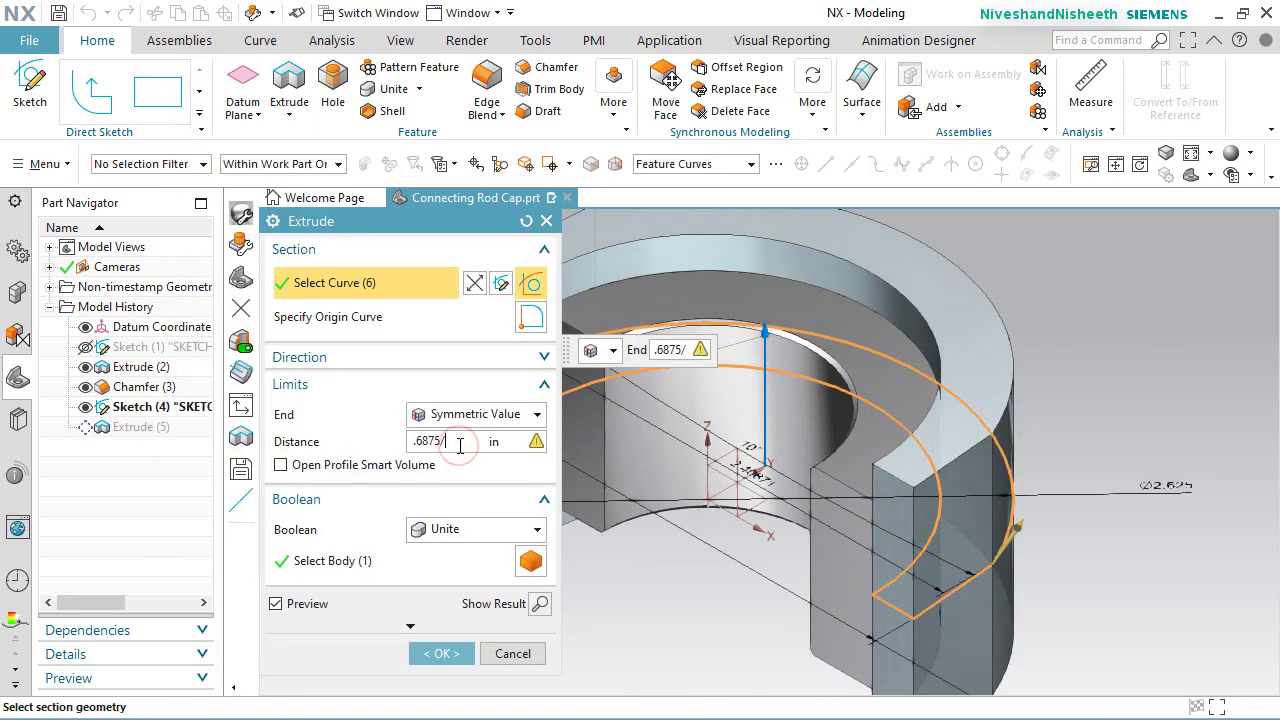
{"action": "key", "text": "Return"}
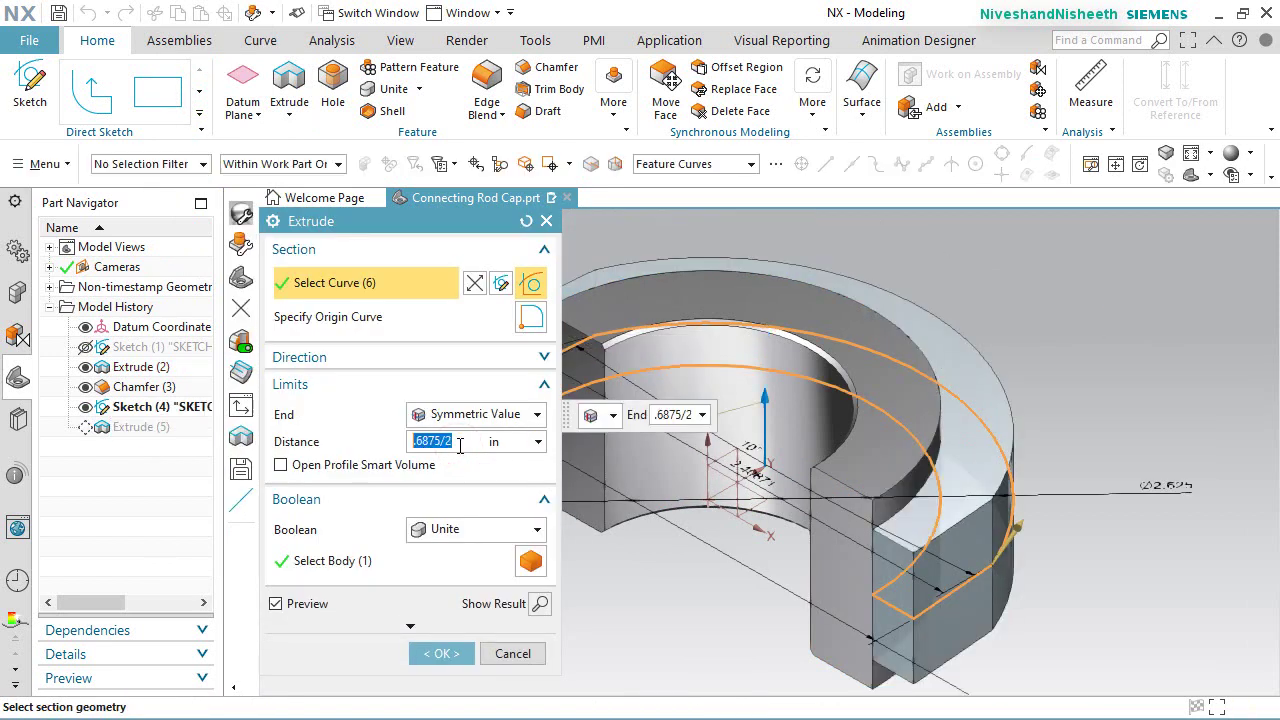
{"action": "left_click", "coordinate": [443, 653]}
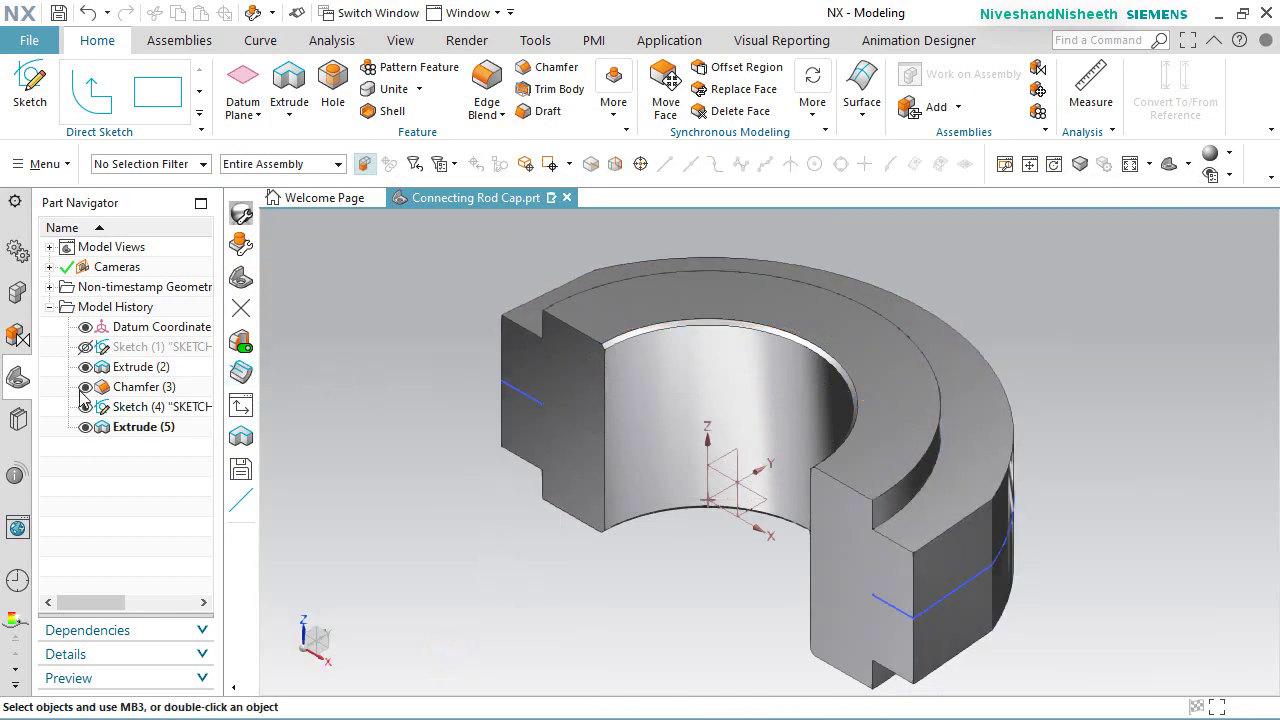
{"action": "scroll", "coordinate": [1083, 412], "scroll_direction": "down", "scroll_amount": 2}
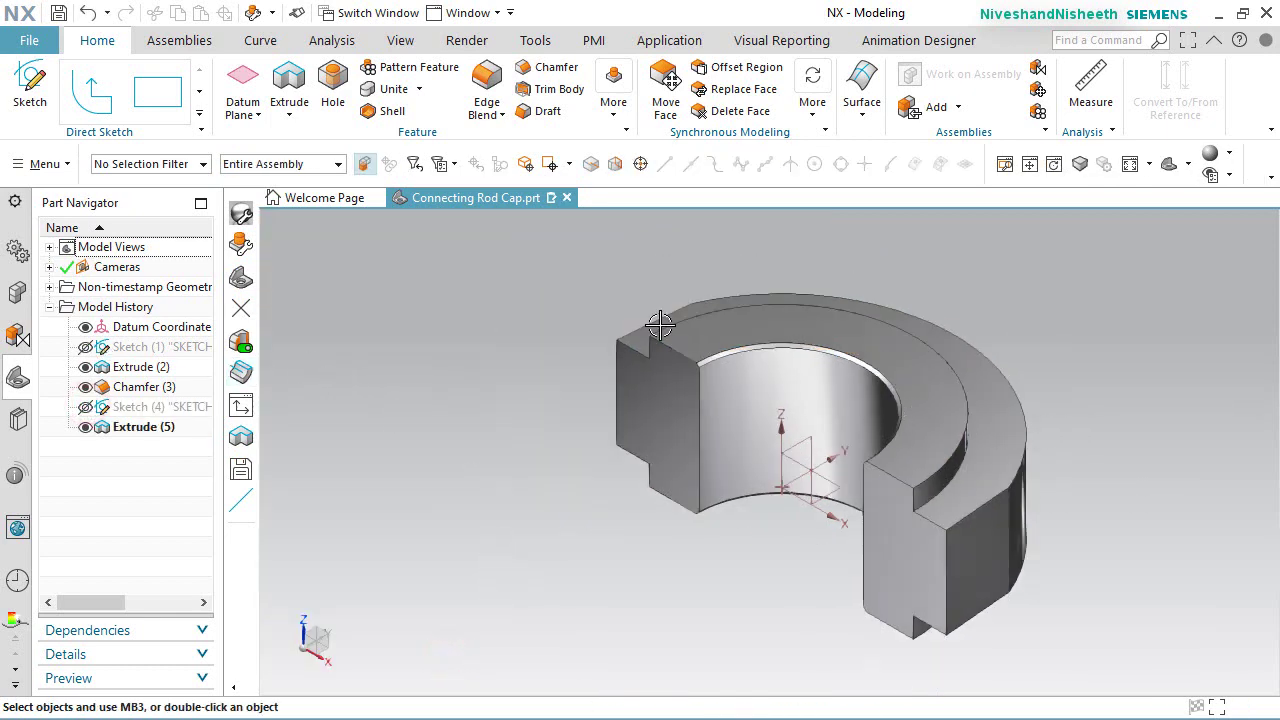
Step: Set the advanced visualization resolution to Extra Fine in the Visualization preferences
{"action": "left_click", "coordinate": [47, 42]}
{"action": "left_click", "coordinate": [117, 195]}
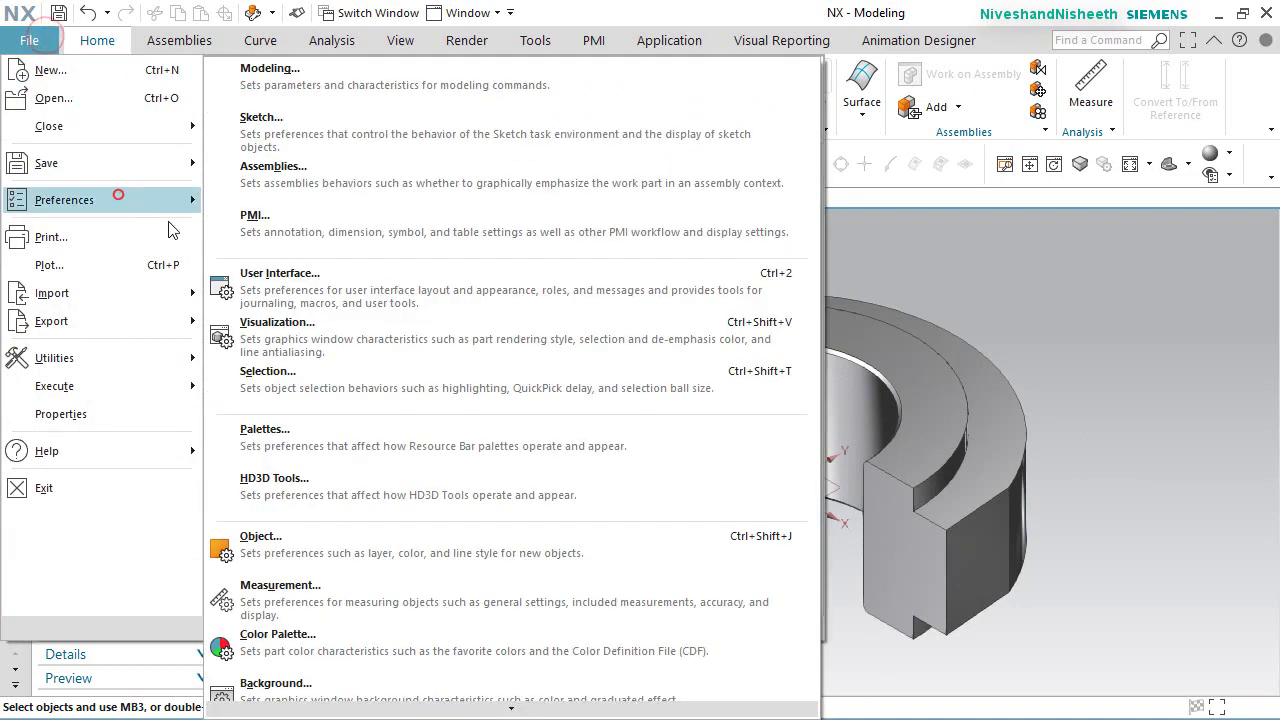
{"action": "left_click", "coordinate": [291, 327]}
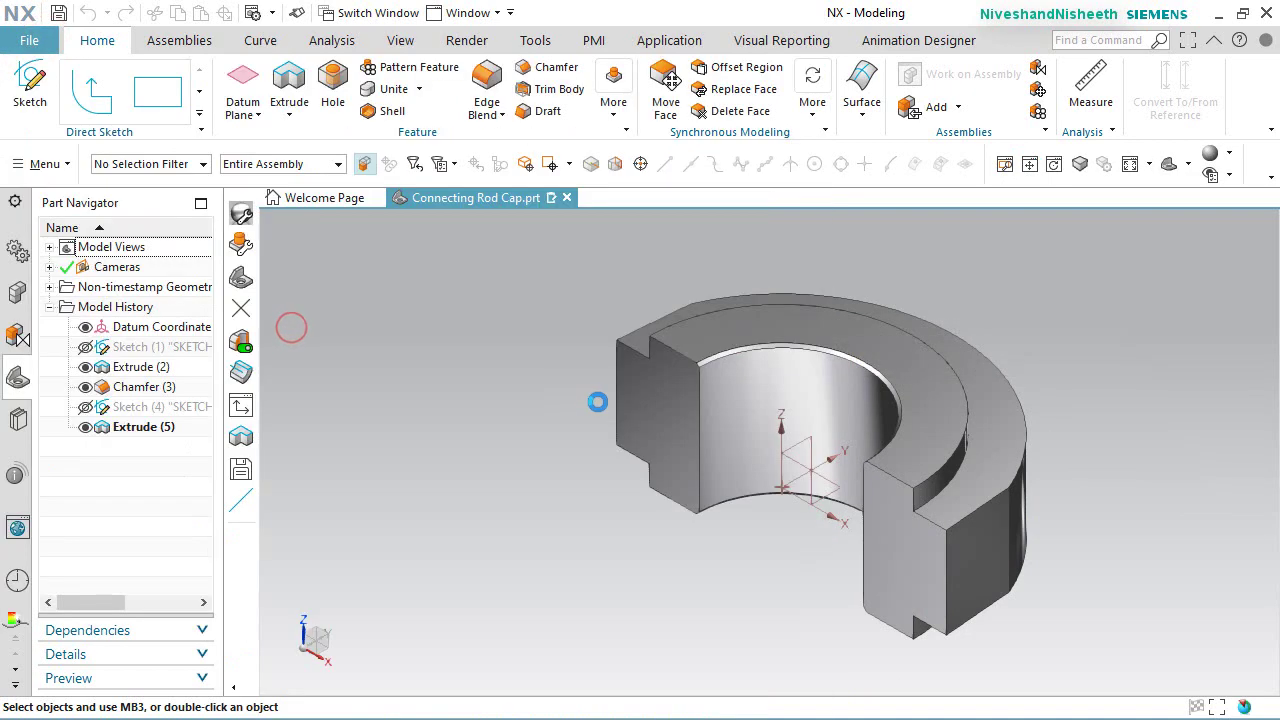
{"action": "left_click", "coordinate": [724, 578]}
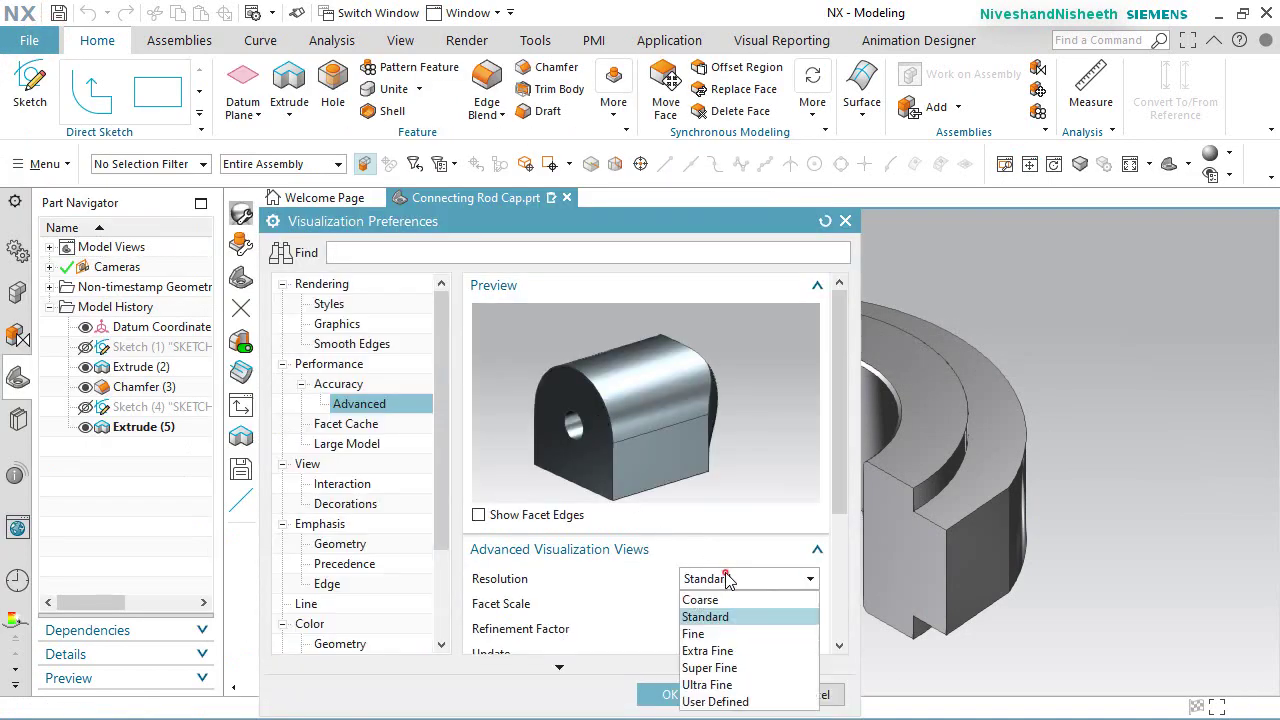
{"action": "left_click", "coordinate": [722, 648]}
{"action": "left_click", "coordinate": [679, 703]}
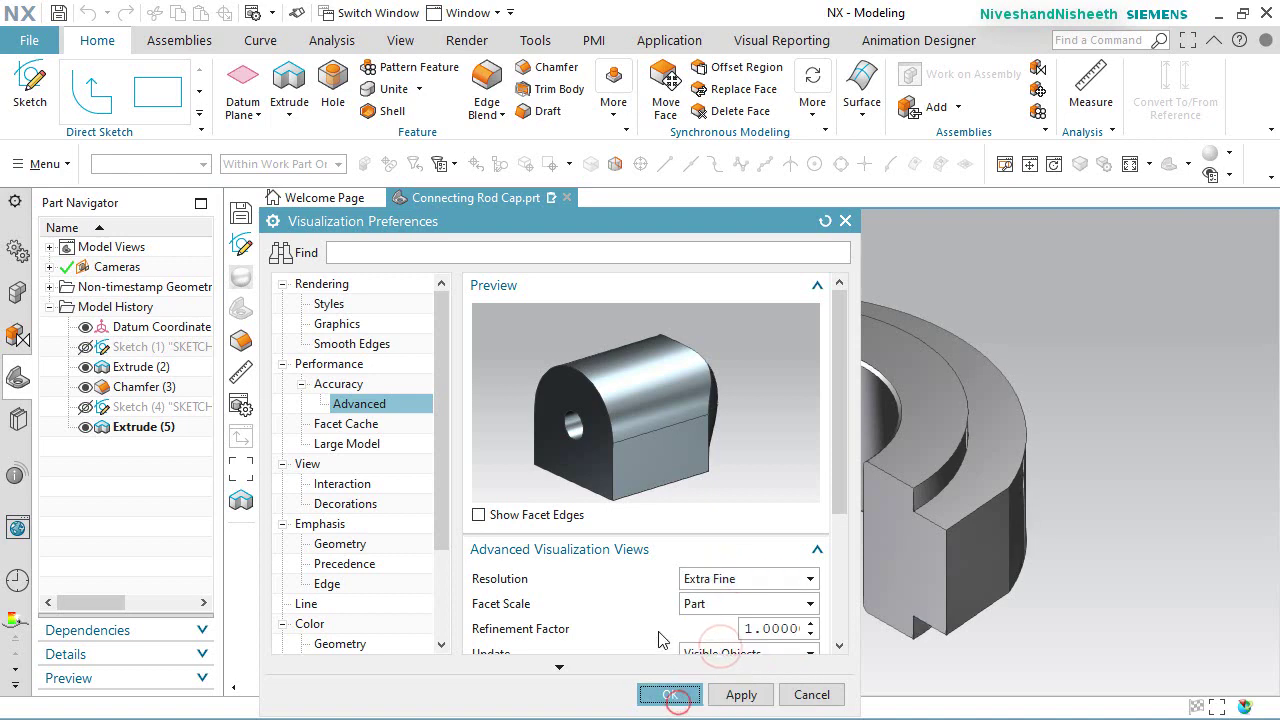
Step: Return the model to the trimetric view and save the part
{"action": "middle_click_drag", "start_coordinate": [897, 488], "coordinate": [915, 570]}
{"action": "key", "text": "Home"}
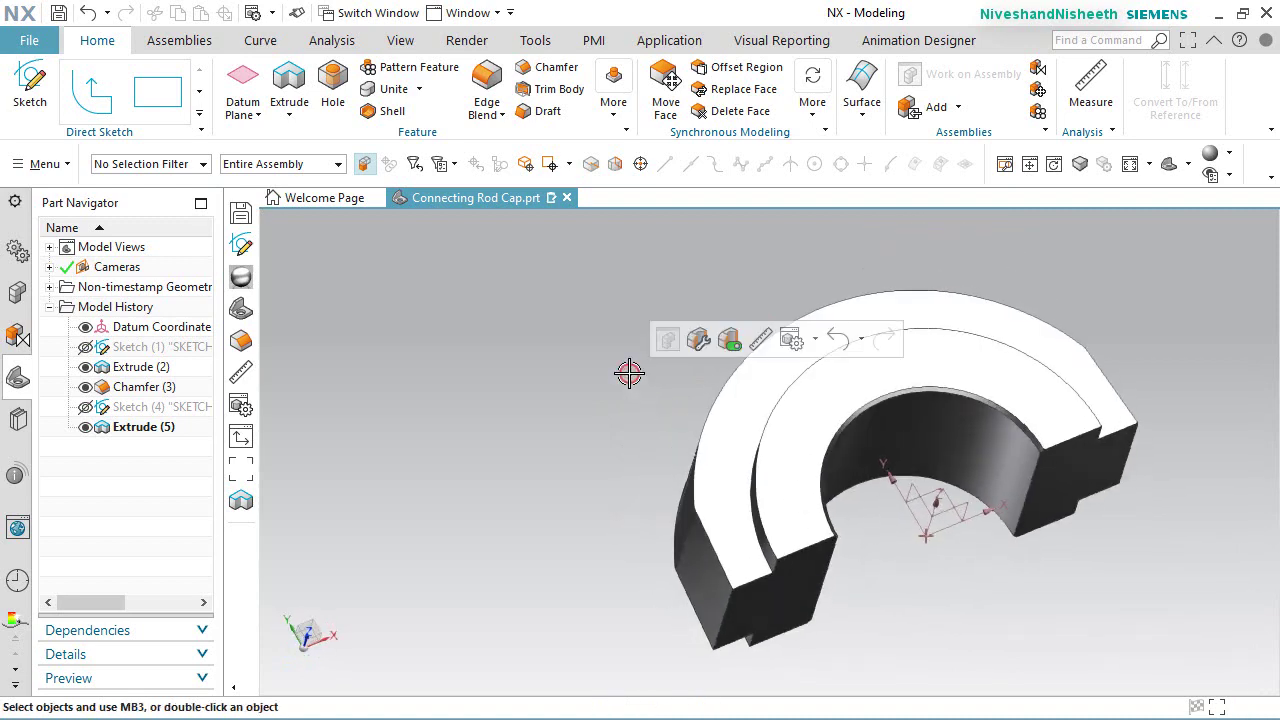
{"action": "key", "text": "ctrl+s"}
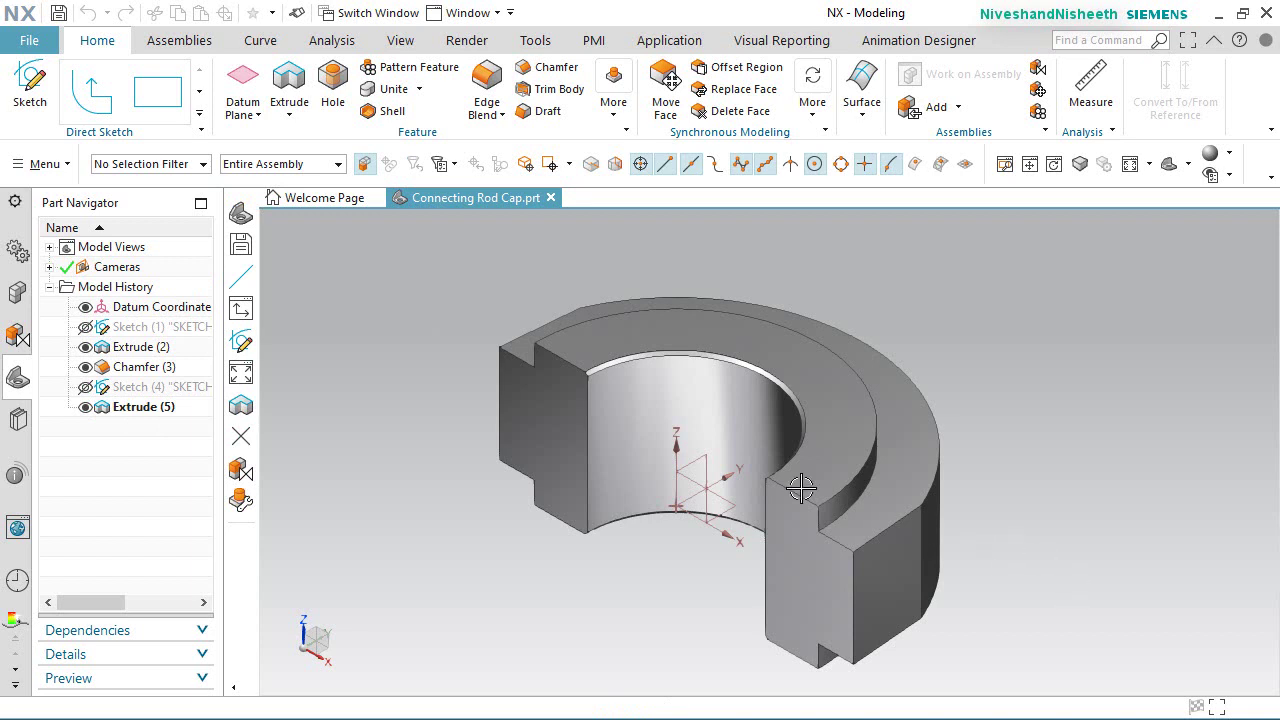
Step: Create an inferred datum plane tangent to the cap's outer cylindrical face, at an angle of 0° to the XZ datum plane
{"action": "left_click", "coordinate": [243, 85]}
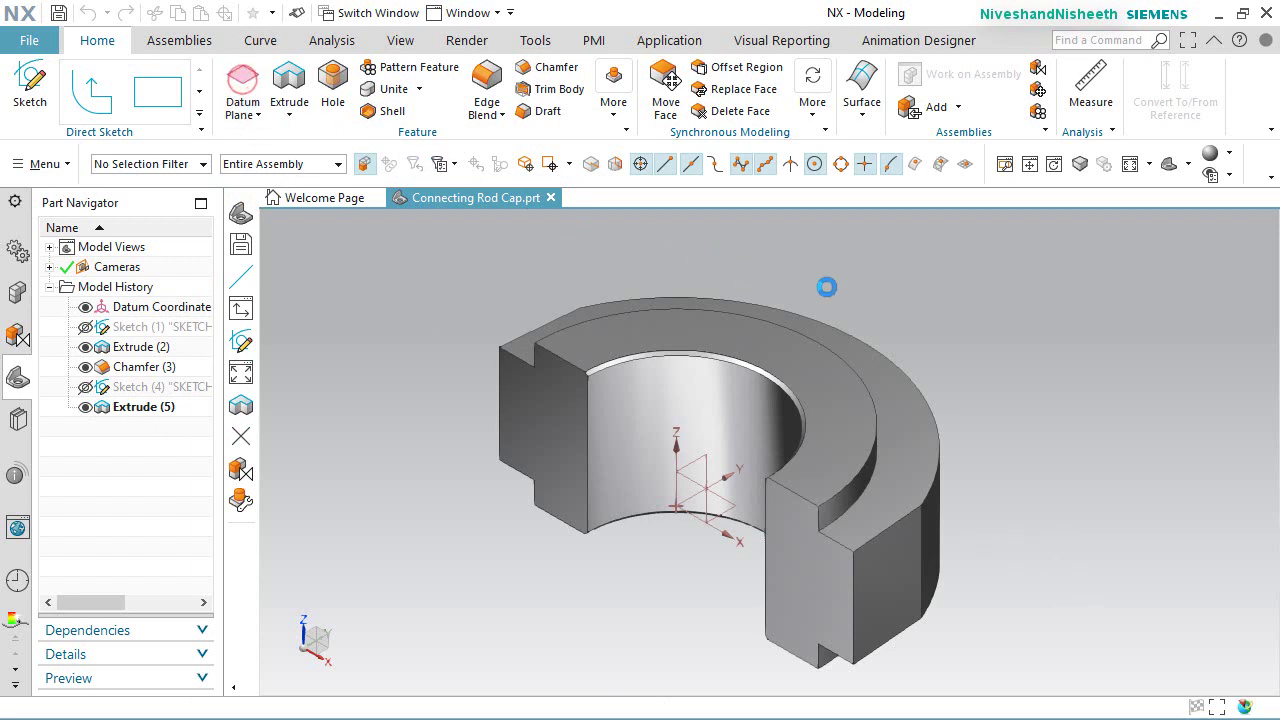
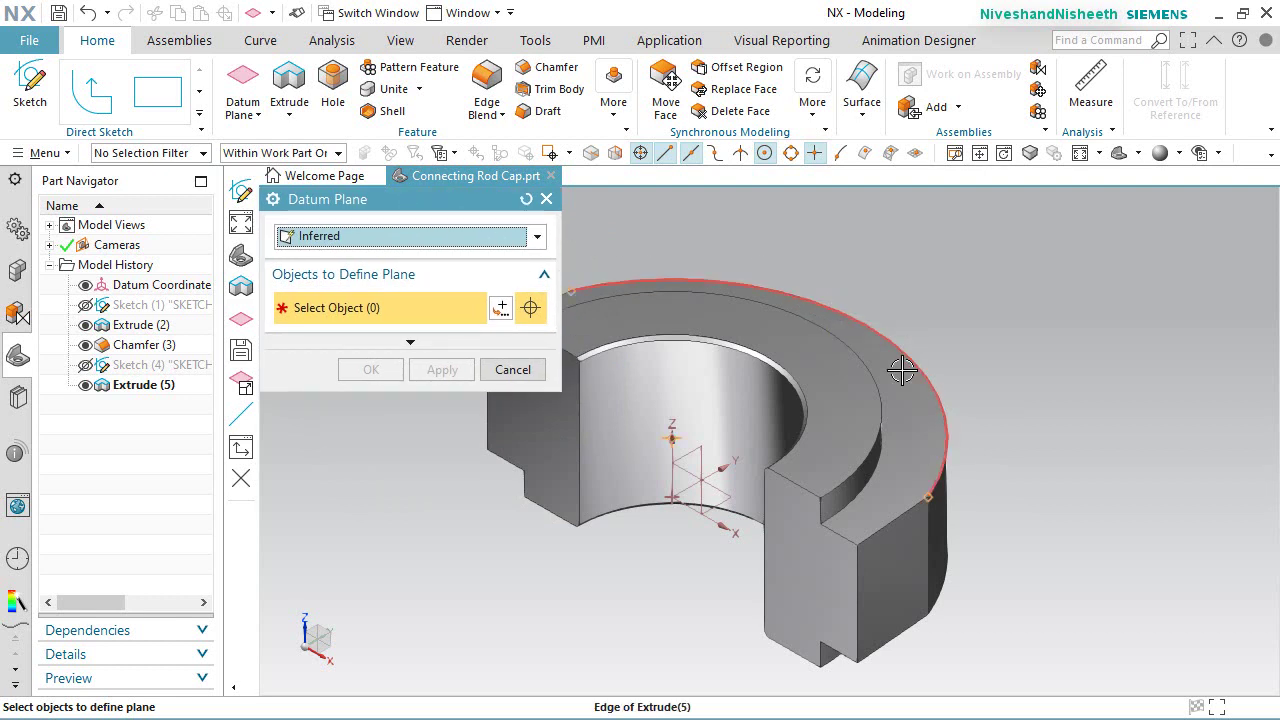
{"action": "middle_click_drag", "start_coordinate": [820, 291], "coordinate": [836, 387]}
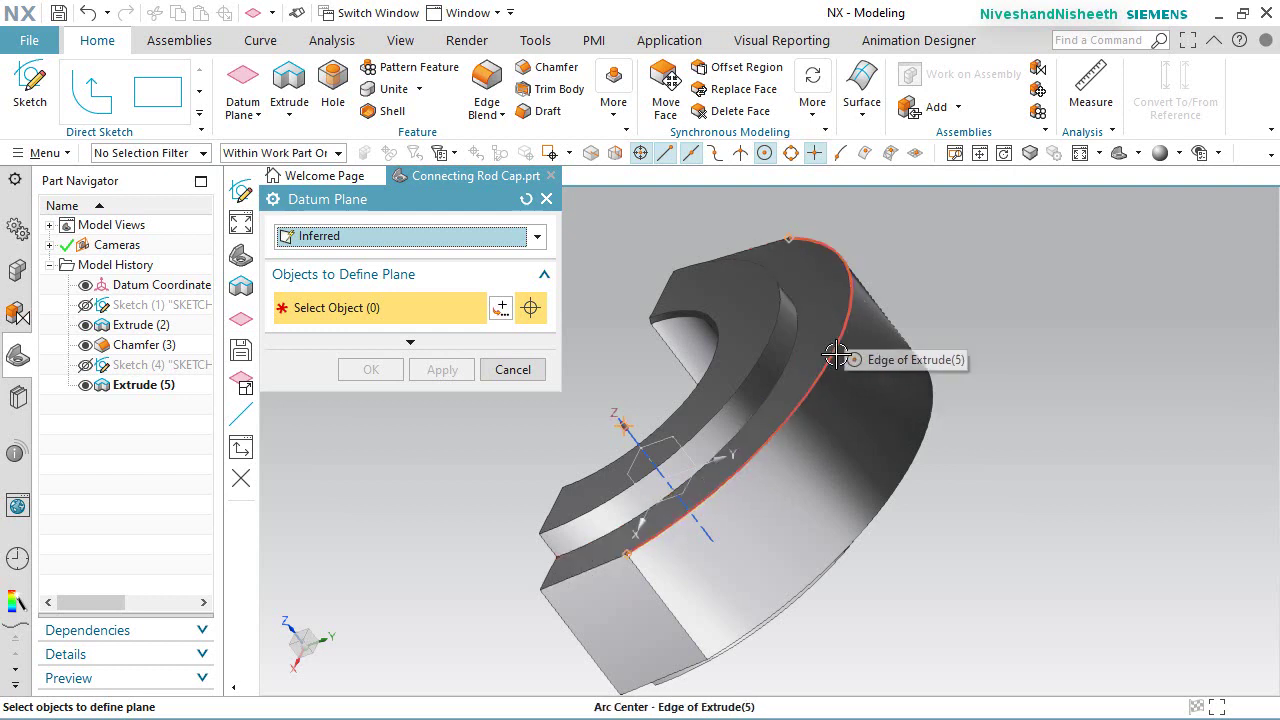
{"action": "left_click", "coordinate": [861, 411]}
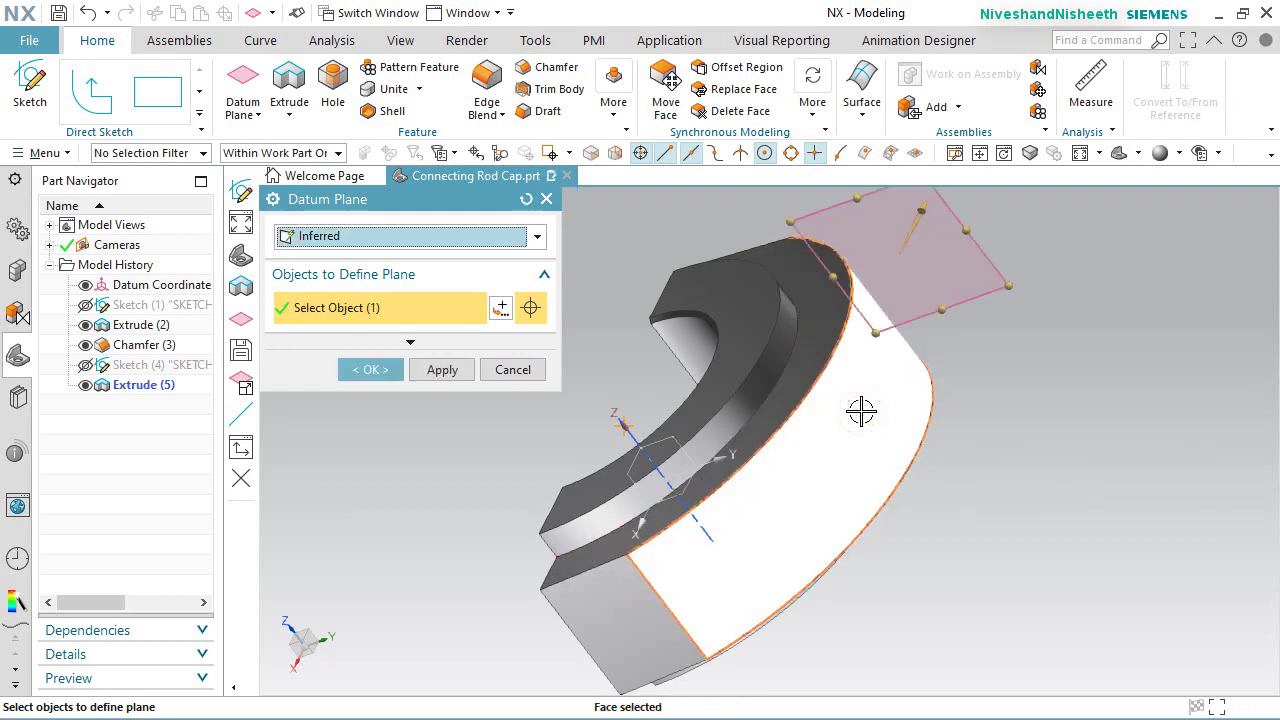
{"action": "middle_click_drag", "start_coordinate": [861, 411], "coordinate": [923, 397]}
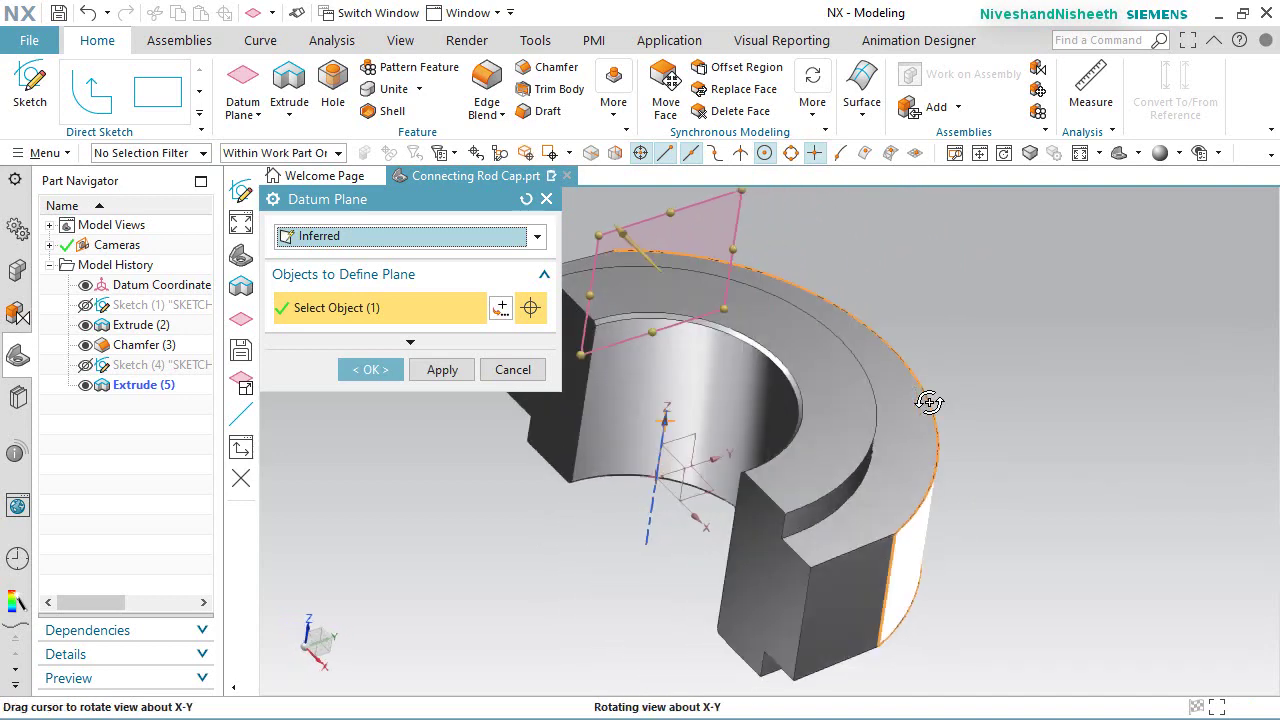
{"action": "left_click", "coordinate": [683, 473]}
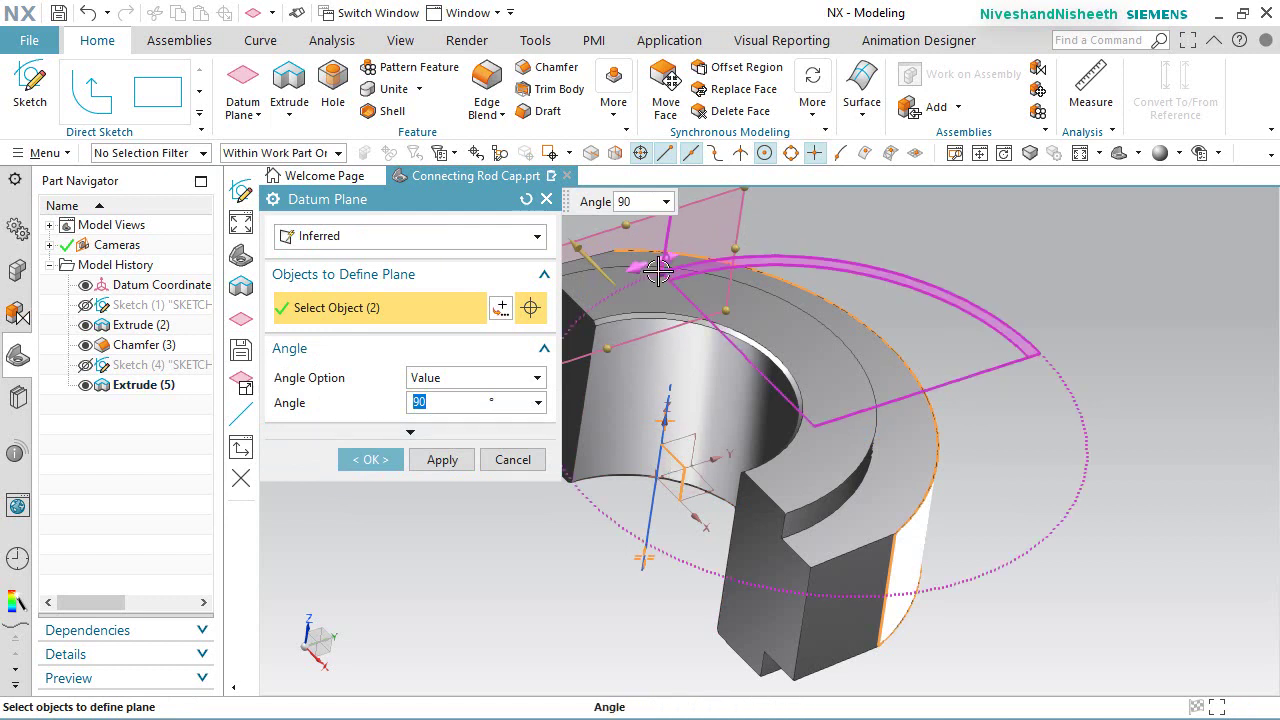
{"action": "left_click_drag", "start_coordinate": [655, 274], "coordinate": [938, 378]}
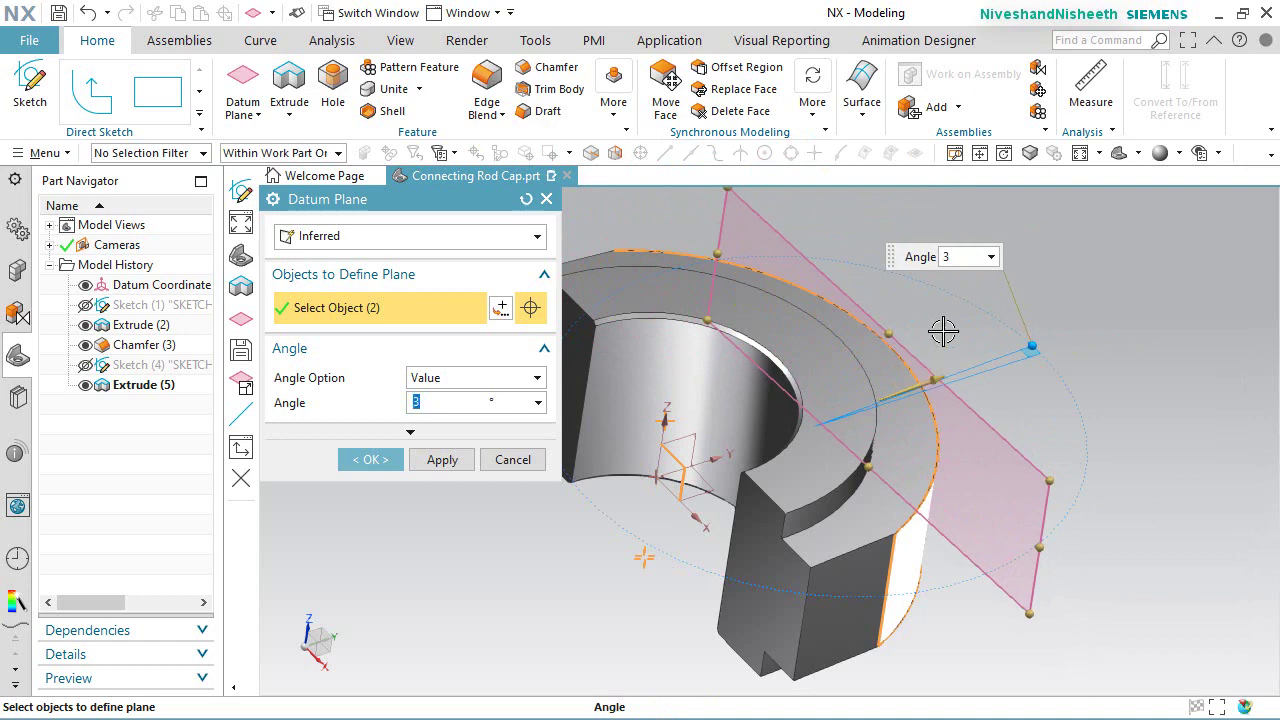
{"action": "left_click", "coordinate": [958, 262]}
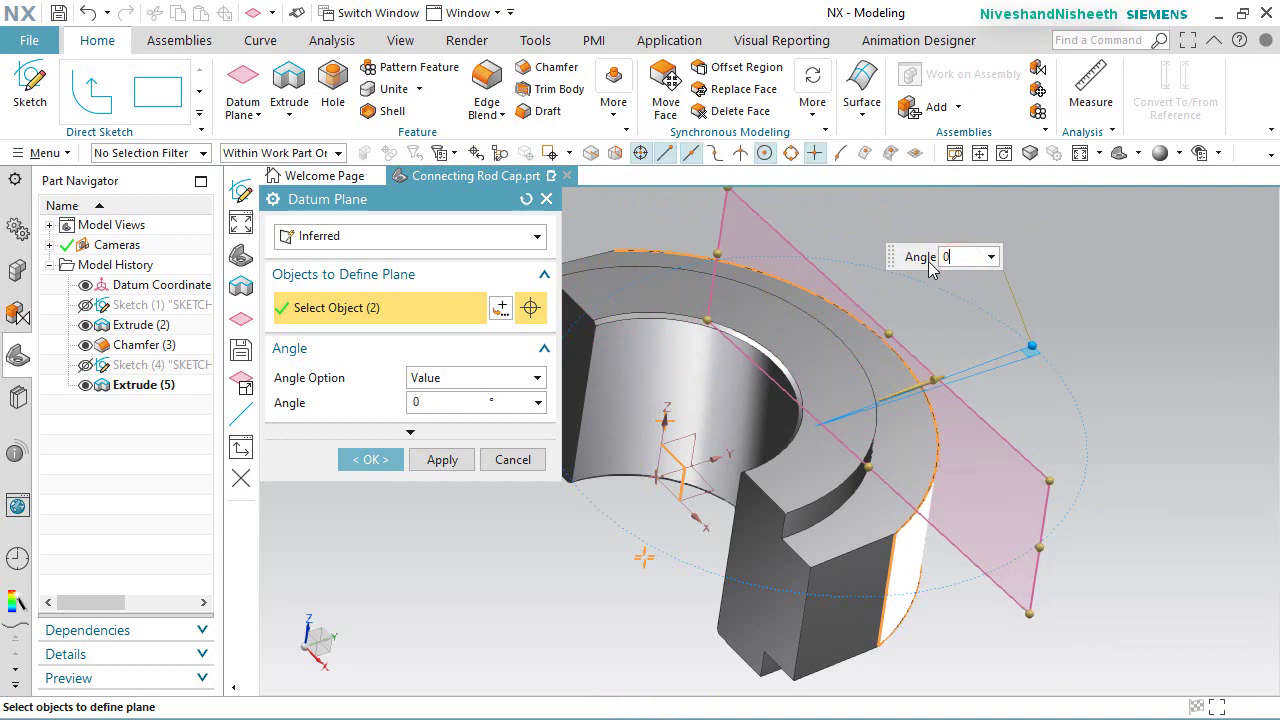
{"action": "key", "text": "Return"}
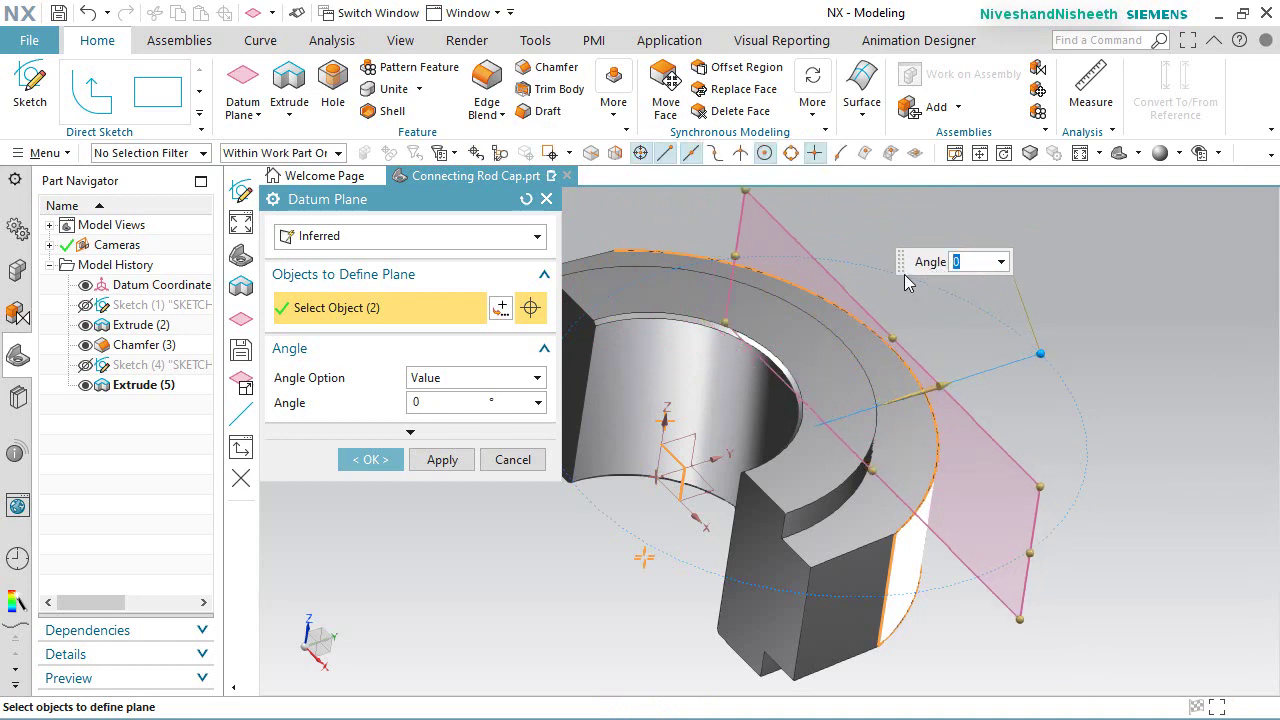
{"action": "left_click", "coordinate": [391, 463]}
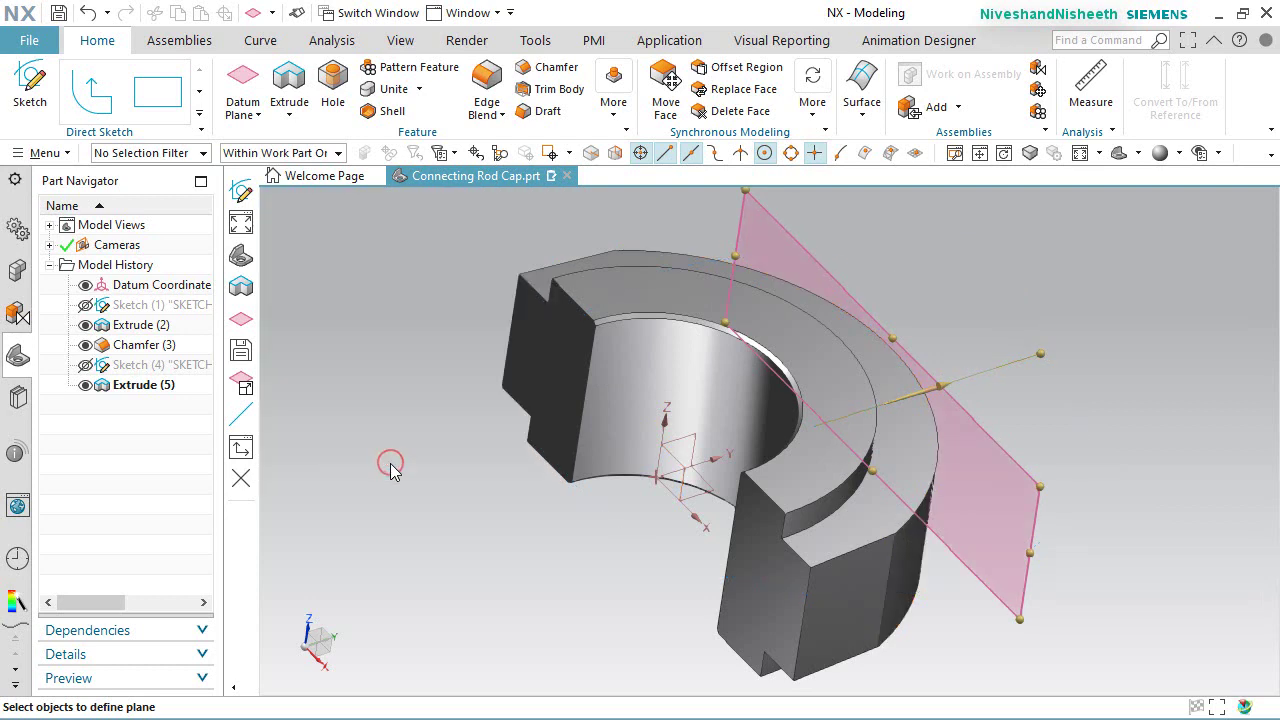
Step: Save the part with the new tangent datum plane
{"action": "middle_click_drag", "start_coordinate": [878, 572], "coordinate": [697, 533]}
{"action": "key", "text": "Home"}
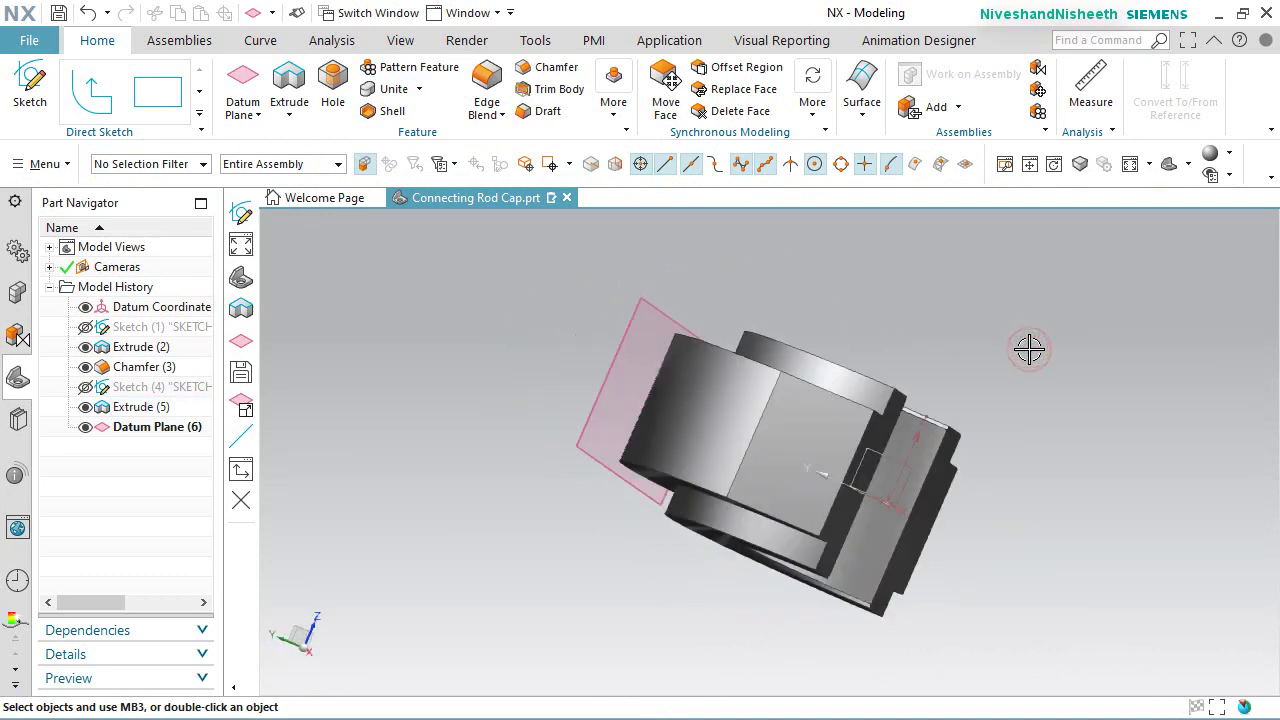
{"action": "key", "text": "ctrl+s"}
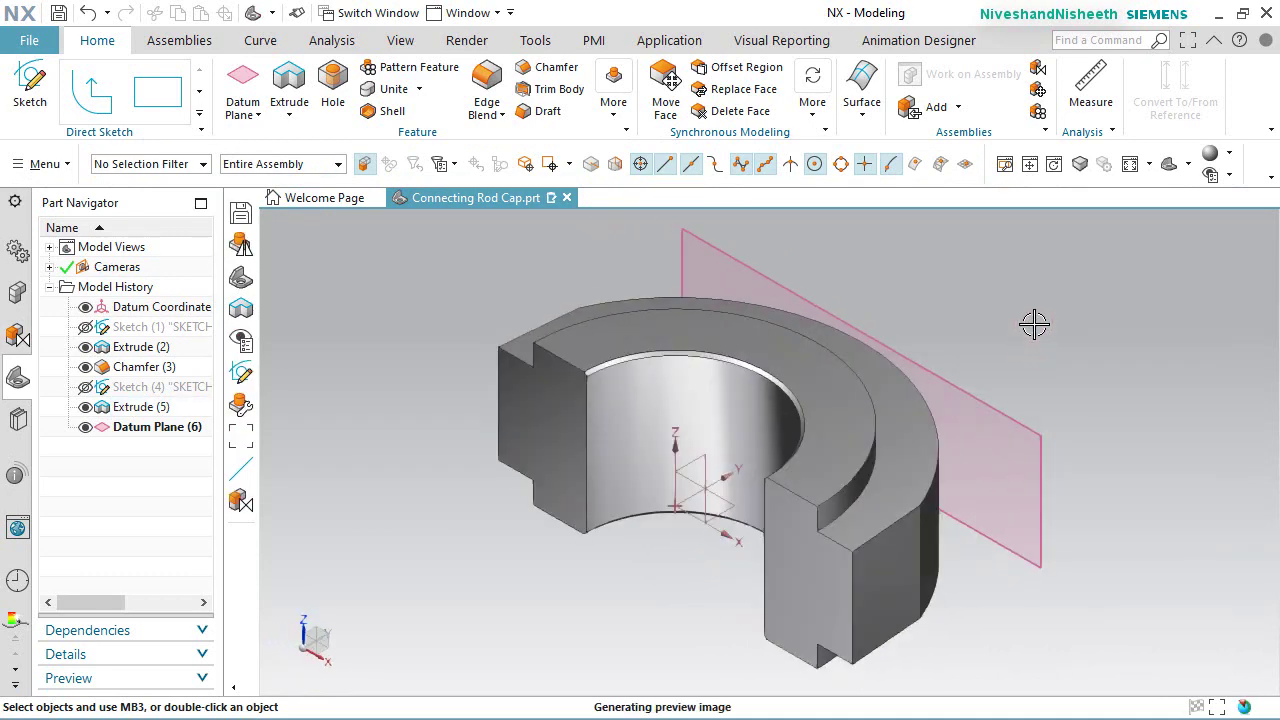
Step: Start a general hole feature and create its position sketch on the tangent datum plane
{"action": "left_click", "coordinate": [305, 627]}
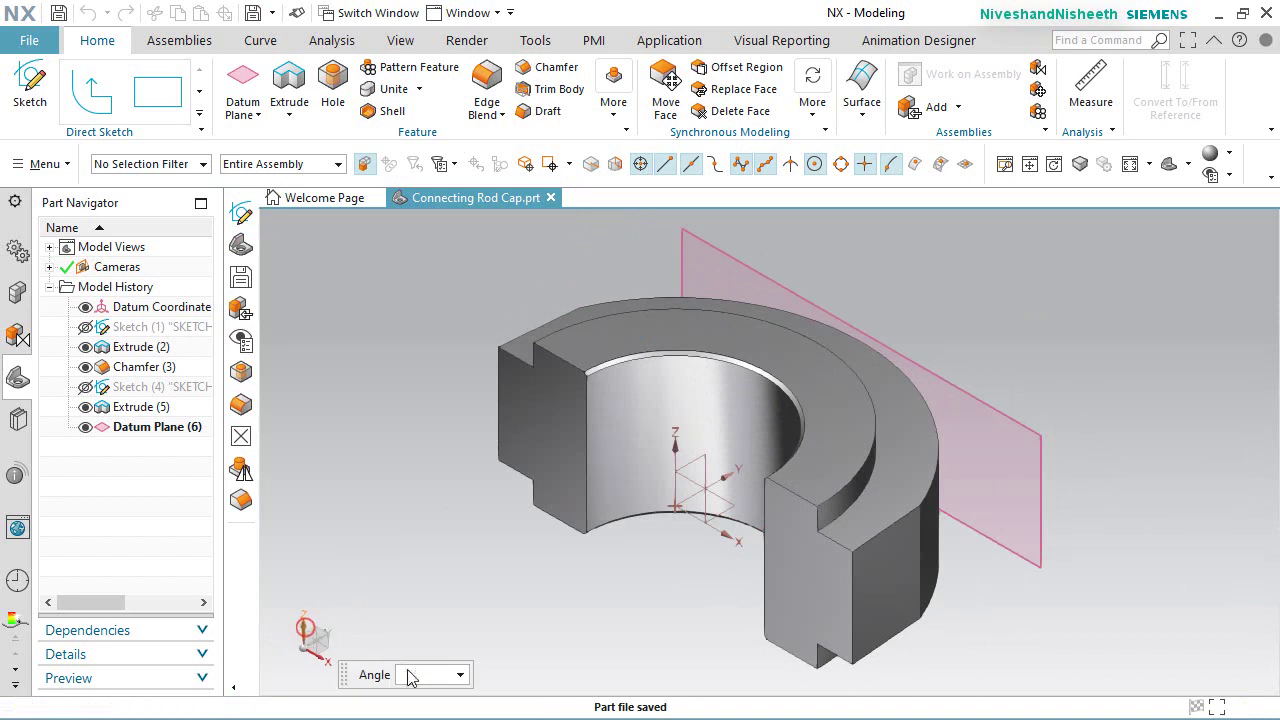
{"action": "type", "text": "90"}
{"action": "key", "text": "Return"}
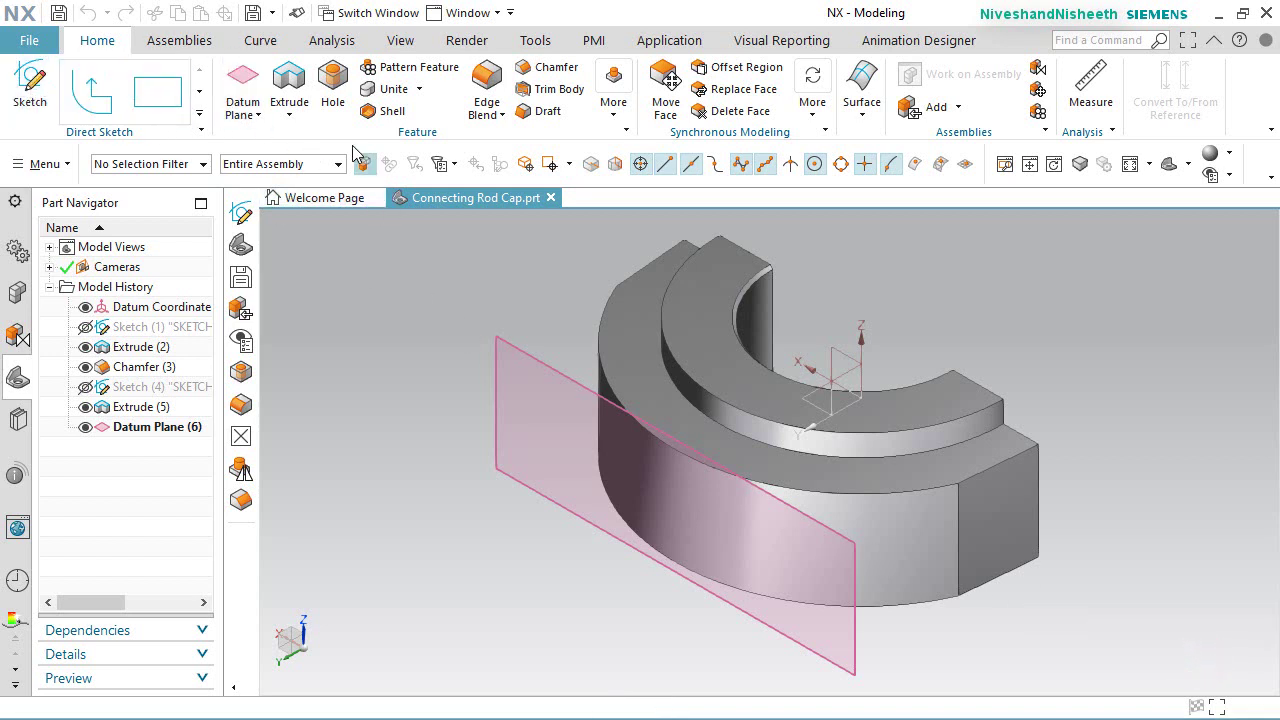
{"action": "left_click", "coordinate": [332, 80]}
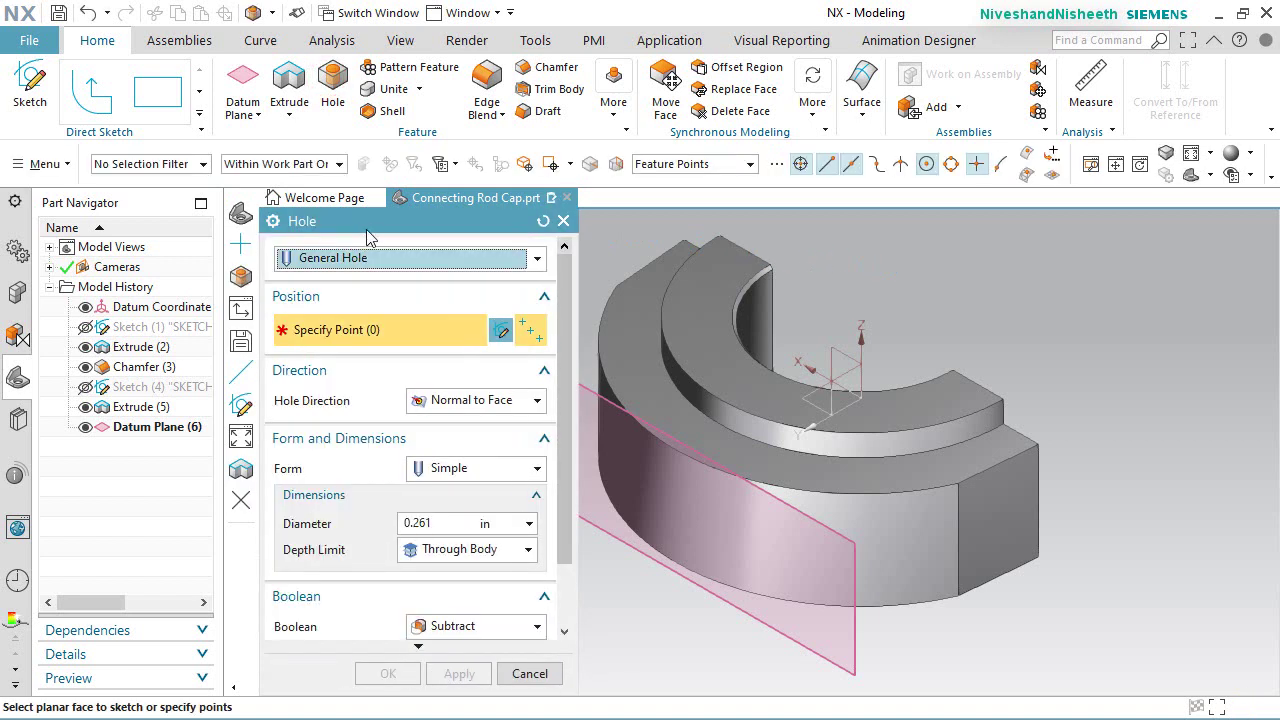
{"action": "left_click", "coordinate": [499, 331]}
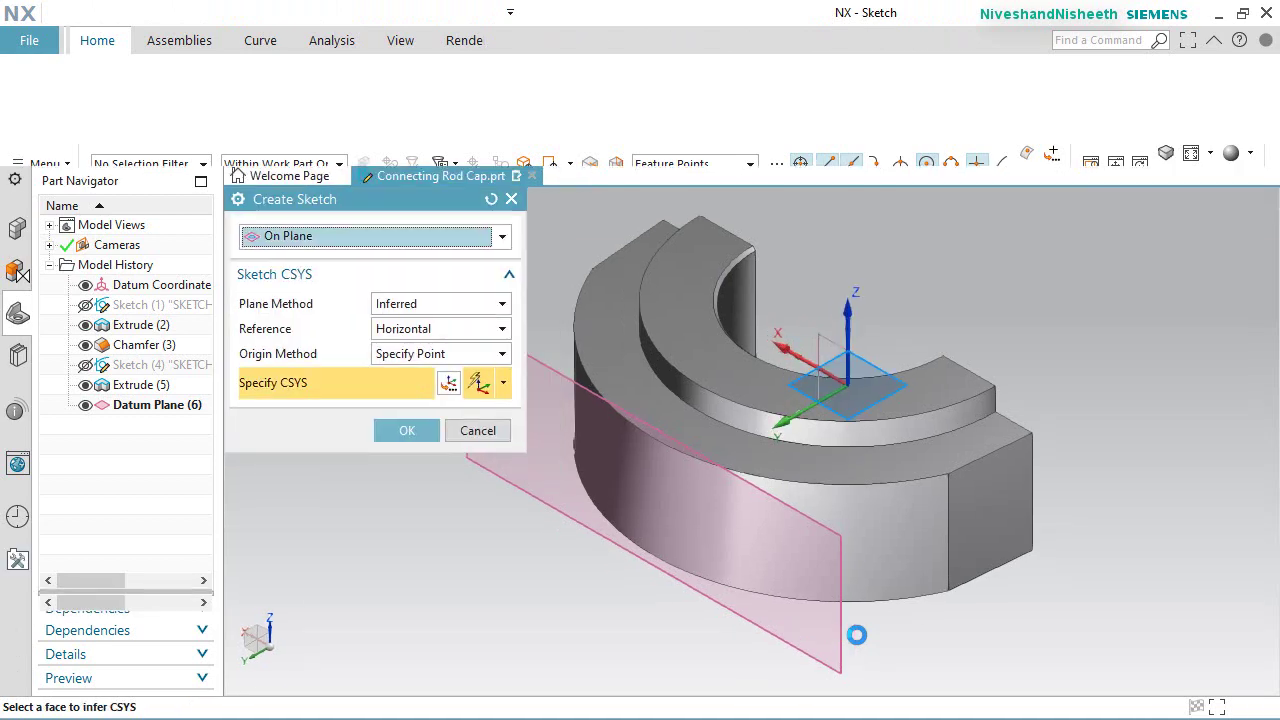
{"action": "left_click", "coordinate": [842, 622]}
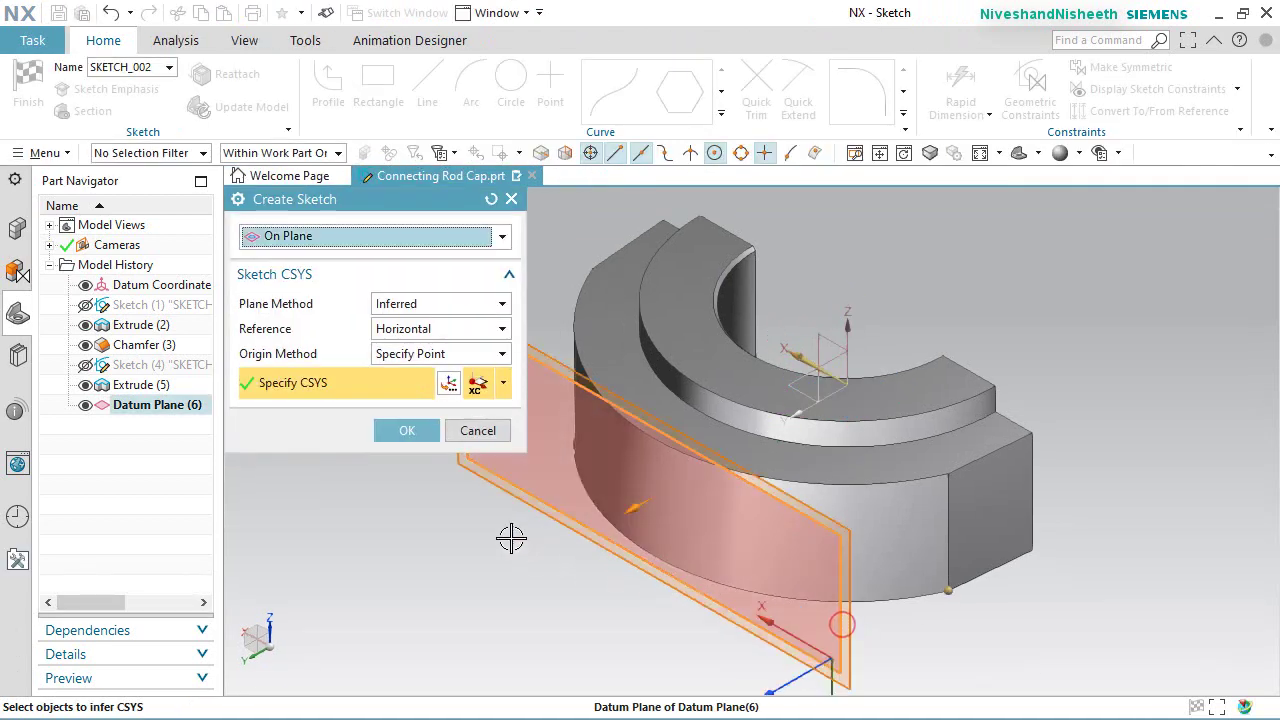
{"action": "left_click", "coordinate": [418, 430]}
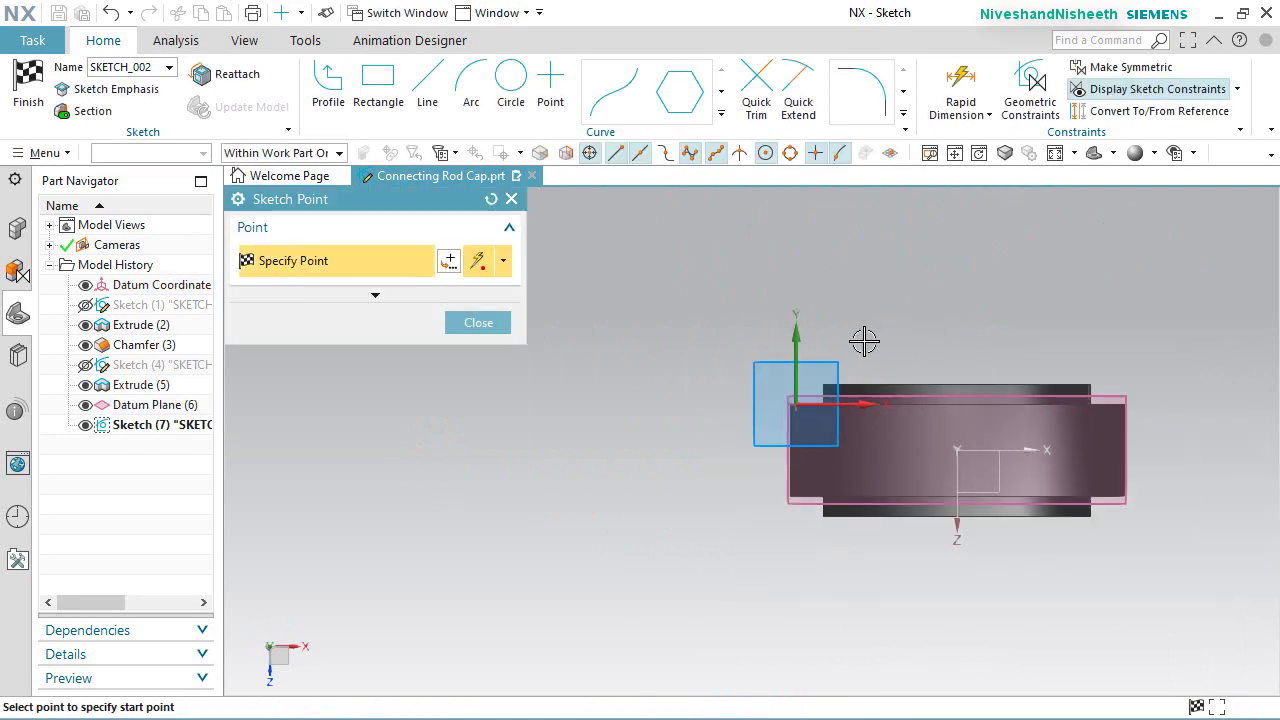
Step: Place two sketch points at roughly mid-height, about 2.225 in and 0.412 in horizontally from the sketch origin, near opposite ends of the cap
{"action": "mouse_move", "coordinate": [998, 532]}
{"action": "middle_mouse_down"}
{"action": "mouse_move", "coordinate": [1110, 500]}
{"action": "mouse_move", "coordinate": [1094, 535]}
{"action": "mouse_move", "coordinate": [1091, 472]}
{"action": "middle_mouse_up"}
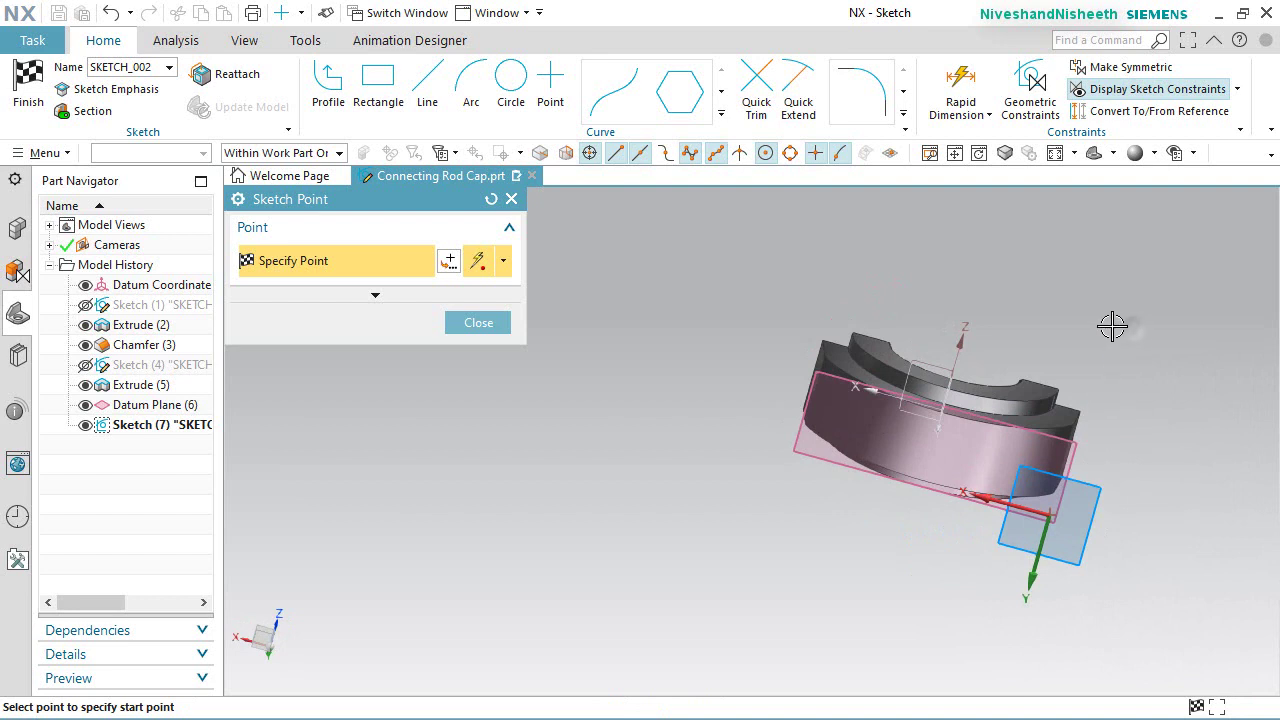
{"action": "right_click_drag", "start_coordinate": [1134, 330], "coordinate": [1096, 326]}
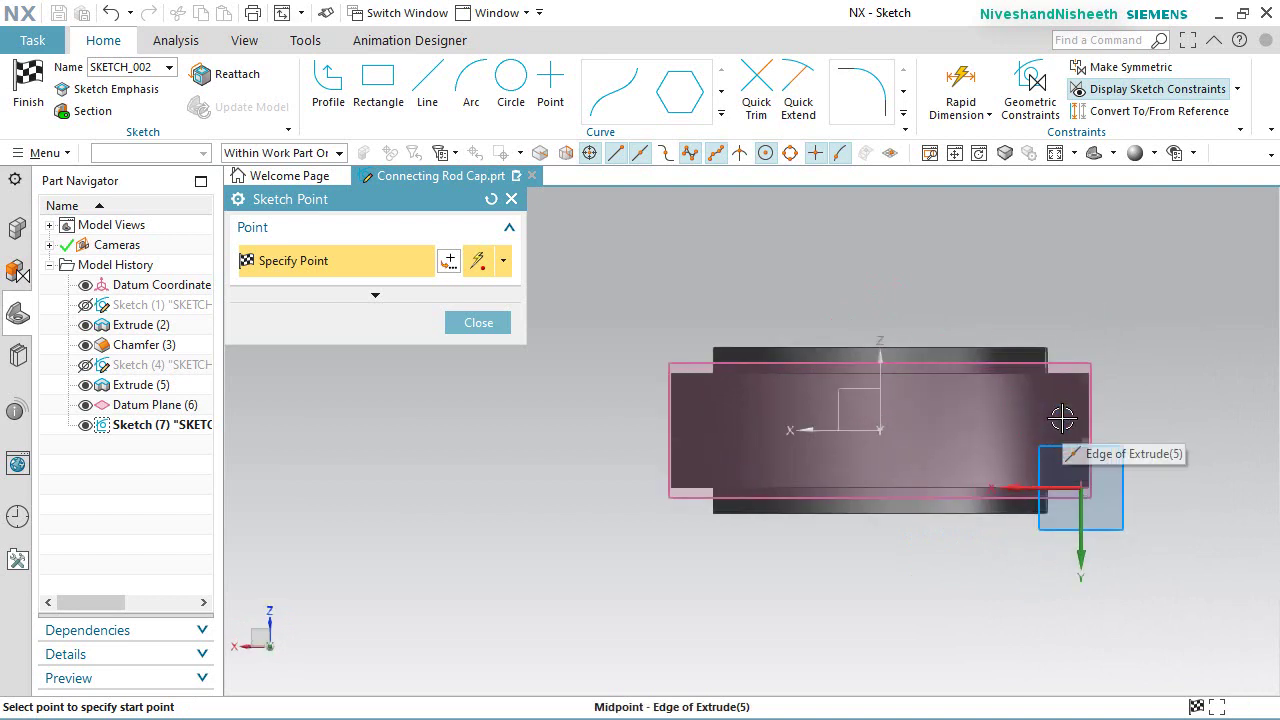
{"action": "scroll", "coordinate": [1062, 418], "scroll_direction": "up", "scroll_amount": 2}
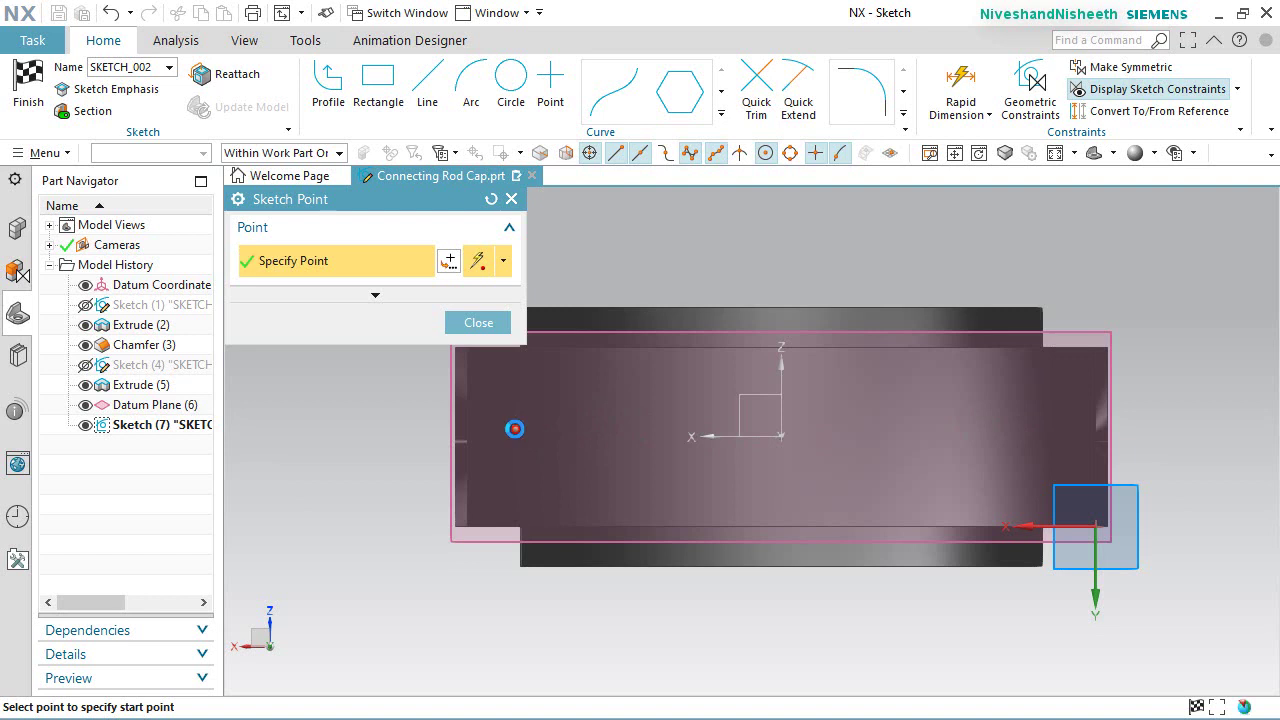
{"action": "left_click", "coordinate": [515, 430]}
{"action": "left_click", "coordinate": [988, 436]}
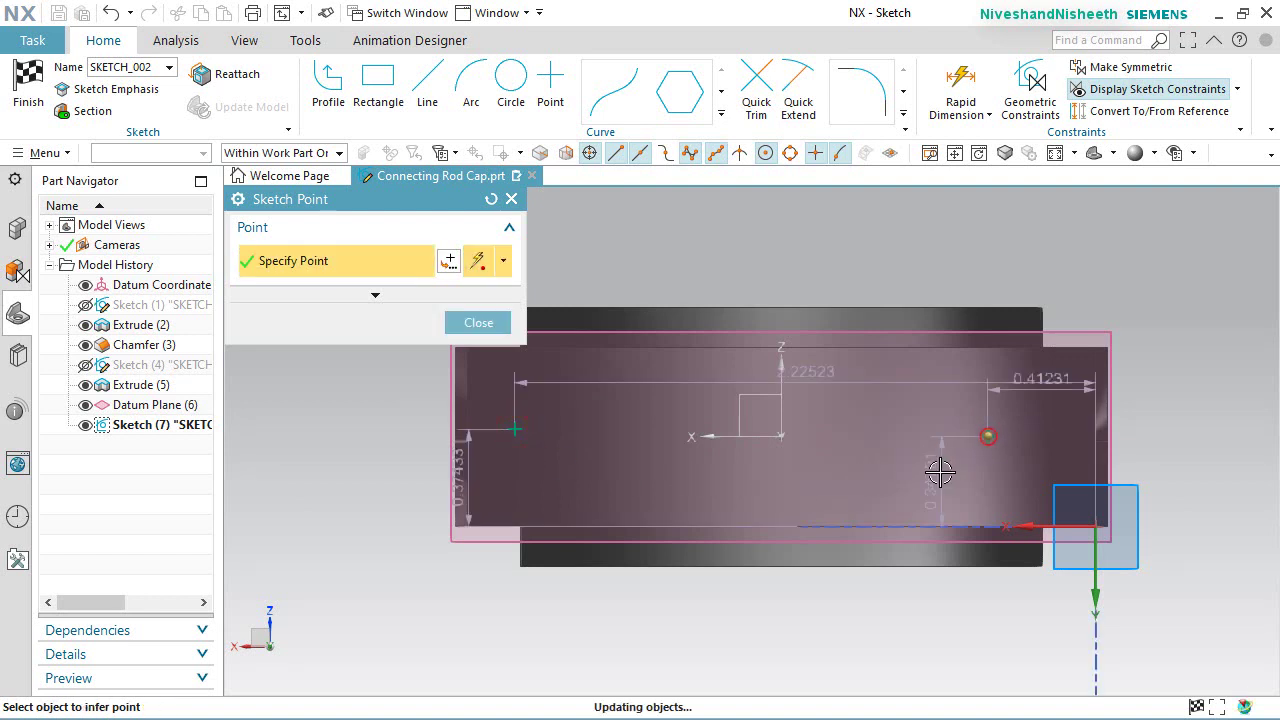
{"action": "middle_click", "coordinate": [909, 452]}
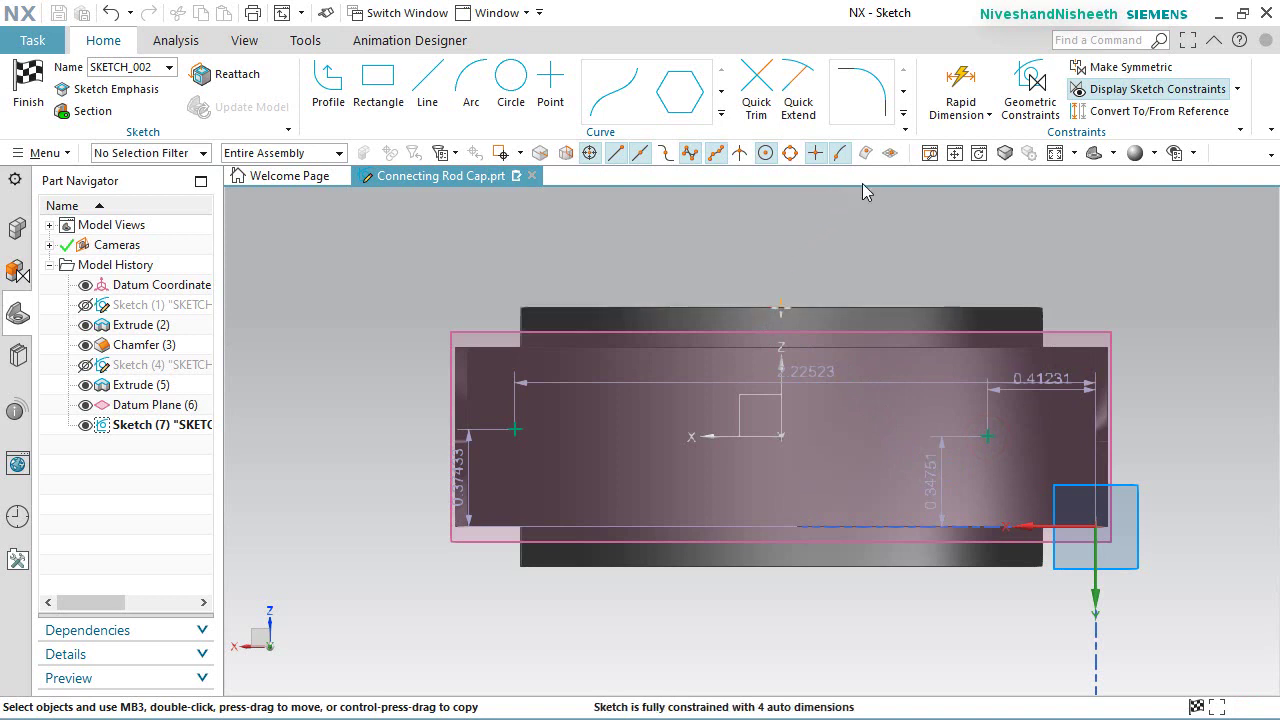
Step: Constrain both sketch points onto the datum coordinate system's X axis with Point on Curve constraints
{"action": "left_click", "coordinate": [1030, 90]}
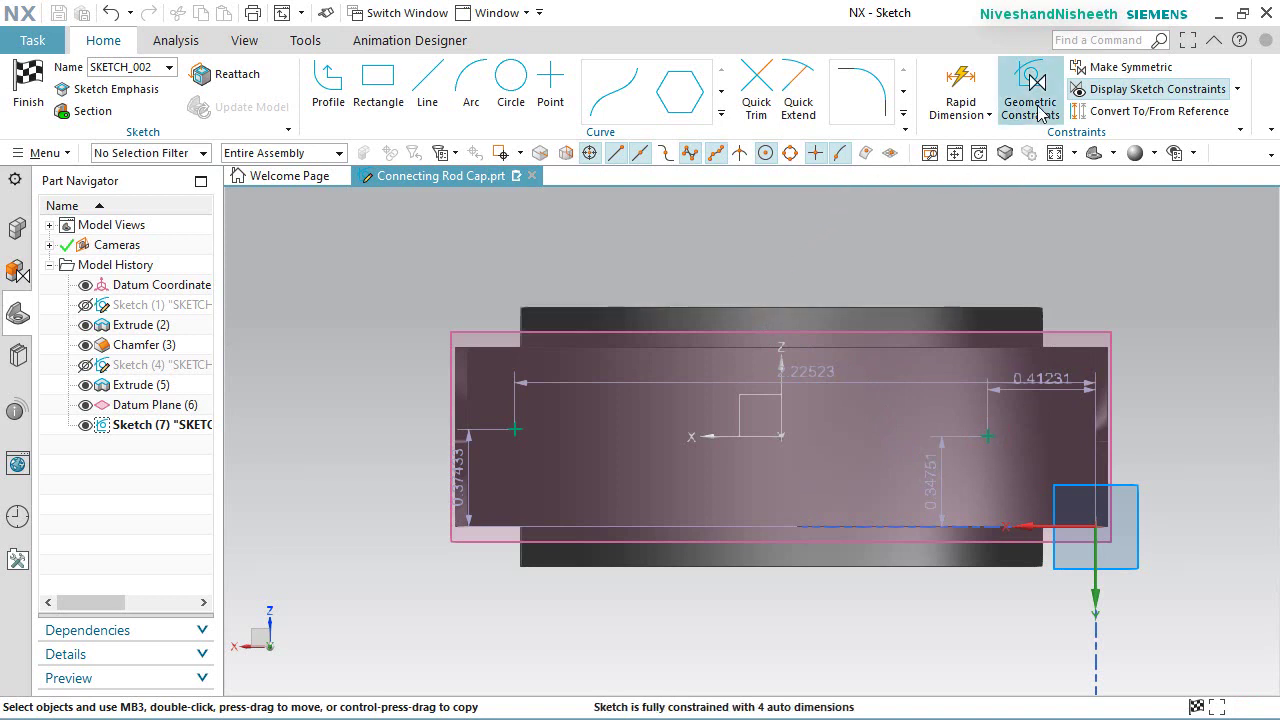
{"action": "left_click", "coordinate": [640, 439]}
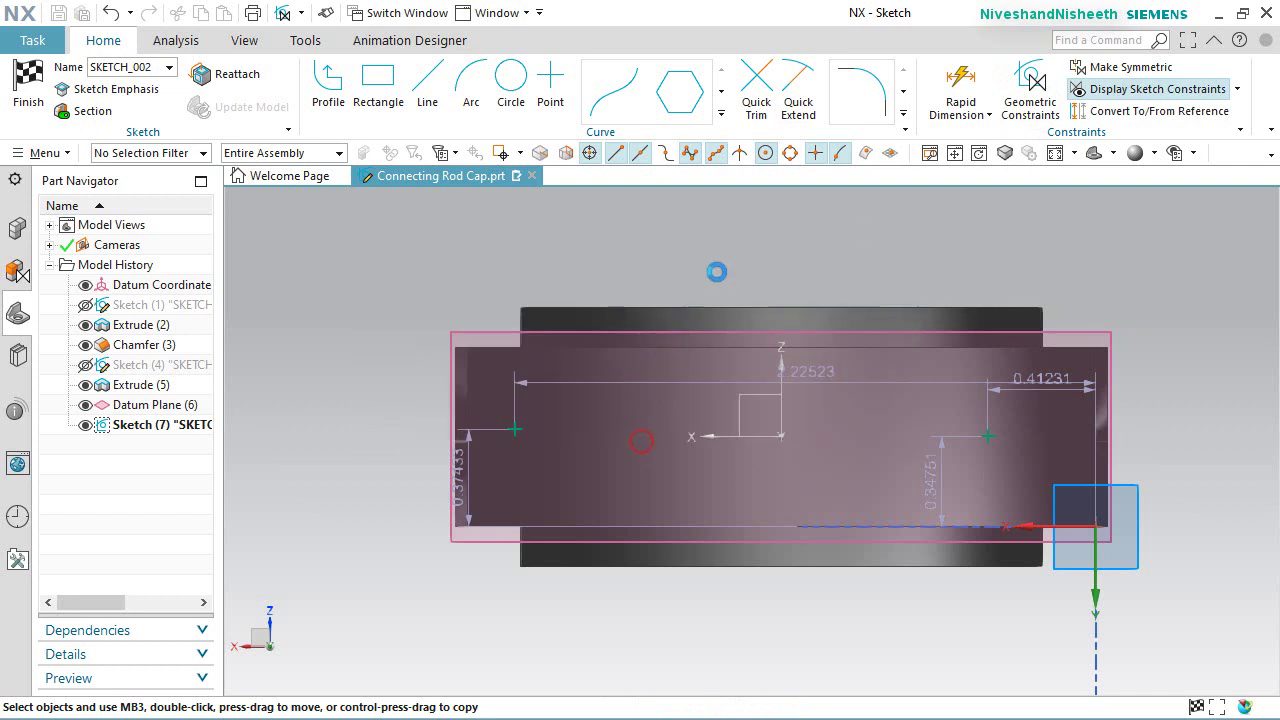
{"action": "scroll", "coordinate": [666, 286], "scroll_direction": "up", "scroll_amount": 2}
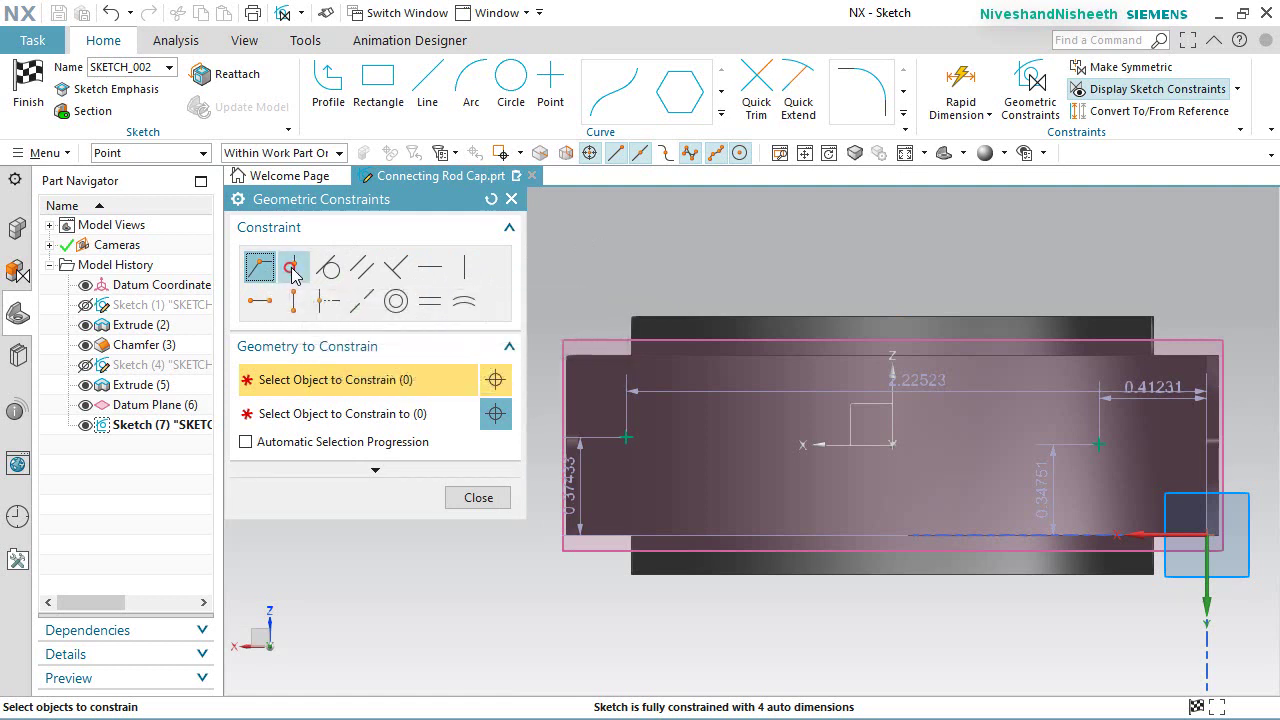
{"action": "left_click", "coordinate": [290, 272]}
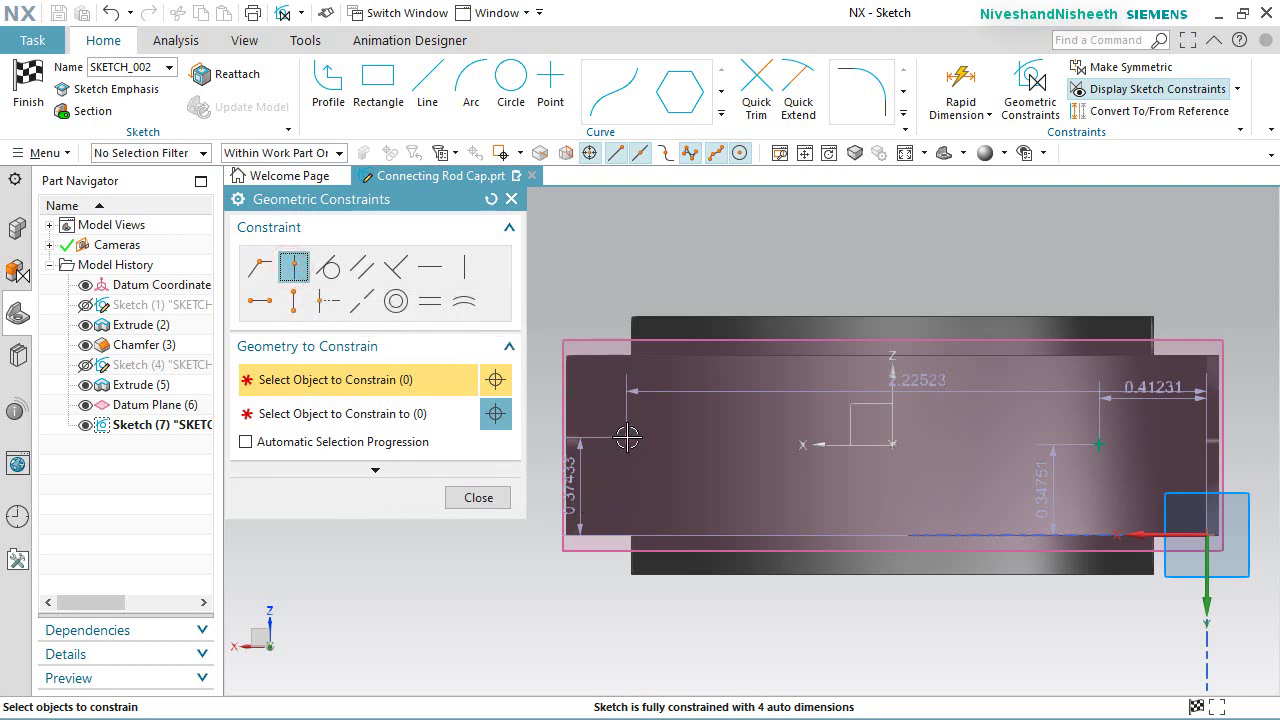
{"action": "left_click", "coordinate": [626, 437]}
{"action": "left_click", "coordinate": [338, 413]}
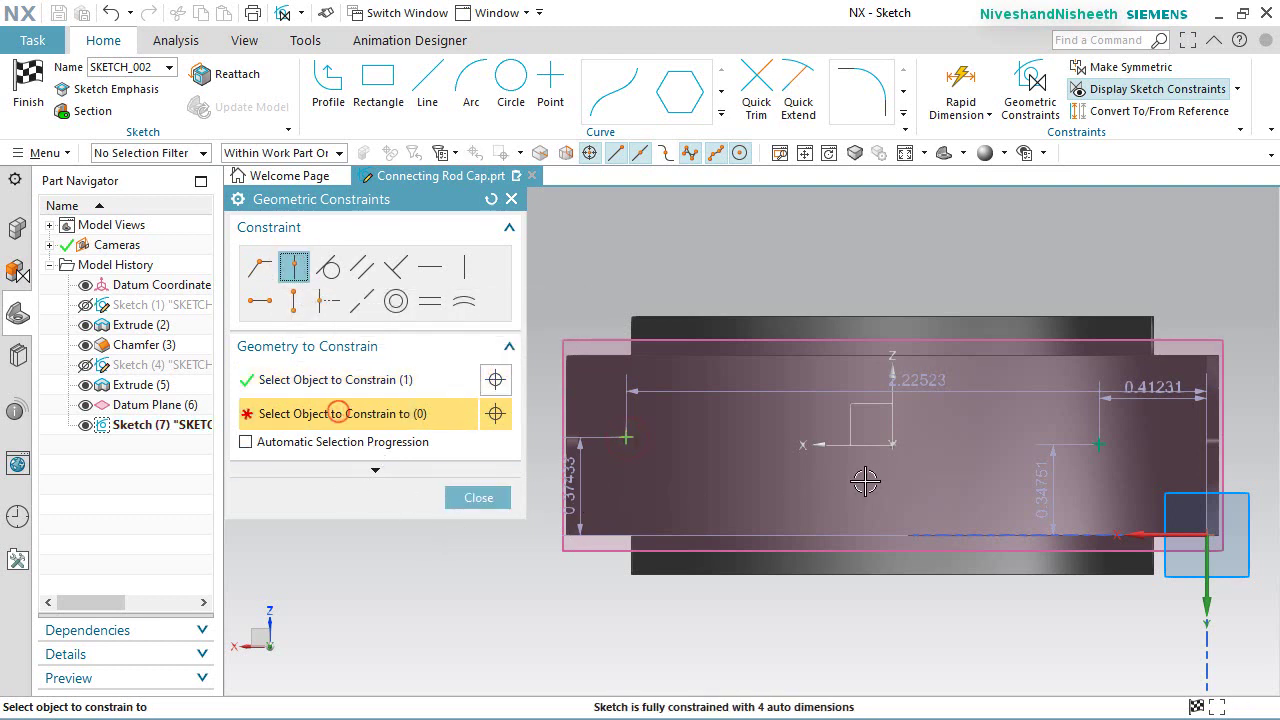
{"action": "left_click", "coordinate": [843, 443]}
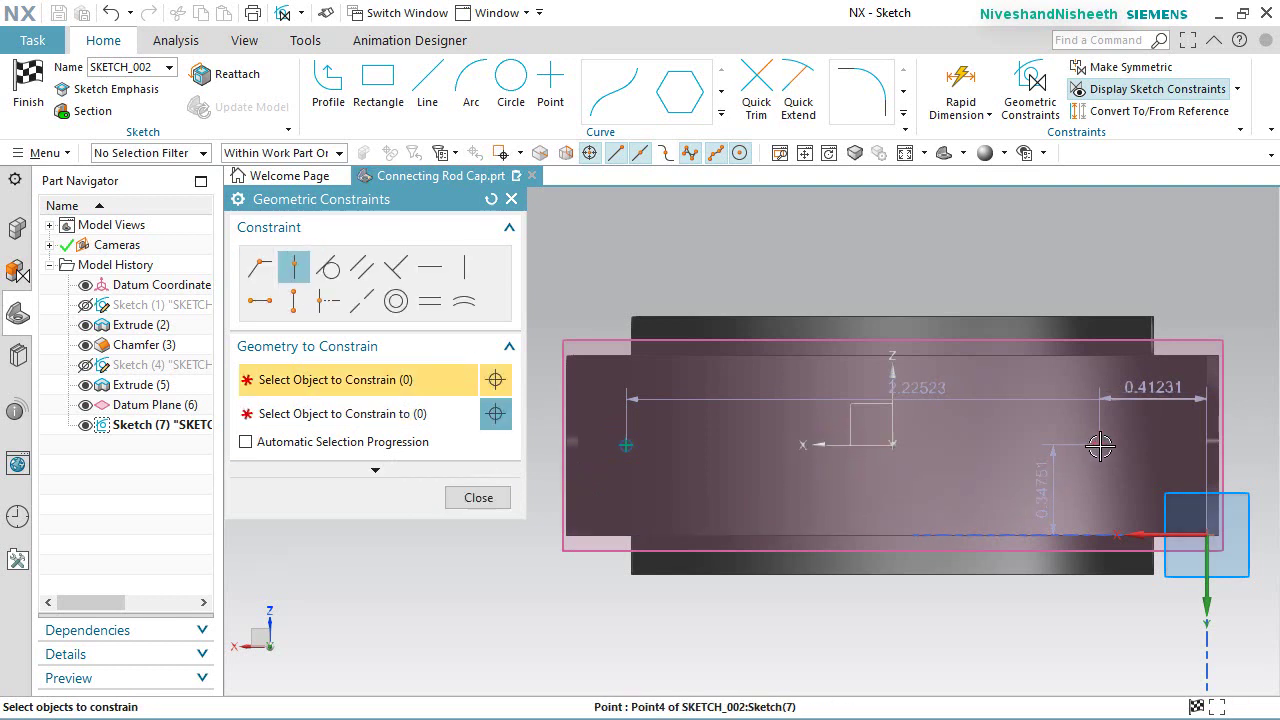
{"action": "left_click", "coordinate": [1099, 445]}
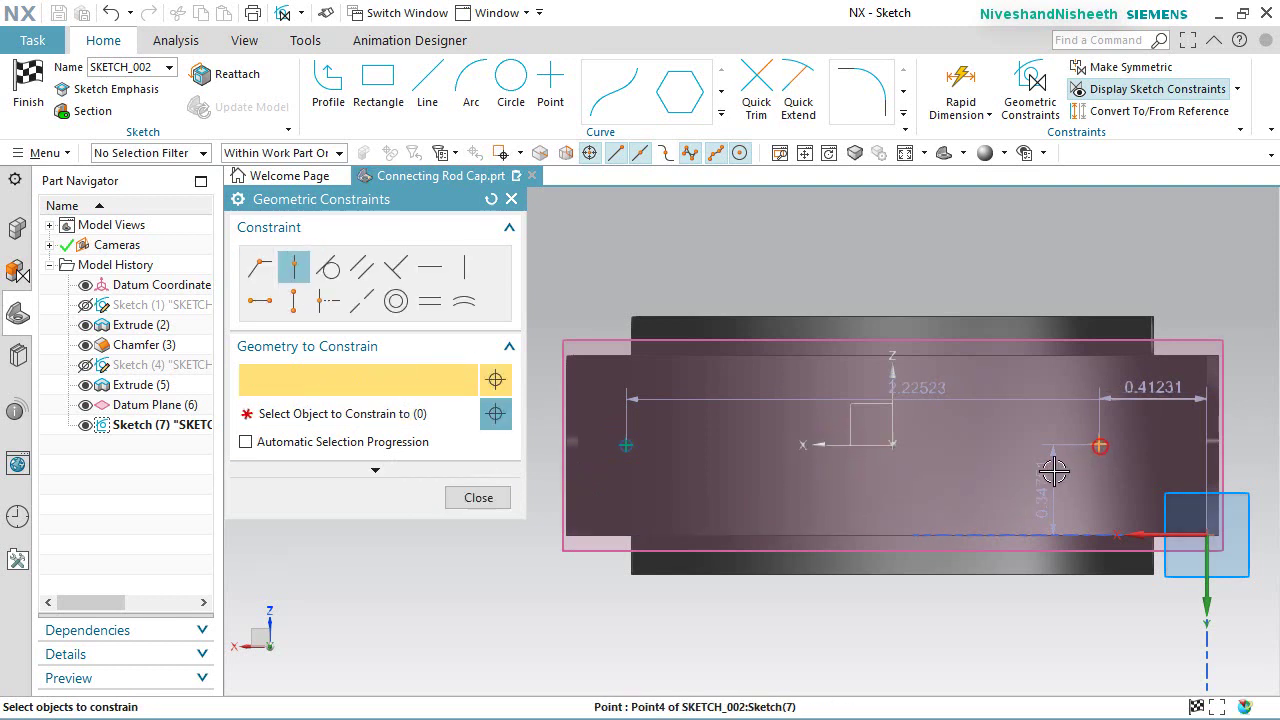
{"action": "left_click", "coordinate": [844, 444]}
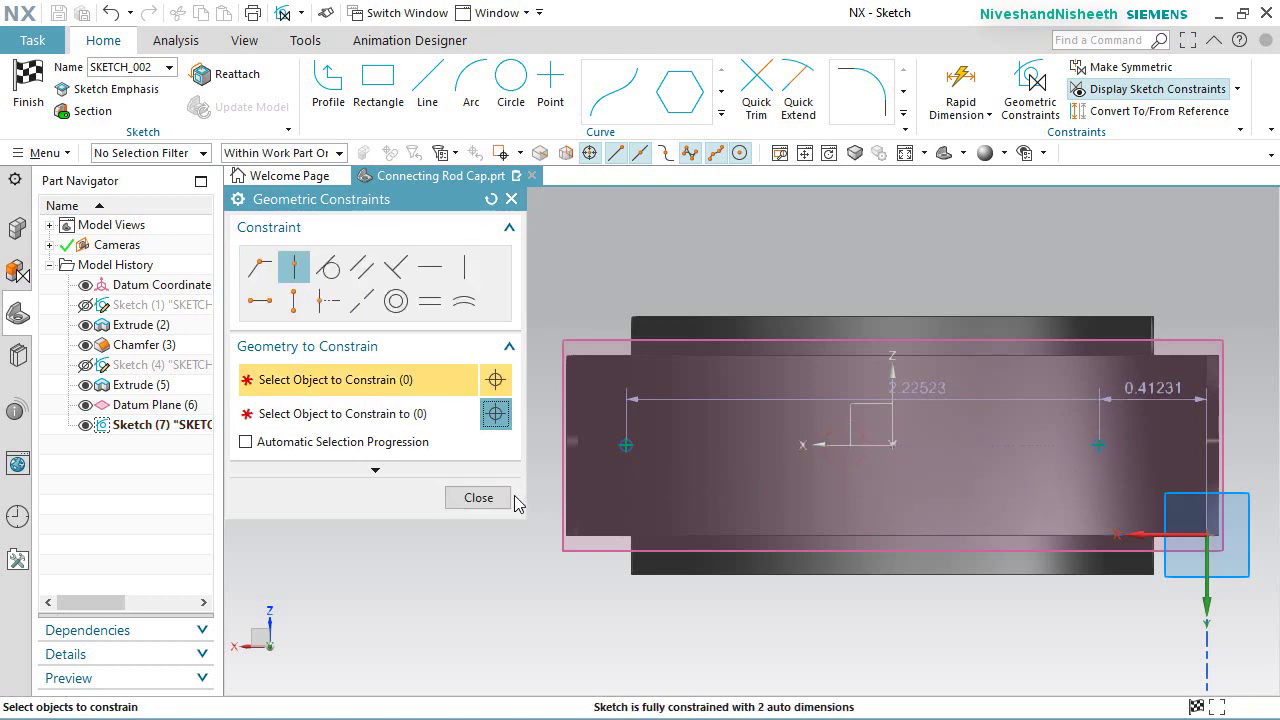
{"action": "left_click", "coordinate": [480, 497]}
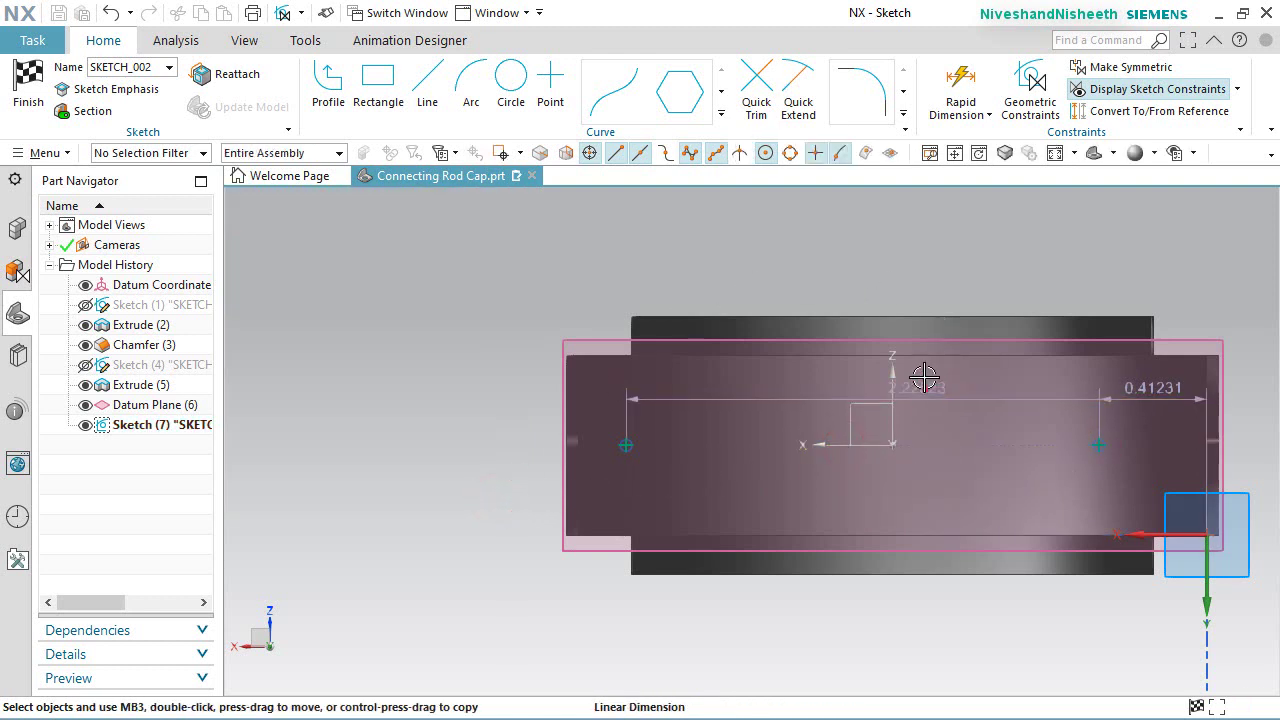
Step: Move the automatic dimension above the cap and dimension the +X side point 1 in from the Z axis
{"action": "left_click_drag", "start_coordinate": [924, 377], "coordinate": [923, 266]}
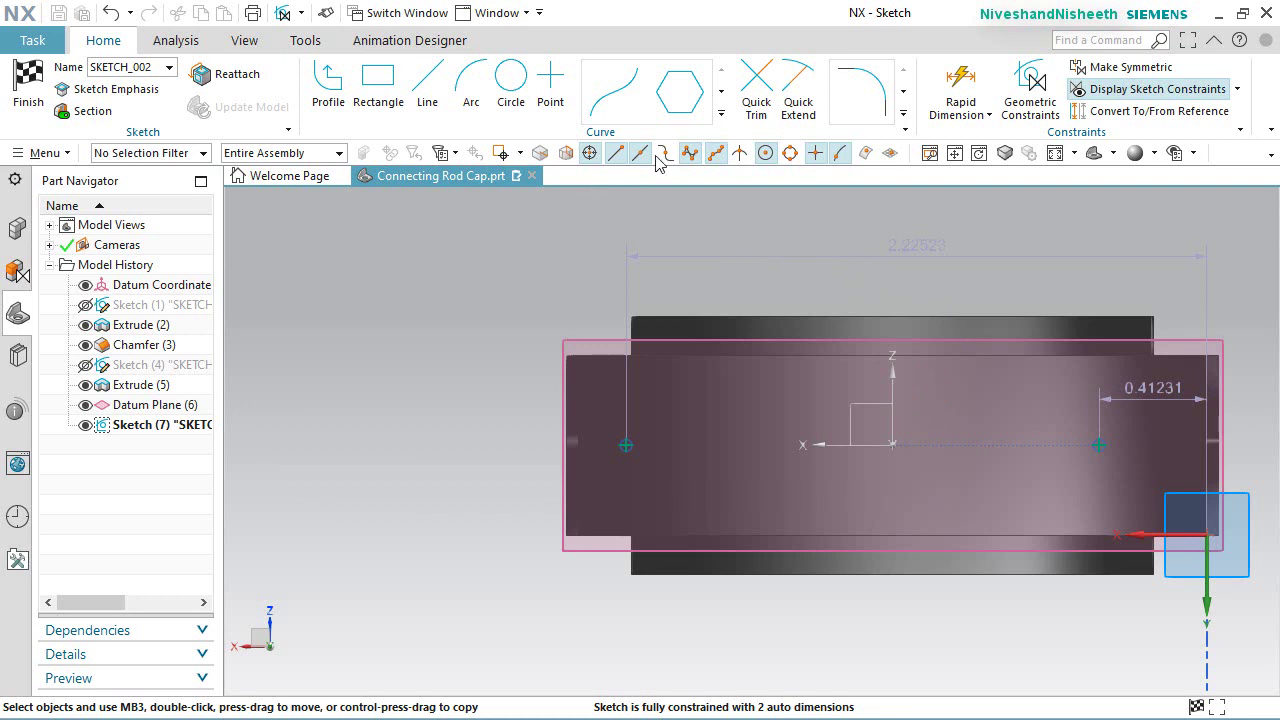
{"action": "left_click", "coordinate": [960, 85]}
{"action": "left_click", "coordinate": [624, 442]}
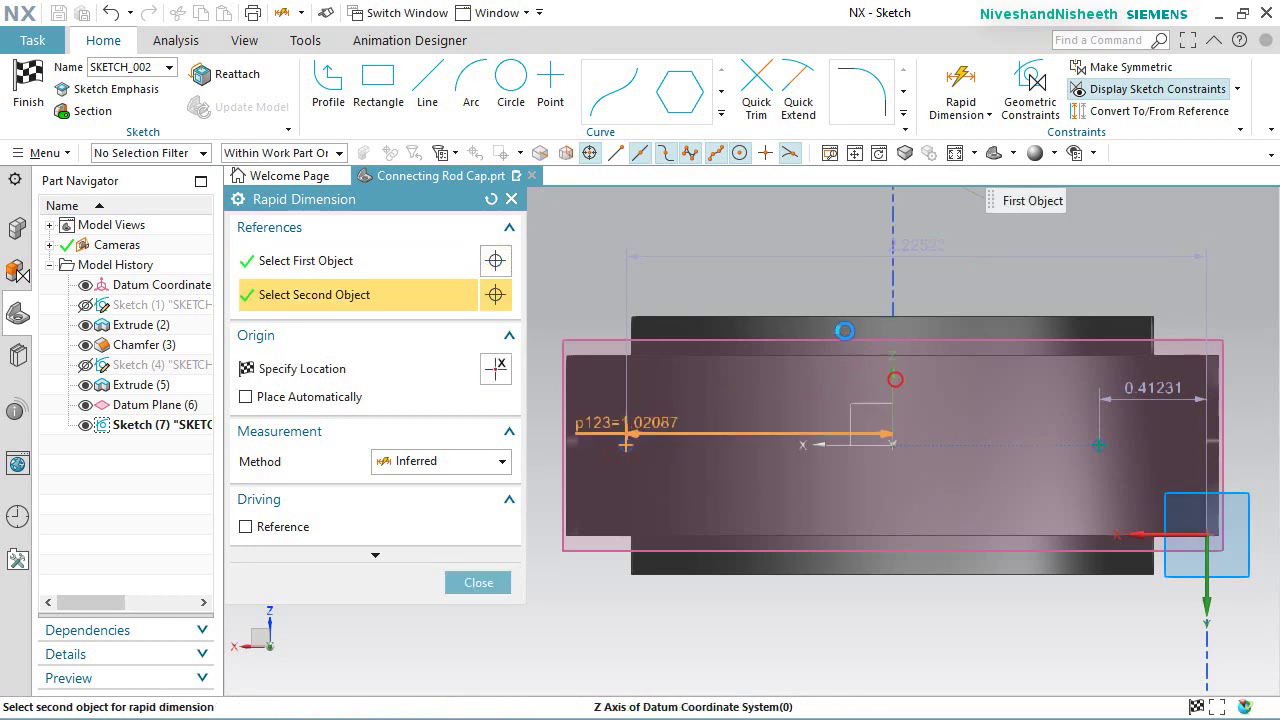
{"action": "left_click", "coordinate": [895, 379]}
{"action": "left_click", "coordinate": [803, 262]}
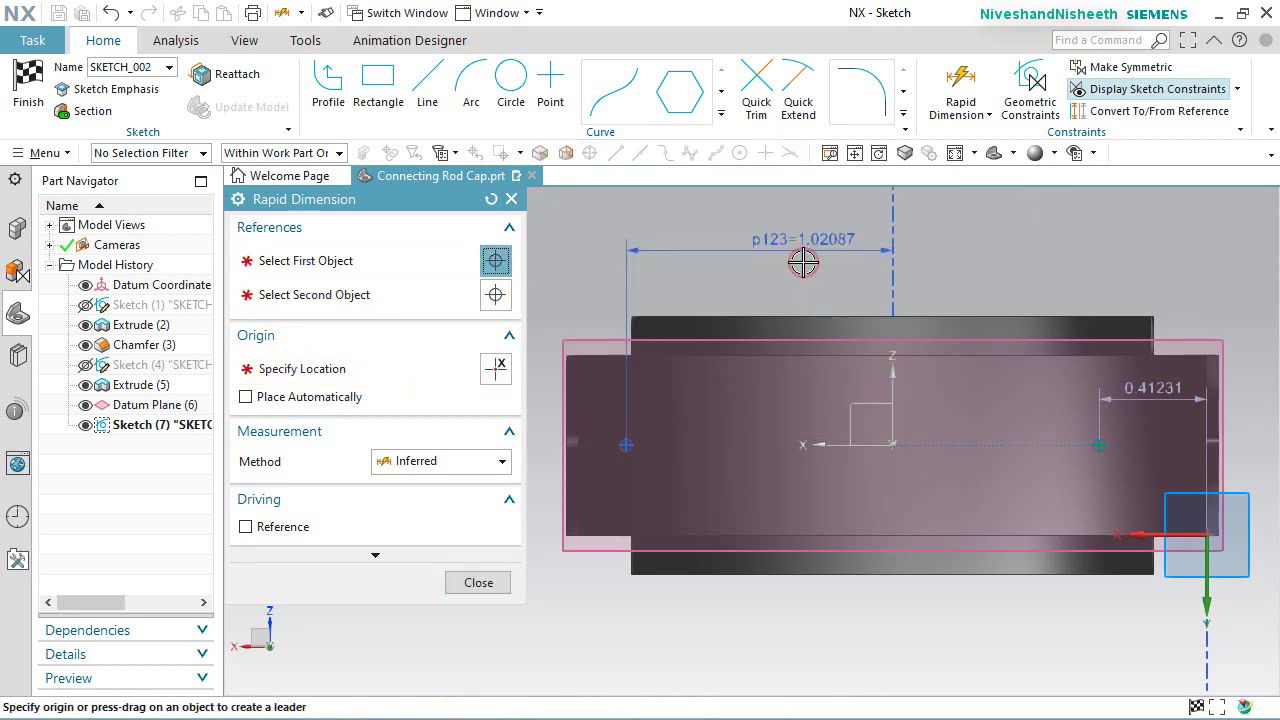
{"action": "left_click", "coordinate": [803, 262]}
{"action": "type", "text": "1"}
{"action": "key", "text": "Return"}
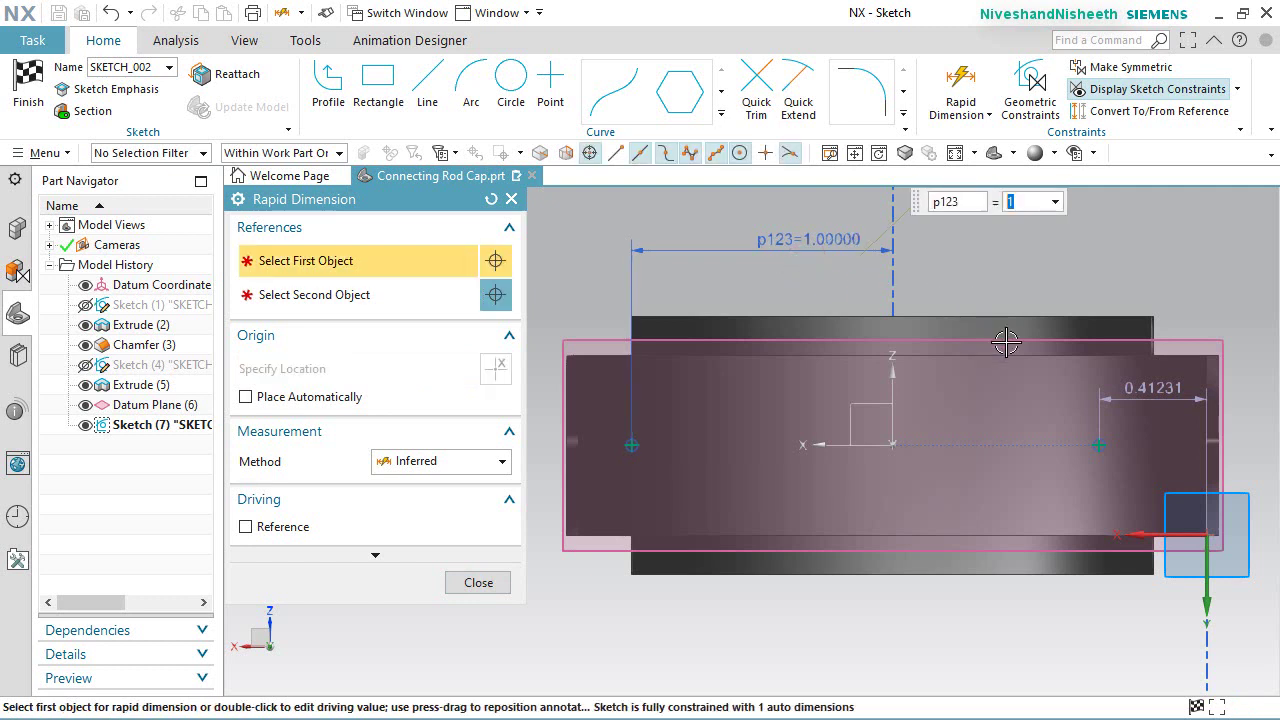
Step: Dimension the other sketch point 1 in from the Z axis on the opposite side and finish the position sketch
{"action": "left_click", "coordinate": [1101, 444]}
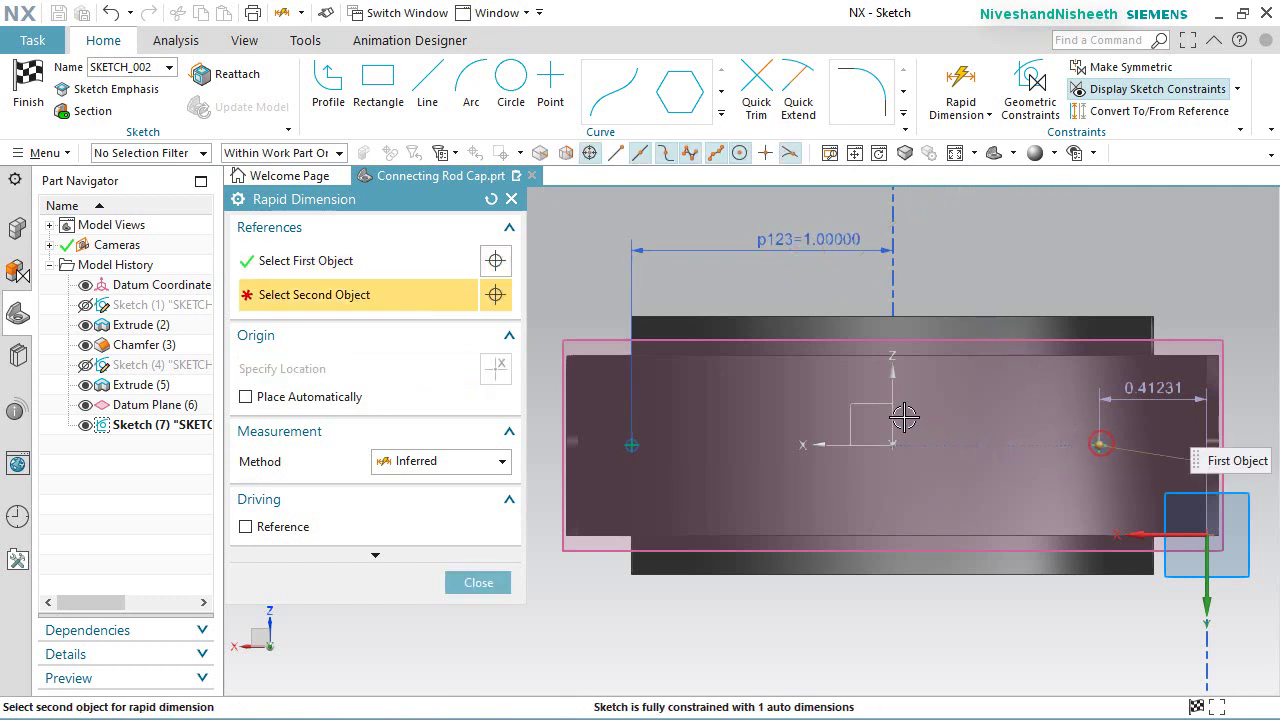
{"action": "left_click", "coordinate": [893, 400]}
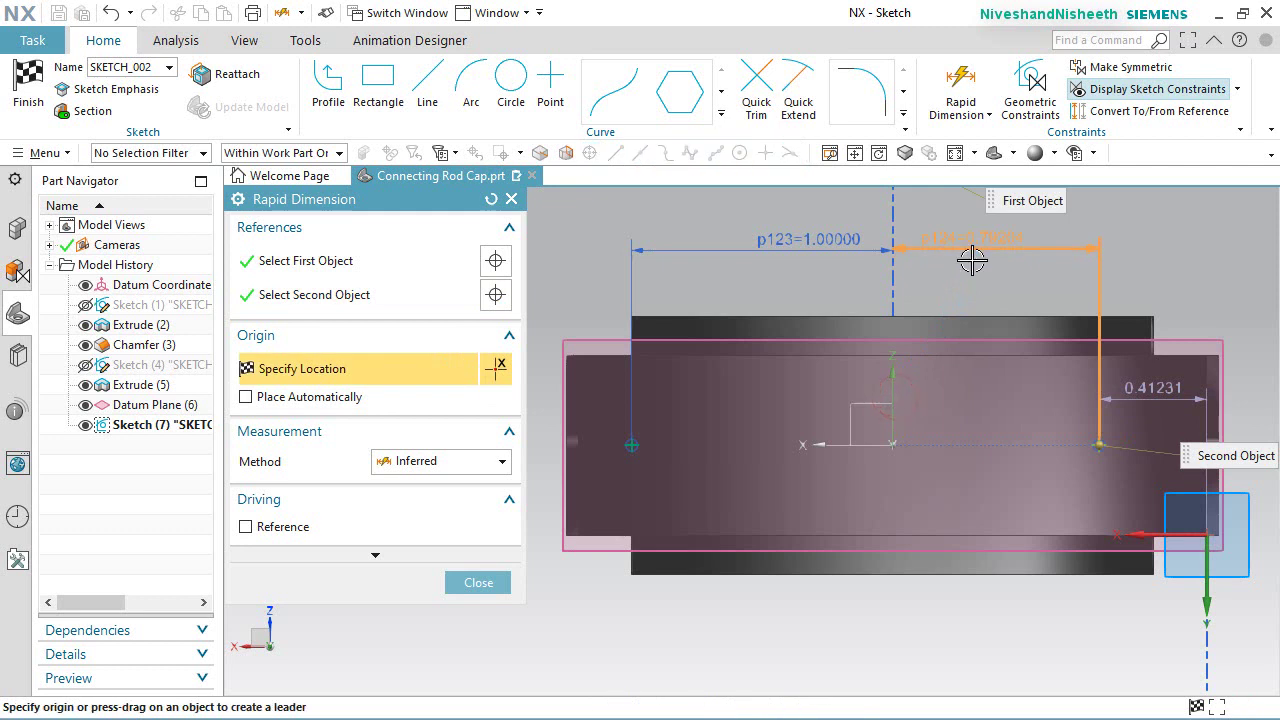
{"action": "left_click", "coordinate": [971, 258]}
{"action": "type", "text": "1"}
{"action": "key", "text": "Return"}
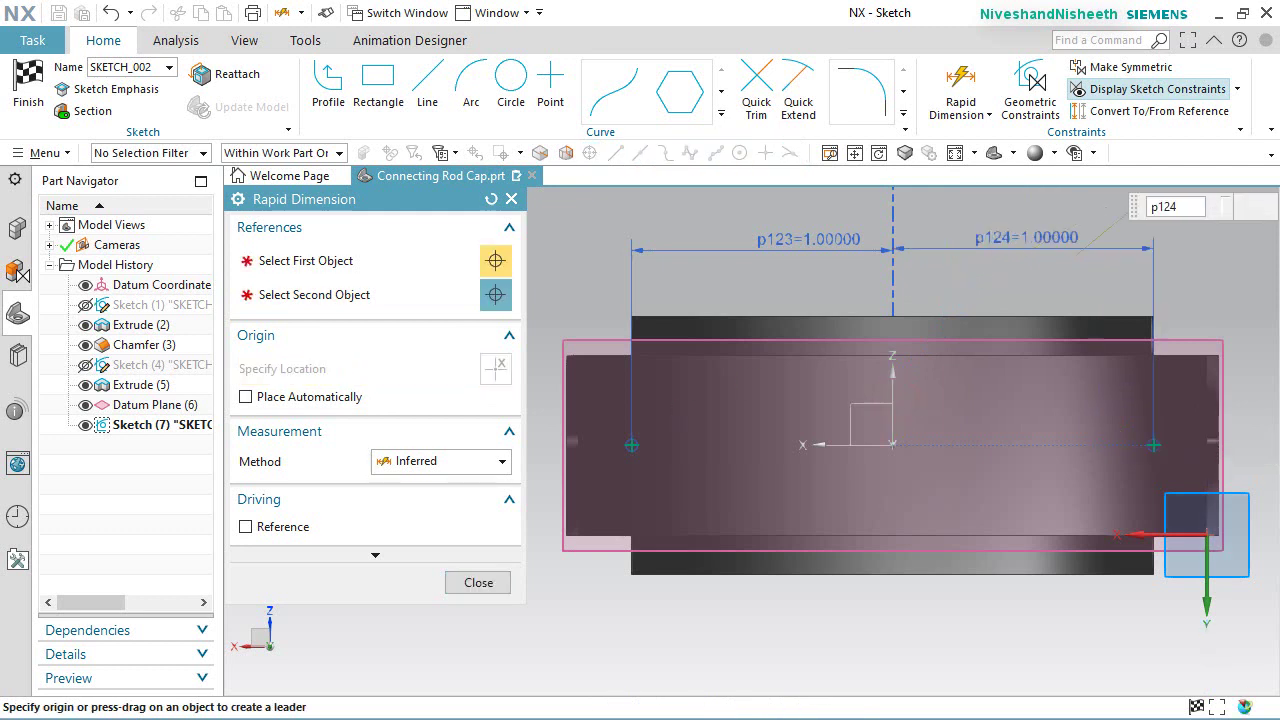
{"action": "left_click", "coordinate": [480, 583]}
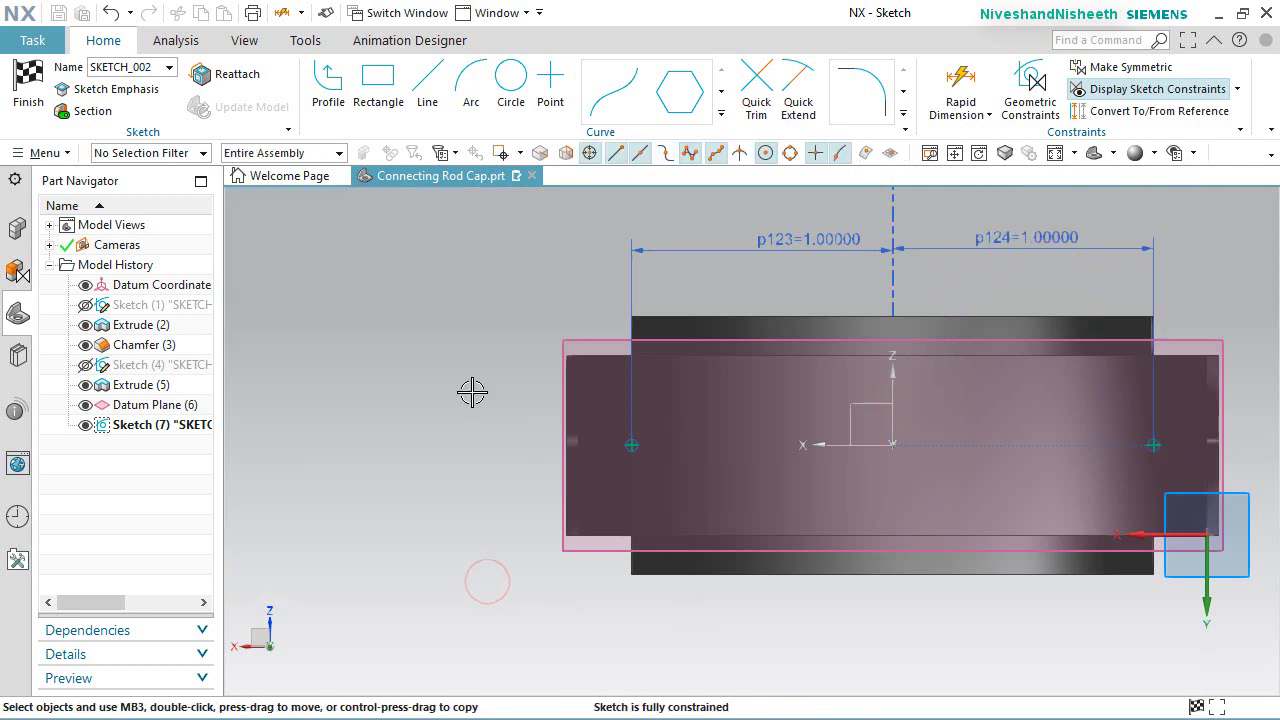
{"action": "left_click", "coordinate": [28, 84]}
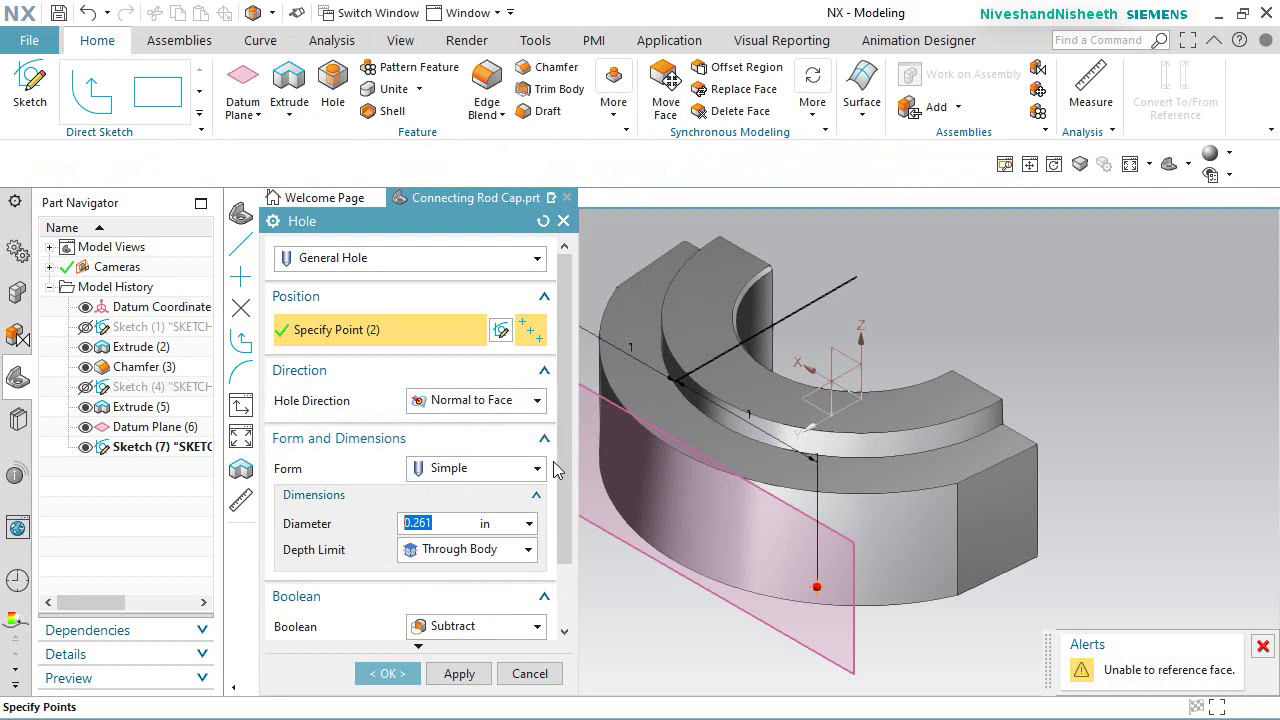
Step: Set the hole form to Counterbored with counterbore diameter 0.53125 in, counterbore depth 0.75 in and hole diameter 0.34375 in
{"action": "left_click", "coordinate": [538, 468]}
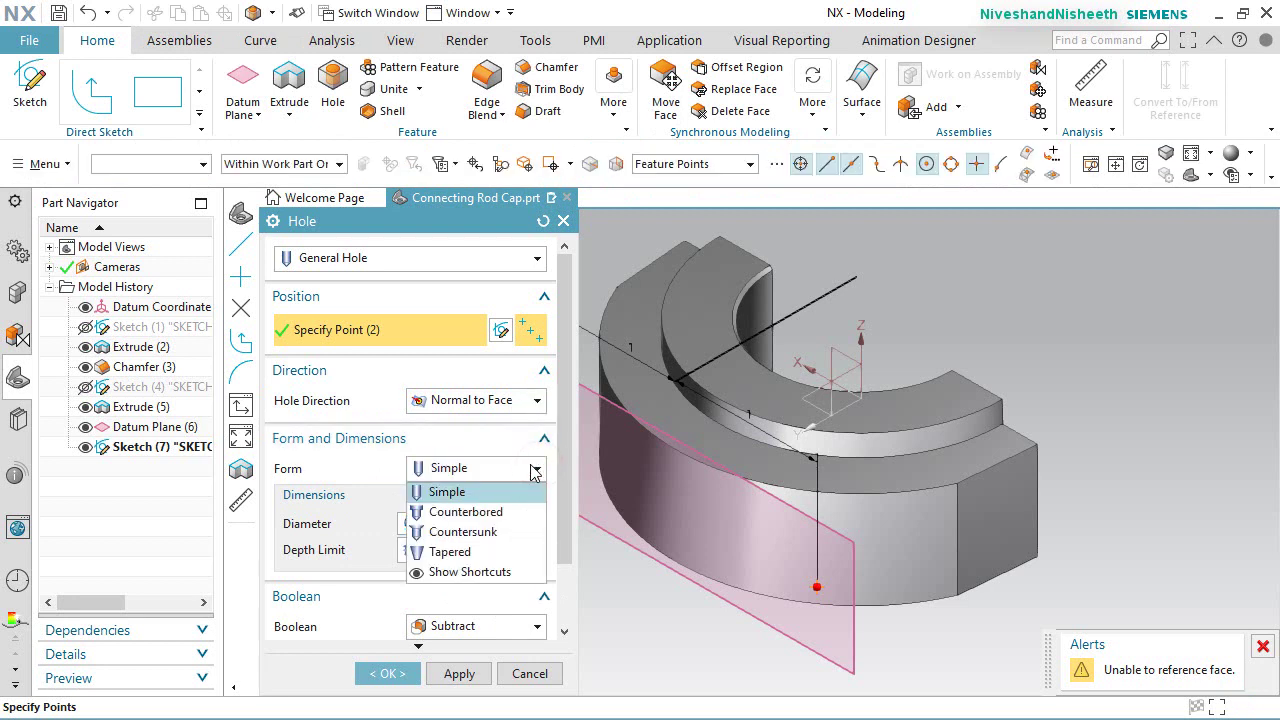
{"action": "left_click", "coordinate": [470, 512]}
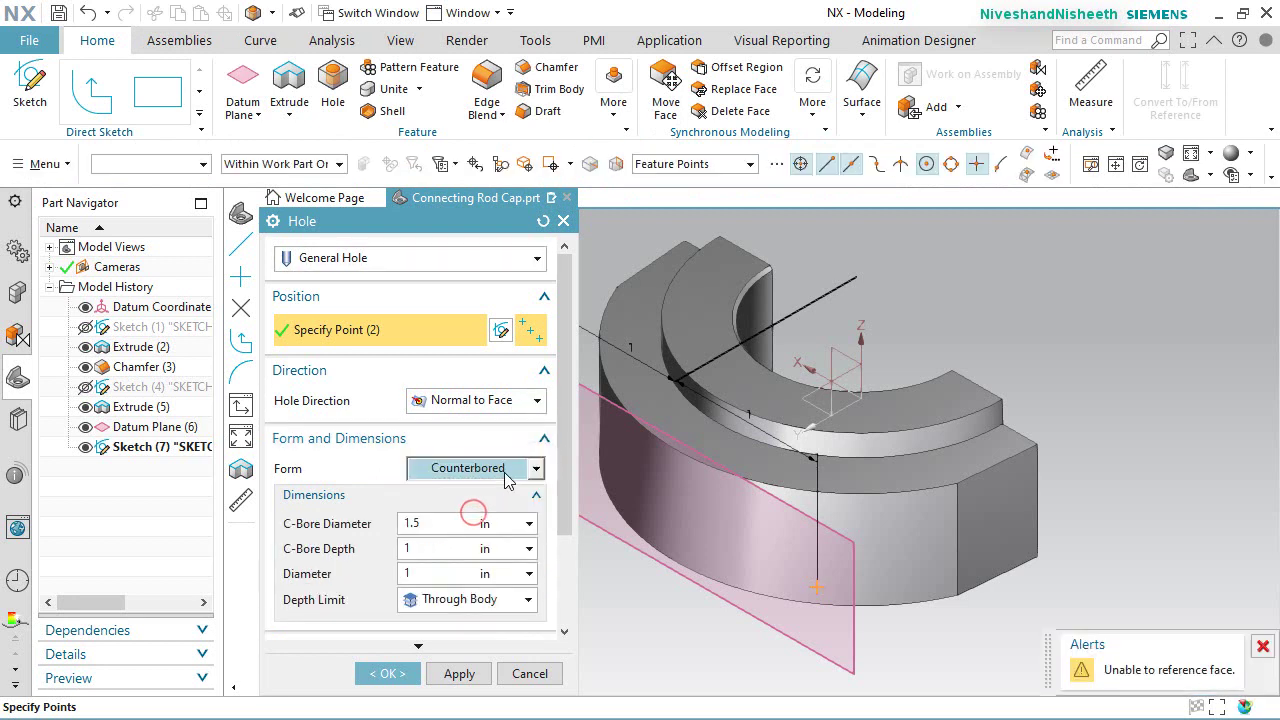
{"action": "left_click", "coordinate": [439, 524]}
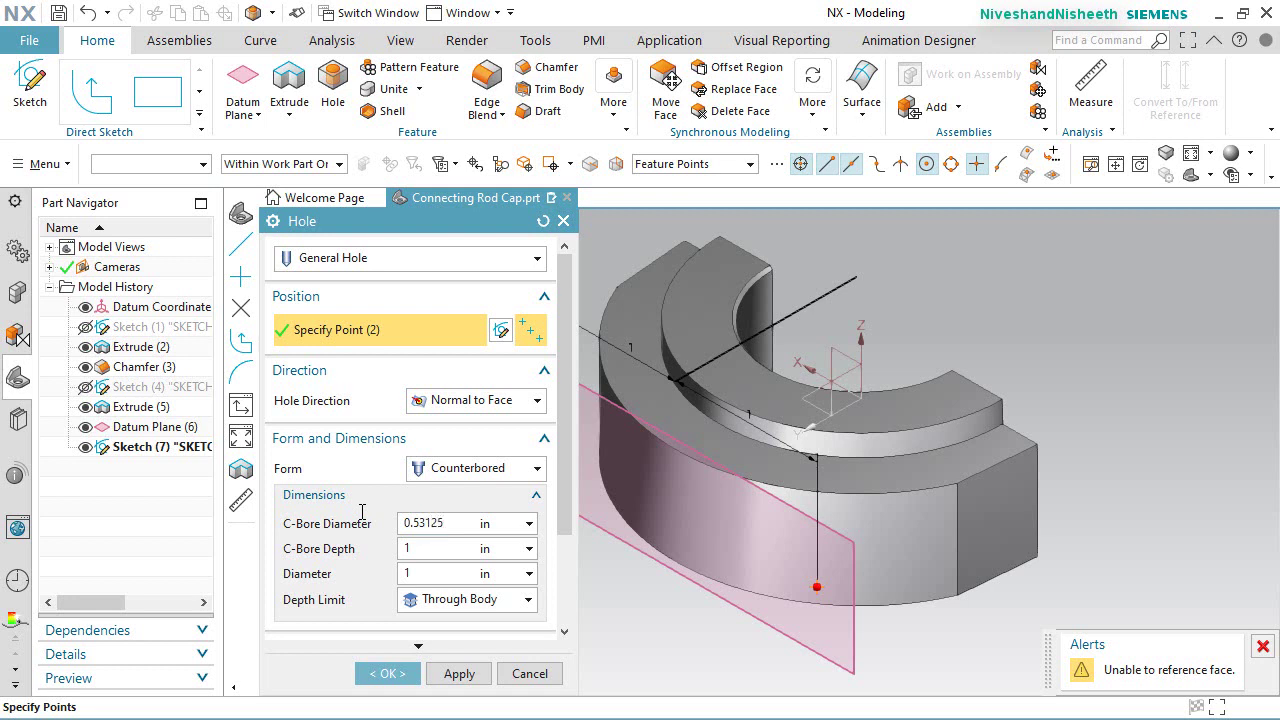
{"action": "left_click", "coordinate": [421, 550]}
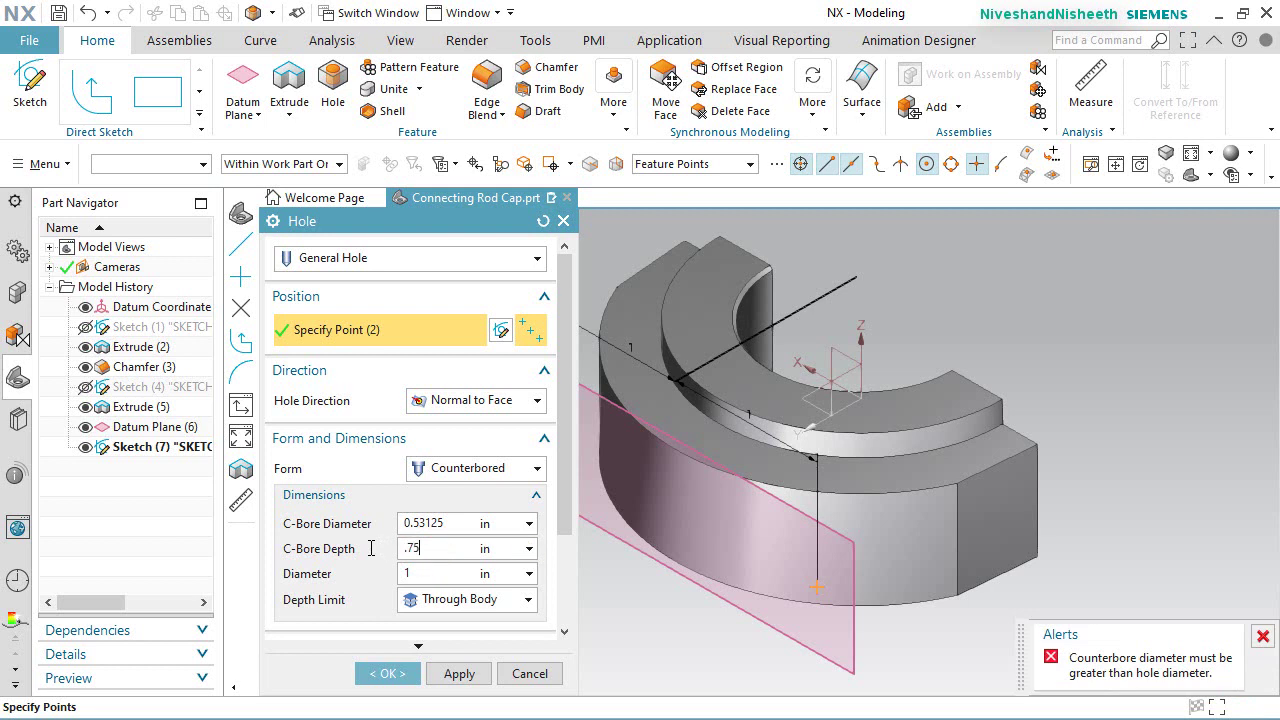
{"action": "double_click", "coordinate": [408, 572]}
{"action": "key", "text": "Return"}
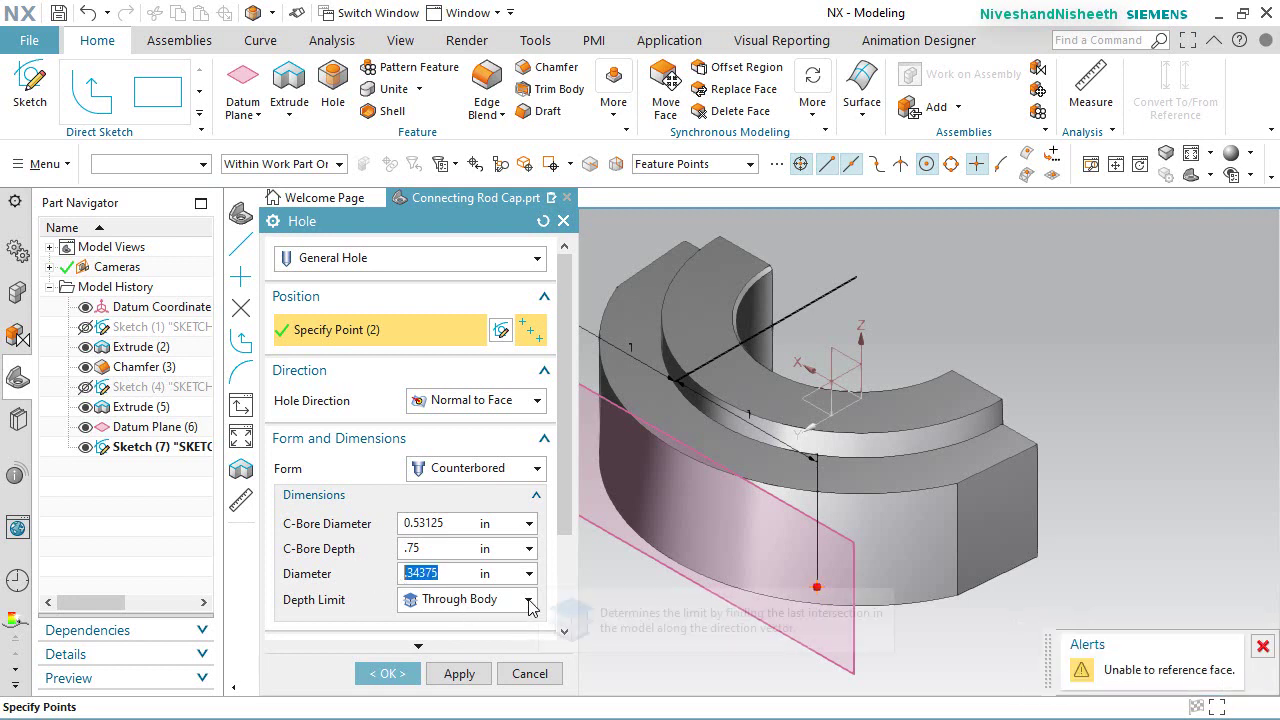
Step: Keep the depth limit at Through Body, set the hole direction to Along Vector and create both counterbored holes
{"action": "left_click", "coordinate": [528, 600]}
{"action": "left_click", "coordinate": [529, 602]}
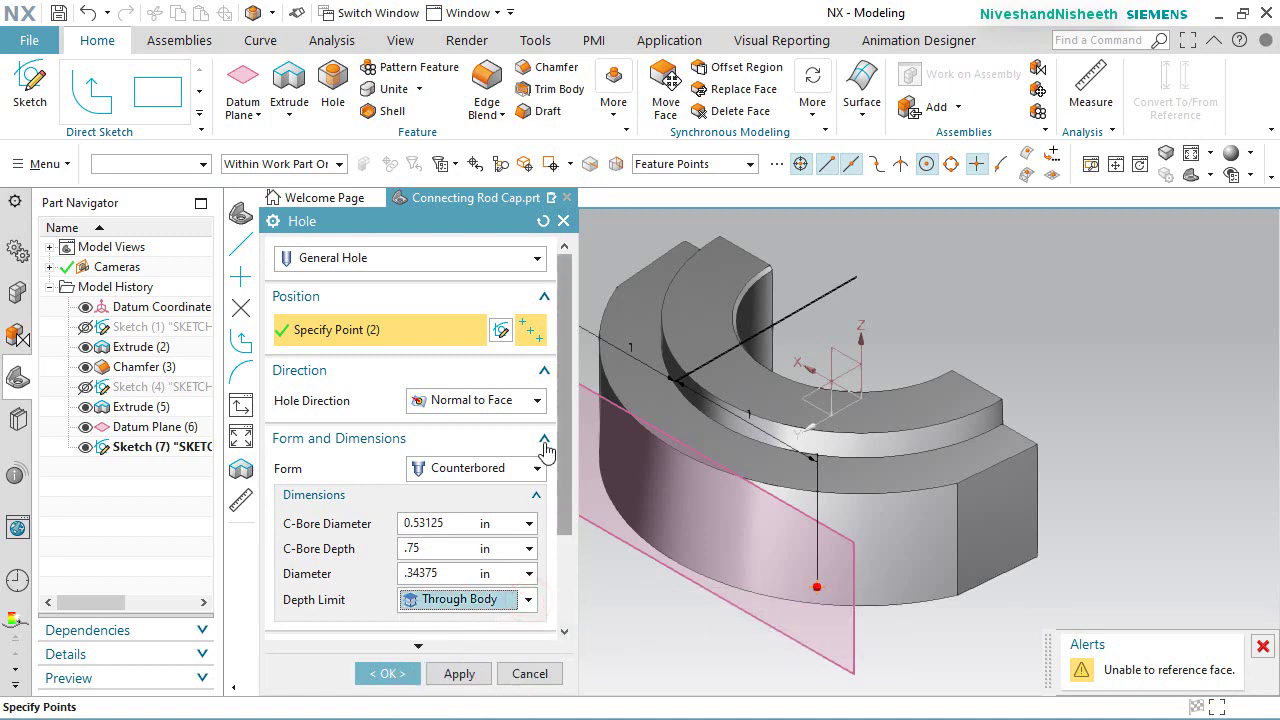
{"action": "left_click", "coordinate": [535, 400]}
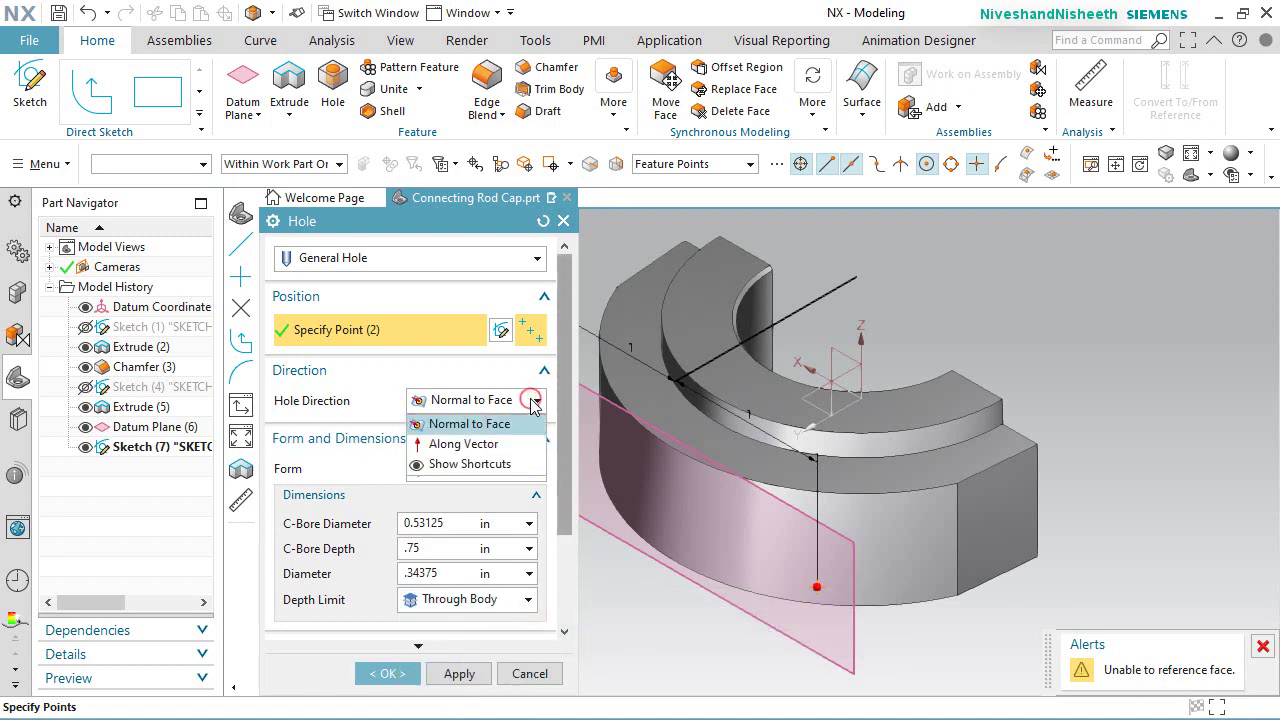
{"action": "left_click", "coordinate": [479, 439]}
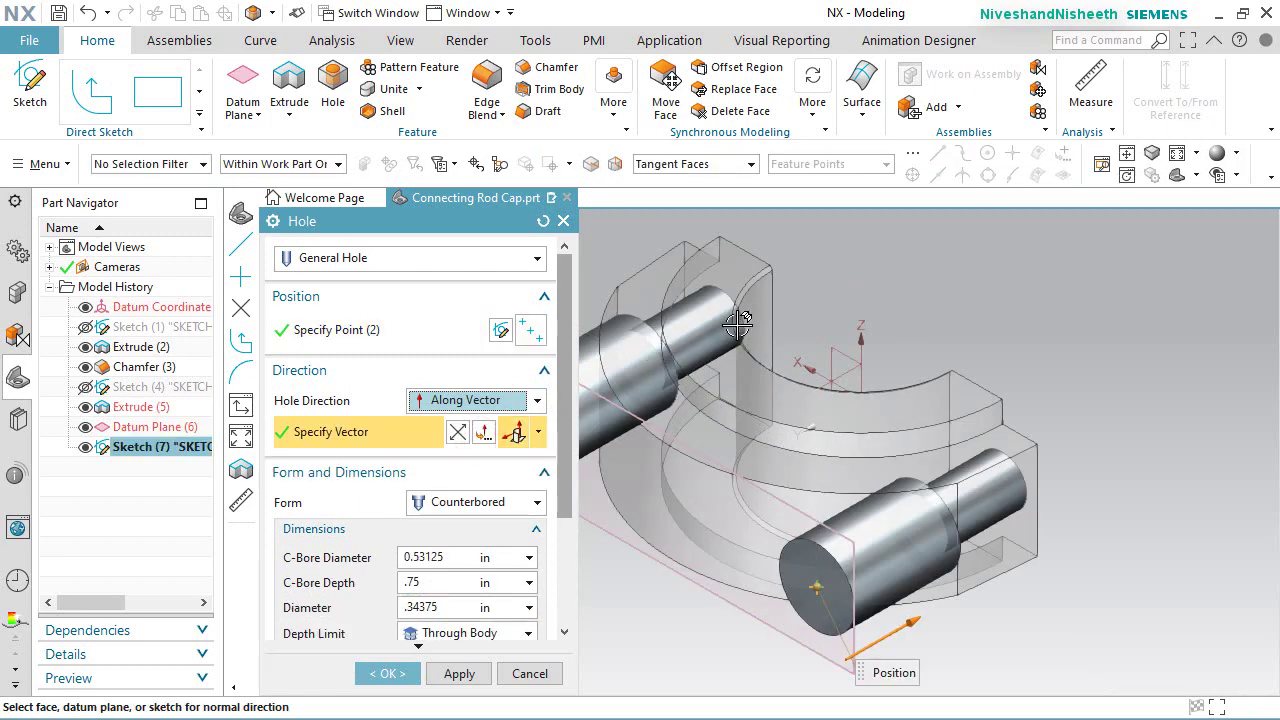
{"action": "scroll", "coordinate": [540, 513], "scroll_direction": "down", "scroll_amount": 3}
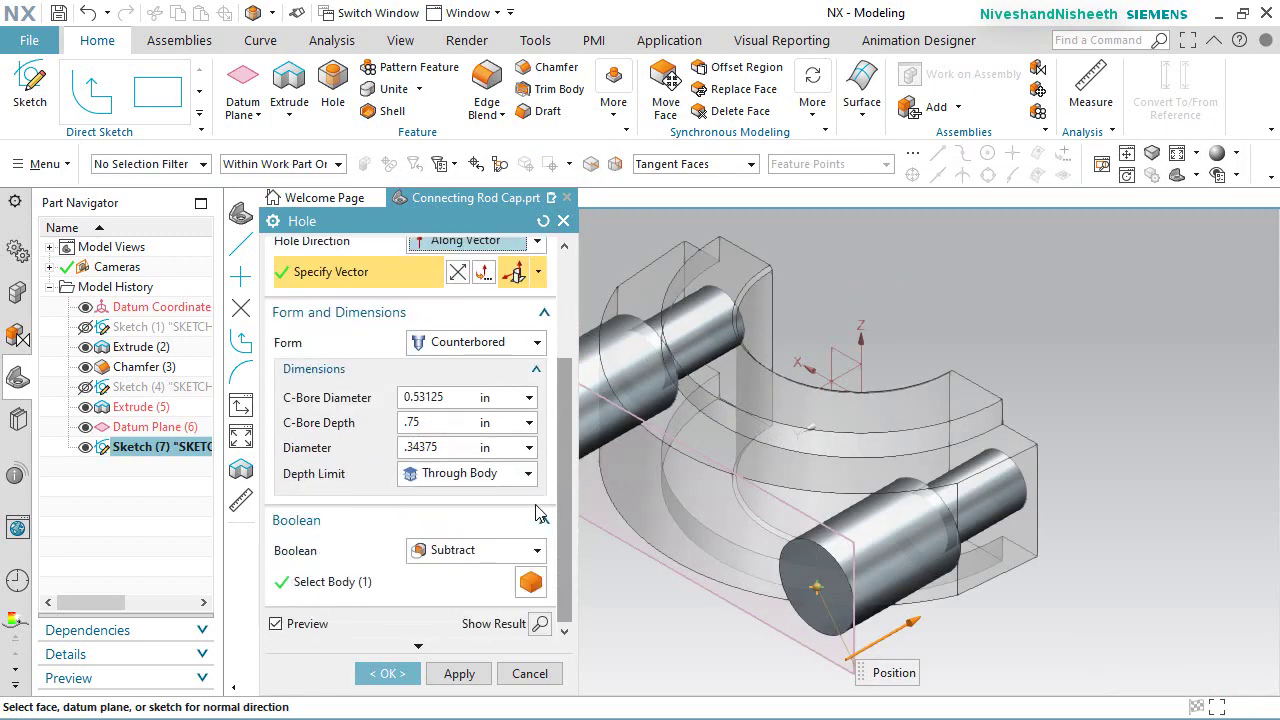
{"action": "left_click", "coordinate": [390, 675]}
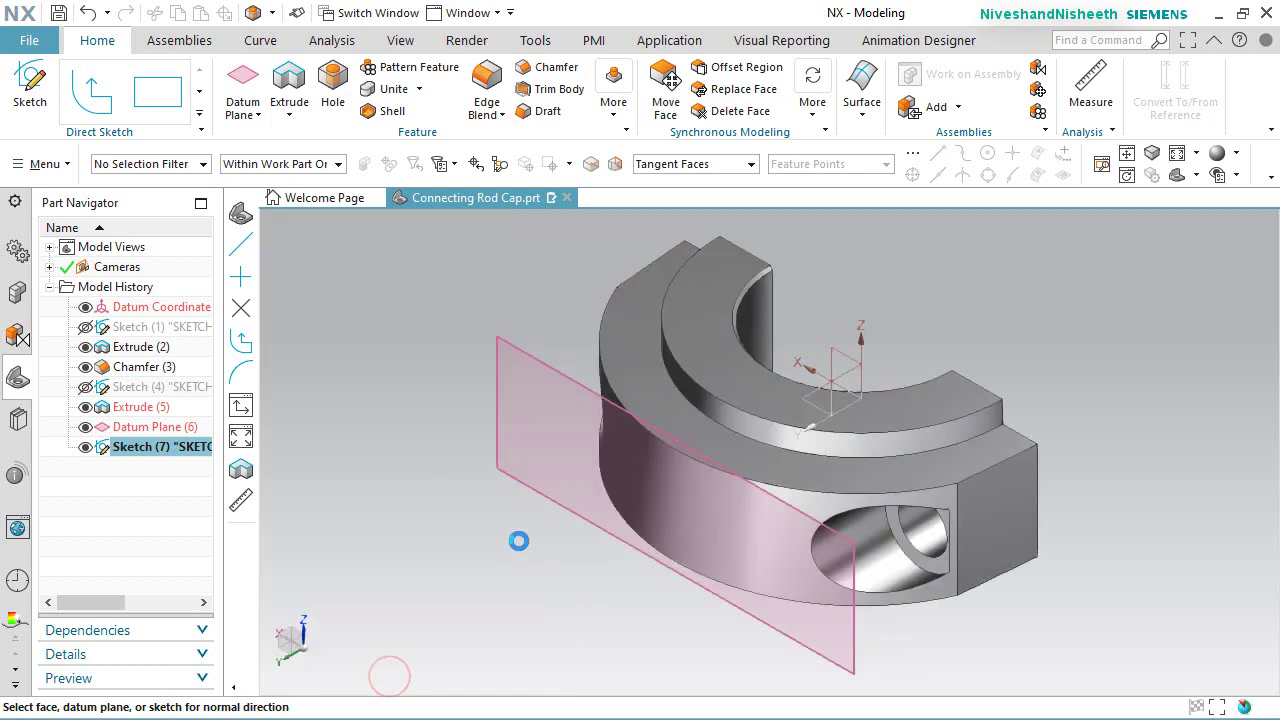
Step: Hide the tangent datum plane and save the part with its counterbored holes
{"action": "left_click", "coordinate": [85, 427]}
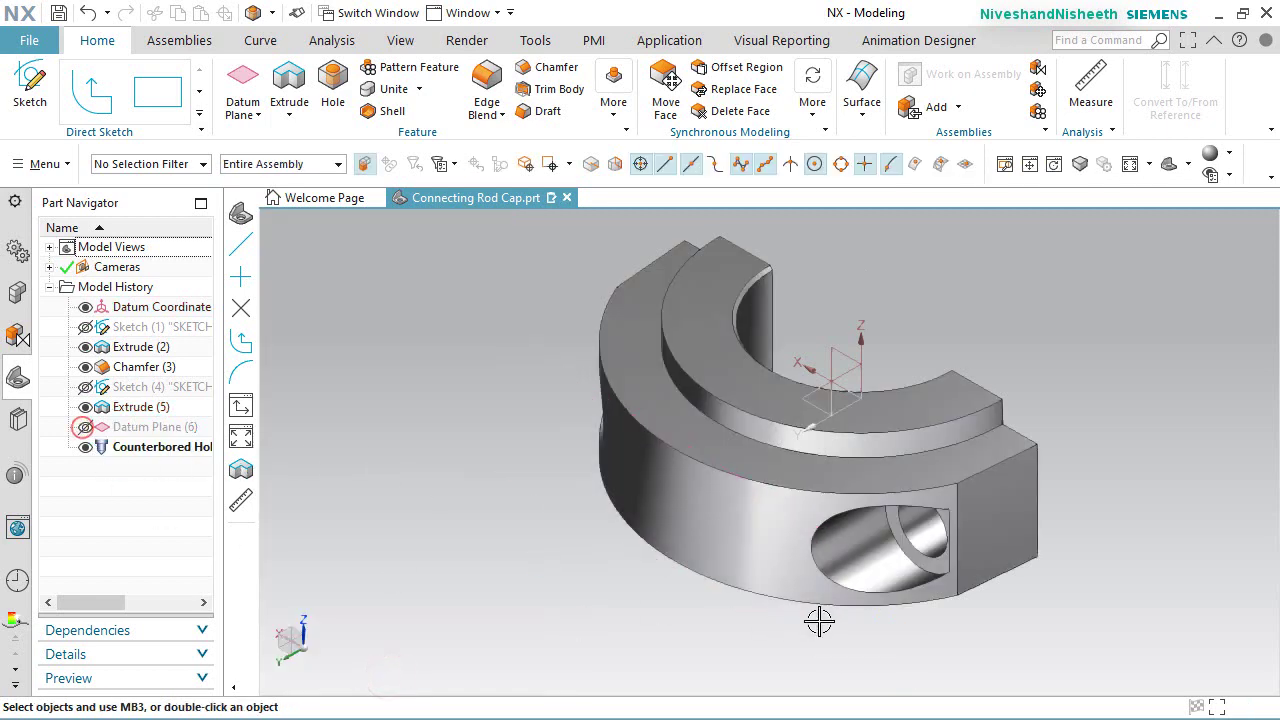
{"action": "middle_click_drag", "start_coordinate": [766, 557], "coordinate": [1053, 295]}
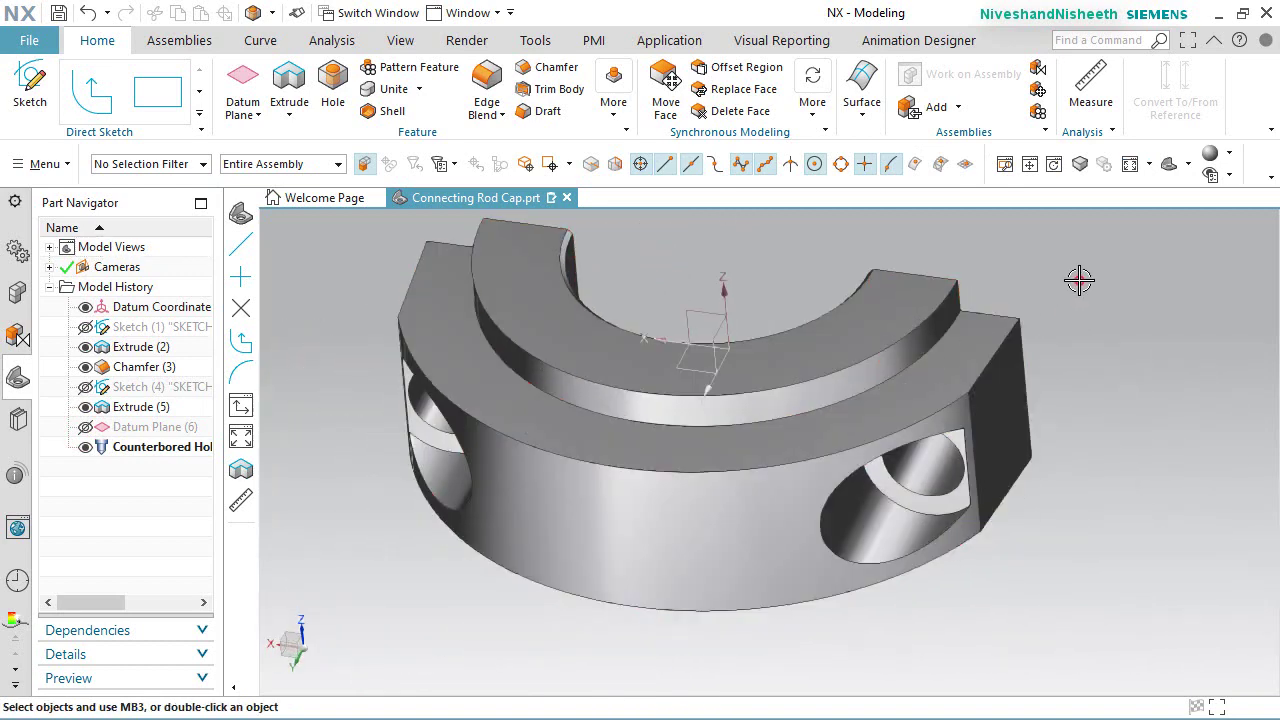
{"action": "key", "text": "End"}
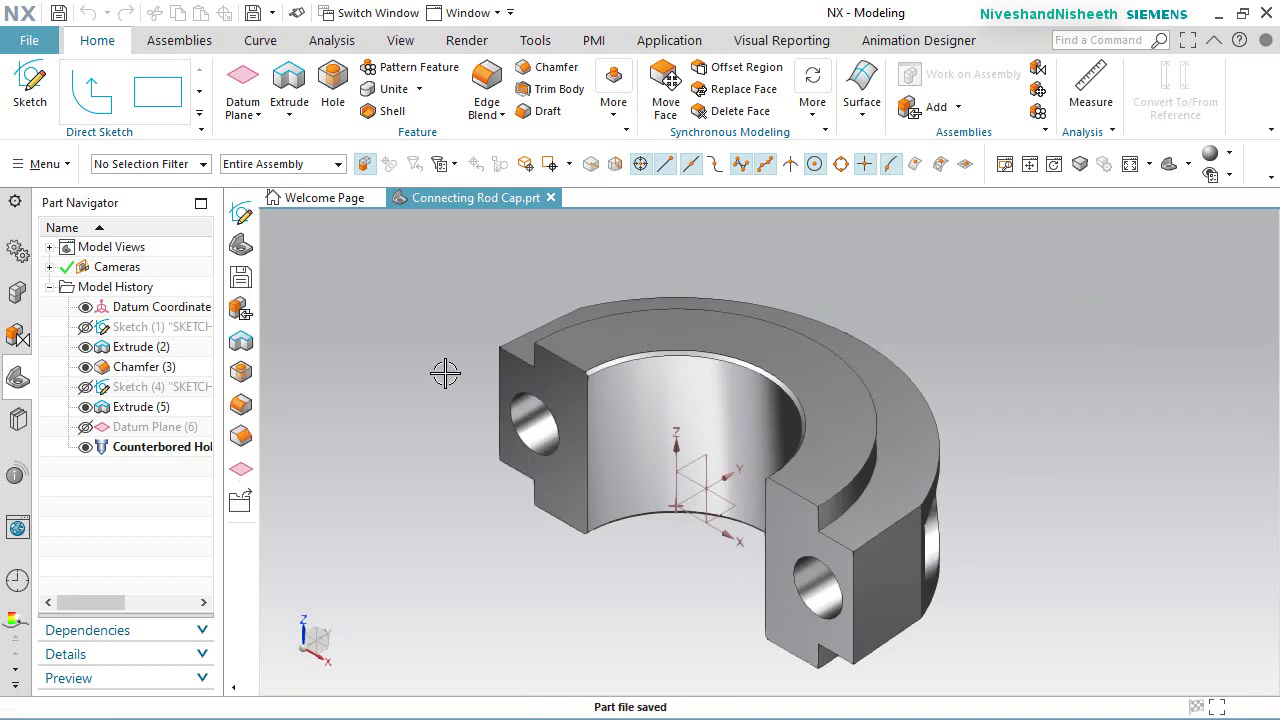
Step: Start a sketch on the flat mating face beside the bore and project that face's edges into it
{"action": "left_click", "coordinate": [22, 96]}
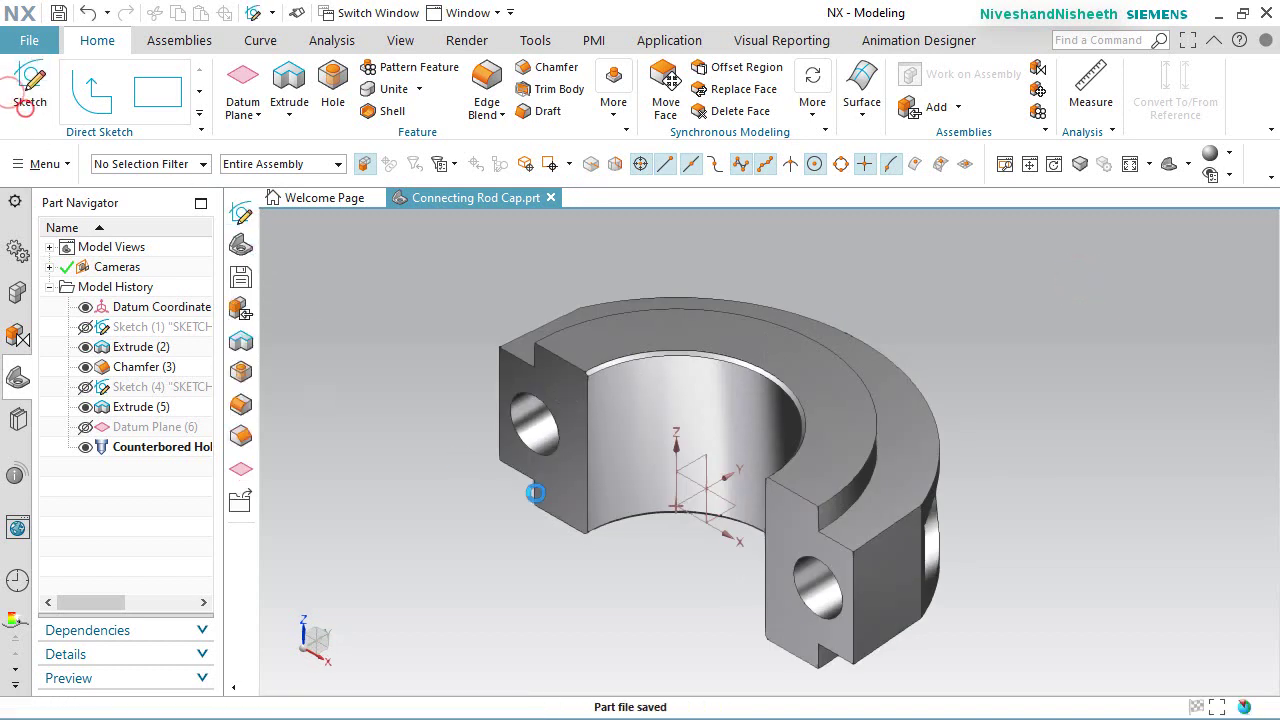
{"action": "left_click", "coordinate": [783, 525]}
{"action": "left_click", "coordinate": [436, 433]}
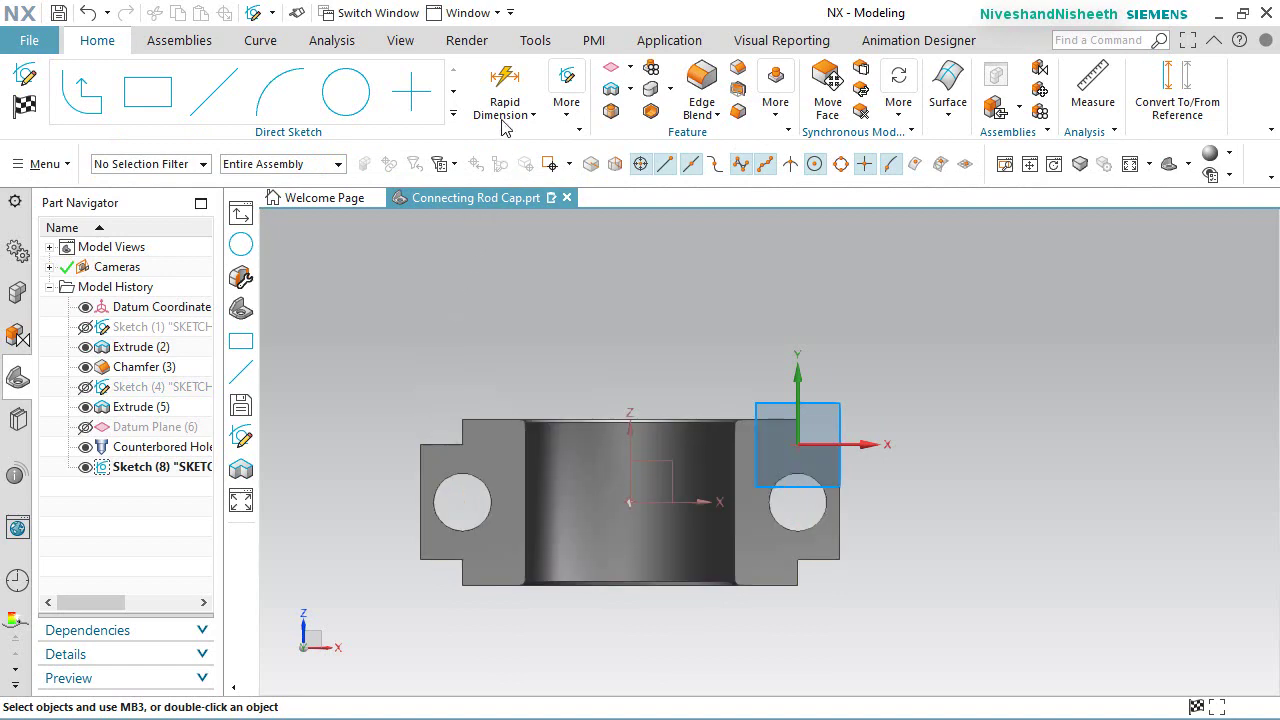
{"action": "left_click", "coordinate": [453, 112]}
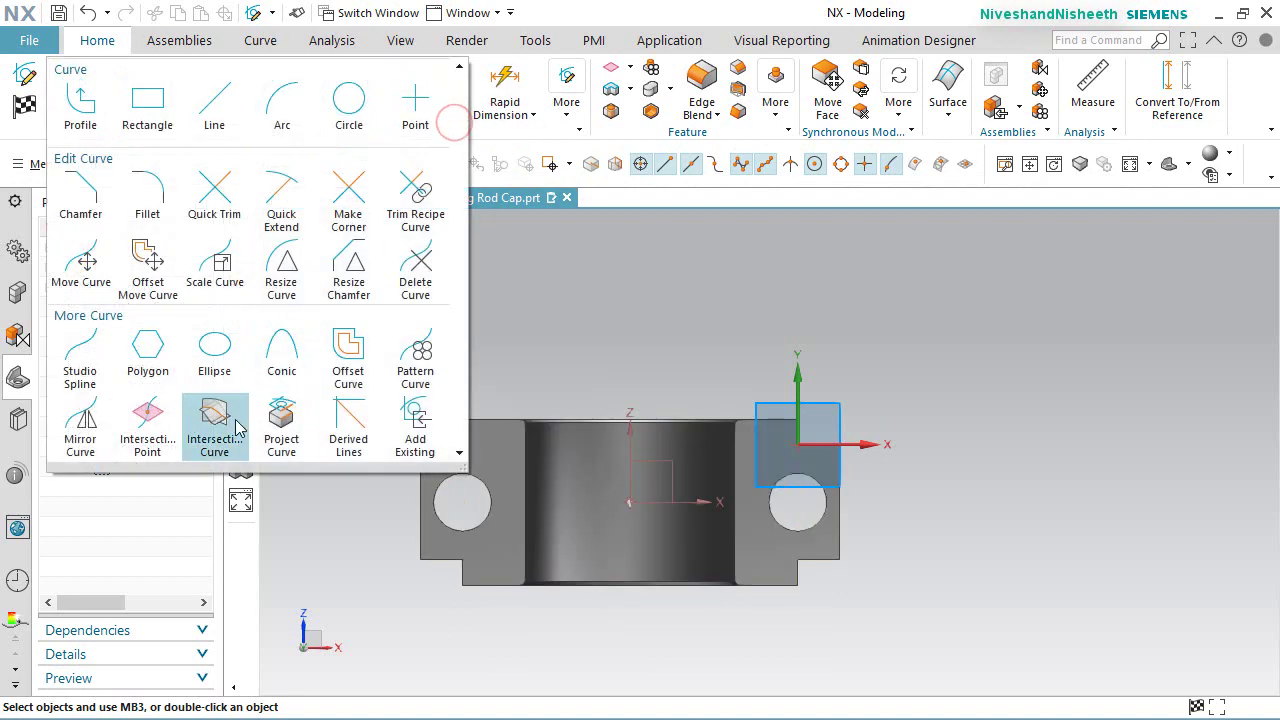
{"action": "left_click", "coordinate": [280, 430]}
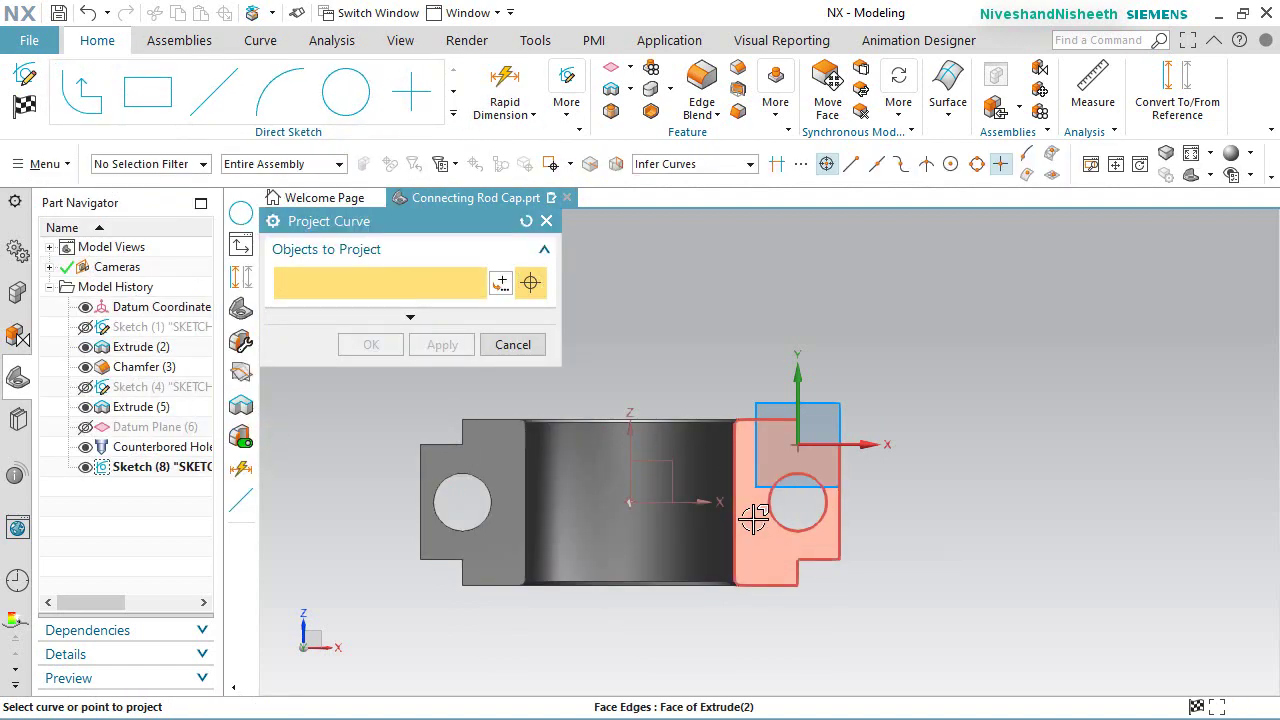
{"action": "left_click", "coordinate": [753, 517]}
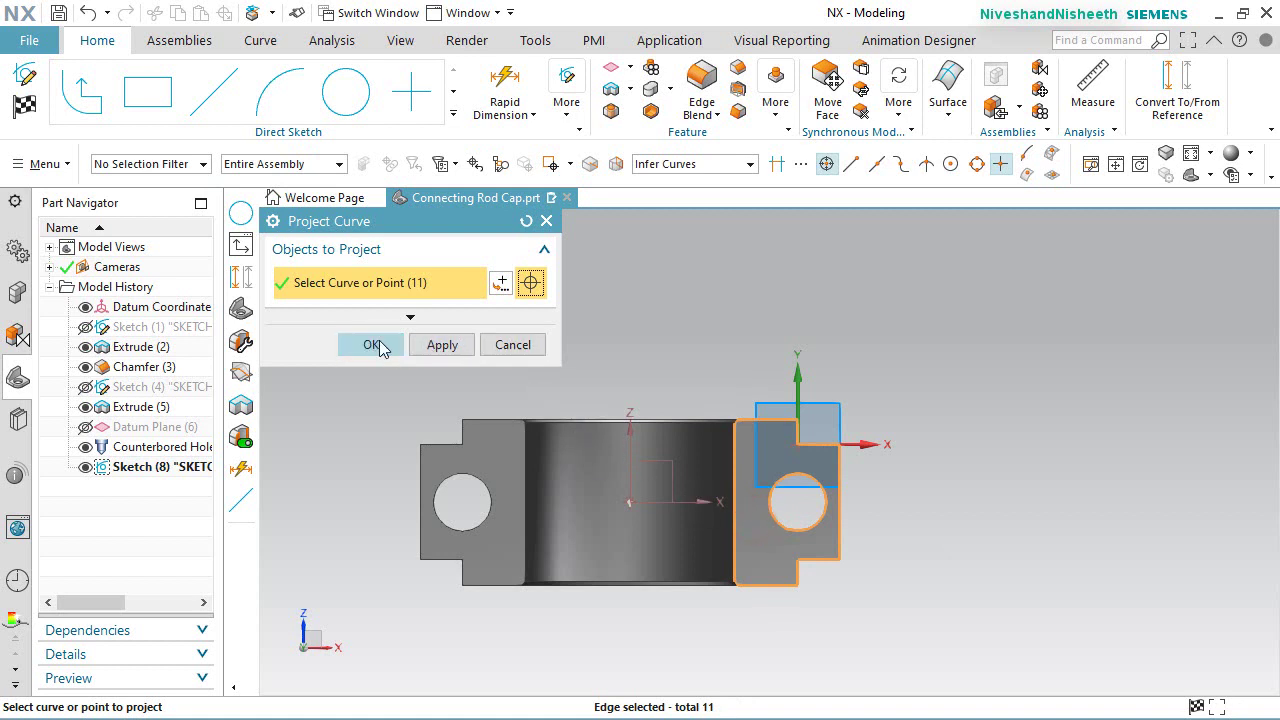
{"action": "left_click", "coordinate": [372, 345]}
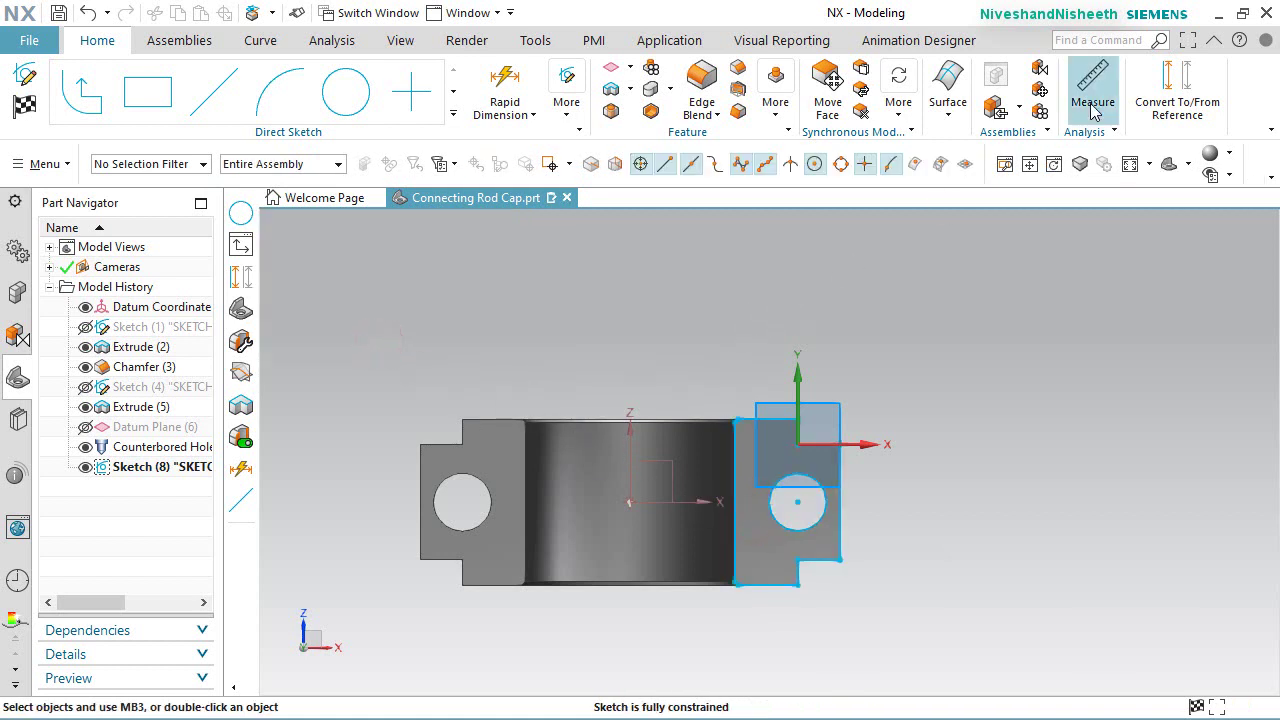
Step: Convert all of the projected face edges to reference curves
{"action": "left_click", "coordinate": [1207, 73]}
{"action": "left_click_drag", "start_coordinate": [880, 655], "coordinate": [678, 306]}
{"action": "left_click", "coordinate": [366, 450]}
Step: Sketch a rectangle about 0.21 in wide and 0.44 in high straddling the projected edge along the bore
{"action": "scroll", "coordinate": [665, 545], "scroll_direction": "up", "scroll_amount": 5}
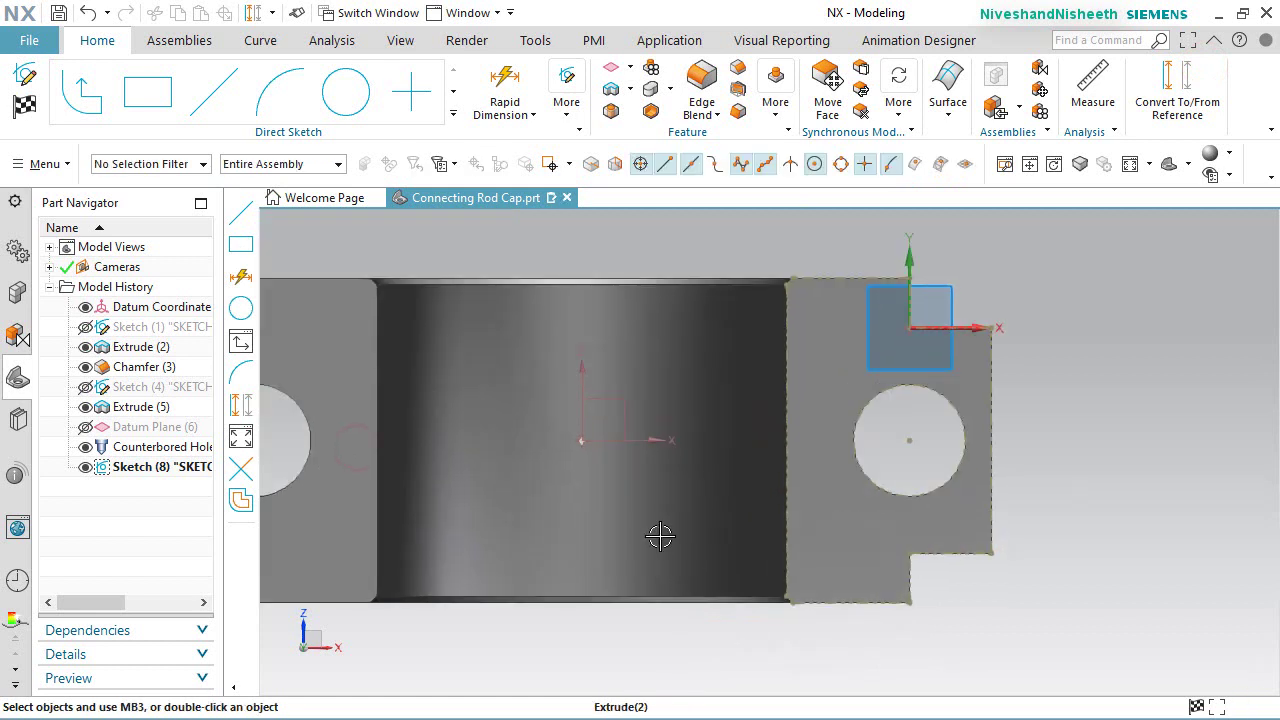
{"action": "left_click", "coordinate": [147, 91]}
{"action": "scroll", "coordinate": [808, 397], "scroll_direction": "up", "scroll_amount": 5}
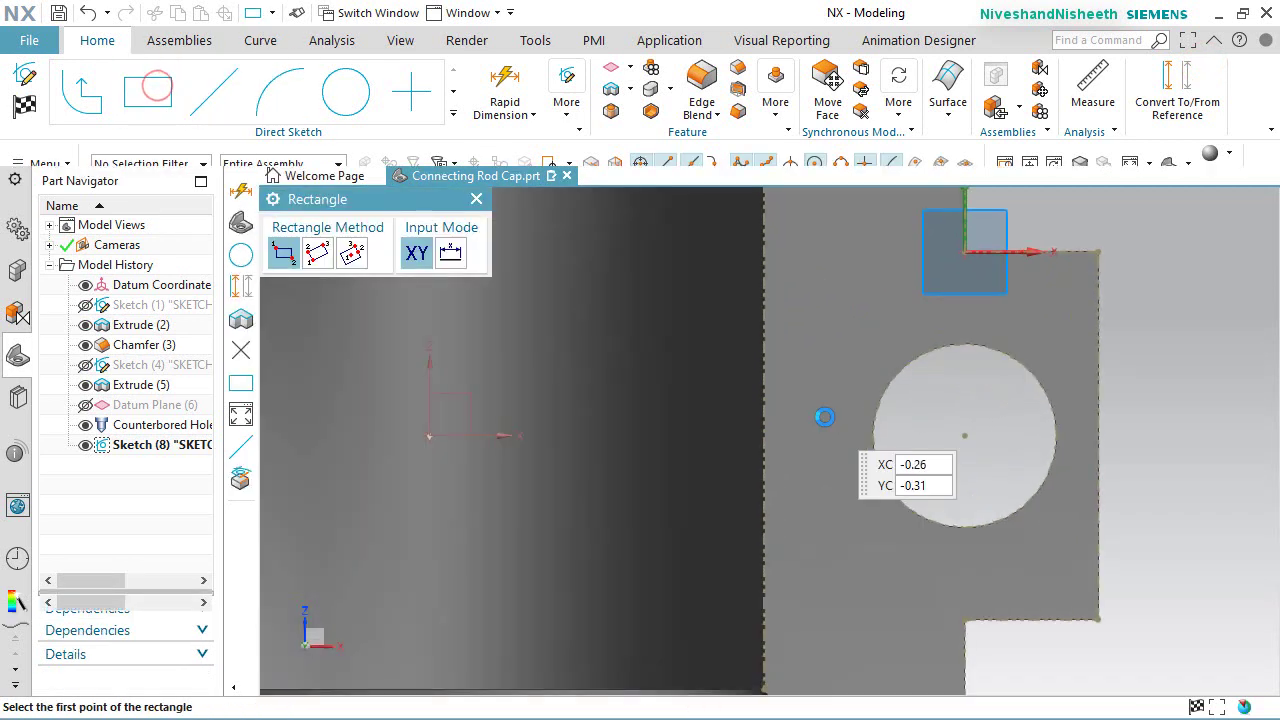
{"action": "left_click", "coordinate": [694, 338]}
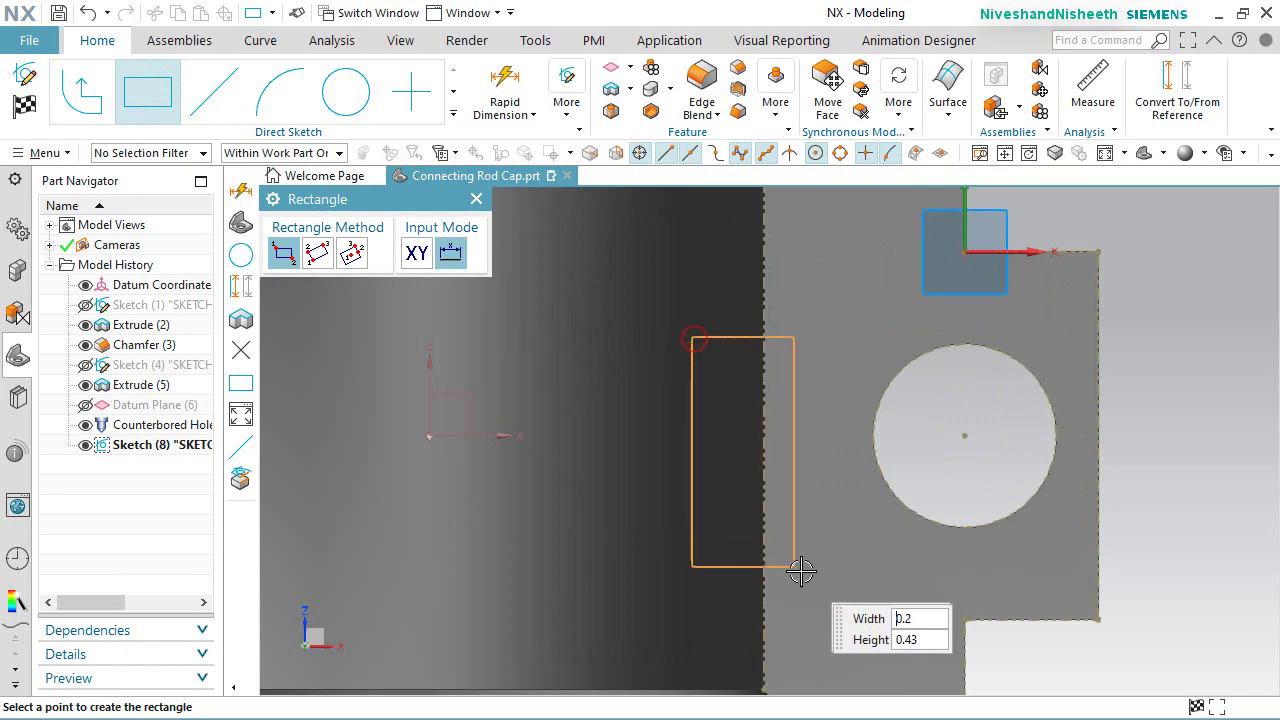
{"action": "left_click", "coordinate": [803, 571]}
{"action": "key", "text": "Escape"}
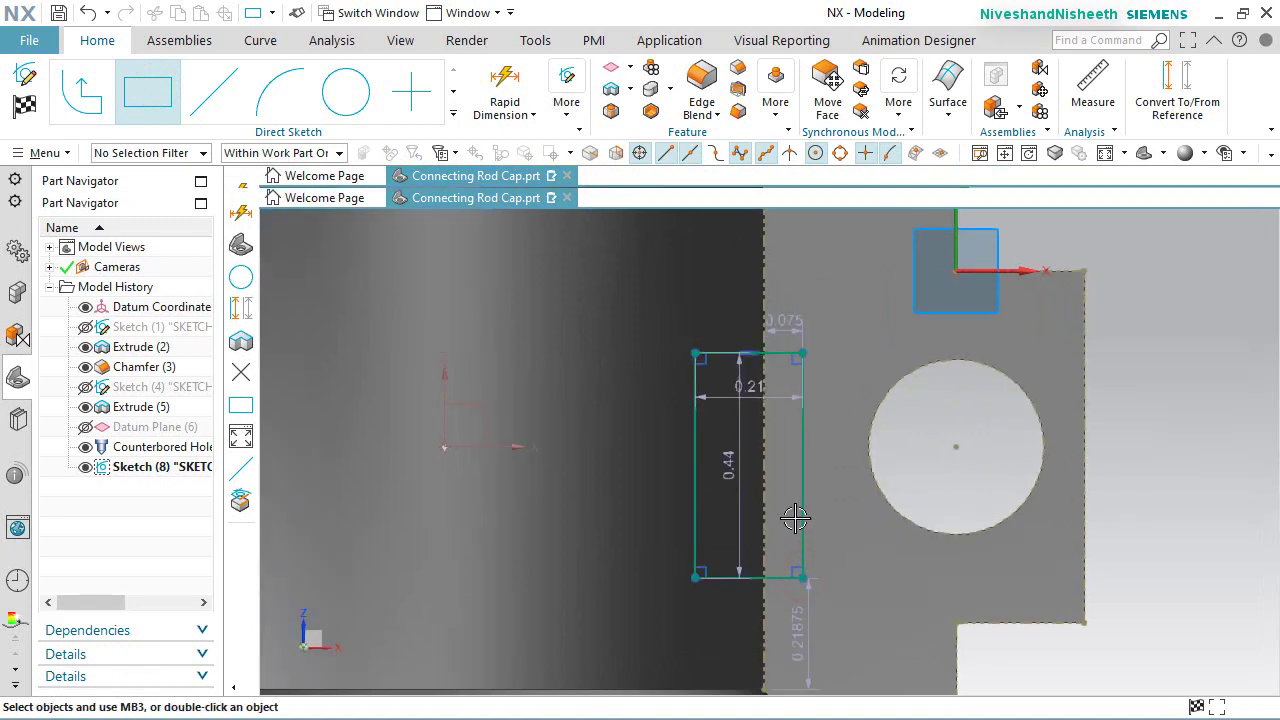
Step: Apply a Midpoint constraint between the rectangle's vertical side inside the bore and the X axis
{"action": "scroll", "coordinate": [1140, 393], "scroll_direction": "down", "scroll_amount": 4}
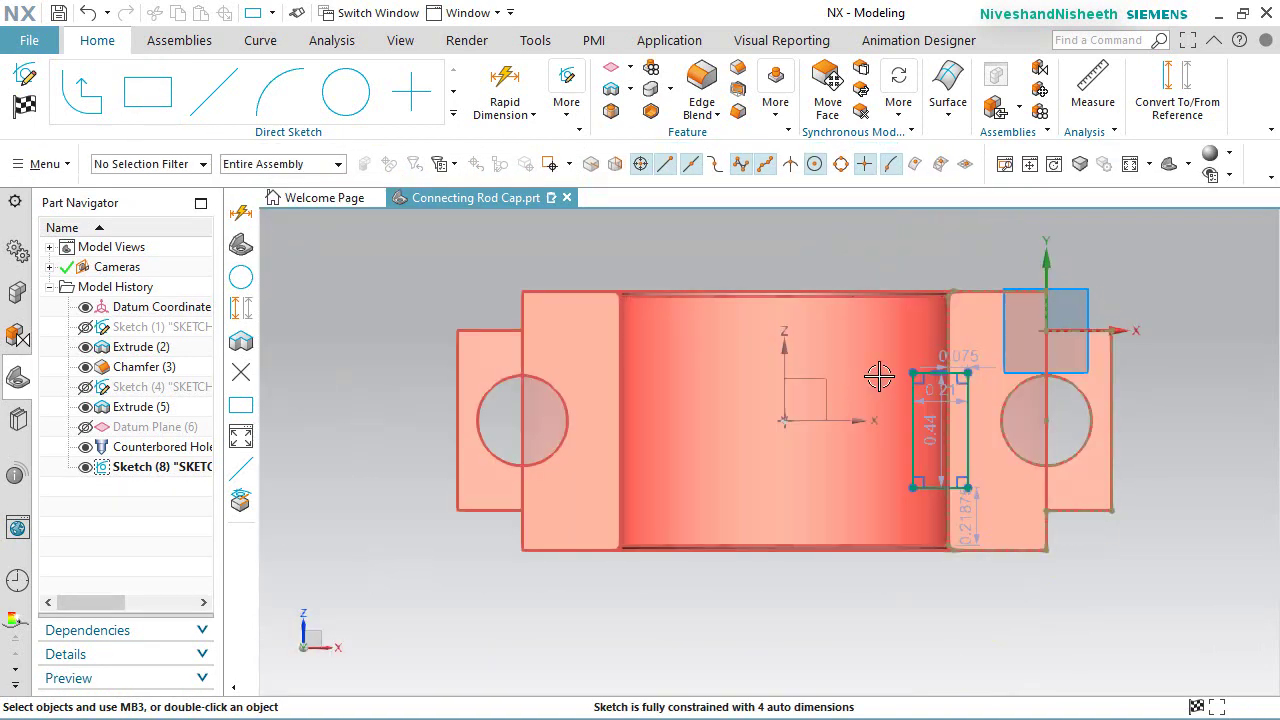
{"action": "scroll", "coordinate": [886, 377], "scroll_direction": "up", "scroll_amount": 1}
{"action": "left_click", "coordinate": [566, 105]}
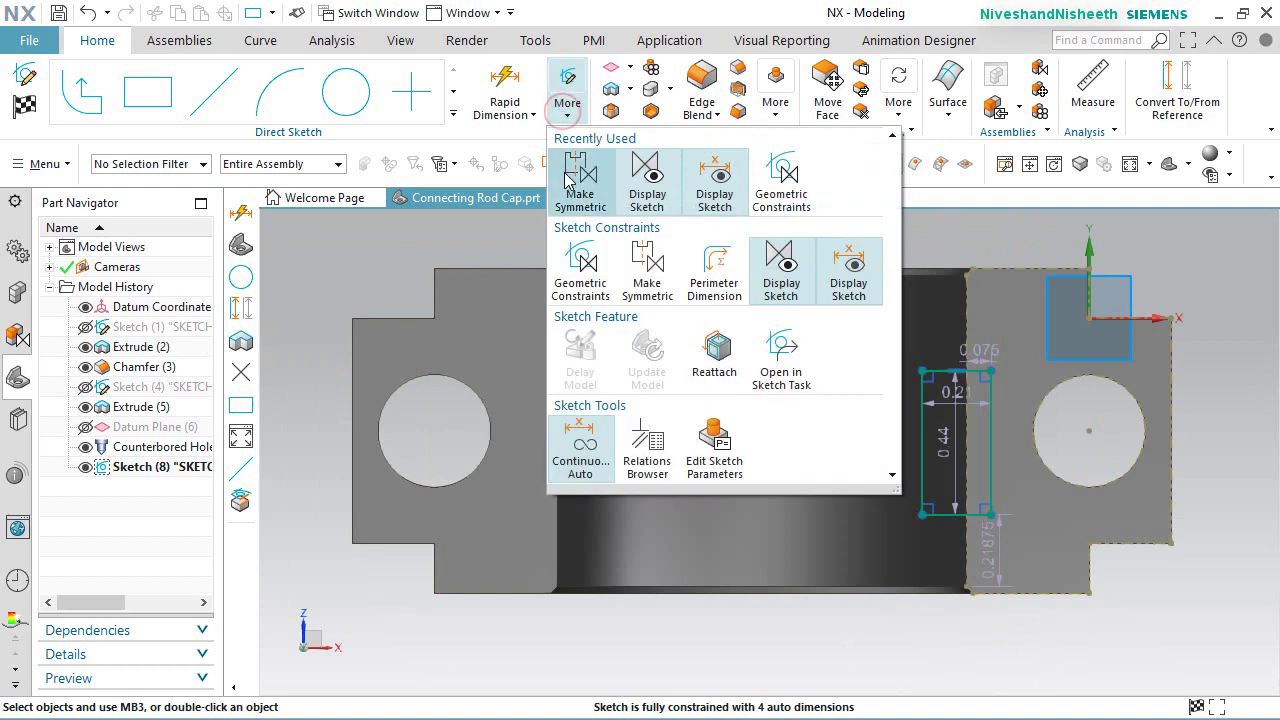
{"action": "left_click", "coordinate": [761, 193]}
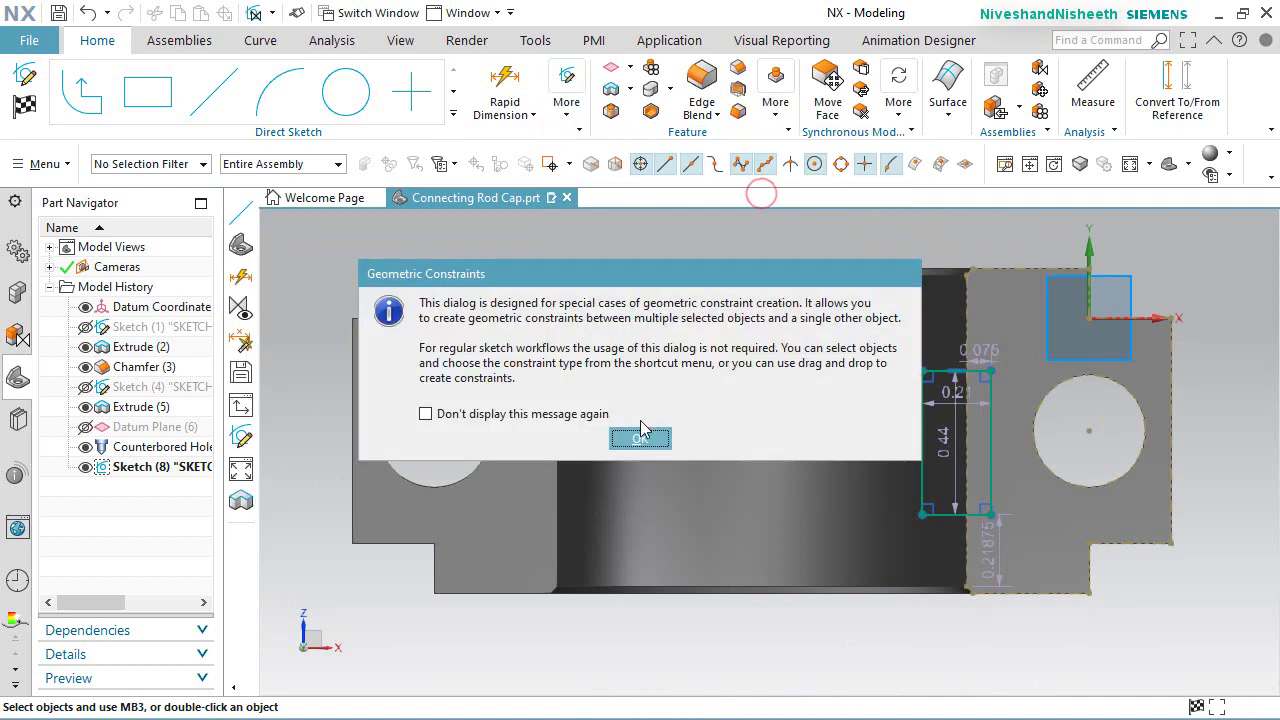
{"action": "left_click", "coordinate": [632, 440]}
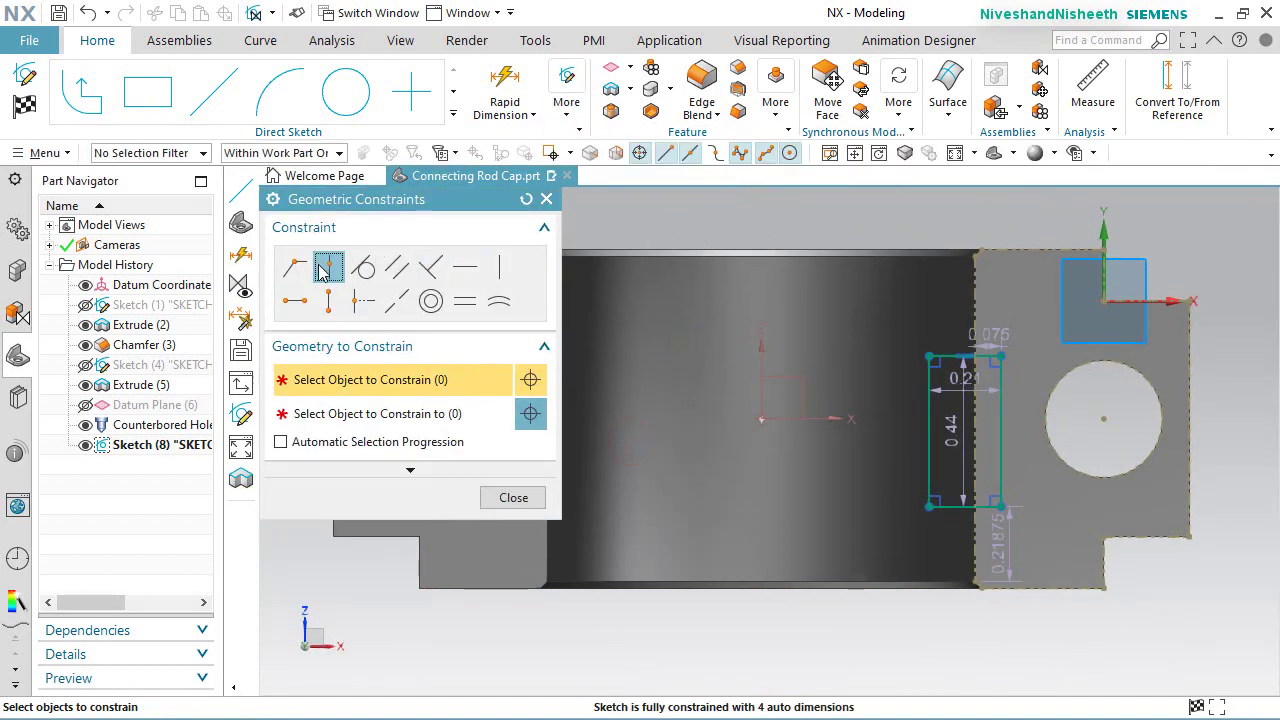
{"action": "left_click", "coordinate": [321, 272]}
{"action": "scroll", "coordinate": [651, 366], "scroll_direction": "up", "scroll_amount": 2}
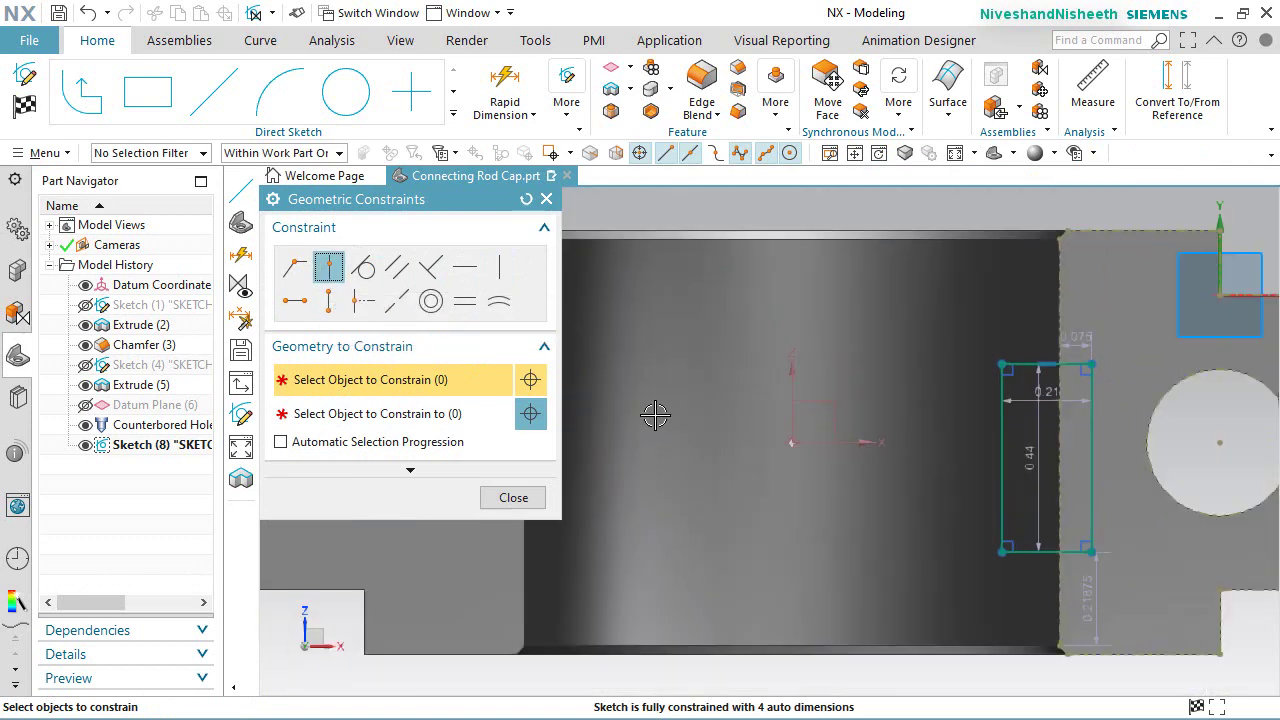
{"action": "left_click", "coordinate": [1001, 458]}
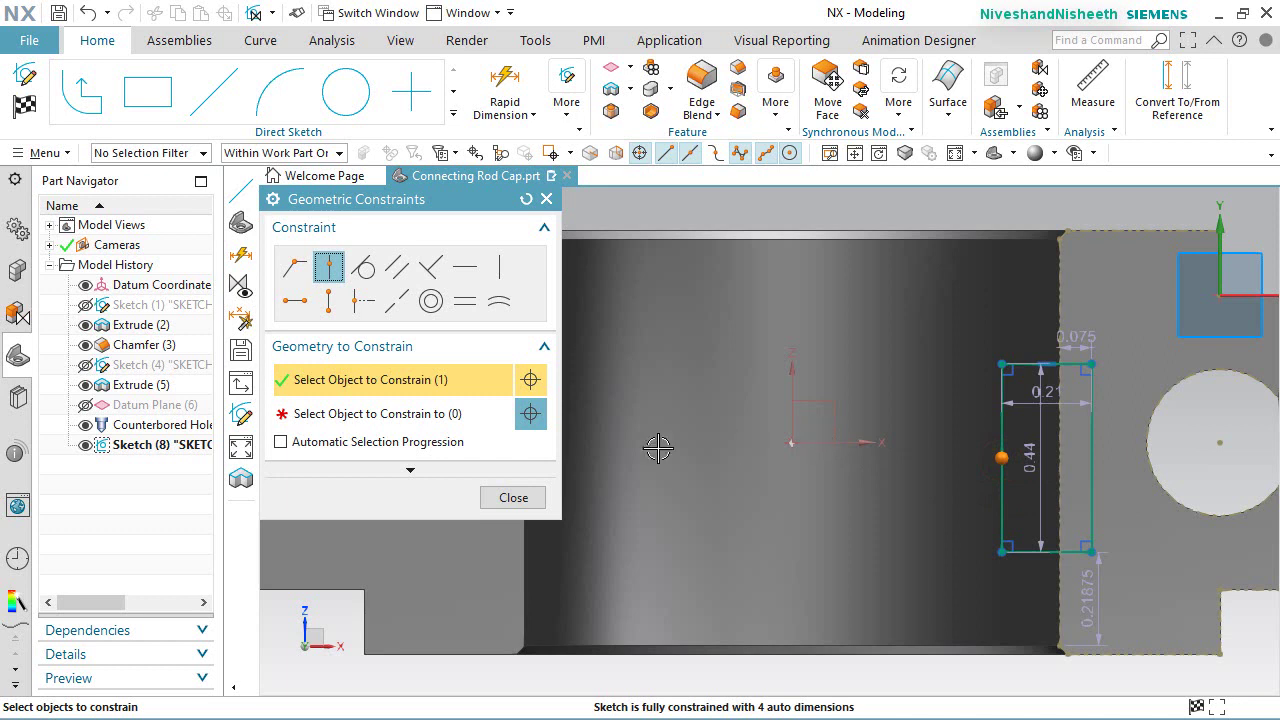
{"action": "left_click", "coordinate": [449, 414]}
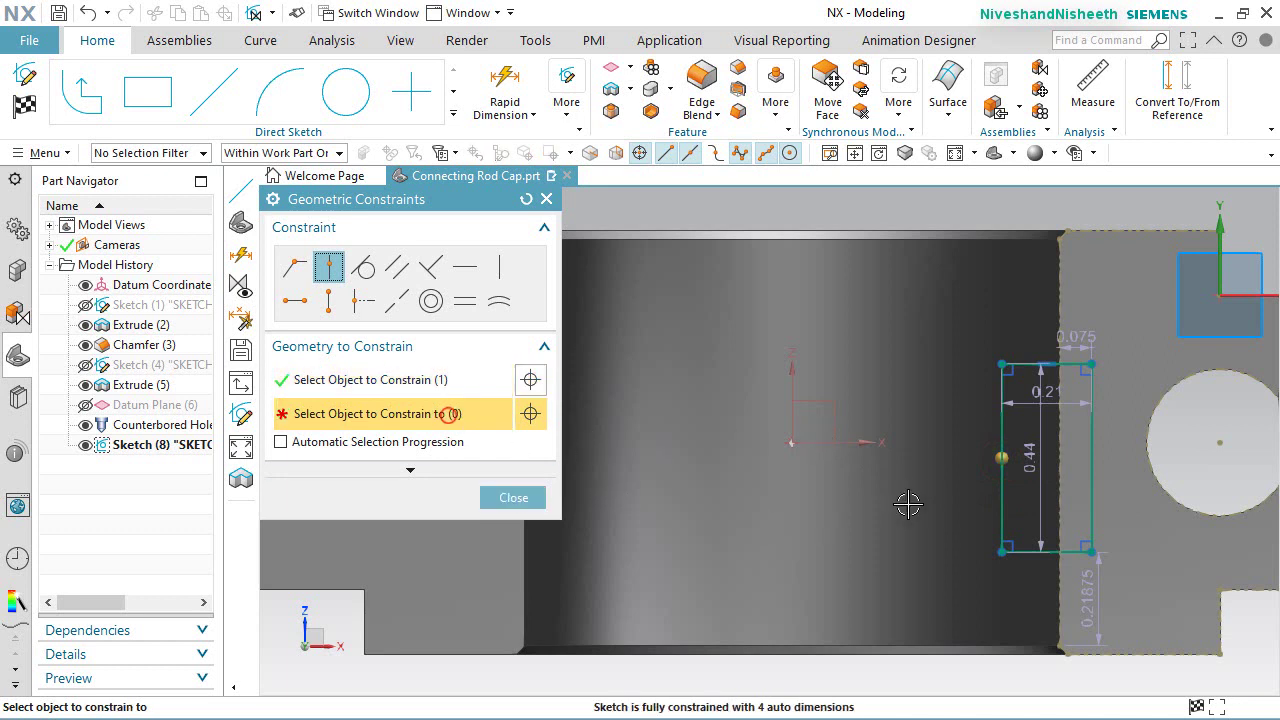
{"action": "left_click", "coordinate": [862, 443]}
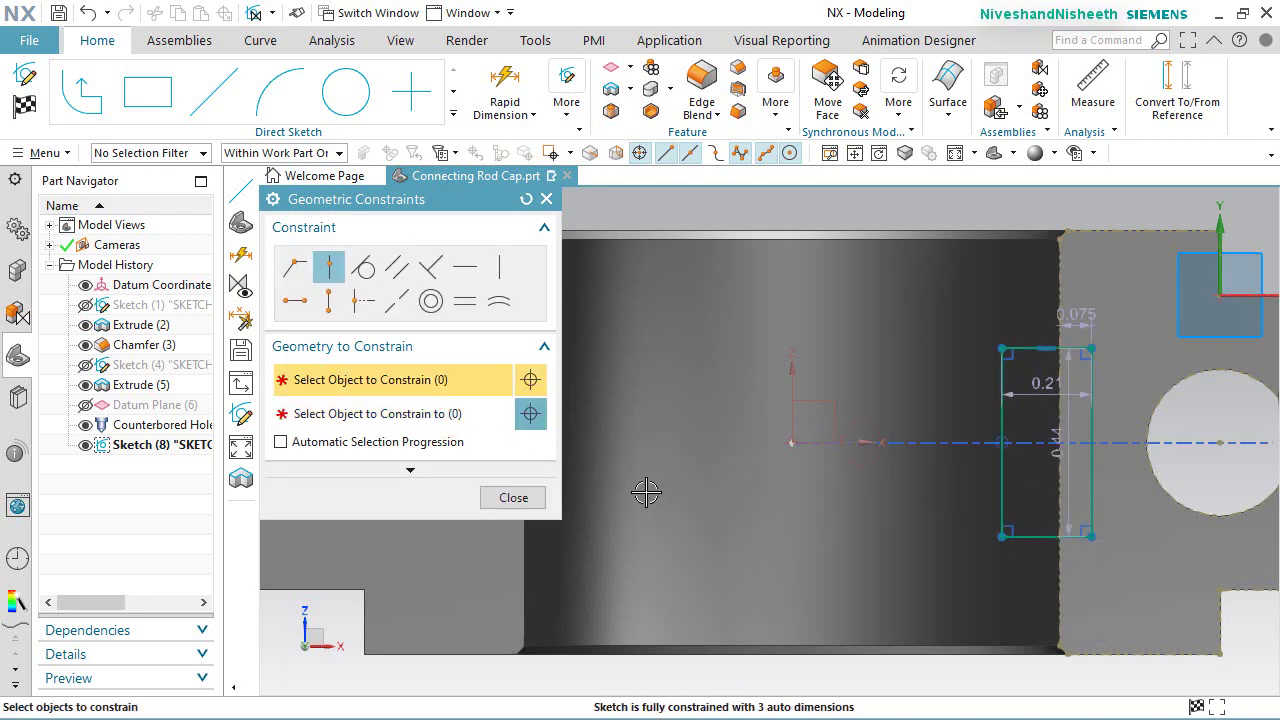
{"action": "left_click", "coordinate": [509, 497]}
Step: Move the rectangle's height dimension outside the profile and set it to 0.25 in
{"action": "scroll", "coordinate": [528, 484], "scroll_direction": "down", "scroll_amount": 2}
{"action": "scroll", "coordinate": [734, 463], "scroll_direction": "up", "scroll_amount": 1}
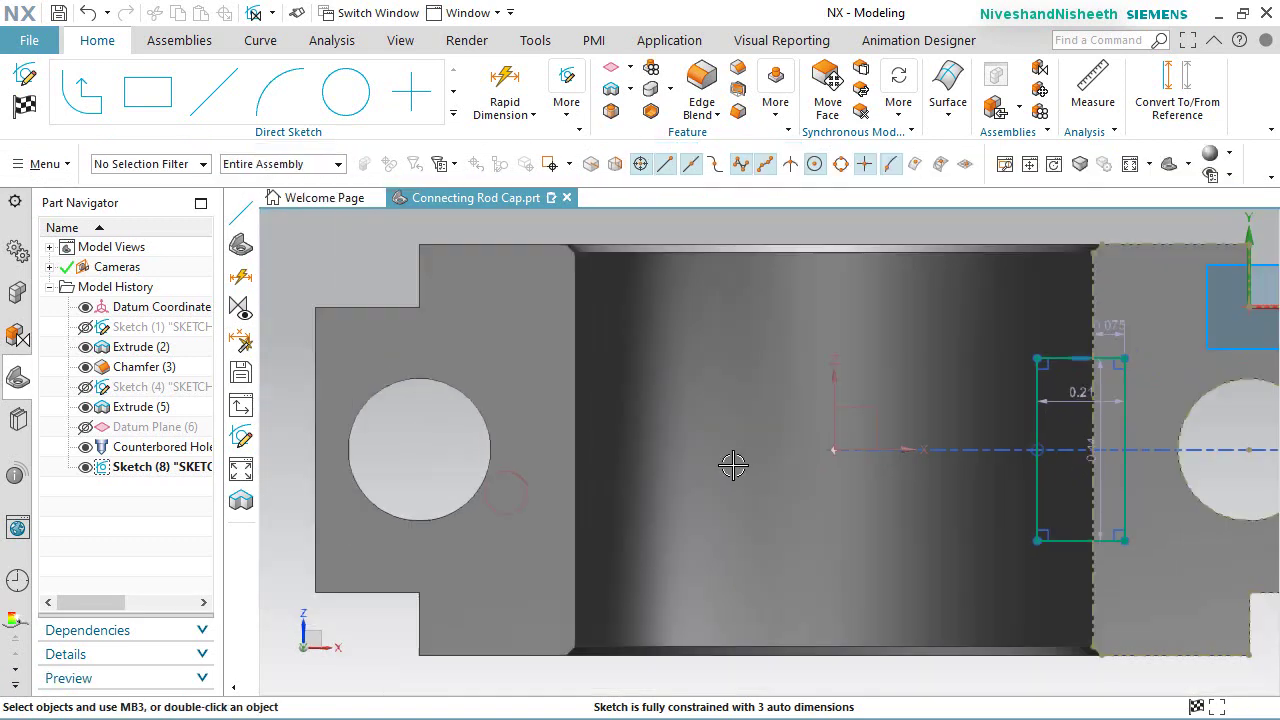
{"action": "scroll", "coordinate": [734, 463], "scroll_direction": "down", "scroll_amount": 1}
{"action": "scroll", "coordinate": [1047, 453], "scroll_direction": "up", "scroll_amount": 3}
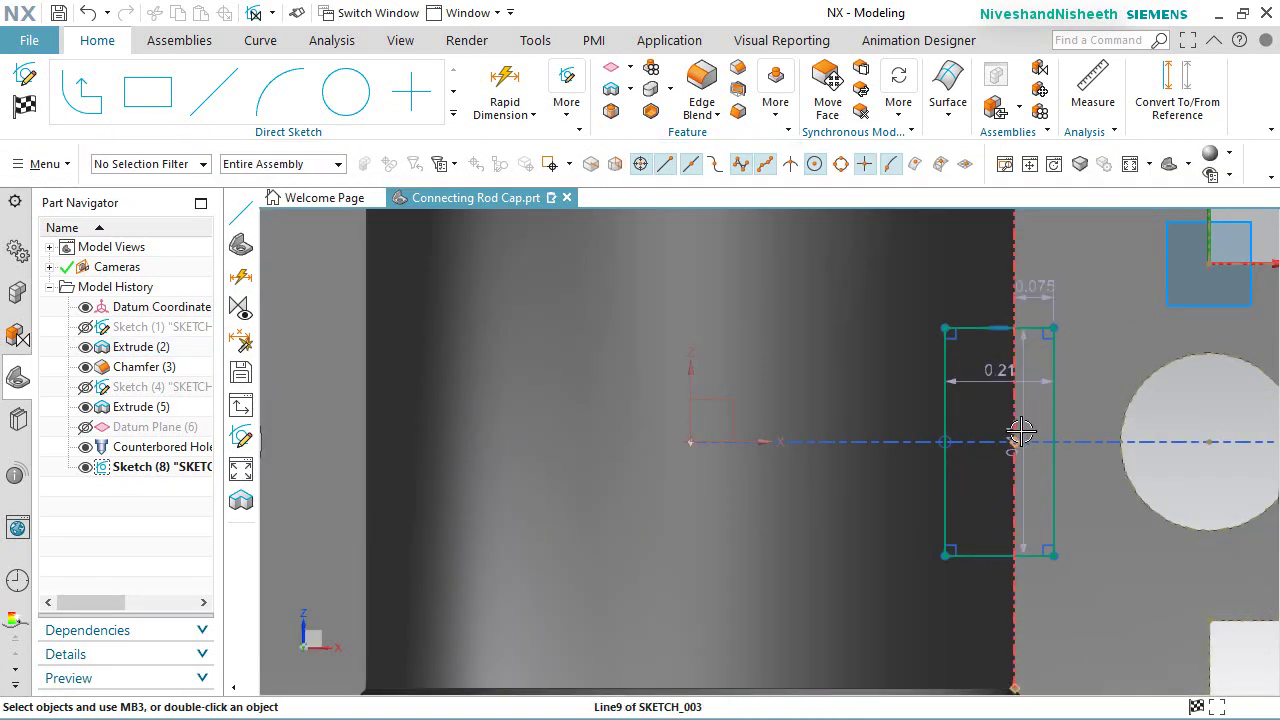
{"action": "left_click", "coordinate": [1022, 430]}
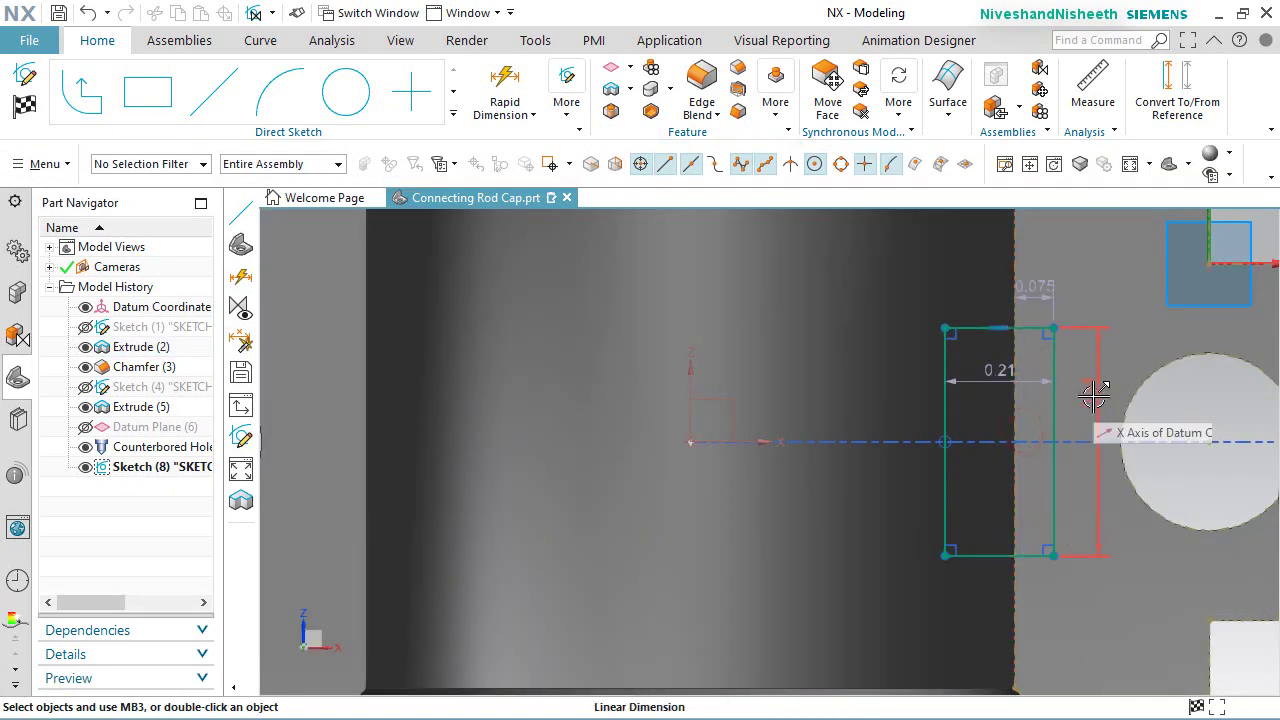
{"action": "left_click", "coordinate": [1093, 397]}
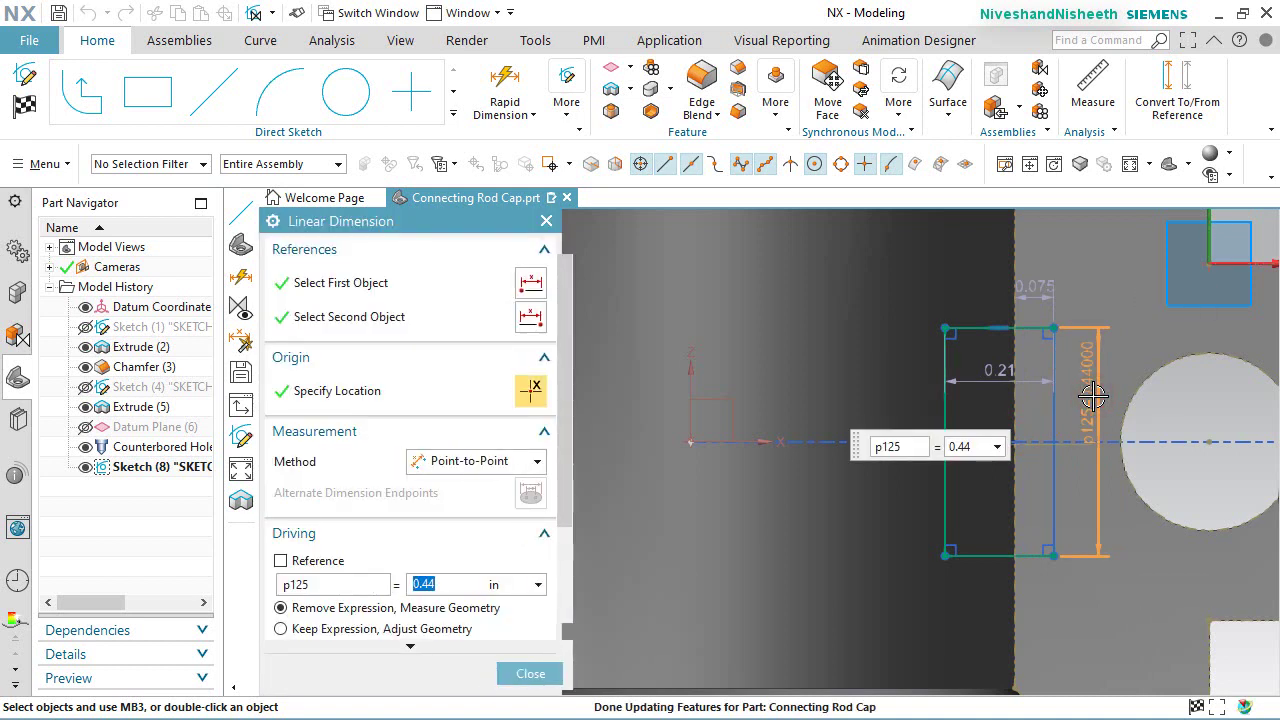
{"action": "type", "text": ".25"}
{"action": "key", "text": "Return"}
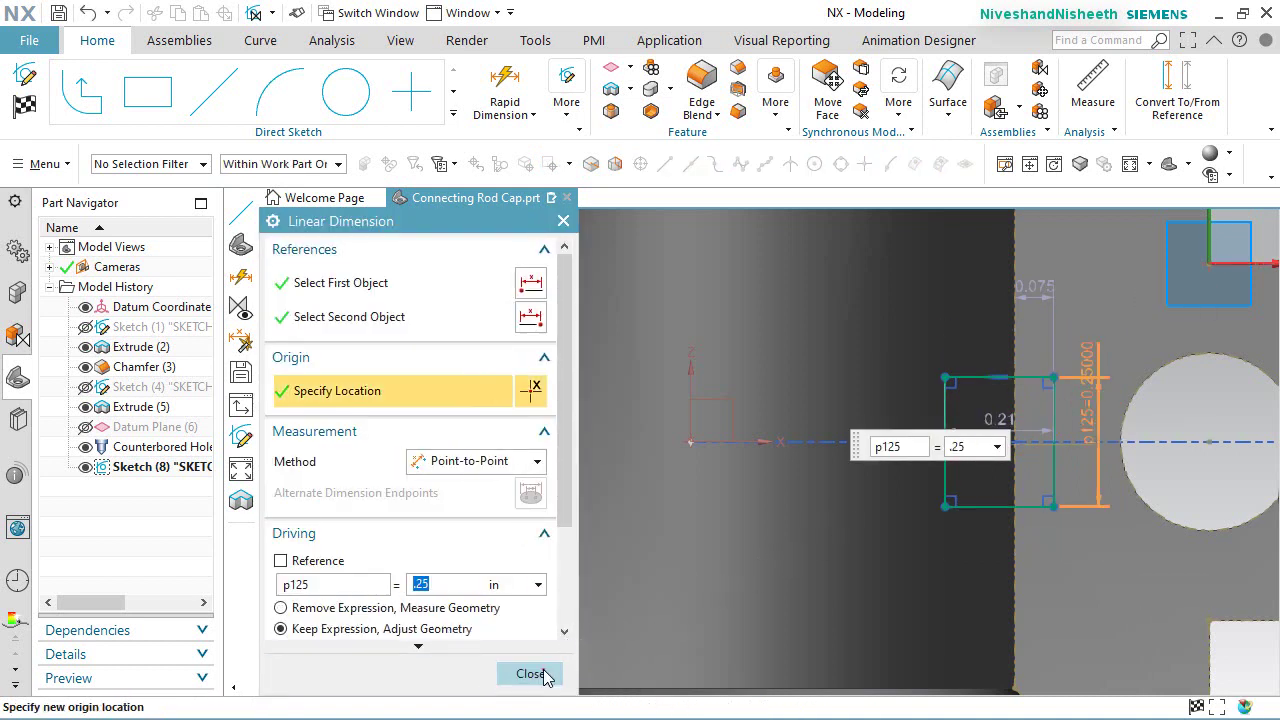
{"action": "left_click", "coordinate": [530, 673]}
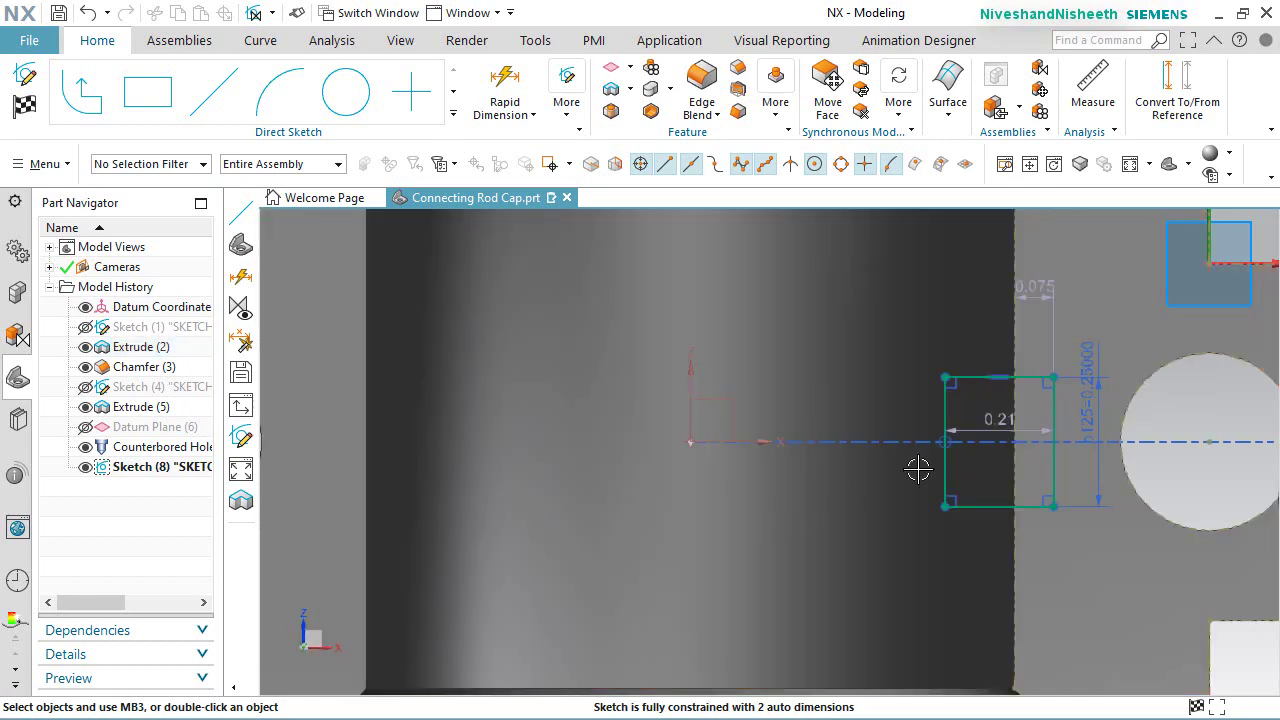
Step: Set the distance from the projected bore edge to the rectangle's side on the face to 0.075 in
{"action": "scroll", "coordinate": [1072, 316], "scroll_direction": "up", "scroll_amount": 1}
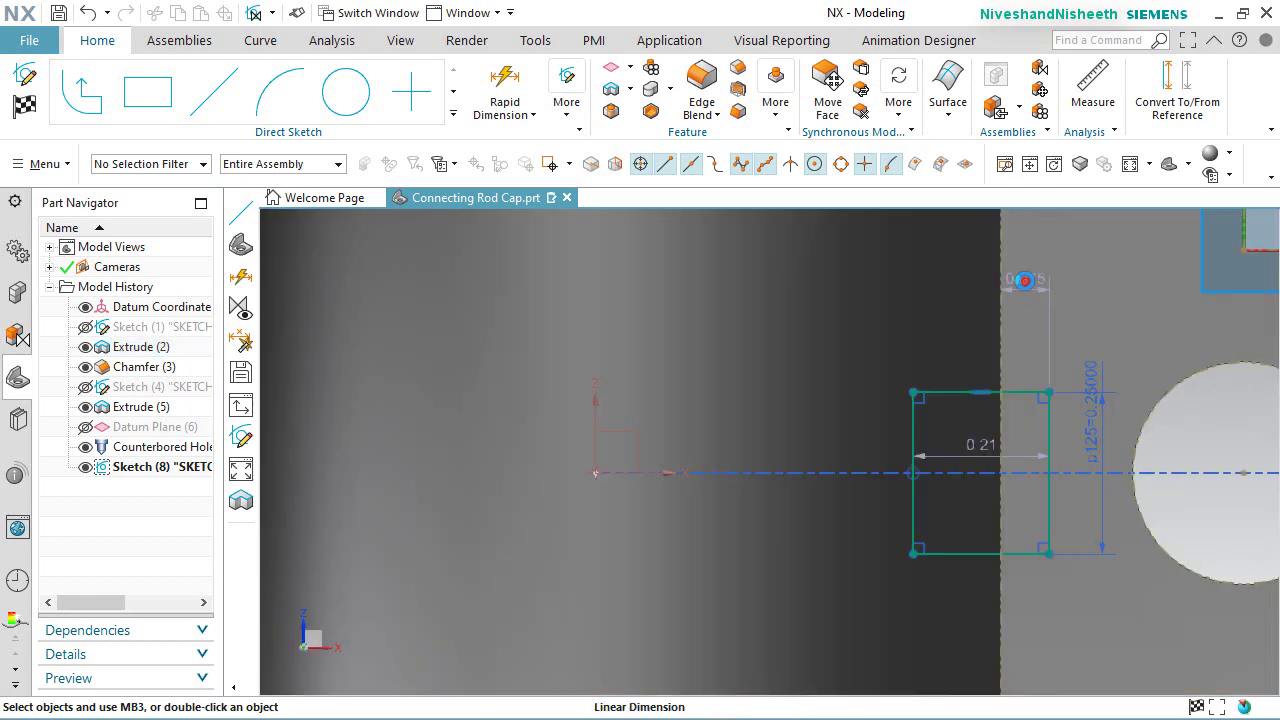
{"action": "double_click", "coordinate": [1025, 281]}
{"action": "type", "text": ".075"}
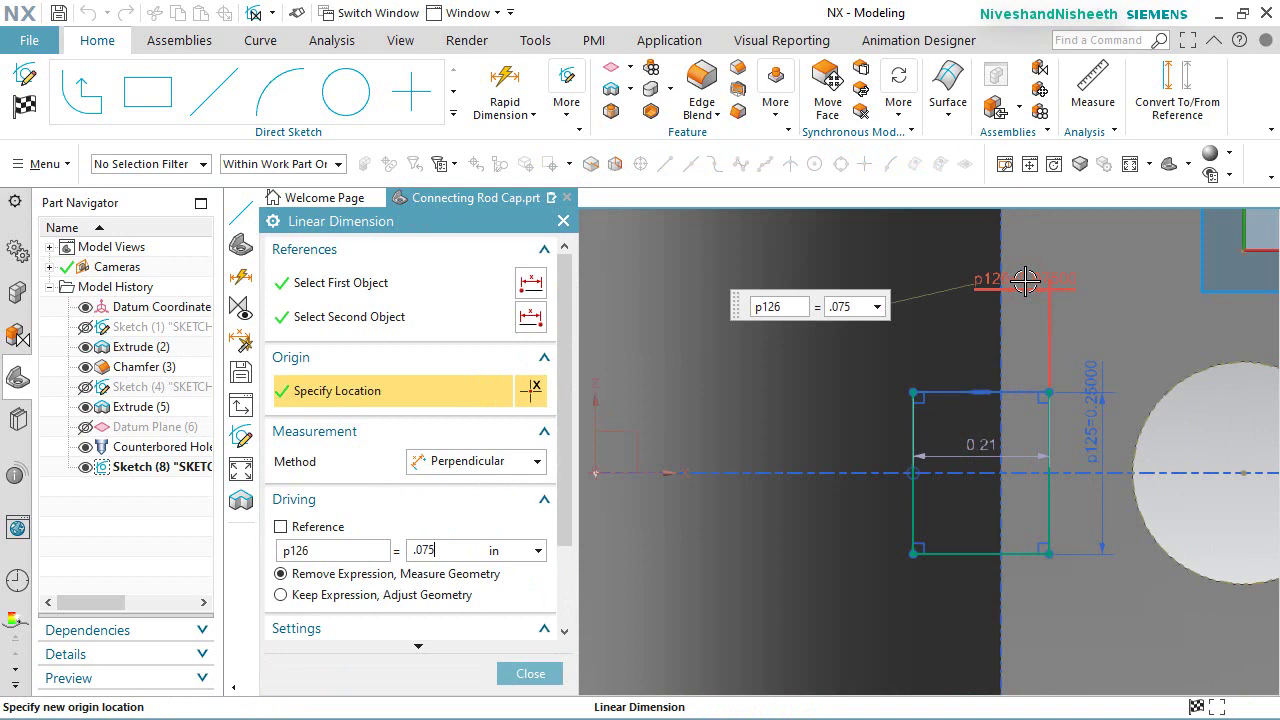
{"action": "key", "text": "Return"}
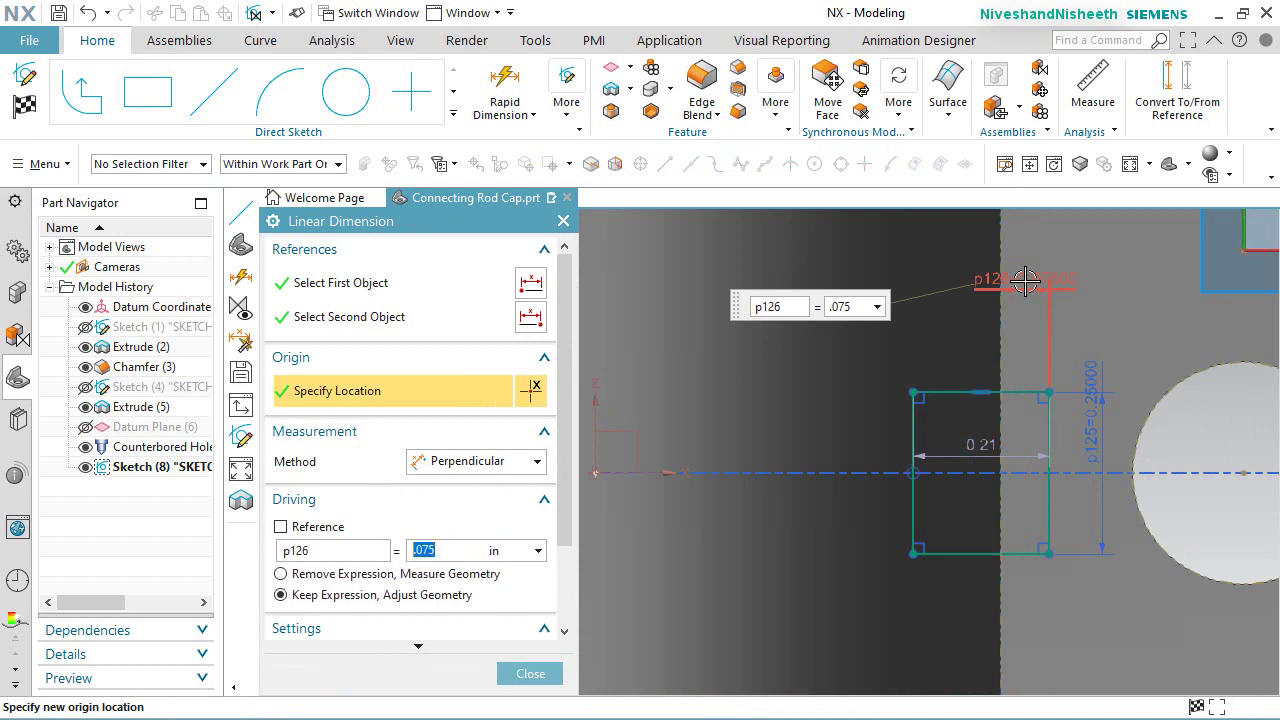
{"action": "left_click", "coordinate": [529, 674]}
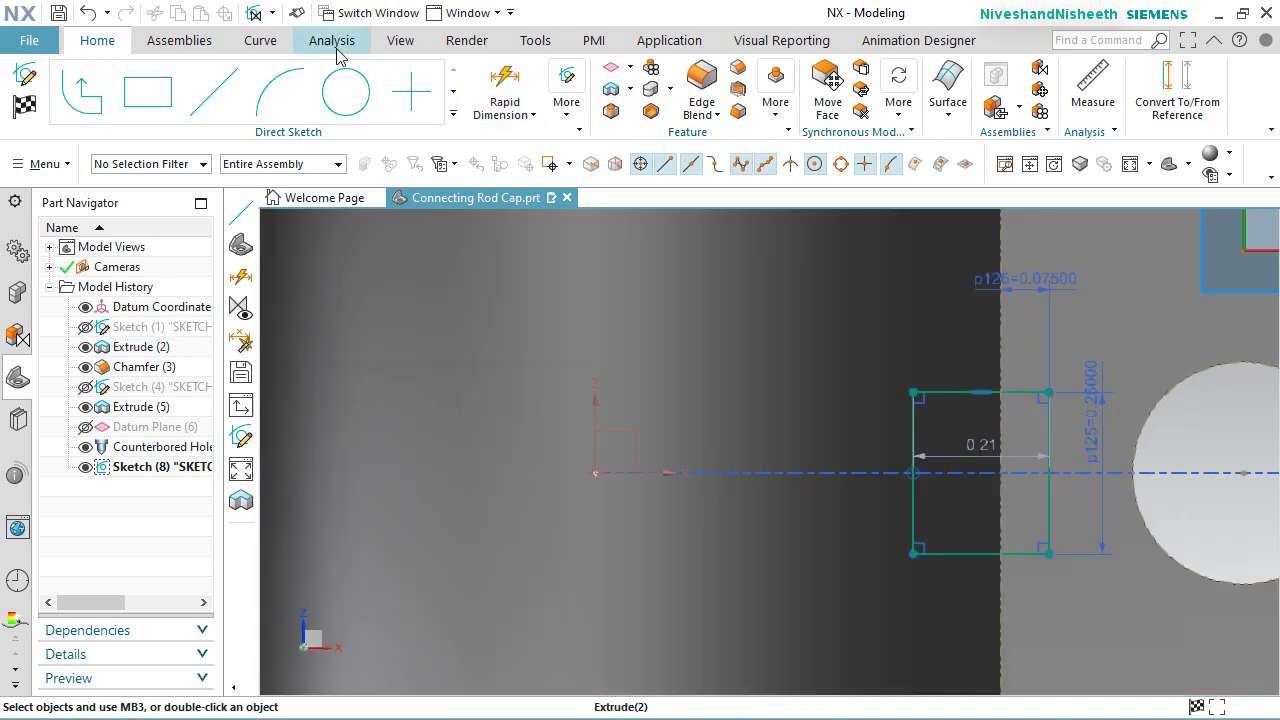
Step: Dimension the rectangle's side inside the bore 0.03125 in from the projected edge with Rapid Dimension and finish the sketch
{"action": "left_click", "coordinate": [504, 88]}
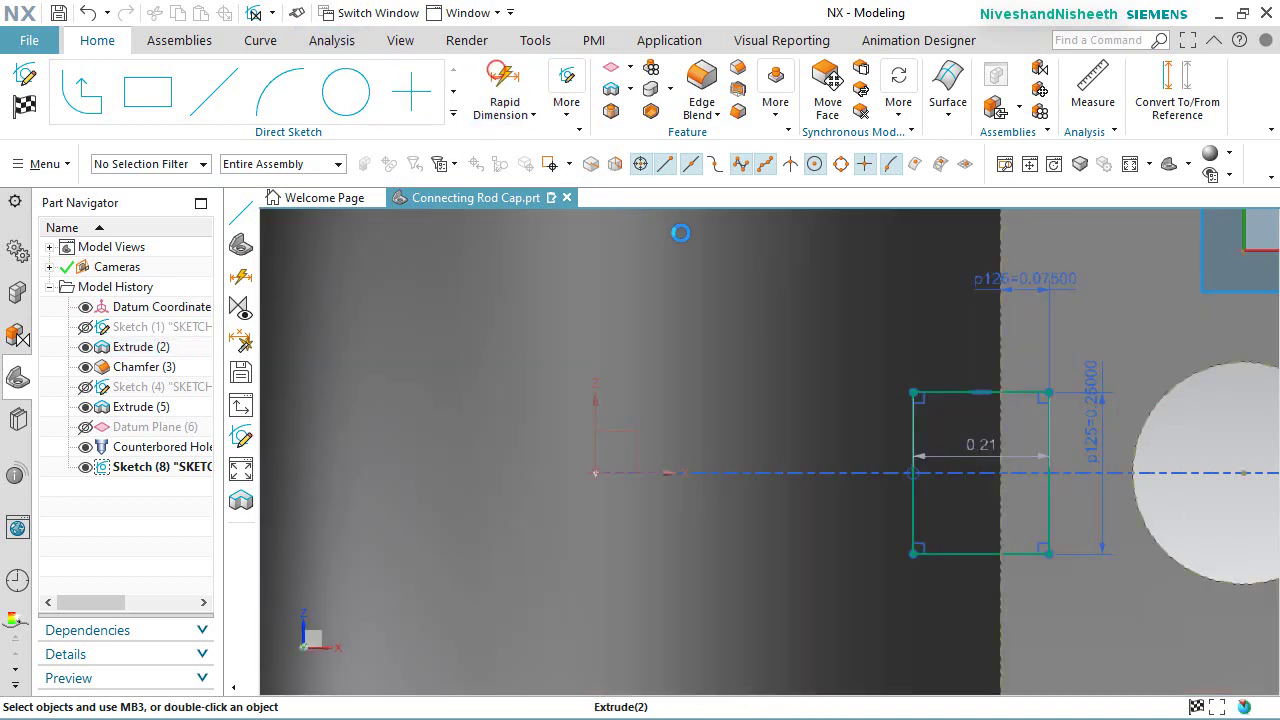
{"action": "left_click", "coordinate": [914, 411]}
{"action": "left_click", "coordinate": [1000, 410]}
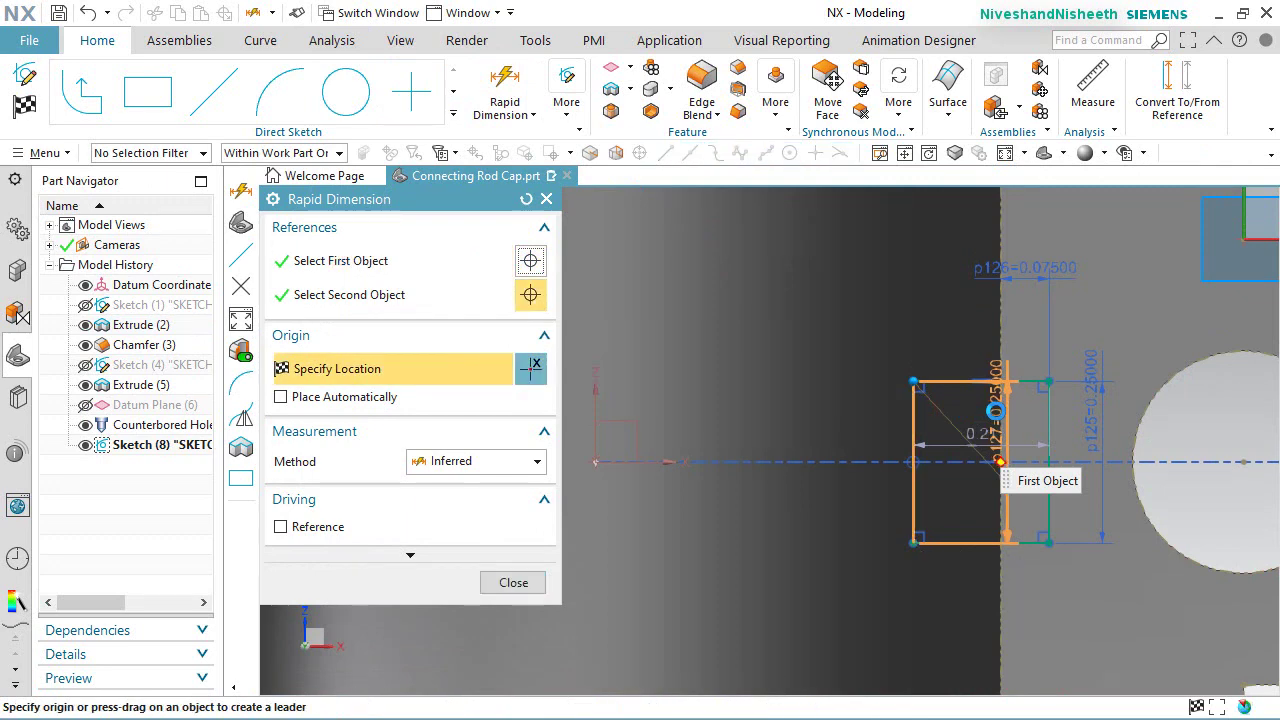
{"action": "left_click", "coordinate": [993, 410]}
{"action": "left_click", "coordinate": [947, 331]}
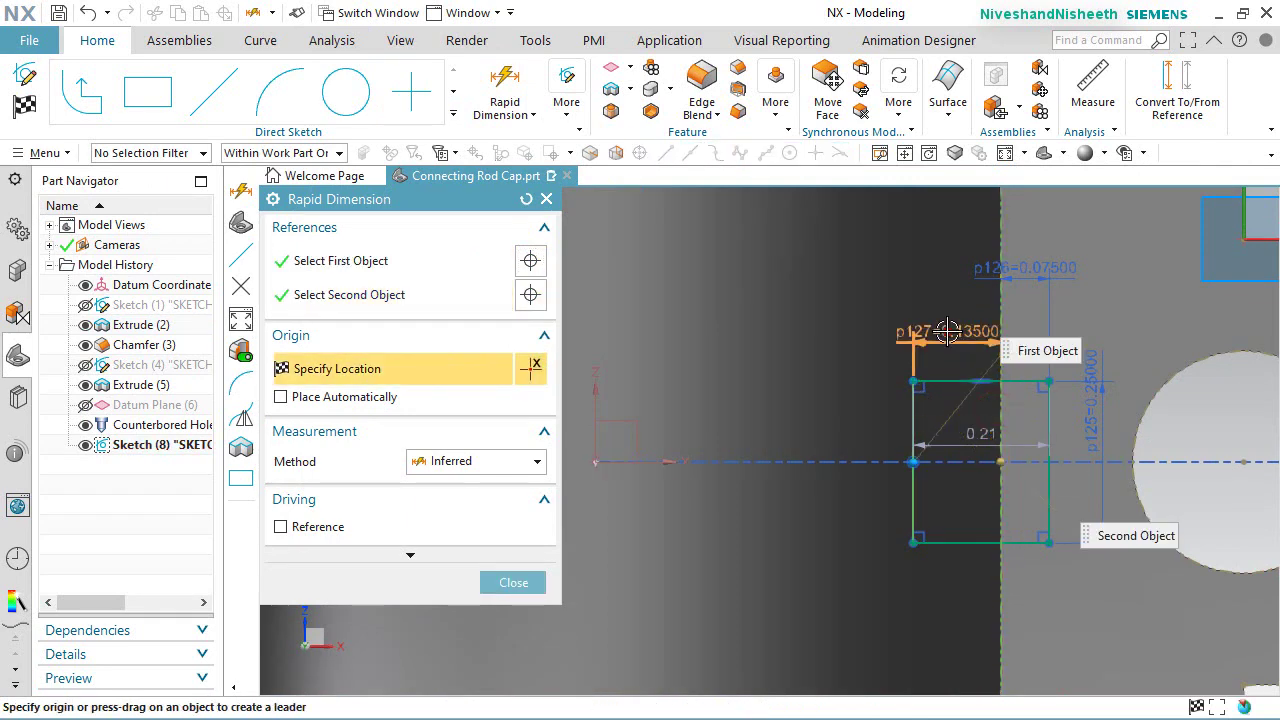
{"action": "left_click", "coordinate": [947, 331]}
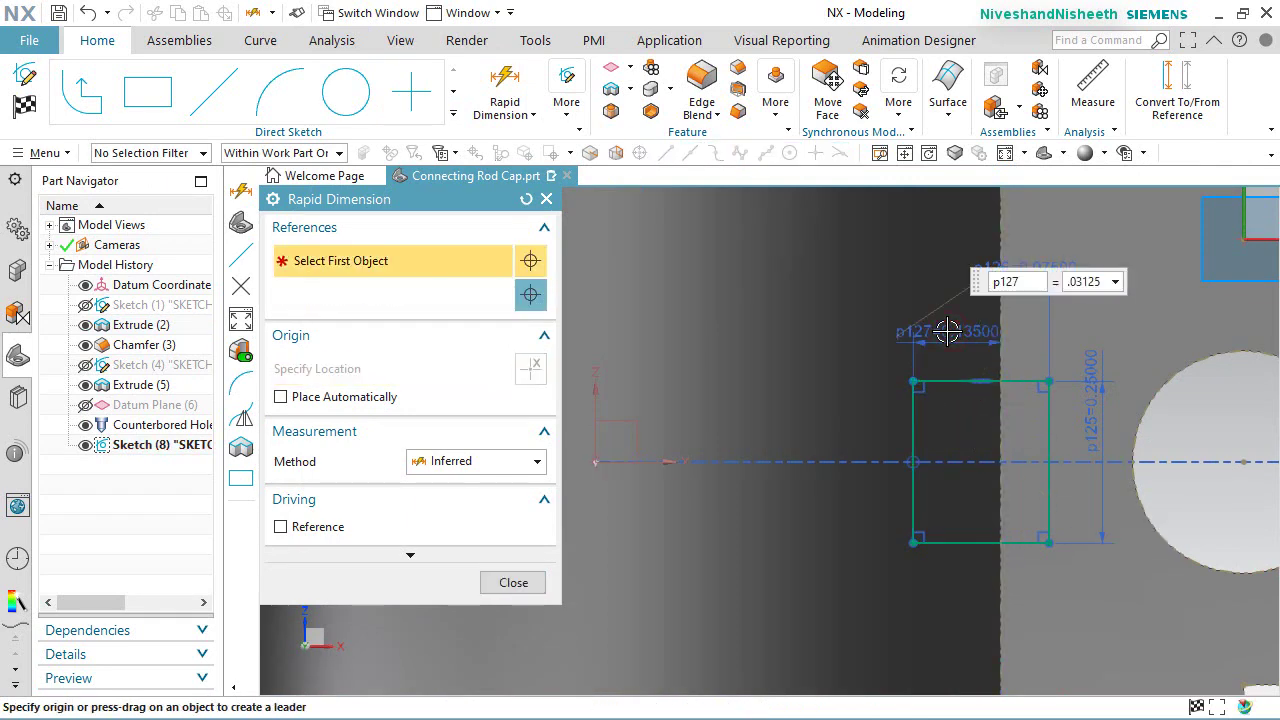
{"action": "key", "text": "Return"}
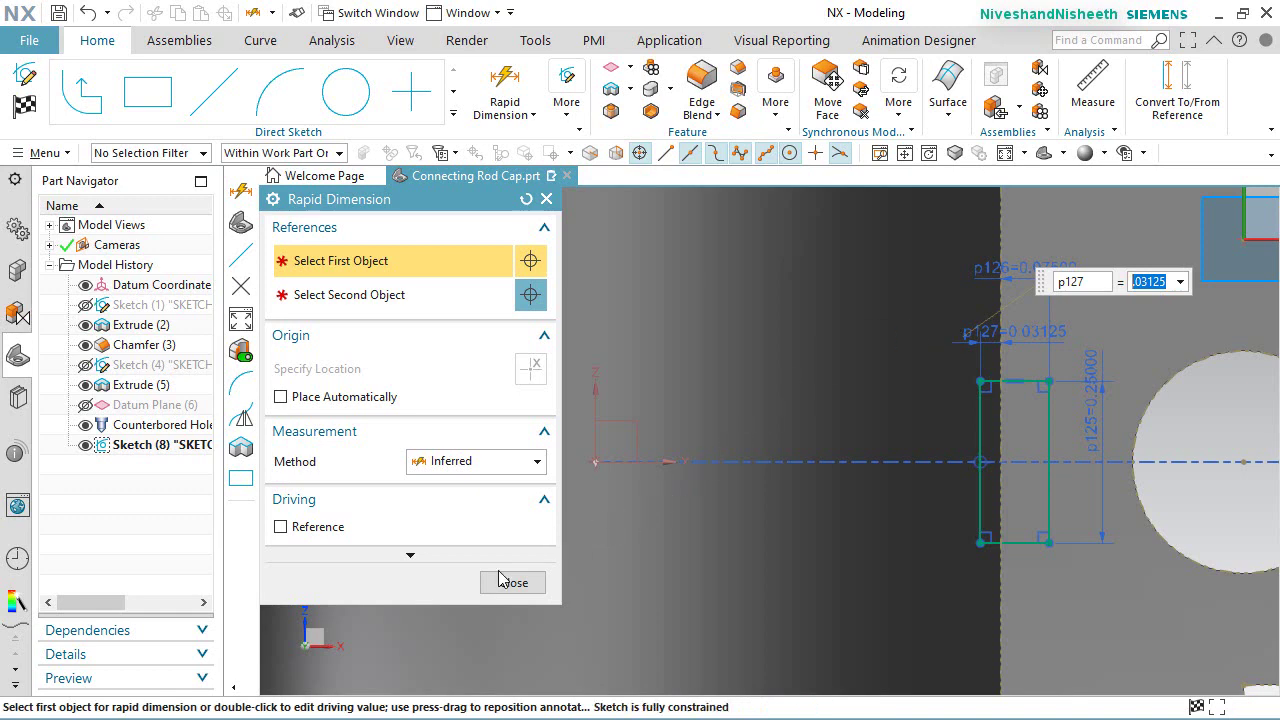
{"action": "left_click", "coordinate": [505, 582]}
{"action": "scroll", "coordinate": [730, 429], "scroll_direction": "down", "scroll_amount": 2}
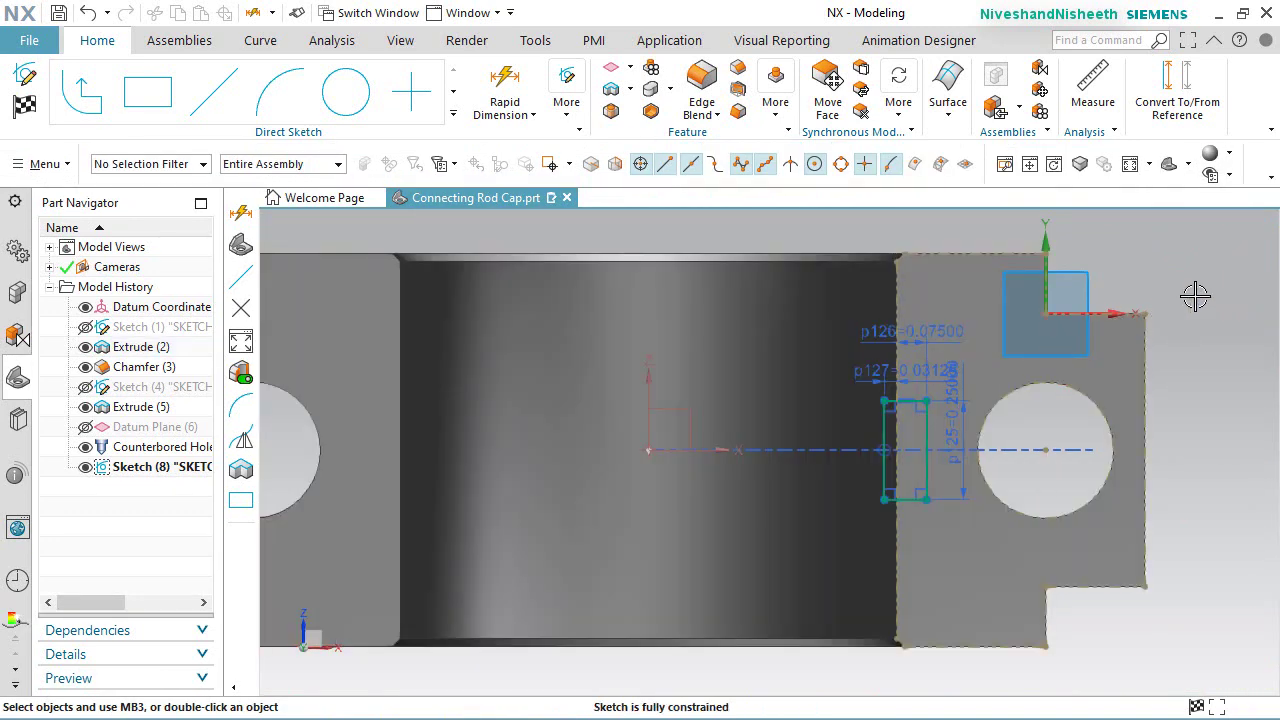
{"action": "left_click", "coordinate": [24, 103]}
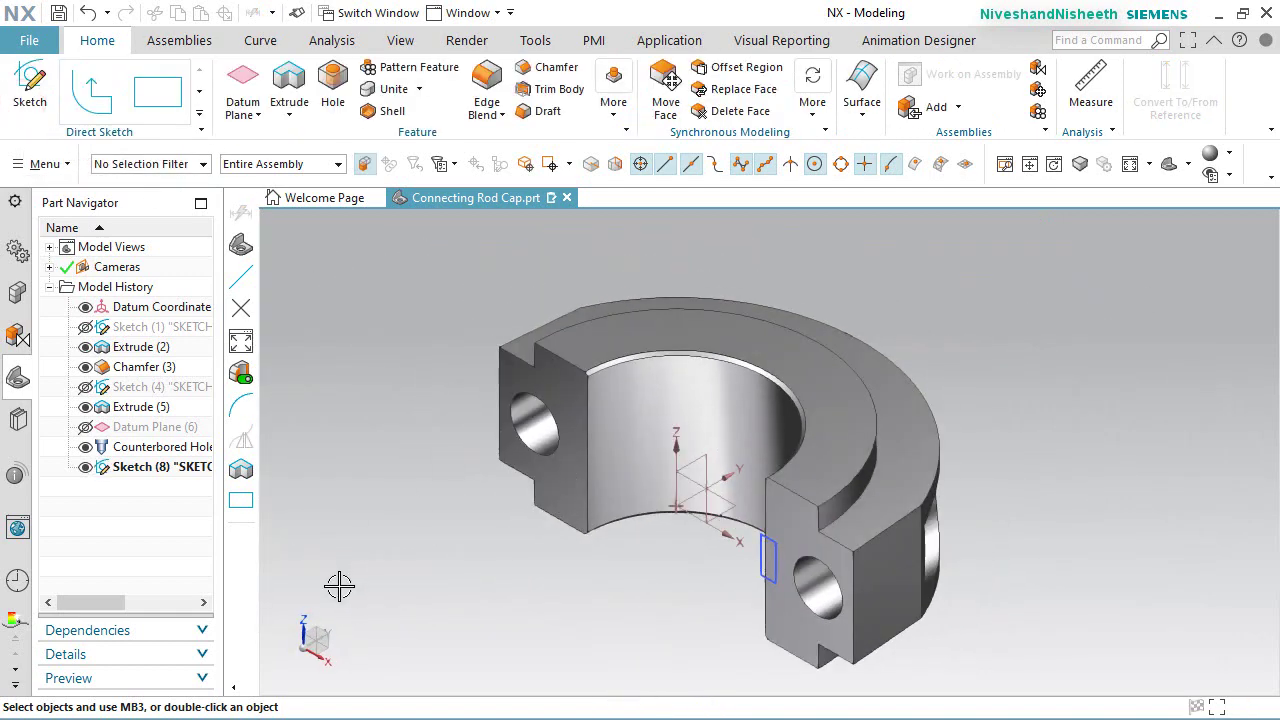
Step: Rotate the view 90° about Z and start a new sketch on the datum XY plane
{"action": "left_click", "coordinate": [305, 618]}
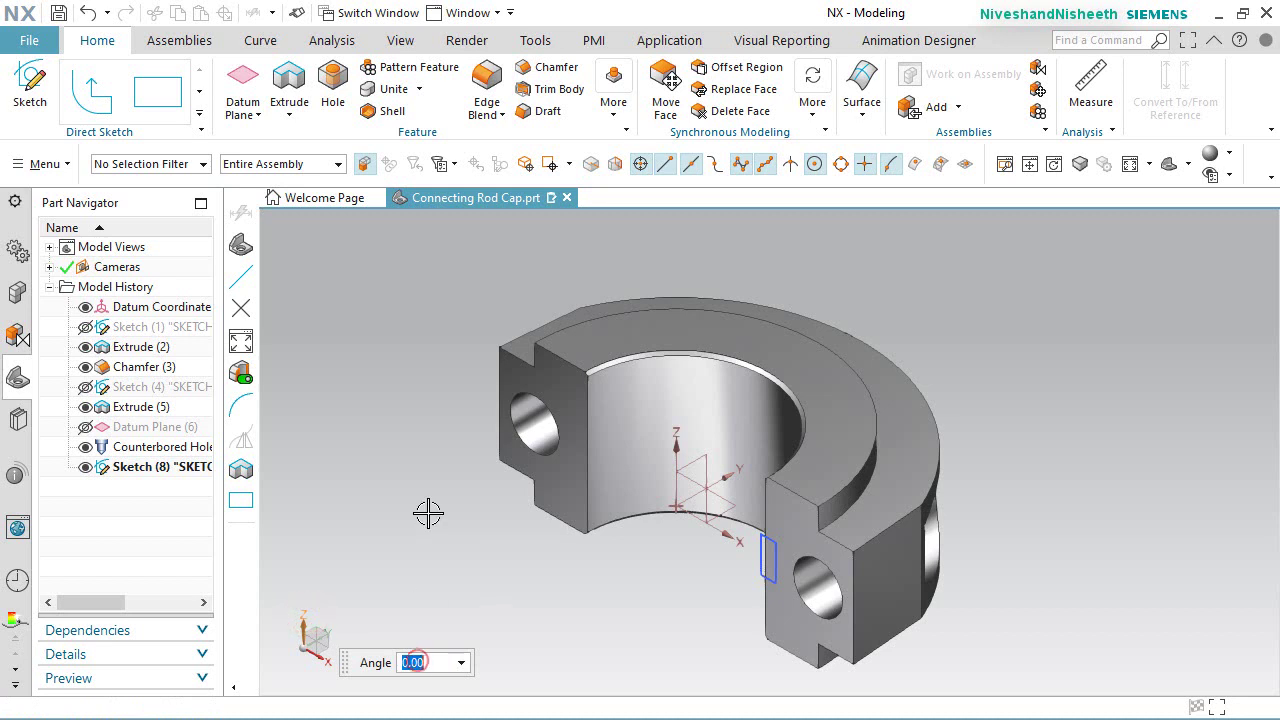
{"action": "key", "text": "Return"}
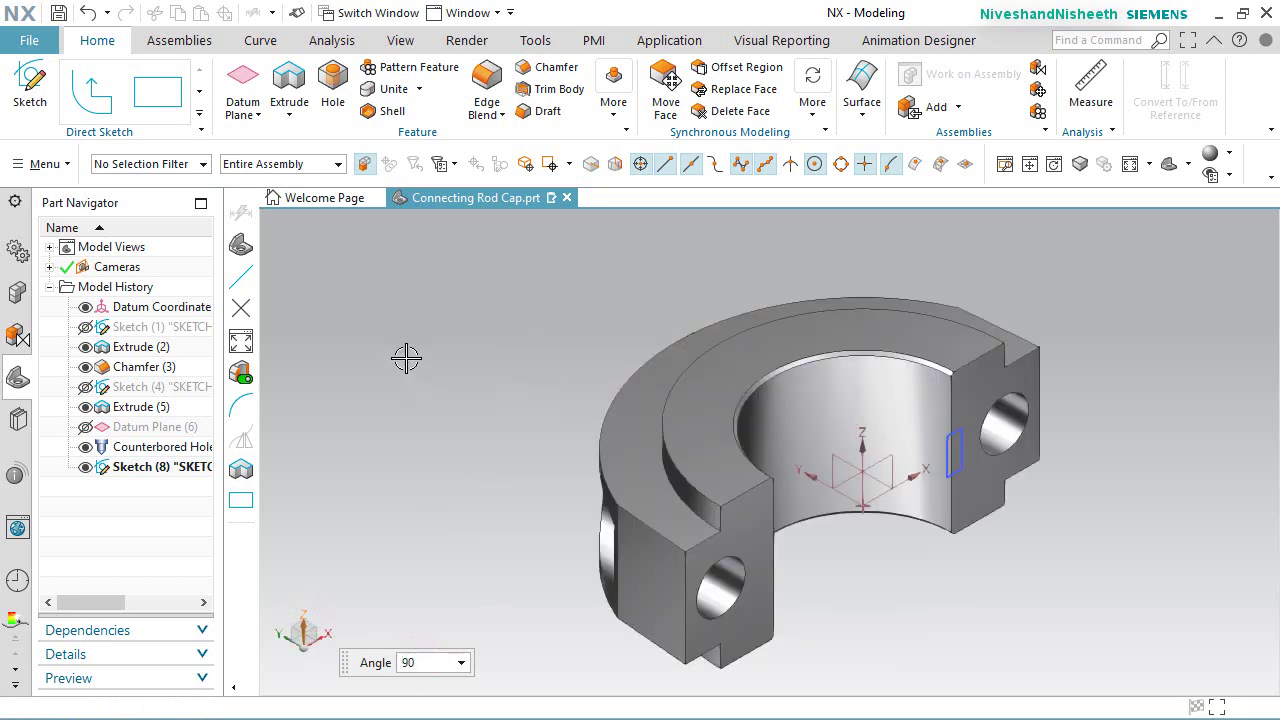
{"action": "key", "text": "Escape"}
{"action": "left_click", "coordinate": [92, 92]}
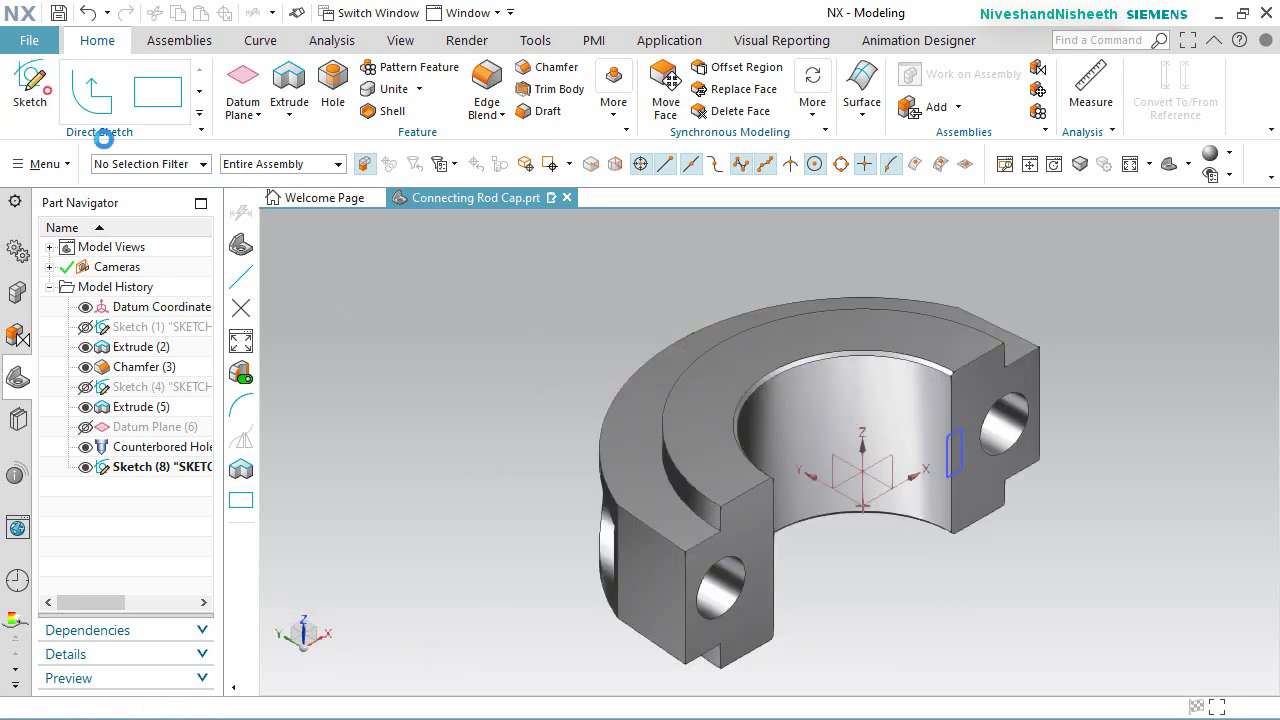
{"action": "left_click", "coordinate": [855, 472]}
{"action": "left_click", "coordinate": [450, 433]}
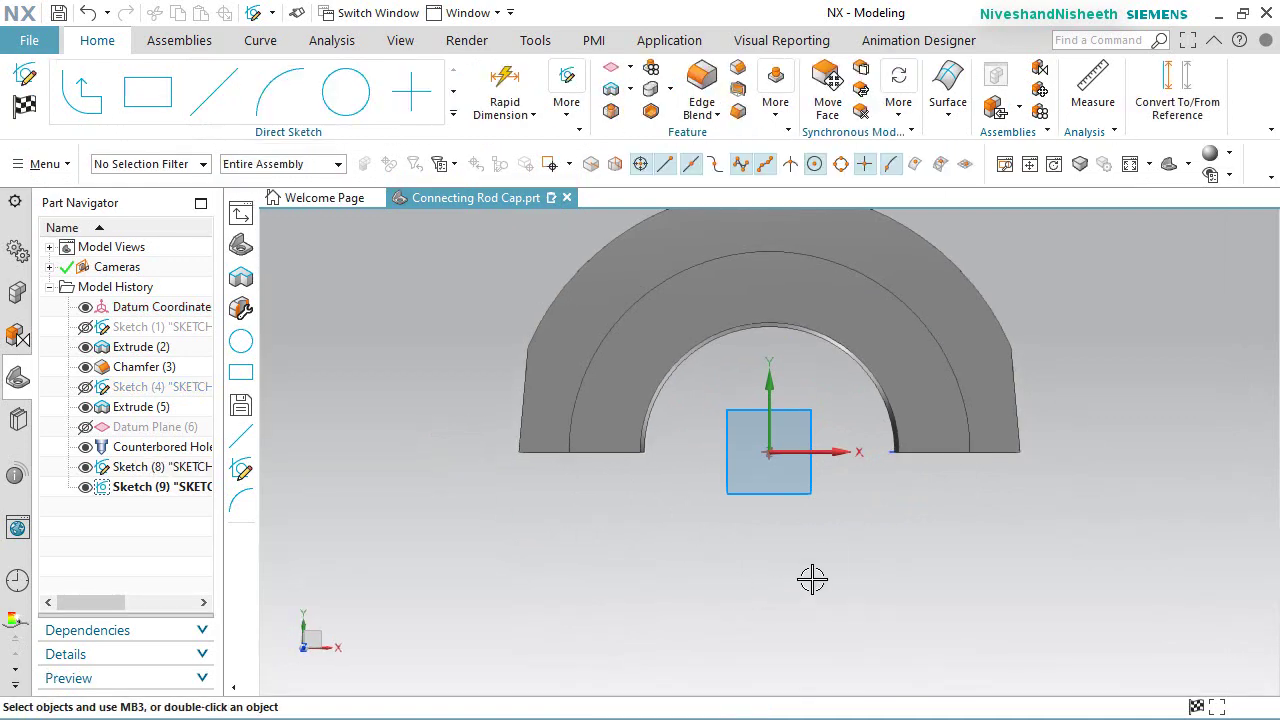
Step: Project the four lines of the rectangle on the mating face into the new sketch with Project Curve
{"action": "mouse_move", "coordinate": [812, 579]}
{"action": "middle_mouse_down"}
{"action": "mouse_move", "coordinate": [814, 506]}
{"action": "mouse_move", "coordinate": [851, 469]}
{"action": "mouse_move", "coordinate": [835, 482]}
{"action": "middle_mouse_up"}
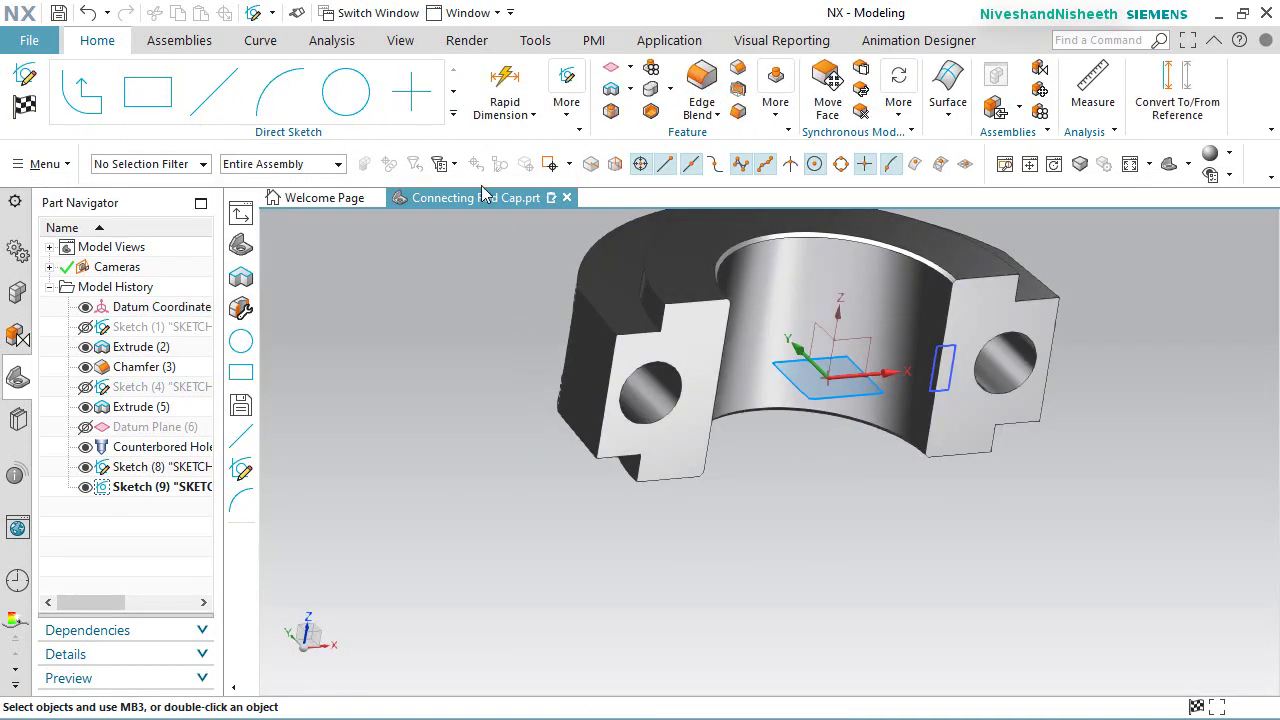
{"action": "left_click", "coordinate": [454, 117]}
{"action": "left_click", "coordinate": [284, 408]}
{"action": "scroll", "coordinate": [968, 328], "scroll_direction": "up", "scroll_amount": 5}
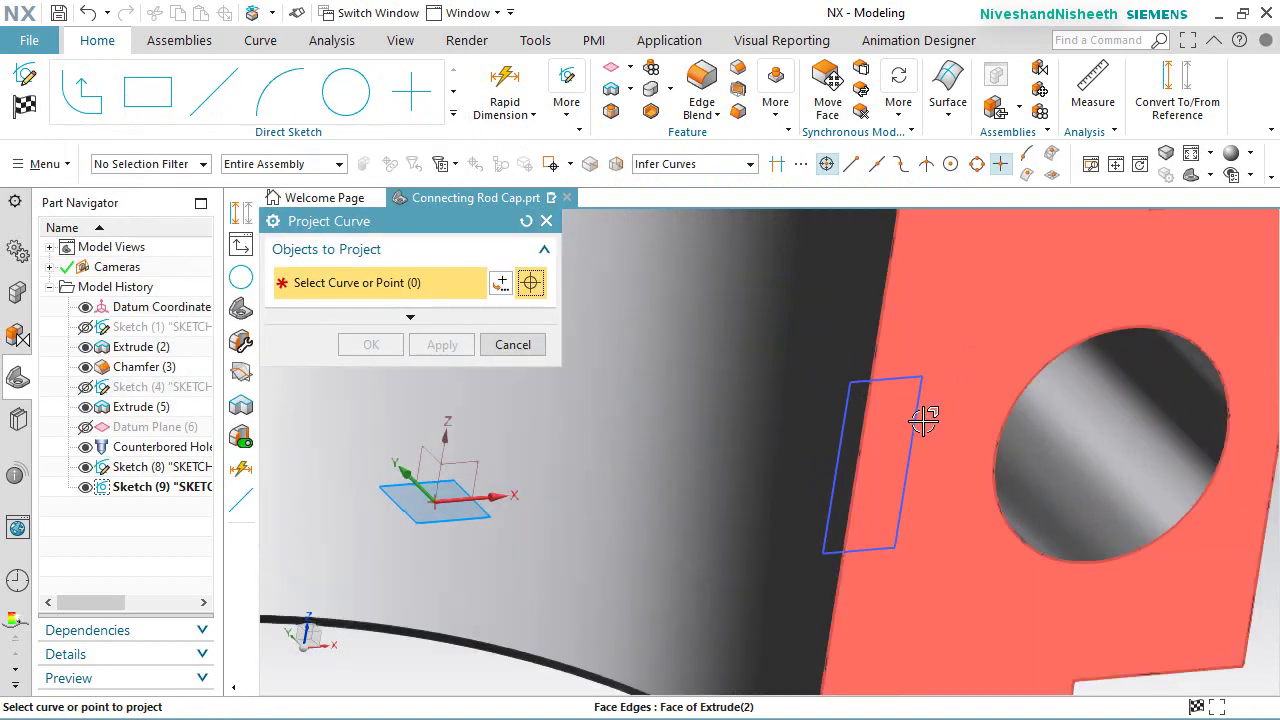
{"action": "left_click", "coordinate": [918, 421]}
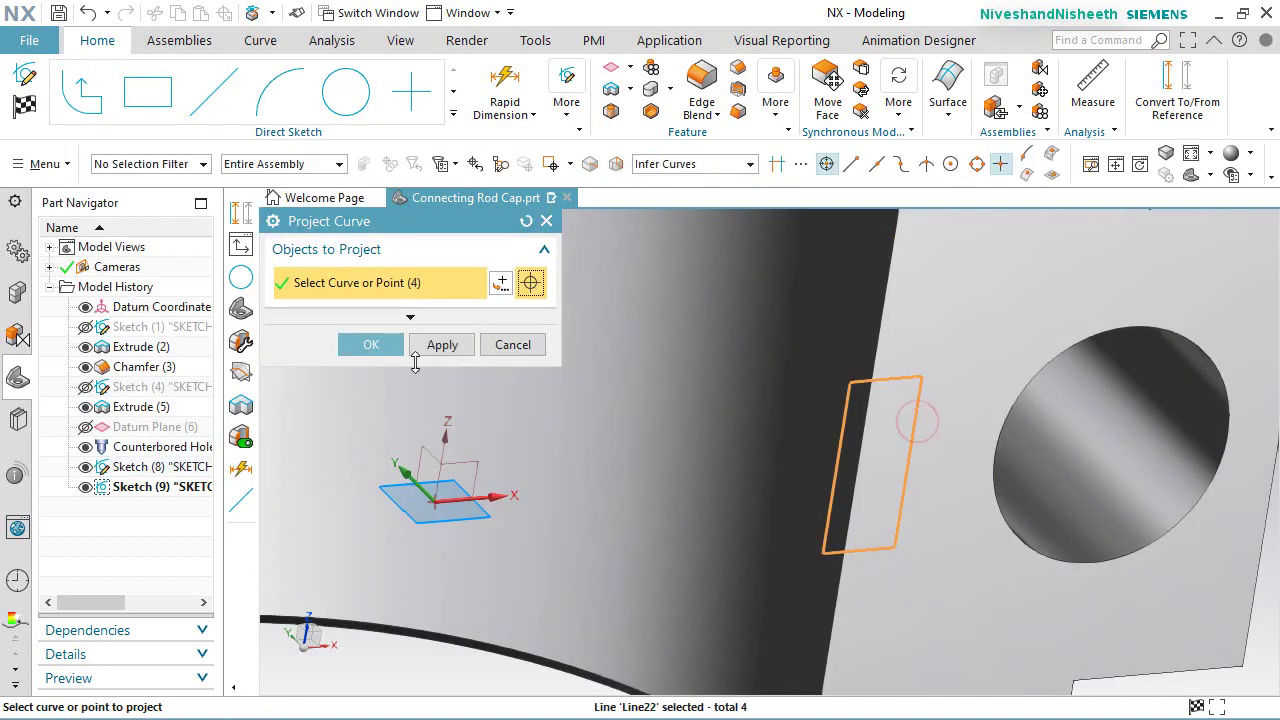
{"action": "left_click", "coordinate": [366, 343]}
{"action": "scroll", "coordinate": [816, 480], "scroll_direction": "down", "scroll_amount": 2}
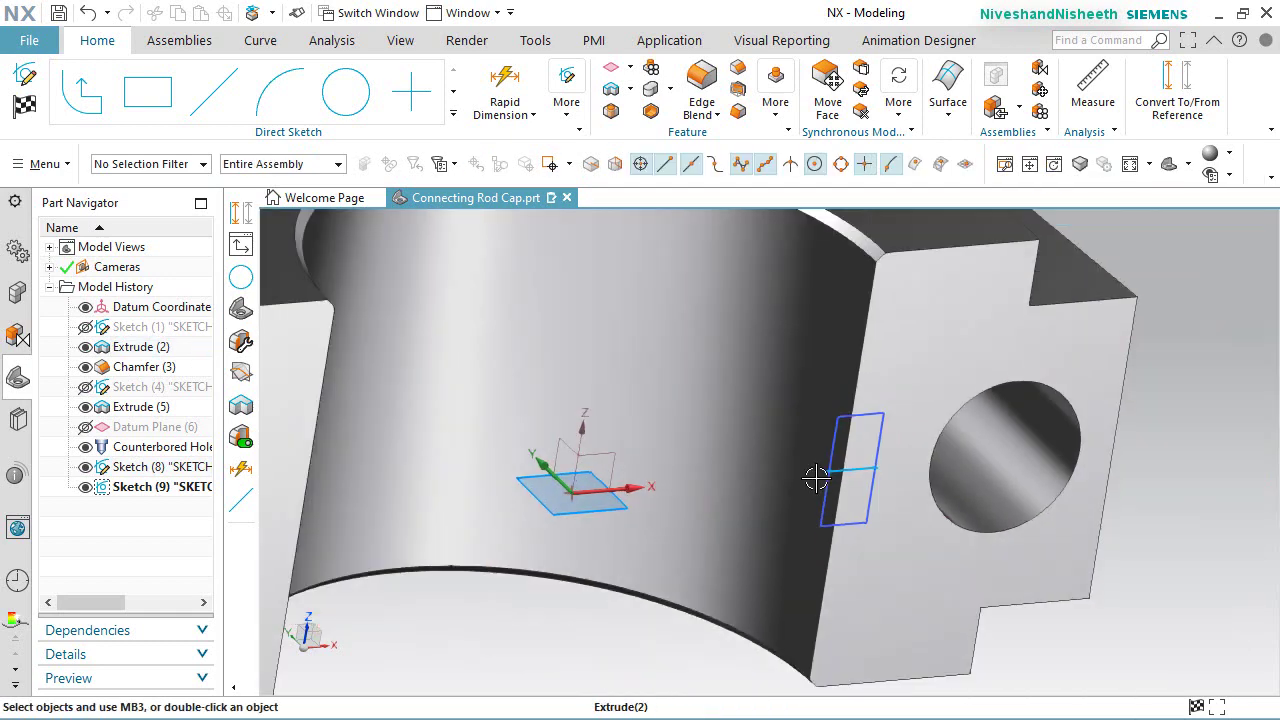
Step: Create an Intersection Curve between all faces of the cap body and the sketch plane
{"action": "scroll", "coordinate": [894, 500], "scroll_direction": "down", "scroll_amount": 3}
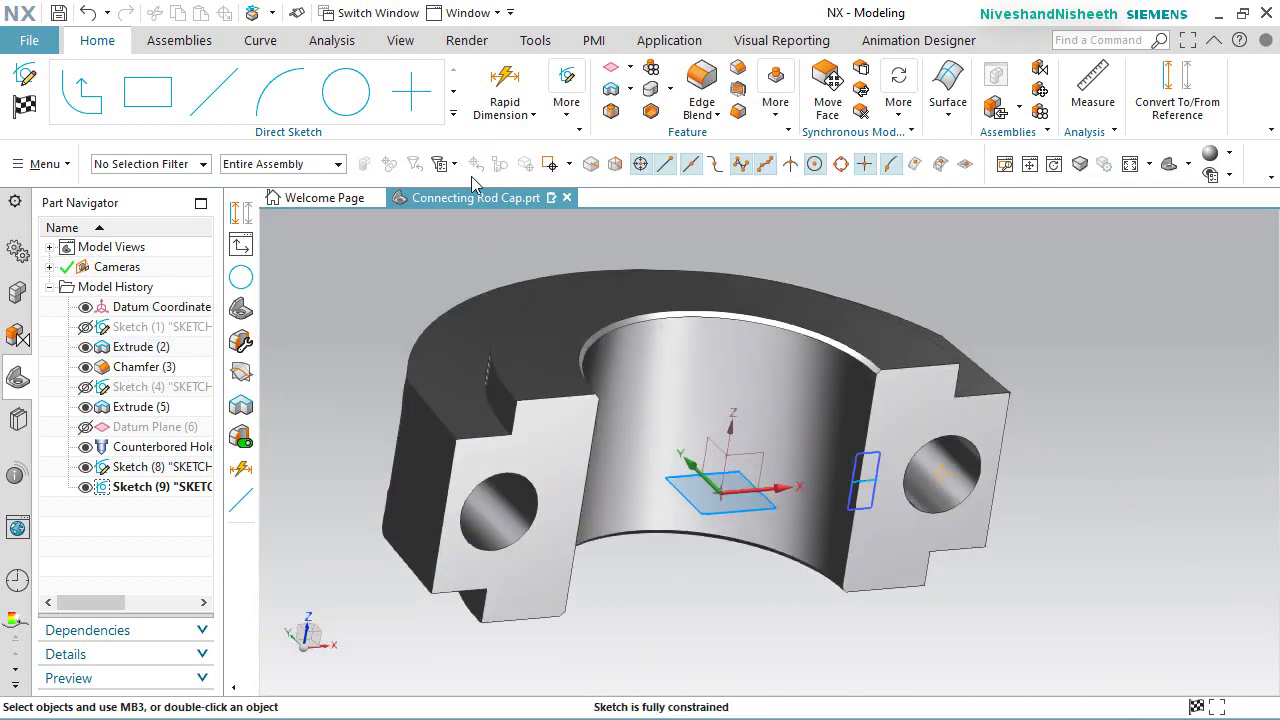
{"action": "left_click", "coordinate": [453, 112]}
{"action": "left_click", "coordinate": [218, 436]}
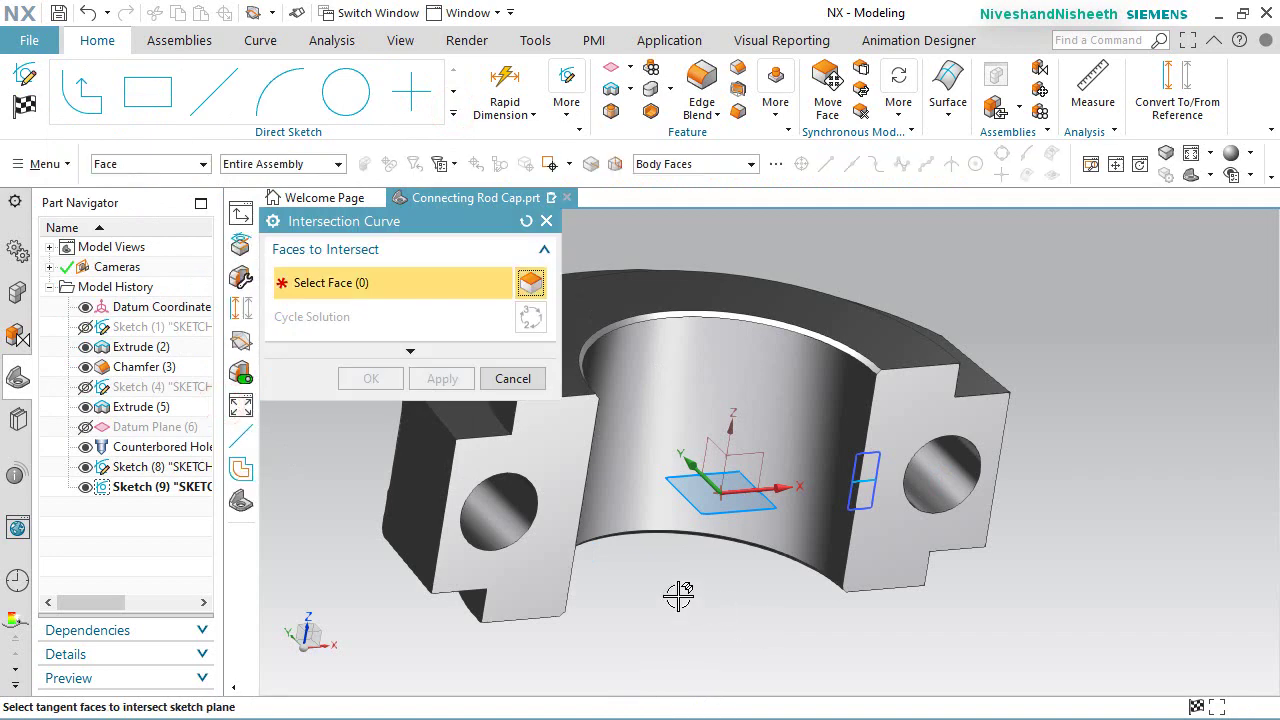
{"action": "left_click", "coordinate": [414, 490]}
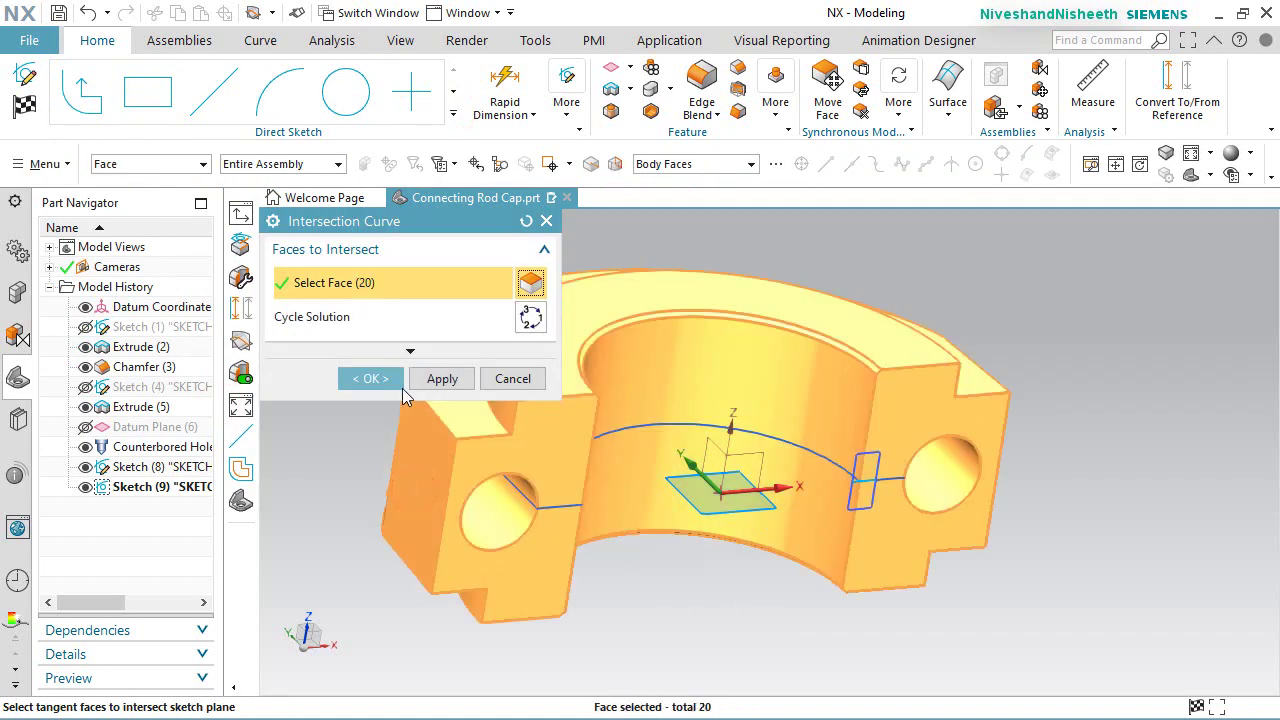
{"action": "left_click", "coordinate": [369, 379]}
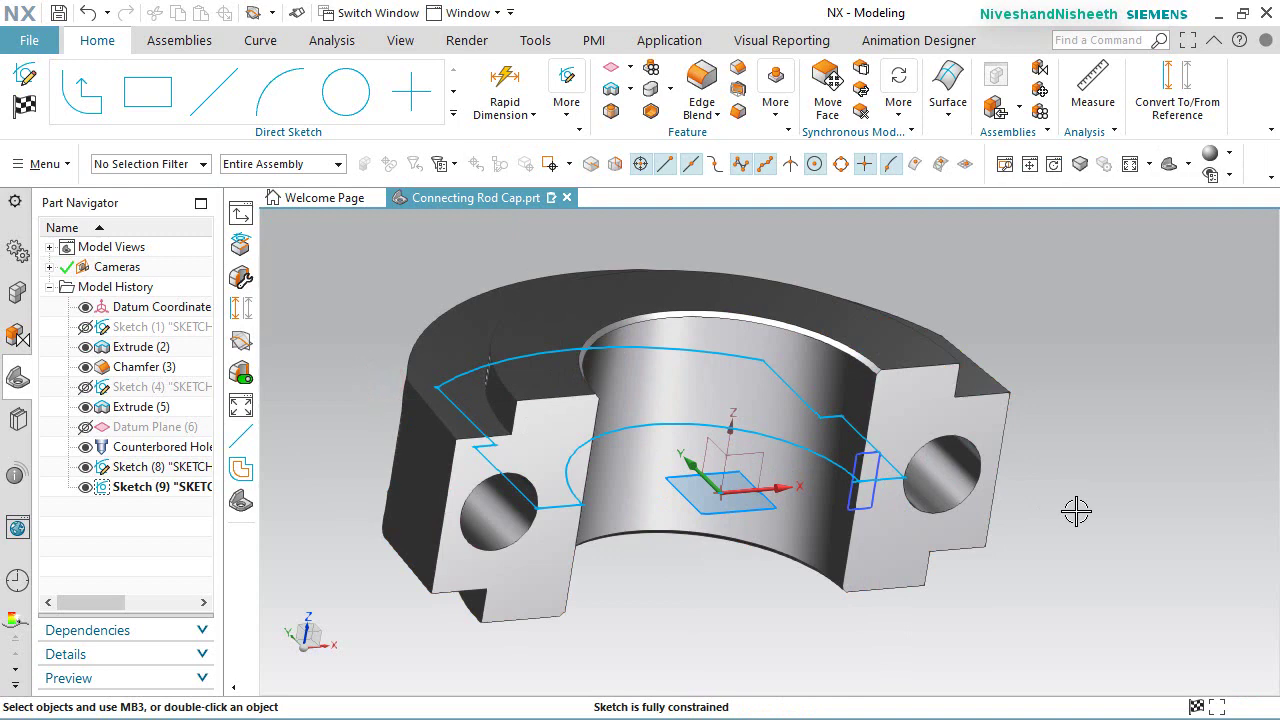
Step: Convert all the projected and intersection curves in the sketch to reference geometry
{"action": "left_click", "coordinate": [1172, 98]}
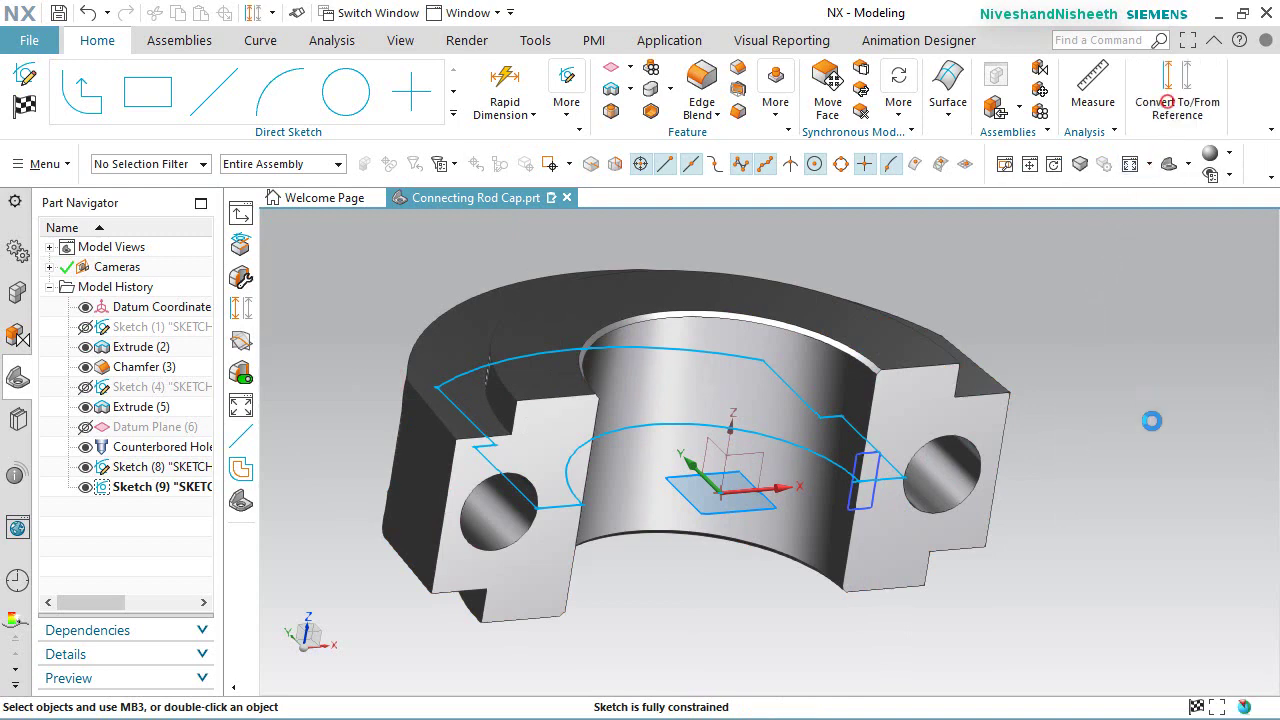
{"action": "scroll", "coordinate": [1151, 430], "scroll_direction": "down", "scroll_amount": 2}
{"action": "left_click_drag", "start_coordinate": [1098, 554], "coordinate": [1166, 630]}
{"action": "left_click", "coordinate": [371, 449]}
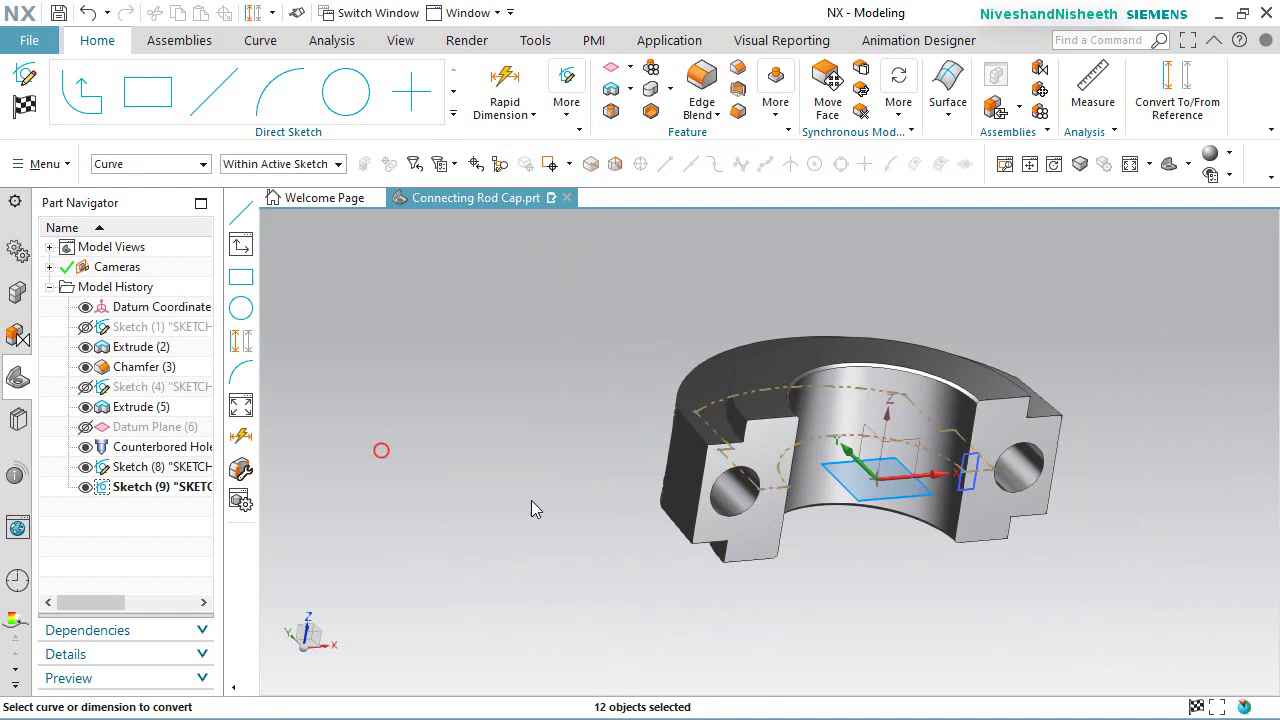
Step: Clip the cap with a one-plane section on the absolute Z plane at zero offset
{"action": "scroll", "coordinate": [975, 468], "scroll_direction": "up", "scroll_amount": 3}
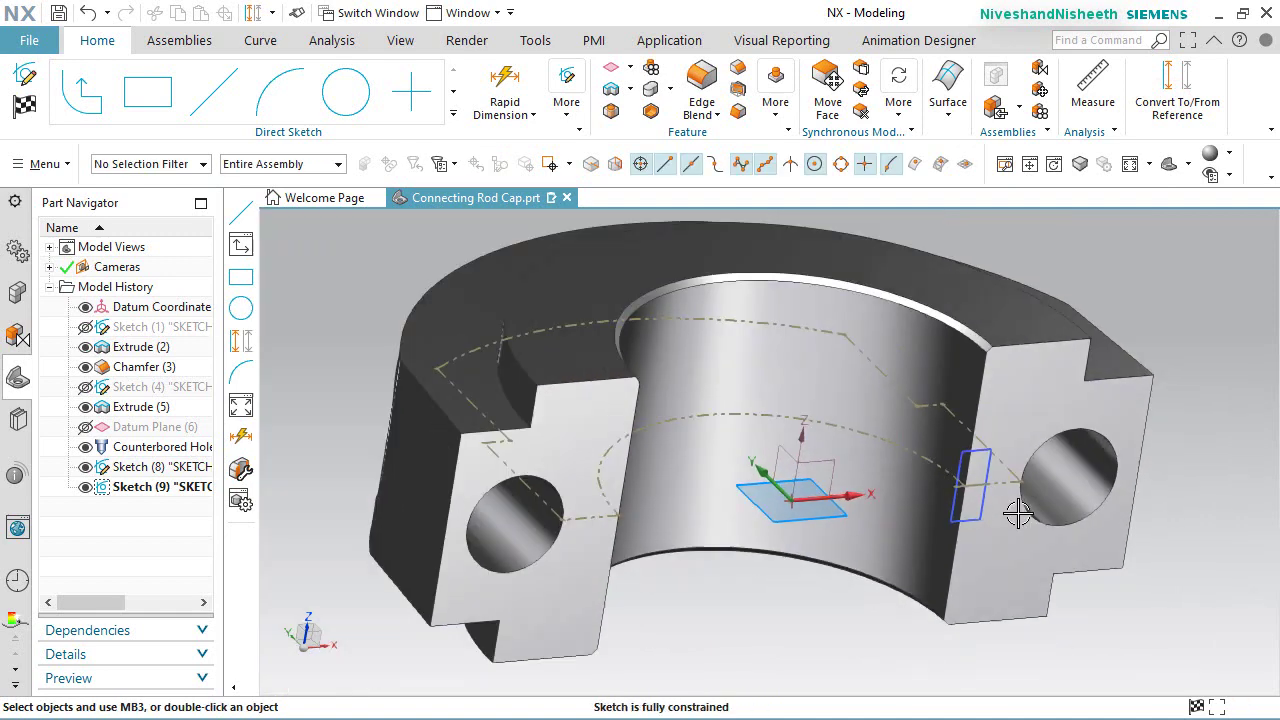
{"action": "left_click", "coordinate": [400, 40]}
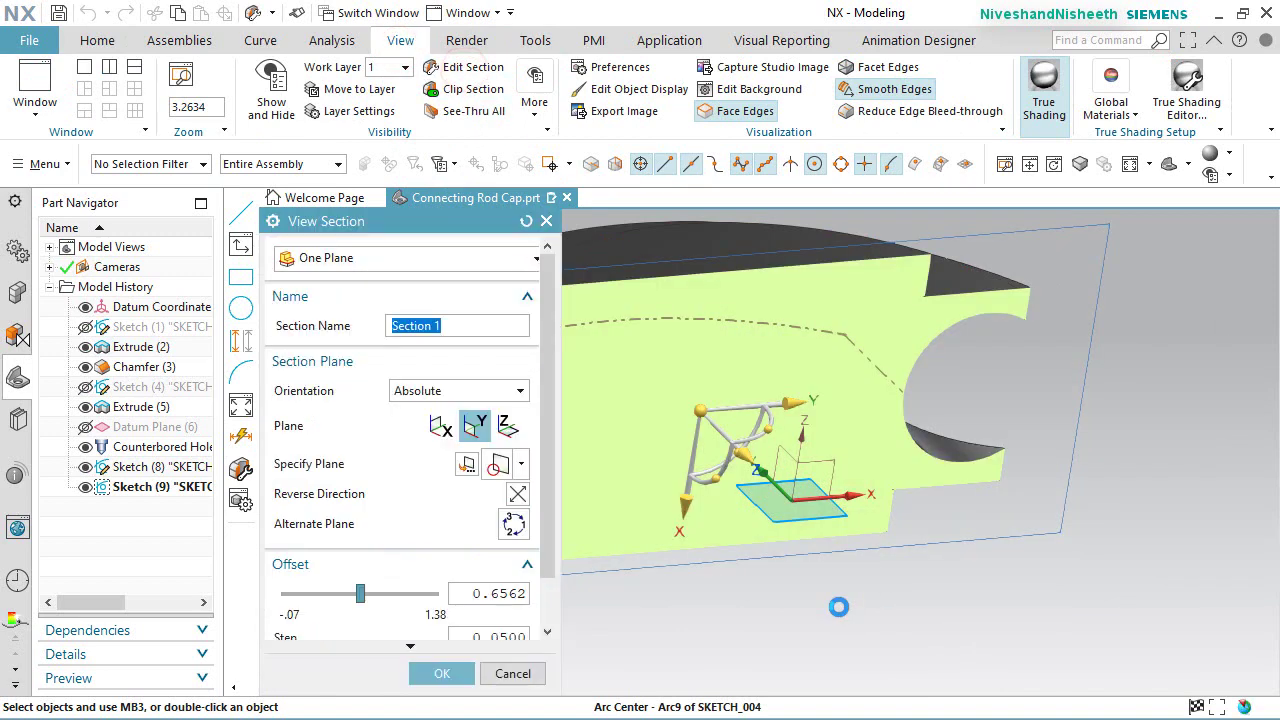
{"action": "left_click", "coordinate": [457, 428]}
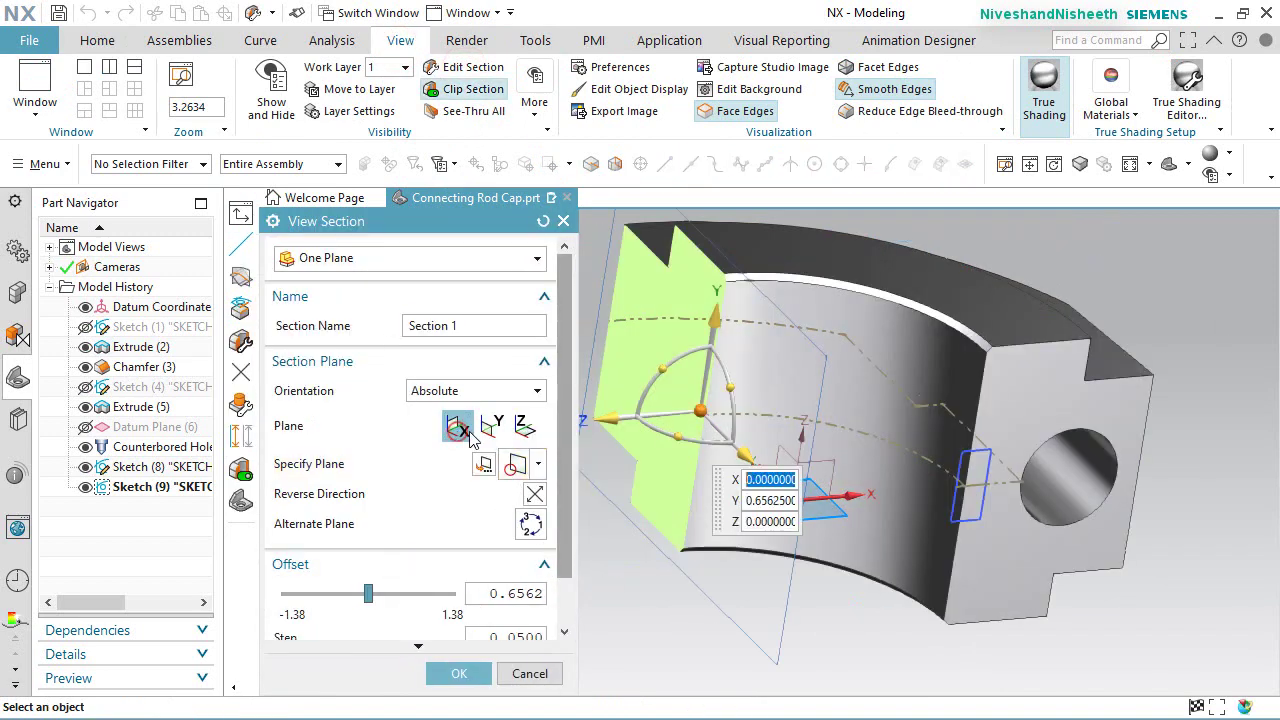
{"action": "left_click", "coordinate": [492, 405]}
{"action": "left_click", "coordinate": [526, 405]}
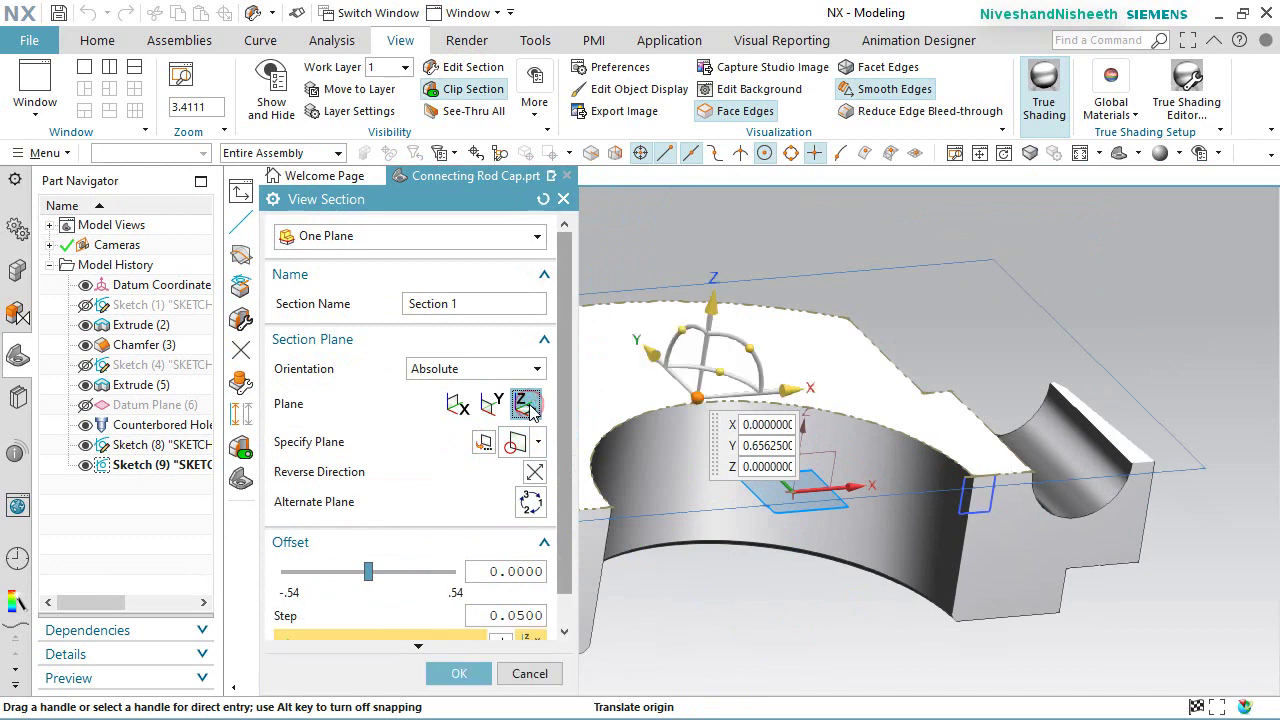
{"action": "left_click", "coordinate": [459, 673]}
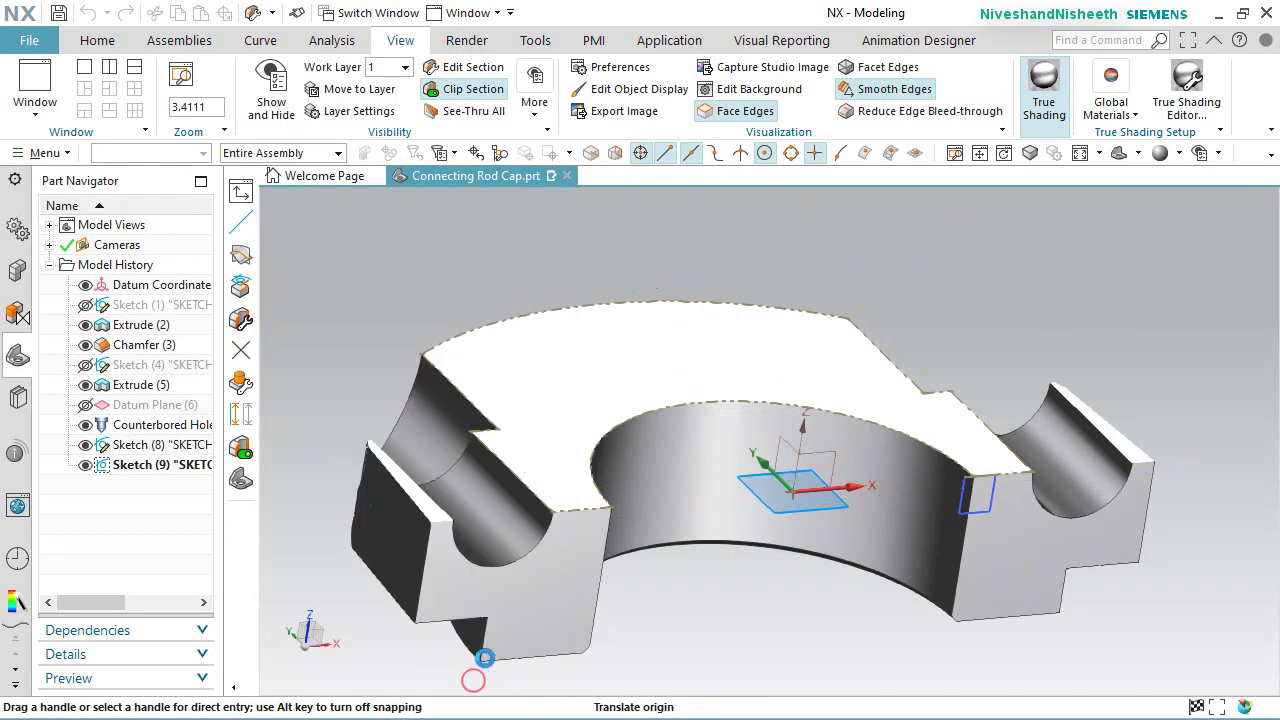
Step: Draw a line about 0.069 in long at about 128° from the projected rectangle line up into the bore opening
{"action": "middle_click_drag", "start_coordinate": [806, 425], "coordinate": [819, 537]}
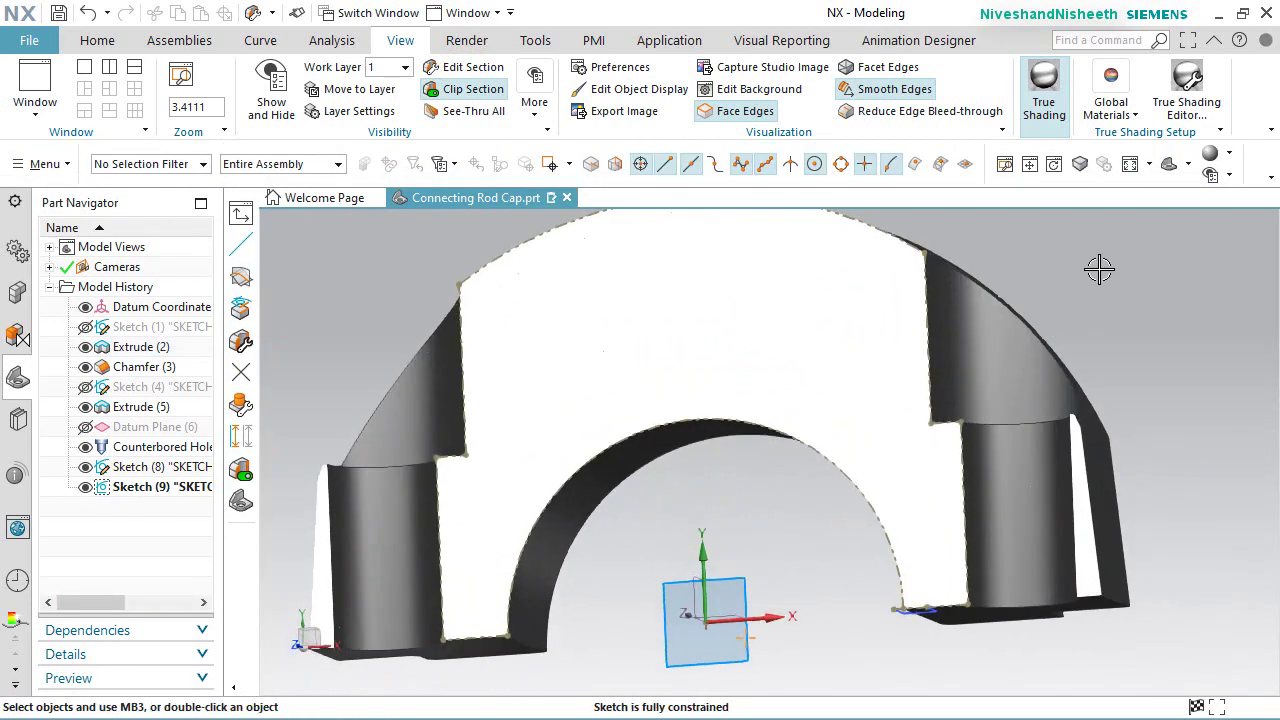
{"action": "left_click", "coordinate": [1060, 268]}
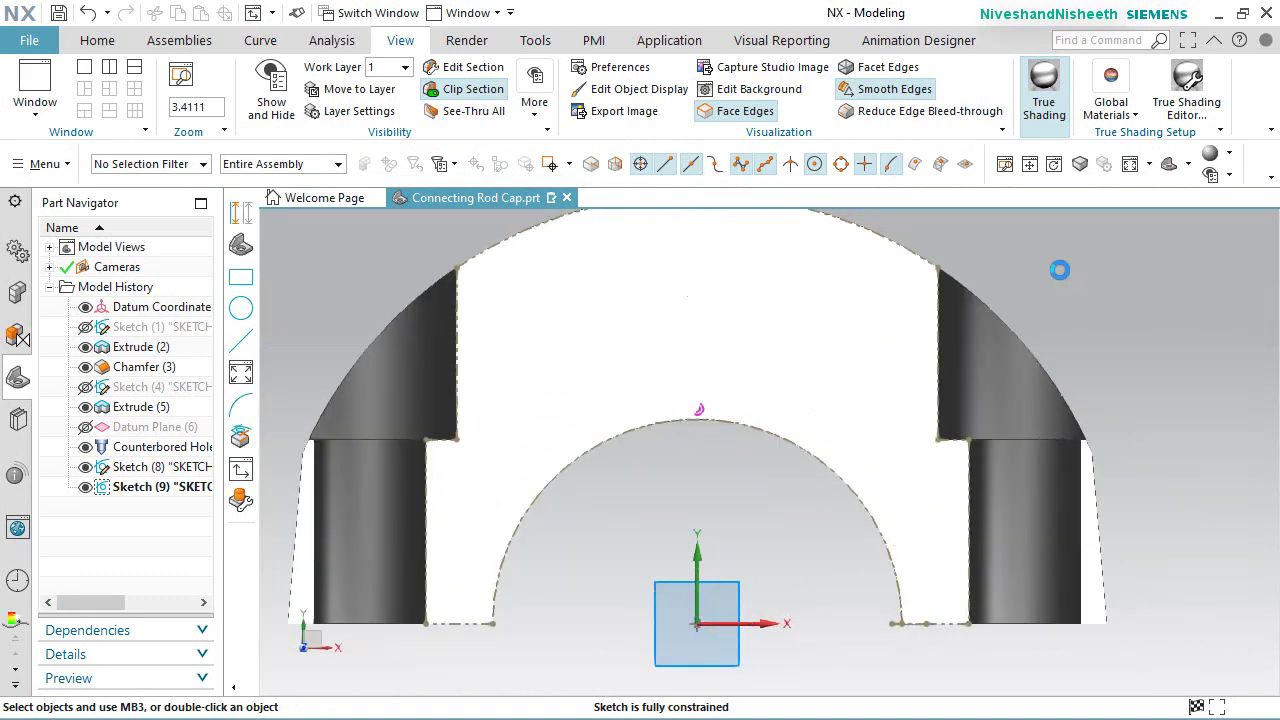
{"action": "scroll", "coordinate": [969, 668], "scroll_direction": "up", "scroll_amount": 5}
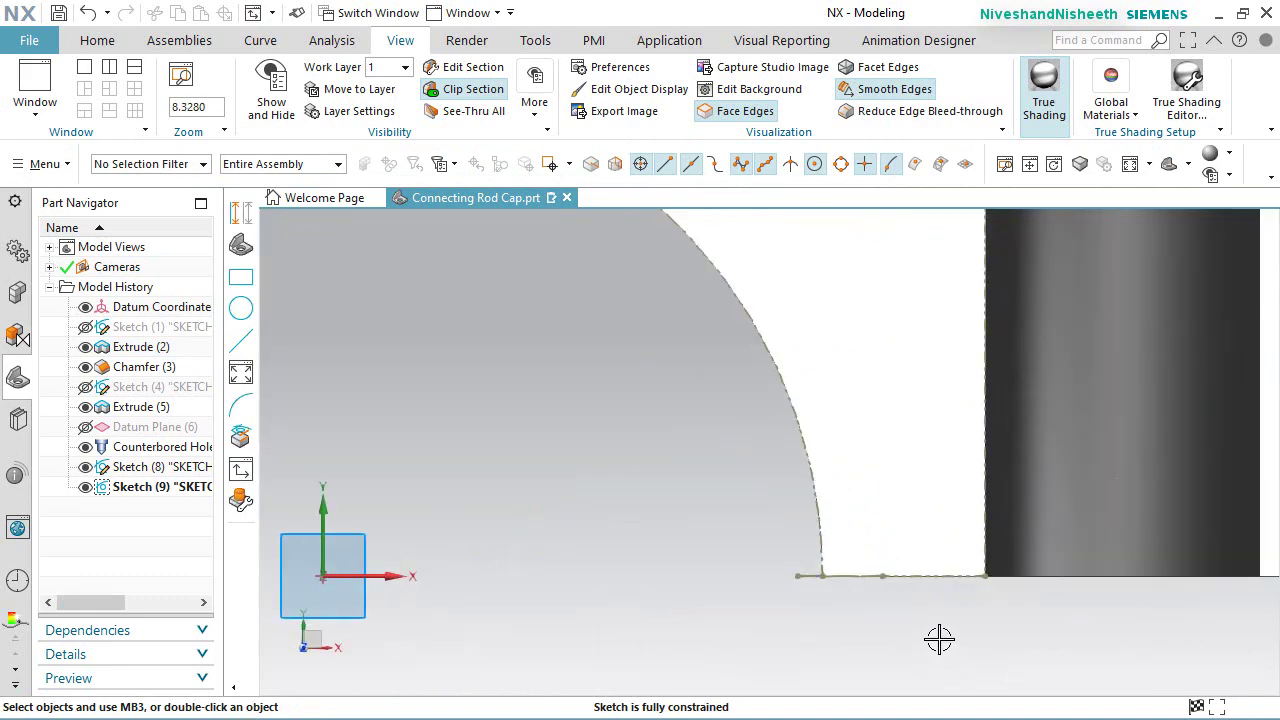
{"action": "left_click", "coordinate": [97, 40]}
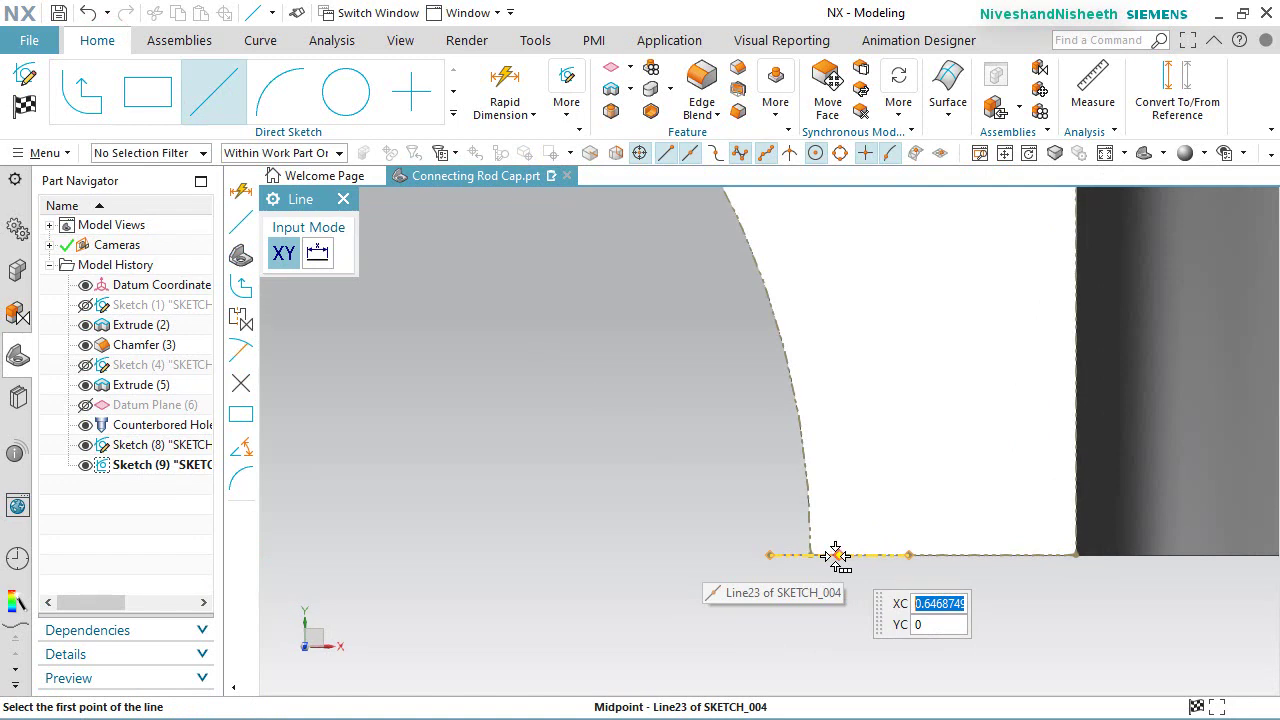
{"action": "scroll", "coordinate": [838, 556], "scroll_direction": "up", "scroll_amount": 4}
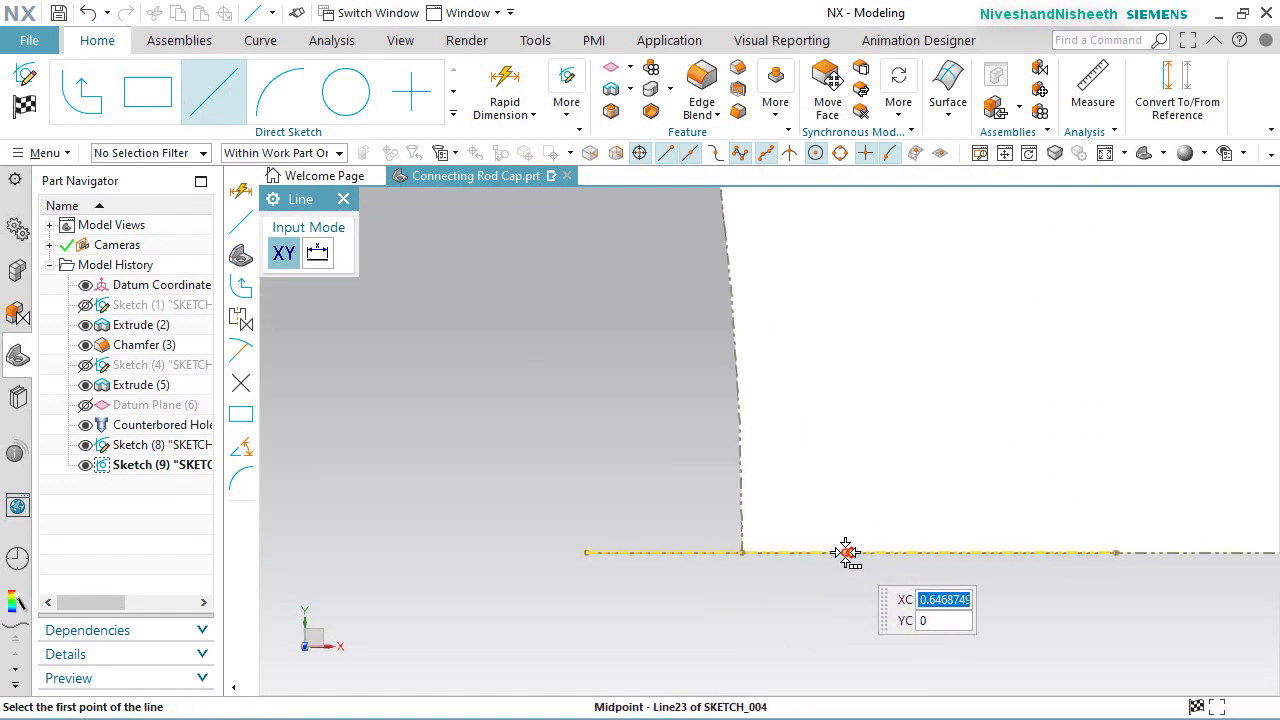
{"action": "left_click", "coordinate": [845, 552]}
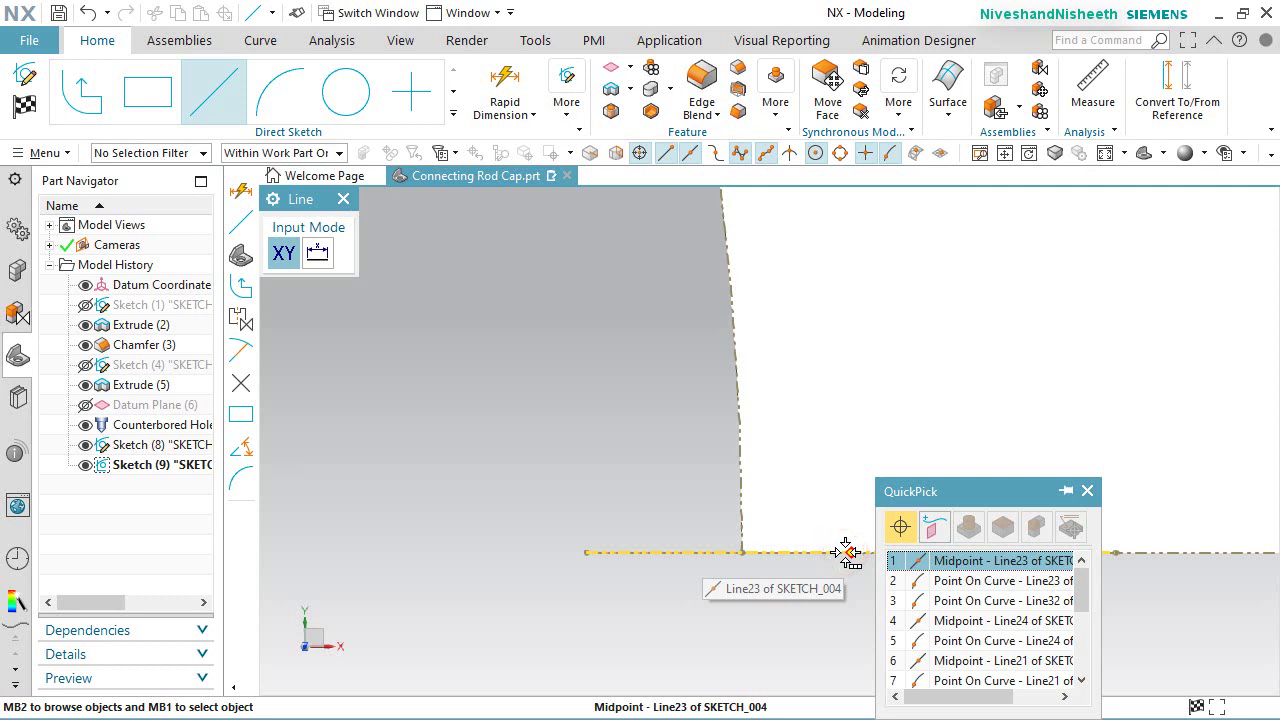
{"action": "scroll", "coordinate": [963, 593], "scroll_direction": "down", "scroll_amount": 1}
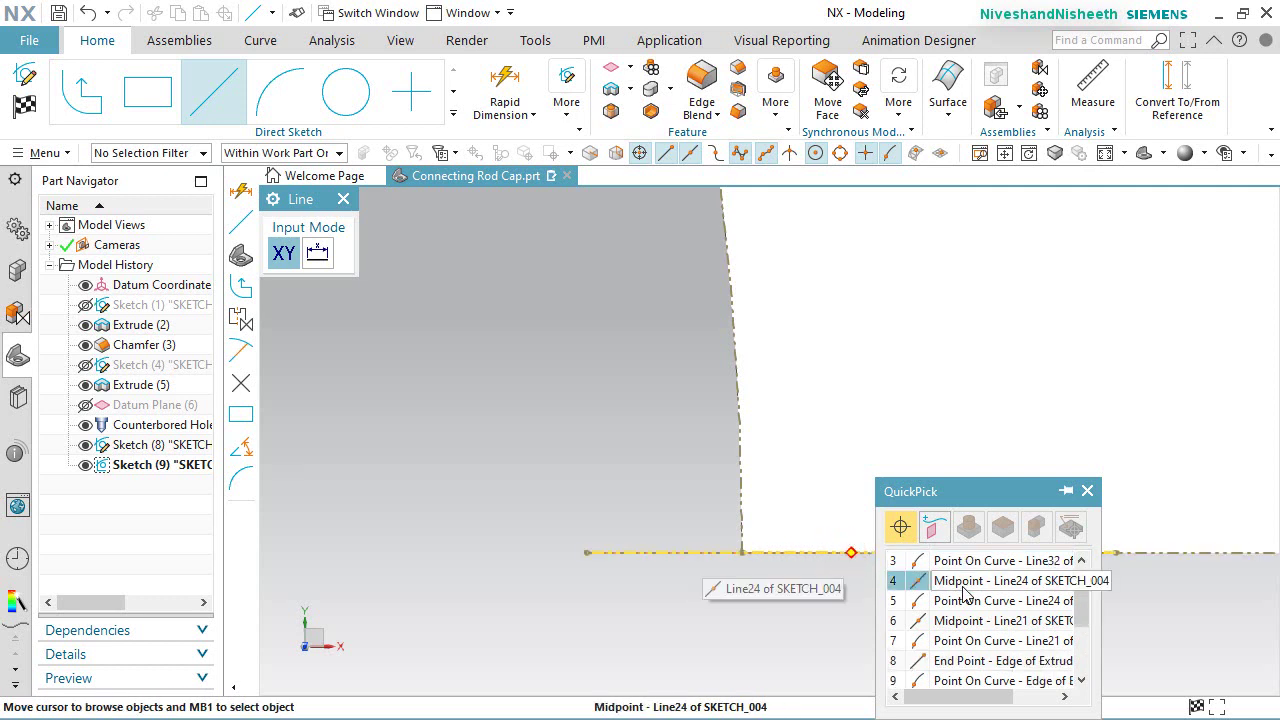
{"action": "left_click", "coordinate": [945, 661]}
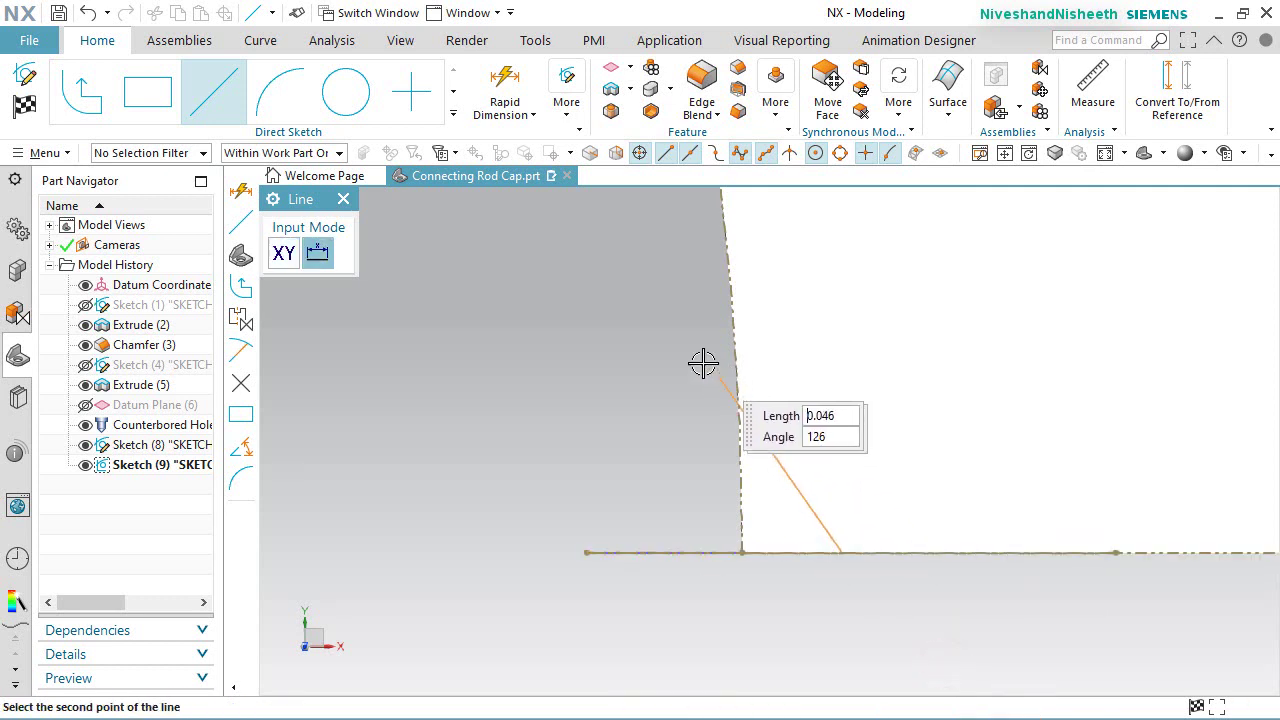
{"action": "left_click", "coordinate": [632, 280]}
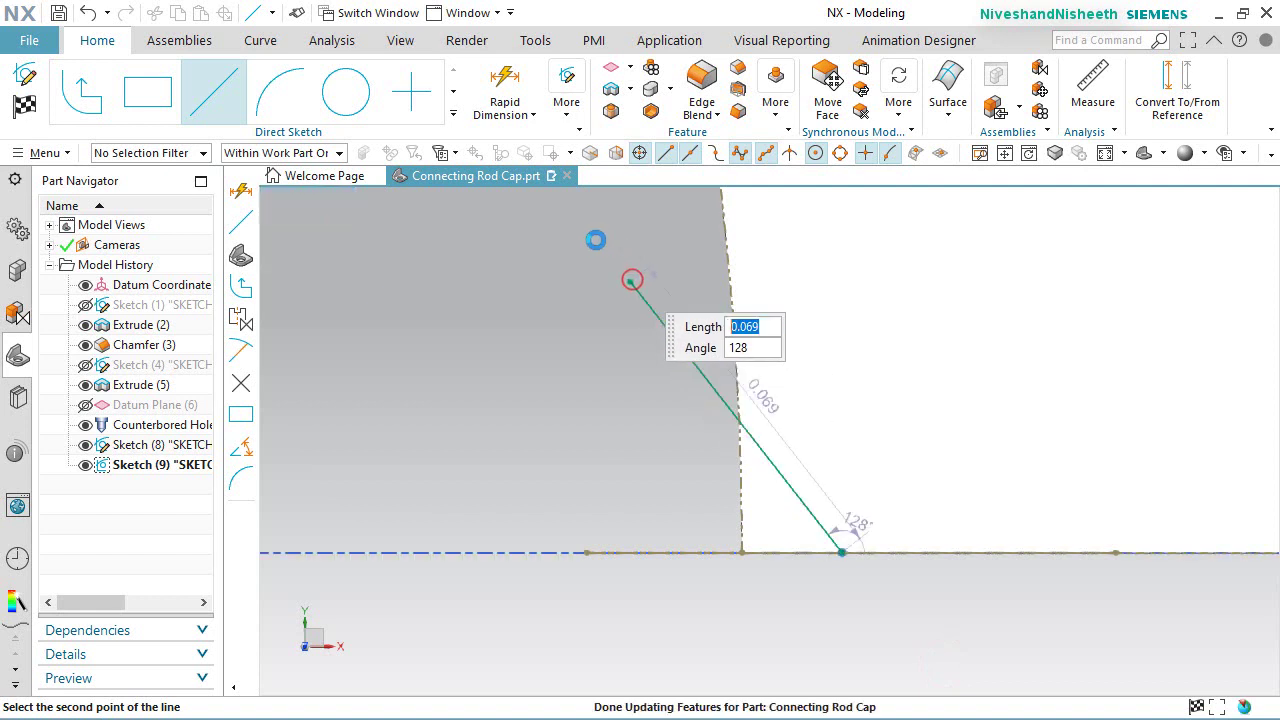
Step: Add an Angular Dimension between the slanted line and the projected horizontal line, and finish the sketch
{"action": "left_click", "coordinate": [514, 111]}
{"action": "left_click", "coordinate": [548, 212]}
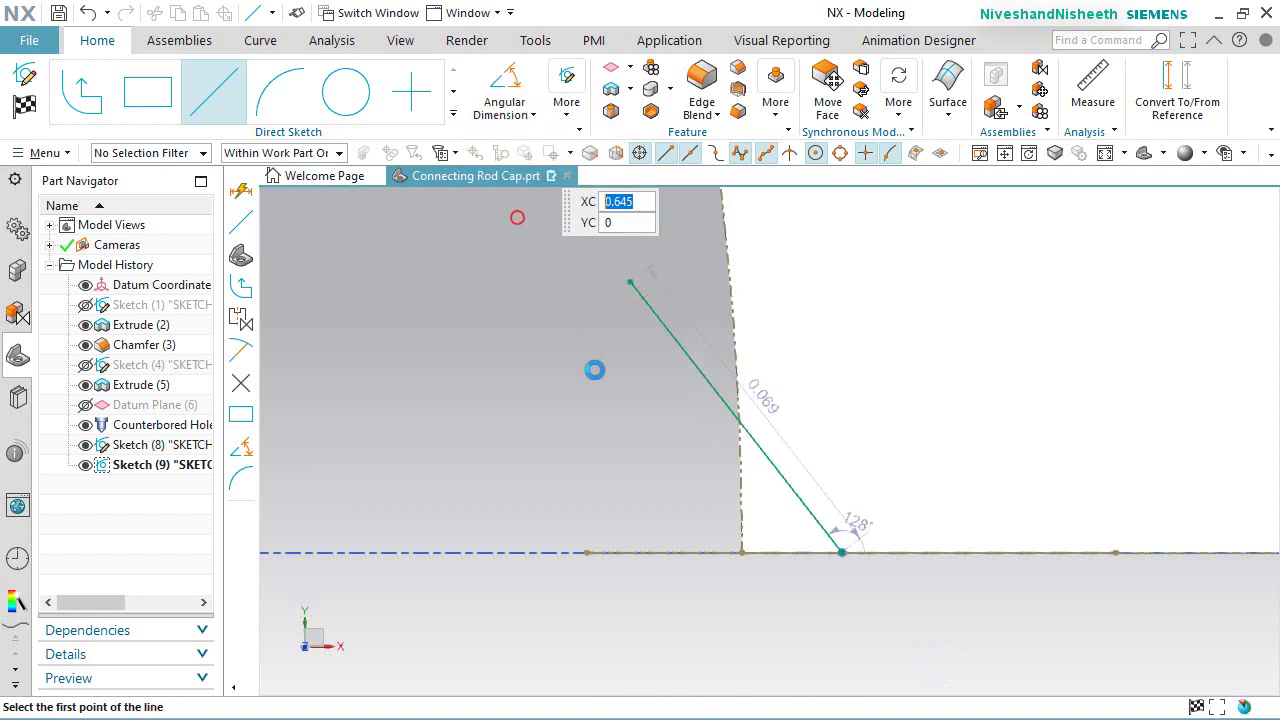
{"action": "left_click", "coordinate": [670, 338]}
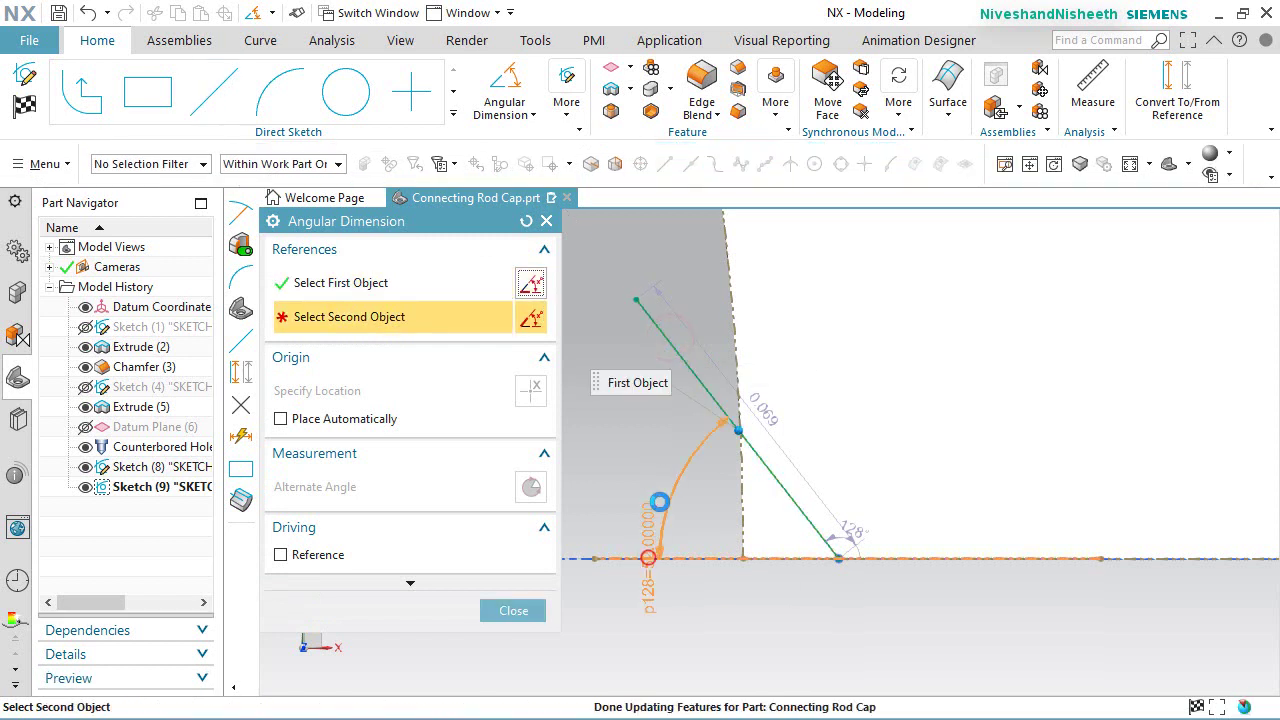
{"action": "left_click", "coordinate": [649, 557]}
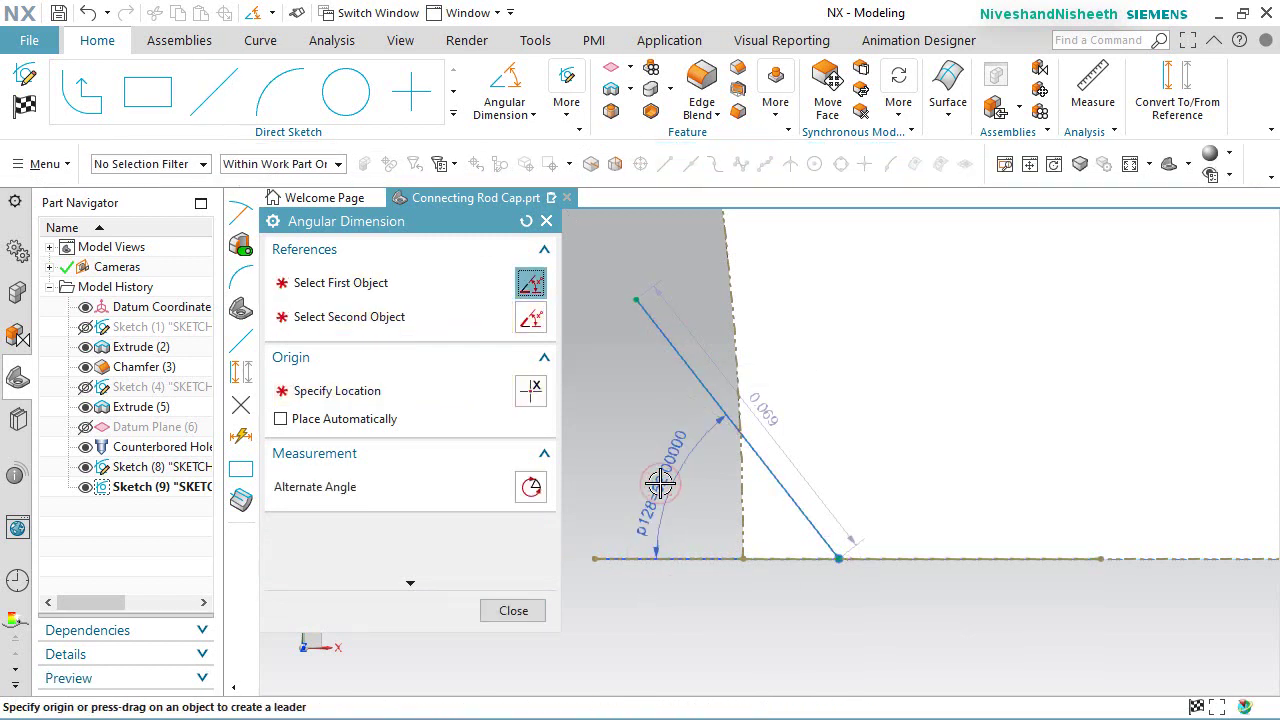
{"action": "left_click", "coordinate": [688, 465]}
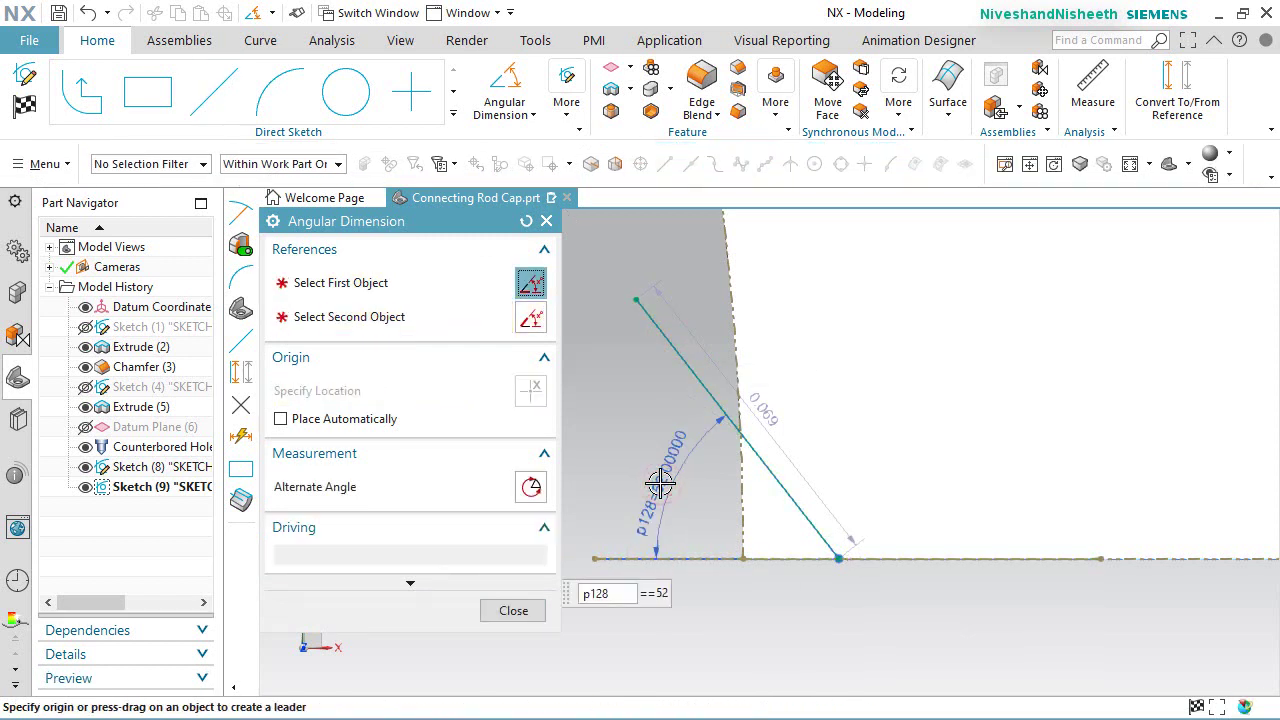
{"action": "left_click", "coordinate": [530, 610]}
{"action": "left_click", "coordinate": [33, 109]}
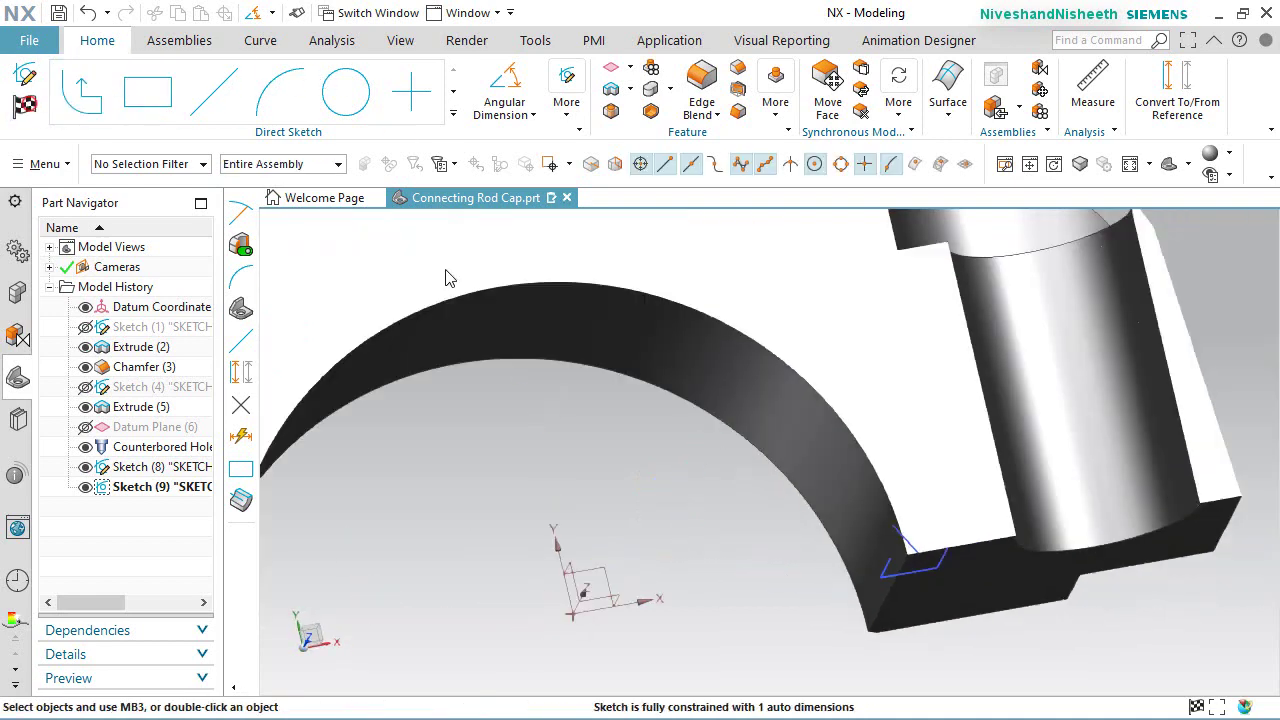
Step: Turn off the section clipping to show the whole cap and return to the modeling commands
{"action": "left_click", "coordinate": [403, 40]}
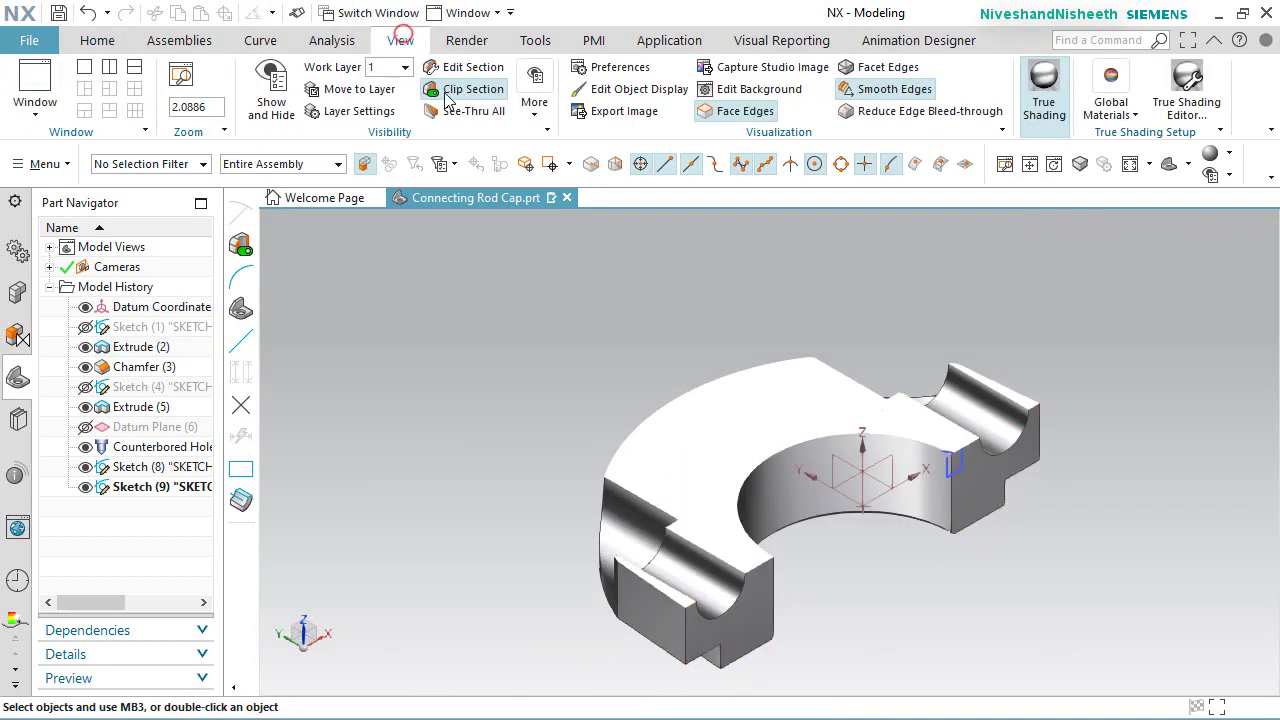
{"action": "left_click", "coordinate": [452, 90]}
{"action": "left_click", "coordinate": [98, 40]}
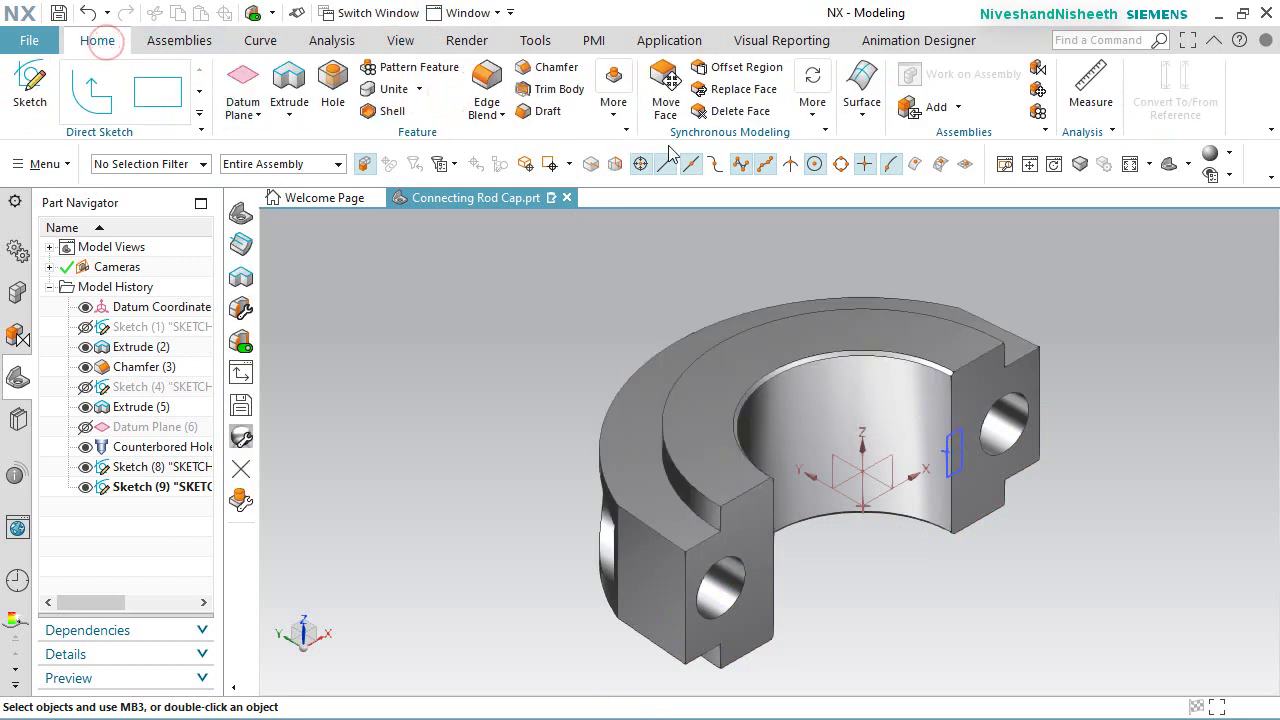
Step: Start a Swept feature using the rectangle sketch at the bore edge as the section and the slanted line as the guide
{"action": "scroll", "coordinate": [1000, 420], "scroll_direction": "up", "scroll_amount": 5}
{"action": "right_click", "coordinate": [1154, 596]}
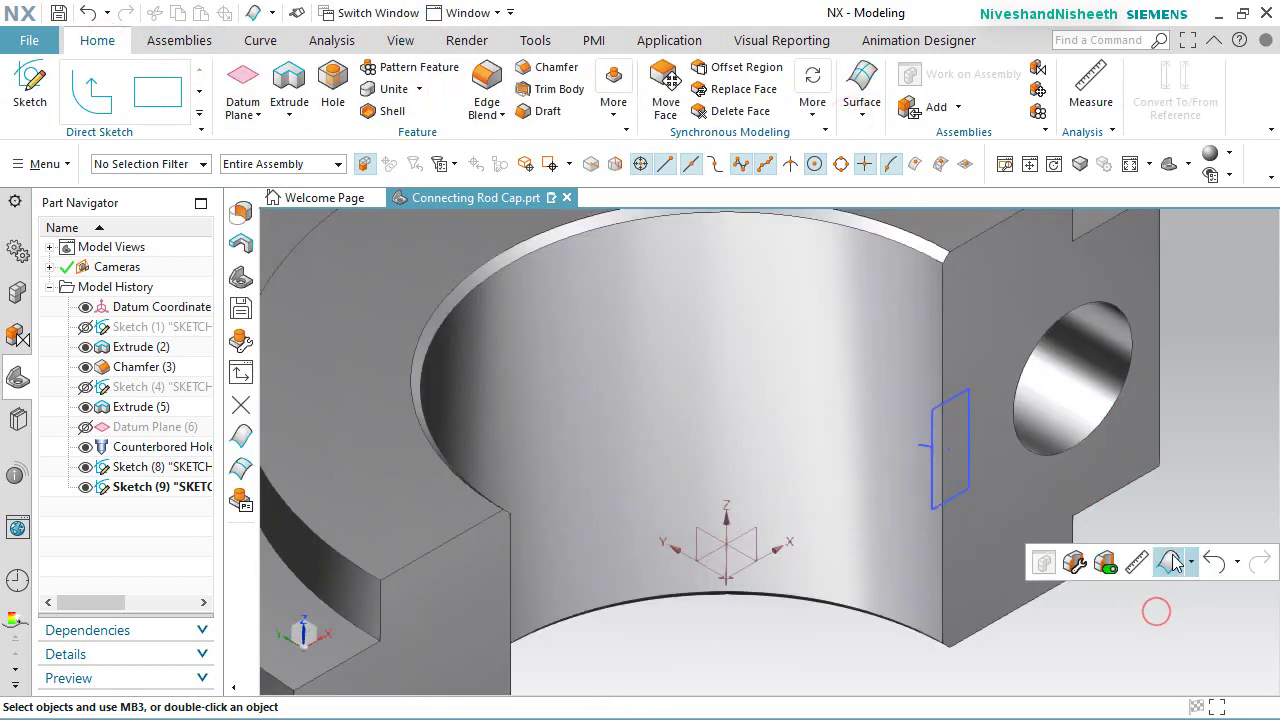
{"action": "left_click", "coordinate": [1172, 551]}
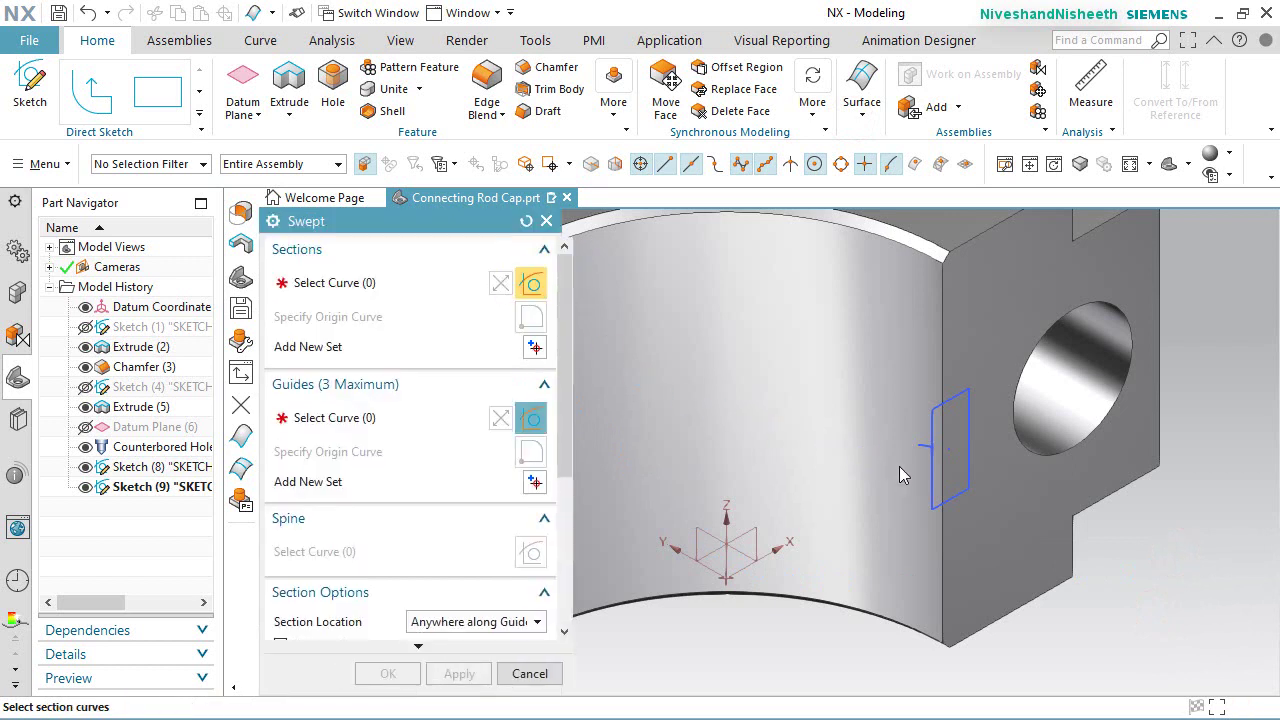
{"action": "left_click", "coordinate": [932, 467]}
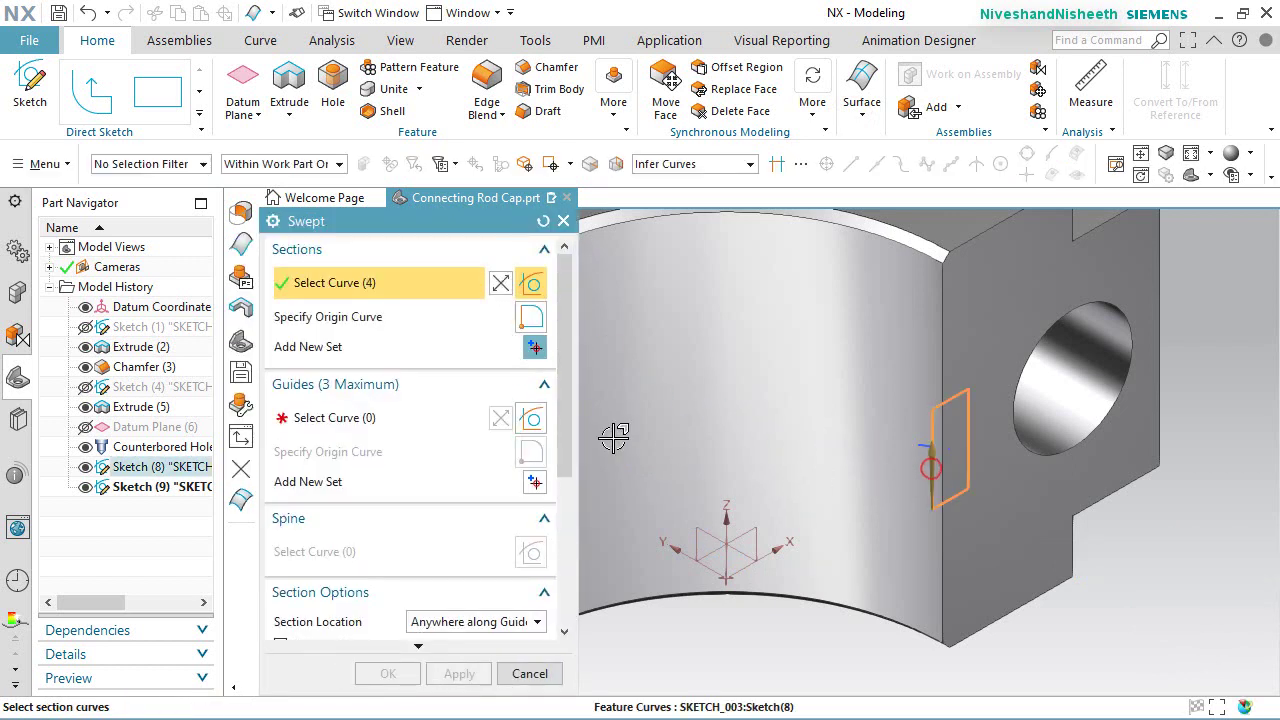
{"action": "left_click", "coordinate": [366, 418]}
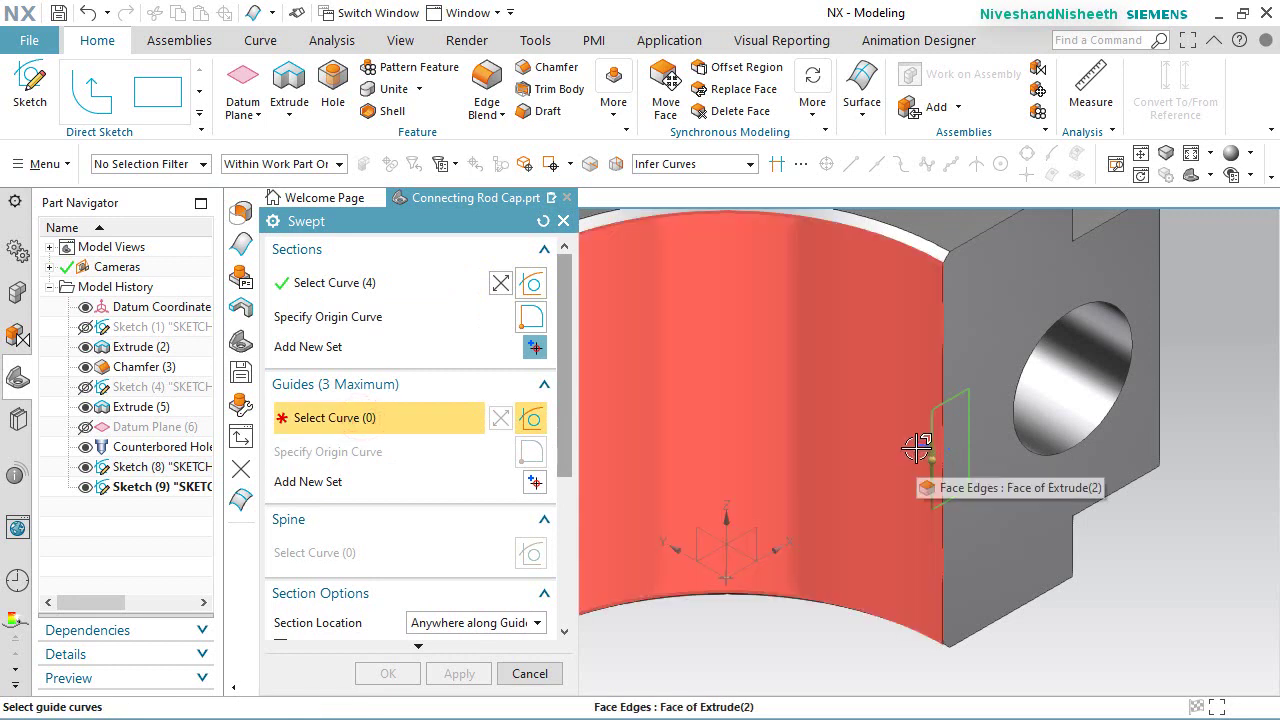
{"action": "left_click", "coordinate": [918, 445]}
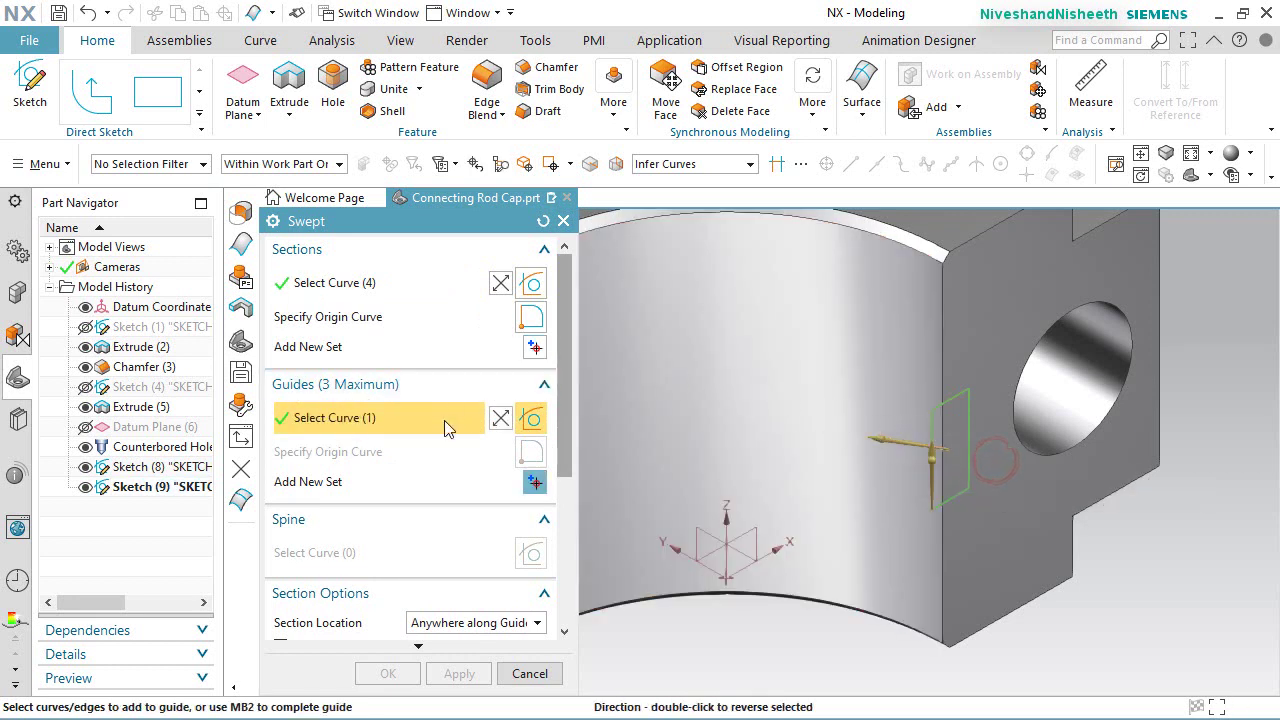
Step: Orient the swept section by Face Normals to the cap's flat mating face with the bolt hole, and create the sweep
{"action": "scroll", "coordinate": [437, 470], "scroll_direction": "down", "scroll_amount": 5}
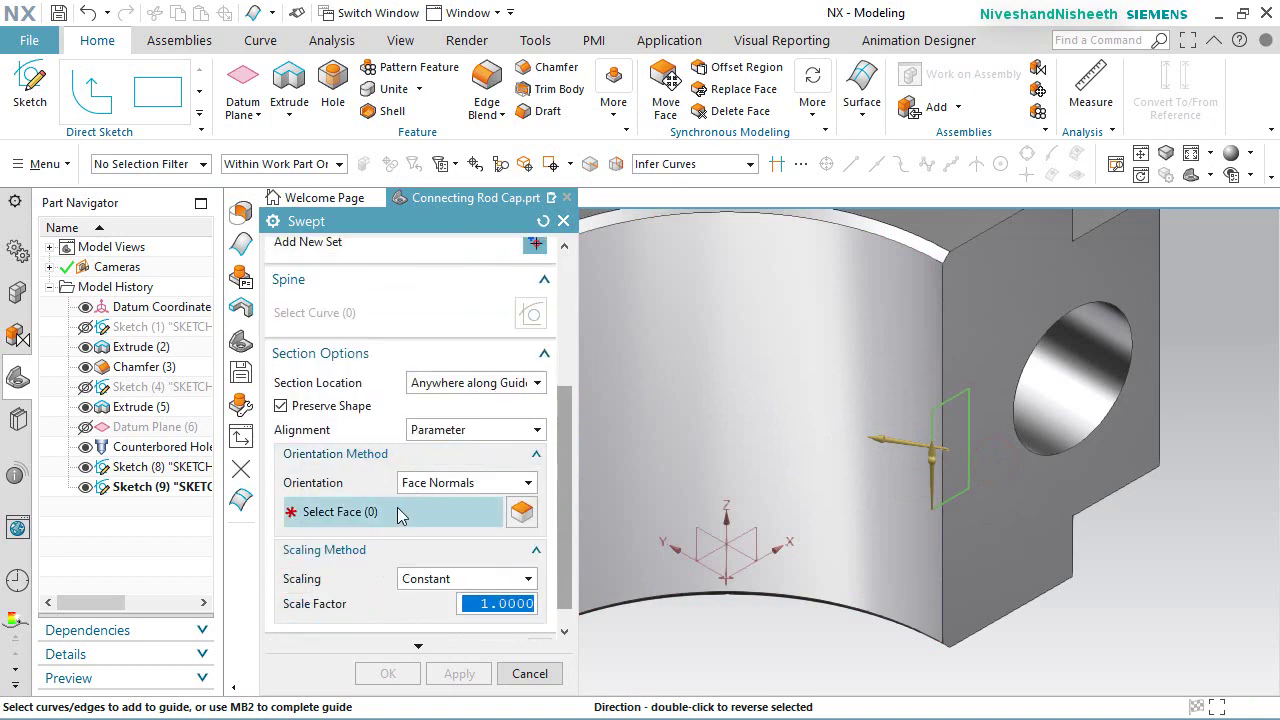
{"action": "left_click", "coordinate": [400, 514]}
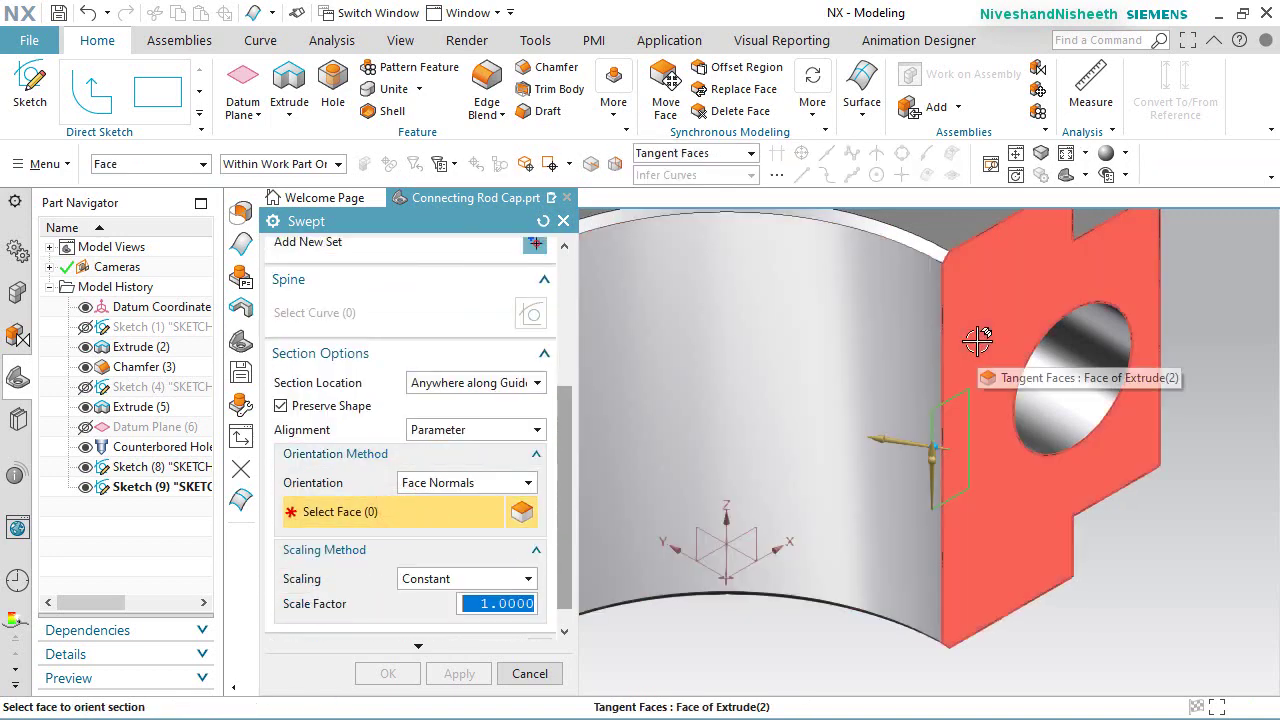
{"action": "left_click", "coordinate": [978, 341]}
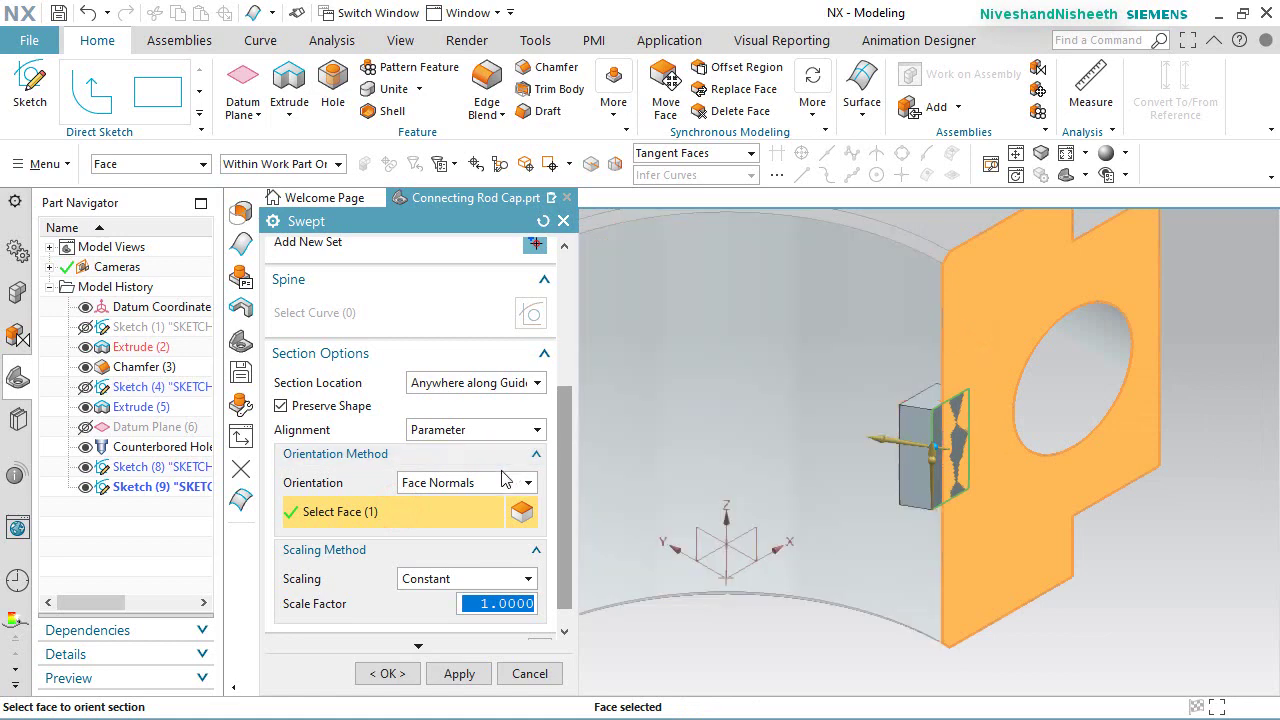
{"action": "scroll", "coordinate": [505, 480], "scroll_direction": "down", "scroll_amount": 1}
{"action": "left_click", "coordinate": [400, 673]}
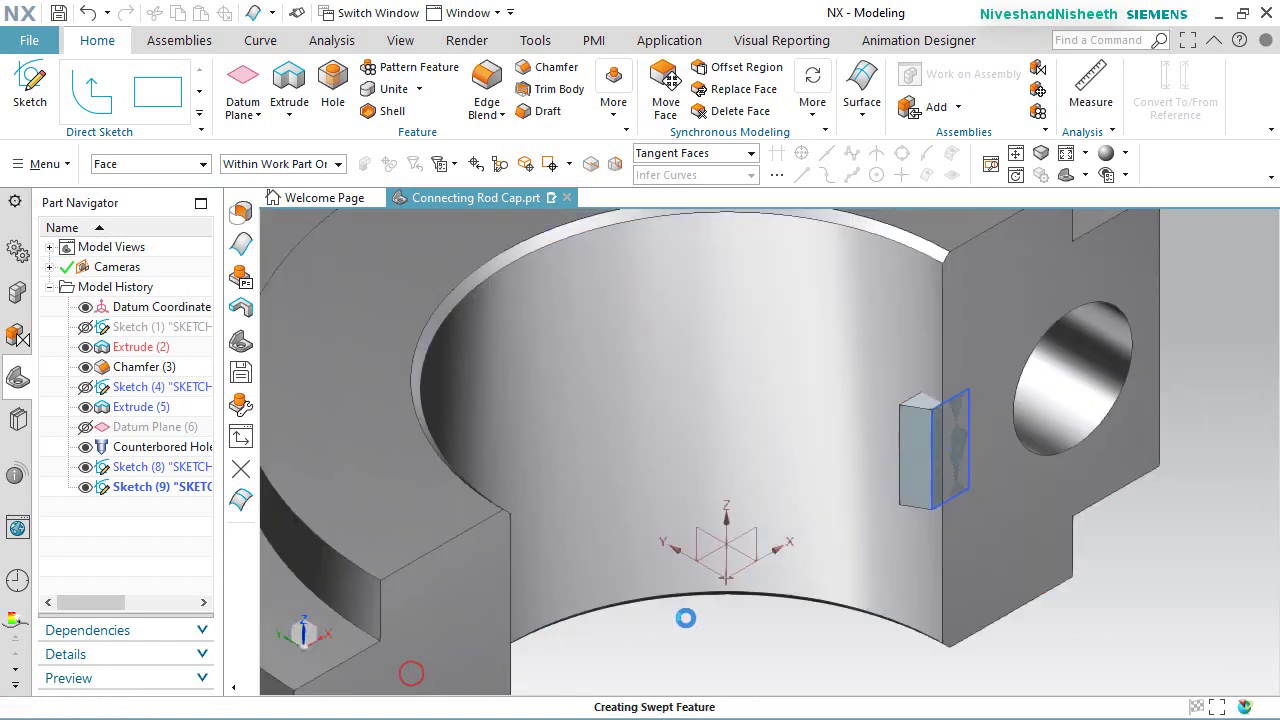
Step: Subtract the swept block from the cap body to cut the notch at the bore edge
{"action": "left_click", "coordinate": [394, 89]}
{"action": "left_click", "coordinate": [394, 89]}
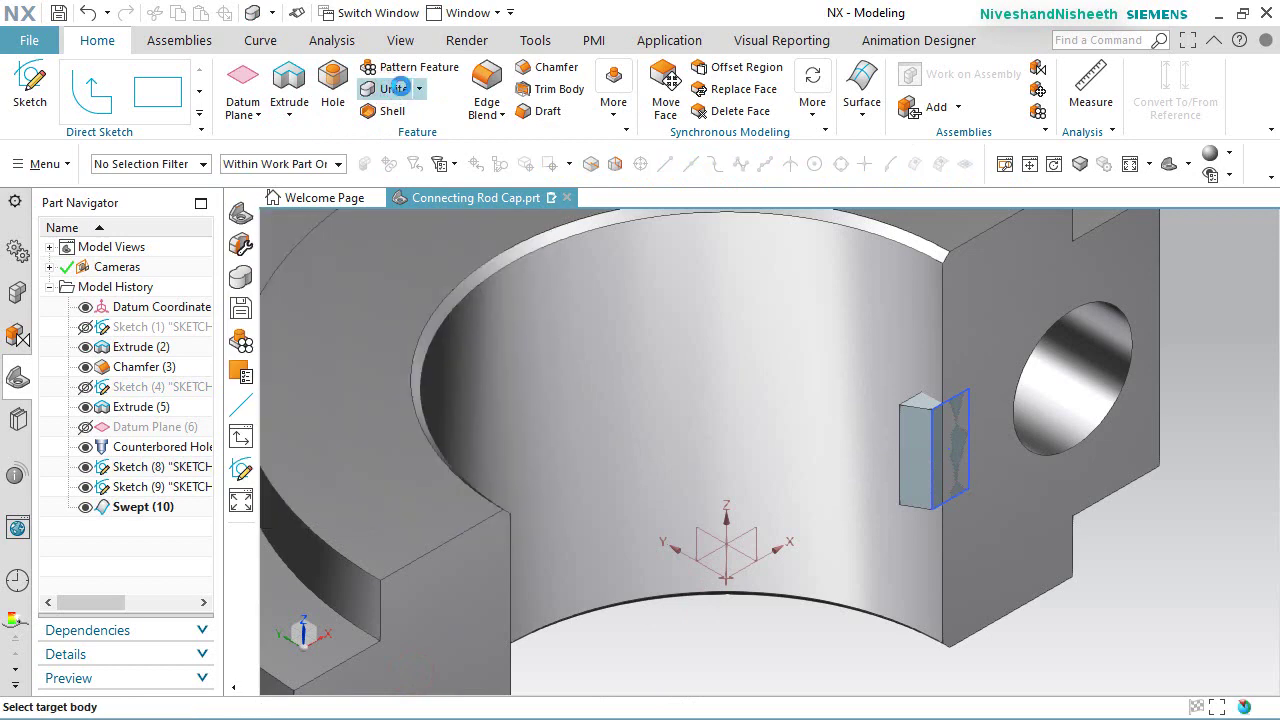
{"action": "left_click", "coordinate": [419, 89]}
{"action": "left_click", "coordinate": [410, 140]}
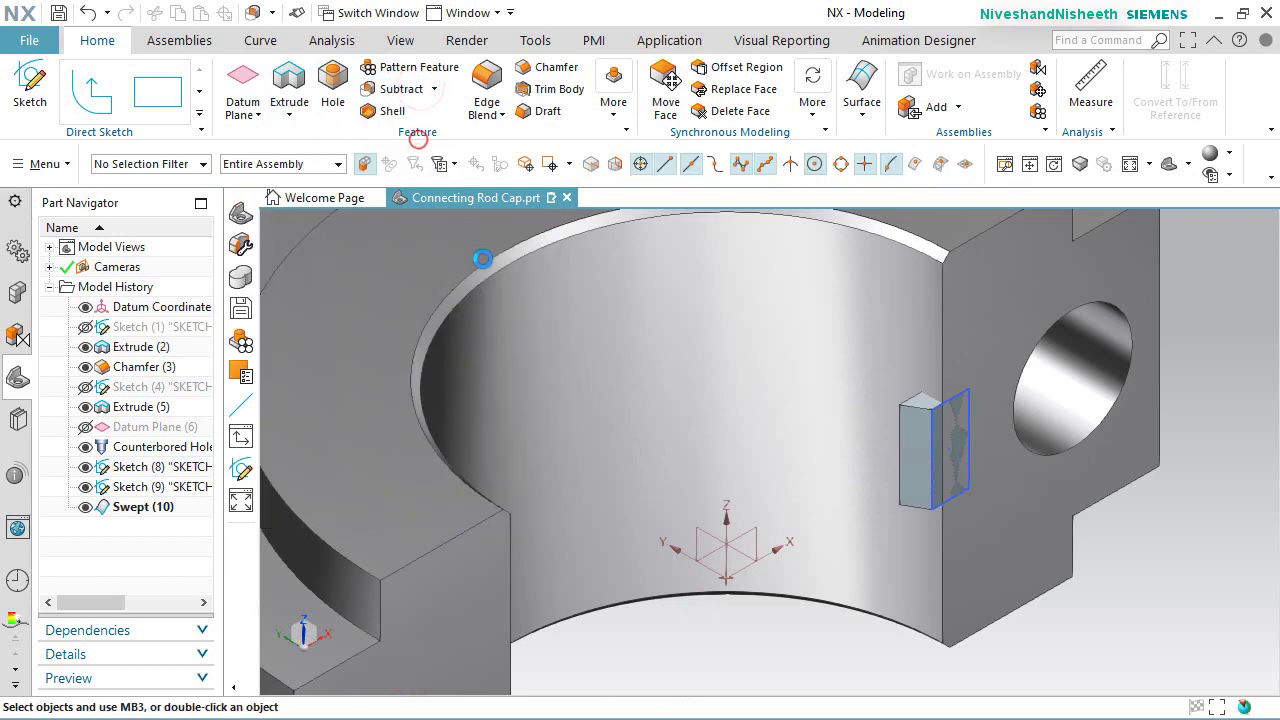
{"action": "left_click", "coordinate": [798, 371]}
{"action": "left_click", "coordinate": [914, 443]}
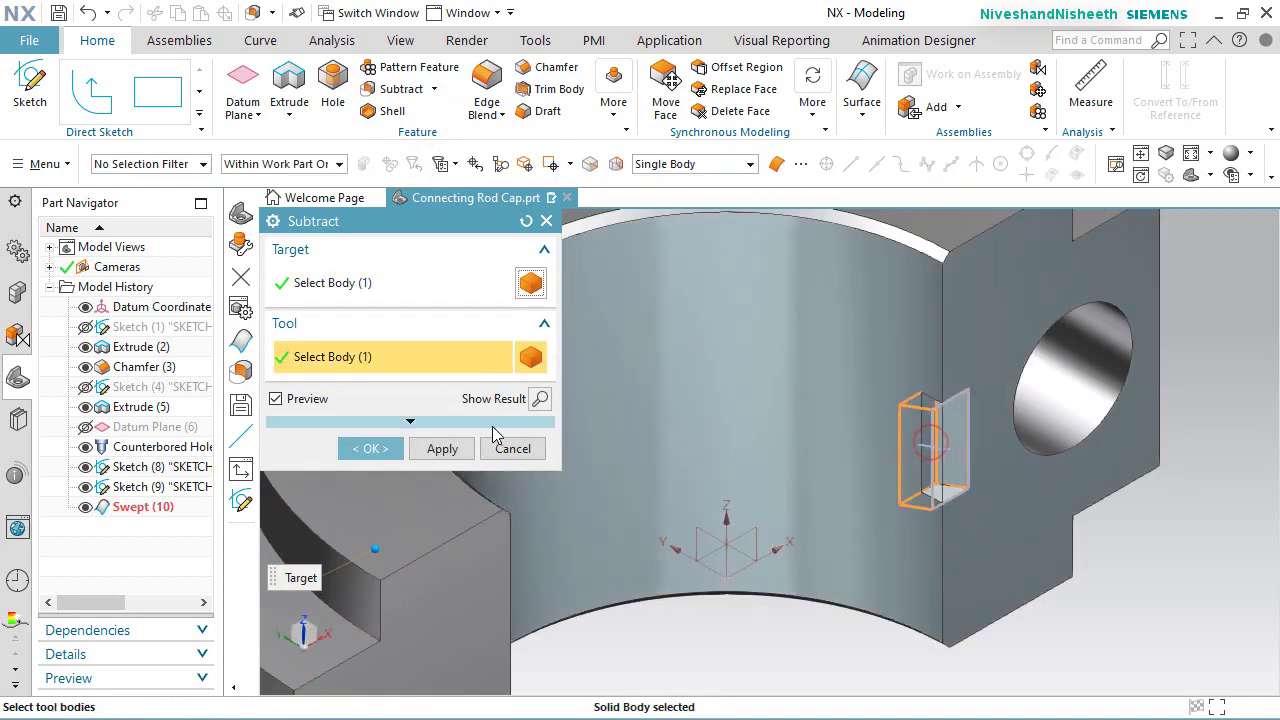
{"action": "left_click", "coordinate": [369, 448]}
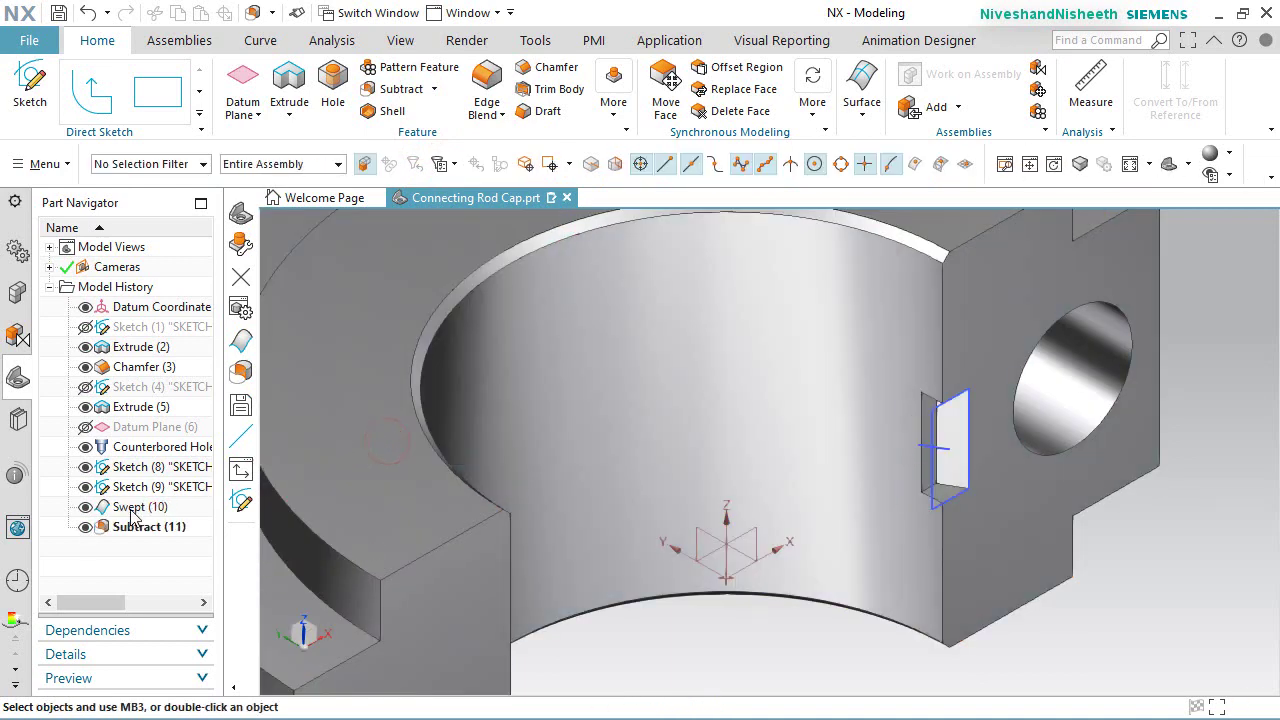
Step: Hide the rectangle and slanted-line sketches of the notch and save the cap part
{"action": "left_click", "coordinate": [85, 487]}
{"action": "left_click", "coordinate": [85, 467]}
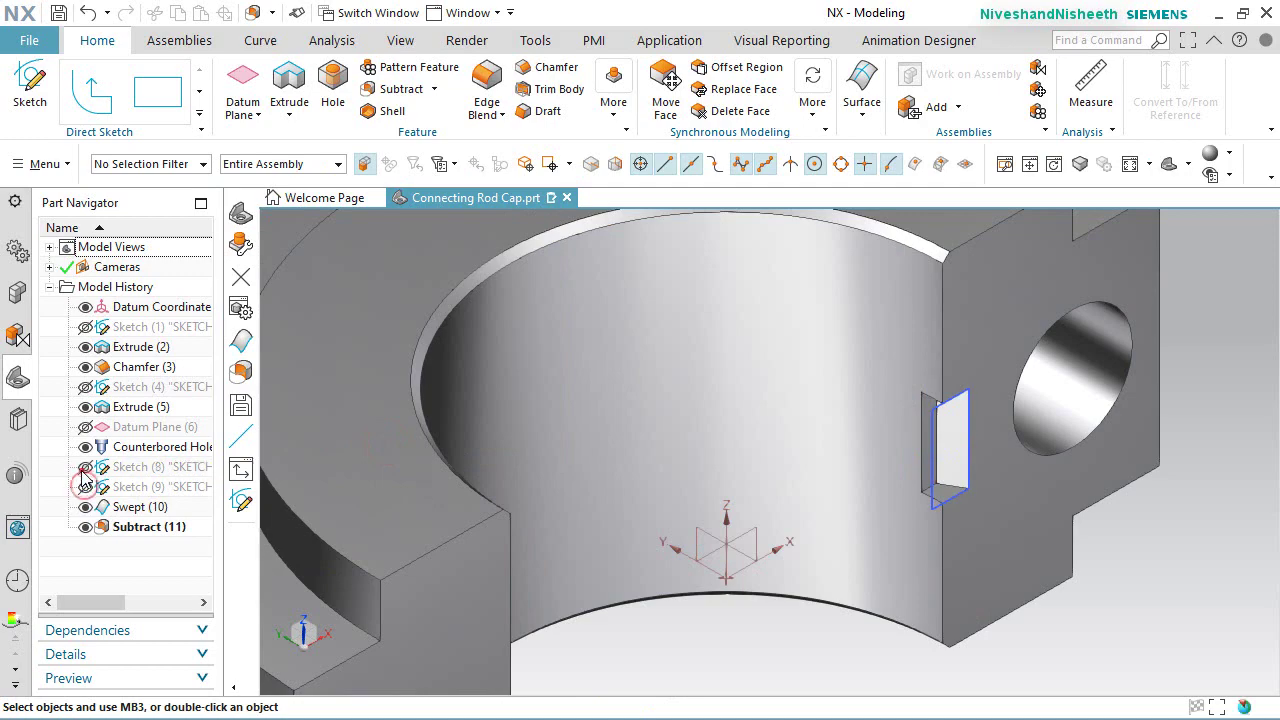
{"action": "middle_click_drag", "start_coordinate": [938, 475], "coordinate": [1010, 328]}
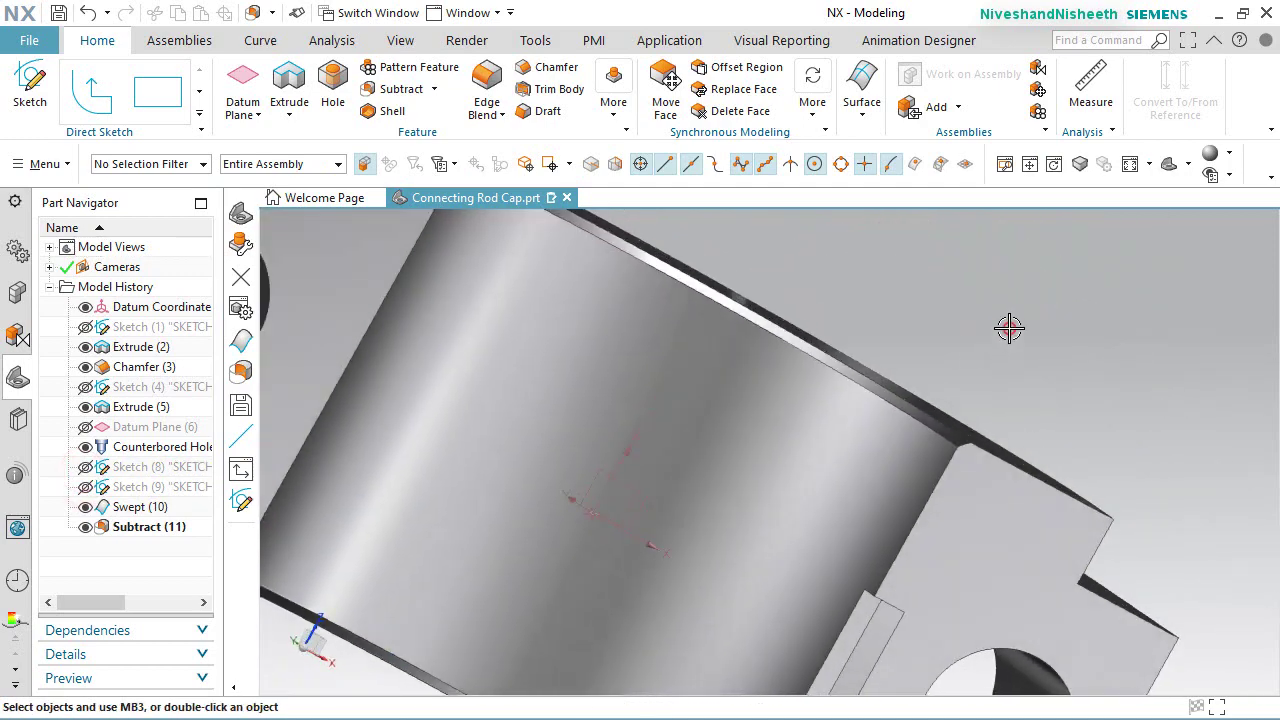
{"action": "key", "text": "Home"}
{"action": "key", "text": "ctrl+s"}
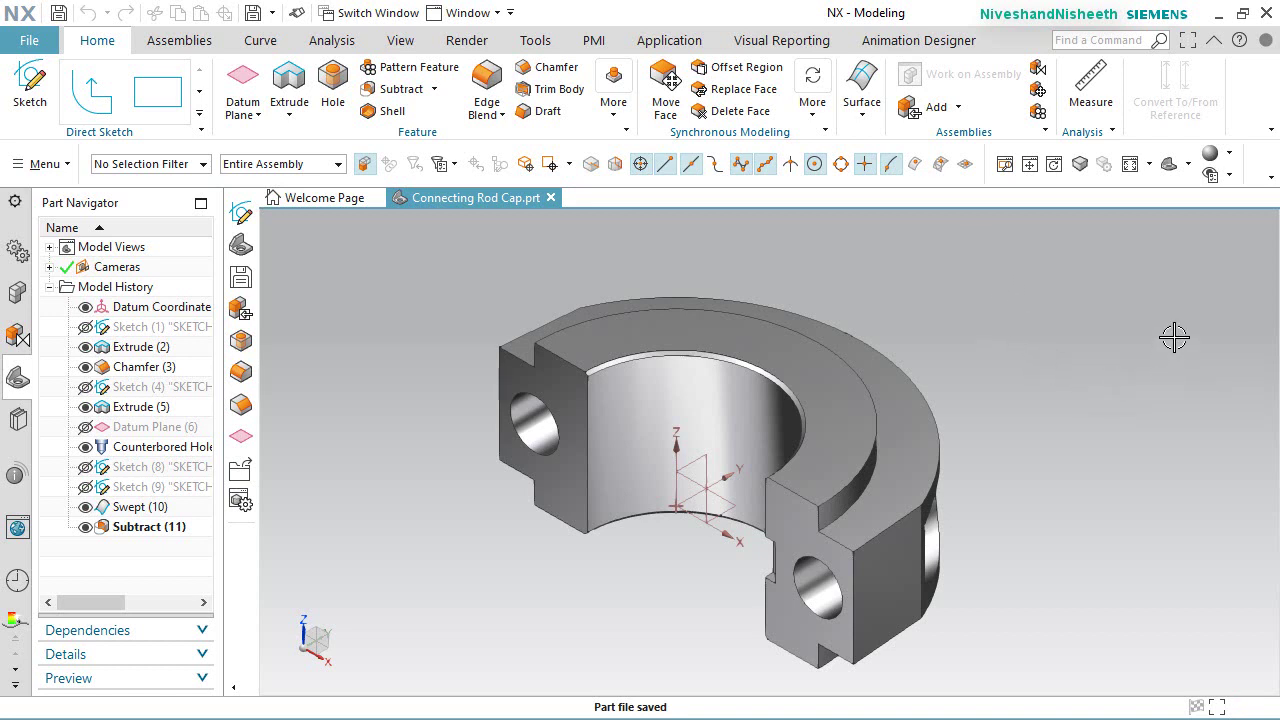
Step: Close the cap part and create a new inch Assembly file named "Connecting Rod & Connecting Rod Cap Assembly"
{"action": "left_click", "coordinate": [551, 197]}
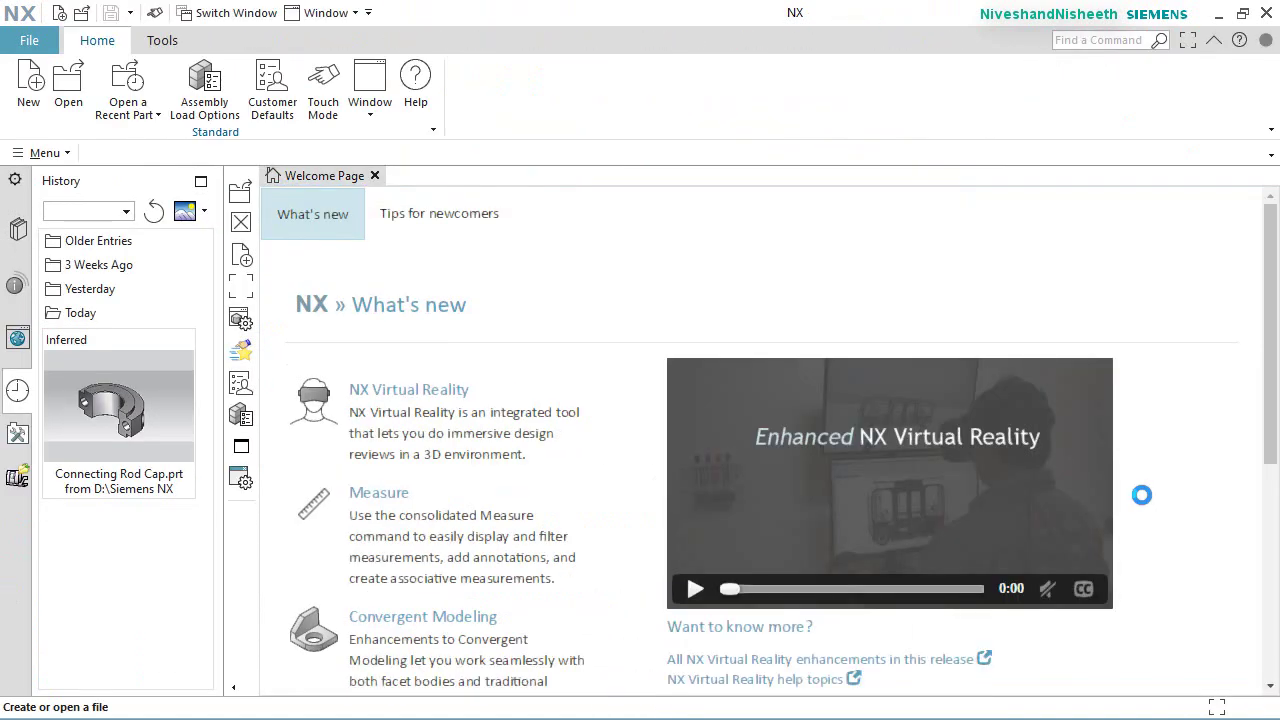
{"action": "left_click", "coordinate": [28, 80]}
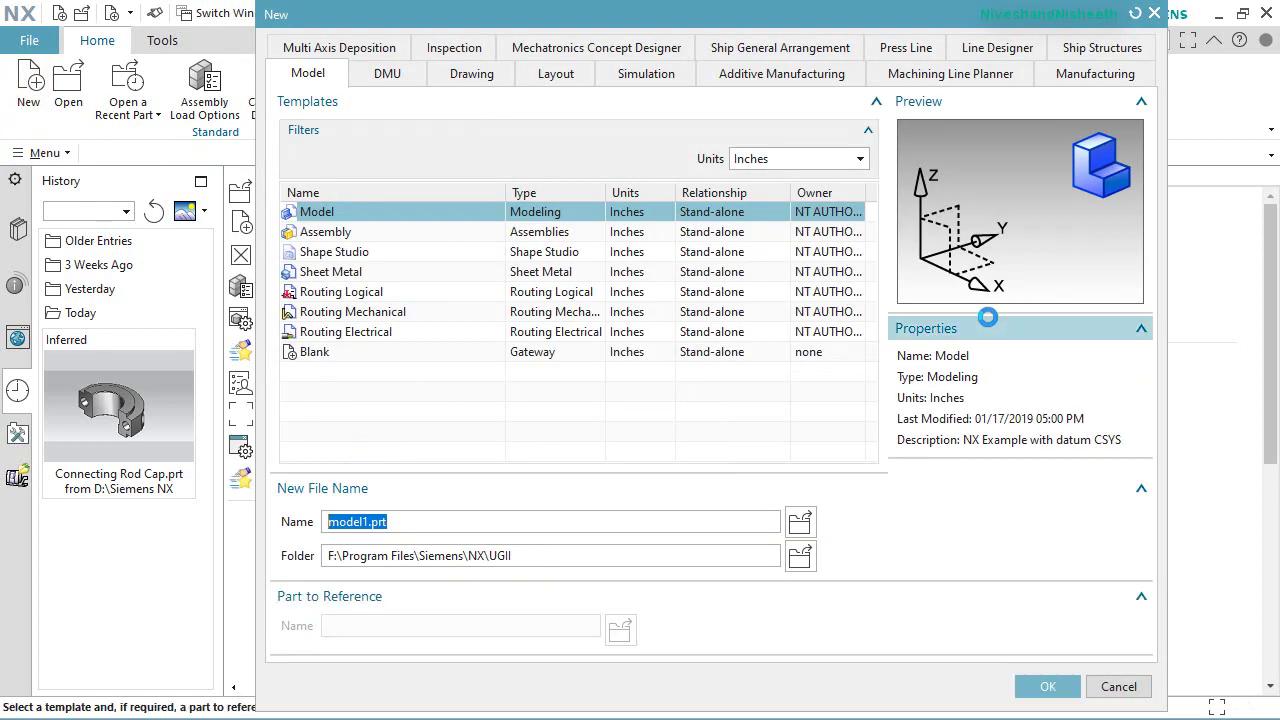
{"action": "left_click", "coordinate": [324, 235]}
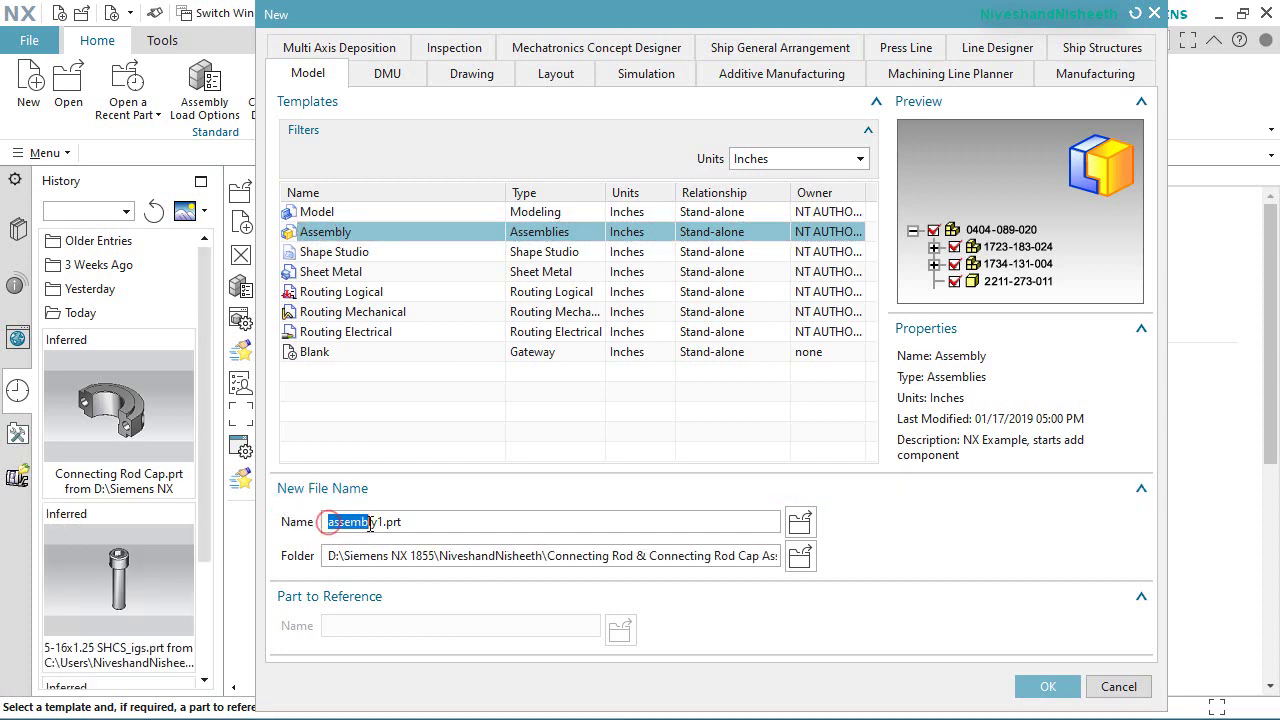
{"action": "left_click_drag", "start_coordinate": [370, 522], "coordinate": [379, 525]}
{"action": "type", "text": "Connecting Rod & Cap Assembly"}
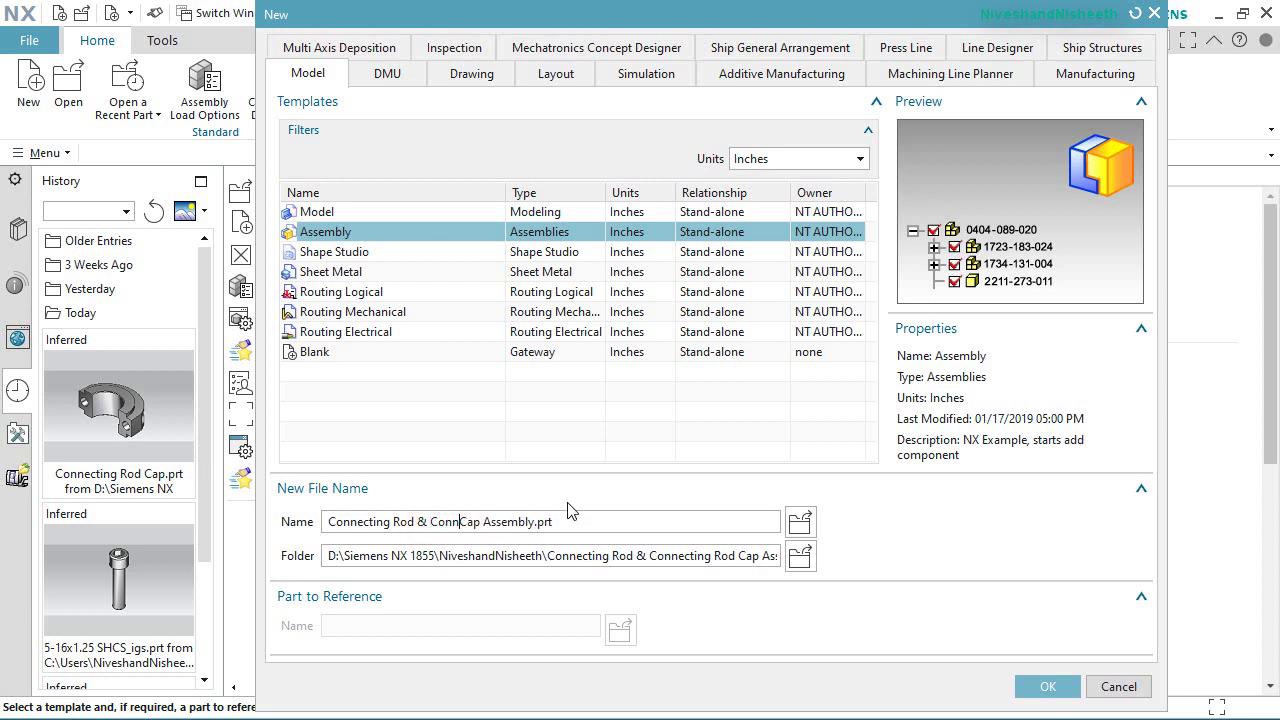
{"action": "type", "text": "Rod"}
{"action": "left_click", "coordinate": [1047, 686]}
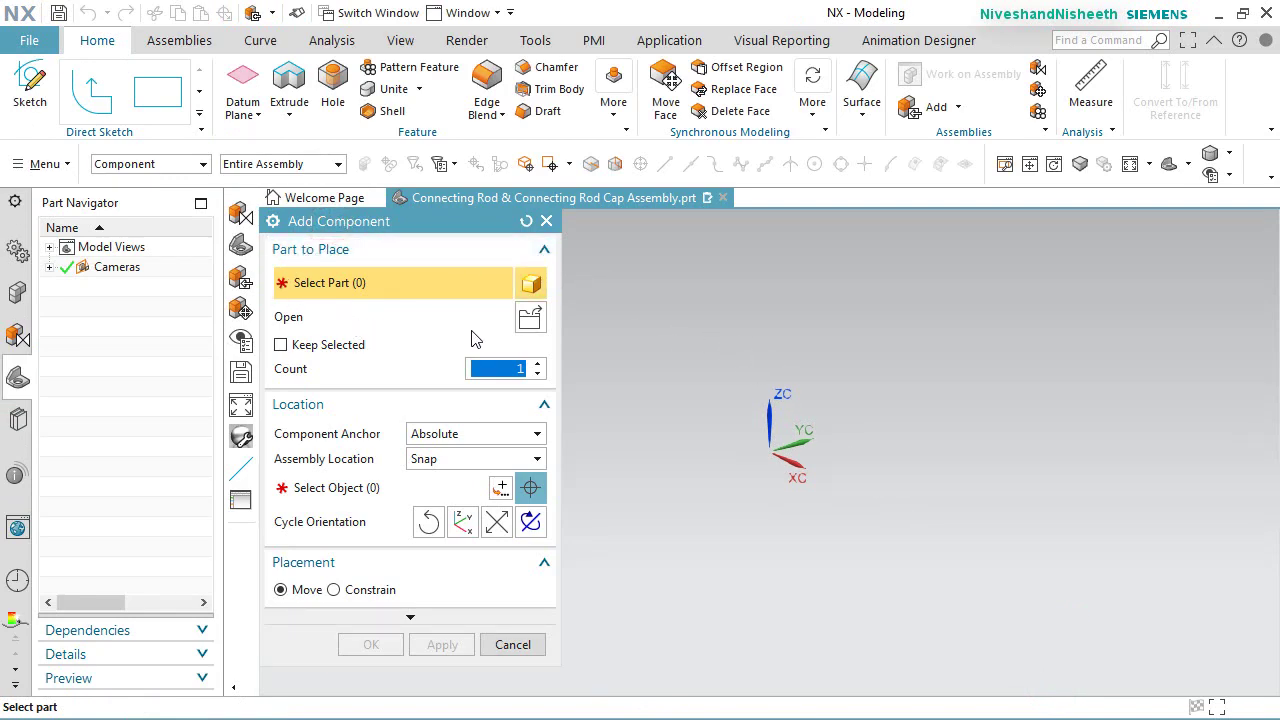
Step: Load Connecting Rod.prt as the component to add, showing the files in the folder as tiles
{"action": "left_click", "coordinate": [528, 316]}
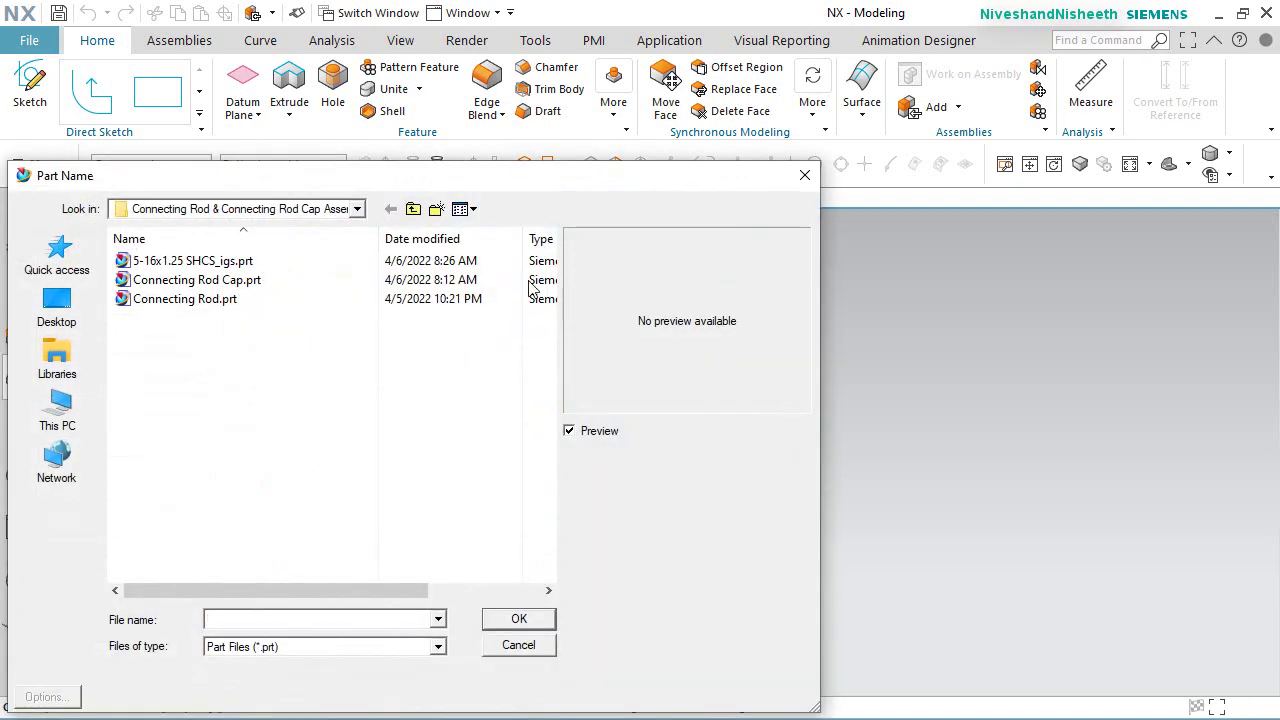
{"action": "left_click_drag", "start_coordinate": [555, 188], "coordinate": [860, 130]}
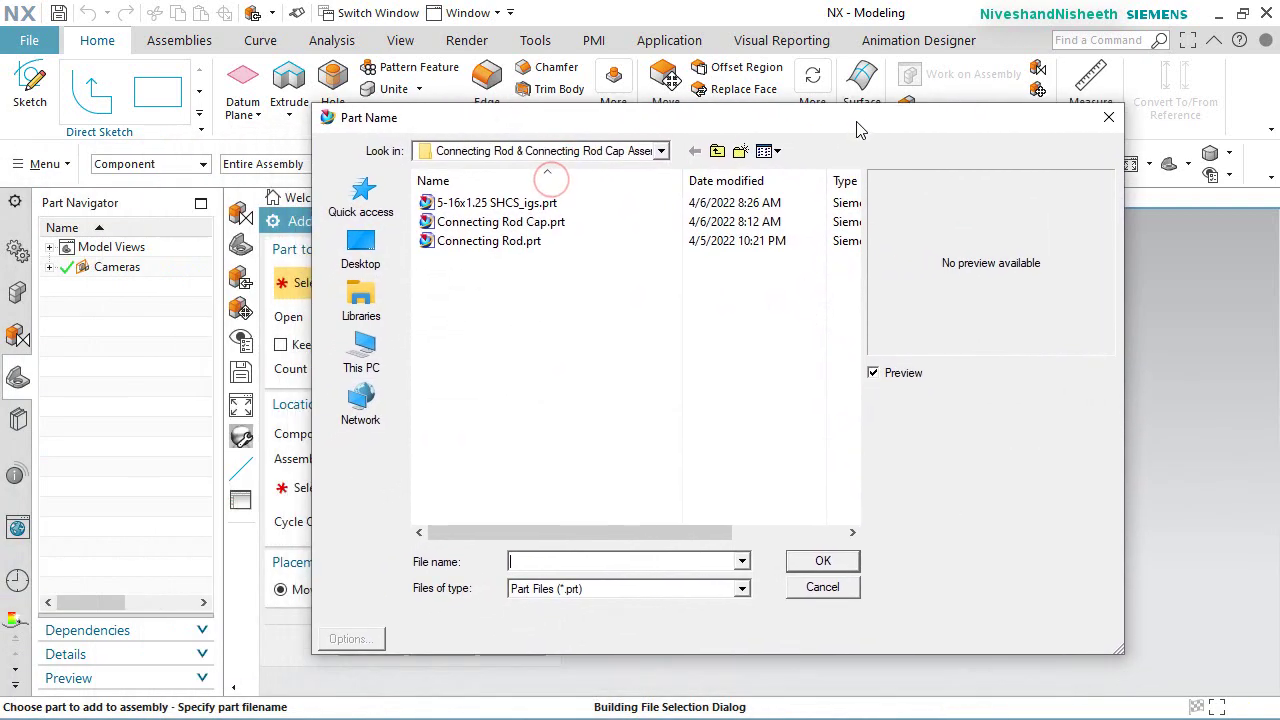
{"action": "left_click", "coordinate": [779, 150]}
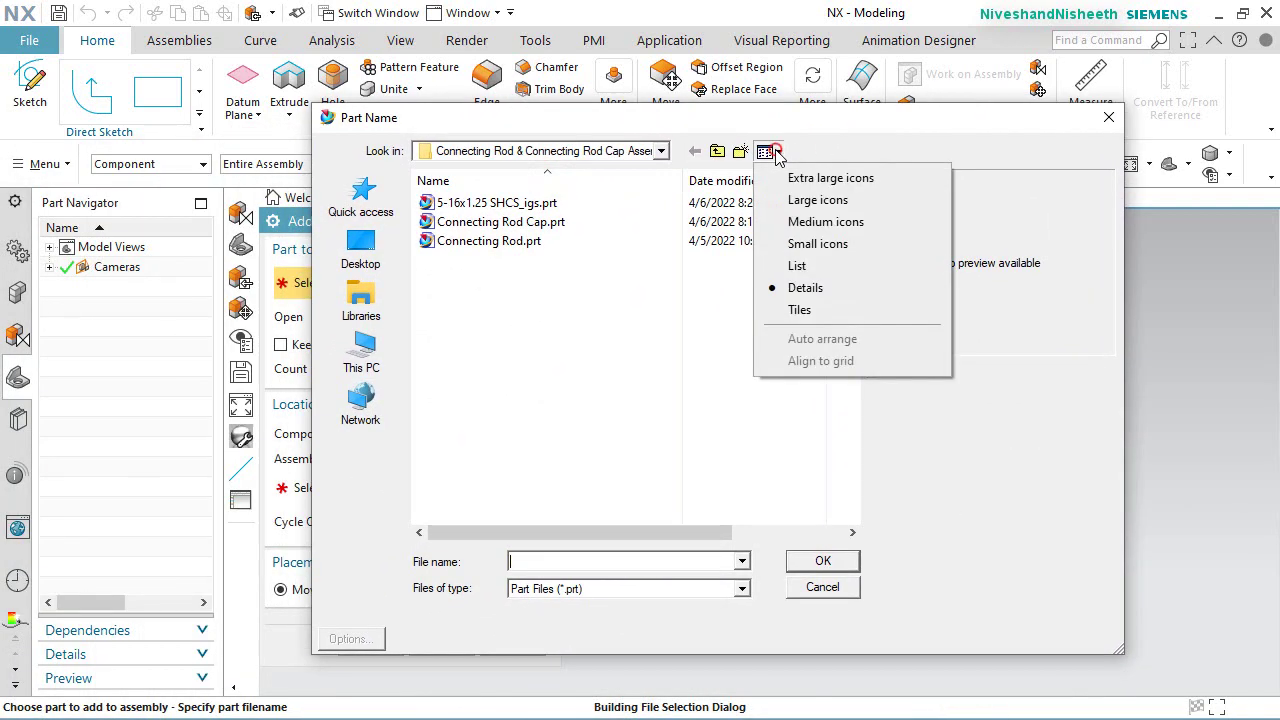
{"action": "left_click", "coordinate": [799, 310]}
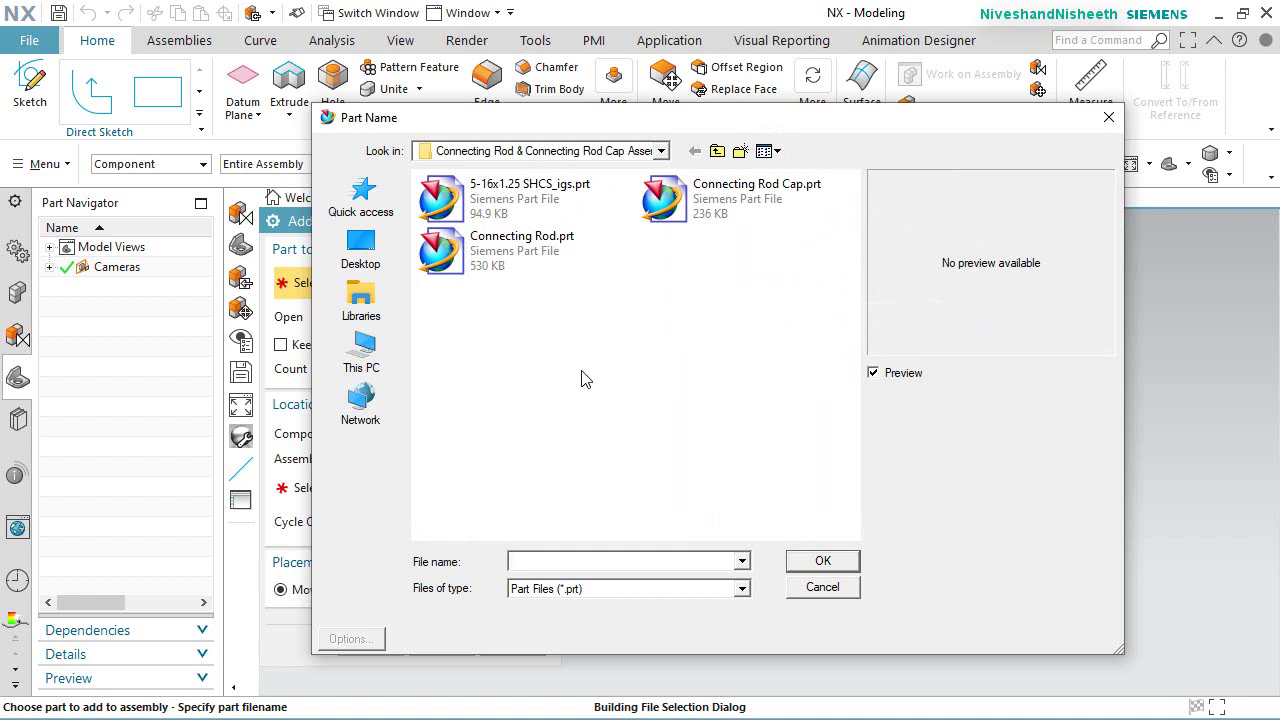
{"action": "left_click", "coordinate": [509, 247]}
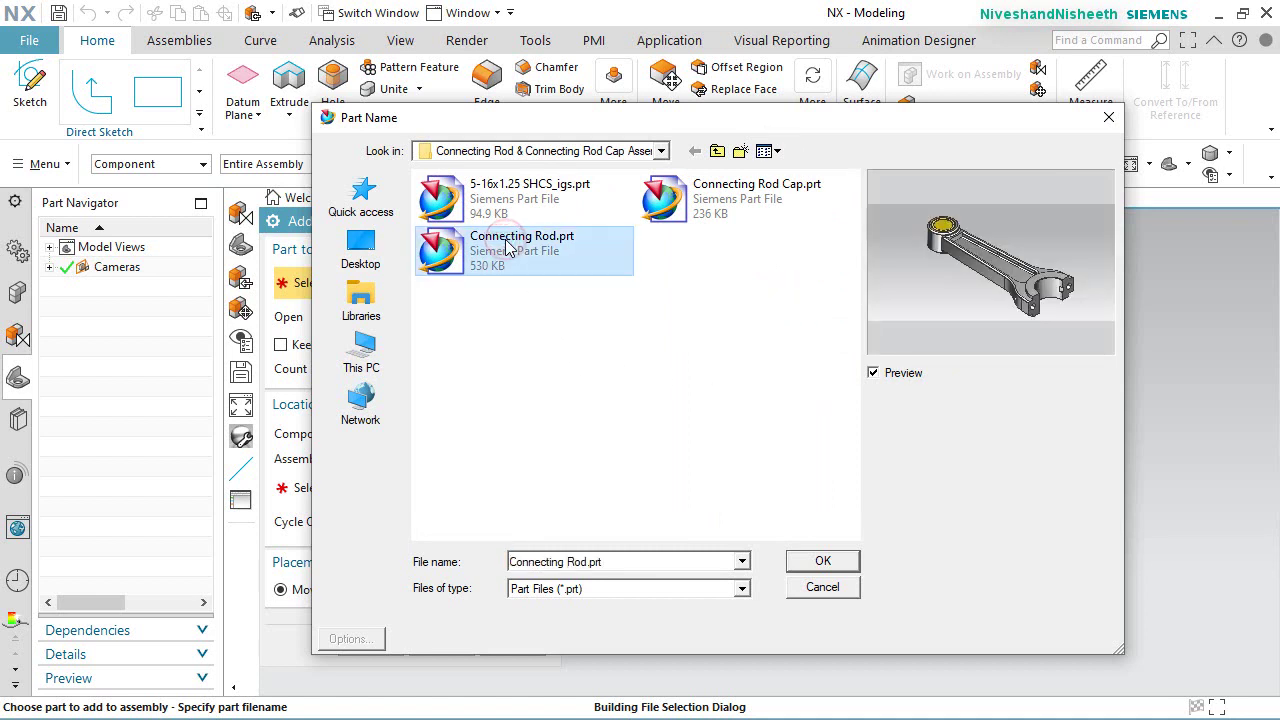
{"action": "left_click", "coordinate": [816, 562]}
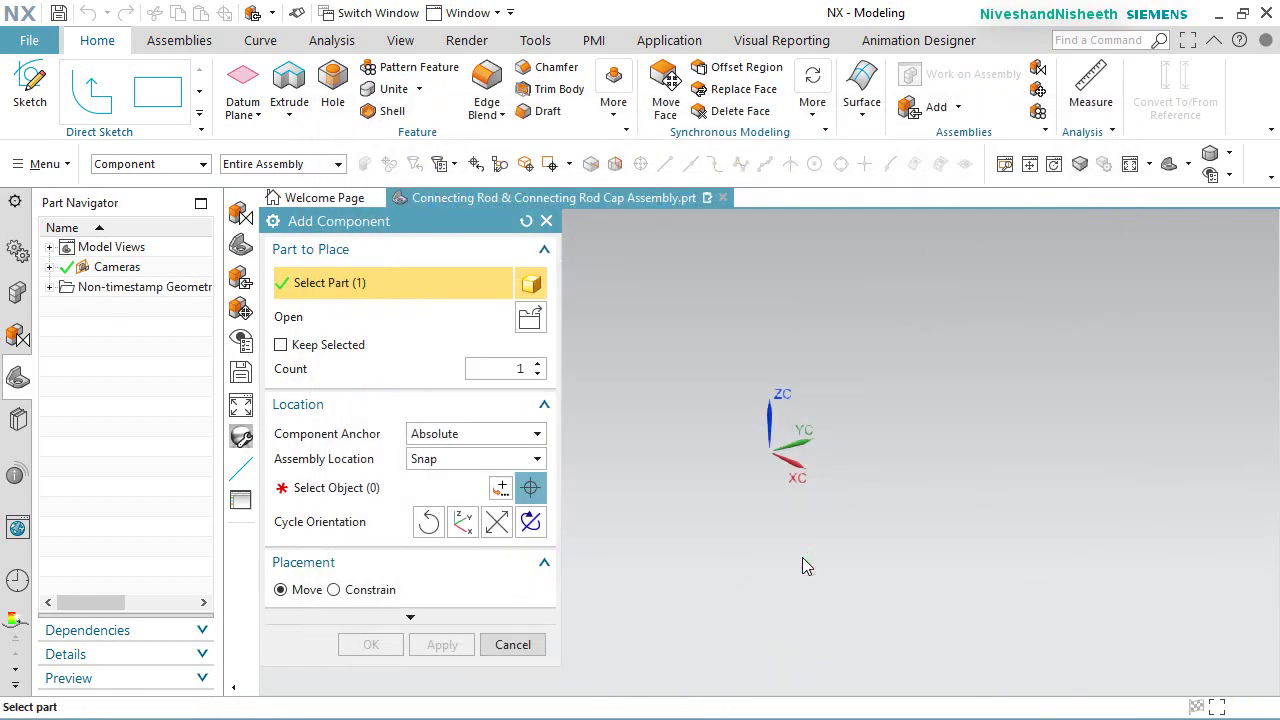
Step: Place the connecting rod at the WCS with the Absolute component anchor and create a Fix constraint for it
{"action": "left_click", "coordinate": [341, 488]}
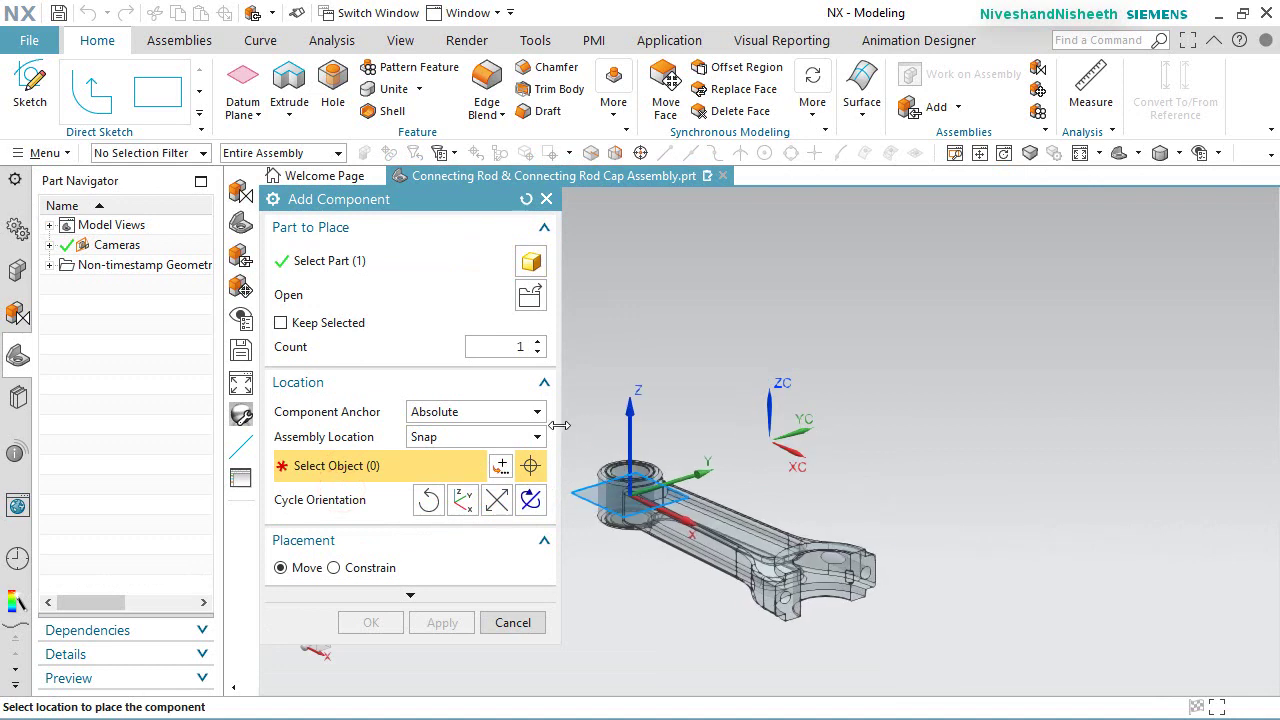
{"action": "left_click", "coordinate": [534, 413]}
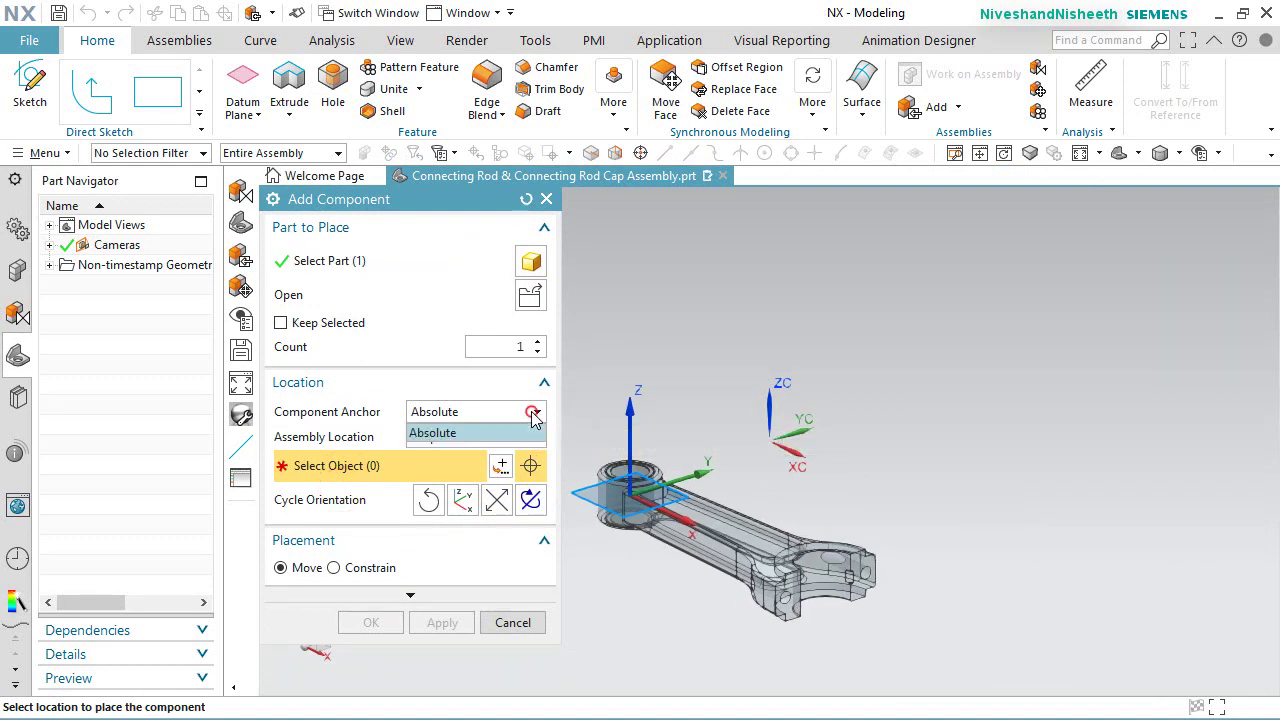
{"action": "left_click", "coordinate": [537, 415]}
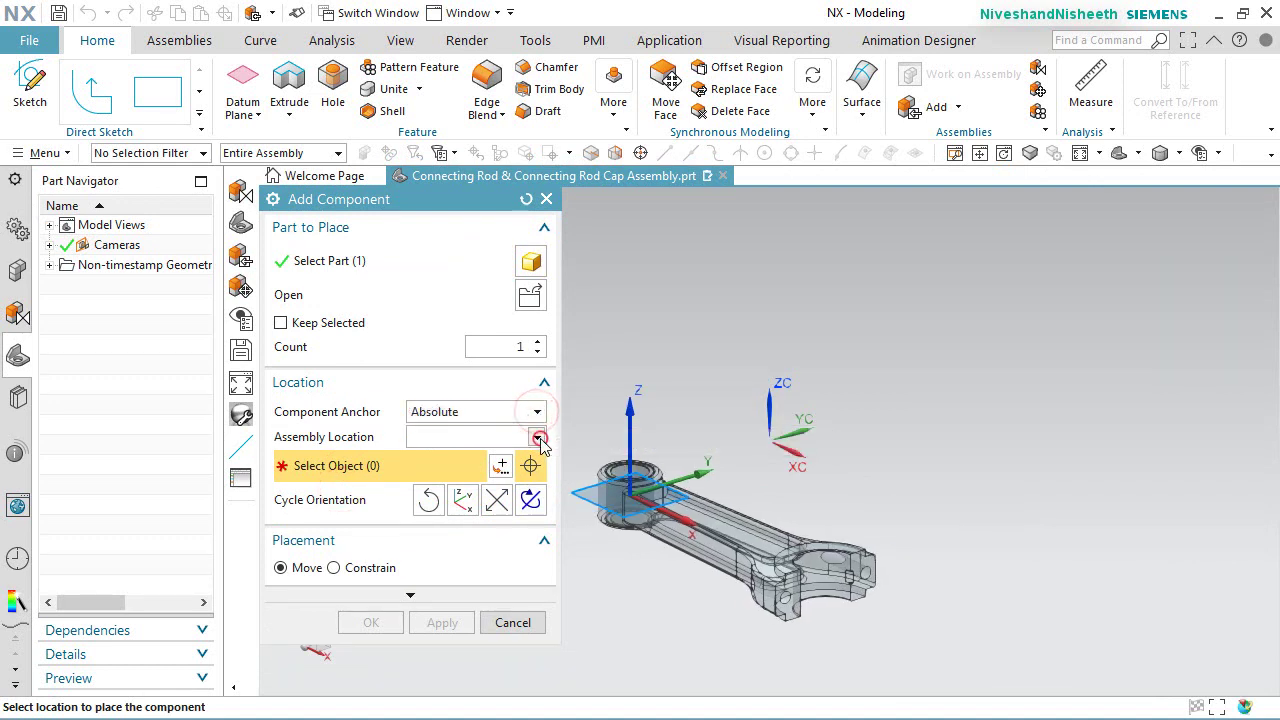
{"action": "left_click", "coordinate": [539, 438]}
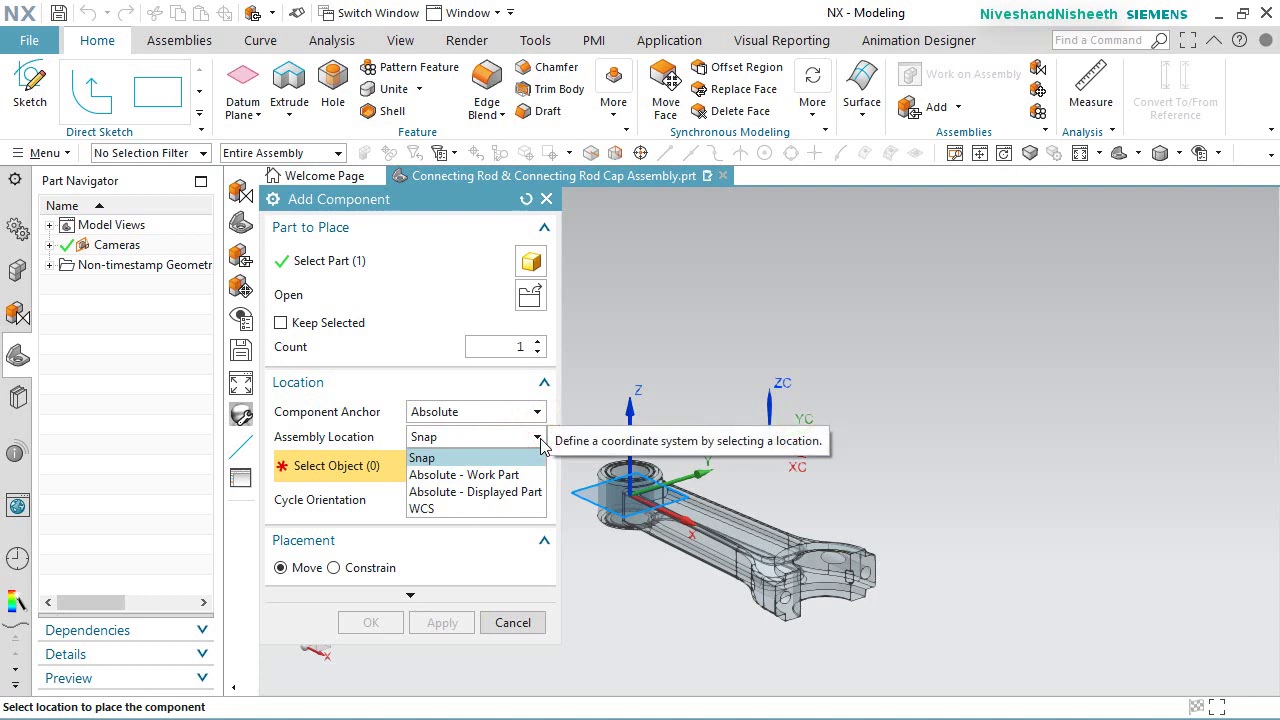
{"action": "left_click", "coordinate": [454, 510]}
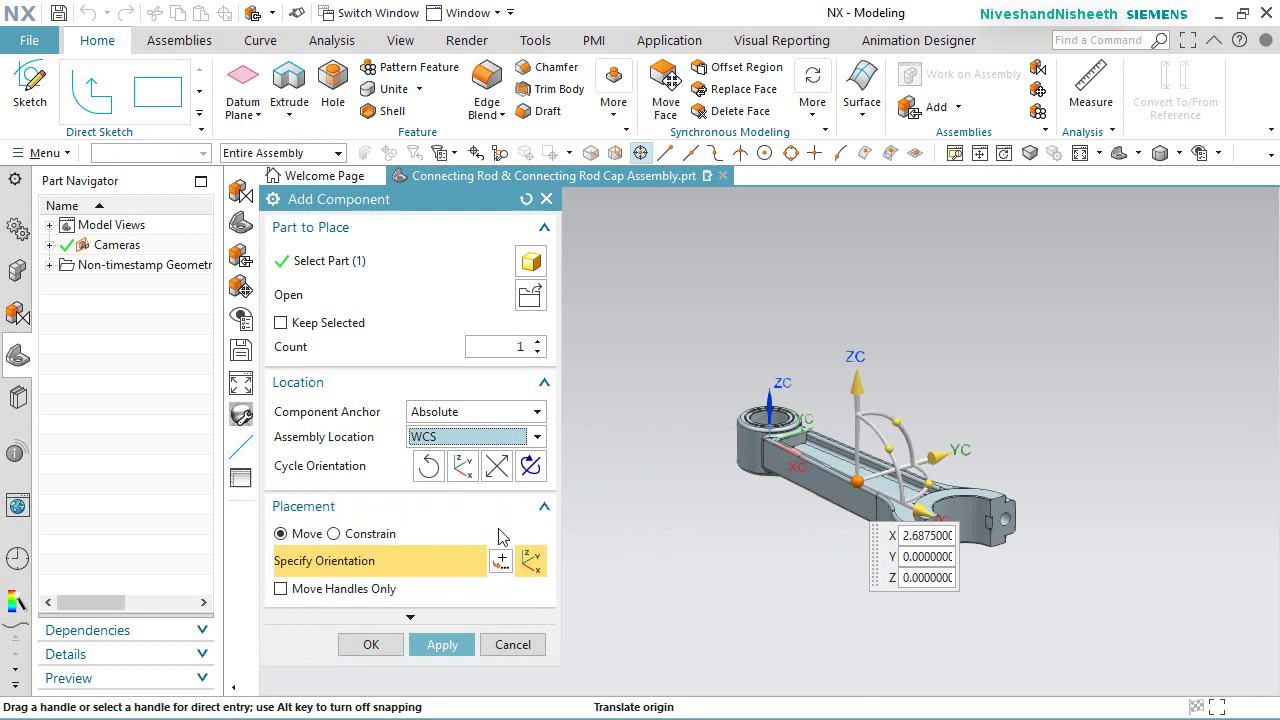
{"action": "left_click", "coordinate": [371, 644]}
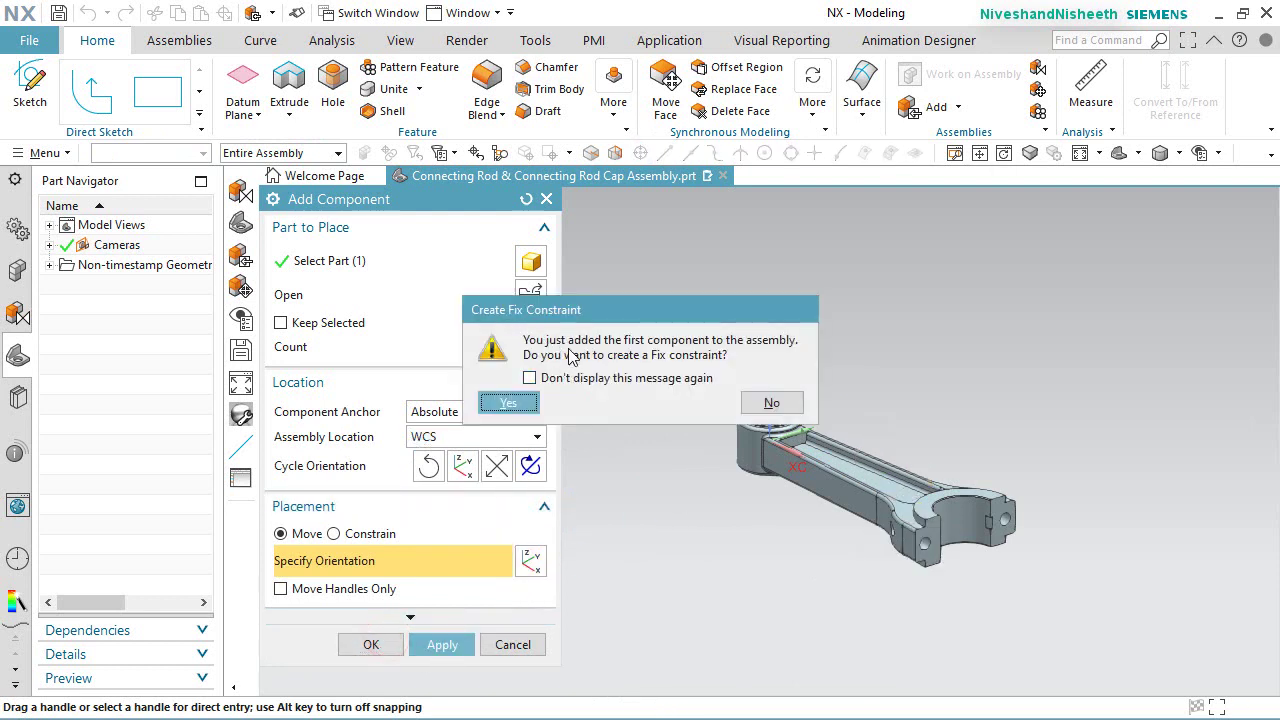
{"action": "left_click", "coordinate": [517, 400]}
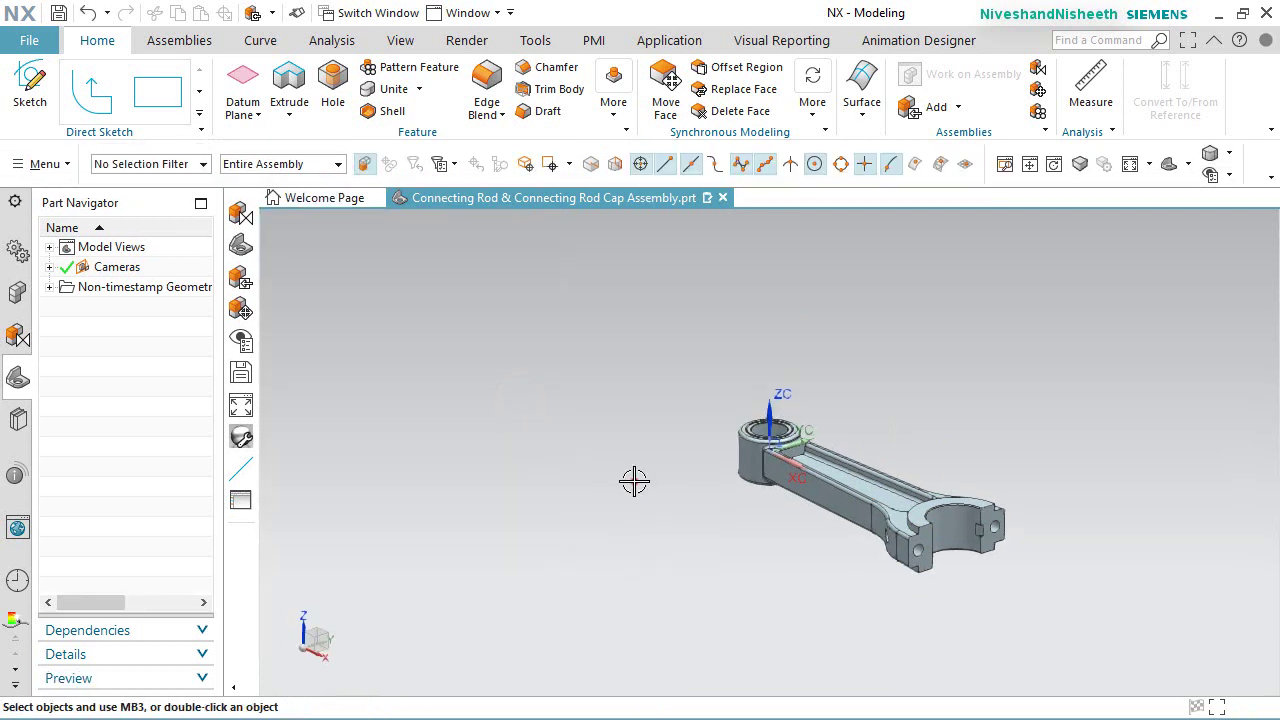
{"action": "left_click", "coordinate": [633, 483]}
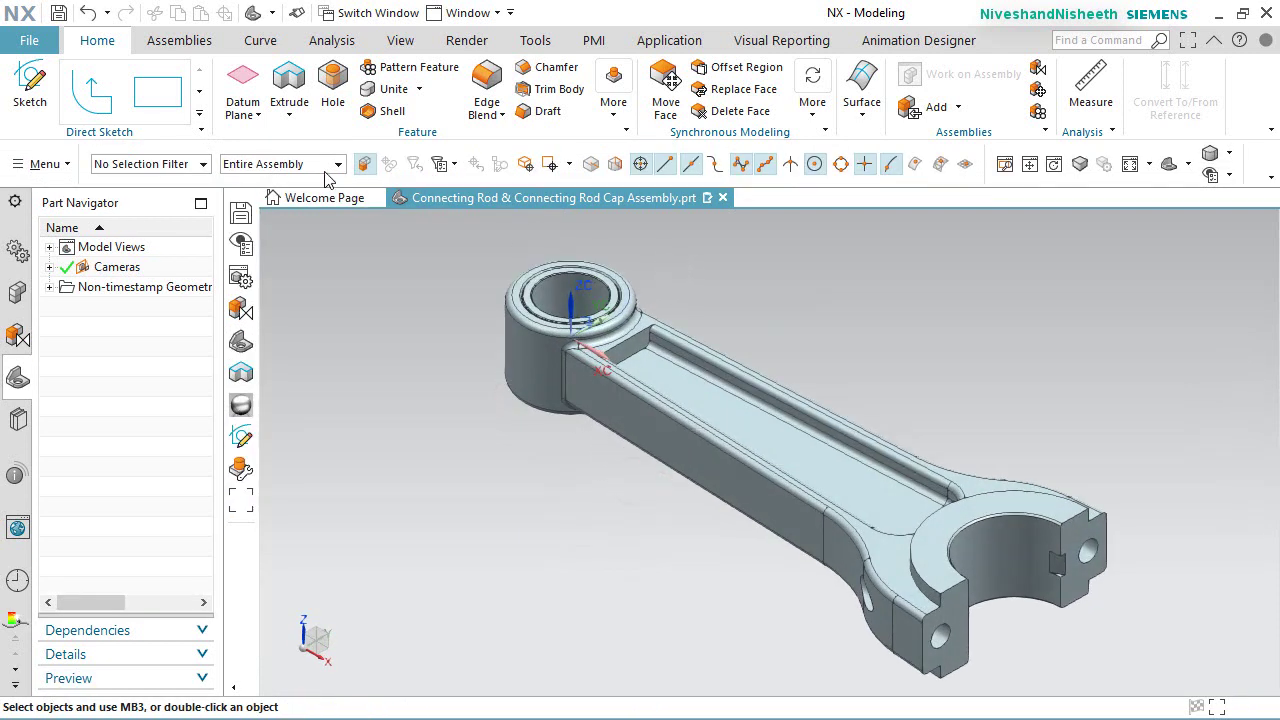
Step: Set the shaded views' display resolution to Extra Fine in the Visualization Preferences
{"action": "left_click", "coordinate": [29, 40]}
{"action": "left_click", "coordinate": [158, 200]}
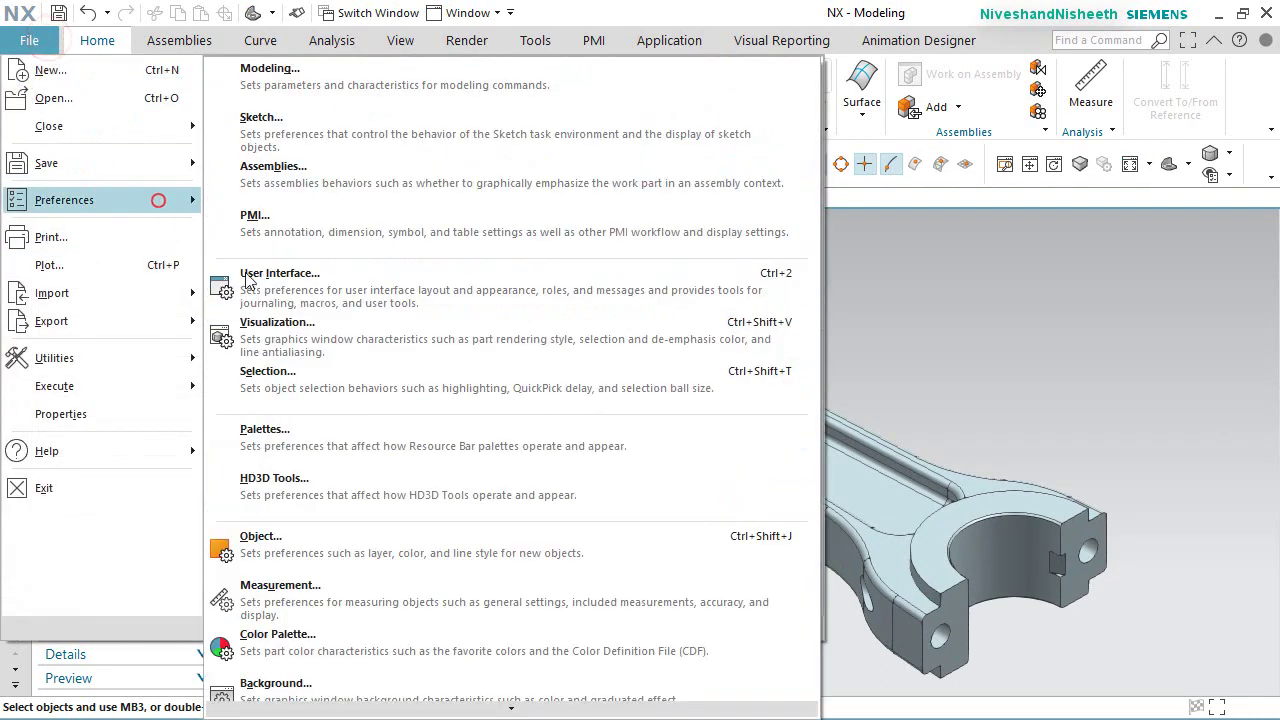
{"action": "left_click", "coordinate": [288, 332]}
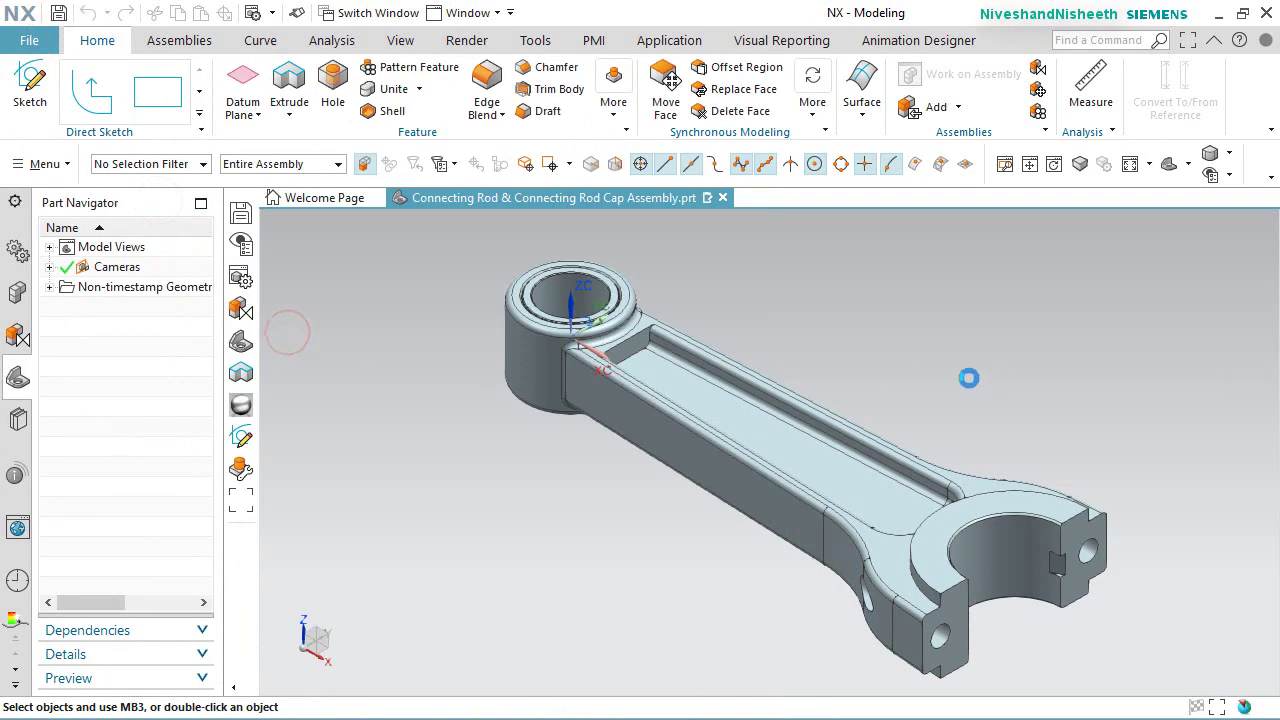
{"action": "left_click", "coordinate": [751, 580]}
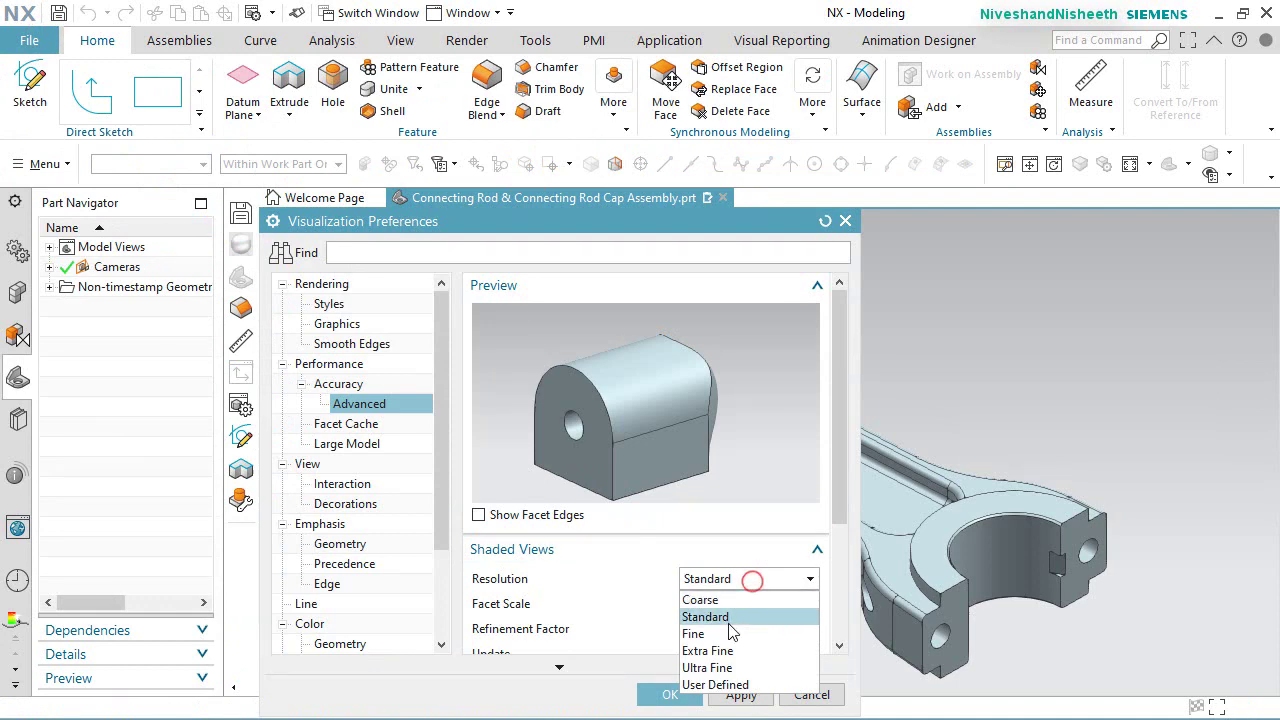
{"action": "left_click", "coordinate": [712, 650]}
{"action": "left_click", "coordinate": [686, 696]}
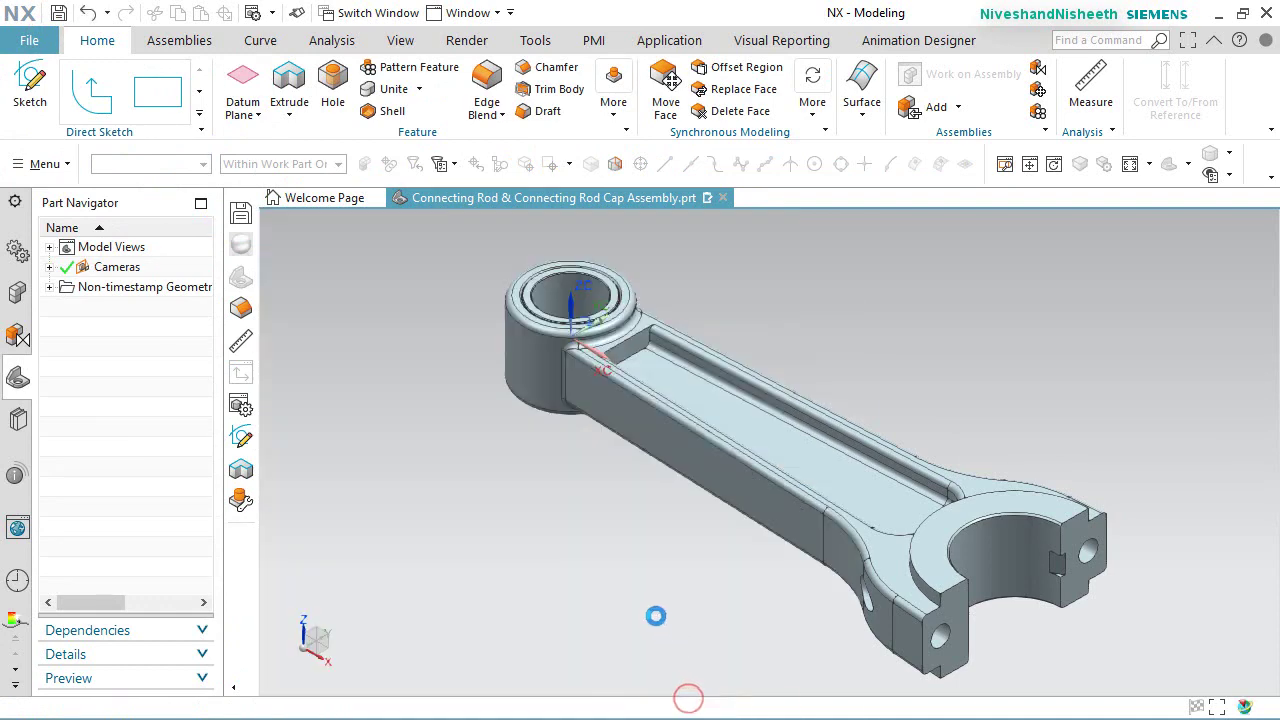
Step: Enable True Shading and disable its ground plane grid, planar shadows and floor reflection
{"action": "left_click", "coordinate": [379, 44]}
{"action": "left_click", "coordinate": [1123, 85]}
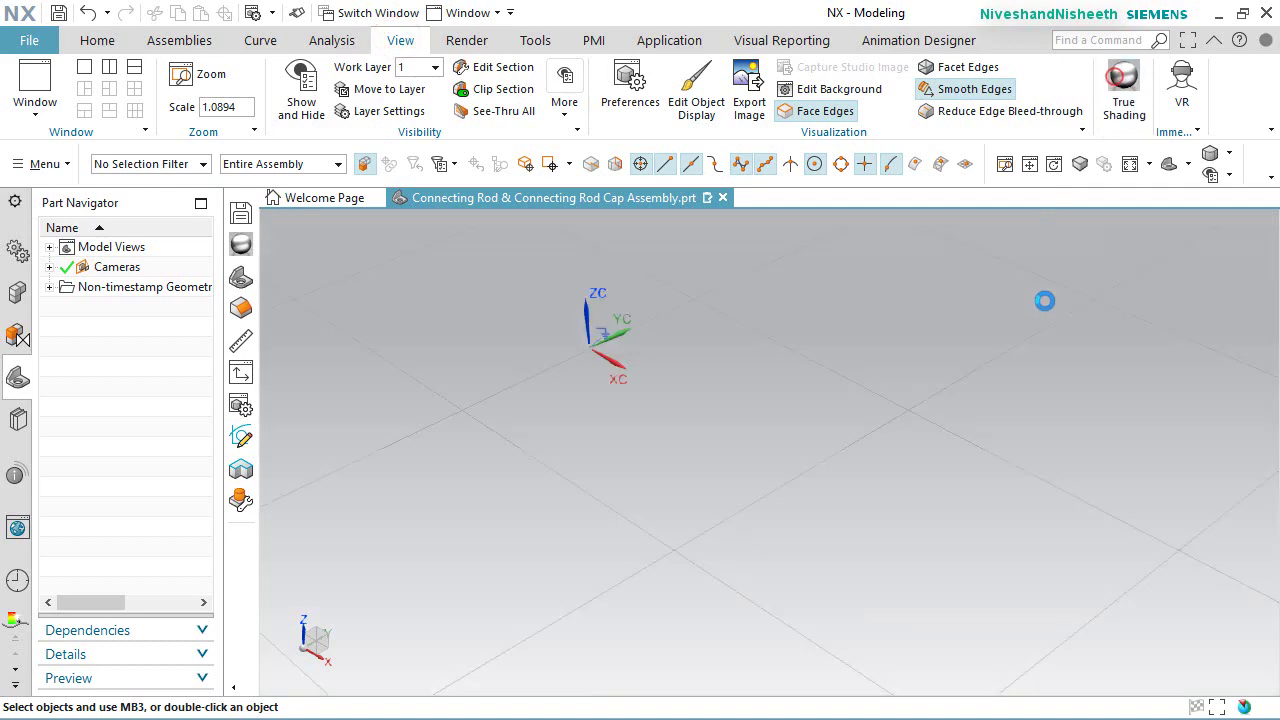
{"action": "left_click", "coordinate": [1078, 165]}
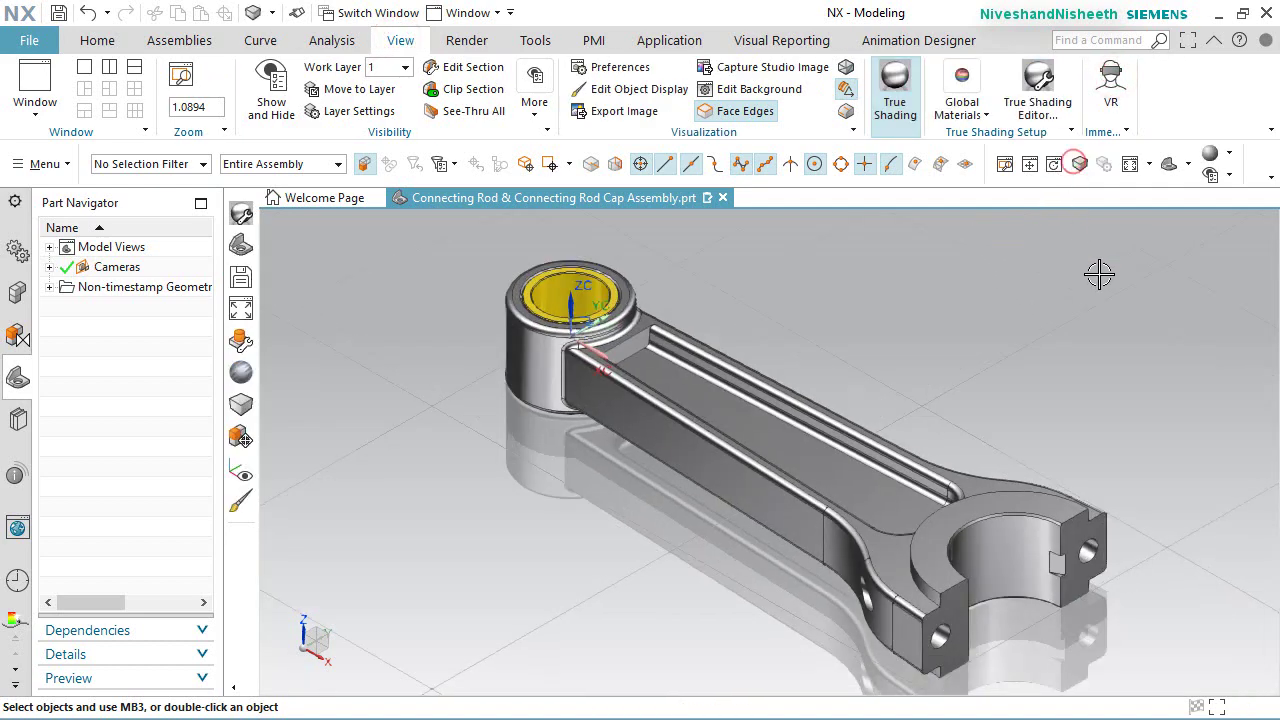
{"action": "left_click", "coordinate": [1038, 110]}
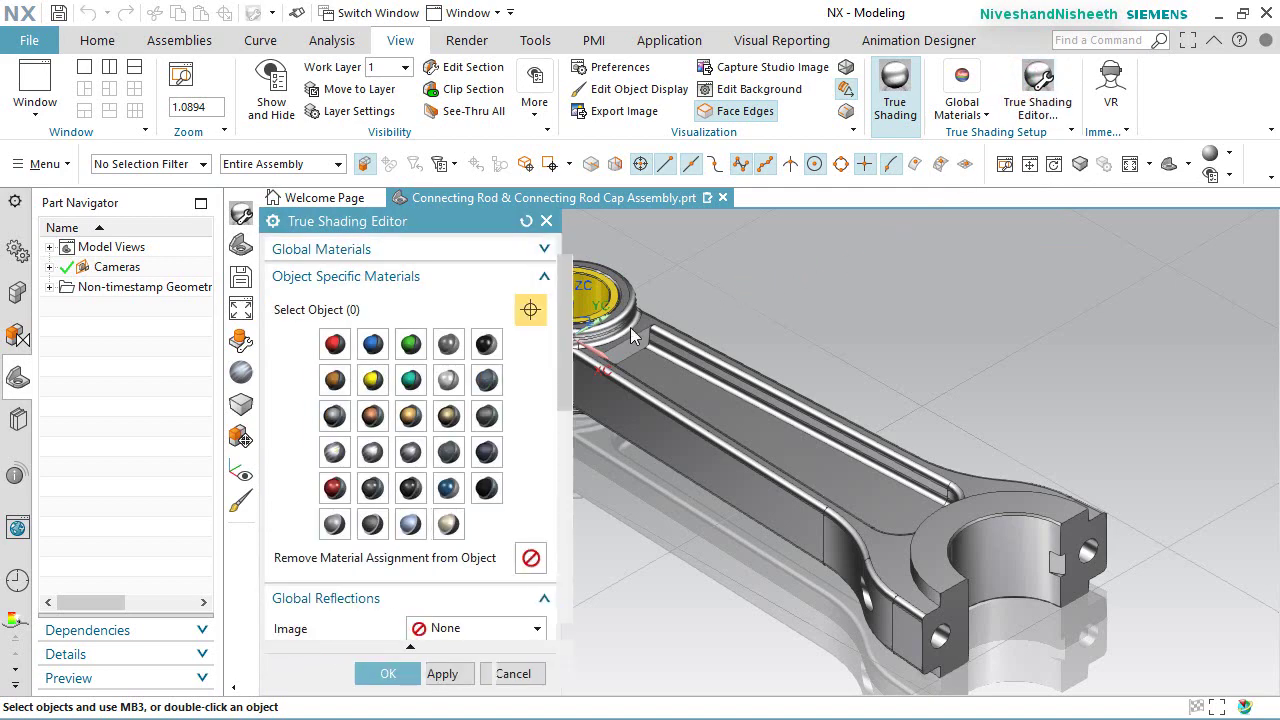
{"action": "scroll", "coordinate": [410, 450], "scroll_direction": "down", "scroll_amount": 5}
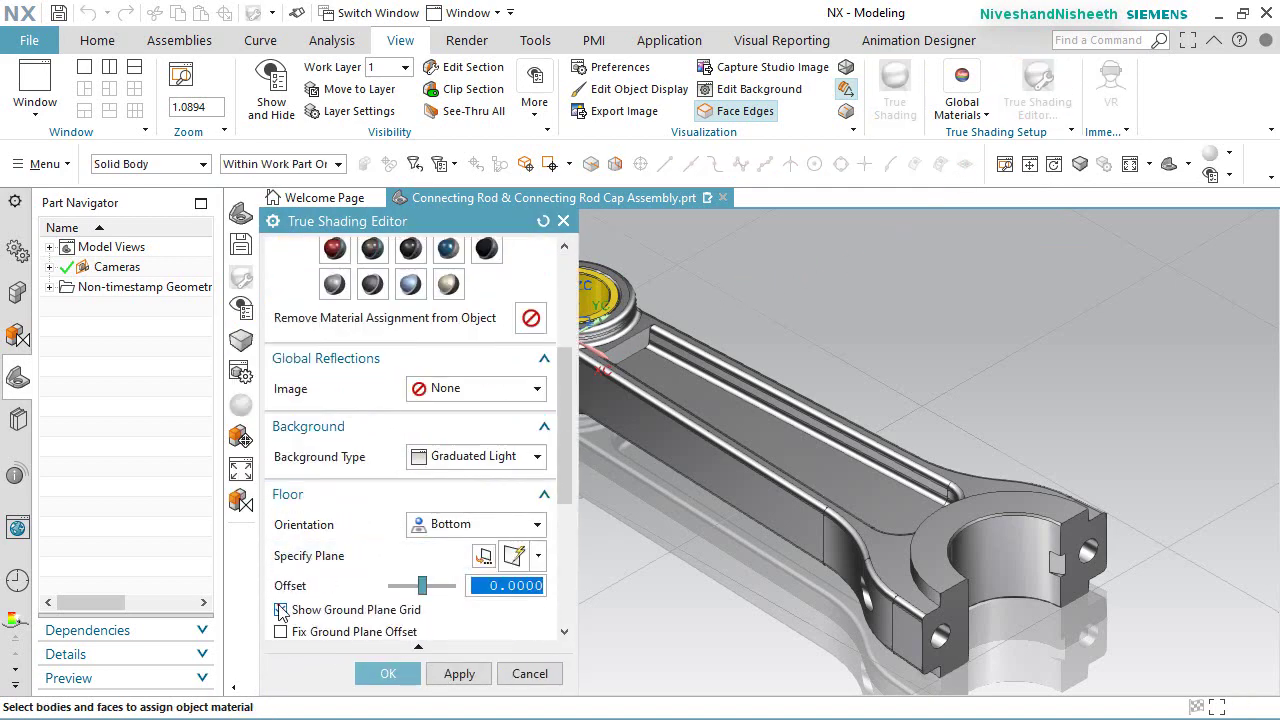
{"action": "scroll", "coordinate": [282, 612], "scroll_direction": "down", "scroll_amount": 4}
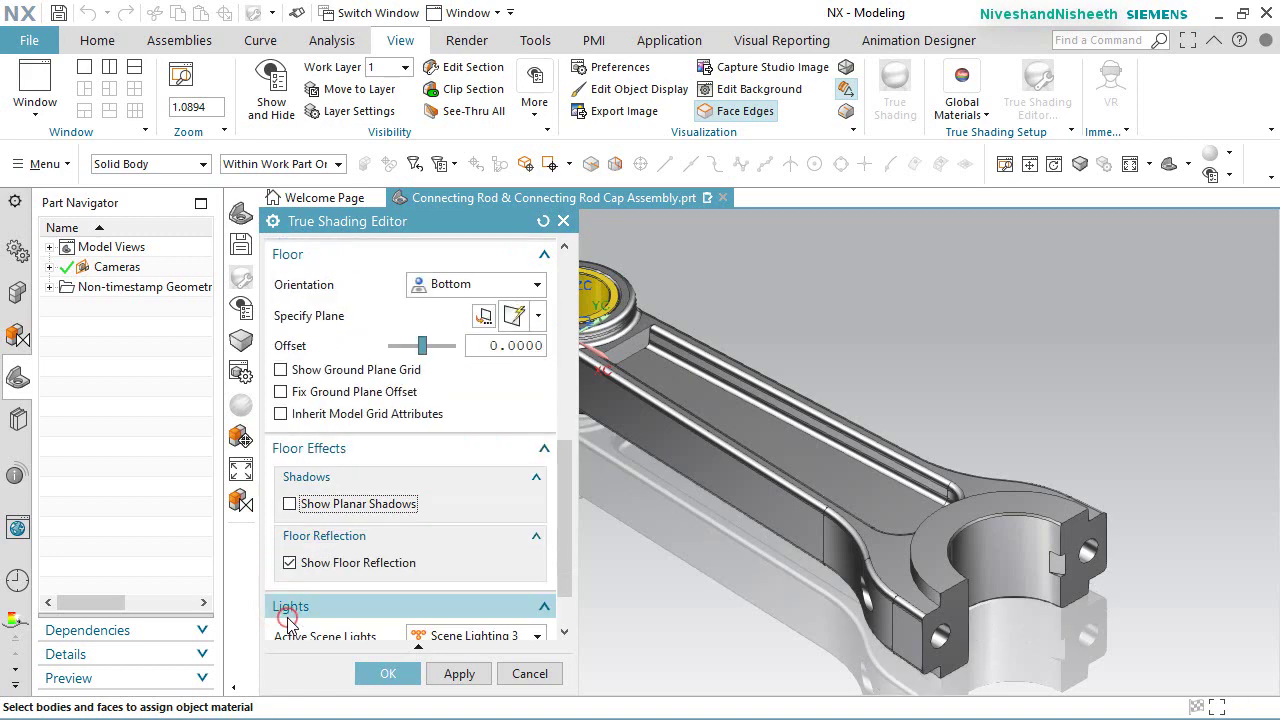
{"action": "left_click", "coordinate": [290, 563]}
{"action": "scroll", "coordinate": [290, 565], "scroll_direction": "down", "scroll_amount": 1}
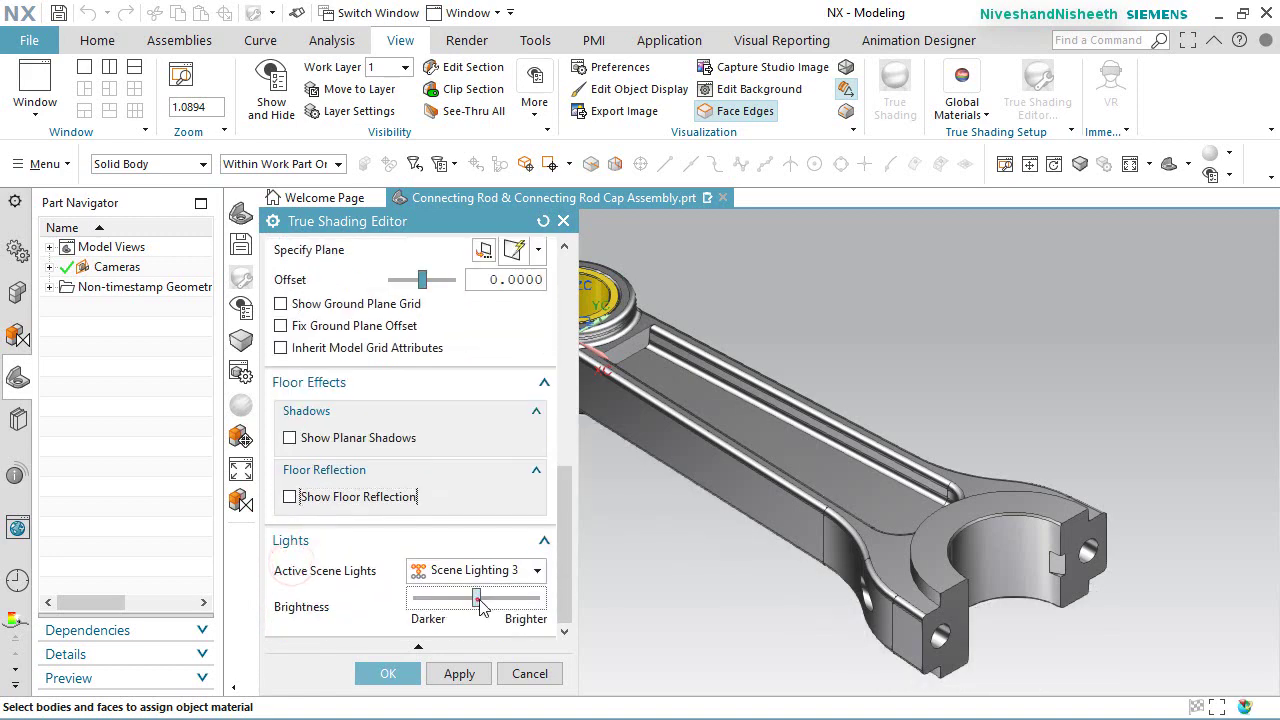
{"action": "left_click", "coordinate": [411, 673]}
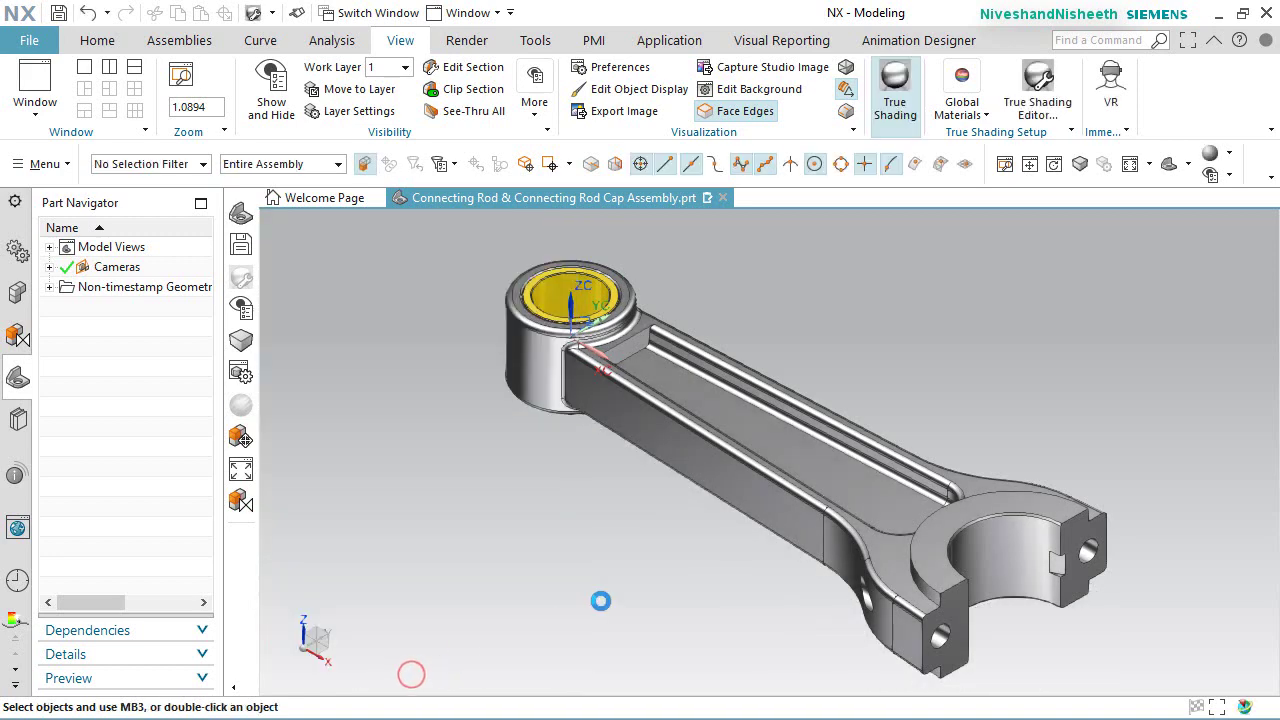
Step: Restore the trimetric view of the connecting rod and save the assembly
{"action": "middle_click_drag", "start_coordinate": [680, 380], "coordinate": [892, 455]}
{"action": "key", "text": "Home"}
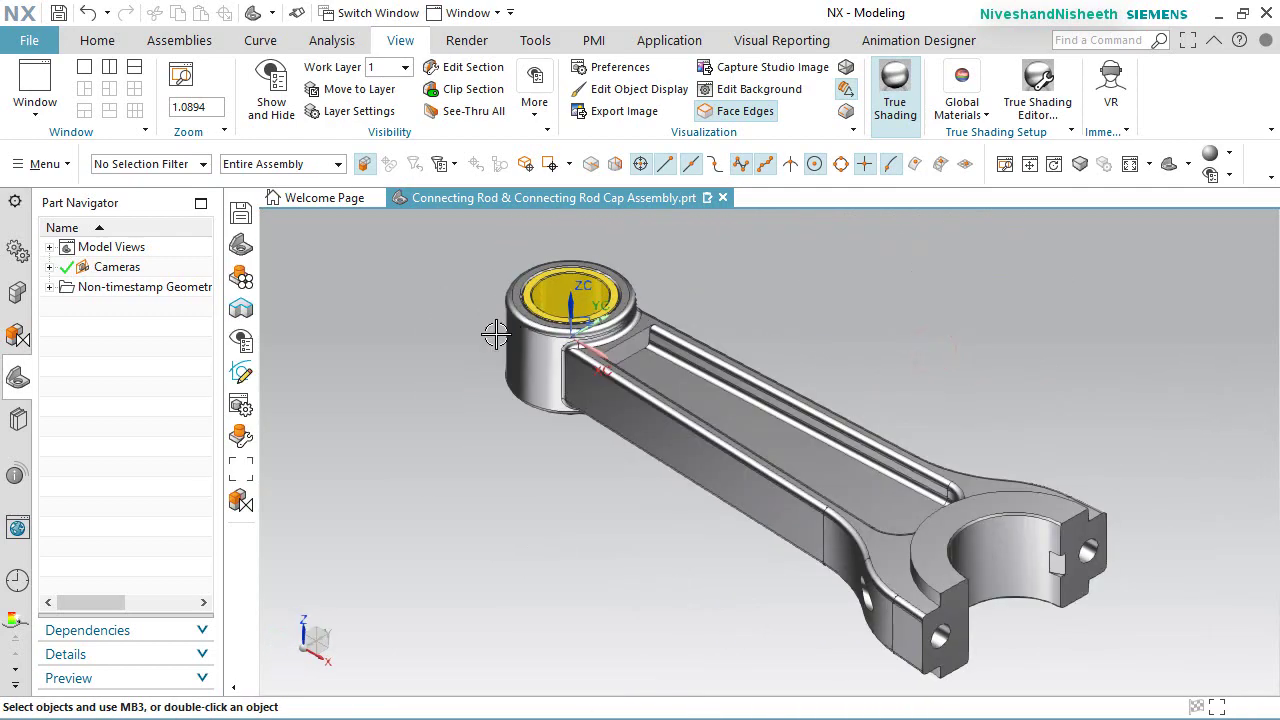
{"action": "key", "text": "ctrl+s"}
Step: Check the connecting rod's remaining degrees of freedom and refresh the display
{"action": "left_click", "coordinate": [179, 40]}
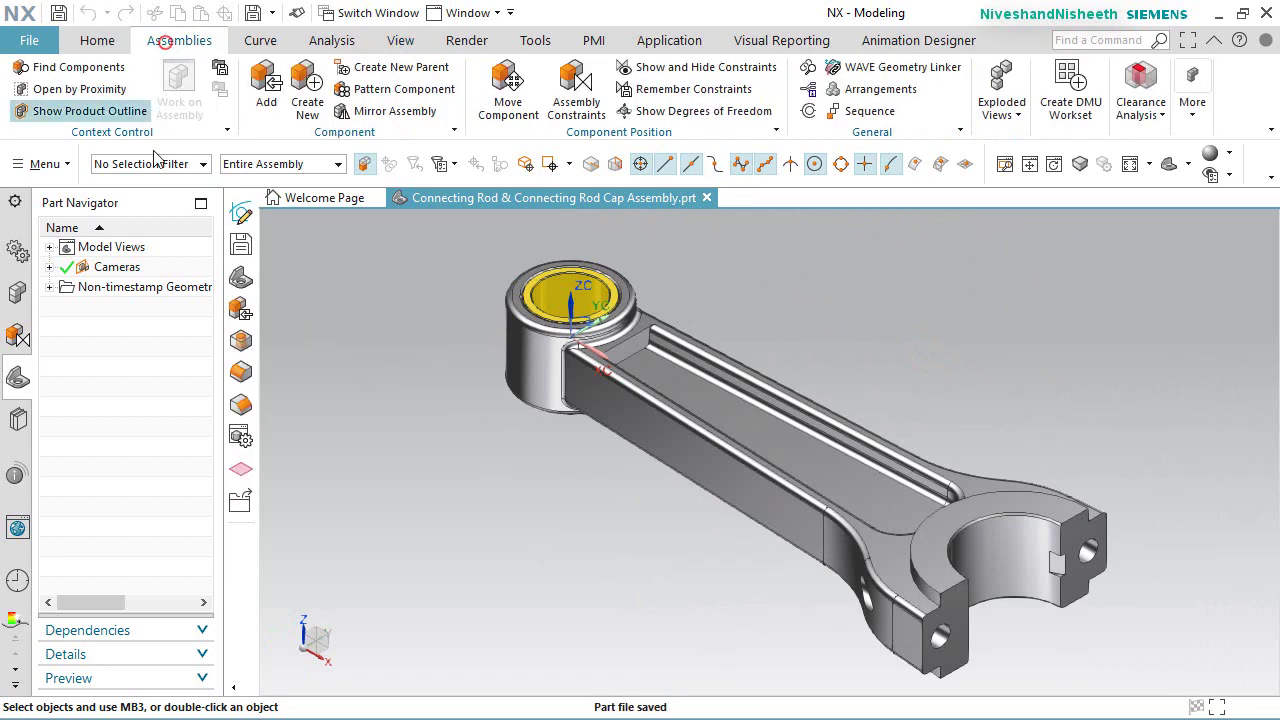
{"action": "left_click", "coordinate": [659, 112]}
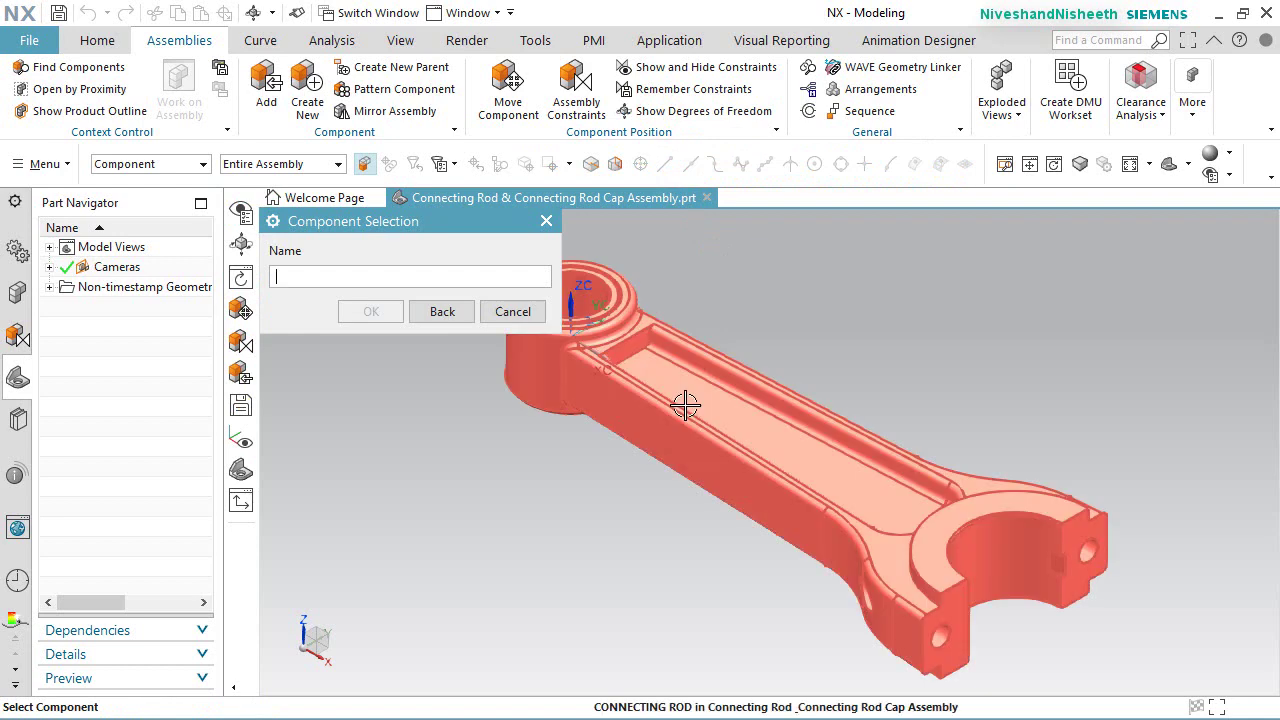
{"action": "left_click", "coordinate": [685, 405]}
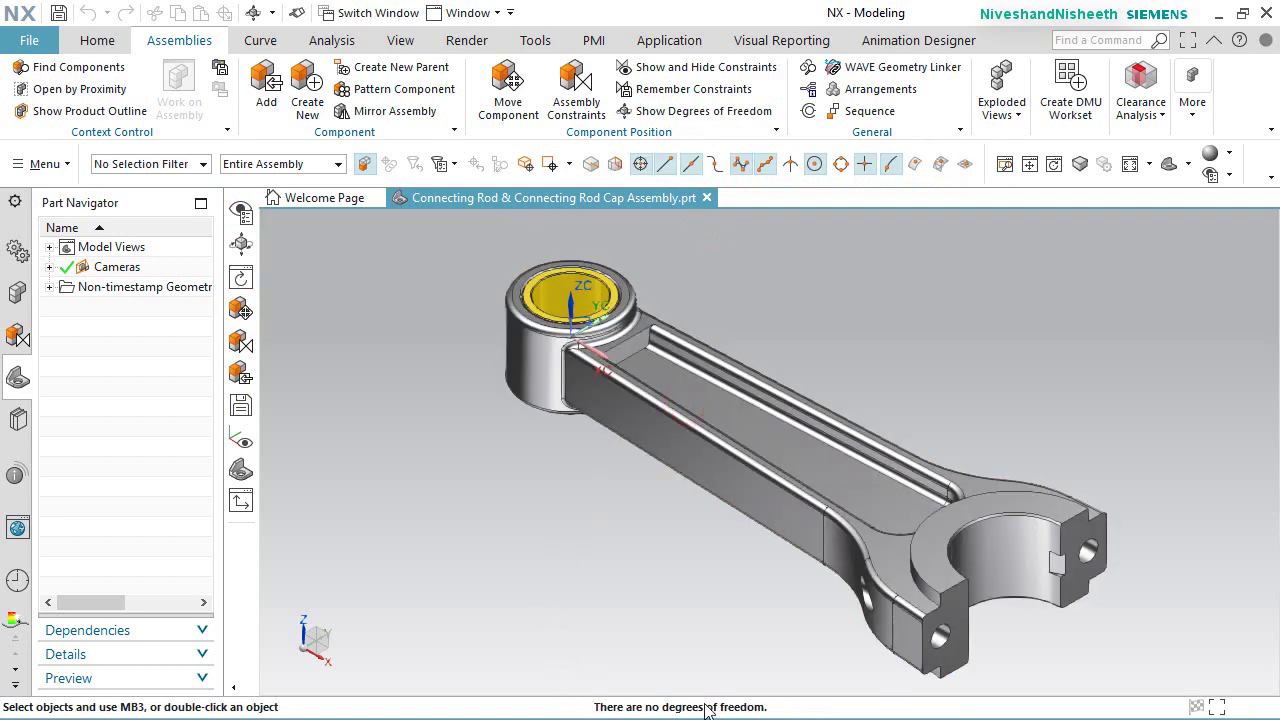
{"action": "left_click", "coordinate": [620, 533]}
{"action": "right_click", "coordinate": [389, 299]}
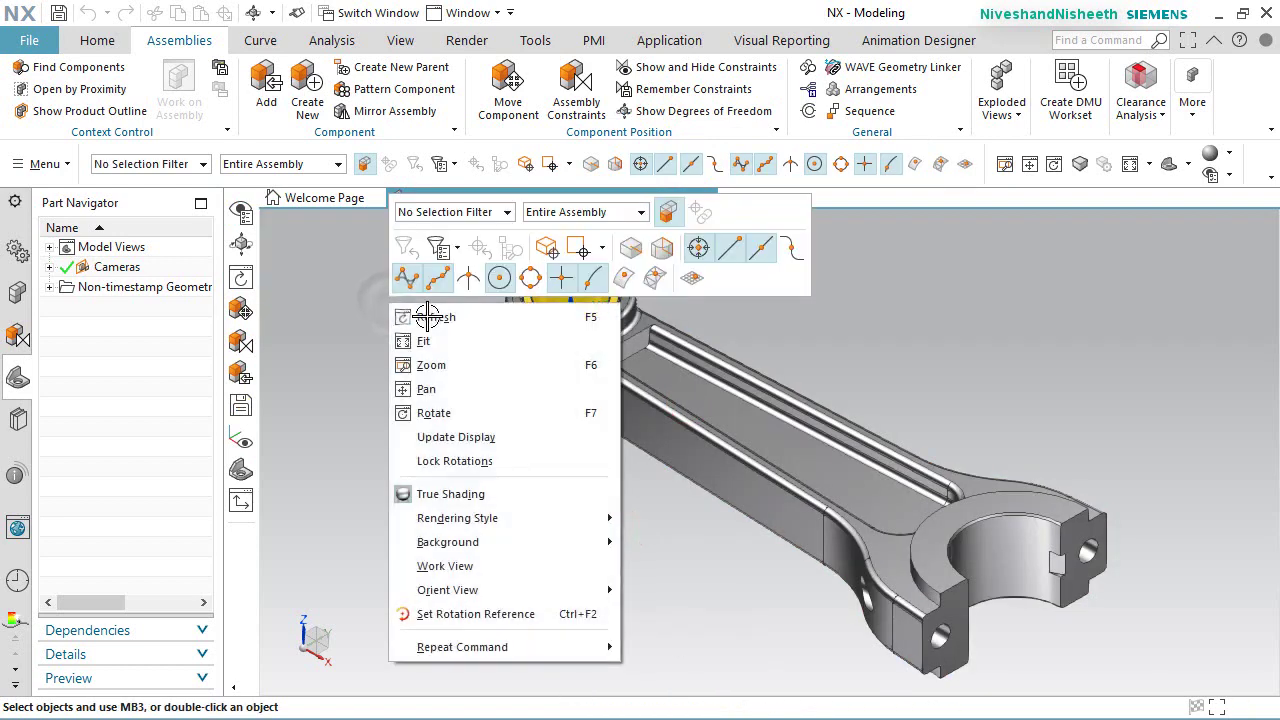
{"action": "left_click", "coordinate": [427, 318]}
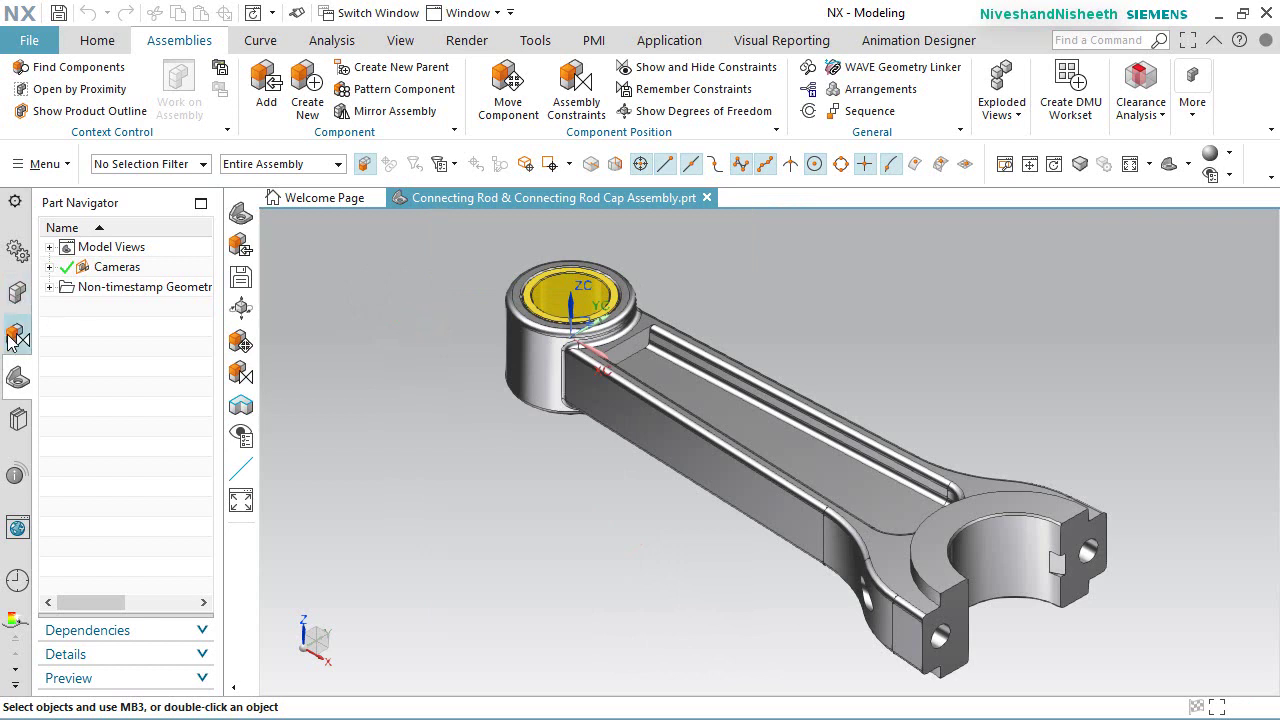
Step: Examine the connecting rod's Fix constraint, and bring up the assembly's component tree
{"action": "left_click", "coordinate": [15, 338]}
{"action": "left_click", "coordinate": [121, 270]}
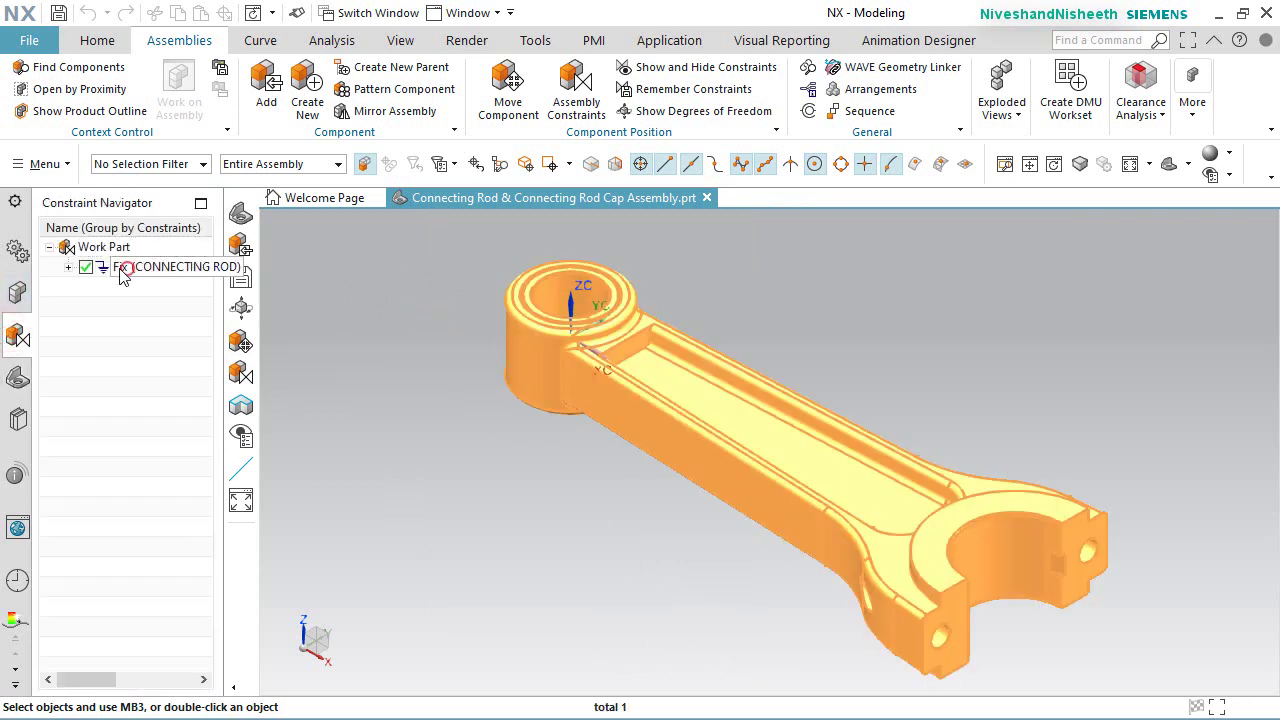
{"action": "left_click", "coordinate": [16, 296]}
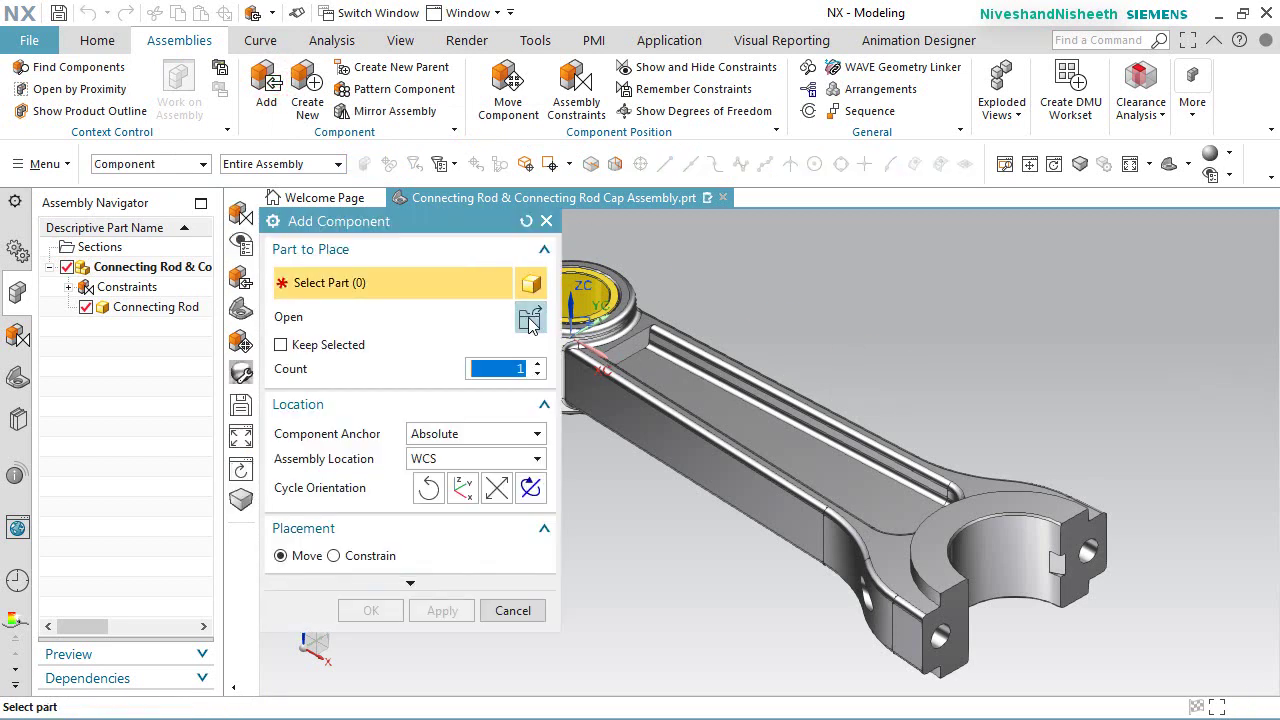
Step: Load Connecting Rod Cap.prt as the next component to add to the assembly
{"action": "left_click", "coordinate": [528, 320]}
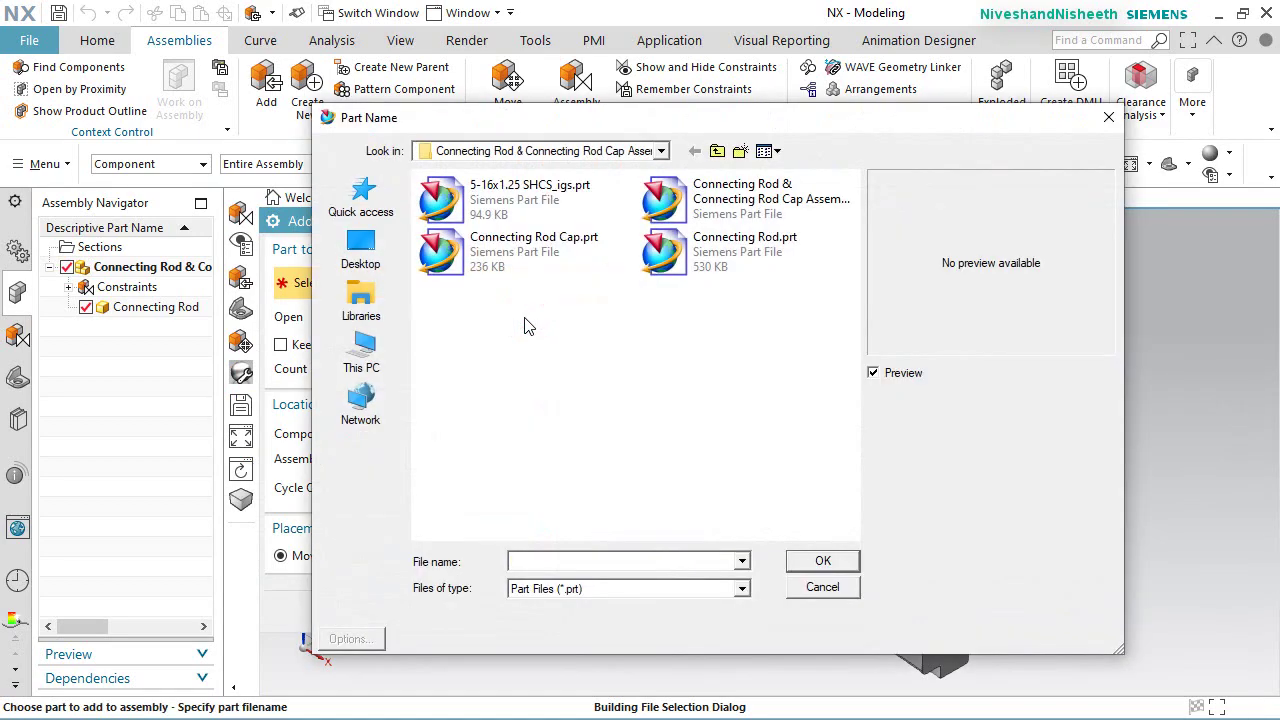
{"action": "left_click", "coordinate": [562, 256]}
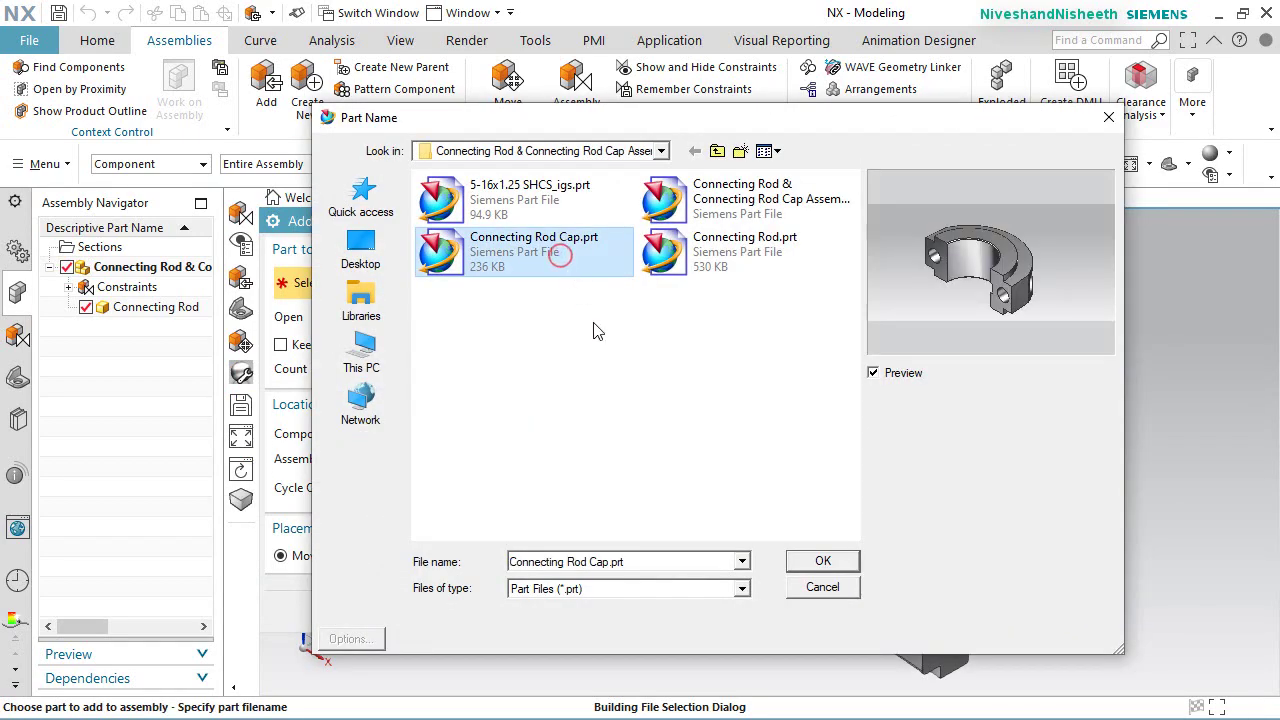
{"action": "left_click", "coordinate": [800, 561]}
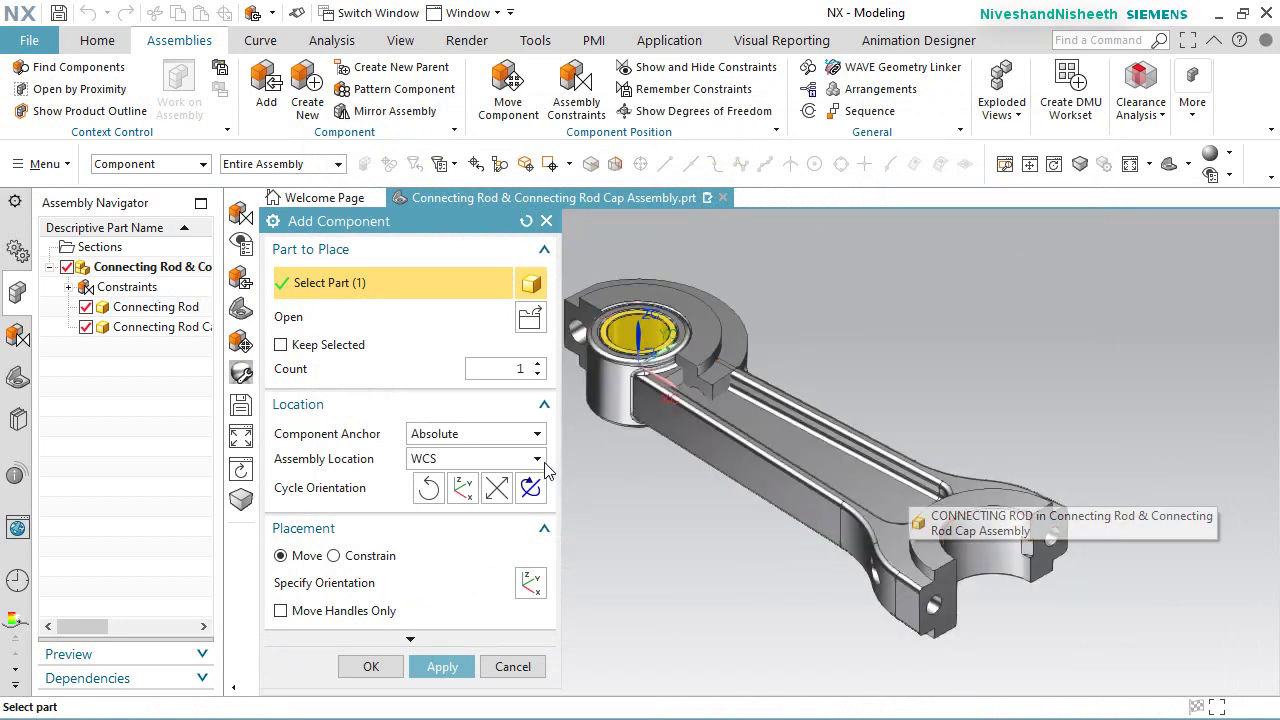
Step: Set the cap's assembly location to Absolute - Displayed Part and move it beyond the rod's open end, to about X 7.54, Y 2.05
{"action": "left_click", "coordinate": [535, 459]}
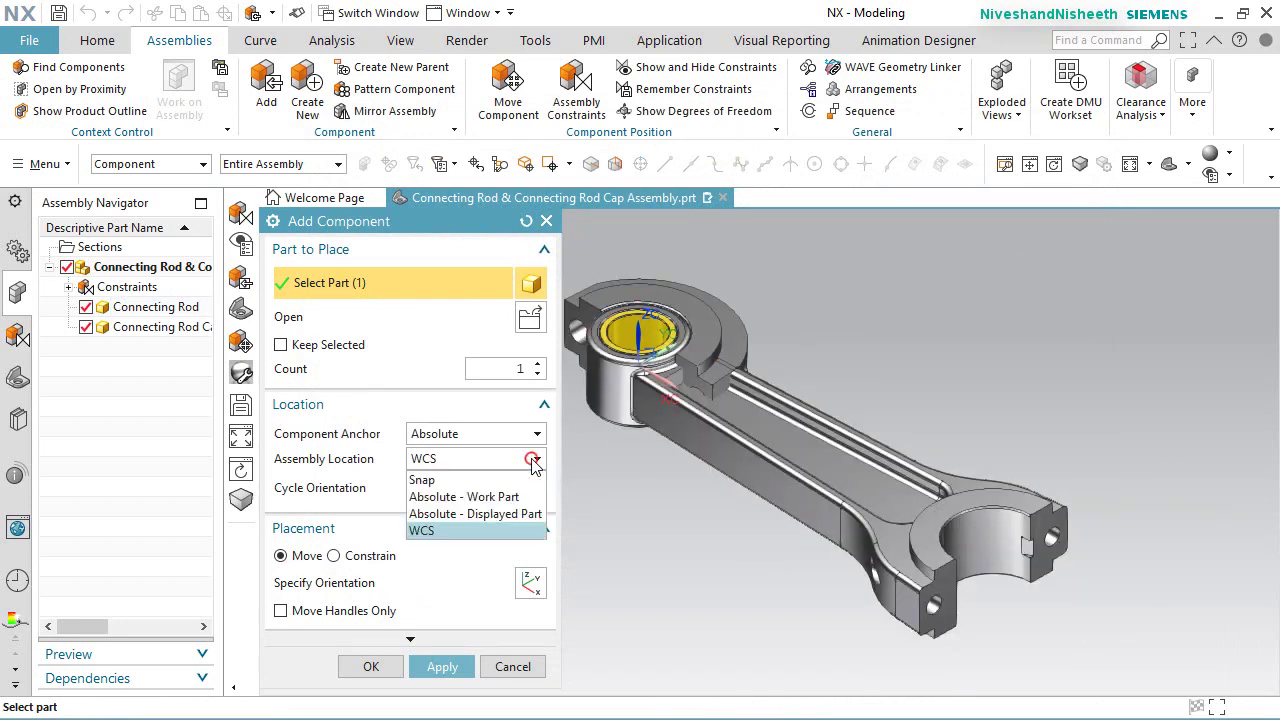
{"action": "left_click", "coordinate": [510, 514]}
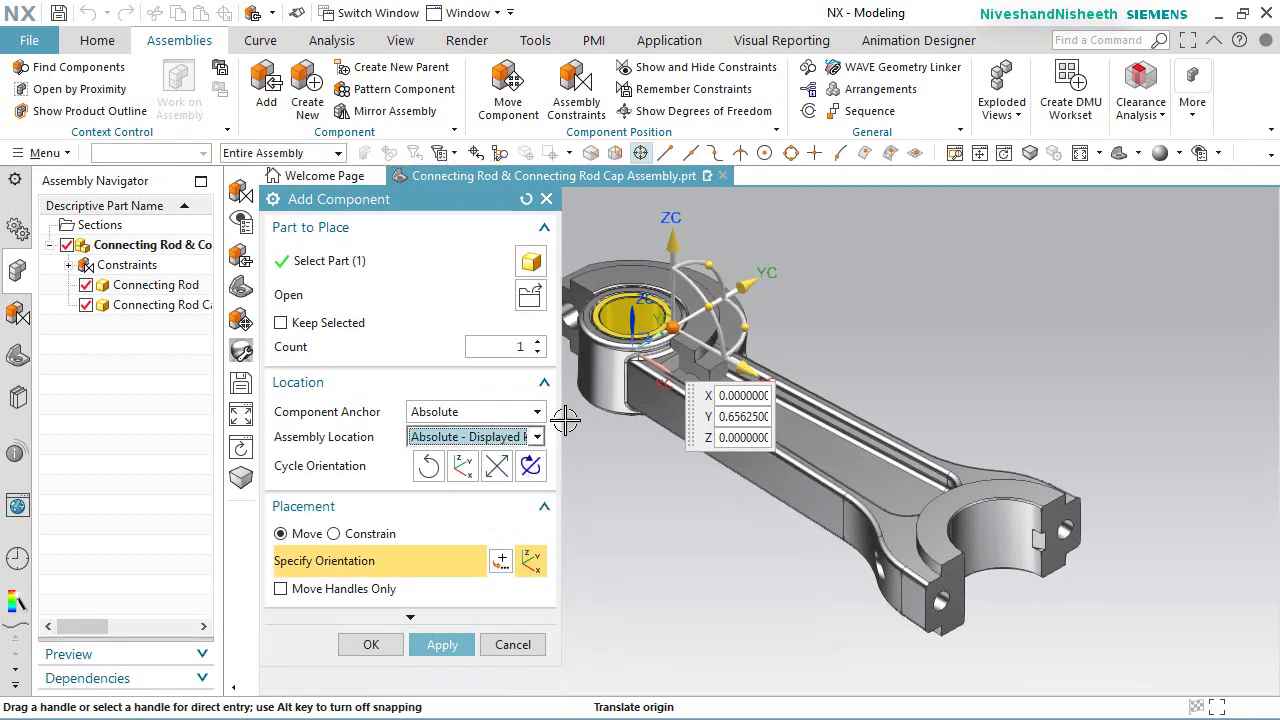
{"action": "left_click_drag", "start_coordinate": [678, 338], "coordinate": [1230, 558]}
{"action": "scroll", "coordinate": [668, 398], "scroll_direction": "up", "scroll_amount": 2}
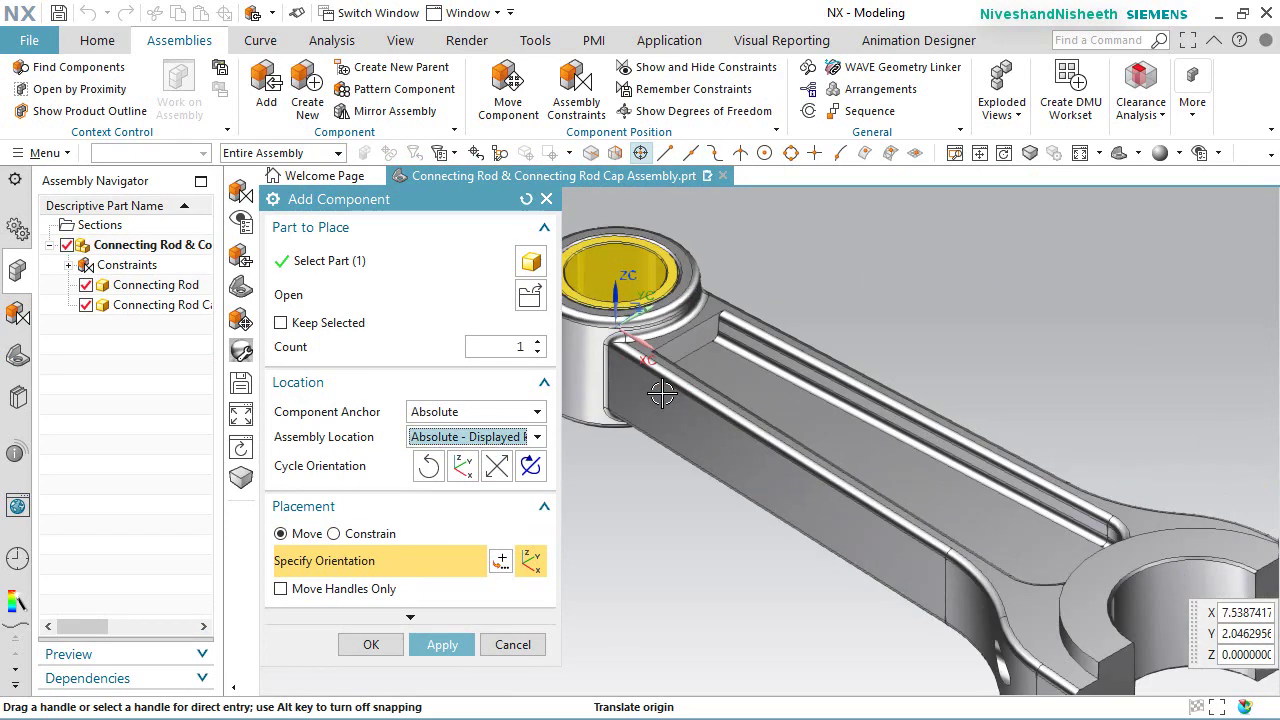
{"action": "scroll", "coordinate": [668, 398], "scroll_direction": "down", "scroll_amount": 3}
{"action": "scroll", "coordinate": [1130, 550], "scroll_direction": "up", "scroll_amount": 3}
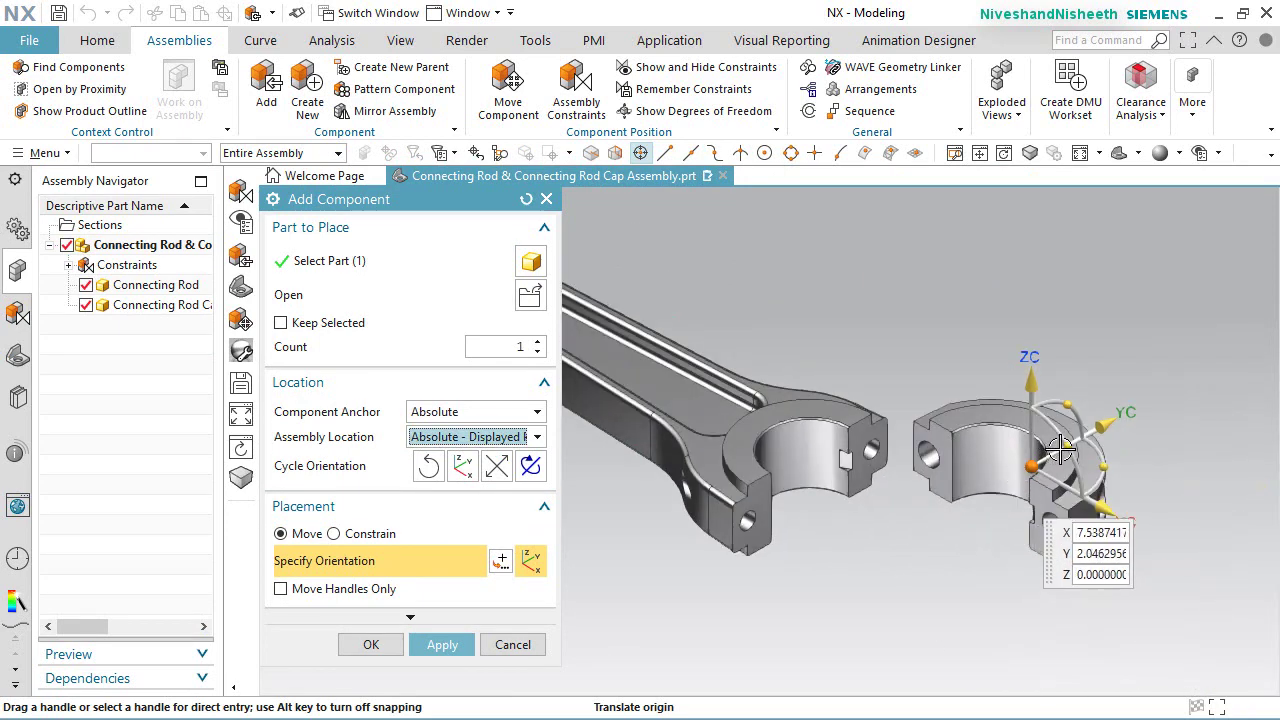
Step: Flip and rotate the cap to face the rod's open end, place it at about X 7.54, Y 0.78, Z -0.52, and save the assembly
{"action": "left_click_drag", "start_coordinate": [1060, 450], "coordinate": [975, 516]}
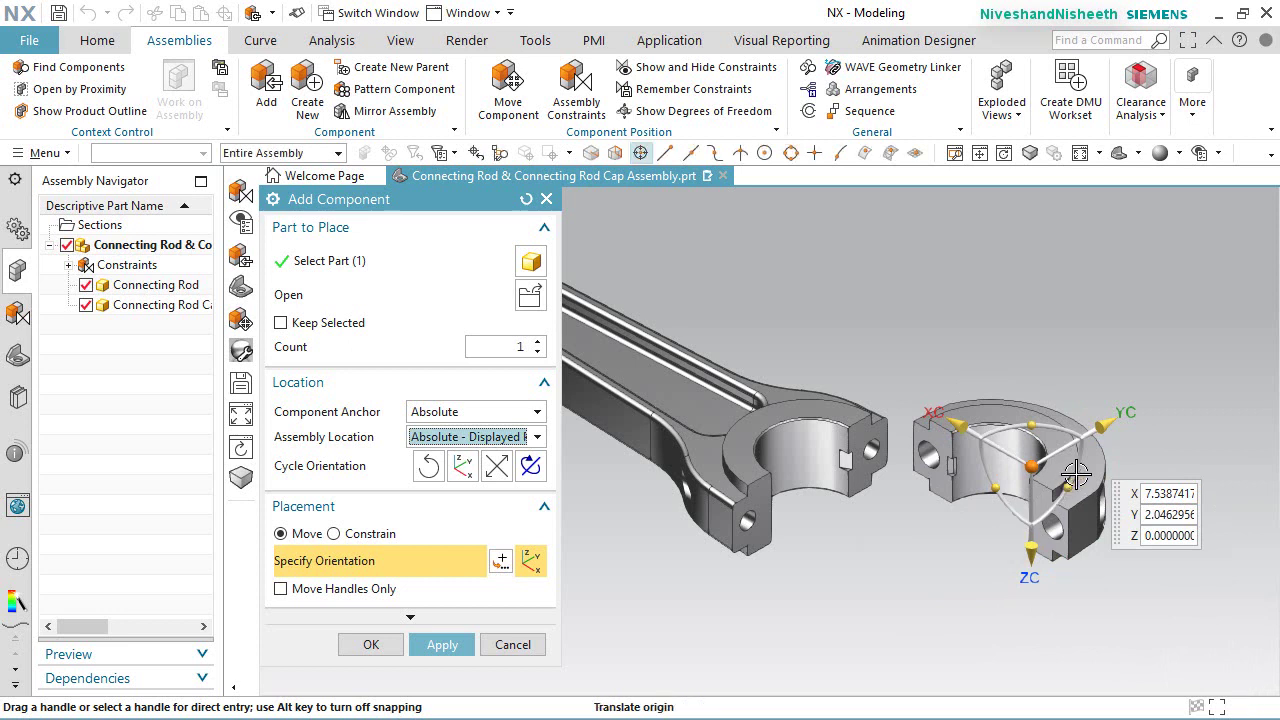
{"action": "left_click_drag", "start_coordinate": [1033, 425], "coordinate": [960, 547]}
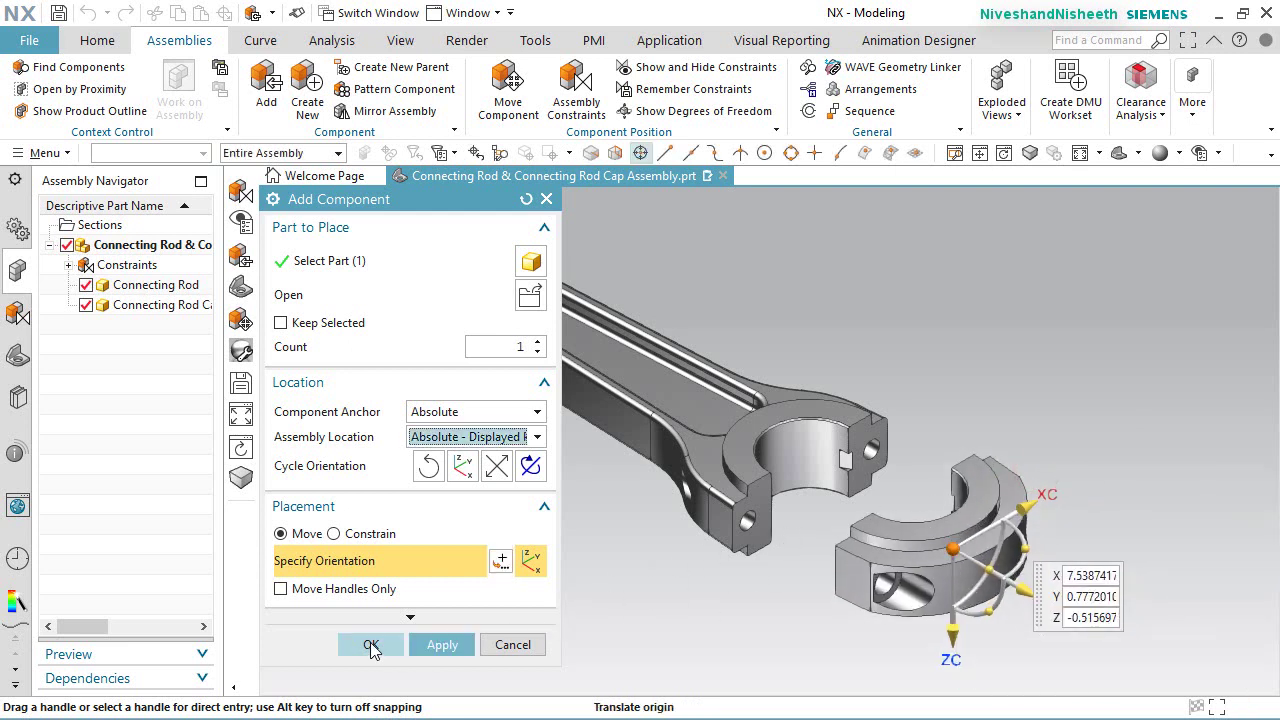
{"action": "left_click", "coordinate": [373, 645]}
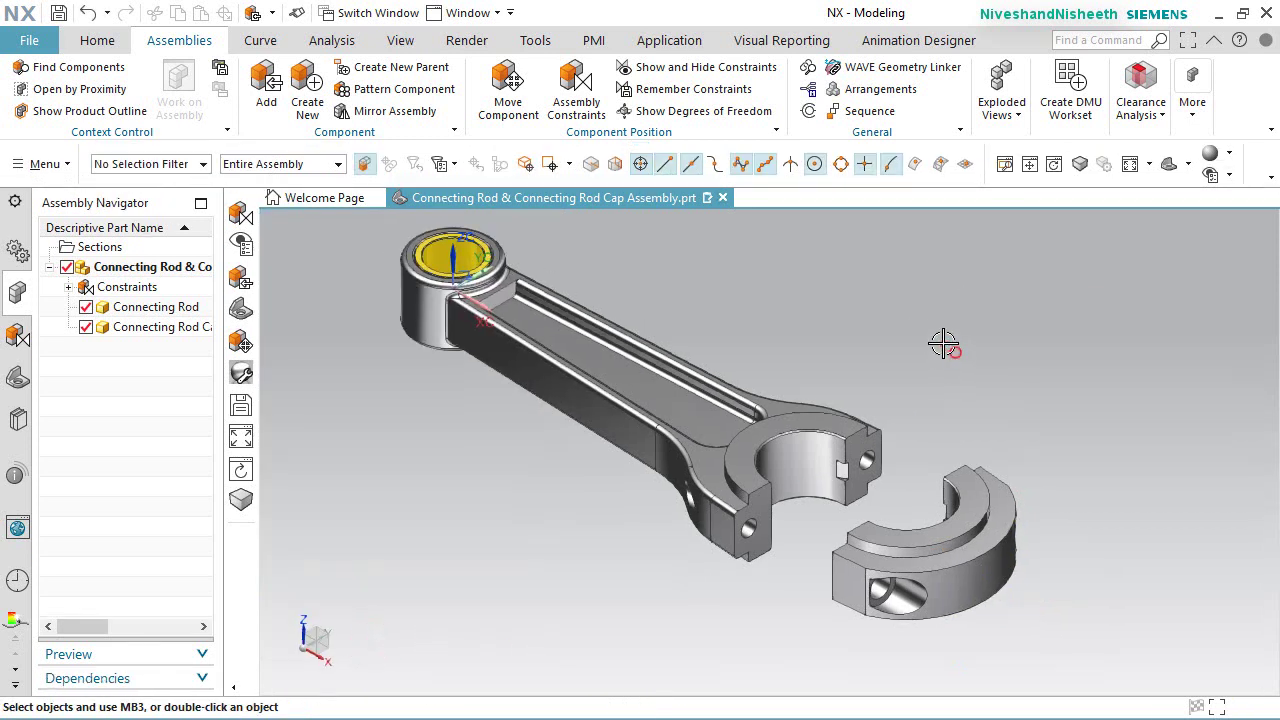
{"action": "key", "text": "ctrl+s"}
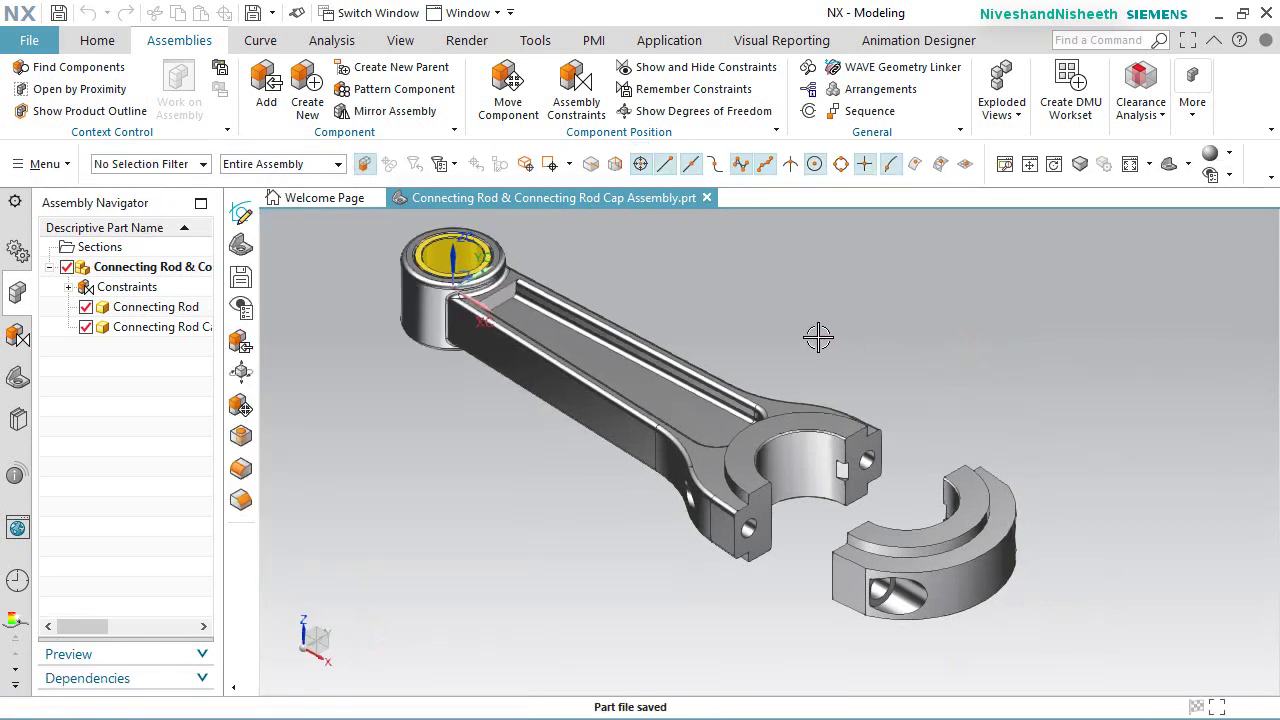
Step: Apply an Infer Center/Axis assembly constraint between the connecting rod's large bore face and the cap's inner cylindrical face
{"action": "left_click", "coordinate": [566, 86]}
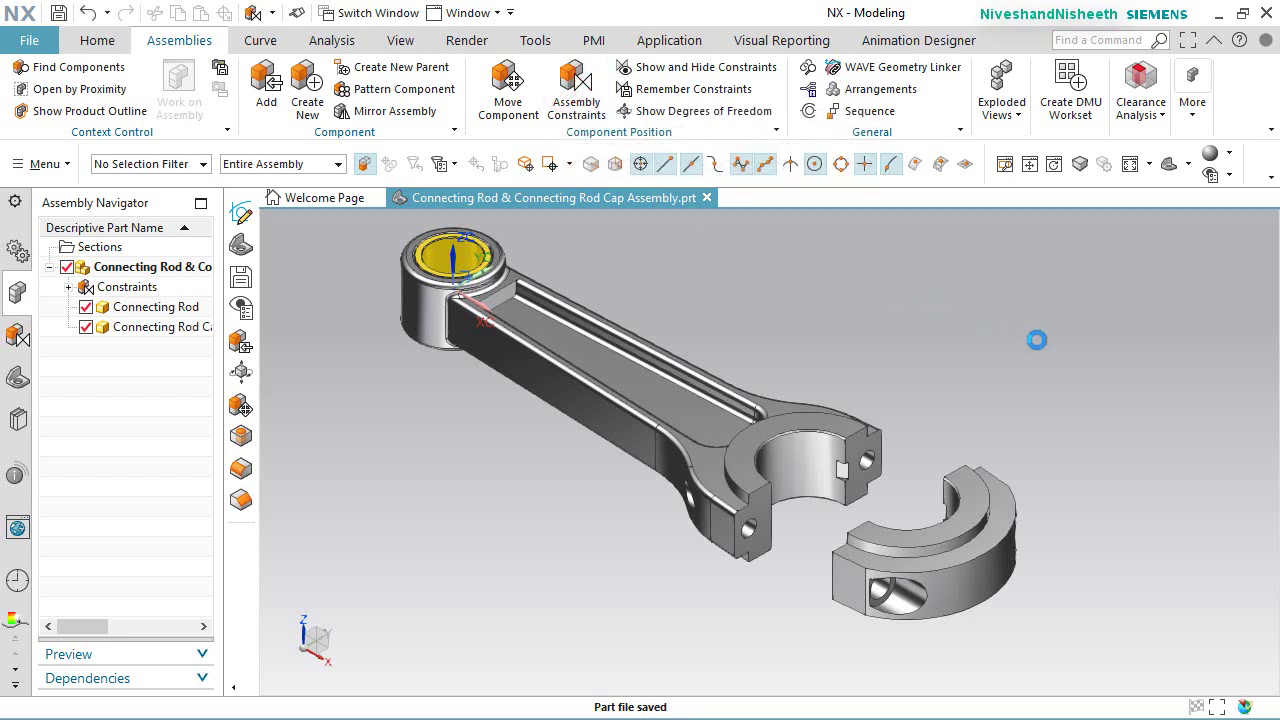
{"action": "scroll", "coordinate": [1040, 370], "scroll_direction": "down", "scroll_amount": 3}
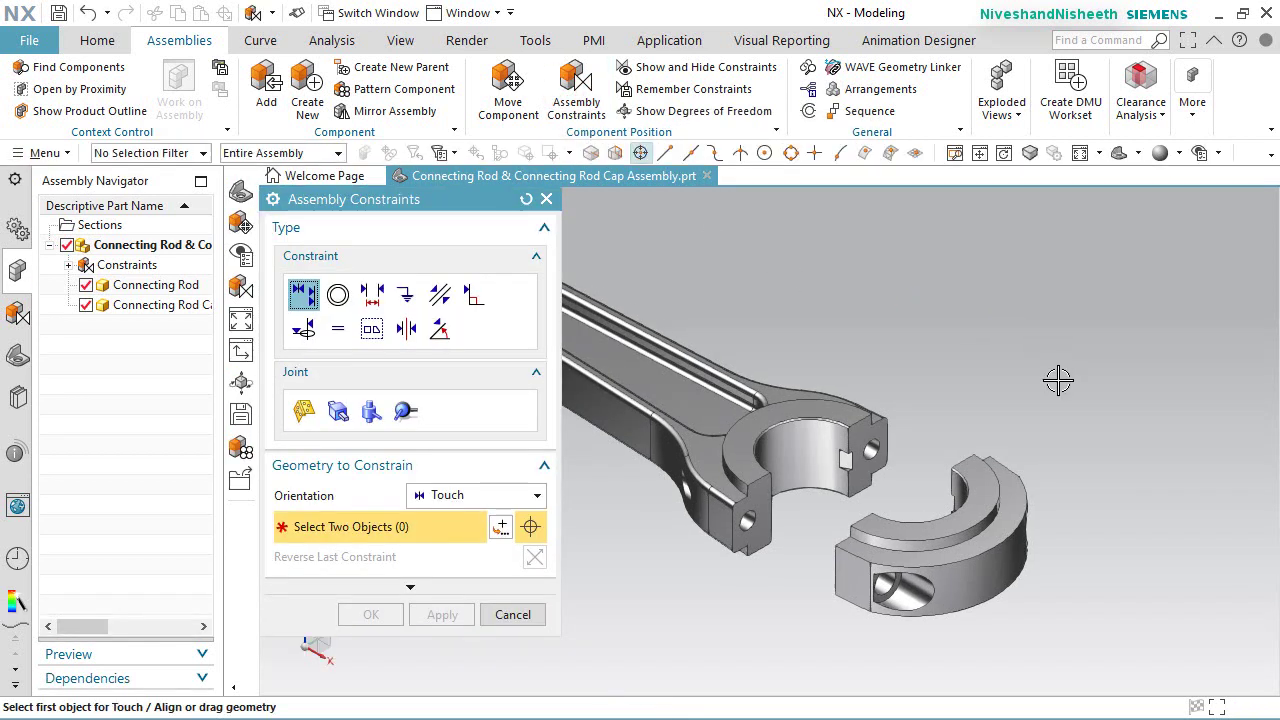
{"action": "scroll", "coordinate": [830, 268], "scroll_direction": "up", "scroll_amount": 1}
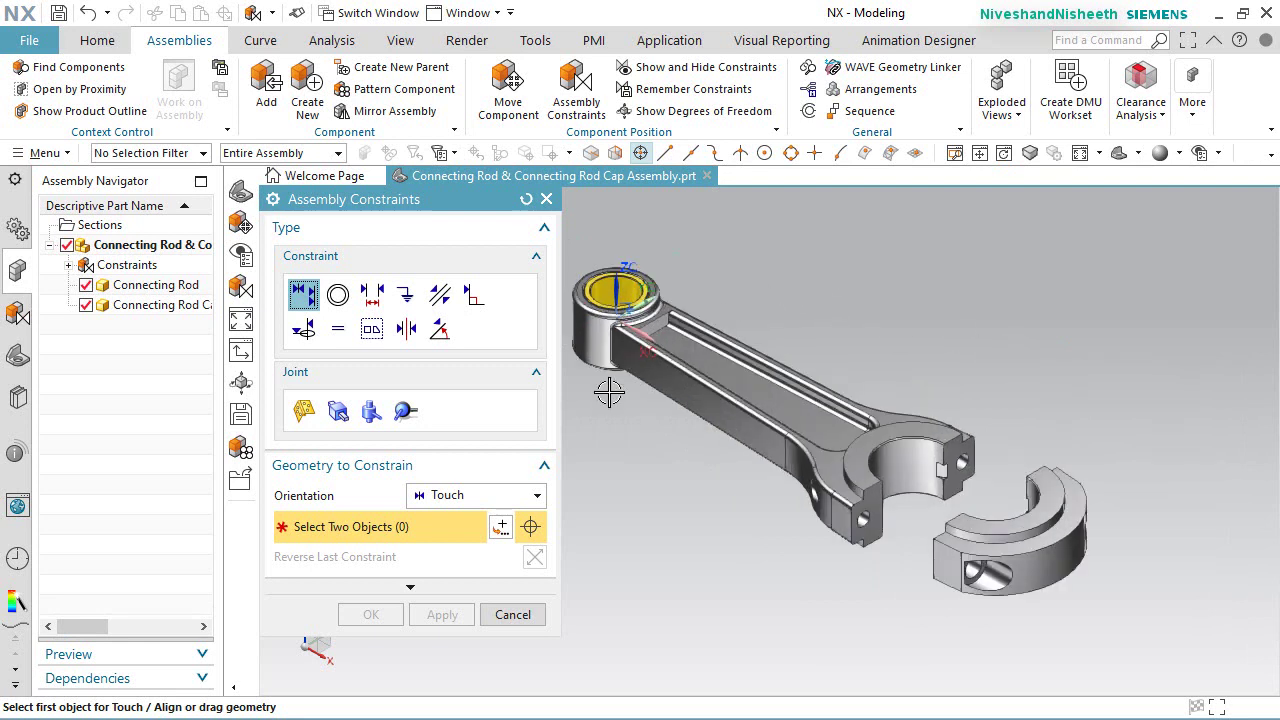
{"action": "left_click", "coordinate": [522, 495]}
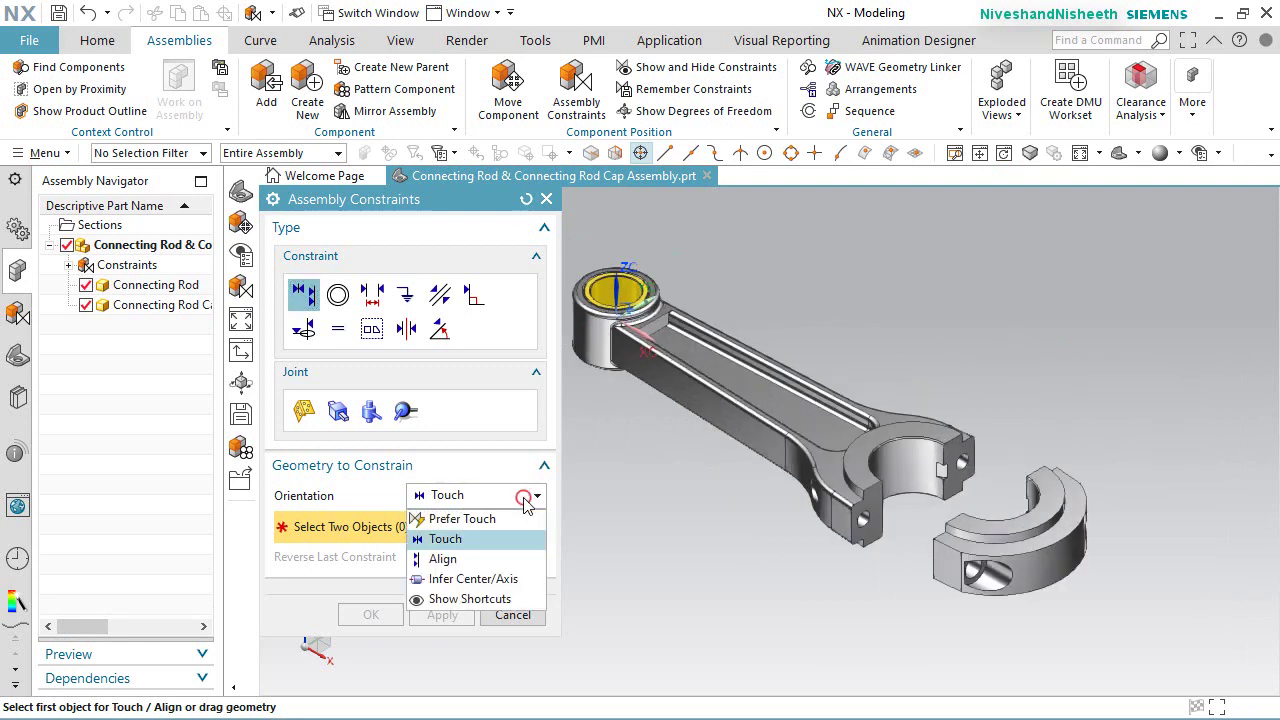
{"action": "left_click", "coordinate": [440, 579]}
{"action": "scroll", "coordinate": [890, 537], "scroll_direction": "up", "scroll_amount": 1}
{"action": "scroll", "coordinate": [889, 537], "scroll_direction": "up", "scroll_amount": 1}
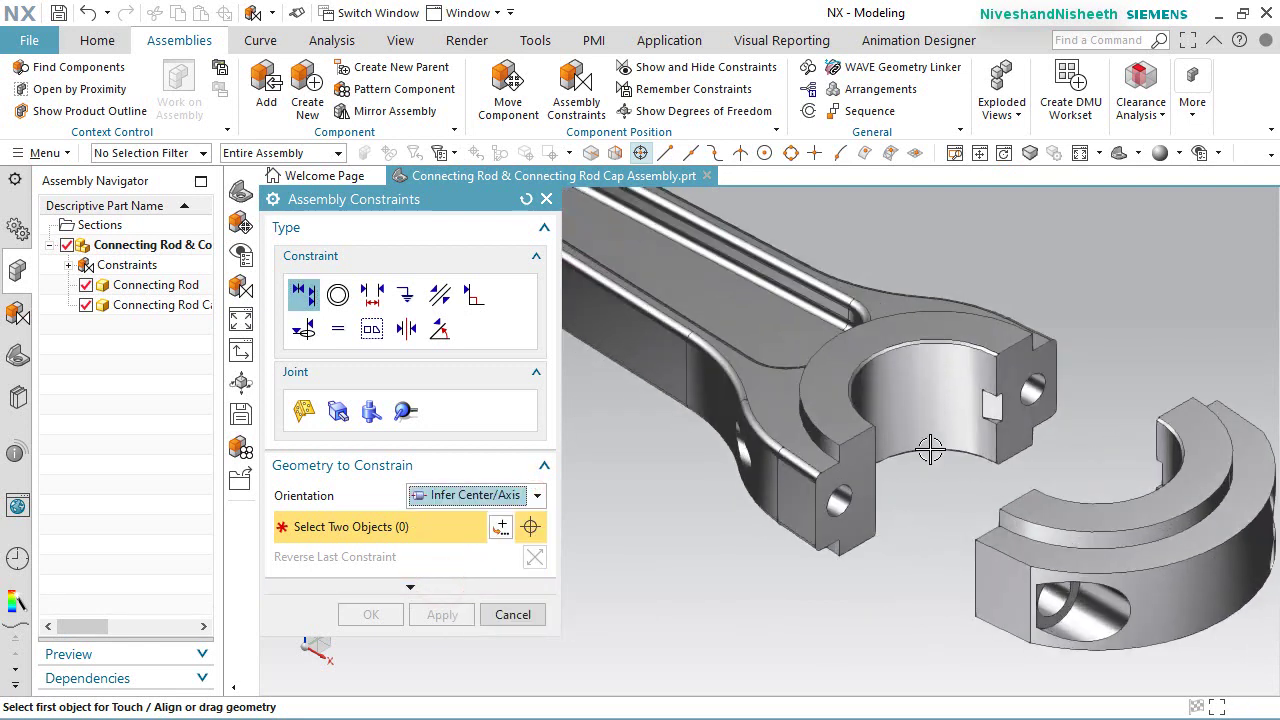
{"action": "left_click", "coordinate": [900, 505]}
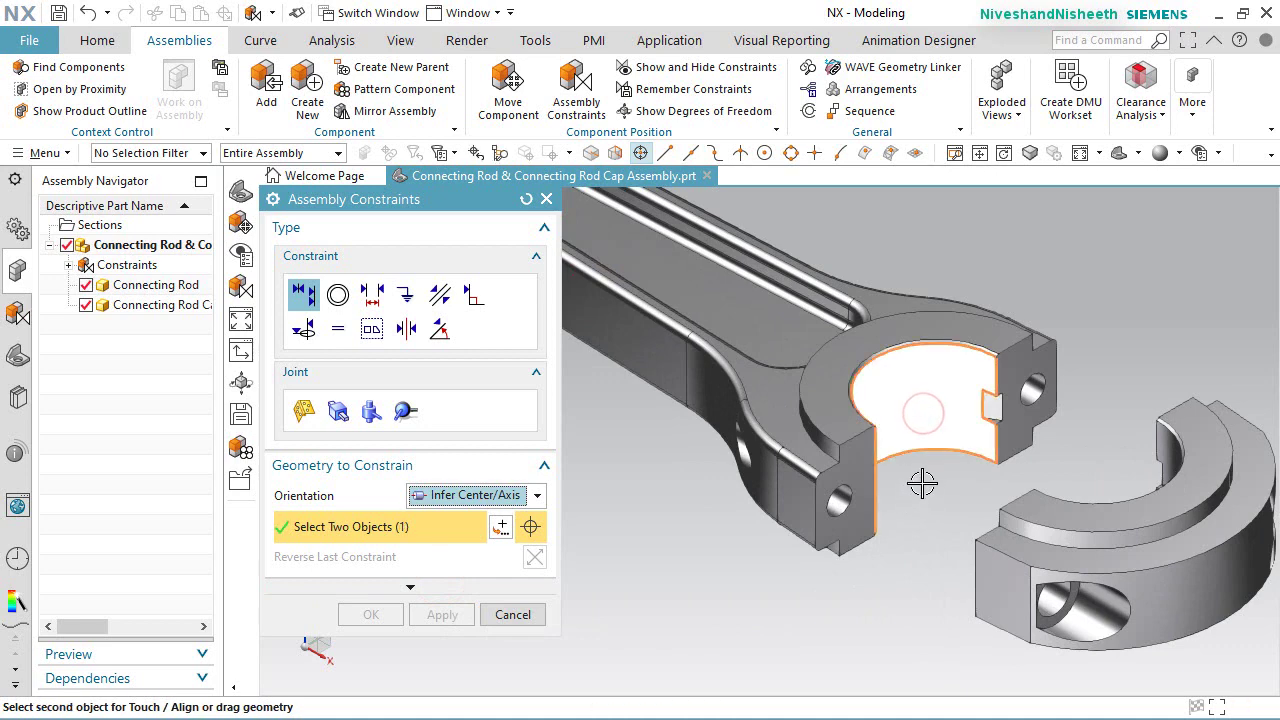
{"action": "middle_click_drag", "start_coordinate": [920, 480], "coordinate": [1009, 462]}
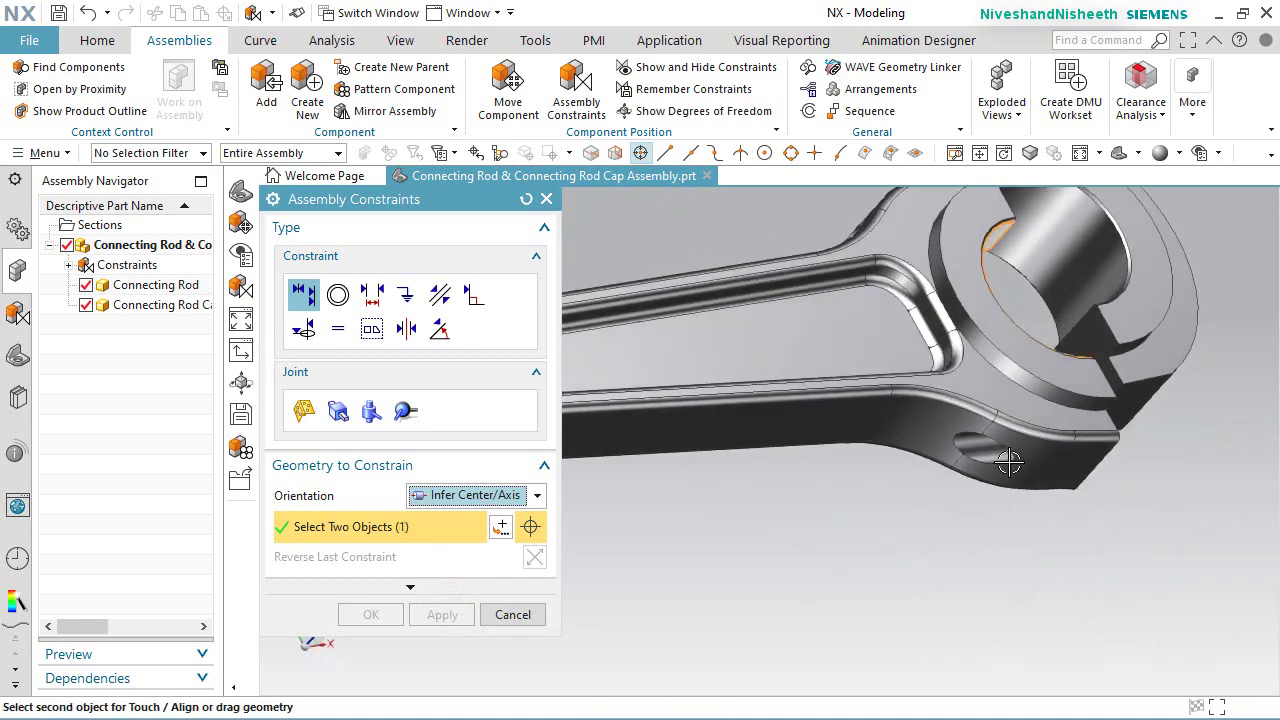
{"action": "left_click", "coordinate": [1074, 268]}
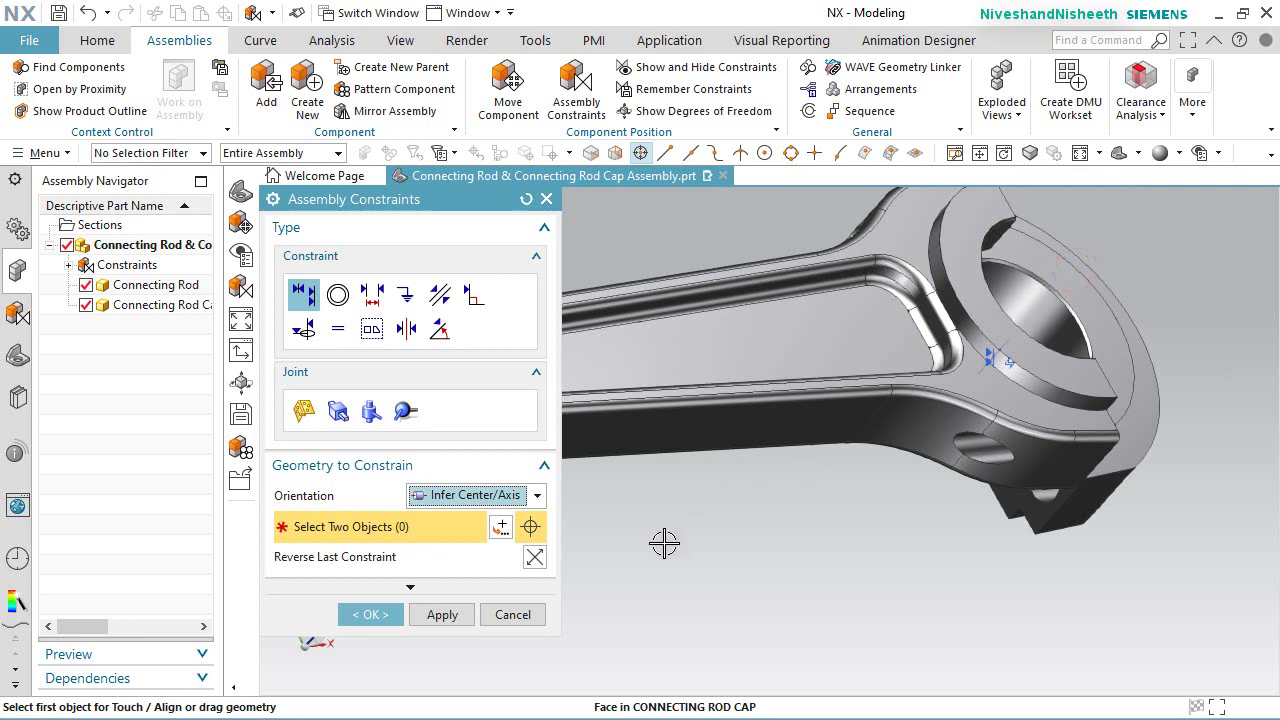
{"action": "left_click", "coordinate": [436, 612]}
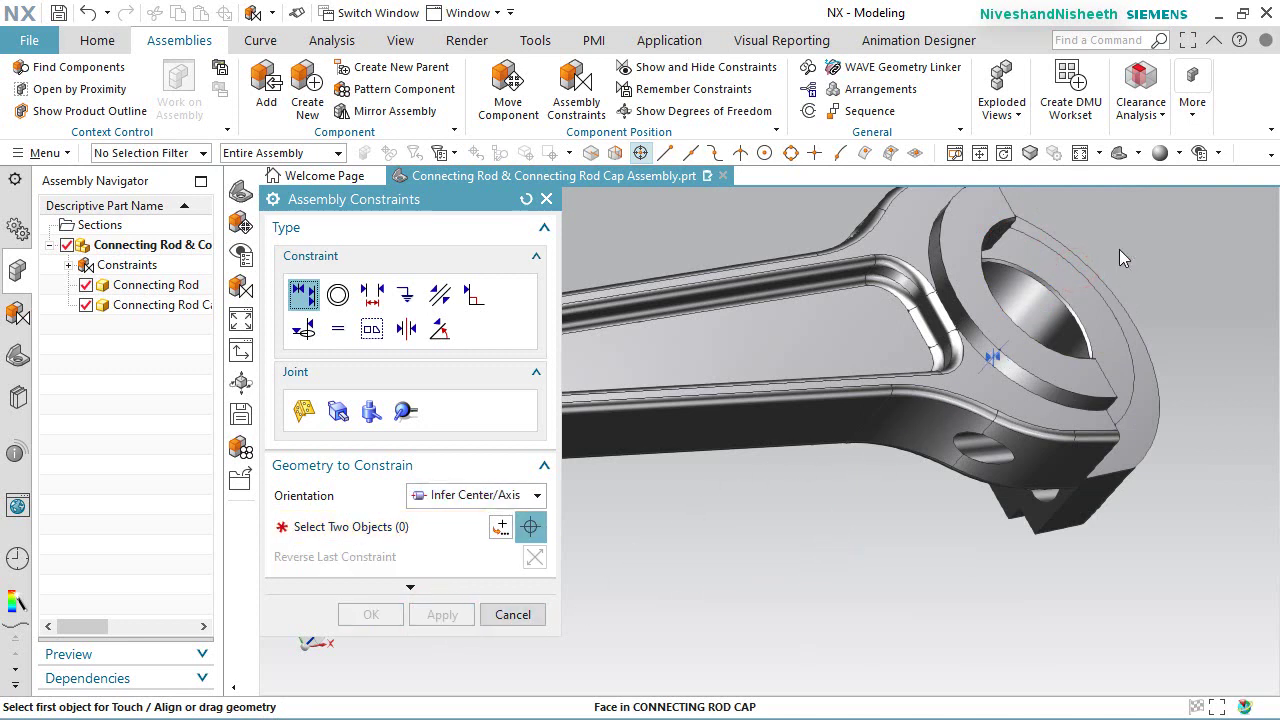
Step: Align the upper flat face of the connecting rod's large end with the cap's matching flat face, and finish the Assembly Constraints command
{"action": "left_click", "coordinate": [1137, 152]}
{"action": "left_click", "coordinate": [1188, 182]}
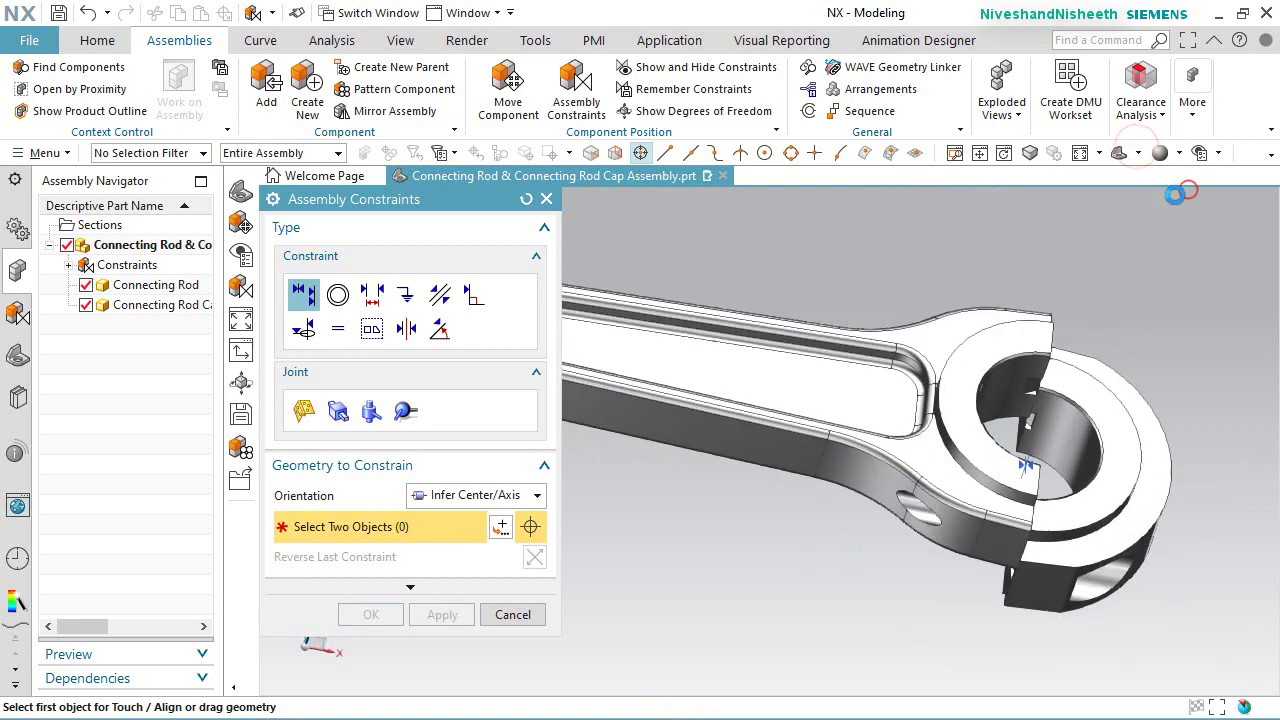
{"action": "scroll", "coordinate": [975, 640], "scroll_direction": "up", "scroll_amount": 2}
{"action": "scroll", "coordinate": [975, 640], "scroll_direction": "up", "scroll_amount": 1}
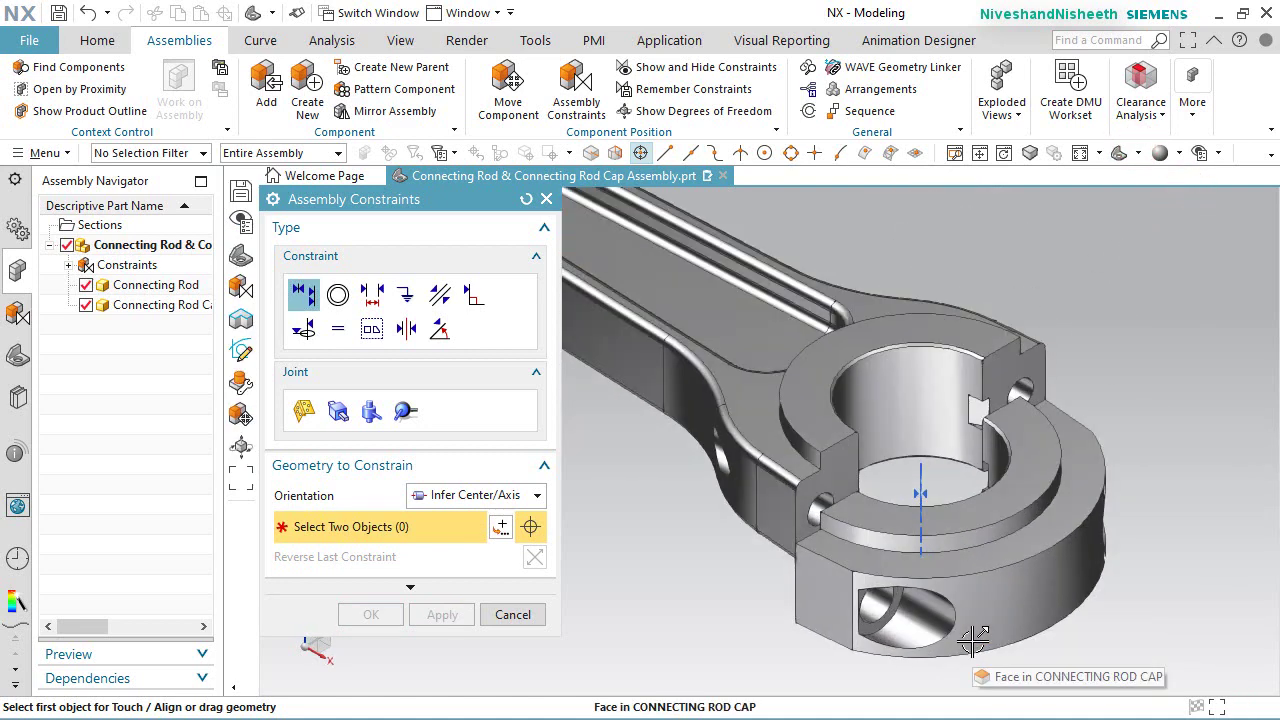
{"action": "left_click", "coordinate": [538, 497]}
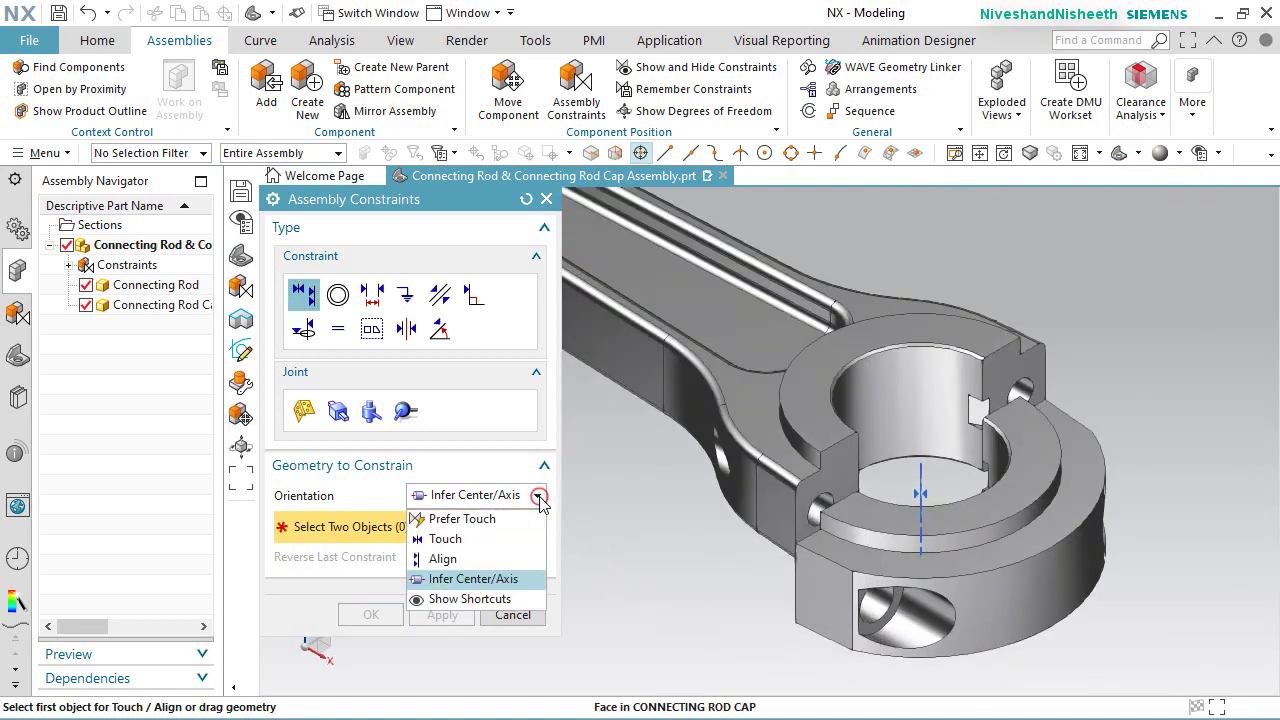
{"action": "left_click", "coordinate": [436, 558]}
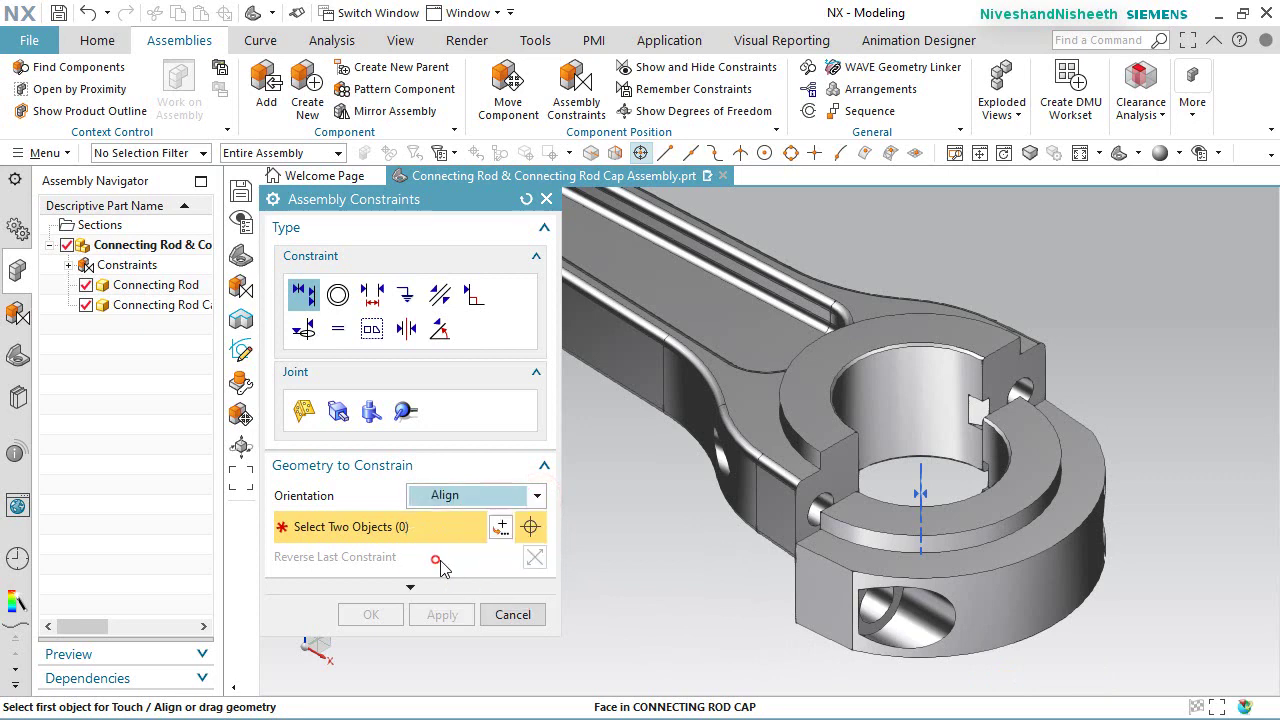
{"action": "left_click", "coordinate": [816, 411]}
{"action": "left_click", "coordinate": [961, 514]}
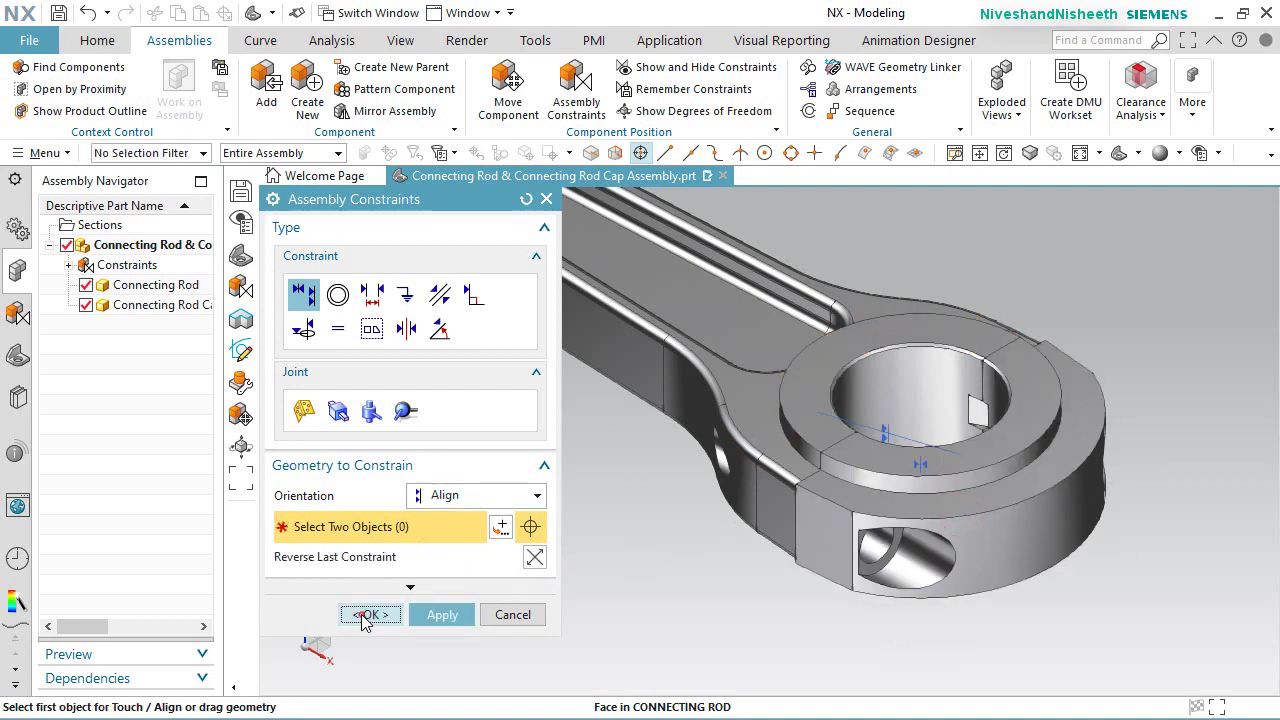
{"action": "left_click", "coordinate": [367, 615]}
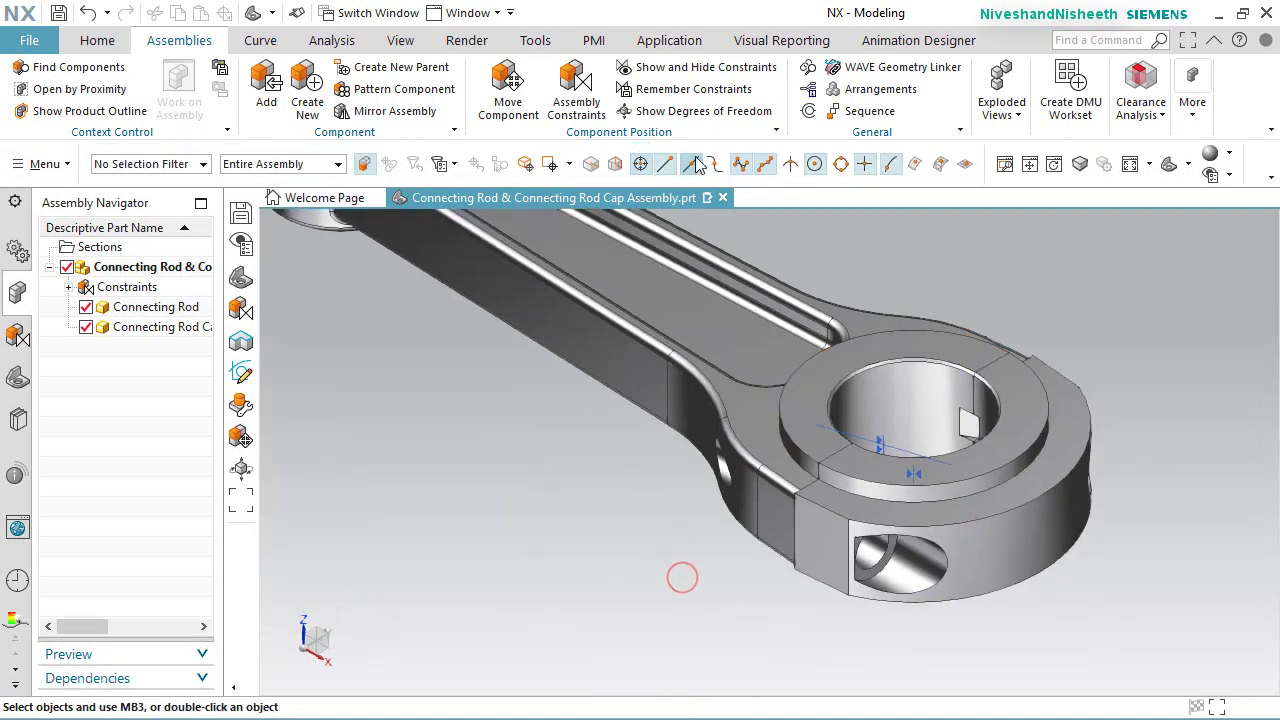
Step: Show the cap's degrees of freedom, and rotate the cap dynamically about the large bore's axis with Move Component
{"action": "left_click", "coordinate": [703, 111]}
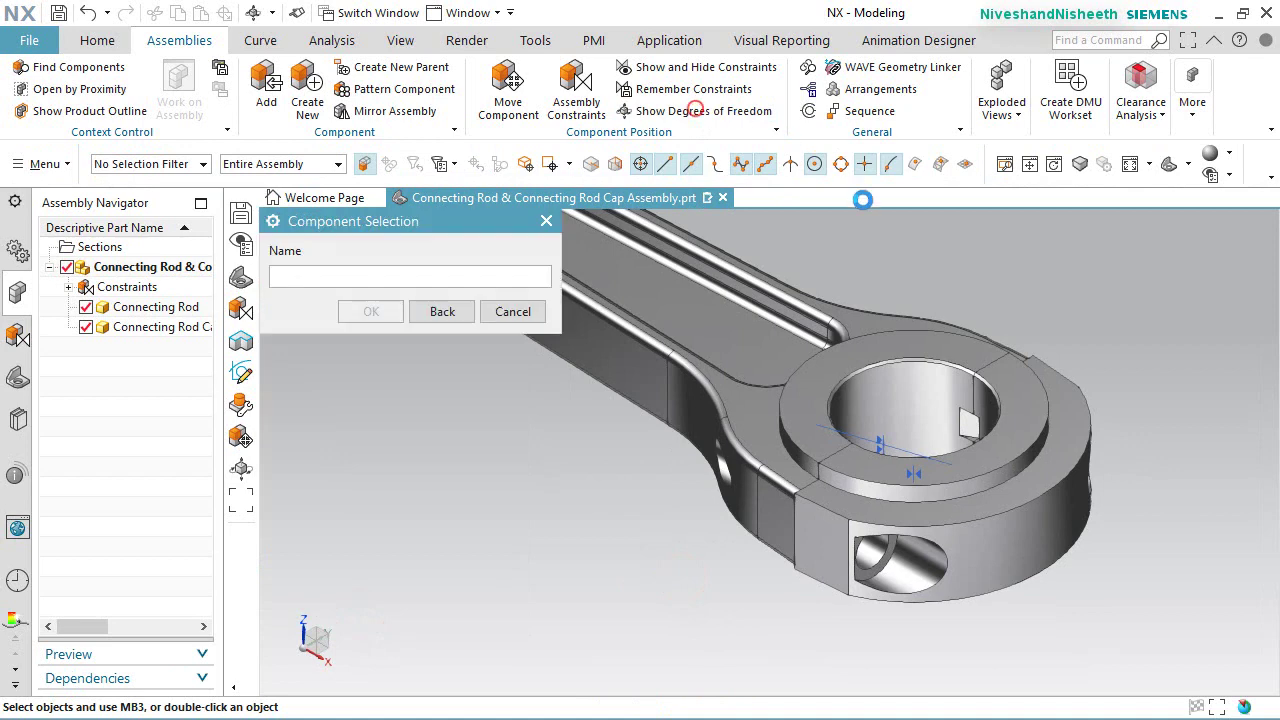
{"action": "left_click", "coordinate": [1050, 496]}
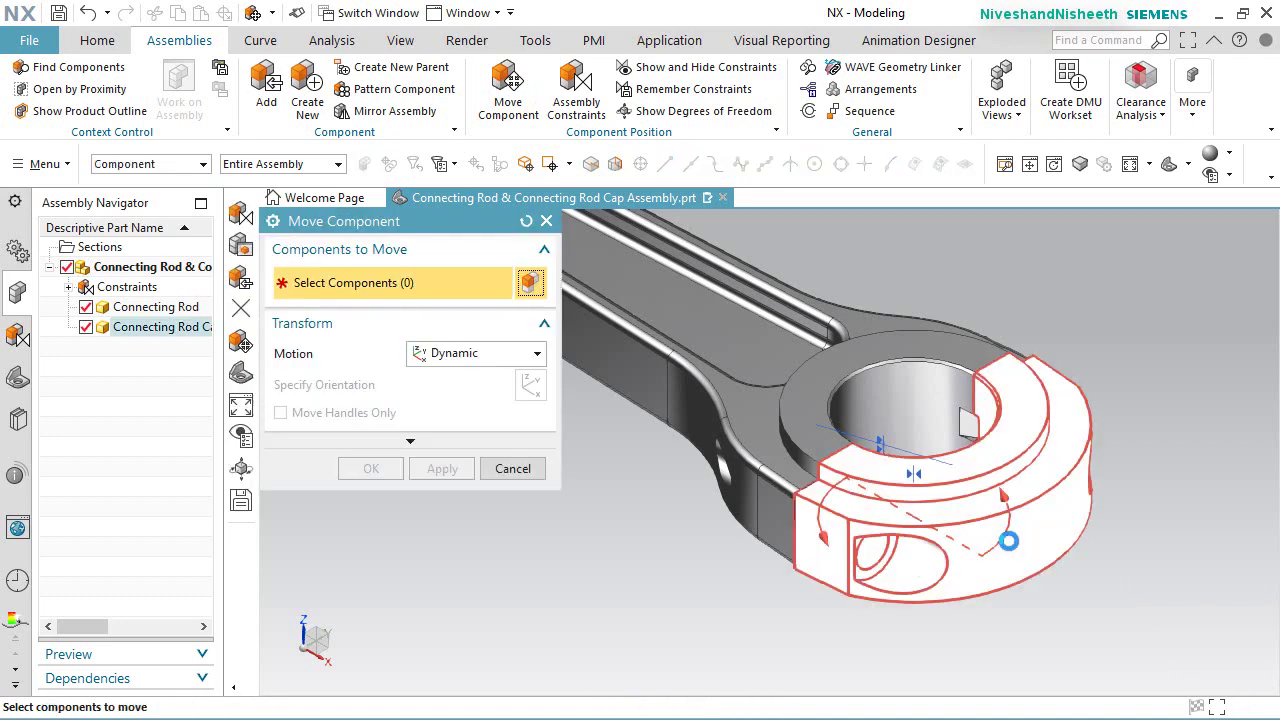
{"action": "left_click", "coordinate": [1010, 540]}
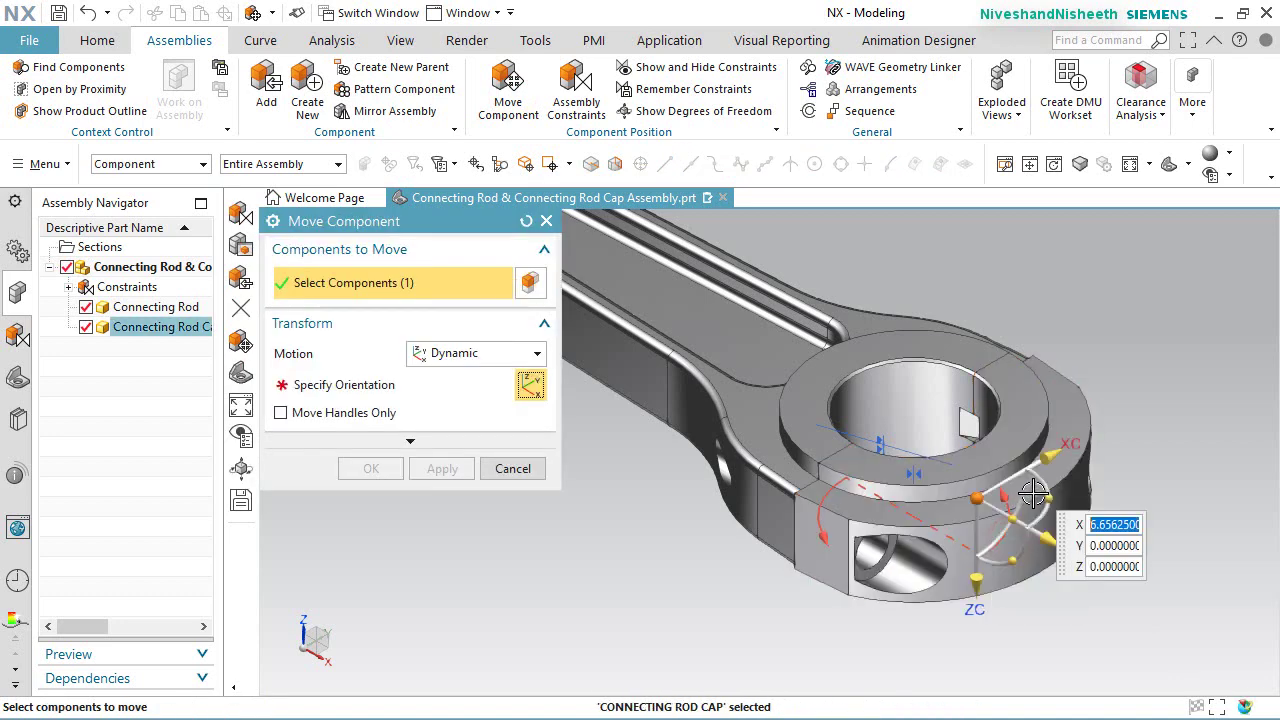
{"action": "middle_click", "coordinate": [1036, 545]}
{"action": "middle_click_drag", "start_coordinate": [1047, 563], "coordinate": [973, 550]}
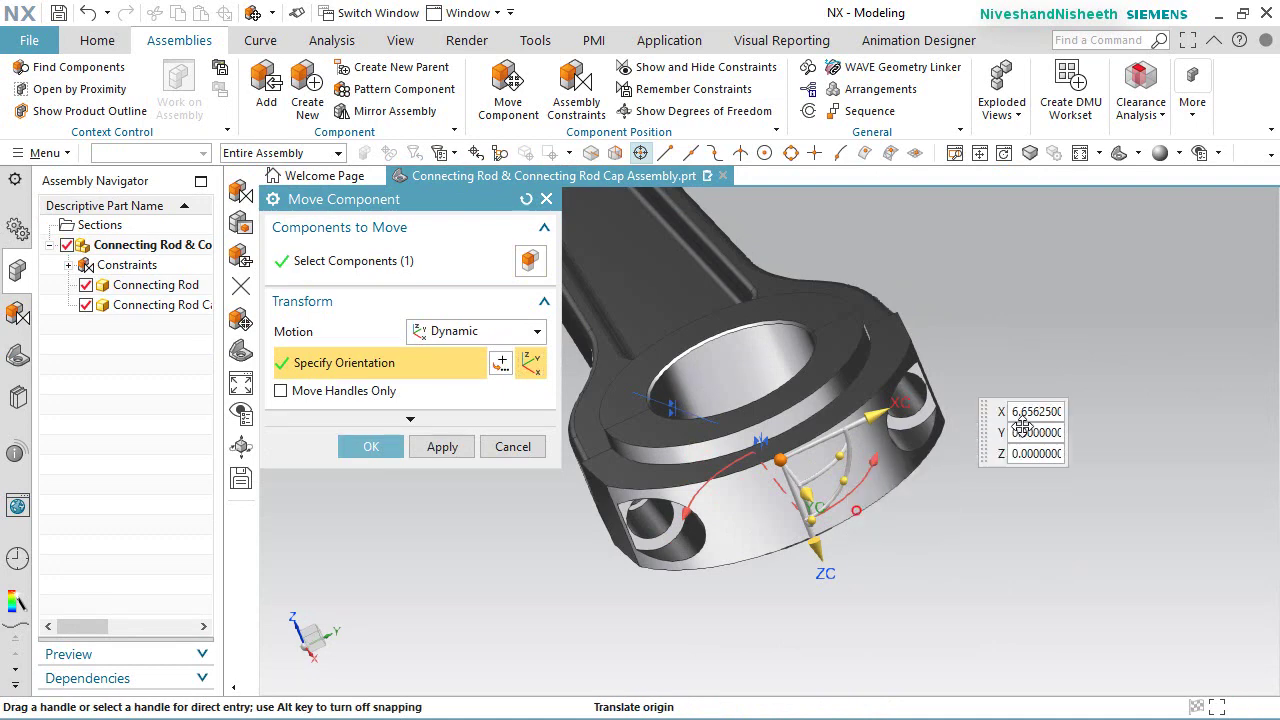
{"action": "left_click_drag", "start_coordinate": [843, 481], "coordinate": [820, 511]}
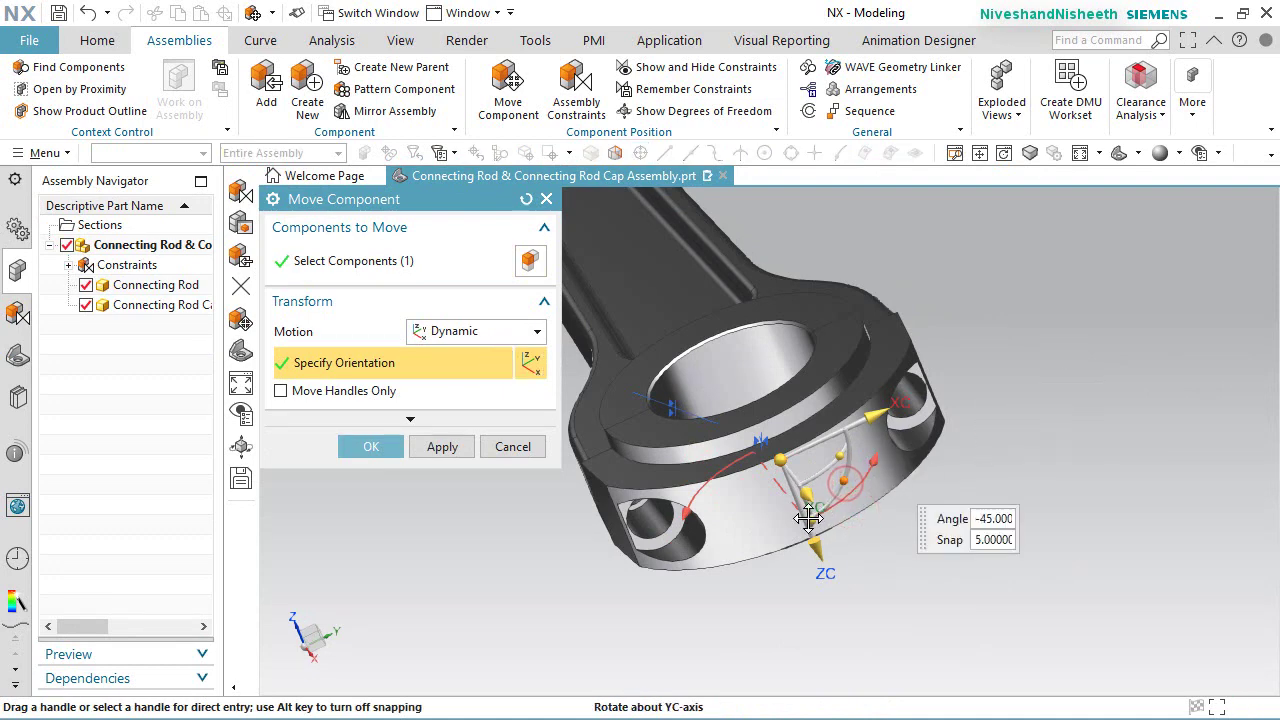
{"action": "left_click_drag", "start_coordinate": [850, 452], "coordinate": [864, 384]}
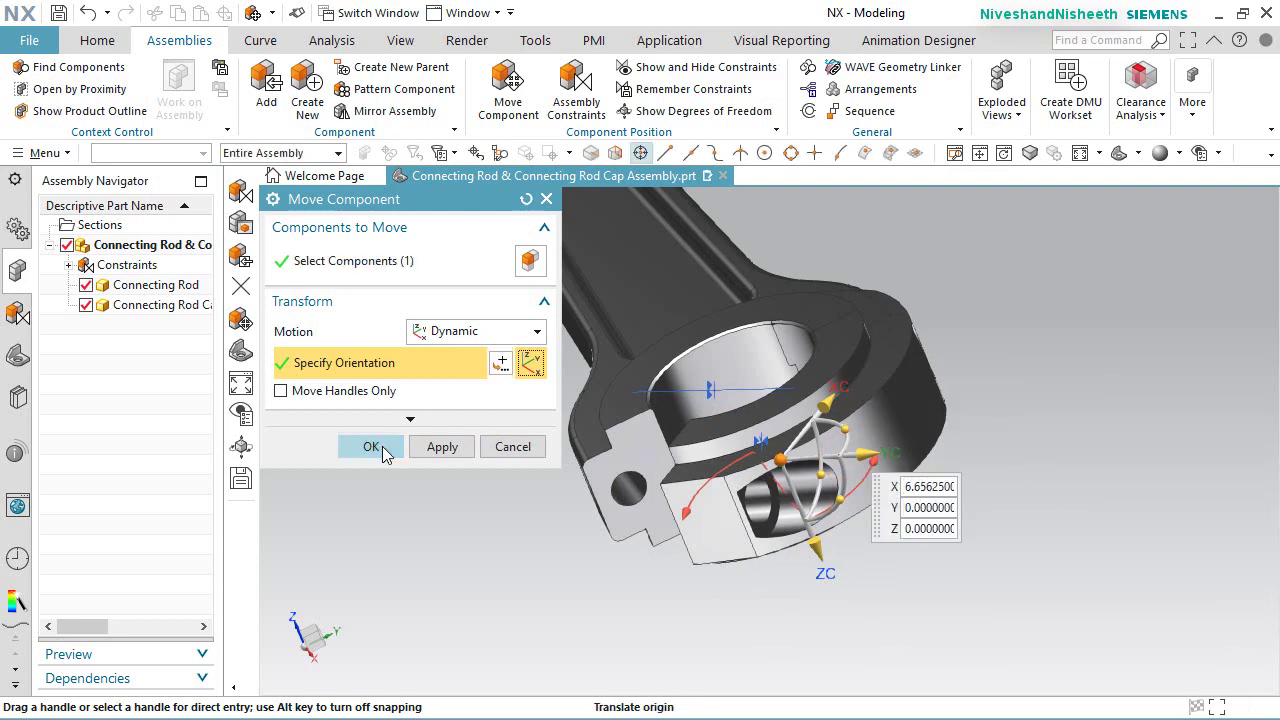